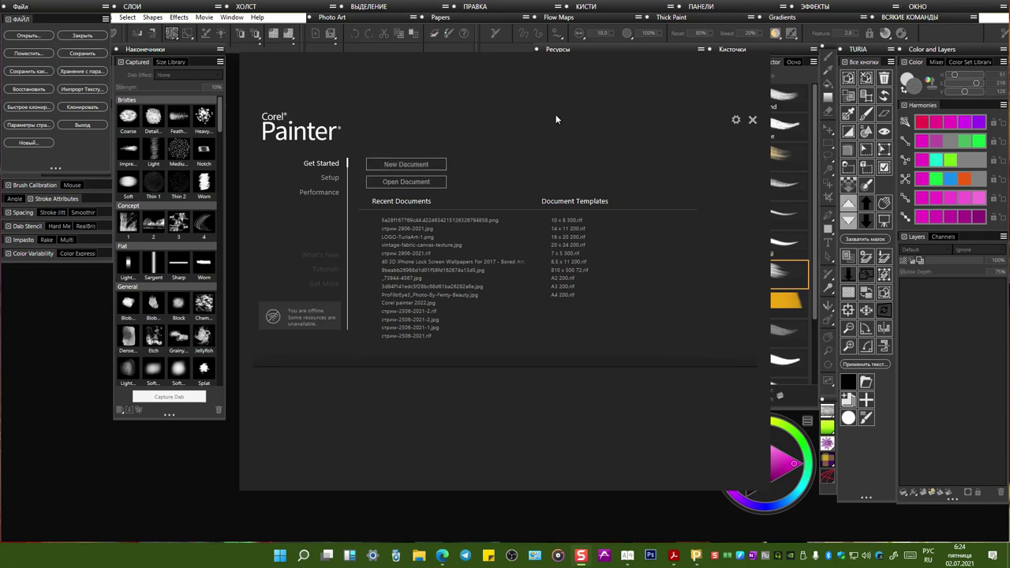
Step: Start a new document and set its width and height to 1000 pixels each
click(407, 167)
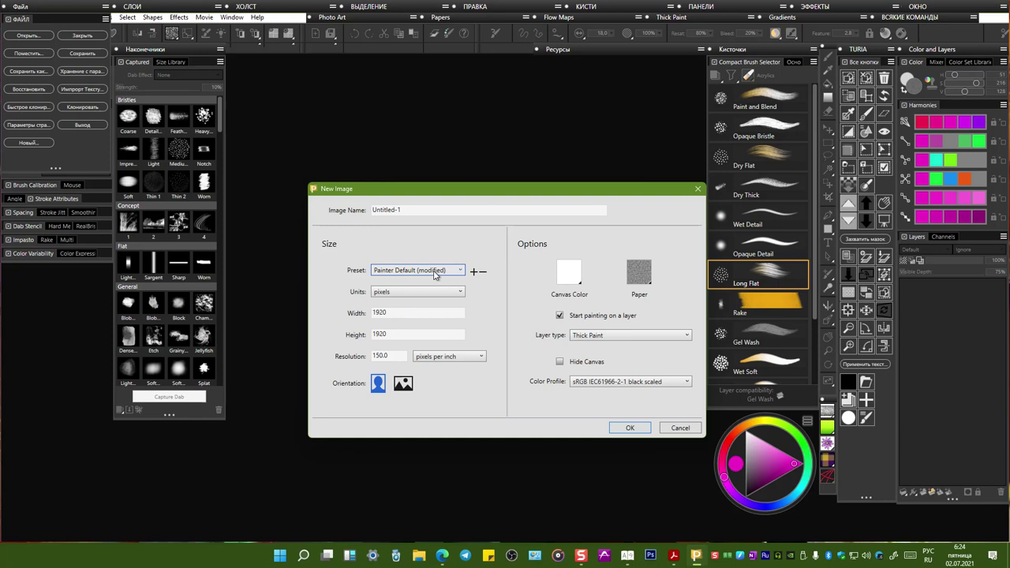
click(392, 313)
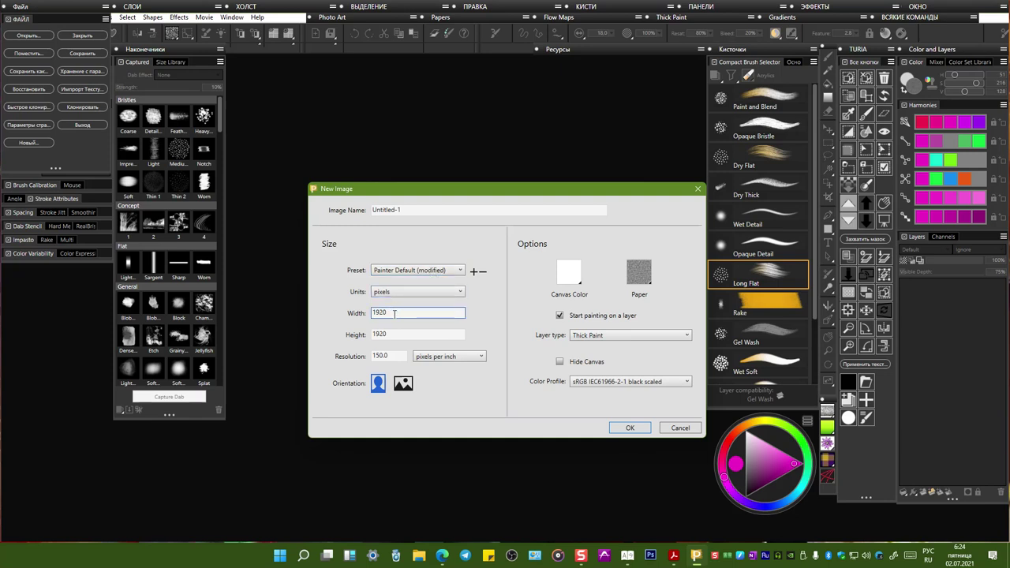
drag(395, 313, 349, 310)
text(1000)
drag(397, 337, 341, 332)
text(1000)
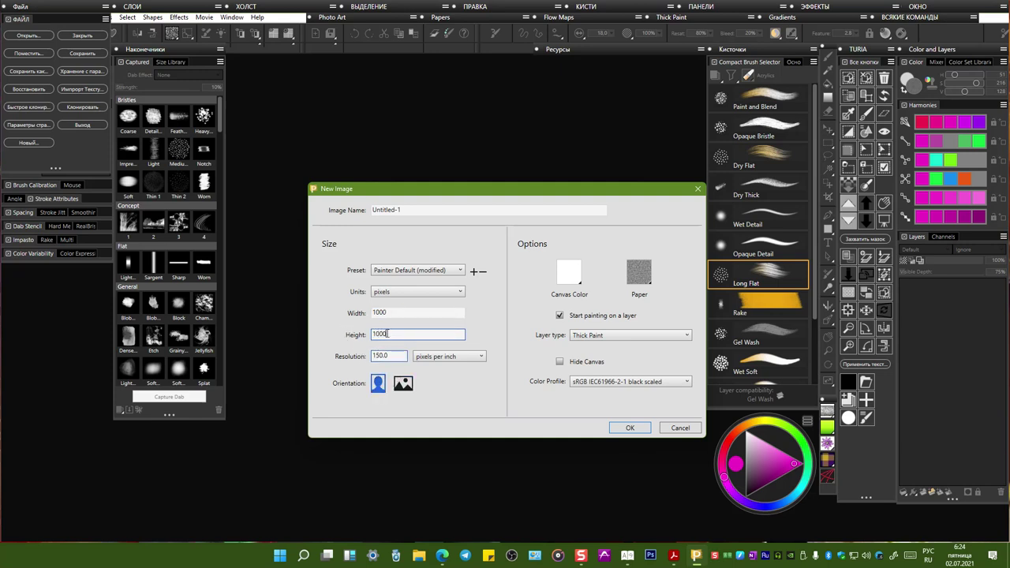
Step: Save the current image size as a preset named 1000x1000 and check it in the preset list
click(475, 272)
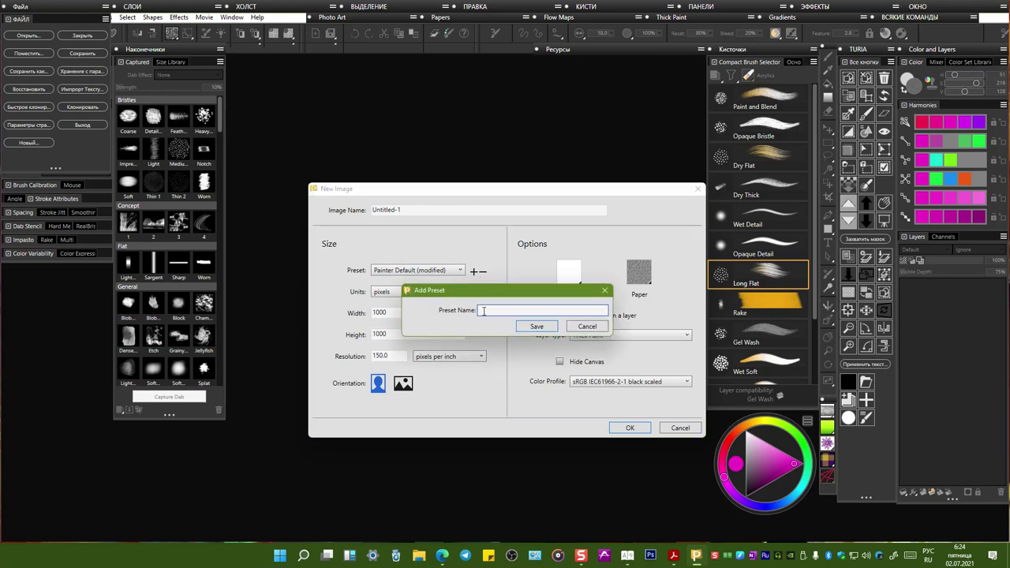
text(11000x1000)
click(535, 327)
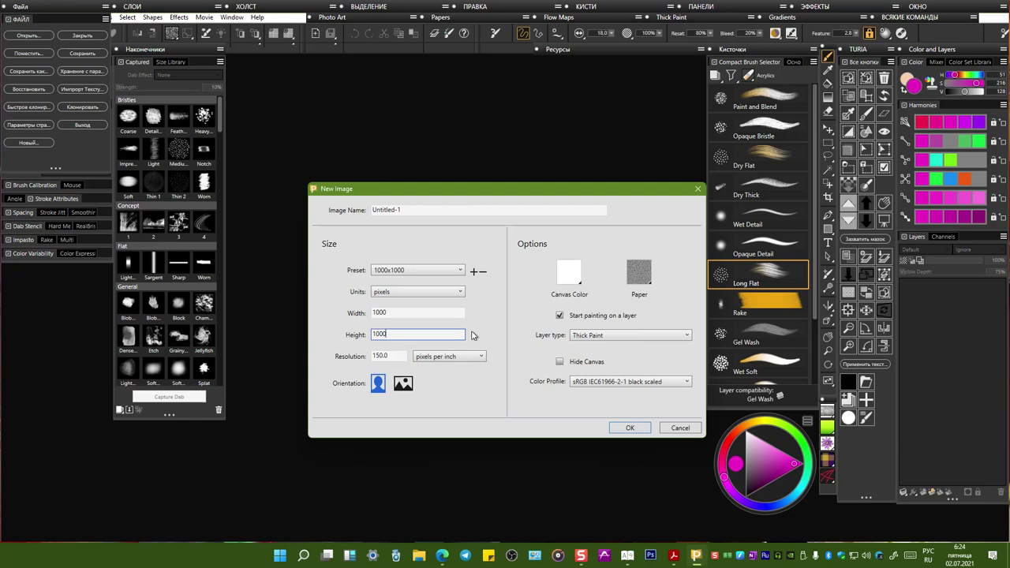
click(410, 270)
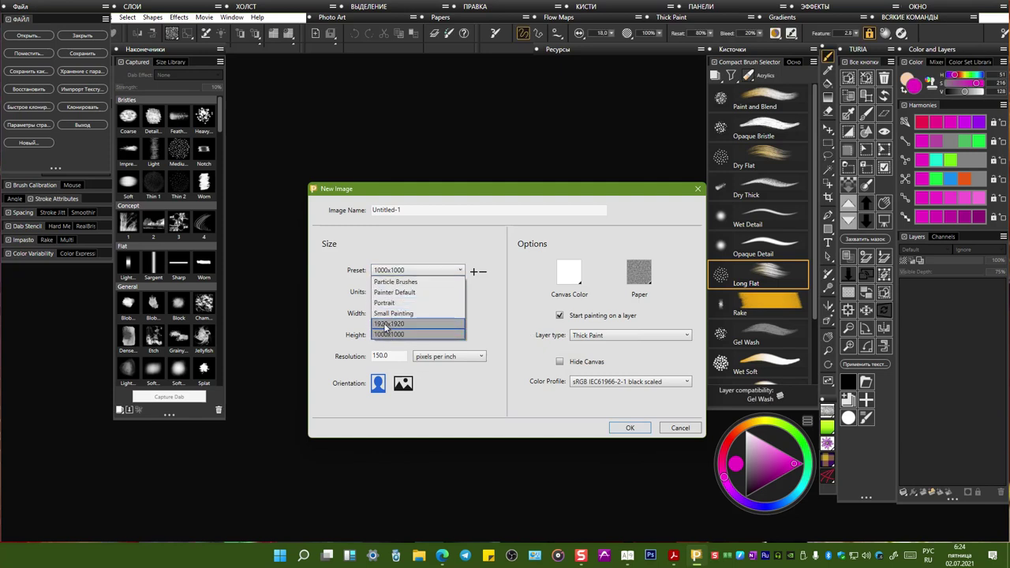
click(456, 246)
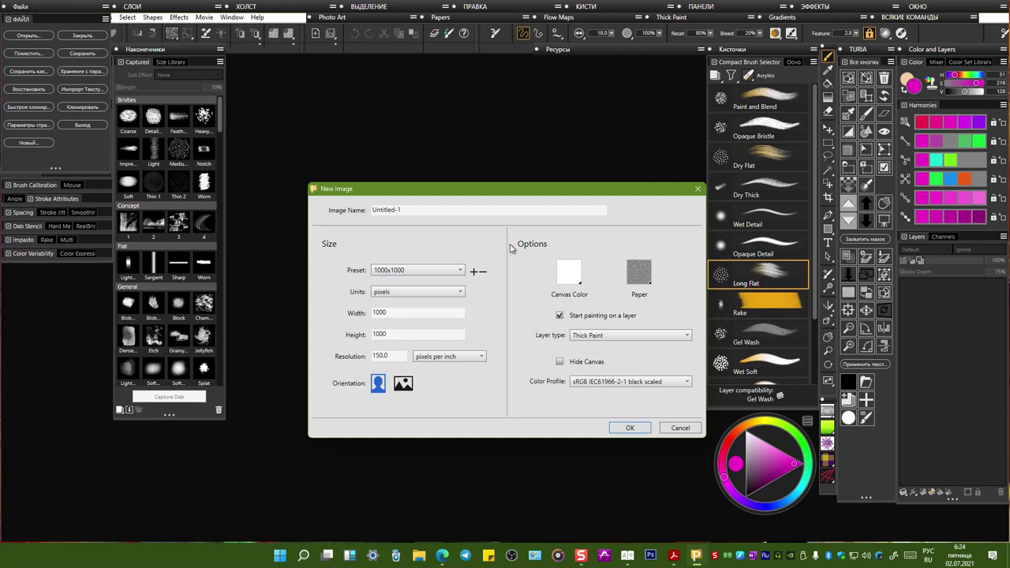
Step: Choose the first texture of the Paper Textures library as the new image's paper
click(641, 272)
scroll(672, 372, down, 5)
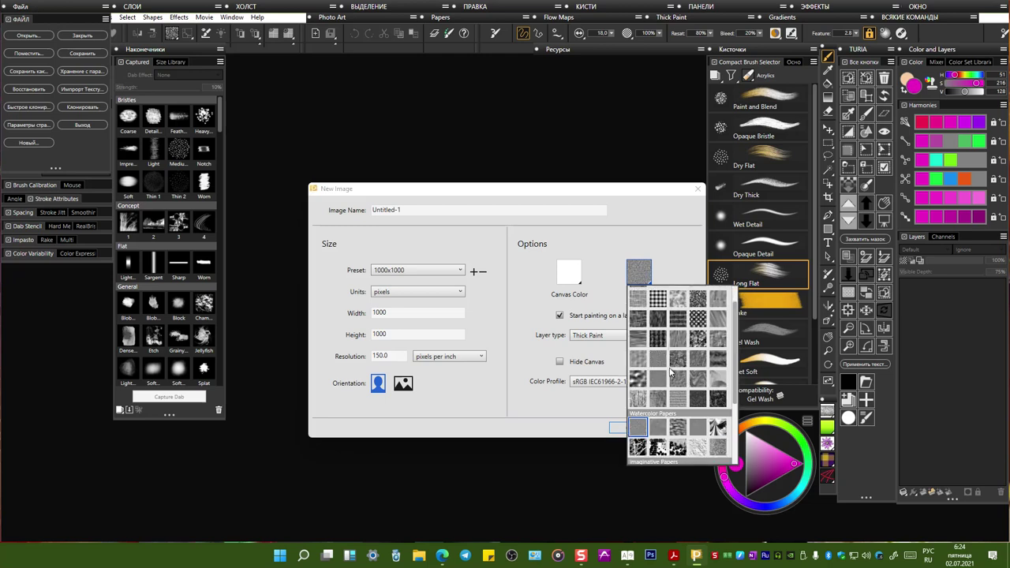
scroll(672, 373, up, 5)
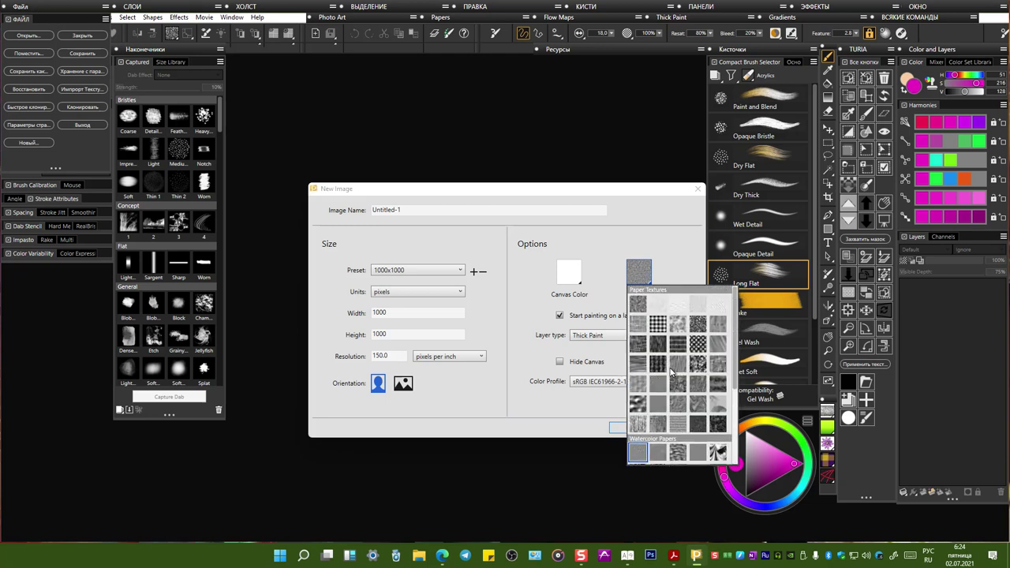
click(639, 305)
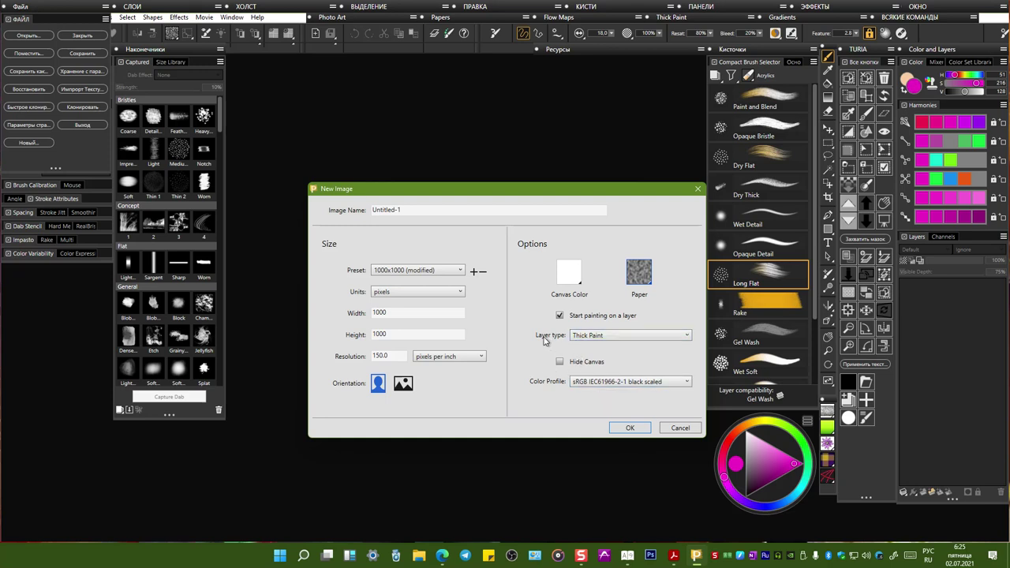
Step: Set the starting layer type to Default, enable Hide Canvas, and create the image
click(598, 341)
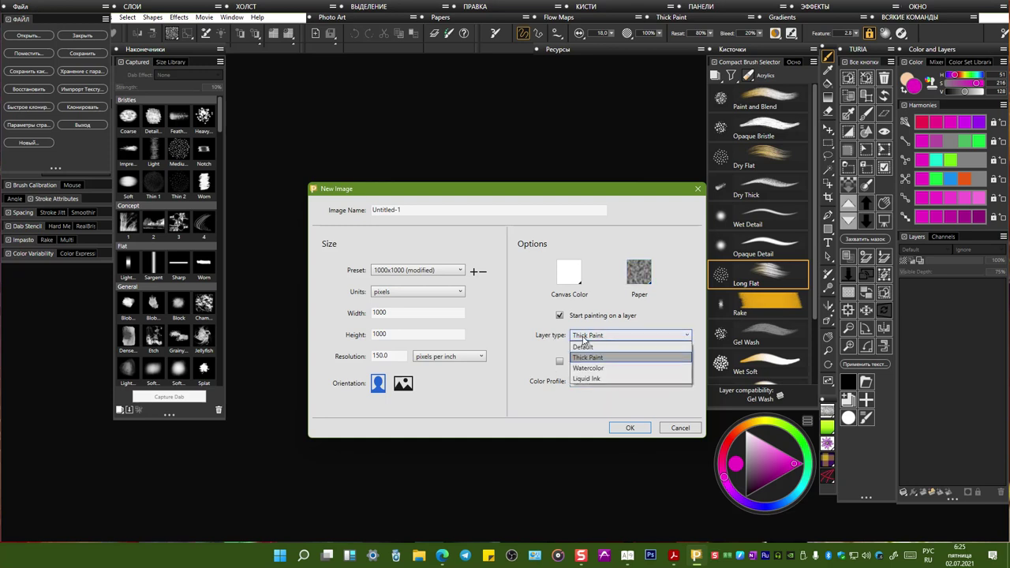
click(617, 348)
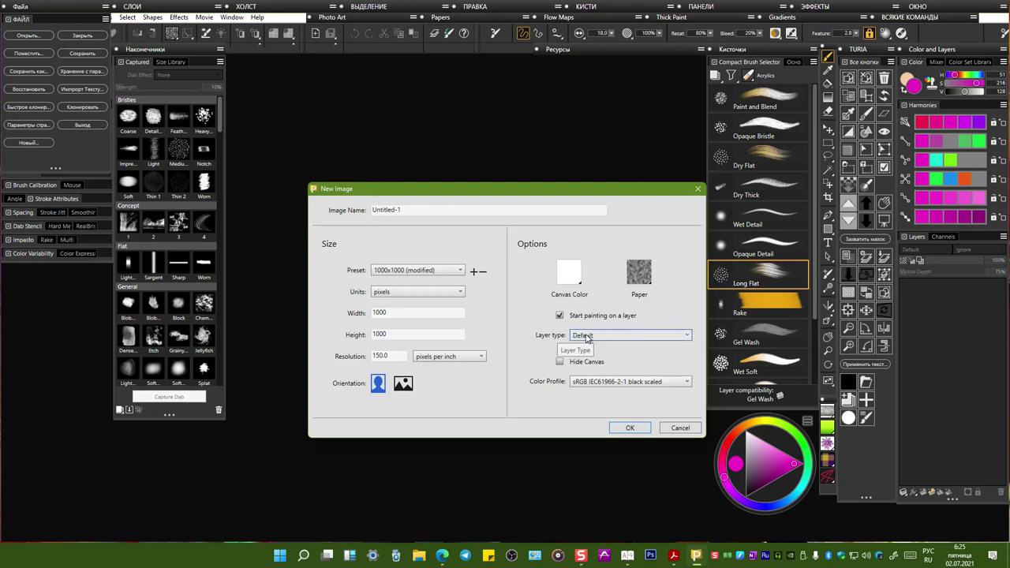
click(588, 337)
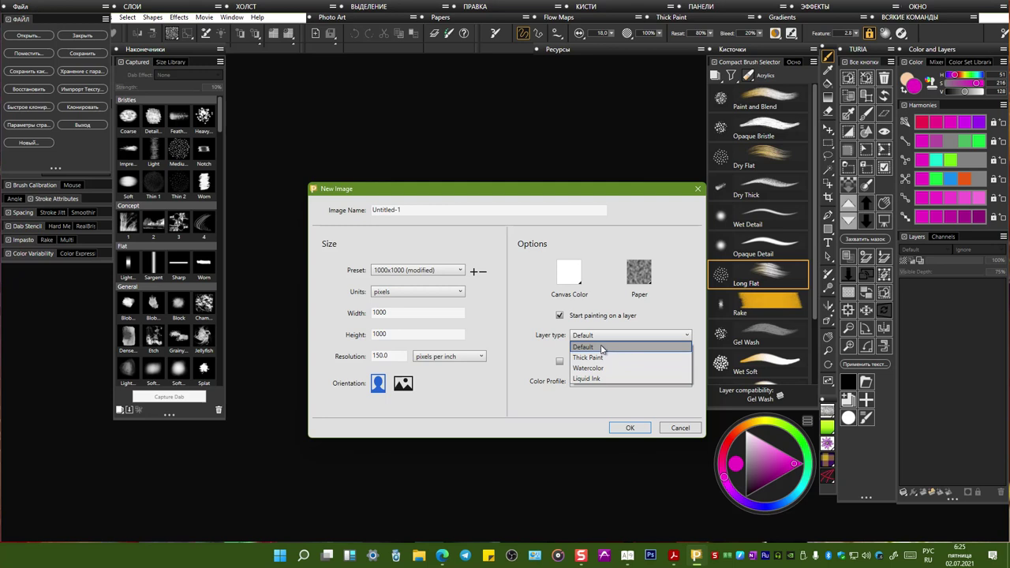
click(602, 347)
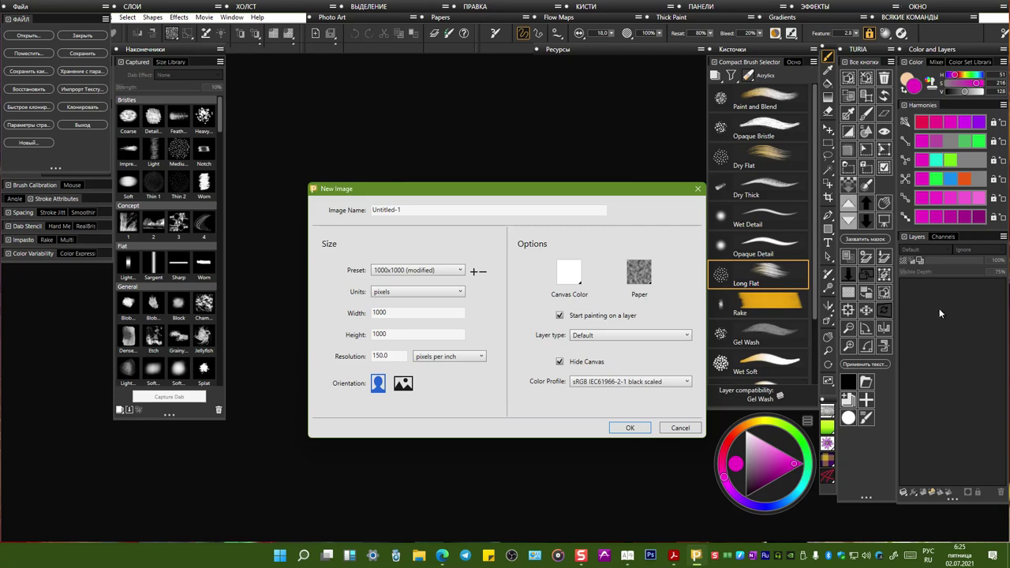
click(622, 429)
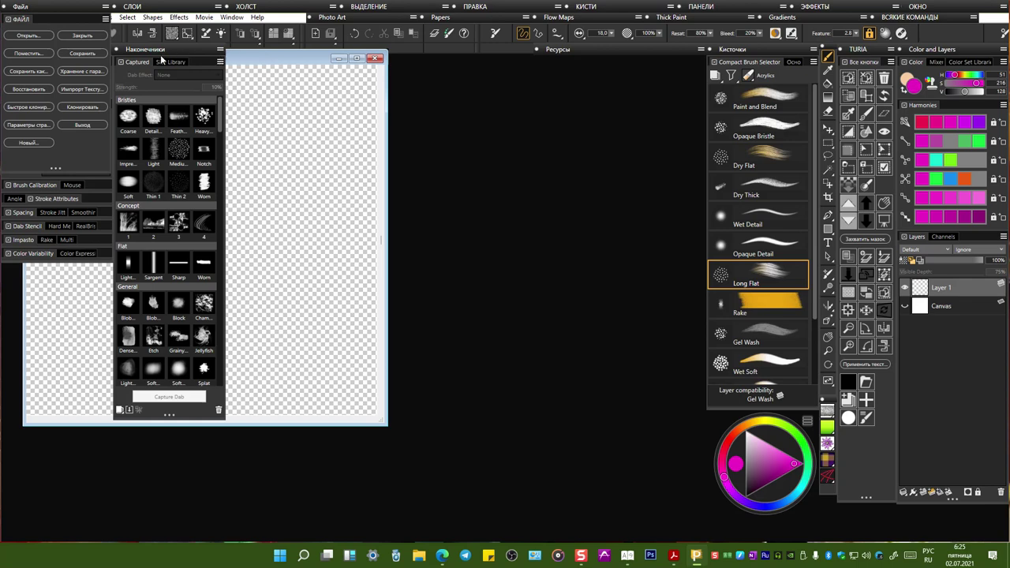
Step: Maximize the document window and collapse the Файл and Кисточки palettes
click(357, 60)
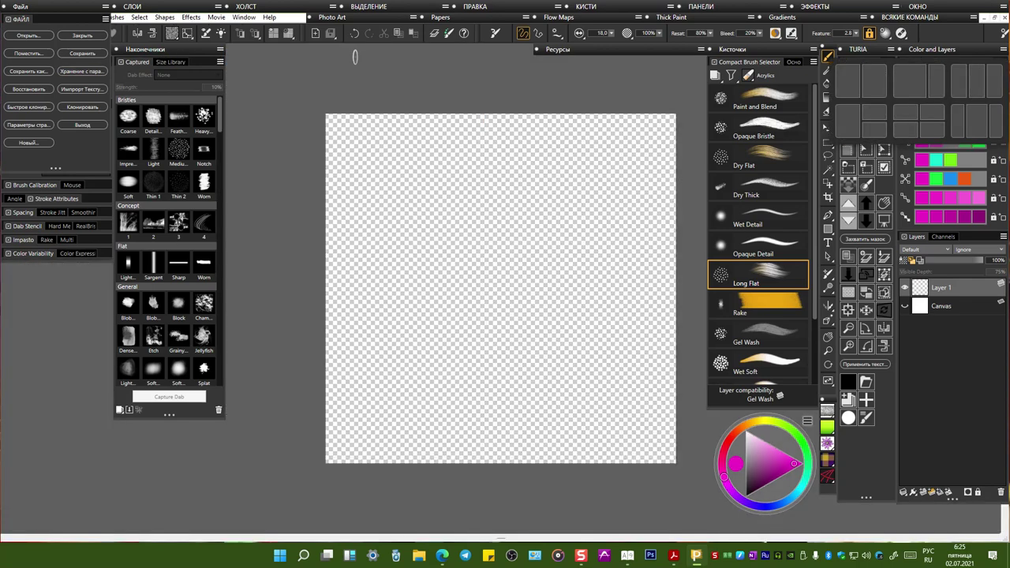
scroll(564, 165, up, 2)
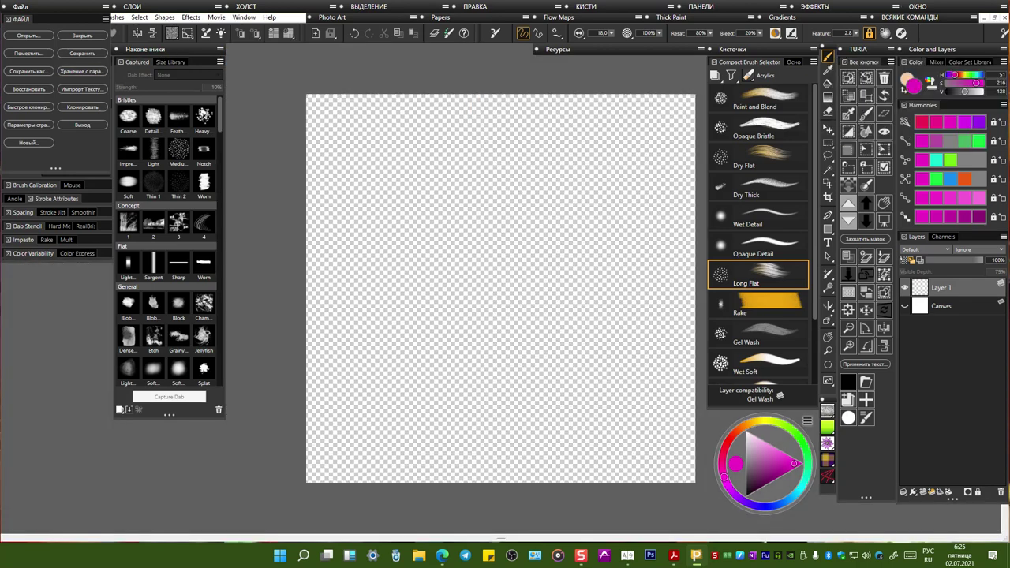
scroll(529, 169, down, 1)
scroll(579, 176, down, 1)
scroll(604, 168, up, 2)
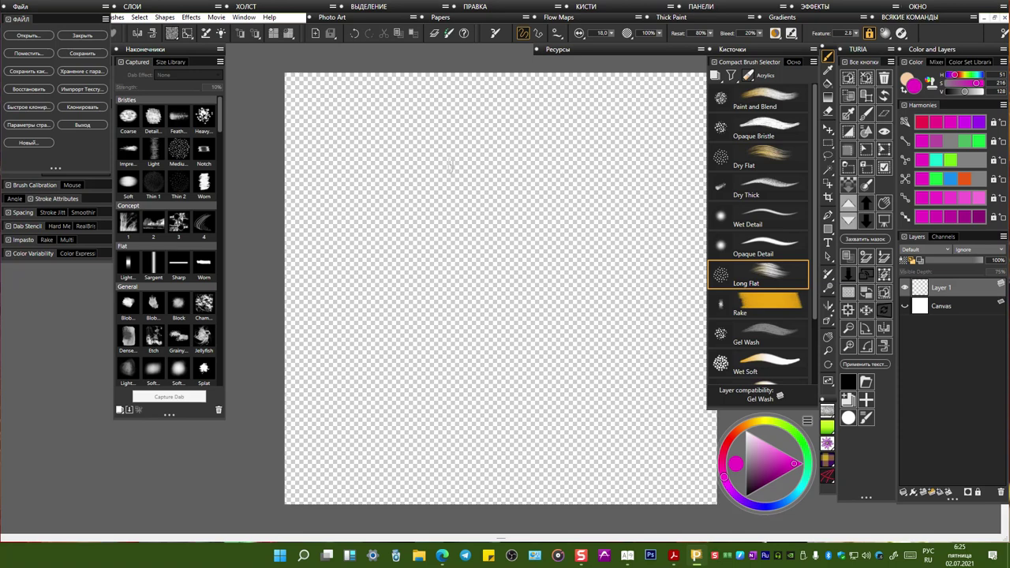
click(72, 7)
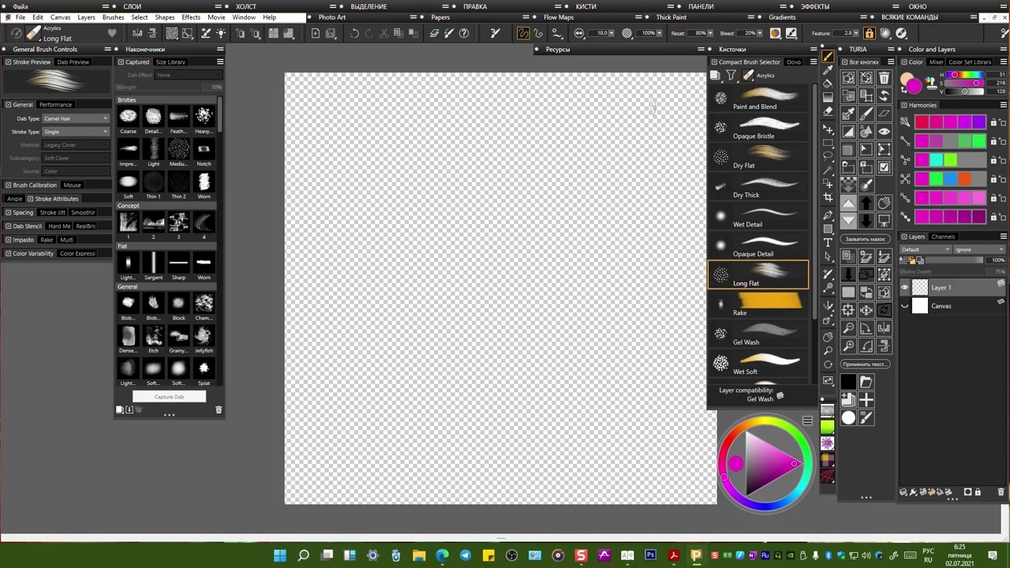
click(757, 53)
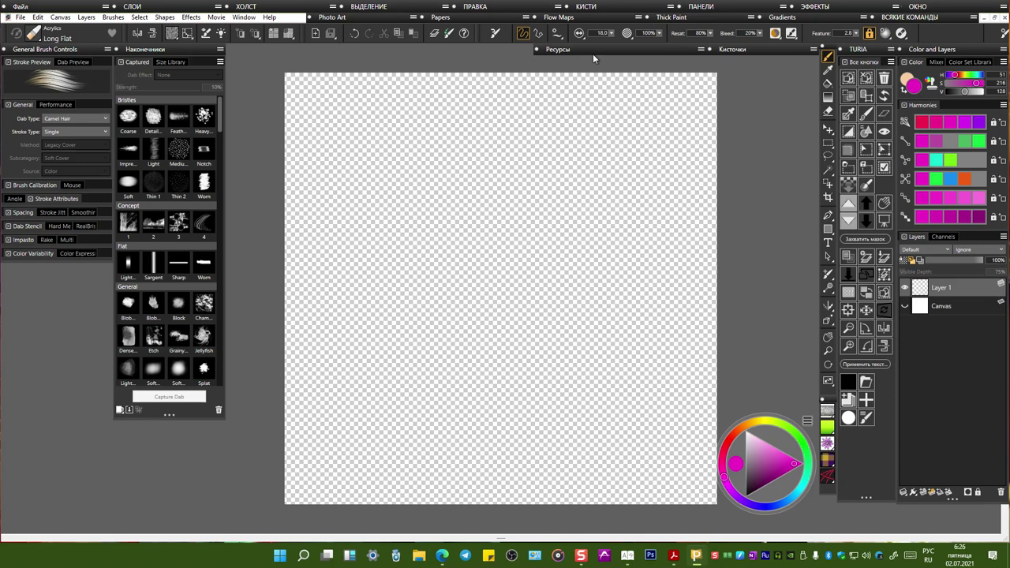
Step: Examine the command buttons in the Файл, Слои and Холст palettes, collapsing each one again
click(40, 7)
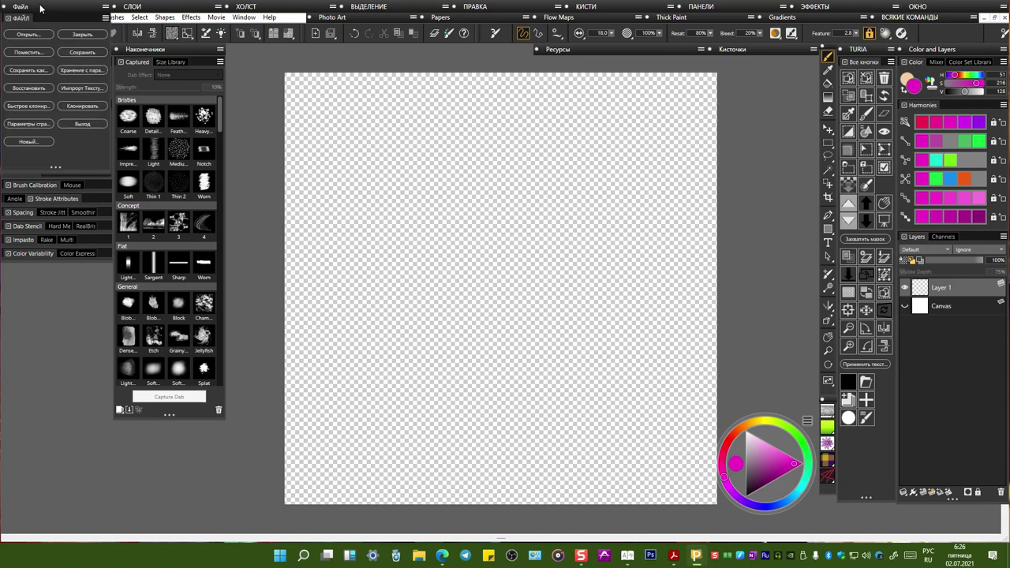
click(40, 7)
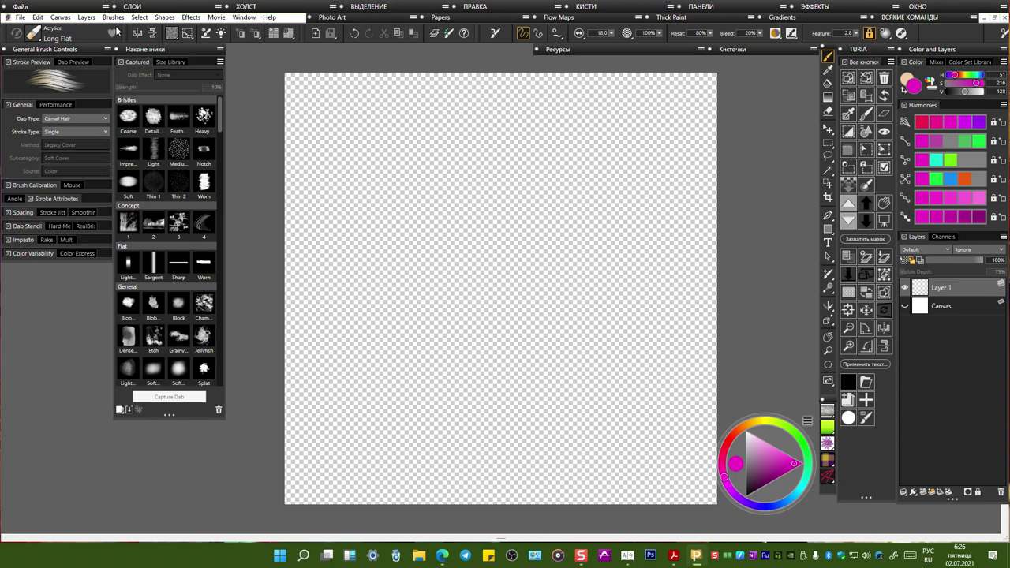
click(39, 10)
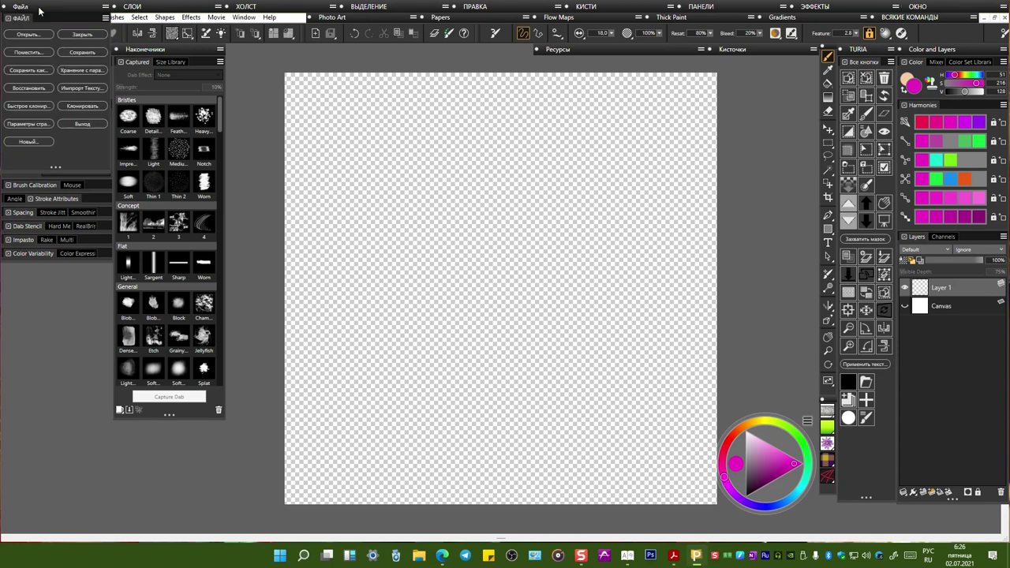
click(39, 10)
click(167, 12)
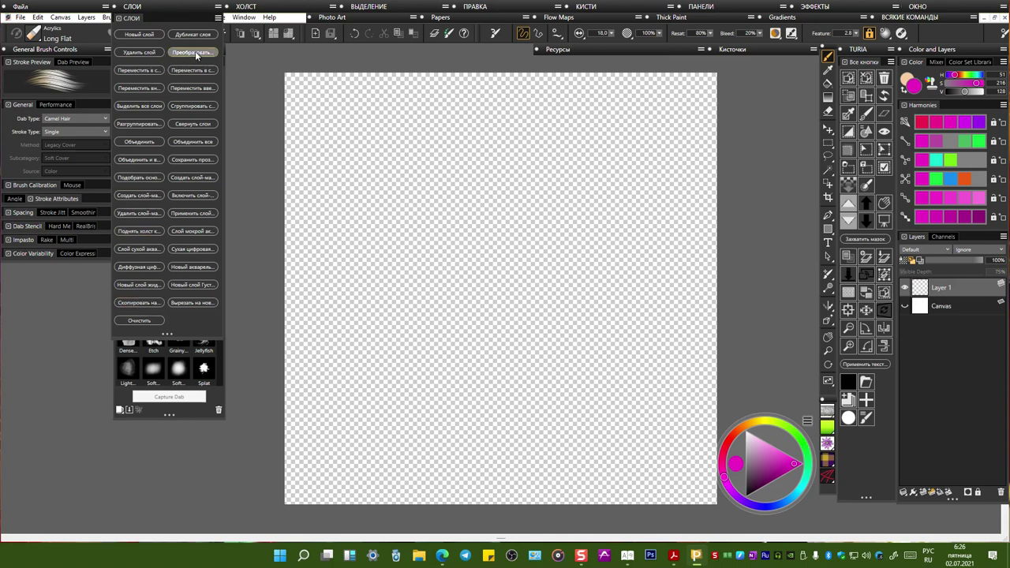
click(166, 12)
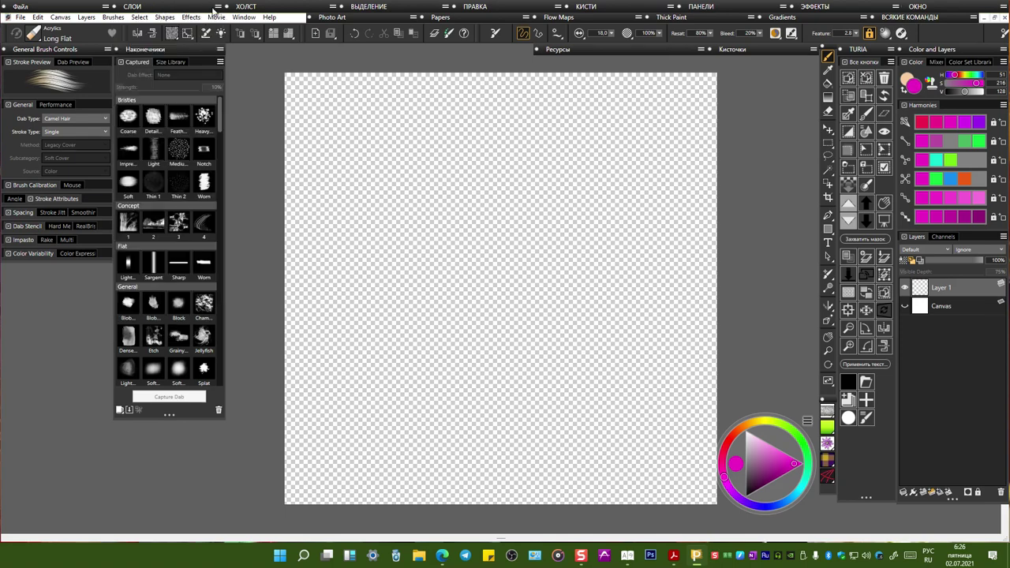
click(283, 7)
mouse_move(276, 330)
mouse_down()
mouse_move(278, 355)
mouse_move(277, 340)
mouse_up()
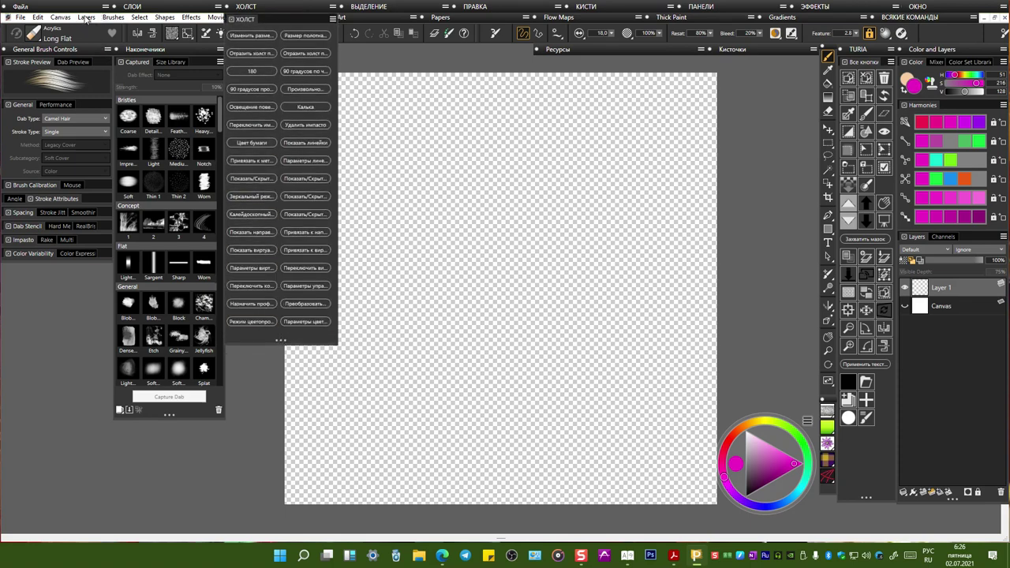
click(323, 6)
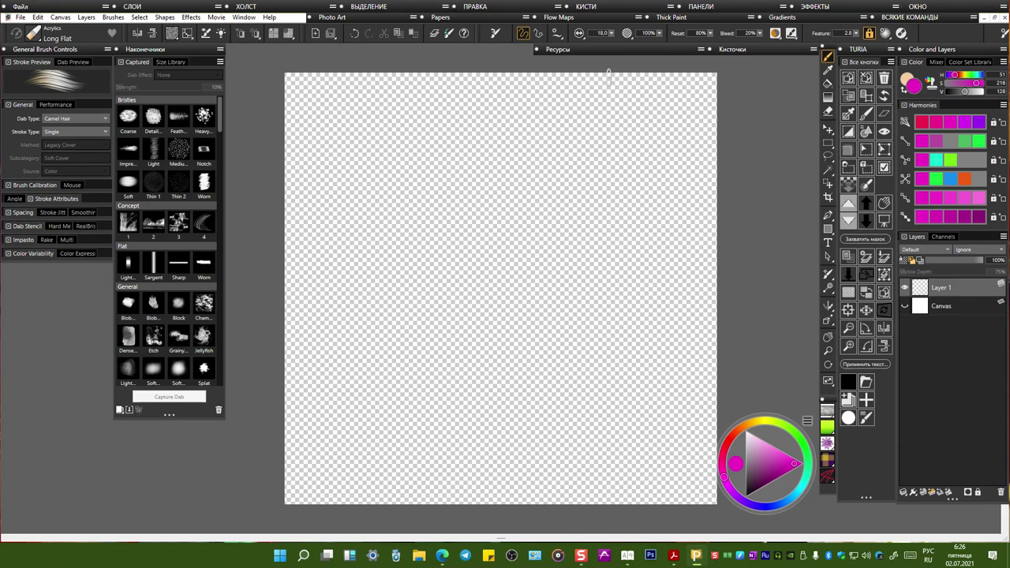
Step: Look through all three command sets of the КИСТИ palette, including ФОРМЫ, and collapse it
click(590, 8)
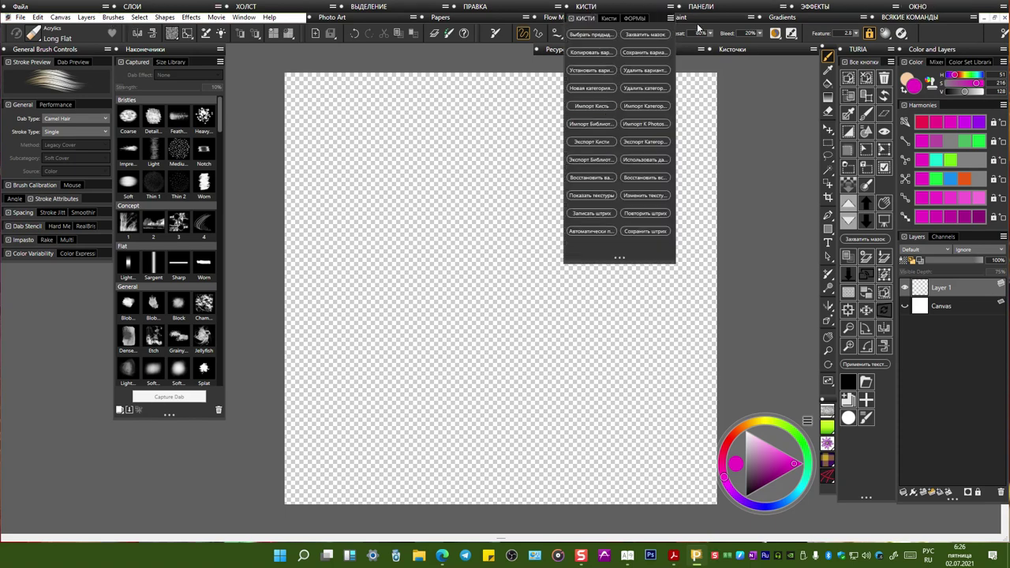
click(608, 19)
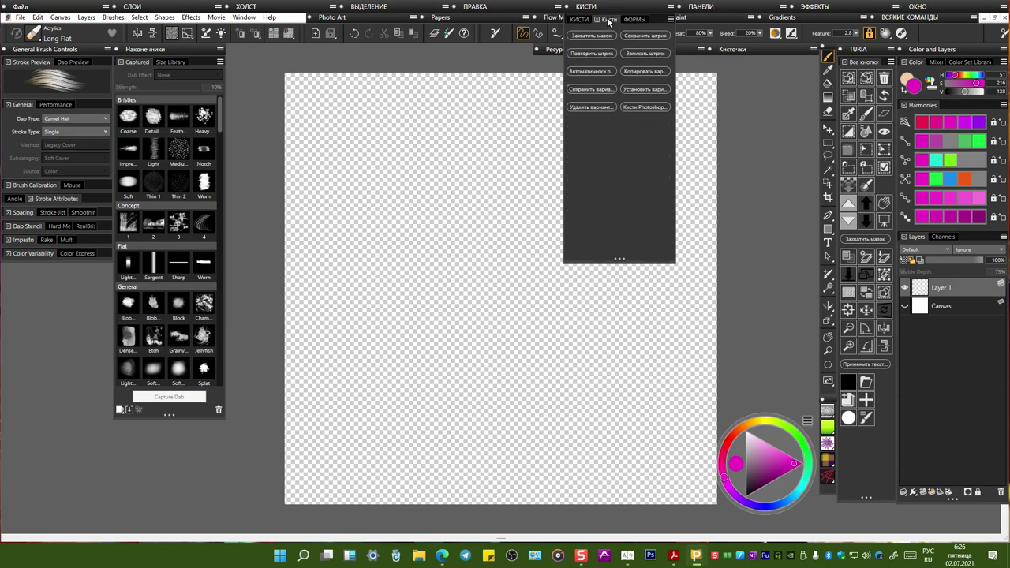
click(633, 19)
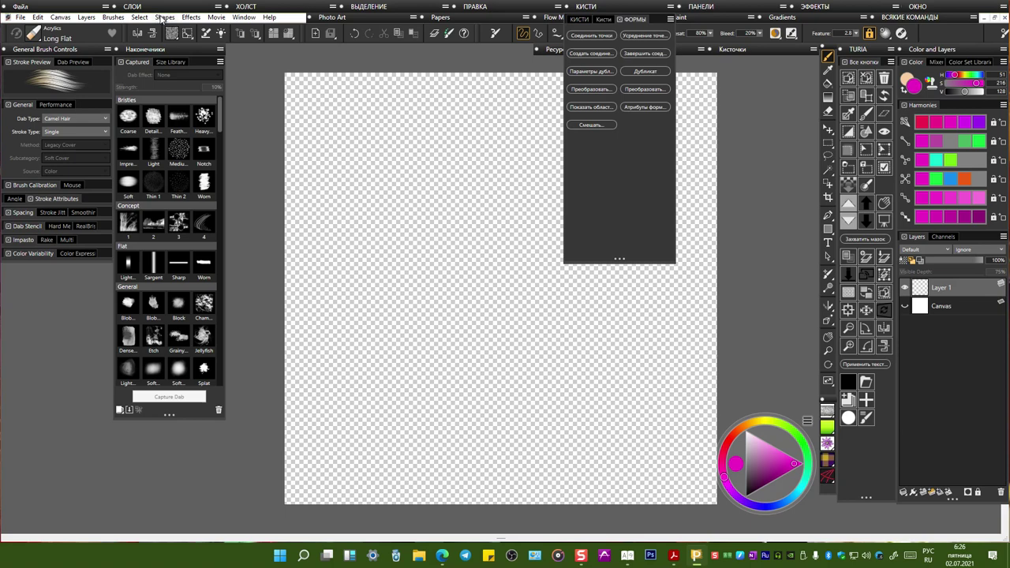
click(613, 10)
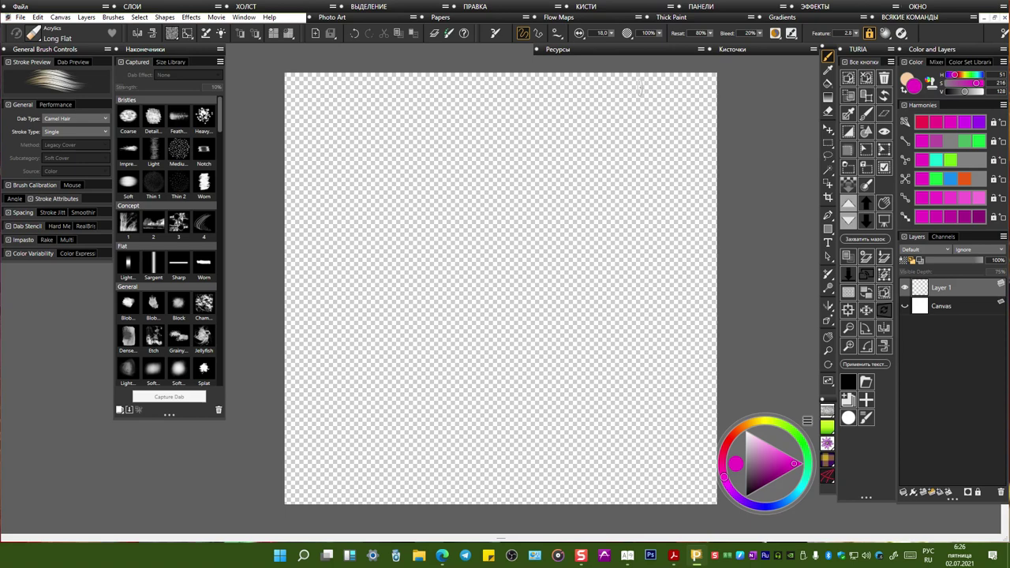
Step: Expand the ПАНЕЛИ palette and try its commands by hiding and restoring the toolbox and the property bar
click(726, 8)
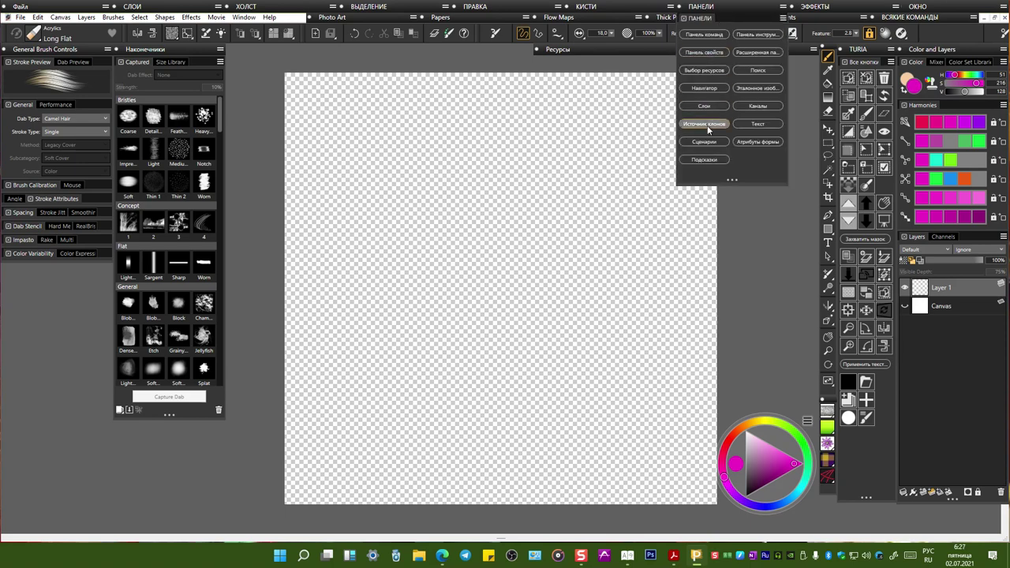
click(712, 6)
click(712, 7)
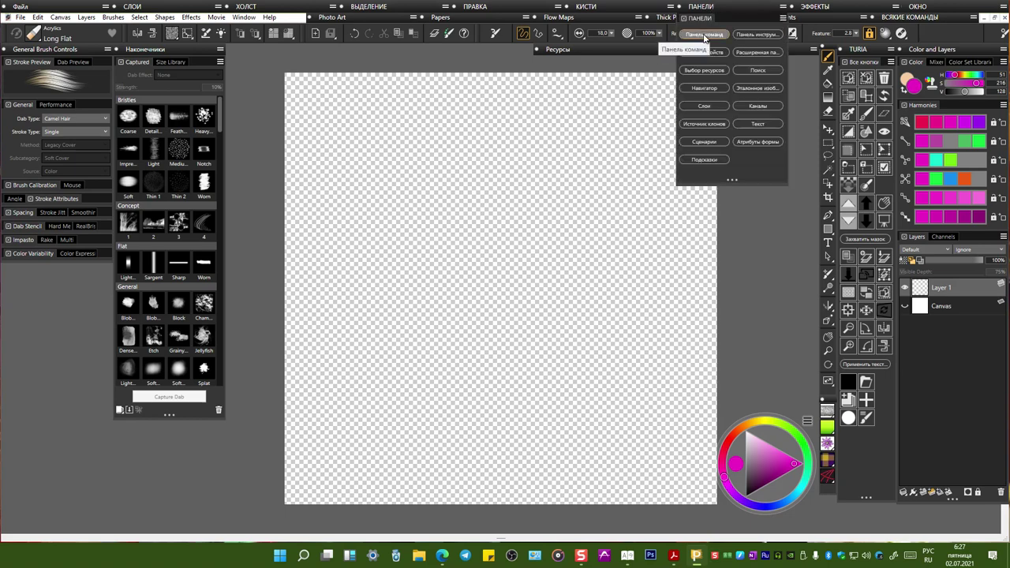
click(760, 36)
click(760, 36)
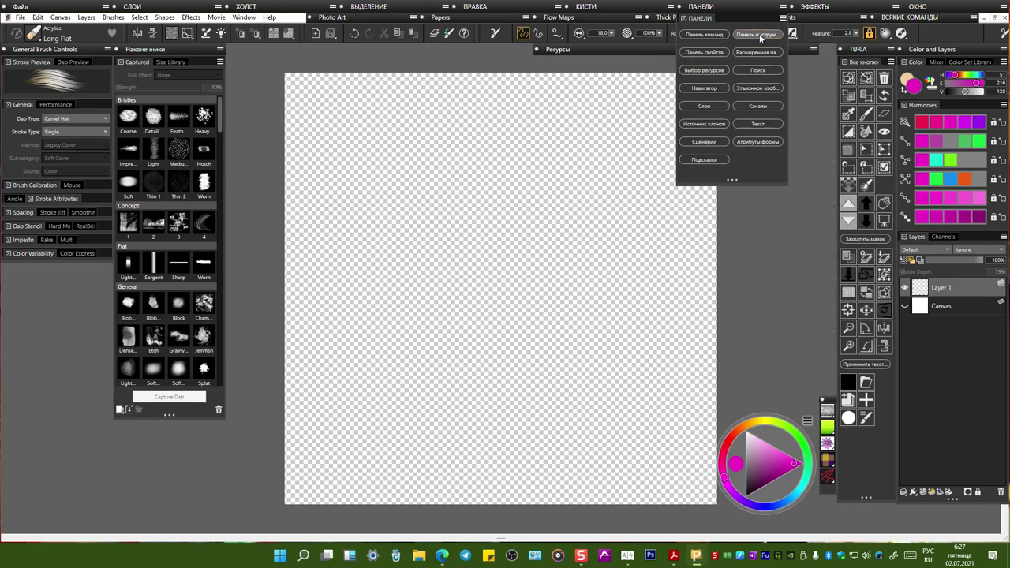
click(705, 52)
click(707, 53)
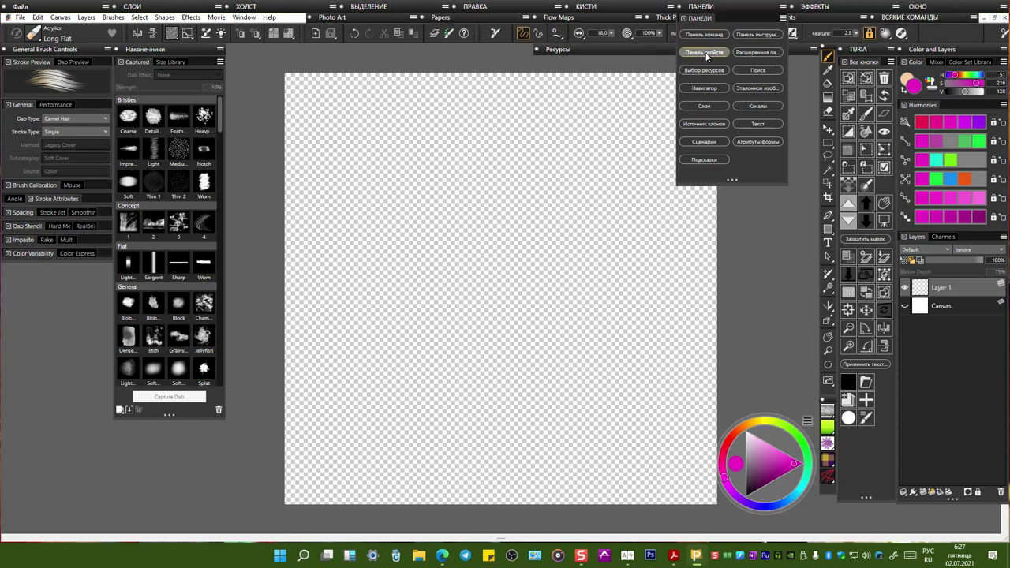
Step: Try the ПАНЕЛИ palette's commands by toggling the property bar and the media selector off and on, and collapse the palette
click(707, 53)
click(706, 52)
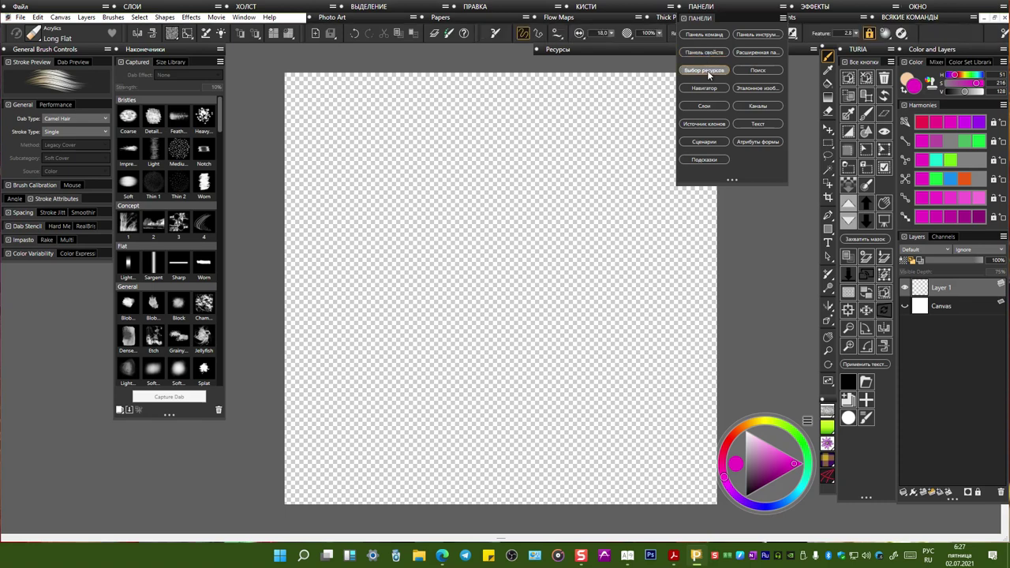
click(707, 69)
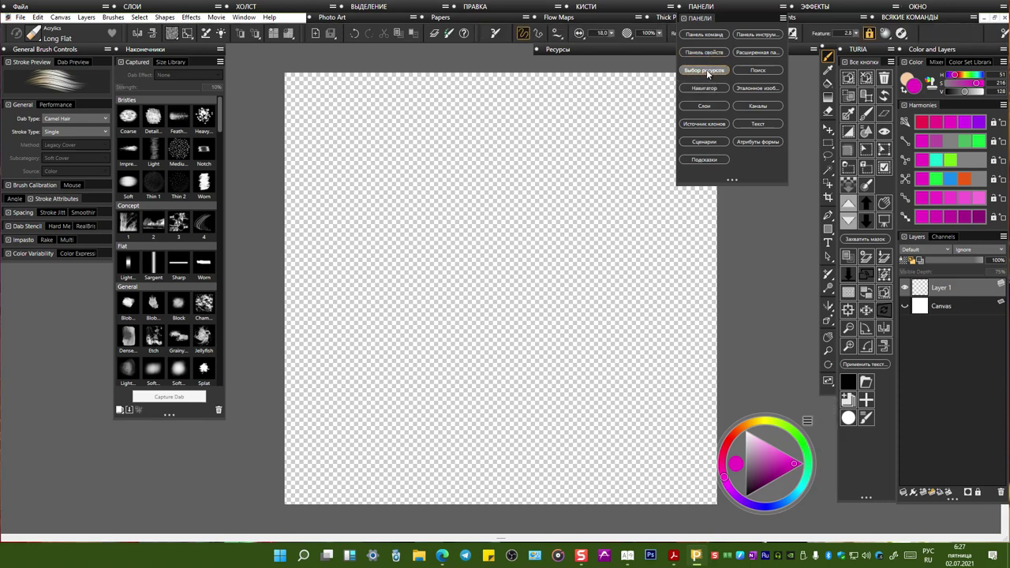
click(707, 69)
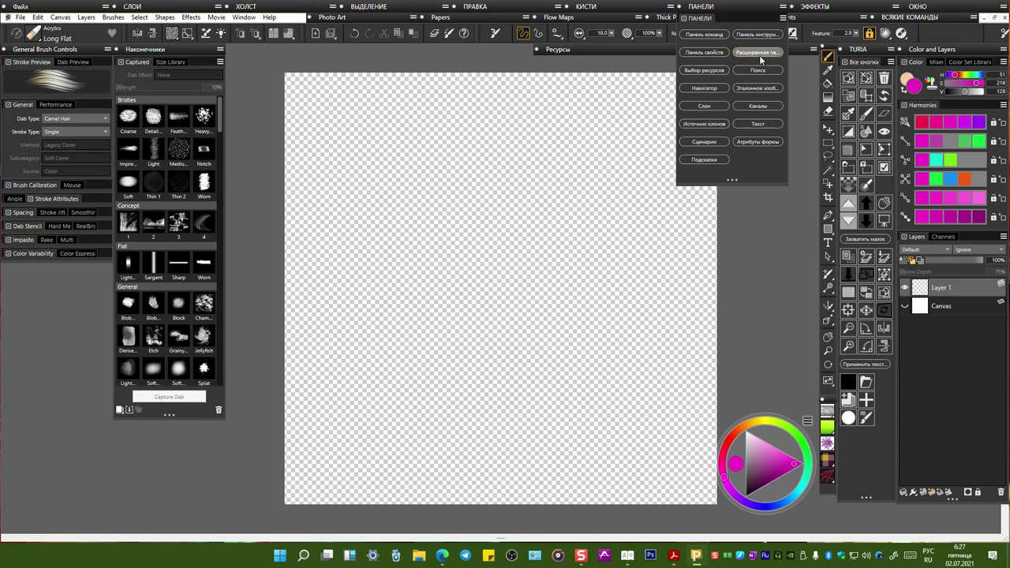
click(737, 7)
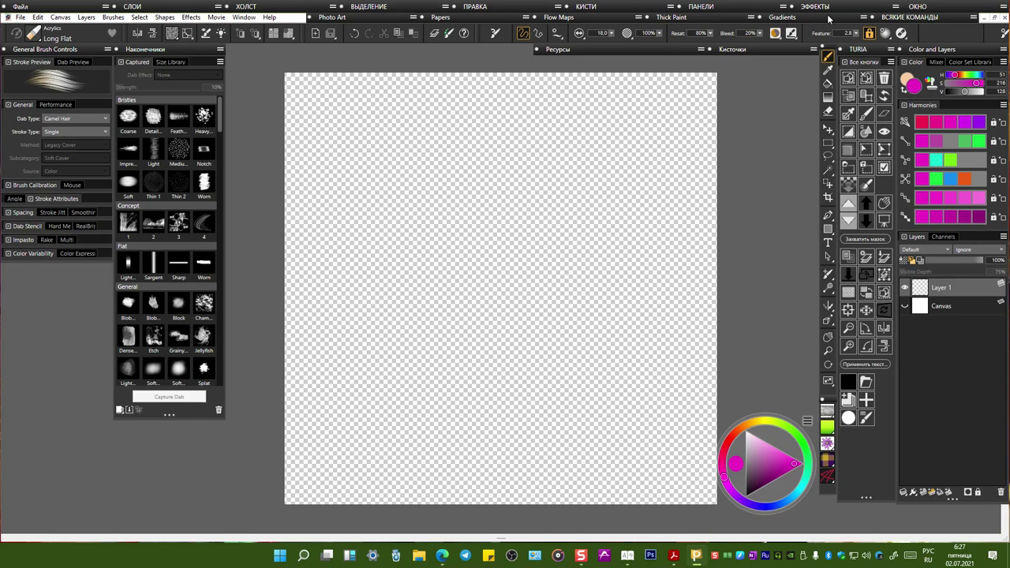
Step: Expand the ВСЯКИЕ КОМАНДЫ palette, examine its miscellaneous commands and collapse it again
click(897, 17)
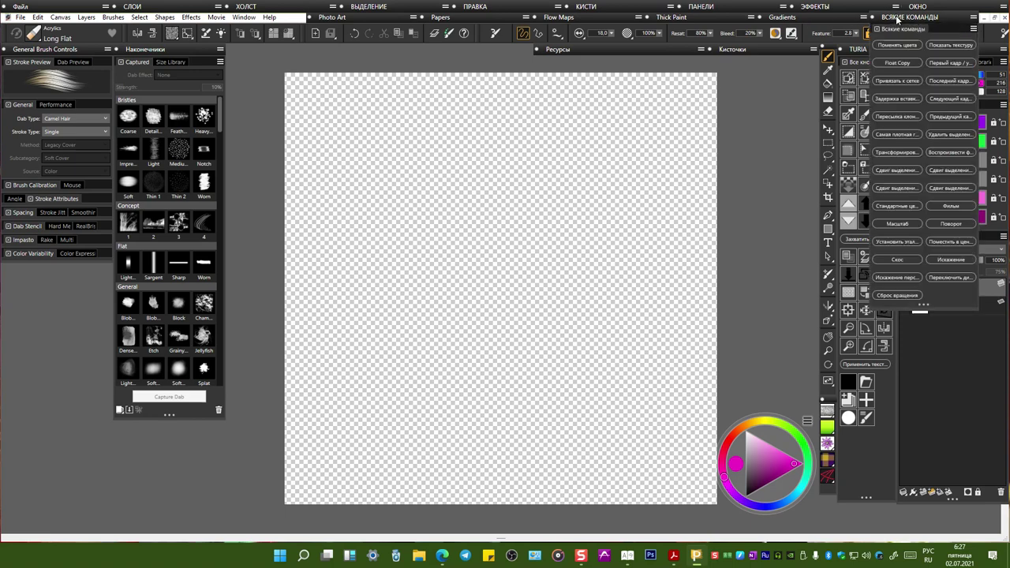
click(897, 18)
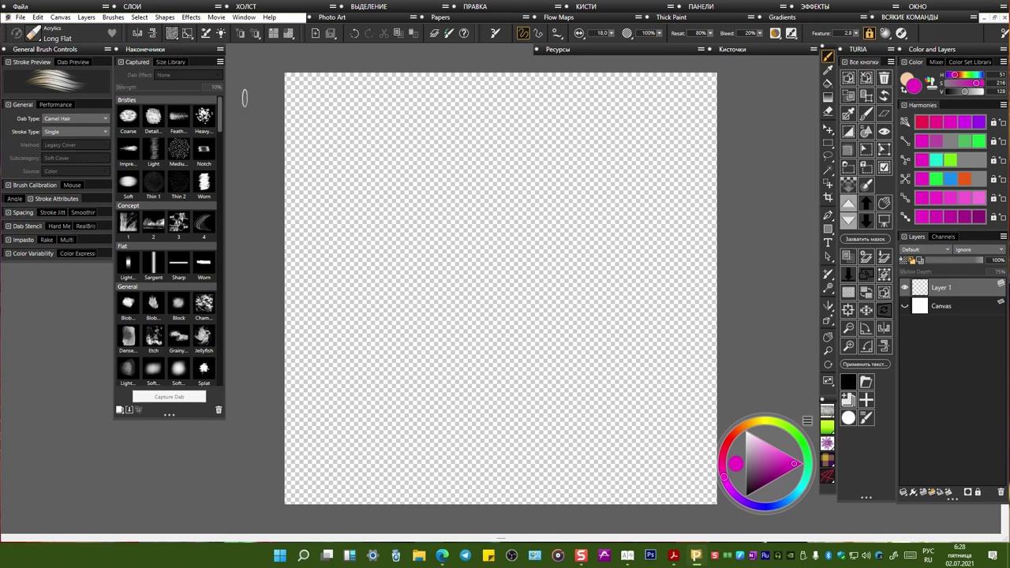
Step: Try zooming the blank canvas in and out, and fit the whole image in the document window
scroll(429, 205, up, 2)
key(ctrl+minus)
key(ctrl+equal)
key(ctrl+equal)
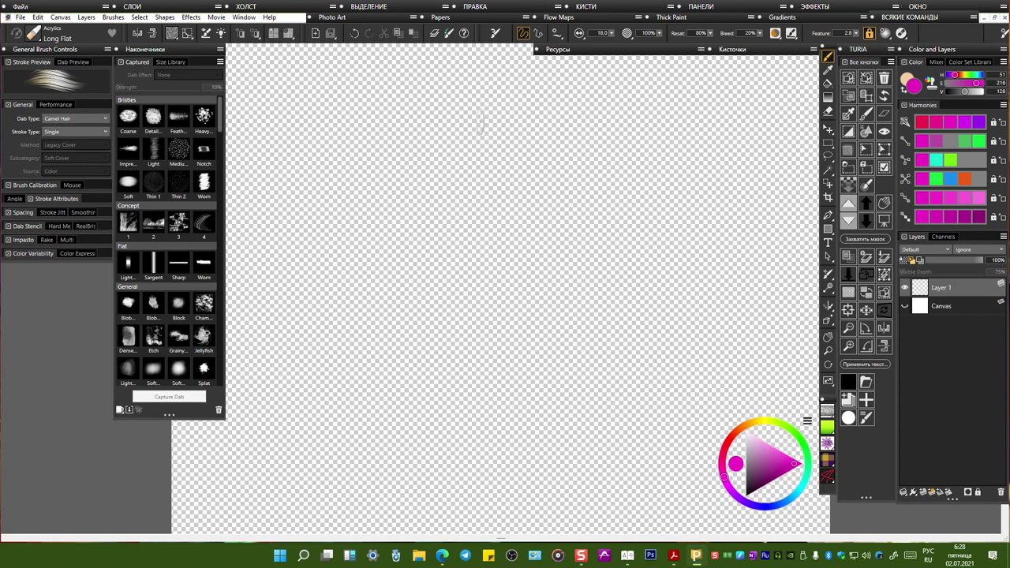
key(ctrl+0)
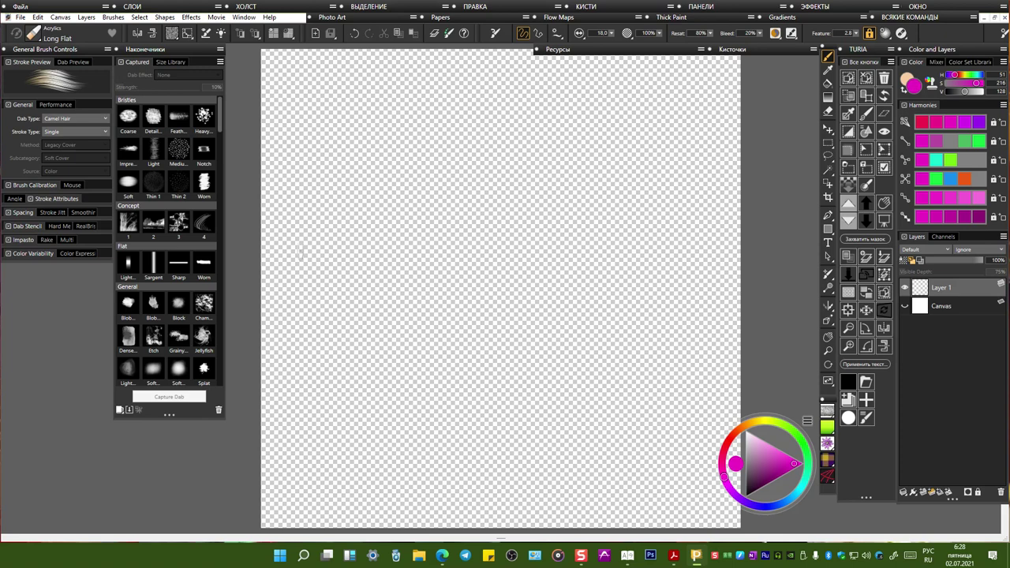
key(ctrl+minus)
key(ctrl+0)
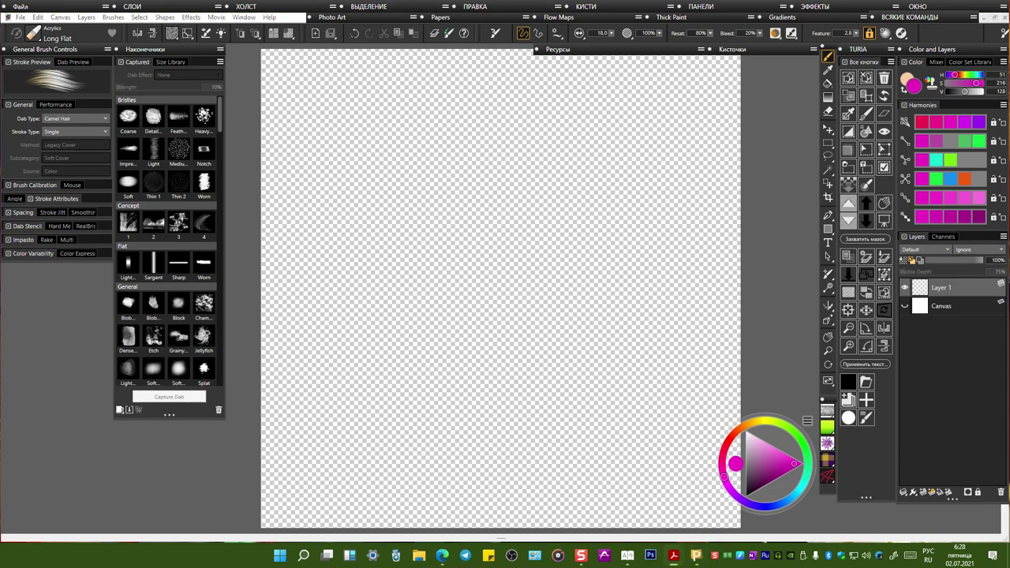
Step: Bring the Corel Painter 2022 User Guide in Adobe Acrobat onto this screen, maximize it and view its list of brush topics
drag(1009, 51, 472, 21)
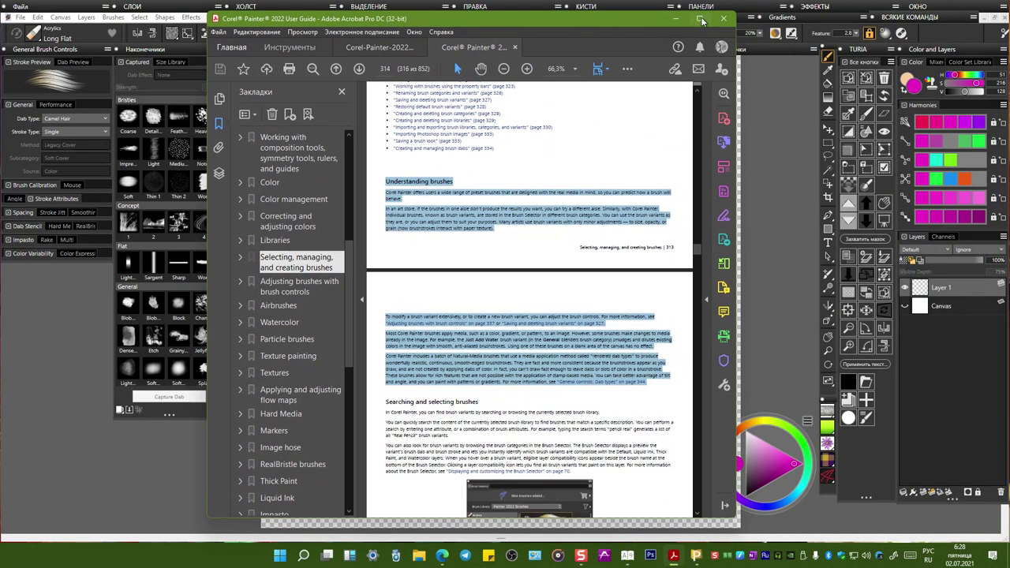
click(700, 18)
scroll(388, 203, up, 2)
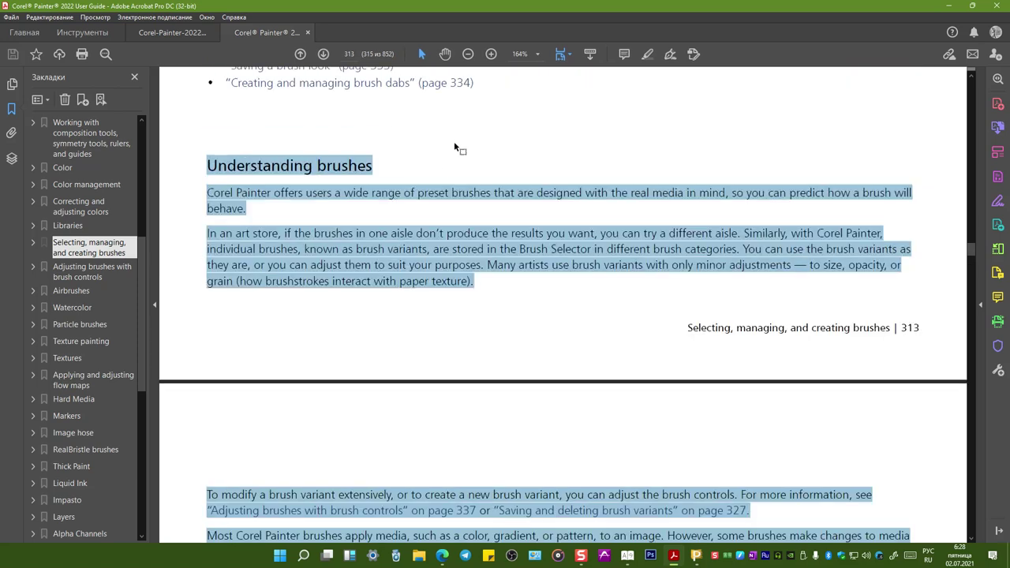
click(454, 153)
scroll(332, 174, up, 4)
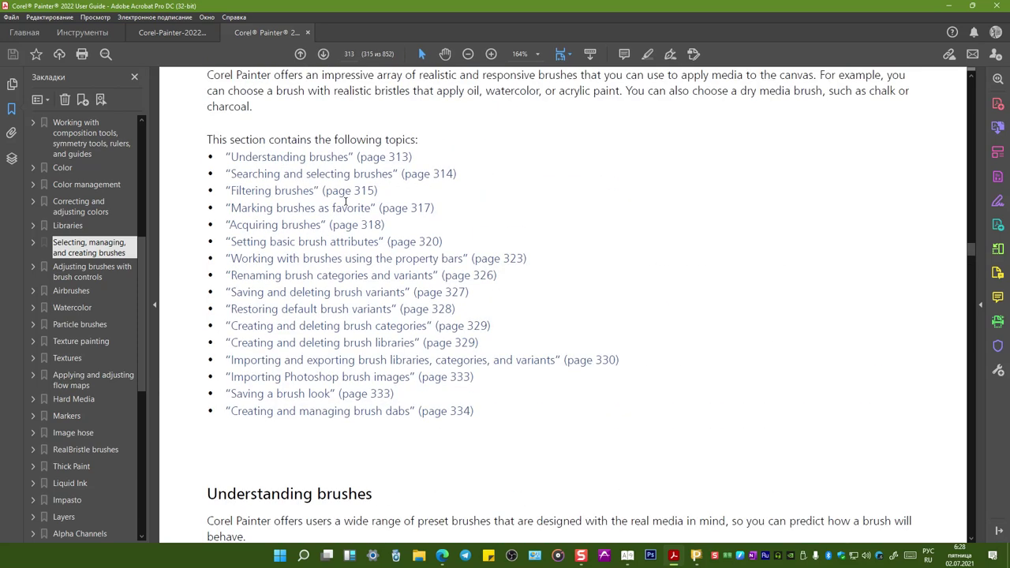
Step: Switch to Corel-Painter-2022_RUS.pdf, enlarge the page to 150% and read how to filter brushes and clear the filters
click(165, 32)
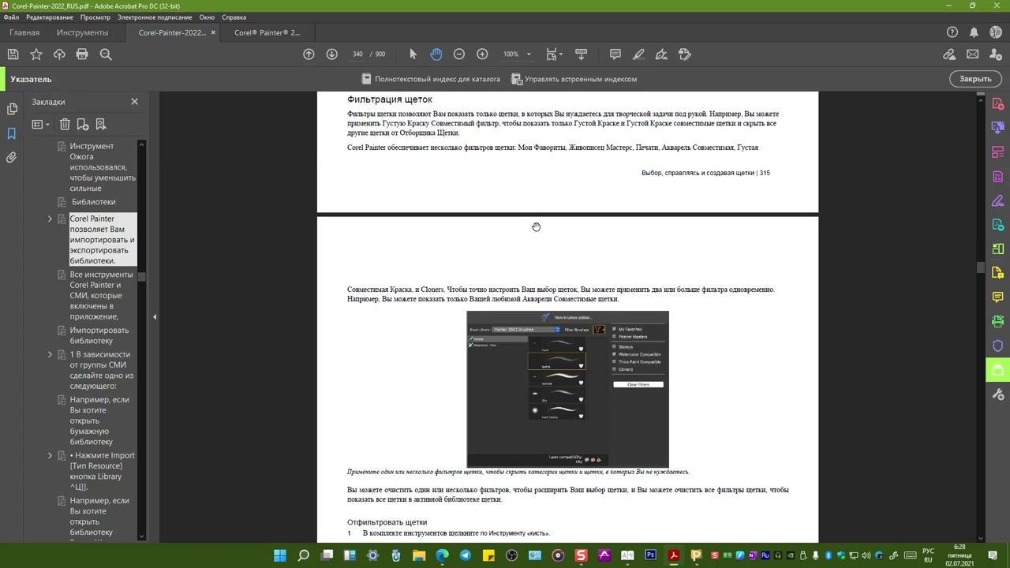
ctrl+scroll(538, 227, up, 3)
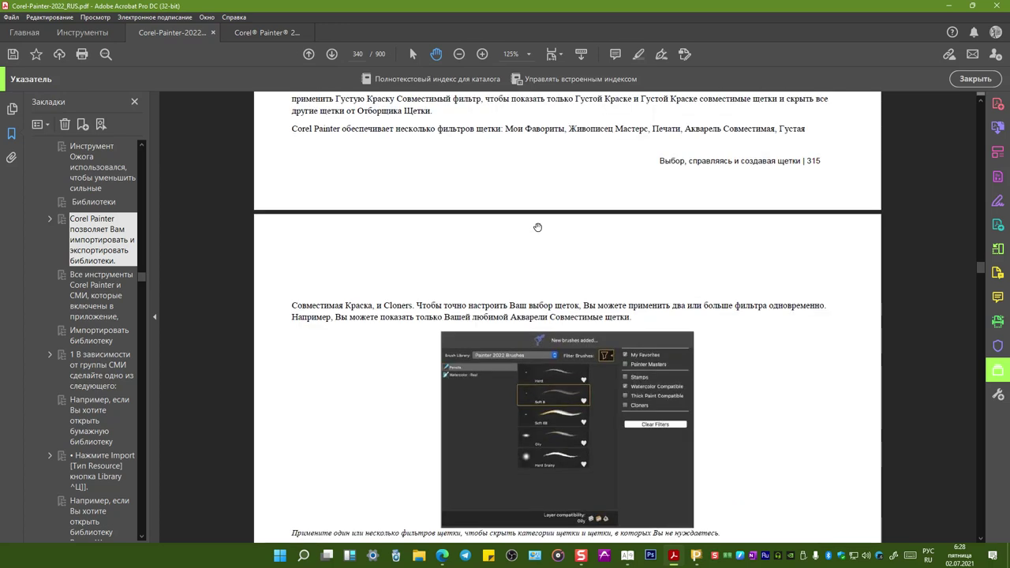
scroll(565, 245, down, 3)
scroll(565, 244, down, 5)
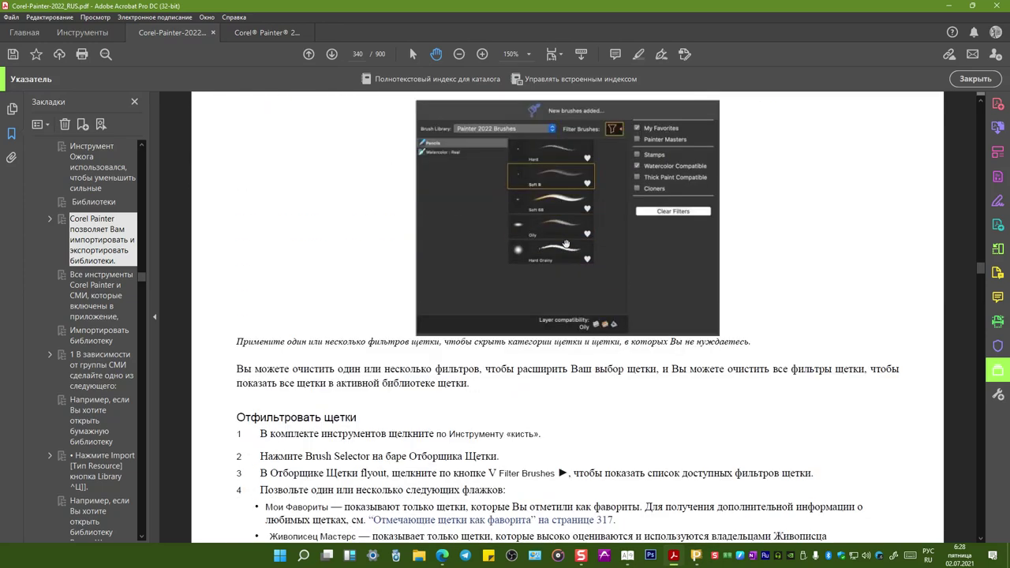
scroll(498, 391, down, 5)
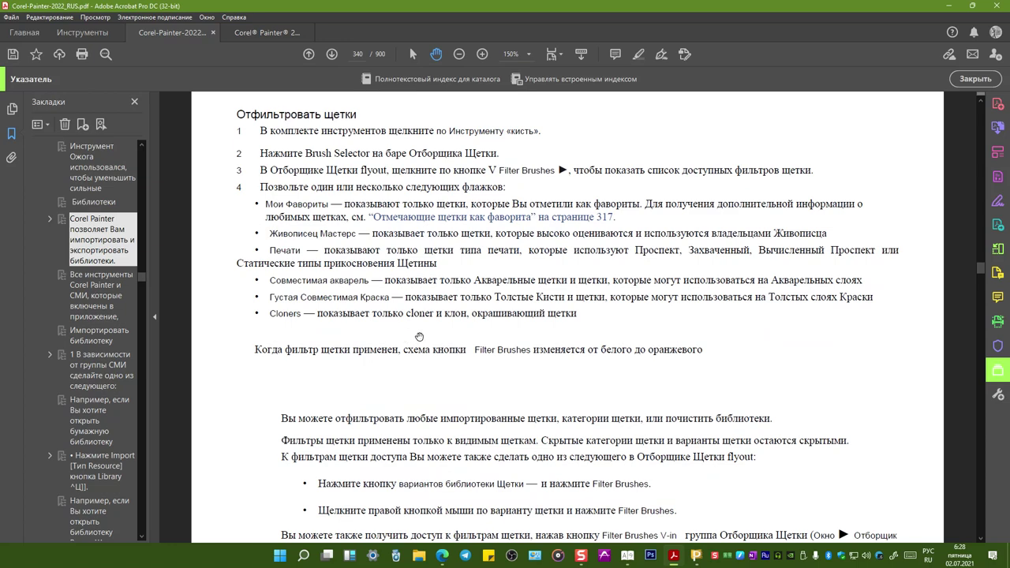
scroll(288, 316, down, 12)
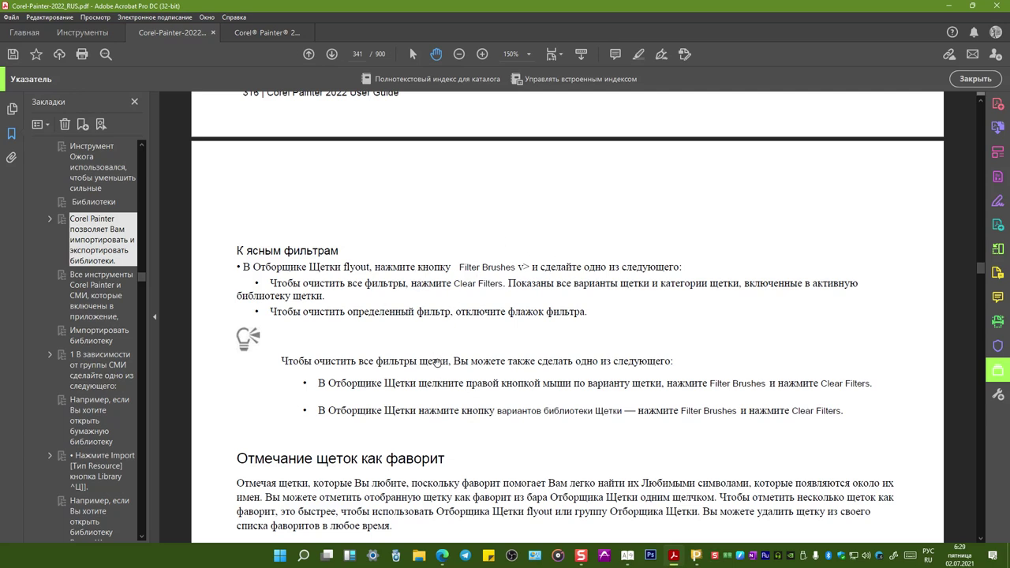
scroll(399, 321, down, 3)
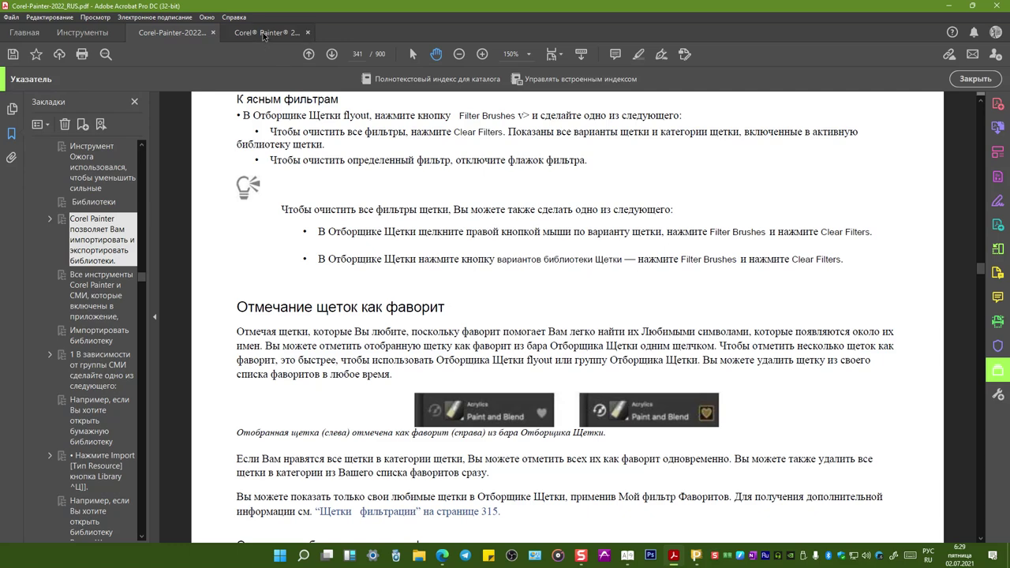
Step: Read the manual's section on marking brushes and whole brush categories as favorites and removing them from favorites
scroll(359, 347, down, 4)
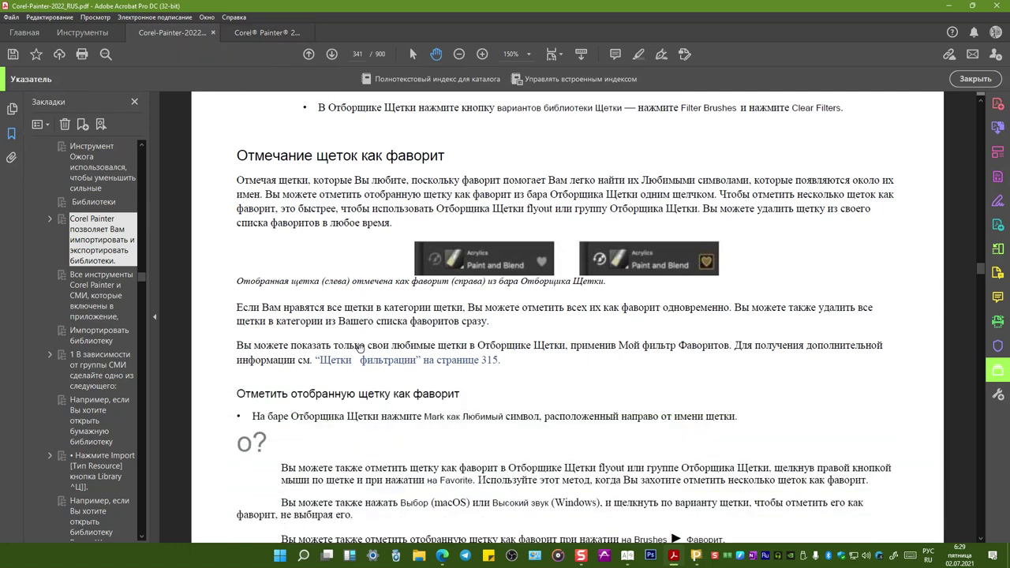
scroll(359, 347, down, 3)
scroll(360, 348, down, 3)
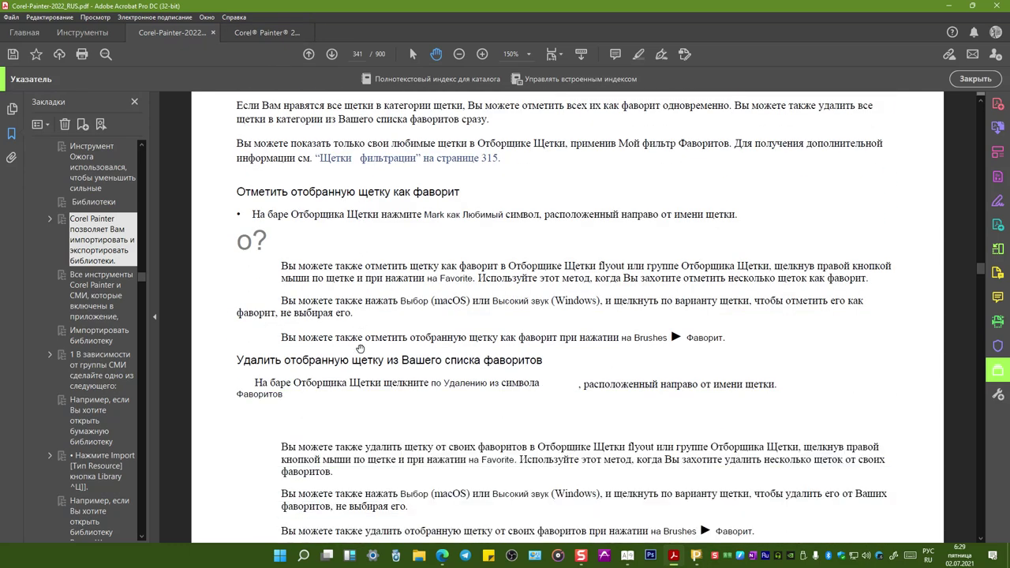
scroll(411, 349, down, 4)
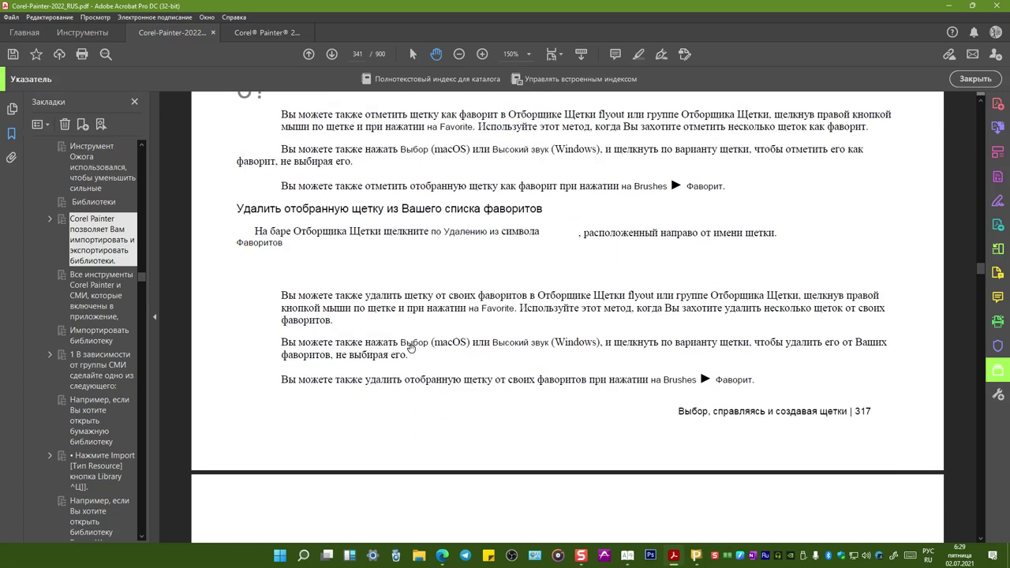
scroll(456, 222, down, 9)
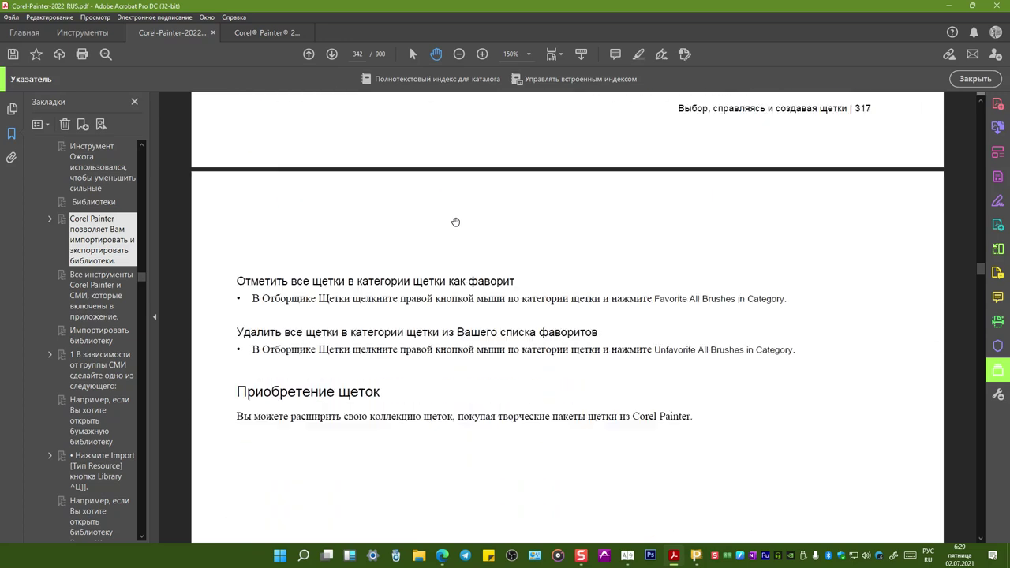
Step: Read on through the Приобретение щеток section and examine its illustration of the Brush Selector with brush packs
scroll(455, 222, down, 5)
scroll(456, 222, down, 15)
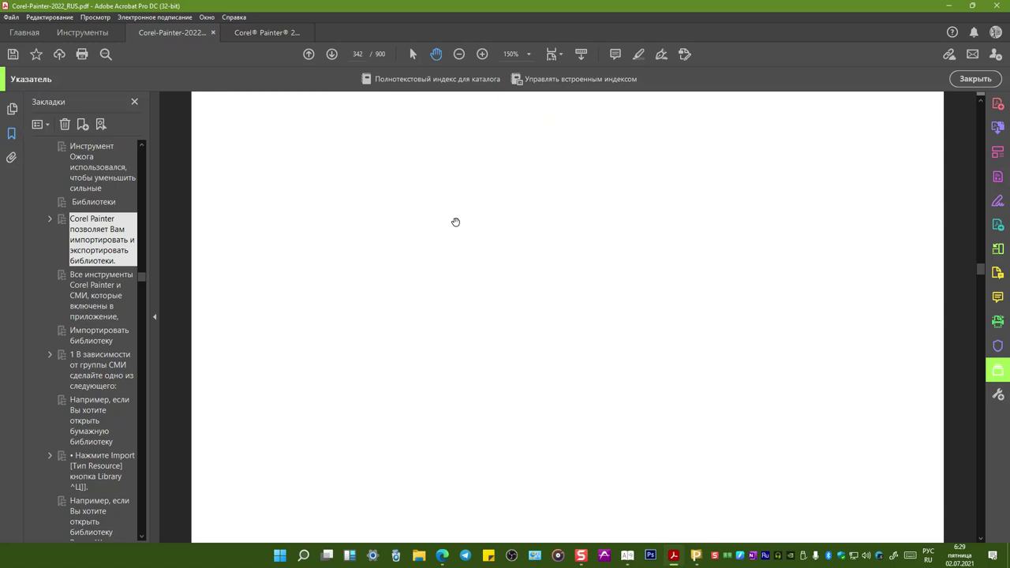
scroll(455, 222, down, 9)
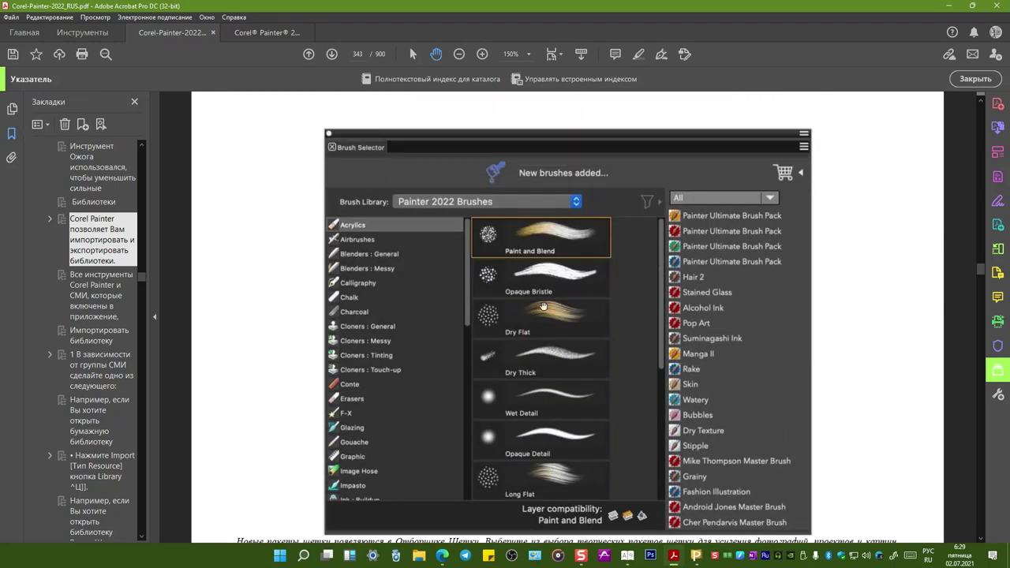
scroll(544, 306, down, 1)
scroll(543, 307, up, 1)
scroll(544, 306, down, 1)
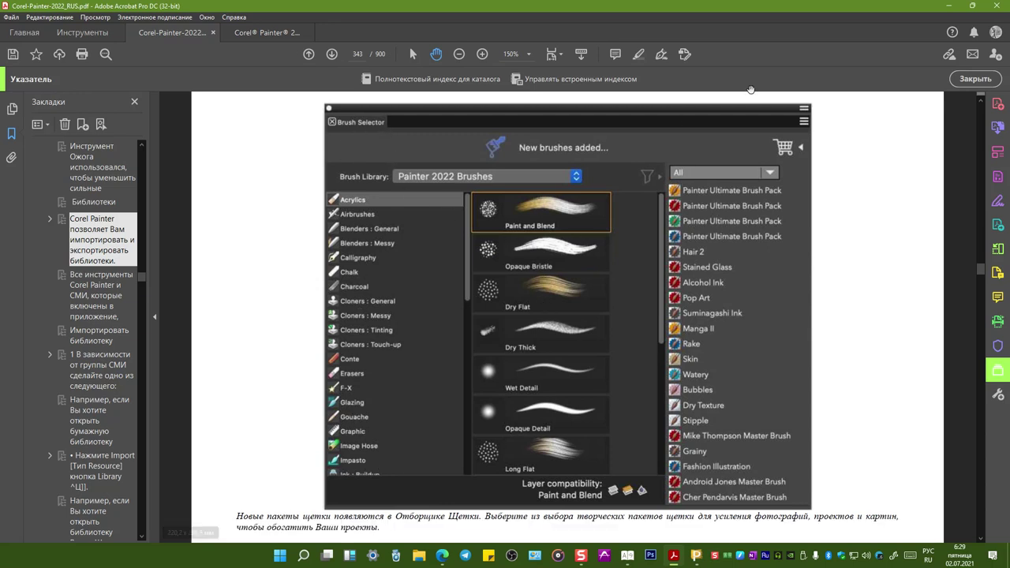
Step: Restore the Acrobat window to a smaller size and move it off this screen to return to Corel Painter
double_click(829, 7)
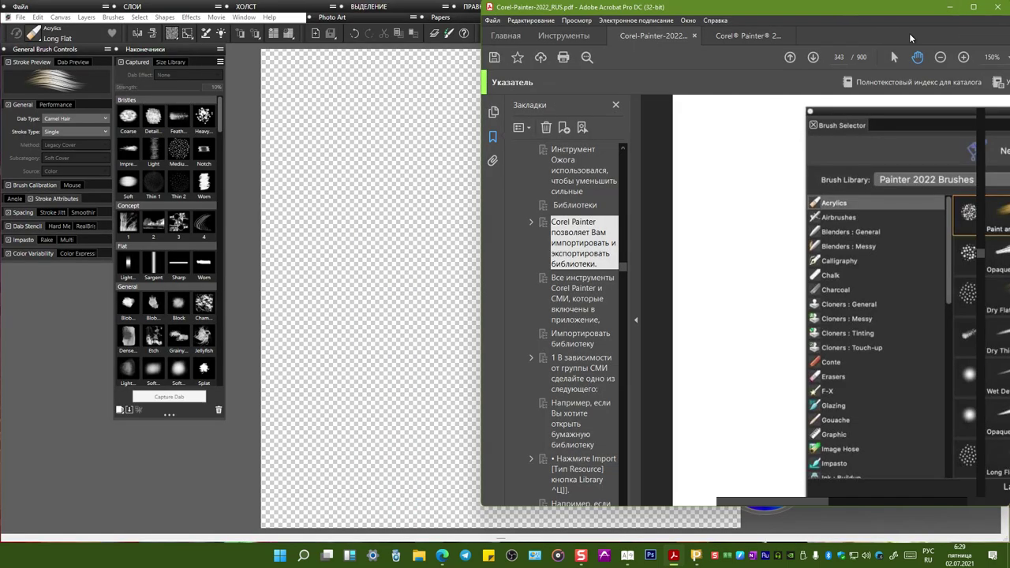
drag(891, 34, 1009, 47)
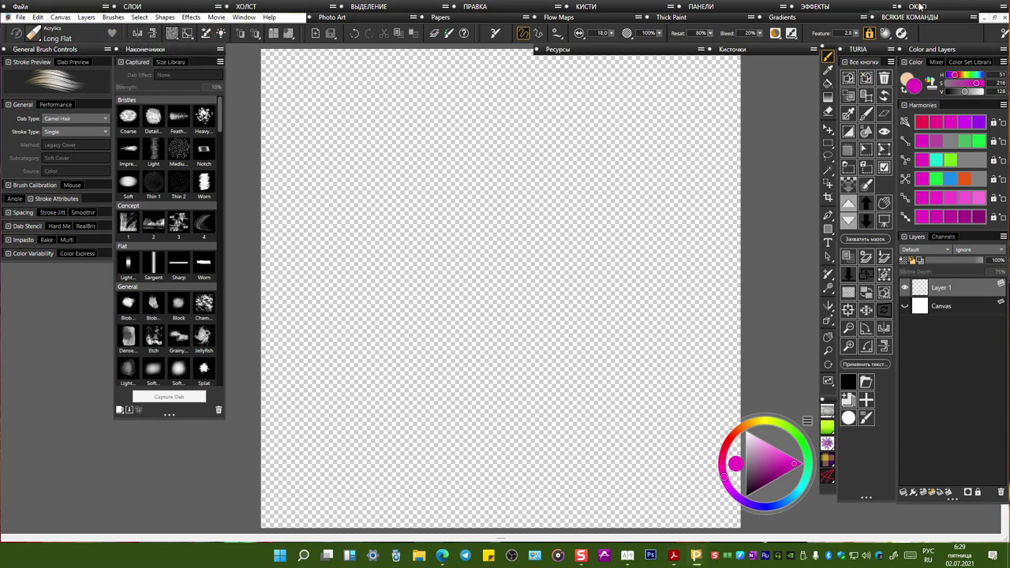
Step: Look through the window display commands, including the Brush Control Panels and the Brush Selector's bar, compact and full view options
click(242, 18)
click(241, 18)
click(243, 18)
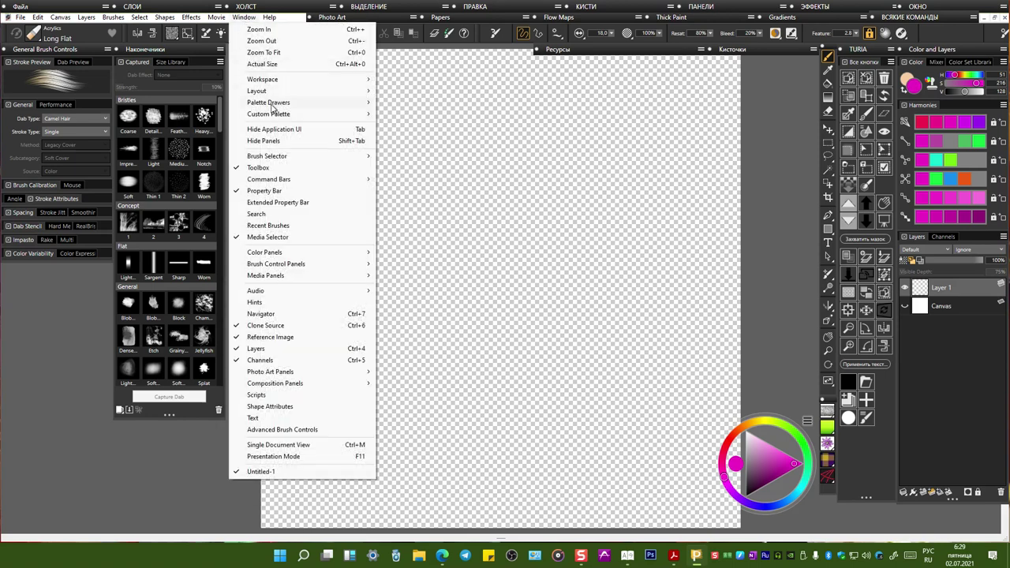
mouse_move(273, 109)
mouse_move(270, 269)
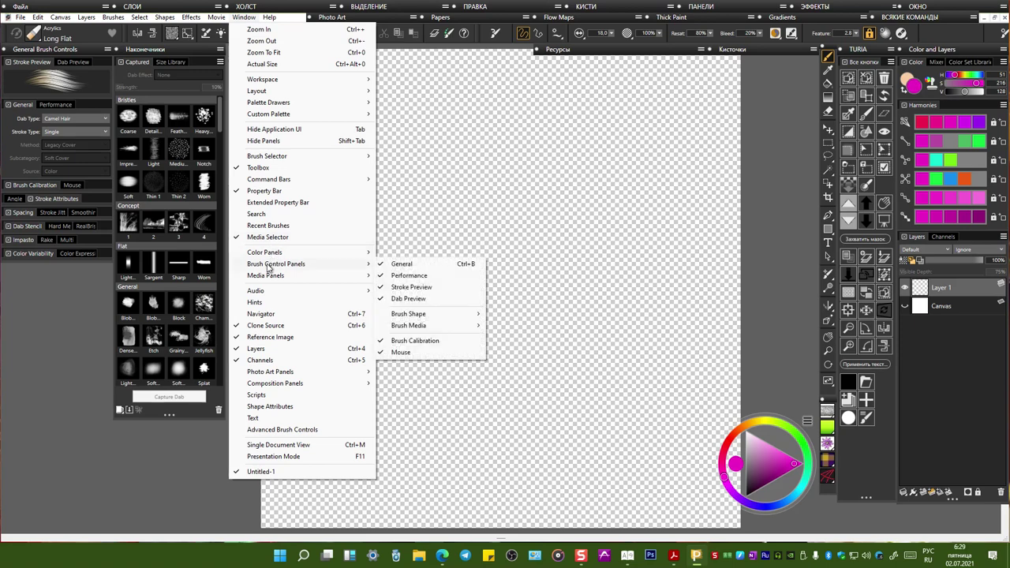
mouse_move(271, 162)
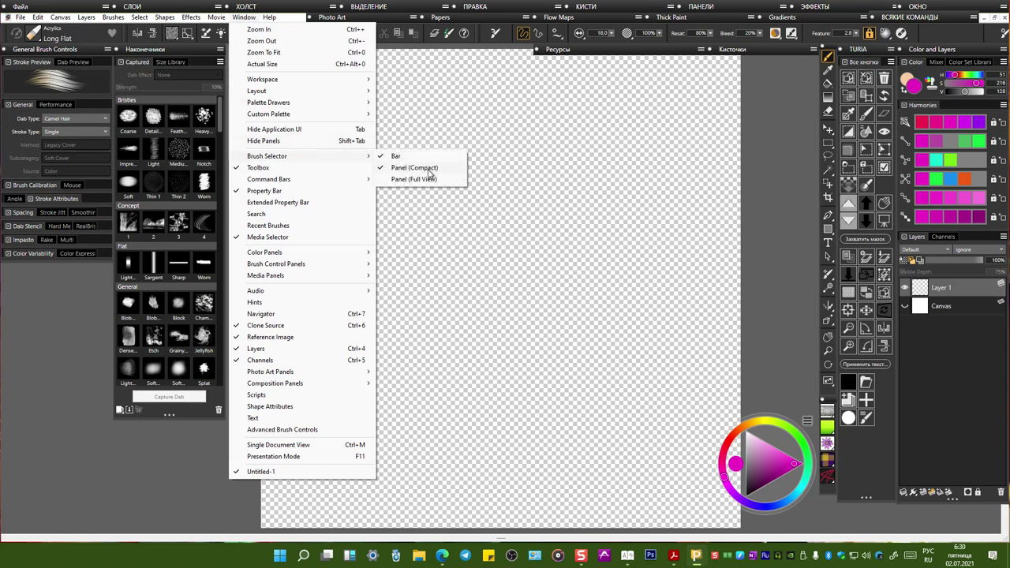
click(749, 48)
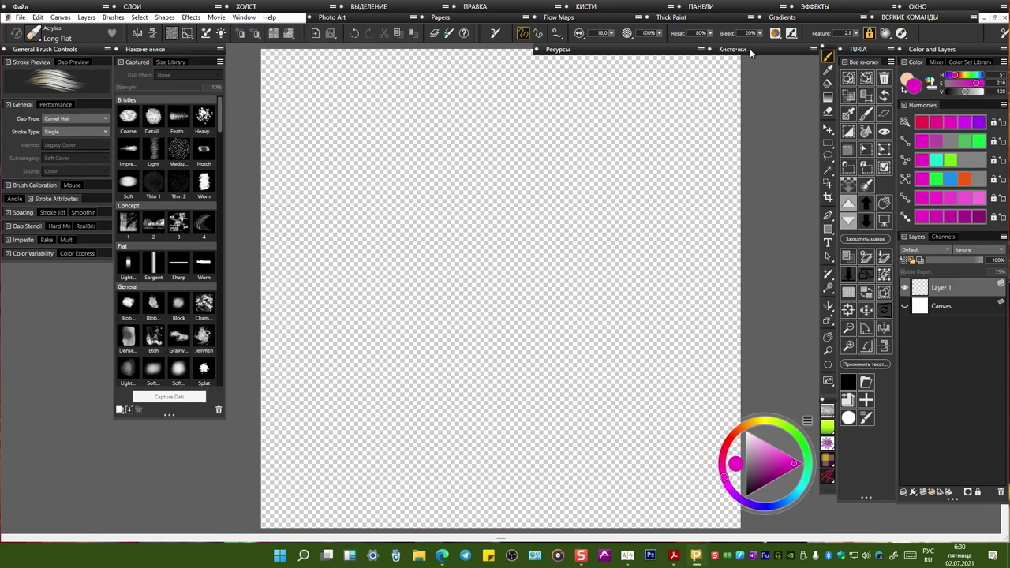
Step: Expand the Кисточки palette and look through the Compact Brush Selector's category list and its options
click(750, 48)
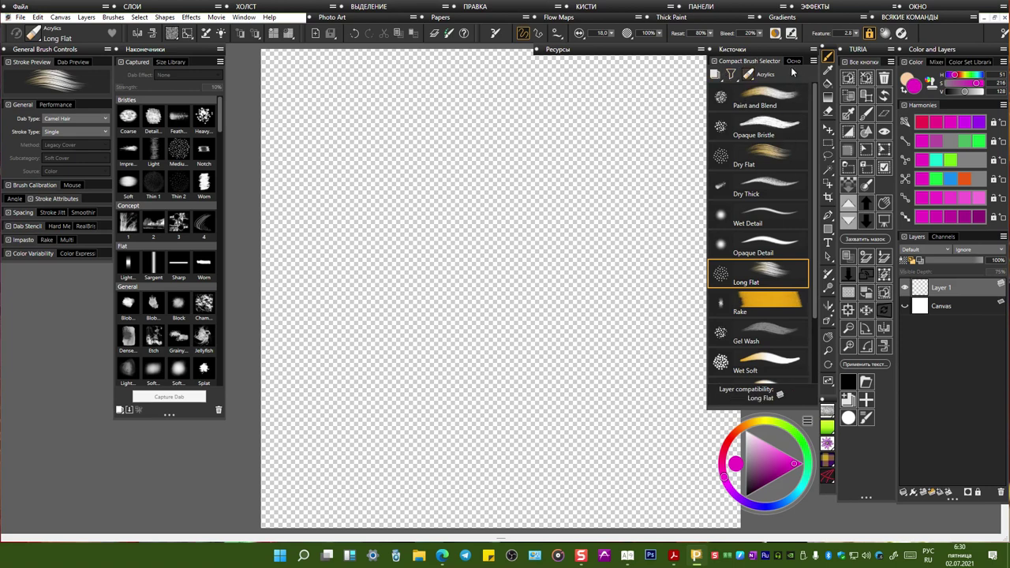
click(750, 74)
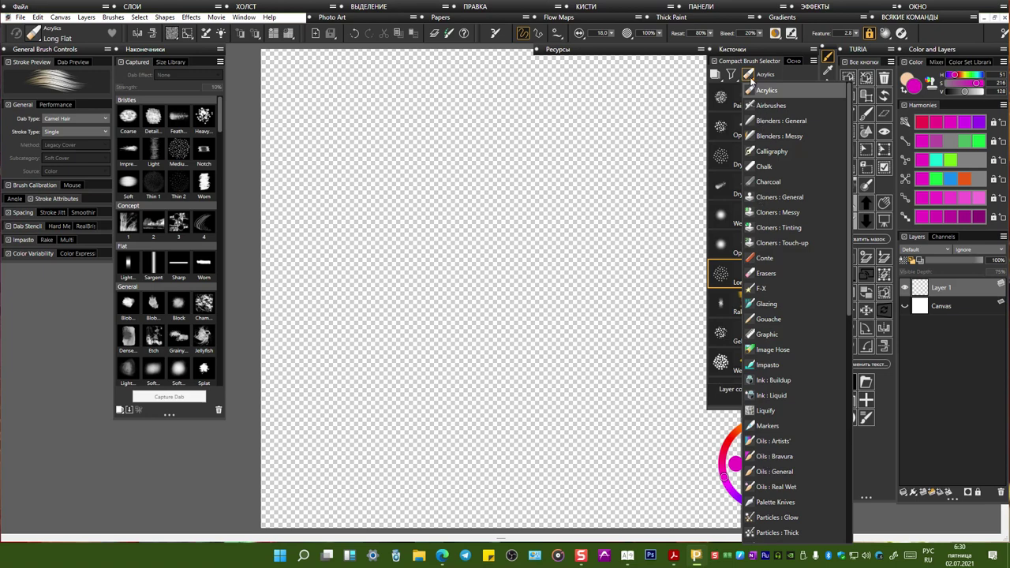
click(767, 76)
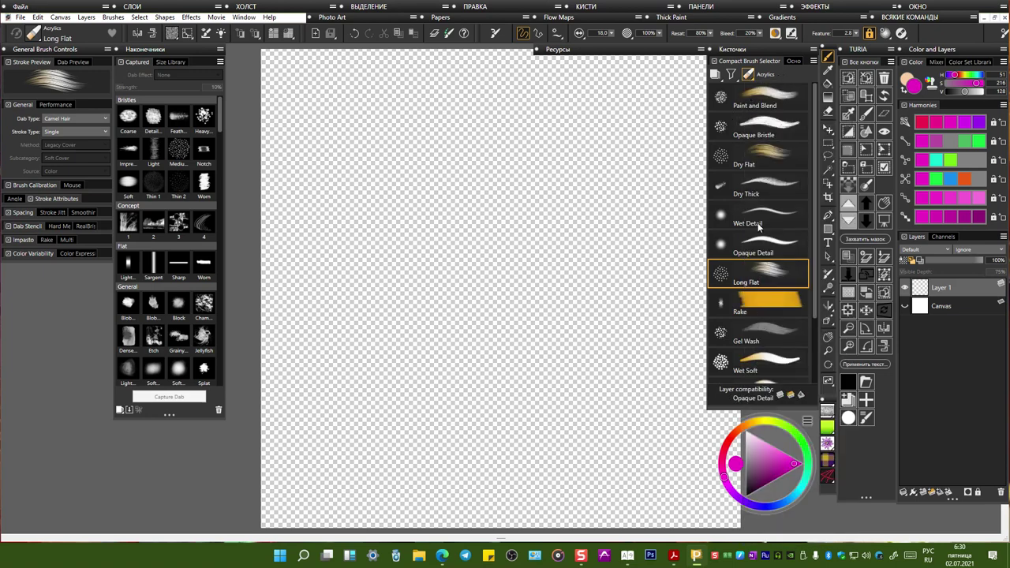
click(813, 62)
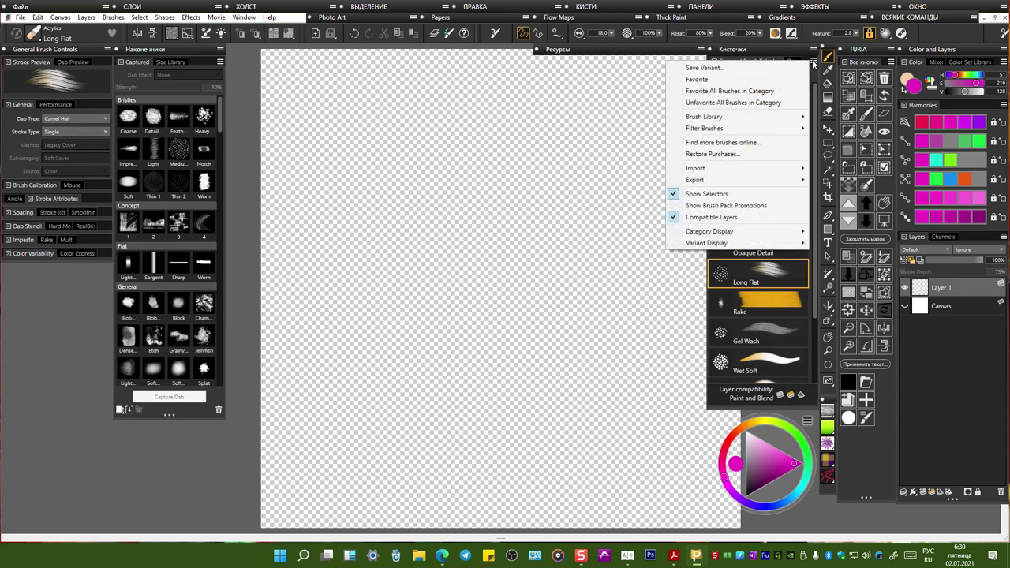
click(749, 49)
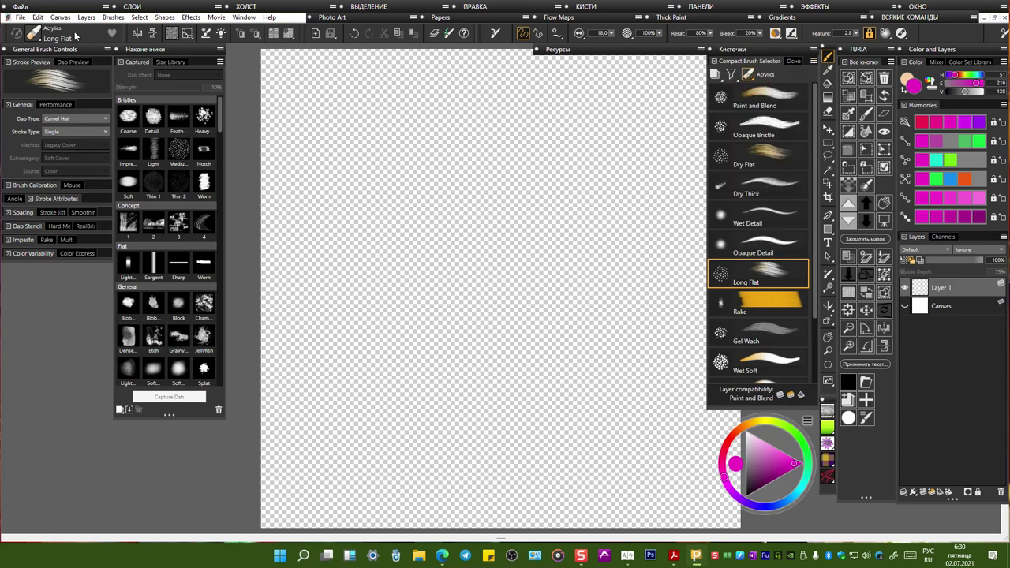
Step: Browse the full Brush Selector's categories and choose the Dry Flat brush from Acrylics
click(32, 33)
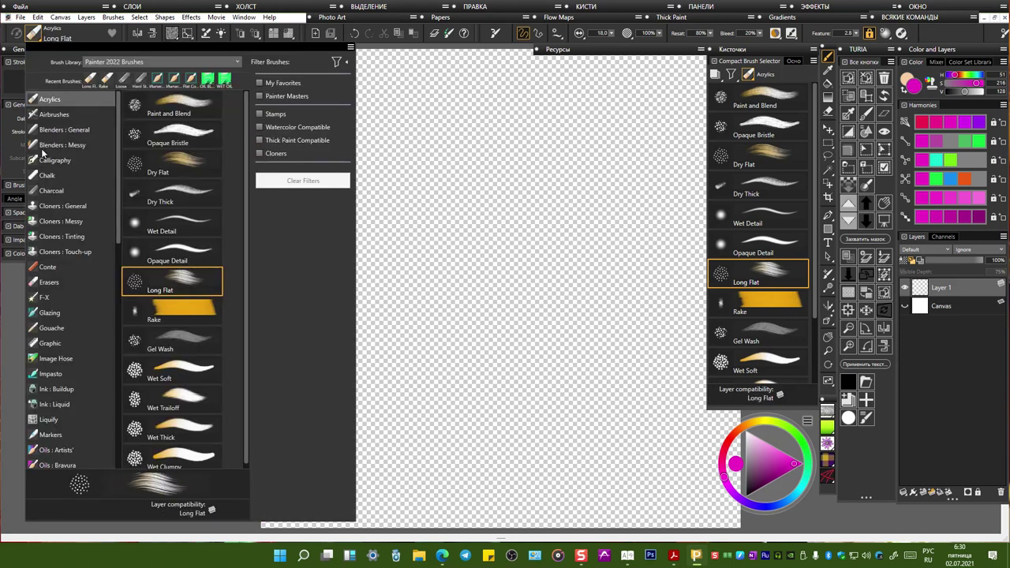
scroll(86, 354, down, 6)
scroll(86, 354, down, 3)
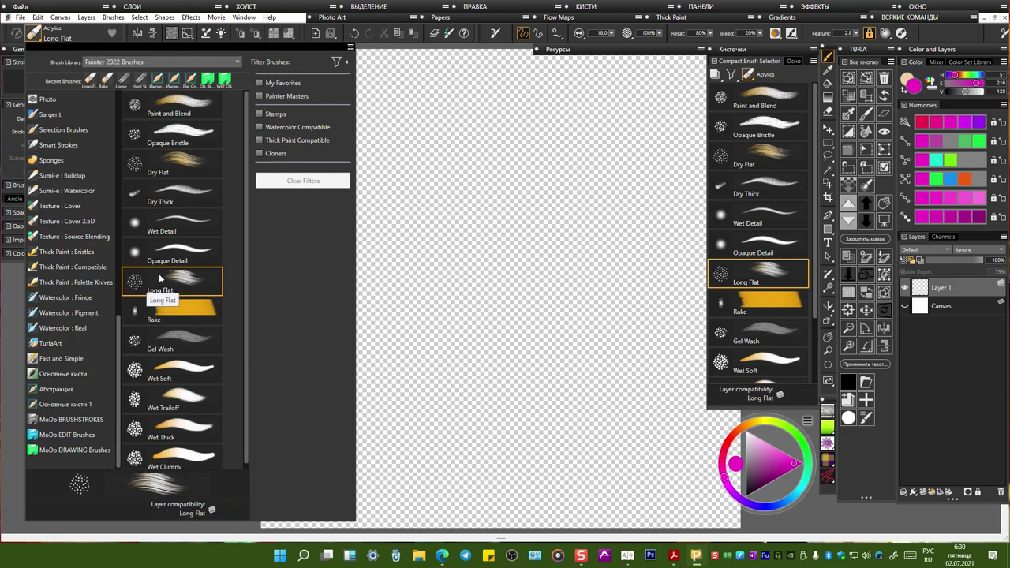
click(180, 165)
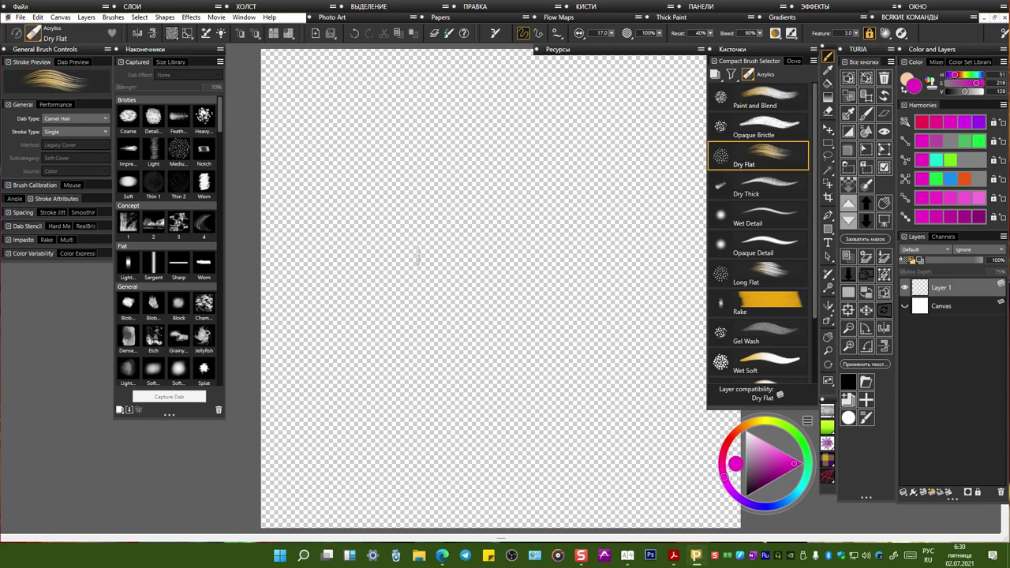
Step: Paint magenta Dry Flat test strokes across the canvas, slanted and curved ones converging downward into a V shape
drag(484, 187, 417, 324)
drag(506, 167, 419, 349)
drag(540, 164, 432, 352)
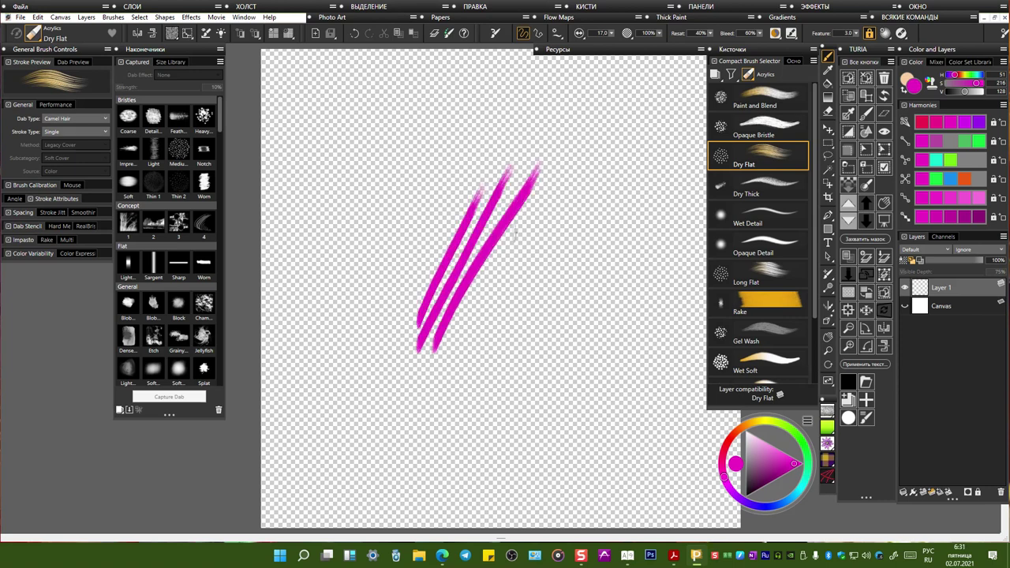
drag(551, 187, 454, 349)
mouse_move(394, 179)
mouse_down()
mouse_move(426, 308)
mouse_move(419, 330)
mouse_move(439, 370)
mouse_move(423, 380)
mouse_up()
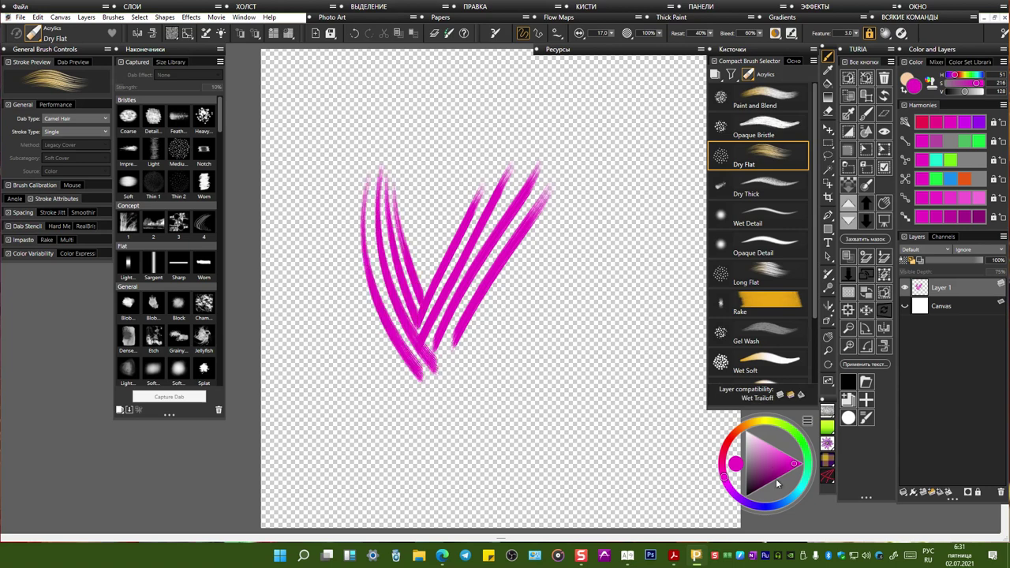
Step: Switch the color to blue and paint curved Dry Flat strokes over and beside the magenta ones
click(791, 498)
drag(458, 162, 420, 353)
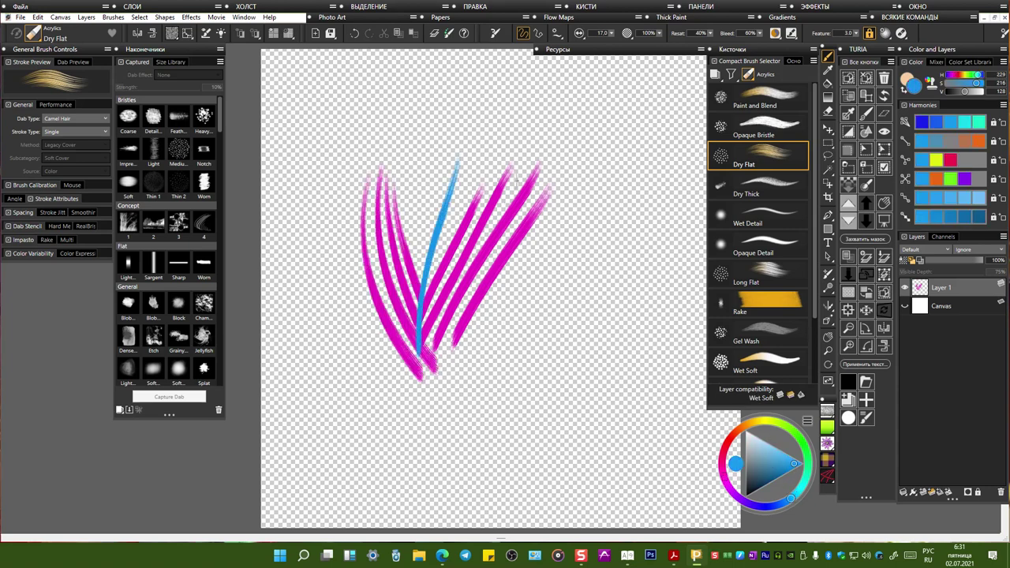
drag(518, 189, 431, 389)
mouse_move(548, 204)
mouse_down()
mouse_move(433, 396)
mouse_move(457, 369)
mouse_move(437, 408)
mouse_up()
drag(557, 218, 436, 431)
drag(589, 212, 439, 431)
drag(609, 256, 449, 434)
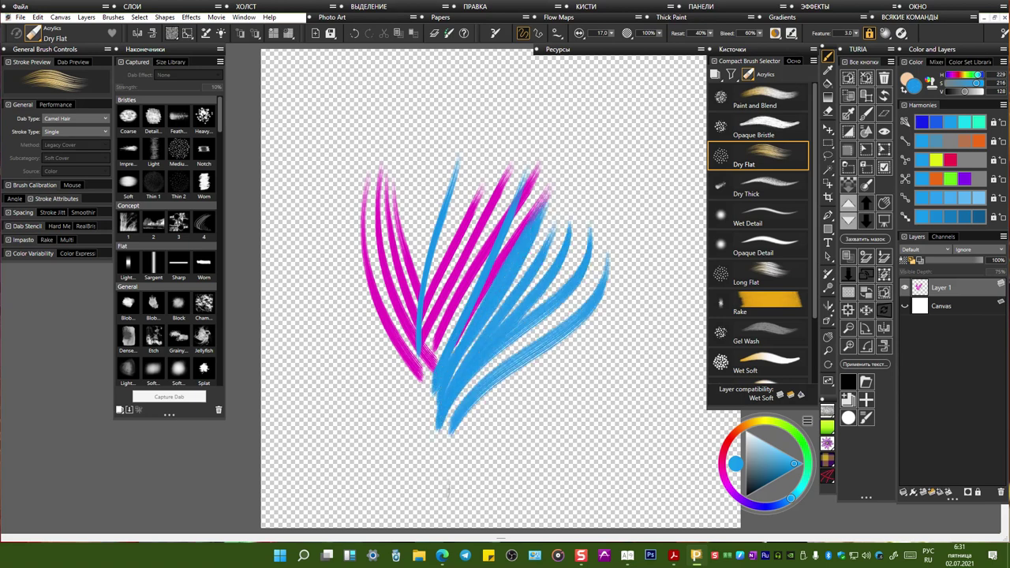
Step: Mark the Dry Flat brush as a favorite and move the floating color wheel to the canvas's lower-left corner
click(113, 33)
click(786, 49)
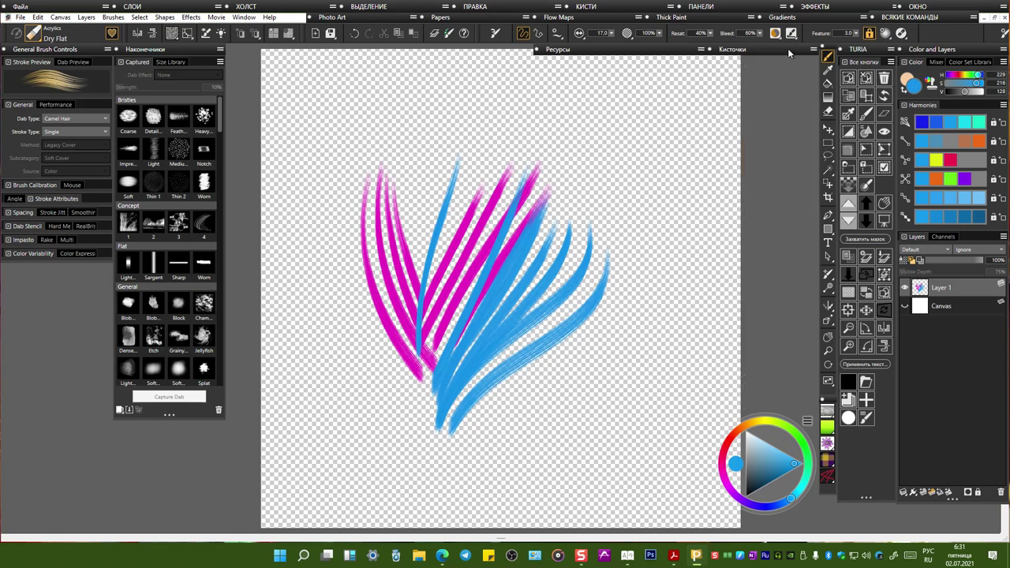
click(34, 34)
click(484, 158)
click(779, 47)
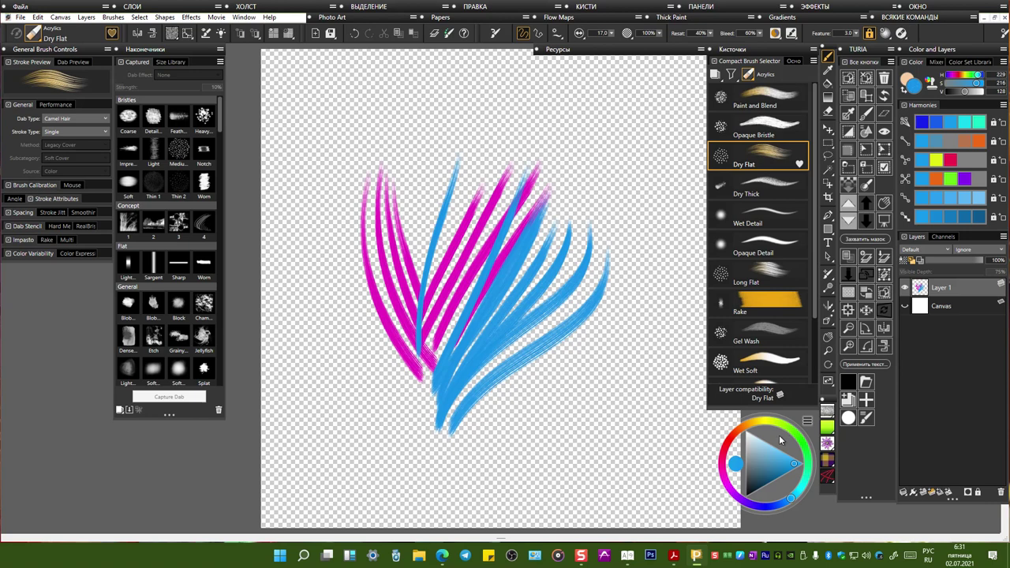
drag(807, 420, 318, 416)
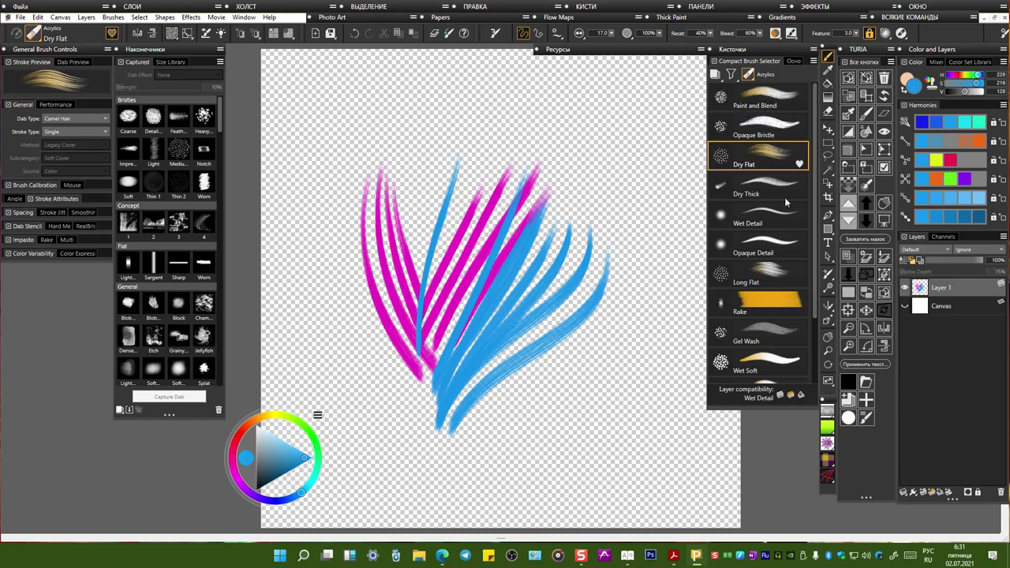
Step: Filter the Brush Selector to My Favorites and clear the filter again
click(43, 36)
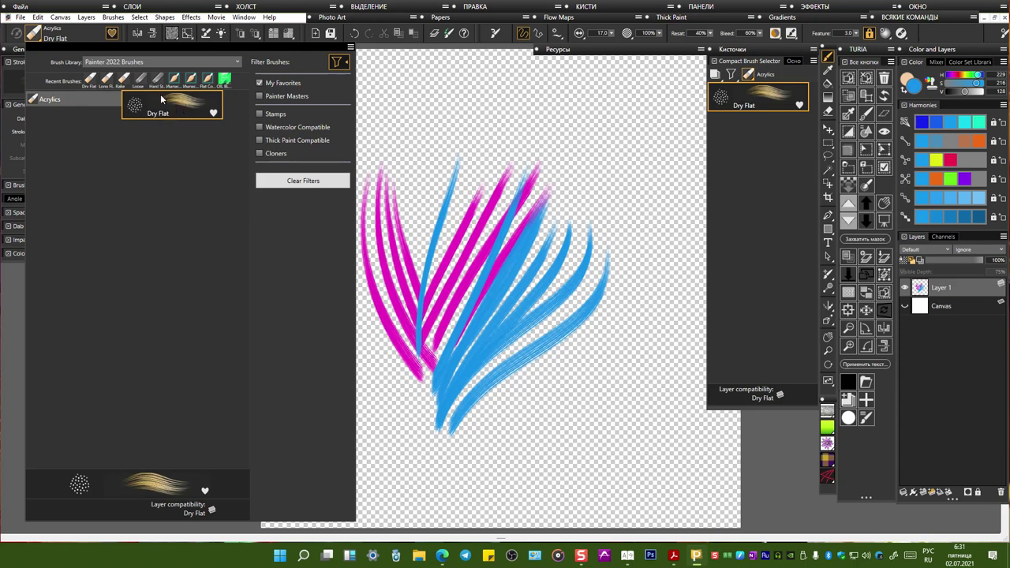
click(277, 174)
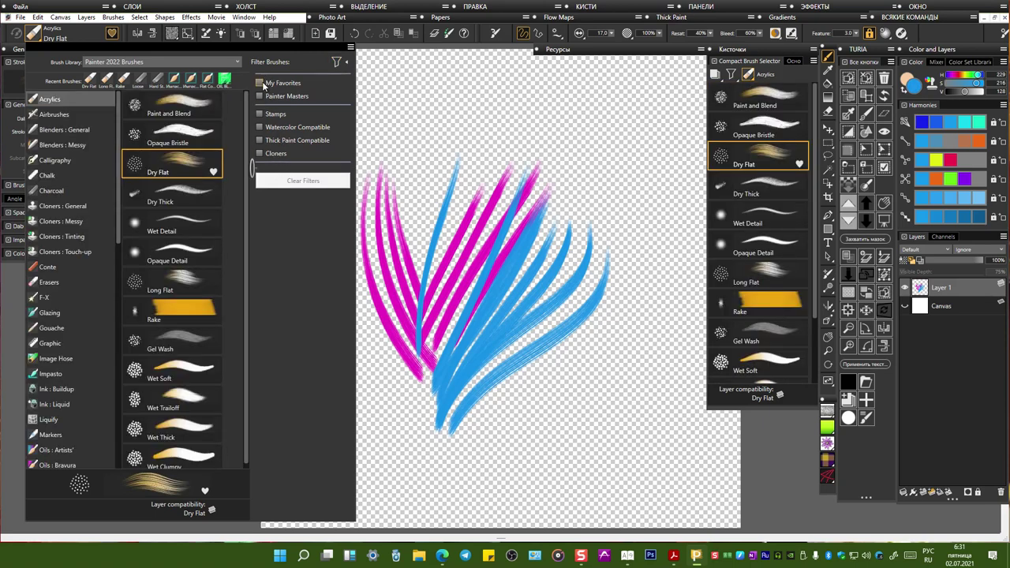
Step: Paint a broad blue stroke with the Acrylics Long Flat brush and mark that brush as a favorite
click(183, 283)
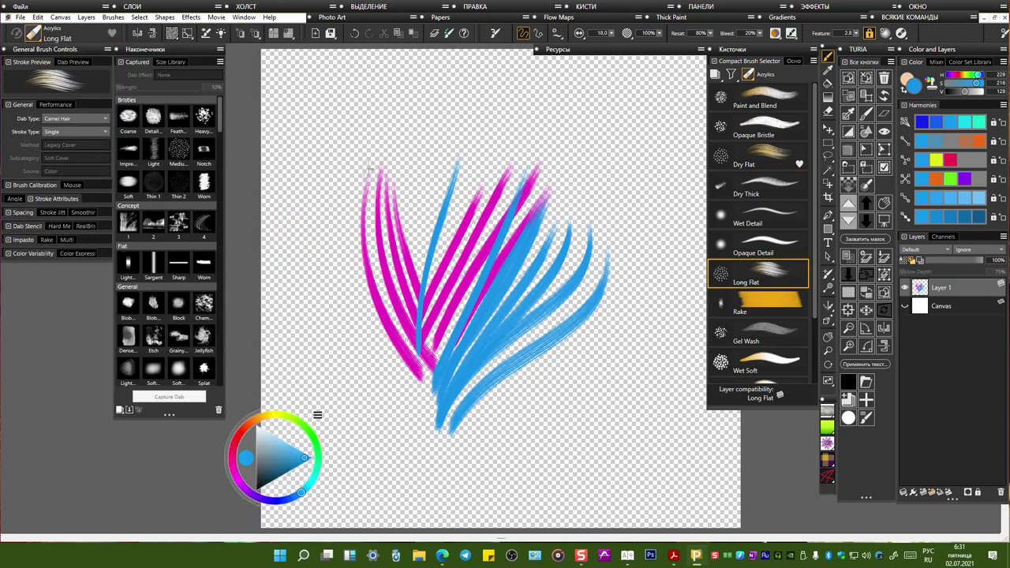
mouse_move(371, 116)
mouse_down()
mouse_move(425, 203)
mouse_move(397, 120)
mouse_move(442, 221)
mouse_move(430, 197)
mouse_move(442, 256)
mouse_move(434, 273)
mouse_move(462, 296)
mouse_up()
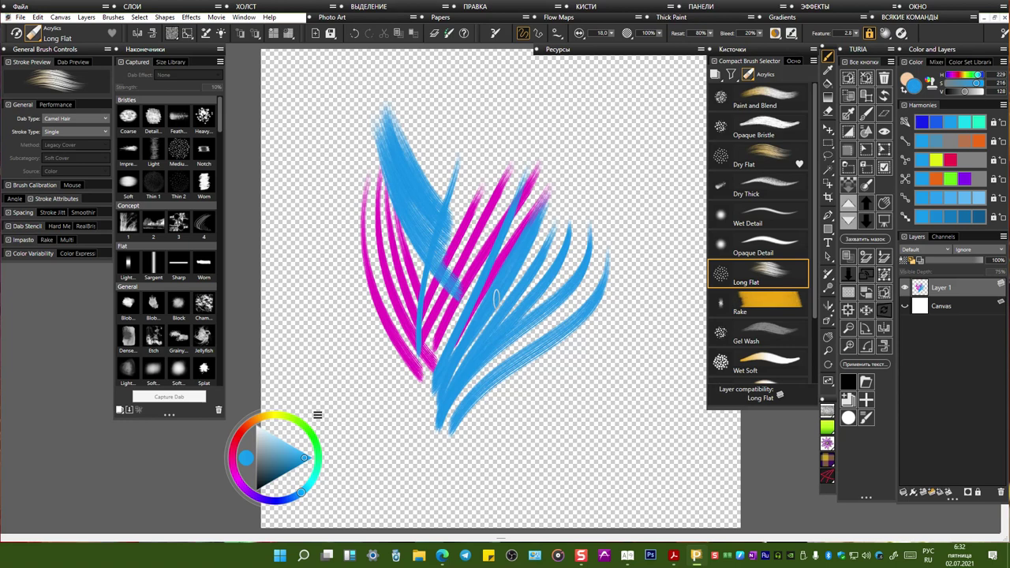
click(112, 33)
Step: Browse the Brush Selector's categories to the end of the list, and add a blue Long Flat stroke beside the broad one
click(38, 33)
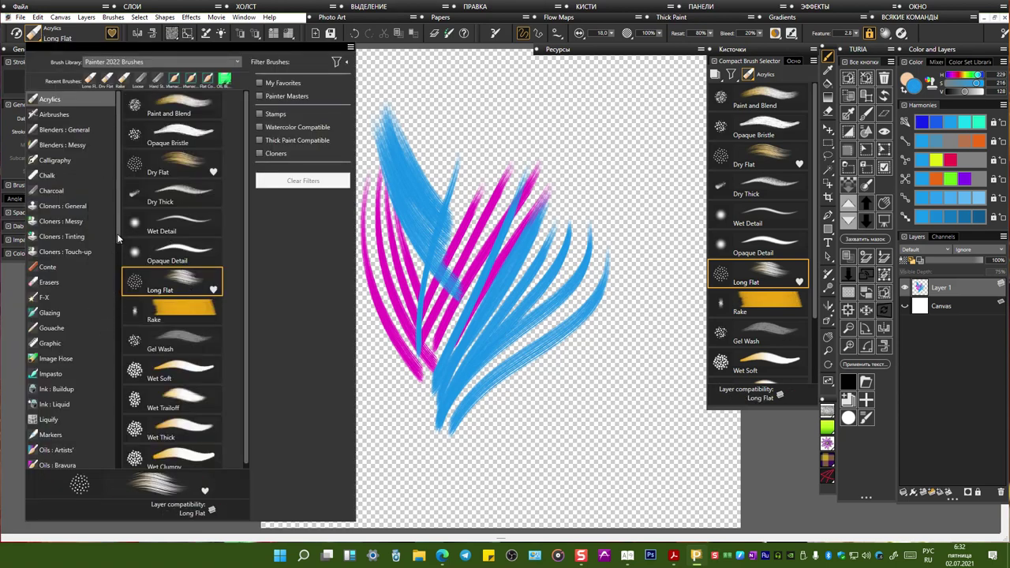
scroll(117, 236, down, 3)
drag(117, 288, 120, 466)
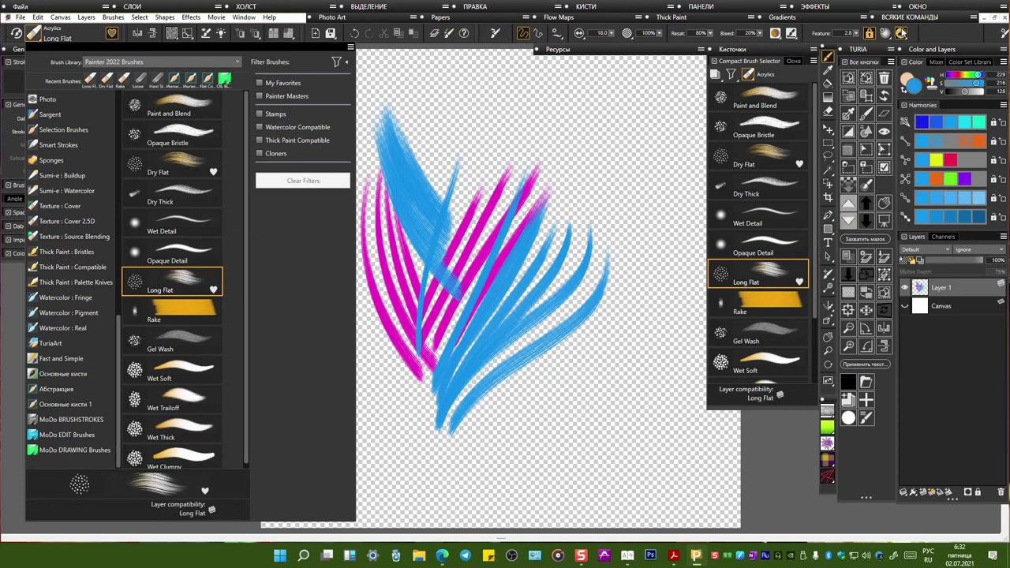
click(867, 257)
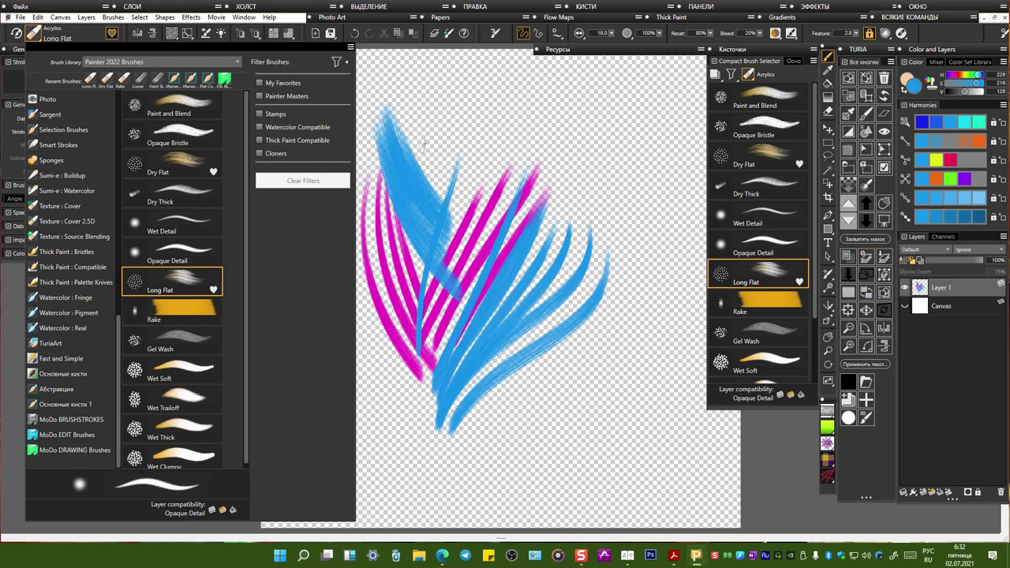
mouse_move(391, 111)
mouse_down()
mouse_move(452, 208)
mouse_move(467, 202)
mouse_up()
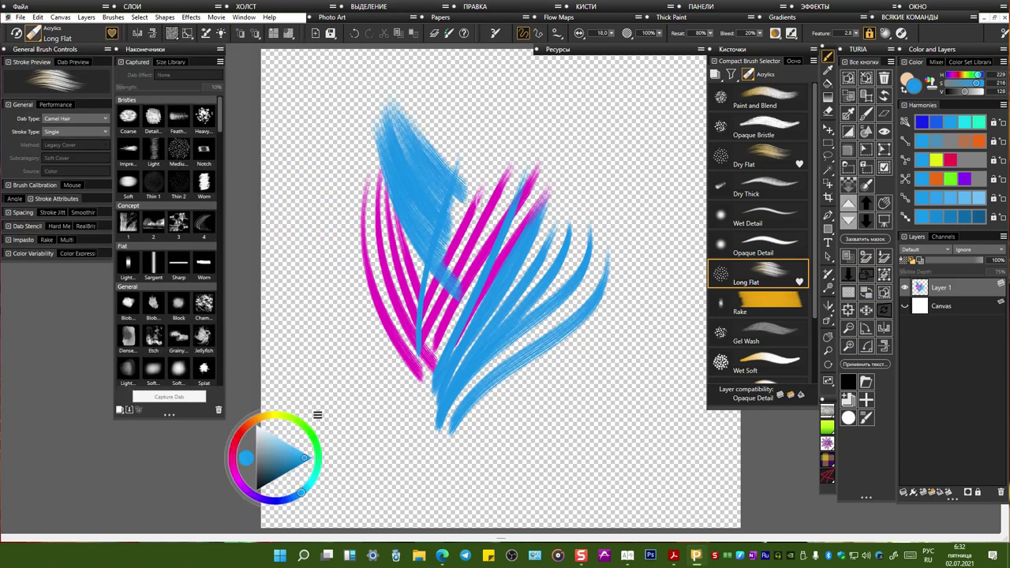
Step: Examine the workspace commands for creating, deleting, importing and exporting, and the list with Default and Painter 2022 new
click(253, 21)
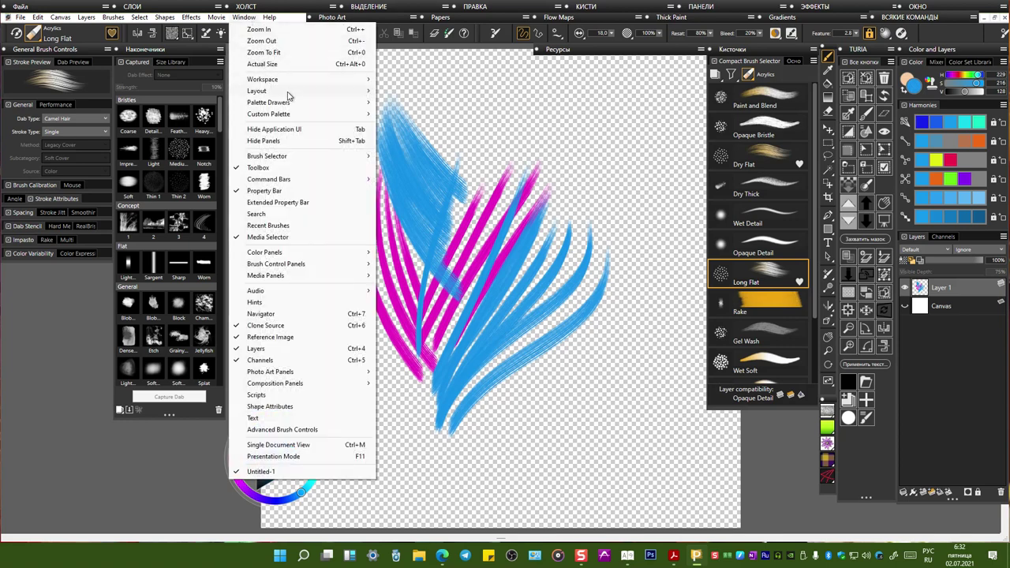
mouse_move(308, 82)
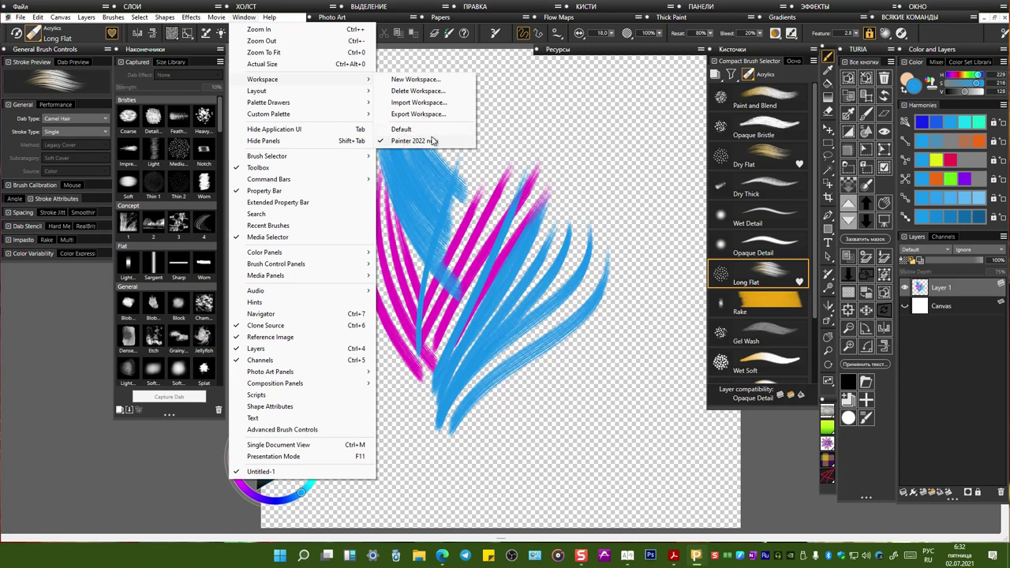
click(456, 209)
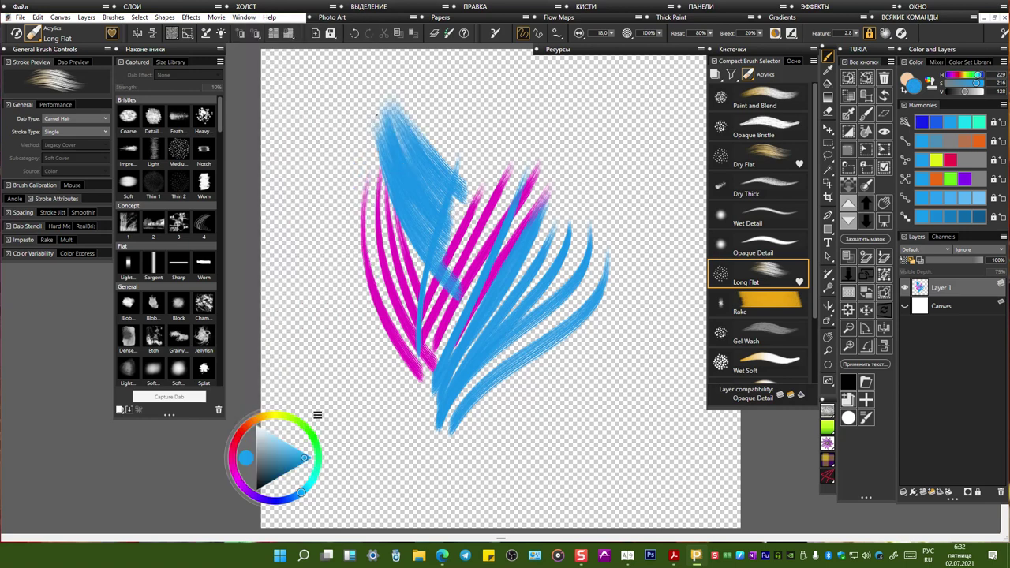
click(244, 17)
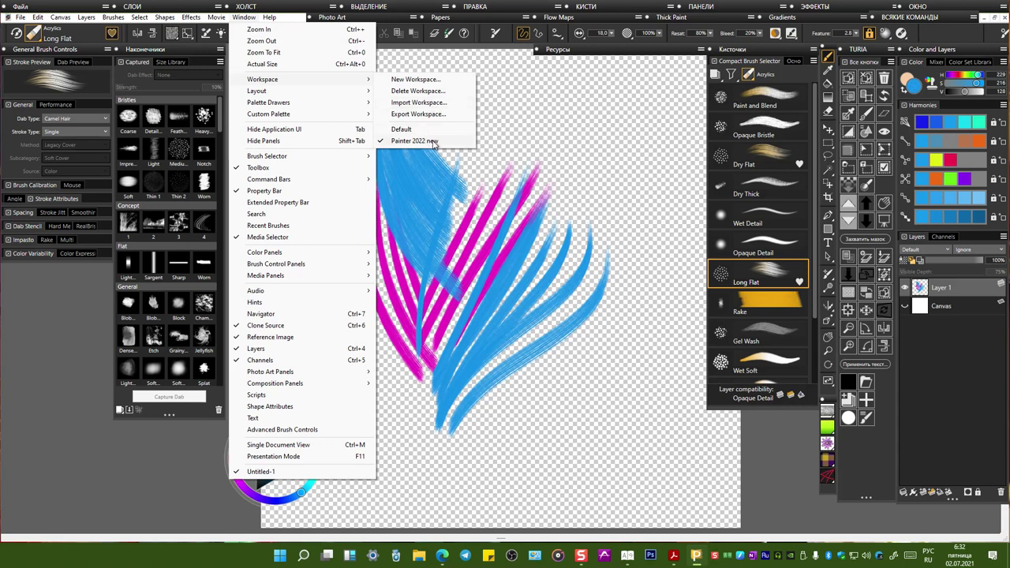
click(459, 216)
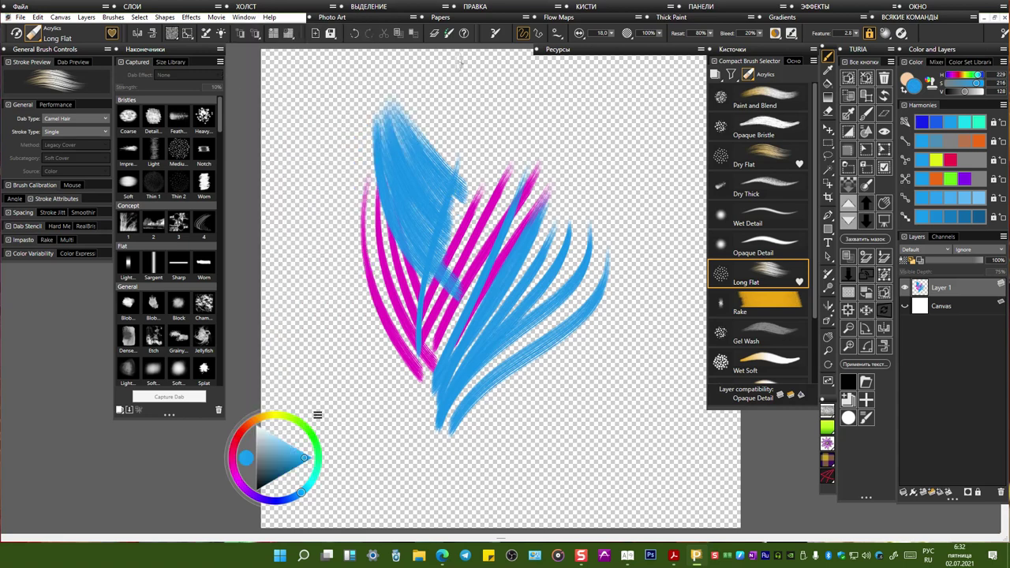
Step: Add another blue Long Flat stroke, and paint dark blue strokes over the broad blue shape using a Harmonies swatch
drag(380, 104, 454, 293)
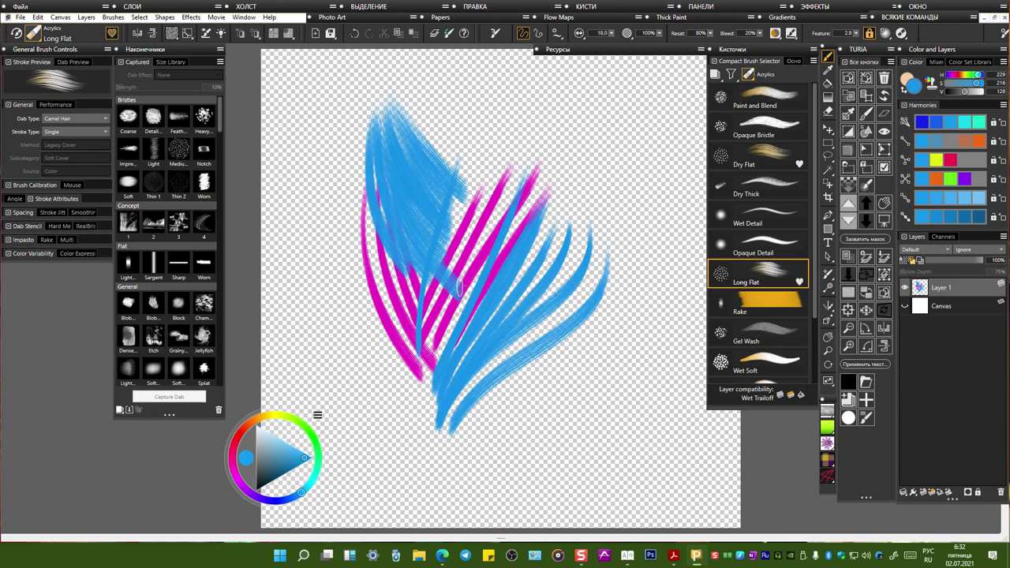
click(982, 219)
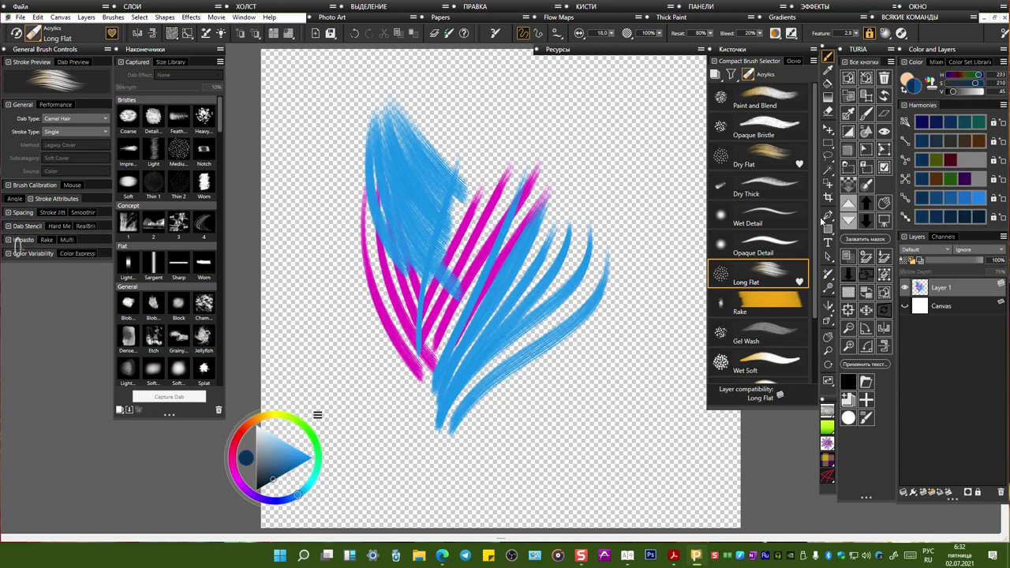
mouse_move(369, 106)
mouse_down()
mouse_move(382, 177)
mouse_move(420, 276)
mouse_move(436, 280)
mouse_move(392, 183)
mouse_move(462, 269)
mouse_up()
drag(387, 123, 475, 251)
mouse_move(399, 107)
mouse_down()
mouse_move(432, 176)
mouse_move(489, 225)
mouse_up()
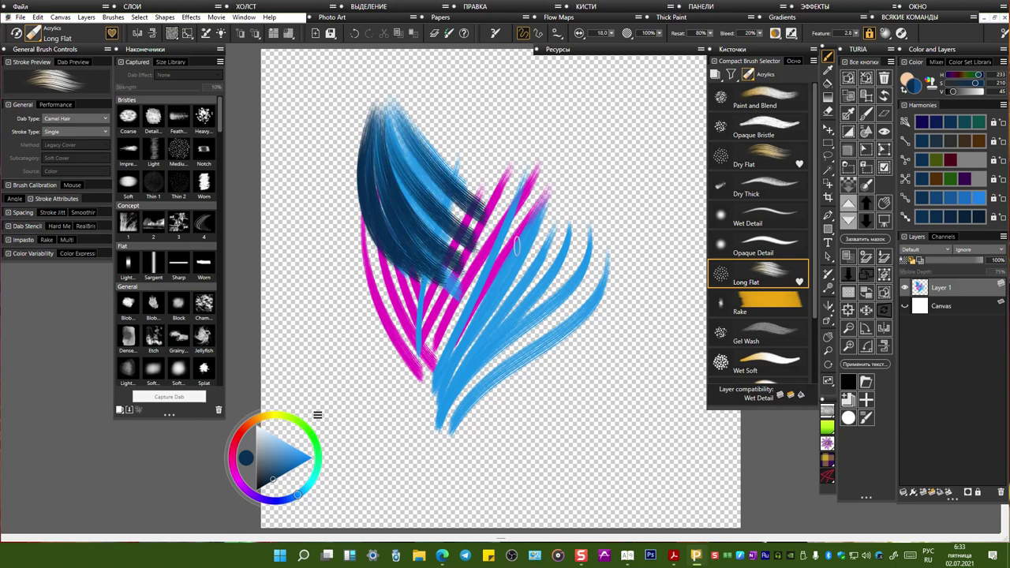
drag(352, 111, 412, 294)
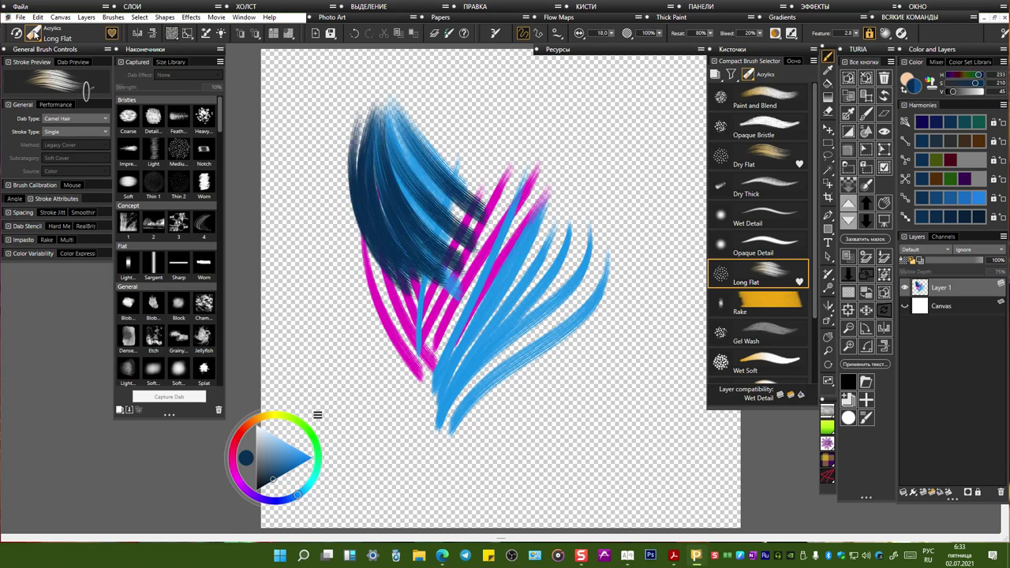
Step: Filter the Brush Selector by My Favorites to view the favorite Acrylics brushes, and remove the filter
click(33, 31)
click(260, 82)
click(203, 142)
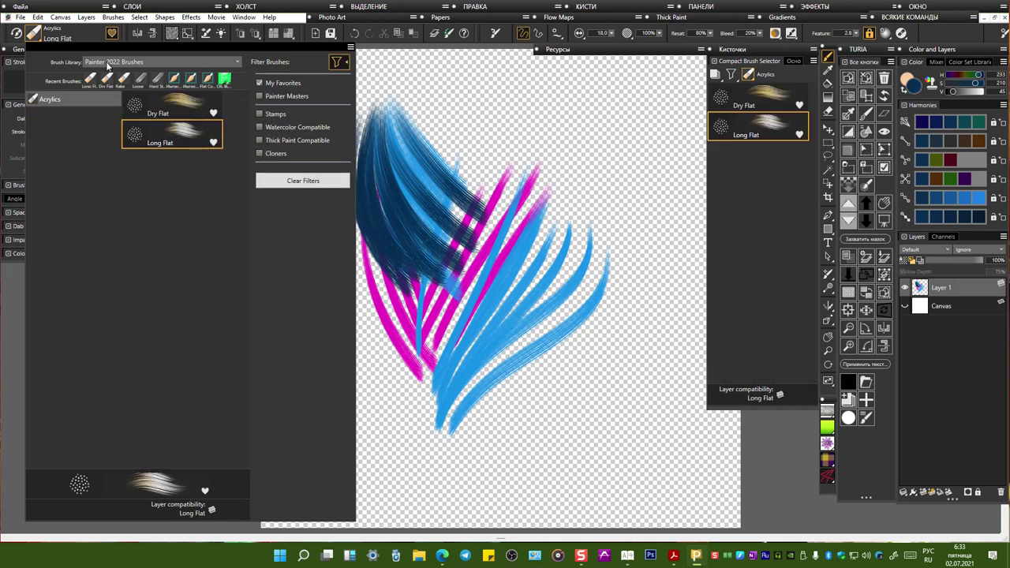
click(270, 81)
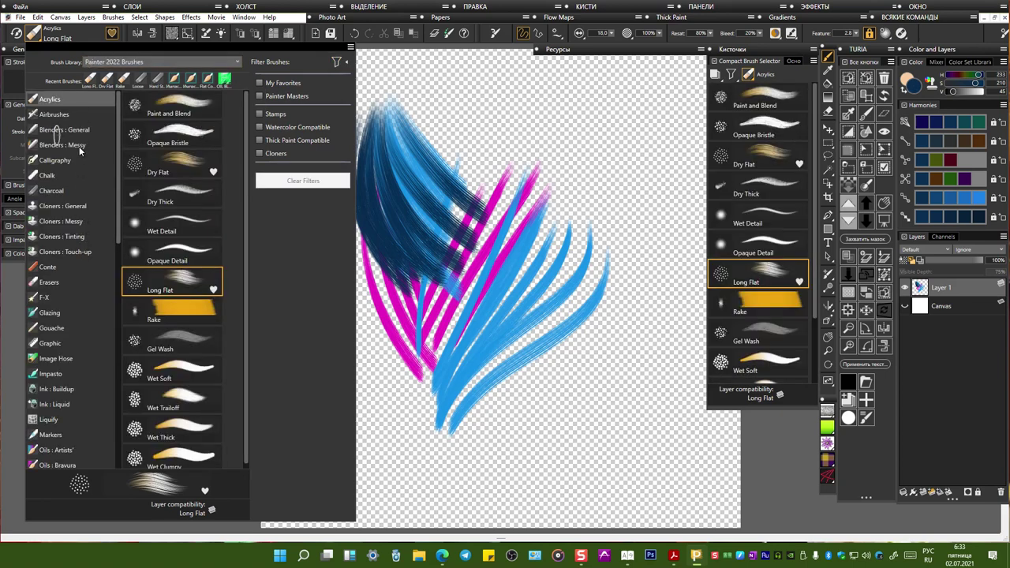
Step: Draw thin dark blue curves around the painted shapes with the Pencils Soft 2B brush, and mark that brush as a favorite
drag(120, 202, 124, 343)
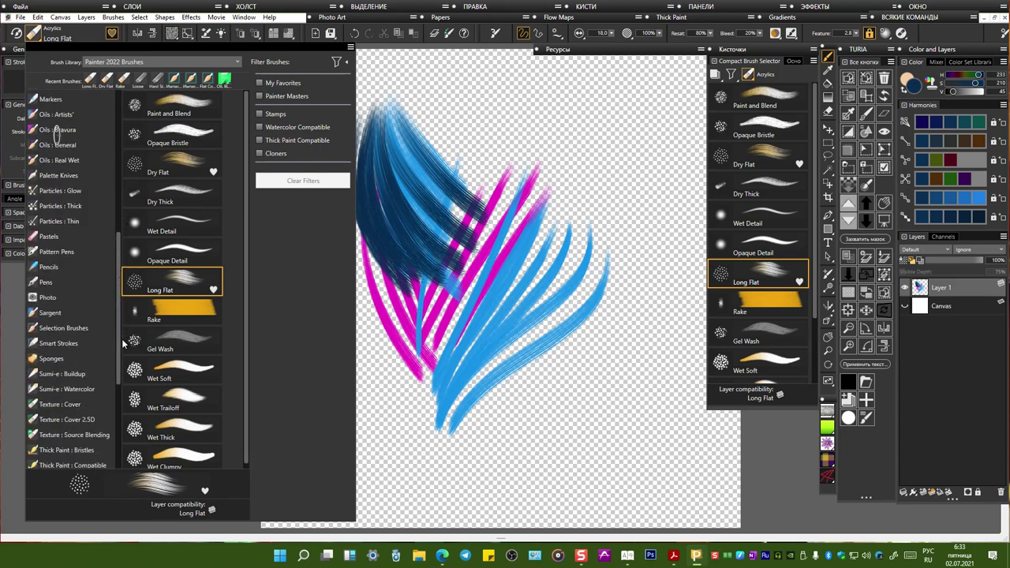
click(61, 267)
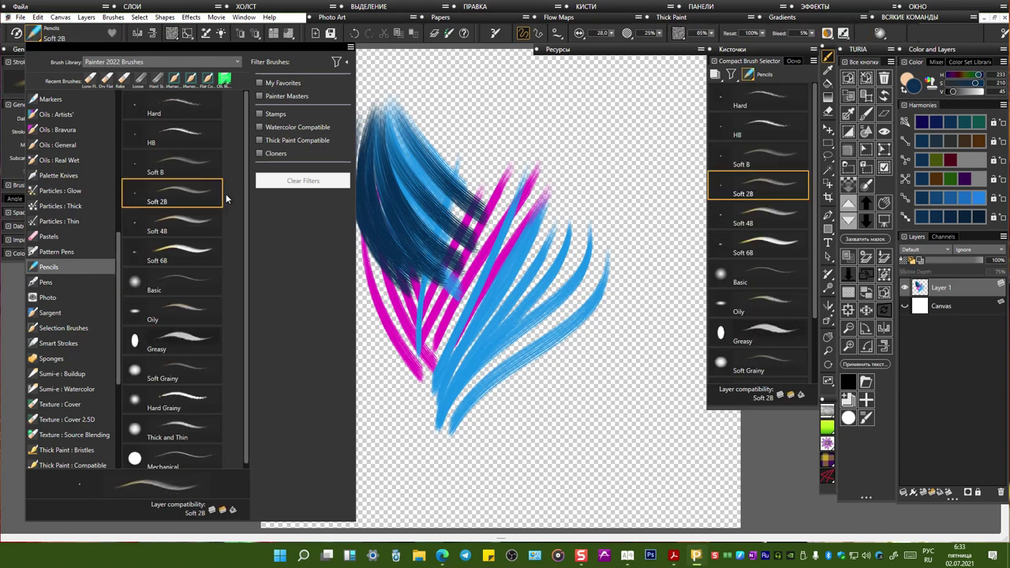
click(181, 196)
drag(448, 105, 441, 203)
drag(453, 86, 437, 197)
drag(308, 195, 303, 258)
drag(328, 354, 349, 388)
mouse_move(309, 194)
mouse_down()
mouse_move(305, 229)
mouse_move(354, 396)
mouse_move(369, 393)
mouse_up()
drag(310, 267, 390, 417)
mouse_move(310, 301)
mouse_down()
mouse_move(412, 432)
mouse_move(350, 385)
mouse_move(435, 441)
mouse_up()
mouse_move(329, 352)
mouse_down()
mouse_move(443, 452)
mouse_move(475, 435)
mouse_move(492, 401)
mouse_up()
drag(461, 442, 536, 299)
click(112, 32)
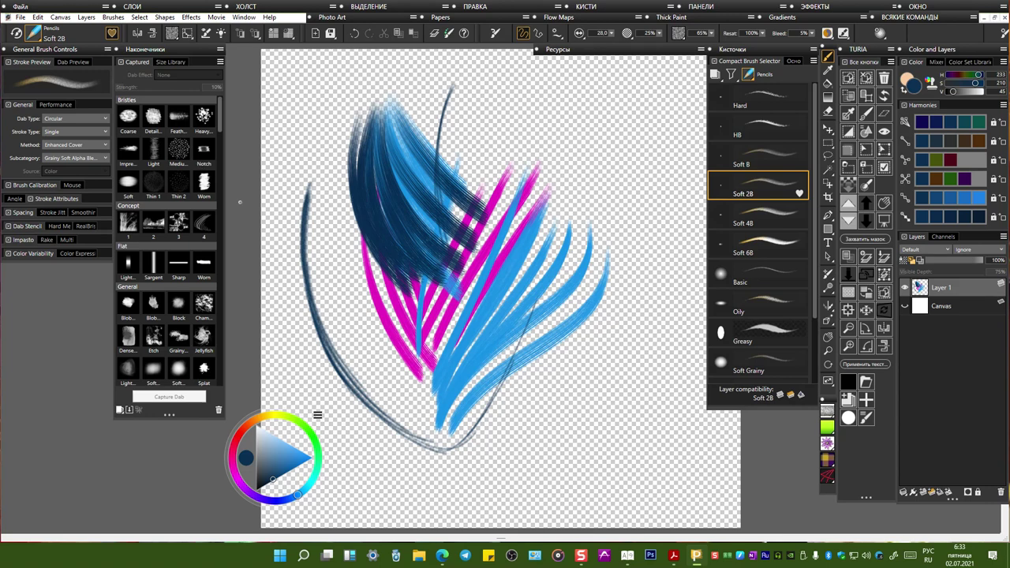
Step: Draw long dark blue curved strokes beside the broad shape with the Pencils Soft 6B brush, and mark that brush as a favorite
click(35, 35)
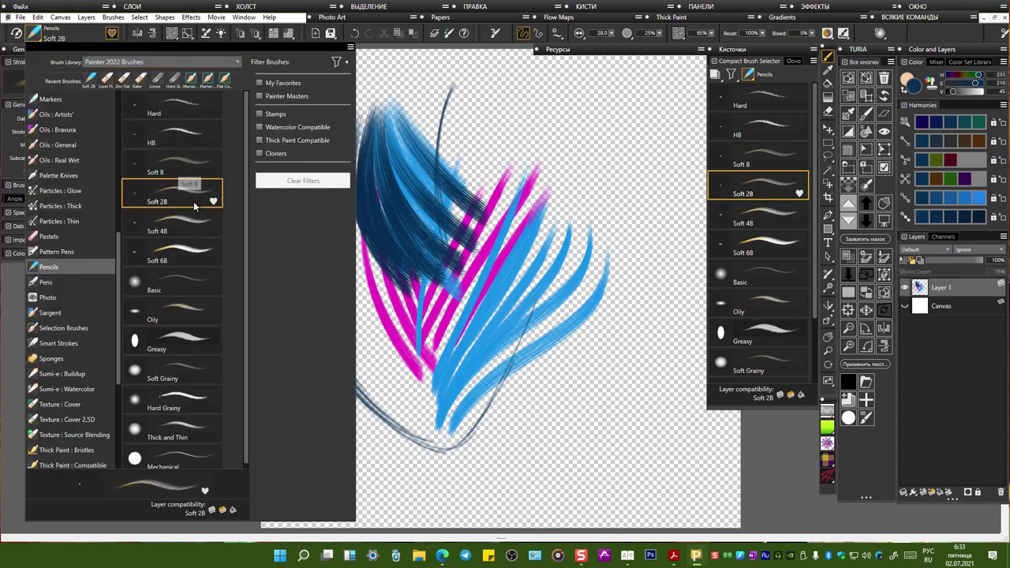
click(190, 255)
mouse_move(331, 105)
mouse_down()
mouse_move(334, 257)
mouse_move(351, 302)
mouse_move(371, 323)
mouse_up()
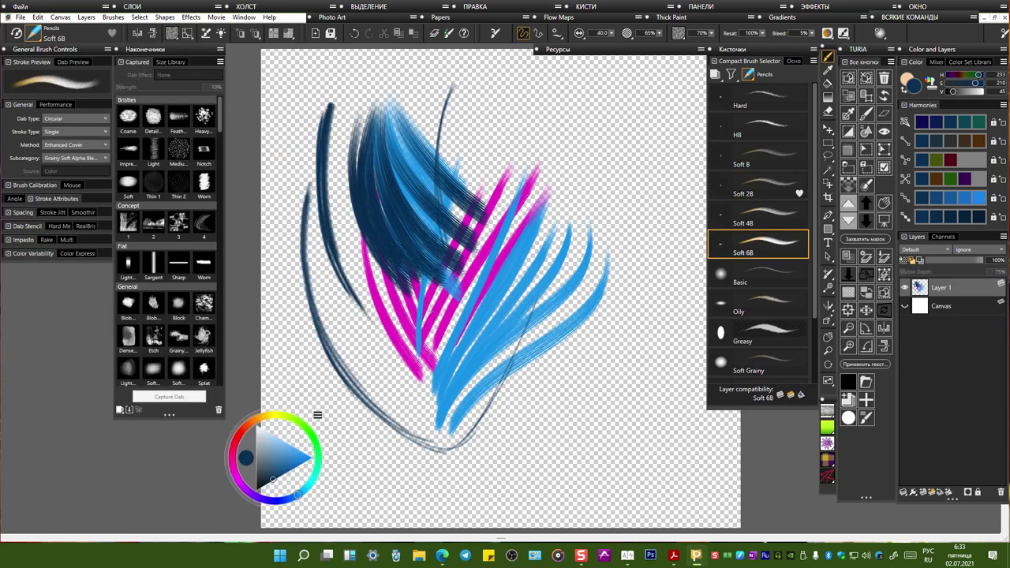
mouse_move(335, 91)
mouse_down()
mouse_move(364, 322)
mouse_move(322, 212)
mouse_move(387, 356)
mouse_up()
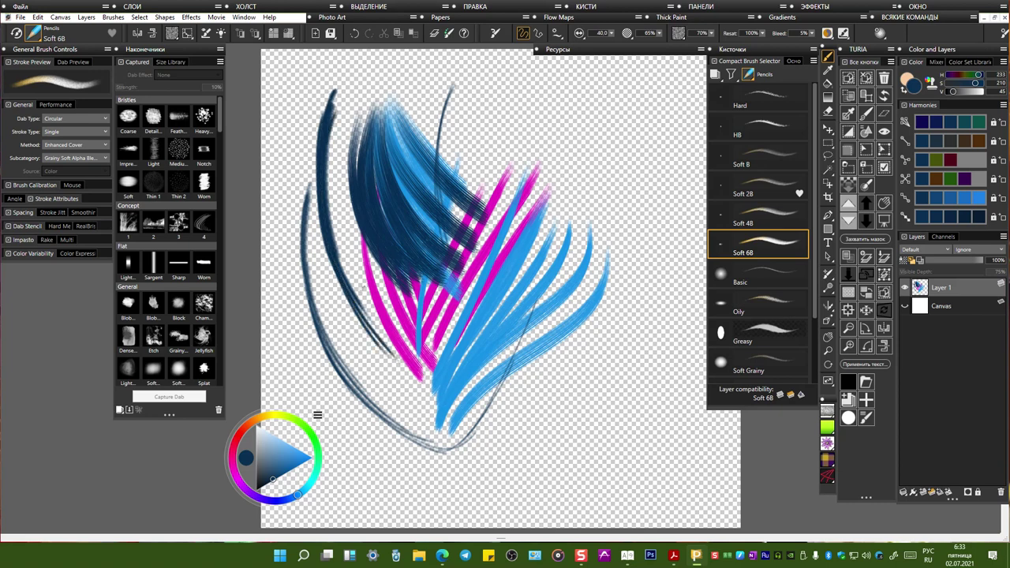
click(113, 34)
Step: Draw five dark blue Soft 6B strokes sweeping down over the light blue and magenta strokes
drag(541, 76, 470, 306)
drag(574, 112, 465, 317)
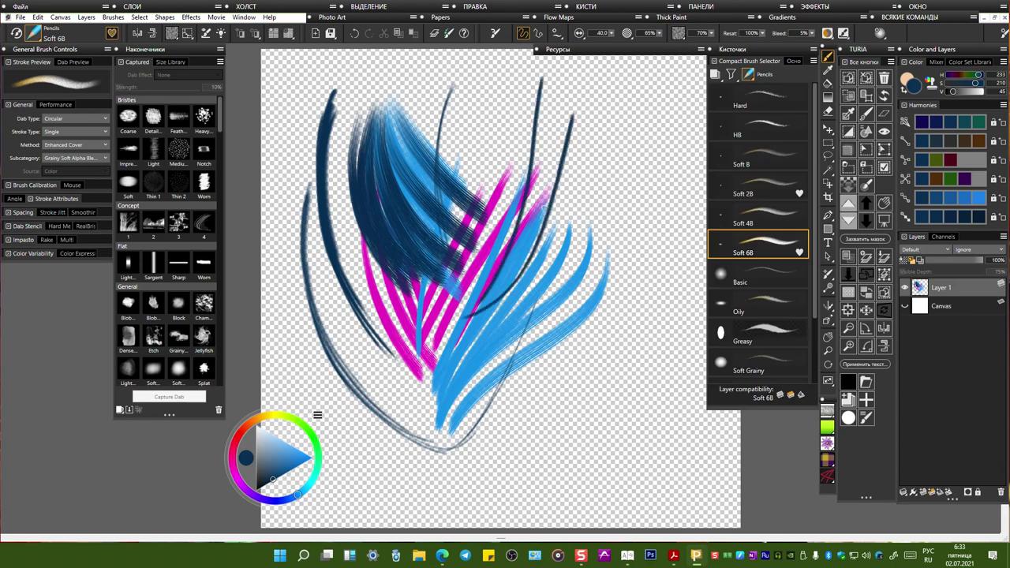
drag(598, 79, 505, 316)
drag(628, 134, 525, 367)
drag(633, 183, 513, 410)
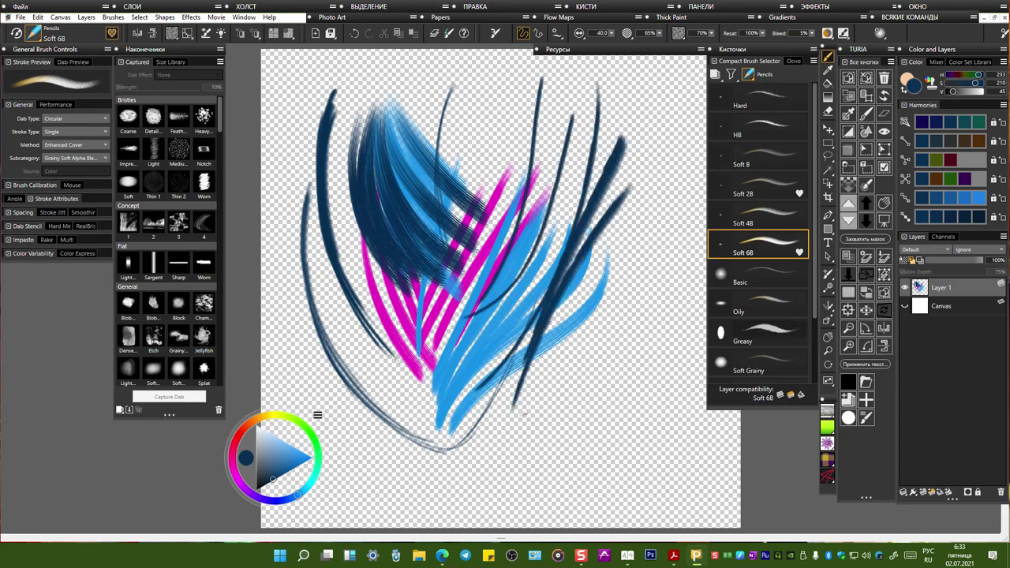
Step: Shade broad, grainy dark blue Soft 6B bands across the middle of the drawing and along its outer left side
drag(525, 108, 525, 332)
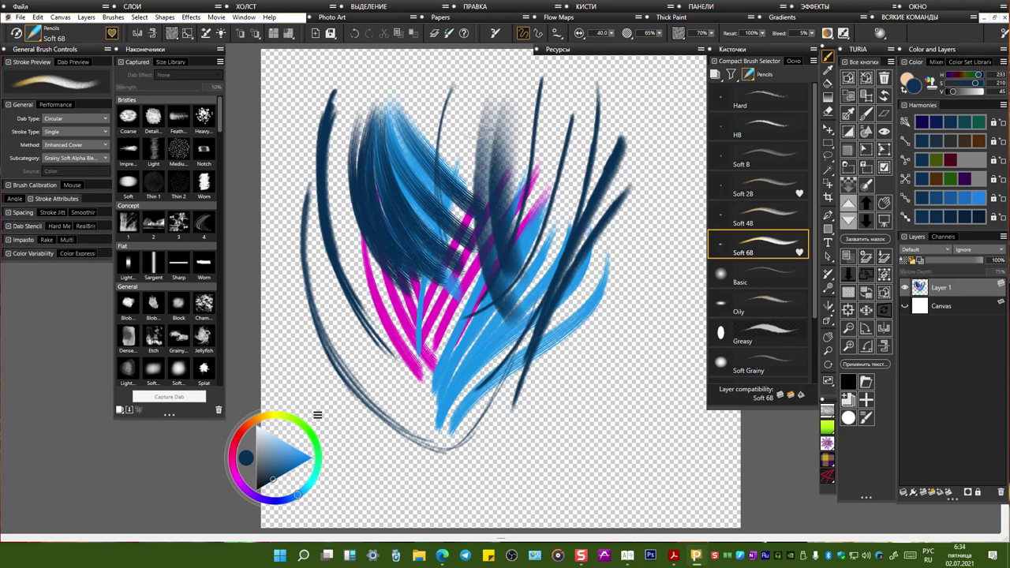
drag(466, 114, 490, 330)
mouse_move(452, 135)
mouse_down()
mouse_move(505, 359)
mouse_move(537, 395)
mouse_up()
mouse_move(426, 158)
mouse_down()
mouse_move(543, 407)
mouse_move(570, 420)
mouse_up()
drag(386, 172, 596, 416)
drag(373, 219, 623, 424)
mouse_move(377, 240)
mouse_down()
mouse_move(407, 338)
mouse_move(575, 430)
mouse_up()
mouse_move(355, 122)
mouse_down()
mouse_move(330, 237)
mouse_move(426, 367)
mouse_up()
drag(308, 162, 442, 426)
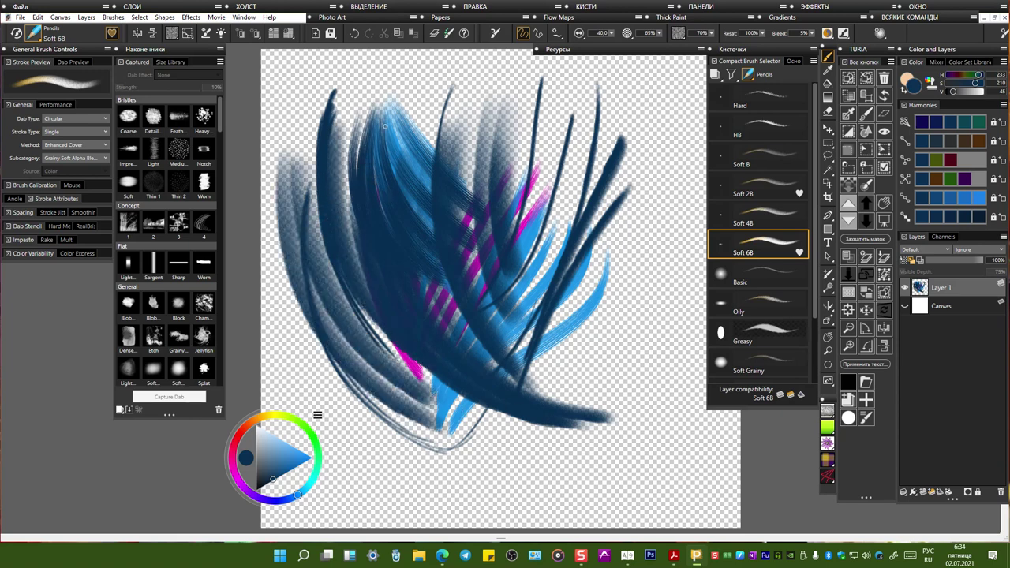
Step: Add thin dark blue strokes along the drawing's upper edge and a light blue curved stroke over the dark area
drag(395, 107, 332, 281)
drag(430, 86, 397, 178)
drag(489, 71, 446, 165)
mouse_move(495, 97)
mouse_down()
mouse_move(455, 213)
mouse_move(481, 204)
mouse_up()
drag(283, 456, 274, 439)
mouse_move(366, 169)
mouse_down()
mouse_move(412, 314)
mouse_move(472, 377)
mouse_up()
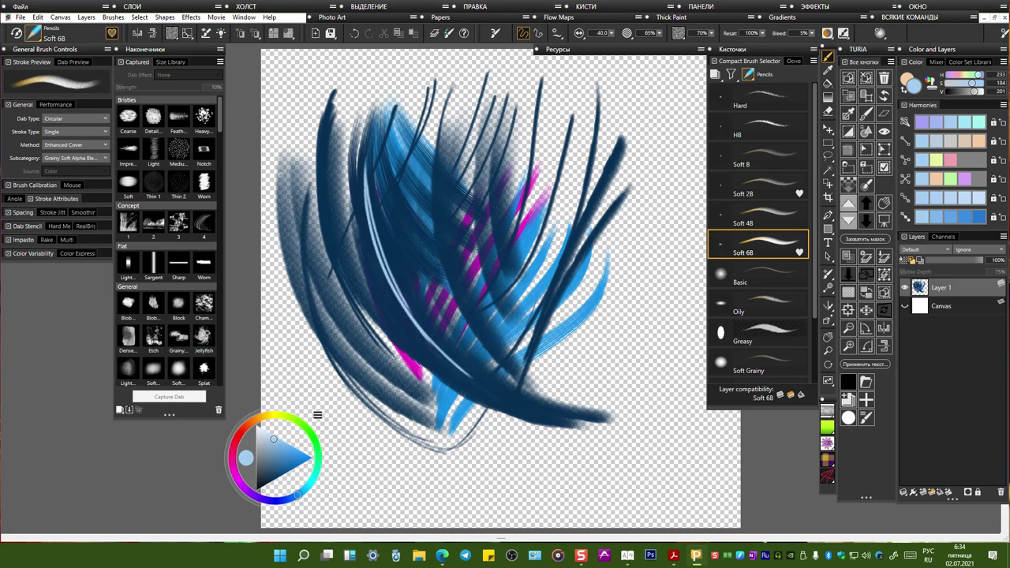
Step: Filter the Brush Selector by My Favorites, view the favorites in Acrylics and Pencils, and remove the filter
click(35, 37)
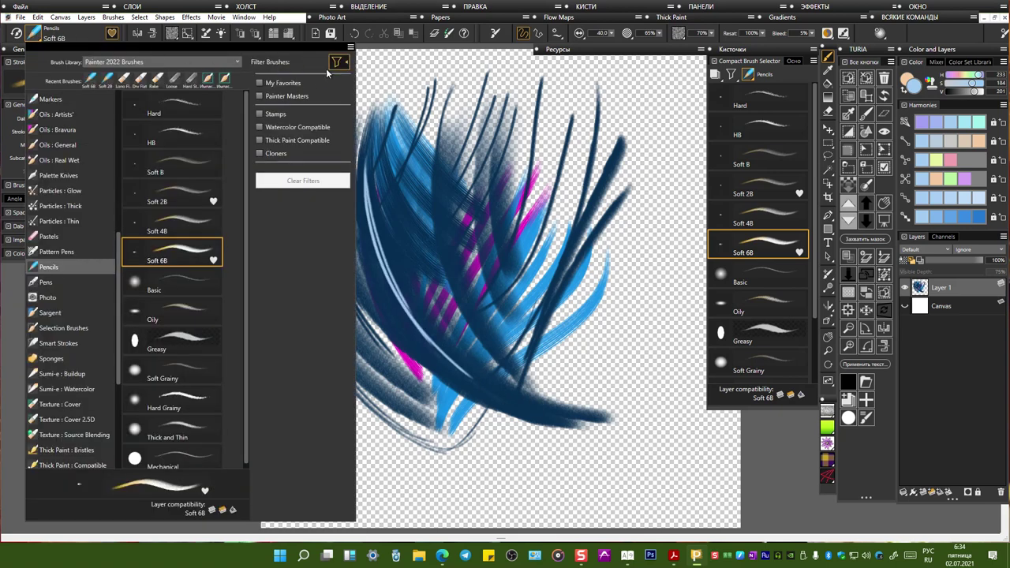
click(260, 83)
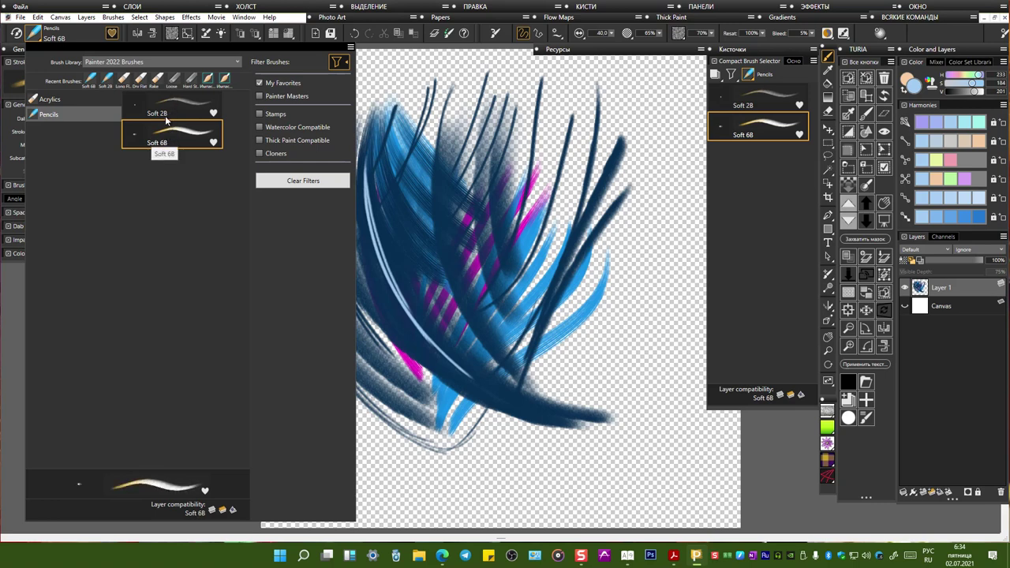
click(87, 100)
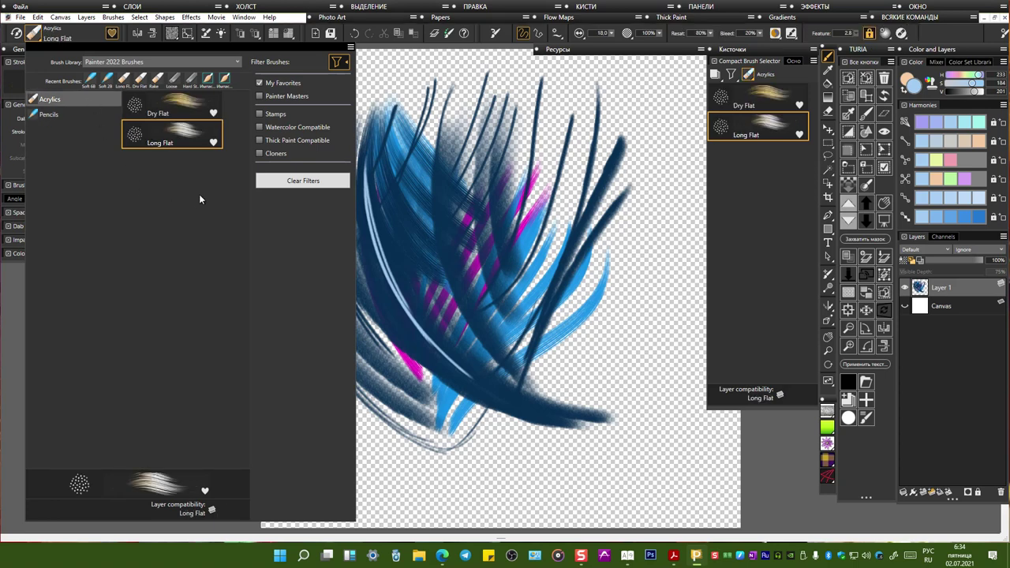
click(67, 114)
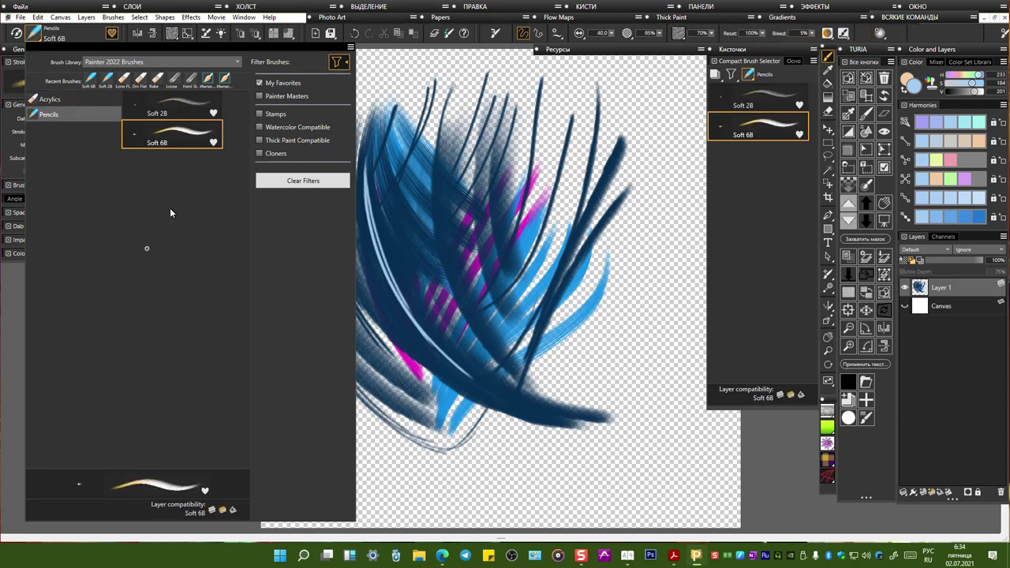
click(260, 83)
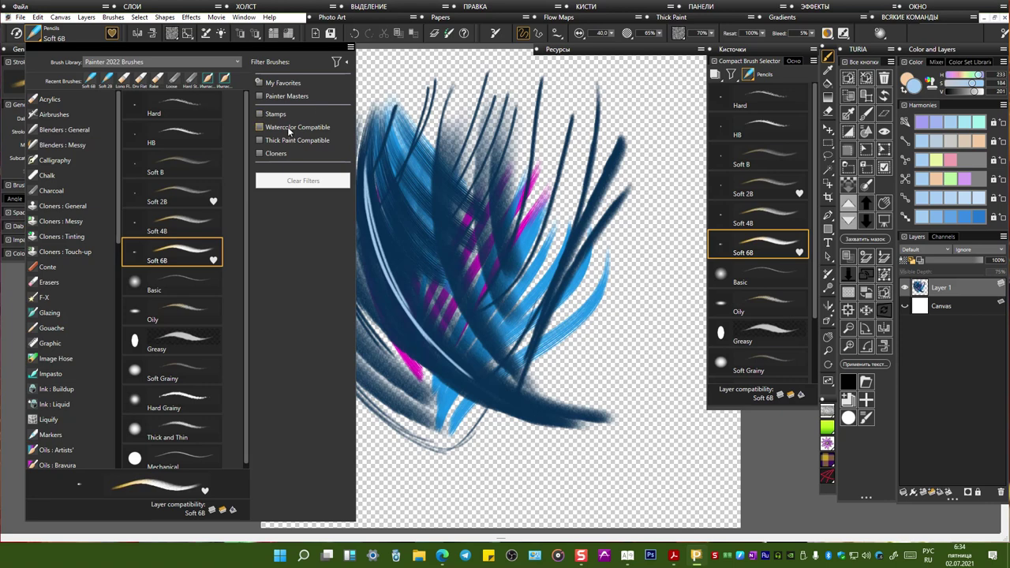
Step: Filter the Brush Selector by Painter Masters, view the Acrylics brushes, and remove the filter
click(260, 96)
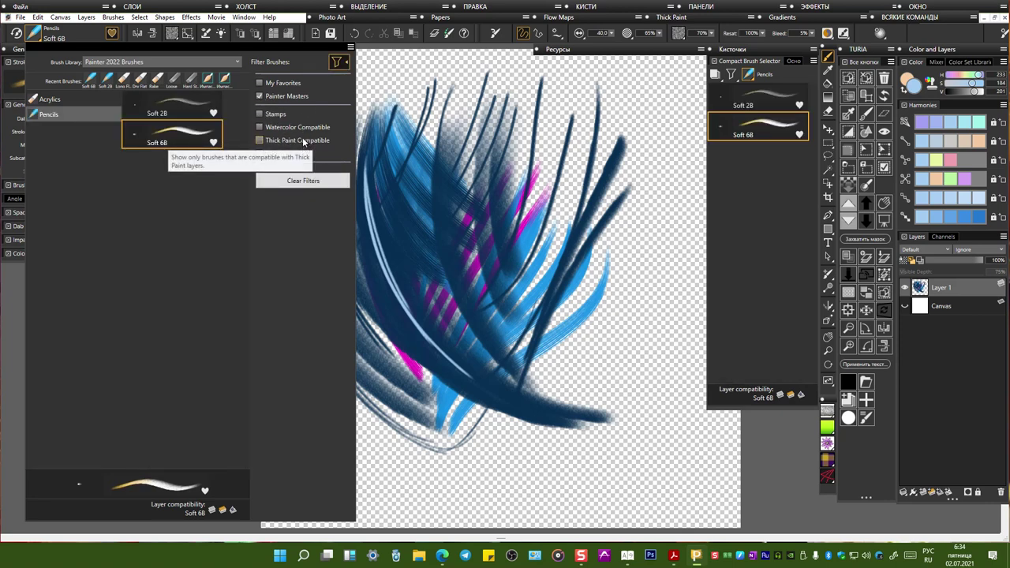
click(87, 98)
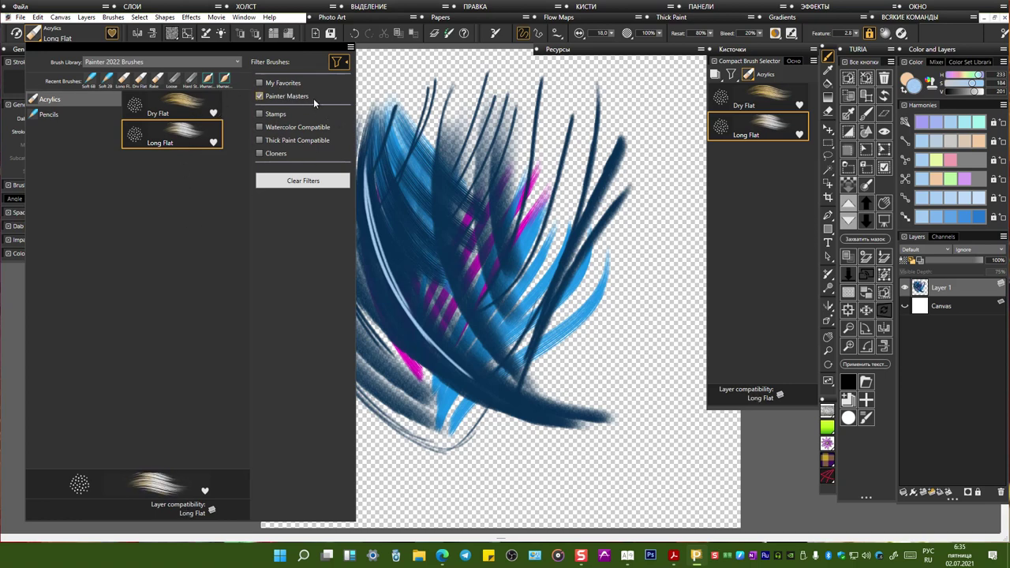
click(261, 96)
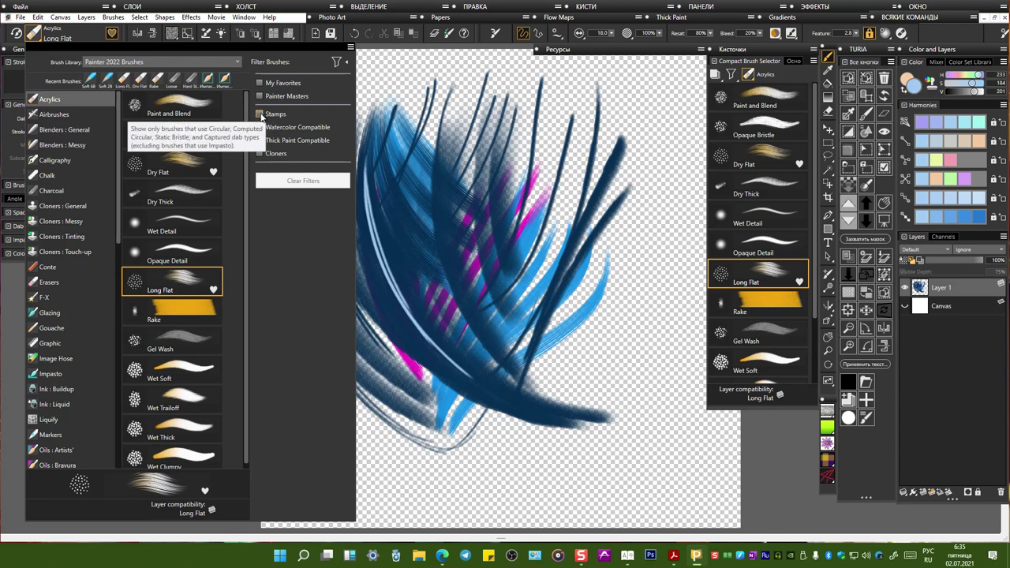
Step: Filter the brushes by Stamps to view the Pencils category, and clear the filter from the Compact Brush Selector
click(260, 114)
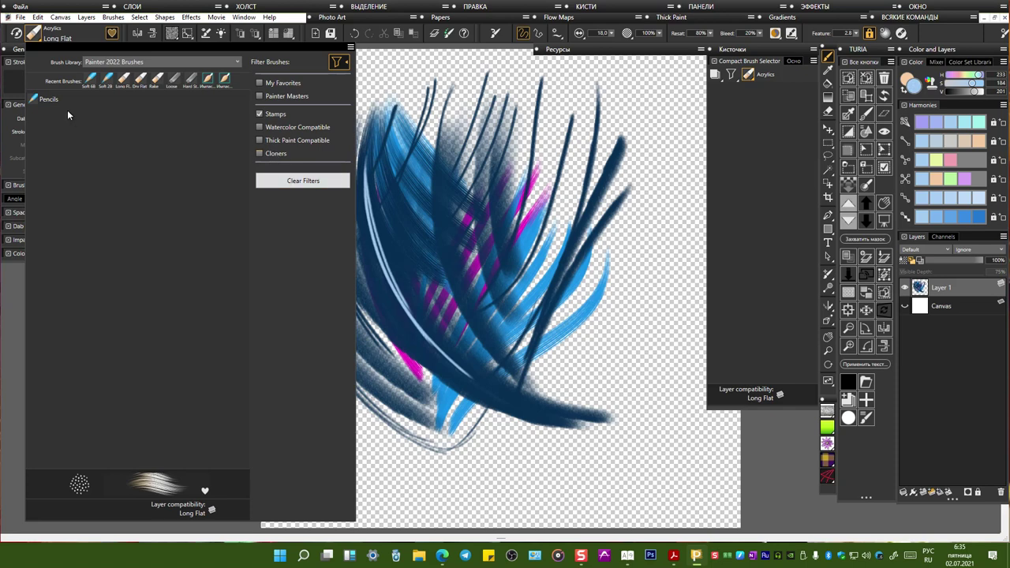
click(47, 99)
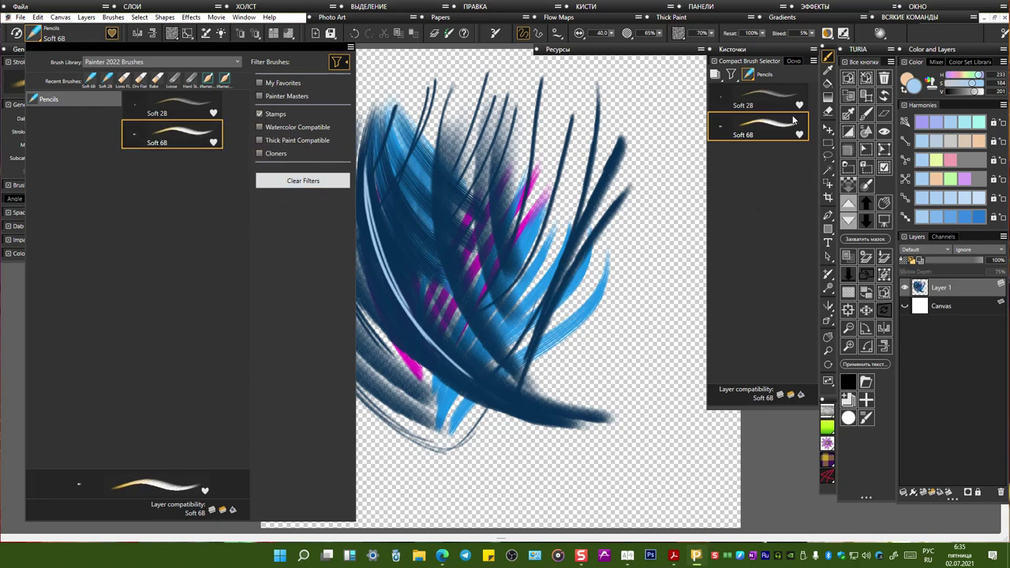
click(740, 79)
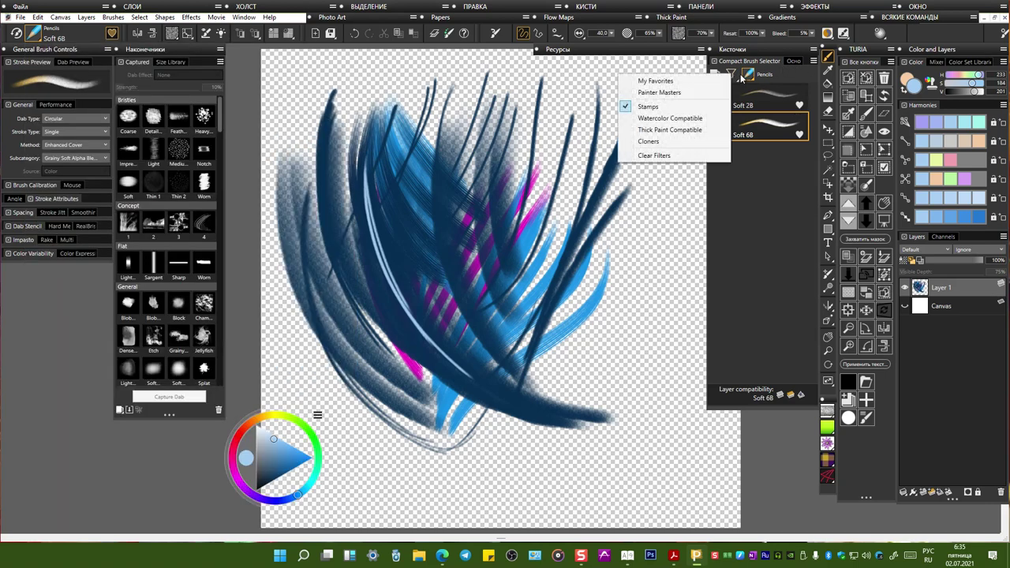
click(699, 131)
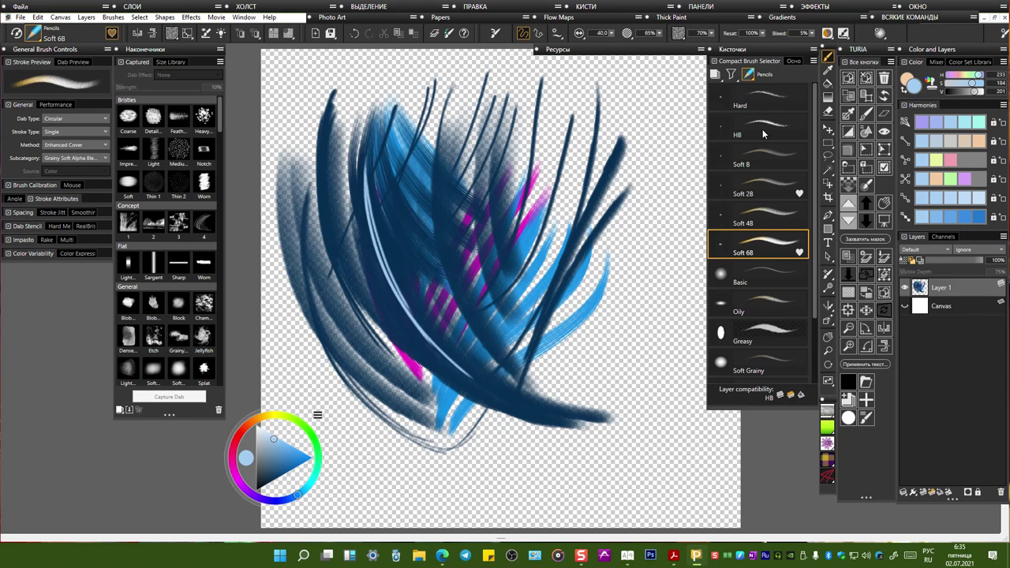
Step: Browse the brush categories available in the Compact Brush Selector, keeping Pencils selected
click(749, 74)
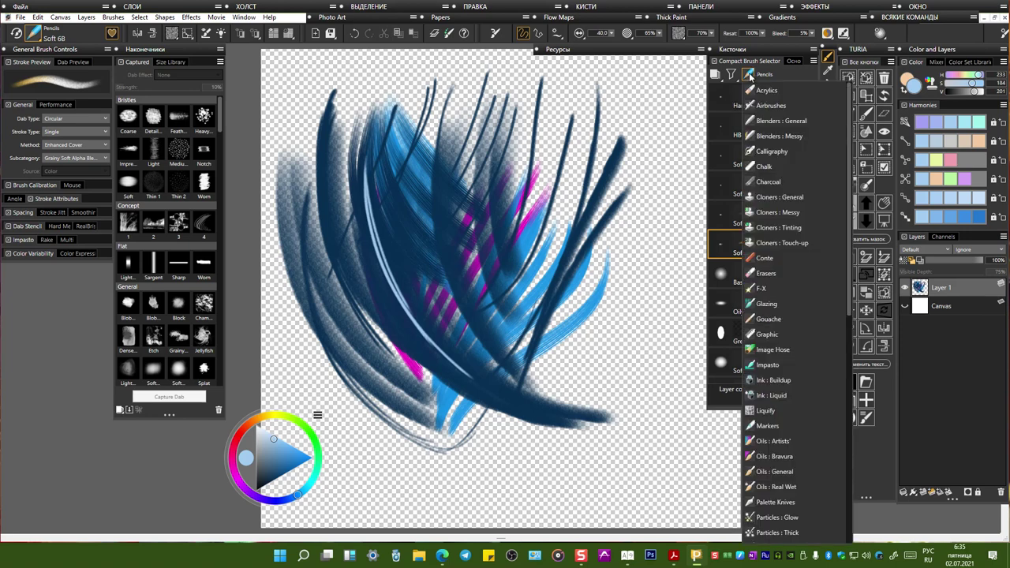
scroll(770, 377, down, 10)
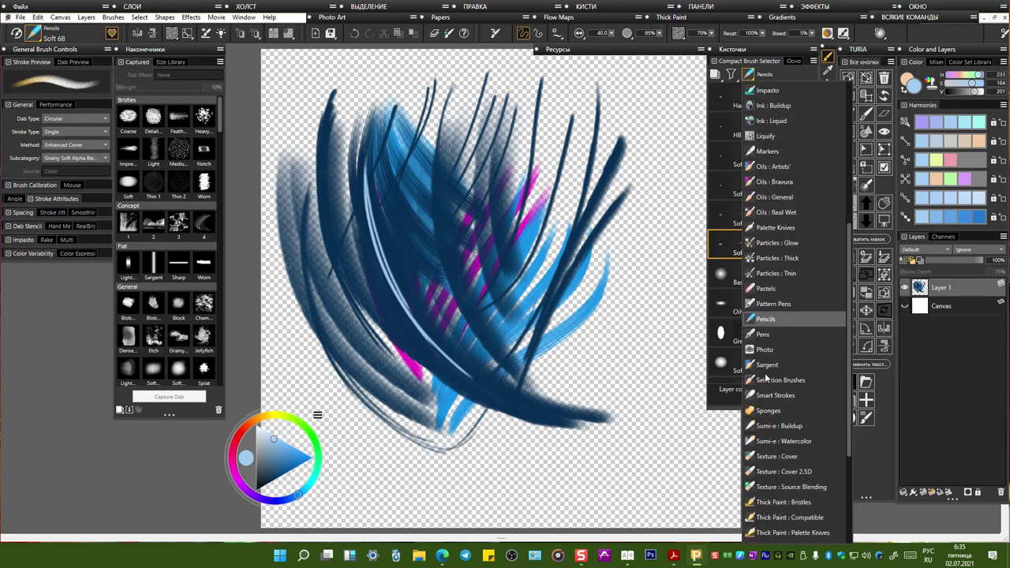
scroll(766, 379, up, 7)
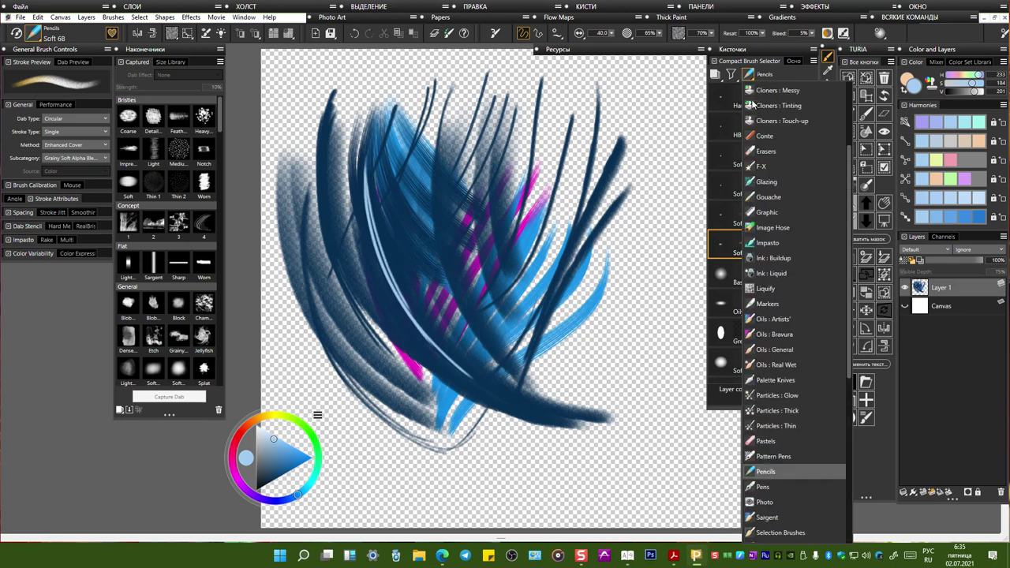
click(784, 73)
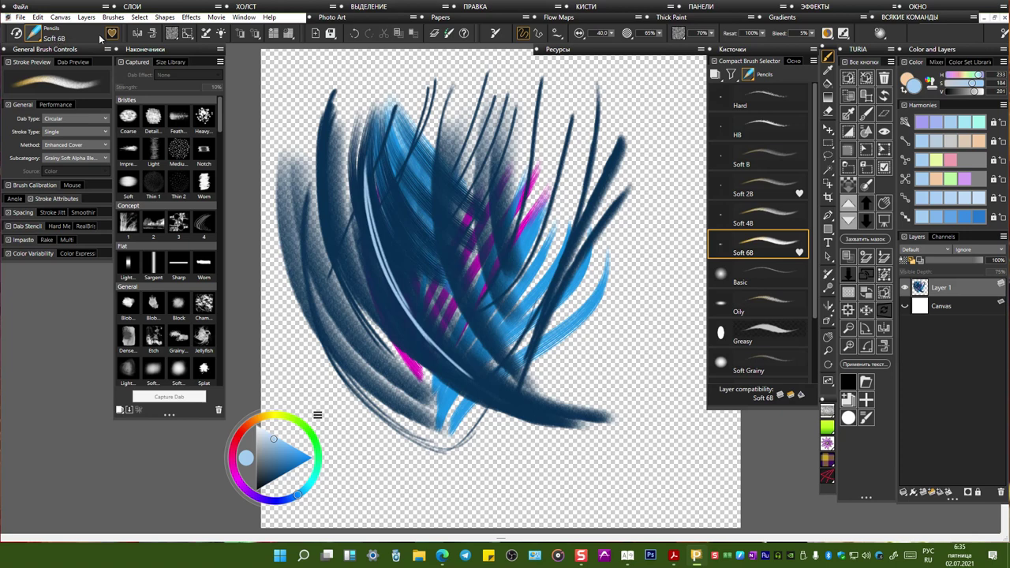
Step: Open the full Brush Selector, and collapse and expand its filter options
click(35, 34)
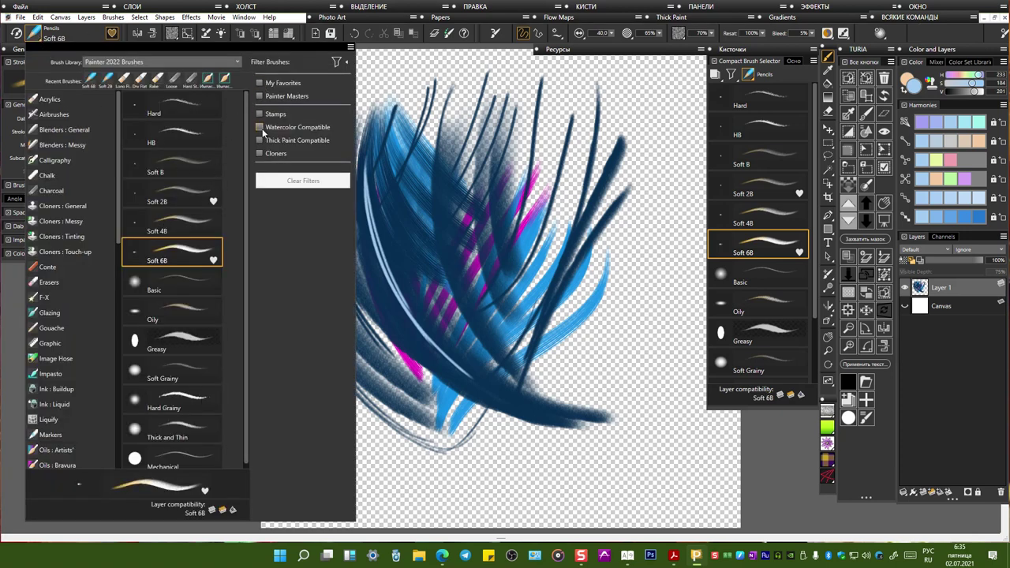
click(340, 65)
click(237, 62)
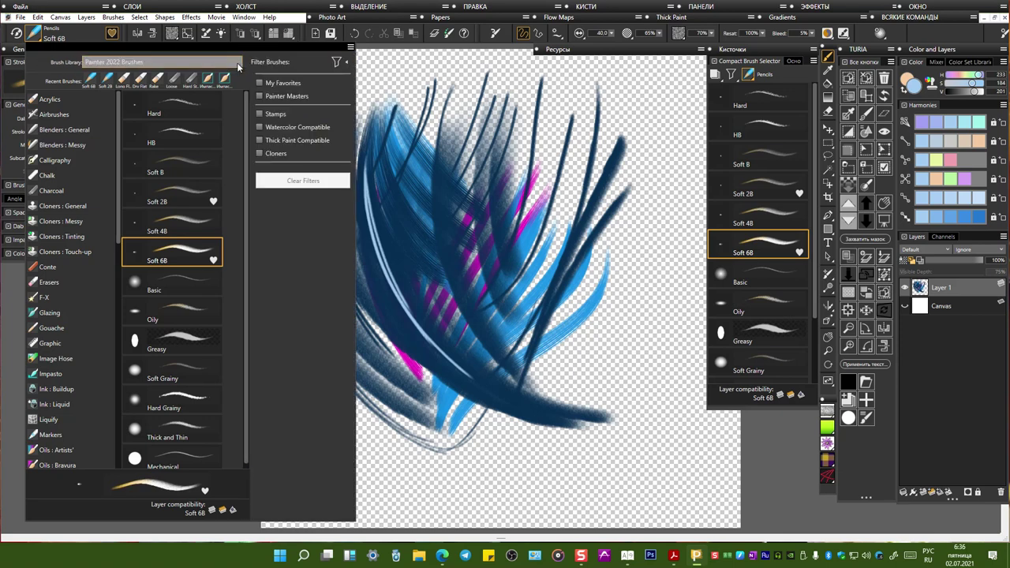
click(340, 67)
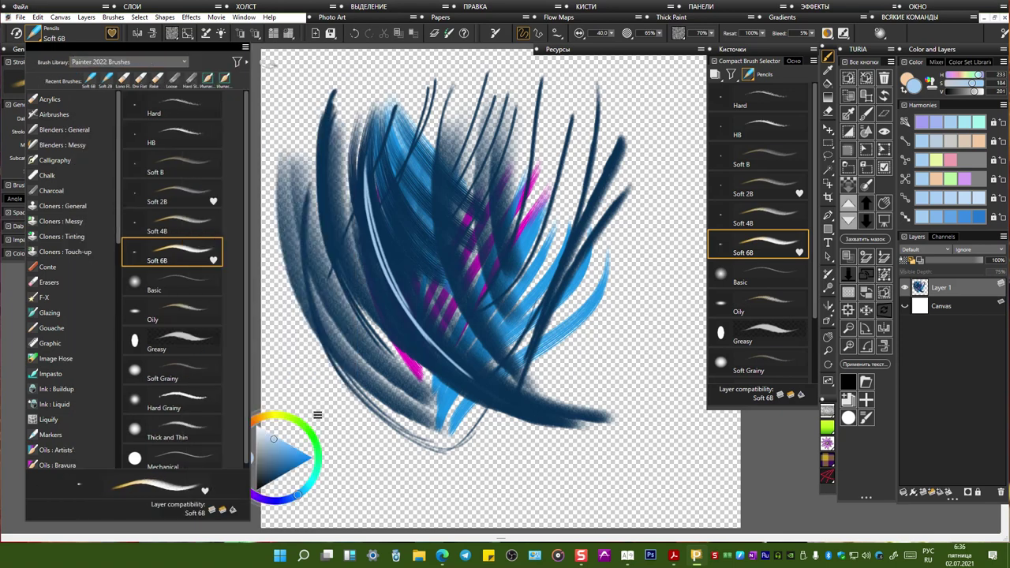
click(238, 62)
click(339, 65)
click(238, 63)
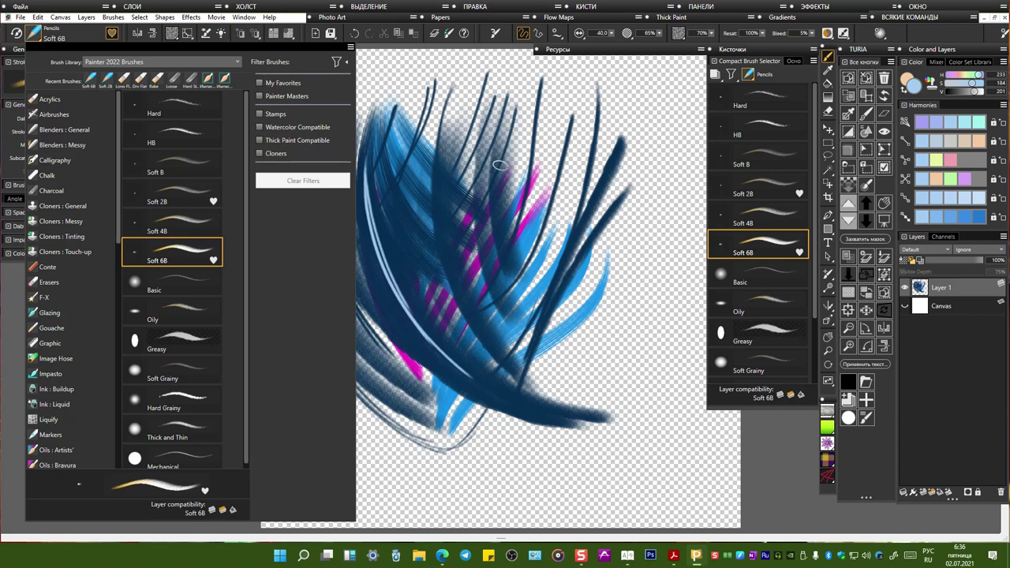
Step: Filter the Compact Brush Selector by Stamps
click(733, 73)
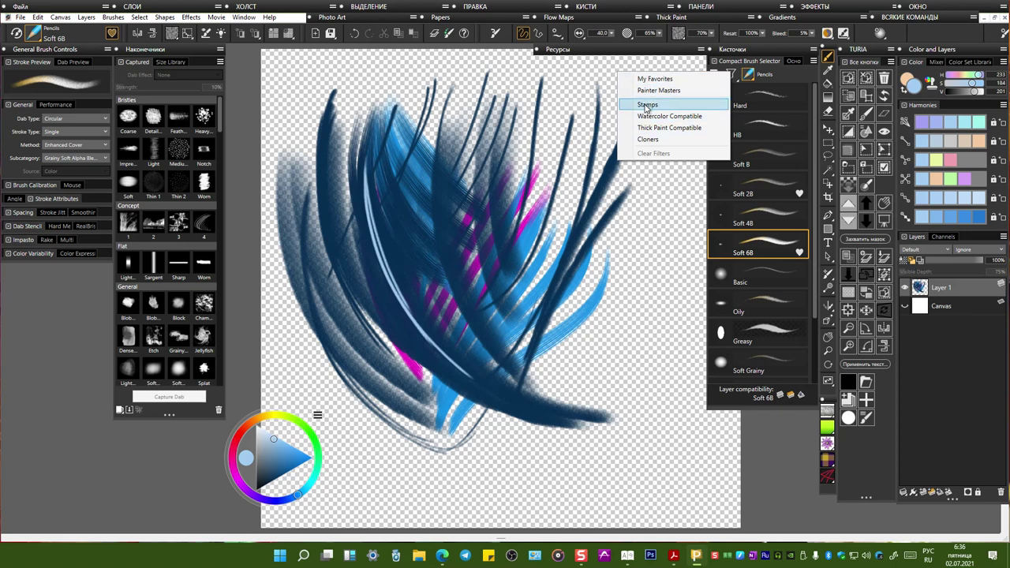
click(645, 105)
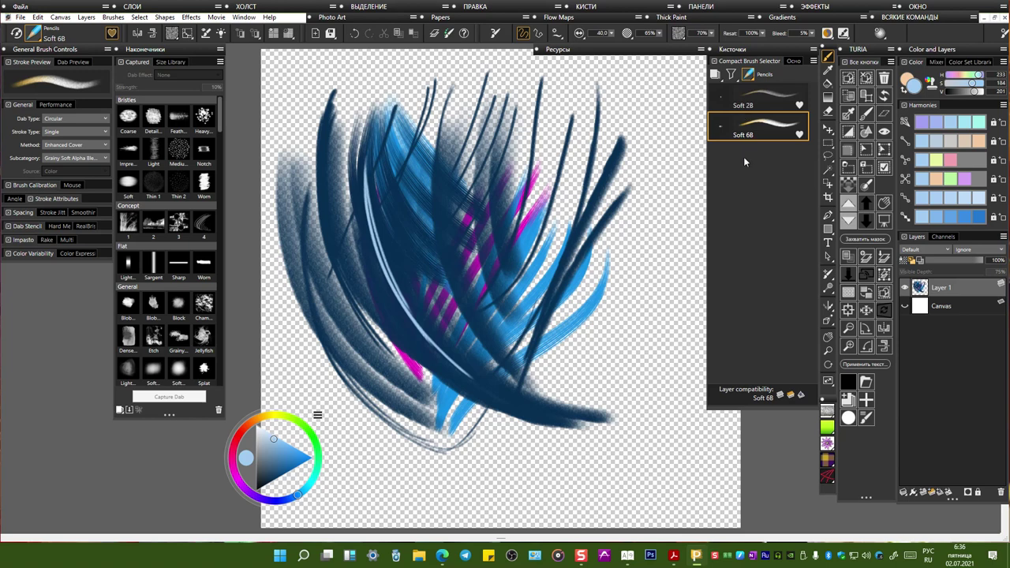
Step: Check the category list of the Compact Brush Selector under the Stamps filter, and turn that filter off
click(749, 76)
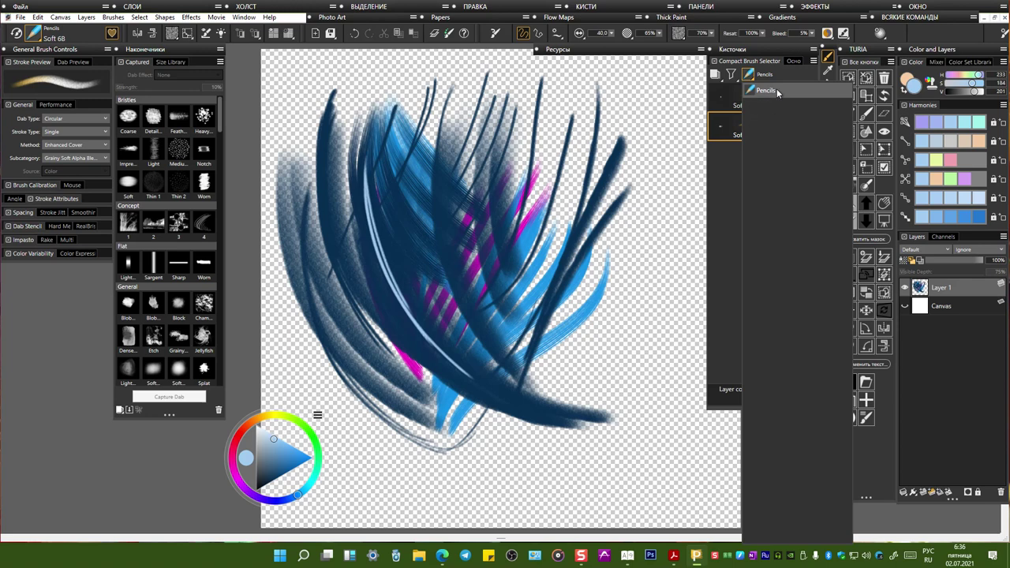
click(781, 74)
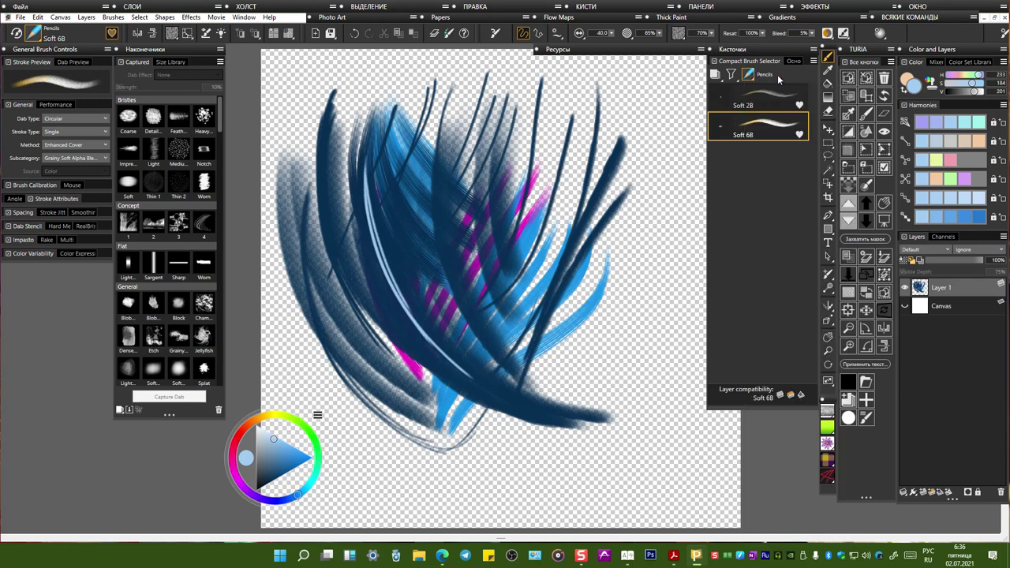
click(748, 76)
click(732, 77)
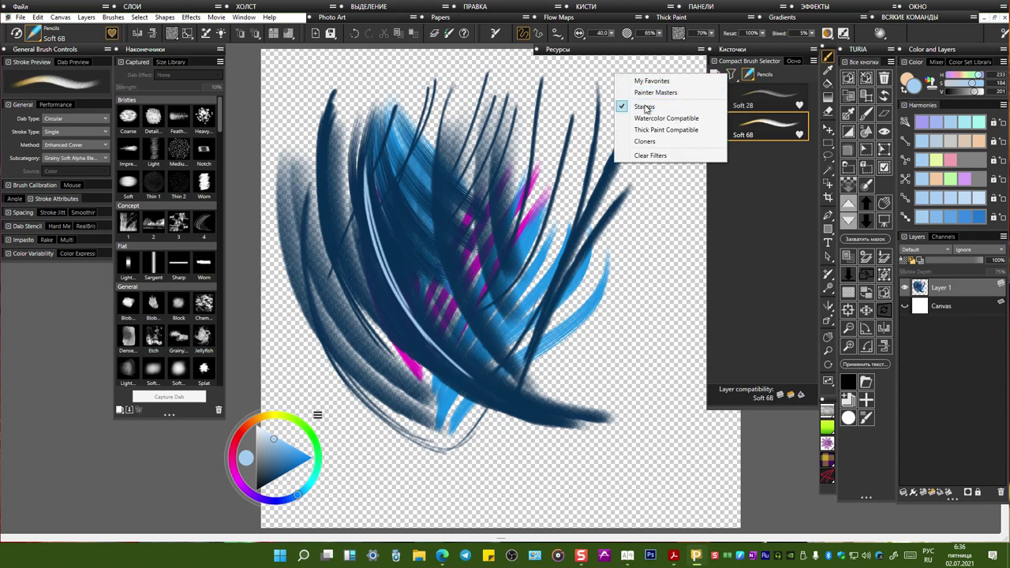
click(645, 107)
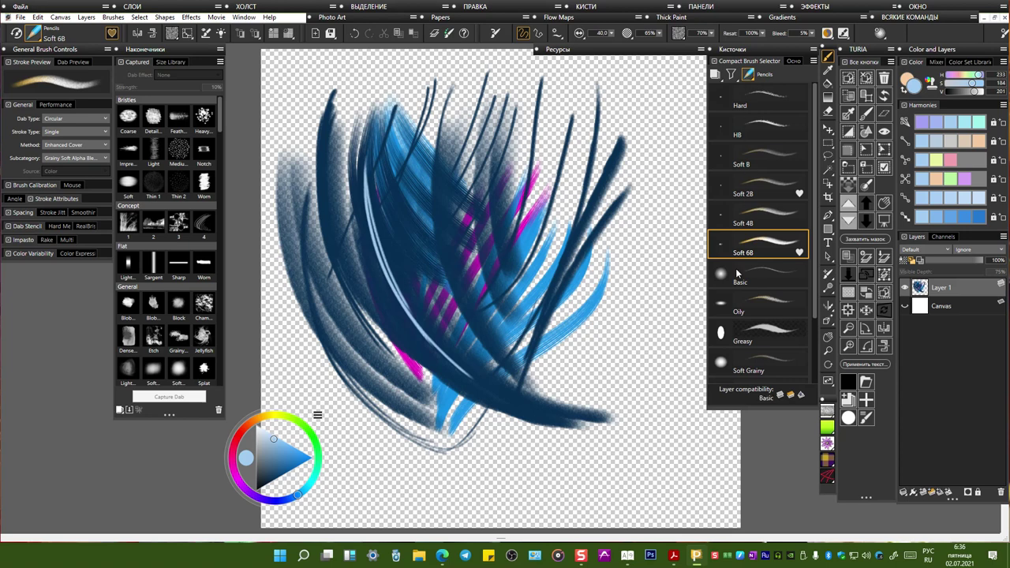
Step: Remove the Pencils brushes Soft 6B and Soft 2B from the favorites
scroll(736, 269, down, 3)
click(112, 34)
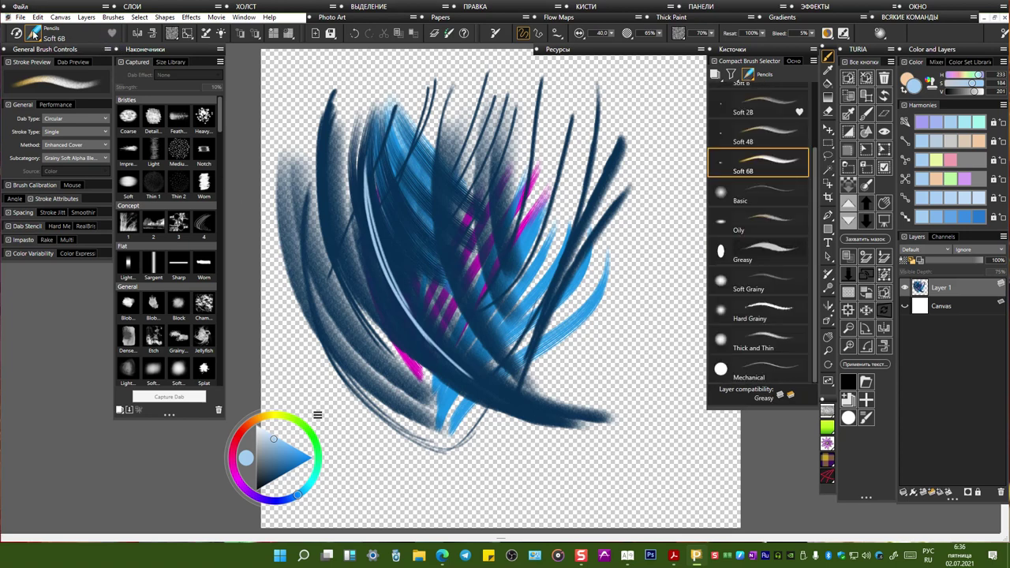
click(34, 35)
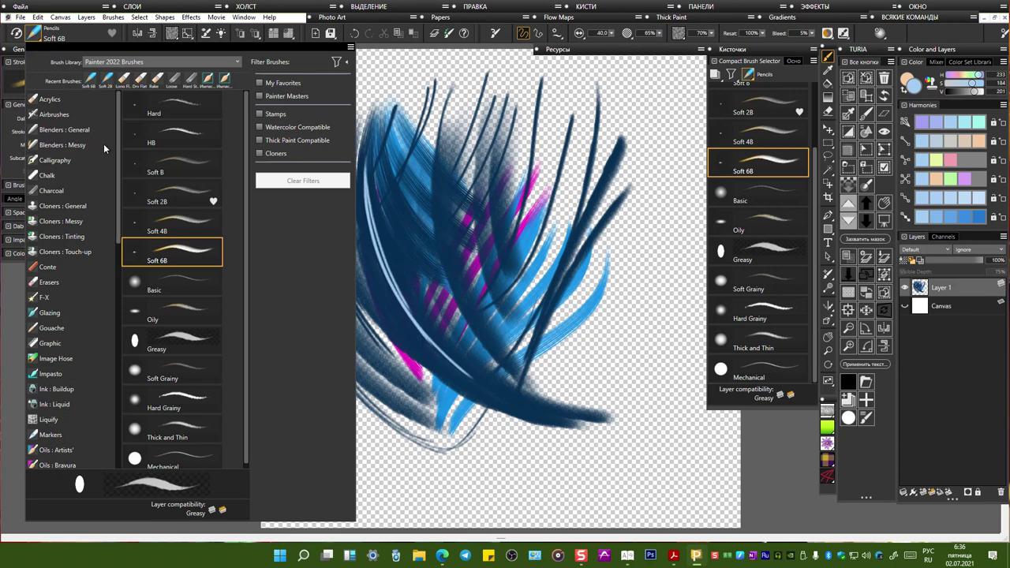
click(191, 197)
click(113, 33)
Step: Filter the full Brush Selector by My Favorites, and remove the Acrylics brushes Dry Flat and Long Flat from the favorites
click(34, 34)
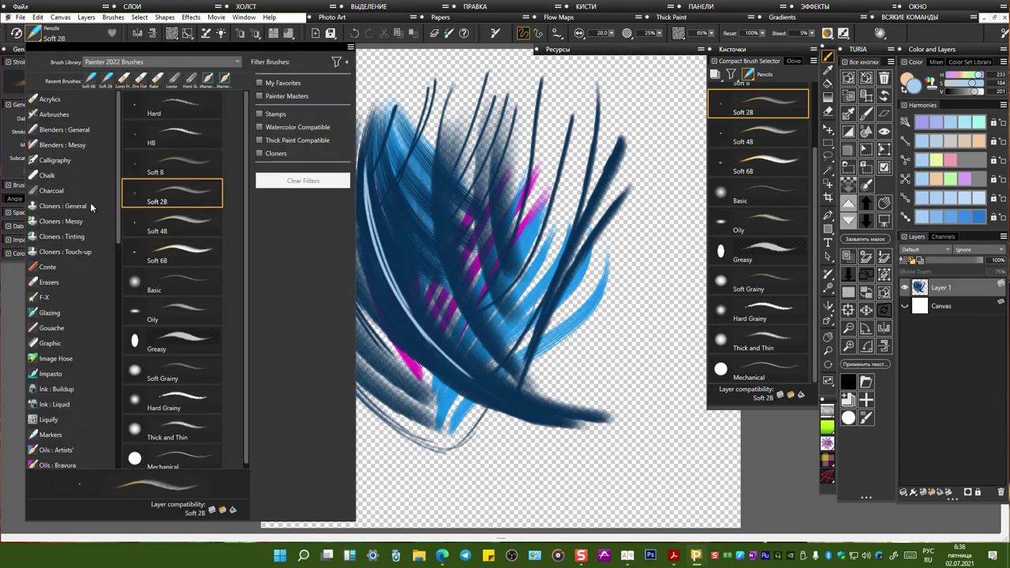
click(260, 83)
click(45, 99)
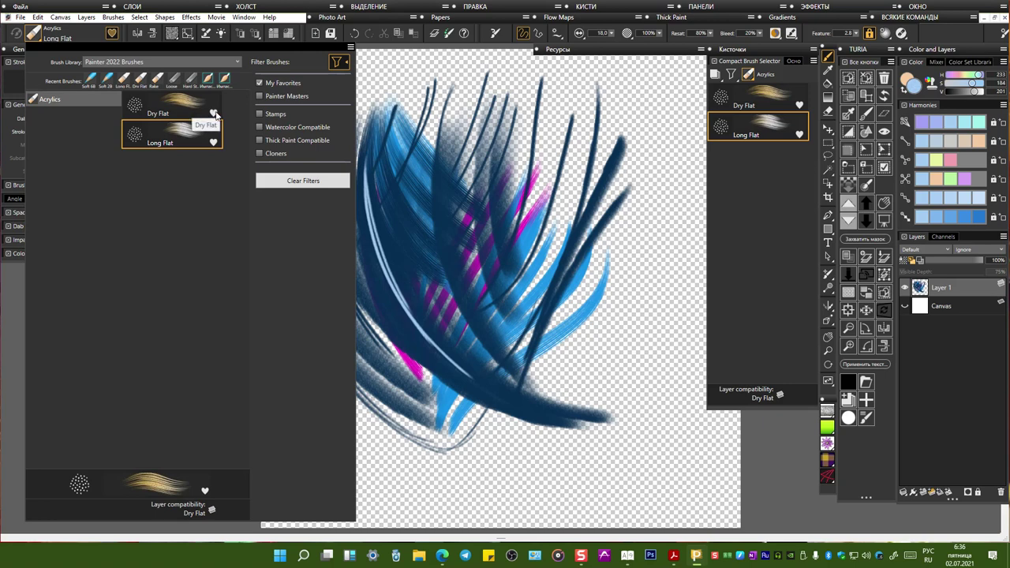
click(214, 115)
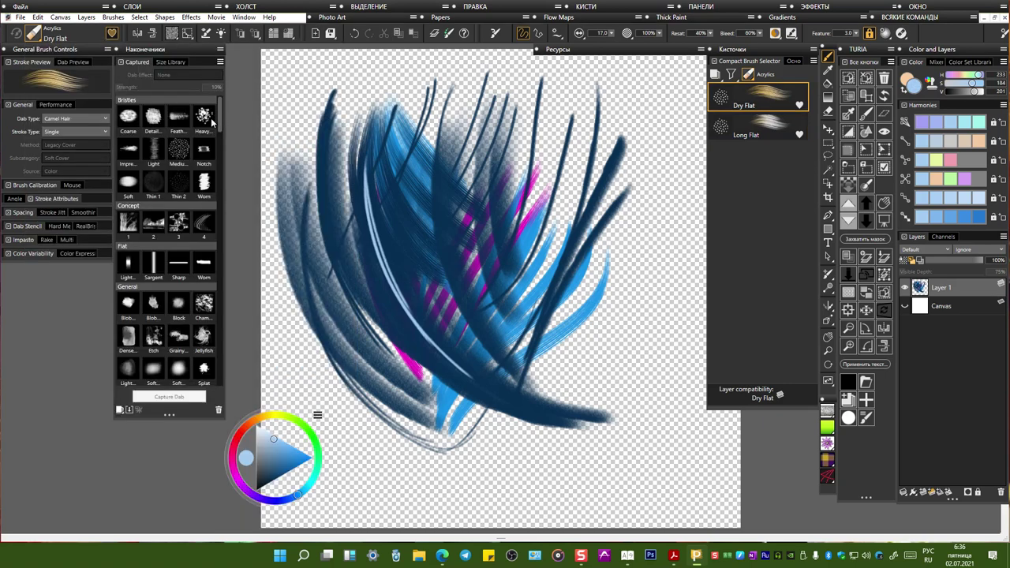
click(36, 34)
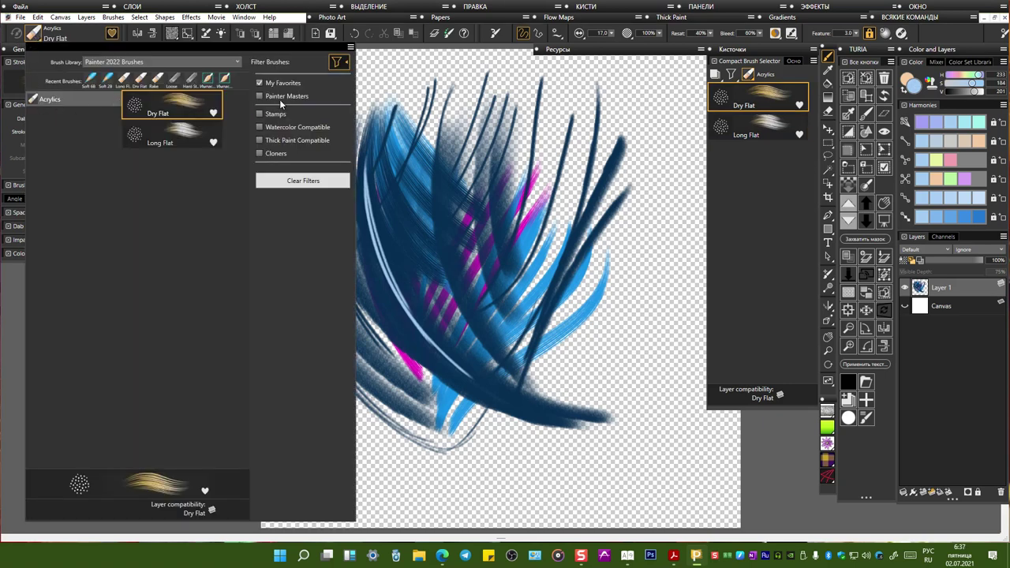
click(111, 35)
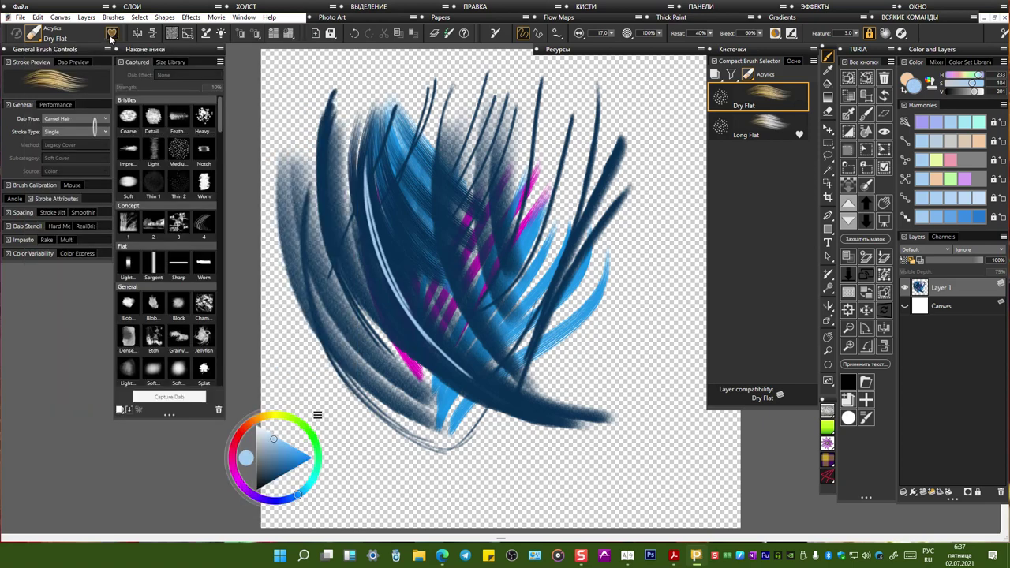
click(37, 36)
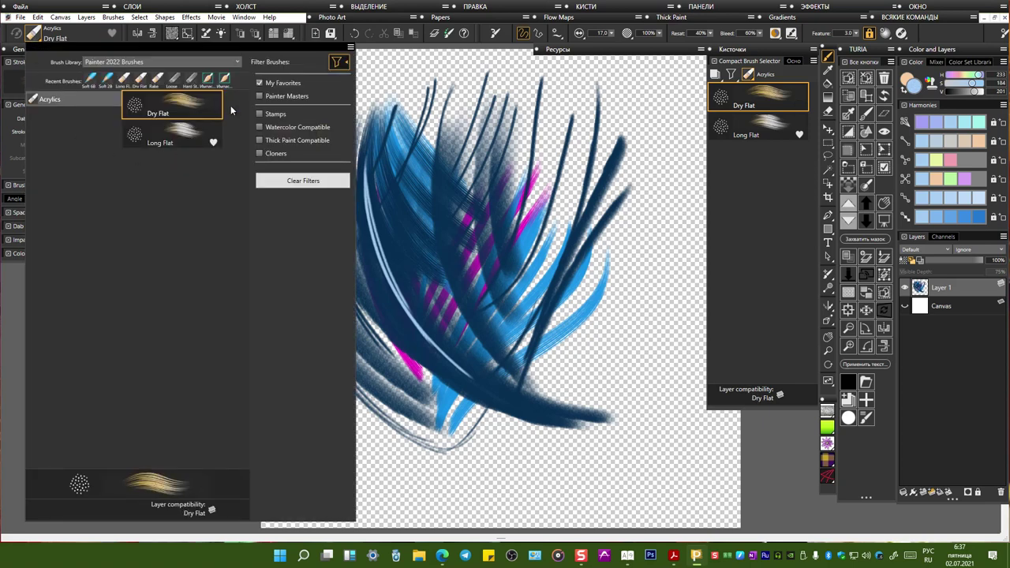
click(155, 129)
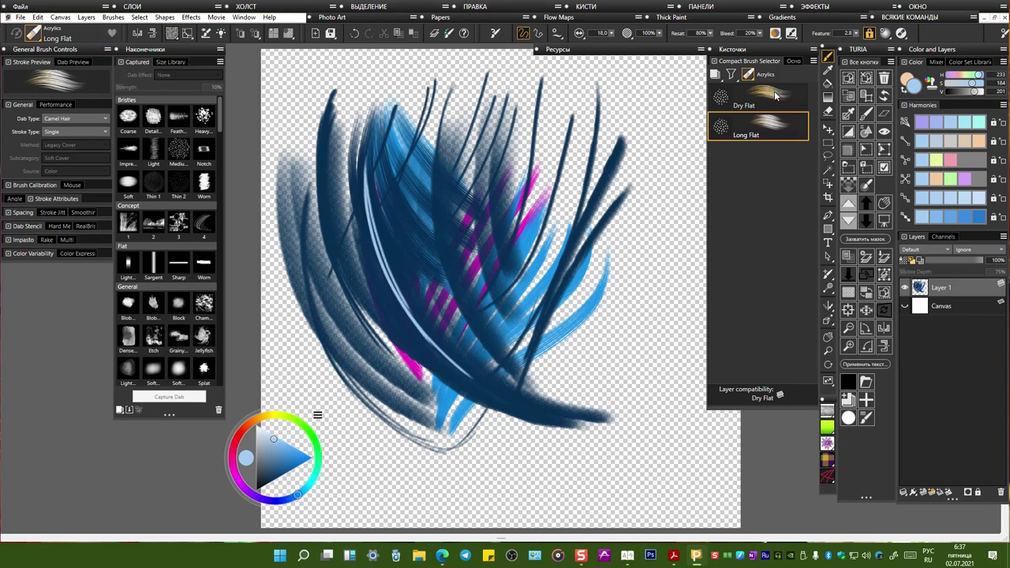
Step: Toggle the My Favorites filter in the full Brush Selector to check the remaining favorites, leaving it off
click(34, 33)
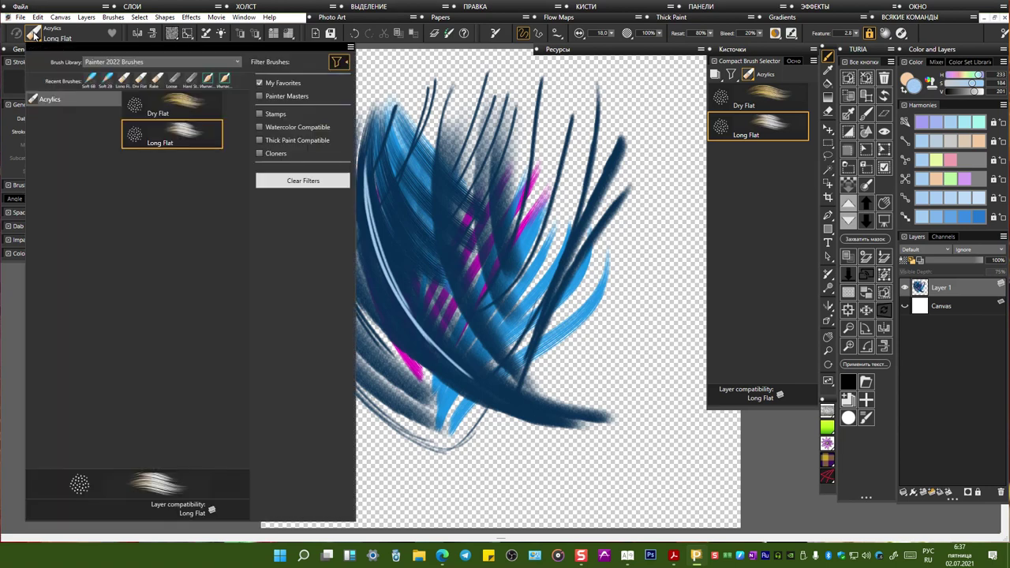
click(261, 83)
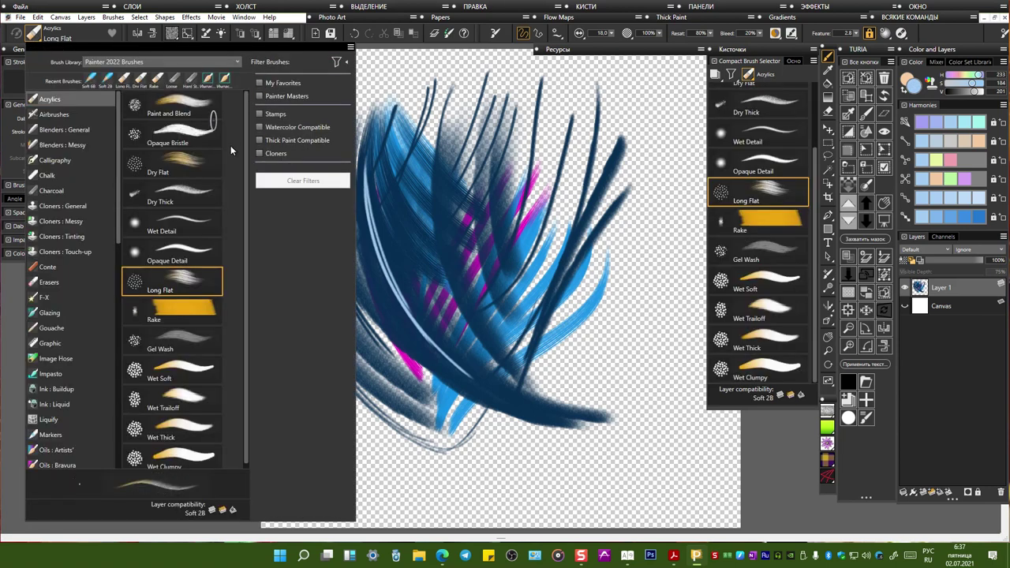
click(260, 83)
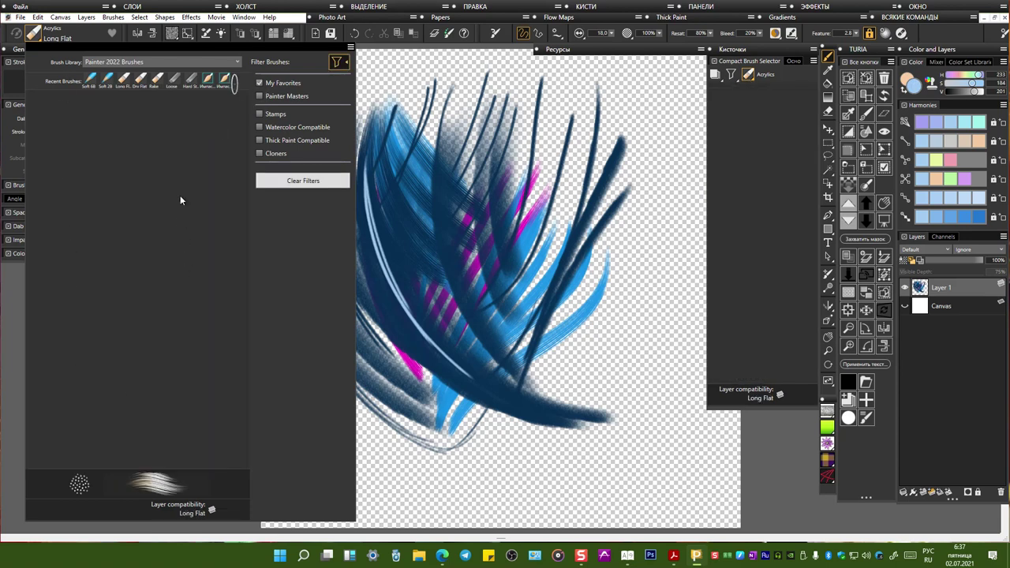
click(259, 83)
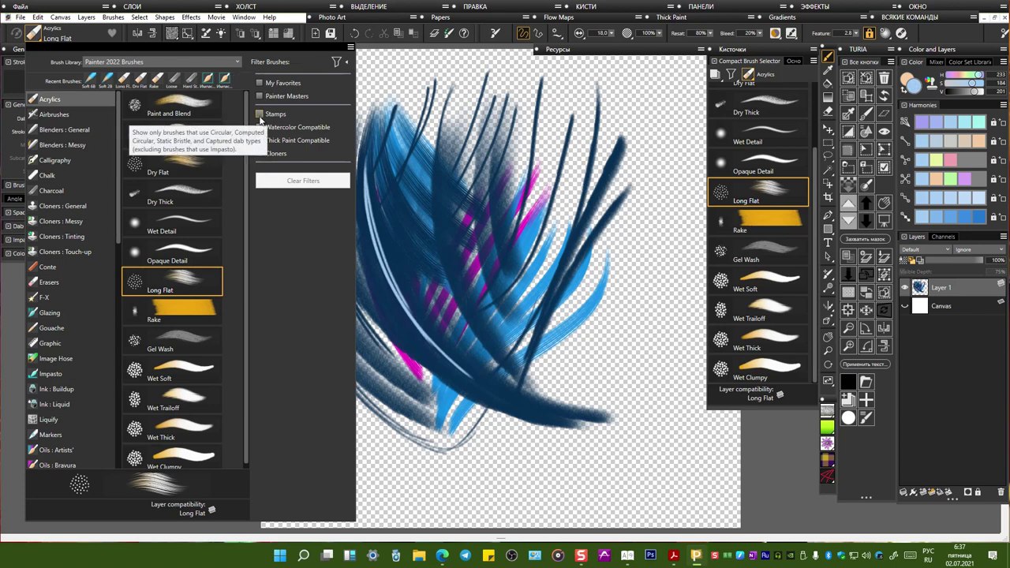
Step: Filter the full Brush Selector by Stamps, view the brushes in the Pencils category, and clear the filters
click(260, 114)
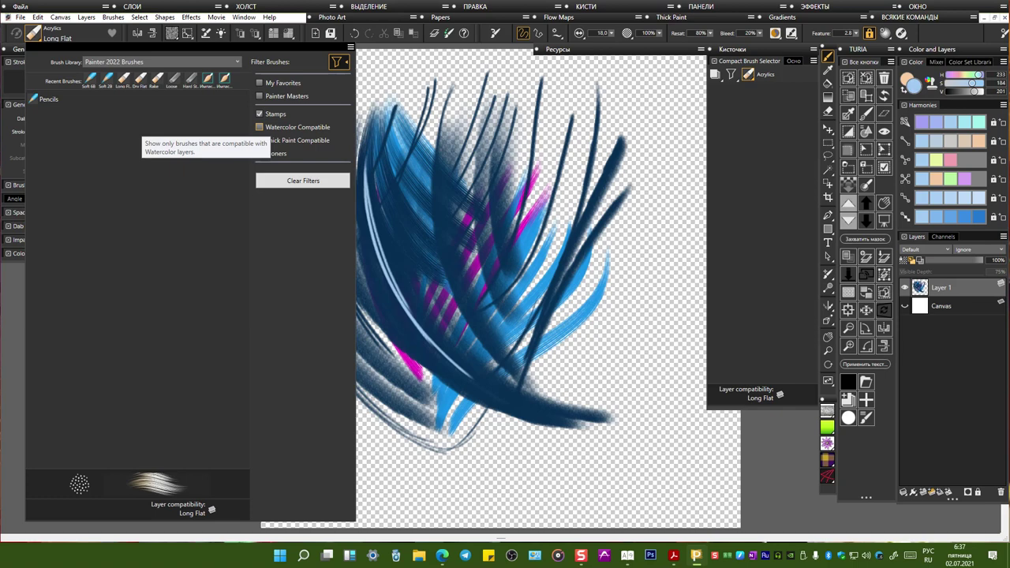
click(52, 100)
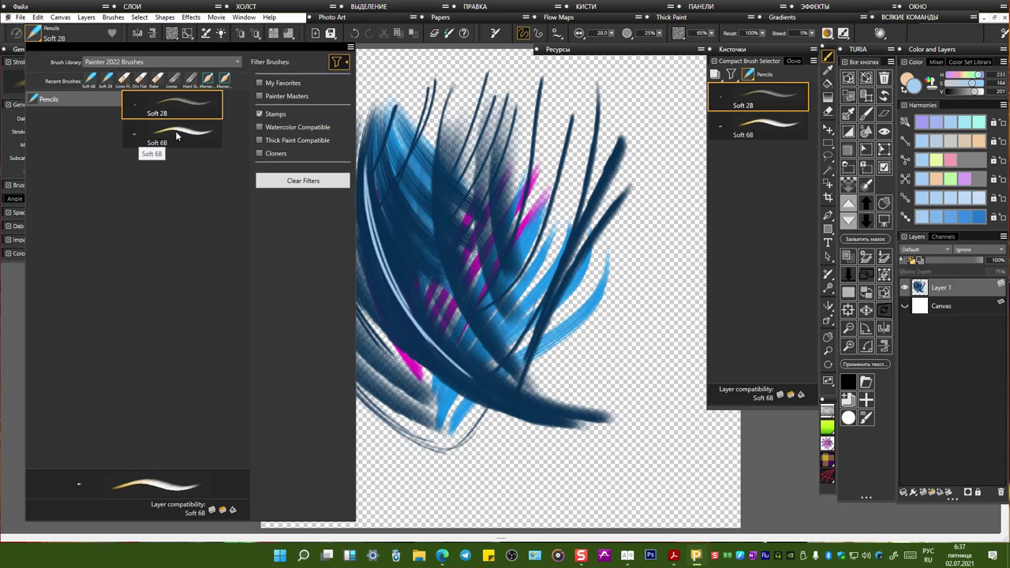
click(284, 183)
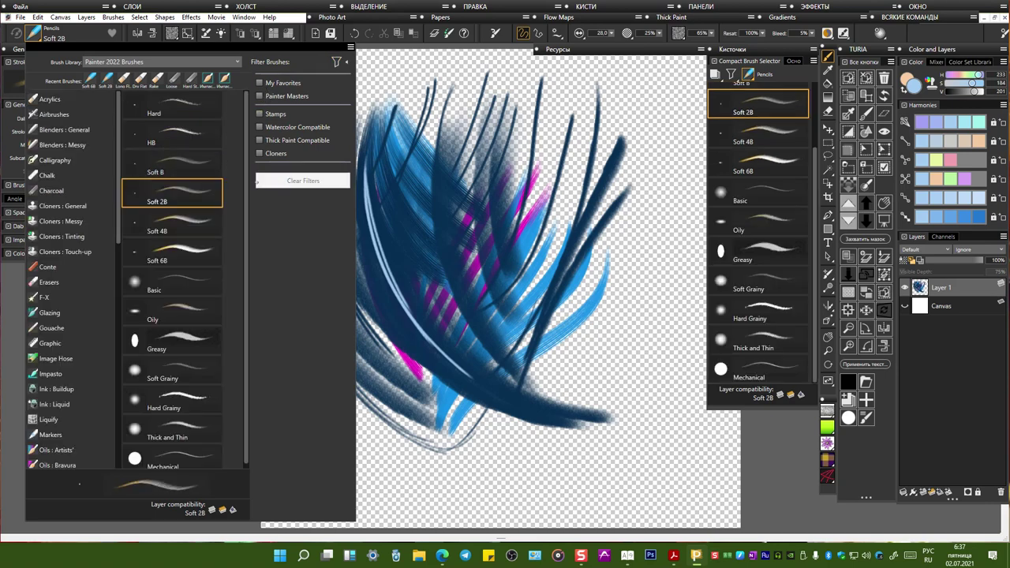
click(260, 114)
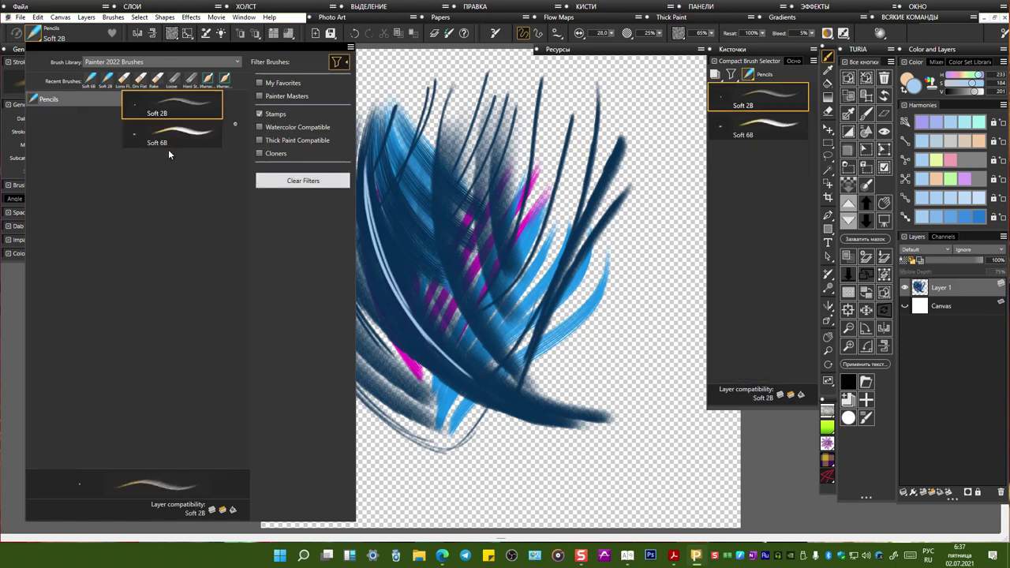
click(272, 181)
Step: Look through the brush categories and select the Dull brush from the Conte category
scroll(77, 246, down, 4)
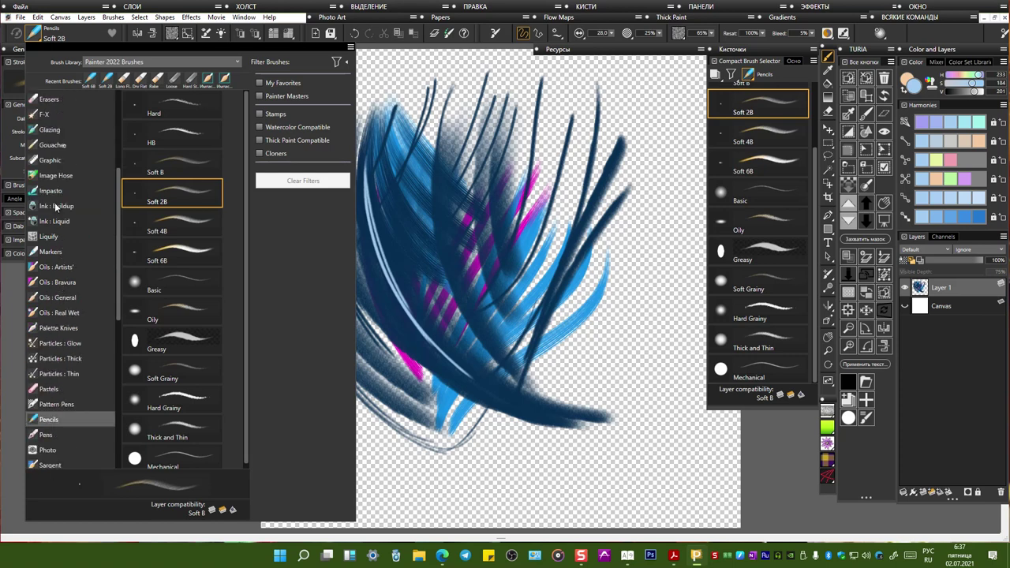
scroll(59, 295, up, 4)
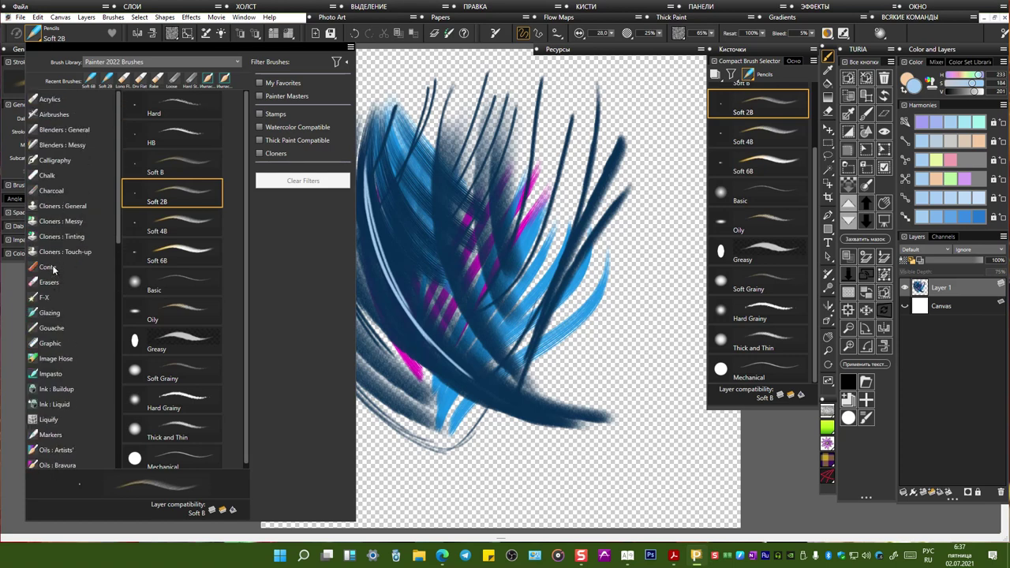
click(57, 272)
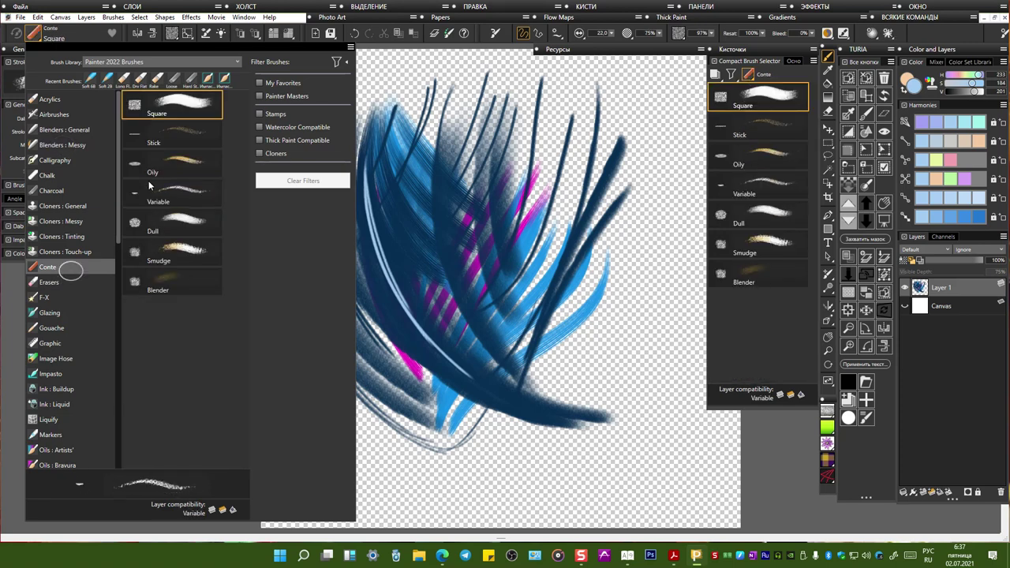
click(138, 225)
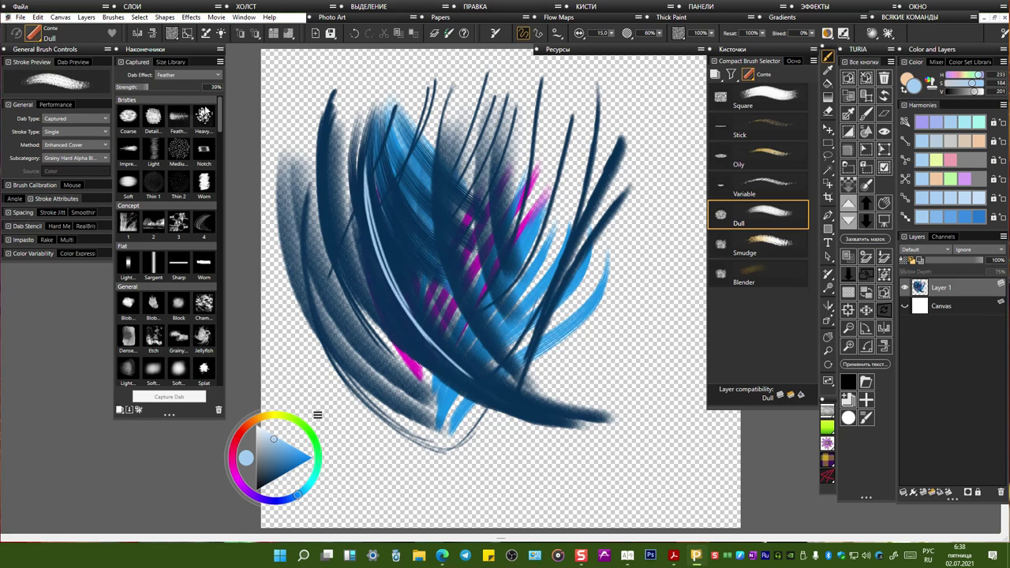
Step: Examine the Dull brush's stroke type and subcategory options, keeping Single and Grainy Hard Alpha Blend
click(63, 132)
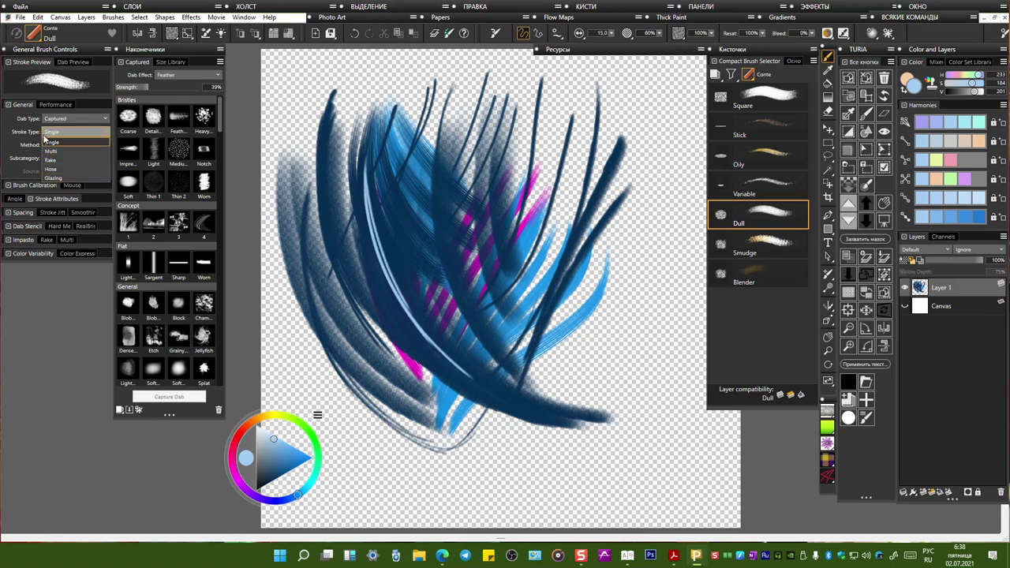
click(54, 141)
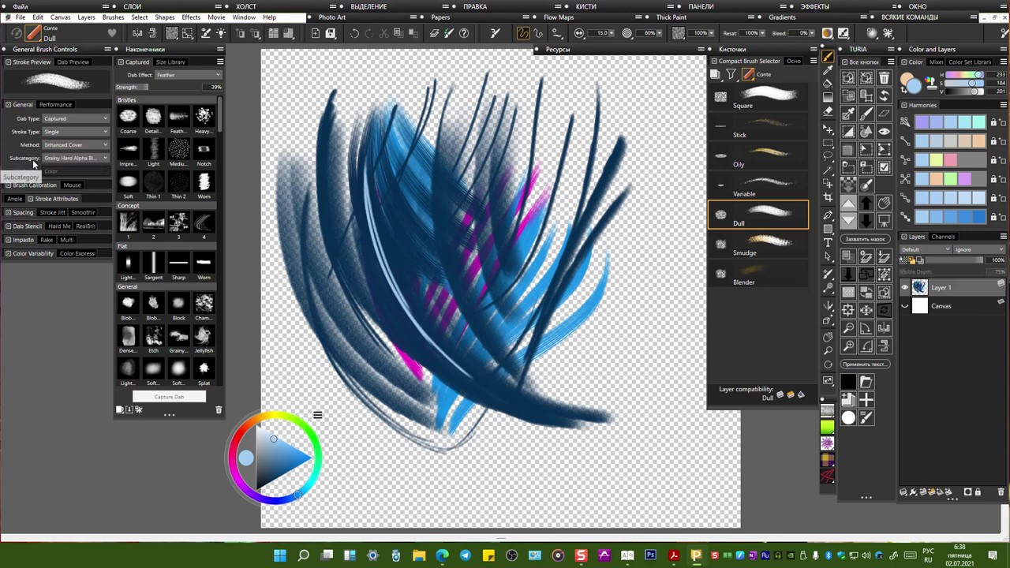
click(60, 157)
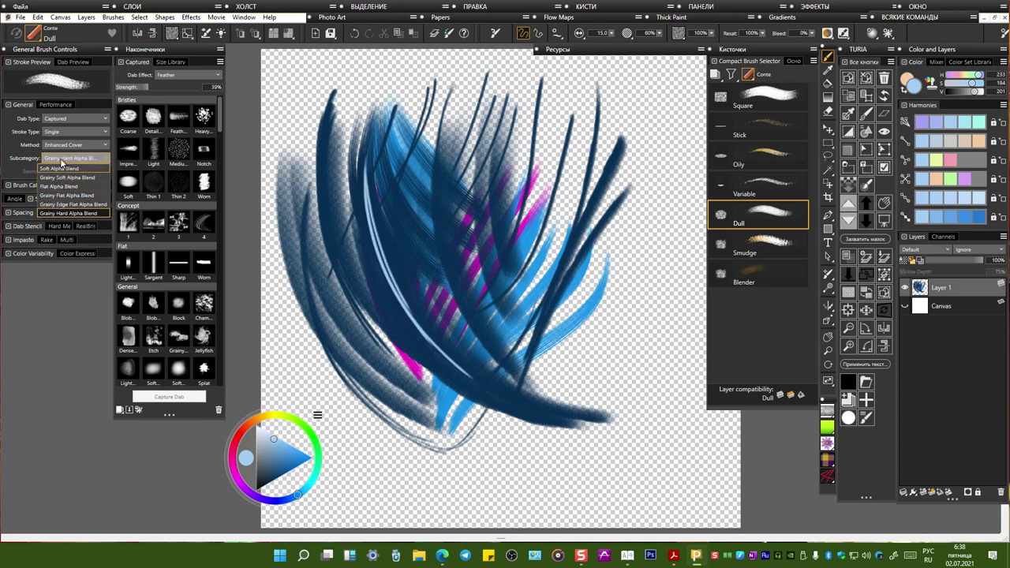
click(81, 212)
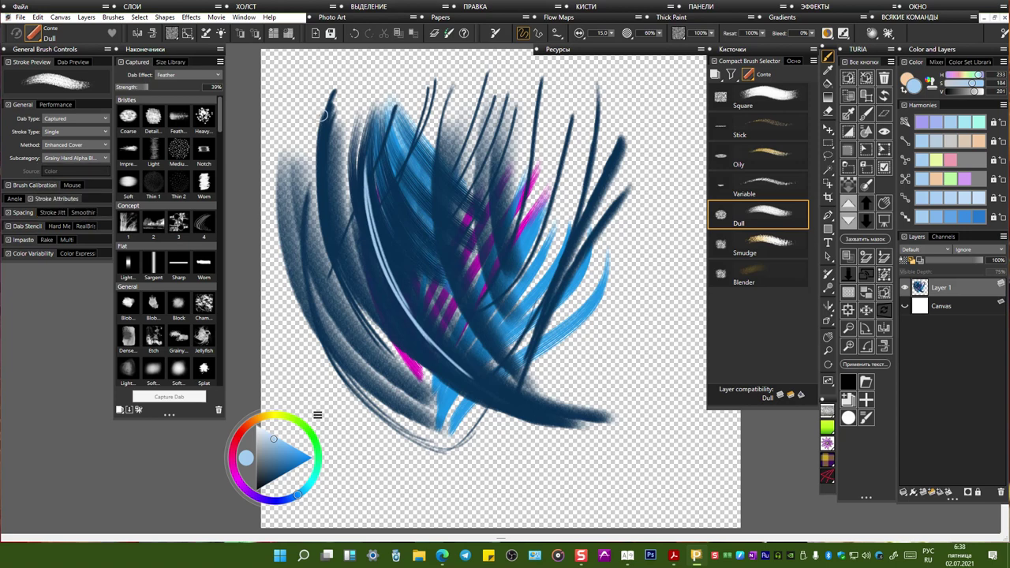
Step: Paint light blue test strokes and a zigzag with the Dull brush across the left and middle of the drawing
mouse_move(320, 115)
mouse_down()
mouse_move(316, 197)
mouse_move(355, 314)
mouse_up()
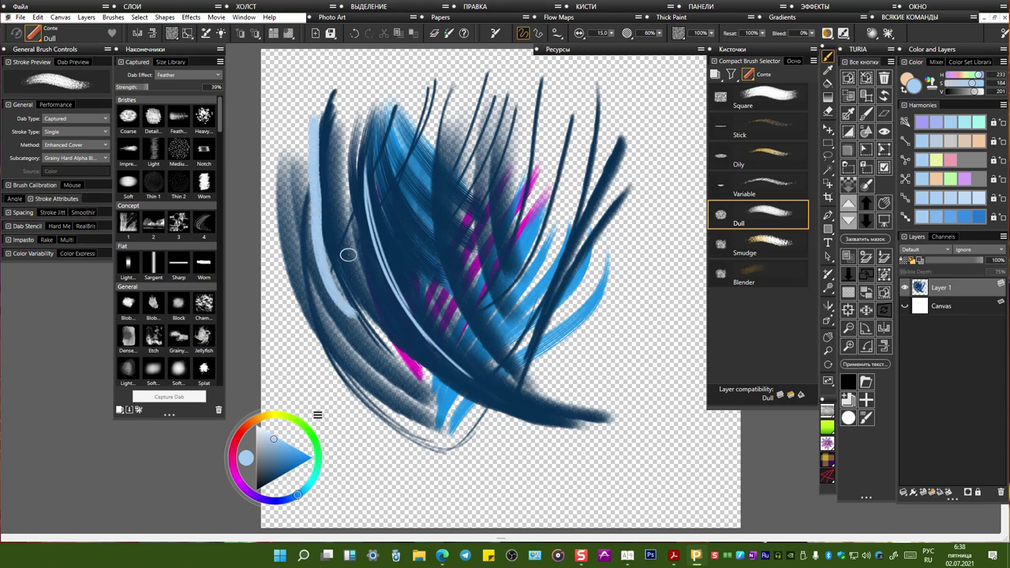
drag(319, 193, 383, 332)
mouse_move(300, 170)
mouse_down()
mouse_move(393, 355)
mouse_move(394, 319)
mouse_up()
mouse_move(341, 215)
mouse_down()
mouse_move(399, 237)
mouse_move(461, 197)
mouse_move(526, 238)
mouse_up()
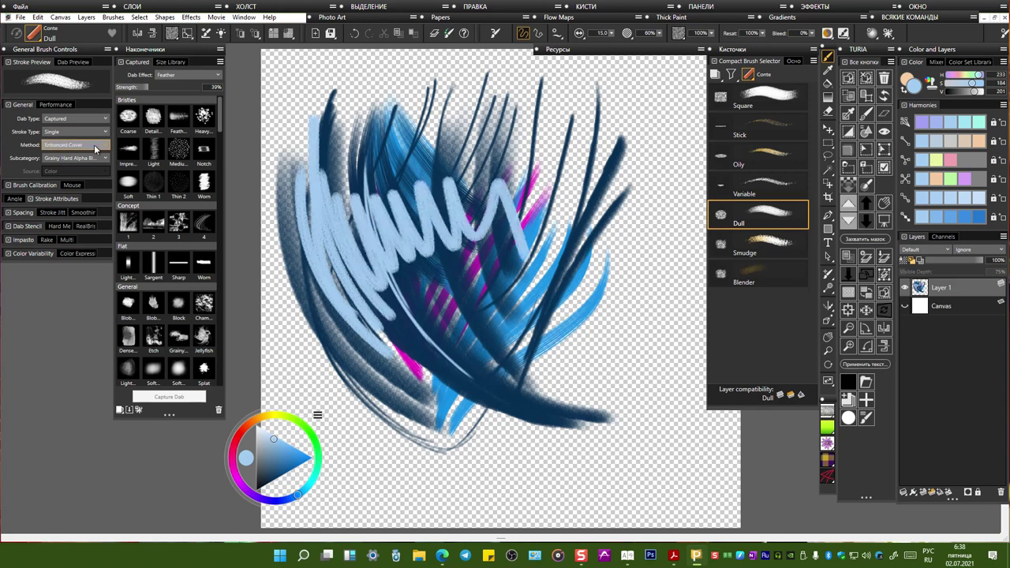
Step: Set the Dull brush's subcategory to Flat Alpha Blend and paint diagonal light blue test strokes over the drawing
click(83, 158)
click(109, 199)
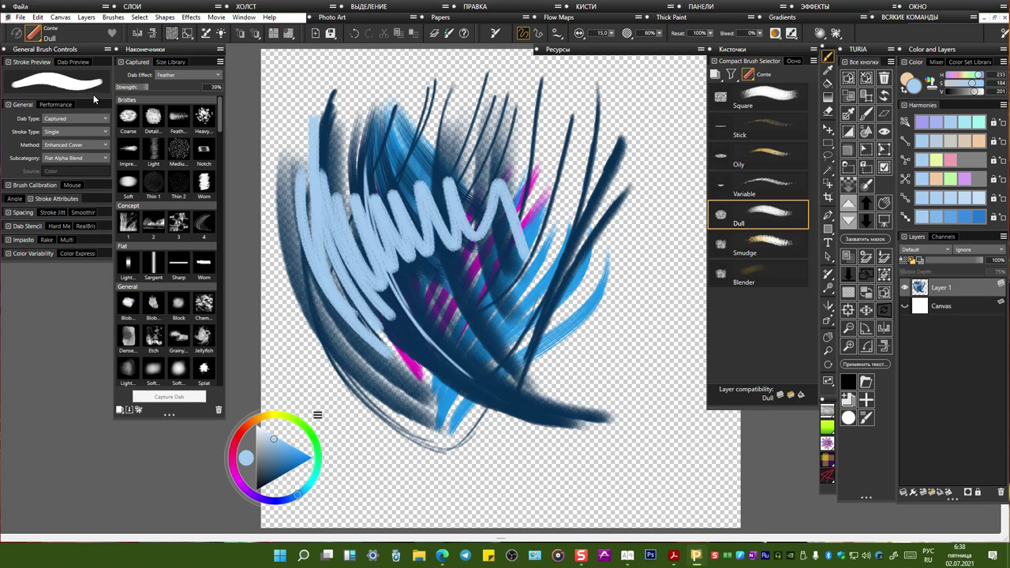
drag(337, 104, 406, 307)
drag(390, 111, 478, 343)
mouse_move(387, 174)
mouse_down()
mouse_move(387, 207)
mouse_move(510, 370)
mouse_up()
drag(438, 185, 552, 389)
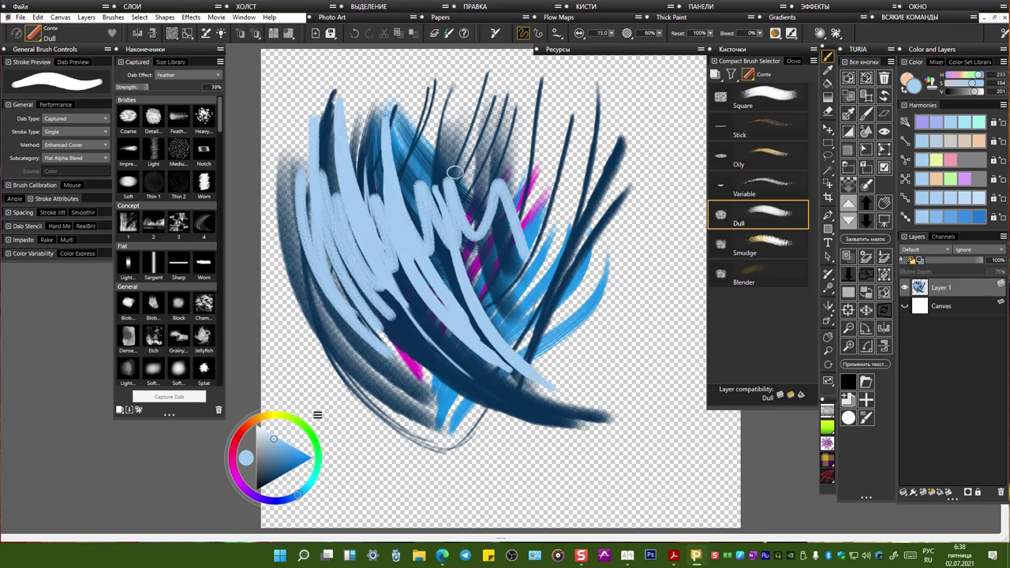
drag(455, 172, 565, 391)
mouse_move(470, 164)
mouse_down()
mouse_move(536, 351)
mouse_move(521, 299)
mouse_up()
drag(496, 175, 534, 258)
drag(512, 177, 541, 247)
drag(527, 177, 574, 281)
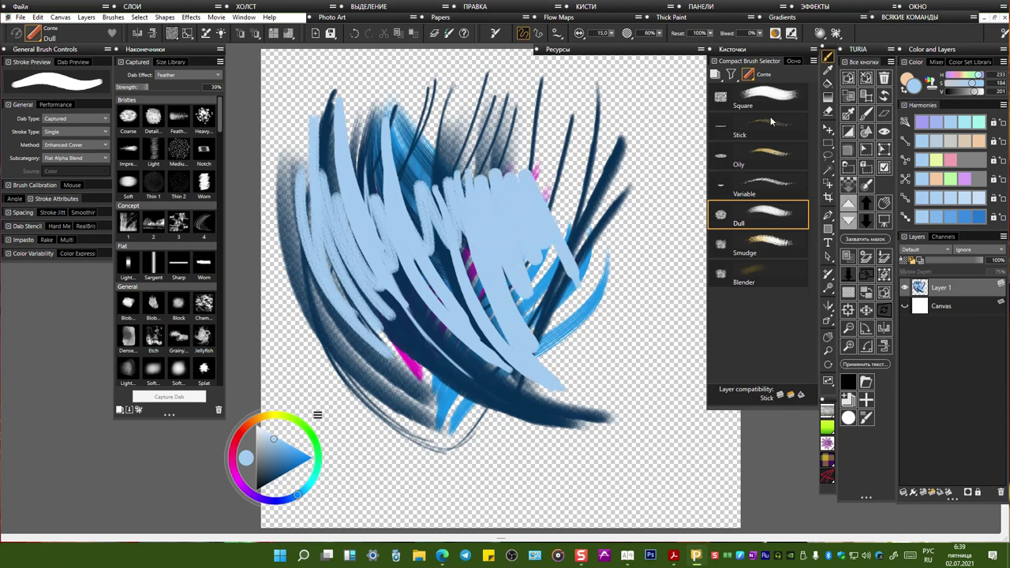
Step: Examine the Dull brush's dab profile, dab stencil and paper texture options
click(822, 34)
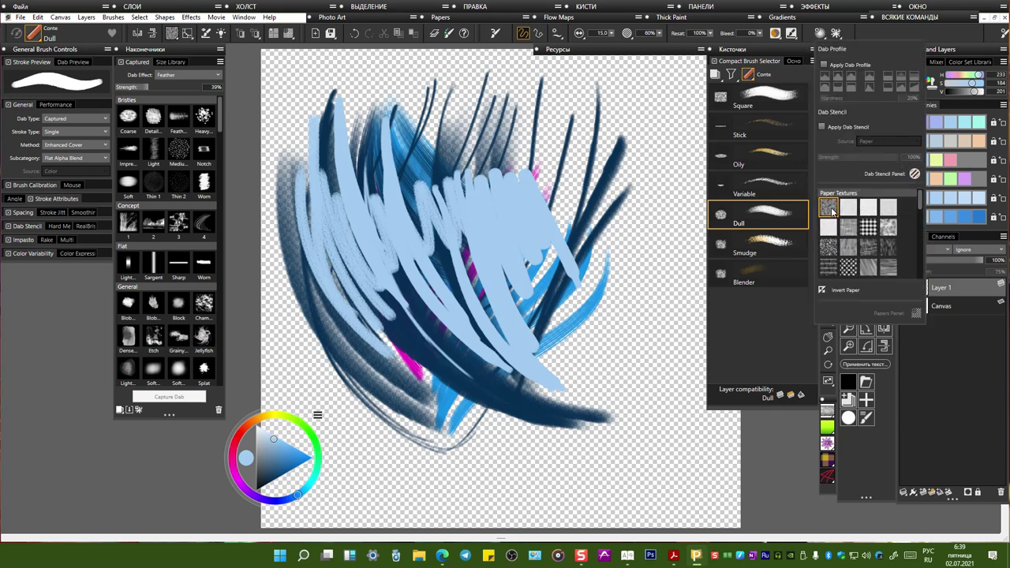
click(528, 202)
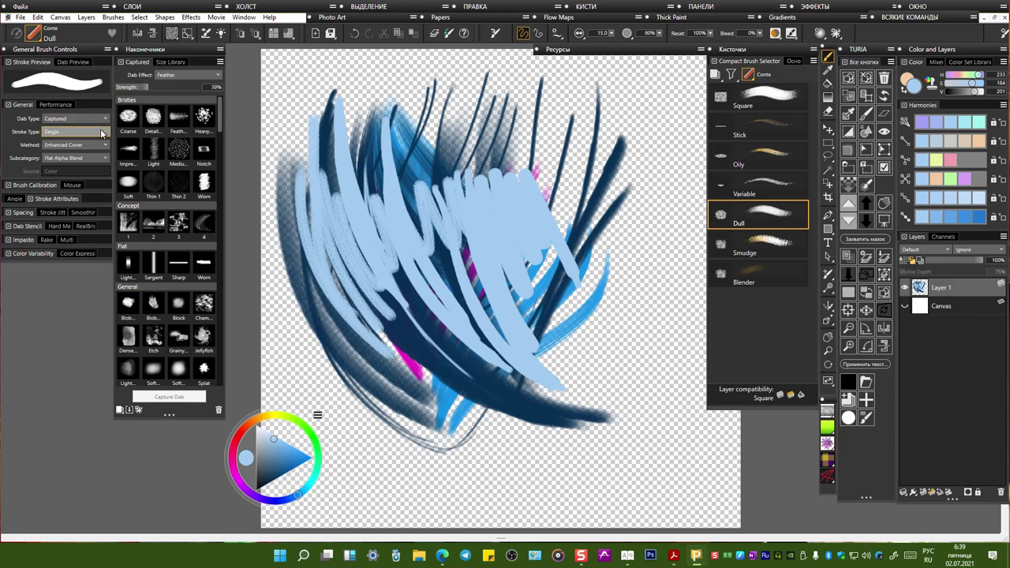
Step: Set the Dull brush's subcategory to Soft Alpha Blend and paint light blue test strokes down the drawing's left edge
click(81, 159)
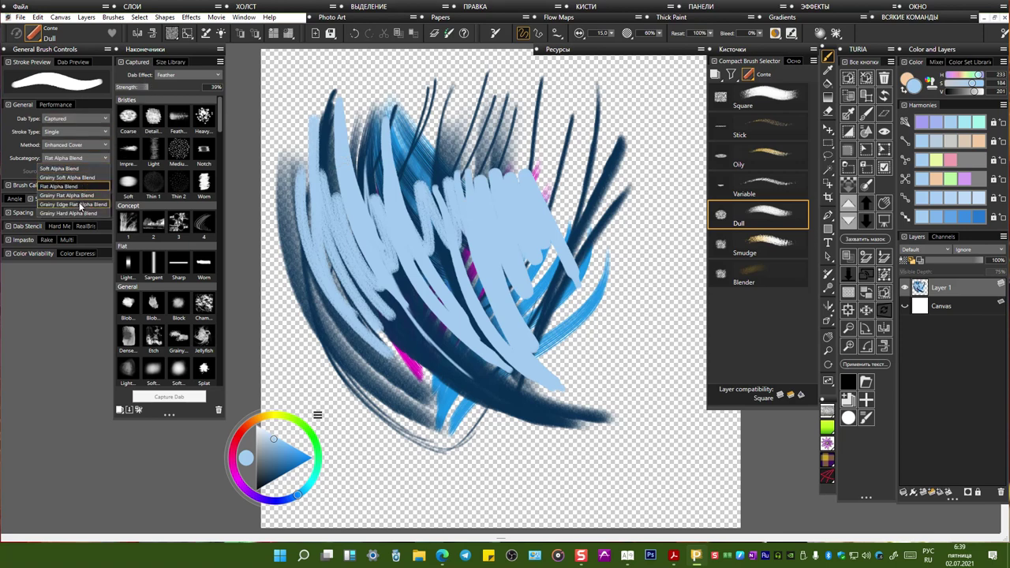
click(76, 168)
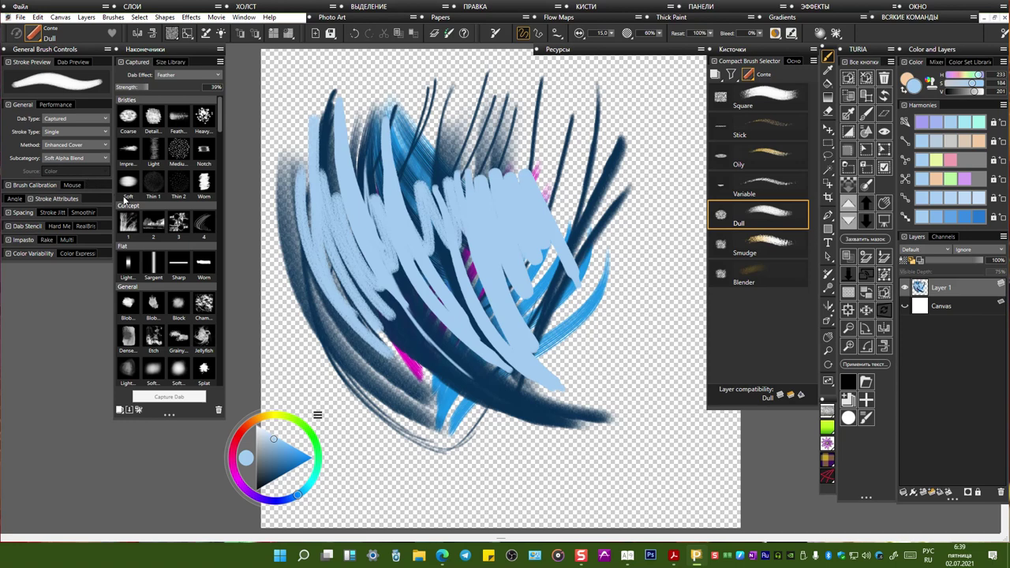
mouse_move(291, 79)
mouse_down()
mouse_move(305, 197)
mouse_move(335, 315)
mouse_up()
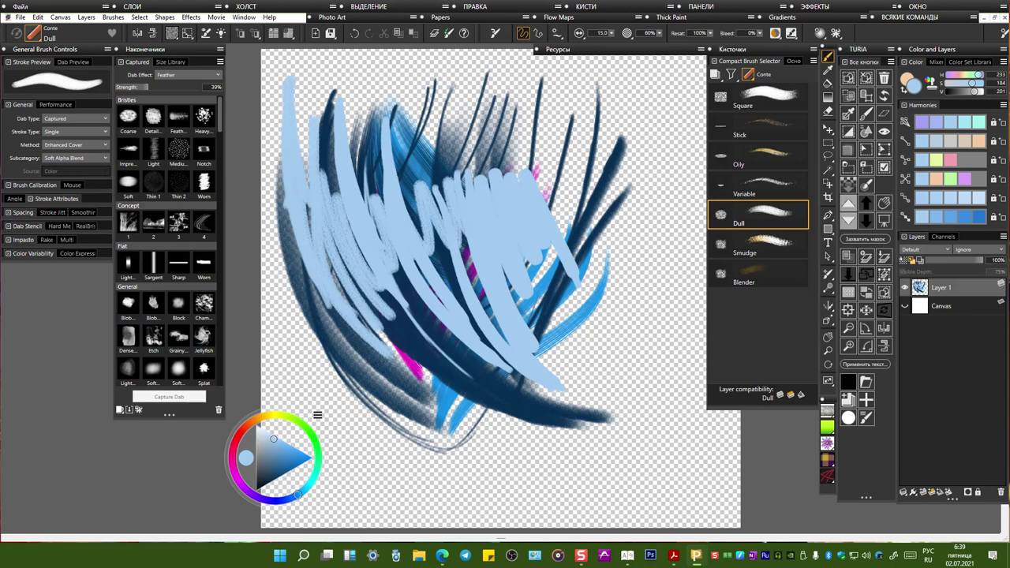
drag(285, 202, 357, 389)
drag(288, 254, 381, 428)
drag(307, 277, 398, 418)
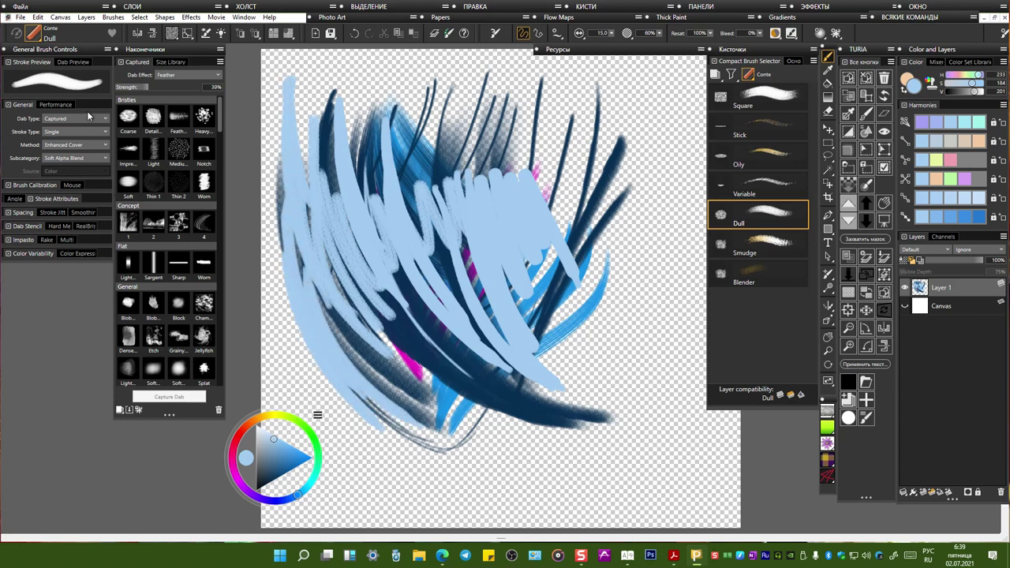
Step: Set the Dull brush's subcategory to Grainy Hard Alpha Blend and paint light blue diagonal strokes over the drawing's left and lower middle
click(83, 158)
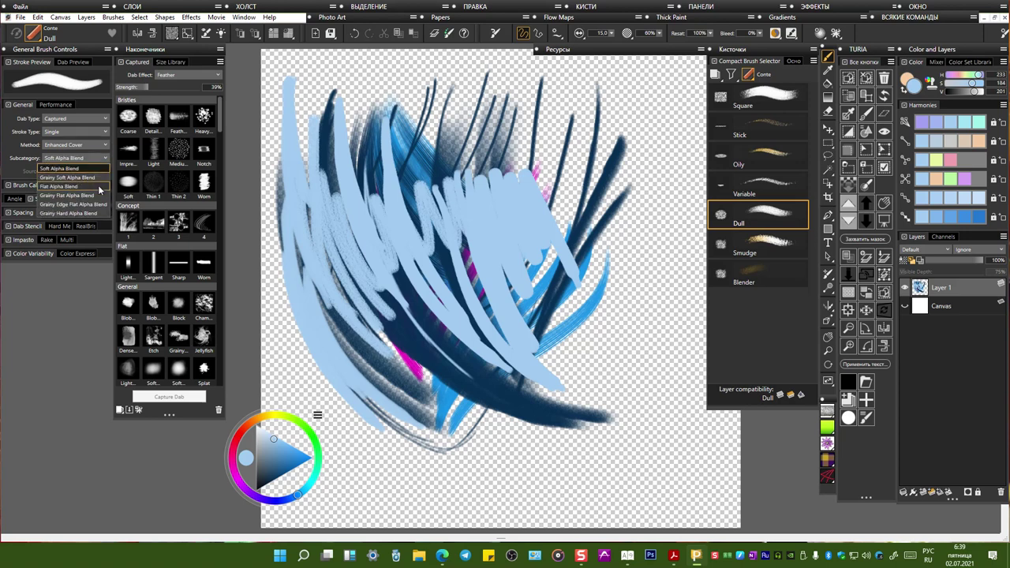
click(90, 212)
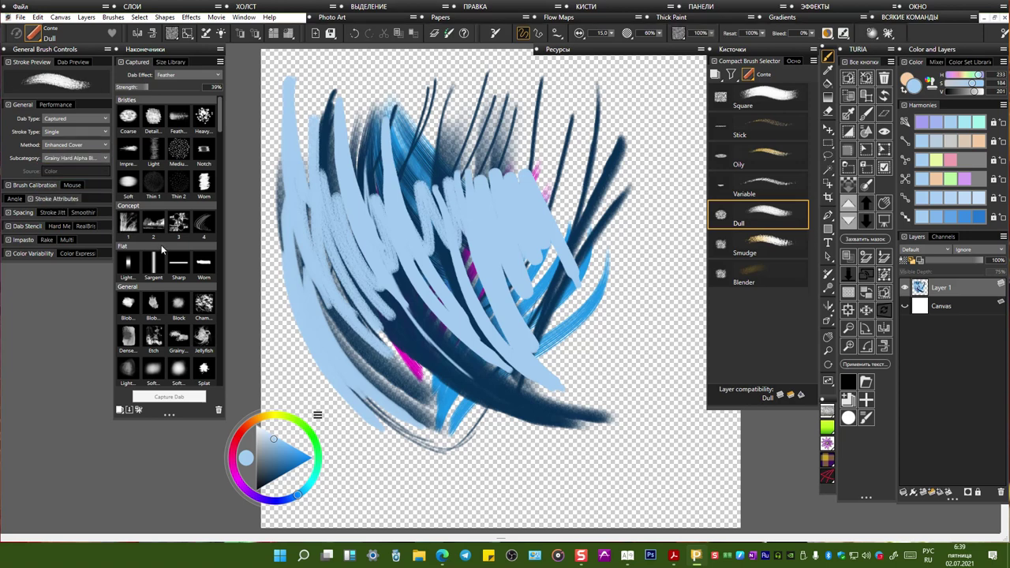
drag(306, 85, 304, 164)
mouse_move(300, 90)
mouse_down()
mouse_move(308, 221)
mouse_move(382, 421)
mouse_up()
drag(346, 284, 436, 415)
mouse_move(371, 283)
mouse_down()
mouse_move(460, 397)
mouse_move(474, 401)
mouse_up()
drag(412, 289, 493, 390)
drag(471, 320, 490, 390)
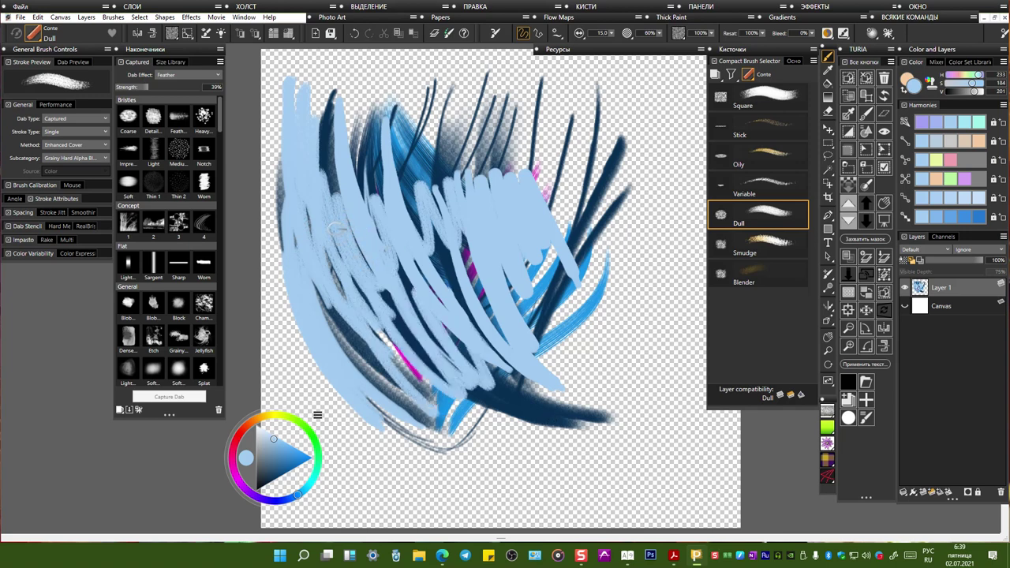
Step: Restore the Dull brush's default variant and paint light blue test strokes in the drawing's upper middle
right_click(757, 213)
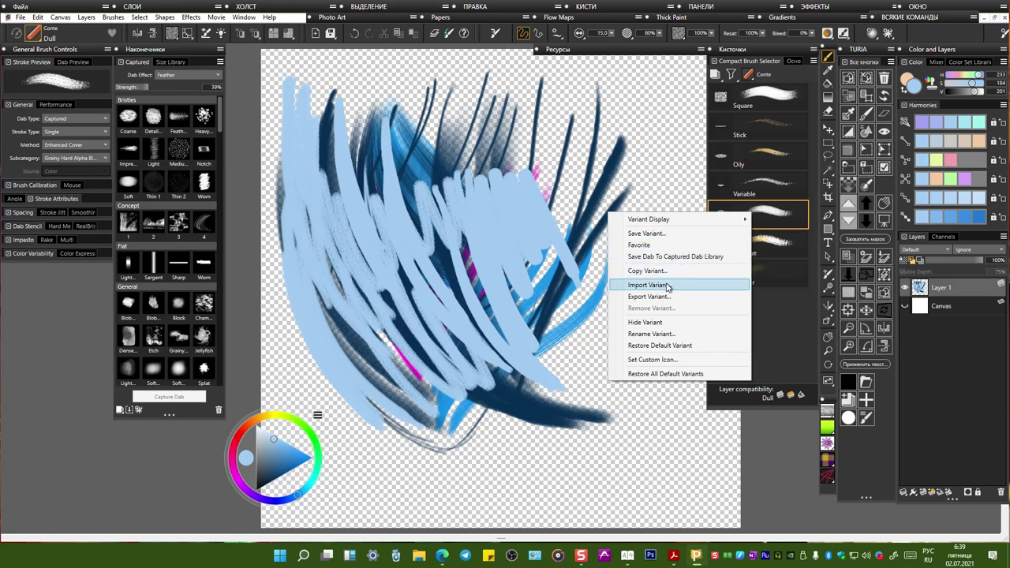
click(666, 348)
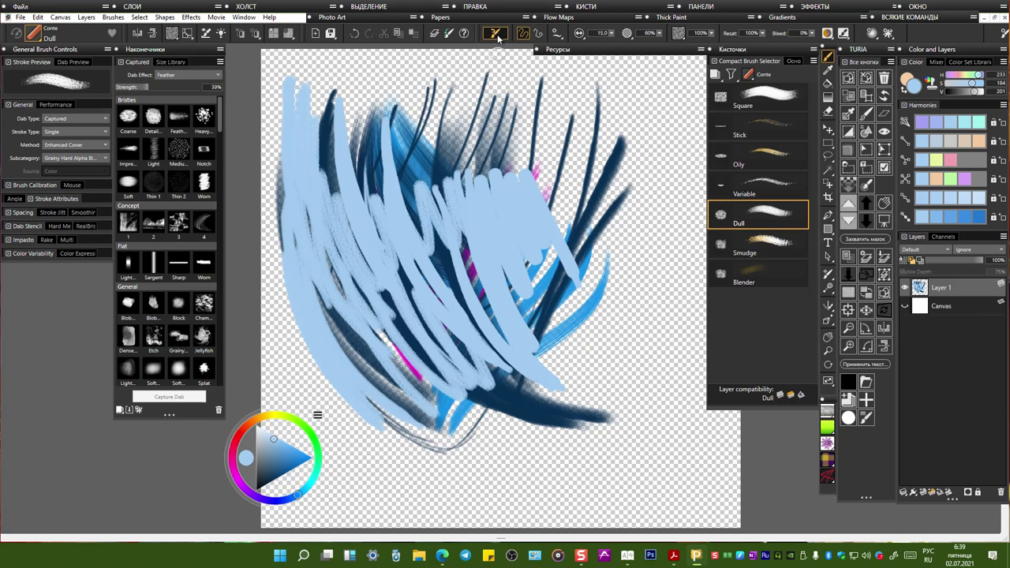
drag(432, 96, 462, 197)
drag(420, 119, 444, 265)
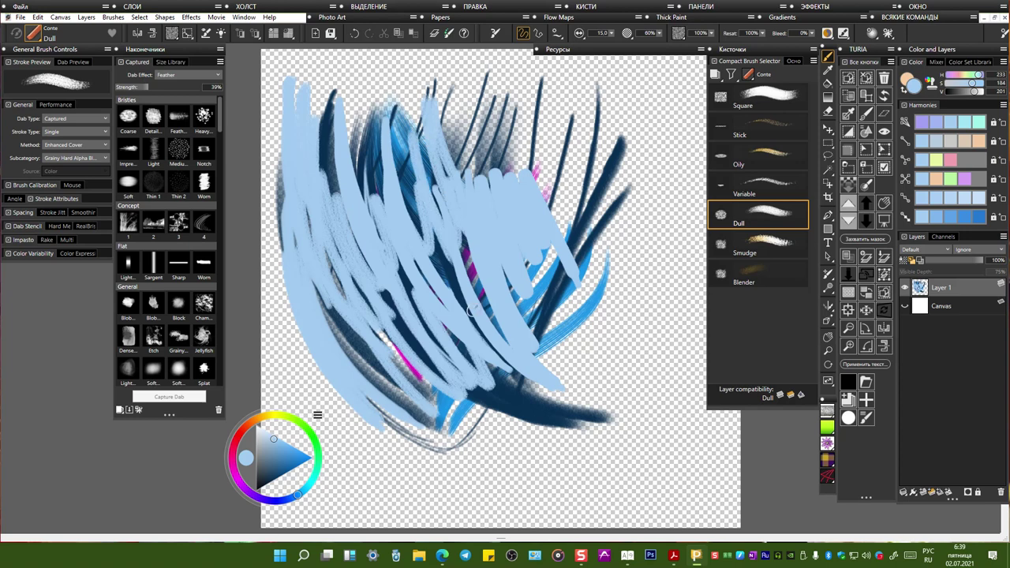
Step: Pick the light yellow-green from the color harmonies and paint dense zigzag strokes across the middle of the drawing
click(939, 163)
drag(407, 131, 438, 300)
mouse_move(396, 226)
mouse_down()
mouse_move(363, 303)
mouse_move(339, 237)
mouse_move(355, 189)
mouse_move(428, 284)
mouse_move(486, 142)
mouse_move(525, 254)
mouse_up()
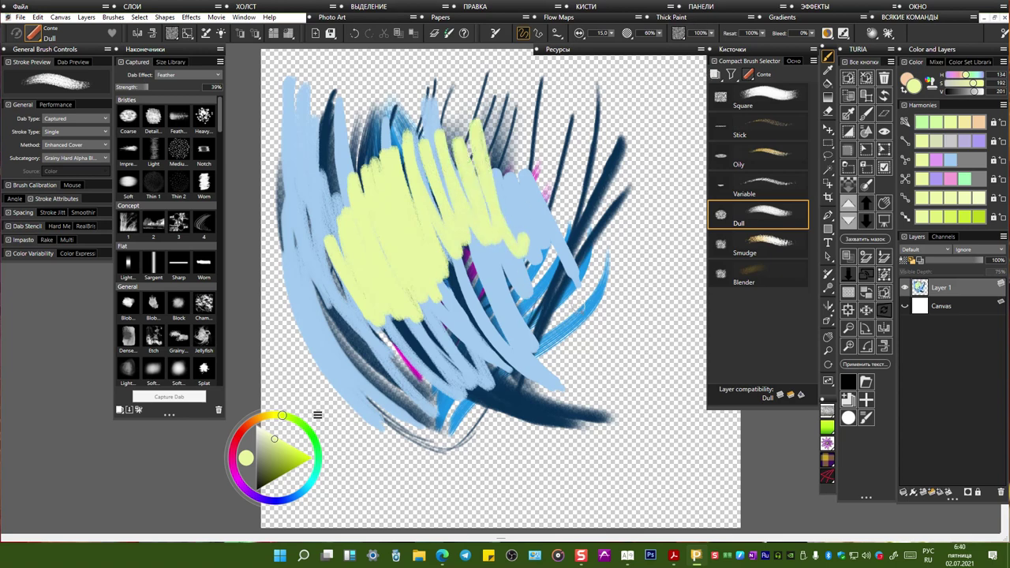
Step: Select the Smudge brush from the Conte category and blend yellow-green strokes over the drawing's right, lower and upper left areas
click(762, 247)
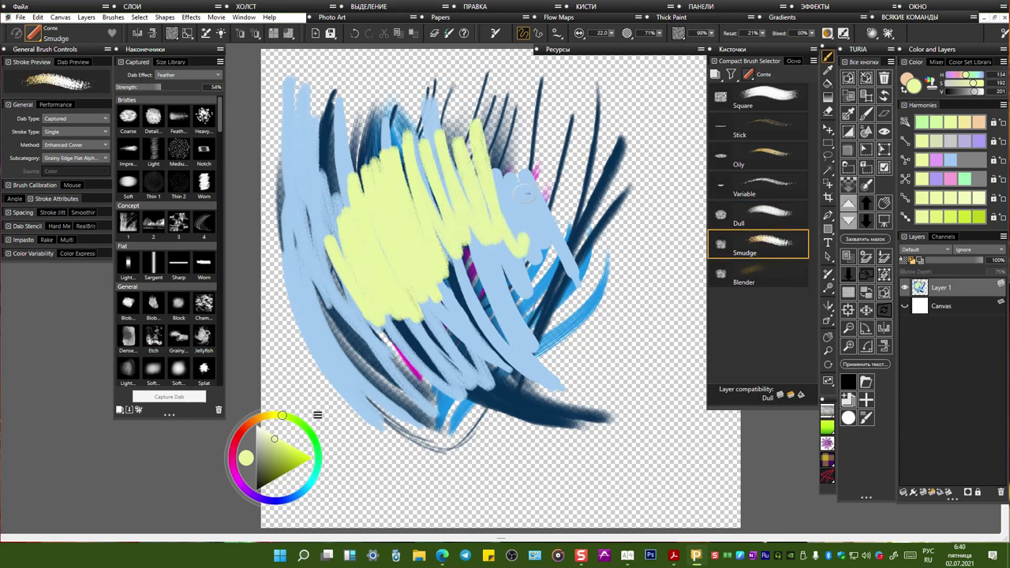
mouse_move(498, 127)
mouse_down()
mouse_move(525, 241)
mouse_move(505, 201)
mouse_move(505, 127)
mouse_move(545, 237)
mouse_move(568, 253)
mouse_move(552, 134)
mouse_move(623, 265)
mouse_up()
mouse_move(515, 221)
mouse_down()
mouse_move(574, 320)
mouse_move(545, 240)
mouse_move(540, 188)
mouse_move(584, 300)
mouse_move(600, 237)
mouse_move(616, 284)
mouse_move(620, 222)
mouse_move(608, 237)
mouse_move(628, 249)
mouse_move(636, 158)
mouse_move(624, 134)
mouse_move(604, 118)
mouse_move(539, 194)
mouse_up()
mouse_move(530, 265)
mouse_down()
mouse_move(554, 322)
mouse_move(543, 348)
mouse_move(505, 321)
mouse_move(529, 379)
mouse_move(442, 407)
mouse_move(390, 438)
mouse_move(448, 377)
mouse_up()
mouse_move(454, 314)
mouse_down()
mouse_move(493, 367)
mouse_move(536, 300)
mouse_move(560, 309)
mouse_move(583, 267)
mouse_up()
mouse_move(378, 324)
mouse_down()
mouse_move(409, 374)
mouse_move(426, 357)
mouse_move(462, 257)
mouse_move(446, 280)
mouse_up()
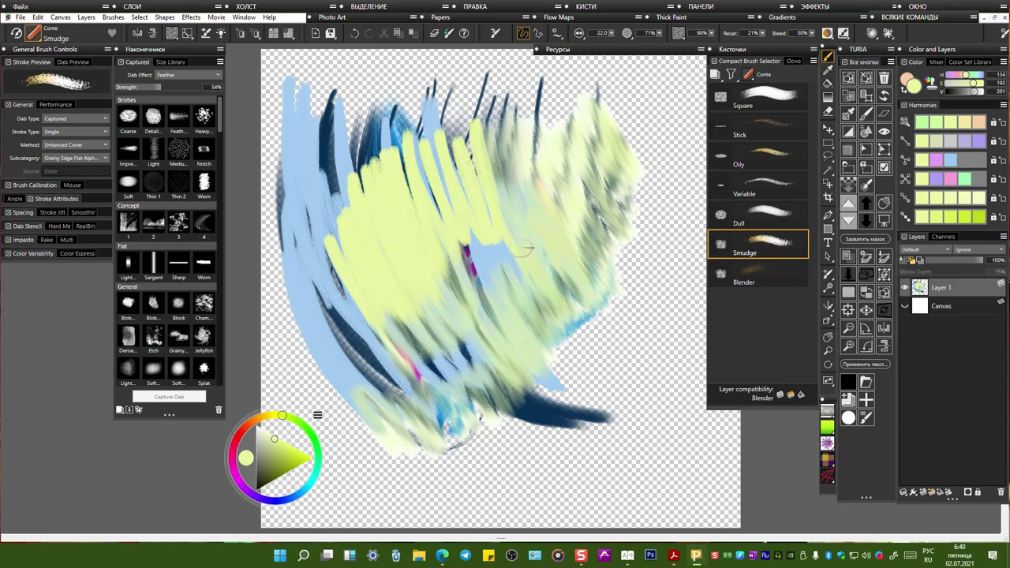
mouse_move(336, 154)
mouse_down()
mouse_move(320, 237)
mouse_move(347, 265)
mouse_up()
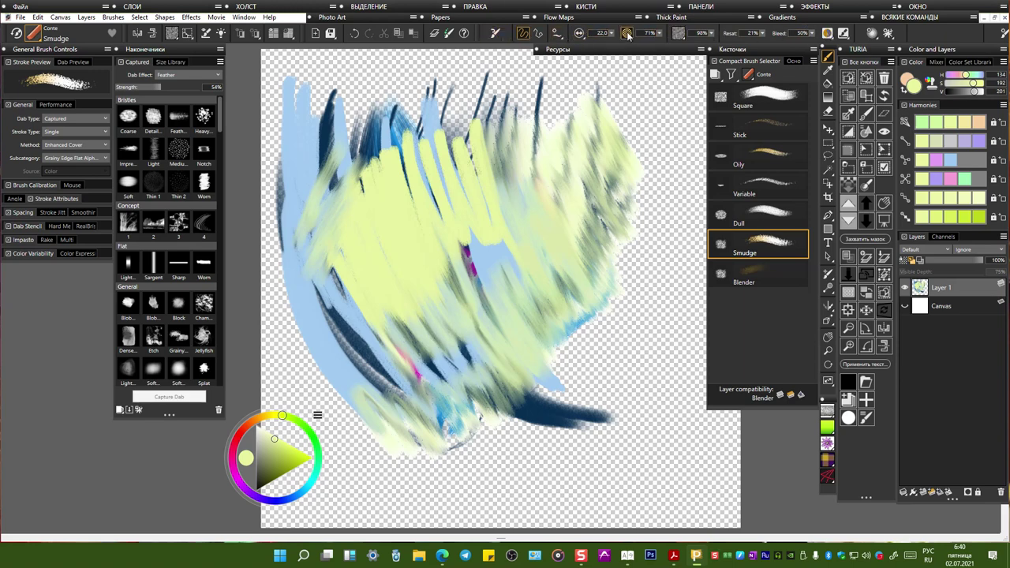
Step: Set the Smudge brush's minimum size to 55% and paint test strokes over the drawing's upper middle and left side
click(580, 35)
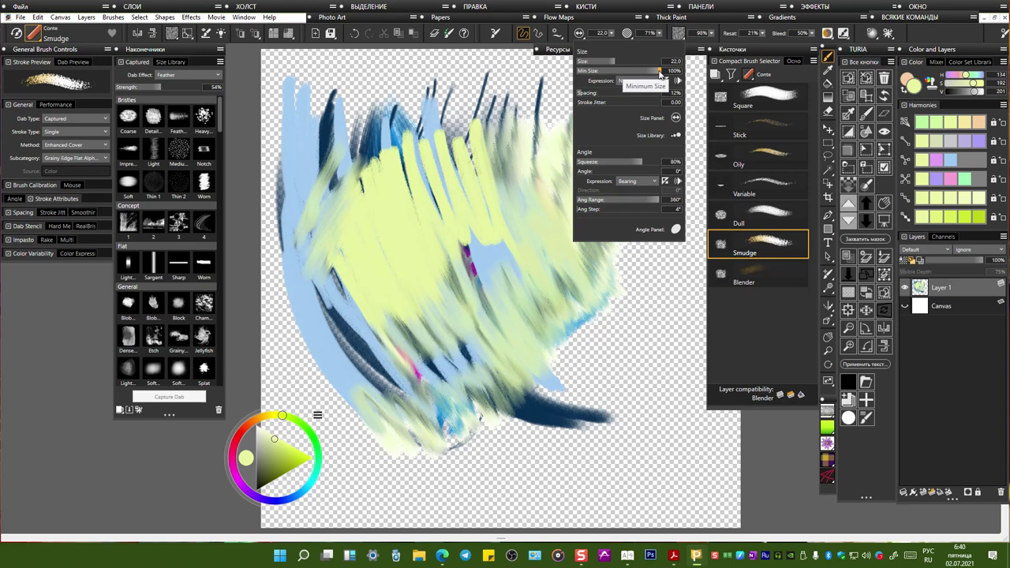
drag(657, 73, 622, 72)
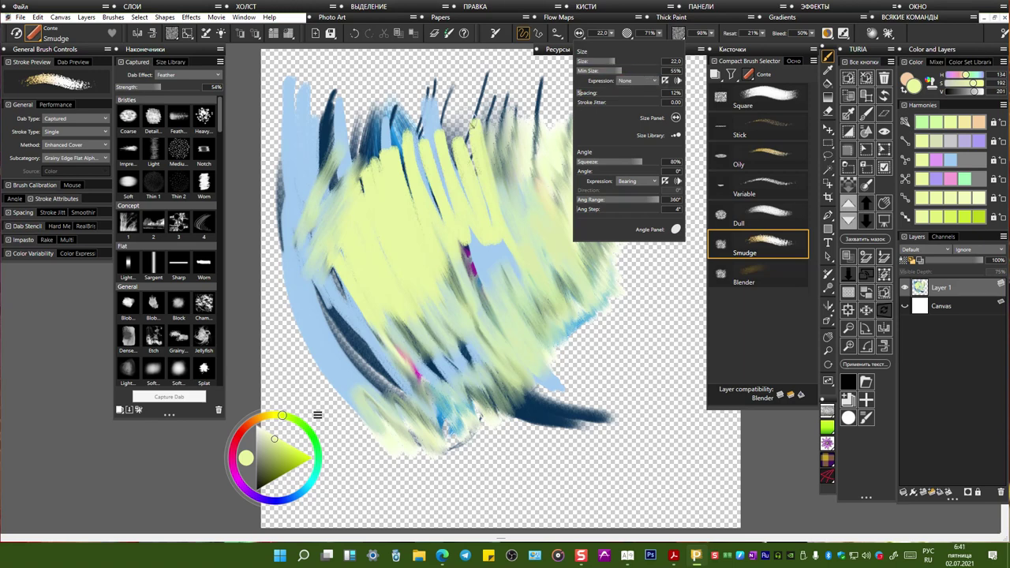
drag(463, 96, 451, 217)
drag(456, 99, 426, 237)
drag(319, 162, 323, 348)
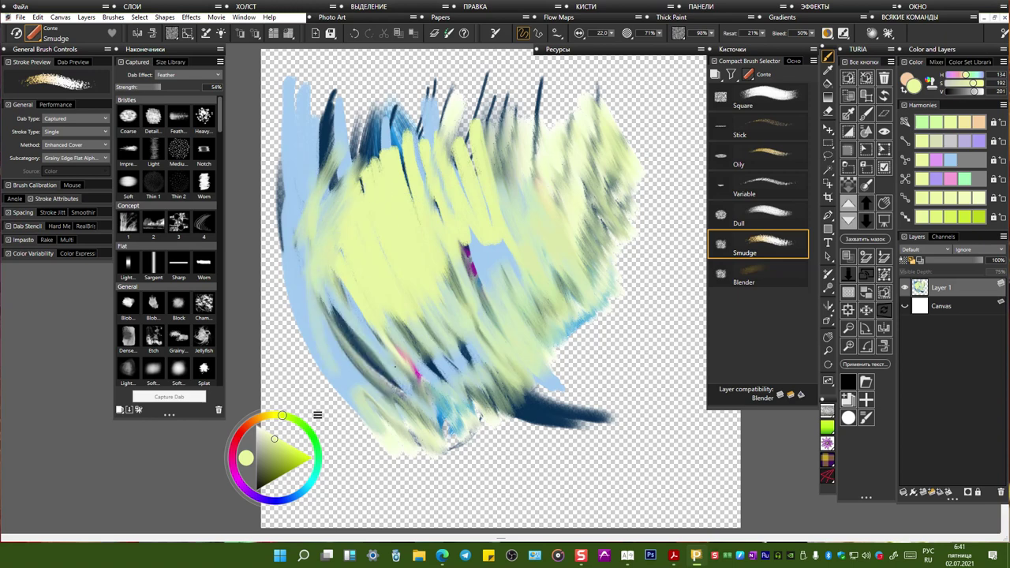
Step: Set the Smudge brush's size expression to Velocity and smudge the dark streaks at the drawing's left and lower right
click(607, 33)
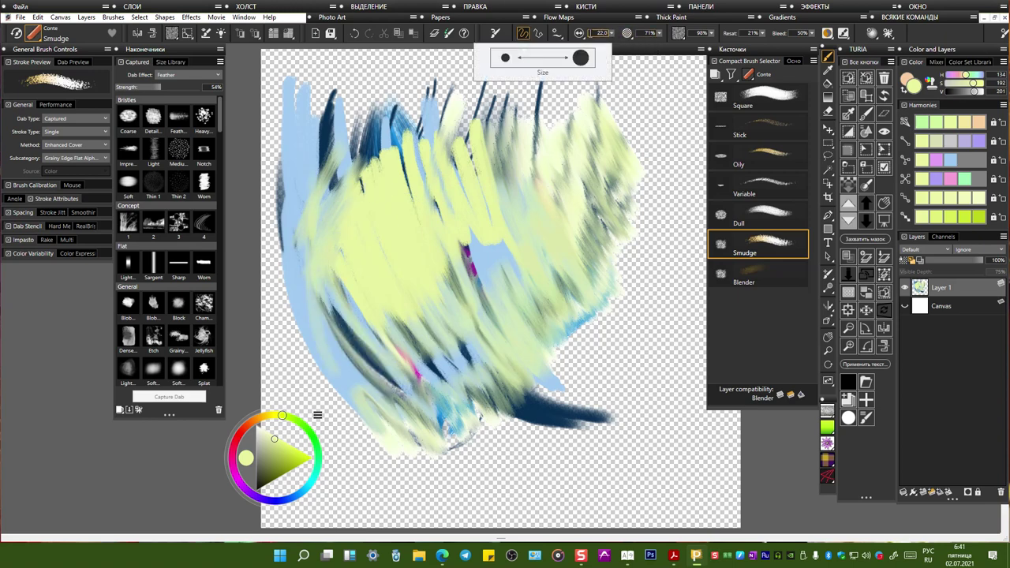
click(580, 33)
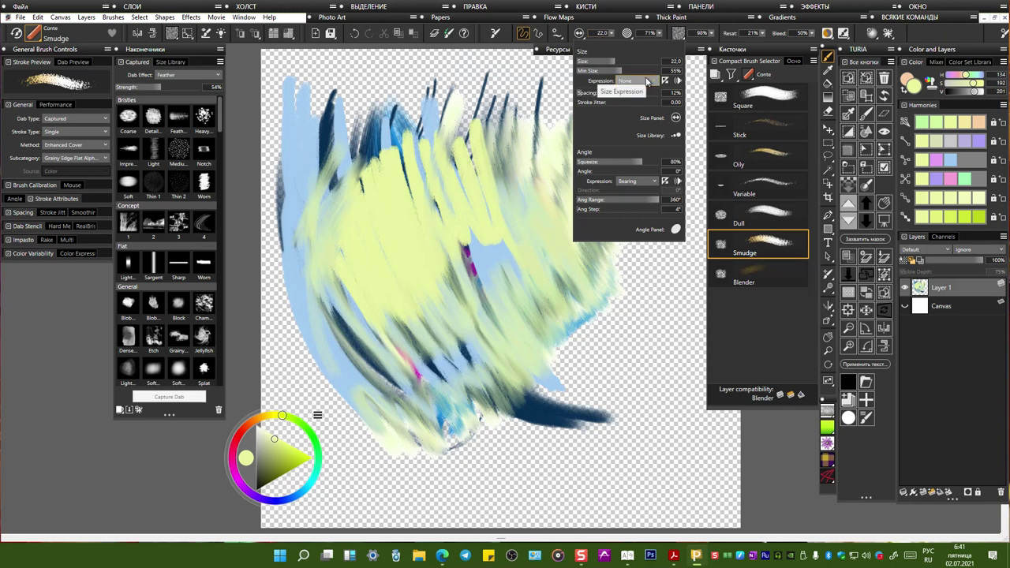
click(644, 83)
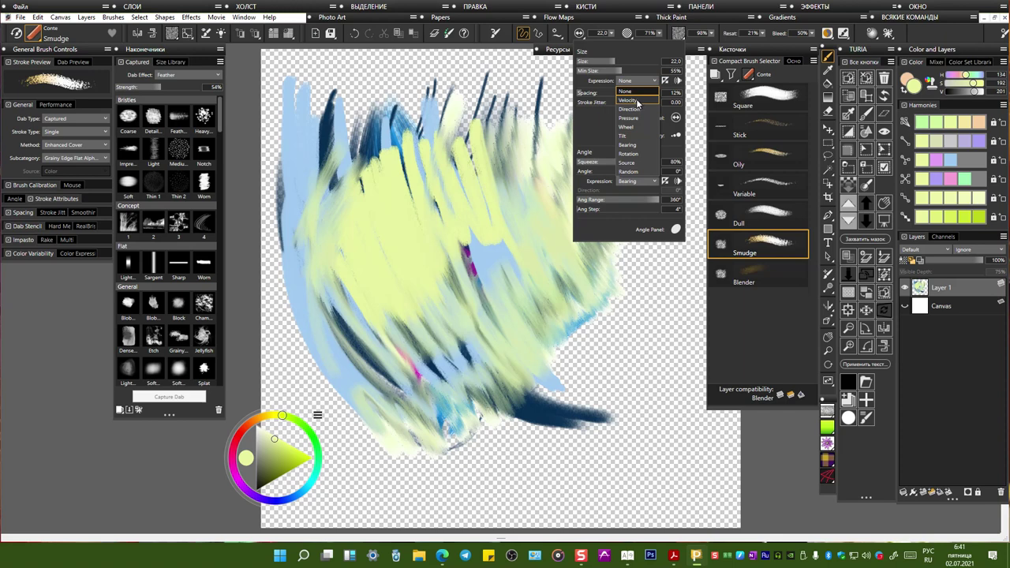
click(641, 102)
mouse_move(324, 109)
mouse_down()
mouse_move(344, 218)
mouse_move(323, 175)
mouse_move(340, 283)
mouse_move(399, 394)
mouse_up()
mouse_move(340, 284)
mouse_down()
mouse_move(402, 393)
mouse_move(378, 363)
mouse_move(401, 355)
mouse_up()
mouse_move(534, 331)
mouse_down()
mouse_move(509, 430)
mouse_move(543, 421)
mouse_up()
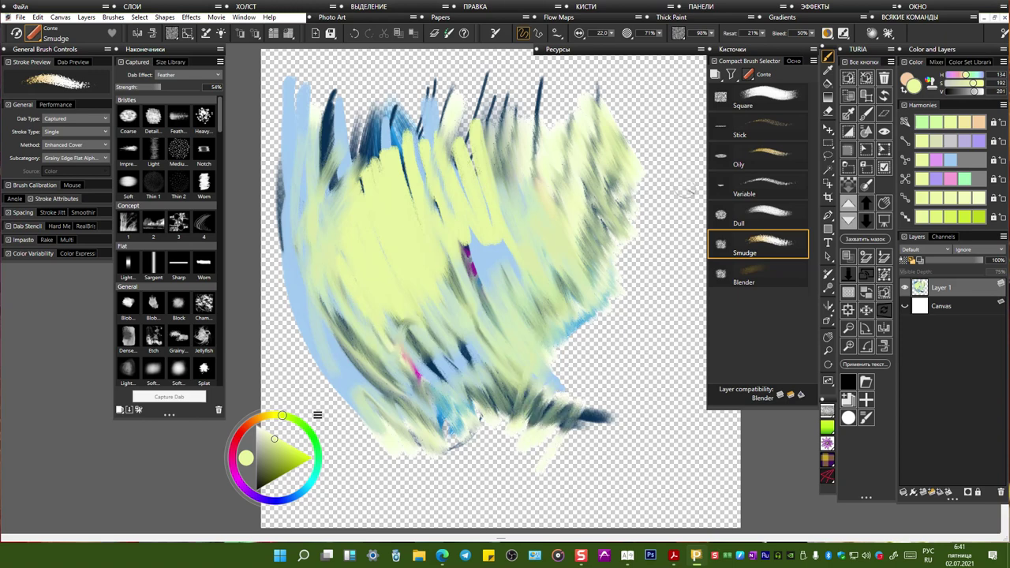
Step: Open the Size Library from the brush size settings, view the preset brush sizes, and return to the captured dabs
click(583, 34)
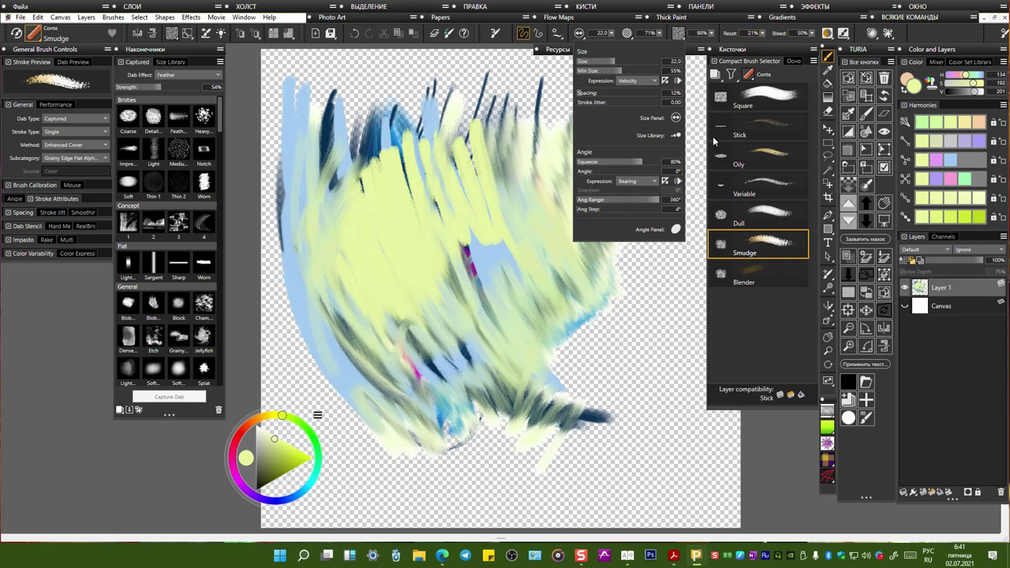
click(677, 137)
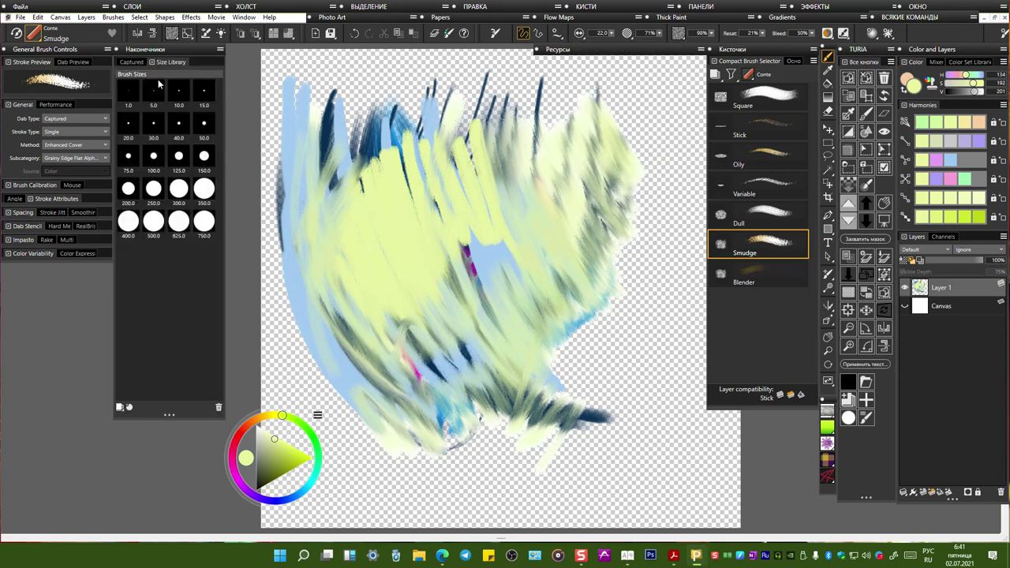
click(177, 47)
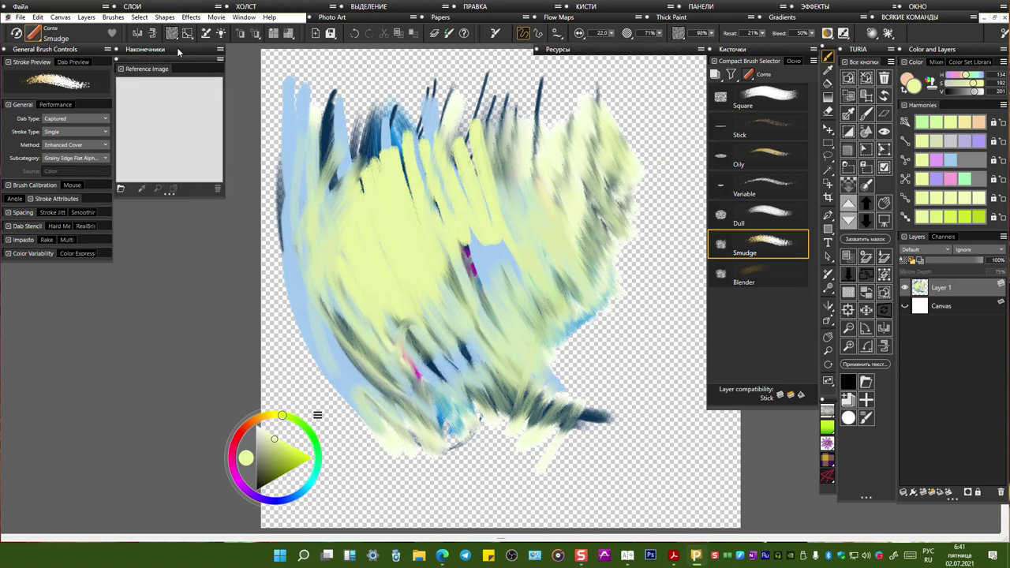
click(177, 48)
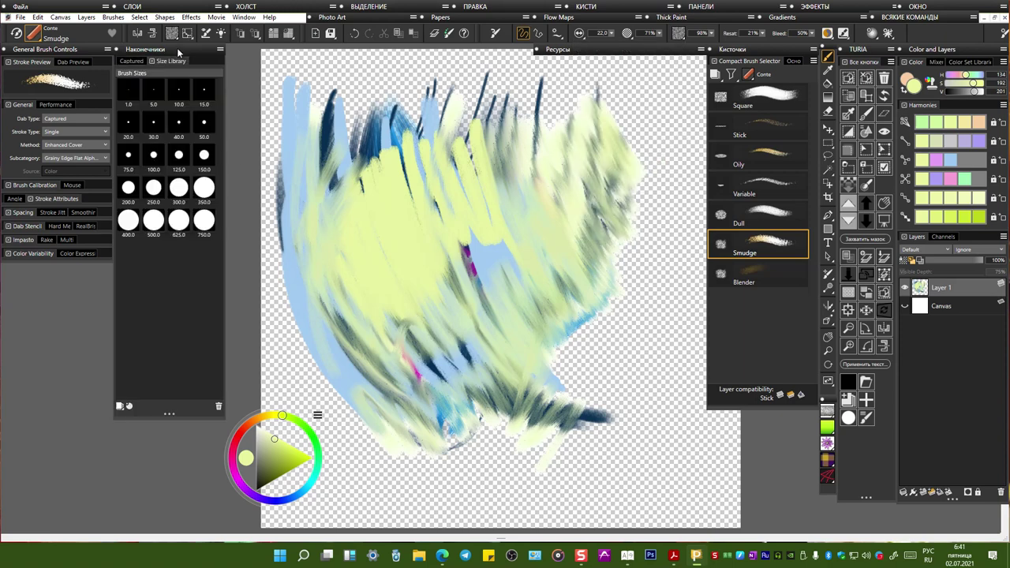
click(133, 62)
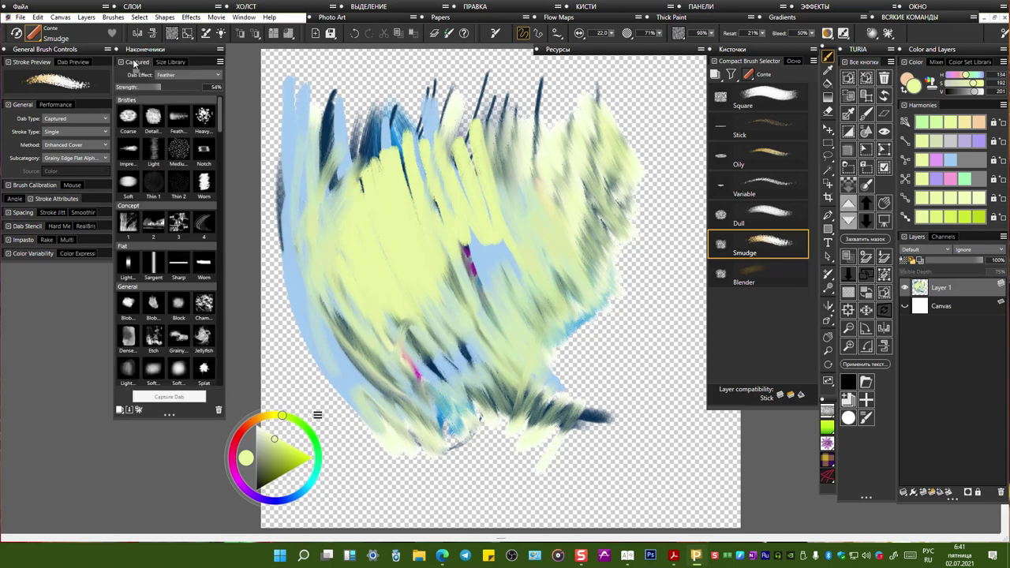
Step: Try the Medium and Worn captured dabs on the Smudge brush with Resat raised to 71%
click(179, 152)
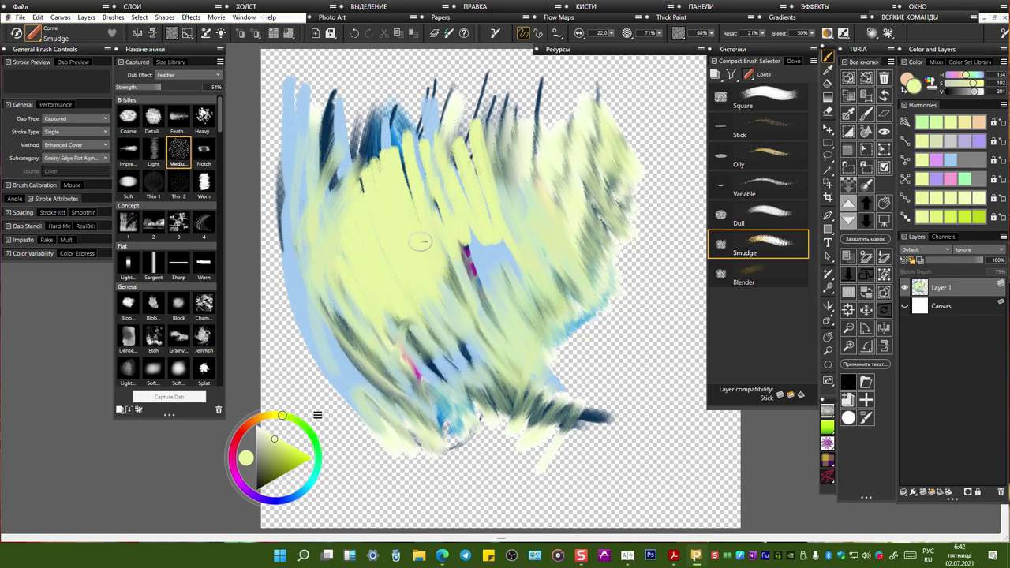
click(204, 186)
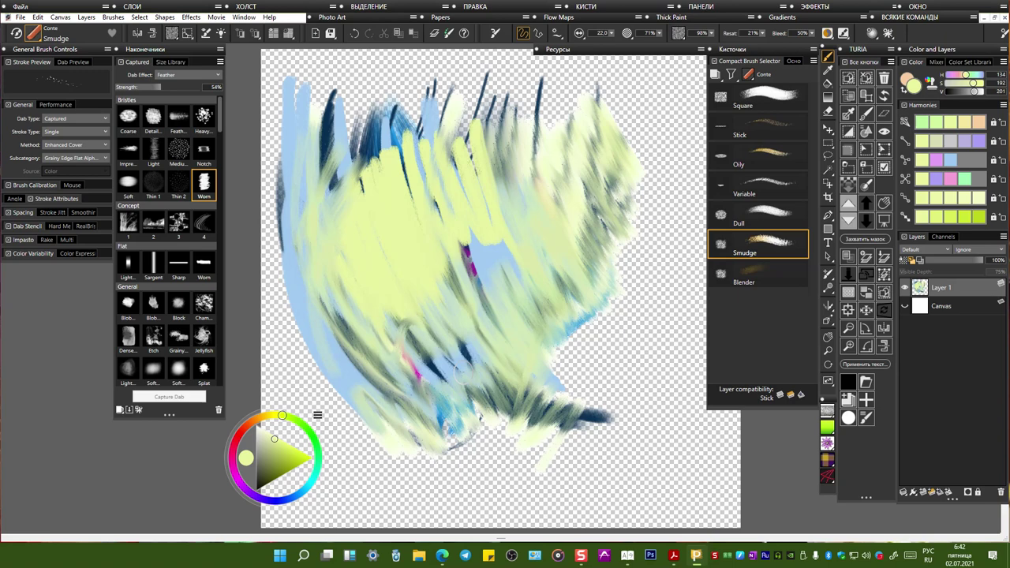
click(762, 34)
drag(752, 44, 786, 44)
drag(424, 126, 364, 179)
Step: Restore the Smudge brush's default variant and raise its Resat to 100%
right_click(747, 247)
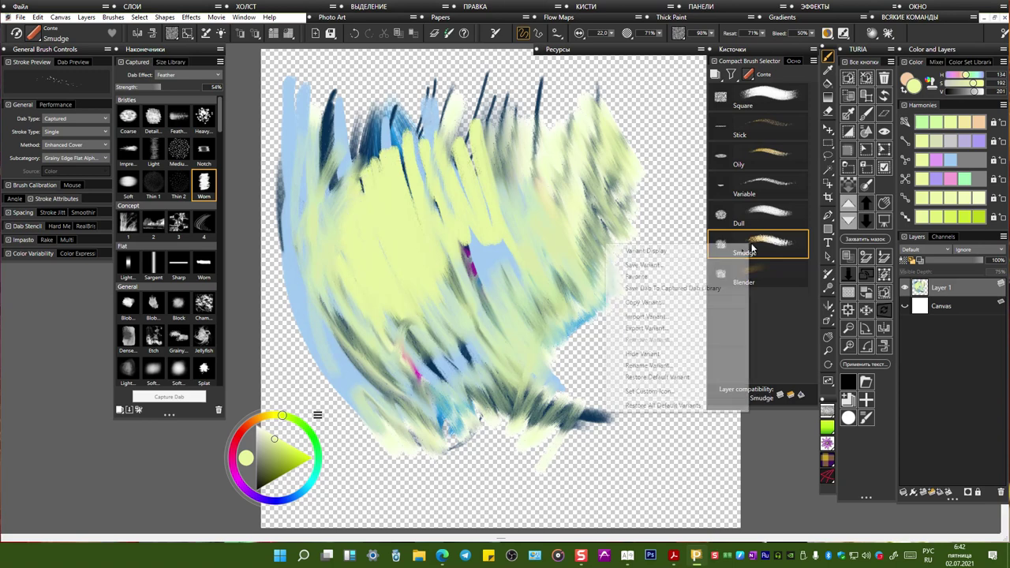
click(660, 377)
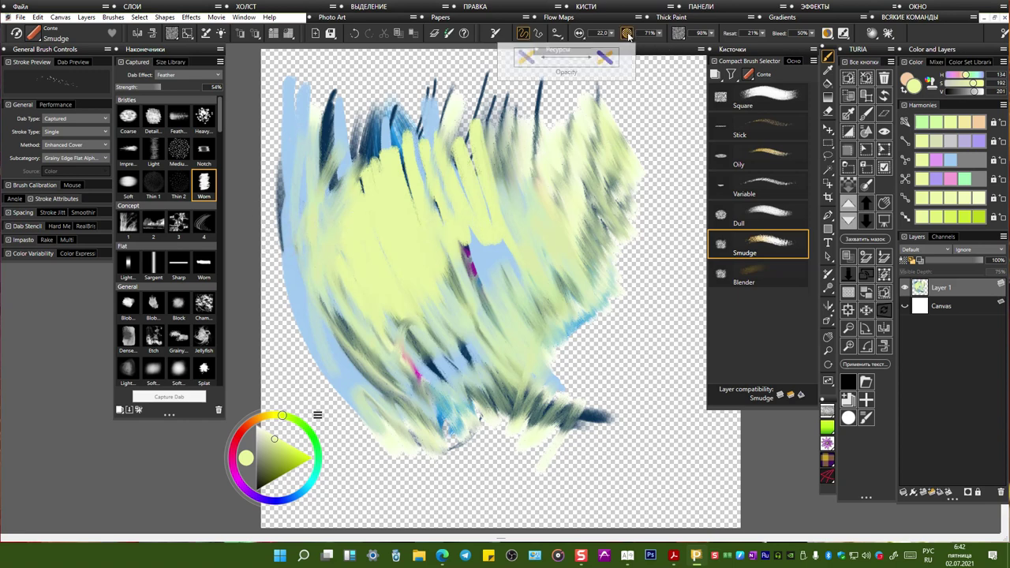
click(579, 35)
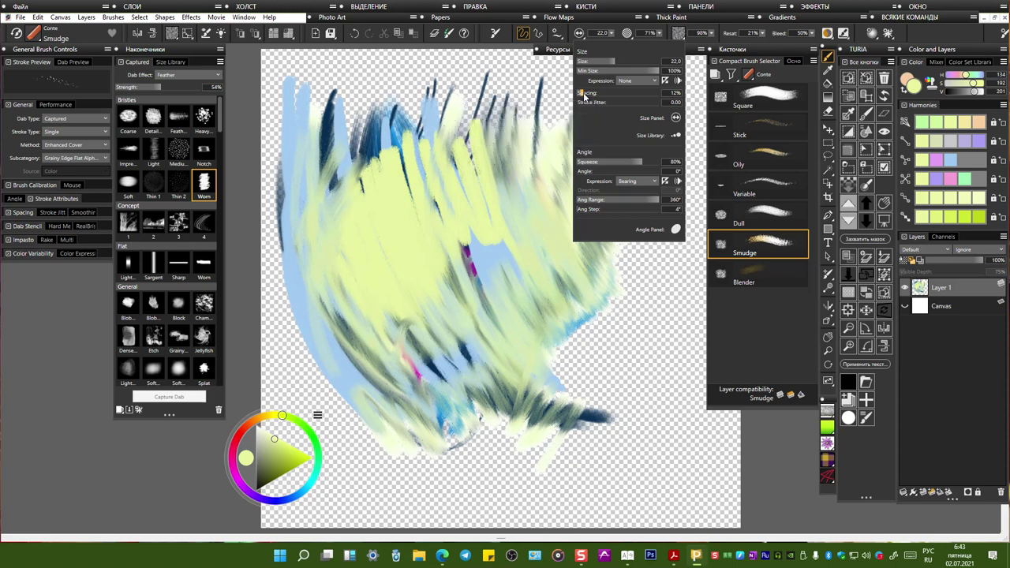
click(504, 160)
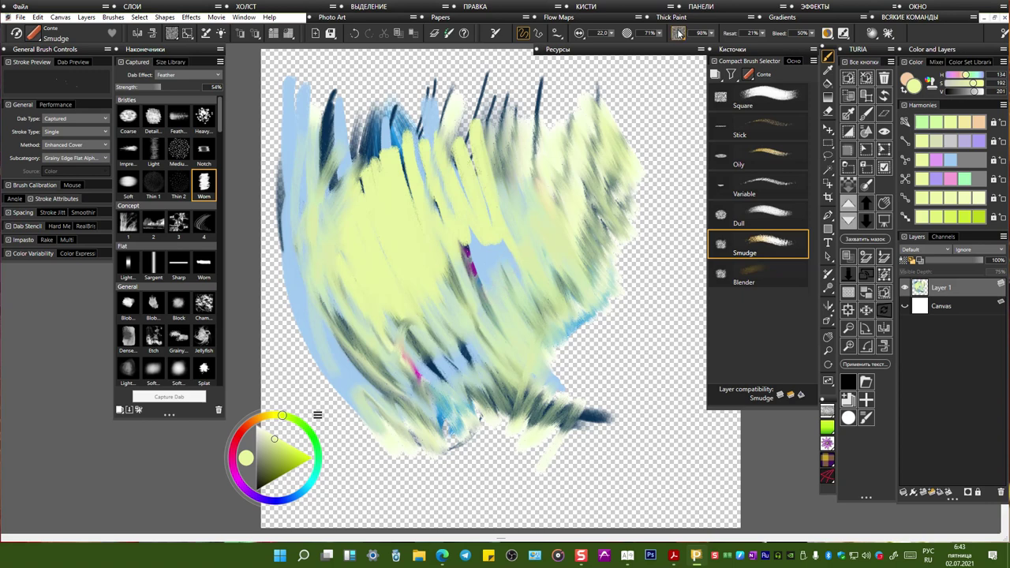
click(764, 33)
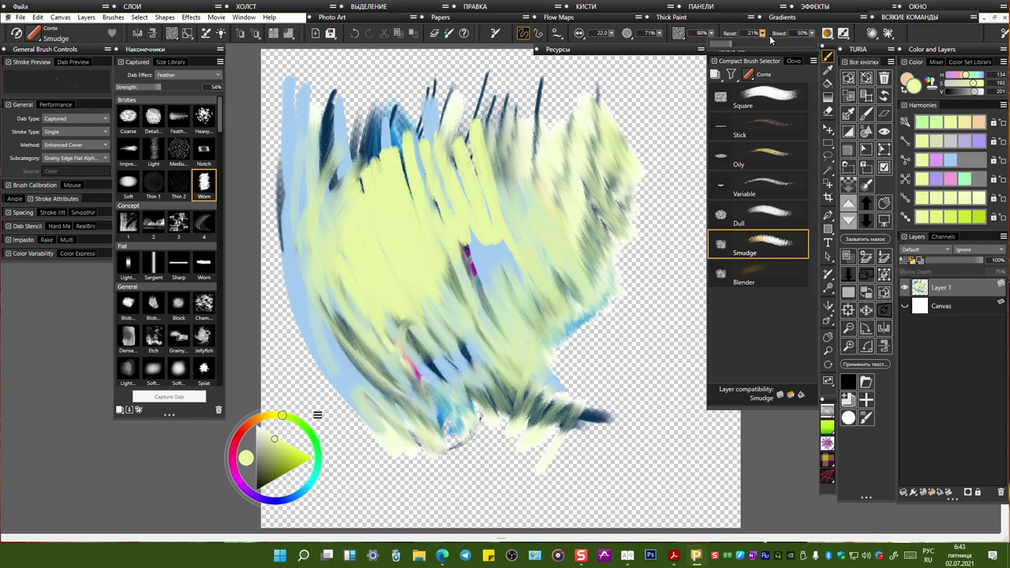
drag(750, 49, 813, 47)
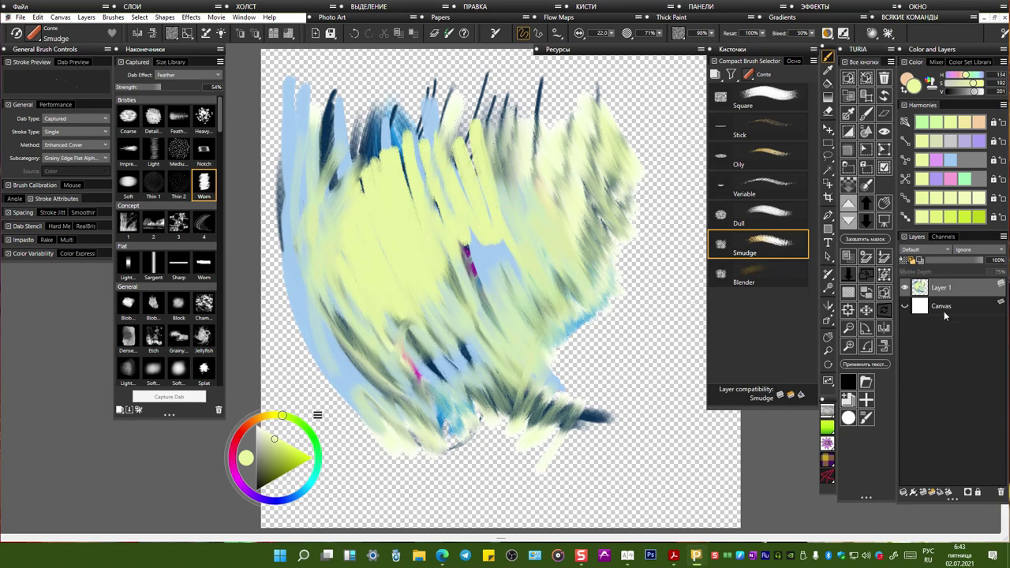
Step: Switch to the Square variant and paint pale yellow-green strokes through the drawing's middle and dark olive strokes over its upper left
click(761, 96)
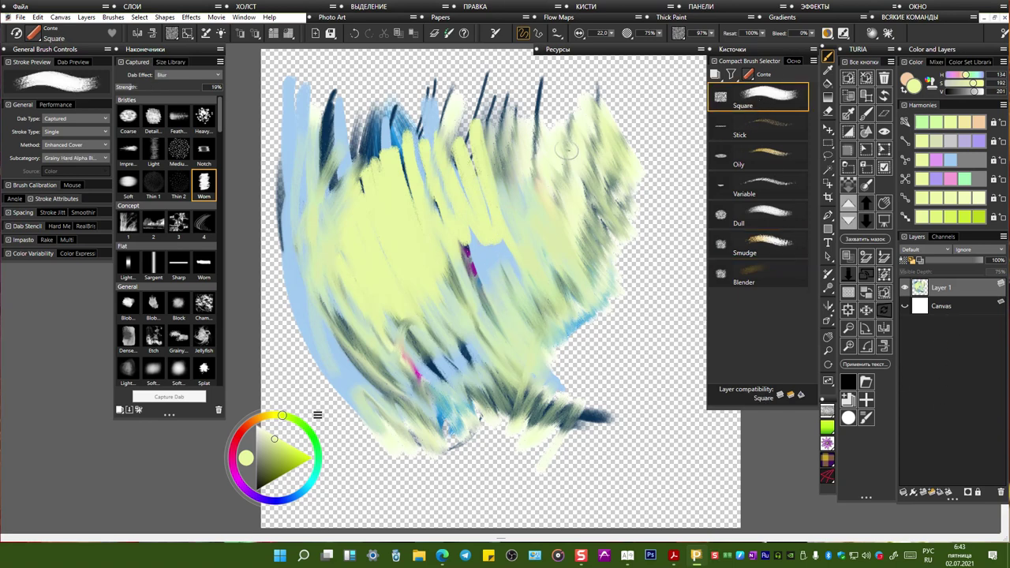
mouse_move(546, 116)
mouse_down()
mouse_move(509, 207)
mouse_move(499, 299)
mouse_up()
mouse_move(443, 247)
mouse_down()
mouse_move(446, 289)
mouse_move(525, 237)
mouse_move(443, 390)
mouse_up()
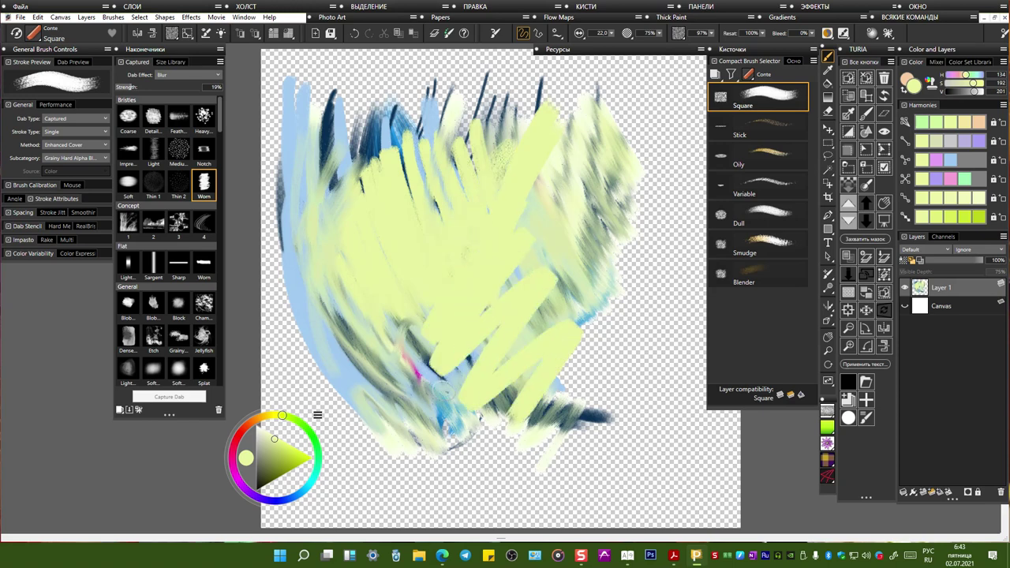
click(276, 472)
mouse_move(355, 237)
mouse_down()
mouse_move(367, 134)
mouse_move(386, 236)
mouse_move(407, 158)
mouse_move(446, 181)
mouse_move(485, 170)
mouse_up()
mouse_move(325, 153)
mouse_down()
mouse_move(371, 268)
mouse_move(426, 158)
mouse_up()
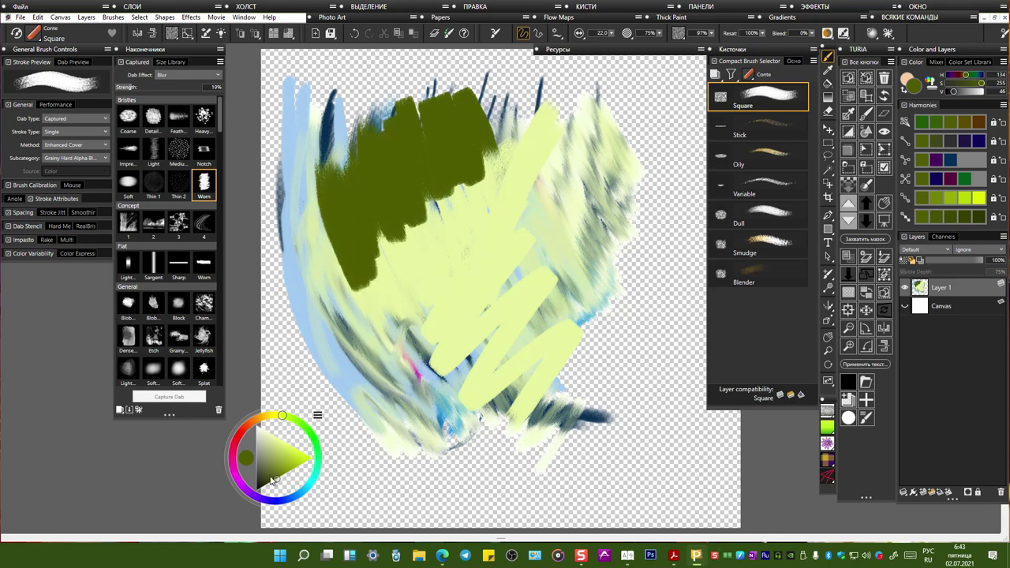
Step: Paint dark brown strokes along the drawing's upper left edge and salmon strokes below and beside them
drag(258, 425, 250, 426)
mouse_move(327, 140)
mouse_down()
mouse_move(332, 181)
mouse_move(360, 87)
mouse_move(395, 127)
mouse_move(431, 75)
mouse_move(478, 130)
mouse_up()
mouse_move(332, 114)
mouse_down()
mouse_move(339, 225)
mouse_move(371, 143)
mouse_move(389, 222)
mouse_up()
click(285, 445)
mouse_move(401, 280)
mouse_down()
mouse_move(345, 176)
mouse_move(354, 145)
mouse_move(418, 279)
mouse_move(408, 180)
mouse_up()
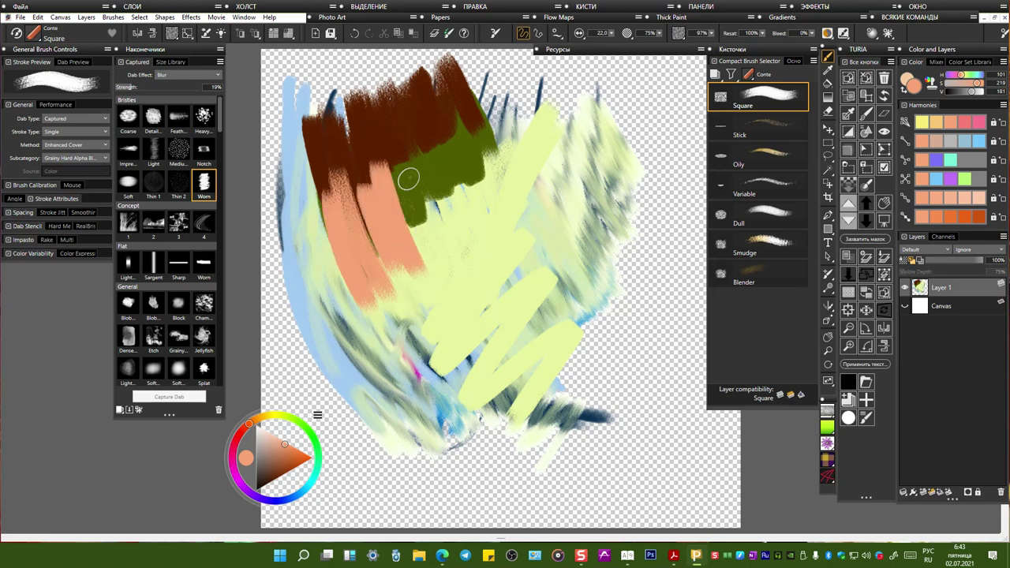
mouse_move(419, 127)
mouse_down()
mouse_move(462, 193)
mouse_move(490, 106)
mouse_move(533, 189)
mouse_move(549, 119)
mouse_up()
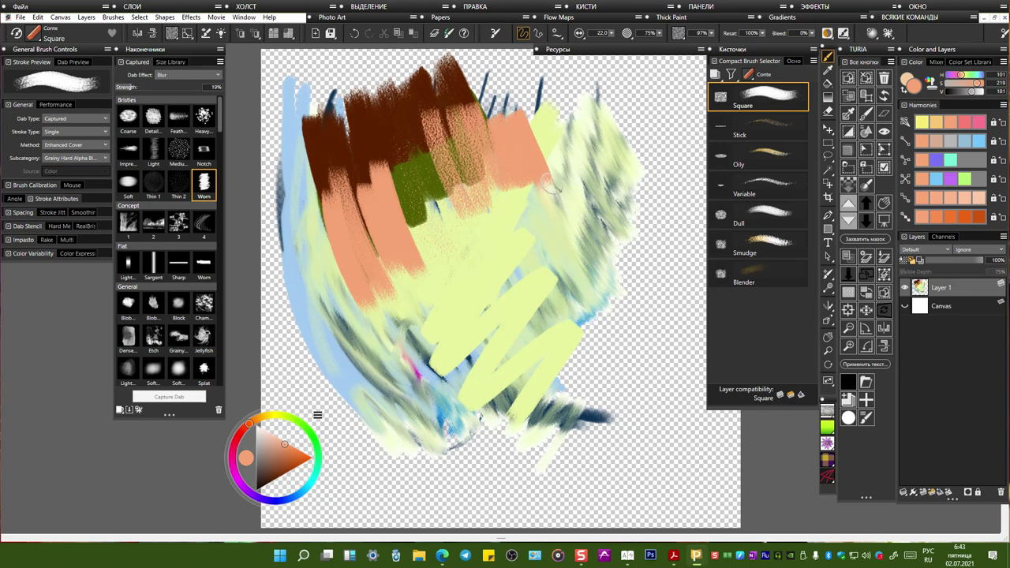
Step: Set the Square brush's minimum size to 48% and paint salmon strokes down the middle of the drawing
click(580, 34)
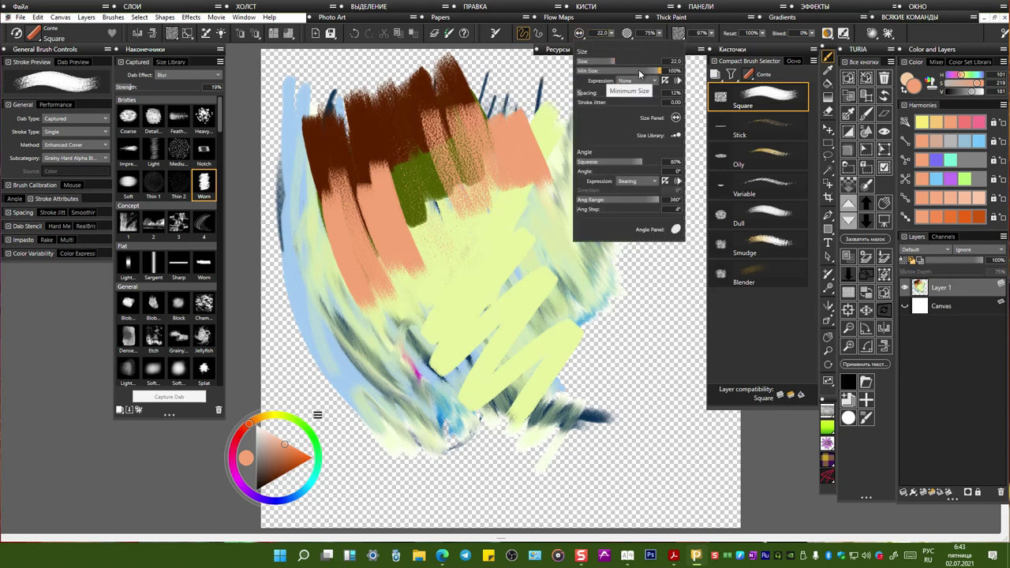
drag(627, 72, 618, 72)
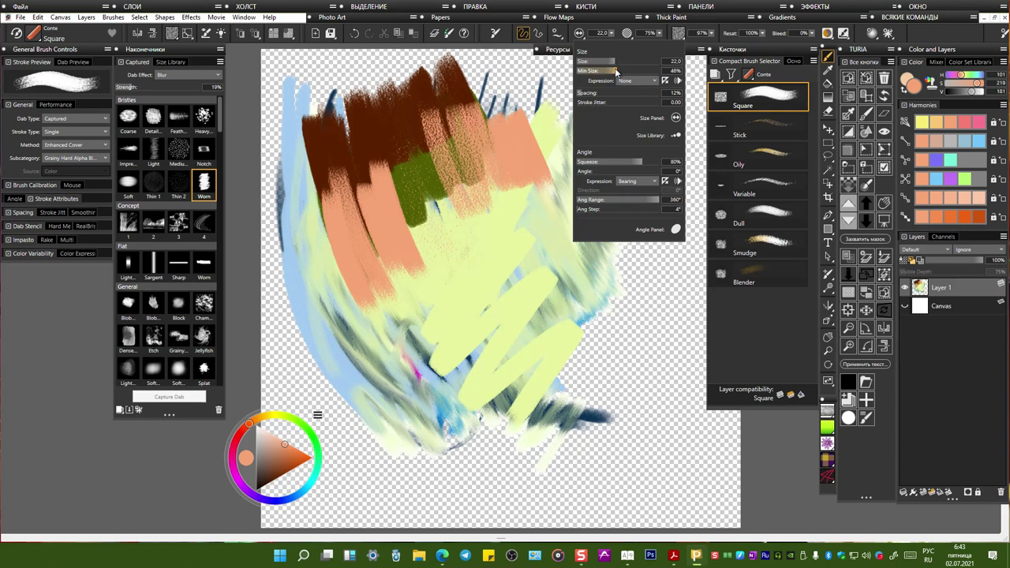
click(474, 131)
mouse_move(448, 169)
mouse_down()
mouse_move(422, 266)
mouse_move(431, 330)
mouse_move(454, 337)
mouse_up()
mouse_move(479, 183)
mouse_down()
mouse_move(500, 368)
mouse_move(497, 325)
mouse_up()
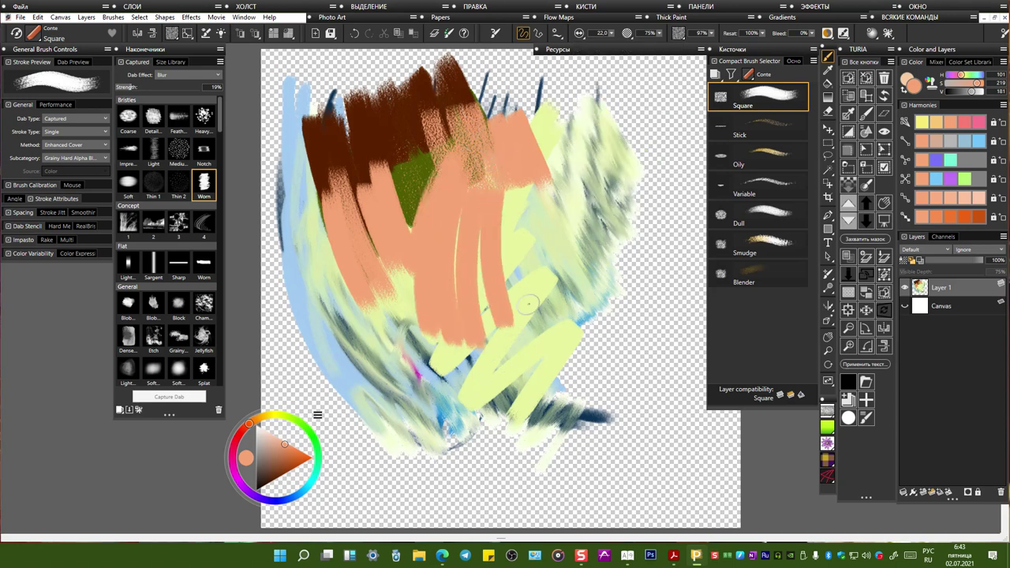
drag(529, 184, 525, 308)
drag(537, 188, 572, 331)
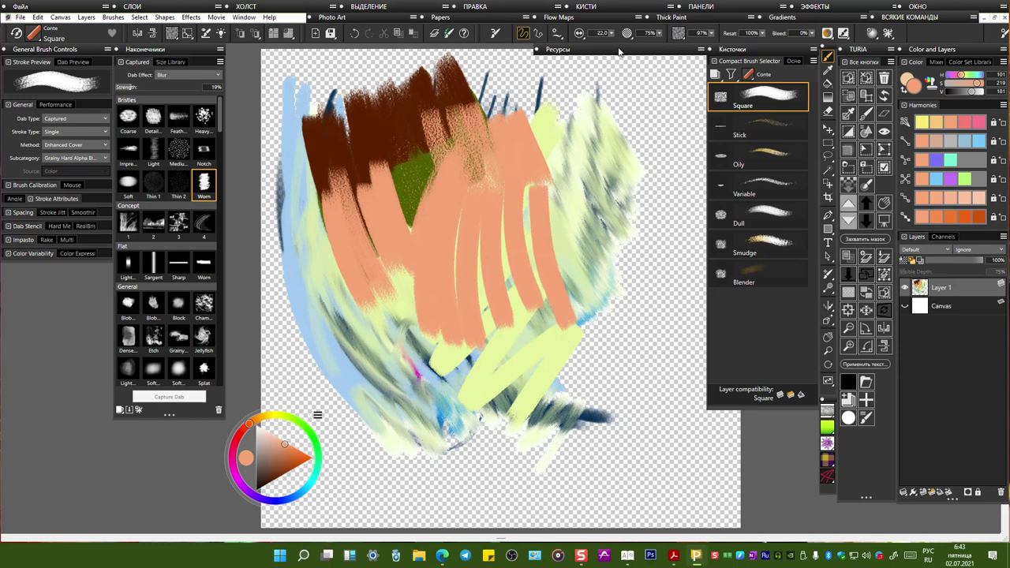
Step: Lower the Square brush's minimum size to 19% and paint salmon strokes over the drawing's upper right
click(583, 35)
drag(613, 71, 596, 71)
drag(509, 133, 491, 186)
mouse_move(542, 125)
mouse_down()
mouse_move(549, 254)
mouse_move(558, 251)
mouse_up()
drag(584, 127, 570, 273)
drag(596, 108, 614, 112)
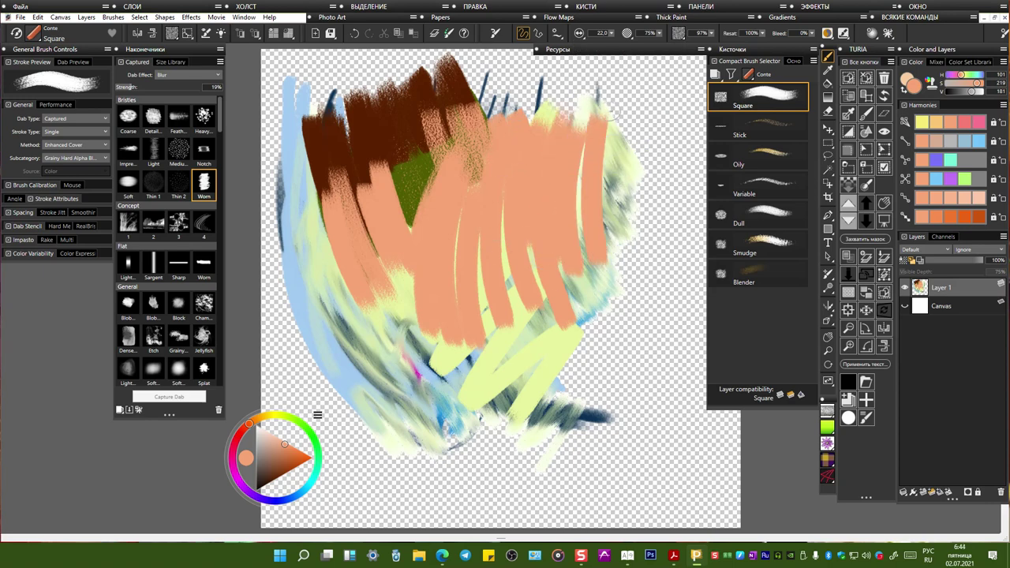
Step: Set the Square brush's size expression to Velocity and paint salmon strokes over the olive patch and down the left edge
click(595, 32)
click(640, 81)
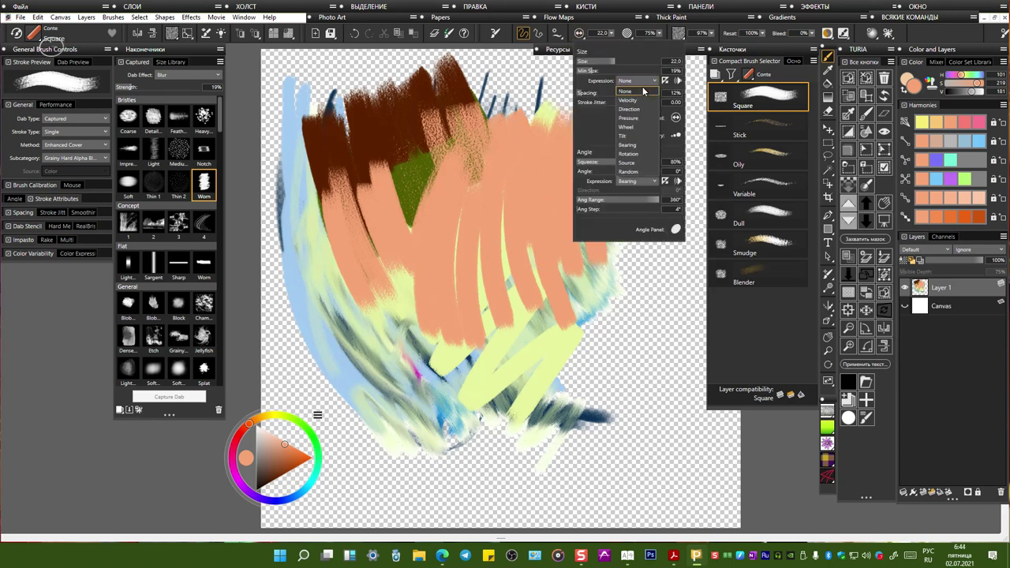
click(641, 101)
drag(434, 118, 421, 203)
drag(428, 114, 414, 216)
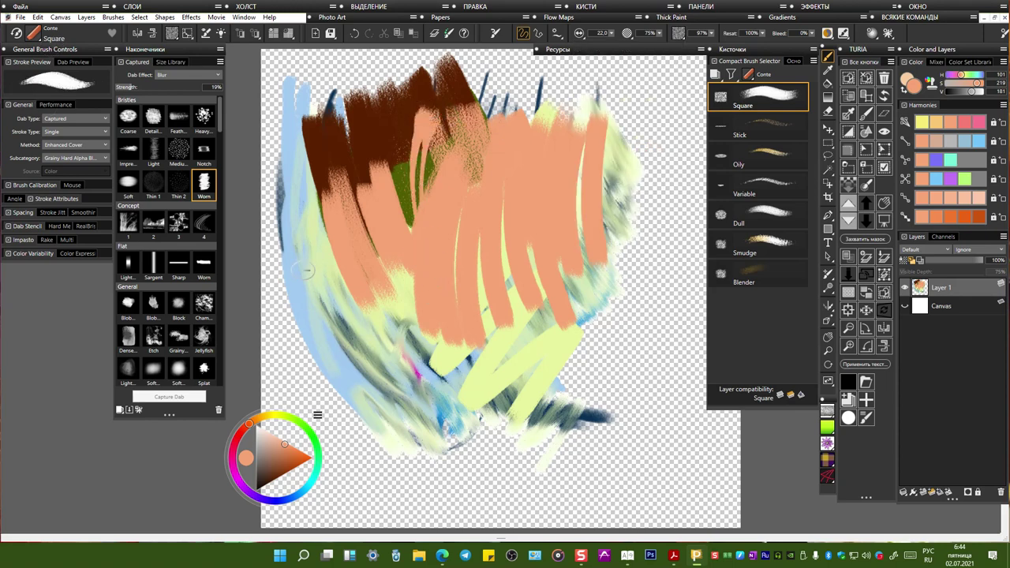
mouse_move(307, 271)
mouse_down()
mouse_move(326, 359)
mouse_move(371, 404)
mouse_up()
drag(313, 246, 382, 406)
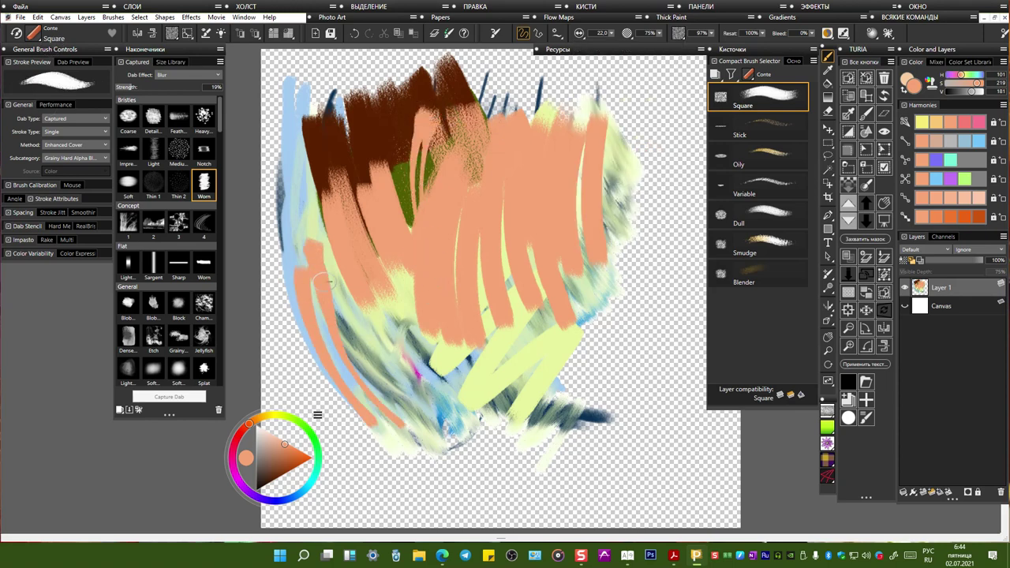
drag(308, 228, 386, 422)
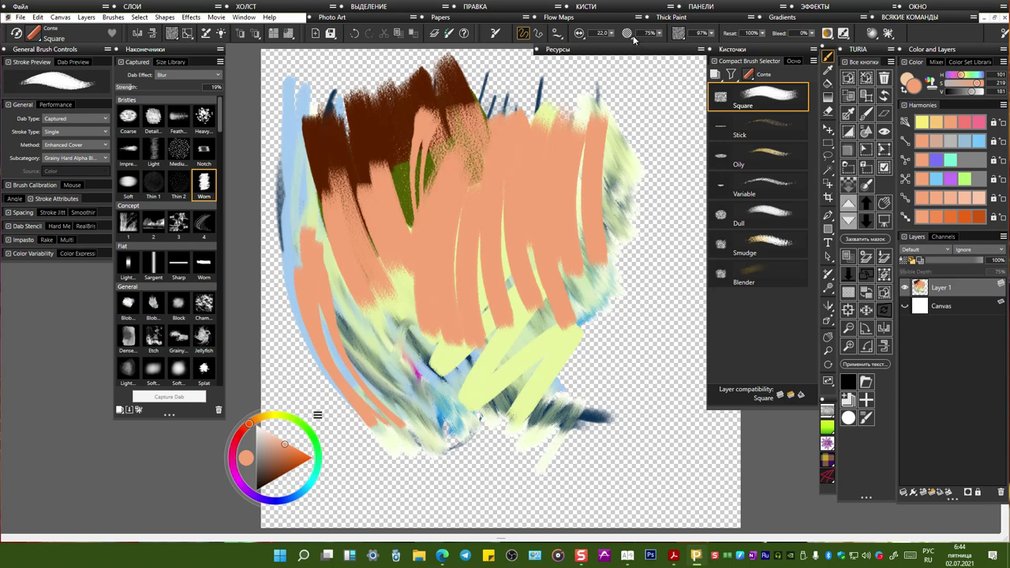
Step: Set the Square brush's size expression to Direction and paint thin salmon test strokes along the drawing's upper edge
click(581, 35)
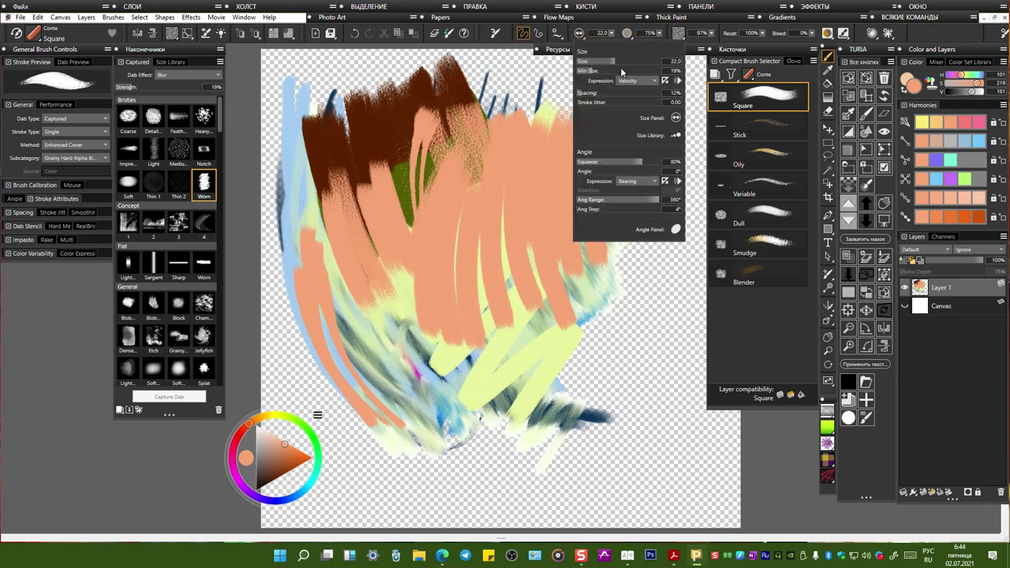
click(640, 81)
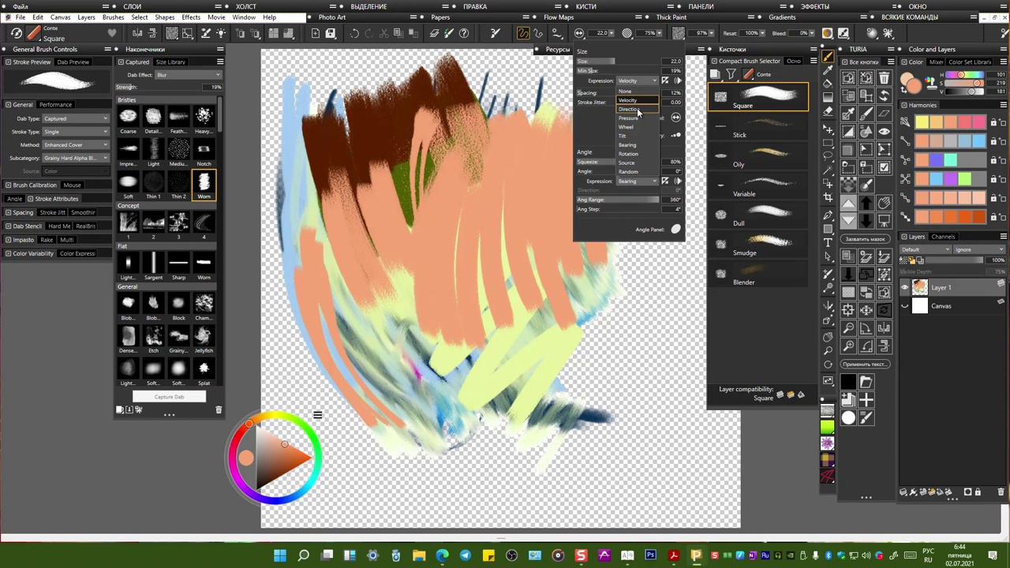
click(639, 110)
mouse_move(505, 85)
mouse_down()
mouse_move(424, 259)
mouse_move(466, 73)
mouse_up()
drag(407, 180, 446, 69)
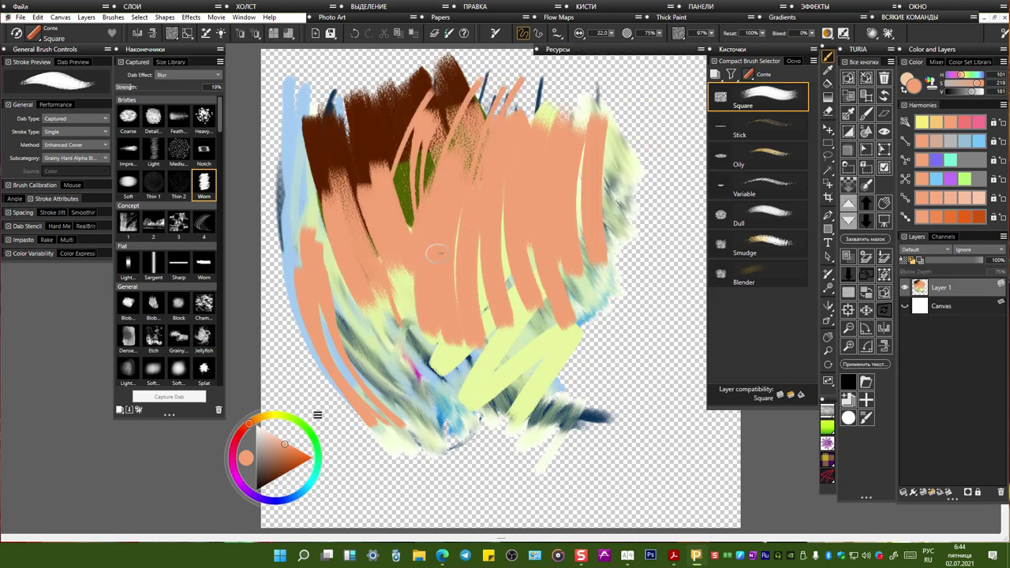
Step: Raise the brush size to 50.3 and paint salmon strokes at the upper right and purple diagonal strokes across the middle and bottom
drag(612, 36, 614, 38)
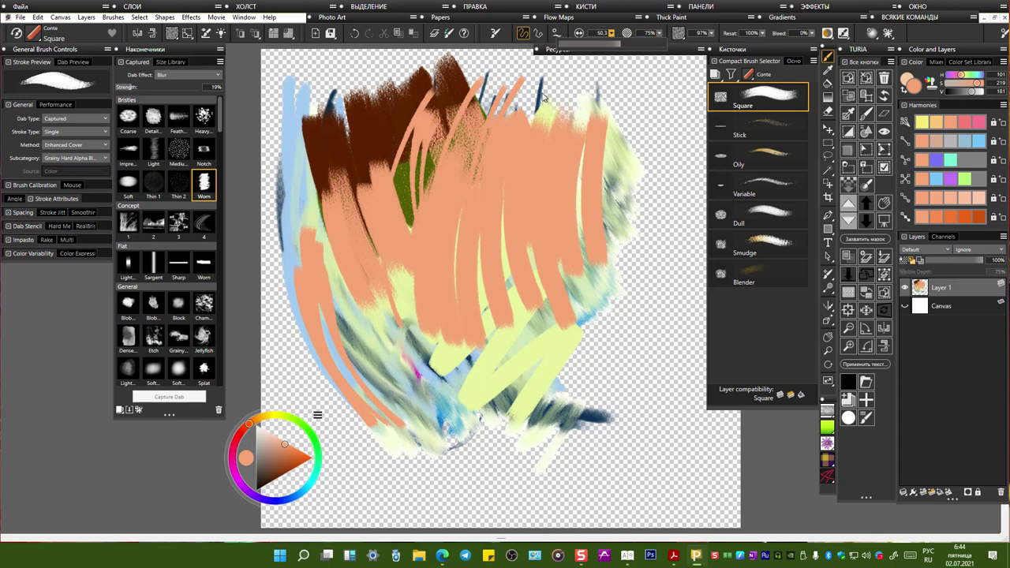
mouse_move(556, 81)
mouse_down()
mouse_move(519, 183)
mouse_move(519, 254)
mouse_up()
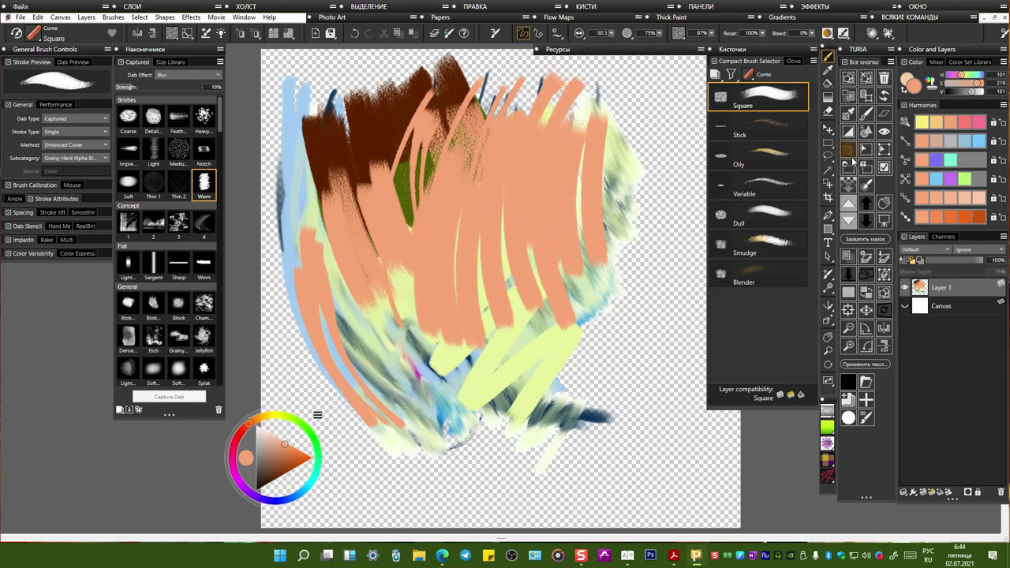
click(953, 181)
drag(485, 84, 409, 308)
drag(464, 111, 403, 297)
drag(499, 147, 389, 341)
drag(553, 227, 435, 367)
drag(562, 281, 466, 381)
drag(588, 309, 491, 409)
drag(430, 278, 354, 357)
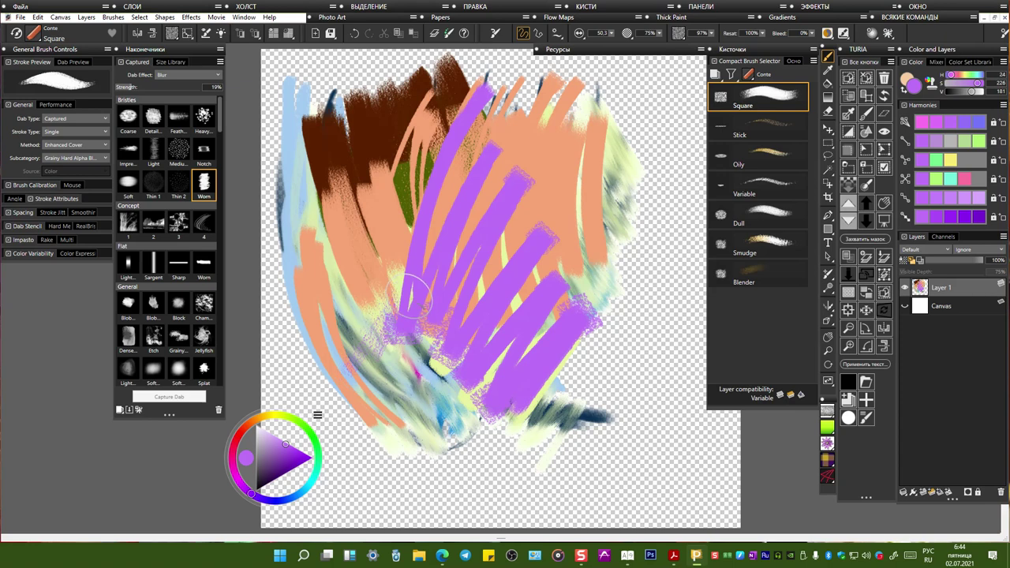
drag(426, 304, 341, 420)
drag(469, 339, 347, 432)
drag(525, 401, 462, 475)
drag(581, 392, 496, 473)
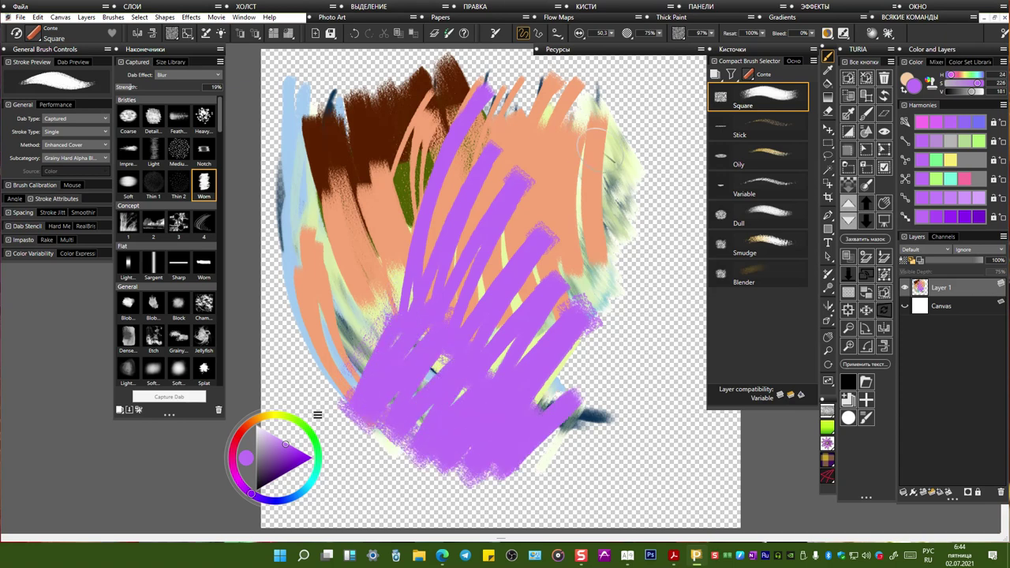
Step: Set the Square brush's size expression to Pressure and paint broad strokes in several purple shades over the drawing
click(580, 34)
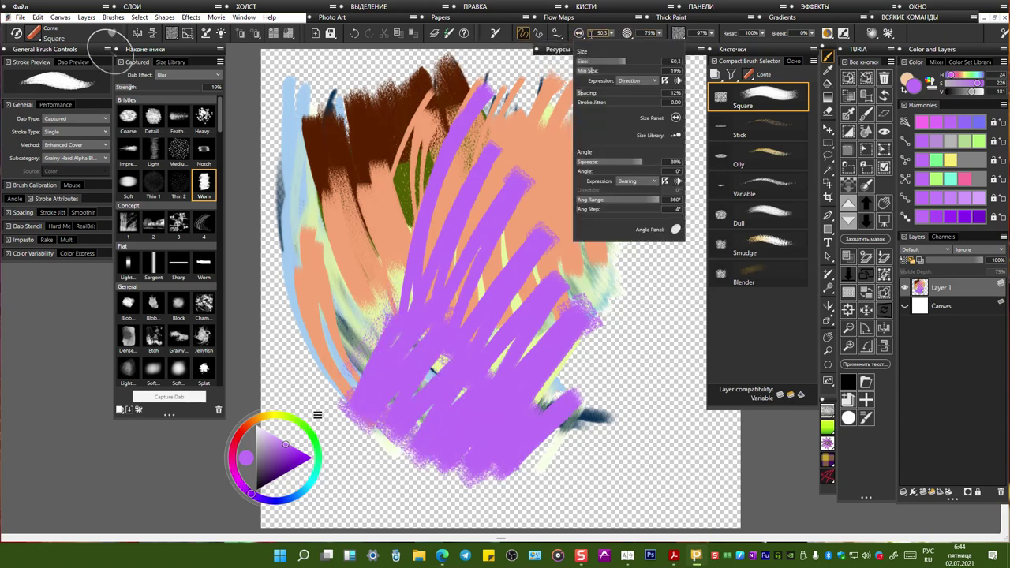
click(641, 81)
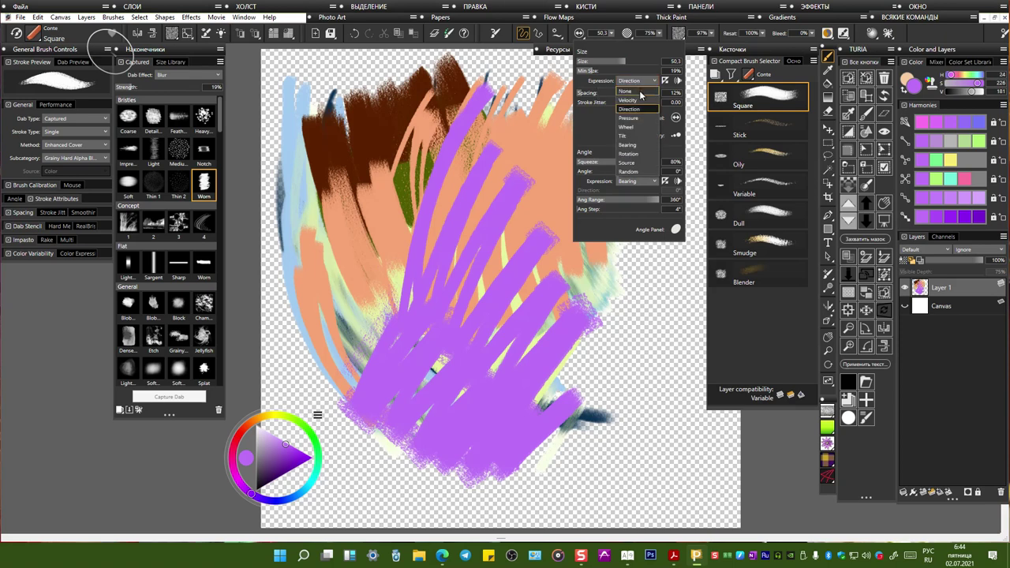
click(638, 118)
mouse_move(391, 189)
mouse_down()
mouse_move(377, 237)
mouse_move(350, 147)
mouse_move(337, 171)
mouse_move(385, 354)
mouse_move(371, 146)
mouse_move(397, 105)
mouse_move(428, 339)
mouse_move(446, 126)
mouse_move(500, 184)
mouse_move(631, 276)
mouse_move(553, 355)
mouse_move(579, 362)
mouse_up()
click(977, 219)
mouse_move(576, 225)
mouse_down()
mouse_move(474, 304)
mouse_move(553, 355)
mouse_move(600, 450)
mouse_move(474, 485)
mouse_up()
click(979, 199)
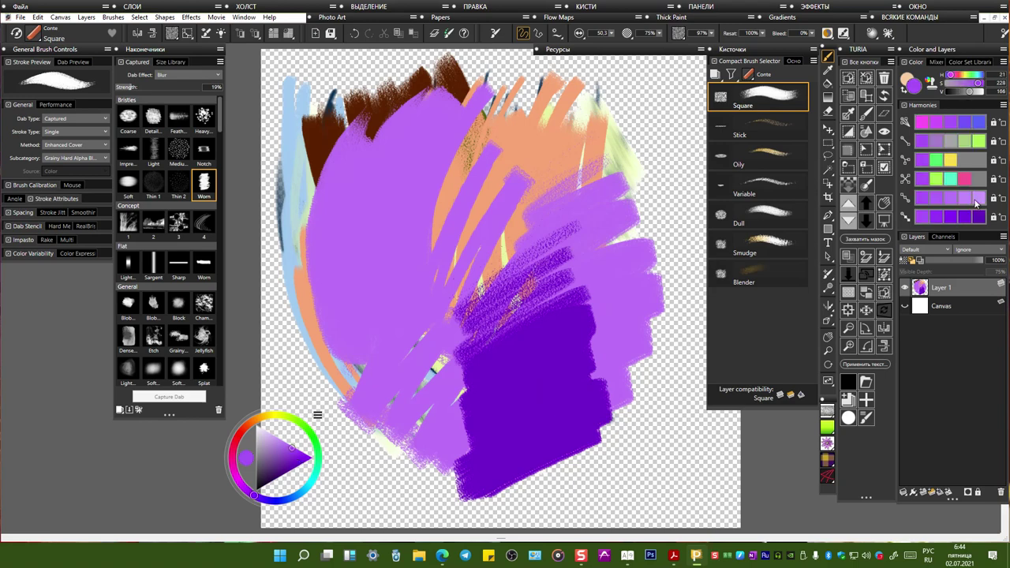
mouse_move(525, 196)
mouse_down()
mouse_move(414, 264)
mouse_move(404, 336)
mouse_move(431, 348)
mouse_move(466, 331)
mouse_move(492, 395)
mouse_up()
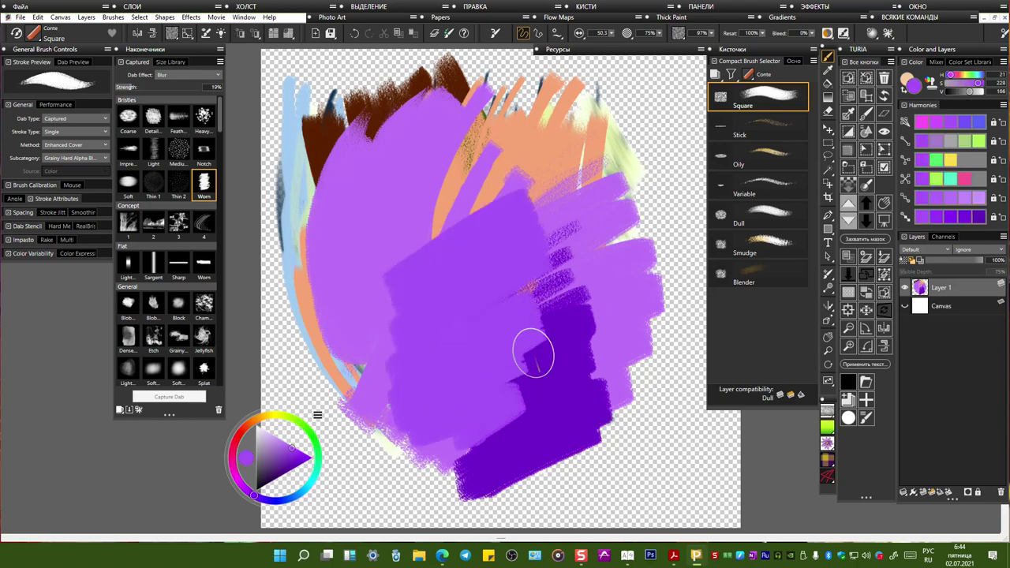
Step: Check the Square brush's size expression and paint another purple stroke over the drawing's upper middle
click(581, 34)
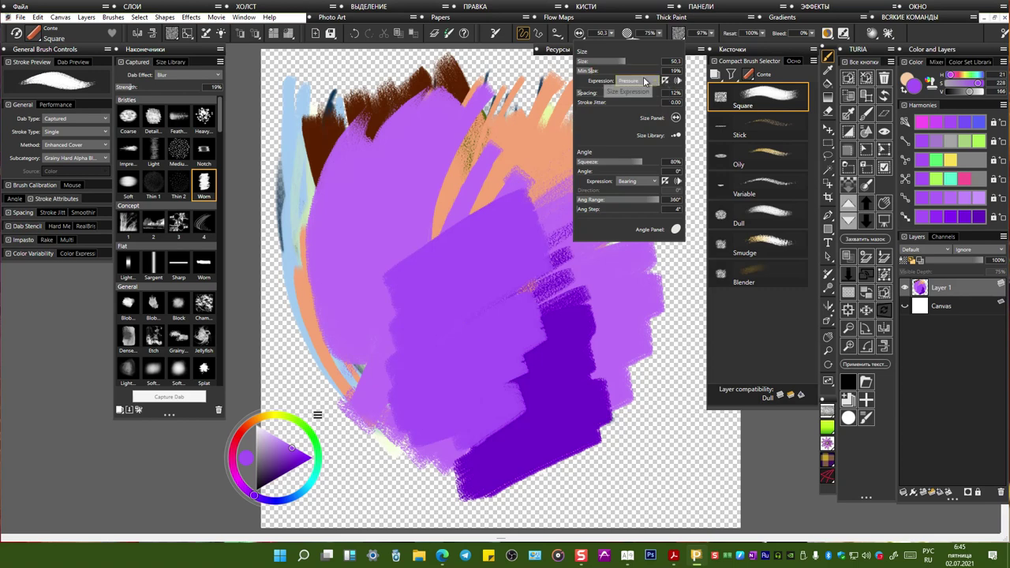
drag(411, 210, 461, 311)
click(415, 204)
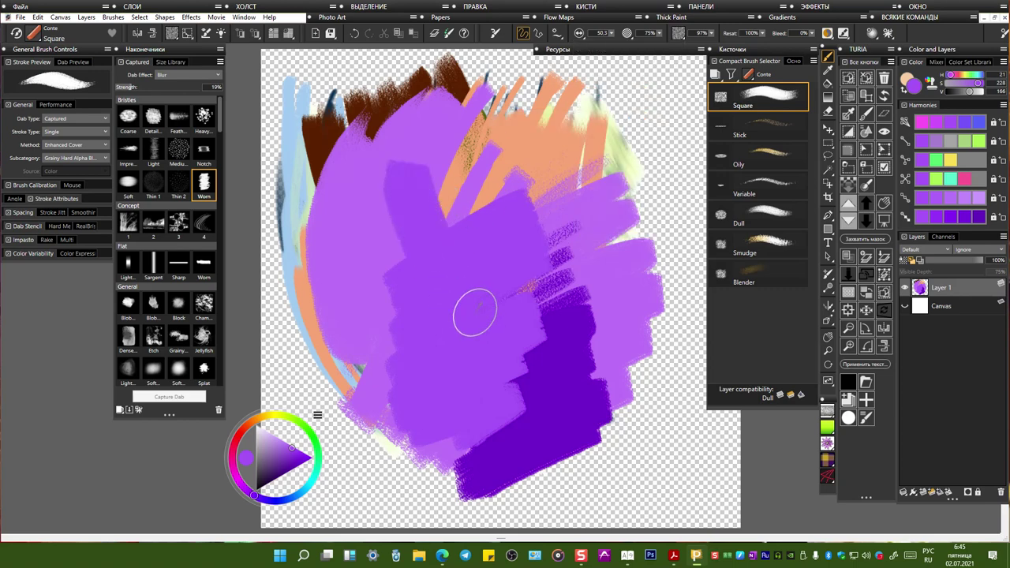
Step: Pick a very dark purple from the color harmonies and paint a patch of strokes over the drawing's upper left
click(983, 217)
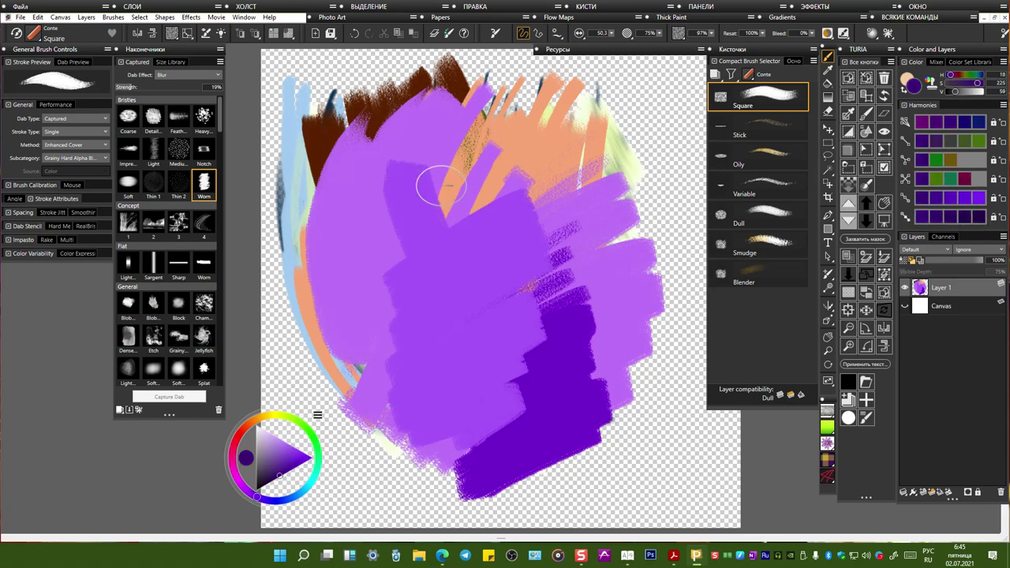
mouse_move(377, 150)
mouse_down()
mouse_move(375, 194)
mouse_move(417, 263)
mouse_up()
drag(379, 158, 422, 280)
drag(409, 162, 438, 269)
drag(386, 153, 427, 302)
mouse_move(400, 132)
mouse_down()
mouse_move(454, 292)
mouse_move(483, 289)
mouse_up()
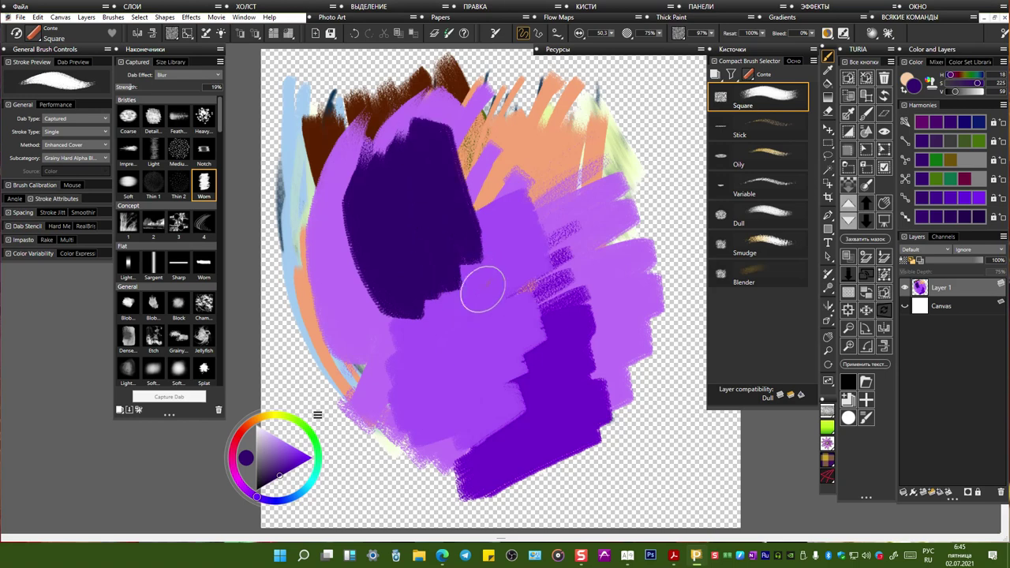
Step: Check the Square brush's size settings and paint thin, very dark purple diagonal strokes over the drawing's middle and upper right
click(580, 35)
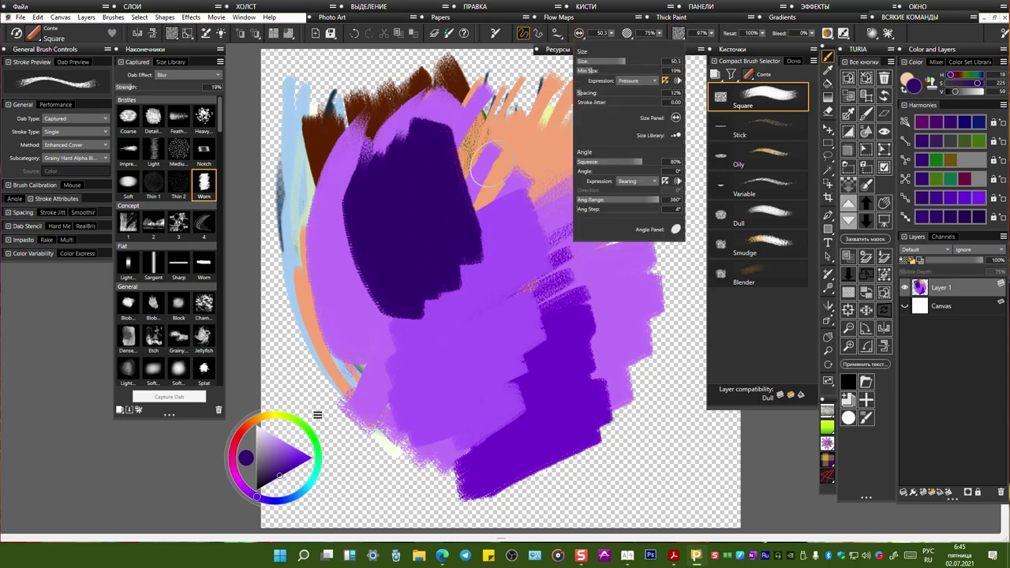
drag(485, 114, 462, 181)
mouse_move(521, 112)
mouse_down()
mouse_move(479, 298)
mouse_move(550, 120)
mouse_move(488, 317)
mouse_up()
drag(574, 112, 563, 190)
drag(527, 249, 490, 351)
mouse_move(605, 118)
mouse_down()
mouse_move(607, 175)
mouse_move(507, 347)
mouse_up()
mouse_move(632, 117)
mouse_down()
mouse_move(592, 217)
mouse_move(515, 353)
mouse_up()
drag(646, 110, 625, 203)
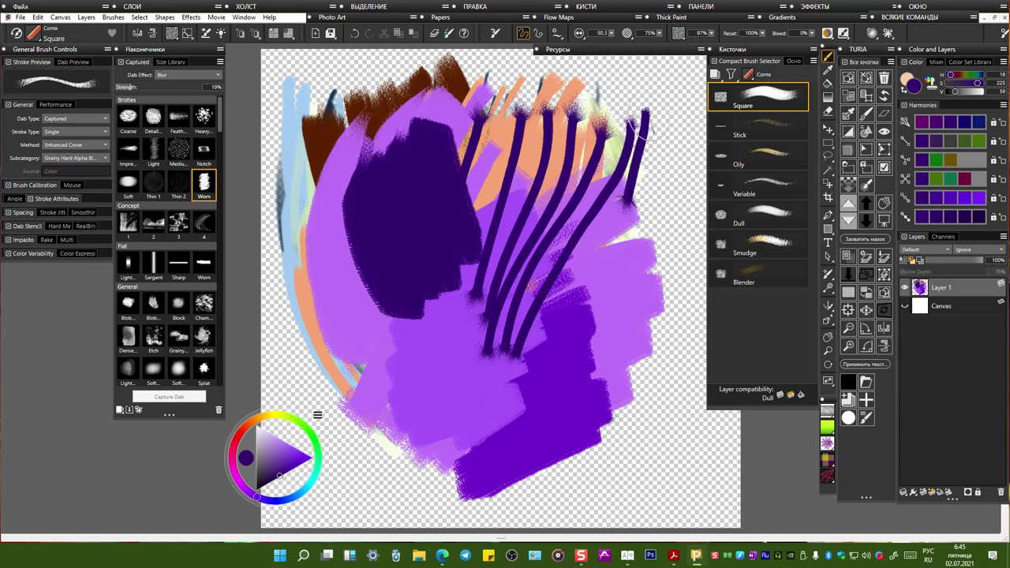
drag(644, 125, 611, 295)
drag(647, 123, 592, 289)
mouse_move(608, 164)
mouse_down()
mouse_move(586, 293)
mouse_move(568, 308)
mouse_up()
drag(576, 172, 555, 335)
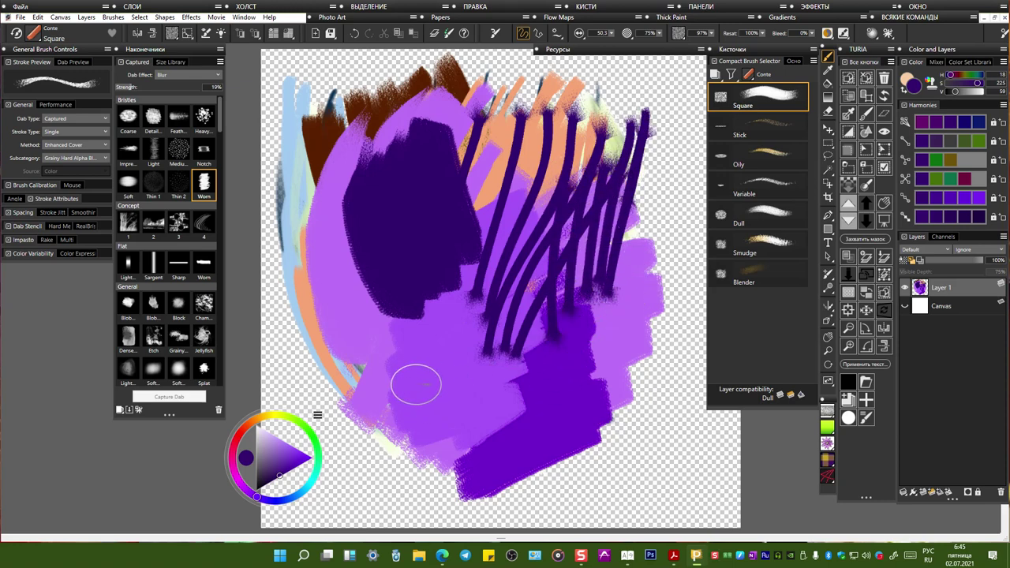
Step: Paint more thin, very dark purple strokes over the drawing's lower left and along its left side
drag(399, 332, 466, 435)
drag(406, 323, 460, 443)
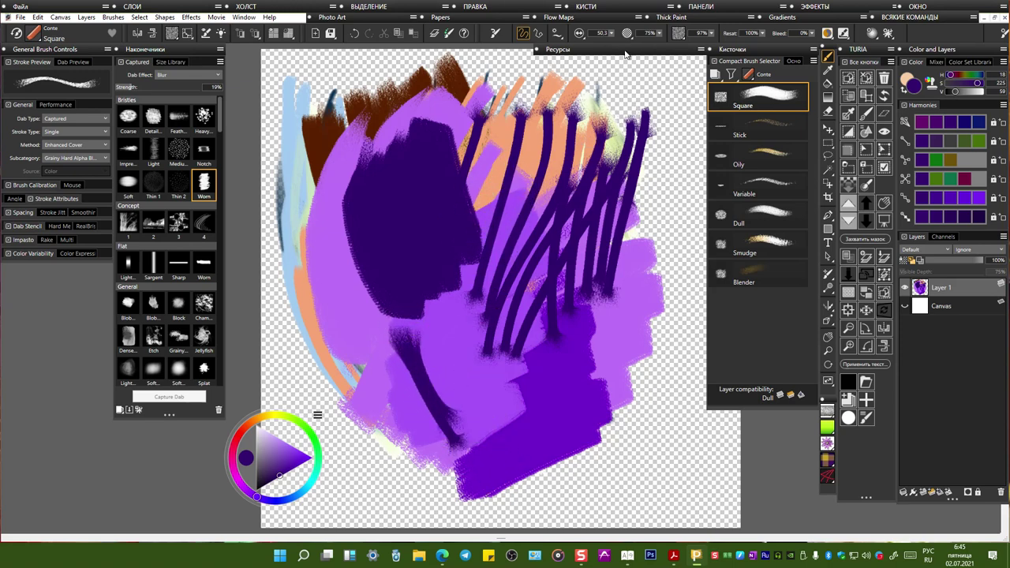
click(580, 33)
mouse_move(410, 407)
mouse_down()
mouse_move(356, 354)
mouse_move(322, 235)
mouse_move(340, 251)
mouse_move(410, 406)
mouse_up()
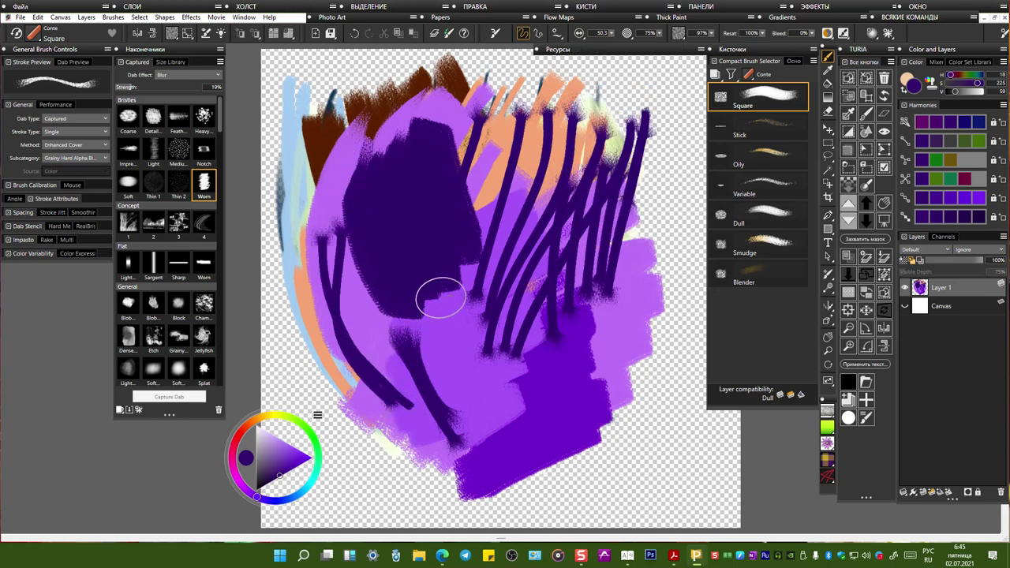
Step: Pick a brighter violet from the color harmonies and paint two long curved strokes down the drawing's left side
click(978, 198)
mouse_move(362, 150)
mouse_down()
mouse_move(348, 221)
mouse_move(386, 446)
mouse_up()
drag(415, 169, 364, 415)
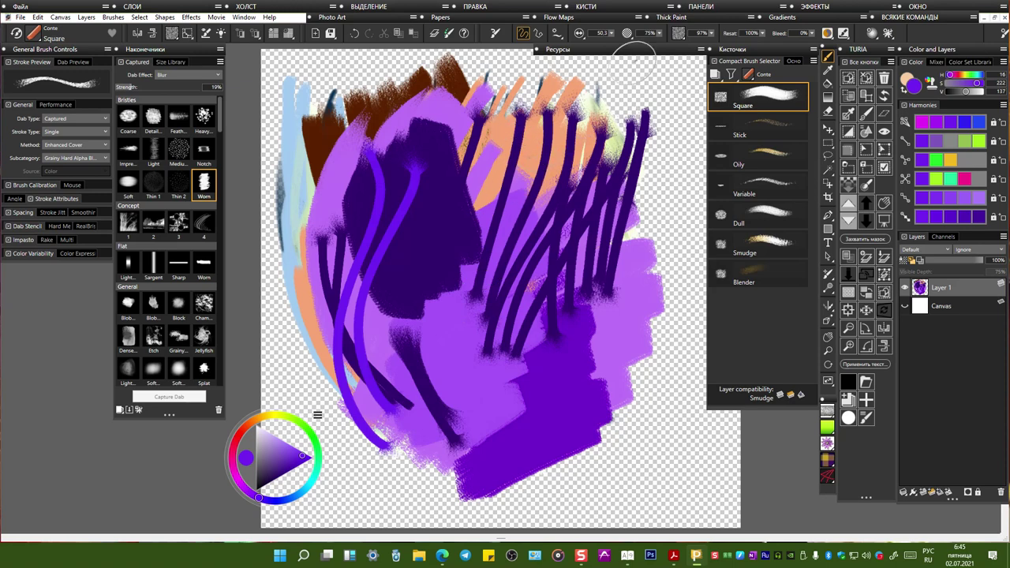
Step: Raise the Square brush's spacing to 86% and paint violet zigzag strokes over the drawing's middle
click(581, 34)
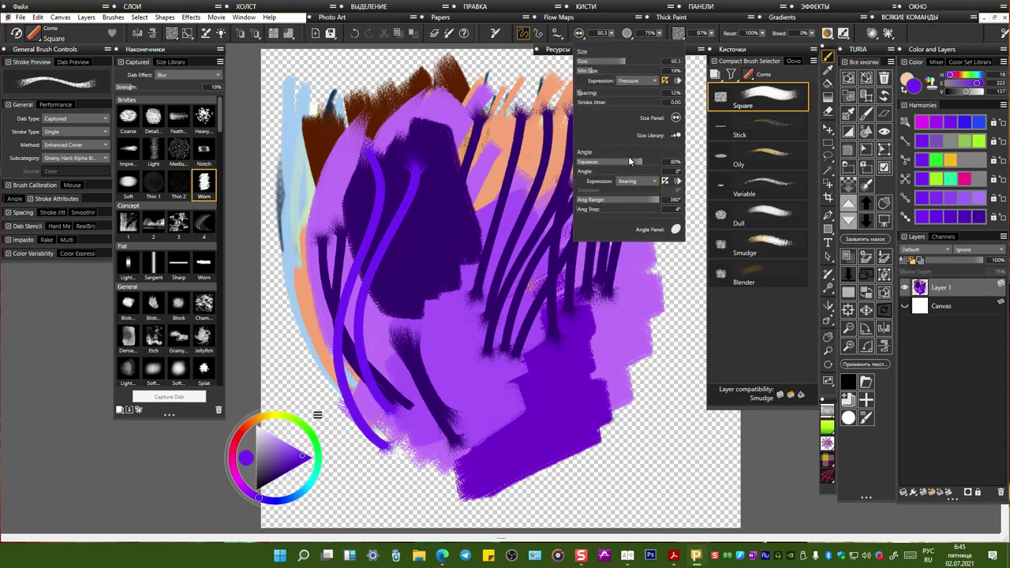
drag(582, 92, 611, 93)
mouse_move(495, 151)
mouse_down()
mouse_move(438, 312)
mouse_move(557, 241)
mouse_up()
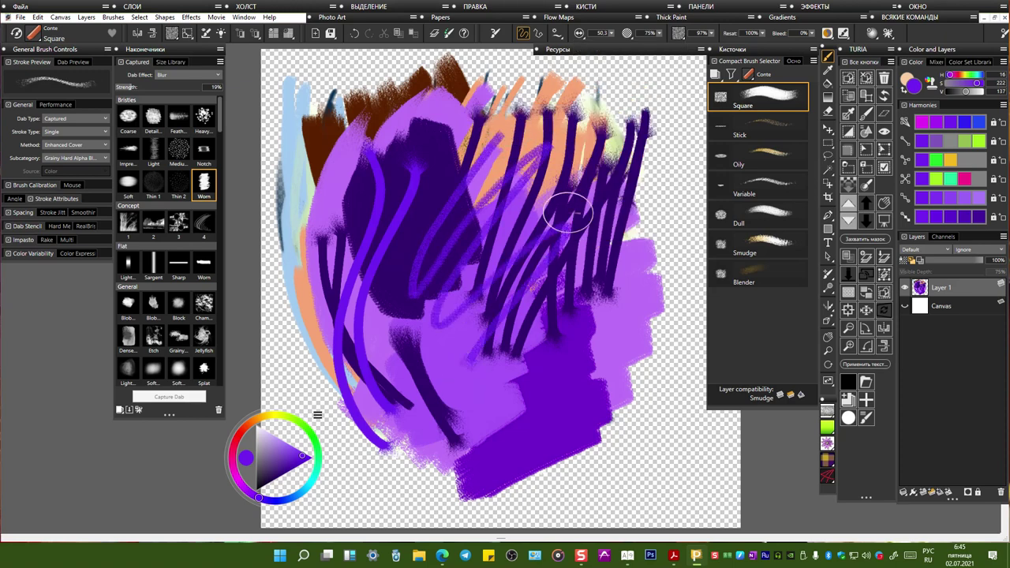
mouse_move(399, 167)
mouse_down()
mouse_move(438, 315)
mouse_move(466, 349)
mouse_up()
drag(417, 251, 486, 363)
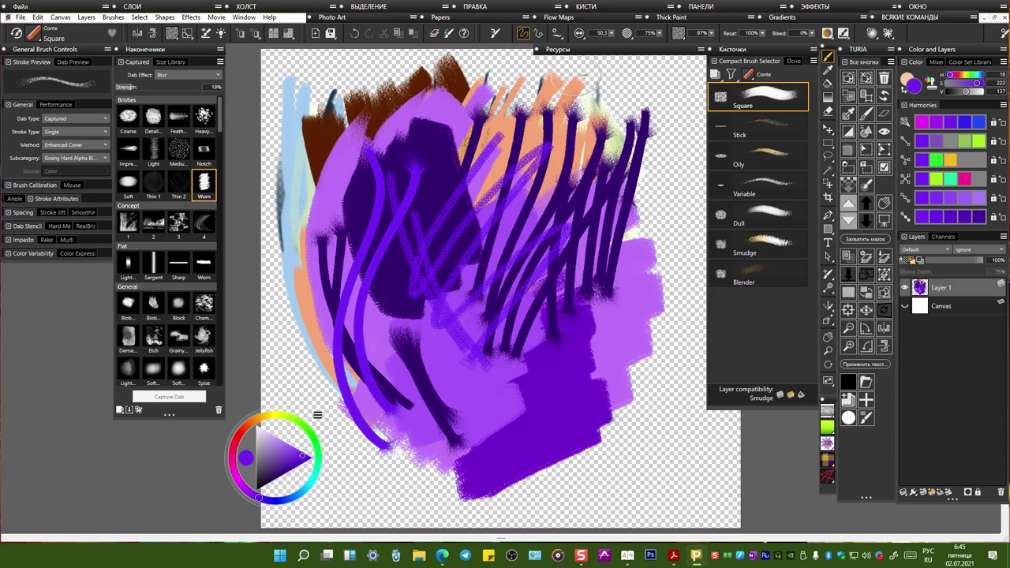
Step: Set the Square brush's minimum size to 41% and spacing to 133%, and paint strokes over the drawing's left and middle
click(580, 35)
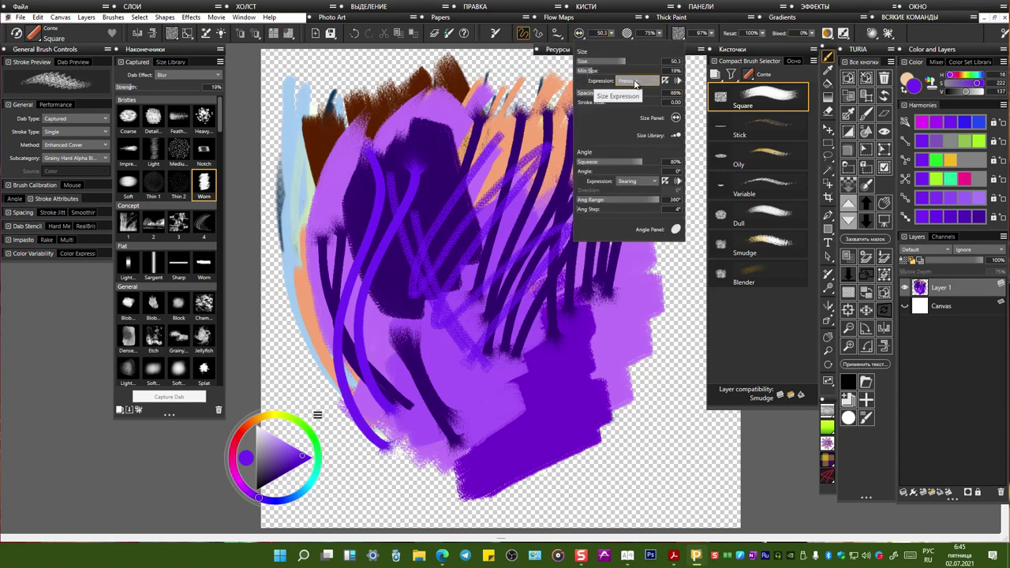
drag(602, 70, 613, 70)
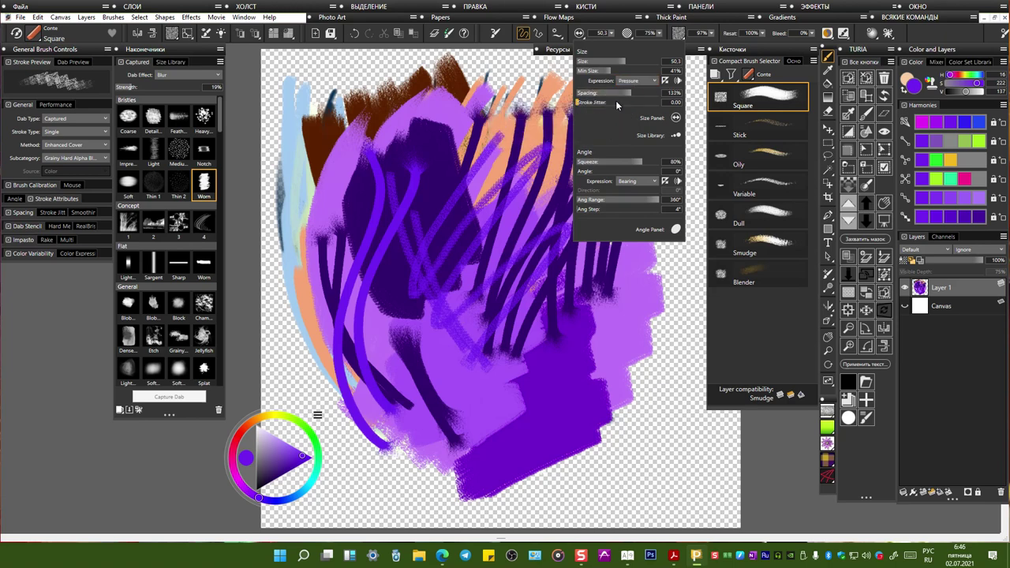
drag(324, 235, 371, 360)
drag(340, 193, 422, 393)
mouse_move(369, 176)
mouse_down()
mouse_move(395, 266)
mouse_move(446, 351)
mouse_move(521, 420)
mouse_up()
Step: Cover the drawing's left and middle with very dark purple strokes and paint a pale lavender patch over its left part
click(276, 478)
mouse_move(473, 98)
mouse_down()
mouse_move(379, 261)
mouse_move(335, 406)
mouse_move(458, 297)
mouse_move(462, 383)
mouse_move(564, 363)
mouse_move(573, 414)
mouse_up()
mouse_move(606, 270)
mouse_down()
mouse_move(395, 327)
mouse_move(486, 157)
mouse_move(339, 134)
mouse_move(304, 71)
mouse_move(309, 140)
mouse_move(371, 347)
mouse_move(513, 332)
mouse_up()
drag(537, 371, 553, 331)
click(266, 431)
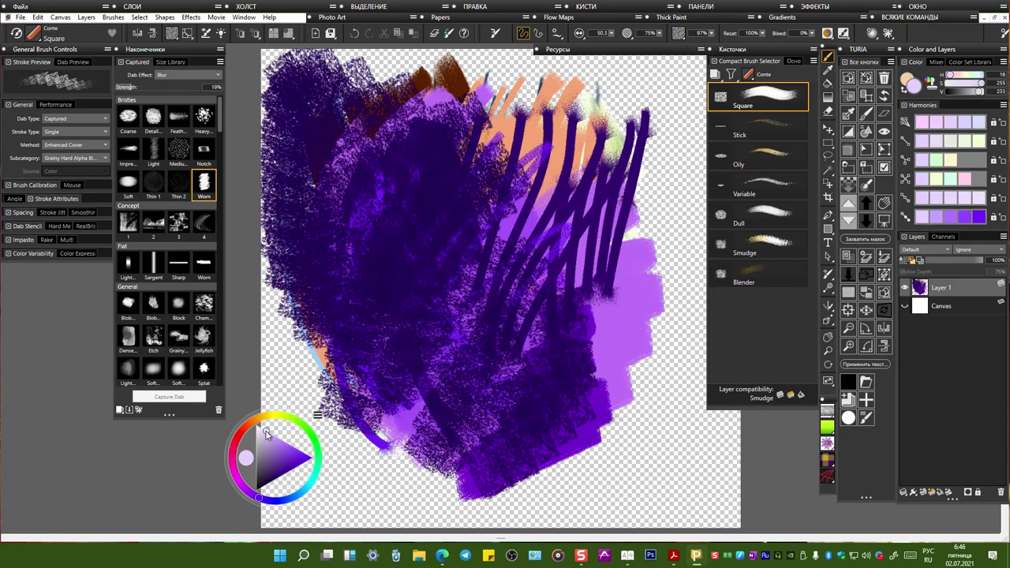
mouse_move(340, 283)
mouse_down()
mouse_move(341, 306)
mouse_move(371, 142)
mouse_move(411, 332)
mouse_move(473, 221)
mouse_move(458, 331)
mouse_up()
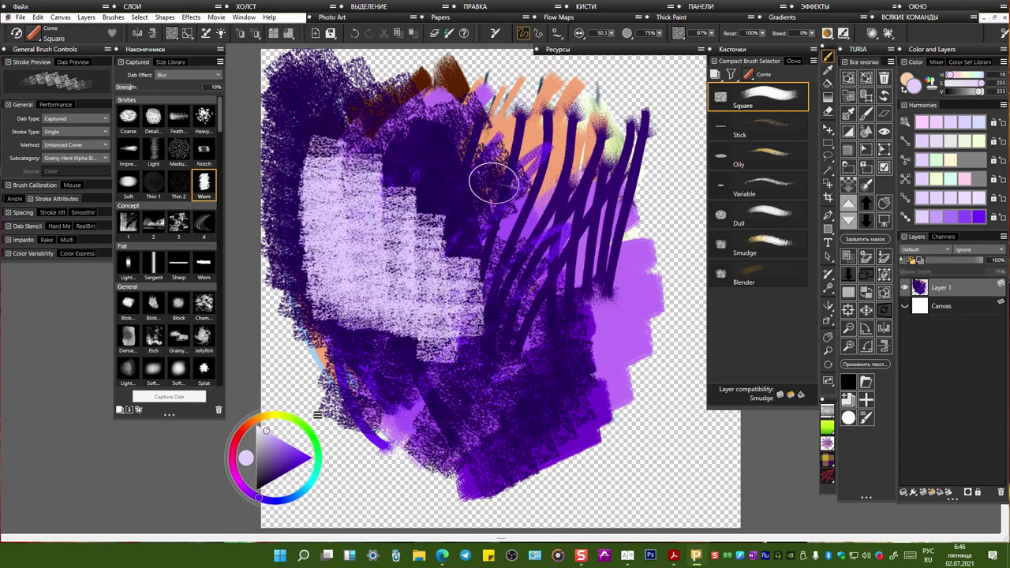
Step: Set the Square brush's dab angle to 222° and paint pale lavender strokes across the drawing's middle and right
click(580, 34)
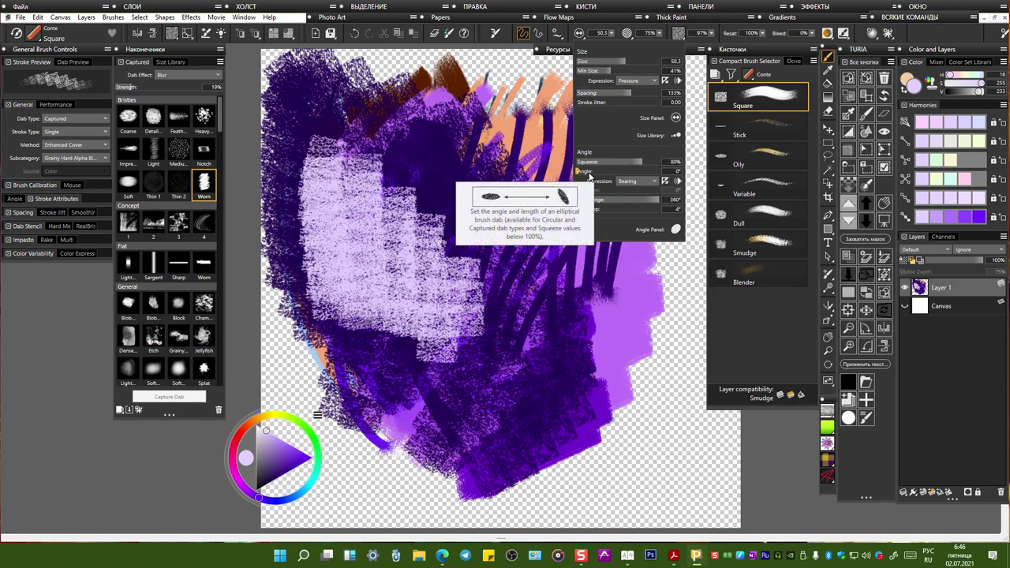
drag(607, 171, 619, 172)
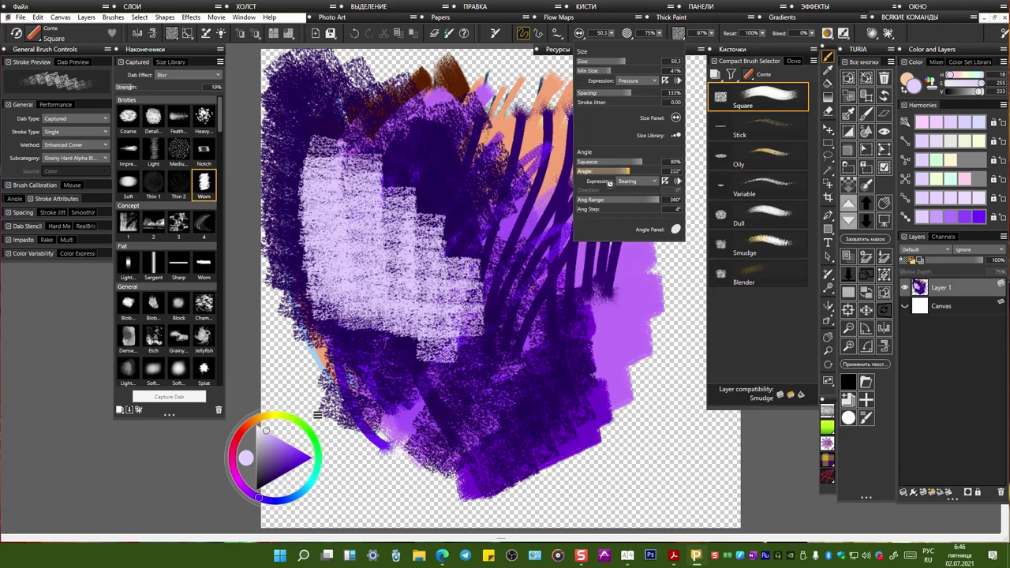
mouse_move(499, 181)
mouse_down()
mouse_move(474, 311)
mouse_move(506, 322)
mouse_up()
drag(538, 180, 531, 293)
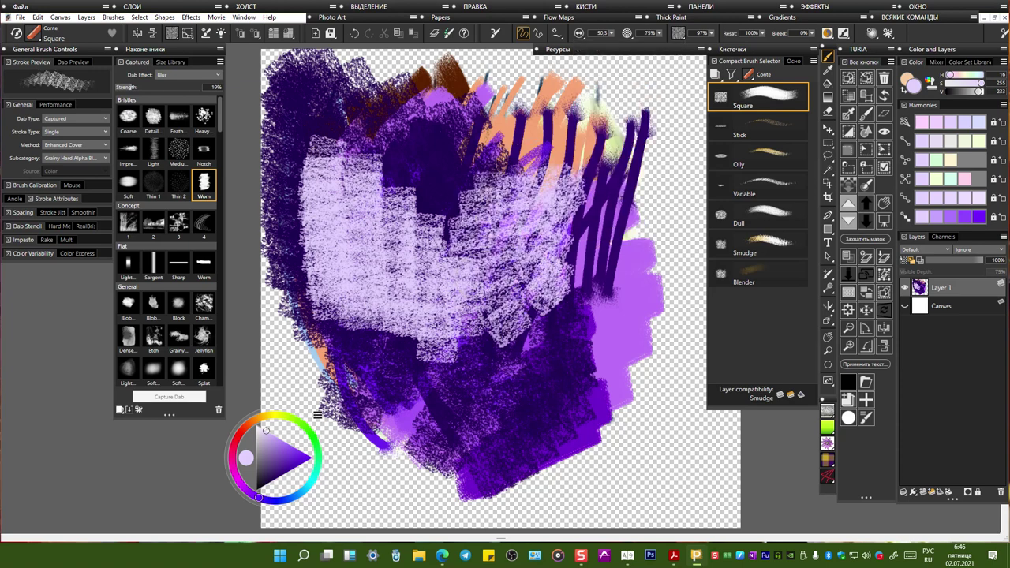
drag(566, 197, 559, 285)
drag(623, 190, 594, 277)
mouse_move(602, 133)
mouse_down()
mouse_move(568, 233)
mouse_move(624, 158)
mouse_move(624, 229)
mouse_up()
Step: Set the Square brush's angle expression to Source and paint pale lavender strokes over the drawing's upper middle
click(580, 33)
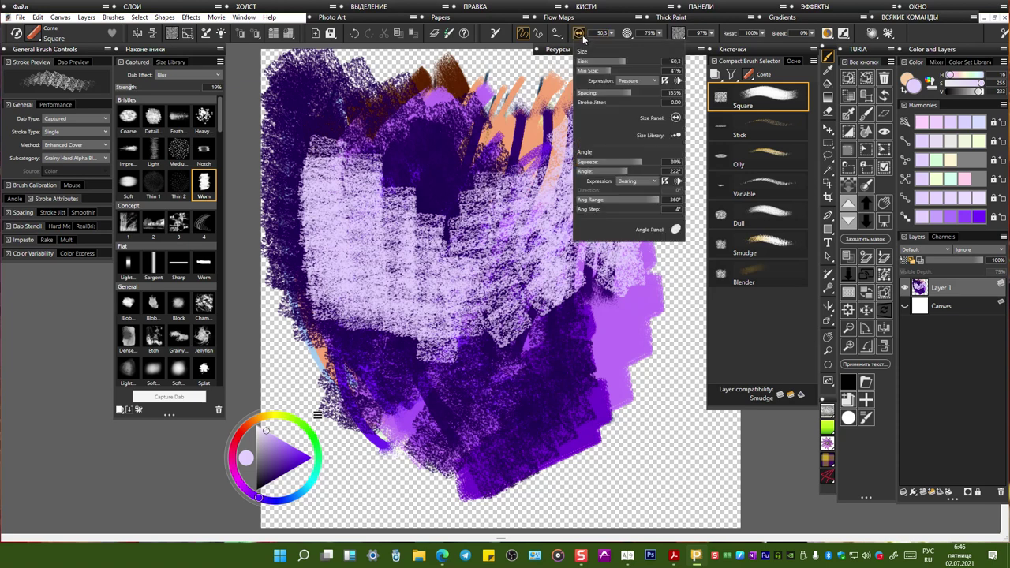
click(630, 182)
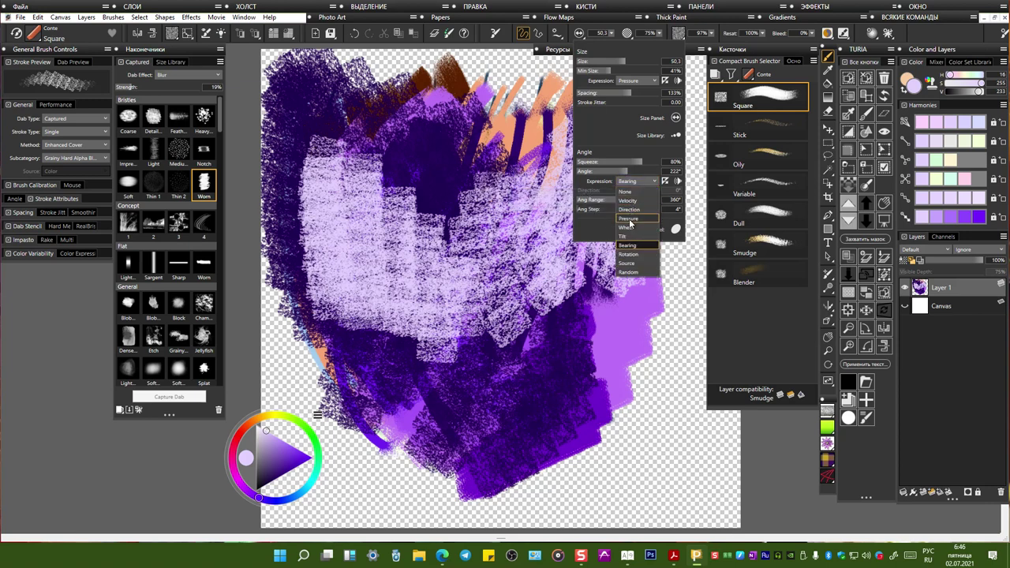
click(637, 264)
mouse_move(466, 111)
mouse_down()
mouse_move(379, 230)
mouse_move(466, 252)
mouse_up()
Step: Set the Square brush's angle expression to Random and paint pale lavender strokes across most of the drawing
click(580, 33)
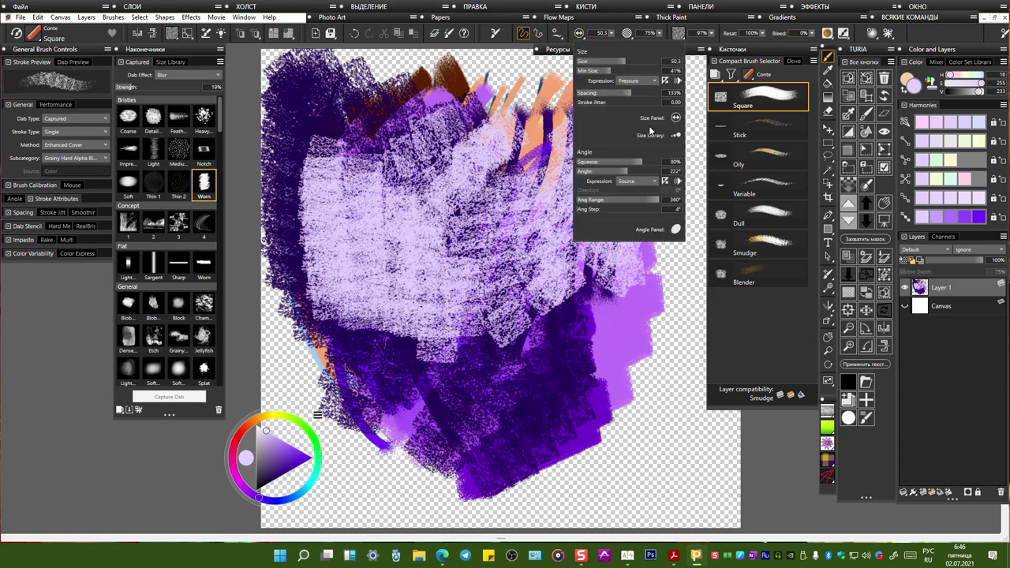
click(637, 181)
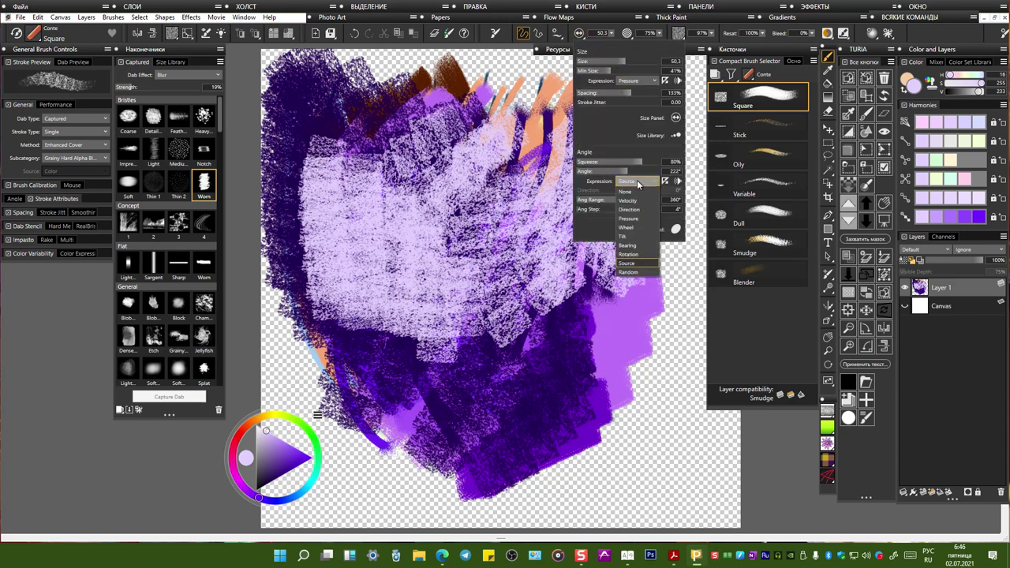
click(636, 273)
mouse_move(311, 119)
mouse_down()
mouse_move(339, 95)
mouse_move(304, 207)
mouse_move(379, 355)
mouse_move(442, 419)
mouse_move(505, 442)
mouse_move(585, 371)
mouse_move(631, 458)
mouse_move(608, 363)
mouse_up()
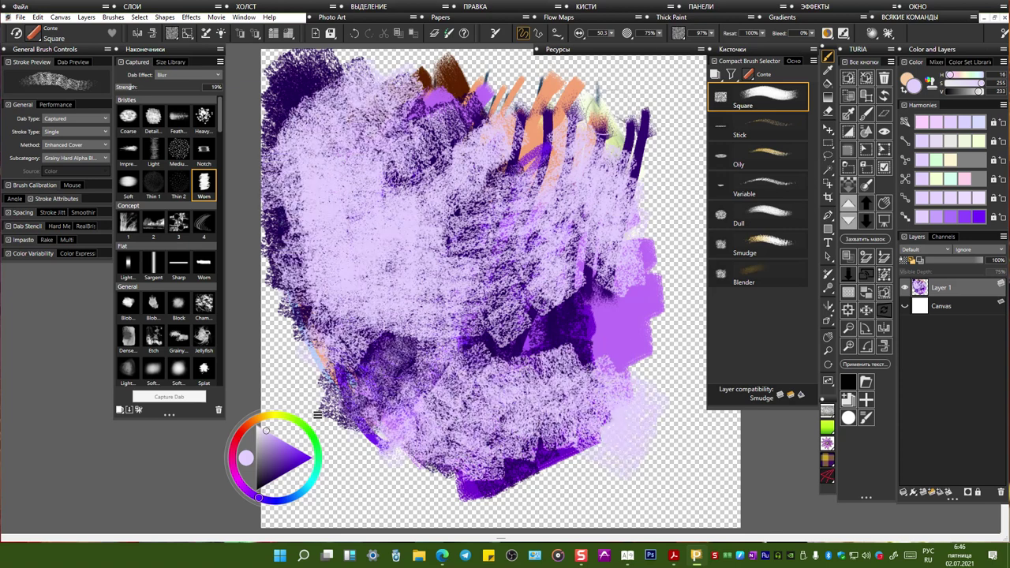
Step: Check the Square brush's angle range and step settings and fill the drawing's upper middle, right side and bottom with pale lavender strokes
click(580, 34)
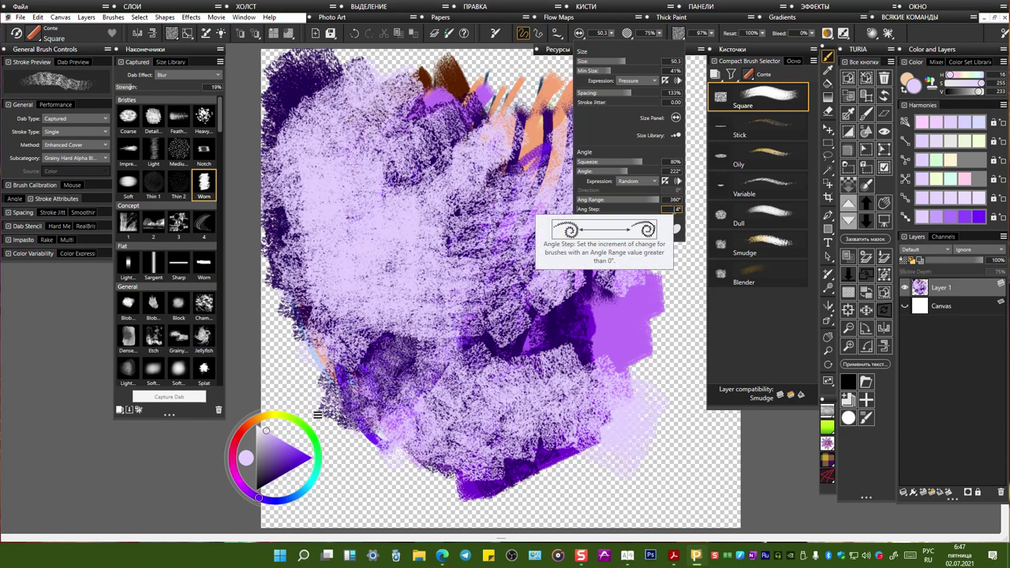
drag(503, 74, 427, 212)
drag(477, 85, 390, 257)
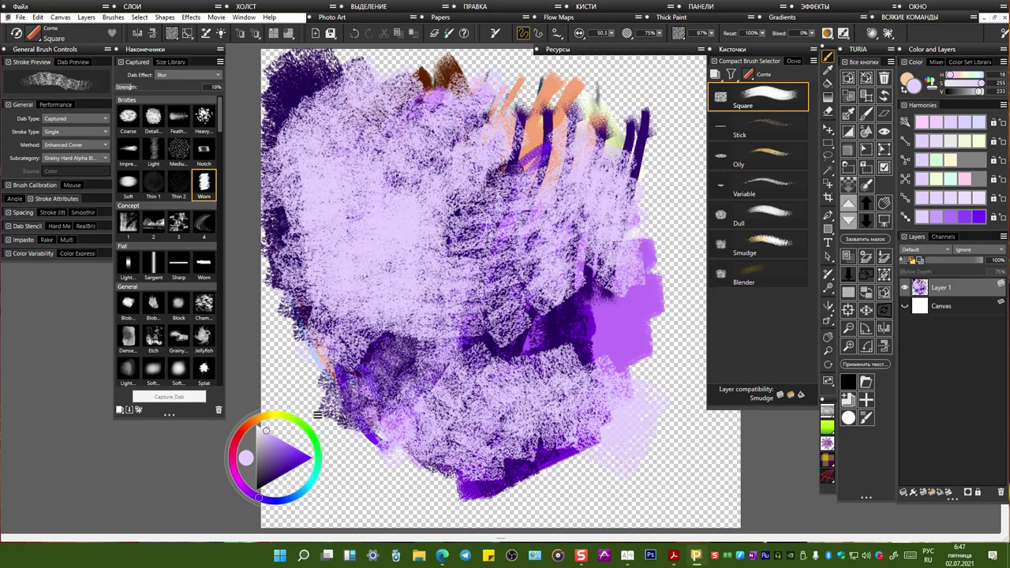
drag(577, 81, 481, 190)
drag(567, 112, 473, 241)
drag(584, 177, 513, 351)
drag(641, 276, 565, 403)
mouse_move(655, 355)
mouse_down()
mouse_move(634, 447)
mouse_move(395, 371)
mouse_move(435, 489)
mouse_up()
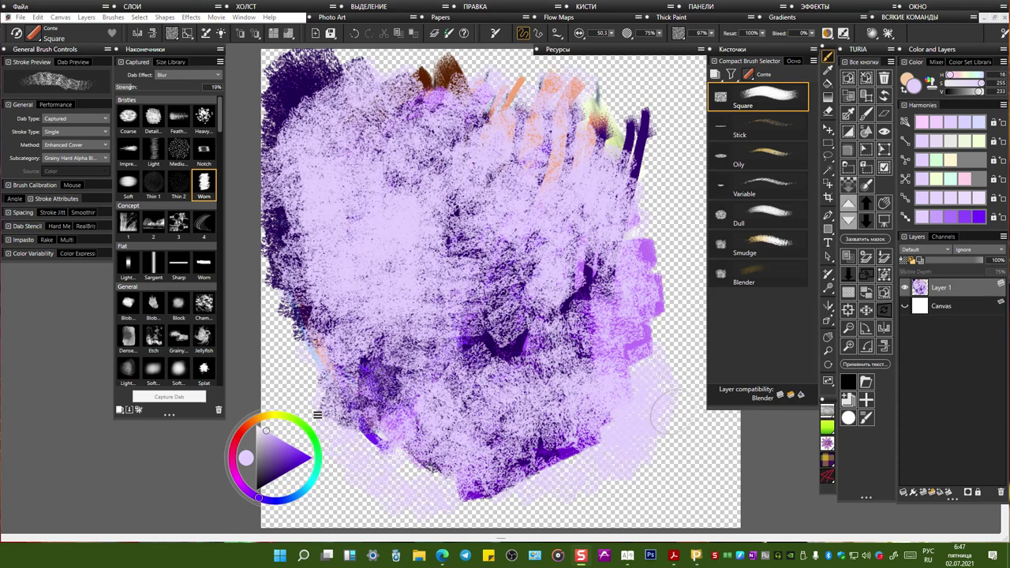
Step: Open the brush size library and lower the Square brush's size to 9.9
click(580, 34)
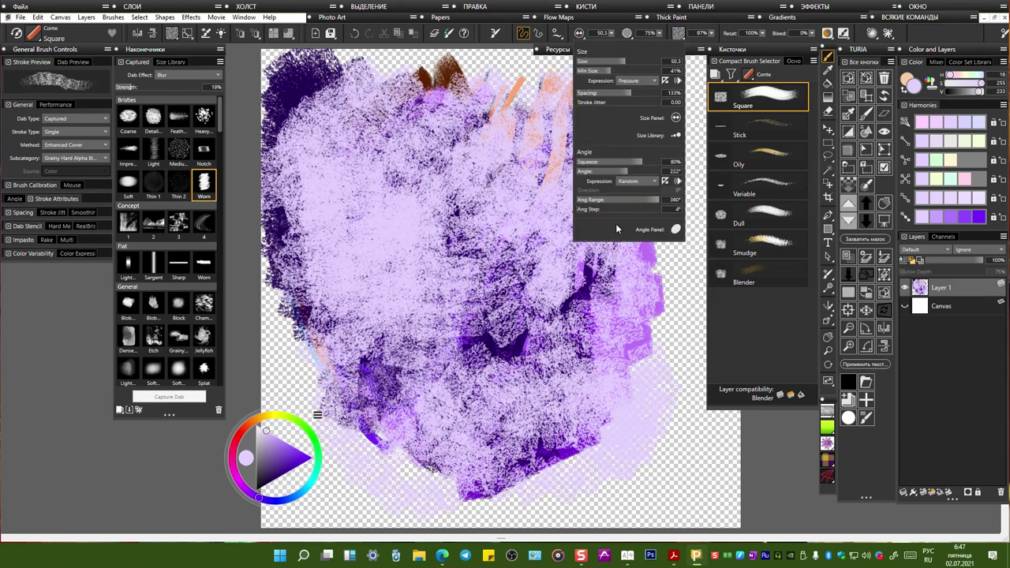
click(677, 137)
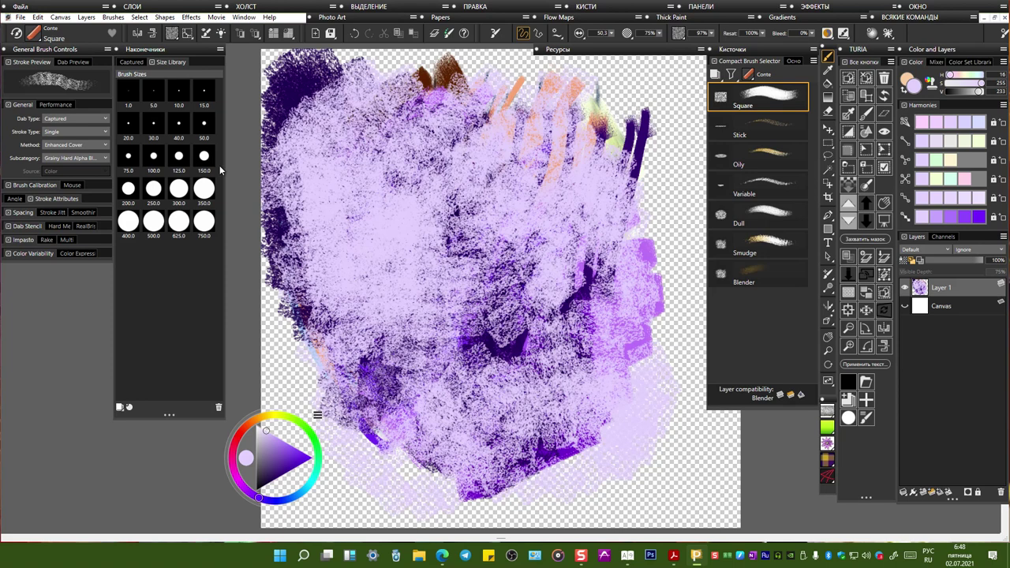
click(580, 34)
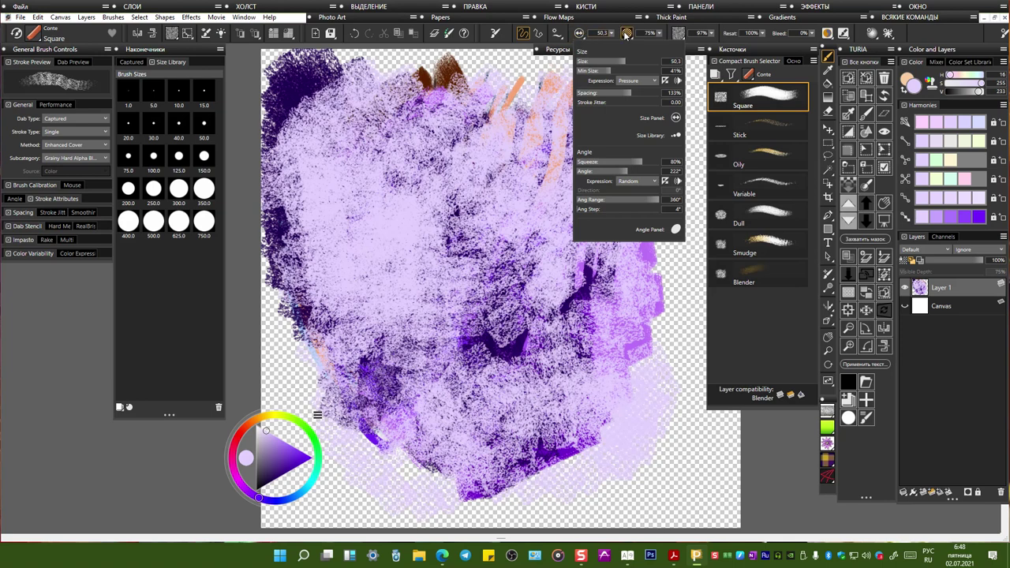
click(612, 34)
mouse_move(621, 46)
mouse_down()
mouse_move(586, 47)
mouse_move(636, 49)
mouse_move(605, 53)
mouse_up()
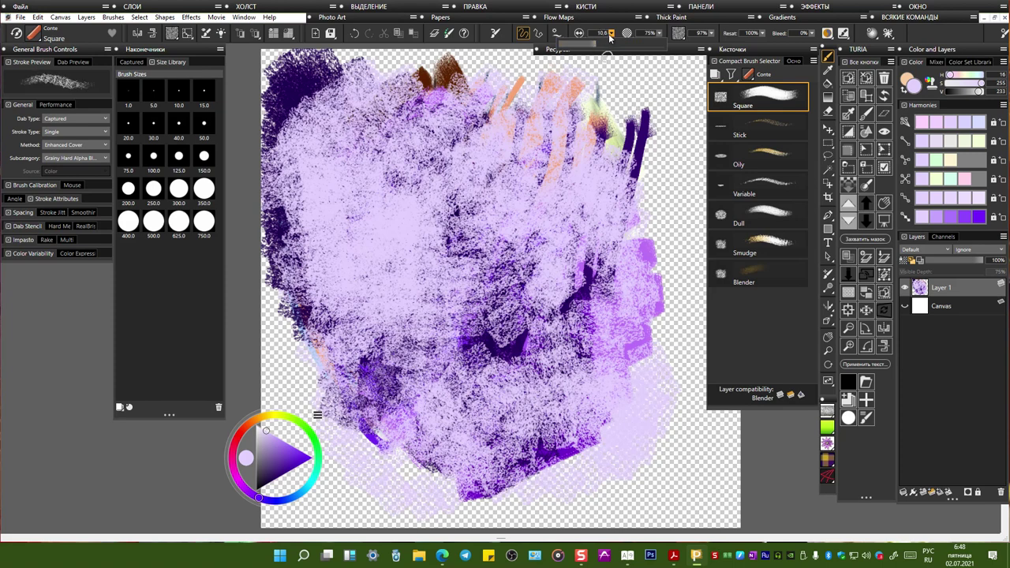
click(606, 33)
mouse_move(614, 36)
mouse_down()
mouse_move(597, 37)
mouse_move(643, 35)
mouse_move(610, 35)
mouse_up()
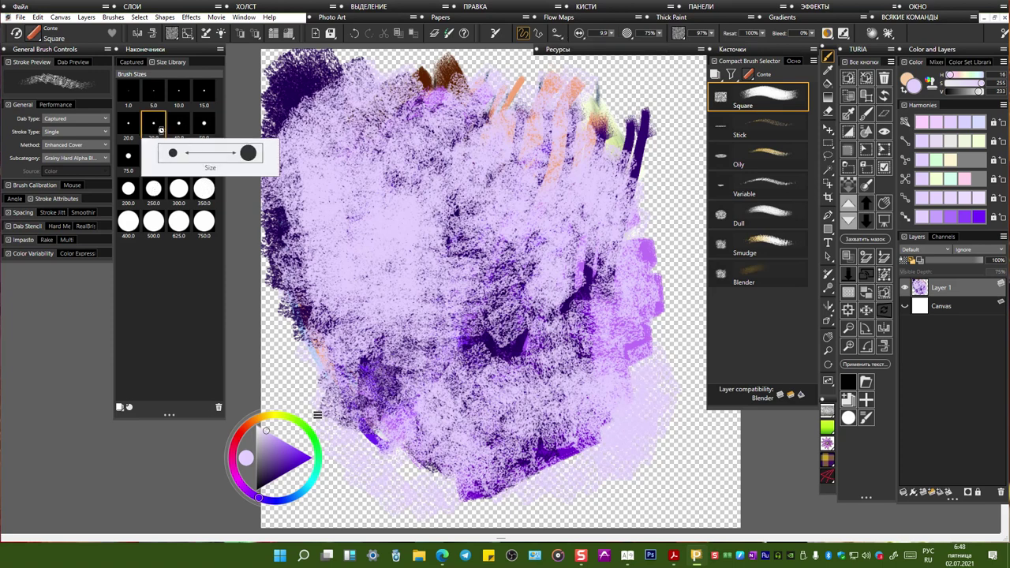
Step: Choose the 10.0 size preset, pick a very dark purple and paint one thin stroke at the drawing's upper left
click(179, 92)
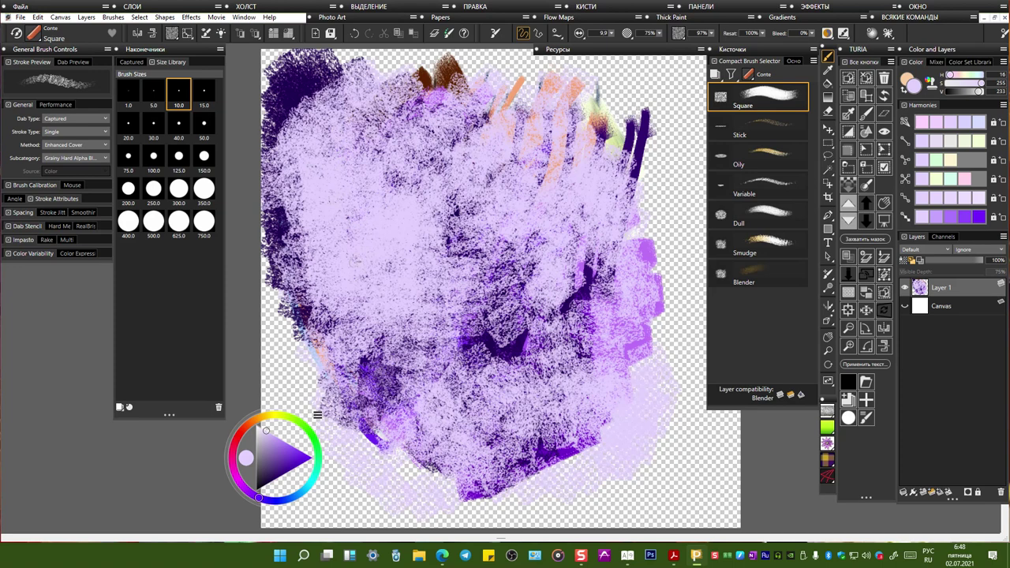
click(283, 479)
drag(334, 139, 370, 282)
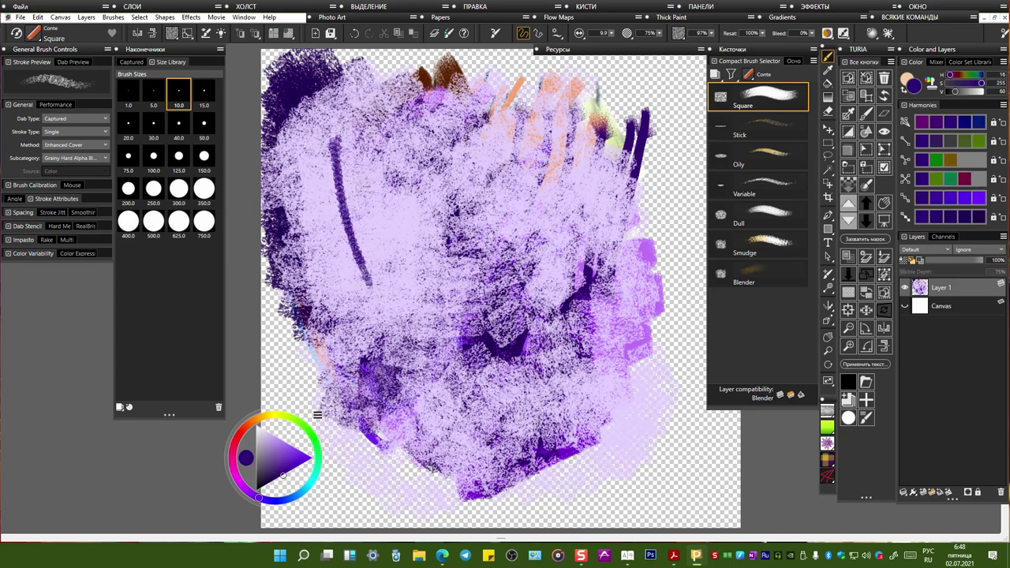
Step: Paint very dark purple curved strokes down the drawing's left side using the 15.0 and 20.0 size presets
click(205, 93)
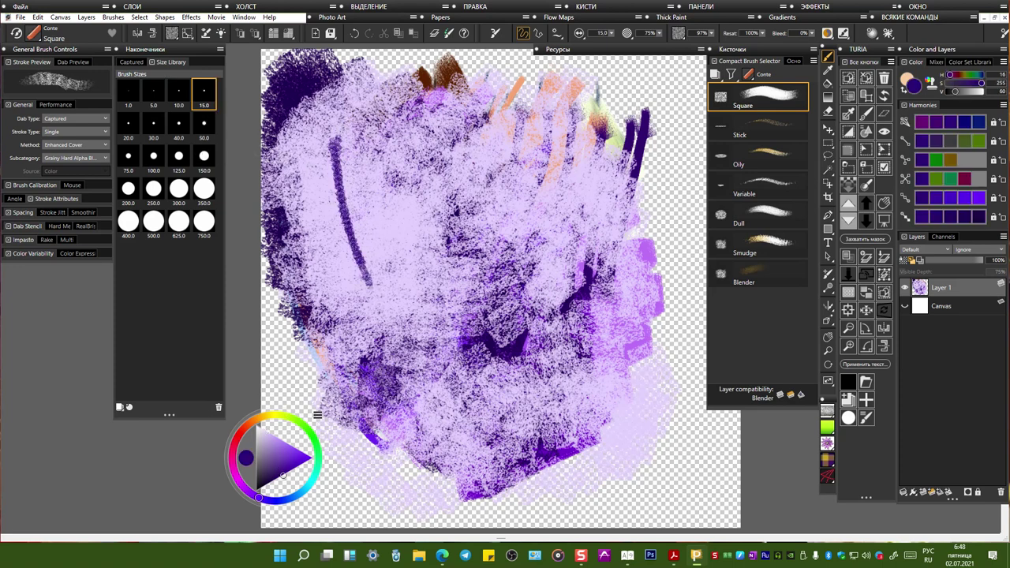
mouse_move(320, 126)
mouse_down()
mouse_move(371, 304)
mouse_move(362, 333)
mouse_up()
click(129, 134)
mouse_move(300, 115)
mouse_down()
mouse_move(359, 348)
mouse_move(351, 370)
mouse_up()
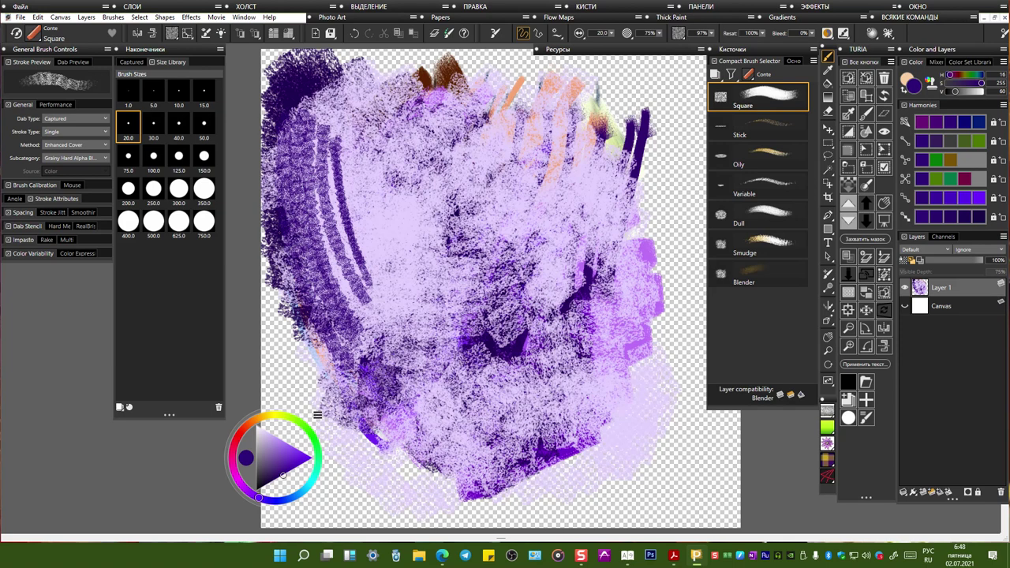
drag(284, 241, 367, 394)
drag(280, 277, 390, 433)
Step: Paint broad, very dark purple strokes over the drawing's left and middle using the 50.0 and 75.0 size presets
click(206, 132)
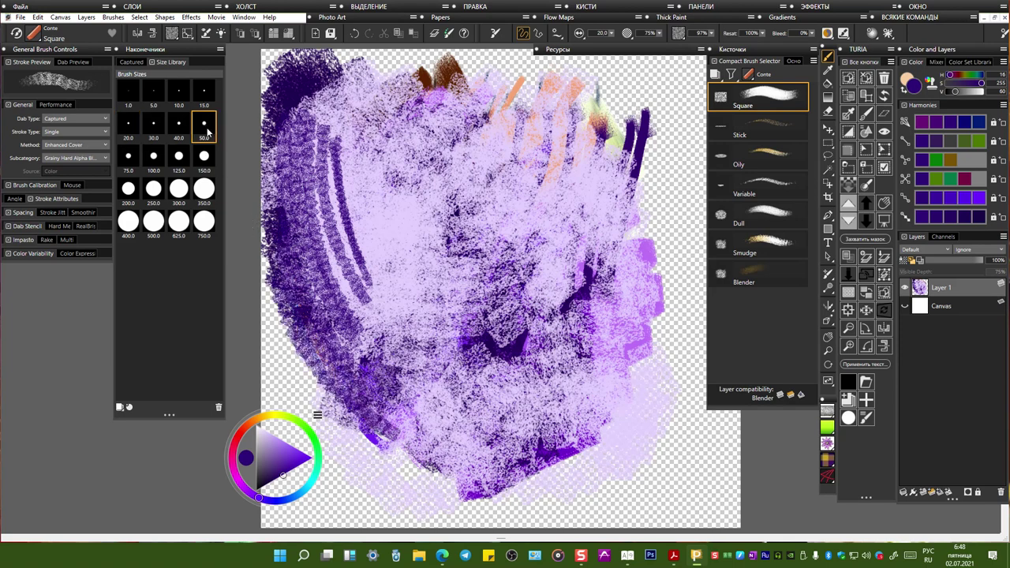
mouse_move(339, 121)
mouse_down()
mouse_move(358, 240)
mouse_move(375, 270)
mouse_up()
drag(362, 130, 420, 306)
click(126, 159)
drag(419, 127, 411, 306)
drag(464, 154, 460, 338)
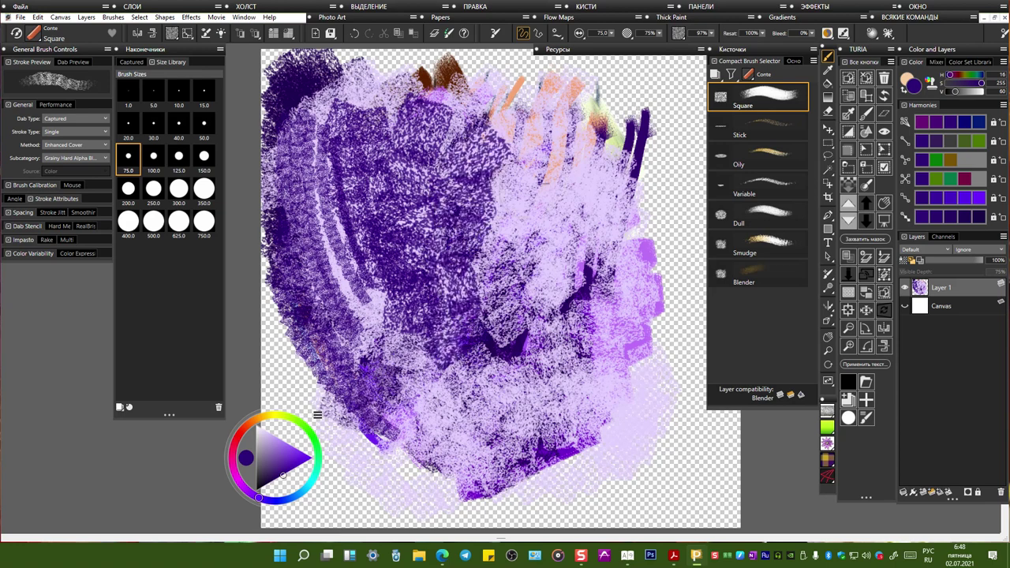
Step: Paint broad, very dark purple strokes across the drawing's middle and lower right, switching to the 125.0 size preset
drag(545, 193, 493, 362)
click(178, 156)
mouse_move(324, 182)
mouse_down()
mouse_move(395, 316)
mouse_move(458, 142)
mouse_move(513, 205)
mouse_move(623, 443)
mouse_up()
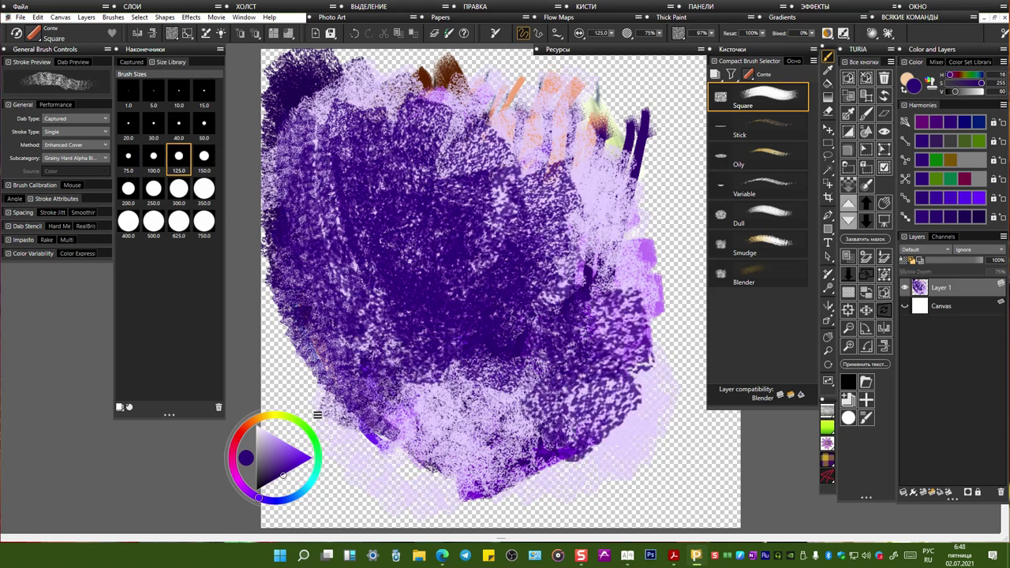
drag(600, 359, 620, 403)
Step: Pick a pale lavender and paint wide strokes over the drawing's centre with the 125.0 brush size
click(264, 430)
mouse_move(371, 264)
mouse_down()
mouse_move(340, 328)
mouse_move(438, 379)
mouse_move(570, 389)
mouse_up()
mouse_move(501, 268)
mouse_down()
mouse_move(438, 193)
mouse_move(378, 146)
mouse_up()
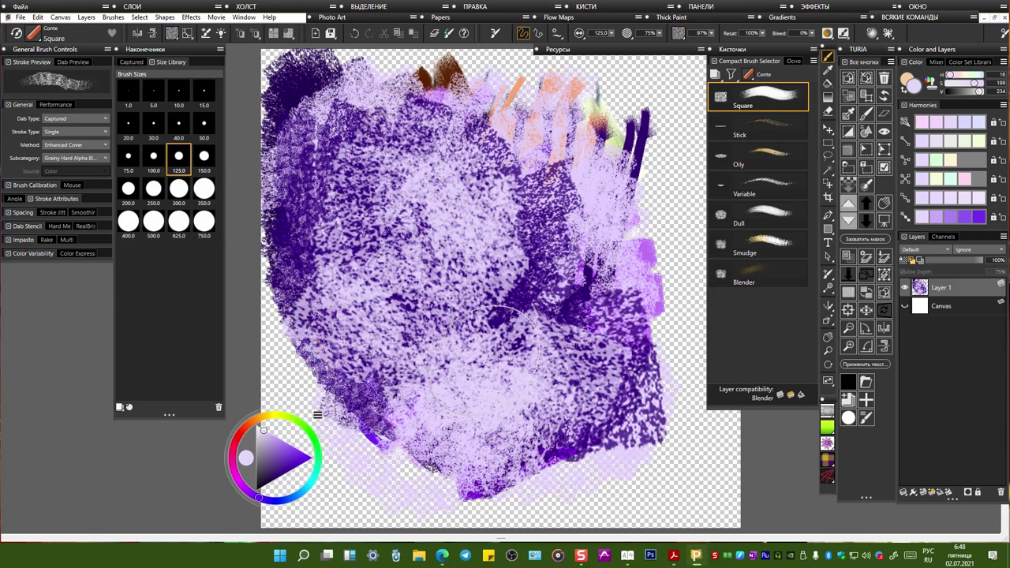
Step: Erase jagged strokes along the drawing's left edge, from the upper-left corner down to the lower left, with the Eraser tool
key(ctrl+minus)
key(ctrl+minus)
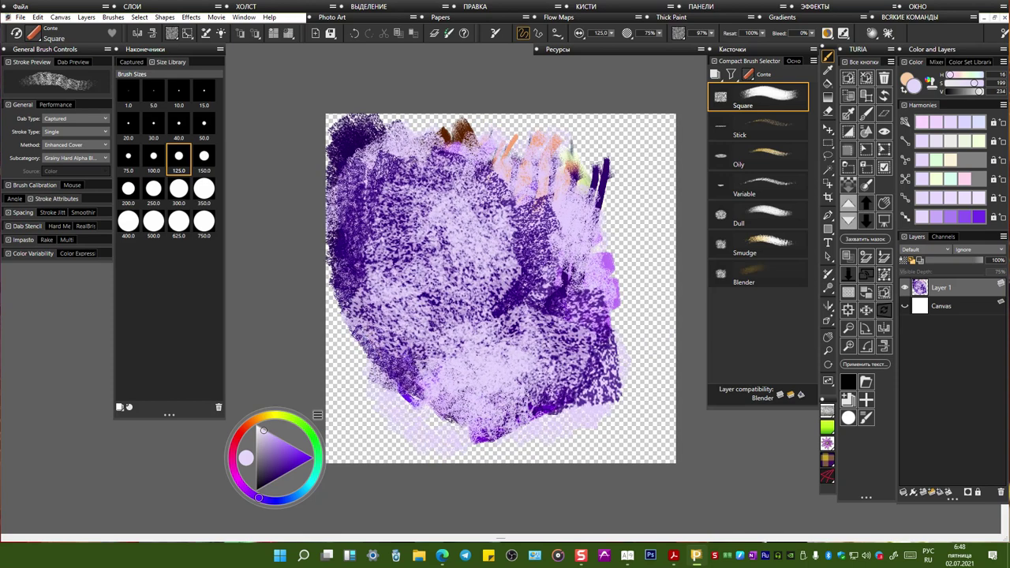
key(ctrl+plus)
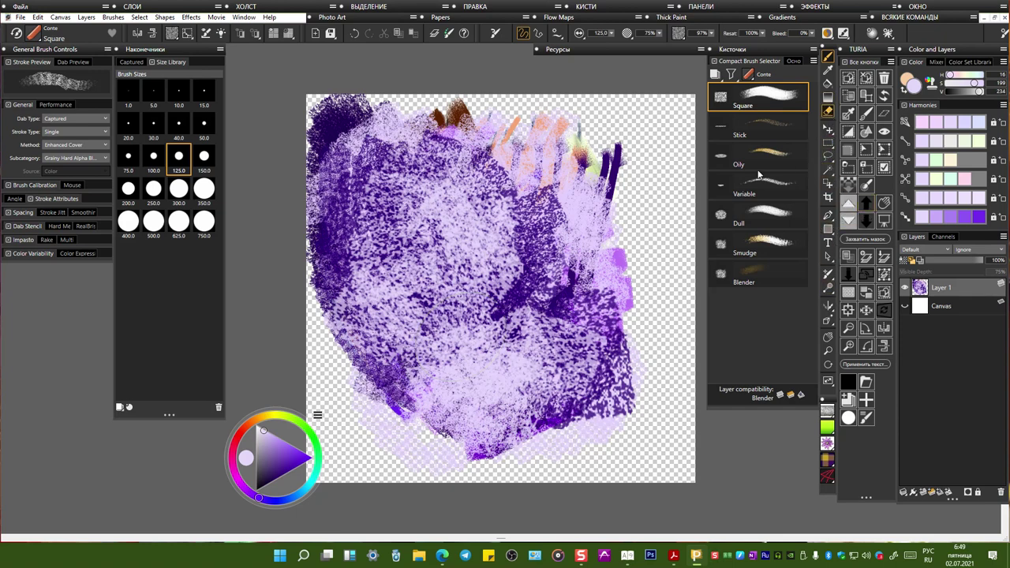
mouse_move(322, 107)
mouse_down()
mouse_move(335, 243)
mouse_move(319, 267)
mouse_move(403, 407)
mouse_up()
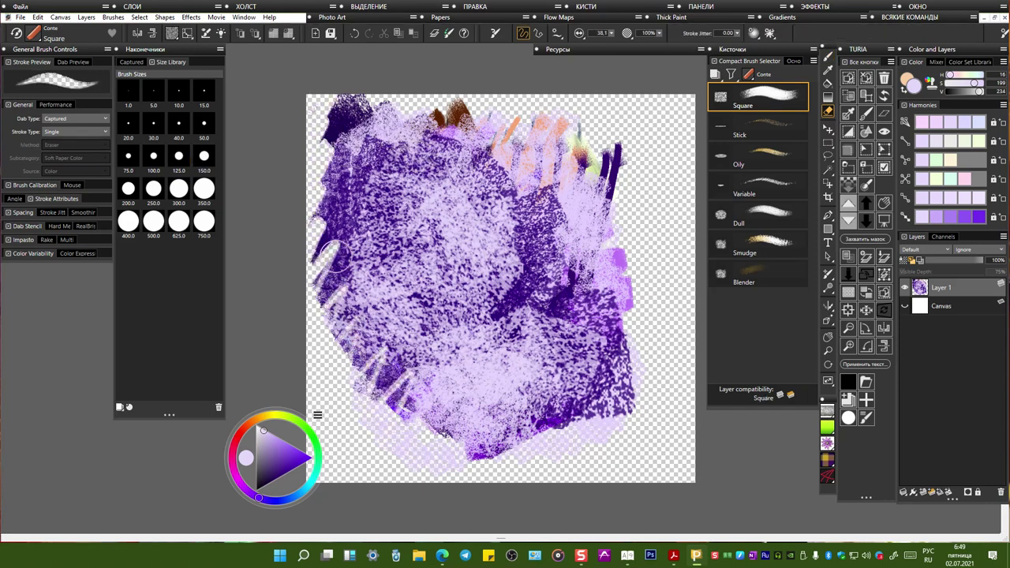
drag(317, 214, 370, 395)
drag(324, 205, 407, 410)
mouse_move(332, 142)
mouse_down()
mouse_move(327, 176)
mouse_move(382, 387)
mouse_up()
mouse_move(329, 189)
mouse_down()
mouse_move(363, 344)
mouse_move(424, 460)
mouse_up()
mouse_move(339, 104)
mouse_down()
mouse_move(324, 150)
mouse_move(336, 151)
mouse_move(349, 280)
mouse_move(401, 395)
mouse_up()
Step: Erase jagged strokes along the drawing's upper, lower-right and right edges
mouse_move(399, 99)
mouse_down()
mouse_move(367, 197)
mouse_move(375, 94)
mouse_move(430, 170)
mouse_move(474, 111)
mouse_move(584, 146)
mouse_move(611, 197)
mouse_move(610, 161)
mouse_move(624, 146)
mouse_up()
mouse_move(635, 364)
mouse_down()
mouse_move(649, 371)
mouse_move(612, 402)
mouse_move(513, 458)
mouse_up()
drag(598, 383, 623, 449)
drag(620, 360, 643, 406)
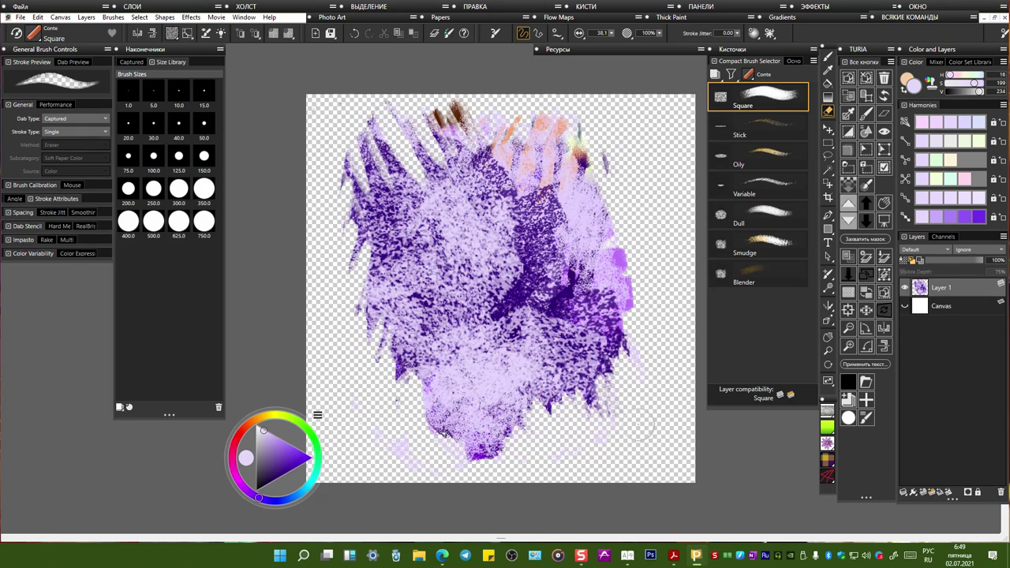
mouse_move(627, 261)
mouse_down()
mouse_move(583, 393)
mouse_move(553, 414)
mouse_up()
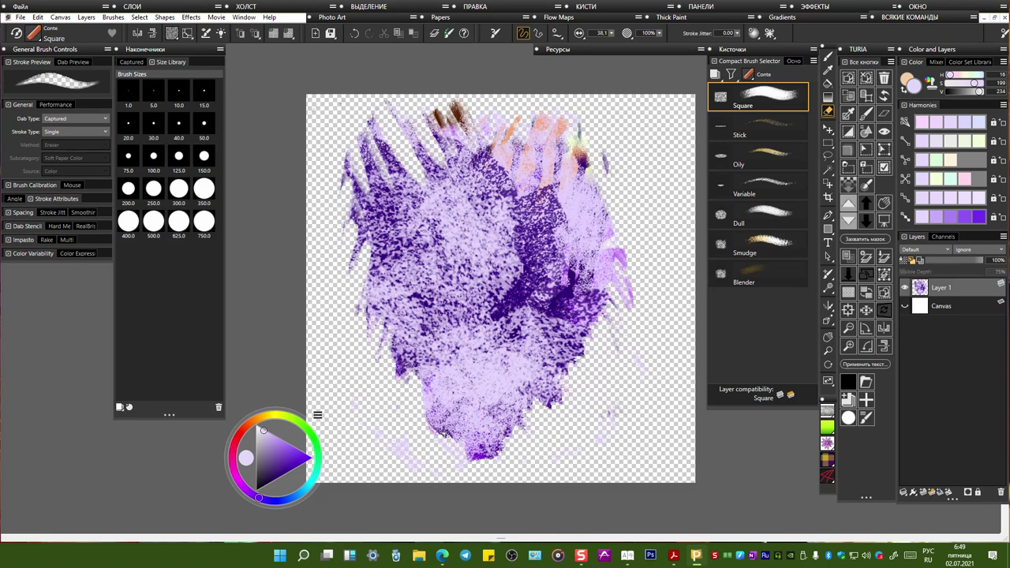
Step: Erase the brown marks and stray lavender strokes along the drawing's upper edge
mouse_move(425, 101)
mouse_down()
mouse_move(458, 138)
mouse_move(543, 156)
mouse_move(450, 147)
mouse_up()
drag(456, 107, 476, 136)
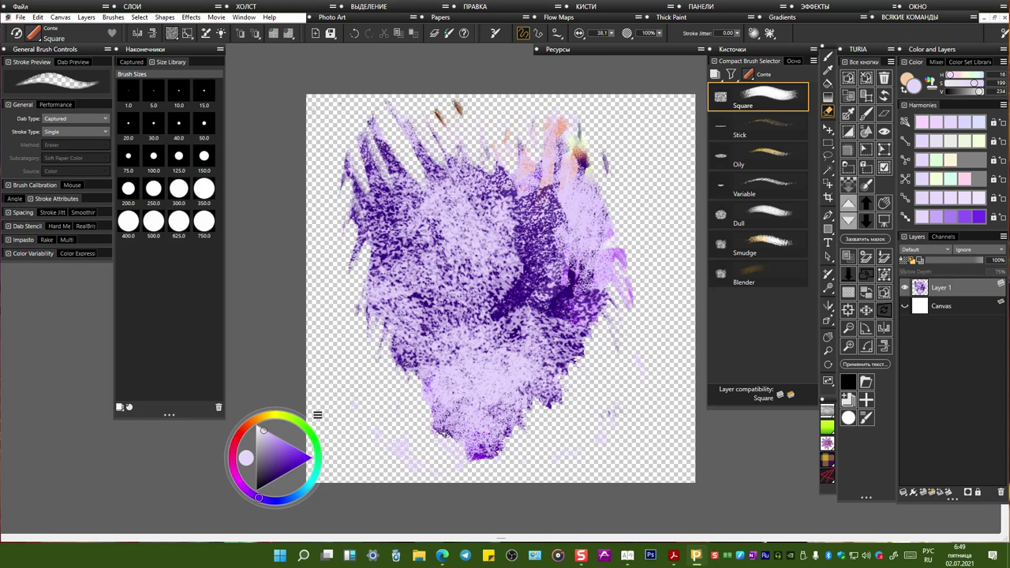
drag(427, 113, 444, 161)
drag(395, 103, 413, 136)
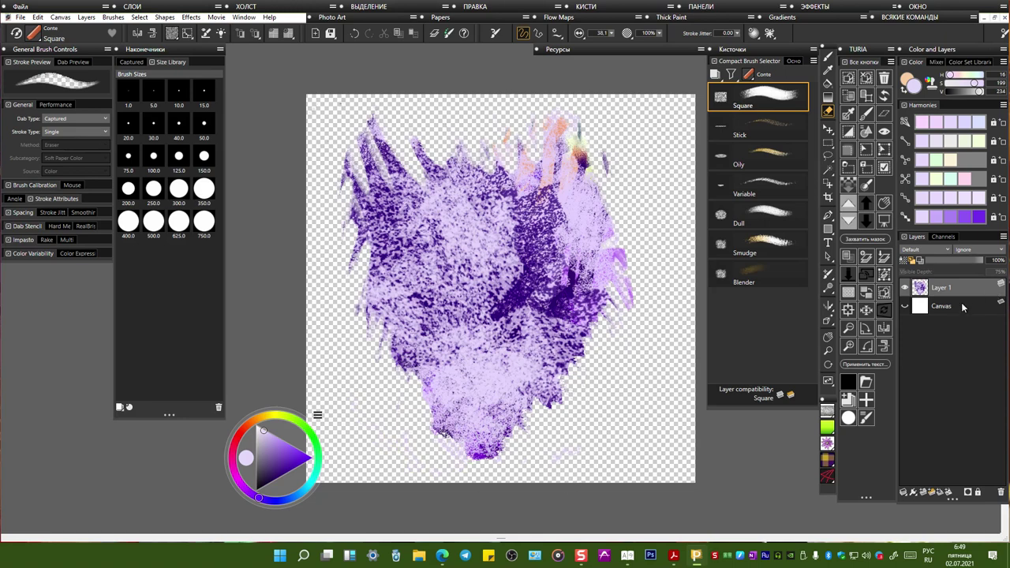
Step: Make the Canvas layer visible and collapse Layer 1 into it
click(906, 306)
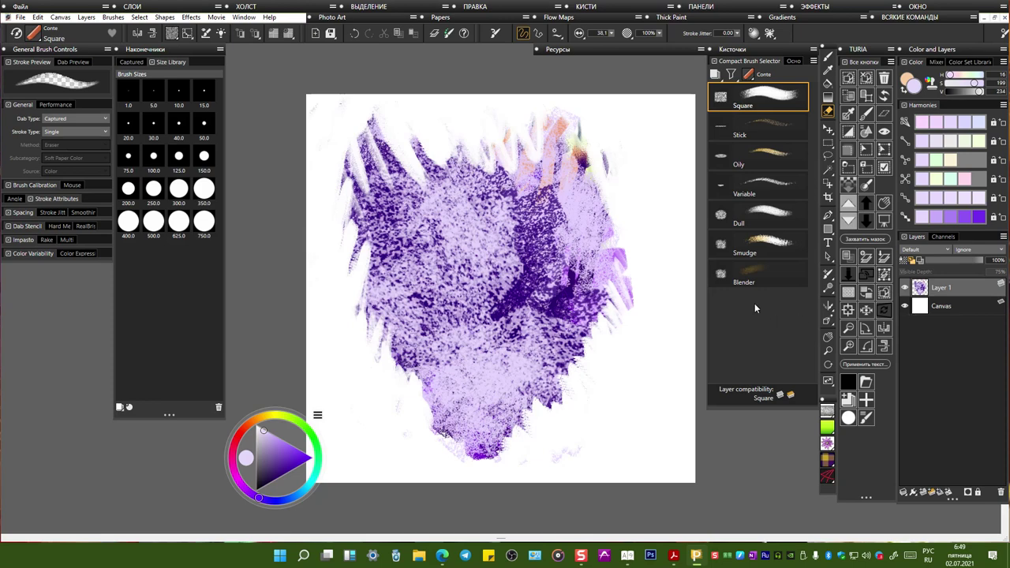
right_click(957, 291)
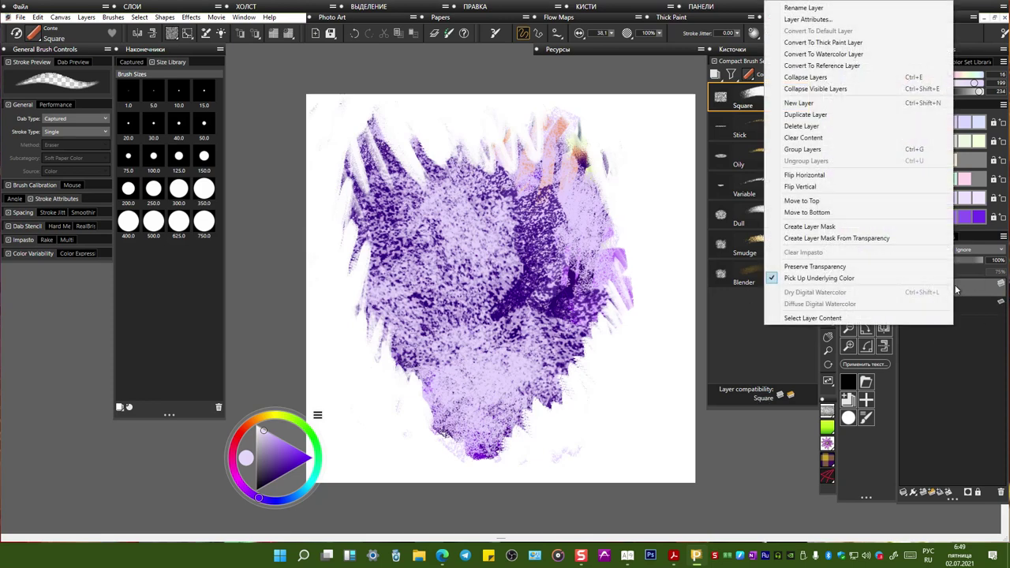
click(806, 77)
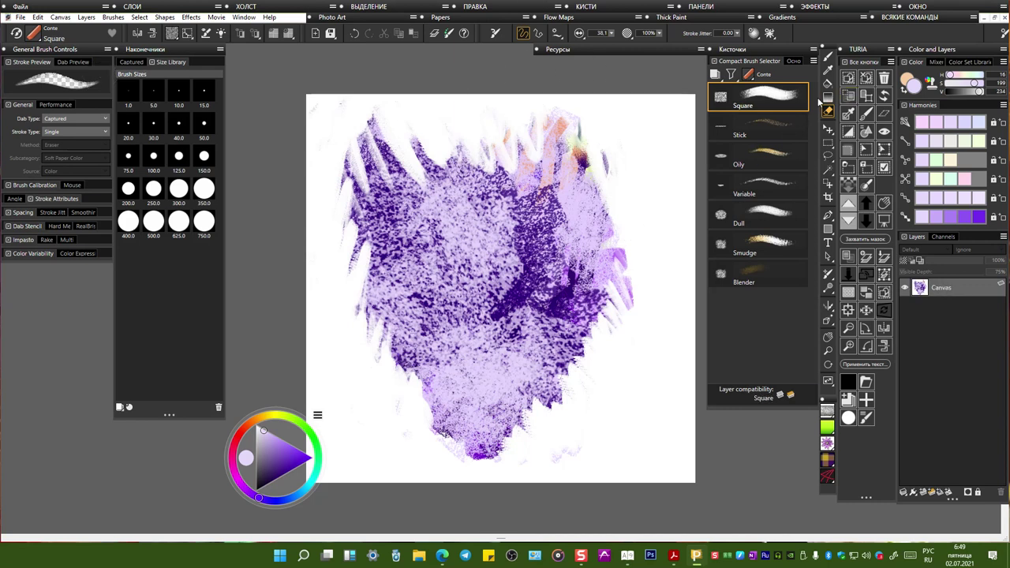
Step: Select the entire canvas and capture it as a dab named Square 1 in the Concept captured dab library
click(849, 77)
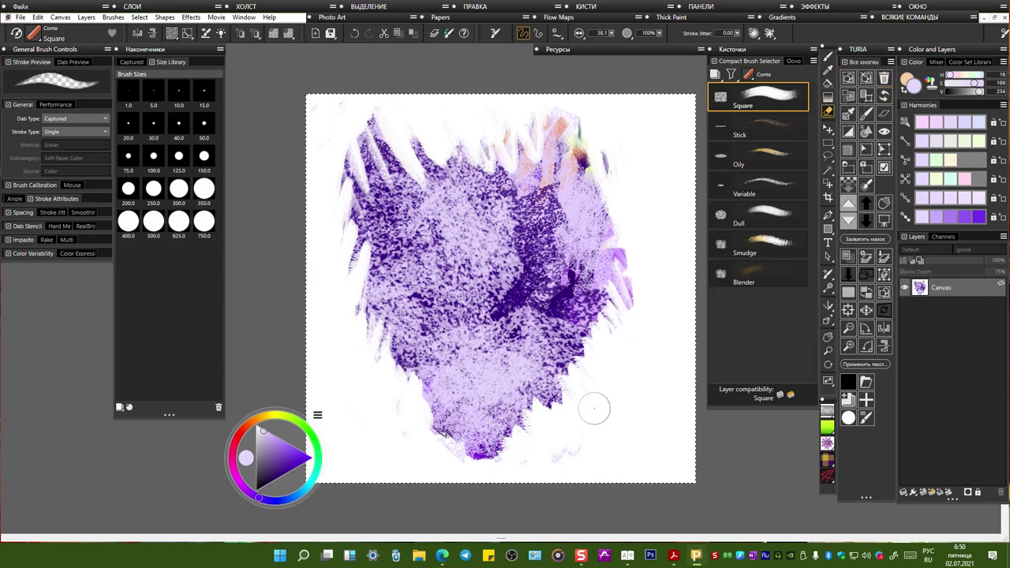
drag(289, 428, 263, 431)
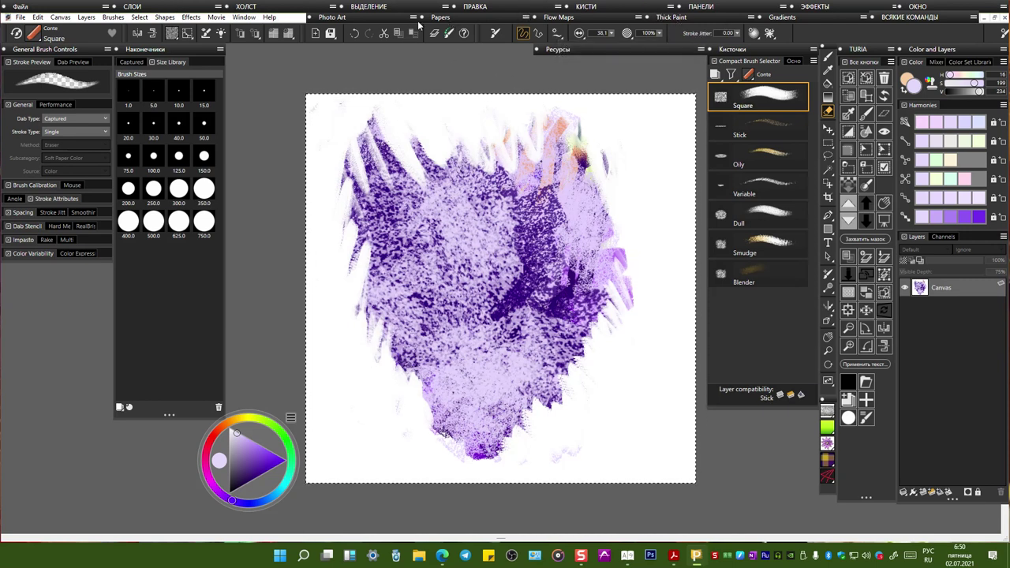
click(110, 17)
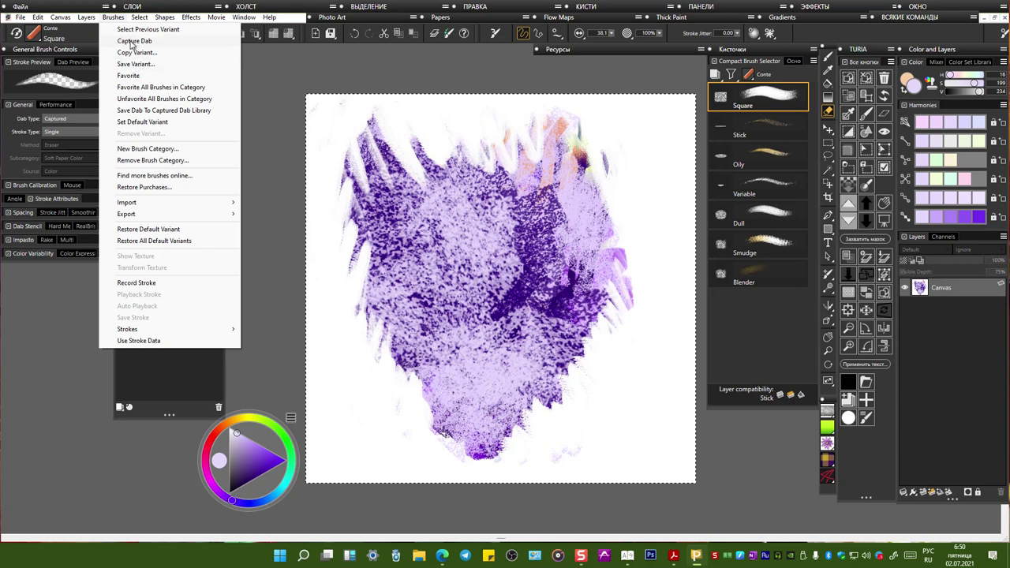
click(133, 41)
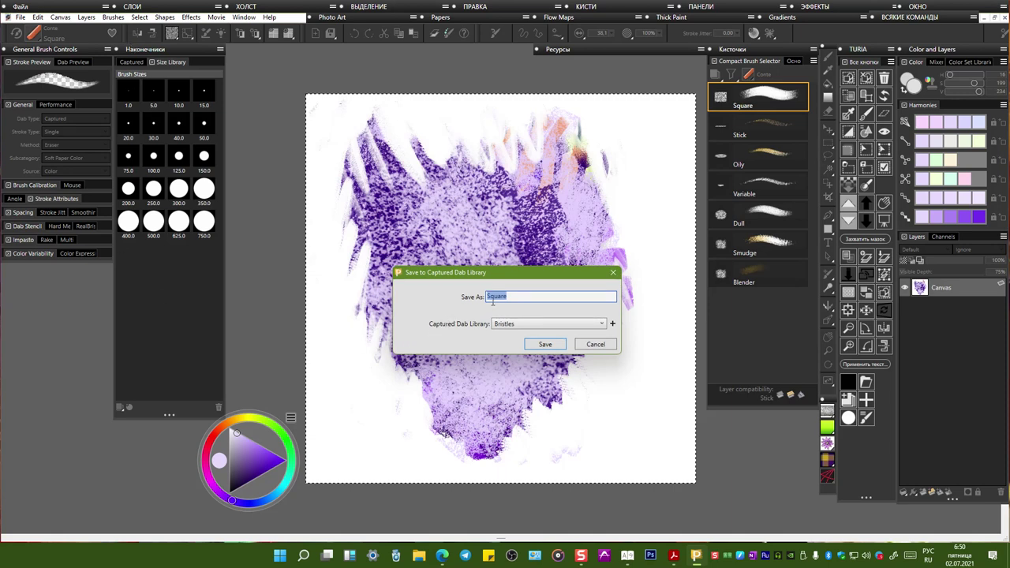
click(514, 296)
text(1)
click(506, 325)
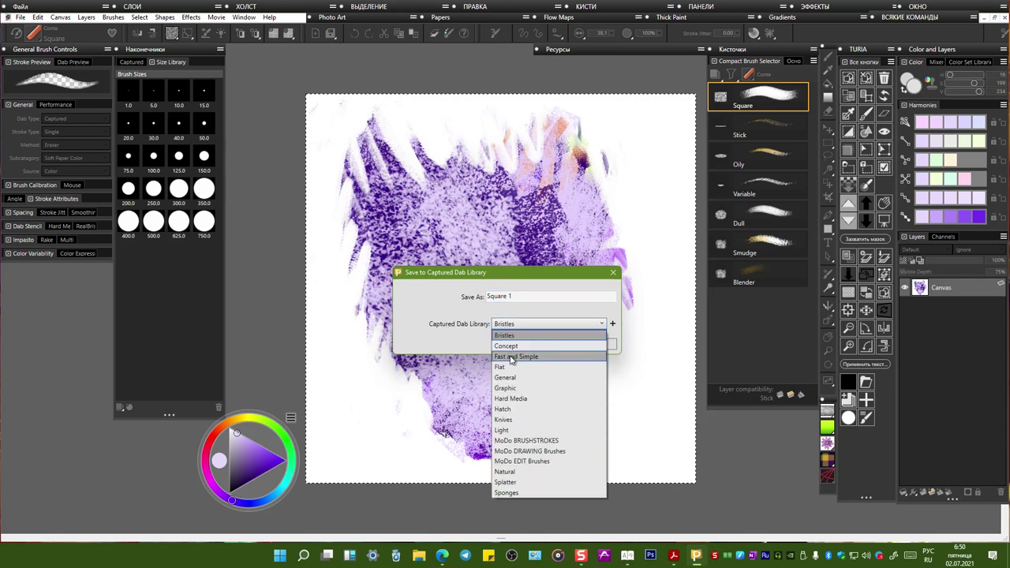
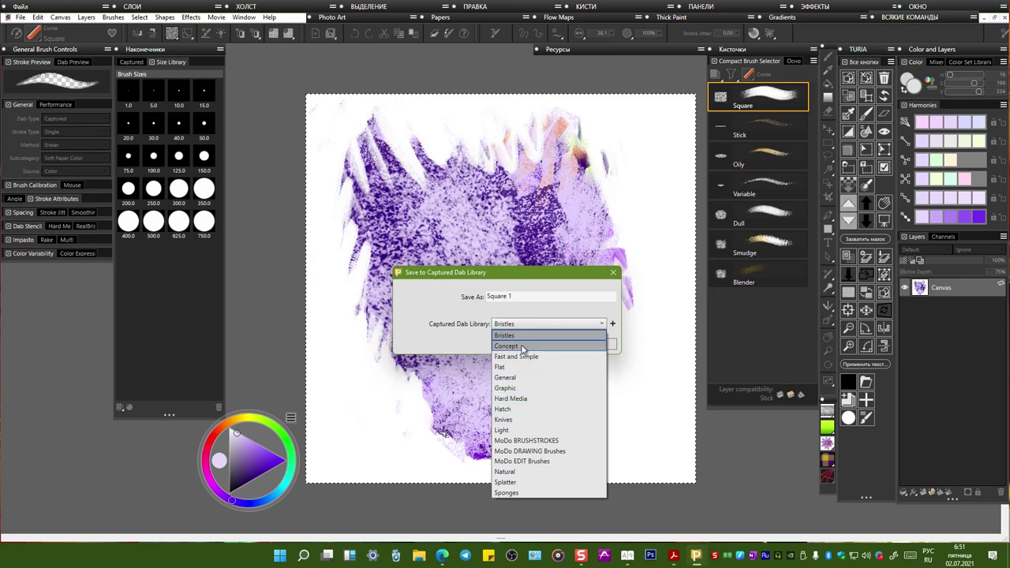
click(522, 349)
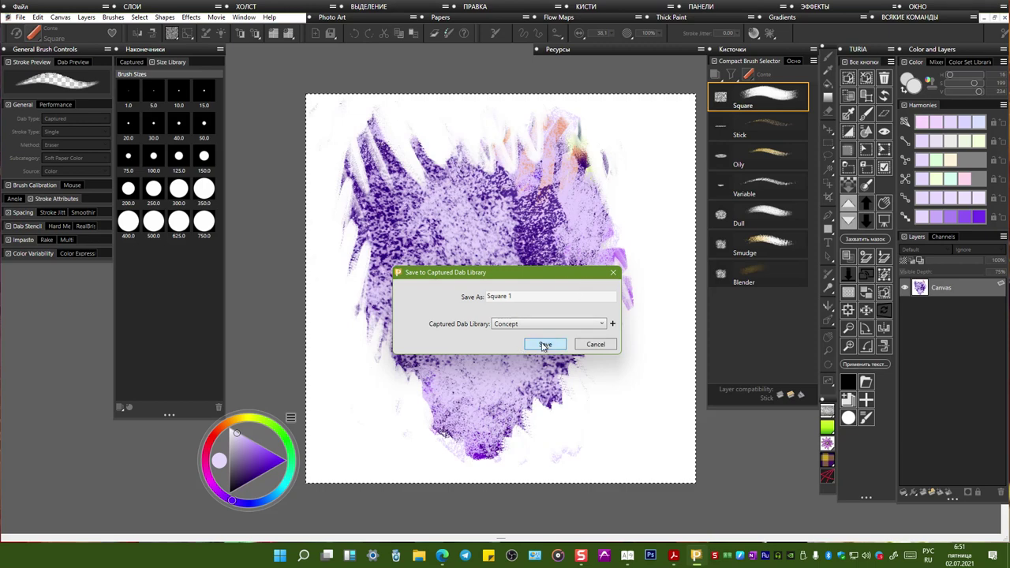
click(544, 345)
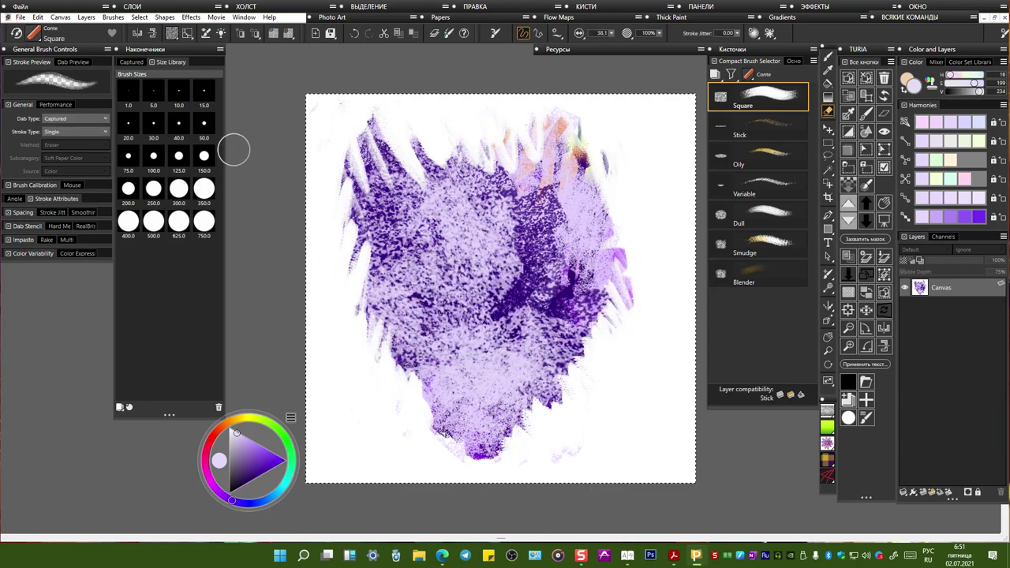
Step: Open the captured dab library and look for the new Square 1 dab in the Concept group
click(135, 64)
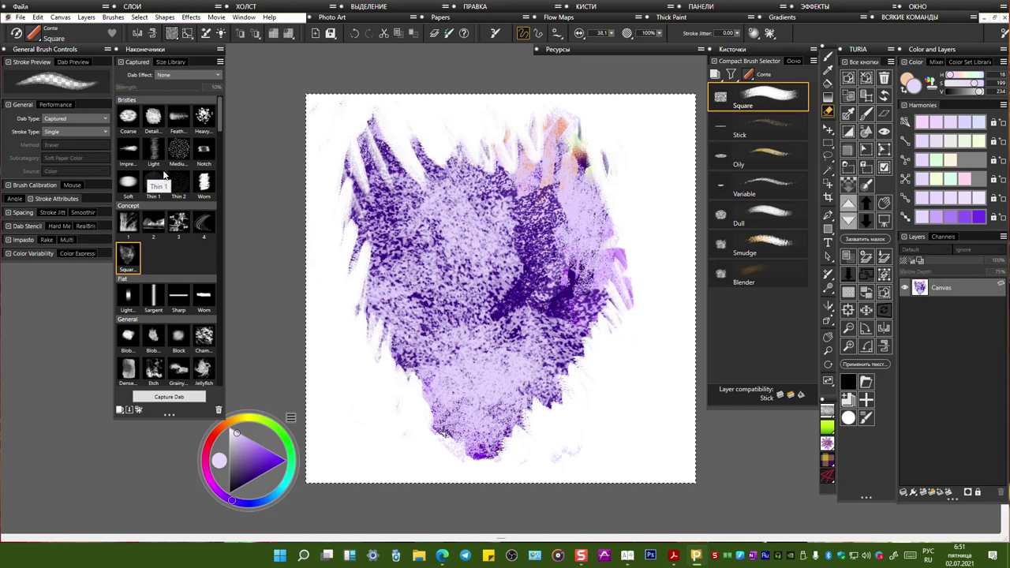
scroll(164, 158, down, 4)
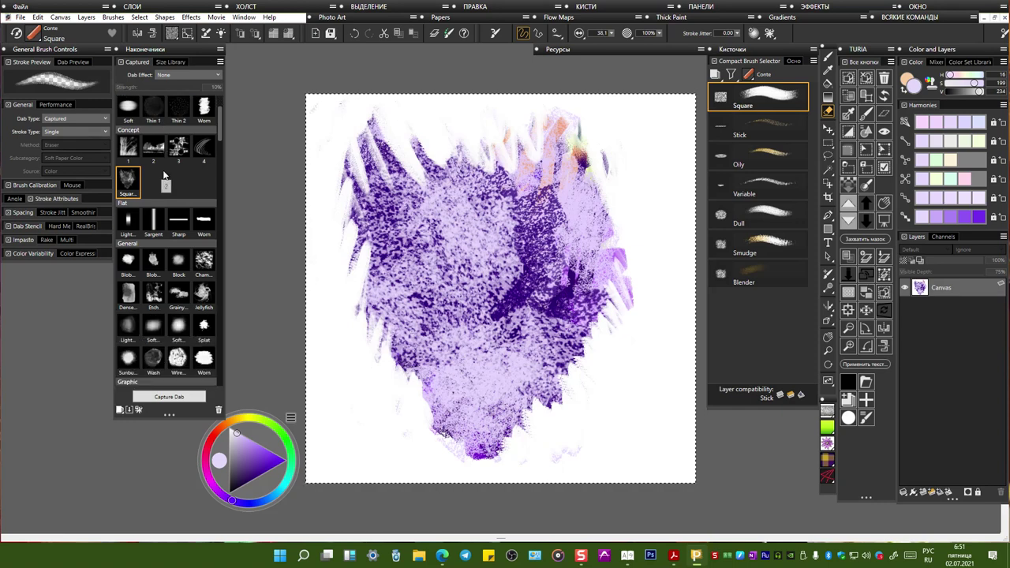
scroll(165, 166, up, 4)
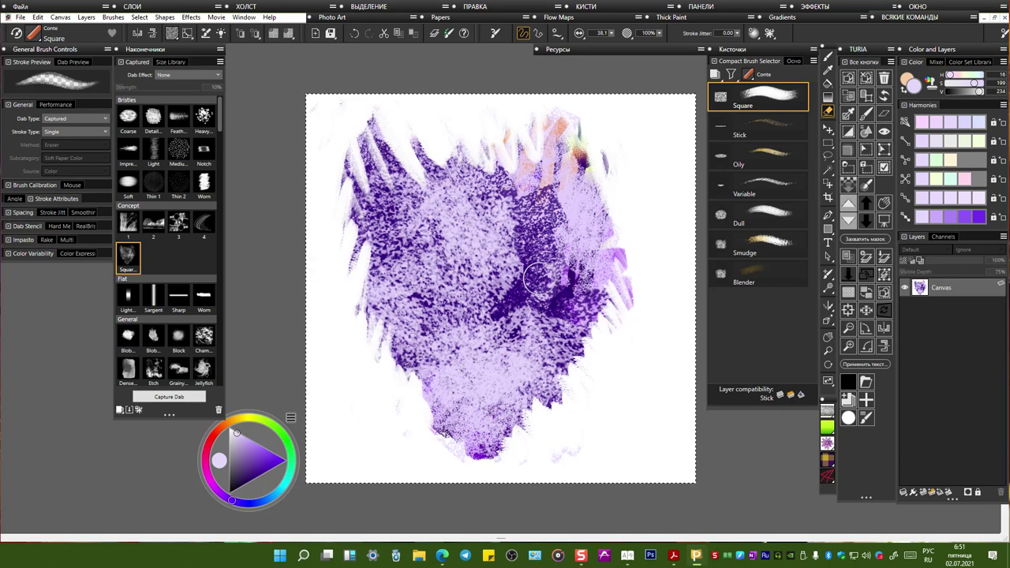
Step: Save the current brush as a new variant named Square 1 in the Conte category
right_click(748, 101)
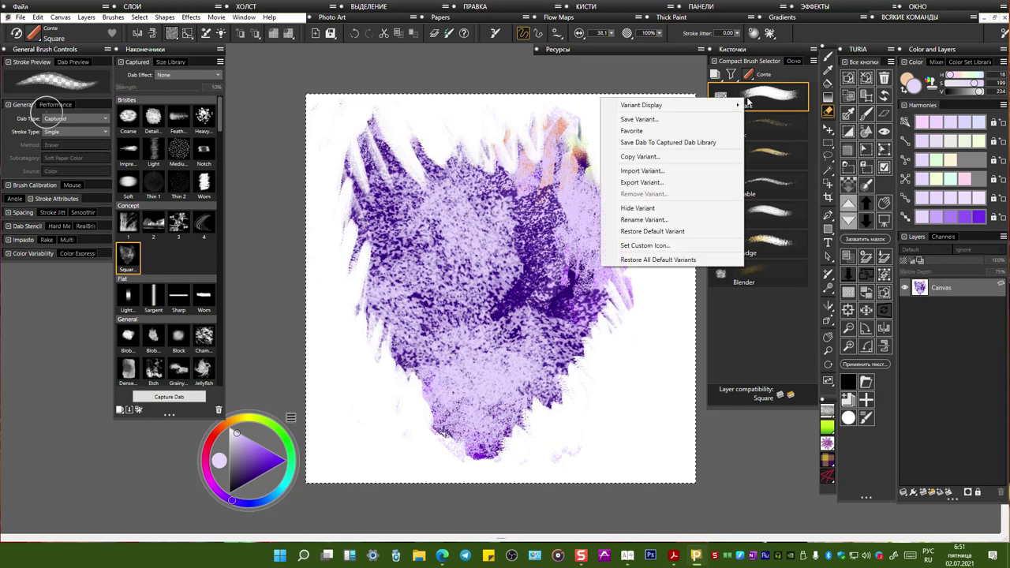
click(638, 119)
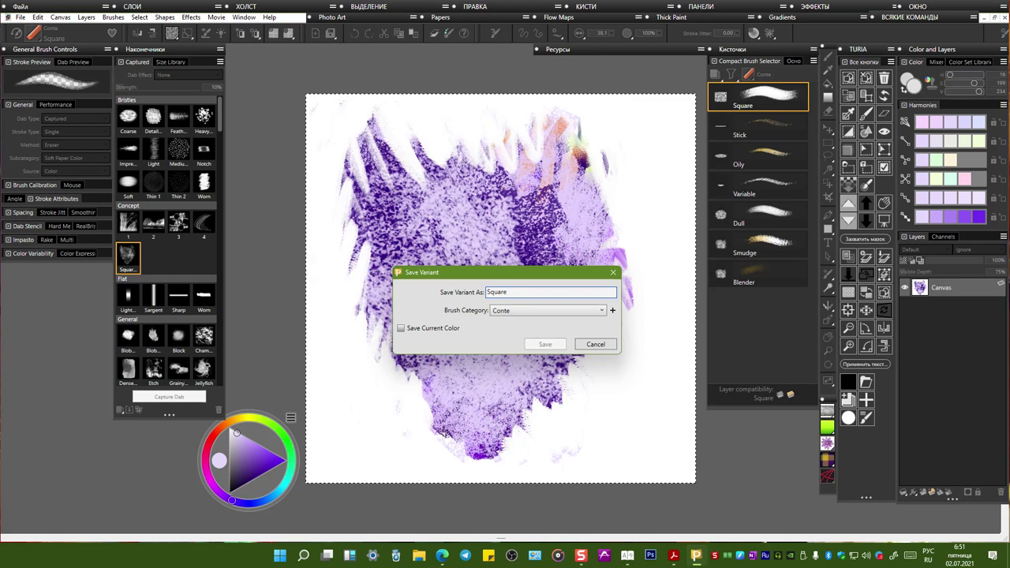
text(1)
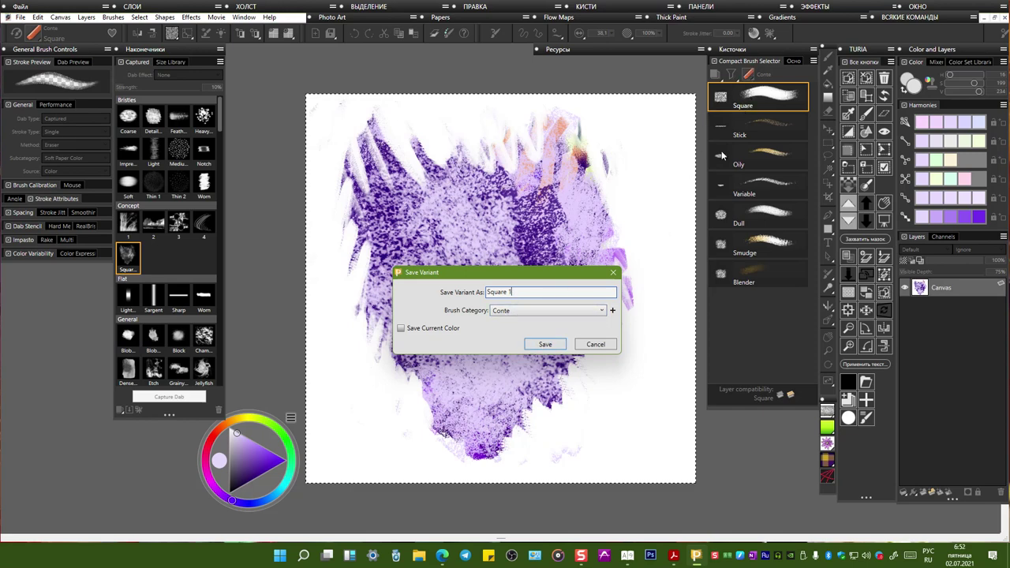
click(545, 343)
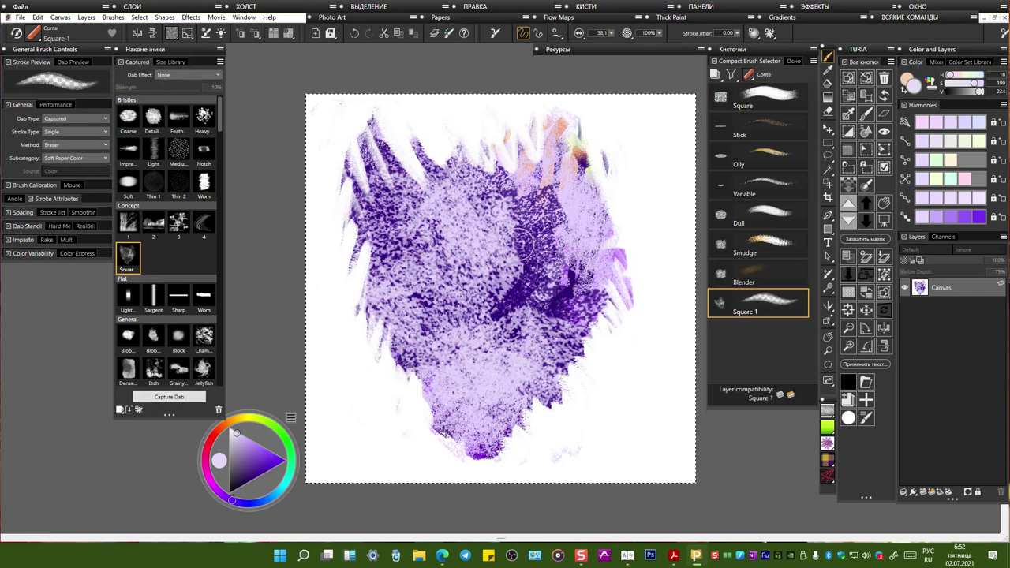
Step: Compare the Square variant with Square 1, then test Square 1 with long erasing strokes across the drawing's interior
click(754, 99)
click(495, 34)
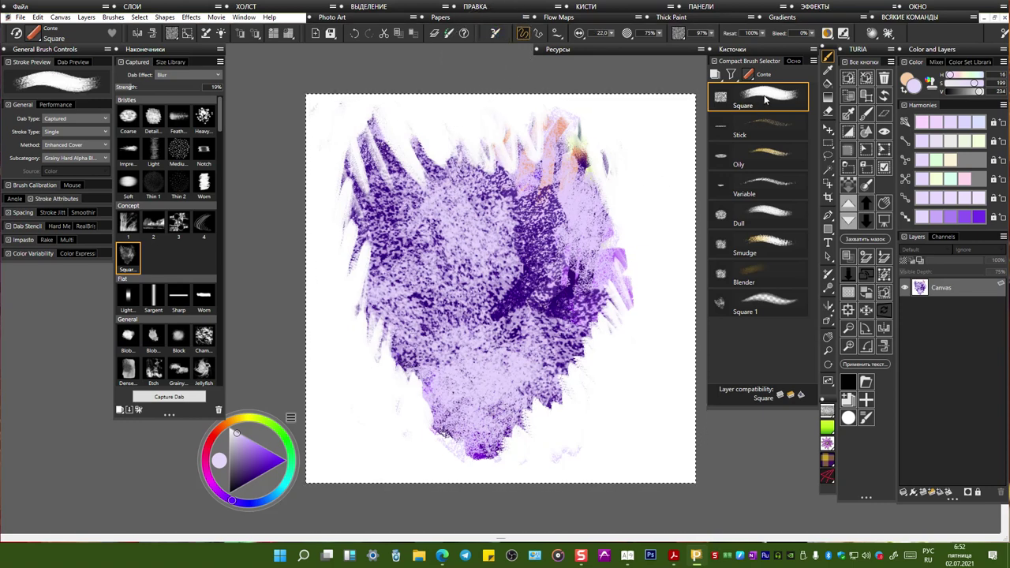
click(760, 315)
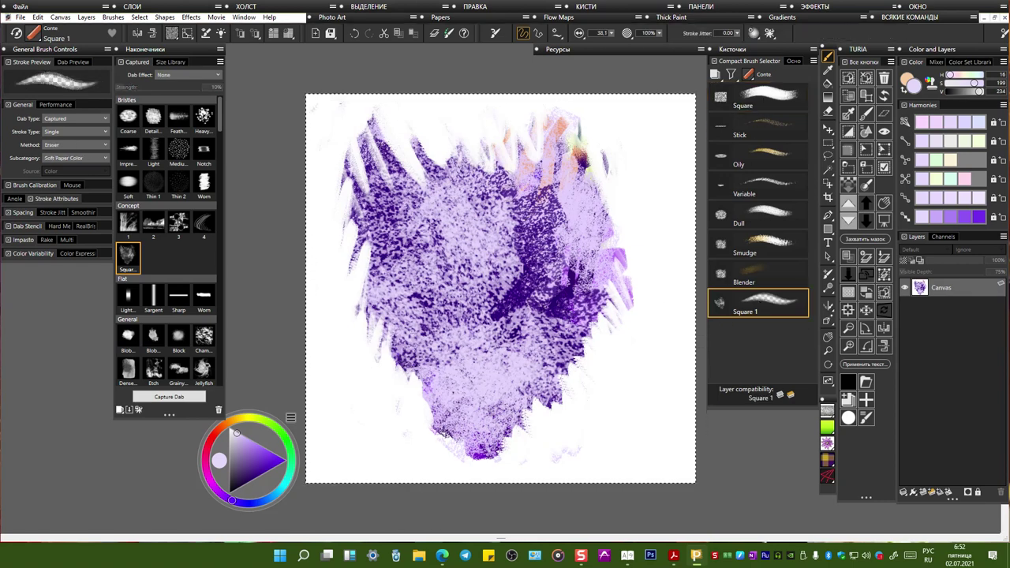
mouse_move(376, 141)
mouse_down()
mouse_move(419, 235)
mouse_move(385, 160)
mouse_move(446, 306)
mouse_up()
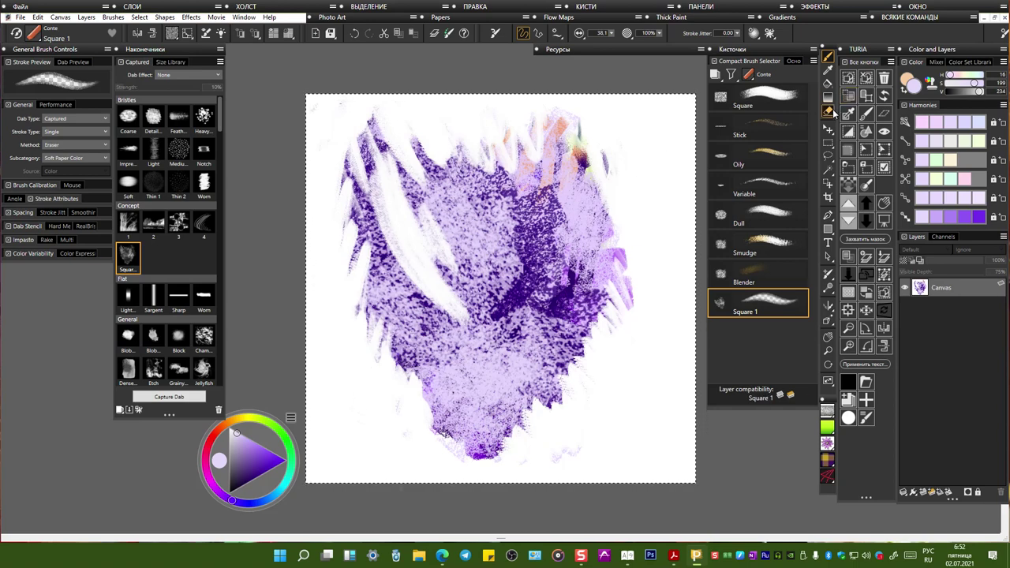
click(829, 112)
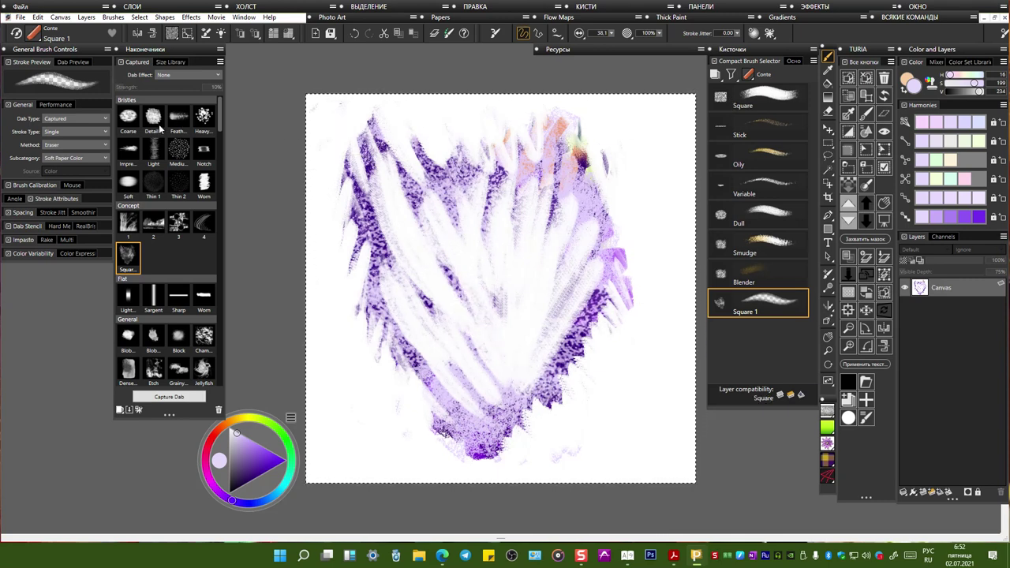
Step: Set the Square 1 brush's method to Enhanced Cover and its subcategory to Grainy Hard Alpha Blend
click(61, 144)
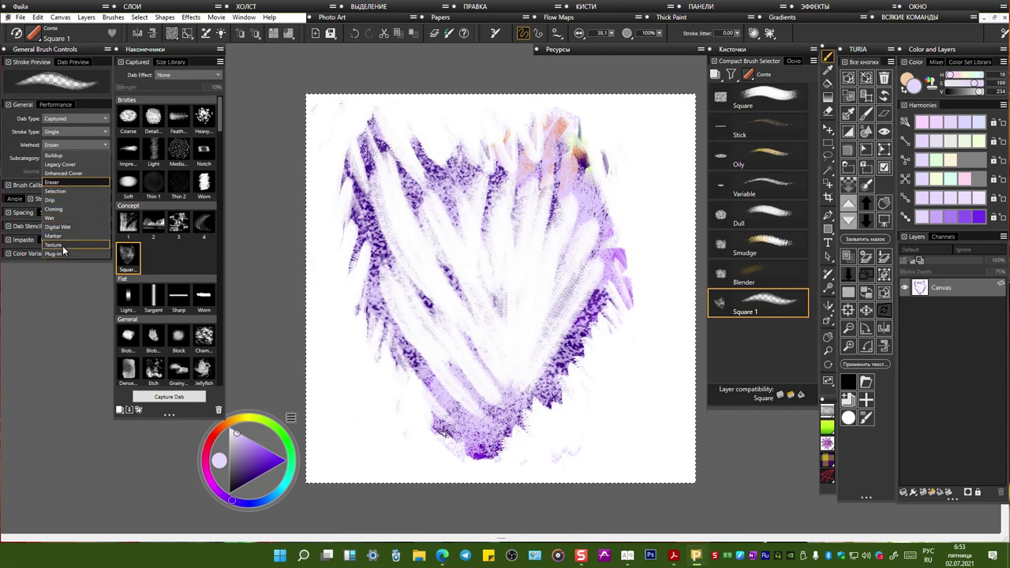
click(59, 172)
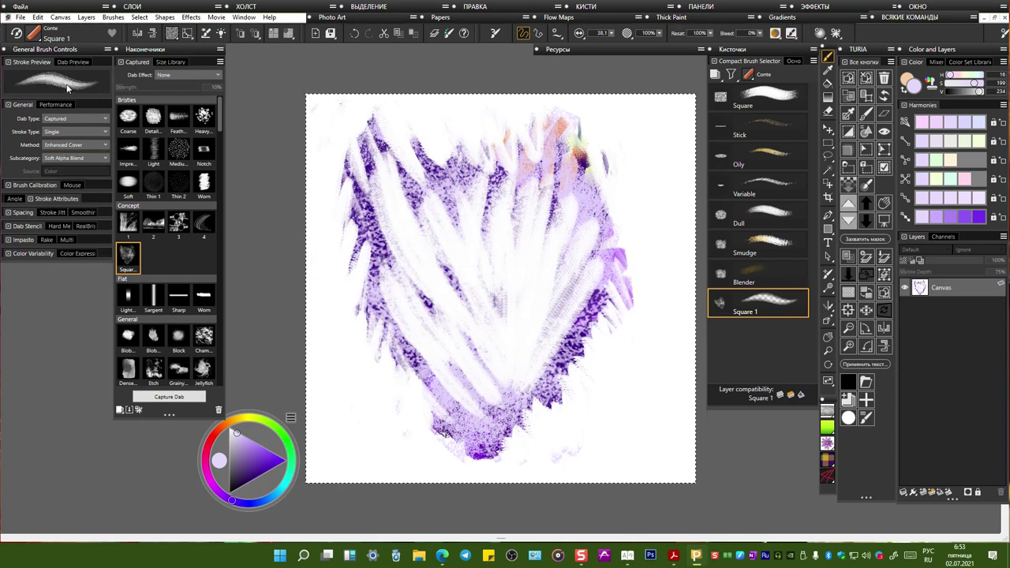
click(65, 160)
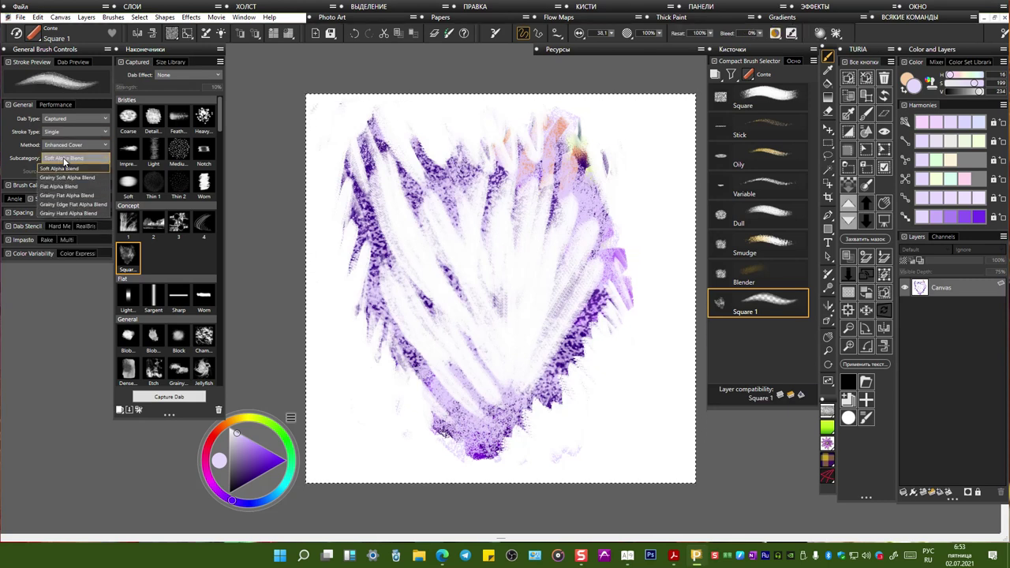
click(61, 213)
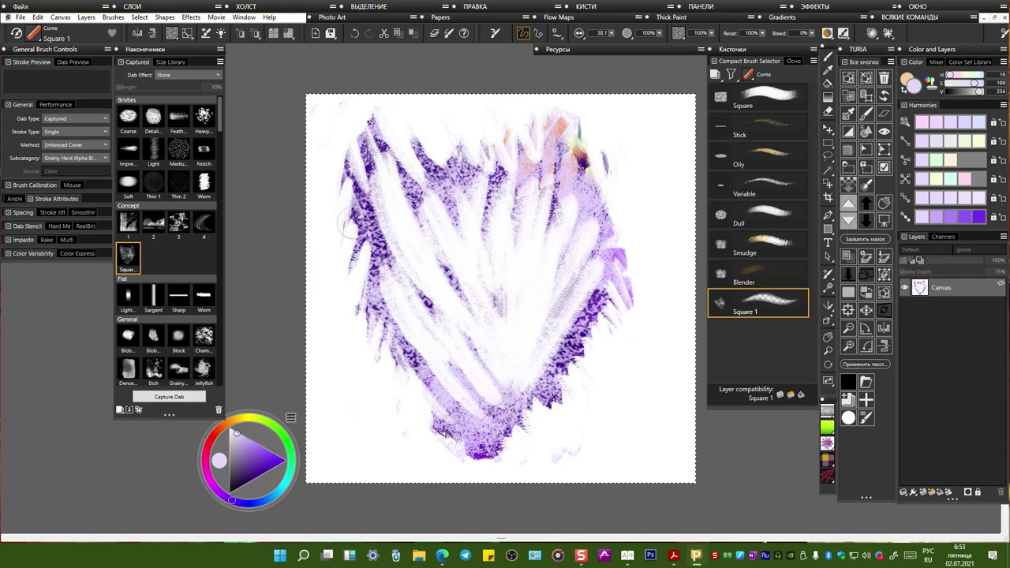
Step: Remove the Square 1 variant from the Conte category and paint a light purple test stroke with the Square brush
right_click(760, 308)
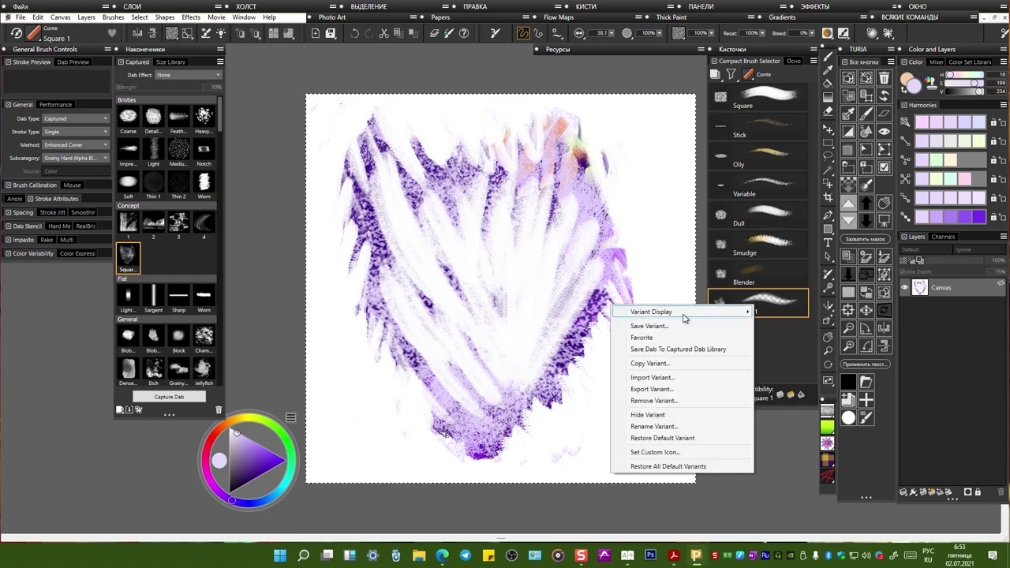
click(655, 401)
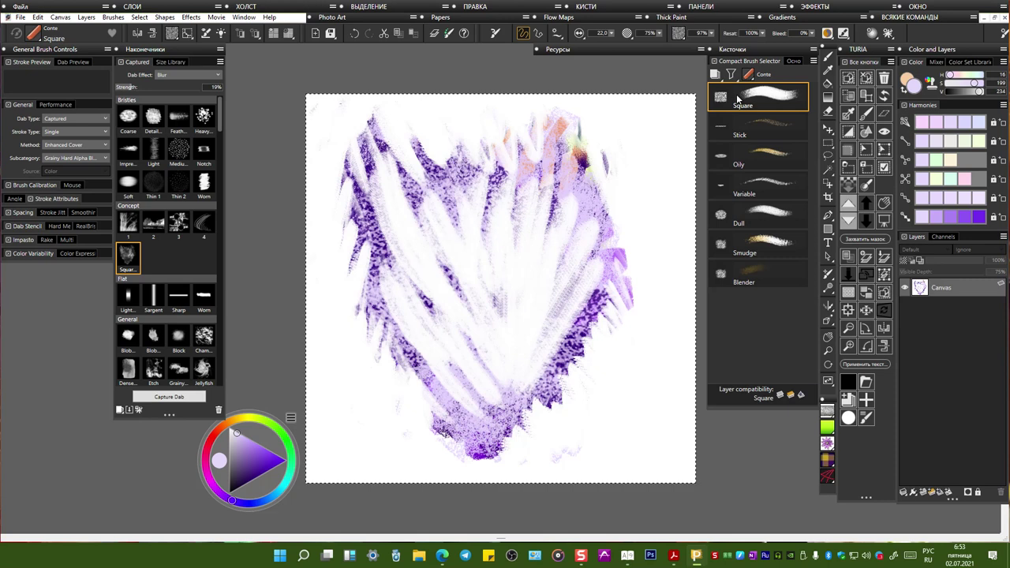
click(496, 33)
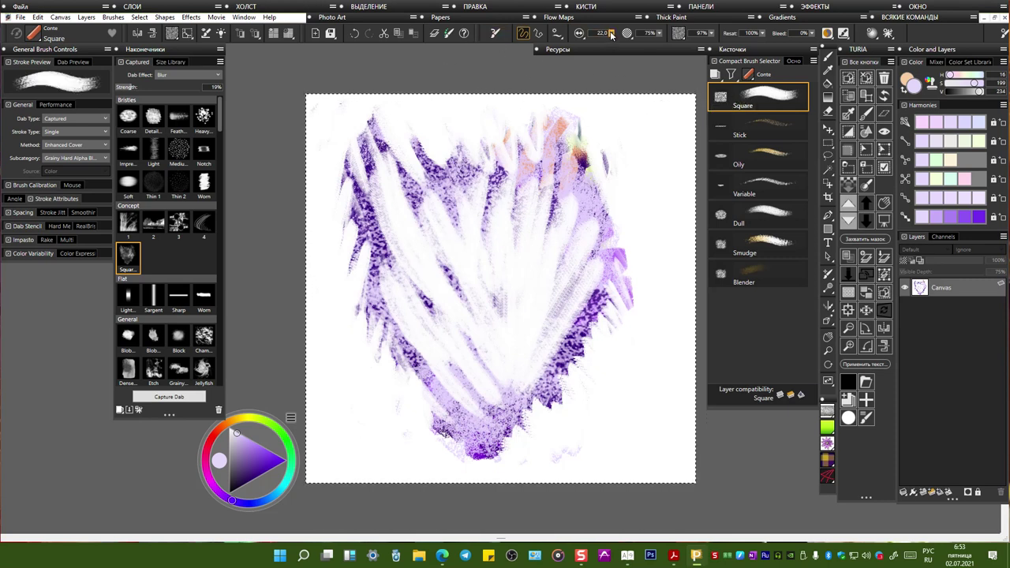
drag(552, 185, 478, 291)
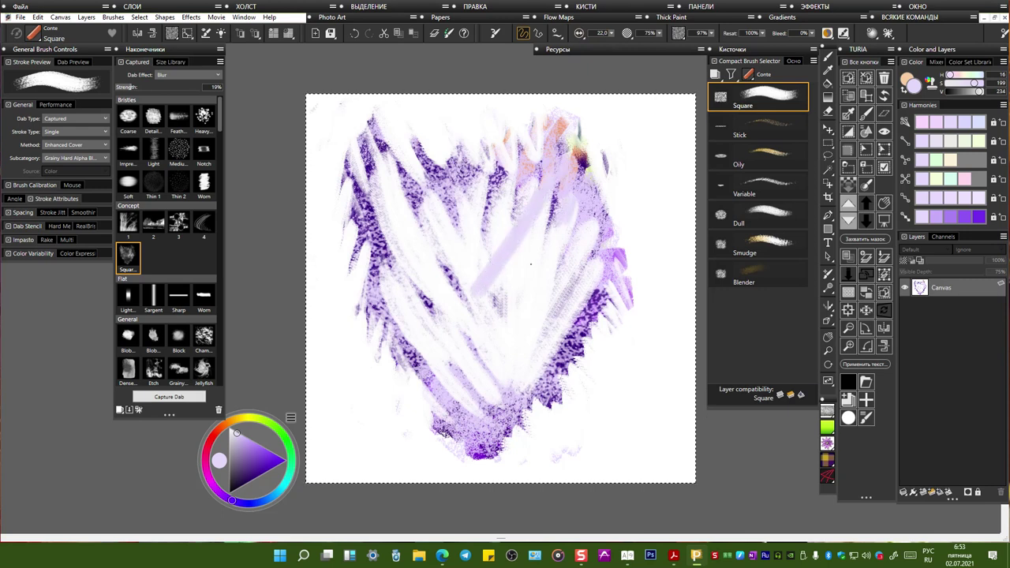
Step: Raise the Square brush's spacing to 120% and test it with dark purple strokes across the drawing's interior
click(580, 33)
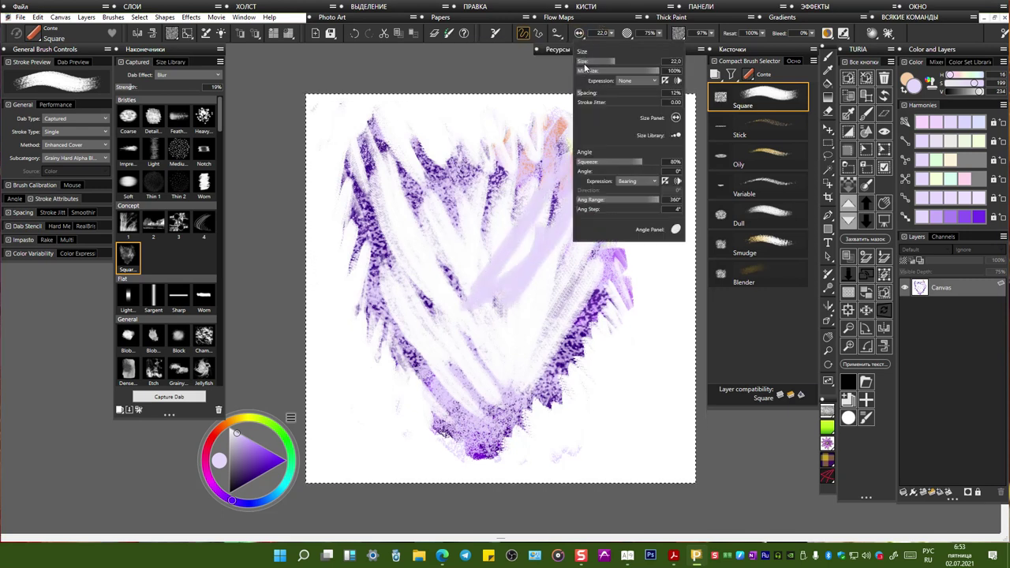
click(591, 94)
drag(591, 94, 604, 94)
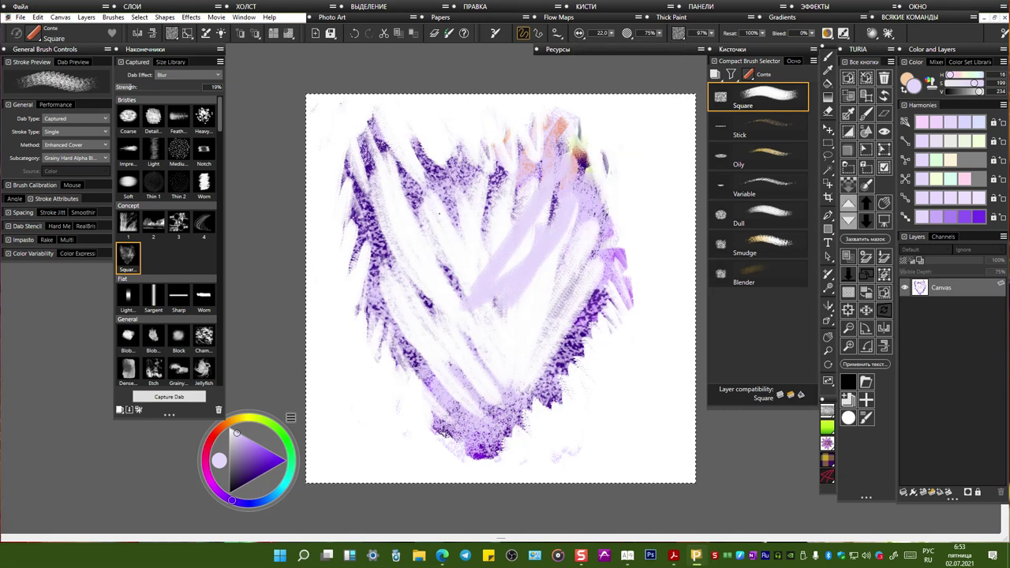
click(588, 35)
drag(605, 92, 626, 91)
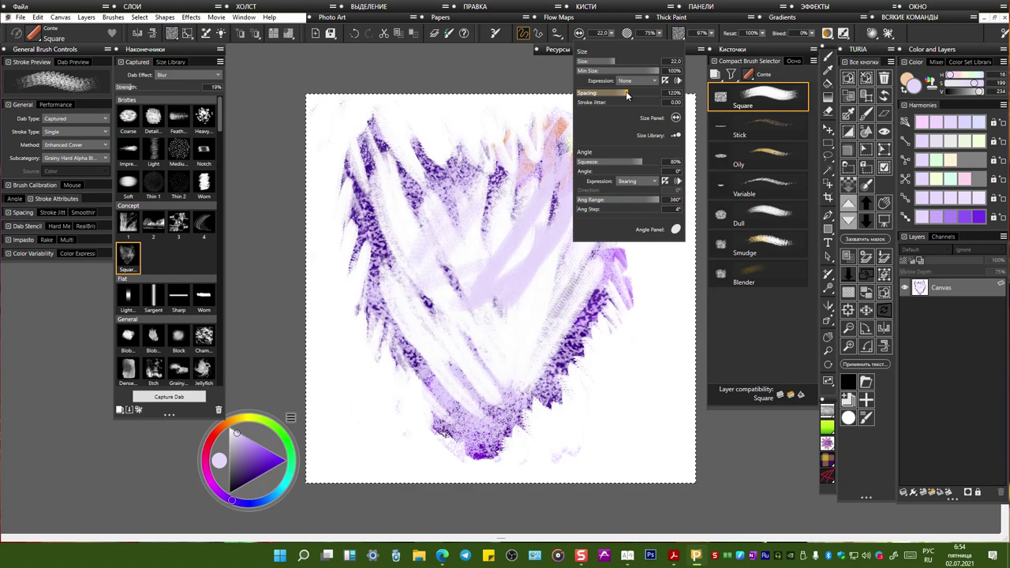
click(247, 481)
mouse_move(537, 164)
mouse_down()
mouse_move(441, 239)
mouse_move(466, 251)
mouse_move(474, 308)
mouse_move(439, 339)
mouse_up()
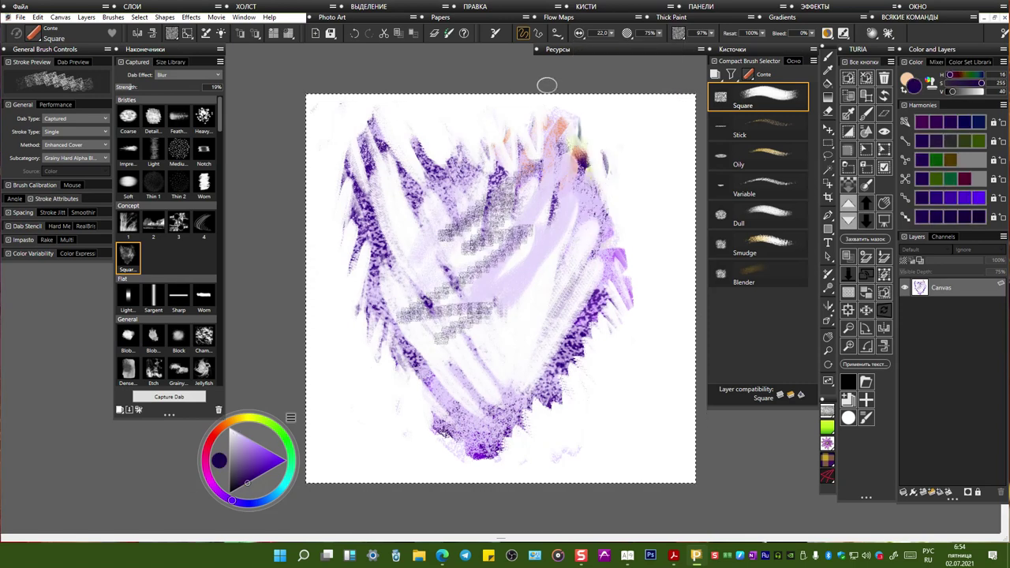
Step: Set the Square brush's spacing to 148% and paint a short test stroke on the drawing
click(580, 34)
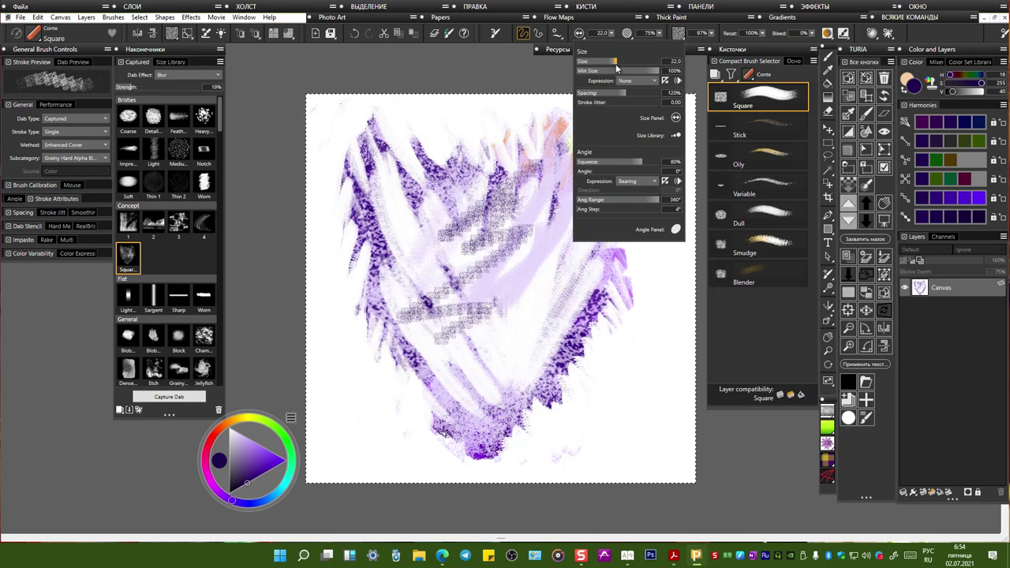
click(631, 93)
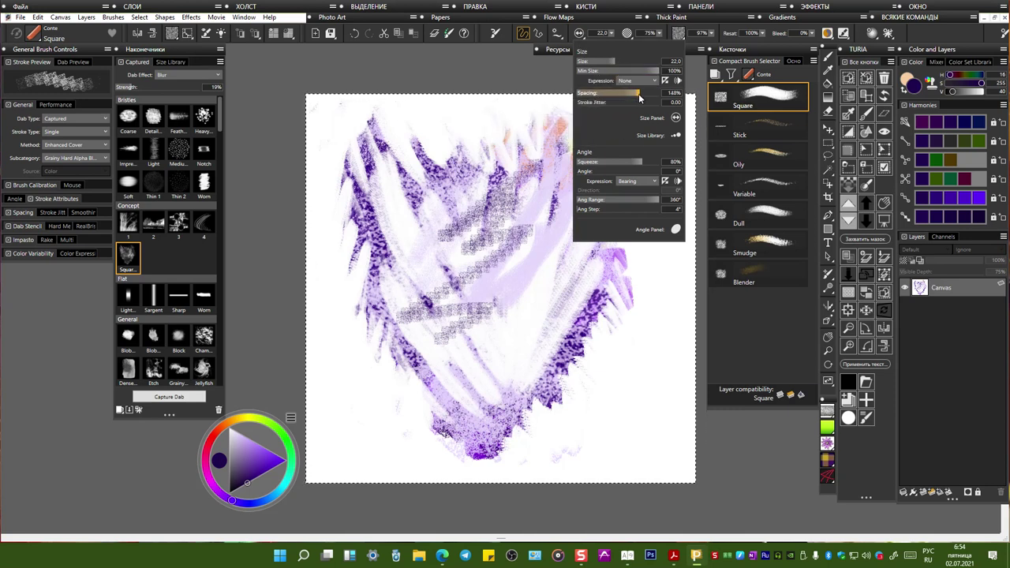
drag(429, 225, 406, 259)
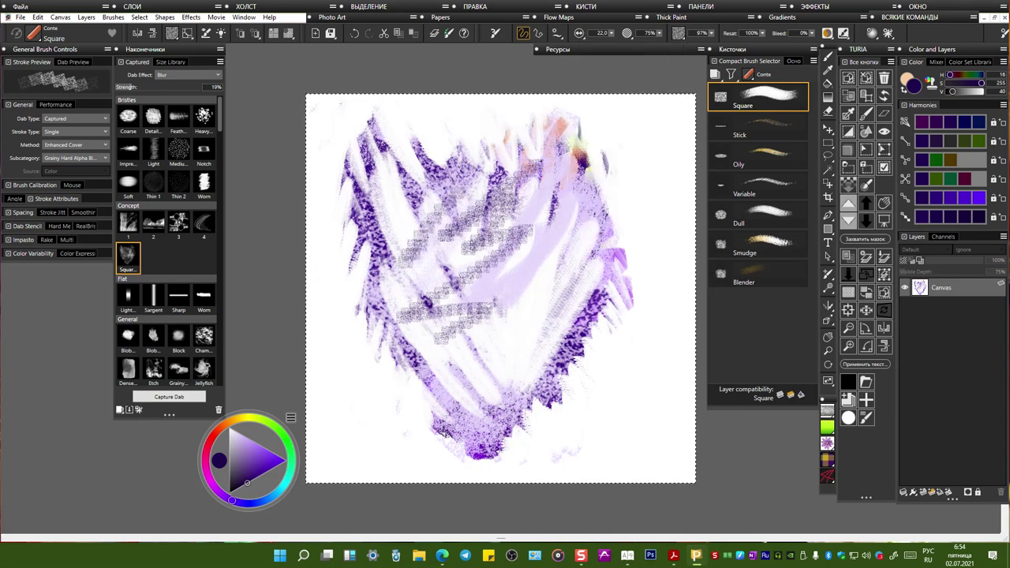
Step: Set the brush's stroke jitter to 1.22 and test it with several scattered strokes across the drawing
click(579, 34)
click(598, 103)
drag(450, 155, 398, 217)
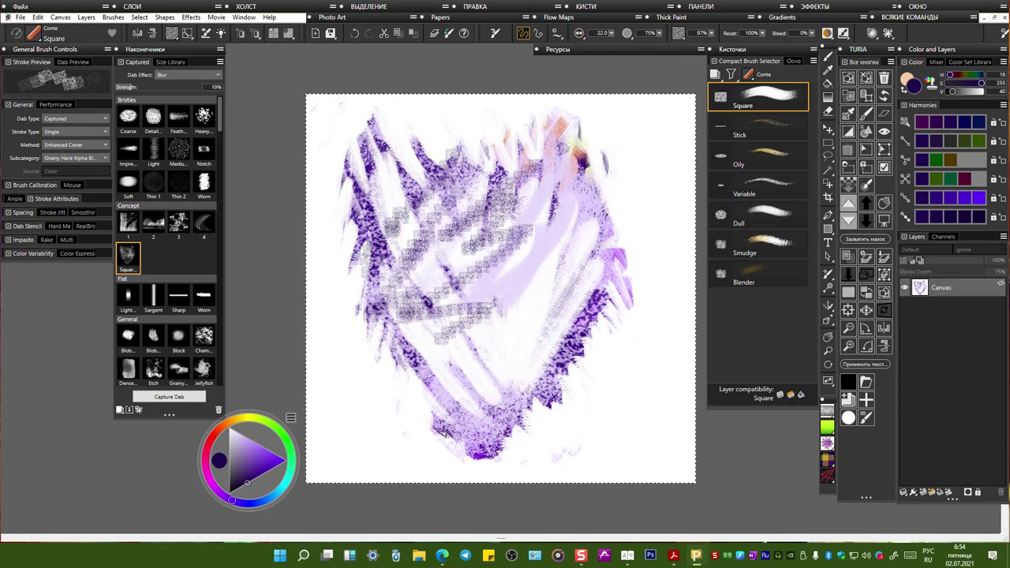
drag(470, 259, 430, 336)
drag(537, 351, 466, 371)
drag(576, 367, 482, 391)
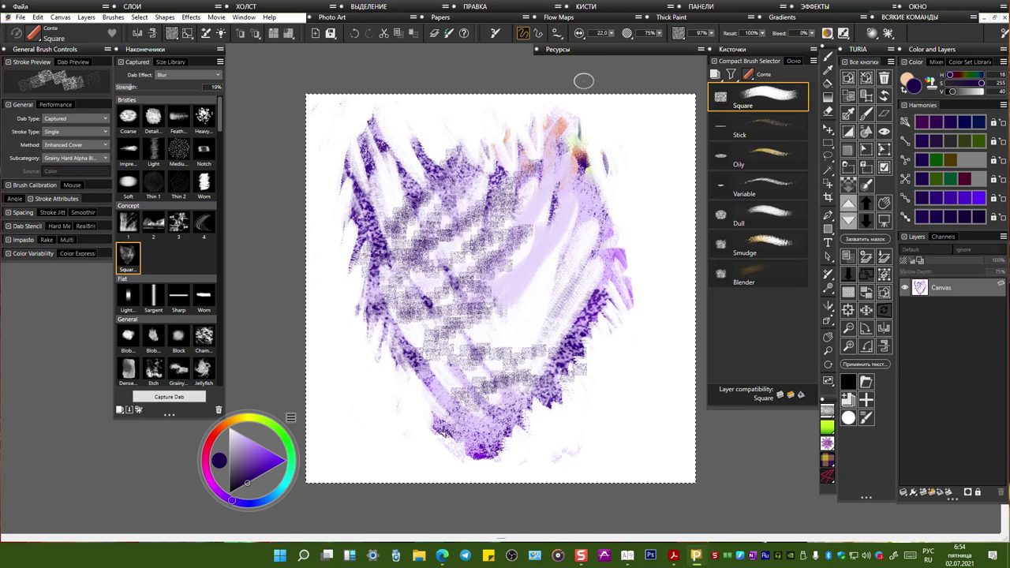
Step: Enlarge the brush size to 77.4 and paint over the middle of the drawing
mouse_move(601, 33)
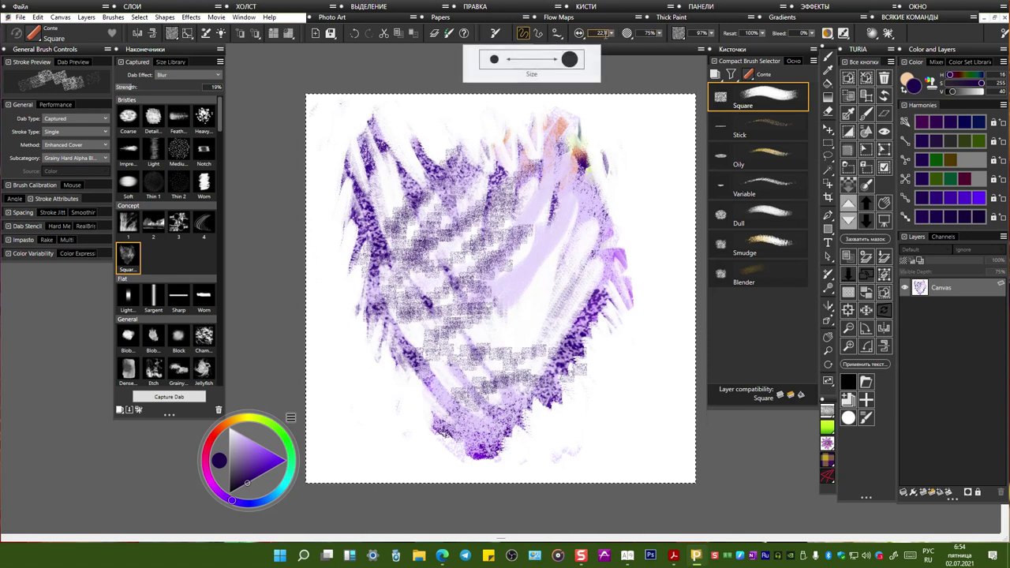
drag(610, 34, 629, 38)
mouse_move(497, 157)
mouse_down()
mouse_move(399, 347)
mouse_move(495, 339)
mouse_up()
Step: Reduce the brush's squeeze to 1% and paint thin horizontal hatching across the upper canvas
click(579, 34)
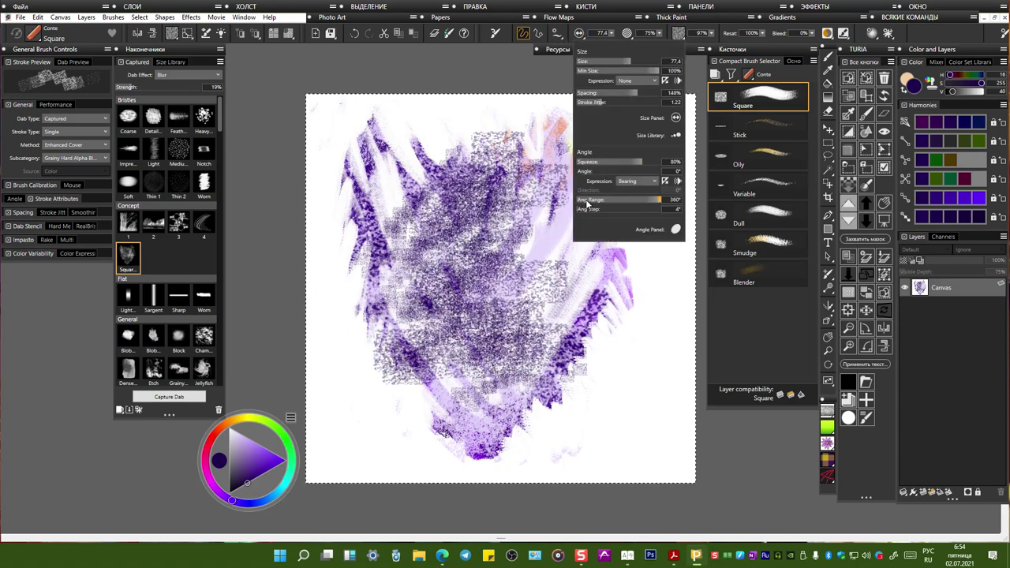
mouse_move(584, 212)
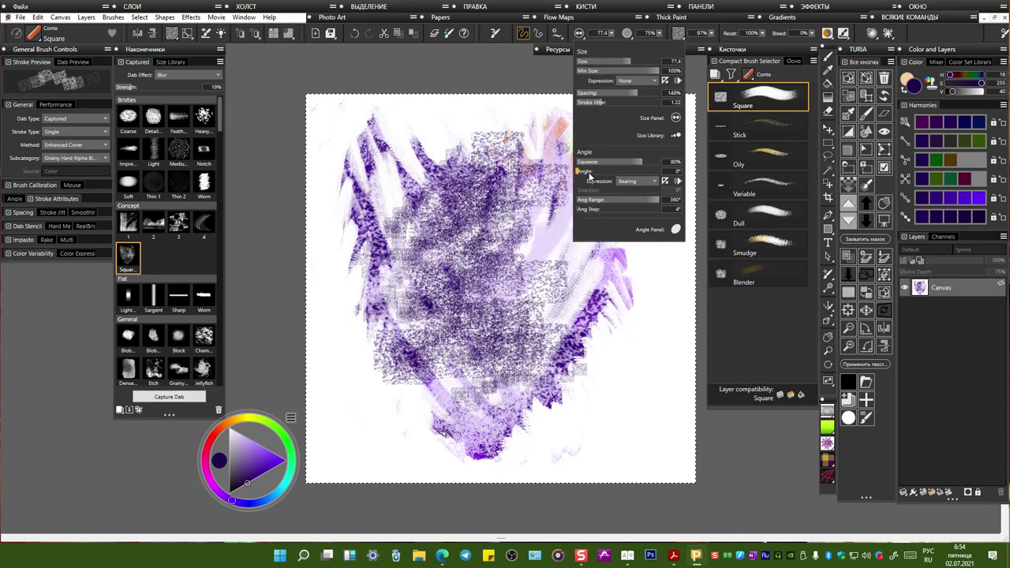
mouse_move(586, 172)
mouse_move(615, 164)
drag(619, 164, 577, 165)
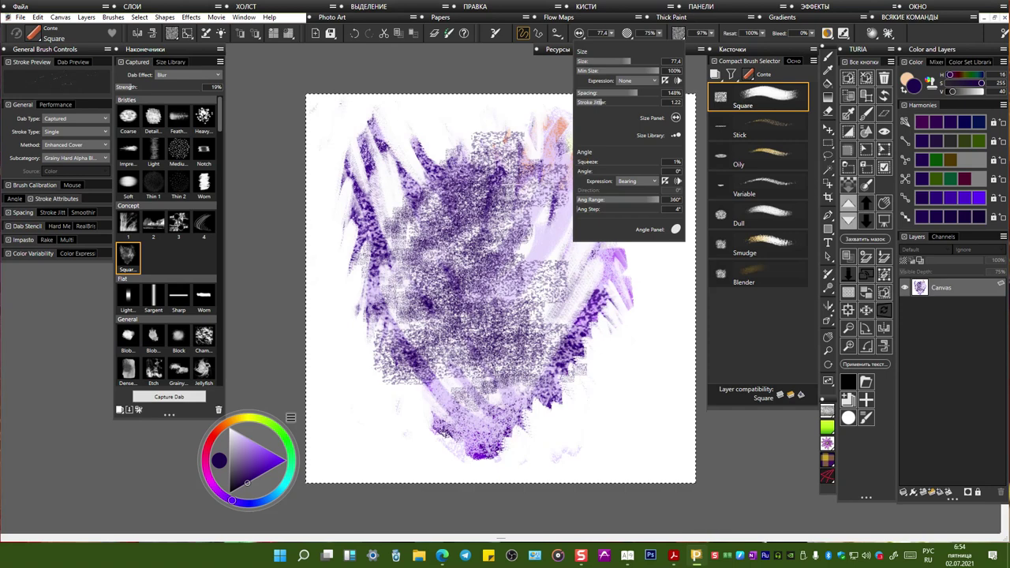
mouse_move(453, 161)
mouse_down()
mouse_move(443, 147)
mouse_move(454, 104)
mouse_move(527, 114)
mouse_move(537, 142)
mouse_move(588, 154)
mouse_move(602, 221)
mouse_up()
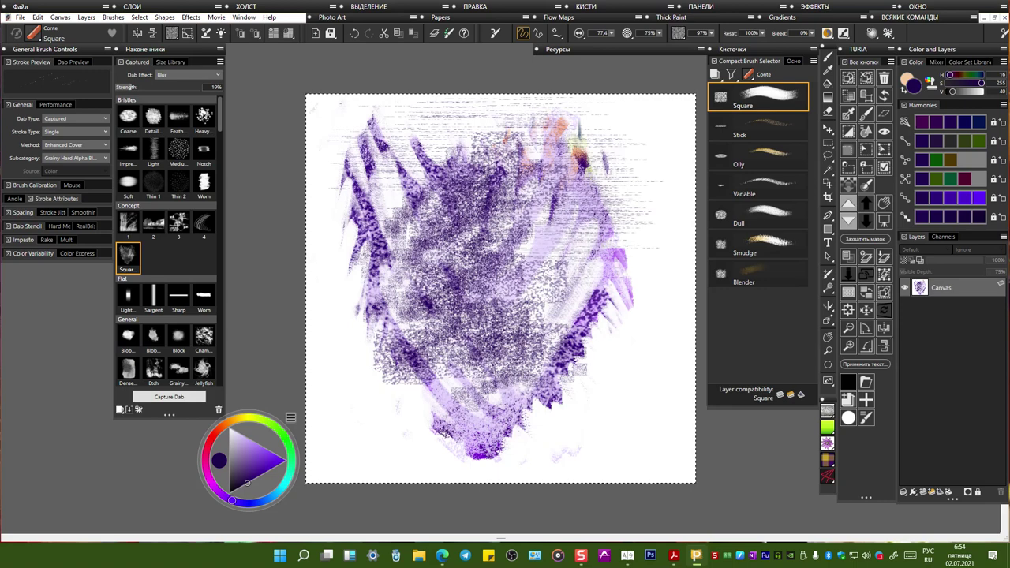
Step: Set the brush's dab angle to 83°
click(578, 35)
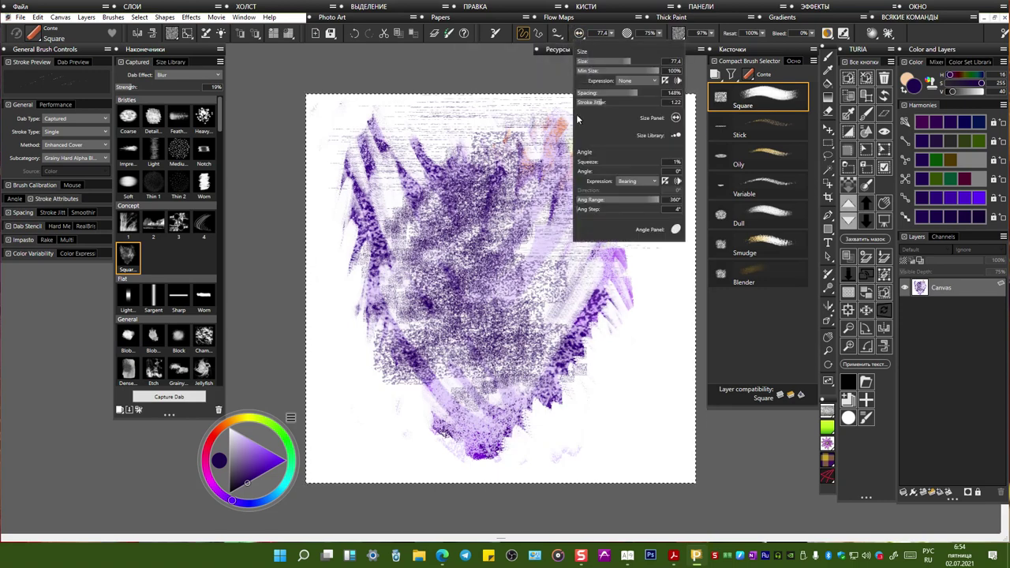
drag(591, 174, 598, 172)
key(Escape)
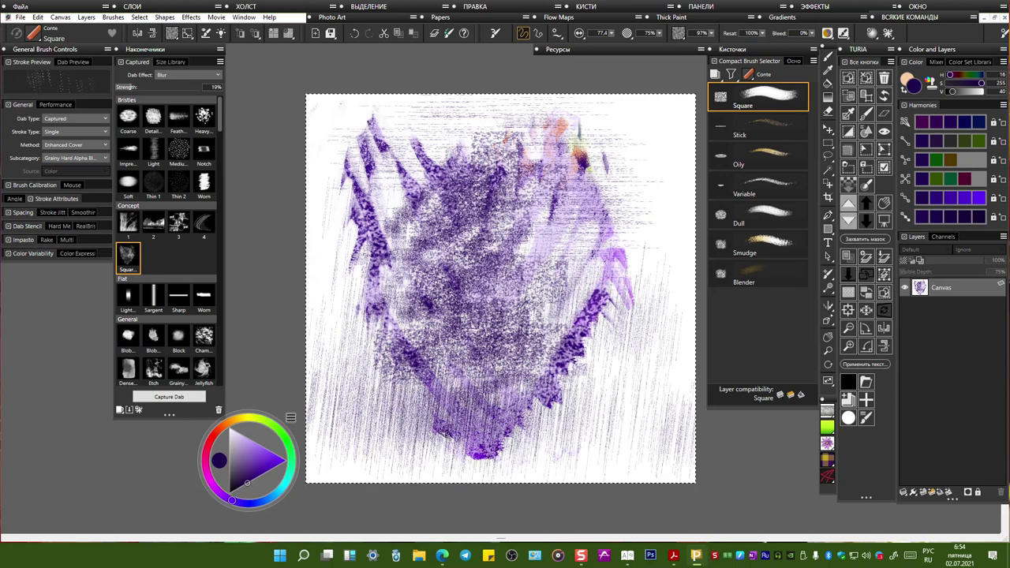
Step: Draw many short slanted hatching strokes along the canvas's right side with the thin Square brush
drag(635, 148, 594, 157)
drag(661, 162, 604, 179)
drag(656, 182, 597, 191)
drag(631, 143, 596, 168)
drag(656, 117, 613, 142)
drag(629, 104, 597, 142)
drag(637, 184, 611, 225)
drag(651, 300, 674, 303)
drag(606, 169, 534, 207)
drag(608, 194, 539, 232)
drag(618, 205, 532, 246)
drag(597, 232, 532, 277)
drag(627, 223, 578, 247)
drag(670, 305, 584, 329)
mouse_move(688, 386)
mouse_down()
mouse_move(574, 391)
mouse_move(566, 401)
mouse_up()
drag(600, 428, 565, 435)
drag(657, 349, 608, 396)
mouse_move(648, 317)
mouse_down()
mouse_move(620, 361)
mouse_move(618, 431)
mouse_up()
drag(616, 357, 595, 409)
drag(657, 330, 622, 392)
drag(571, 446, 647, 427)
drag(595, 396, 647, 376)
drag(556, 439, 609, 423)
drag(587, 436, 638, 417)
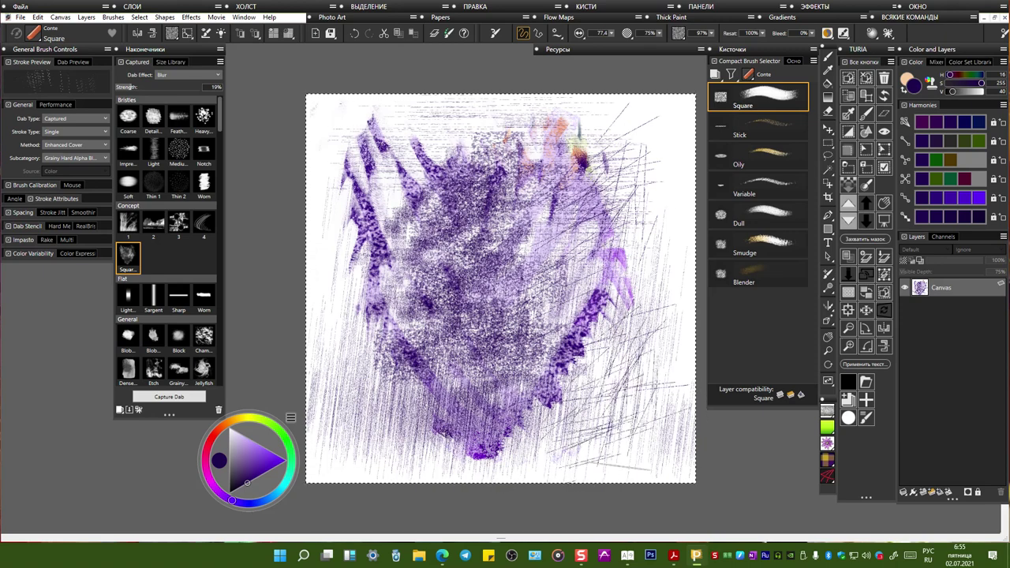
Step: Set the brush's squeeze to 38% and paint dense dark strokes over the drawing's left side
click(580, 33)
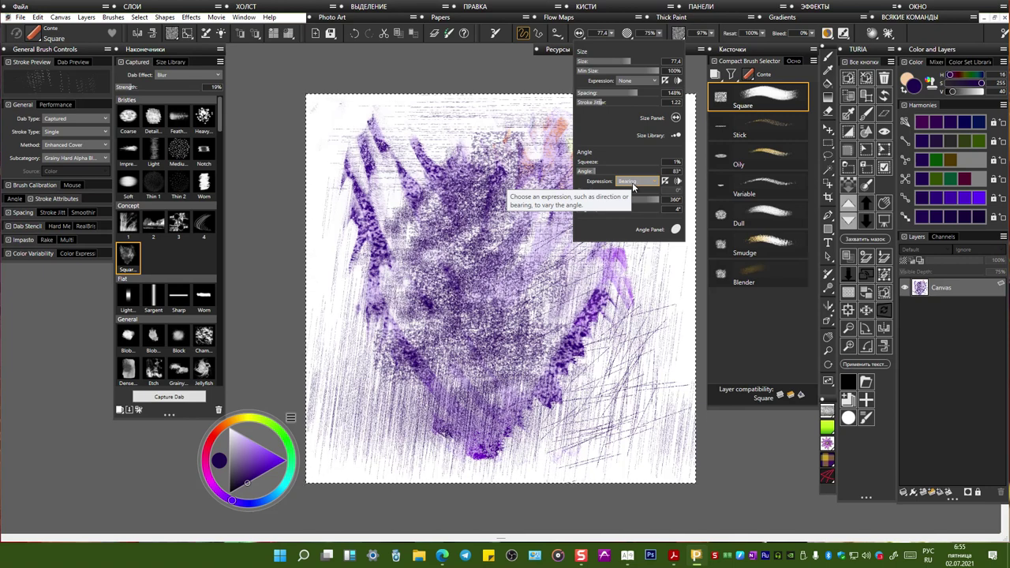
drag(597, 163, 610, 162)
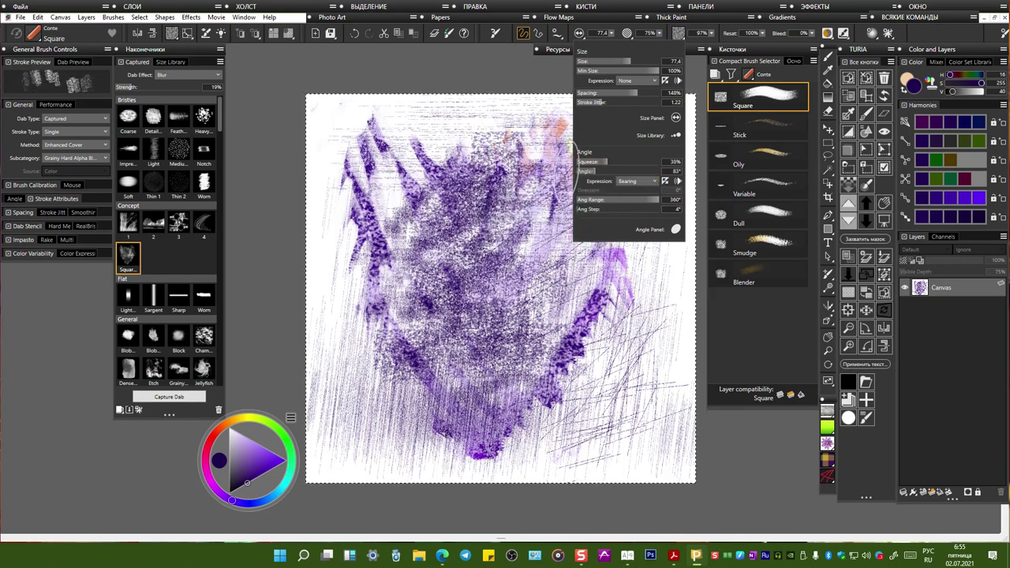
mouse_move(338, 218)
mouse_down()
mouse_move(331, 264)
mouse_move(365, 193)
mouse_move(365, 304)
mouse_move(383, 395)
mouse_move(466, 347)
mouse_up()
Step: Set the brush's squeeze to 100% and cover most of the canvas with dark purple square dabs
click(580, 34)
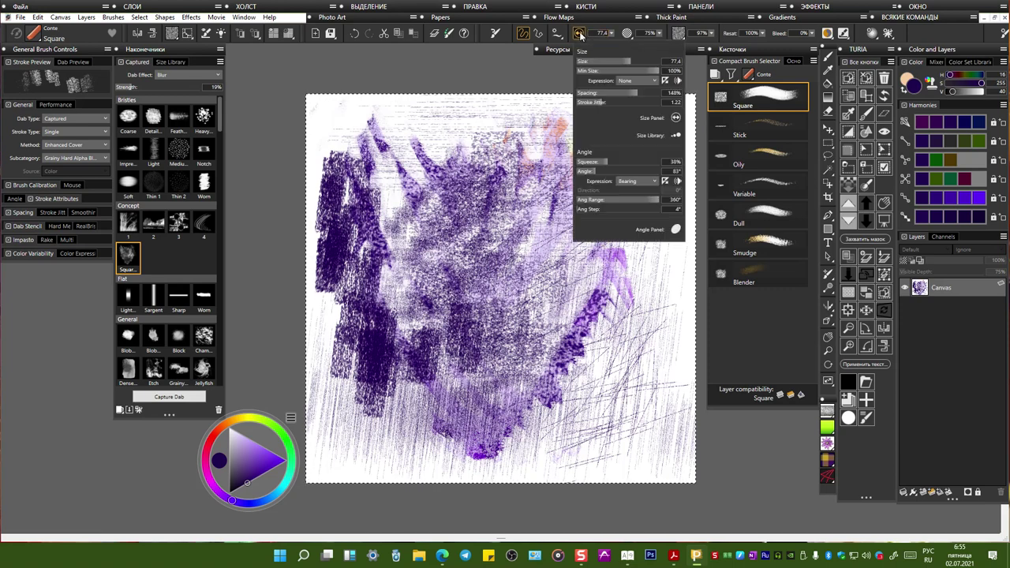
drag(619, 164, 676, 165)
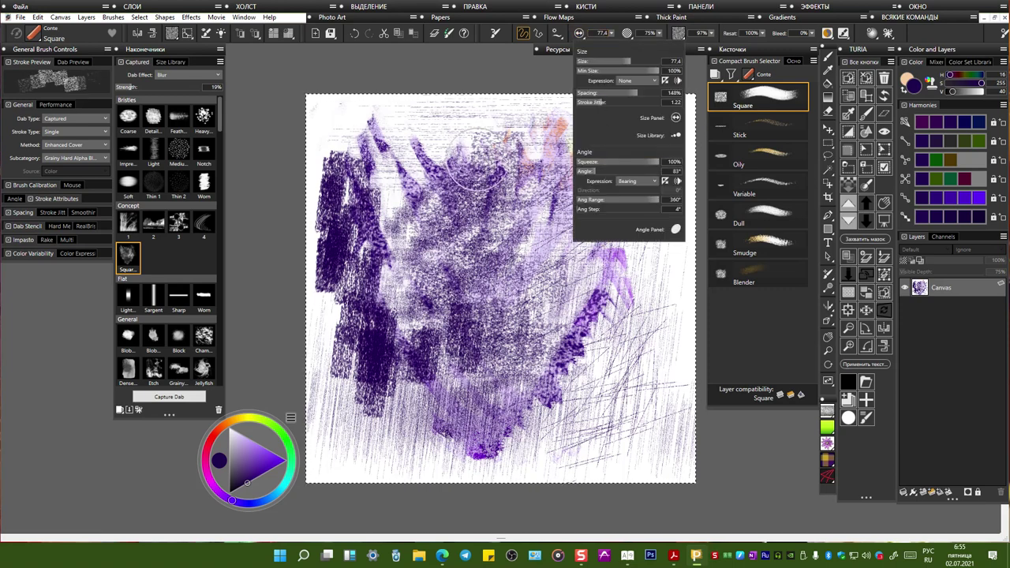
mouse_move(450, 154)
mouse_down()
mouse_move(395, 237)
mouse_move(466, 276)
mouse_move(592, 205)
mouse_up()
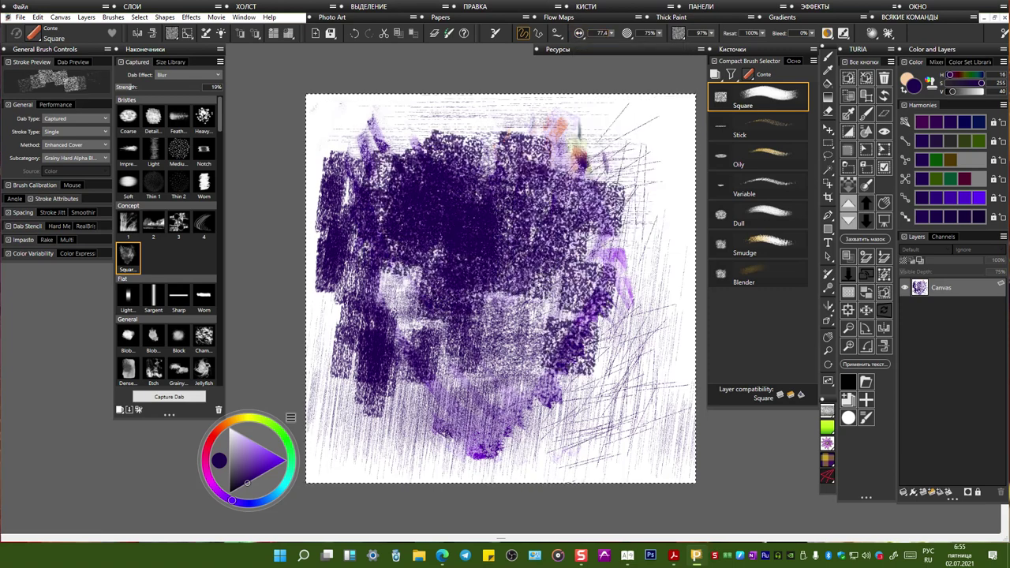
drag(434, 304, 387, 355)
mouse_move(600, 253)
mouse_down()
mouse_move(663, 170)
mouse_move(663, 454)
mouse_move(604, 197)
mouse_up()
Step: Set the brush's angle to 360° and fill the remaining canvas areas with dark purple
click(581, 34)
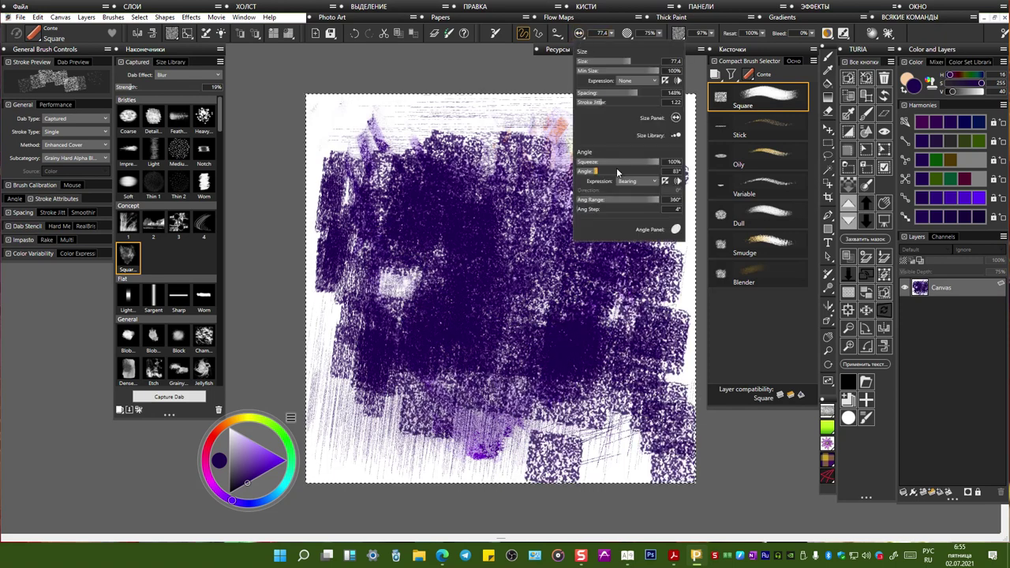
drag(597, 172, 666, 165)
mouse_move(485, 195)
mouse_down()
mouse_move(469, 181)
mouse_move(438, 251)
mouse_up()
mouse_move(553, 458)
mouse_down()
mouse_move(636, 427)
mouse_move(675, 395)
mouse_move(611, 268)
mouse_move(517, 126)
mouse_move(470, 123)
mouse_up()
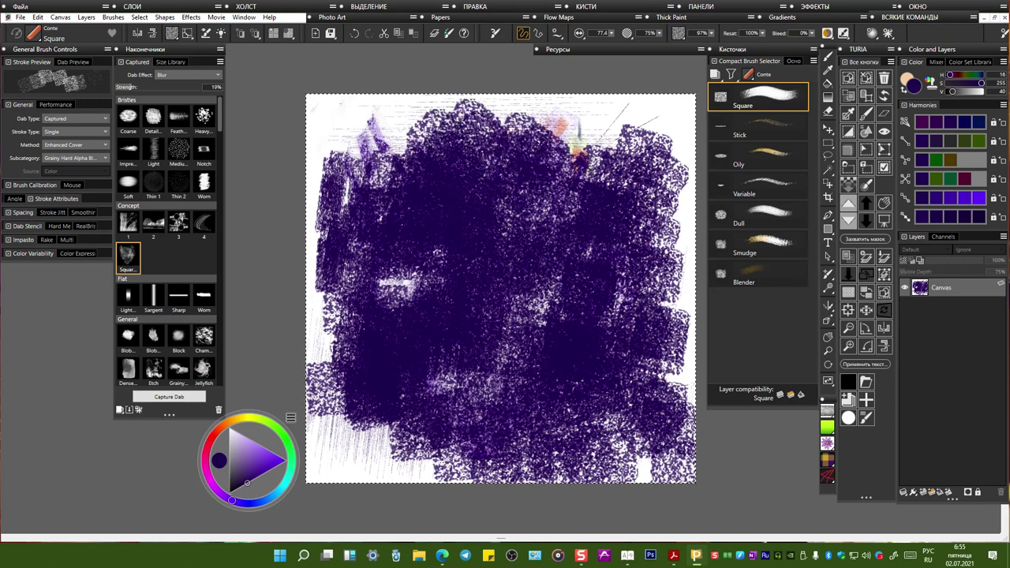
Step: Choose a light purple and paint textured strokes over the centre of the dark area
click(243, 435)
mouse_move(430, 172)
mouse_down()
mouse_move(417, 339)
mouse_move(504, 284)
mouse_move(567, 302)
mouse_up()
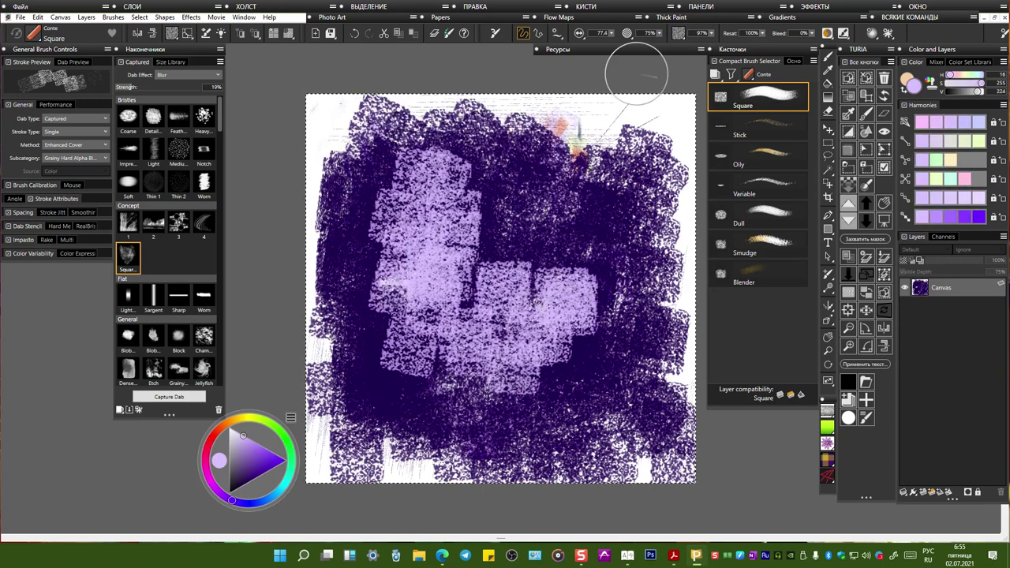
Step: Set the angle expression to Random and cover the canvas with light purple textured strokes
click(579, 34)
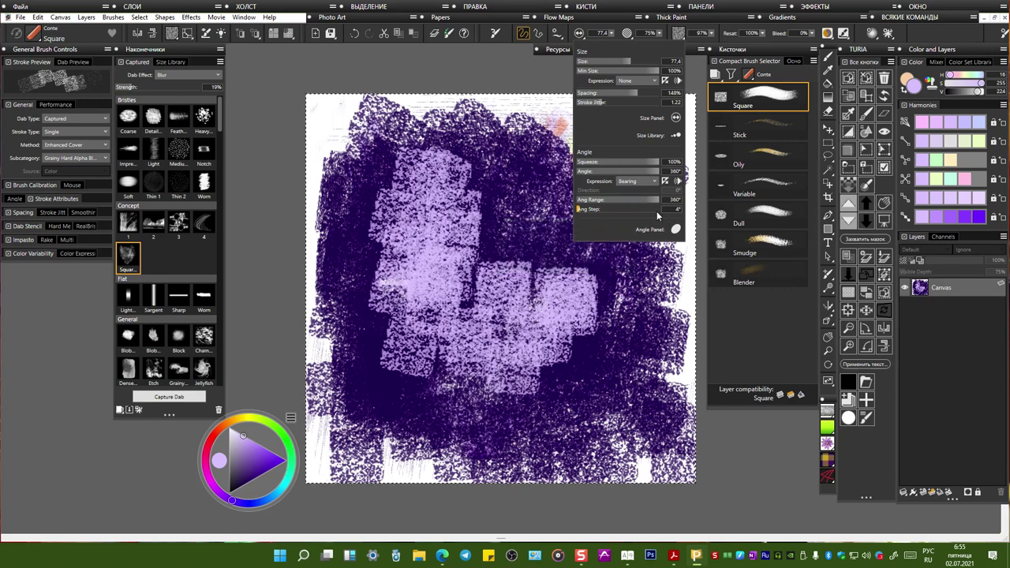
click(639, 182)
click(638, 272)
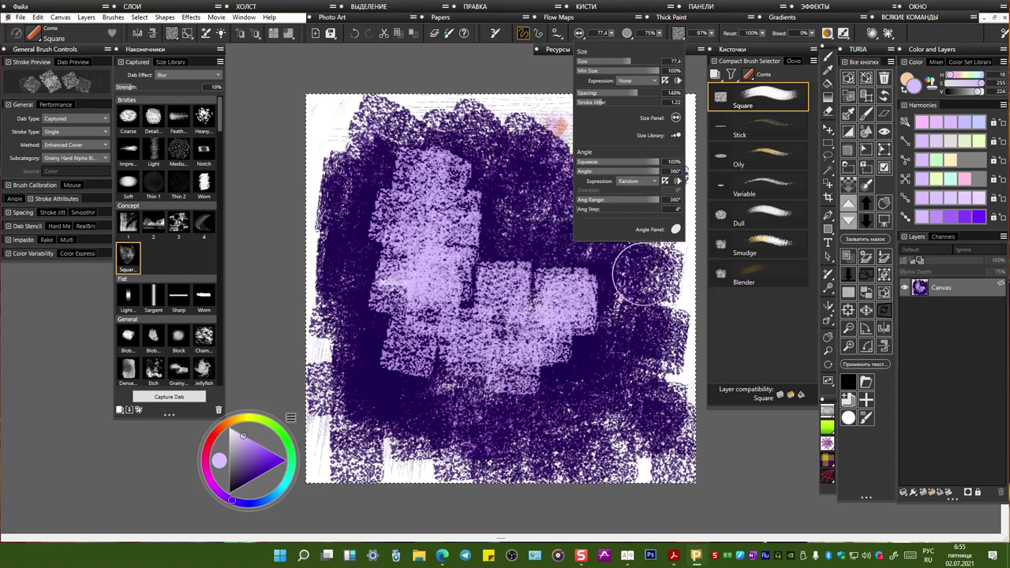
click(539, 207)
drag(503, 164, 519, 221)
mouse_move(565, 158)
mouse_down()
mouse_move(589, 245)
mouse_move(640, 272)
mouse_move(497, 406)
mouse_move(426, 395)
mouse_up()
mouse_move(632, 237)
mouse_down()
mouse_move(592, 170)
mouse_move(394, 135)
mouse_move(324, 213)
mouse_move(340, 348)
mouse_move(410, 292)
mouse_move(592, 197)
mouse_move(600, 115)
mouse_move(664, 260)
mouse_move(655, 383)
mouse_move(593, 427)
mouse_move(395, 462)
mouse_up()
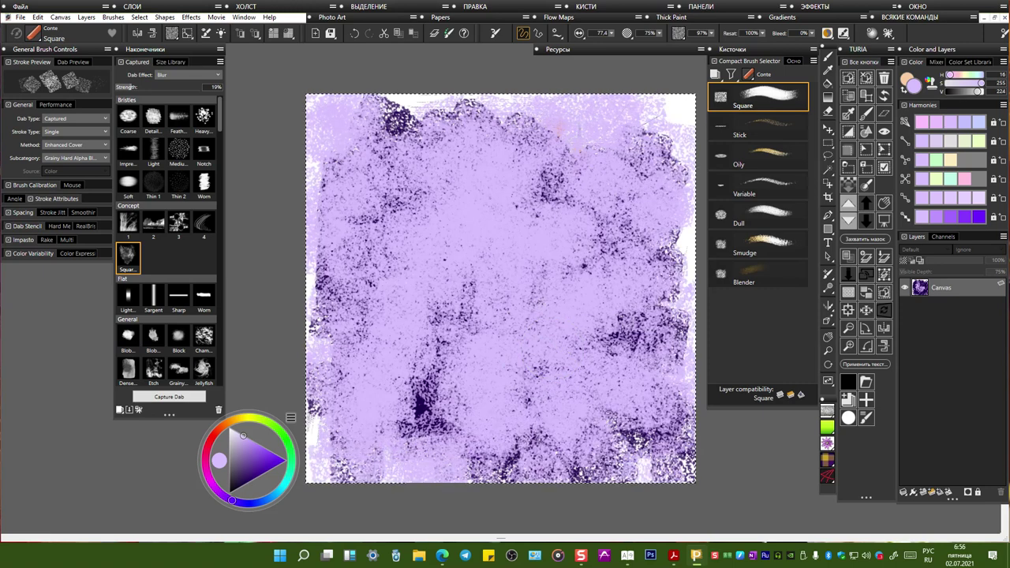
drag(466, 462, 348, 450)
Step: Choose a very dark purple and paint randomly rotated dabs from the canvas's upper left to its centre
drag(258, 475, 241, 486)
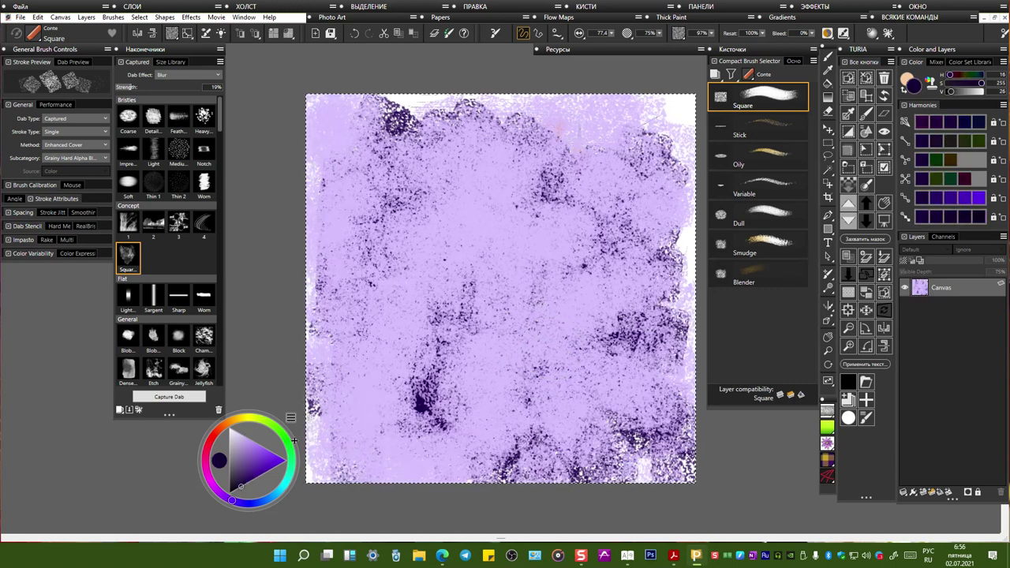
mouse_move(340, 154)
mouse_down()
mouse_move(426, 222)
mouse_move(553, 202)
mouse_move(537, 395)
mouse_up()
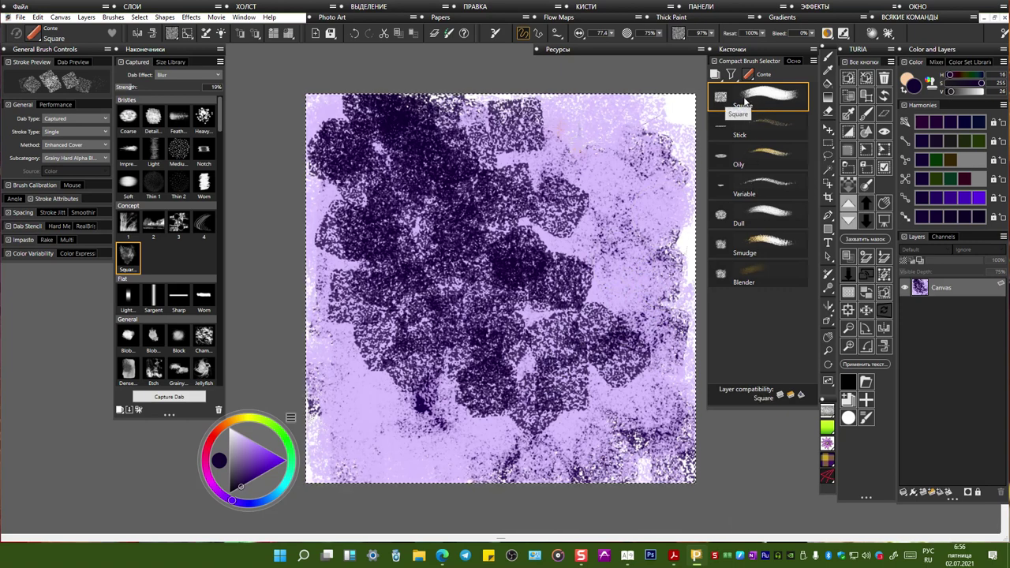
Step: Save the modified Square brush as a separate variant, Square 1, and paint very dark purple dabs over more of the canvas with it
right_click(742, 104)
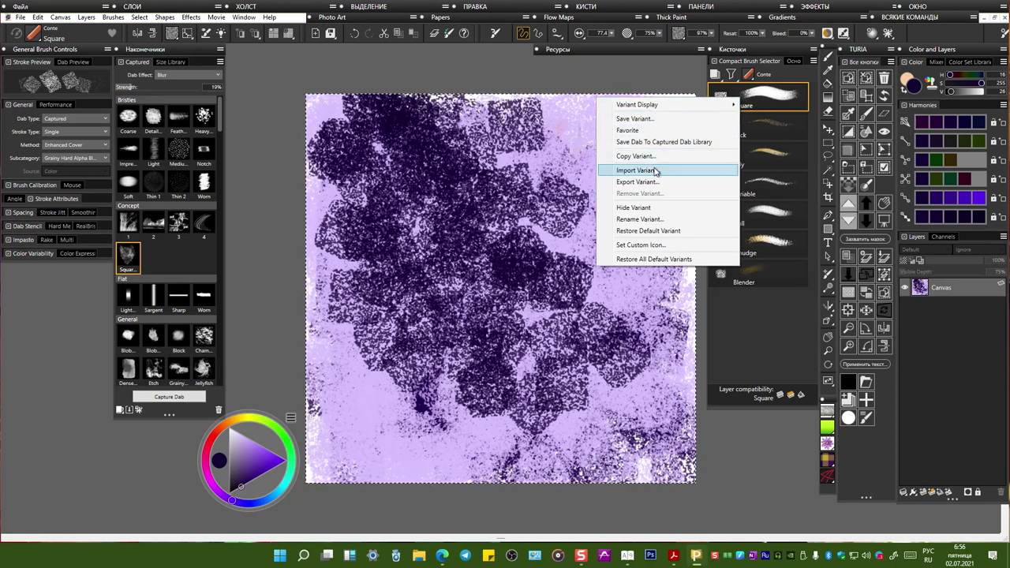
click(657, 119)
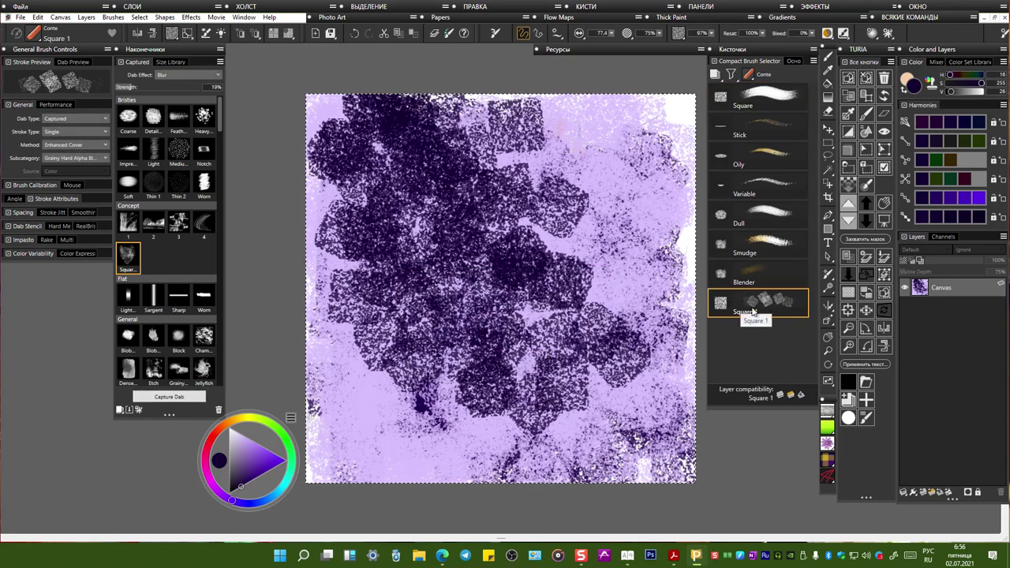
click(750, 101)
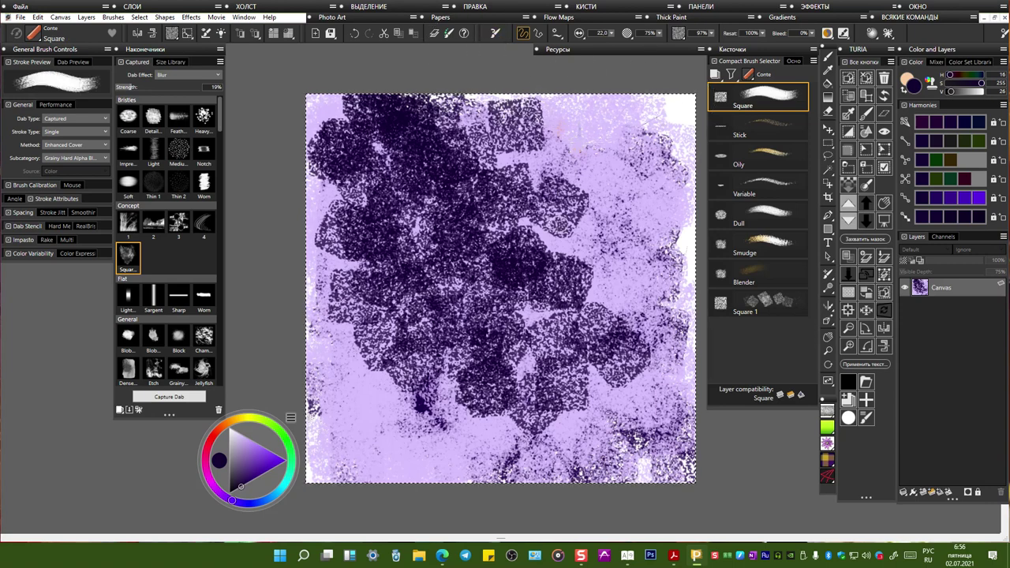
click(763, 305)
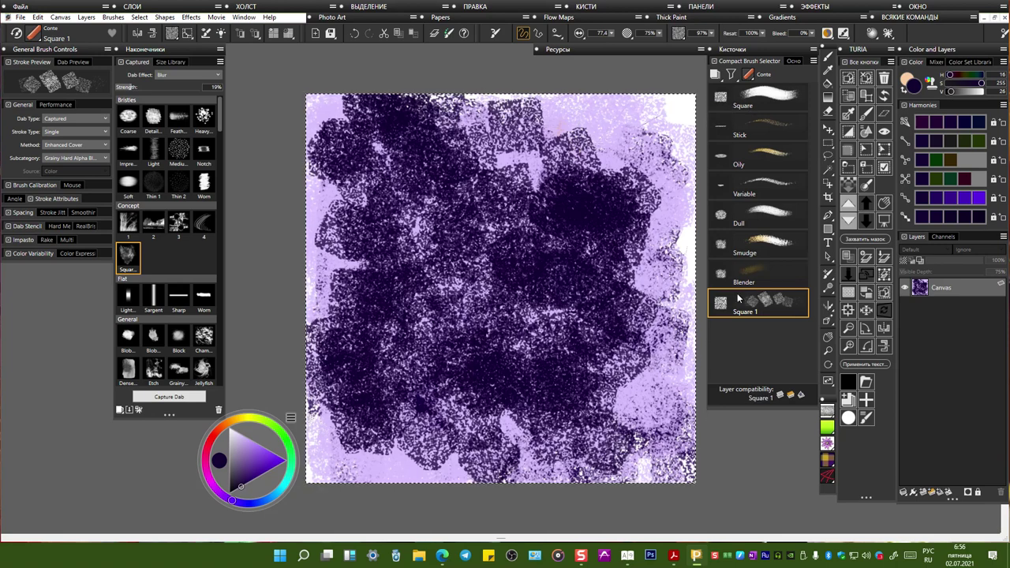
Step: Test the Concept group's square dab and dab 3 with light purple and very dark purple strokes across the canvas
click(128, 259)
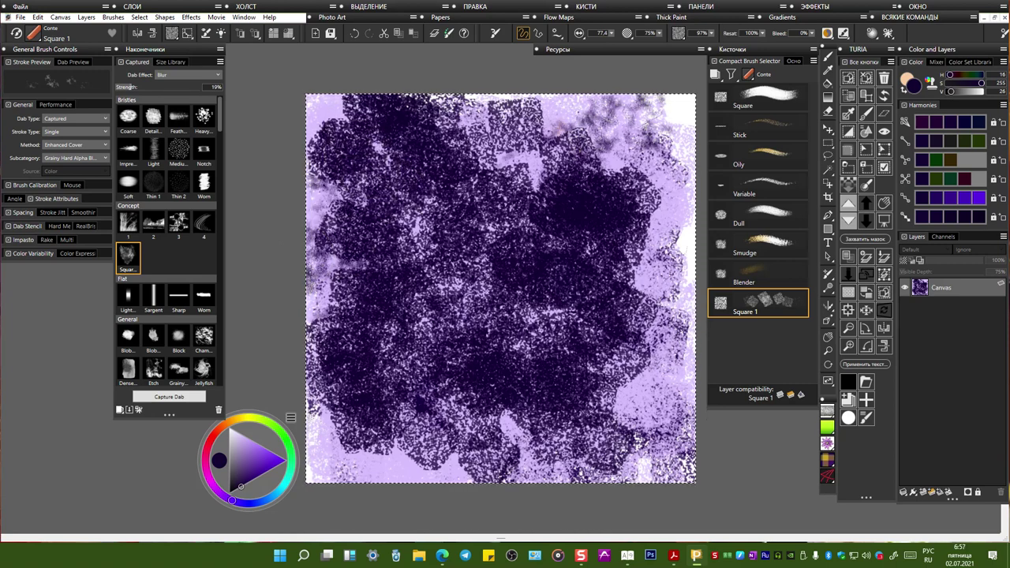
click(244, 435)
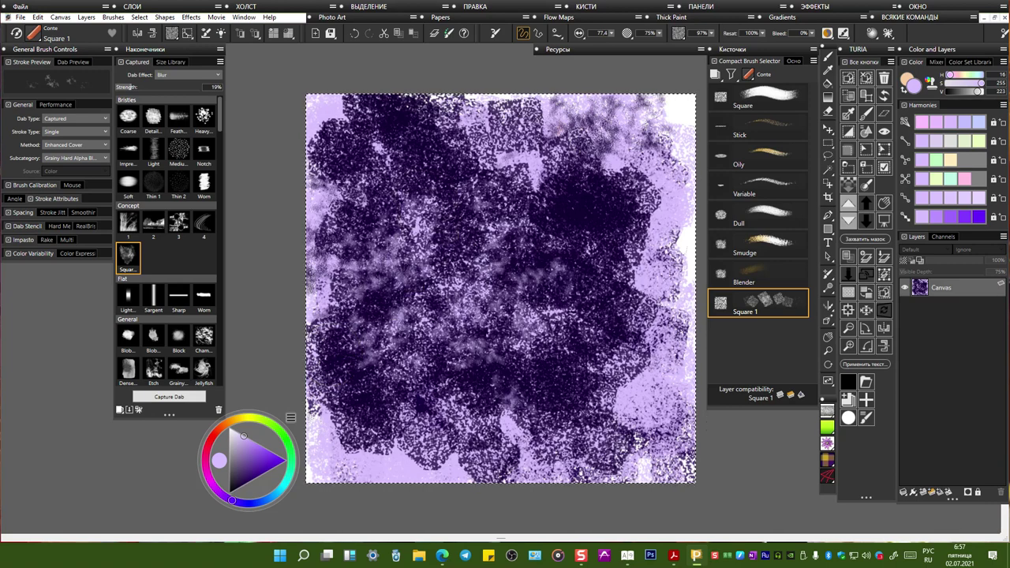
click(178, 224)
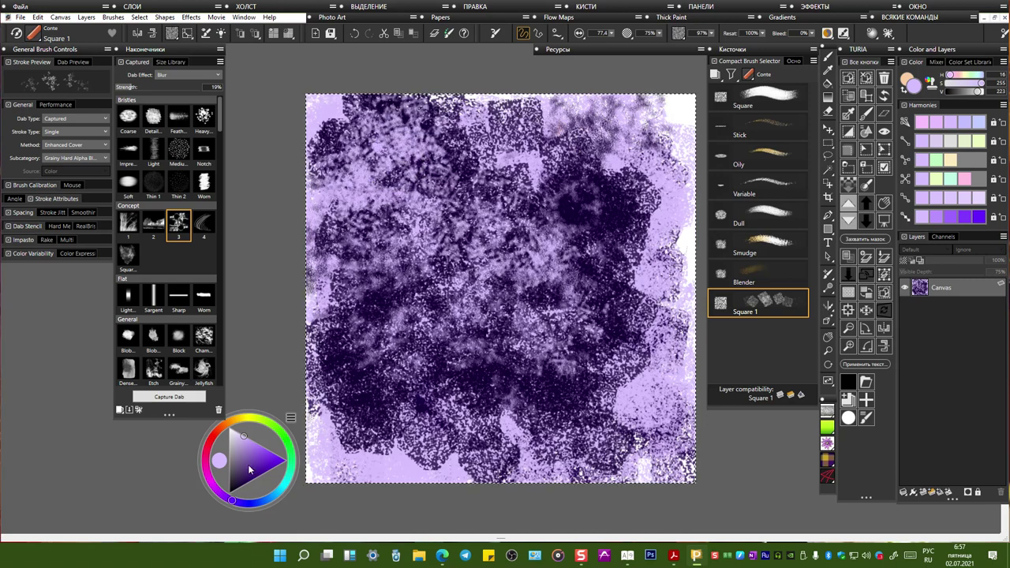
click(245, 485)
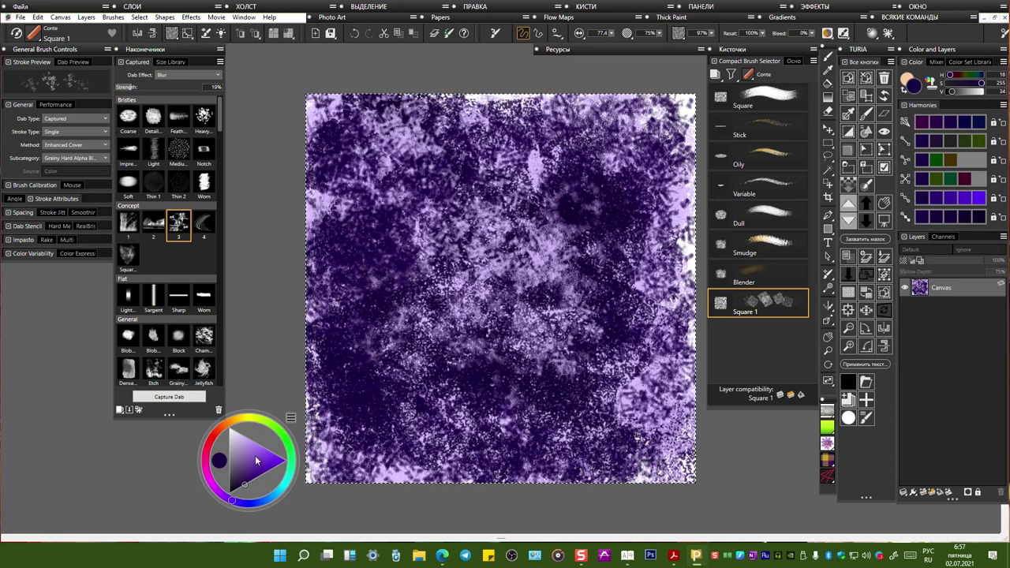
Step: Paint vivid violet strokes over the upper part of the canvas and scatter orange strokes across the whole canvas
drag(271, 471, 286, 460)
mouse_move(359, 118)
mouse_down()
mouse_move(320, 170)
mouse_move(411, 158)
mouse_move(505, 253)
mouse_move(592, 284)
mouse_up()
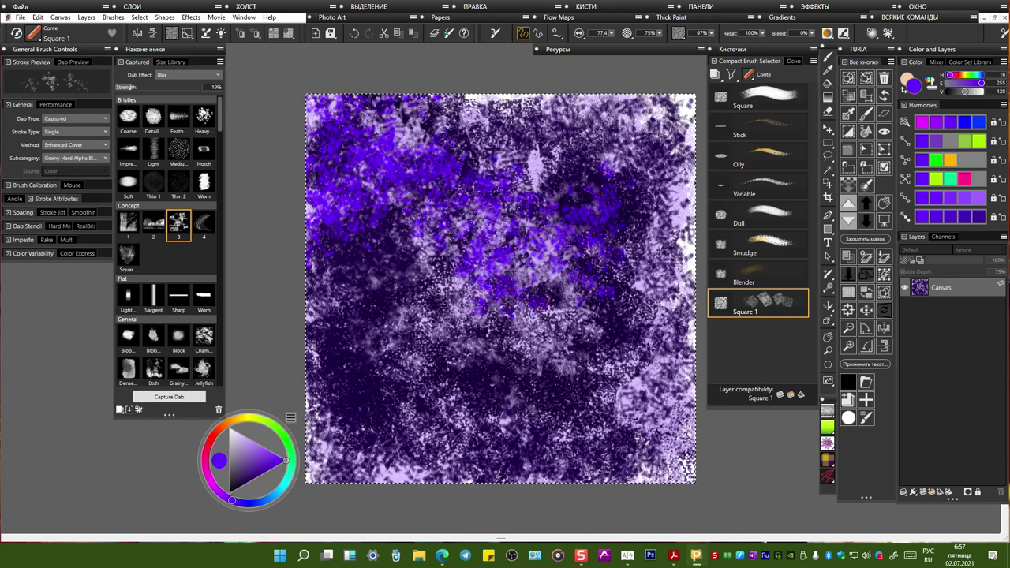
click(225, 426)
drag(323, 253, 394, 154)
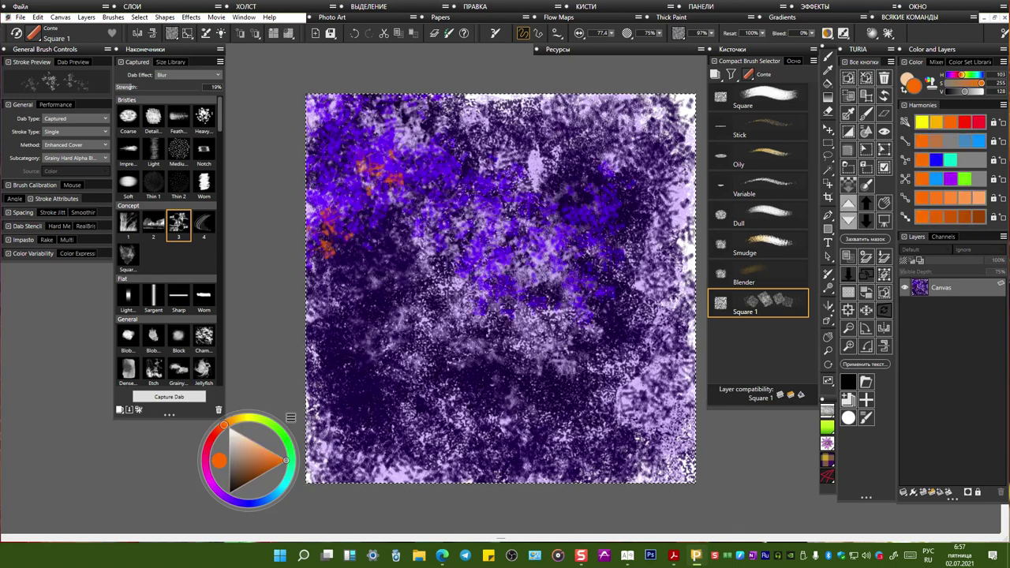
mouse_move(458, 119)
mouse_down()
mouse_move(561, 146)
mouse_move(600, 178)
mouse_up()
mouse_move(647, 253)
mouse_down()
mouse_move(600, 426)
mouse_move(379, 260)
mouse_move(371, 403)
mouse_move(490, 442)
mouse_up()
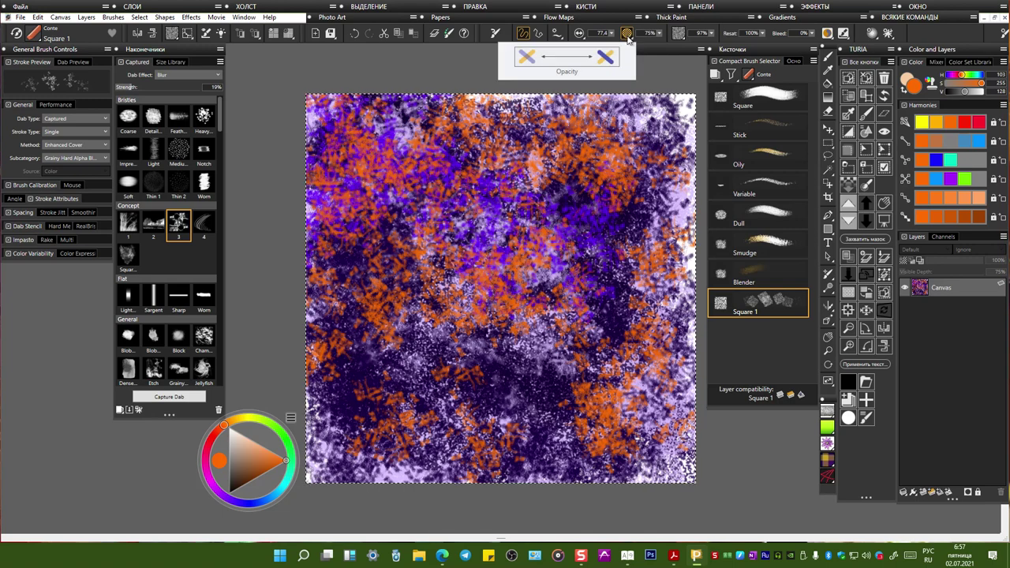
Step: Set the brush opacity to 100% and paint more orange strokes across the canvas
click(627, 35)
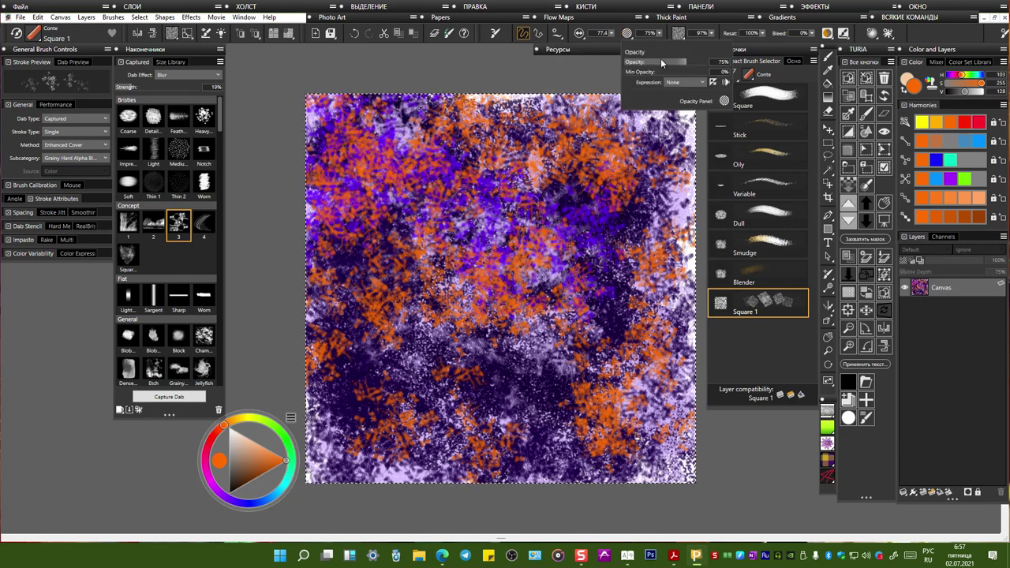
drag(683, 65, 712, 60)
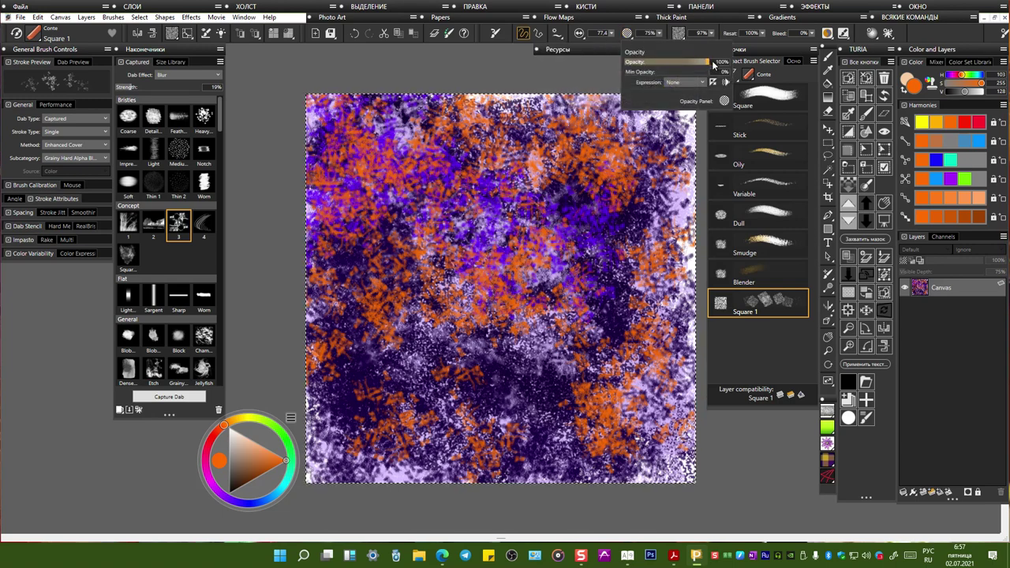
mouse_move(585, 142)
mouse_down()
mouse_move(537, 154)
mouse_move(426, 146)
mouse_move(355, 178)
mouse_move(340, 339)
mouse_up()
mouse_move(371, 371)
mouse_down()
mouse_move(497, 430)
mouse_move(632, 356)
mouse_move(623, 158)
mouse_up()
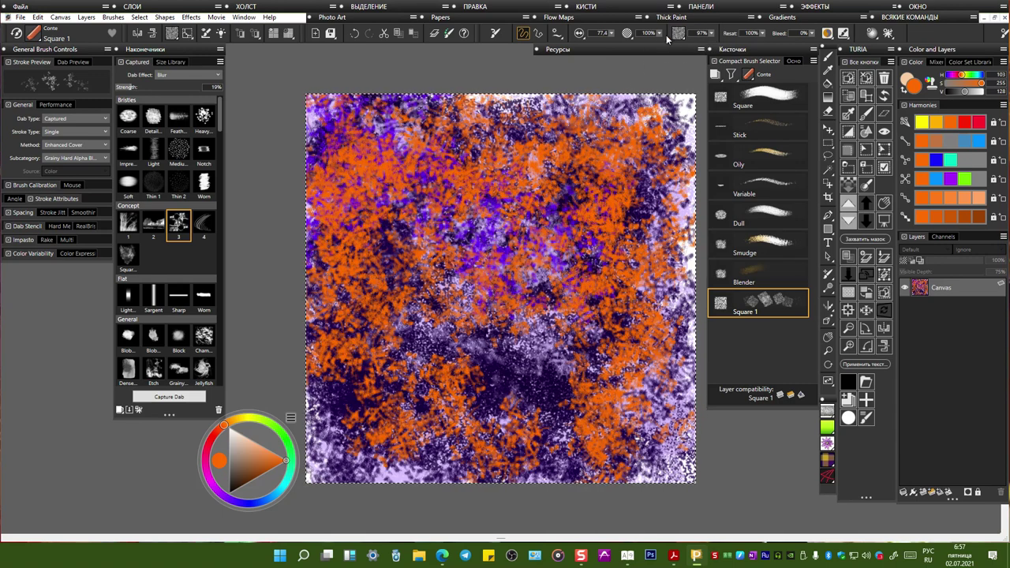
Step: Set the brush's minimum opacity to 43% with the Velocity expression and try it with orange strokes at the canvas centre
click(661, 34)
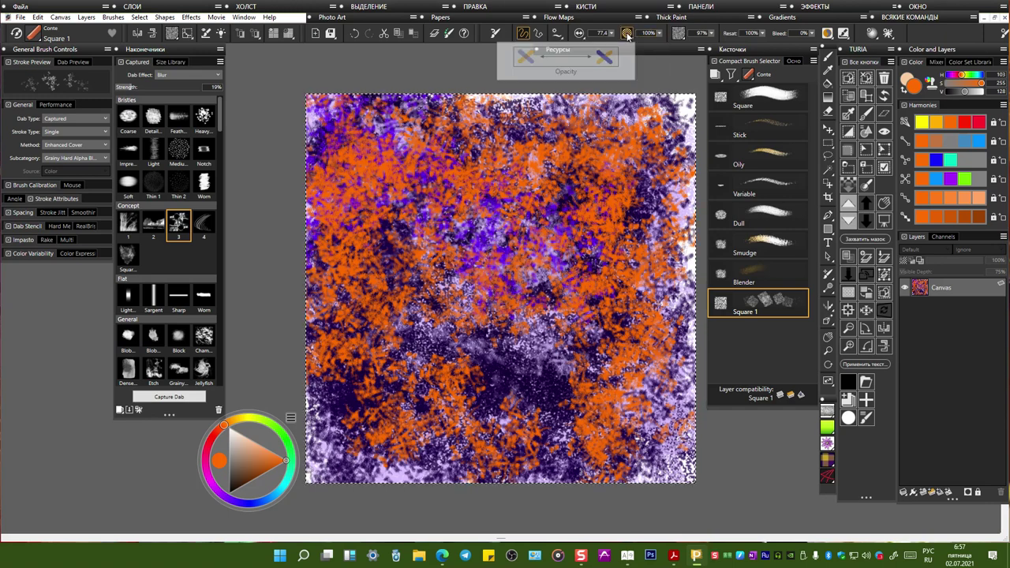
click(629, 34)
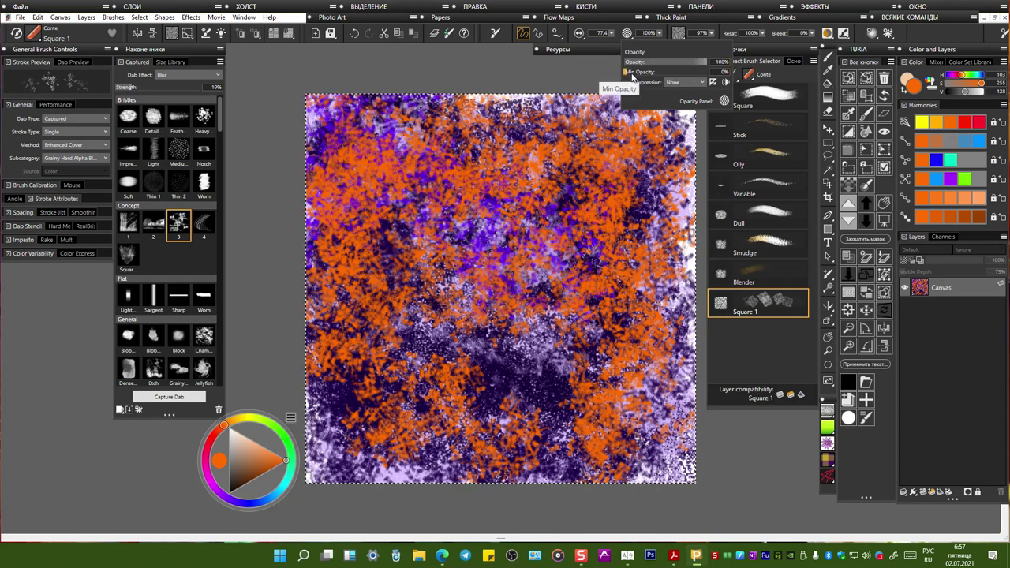
drag(634, 74, 660, 76)
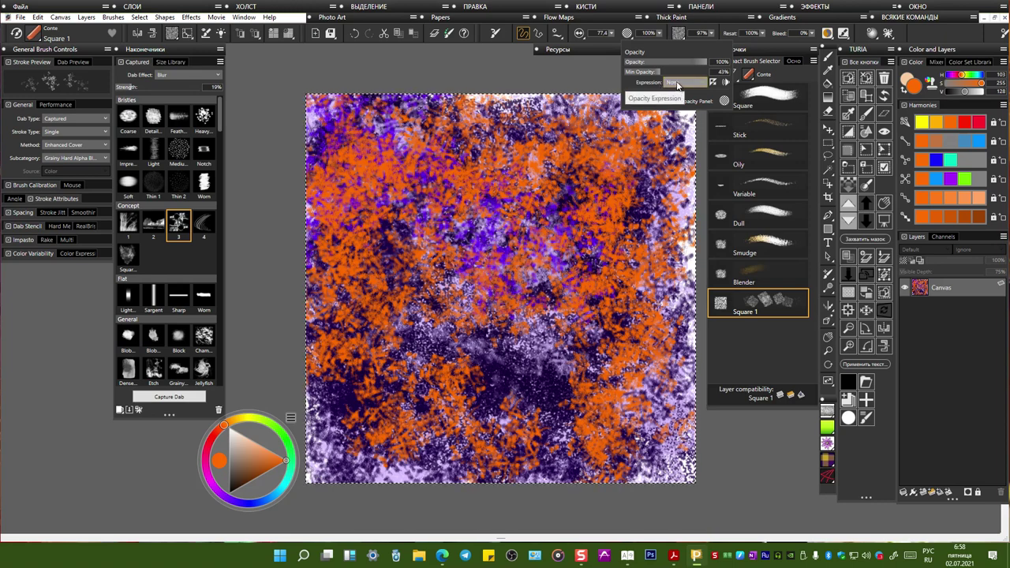
click(677, 83)
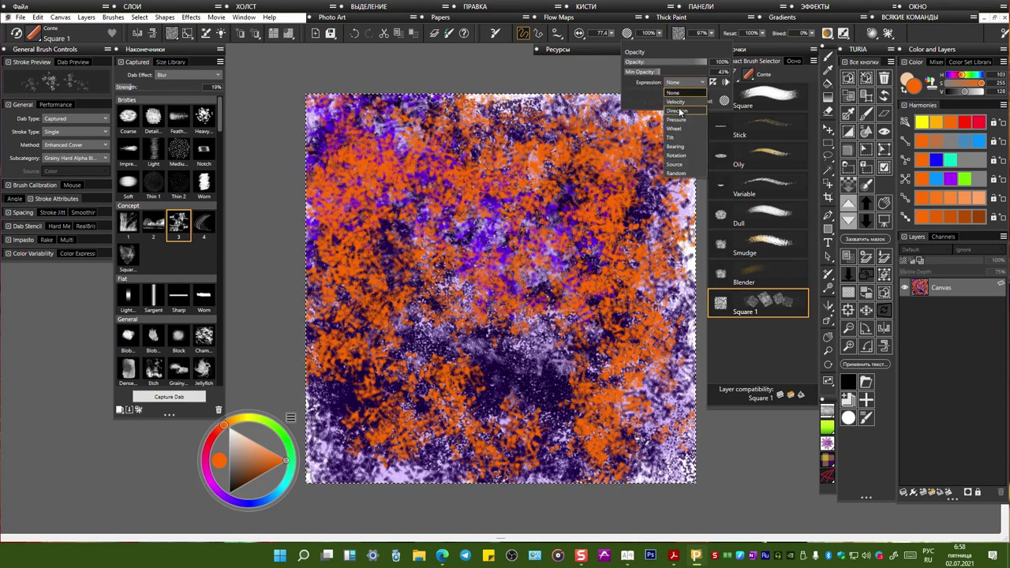
click(679, 104)
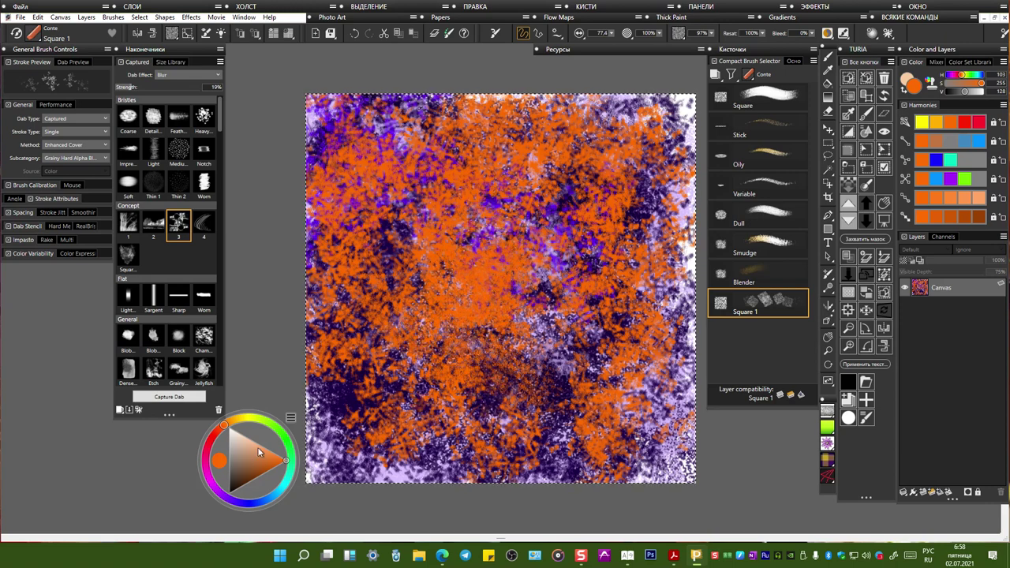
Step: Choose cyan and paint strokes over the canvas's upper-left centre and its lower-right area
click(280, 489)
mouse_move(415, 257)
mouse_down()
mouse_move(462, 154)
mouse_move(387, 300)
mouse_up()
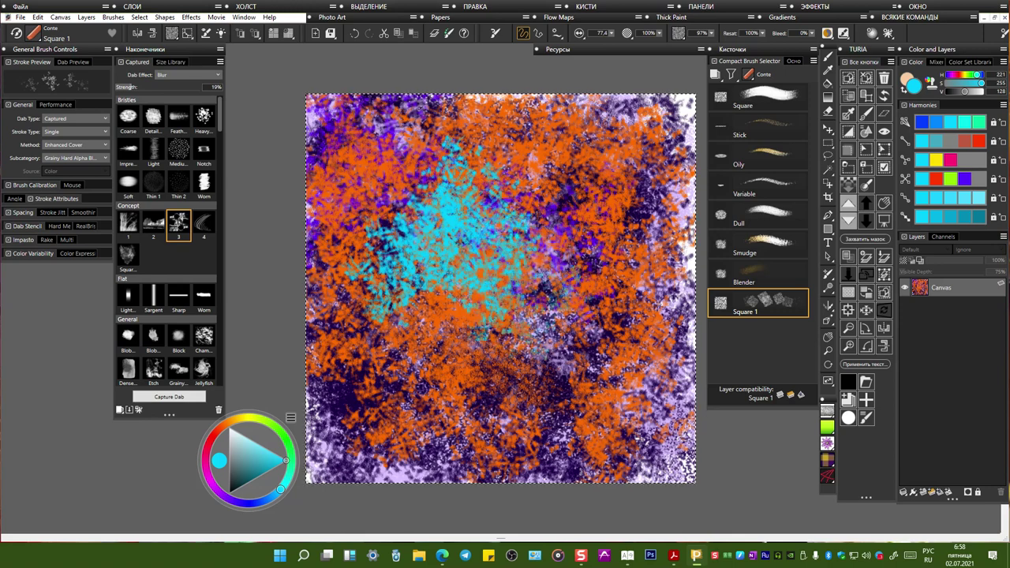
drag(568, 312, 533, 383)
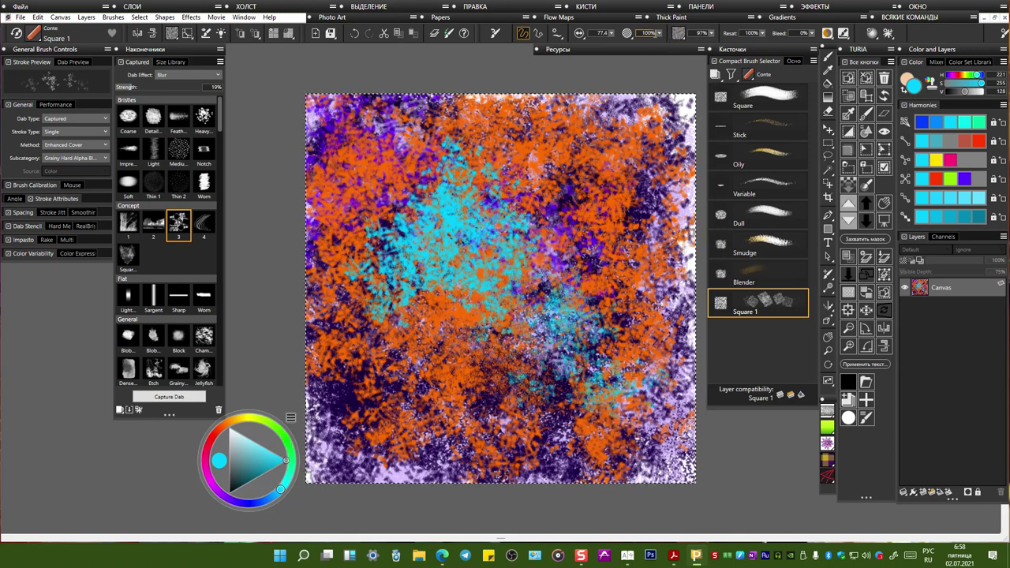
Step: Set the opacity expression to Pressure and paint cyan strokes over the upper and right parts of the canvas
click(628, 34)
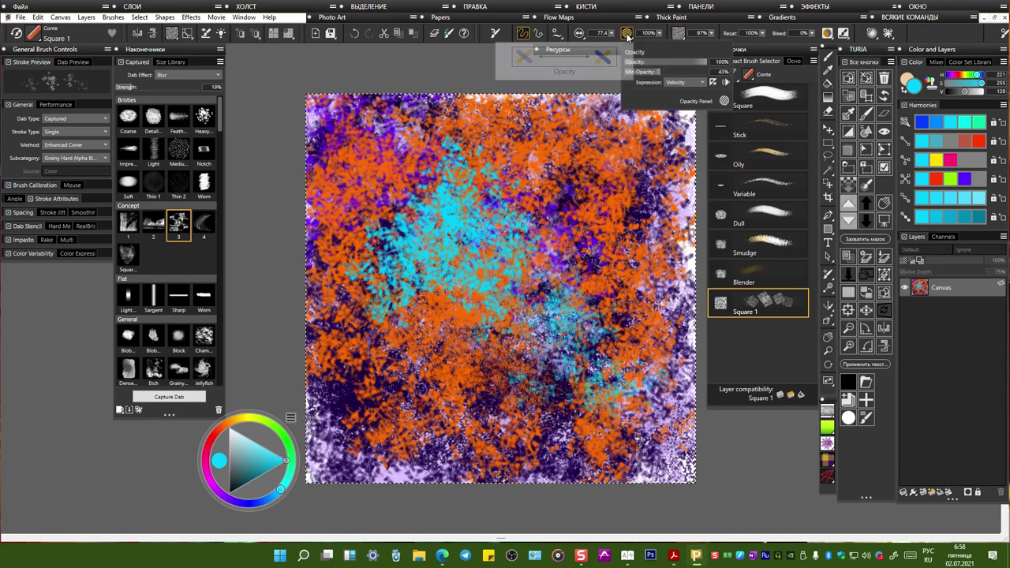
click(683, 83)
click(686, 120)
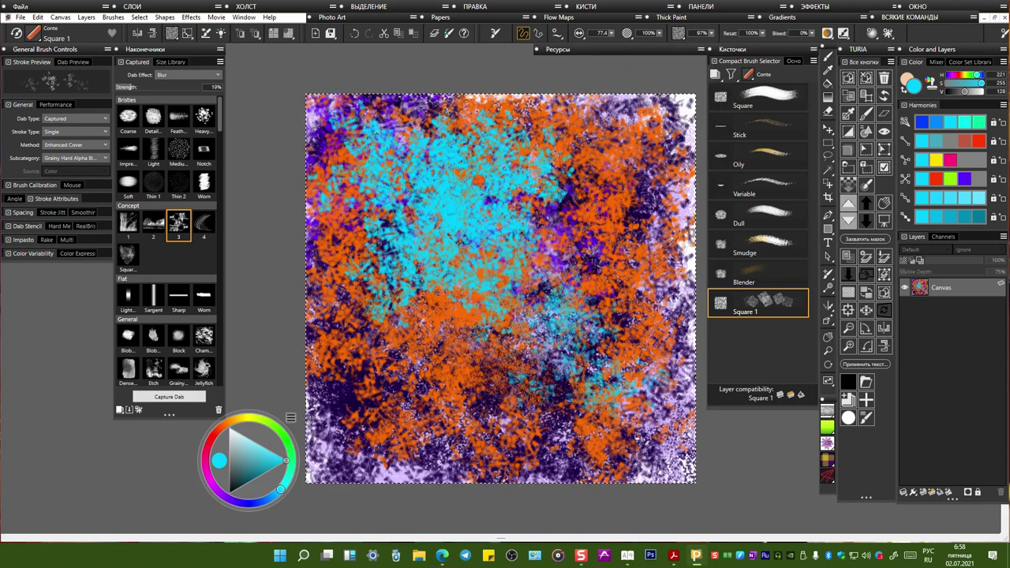
mouse_move(622, 166)
mouse_down()
mouse_move(620, 229)
mouse_move(522, 292)
mouse_up()
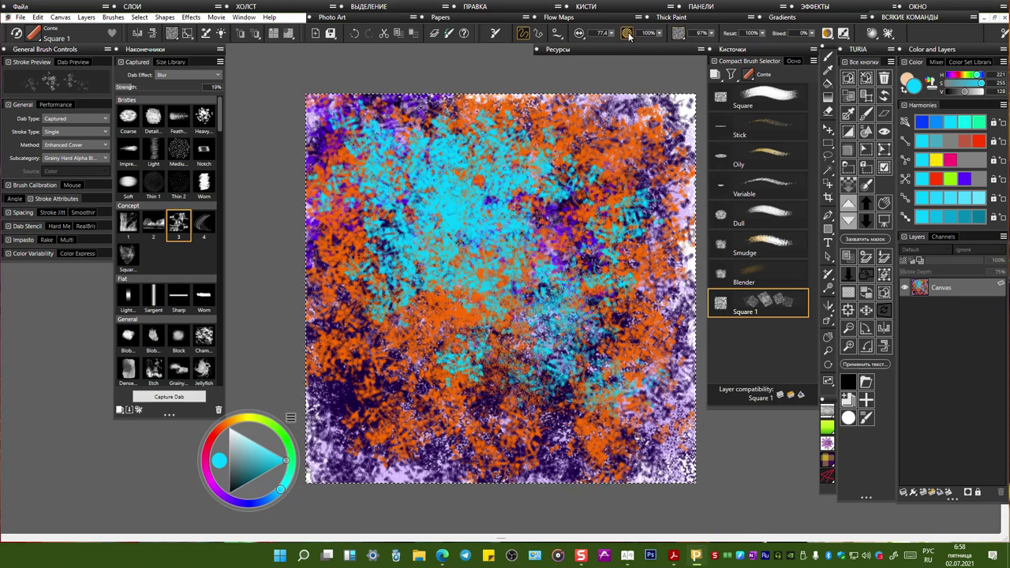
Step: Set the opacity expression to Random and test it with cyan and red strokes across the canvas
click(629, 33)
click(684, 82)
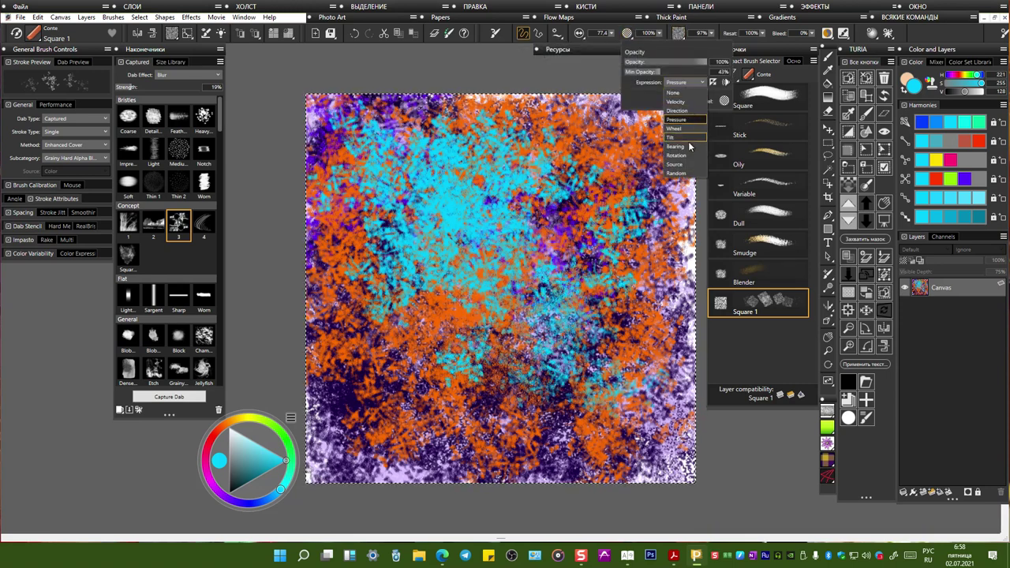
click(673, 184)
drag(347, 336, 395, 379)
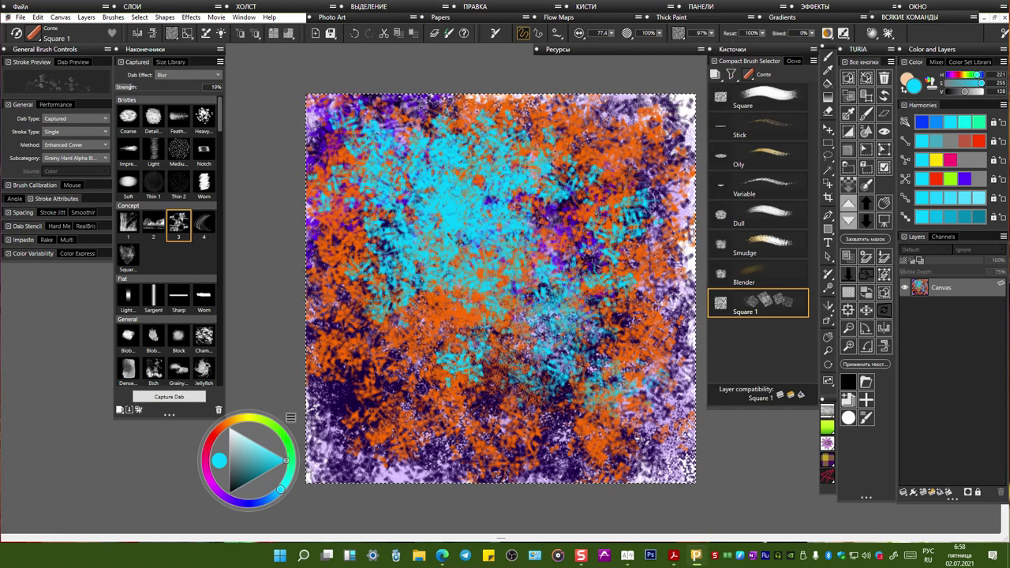
mouse_move(442, 348)
mouse_down()
mouse_move(553, 395)
mouse_move(600, 300)
mouse_move(644, 158)
mouse_move(568, 411)
mouse_up()
mouse_move(442, 394)
mouse_down()
mouse_move(347, 426)
mouse_move(648, 435)
mouse_move(670, 172)
mouse_up()
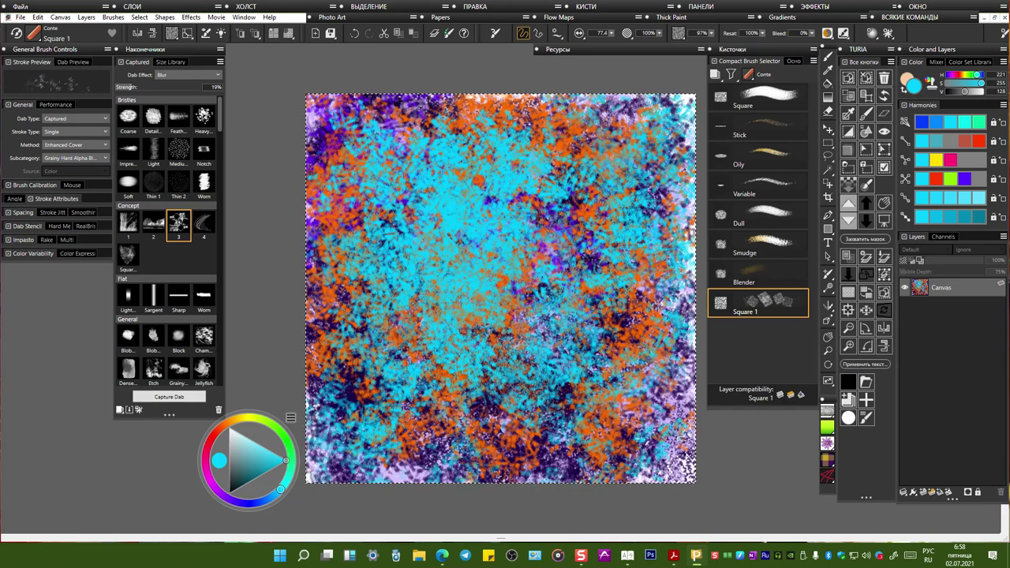
click(209, 446)
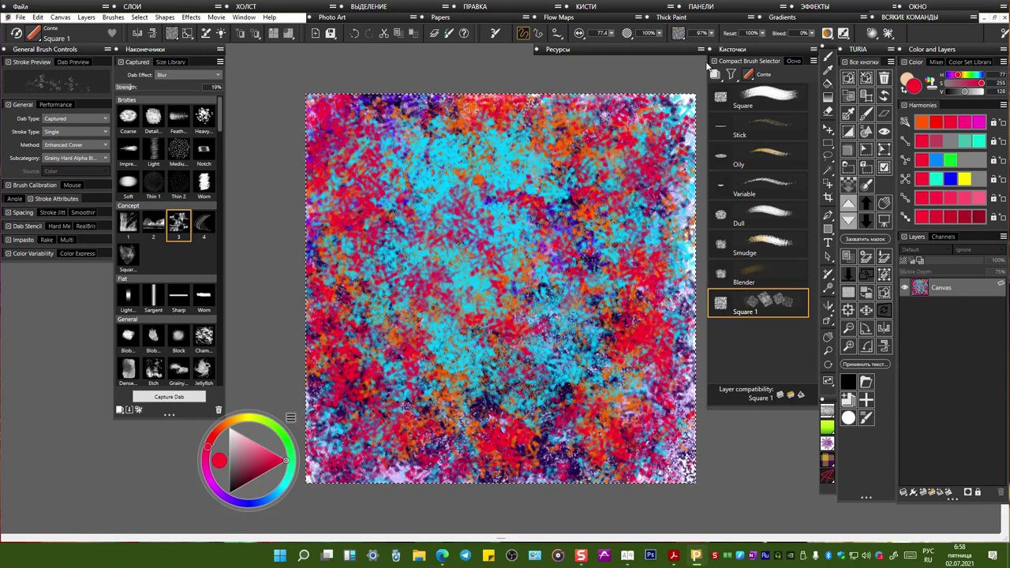
Step: Switch to the detailed bristle dab beside Coarse and paint red blots from the canvas's upper left to its centre
click(679, 35)
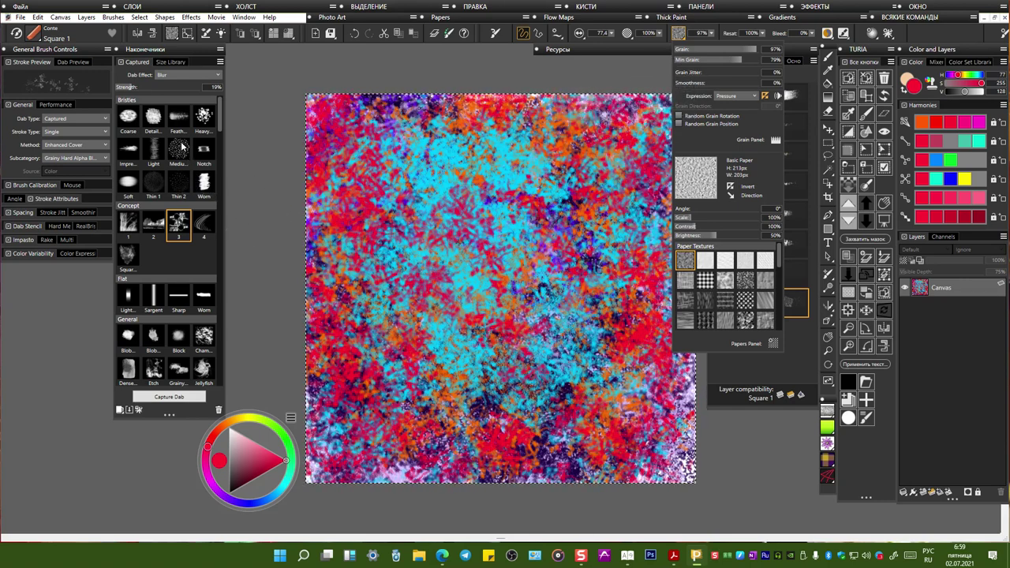
click(152, 118)
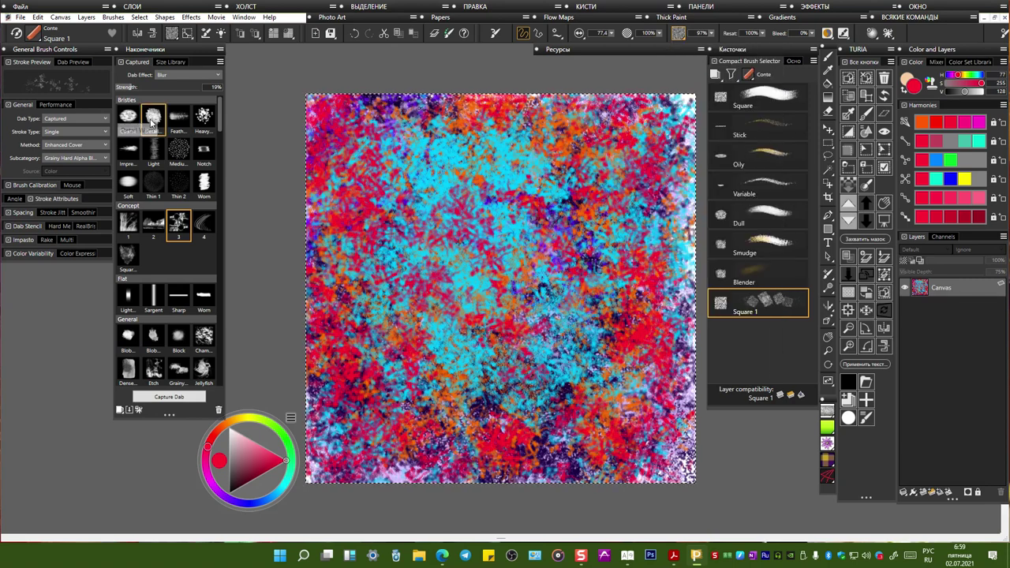
drag(386, 204, 347, 202)
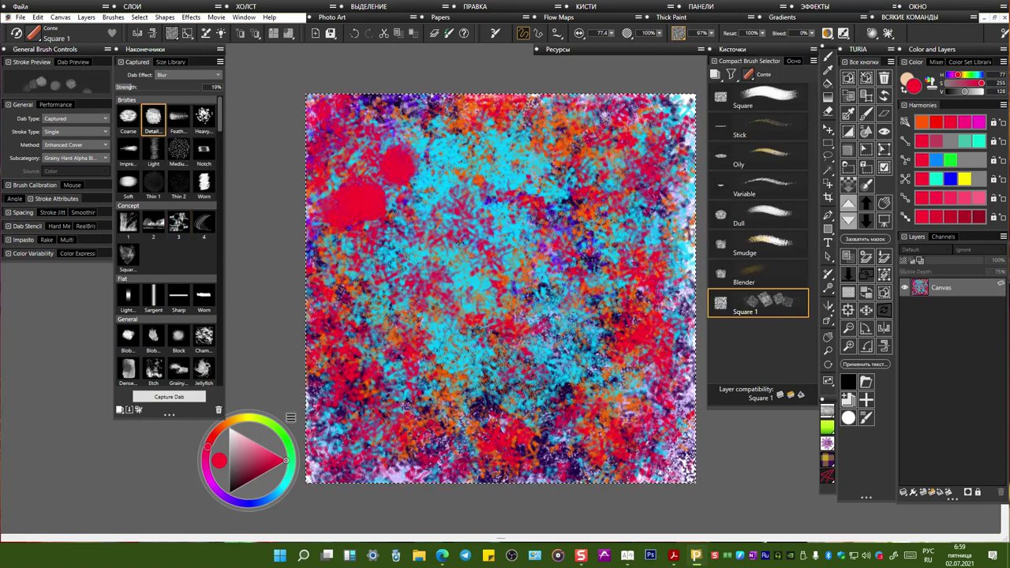
drag(436, 167, 442, 291)
drag(521, 363, 543, 354)
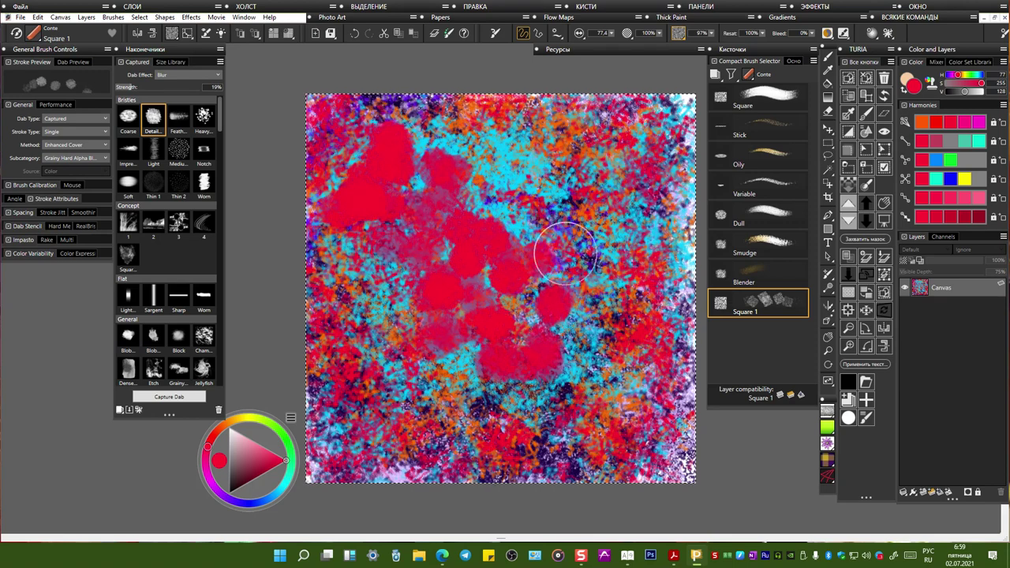
Step: Change the paper texture to the checkered grid pattern and paint red grainy strokes over the canvas centre
click(679, 35)
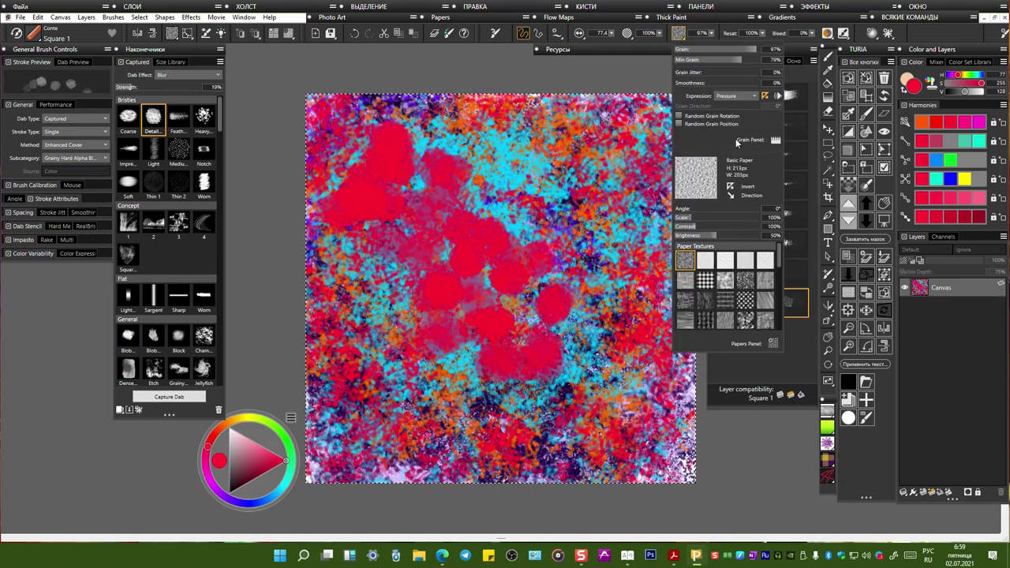
click(707, 283)
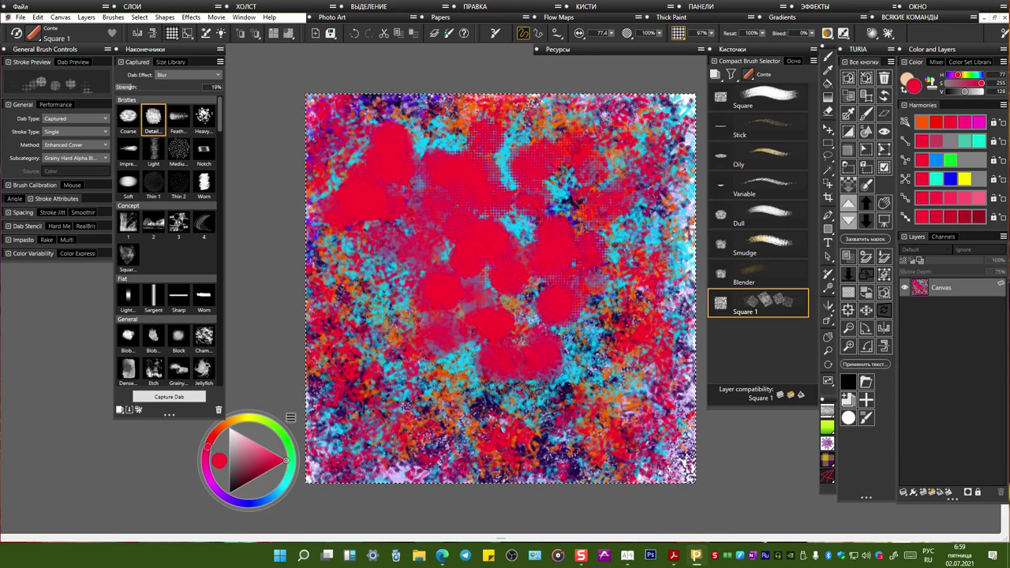
click(627, 34)
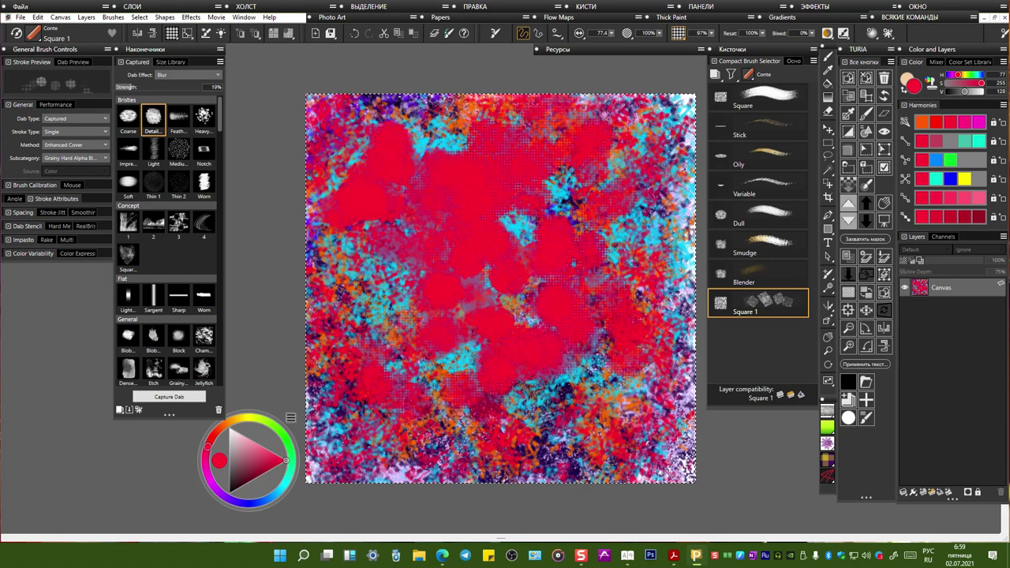
Step: Set Bleed to 100% and paint dark red, then dark blue blots across the canvas
drag(260, 471, 249, 502)
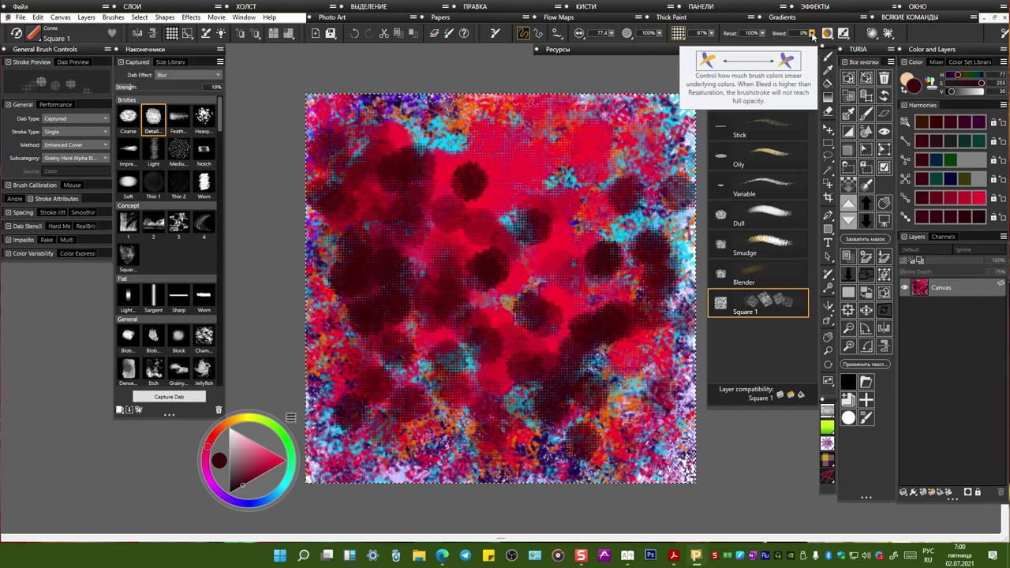
drag(812, 33, 899, 37)
drag(911, 34, 866, 44)
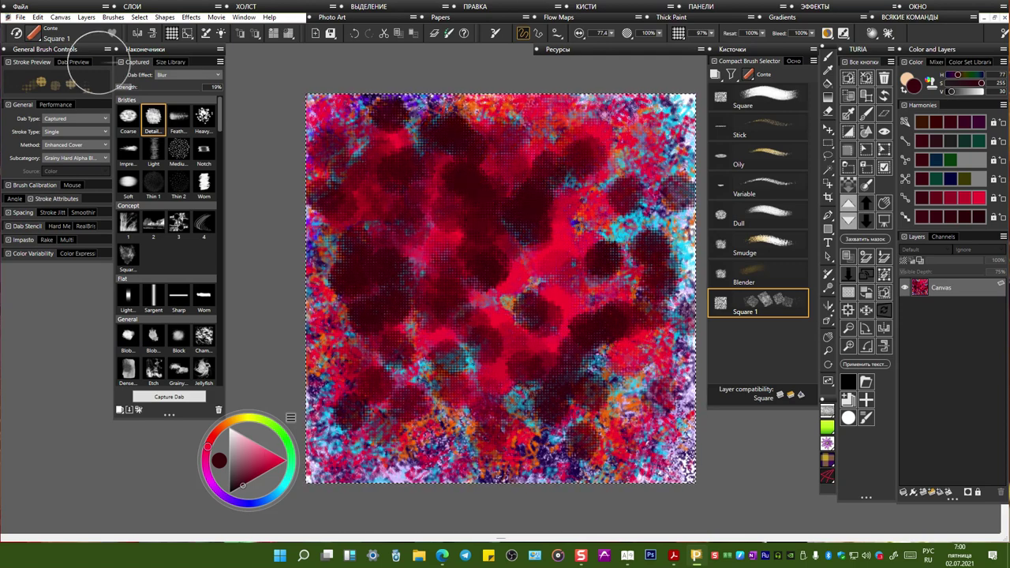
click(275, 496)
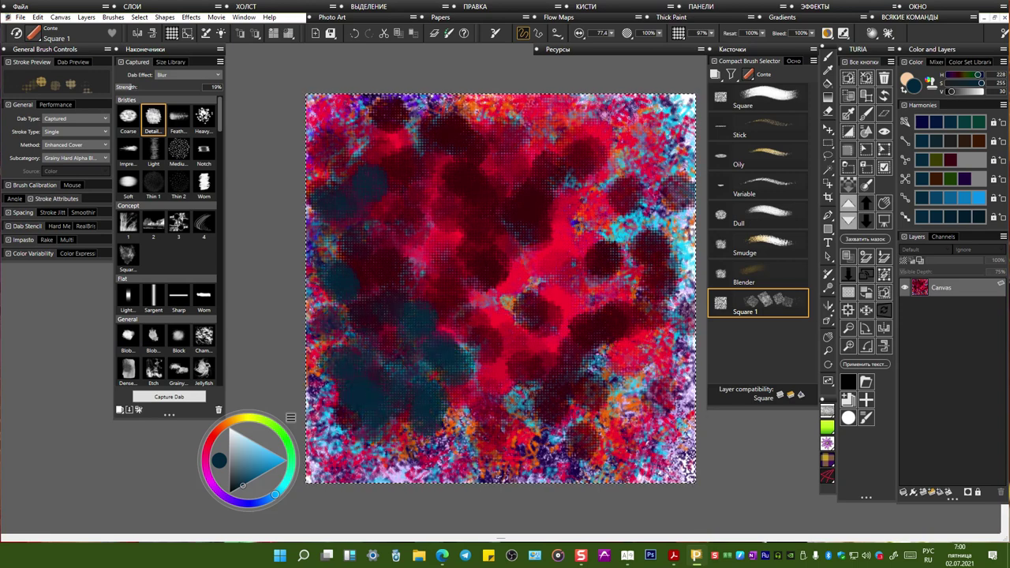
Step: Lower Resat to 51% and paint dark blue blots over the middle of the canvas
click(763, 34)
click(789, 45)
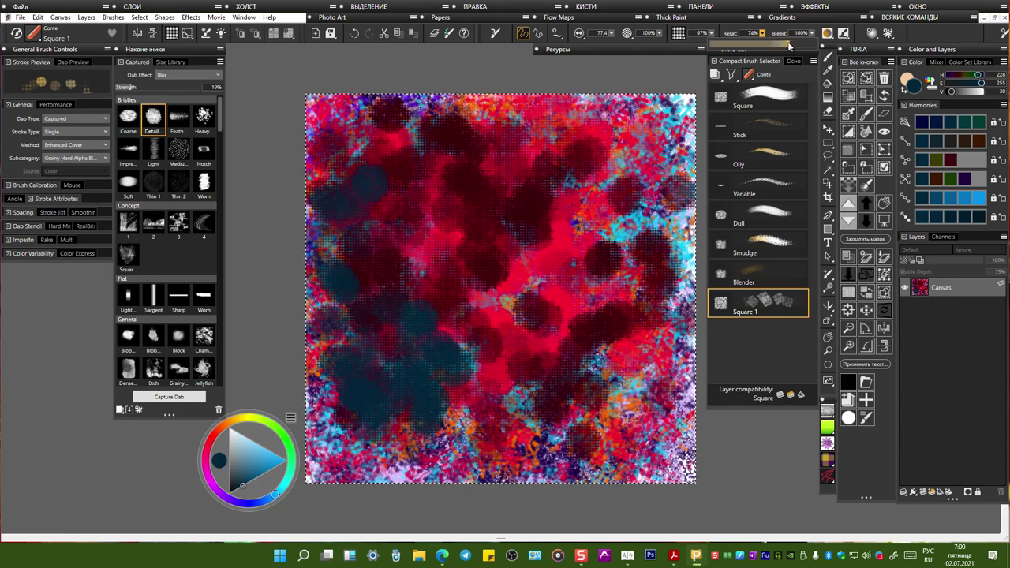
drag(782, 44, 767, 46)
drag(765, 47, 763, 47)
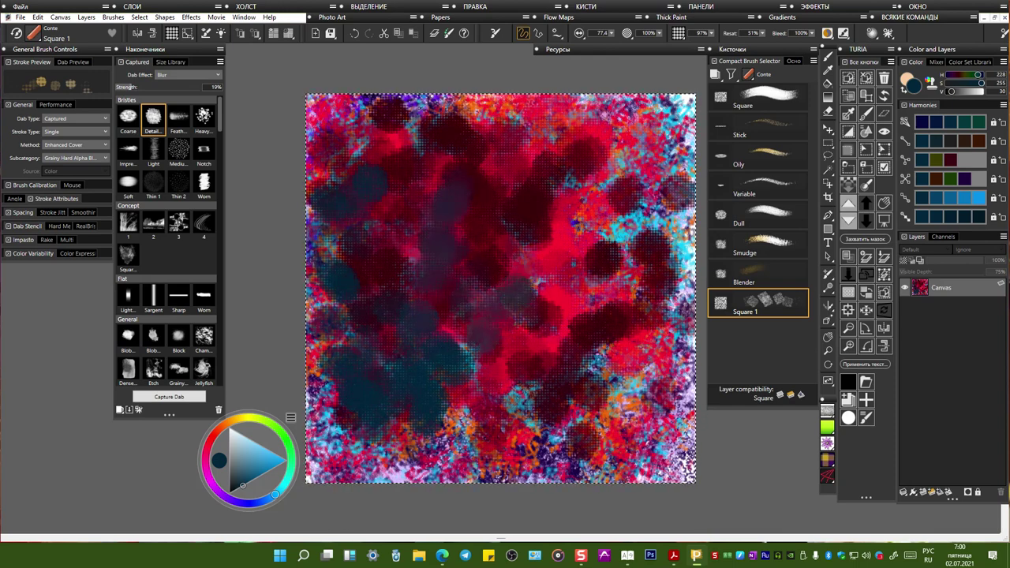
key(ctrl+plus)
key(ctrl+plus)
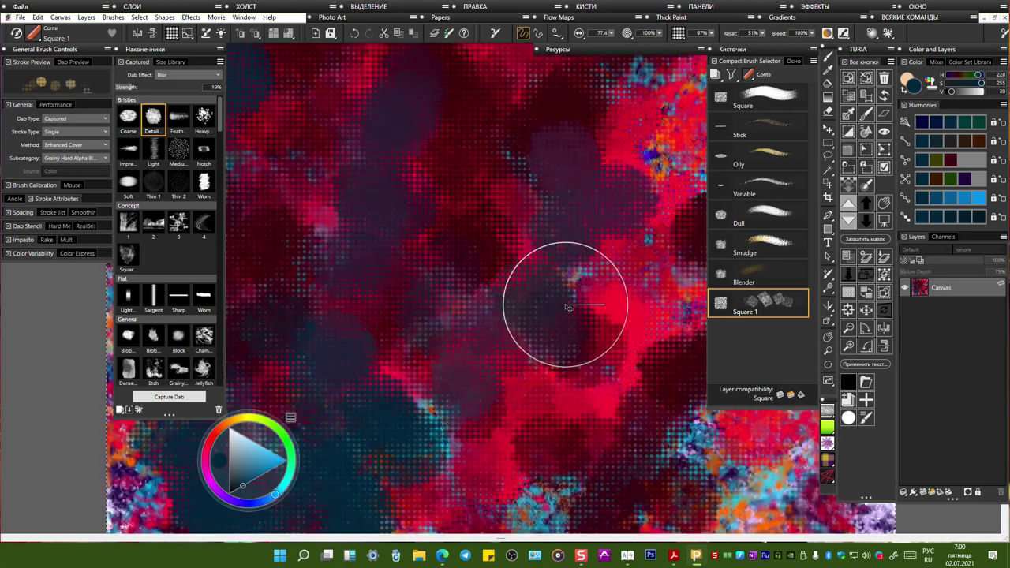
key(ctrl+minus)
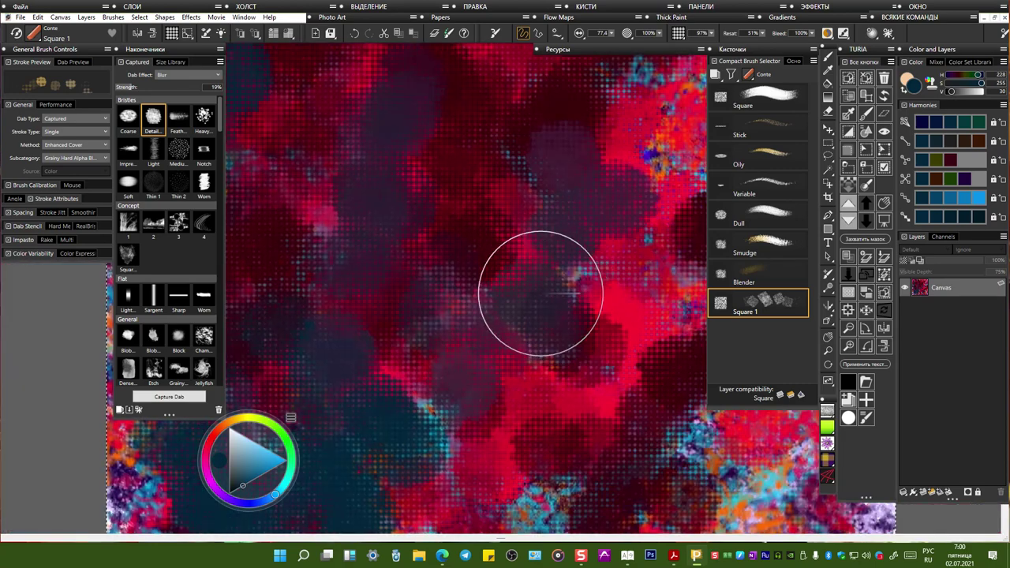
Step: Choose a lighter blue and paint blended blots across the canvas centre
click(255, 452)
mouse_move(458, 220)
mouse_down()
mouse_move(442, 217)
mouse_move(394, 150)
mouse_move(387, 253)
mouse_up()
mouse_move(377, 320)
mouse_down()
mouse_move(489, 332)
mouse_move(553, 442)
mouse_move(555, 307)
mouse_up()
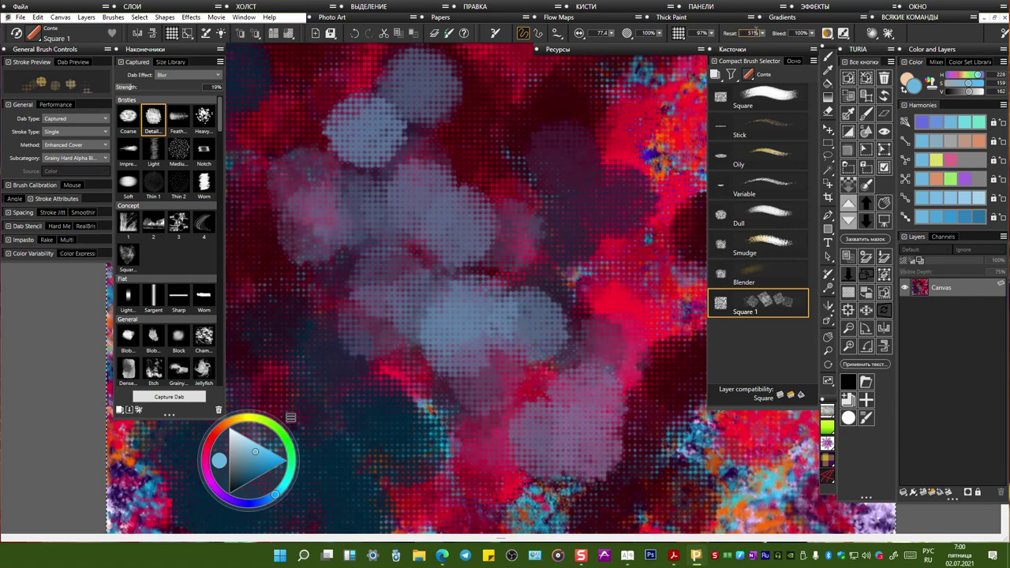
Step: Reduce Resat to 7% and smear light blue strokes over the centre, sides and lower left of the canvas
mouse_move(584, 197)
mouse_down()
mouse_move(544, 182)
mouse_move(537, 118)
mouse_move(481, 150)
mouse_move(542, 210)
mouse_move(539, 259)
mouse_up()
key(ctrl+minus)
key(ctrl+minus)
key(ctrl+plus)
mouse_move(616, 198)
mouse_down()
mouse_move(568, 150)
mouse_move(474, 110)
mouse_move(387, 182)
mouse_move(411, 166)
mouse_up()
mouse_move(345, 281)
mouse_down()
mouse_move(315, 331)
mouse_move(446, 458)
mouse_move(458, 347)
mouse_move(490, 466)
mouse_move(569, 402)
mouse_move(633, 439)
mouse_up()
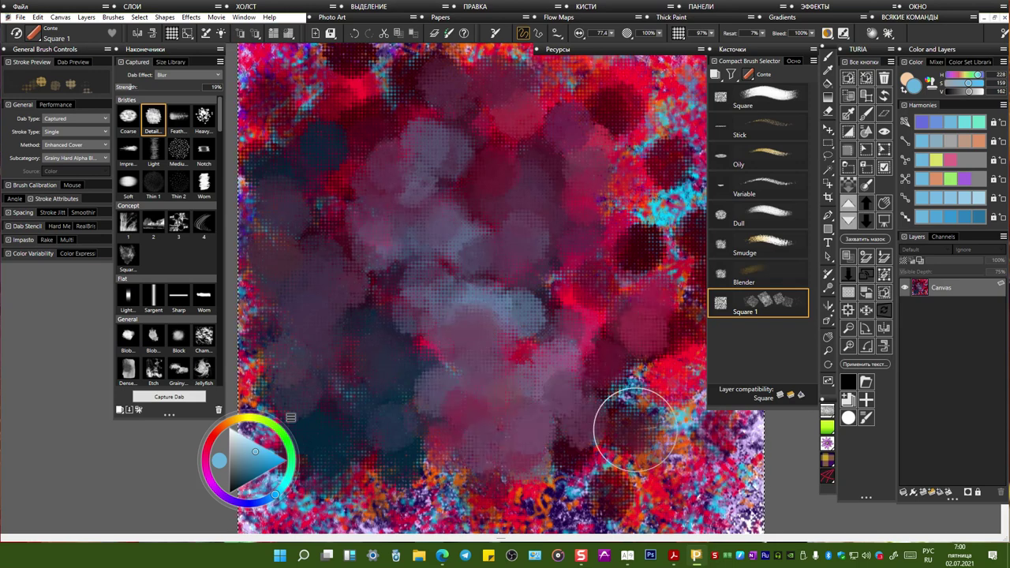
key(ctrl+minus)
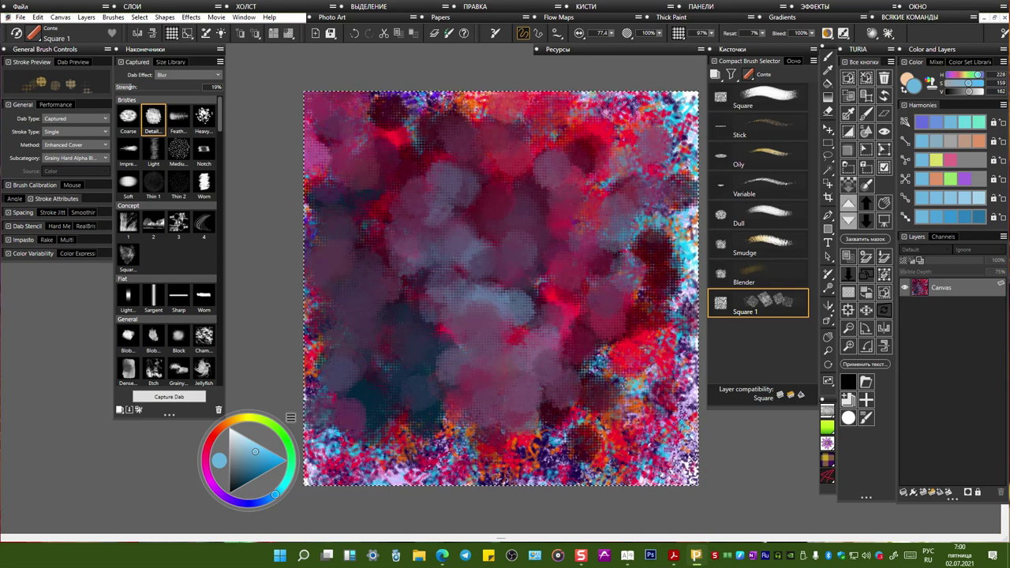
mouse_move(389, 482)
mouse_down()
mouse_move(348, 430)
mouse_move(336, 454)
mouse_move(490, 470)
mouse_up()
Step: Switch the paint colour to light green and brush over the lower and right parts of the canvas
click(278, 430)
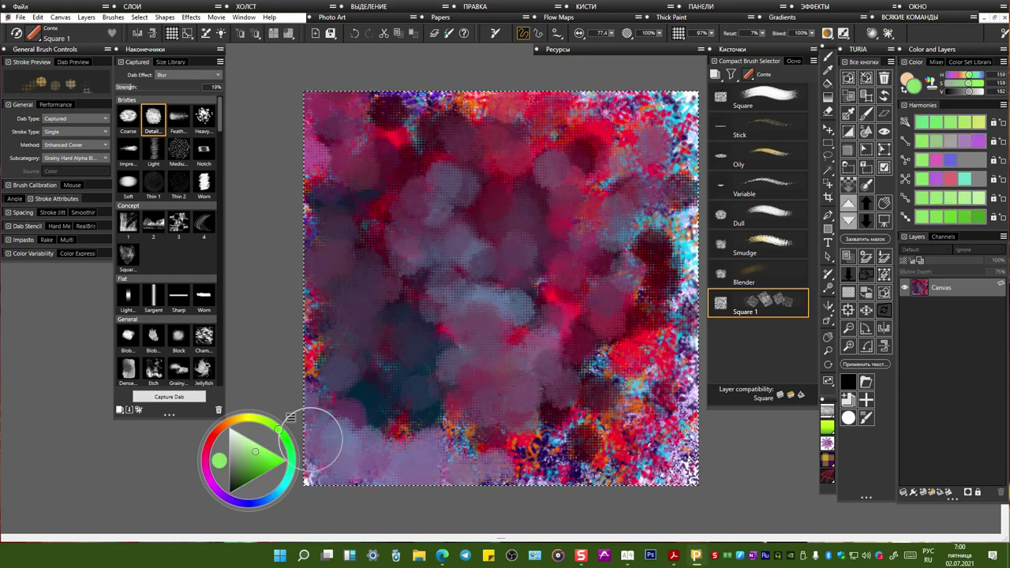
mouse_move(371, 394)
mouse_down()
mouse_move(438, 403)
mouse_move(514, 452)
mouse_up()
mouse_move(588, 446)
mouse_down()
mouse_move(660, 402)
mouse_move(675, 304)
mouse_move(663, 178)
mouse_move(600, 164)
mouse_up()
mouse_move(616, 255)
mouse_down()
mouse_move(620, 170)
mouse_move(636, 347)
mouse_up()
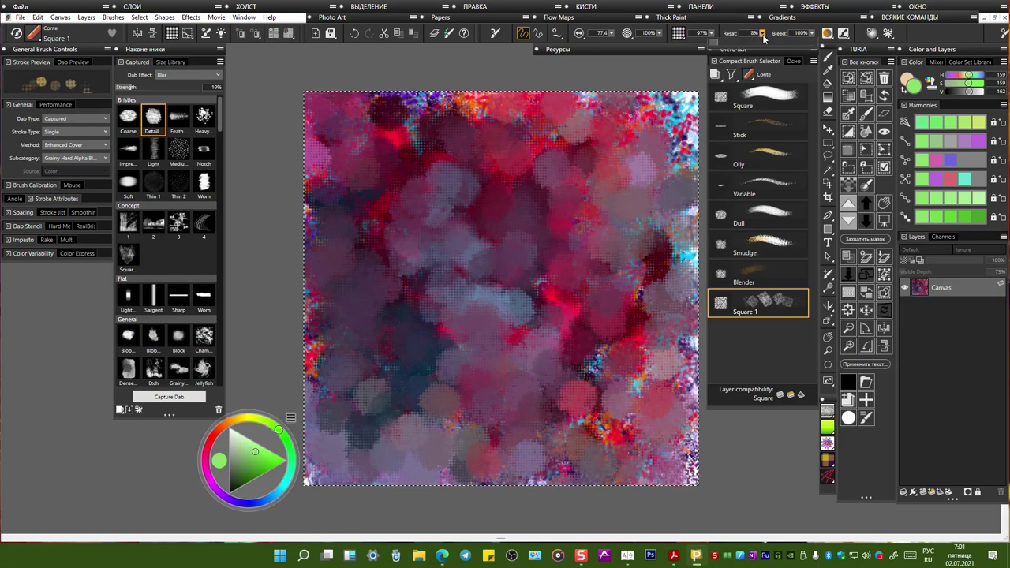
Step: Set Resat to 0% and blend the existing colours across the upper part of the canvas
drag(718, 49, 610, 124)
mouse_move(597, 158)
mouse_down()
mouse_move(472, 107)
mouse_move(387, 126)
mouse_move(332, 181)
mouse_up()
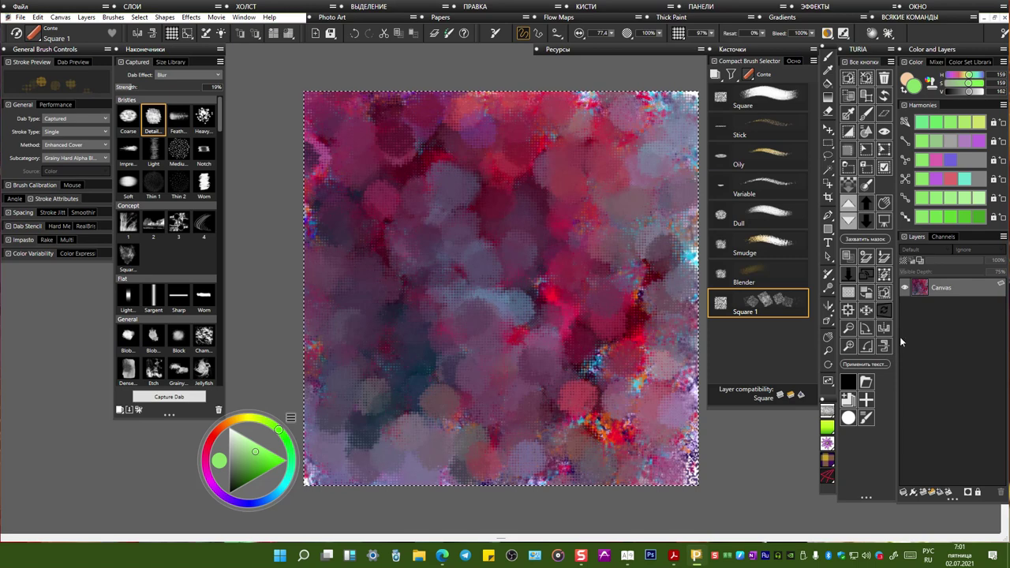
Step: Add a new layer above the painted Canvas
click(865, 272)
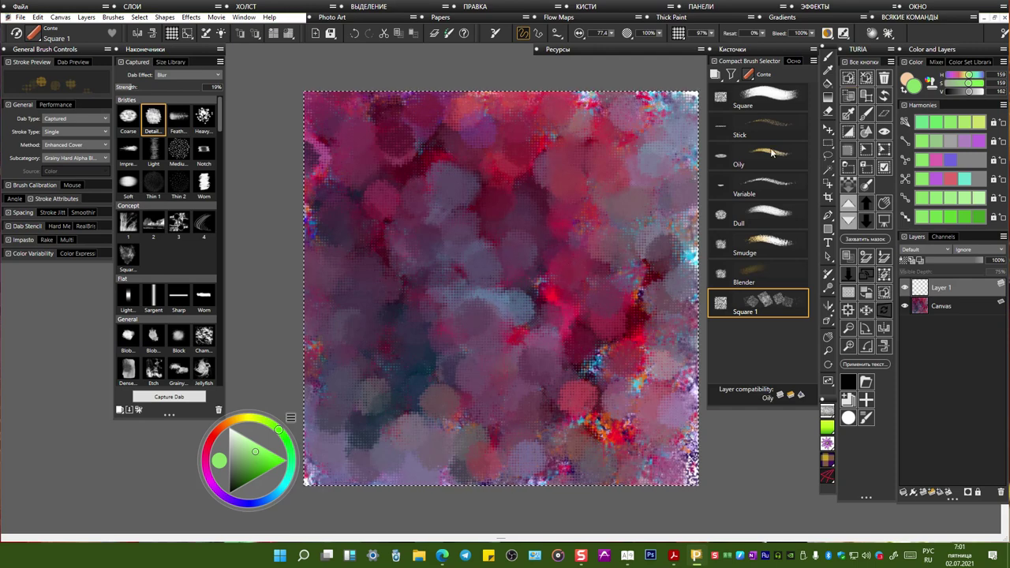
Step: Clear the selection, paint Square 1 dabs across Layer 1, and check them with the Canvas layer temporarily hidden
key(ctrl+d)
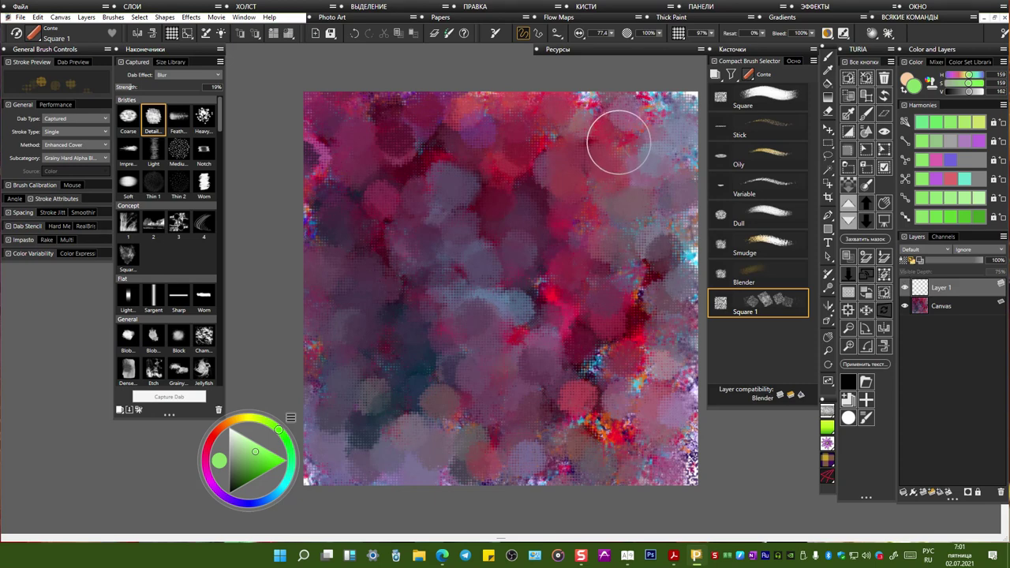
click(587, 134)
click(578, 135)
mouse_move(578, 135)
mouse_down()
mouse_move(625, 127)
mouse_move(613, 381)
mouse_up()
mouse_move(643, 255)
mouse_down()
mouse_move(600, 261)
mouse_move(584, 379)
mouse_move(632, 431)
mouse_move(611, 371)
mouse_move(529, 438)
mouse_move(410, 442)
mouse_move(371, 402)
mouse_move(319, 190)
mouse_move(315, 214)
mouse_move(355, 339)
mouse_up()
mouse_move(394, 229)
mouse_down()
mouse_move(323, 363)
mouse_move(323, 458)
mouse_move(506, 181)
mouse_move(463, 111)
mouse_move(332, 107)
mouse_move(656, 103)
mouse_move(640, 138)
mouse_move(671, 307)
mouse_up()
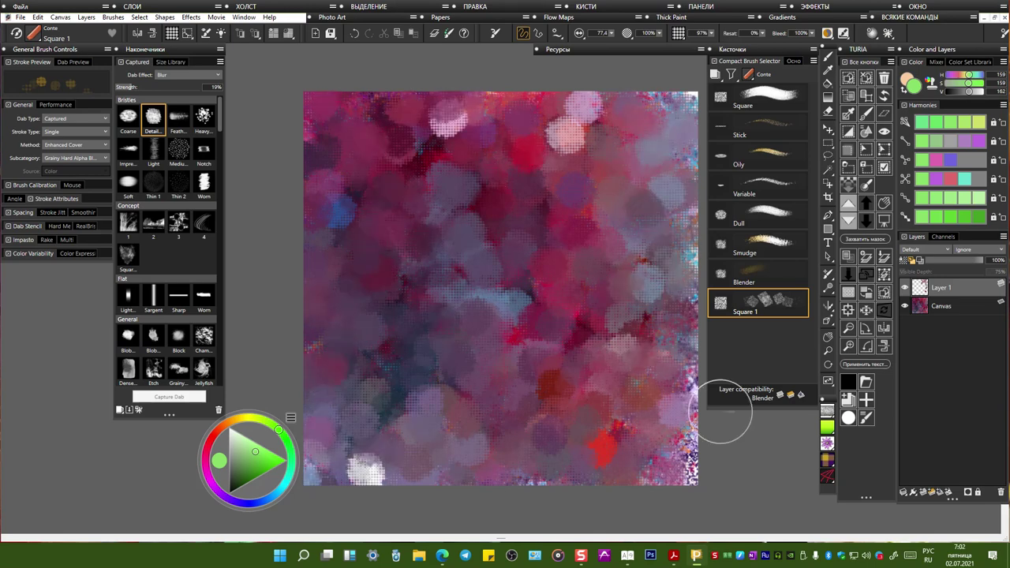
click(906, 307)
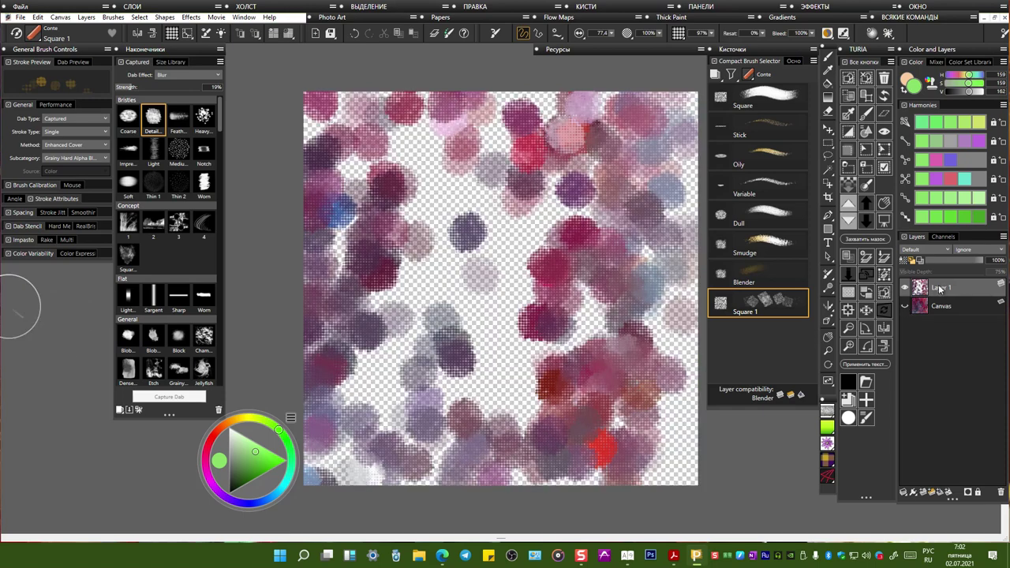
click(905, 307)
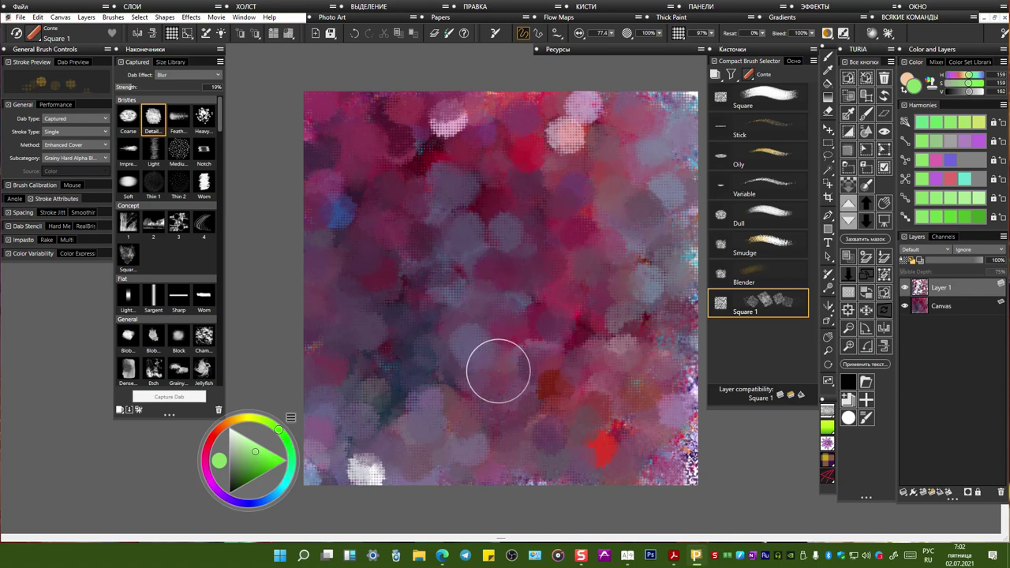
Step: Try the Fade blending preset on the Square 1 brush
click(828, 34)
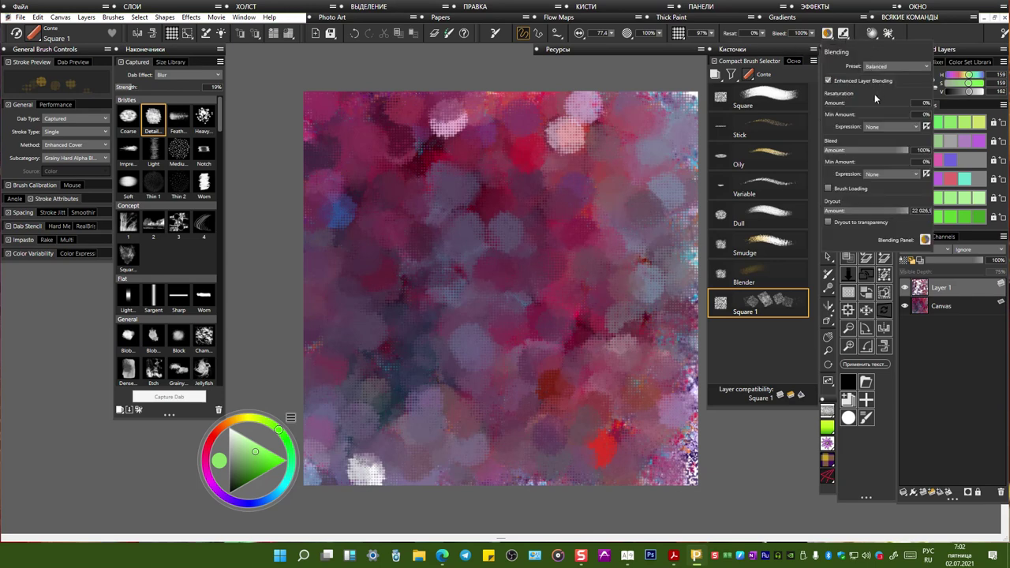
click(885, 68)
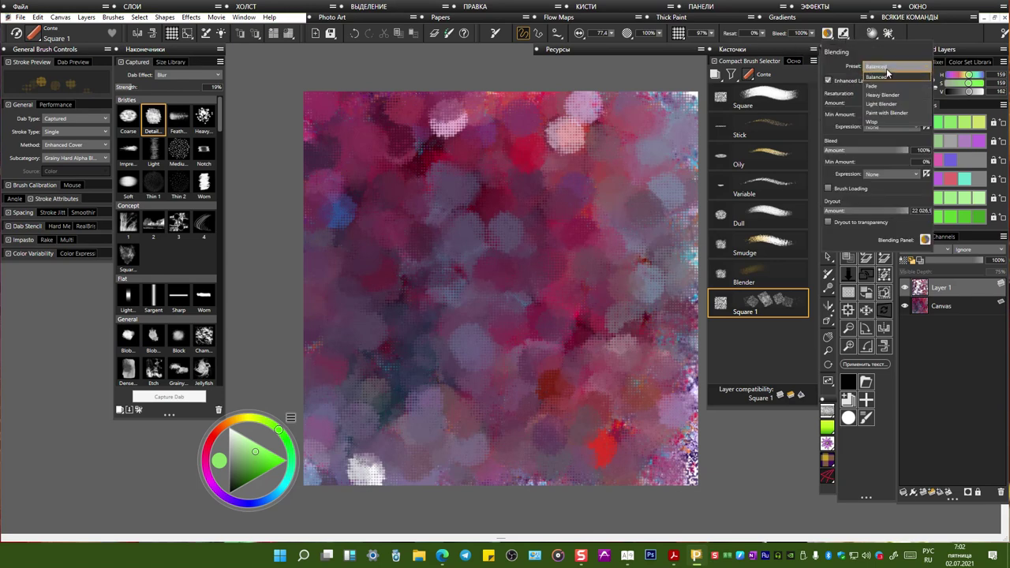
click(883, 87)
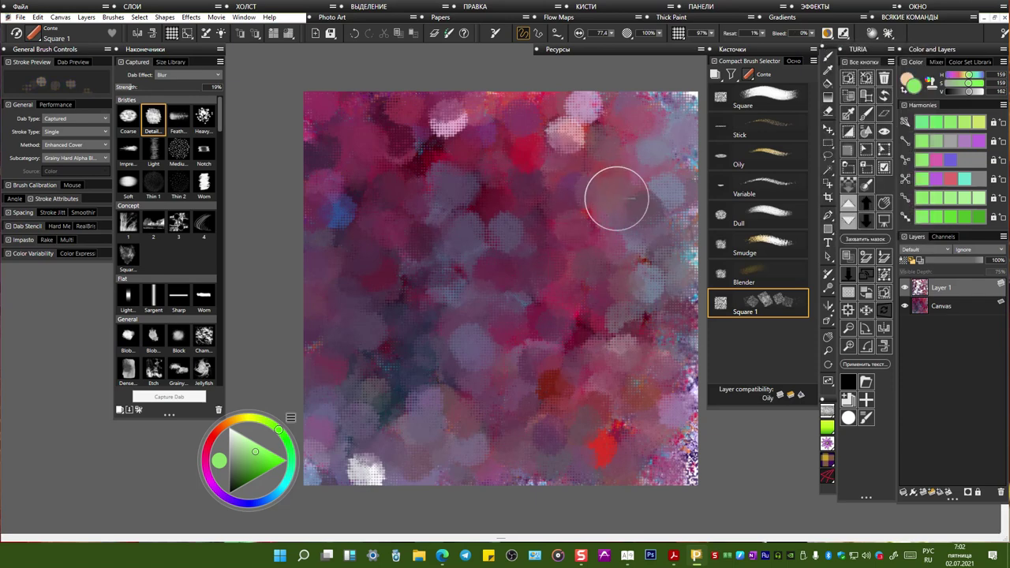
Step: Set the brush's blending preset to Heavy Blender and smear blended round dabs across the whole painting on Layer 1
click(827, 33)
click(885, 68)
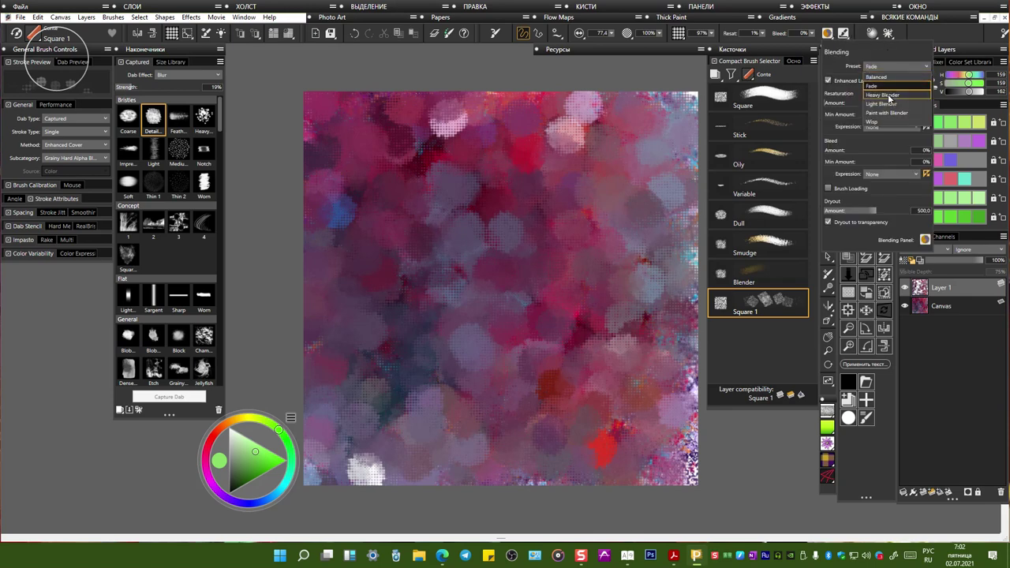
click(897, 93)
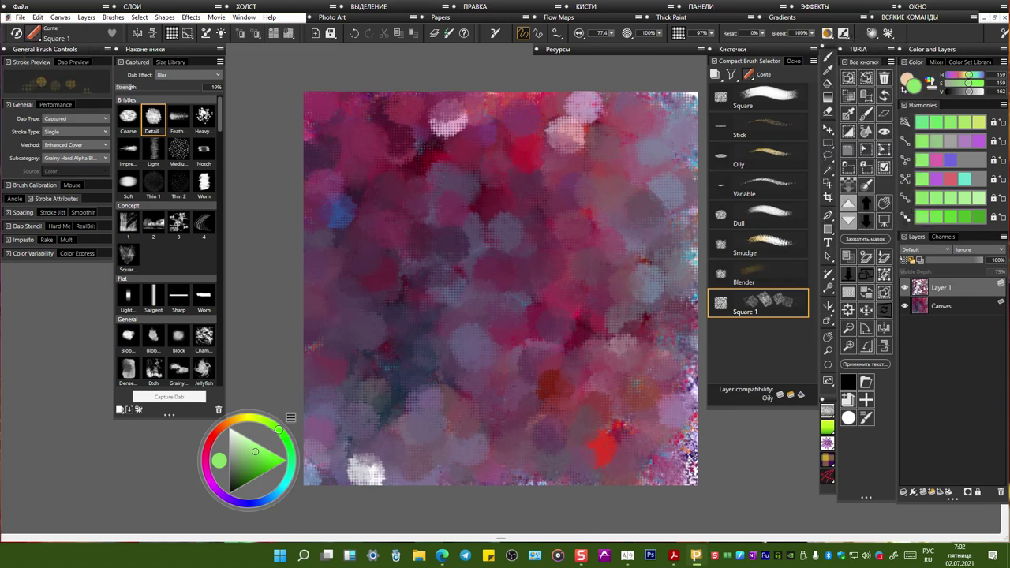
mouse_move(395, 146)
mouse_down()
mouse_move(355, 204)
mouse_move(363, 308)
mouse_move(407, 268)
mouse_up()
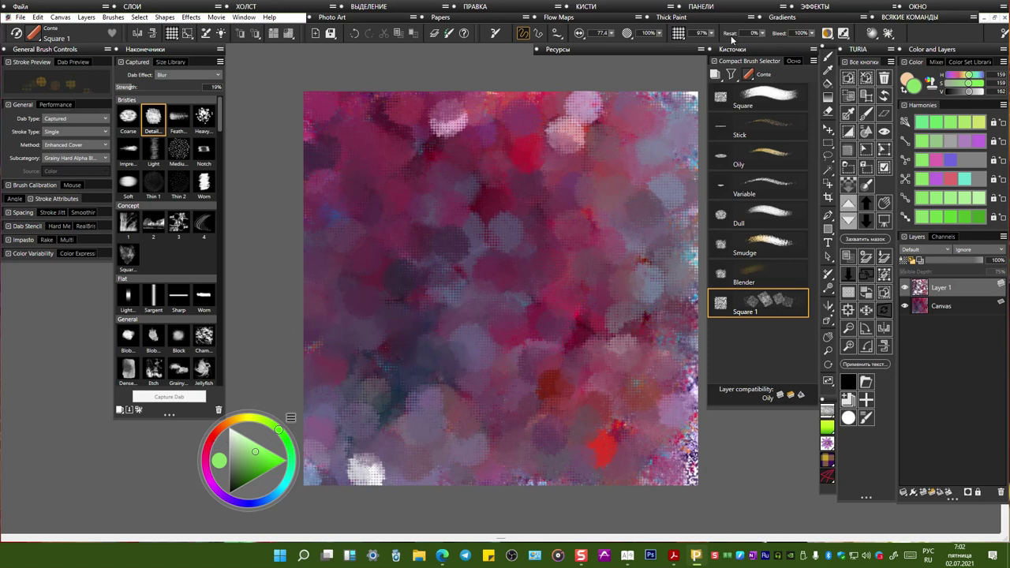
drag(378, 407, 353, 474)
mouse_move(347, 430)
mouse_down()
mouse_move(371, 470)
mouse_move(469, 457)
mouse_up()
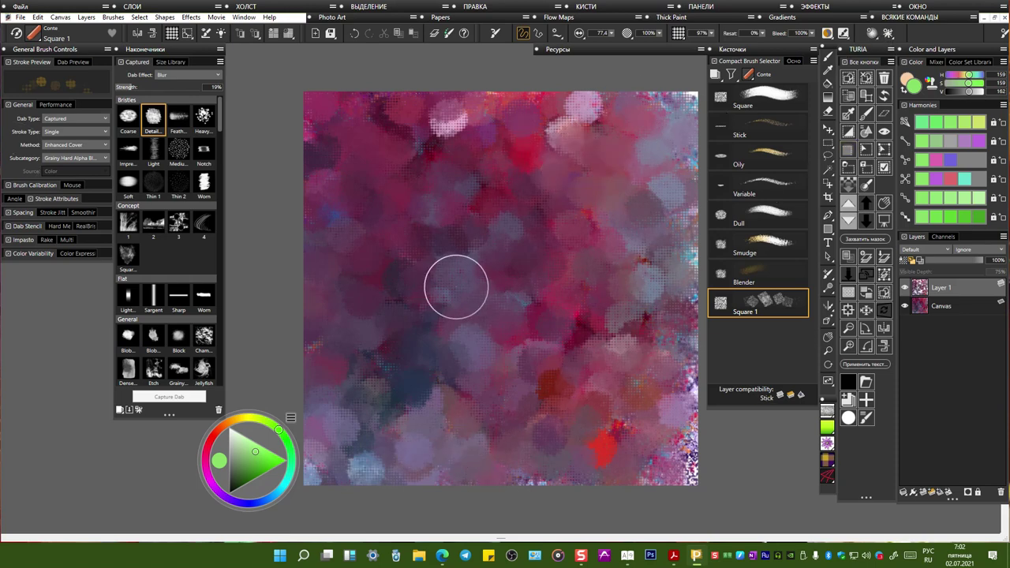
mouse_move(615, 285)
mouse_down()
mouse_move(683, 296)
mouse_move(691, 418)
mouse_move(671, 126)
mouse_move(618, 248)
mouse_move(564, 442)
mouse_move(679, 442)
mouse_move(668, 454)
mouse_move(553, 446)
mouse_up()
mouse_move(643, 418)
mouse_down()
mouse_move(589, 403)
mouse_move(593, 379)
mouse_up()
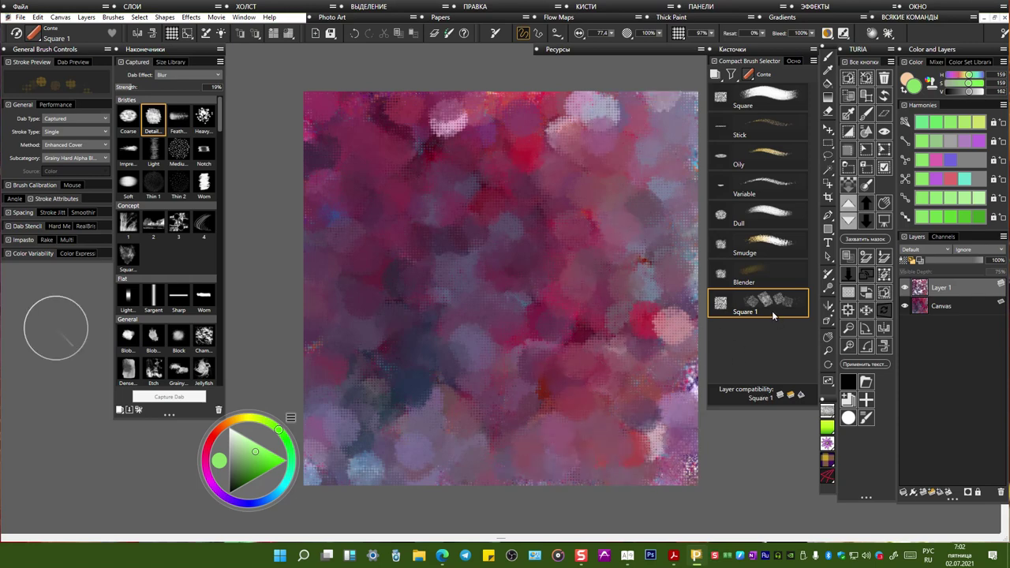
mouse_move(600, 114)
mouse_down()
mouse_move(545, 123)
mouse_move(442, 110)
mouse_move(434, 154)
mouse_move(473, 138)
mouse_move(324, 134)
mouse_move(341, 218)
mouse_up()
mouse_move(632, 225)
mouse_down()
mouse_move(580, 268)
mouse_move(568, 331)
mouse_move(481, 356)
mouse_move(442, 276)
mouse_move(434, 162)
mouse_move(639, 229)
mouse_move(592, 387)
mouse_up()
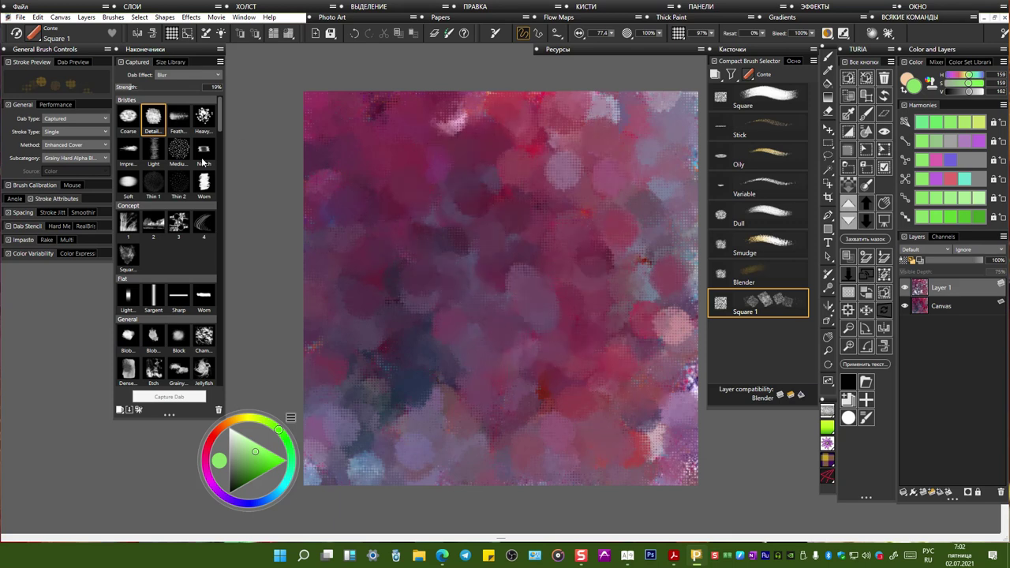
Step: Switch to the Heavy captured dab from Bristles, set its spacing to 110%, and blend the lower-middle area of the painting
click(204, 117)
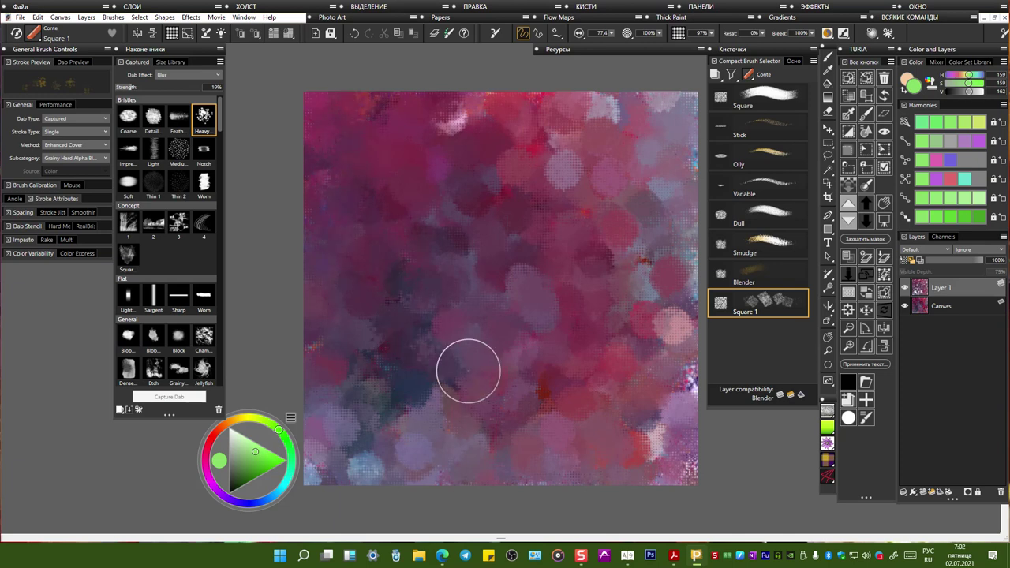
click(580, 34)
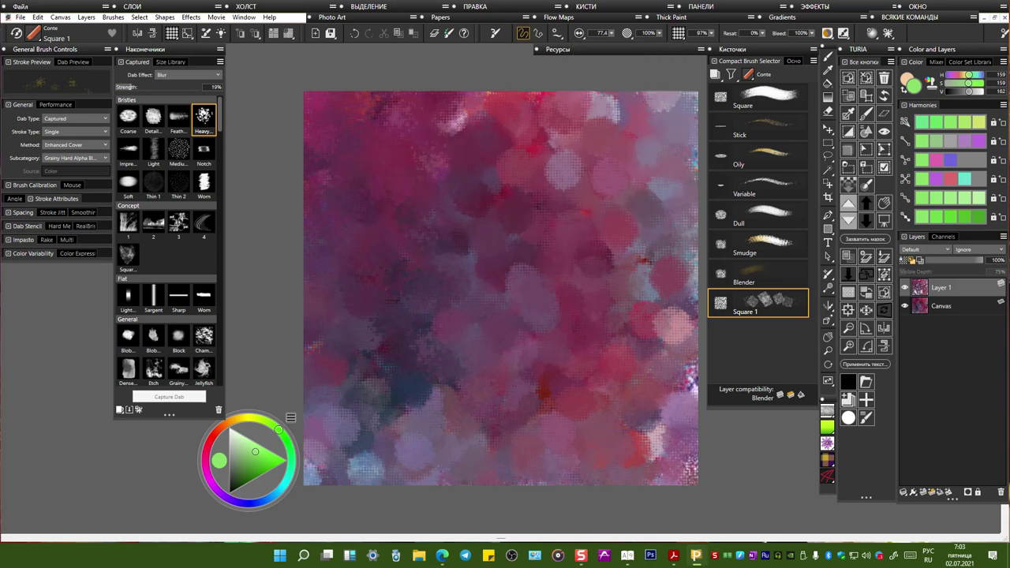
click(582, 33)
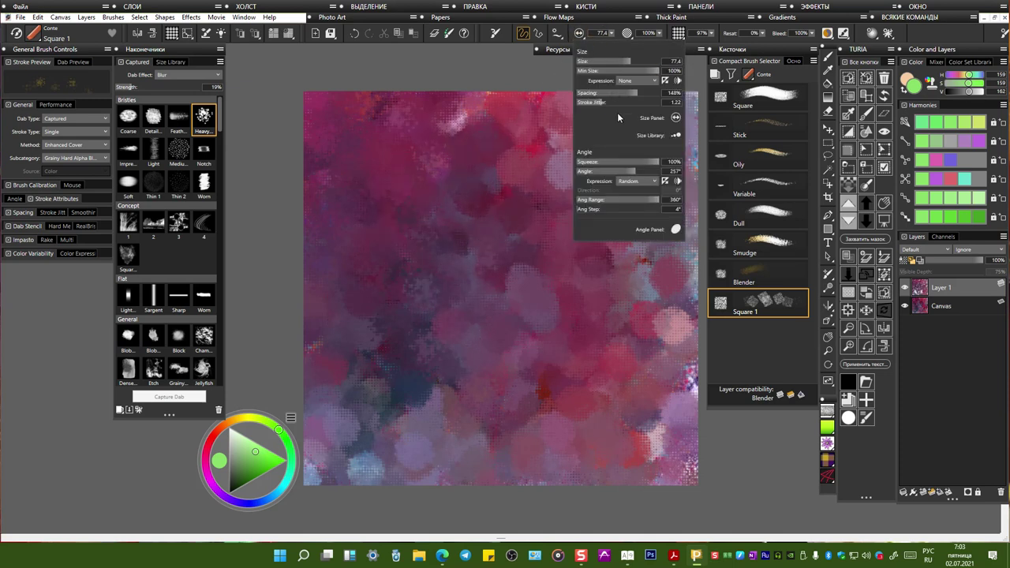
drag(639, 97, 622, 96)
click(462, 167)
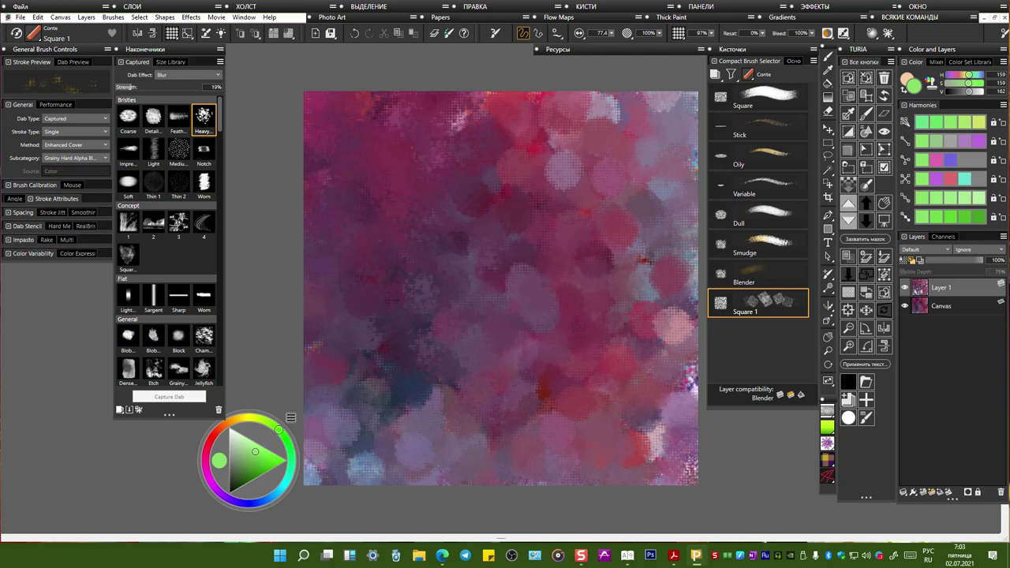
mouse_move(371, 348)
mouse_down()
mouse_move(352, 403)
mouse_move(425, 429)
mouse_move(436, 336)
mouse_move(503, 413)
mouse_up()
Step: Reduce the brush spacing slightly further and blend the round dabs along the painting's right side and lower-left corner
mouse_move(628, 32)
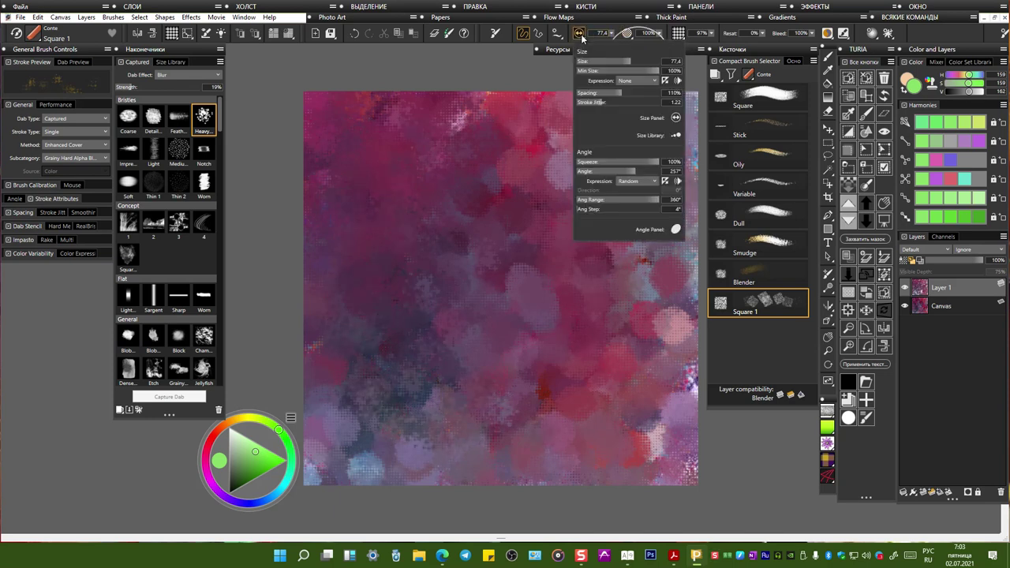
drag(623, 94, 619, 96)
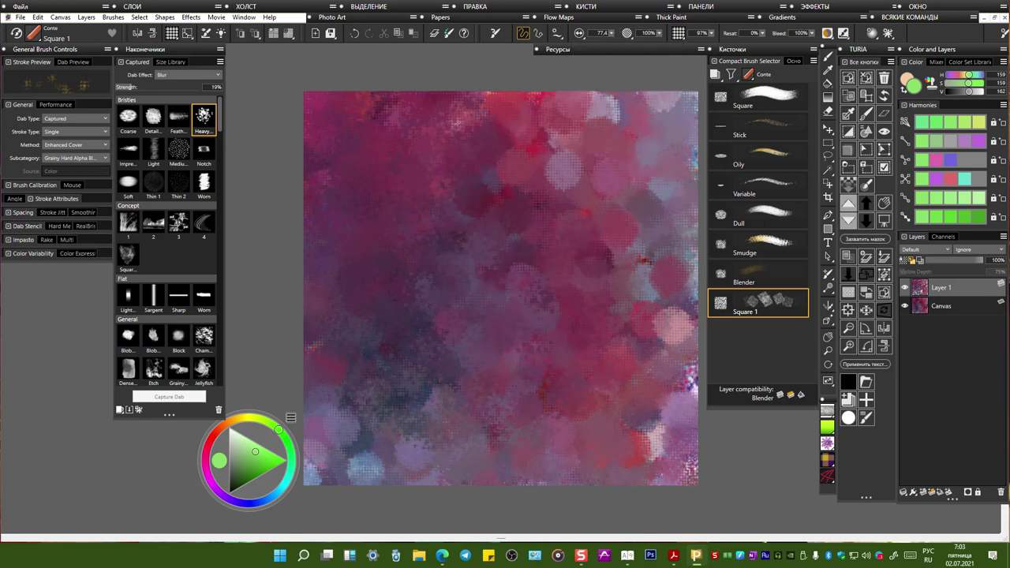
mouse_move(669, 427)
mouse_down()
mouse_move(681, 360)
mouse_move(660, 327)
mouse_move(676, 129)
mouse_move(589, 173)
mouse_move(584, 225)
mouse_move(533, 202)
mouse_move(499, 237)
mouse_move(466, 213)
mouse_move(522, 166)
mouse_up()
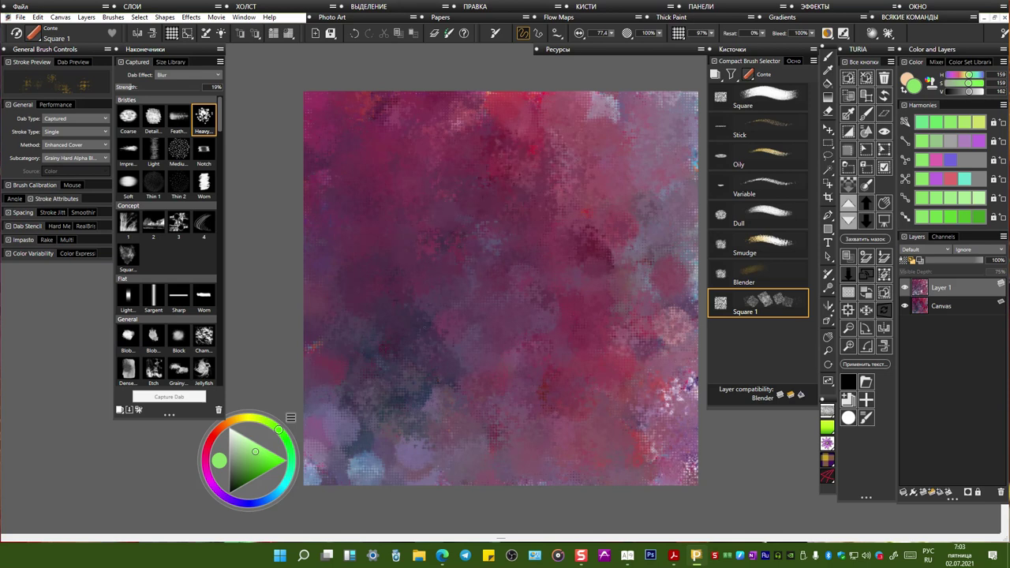
mouse_move(356, 362)
mouse_down()
mouse_move(323, 414)
mouse_move(395, 458)
mouse_move(367, 478)
mouse_up()
Step: Set the brush's resaturation to 53%, choose a saturated green, and paint over the middle and right side of Layer 1
click(243, 437)
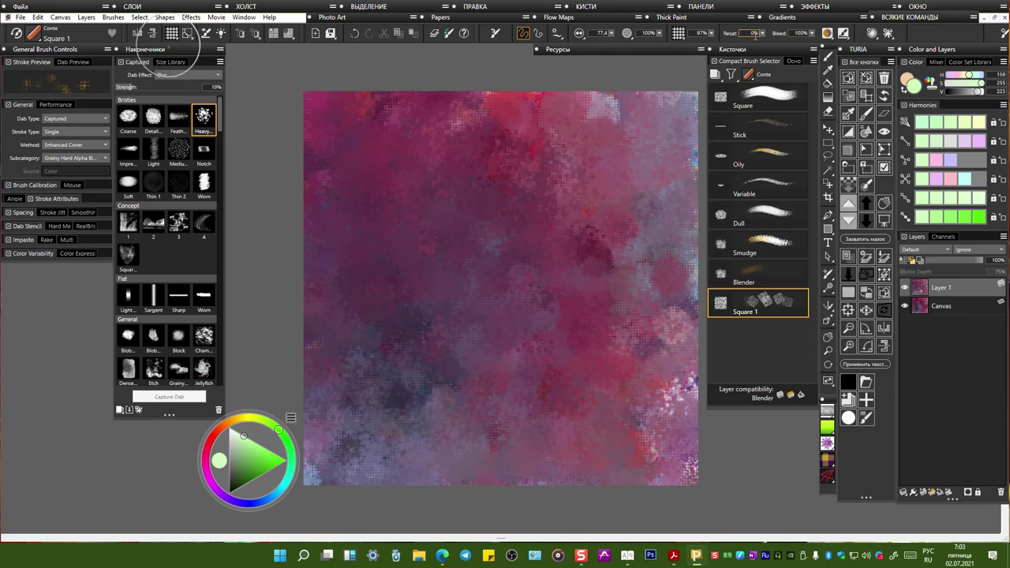
click(762, 34)
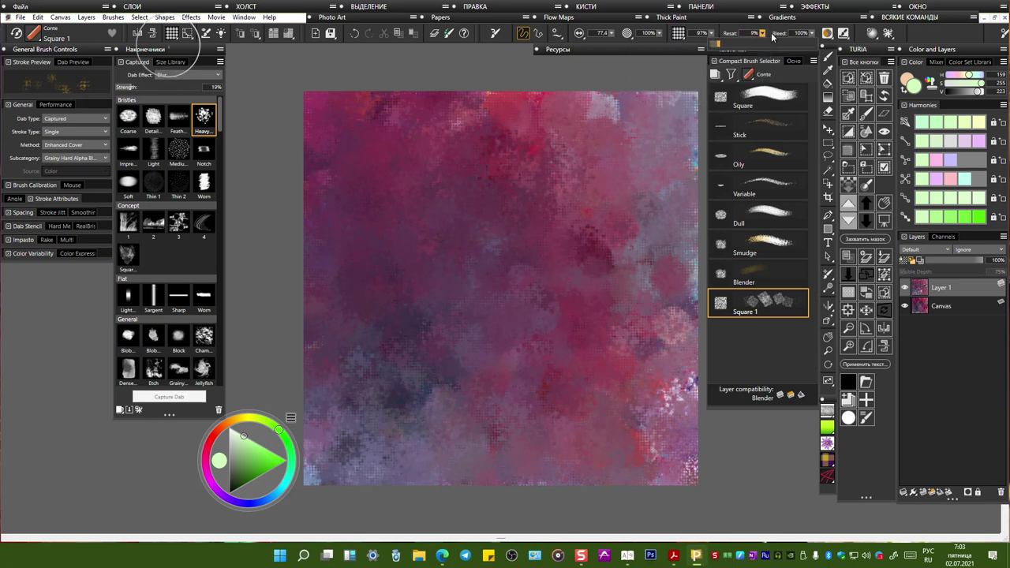
click(821, 37)
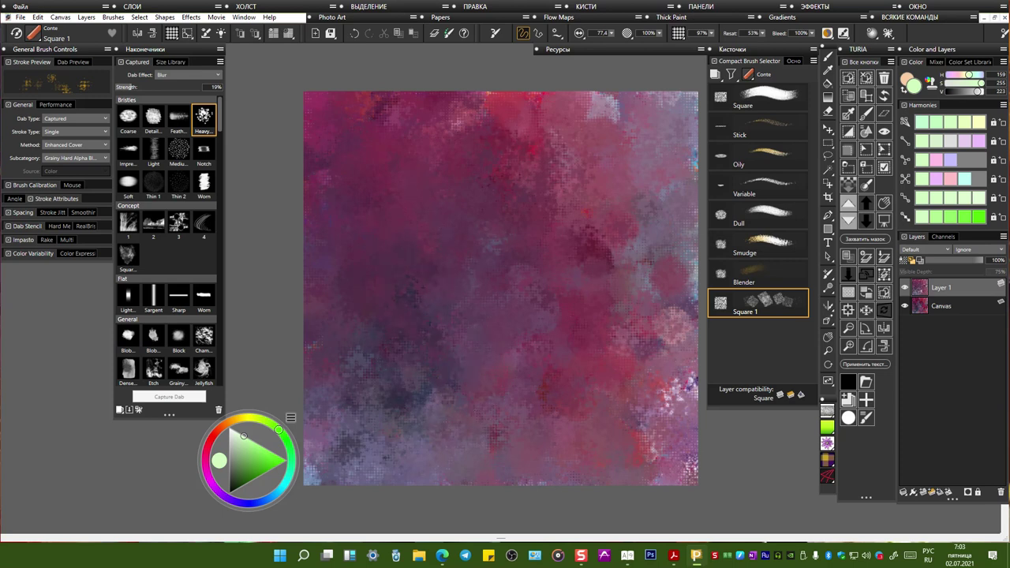
click(275, 456)
click(419, 325)
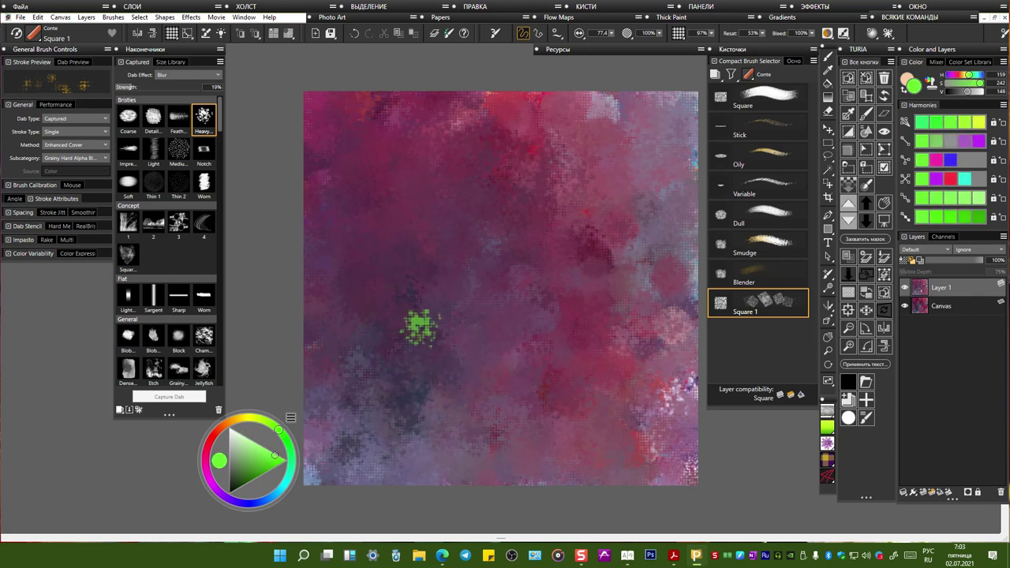
mouse_move(419, 325)
mouse_down()
mouse_move(425, 332)
mouse_move(439, 273)
mouse_up()
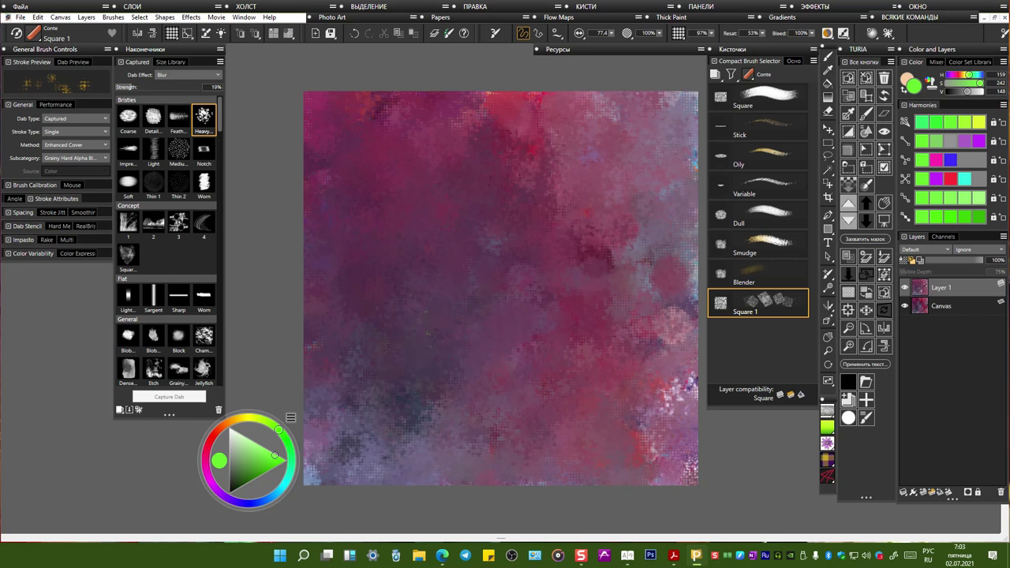
mouse_move(671, 316)
mouse_down()
mouse_move(677, 352)
mouse_move(662, 373)
mouse_up()
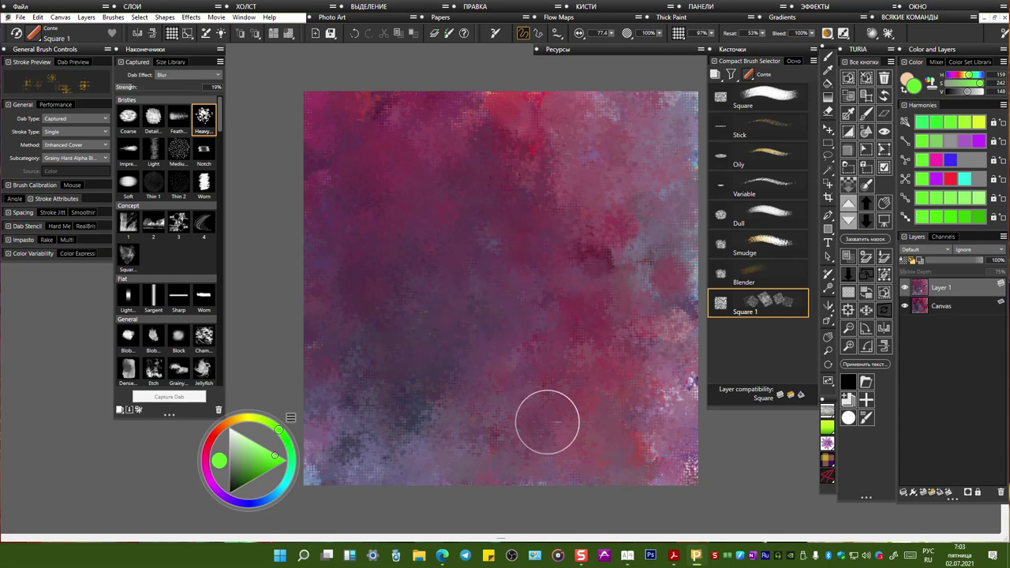
Step: Vary the green's saturation and brightness and paint more blended dabs over the centre and along the lower edge
click(254, 446)
mouse_move(418, 274)
mouse_down()
mouse_move(453, 253)
mouse_move(392, 292)
mouse_up()
click(276, 460)
drag(465, 282, 505, 236)
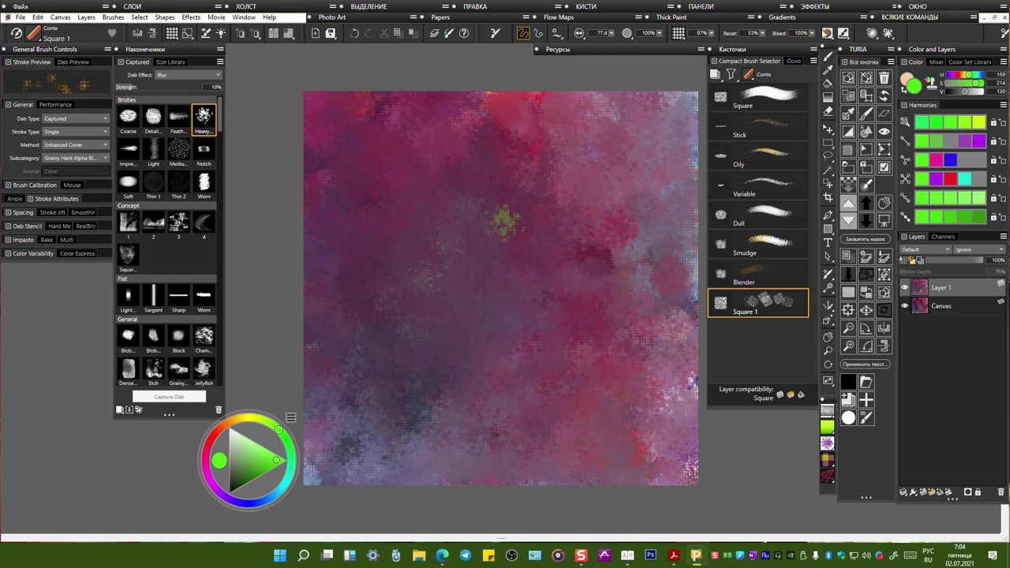
mouse_move(524, 235)
mouse_down()
mouse_move(510, 221)
mouse_move(513, 142)
mouse_move(506, 213)
mouse_up()
mouse_move(425, 470)
mouse_down()
mouse_move(527, 454)
mouse_move(680, 406)
mouse_move(684, 431)
mouse_up()
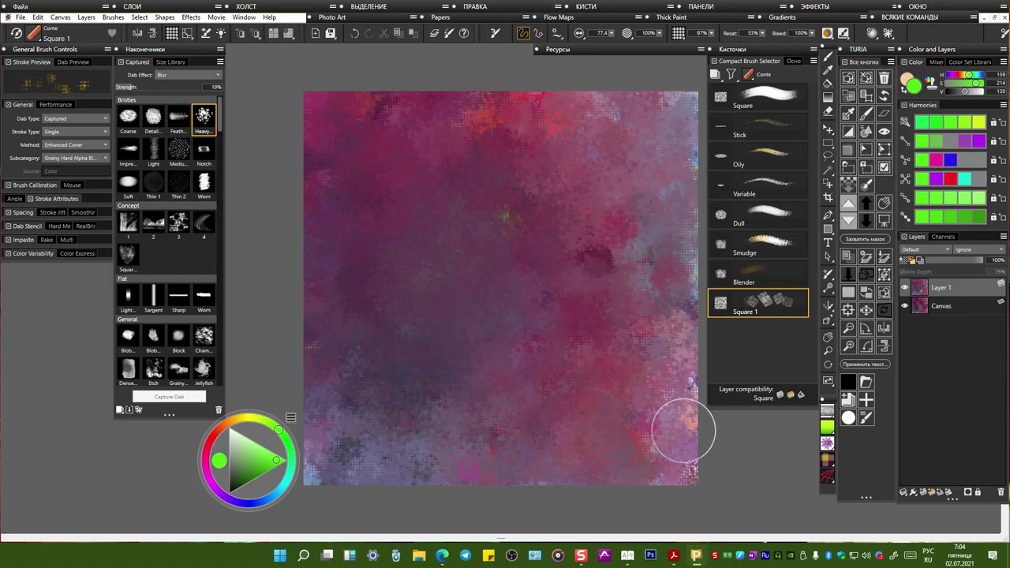
Step: Save the current brush as a new variant named "Square 1-1" in the Conte category
right_click(768, 307)
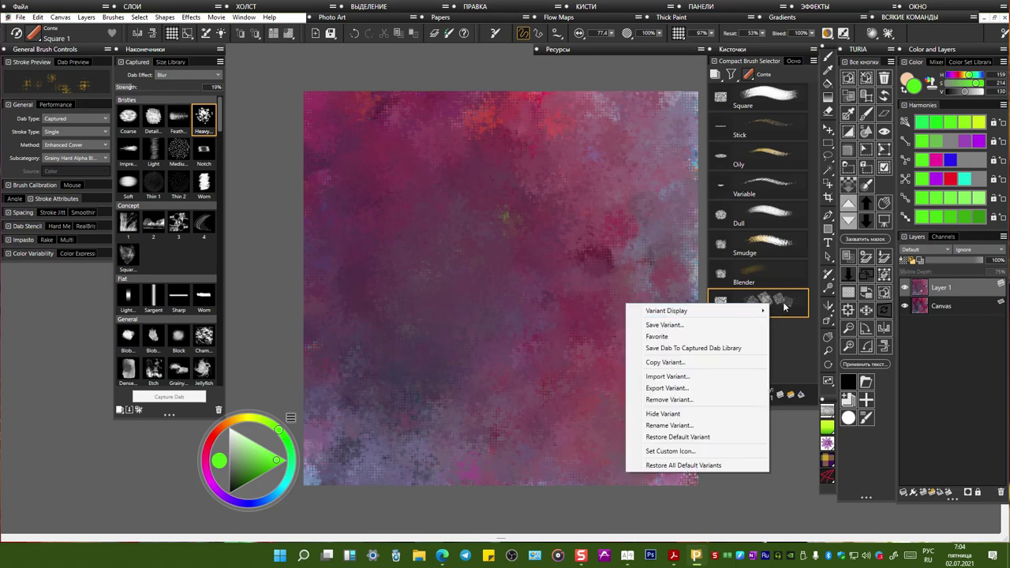
click(664, 325)
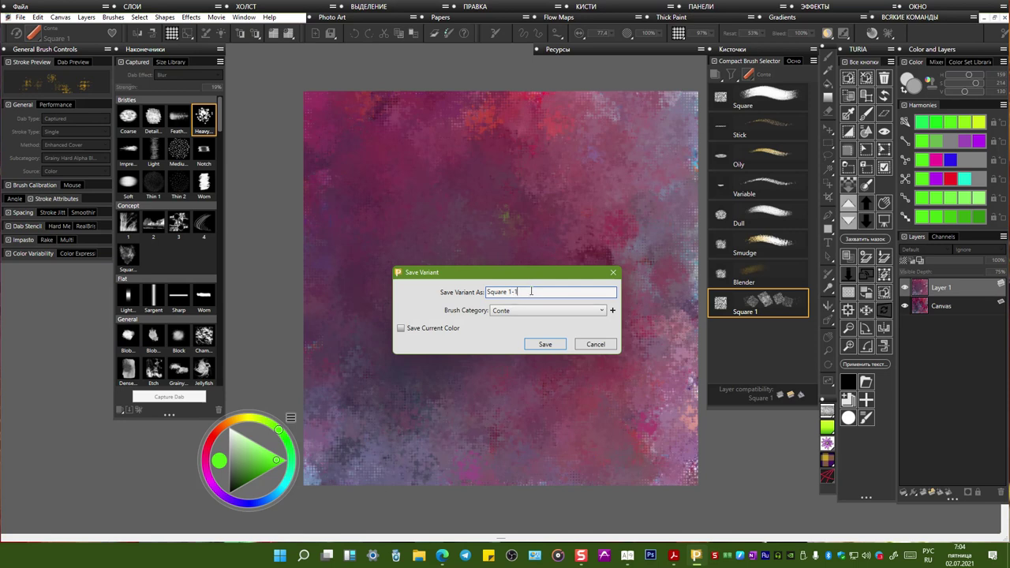
key(Return)
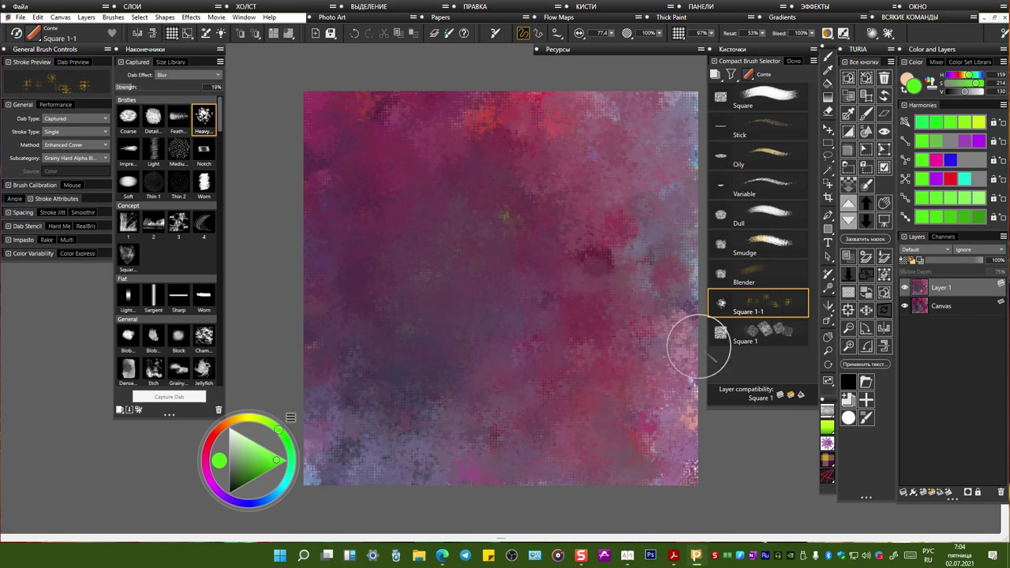
Step: Select the original Square variant and paint two adjoining diagonal green strokes left of centre in the painting's upper half
click(758, 105)
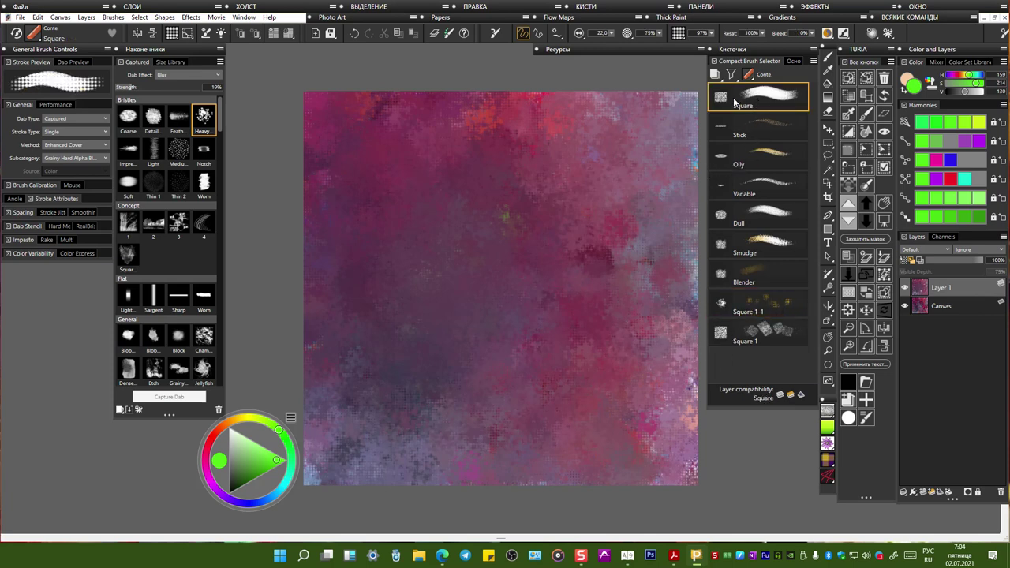
mouse_move(456, 132)
mouse_down()
mouse_move(417, 234)
mouse_move(410, 284)
mouse_move(417, 221)
mouse_up()
drag(462, 109, 401, 244)
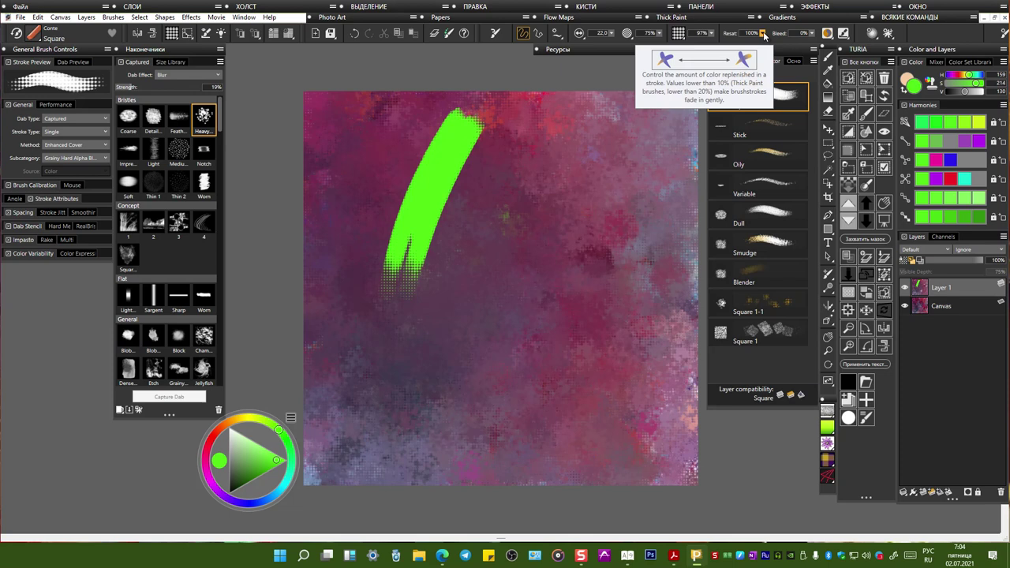
Step: Set the Square brush's bleed to 100% and resaturation to 49%, and paint a wide green diagonal patch beside the first strokes
drag(813, 36, 928, 44)
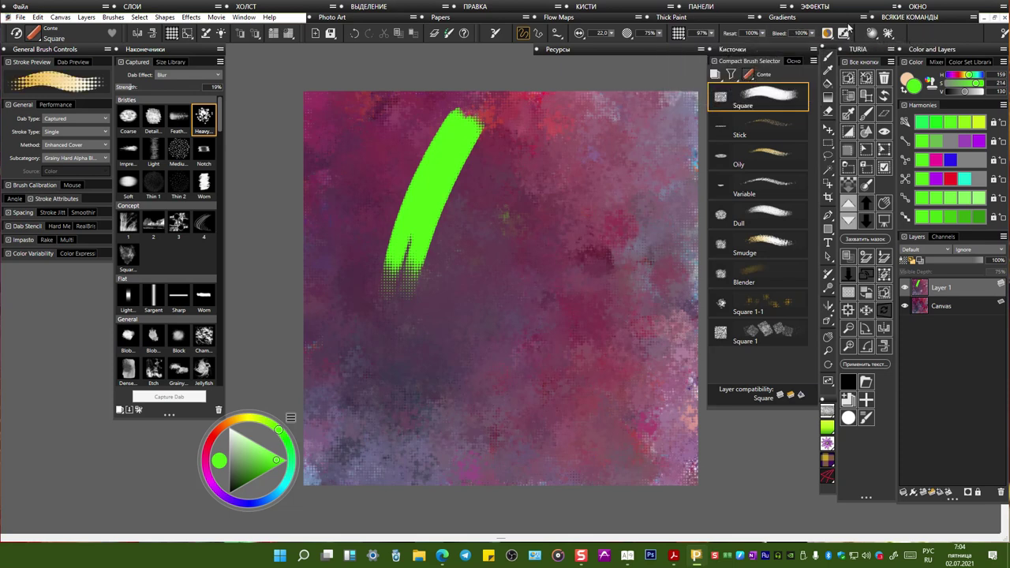
drag(763, 36, 718, 49)
mouse_move(506, 213)
mouse_down()
mouse_move(546, 135)
mouse_move(545, 163)
mouse_move(560, 165)
mouse_move(506, 264)
mouse_up()
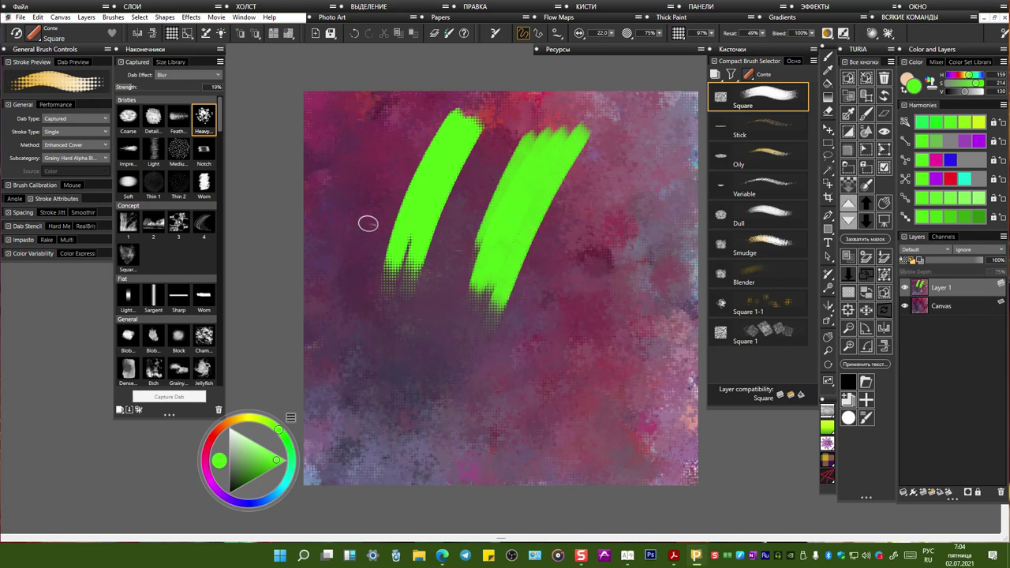
Step: Set the Square brush's resaturation to 20% and paint overlapping green diagonal strokes from the painting's upper right down to its lower centre
click(87, 160)
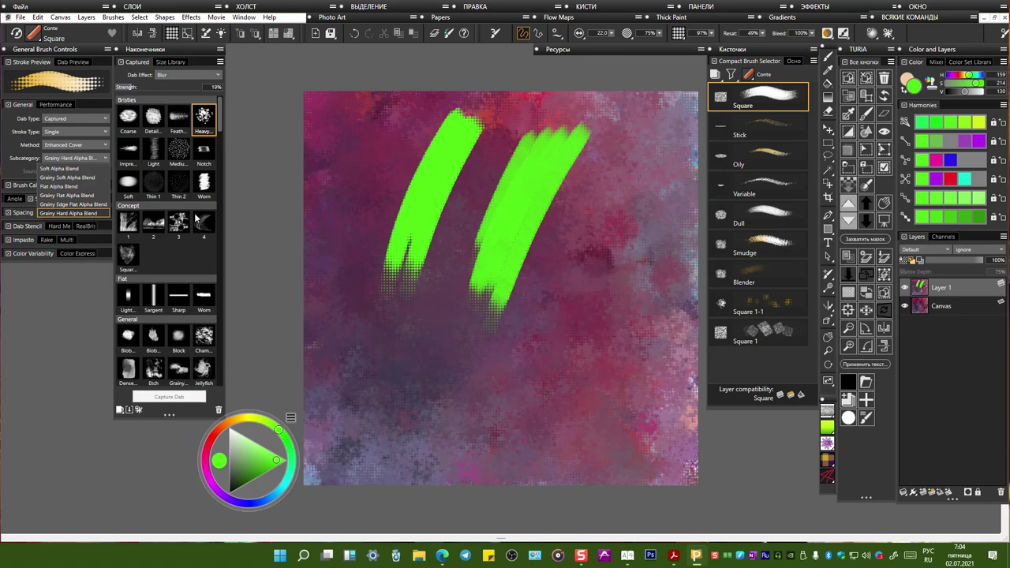
click(553, 161)
drag(763, 34, 731, 45)
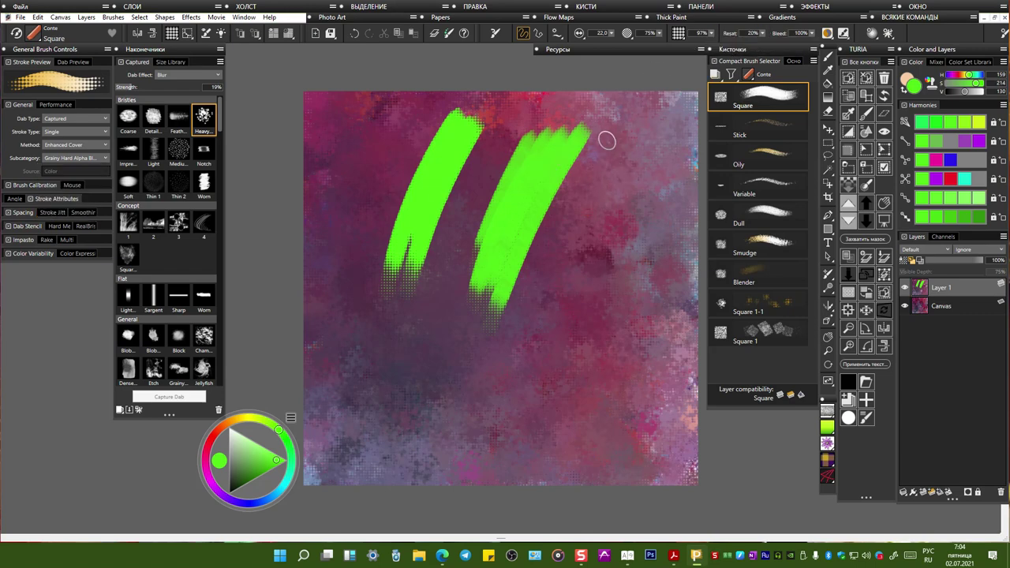
drag(605, 155, 510, 326)
mouse_move(619, 139)
mouse_down()
mouse_move(513, 325)
mouse_move(498, 379)
mouse_up()
mouse_move(621, 165)
mouse_down()
mouse_move(597, 224)
mouse_move(598, 194)
mouse_move(466, 370)
mouse_up()
drag(544, 221, 454, 348)
mouse_move(483, 270)
mouse_down()
mouse_move(406, 387)
mouse_move(387, 386)
mouse_up()
drag(450, 281, 375, 385)
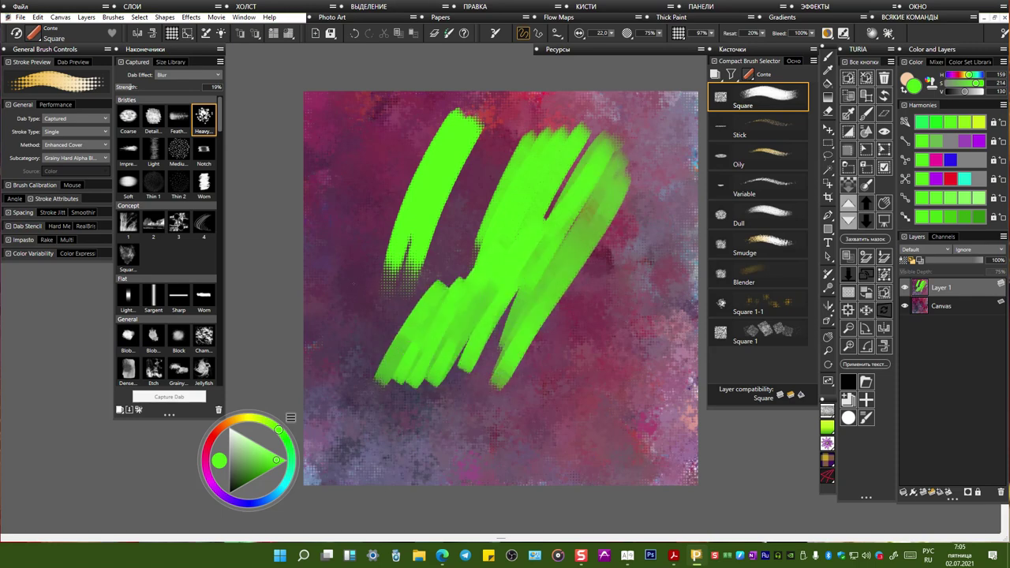
Step: Paint a band of overlapping green strokes down the painting's left side, joining the lower end of the diagonal patch
drag(355, 286, 409, 397)
drag(357, 284, 401, 382)
drag(354, 261, 394, 354)
drag(356, 242, 394, 351)
drag(355, 215, 387, 314)
drag(358, 158, 390, 283)
drag(361, 151, 390, 292)
drag(335, 134, 379, 371)
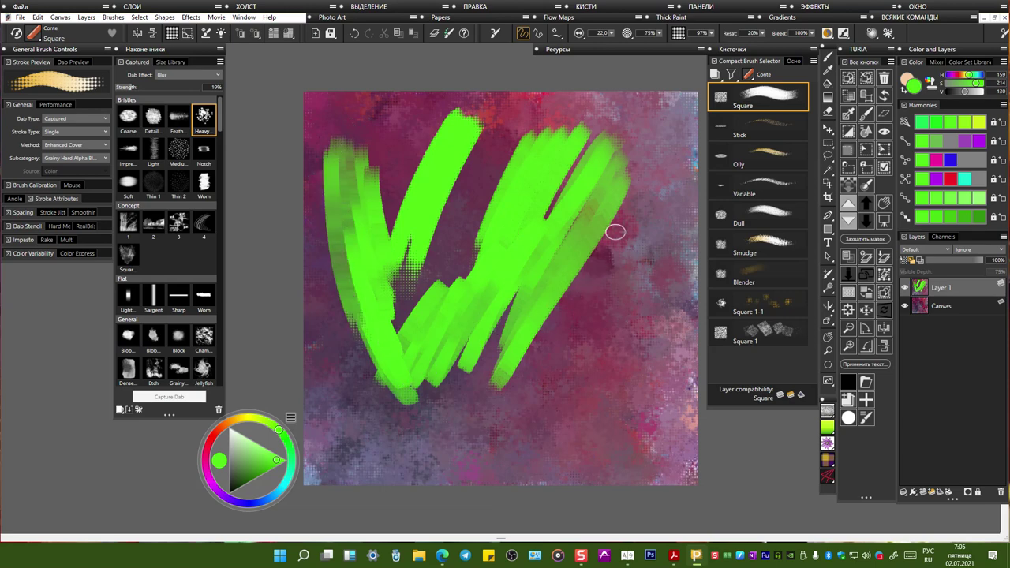
Step: Apply the Light Blender blending preset, paint wide overlapping strokes across the painting's centre and lower right, and set resaturation to 13%
click(828, 33)
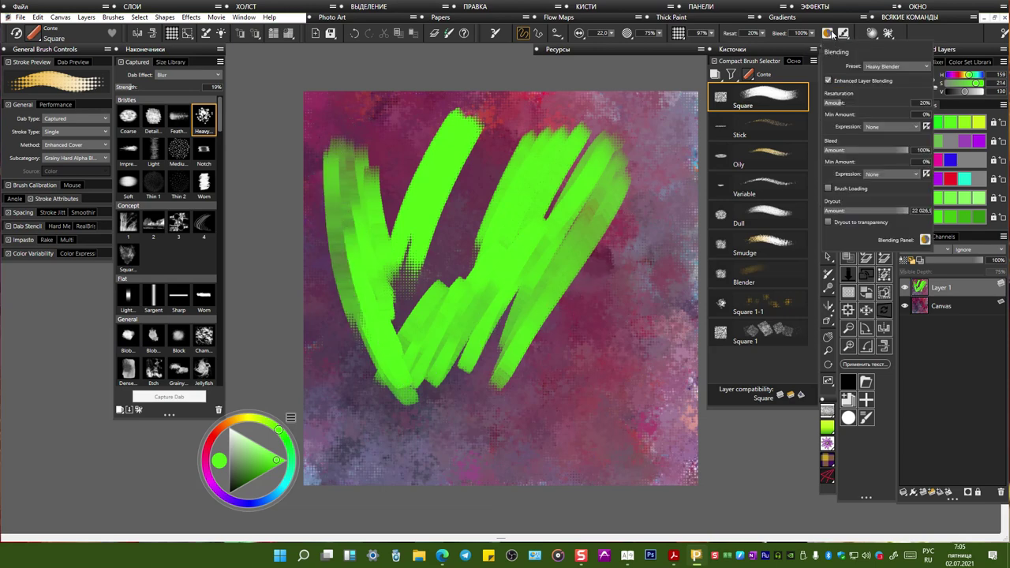
click(895, 67)
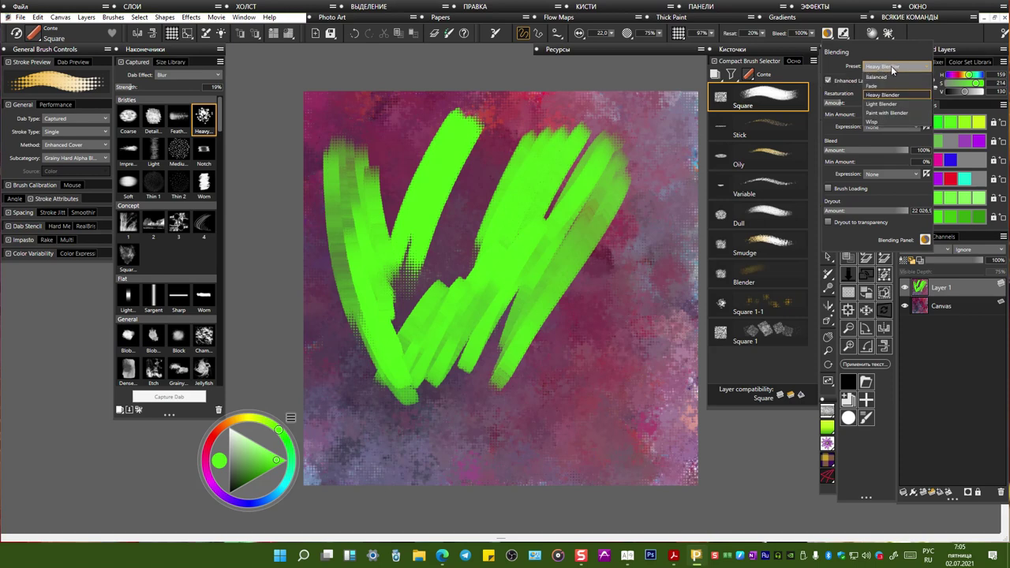
click(886, 104)
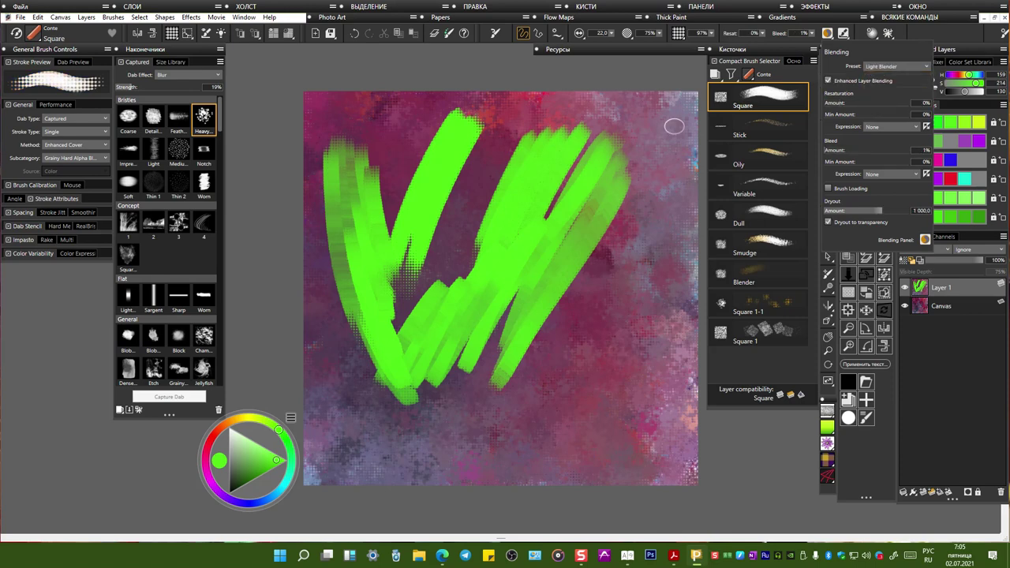
mouse_move(595, 112)
mouse_down()
mouse_move(611, 141)
mouse_move(592, 199)
mouse_move(566, 185)
mouse_move(604, 190)
mouse_move(596, 147)
mouse_up()
mouse_move(569, 276)
mouse_down()
mouse_move(604, 277)
mouse_move(545, 343)
mouse_move(501, 359)
mouse_move(474, 430)
mouse_move(510, 426)
mouse_move(553, 335)
mouse_move(592, 423)
mouse_move(627, 347)
mouse_move(501, 261)
mouse_move(486, 229)
mouse_move(506, 174)
mouse_move(537, 193)
mouse_up()
mouse_move(505, 289)
mouse_down()
mouse_move(472, 231)
mouse_move(470, 251)
mouse_up()
drag(764, 34, 777, 31)
mouse_move(529, 167)
mouse_down()
mouse_move(549, 223)
mouse_move(512, 222)
mouse_move(501, 163)
mouse_move(553, 117)
mouse_move(478, 206)
mouse_move(443, 336)
mouse_up()
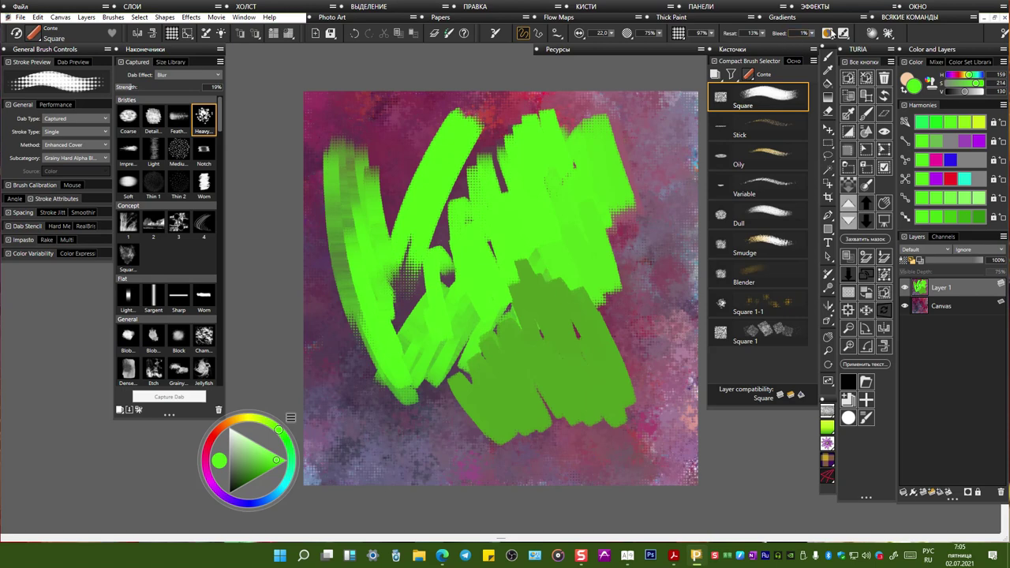
Step: Set the bleed to 100% and paint blended strokes along the green area's right edge and over its lower left end
drag(811, 35, 925, 34)
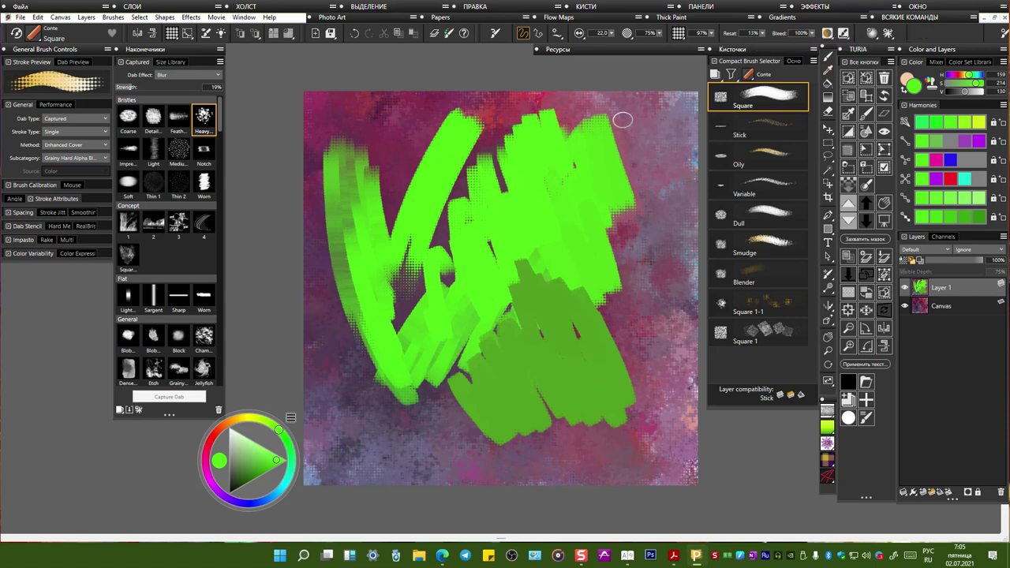
drag(624, 126, 637, 178)
mouse_move(599, 225)
mouse_down()
mouse_move(615, 243)
mouse_move(588, 304)
mouse_up()
mouse_move(439, 316)
mouse_down()
mouse_move(408, 315)
mouse_move(402, 410)
mouse_up()
drag(359, 348, 425, 428)
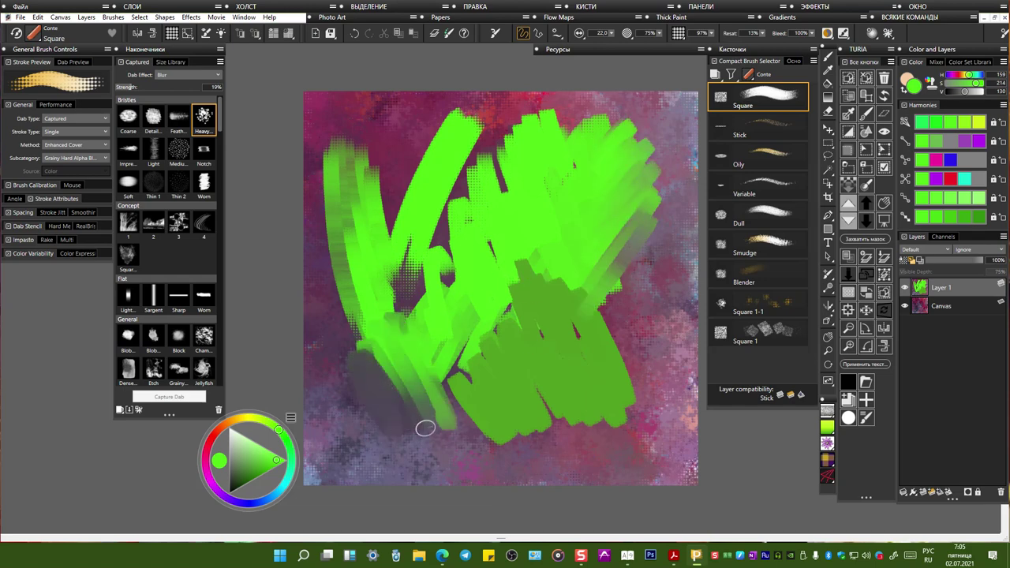
Step: Apply the Paint with Blender preset and paint a solid green zigzag down the painting's right side
click(827, 35)
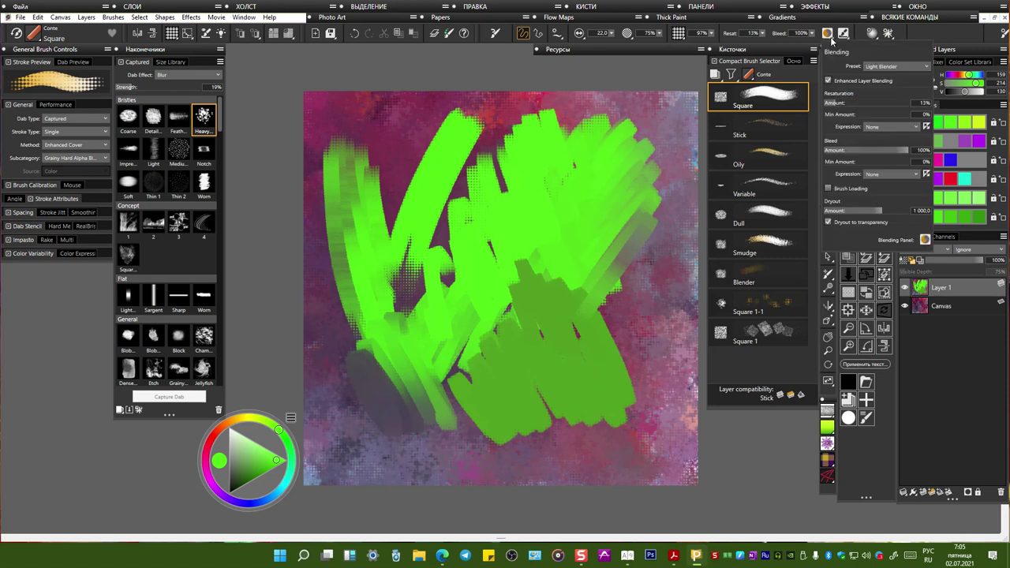
click(879, 68)
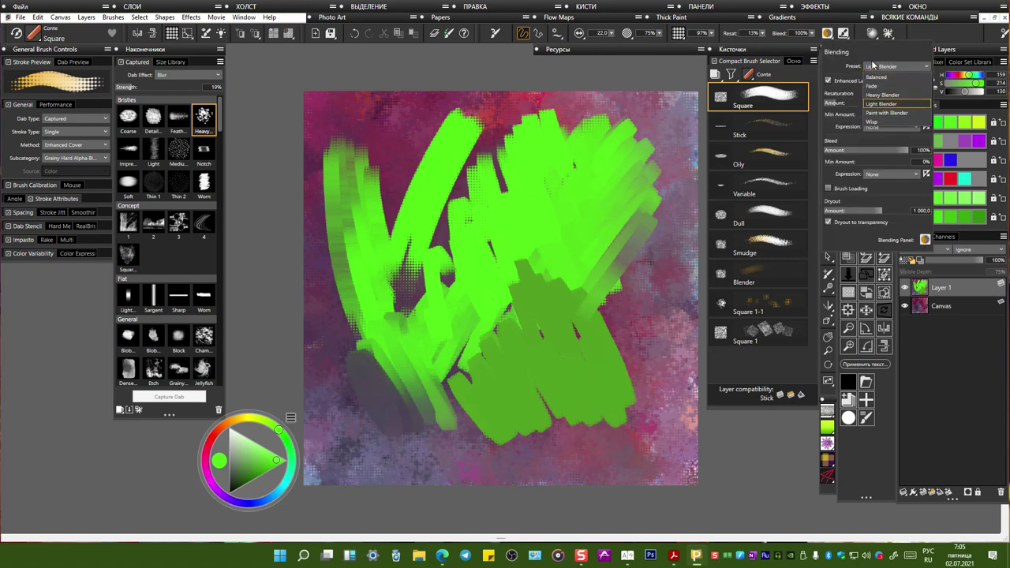
click(887, 113)
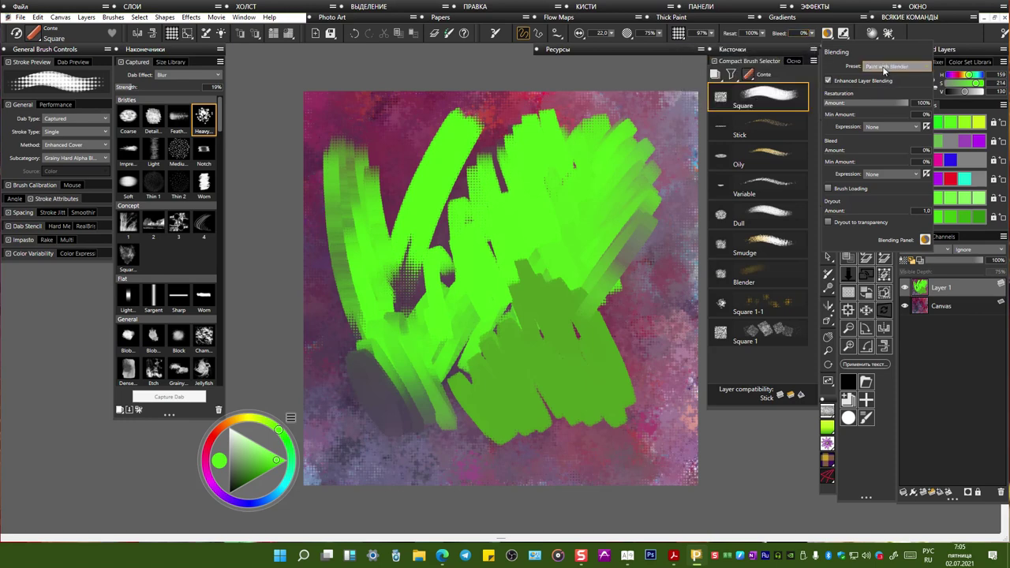
mouse_move(648, 120)
mouse_down()
mouse_move(612, 340)
mouse_move(635, 427)
mouse_up()
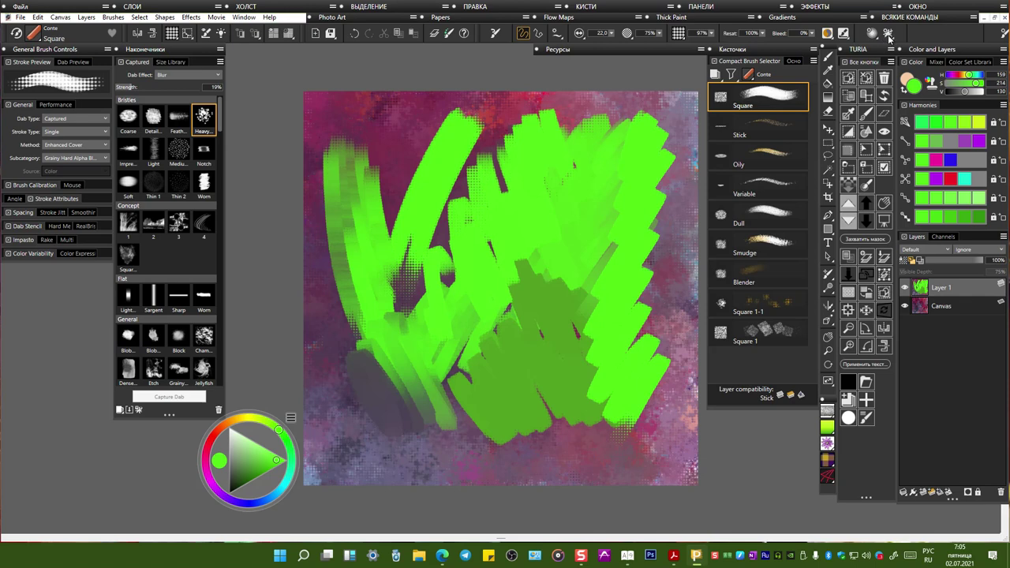
Step: Apply the Wisp blending preset and paint muted diagonal strokes over the green in the painting's upper left and upper centre
click(829, 34)
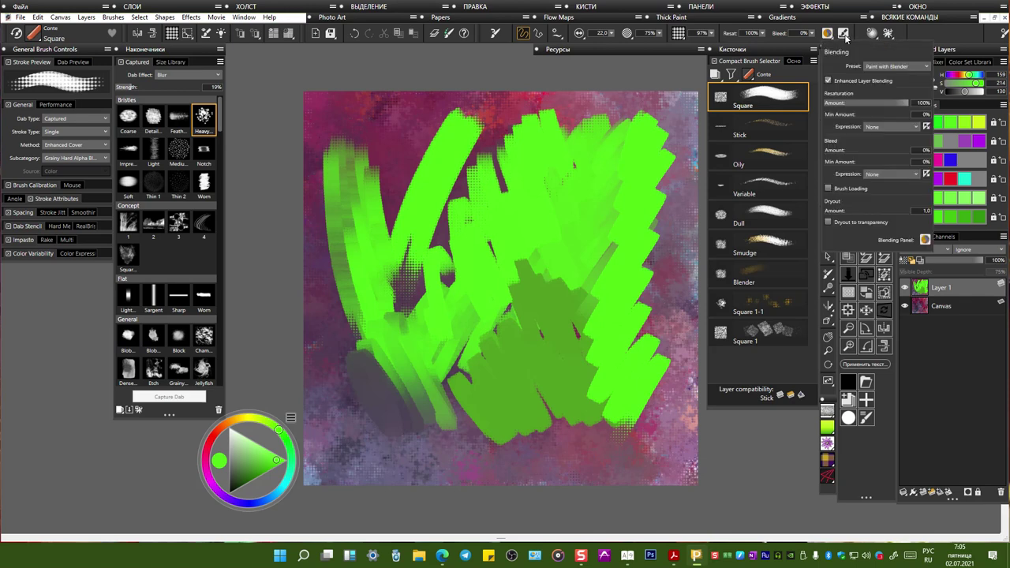
click(896, 68)
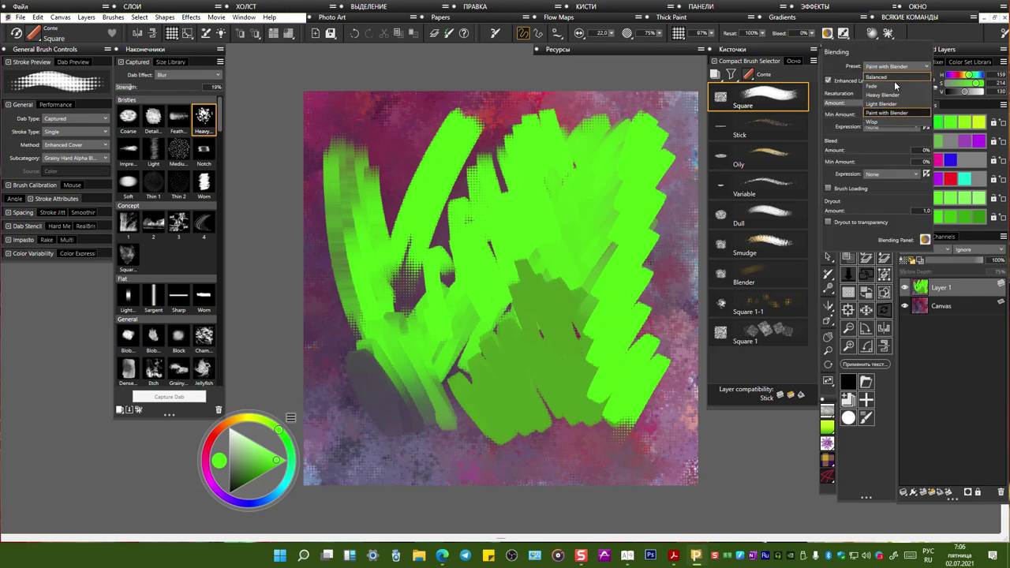
click(889, 123)
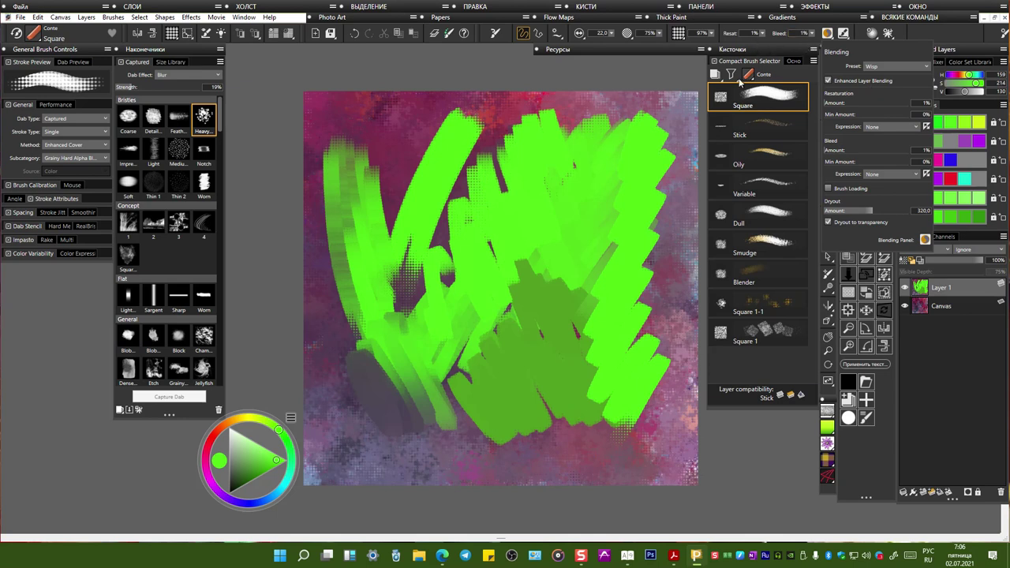
mouse_move(490, 127)
mouse_down()
mouse_move(468, 162)
mouse_move(510, 116)
mouse_move(480, 180)
mouse_move(467, 223)
mouse_up()
mouse_move(446, 120)
mouse_down()
mouse_move(439, 109)
mouse_move(426, 201)
mouse_move(387, 241)
mouse_move(379, 273)
mouse_move(391, 312)
mouse_move(365, 231)
mouse_up()
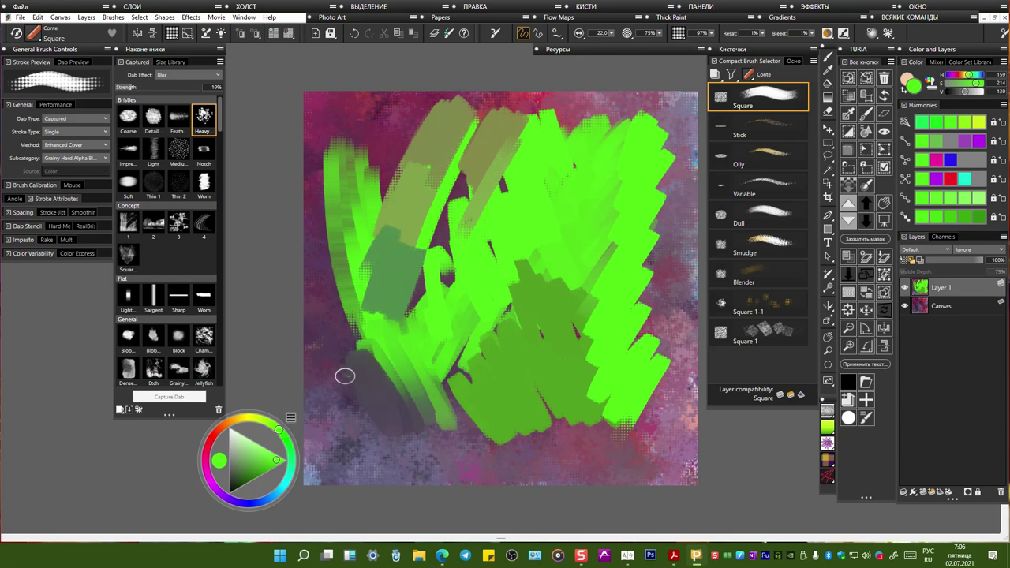
Step: Paint more blended Wisp strokes down the painting's left side, across its upper left corner and over its lower left
mouse_move(345, 348)
mouse_down()
mouse_move(378, 386)
mouse_move(363, 316)
mouse_move(395, 293)
mouse_move(336, 245)
mouse_move(376, 313)
mouse_move(355, 197)
mouse_move(367, 171)
mouse_move(356, 197)
mouse_up()
mouse_move(322, 111)
mouse_down()
mouse_move(348, 207)
mouse_move(323, 160)
mouse_move(349, 278)
mouse_up()
drag(348, 134, 376, 211)
drag(365, 109, 399, 181)
mouse_move(391, 127)
mouse_down()
mouse_move(415, 190)
mouse_move(416, 119)
mouse_up()
drag(417, 119, 446, 197)
mouse_move(354, 327)
mouse_down()
mouse_move(400, 332)
mouse_move(372, 419)
mouse_move(439, 371)
mouse_move(461, 404)
mouse_move(361, 403)
mouse_up()
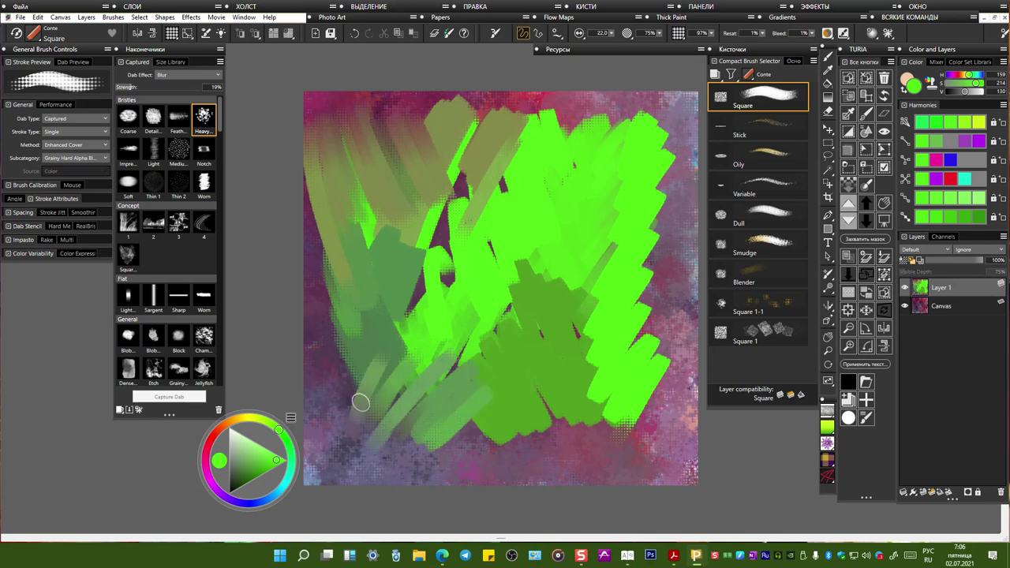
Step: Set the resaturation to 0% and drag background colour over the green along the painting's upper centre and upper right edge
click(763, 34)
mouse_move(620, 102)
mouse_down()
mouse_move(570, 154)
mouse_move(529, 162)
mouse_move(491, 197)
mouse_up()
drag(545, 154, 586, 167)
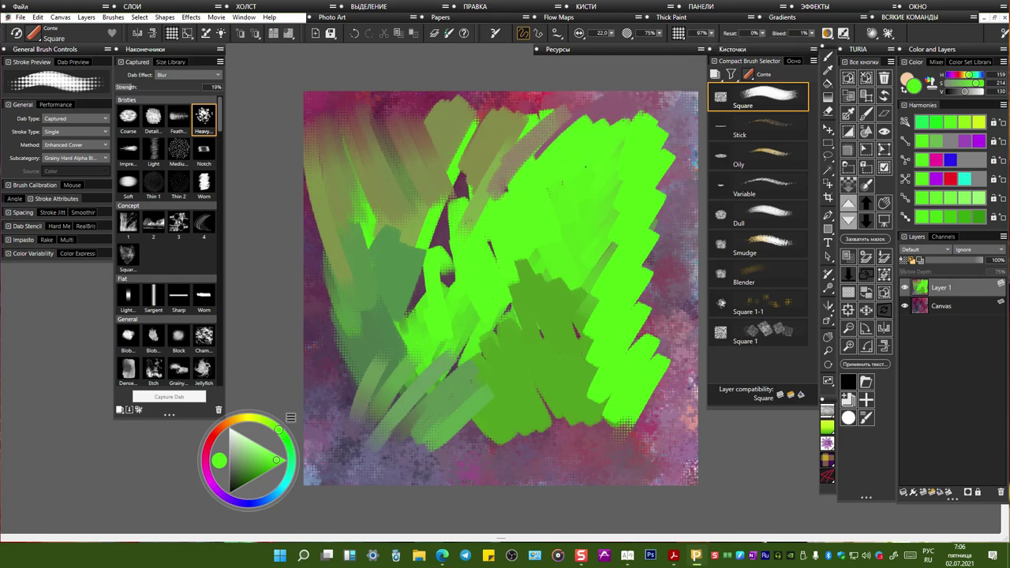
drag(644, 115, 549, 146)
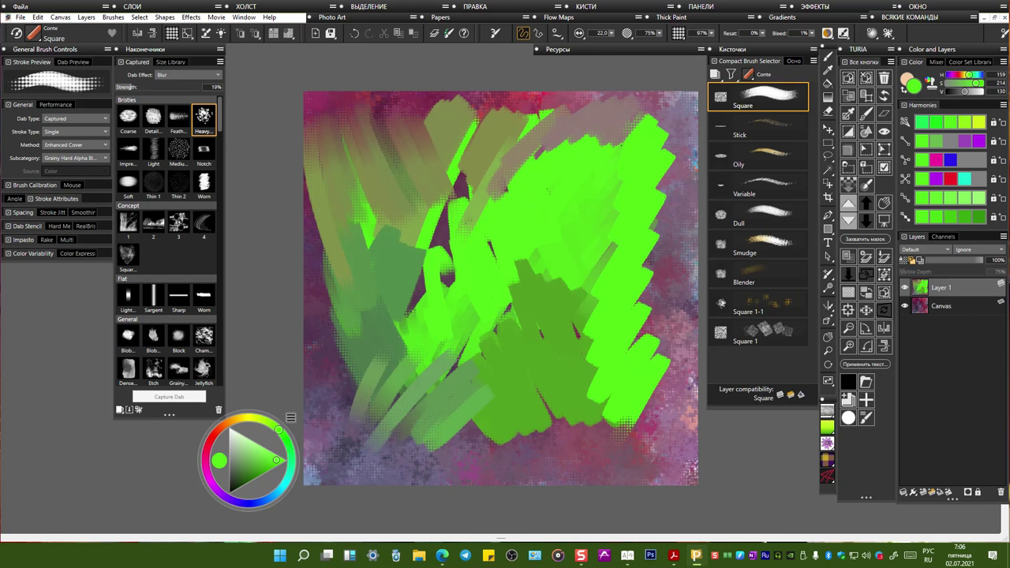
drag(654, 114, 612, 162)
Step: Smear long diagonal strokes from the painting's top edge into the centre, then short upward strokes through the central green
drag(530, 109, 456, 241)
drag(564, 105, 459, 265)
drag(579, 102, 454, 287)
drag(599, 108, 463, 309)
drag(442, 351, 496, 266)
drag(459, 313, 513, 236)
mouse_move(420, 309)
mouse_down()
mouse_move(491, 248)
mouse_move(480, 227)
mouse_up()
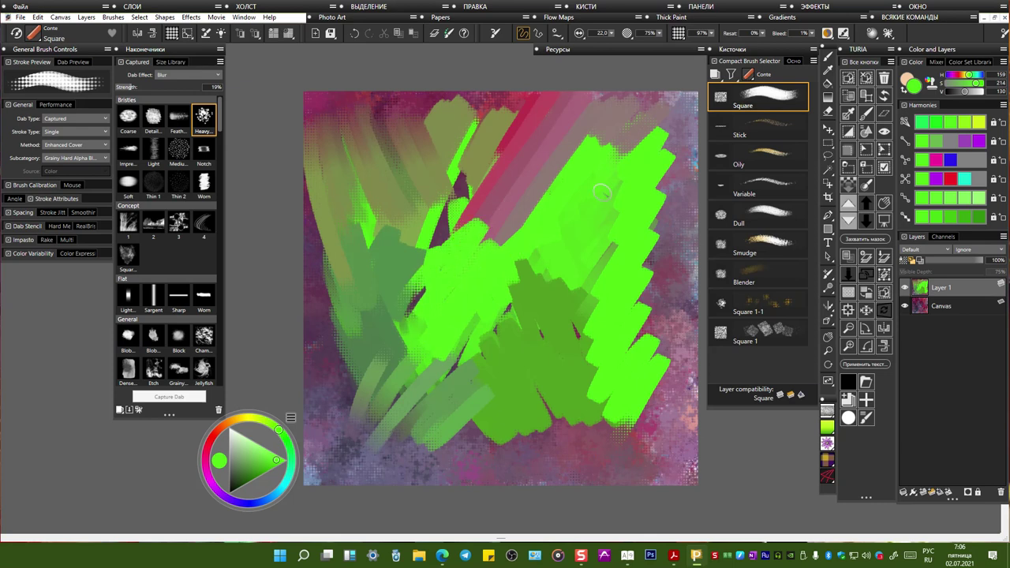
Step: Set the bleed to 100% and blend the colours with strokes across the painting's centre and upper left
click(810, 34)
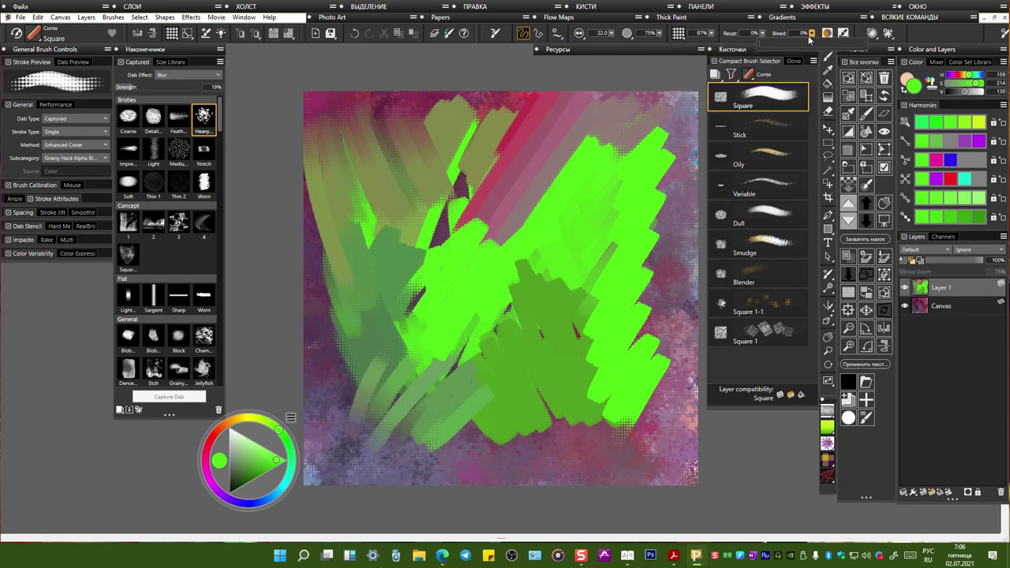
drag(778, 46, 862, 45)
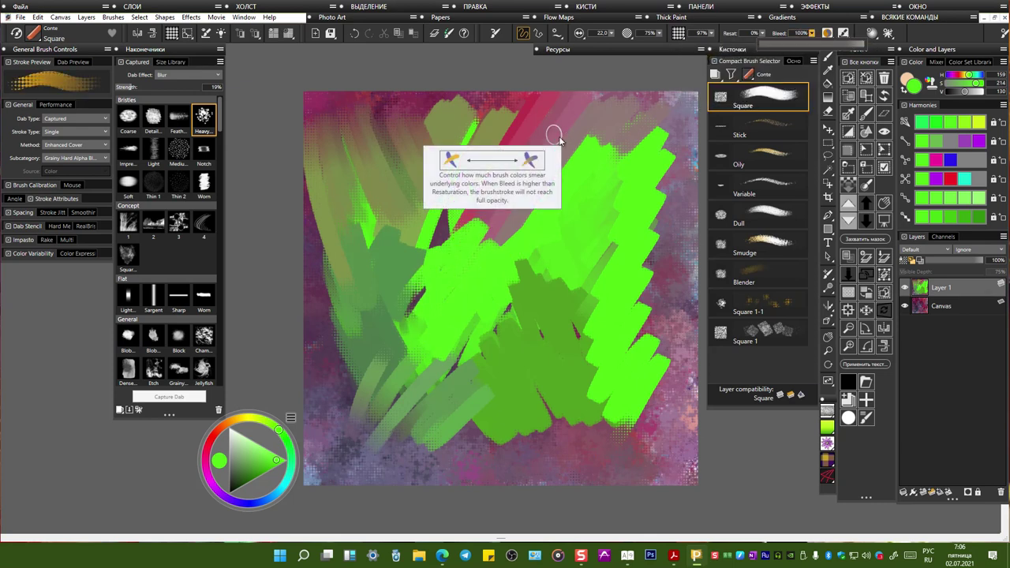
mouse_move(520, 185)
mouse_down()
mouse_move(477, 262)
mouse_move(459, 250)
mouse_move(498, 183)
mouse_move(529, 221)
mouse_move(543, 197)
mouse_move(450, 252)
mouse_move(479, 157)
mouse_move(449, 205)
mouse_move(436, 191)
mouse_move(377, 221)
mouse_move(360, 256)
mouse_up()
mouse_move(382, 109)
mouse_down()
mouse_move(408, 162)
mouse_move(460, 151)
mouse_up()
drag(314, 127, 318, 185)
drag(348, 133, 387, 164)
mouse_move(312, 197)
mouse_down()
mouse_move(337, 320)
mouse_move(347, 260)
mouse_move(412, 308)
mouse_up()
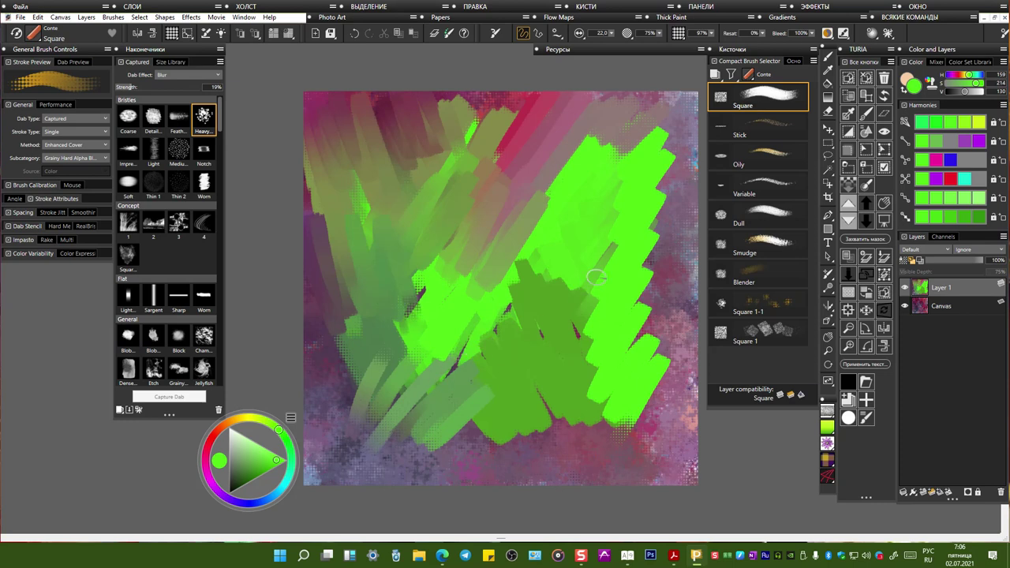
Step: Set the resaturation amount to 29% in the blending settings and paint blended green strokes over the painting's upper right
click(827, 33)
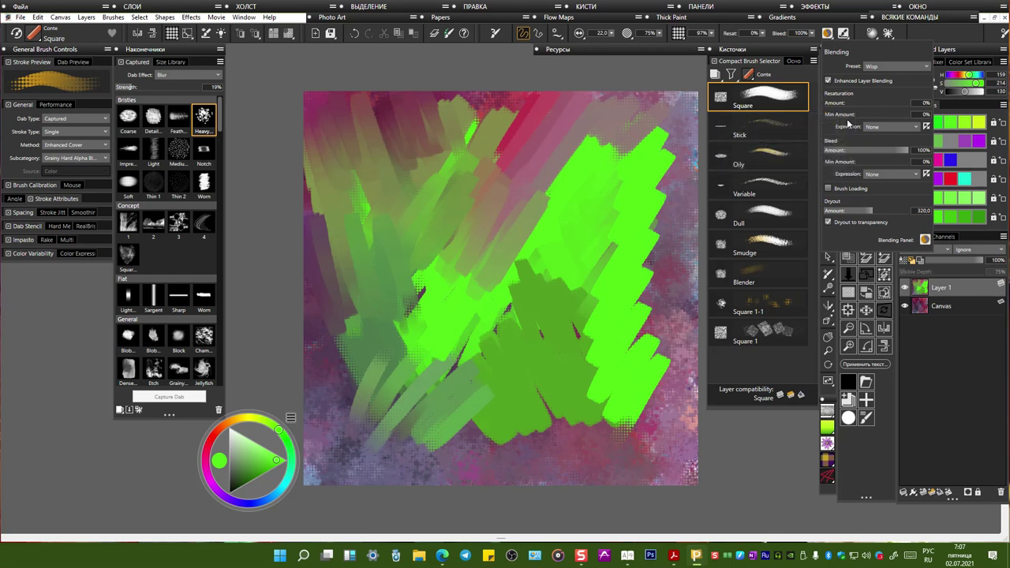
click(849, 105)
mouse_move(557, 129)
mouse_down()
mouse_move(540, 213)
mouse_move(597, 136)
mouse_move(521, 186)
mouse_move(572, 120)
mouse_move(602, 192)
mouse_move(641, 139)
mouse_up()
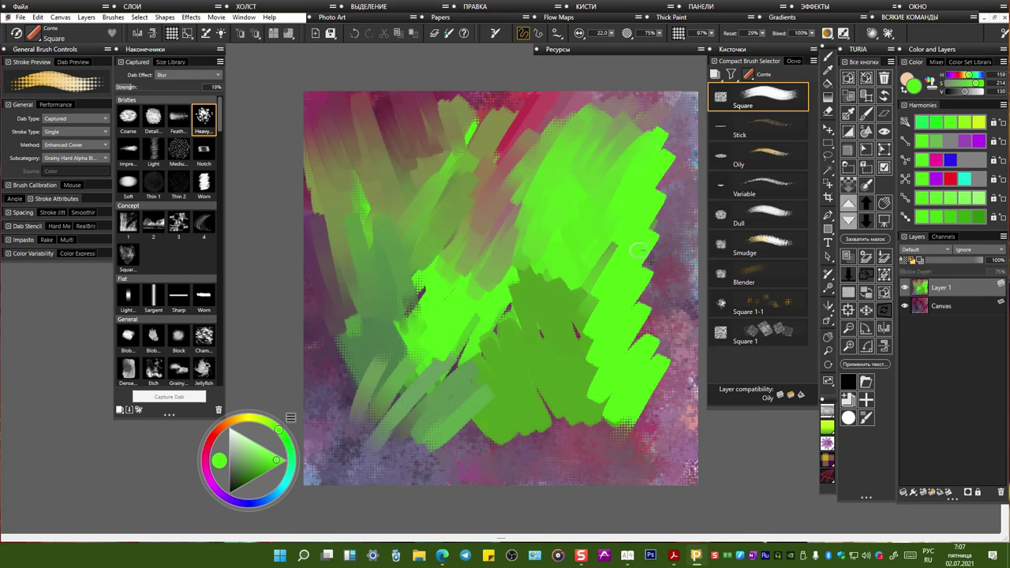
Step: Set the resaturation expression to Velocity and paint green strokes across the upper left and magenta strokes over the upper right
click(828, 34)
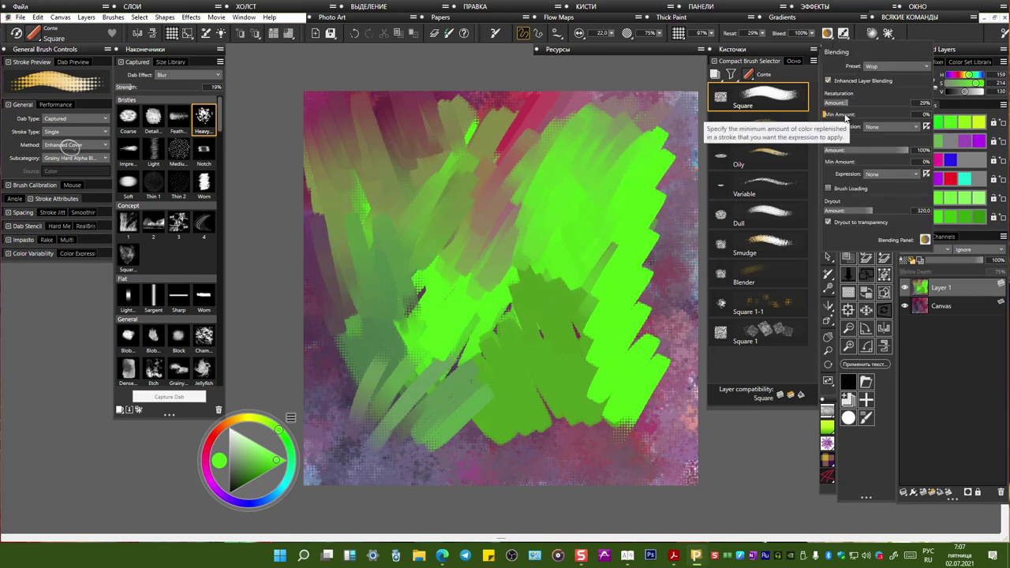
click(880, 129)
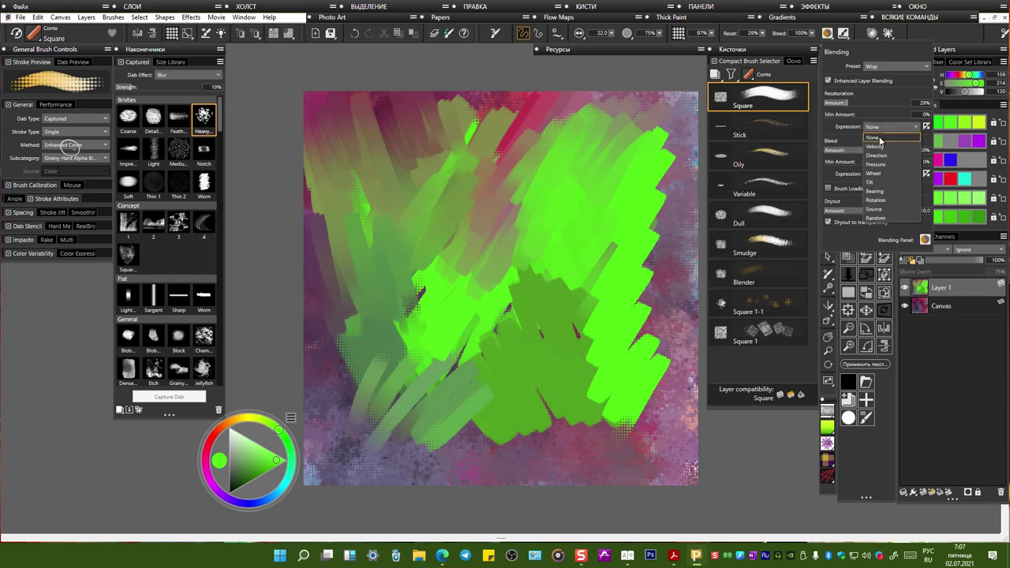
click(881, 146)
mouse_move(571, 140)
mouse_down()
mouse_move(565, 109)
mouse_move(518, 181)
mouse_move(505, 106)
mouse_move(427, 185)
mouse_move(487, 111)
mouse_move(529, 131)
mouse_up()
mouse_move(316, 218)
mouse_down()
mouse_move(343, 282)
mouse_move(322, 154)
mouse_move(365, 226)
mouse_up()
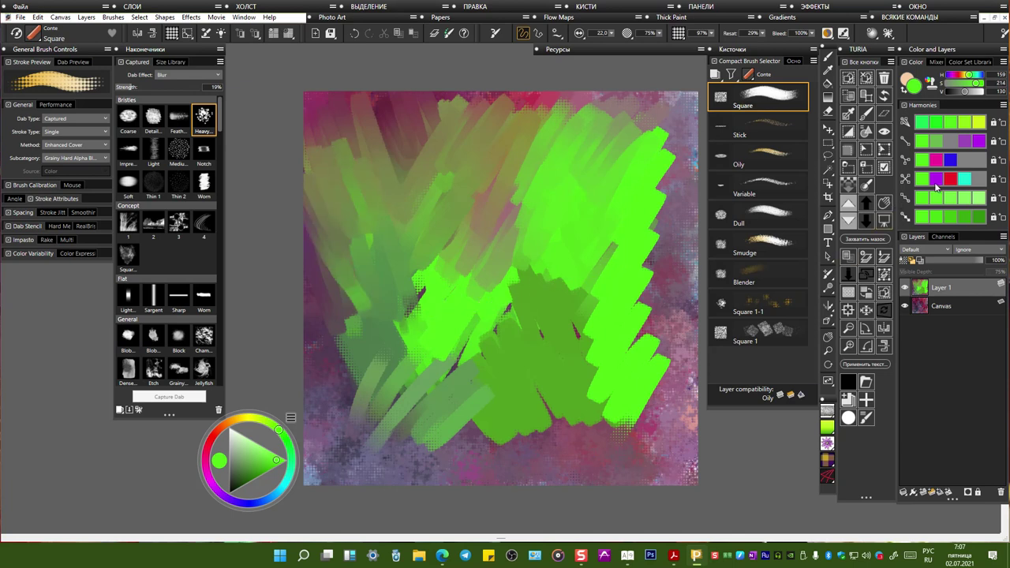
click(937, 161)
mouse_move(632, 107)
mouse_down()
mouse_move(645, 108)
mouse_move(588, 221)
mouse_move(672, 110)
mouse_move(612, 229)
mouse_move(663, 173)
mouse_move(675, 186)
mouse_move(672, 108)
mouse_move(595, 112)
mouse_move(656, 103)
mouse_move(647, 184)
mouse_move(665, 214)
mouse_up()
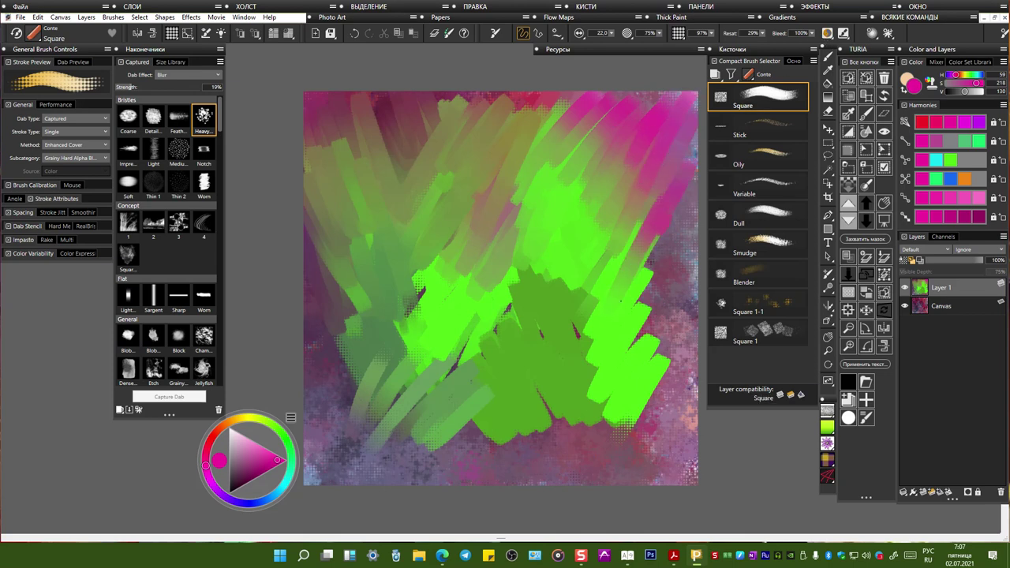
Step: Enable Brush Loading and paint a wide magenta patch diagonally from the painting's centre to its lower left
click(828, 33)
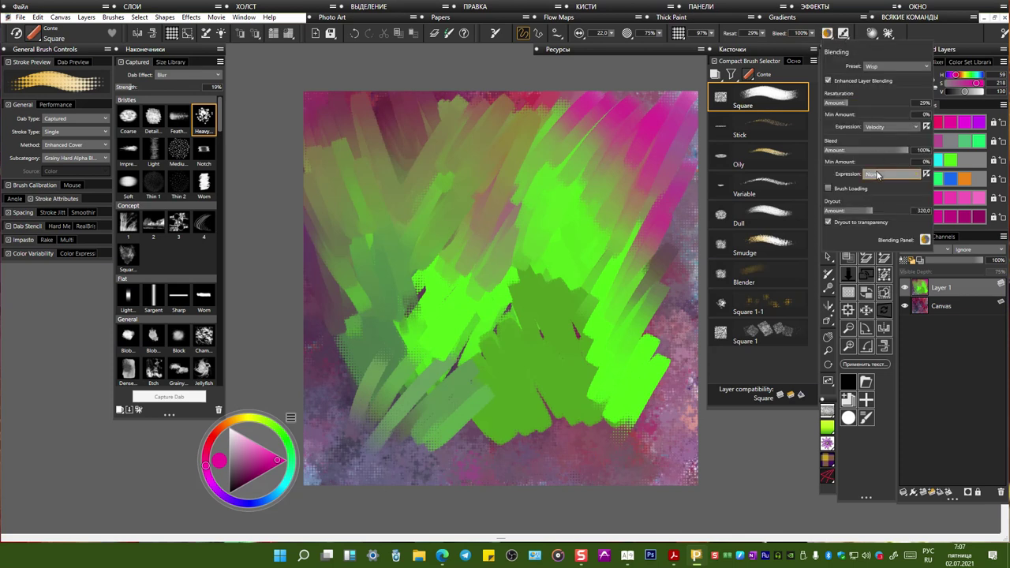
click(828, 189)
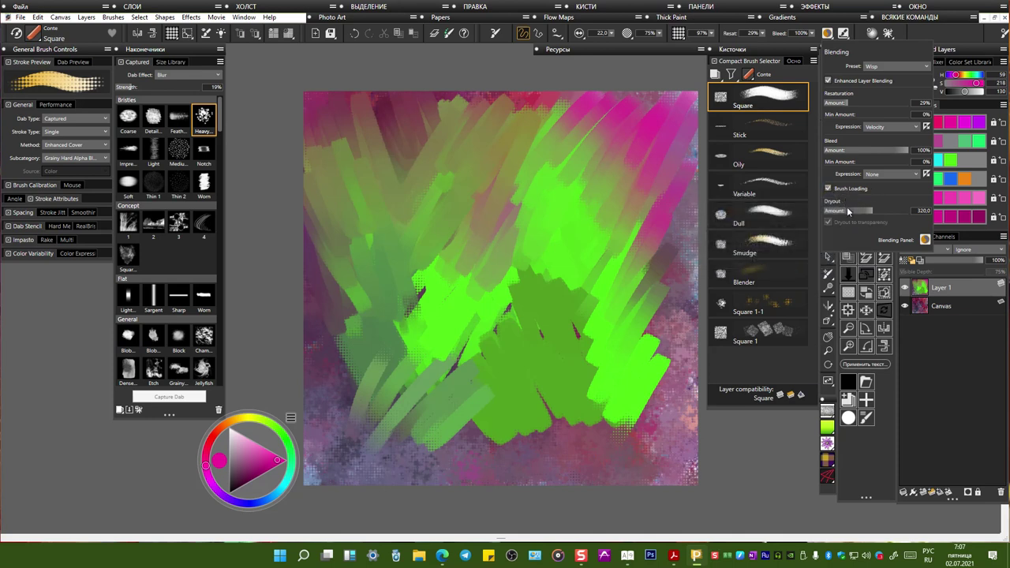
click(543, 163)
mouse_move(516, 156)
mouse_down()
mouse_move(546, 215)
mouse_move(487, 192)
mouse_up()
mouse_move(483, 255)
mouse_down()
mouse_move(458, 300)
mouse_move(419, 331)
mouse_move(386, 391)
mouse_move(355, 407)
mouse_move(351, 435)
mouse_move(387, 430)
mouse_move(348, 339)
mouse_move(355, 229)
mouse_move(395, 308)
mouse_move(457, 348)
mouse_up()
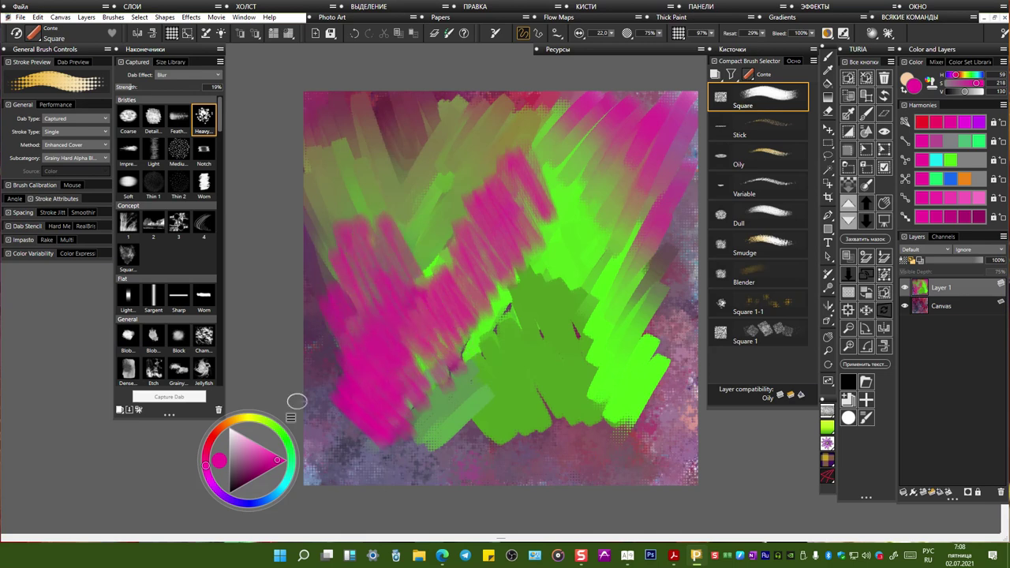
Step: Set the resaturation to 10% and blend the magenta and green with strokes from the painting's centre down to the lower green area
drag(762, 34, 744, 42)
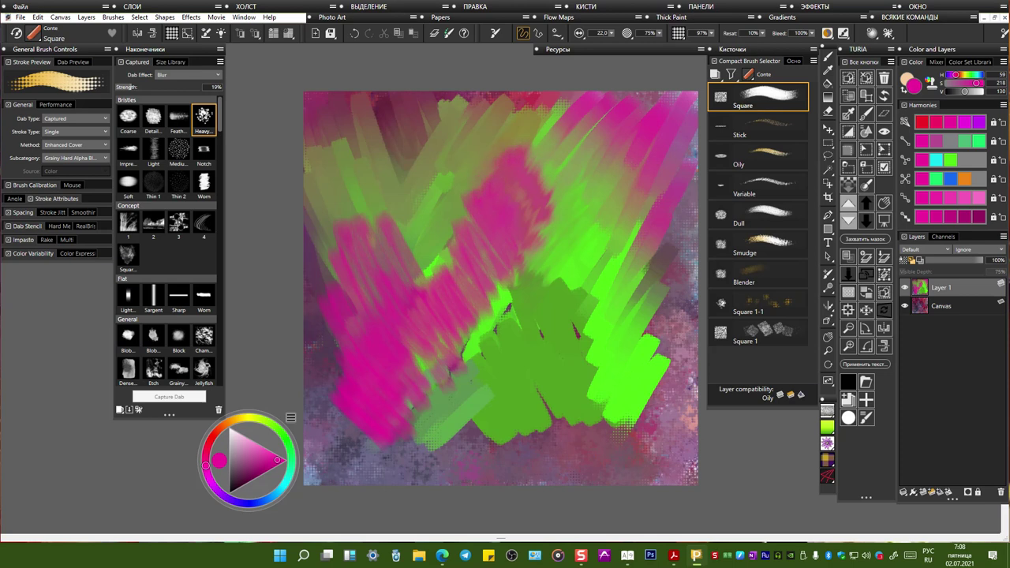
mouse_move(462, 289)
mouse_down()
mouse_move(562, 182)
mouse_move(479, 315)
mouse_move(592, 183)
mouse_move(568, 236)
mouse_move(467, 379)
mouse_move(527, 280)
mouse_move(444, 368)
mouse_move(547, 237)
mouse_move(518, 379)
mouse_up()
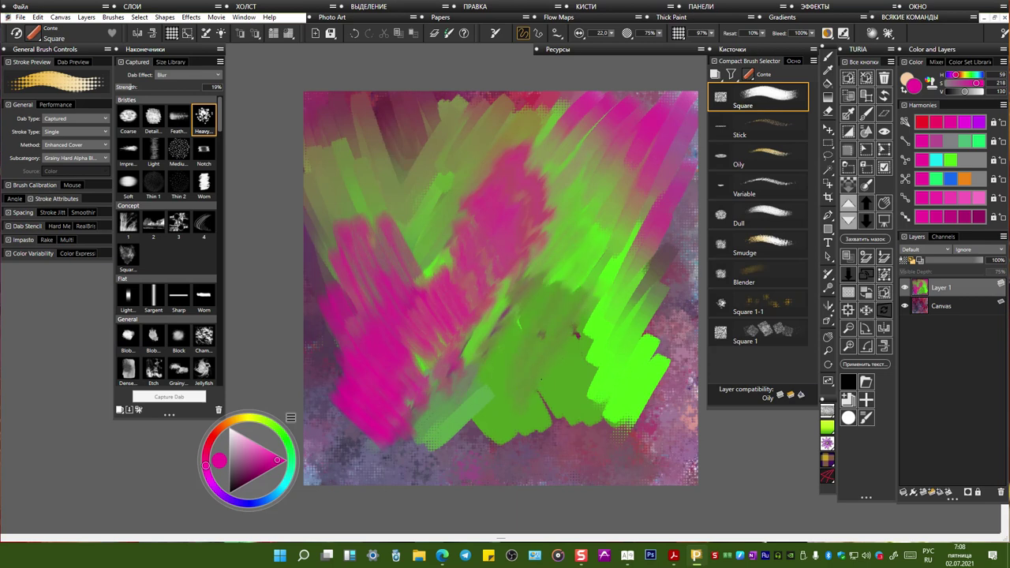
Step: Raise the dryout amount to 22026.5 and blend the colours along the painting's lower edge, centre and left half
click(828, 33)
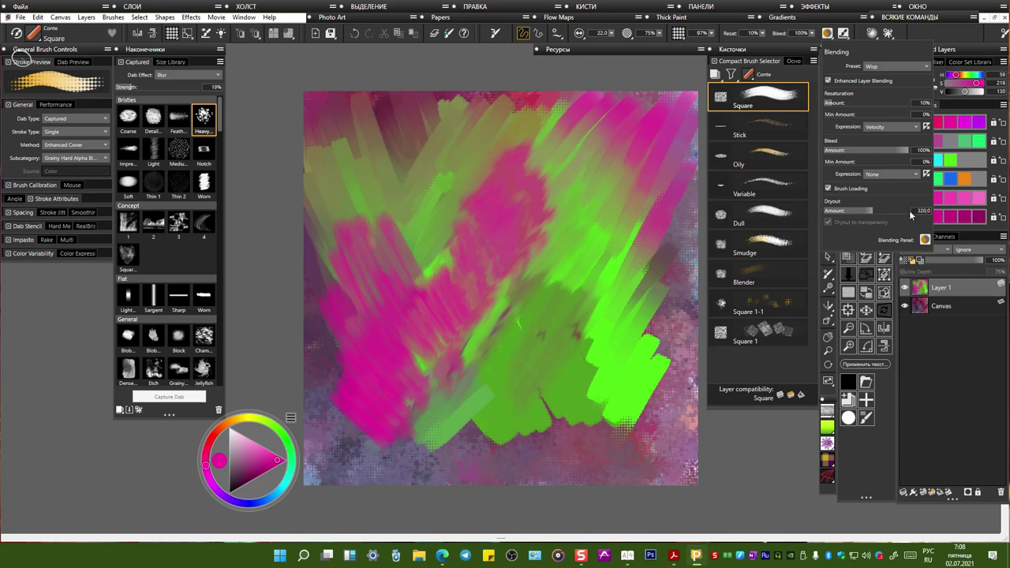
drag(880, 209, 916, 211)
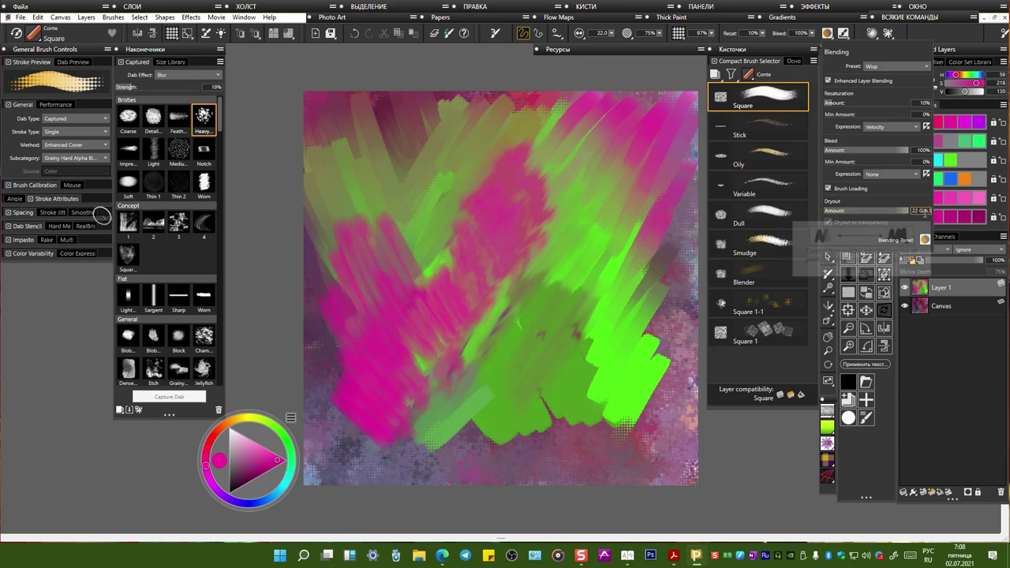
mouse_move(661, 306)
mouse_down()
mouse_move(636, 353)
mouse_move(643, 371)
mouse_move(582, 447)
mouse_move(605, 397)
mouse_move(529, 420)
mouse_move(544, 389)
mouse_move(501, 438)
mouse_move(489, 403)
mouse_move(468, 422)
mouse_up()
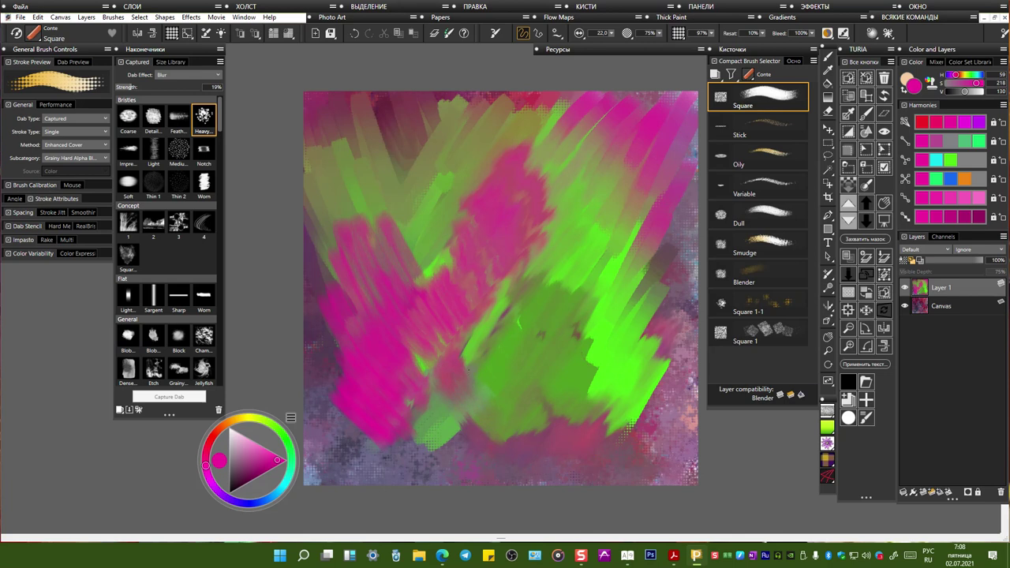
mouse_move(430, 404)
mouse_down()
mouse_move(460, 433)
mouse_move(412, 404)
mouse_move(433, 455)
mouse_move(447, 448)
mouse_move(427, 419)
mouse_move(463, 422)
mouse_up()
mouse_move(468, 341)
mouse_down()
mouse_move(431, 268)
mouse_move(494, 306)
mouse_up()
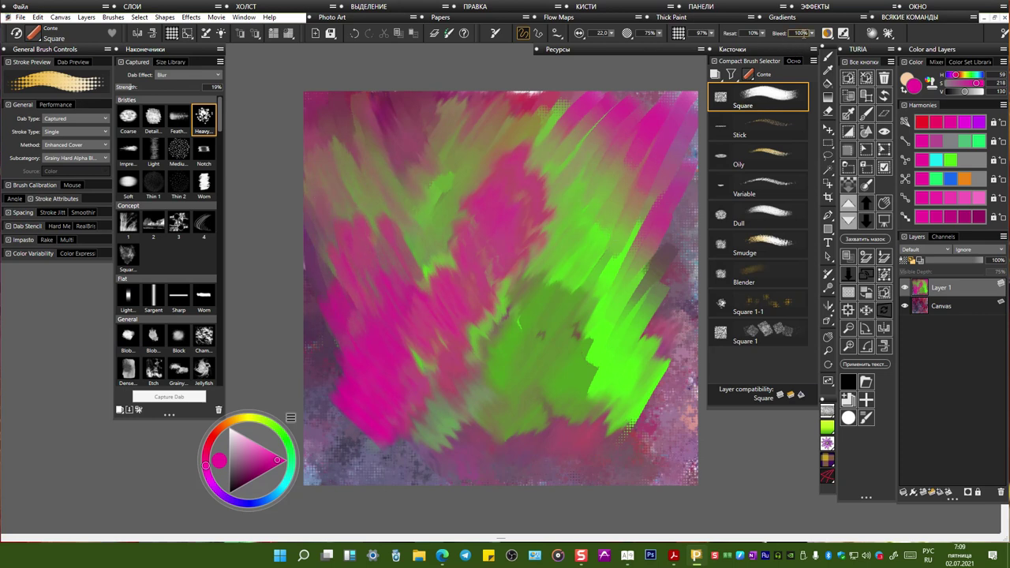
Step: Lower the dryout amount to 303.2 and blend the magenta and green strokes in the painting's upper right
click(828, 33)
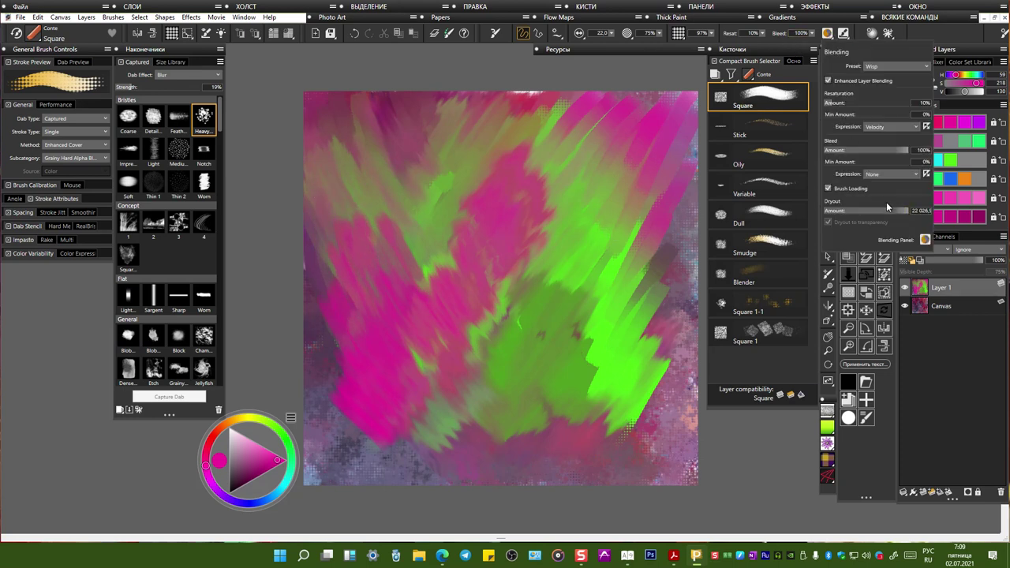
drag(890, 207, 870, 210)
drag(668, 191, 643, 210)
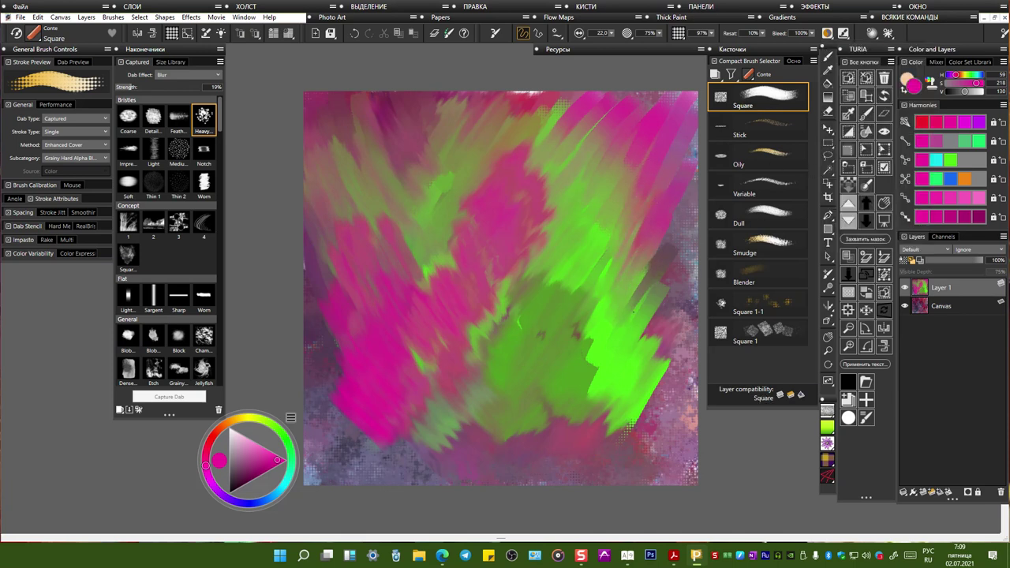
Step: Disable Brush Loading and paint broad fading strokes over the green area at the painting's lower centre
click(827, 33)
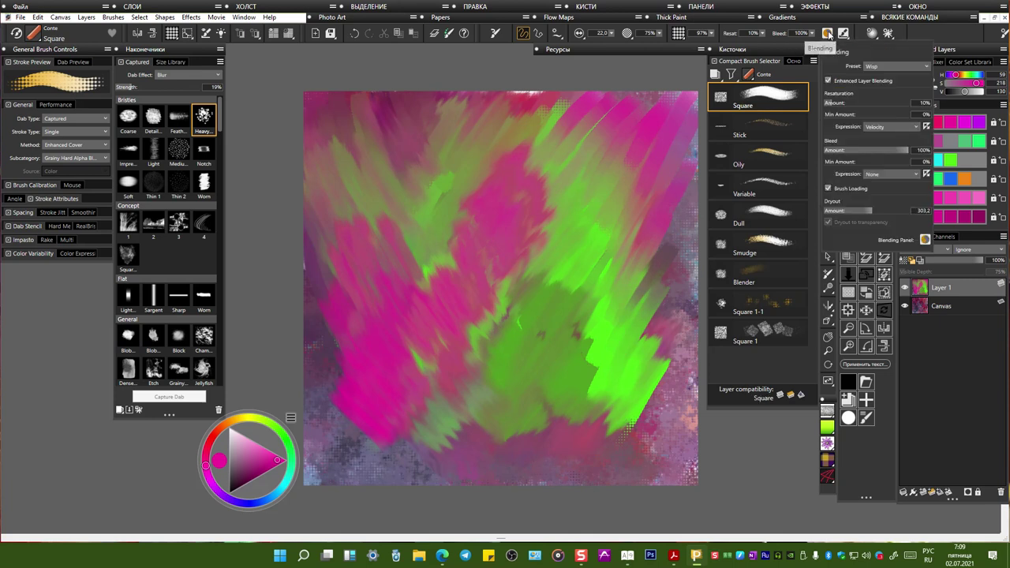
click(830, 189)
mouse_move(562, 427)
mouse_down()
mouse_move(533, 383)
mouse_move(559, 440)
mouse_move(509, 383)
mouse_move(500, 357)
mouse_move(542, 386)
mouse_move(524, 357)
mouse_move(503, 393)
mouse_move(503, 367)
mouse_move(567, 381)
mouse_move(512, 339)
mouse_move(492, 341)
mouse_move(514, 400)
mouse_move(585, 420)
mouse_move(585, 391)
mouse_move(559, 328)
mouse_move(578, 330)
mouse_move(605, 360)
mouse_move(509, 319)
mouse_up()
mouse_move(580, 444)
mouse_down()
mouse_move(553, 387)
mouse_move(610, 430)
mouse_move(584, 360)
mouse_up()
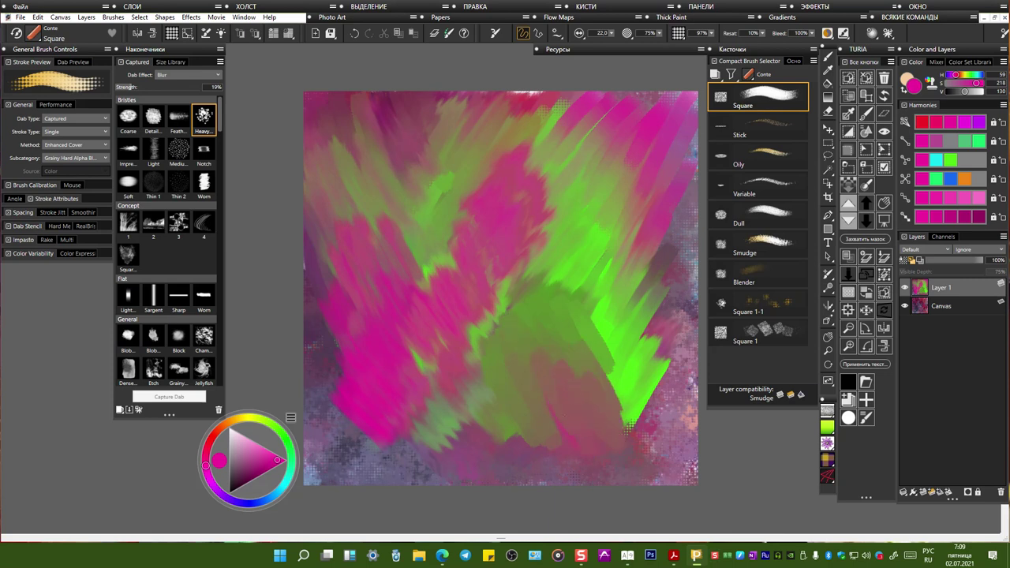
drag(521, 430, 537, 460)
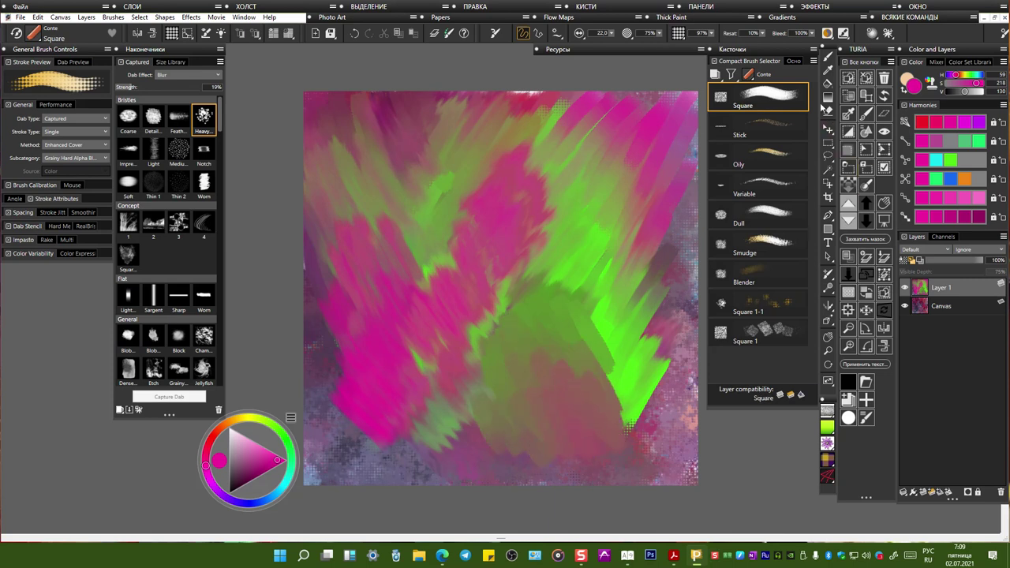
Step: Set the dryout amount to 22026.5 and paint magenta strokes across the painting's centre
click(829, 34)
drag(885, 213, 916, 210)
mouse_move(562, 277)
mouse_down()
mouse_move(585, 324)
mouse_move(554, 297)
mouse_move(530, 299)
mouse_move(509, 309)
mouse_move(497, 365)
mouse_move(588, 347)
mouse_move(602, 285)
mouse_move(588, 242)
mouse_move(562, 320)
mouse_move(600, 261)
mouse_move(553, 213)
mouse_move(579, 221)
mouse_move(619, 269)
mouse_move(588, 207)
mouse_move(556, 225)
mouse_move(545, 276)
mouse_up()
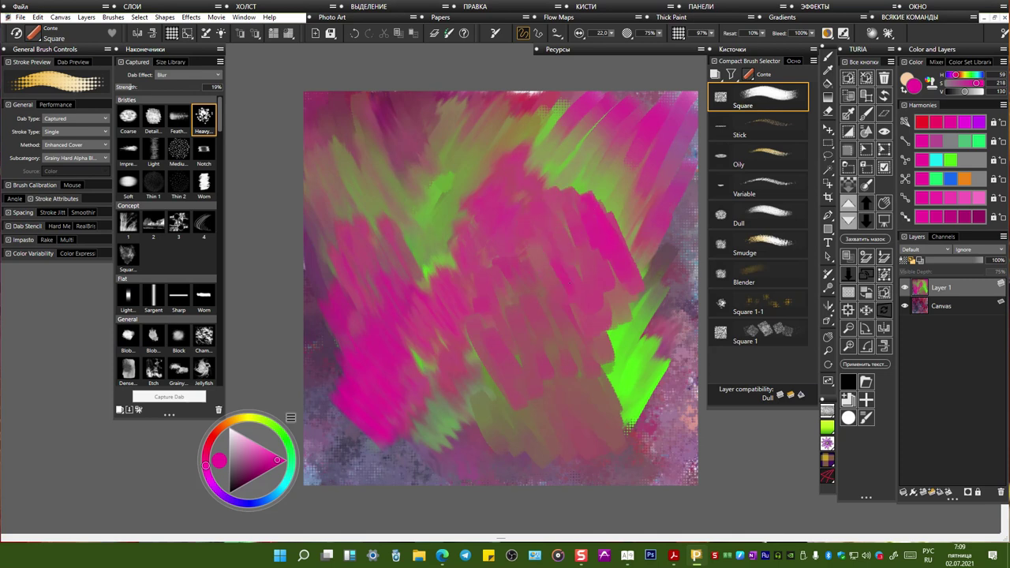
Step: Reduce the dryout amount to 1.0 and blend the magenta strokes into the green over the painting's upper right
click(829, 34)
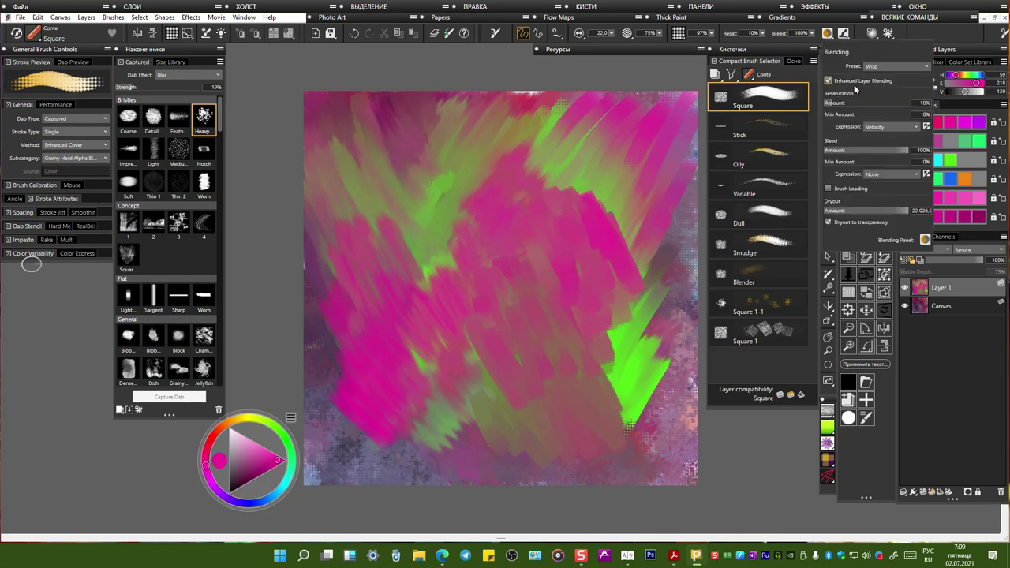
drag(888, 212, 840, 212)
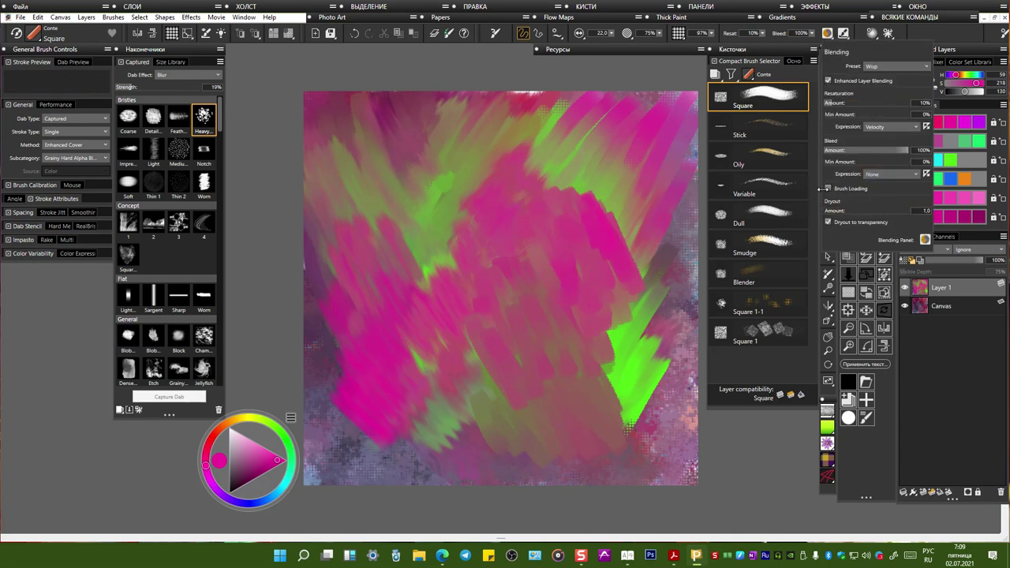
click(559, 190)
mouse_move(559, 190)
mouse_down()
mouse_move(600, 203)
mouse_move(653, 274)
mouse_up()
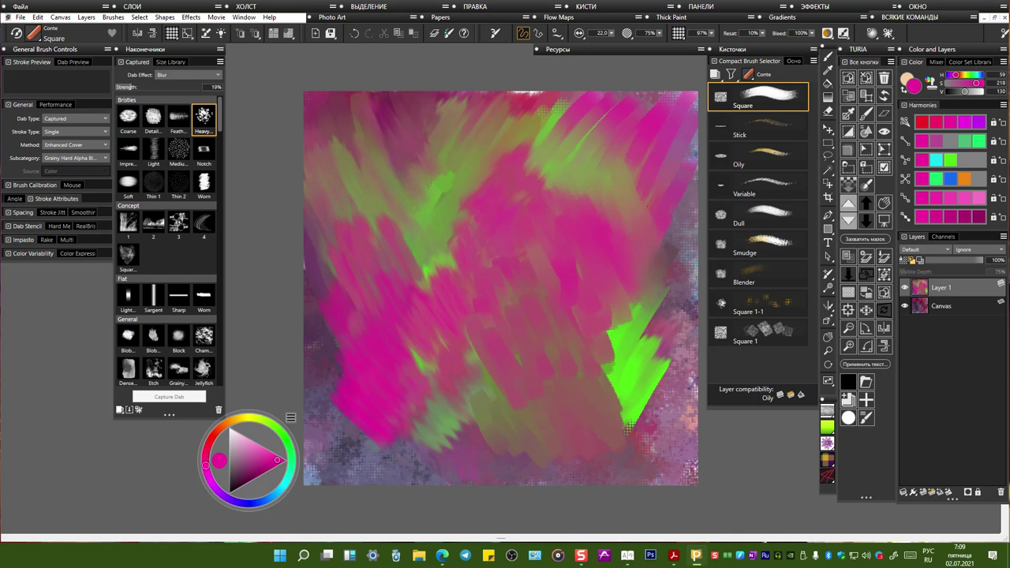
drag(630, 185, 626, 169)
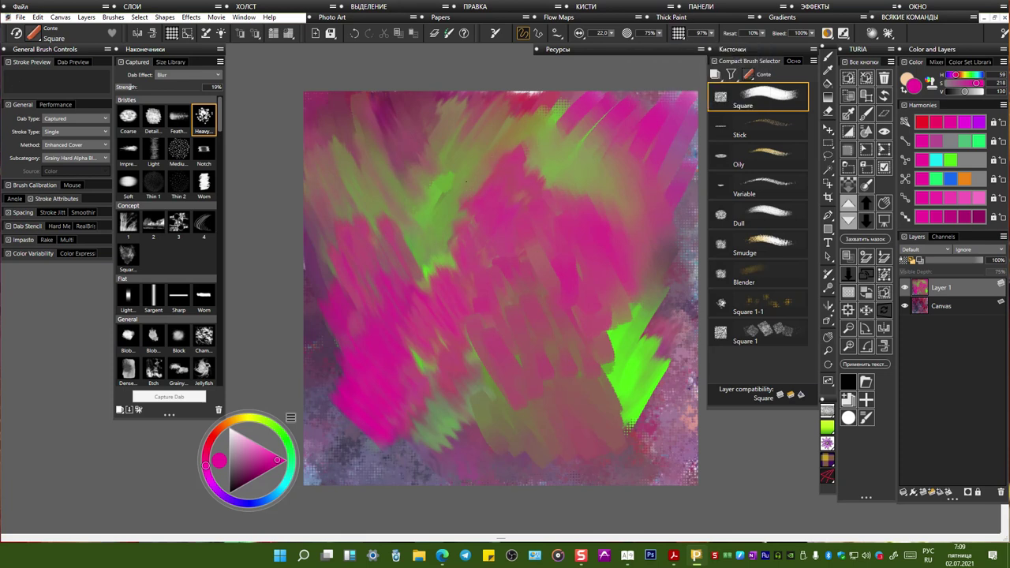
Step: Blend the colours with strokes down the painting's left half, through the centre and over the bright green patch at the lower right
mouse_move(477, 191)
mouse_down()
mouse_move(451, 254)
mouse_move(466, 265)
mouse_up()
drag(434, 297, 412, 256)
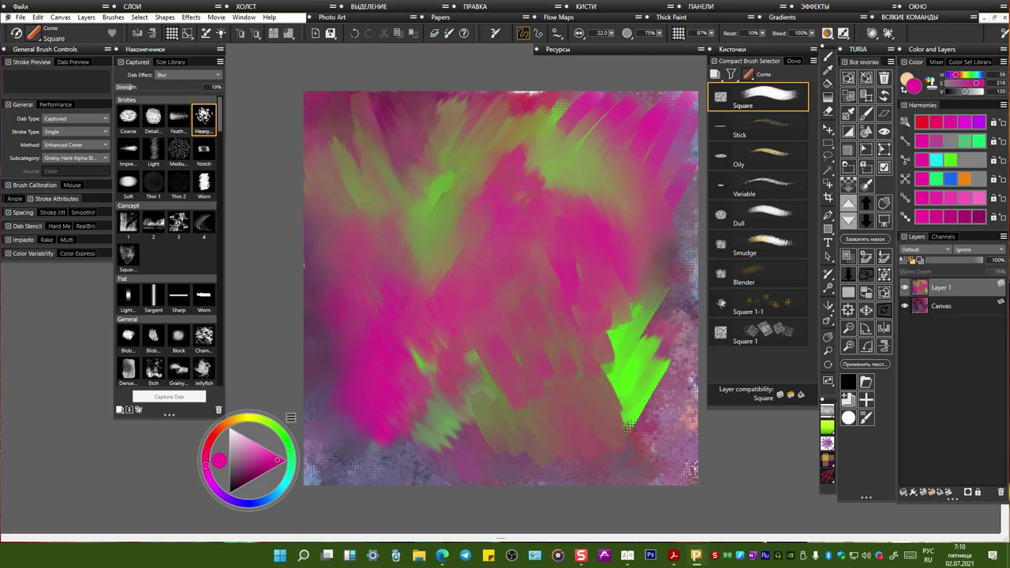
drag(436, 372, 406, 341)
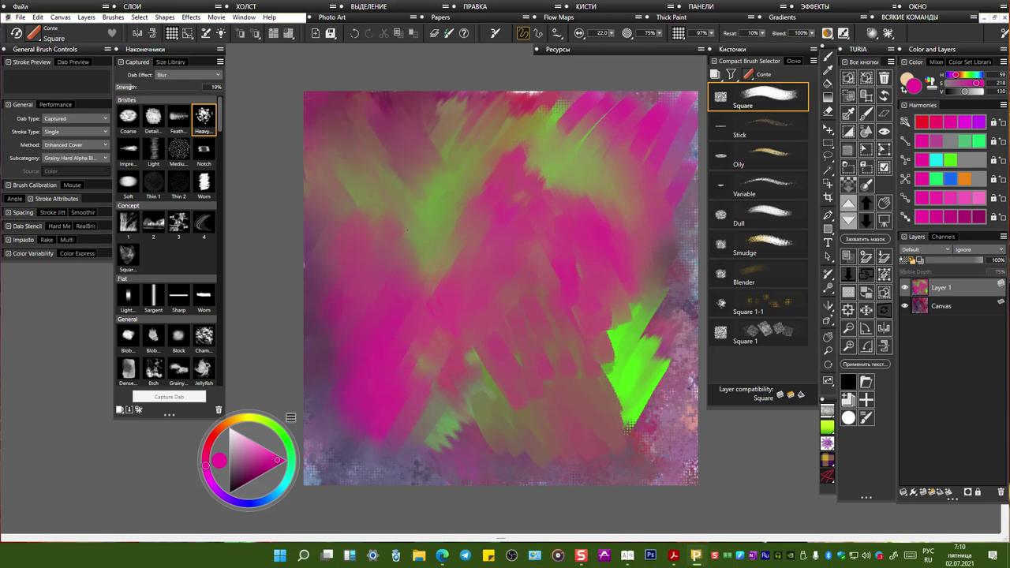
drag(457, 422, 430, 454)
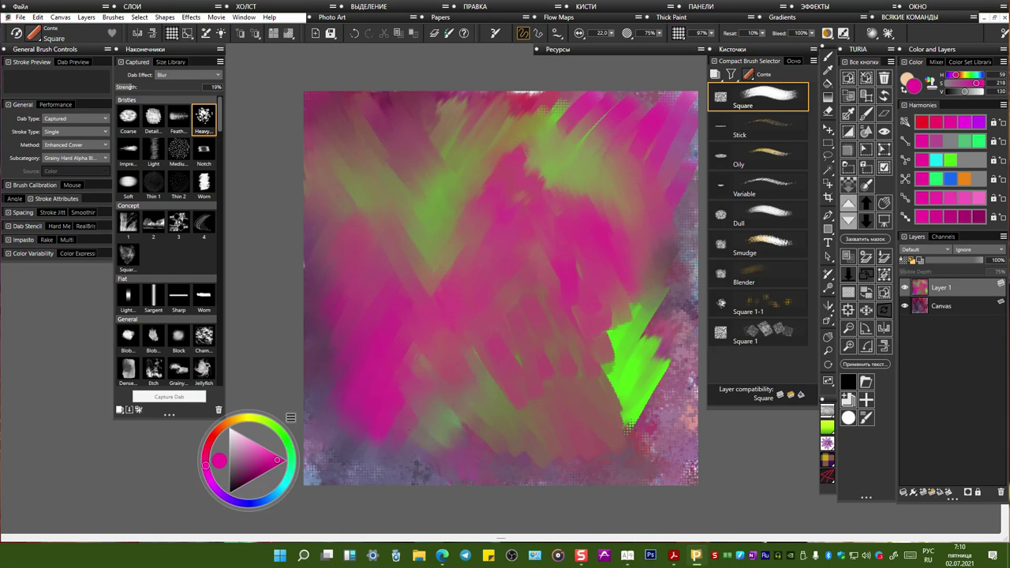
mouse_move(607, 369)
mouse_down()
mouse_move(624, 417)
mouse_move(603, 359)
mouse_move(649, 351)
mouse_move(652, 317)
mouse_up()
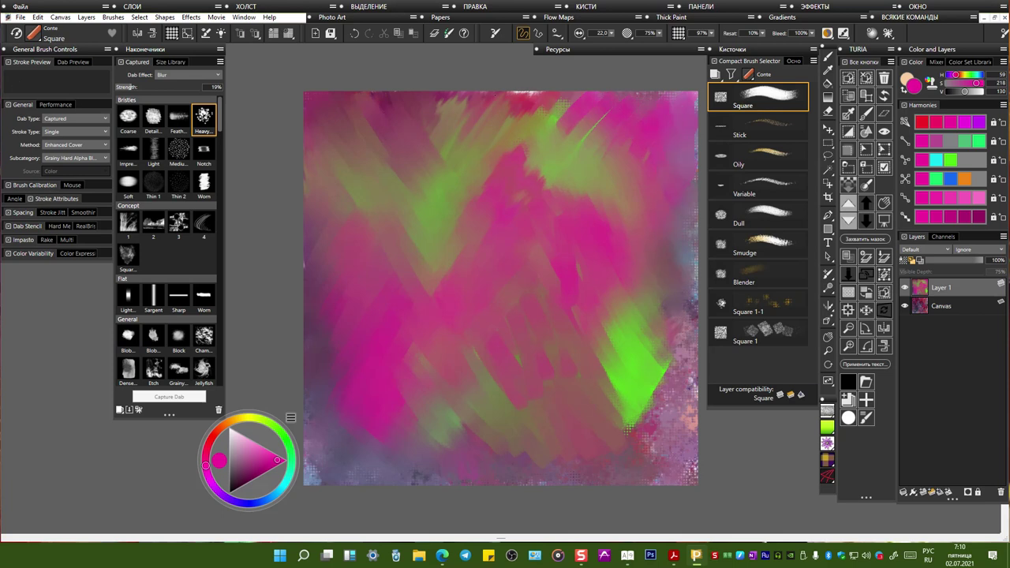
drag(478, 150, 527, 233)
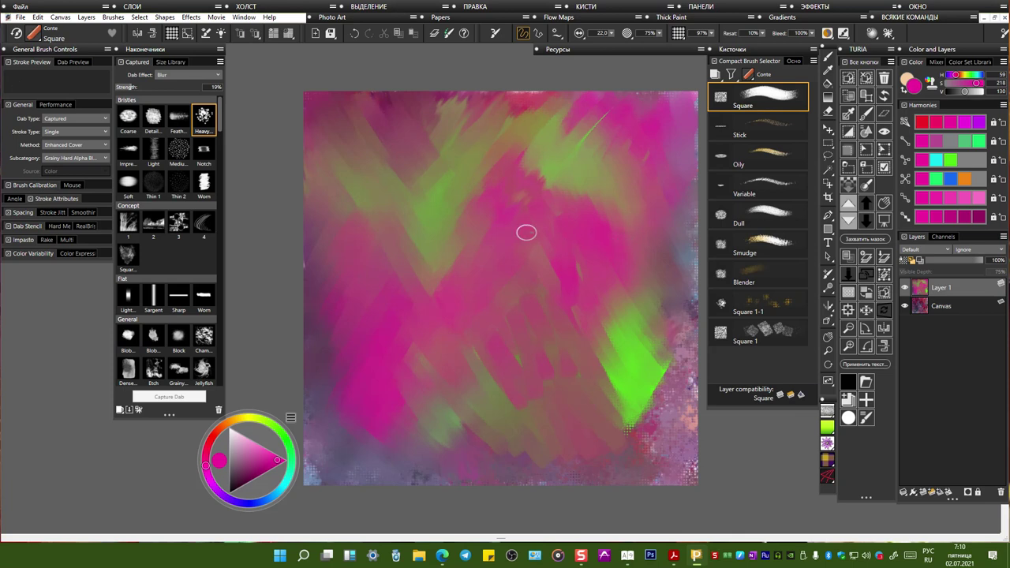
mouse_move(614, 314)
mouse_down()
mouse_move(611, 407)
mouse_move(657, 365)
mouse_move(647, 371)
mouse_up()
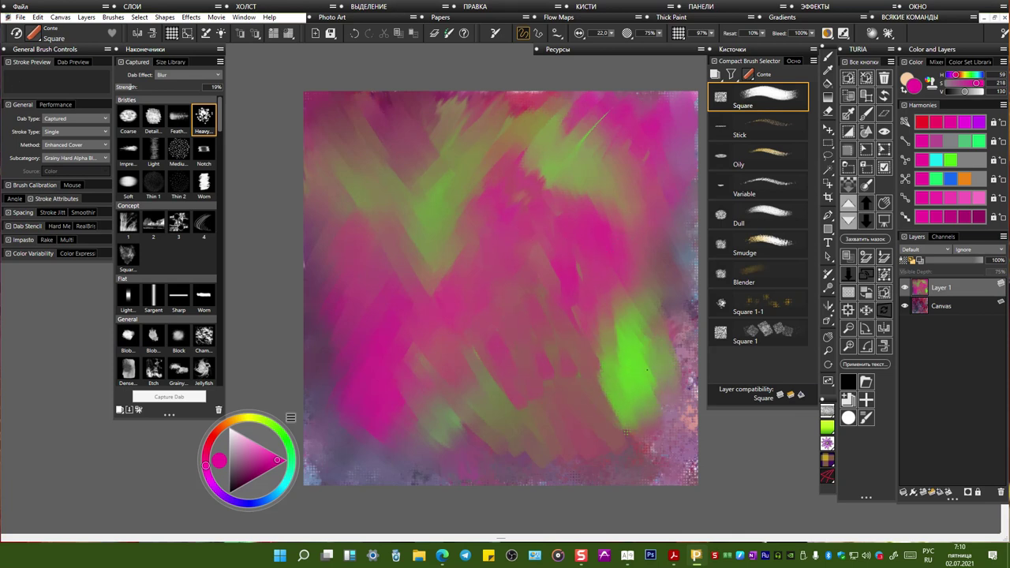
Step: Set the dryout amount to 50.1 and paint short fading strokes over the painting's upper right
click(828, 33)
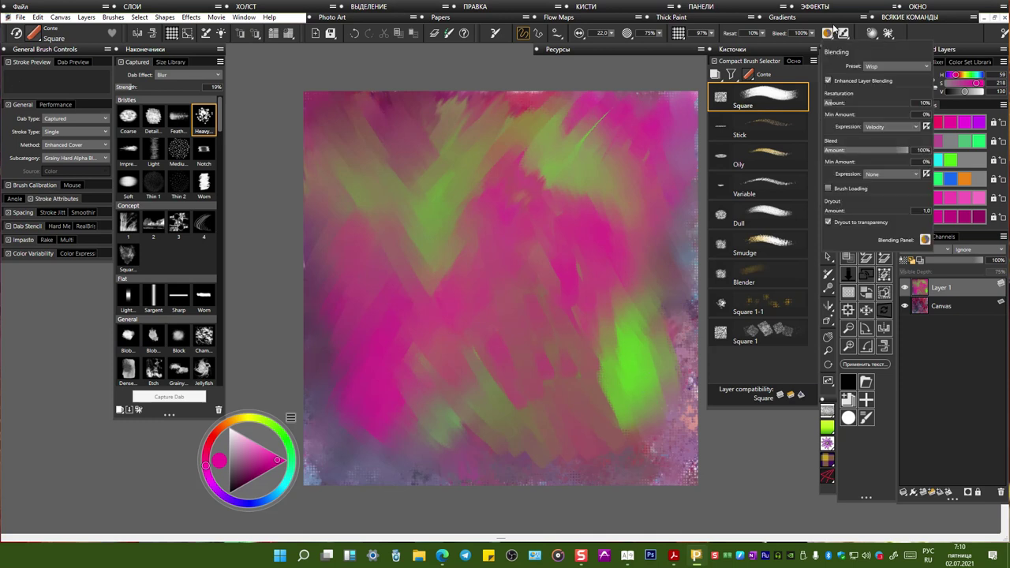
click(898, 222)
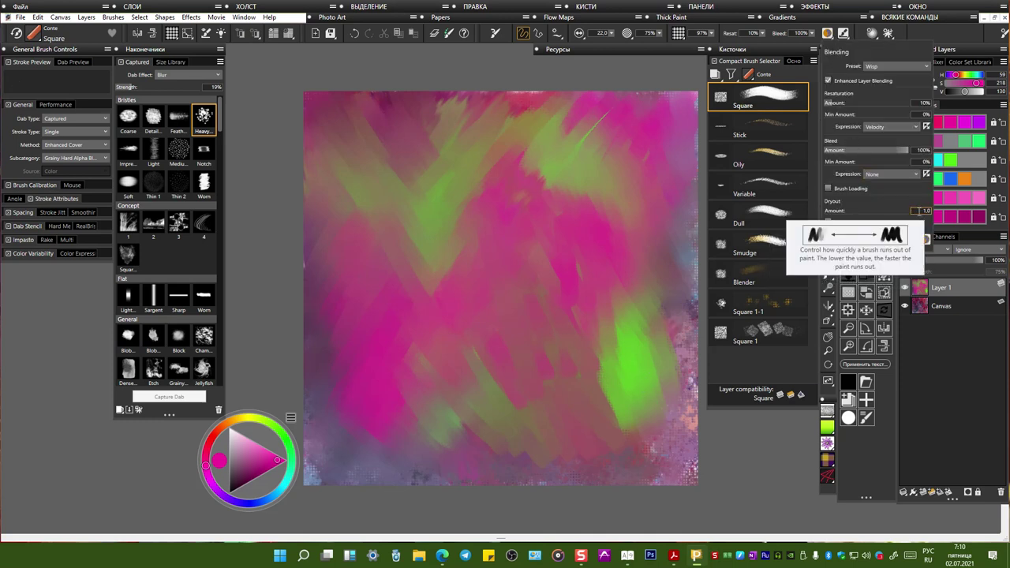
click(855, 210)
mouse_move(602, 150)
mouse_down()
mouse_move(548, 192)
mouse_move(490, 194)
mouse_move(527, 207)
mouse_move(614, 146)
mouse_move(593, 225)
mouse_move(564, 113)
mouse_move(483, 179)
mouse_up()
mouse_move(627, 136)
mouse_down()
mouse_move(575, 237)
mouse_move(603, 230)
mouse_up()
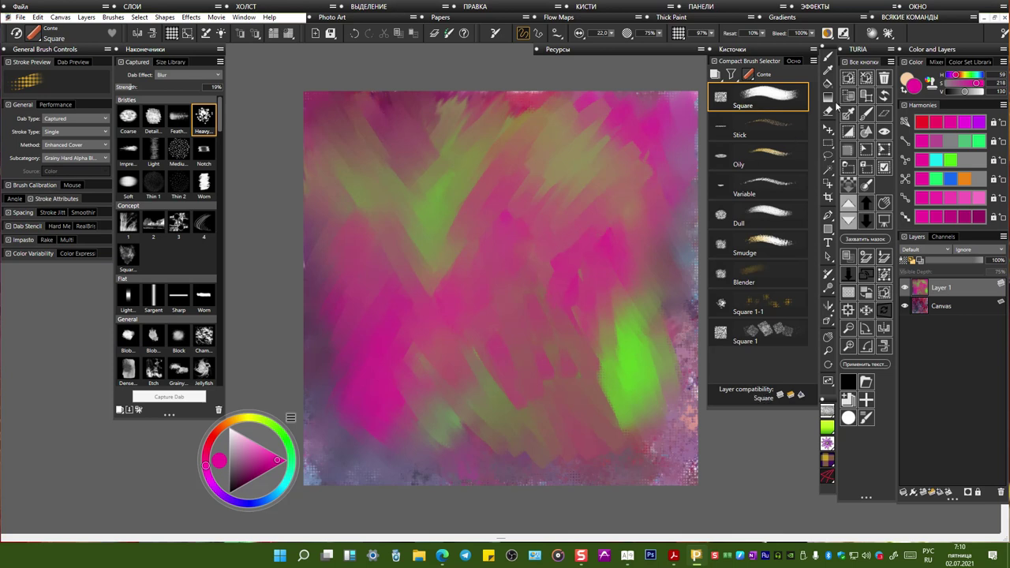
Step: Raise the dryout amount in the blending settings and paint long muted magenta strokes over the painting's upper right and upper left
click(828, 33)
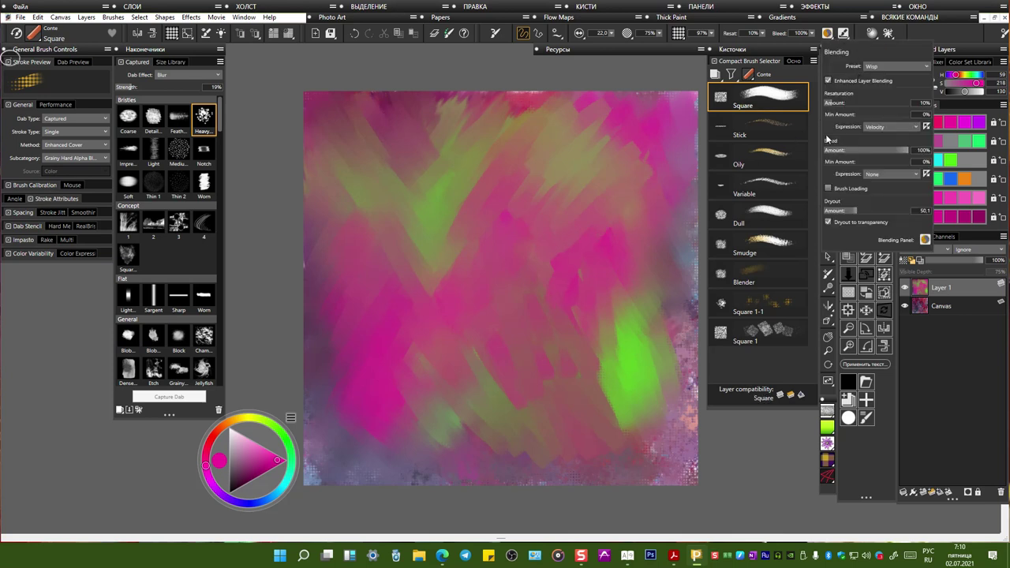
click(889, 210)
click(598, 134)
drag(598, 134, 533, 175)
drag(558, 115, 526, 164)
mouse_move(606, 139)
mouse_down()
mouse_move(557, 186)
mouse_move(600, 188)
mouse_up()
drag(614, 124, 575, 156)
mouse_move(464, 168)
mouse_down()
mouse_move(387, 204)
mouse_move(426, 229)
mouse_move(411, 280)
mouse_up()
mouse_move(478, 196)
mouse_down()
mouse_move(439, 302)
mouse_move(399, 304)
mouse_move(375, 284)
mouse_move(356, 203)
mouse_up()
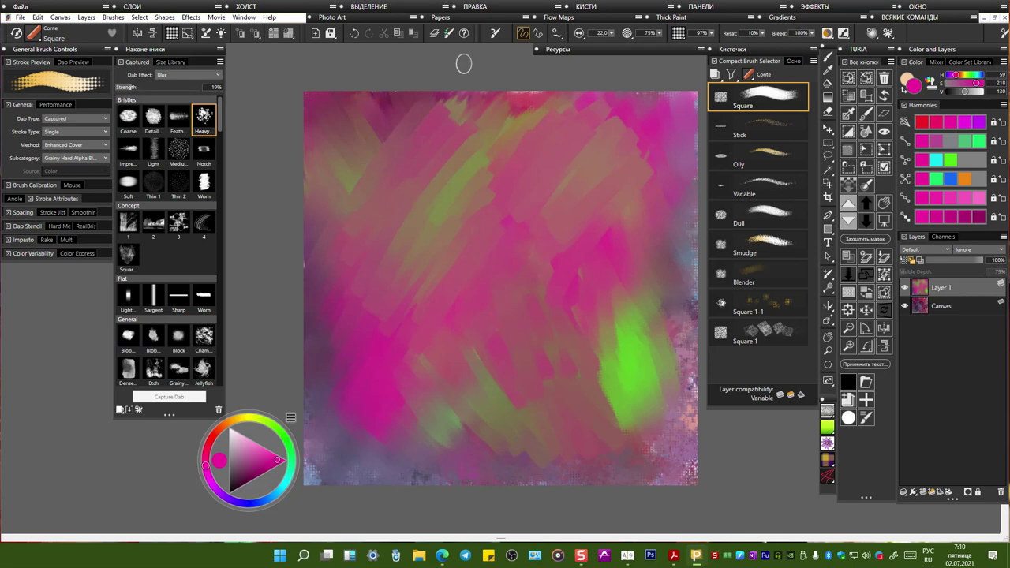
Step: Increase the dryout amount further and paint magenta strokes over the bright green patch at the painting's lower right
click(828, 32)
drag(899, 211, 912, 211)
mouse_move(576, 317)
mouse_down()
mouse_move(618, 407)
mouse_move(644, 304)
mouse_move(636, 415)
mouse_move(608, 359)
mouse_move(647, 294)
mouse_up()
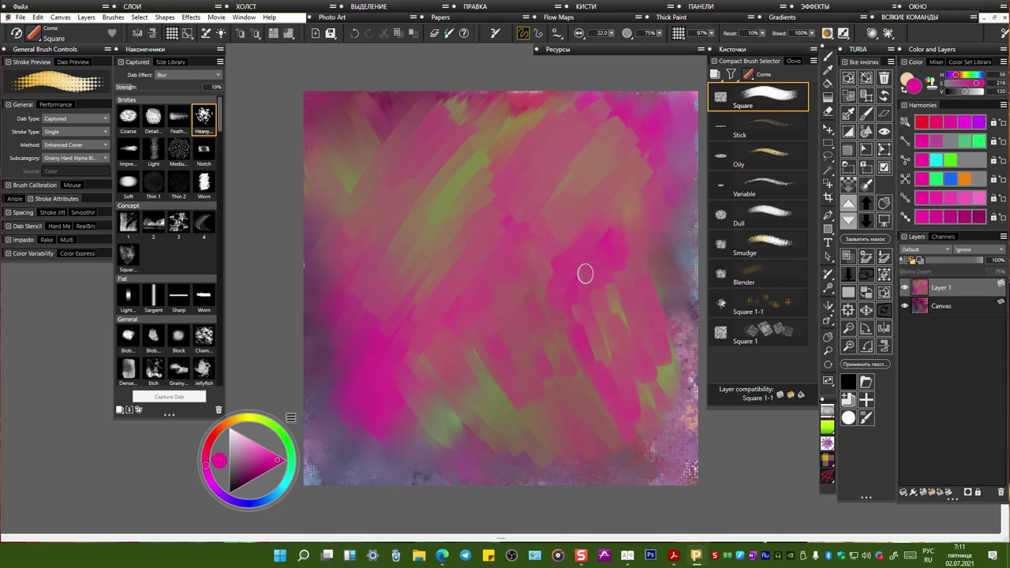
Step: Reduce the dryout amount to 1.0 and blend the colours near the painting's lower left
click(828, 33)
drag(860, 212, 821, 219)
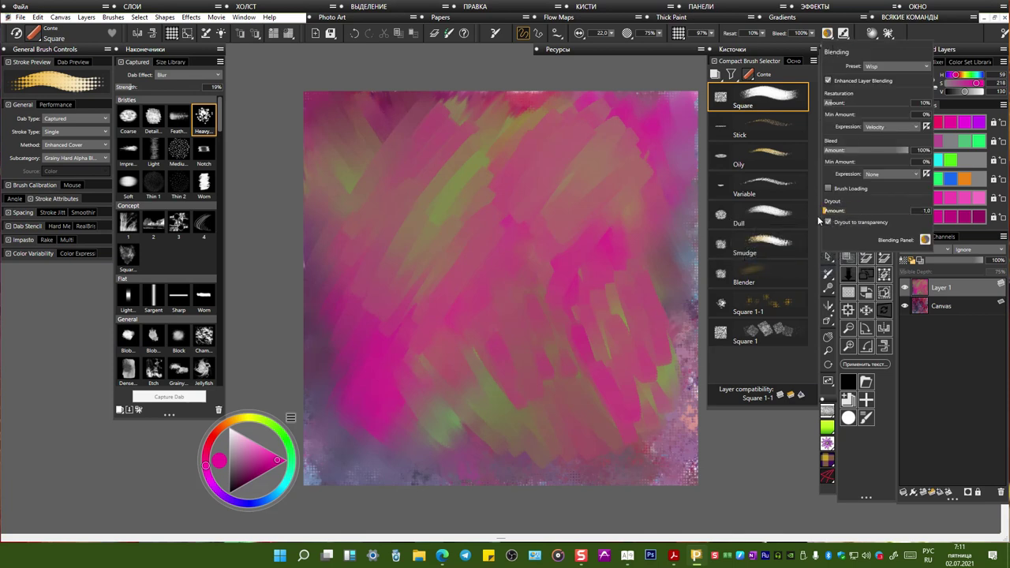
click(332, 443)
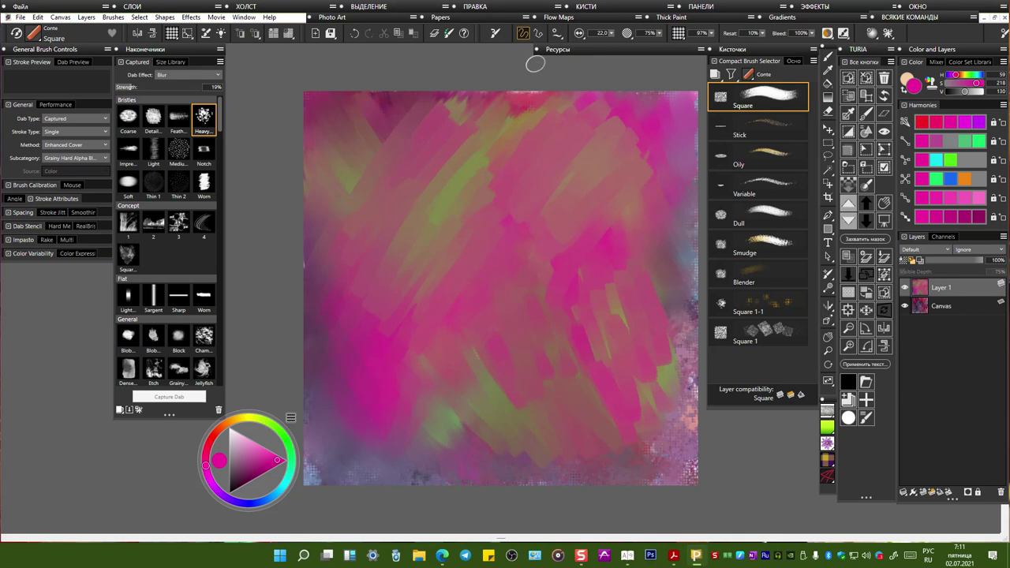
Step: Set the brush size to 26 and the resaturation to 0%
drag(612, 34, 627, 39)
drag(612, 34, 590, 45)
drag(612, 35, 616, 33)
drag(763, 35, 748, 38)
Step: Raise the resaturation to 100% and choose a dark teal paint colour
click(827, 33)
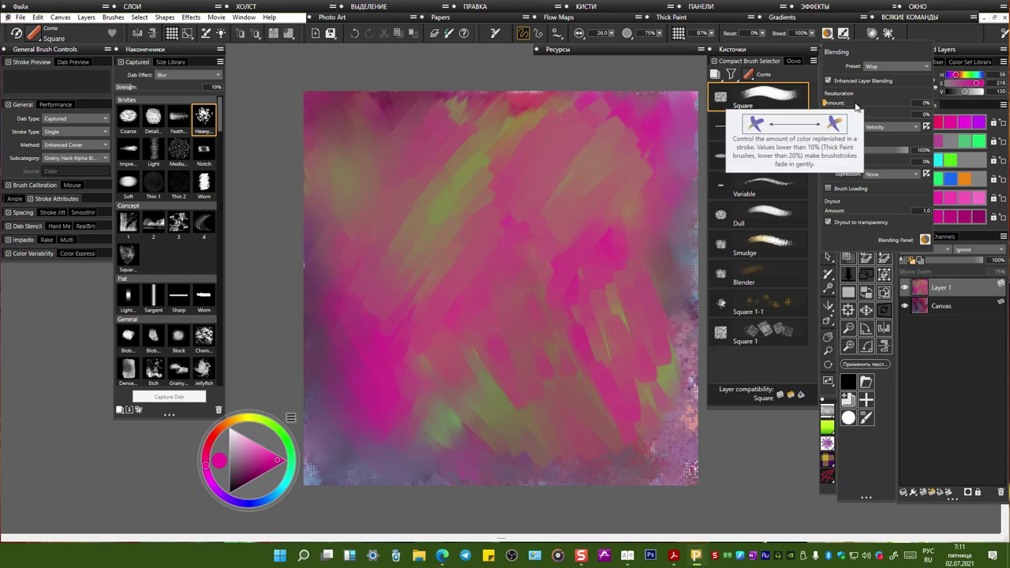
click(886, 103)
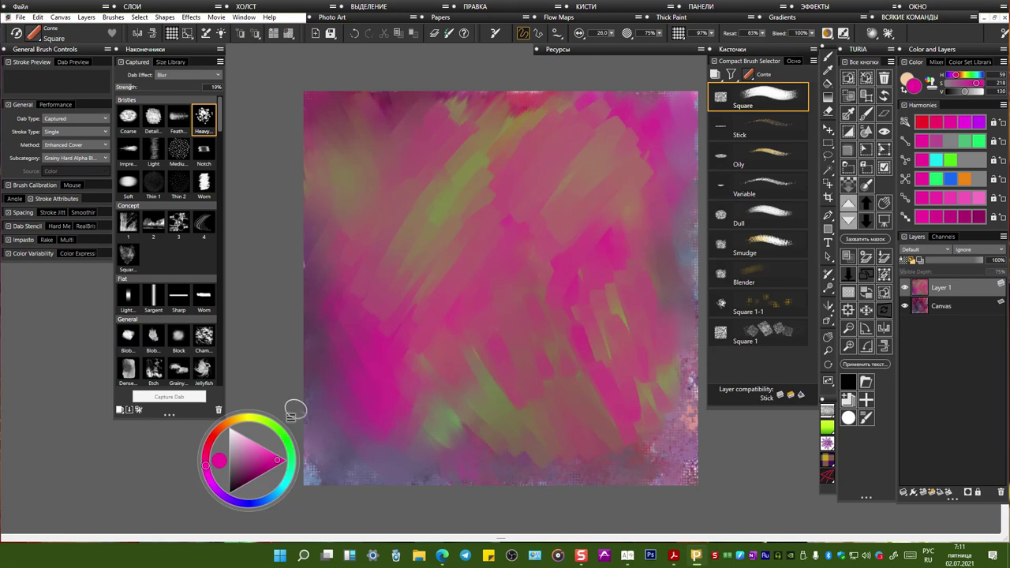
click(257, 479)
click(762, 33)
drag(773, 46, 822, 46)
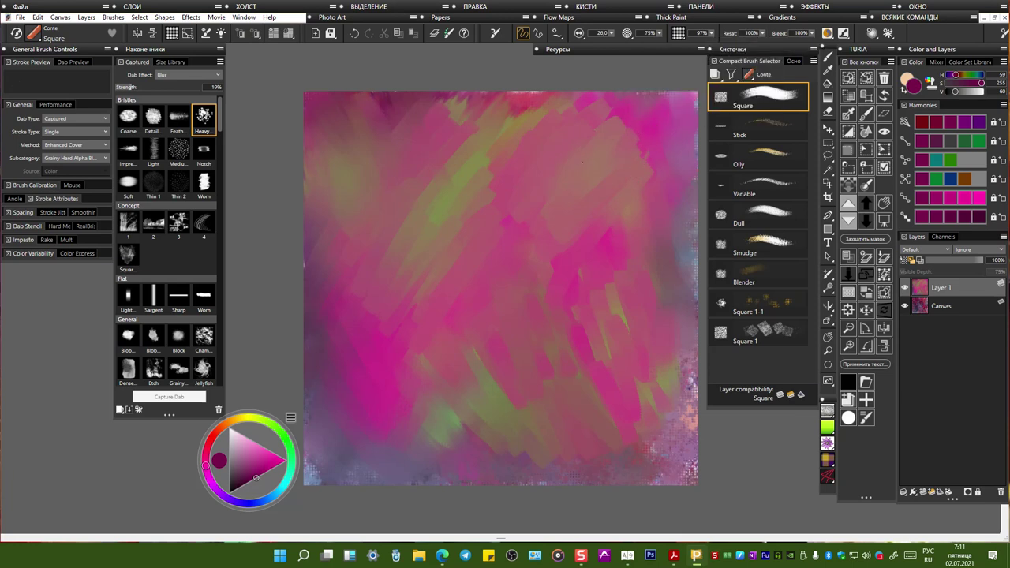
click(285, 483)
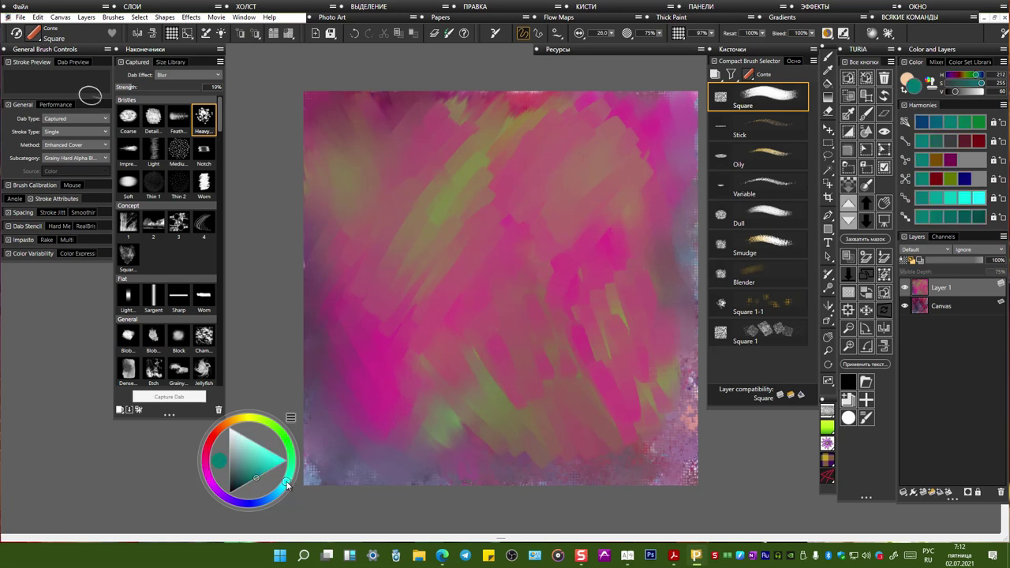
Step: Test the teal brush on the painting's upper area and set the dryout amount to 162.9
click(827, 33)
click(844, 211)
click(556, 139)
click(828, 34)
drag(864, 212, 868, 212)
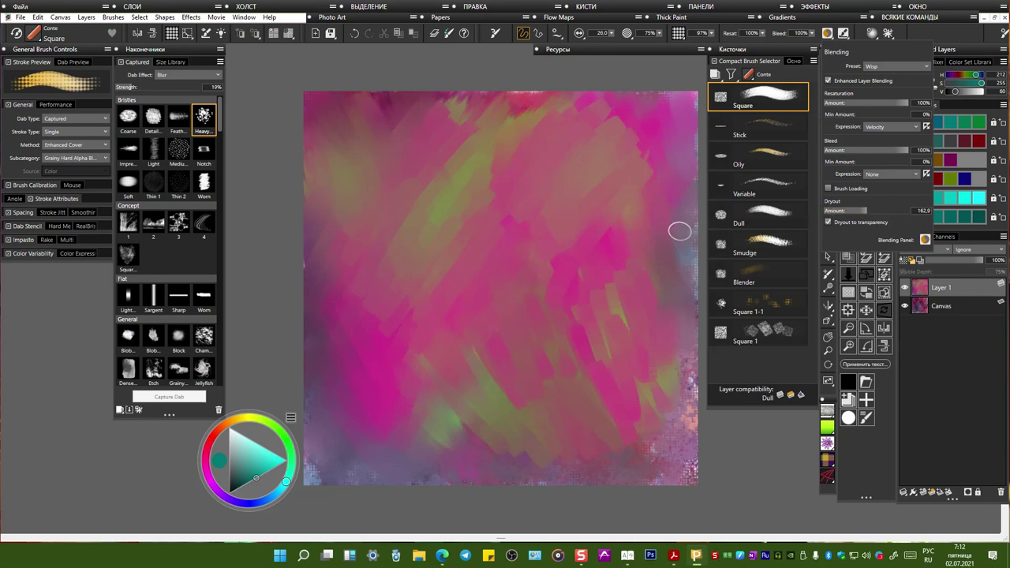
Step: Turn off dryout to transparency and test teal and bright turquoise strokes on the painting's lower middle and upper left
click(828, 223)
mouse_move(535, 467)
mouse_down()
mouse_move(516, 429)
mouse_move(512, 437)
mouse_move(486, 409)
mouse_move(500, 418)
mouse_move(497, 389)
mouse_move(550, 459)
mouse_move(506, 411)
mouse_move(496, 374)
mouse_up()
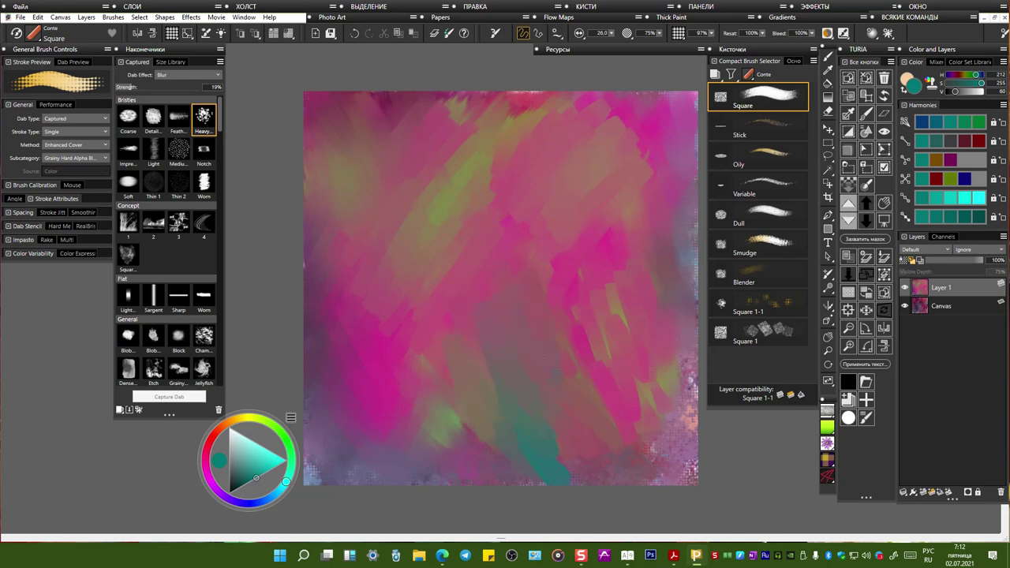
click(266, 456)
mouse_move(426, 288)
mouse_down()
mouse_move(406, 382)
mouse_move(412, 360)
mouse_move(390, 377)
mouse_up()
mouse_move(420, 270)
mouse_down()
mouse_move(469, 304)
mouse_move(405, 404)
mouse_move(441, 382)
mouse_move(431, 273)
mouse_move(439, 317)
mouse_move(405, 274)
mouse_move(412, 320)
mouse_move(402, 321)
mouse_move(408, 223)
mouse_move(446, 286)
mouse_move(408, 268)
mouse_move(404, 318)
mouse_move(359, 273)
mouse_move(379, 233)
mouse_move(421, 265)
mouse_move(445, 262)
mouse_move(407, 272)
mouse_move(432, 352)
mouse_move(461, 385)
mouse_move(393, 305)
mouse_move(365, 212)
mouse_move(428, 246)
mouse_move(469, 289)
mouse_move(475, 168)
mouse_move(461, 135)
mouse_move(430, 283)
mouse_move(451, 124)
mouse_move(398, 228)
mouse_up()
drag(434, 99, 394, 185)
mouse_move(489, 132)
mouse_down()
mouse_move(491, 201)
mouse_move(477, 236)
mouse_up()
mouse_move(446, 146)
mouse_down()
mouse_move(462, 229)
mouse_move(450, 225)
mouse_up()
mouse_move(493, 221)
mouse_down()
mouse_move(443, 130)
mouse_move(457, 217)
mouse_move(448, 234)
mouse_move(482, 189)
mouse_move(525, 204)
mouse_up()
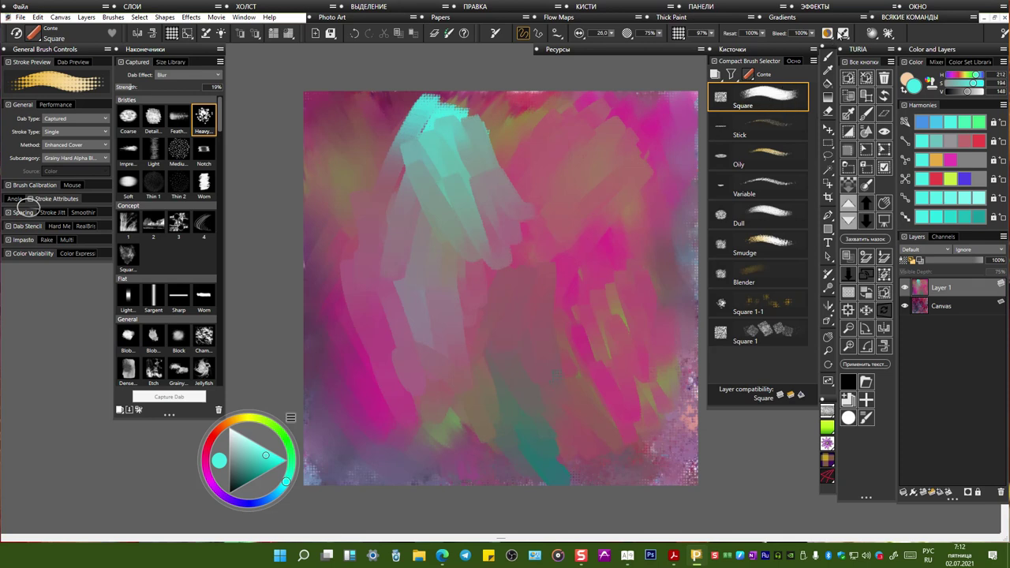
Step: Enable brush loading and blend the turquoise strokes down through the painting's left half
click(828, 34)
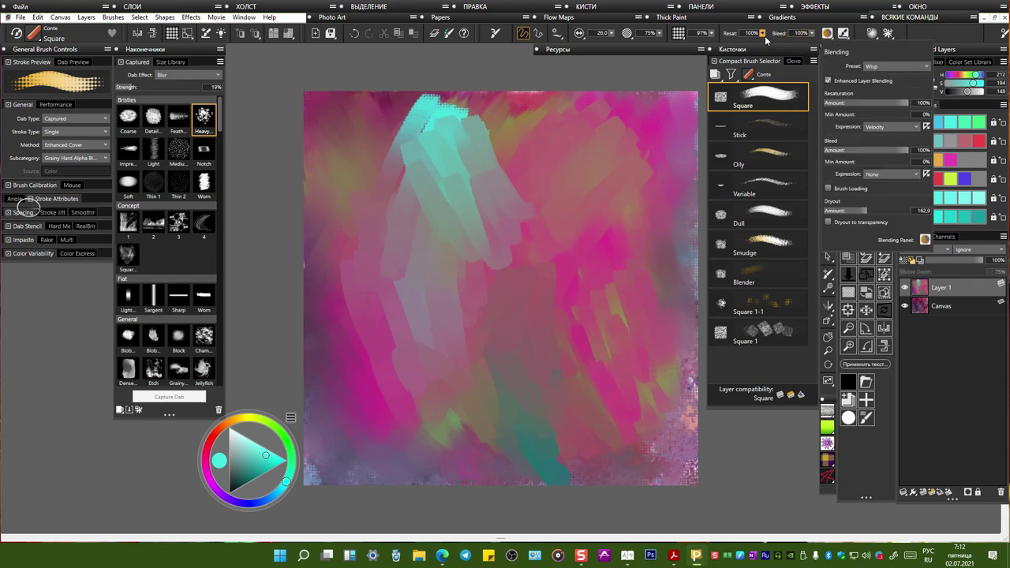
click(829, 189)
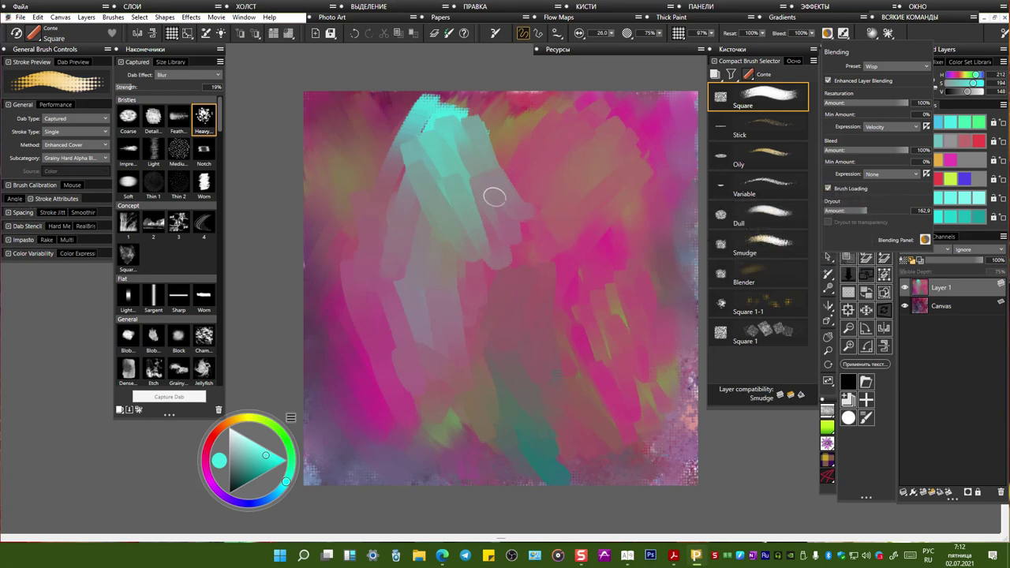
mouse_move(427, 101)
mouse_down()
mouse_move(384, 162)
mouse_move(365, 150)
mouse_move(380, 199)
mouse_move(450, 107)
mouse_move(483, 102)
mouse_move(427, 245)
mouse_move(384, 263)
mouse_move(398, 198)
mouse_move(442, 158)
mouse_move(483, 225)
mouse_move(516, 172)
mouse_move(498, 111)
mouse_move(474, 142)
mouse_move(513, 102)
mouse_move(485, 307)
mouse_move(492, 371)
mouse_up()
mouse_move(455, 400)
mouse_down()
mouse_move(450, 415)
mouse_move(388, 436)
mouse_up()
mouse_move(483, 367)
mouse_down()
mouse_move(456, 418)
mouse_move(411, 450)
mouse_move(379, 350)
mouse_up()
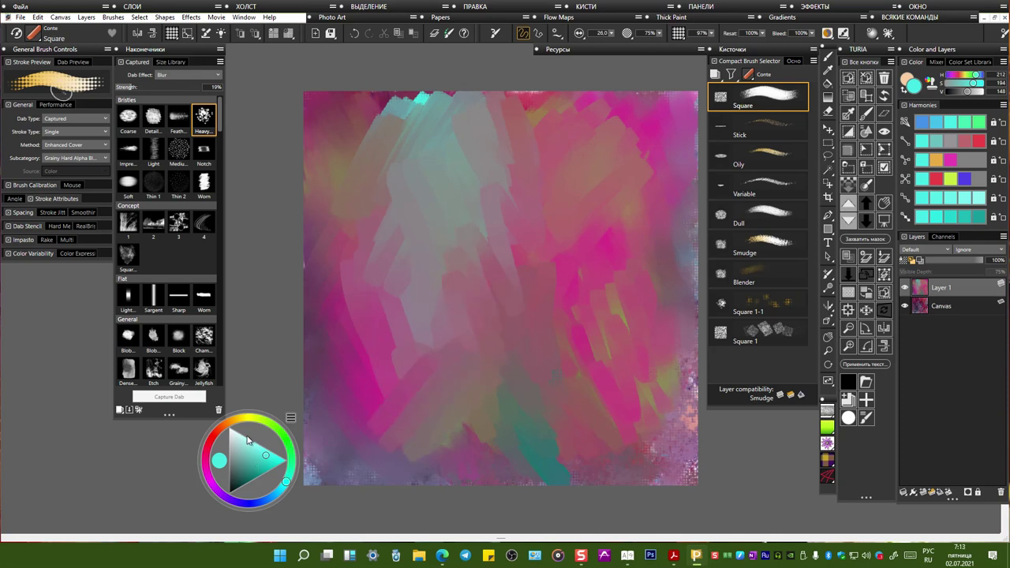
Step: Choose a salmon pink paint colour and paint several slanted strokes over the blended area left of centre
click(213, 435)
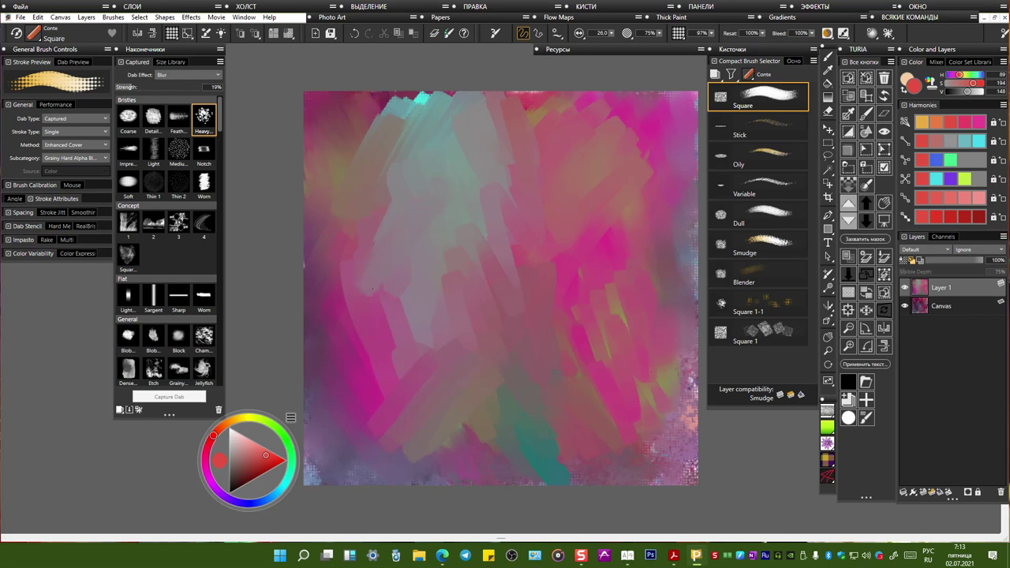
click(249, 447)
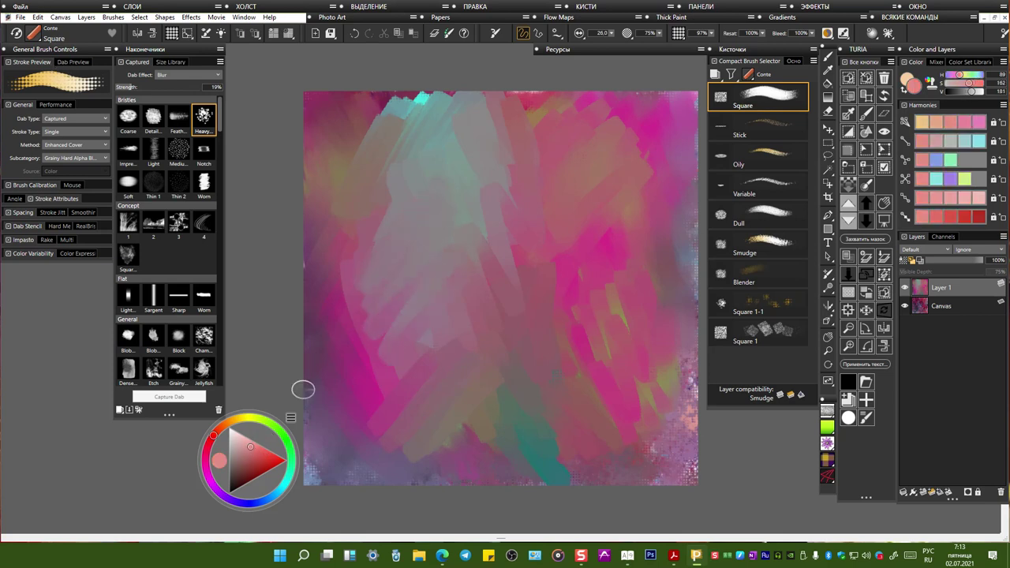
drag(411, 209, 430, 276)
drag(401, 186, 424, 307)
mouse_move(376, 216)
mouse_down()
mouse_move(399, 303)
mouse_move(404, 354)
mouse_up()
mouse_move(382, 185)
mouse_down()
mouse_move(387, 225)
mouse_move(433, 272)
mouse_up()
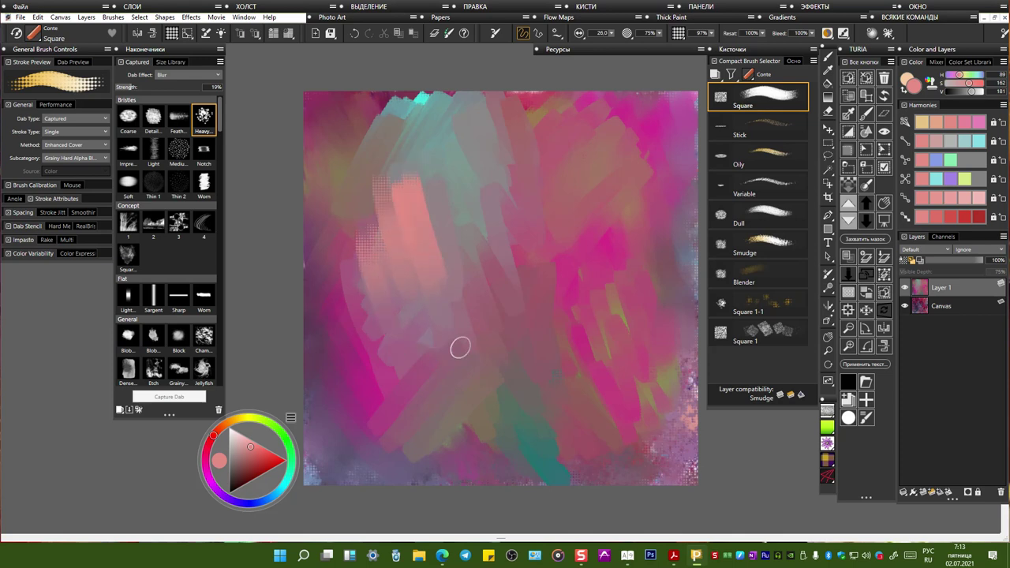
right_click(775, 99)
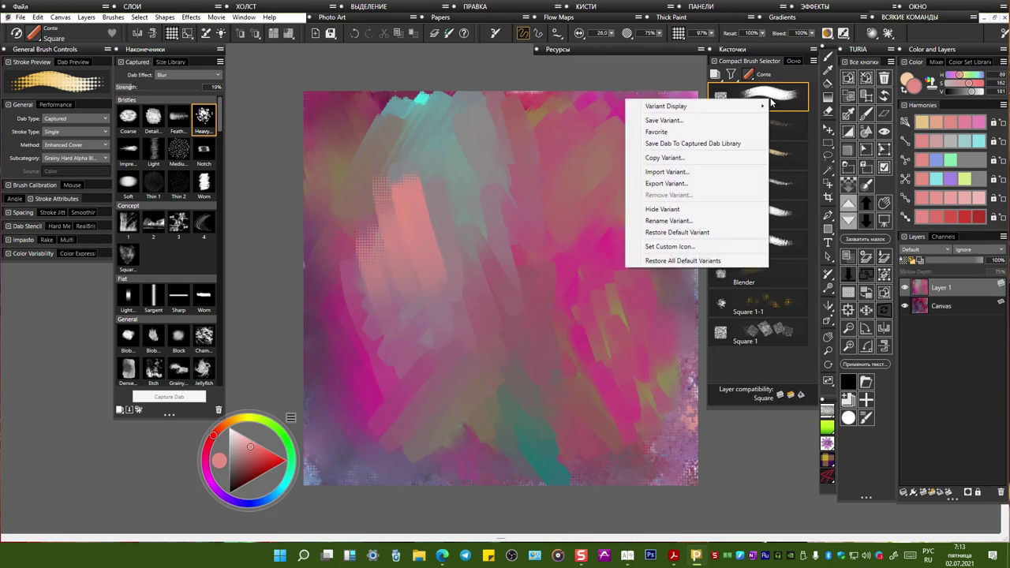
click(691, 159)
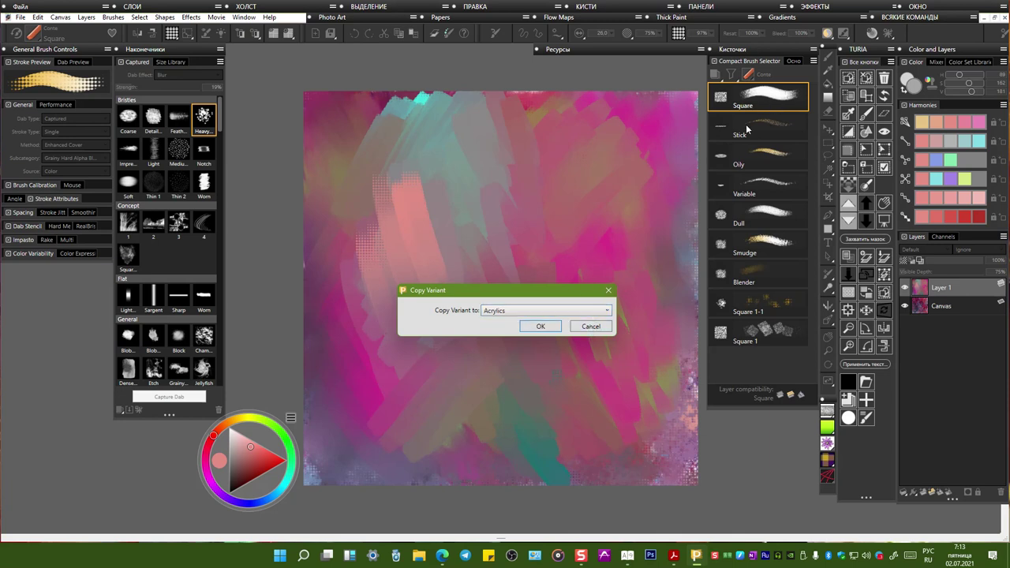
click(600, 329)
Step: Paint a salmon stroke on the painting's right half and a light green patch near its centre
mouse_move(569, 212)
mouse_down()
mouse_move(590, 281)
mouse_move(624, 315)
mouse_move(565, 300)
mouse_up()
click(287, 440)
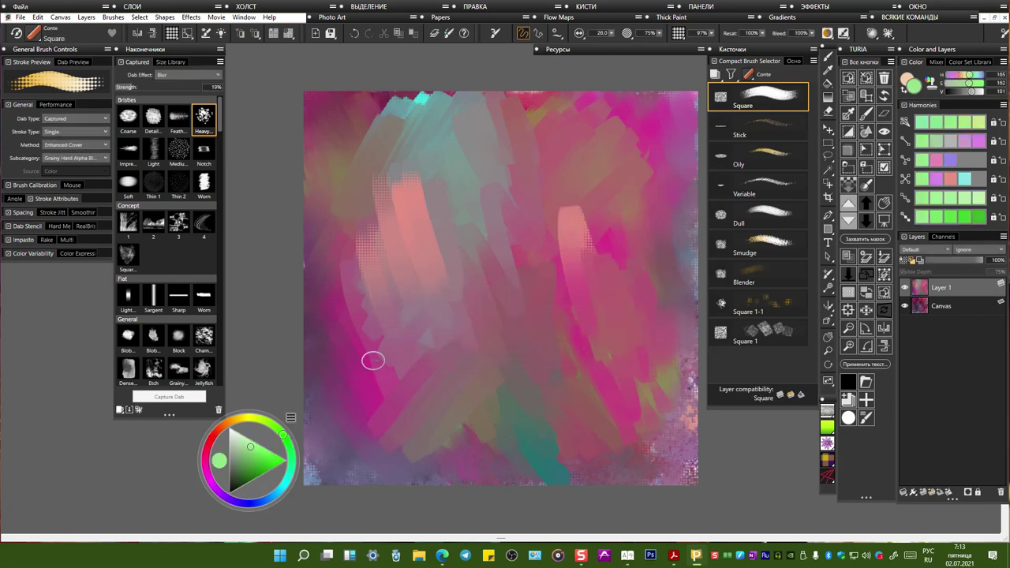
mouse_move(458, 288)
mouse_down()
mouse_move(442, 225)
mouse_move(474, 230)
mouse_up()
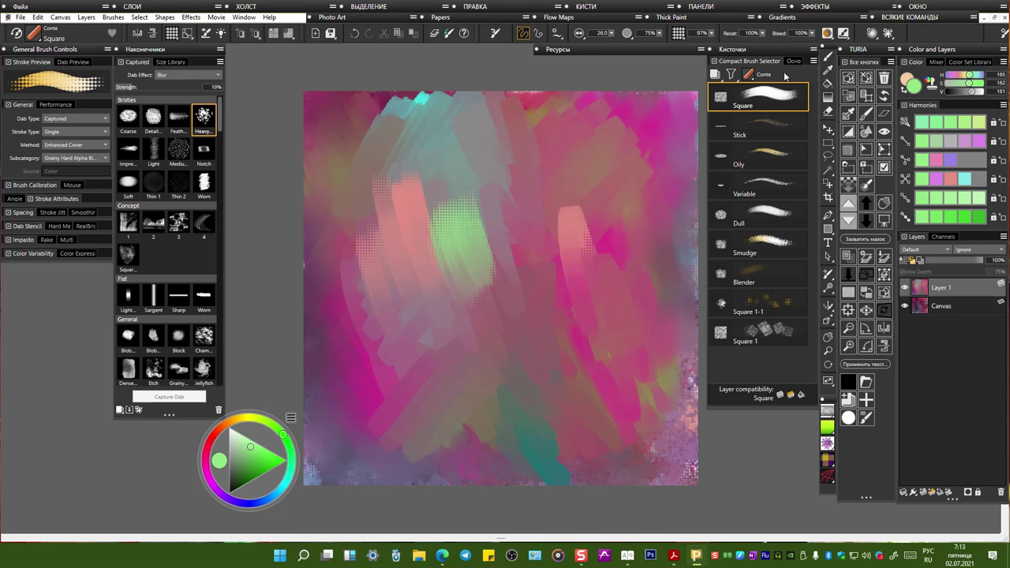
Step: Start saving the Square brush as a new variant and name it "Square blend"
right_click(780, 98)
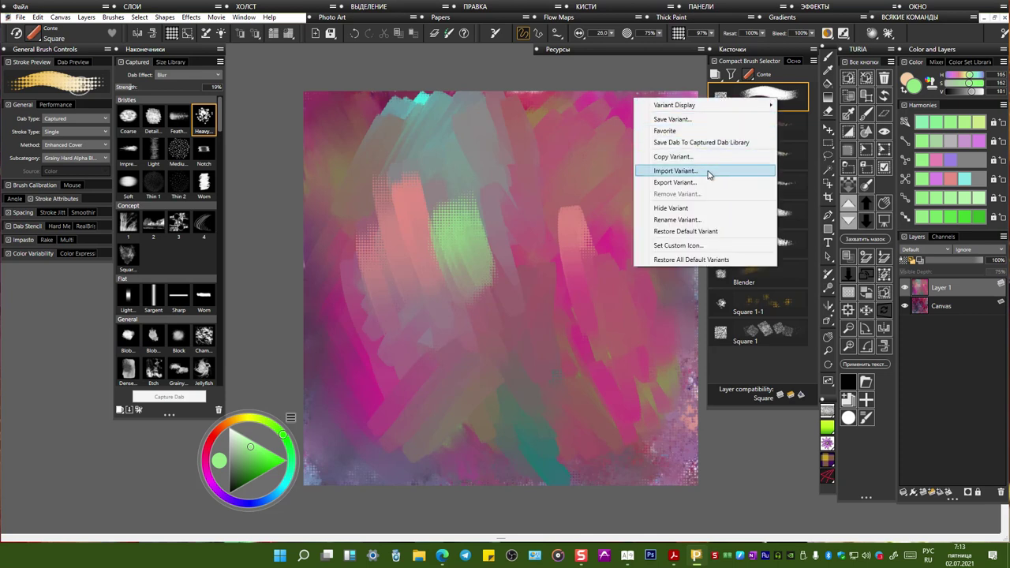
click(720, 121)
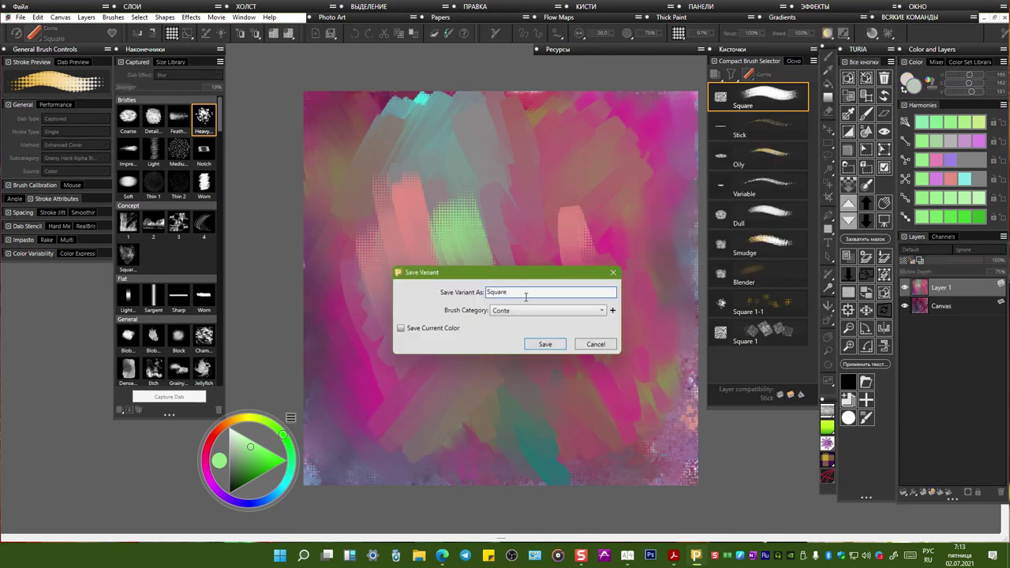
text(идутв)
key(BackSpace)
key(BackSpace)
key(BackSpace)
key(BackSpace)
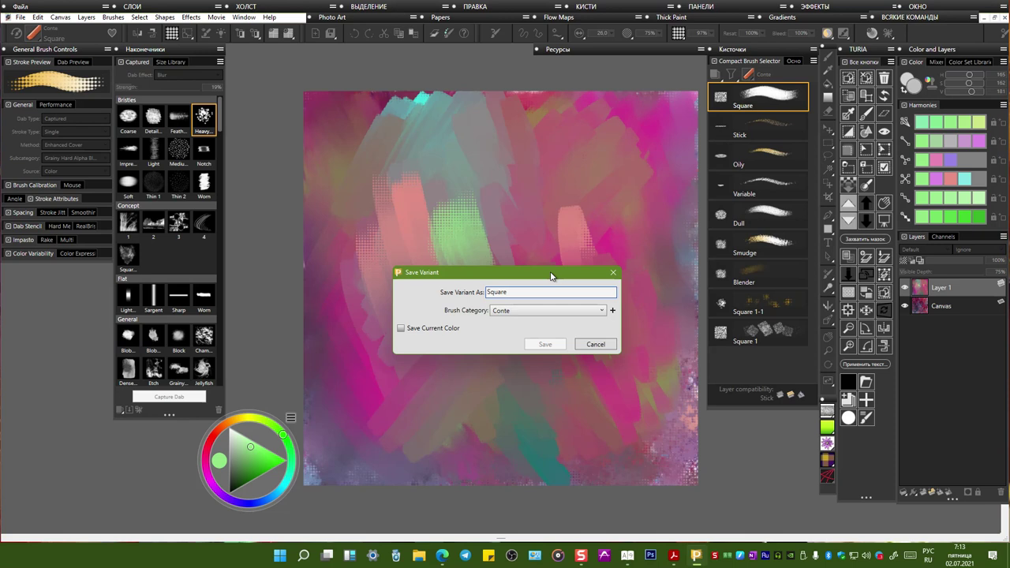
key(alt+shift)
text(bl)
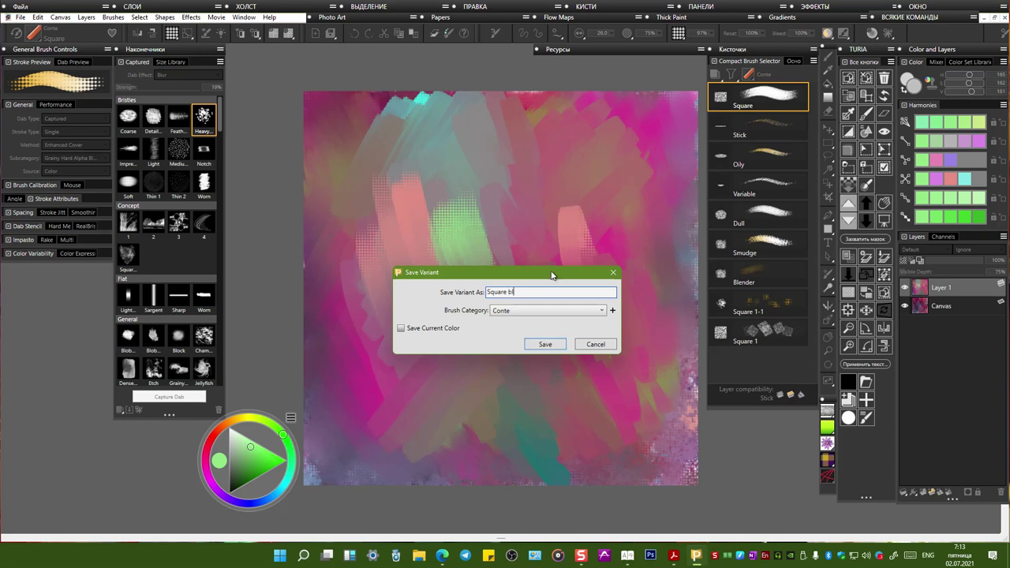
text(end)
Step: Assign the new variant to the Blenders : Messy category and save it
click(588, 313)
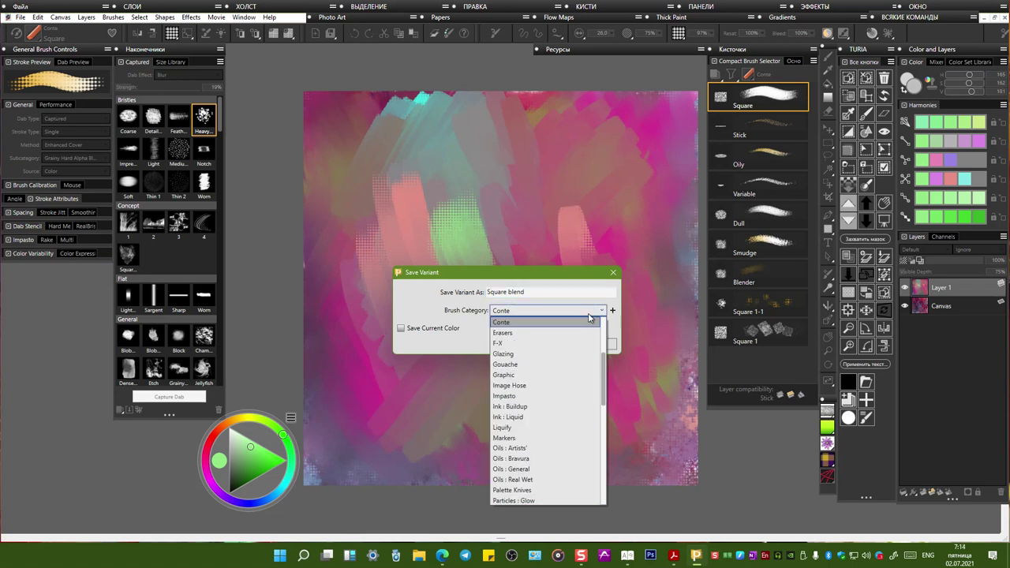
drag(607, 365, 606, 326)
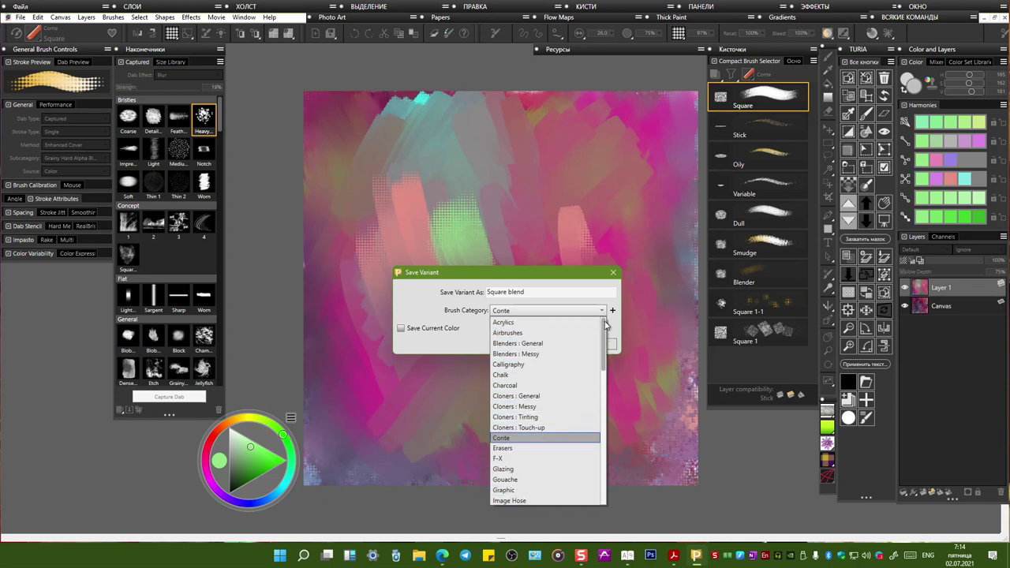
click(539, 355)
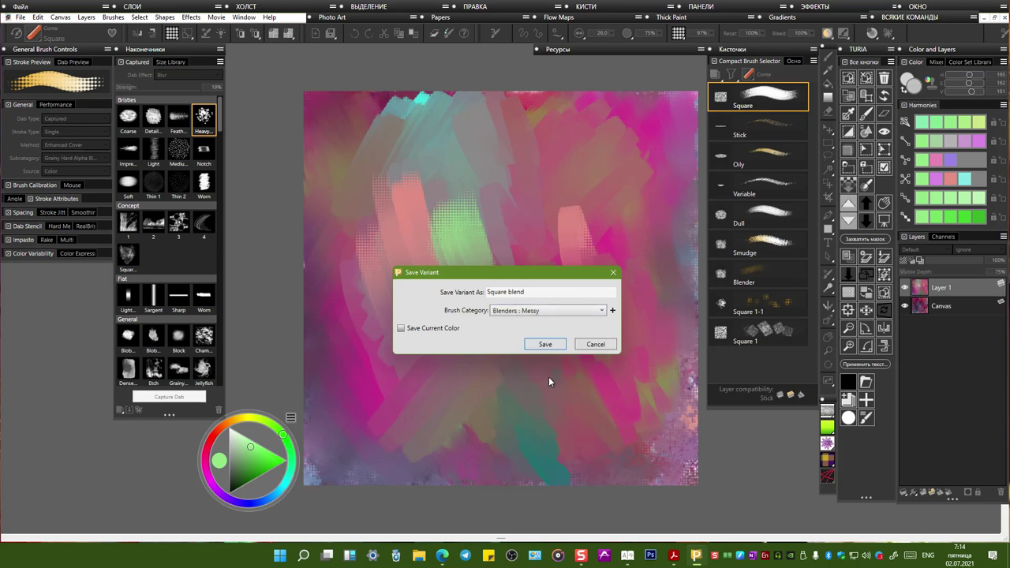
click(547, 346)
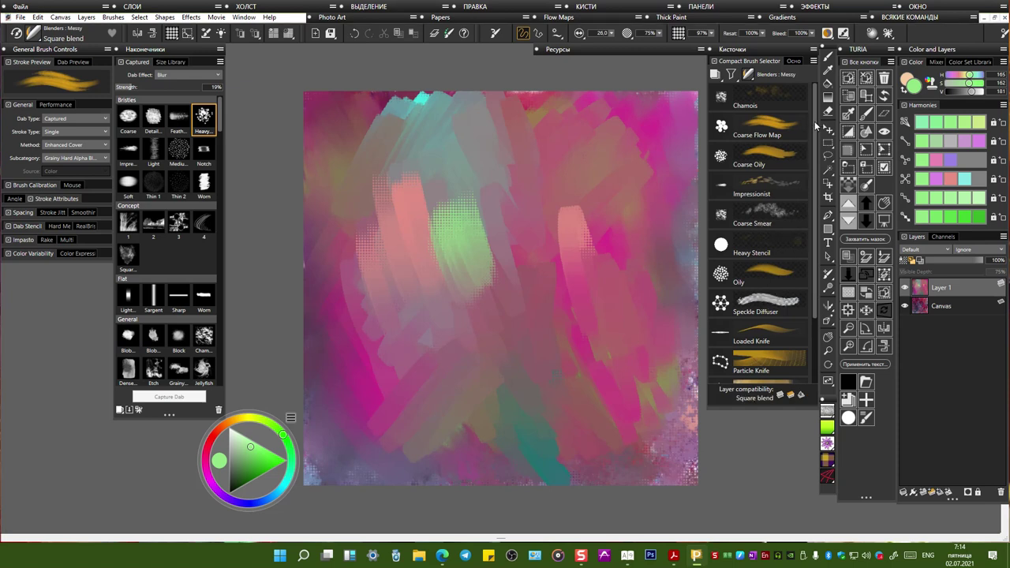
Step: Locate the Square blend variant in its brush category and examine its stroke and dab previews
drag(816, 125, 817, 188)
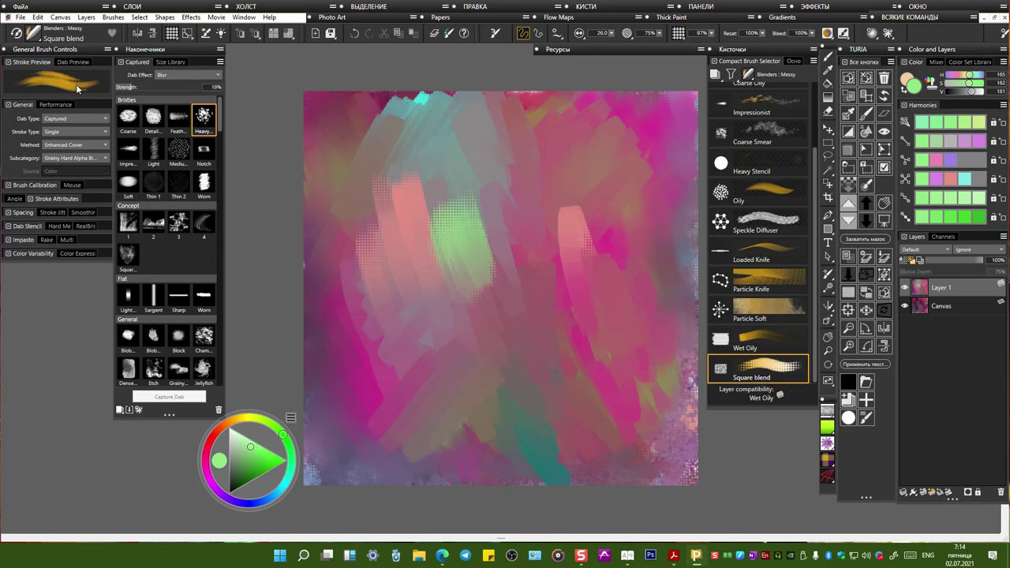
click(77, 64)
click(36, 63)
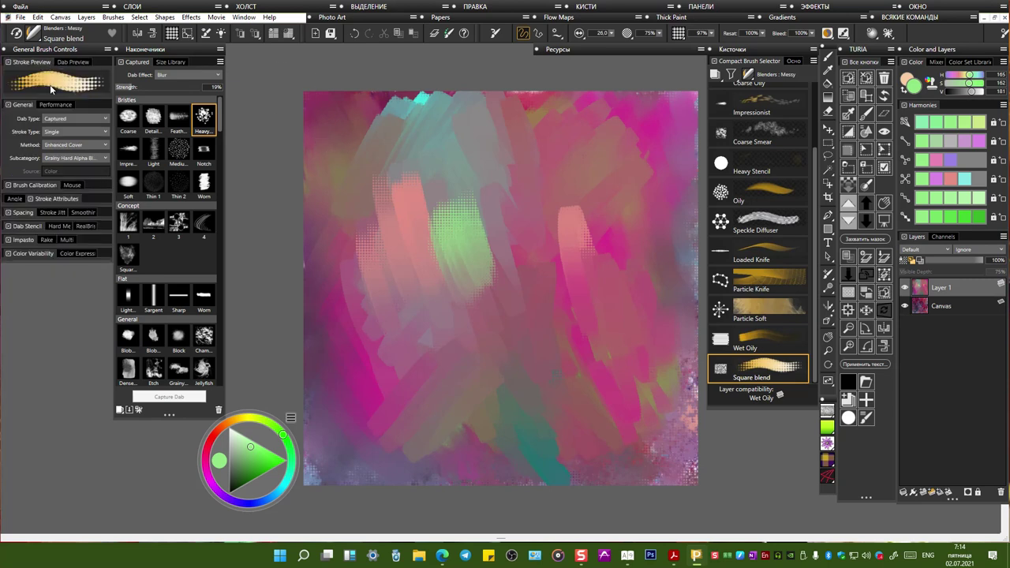
click(73, 63)
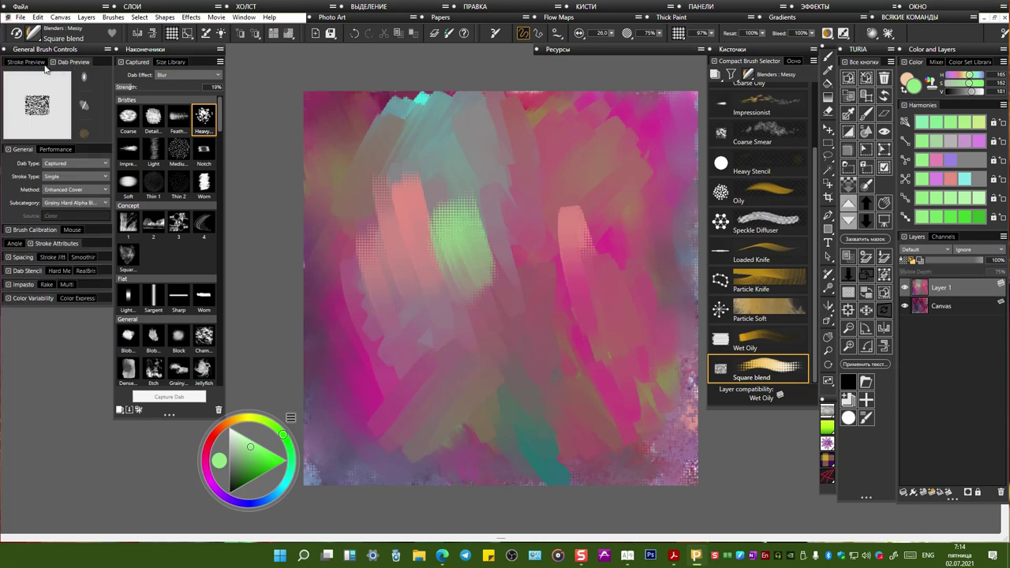
click(43, 65)
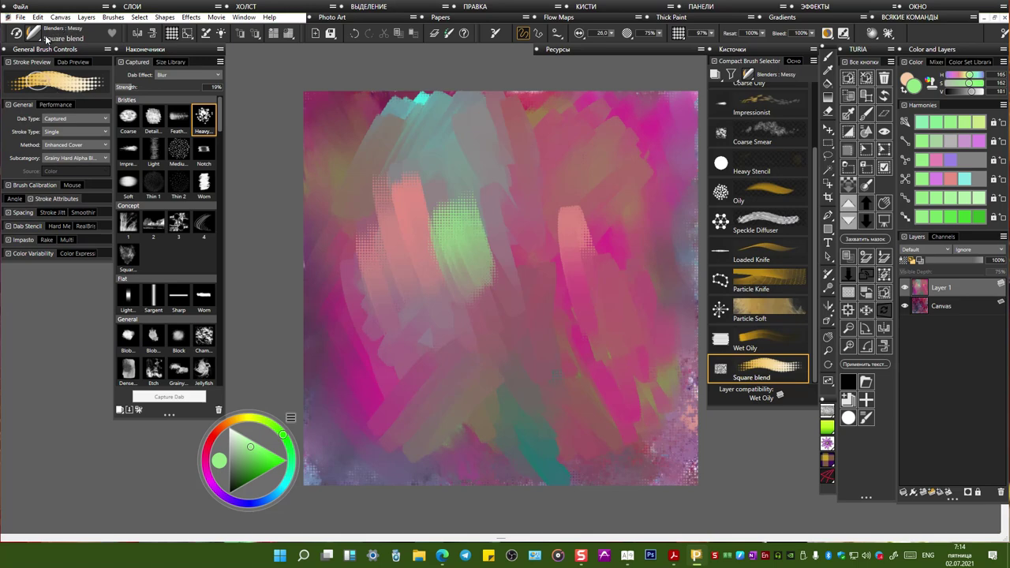
click(33, 33)
click(33, 33)
click(33, 33)
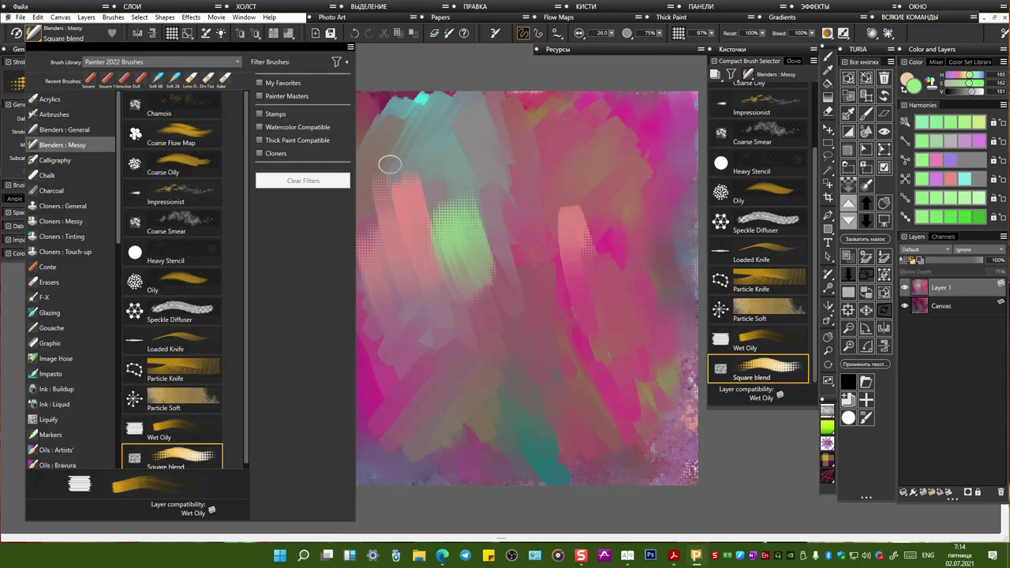
Step: Paint light green test strokes over the painting's upper left with the Square blend brush
click(414, 173)
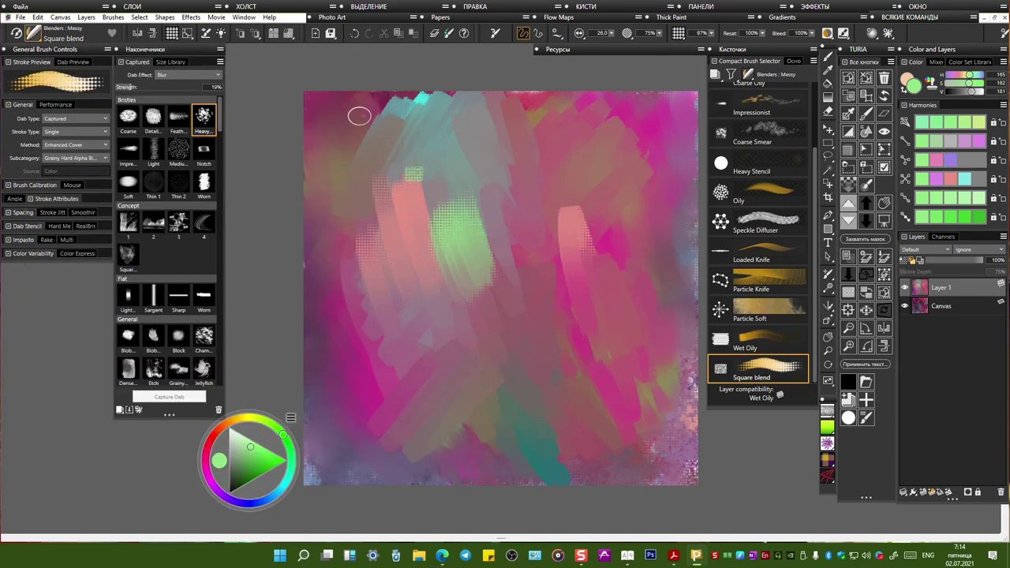
click(71, 62)
mouse_move(360, 140)
mouse_down()
mouse_move(401, 227)
mouse_move(368, 101)
mouse_move(417, 169)
mouse_move(355, 128)
mouse_move(386, 306)
mouse_move(353, 318)
mouse_move(347, 237)
mouse_up()
Step: Select the Wet Oily blender and smear the light green patches on the painting's left half
click(764, 346)
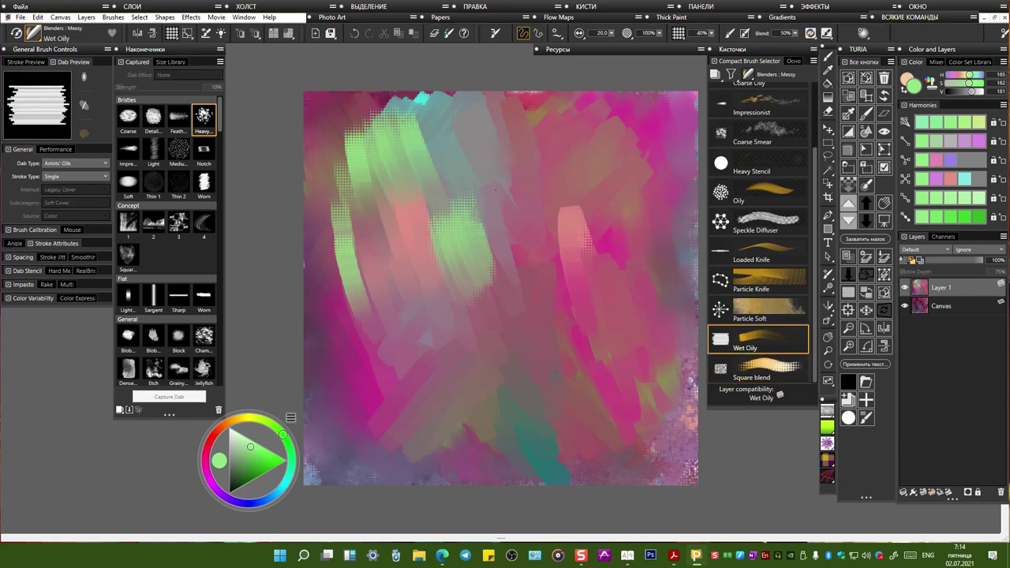
drag(456, 209, 473, 280)
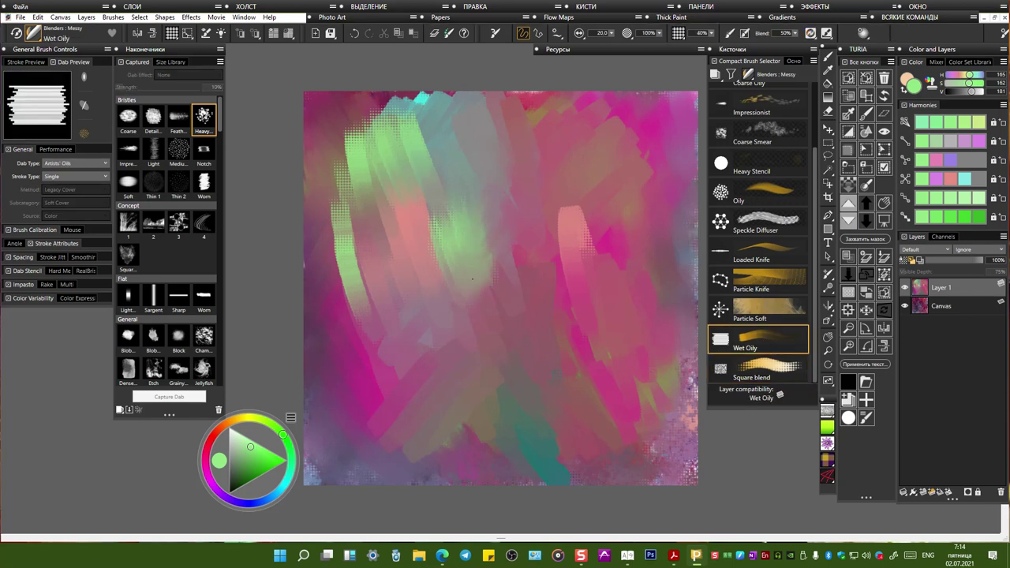
mouse_move(341, 172)
mouse_down()
mouse_move(339, 223)
mouse_move(352, 139)
mouse_move(379, 182)
mouse_up()
mouse_move(339, 277)
mouse_down()
mouse_move(344, 292)
mouse_move(331, 230)
mouse_move(338, 247)
mouse_up()
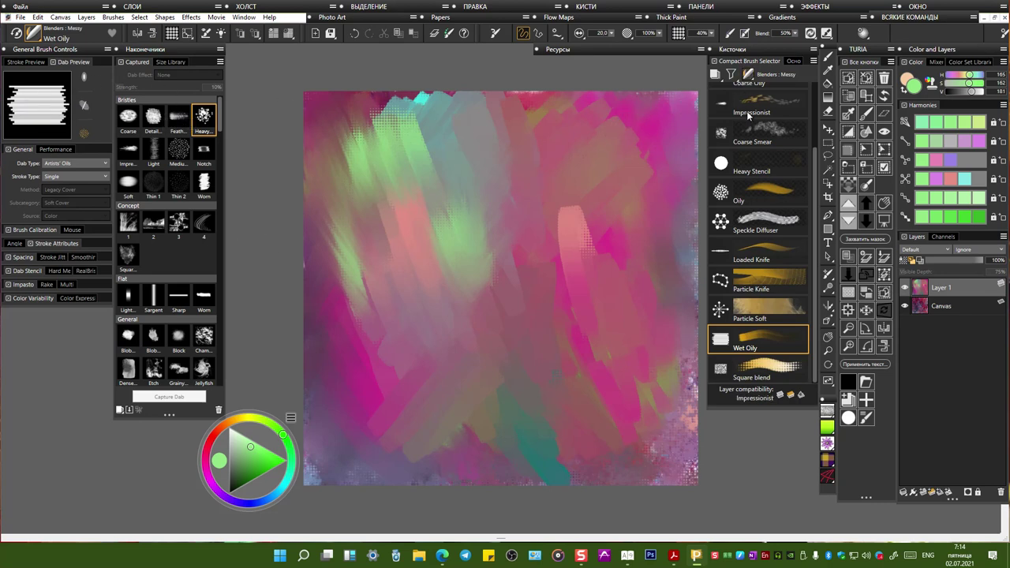
Step: Look through the dab types for the Wet Oily brush and set it to Artists' Oils Flat
scroll(742, 280, up, 2)
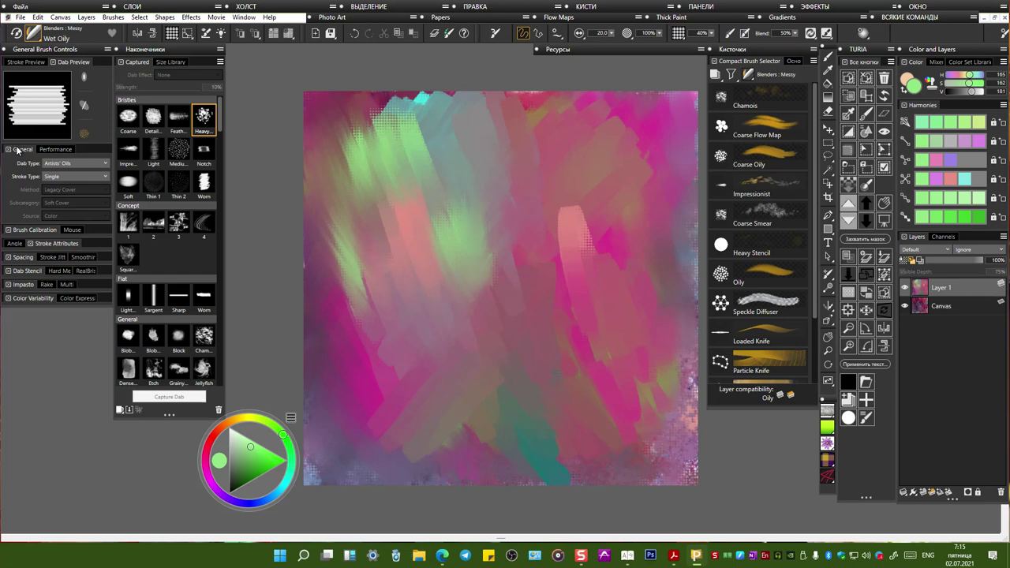
click(59, 164)
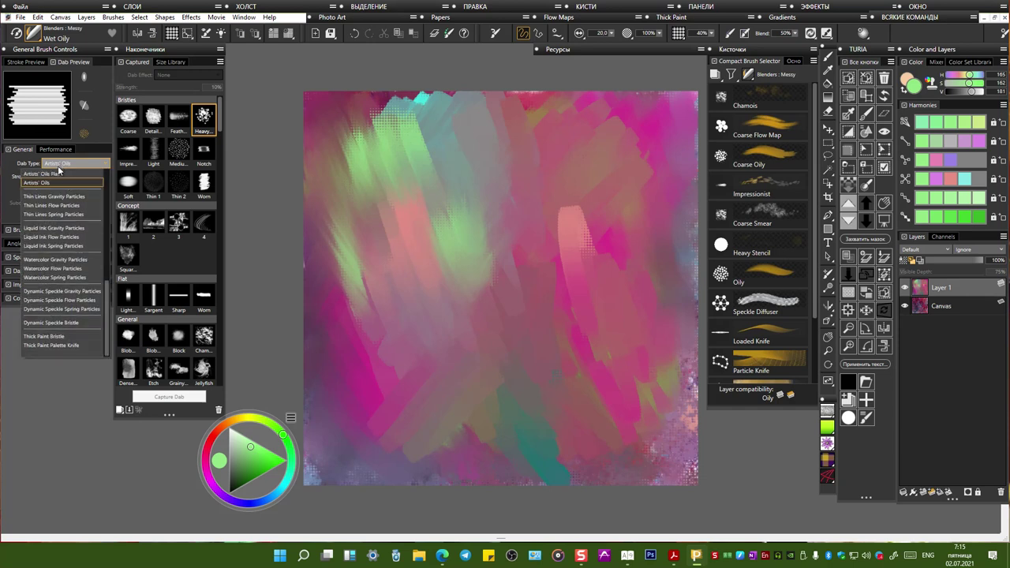
drag(107, 294, 120, 174)
scroll(54, 341, down, 8)
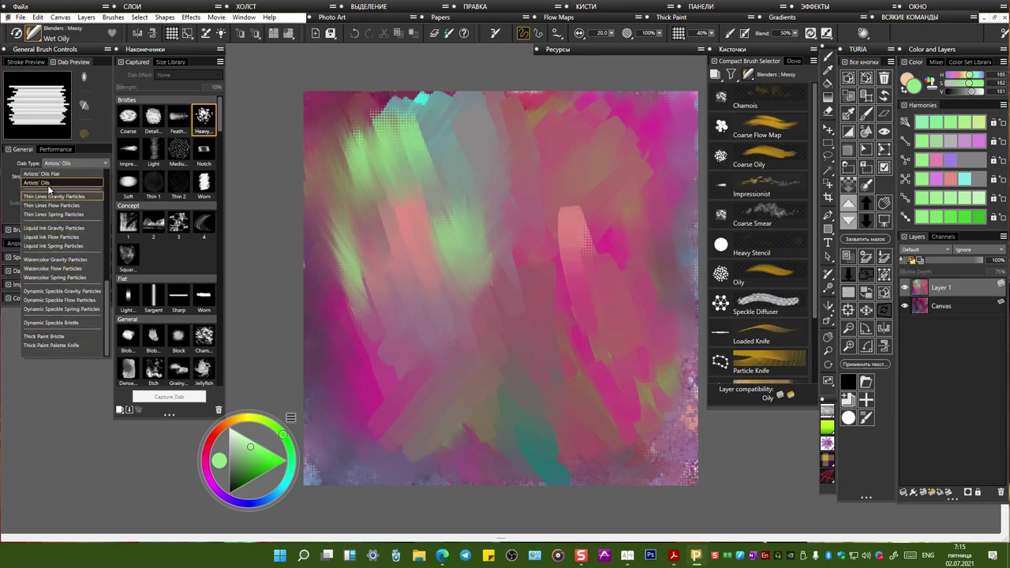
click(47, 182)
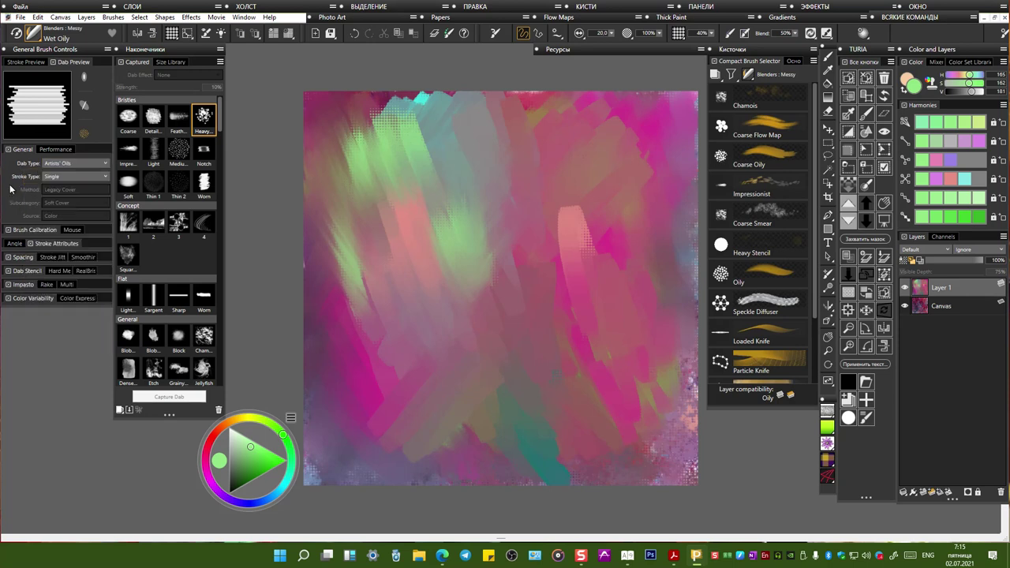
click(67, 165)
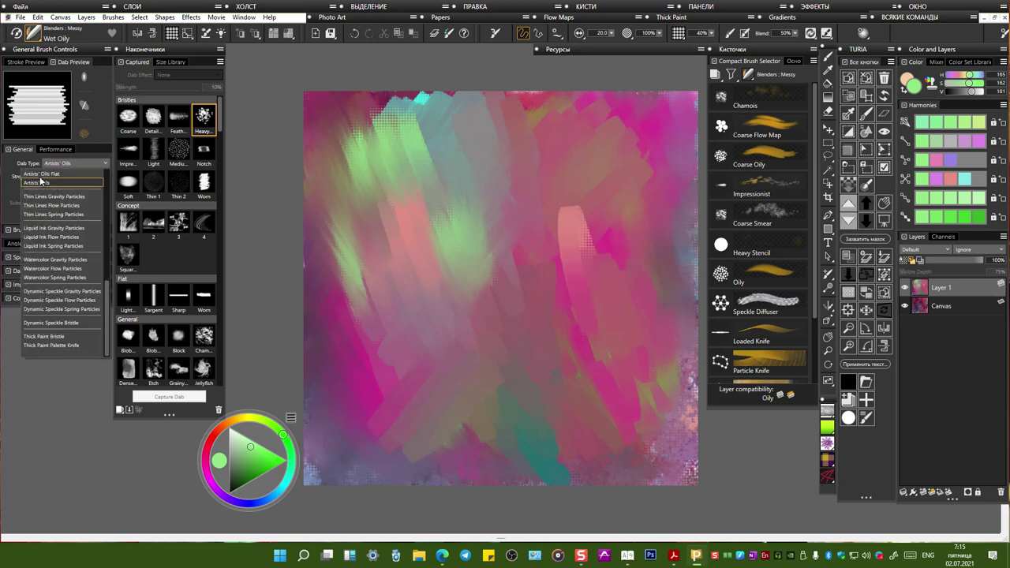
click(62, 175)
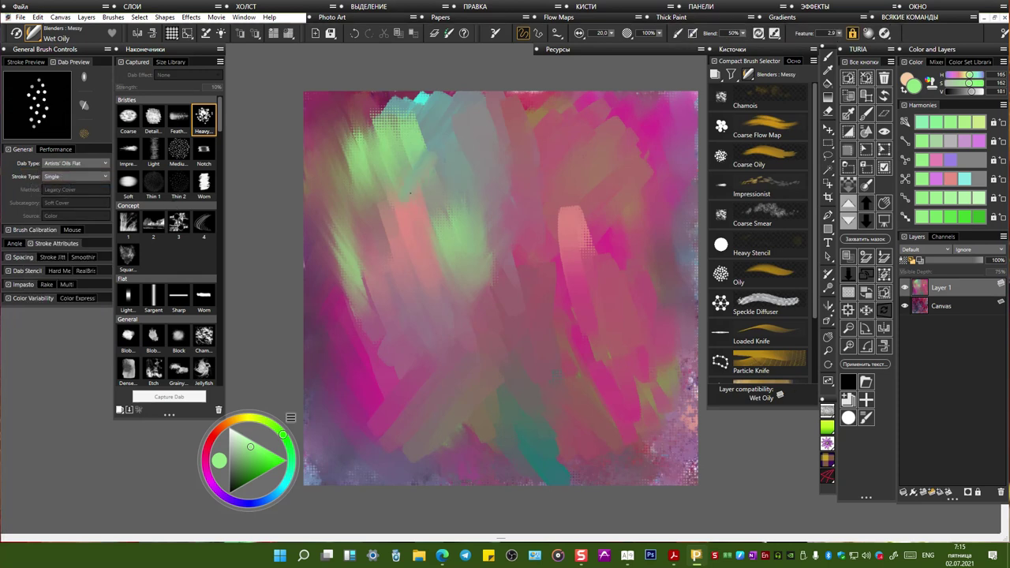
Step: Smear the painting's centre with the Wet Oily brush, enlarging its size to 54 for broad diagonal strokes
mouse_move(452, 177)
mouse_down()
mouse_move(415, 272)
mouse_move(474, 312)
mouse_move(481, 225)
mouse_move(423, 296)
mouse_move(413, 150)
mouse_move(507, 256)
mouse_up()
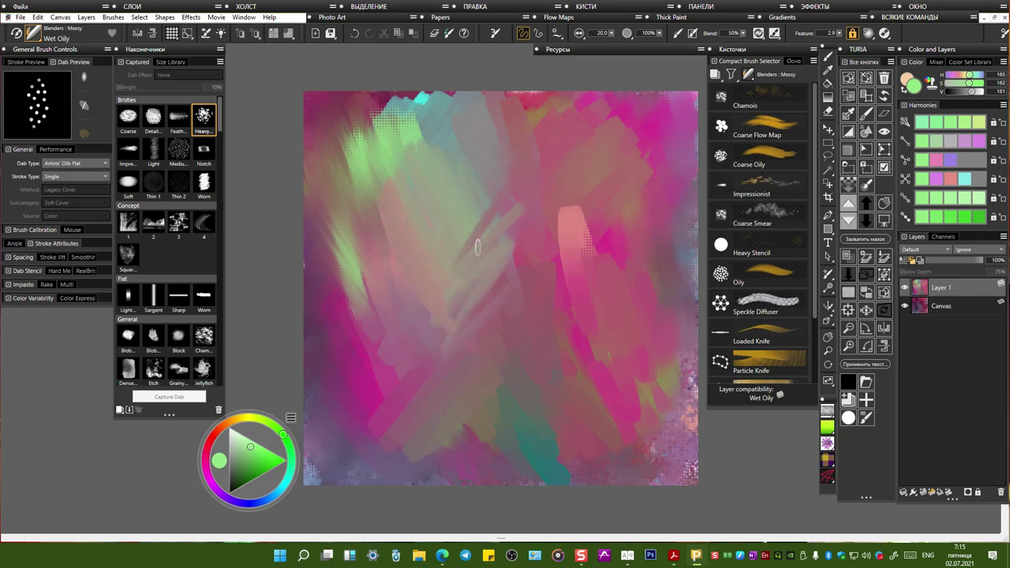
drag(612, 34, 630, 37)
mouse_move(503, 169)
mouse_down()
mouse_move(457, 257)
mouse_move(482, 271)
mouse_move(545, 237)
mouse_move(588, 237)
mouse_move(514, 332)
mouse_move(384, 282)
mouse_move(465, 387)
mouse_move(418, 292)
mouse_move(446, 255)
mouse_move(551, 325)
mouse_up()
mouse_move(435, 237)
mouse_down()
mouse_move(466, 288)
mouse_move(517, 292)
mouse_up()
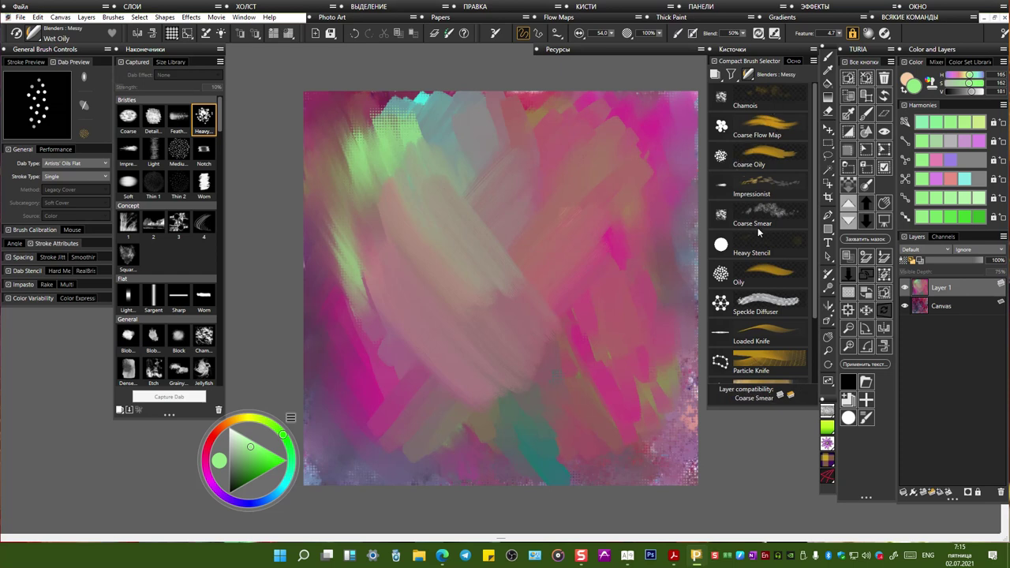
Step: Save the modified Wet Oily brush as a new variant called Wet Oily flat in the Blenders : Messy category
drag(815, 219, 820, 290)
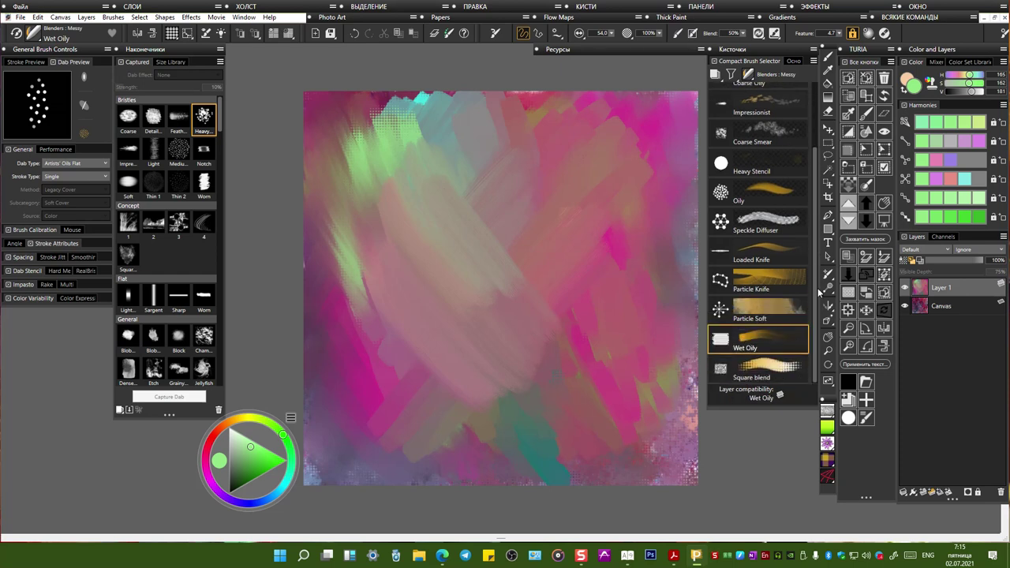
right_click(772, 339)
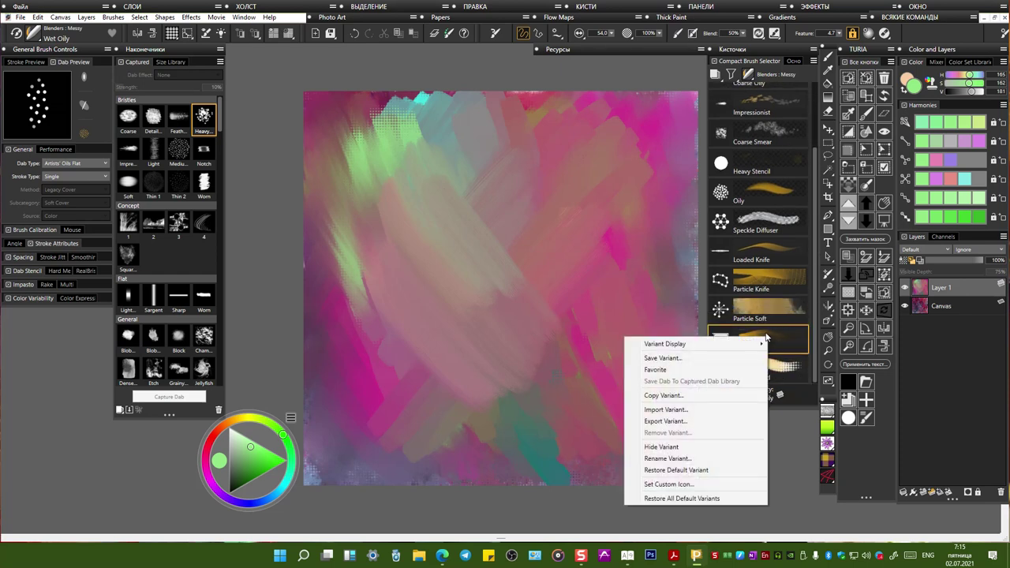
click(679, 361)
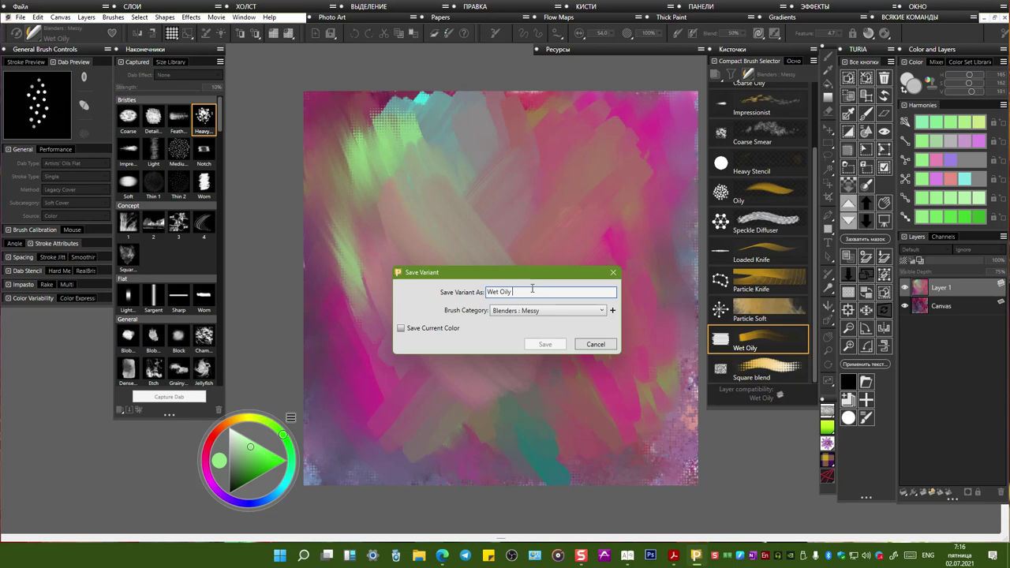
text(fla)
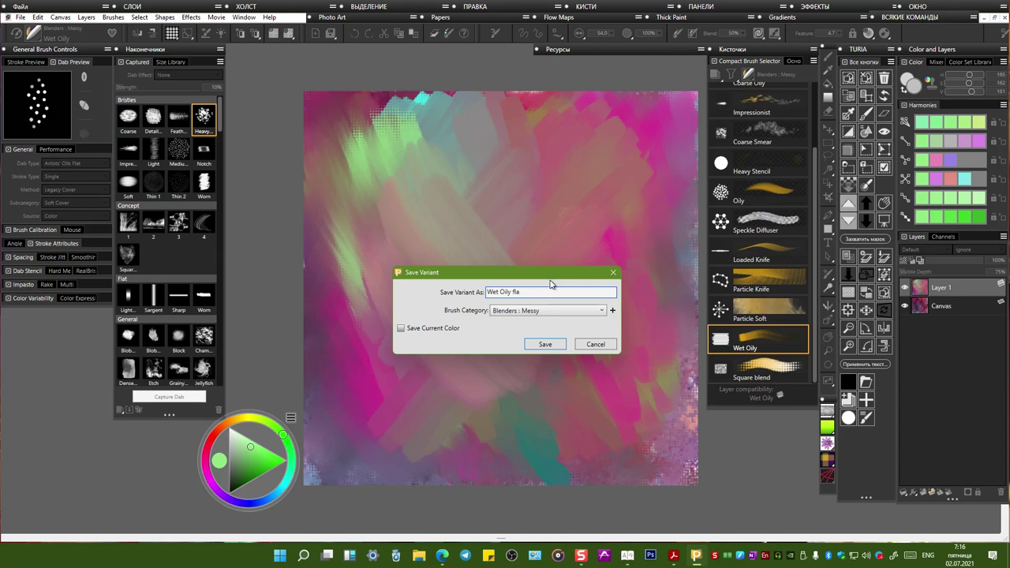
text(t)
click(545, 345)
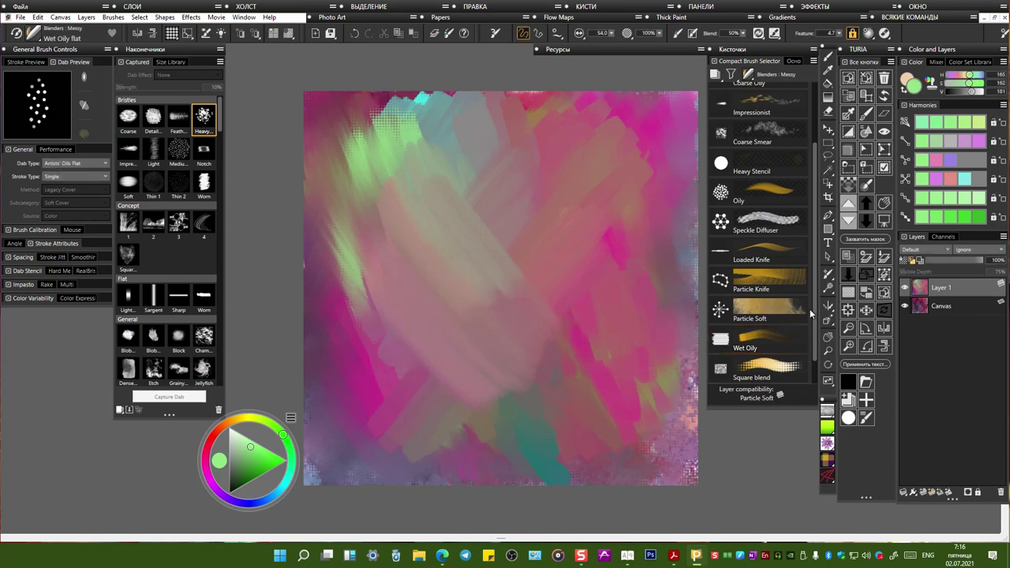
Step: Locate the Wet Oily flat variant and smear the light green patches at the painting's upper left with curved diagonal strokes
drag(815, 273, 816, 313)
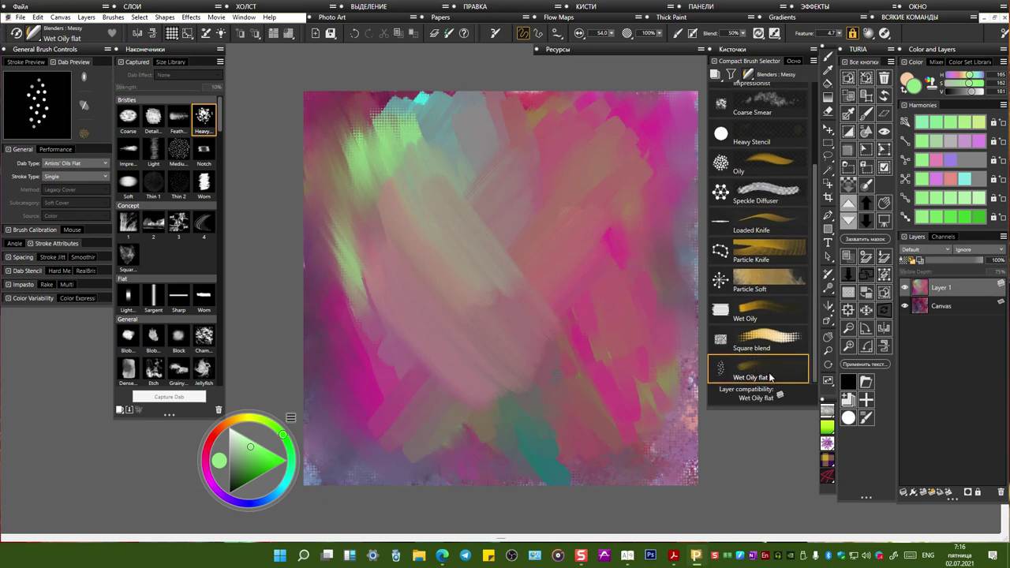
mouse_move(353, 109)
mouse_down()
mouse_move(447, 213)
mouse_move(371, 100)
mouse_move(480, 192)
mouse_up()
mouse_move(391, 96)
mouse_down()
mouse_move(474, 150)
mouse_move(366, 85)
mouse_move(509, 273)
mouse_up()
drag(342, 110, 462, 264)
drag(318, 124, 438, 296)
drag(334, 146, 430, 320)
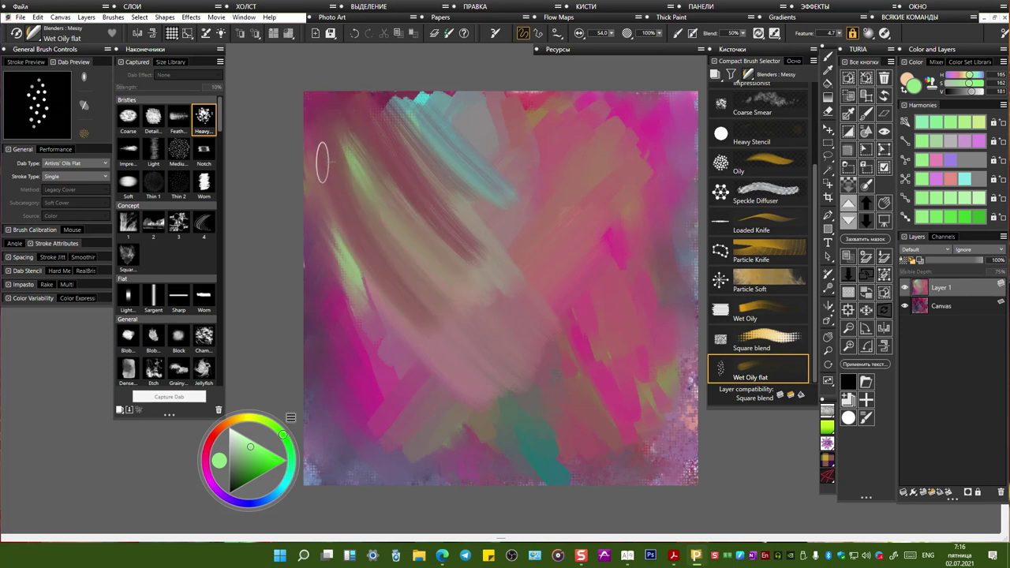
drag(324, 165, 413, 349)
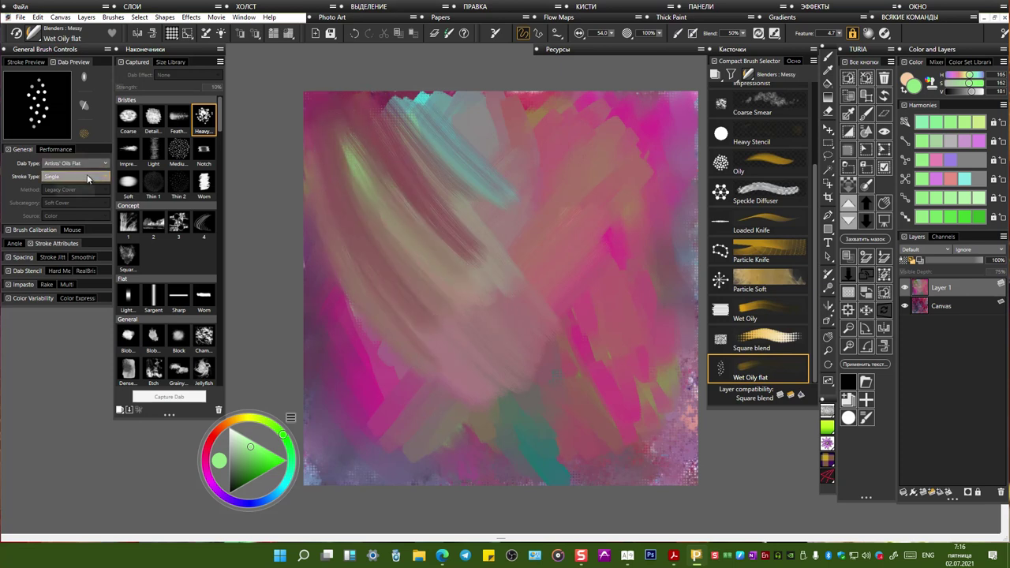
Step: Look through the available dab types for the Wet Oily flat brush without choosing a different one
click(87, 164)
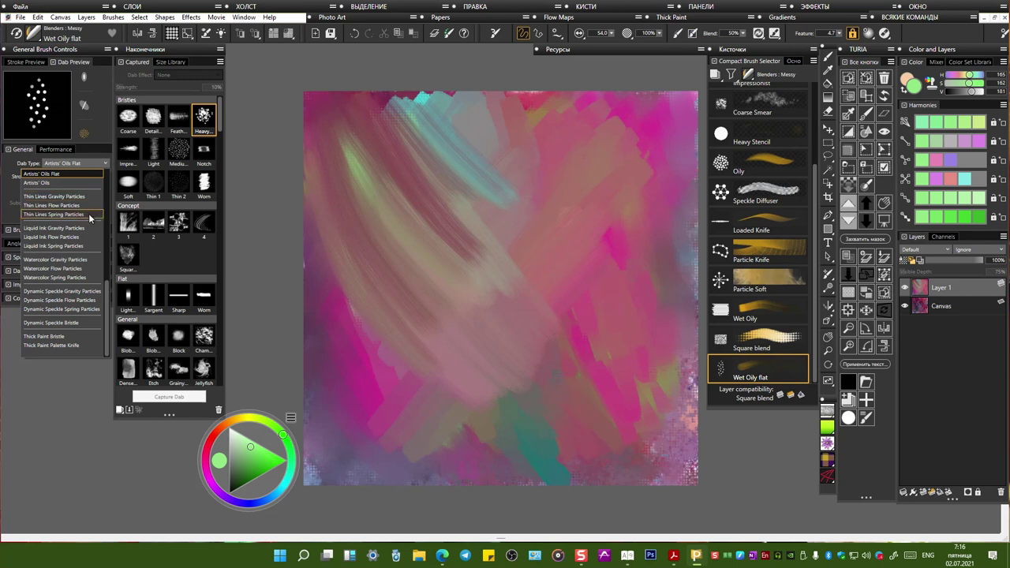
scroll(110, 270, up, 2)
mouse_move(110, 270)
mouse_down()
mouse_move(110, 181)
mouse_move(110, 296)
mouse_up()
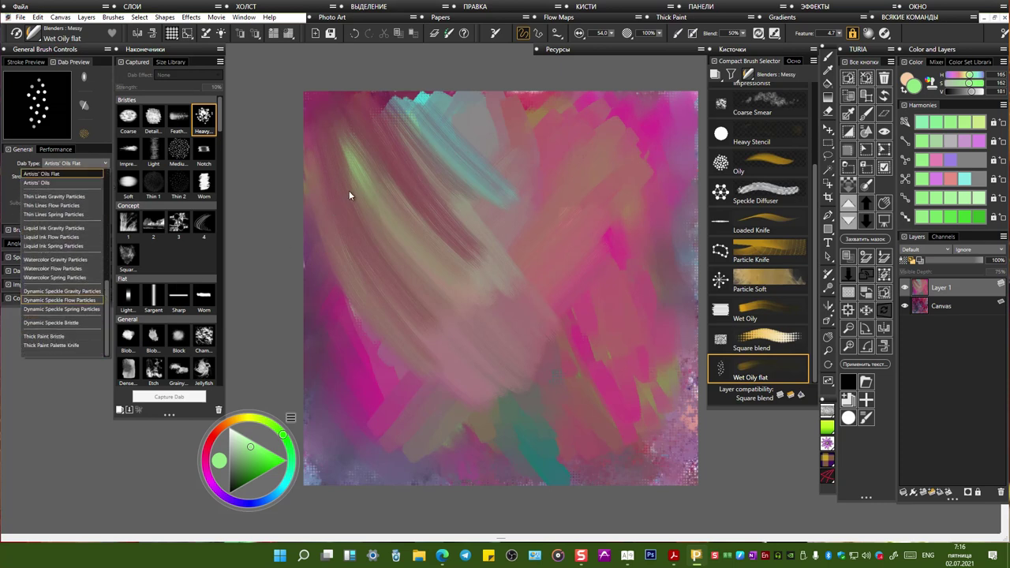
click(347, 136)
Step: Blend the upper left area with more long strokes and change the paint colour to a fully saturated green
mouse_move(363, 97)
mouse_down()
mouse_move(450, 193)
mouse_move(379, 103)
mouse_move(458, 163)
mouse_up()
mouse_move(395, 87)
mouse_down()
mouse_move(488, 168)
mouse_move(408, 91)
mouse_move(518, 183)
mouse_up()
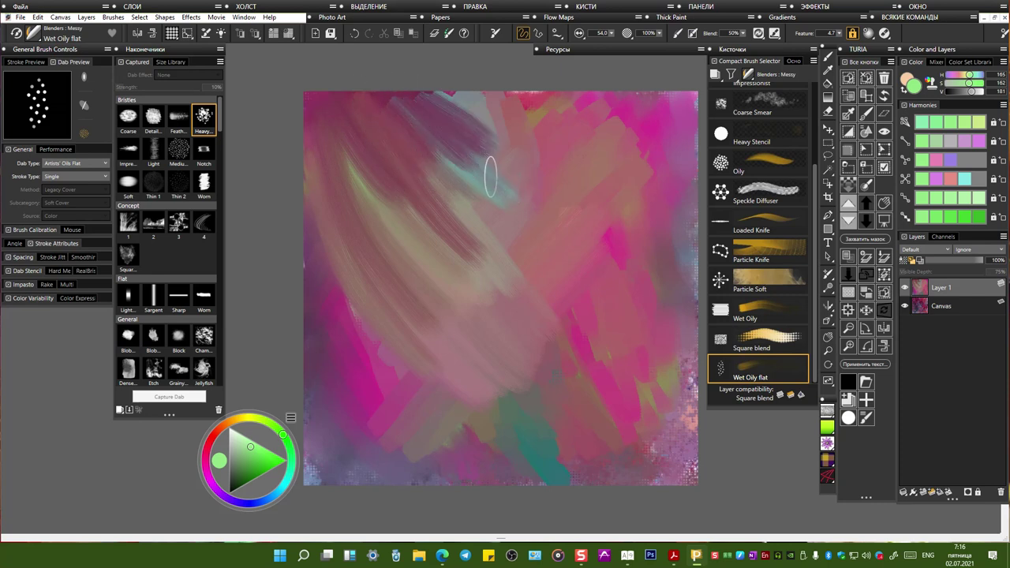
drag(270, 463, 282, 462)
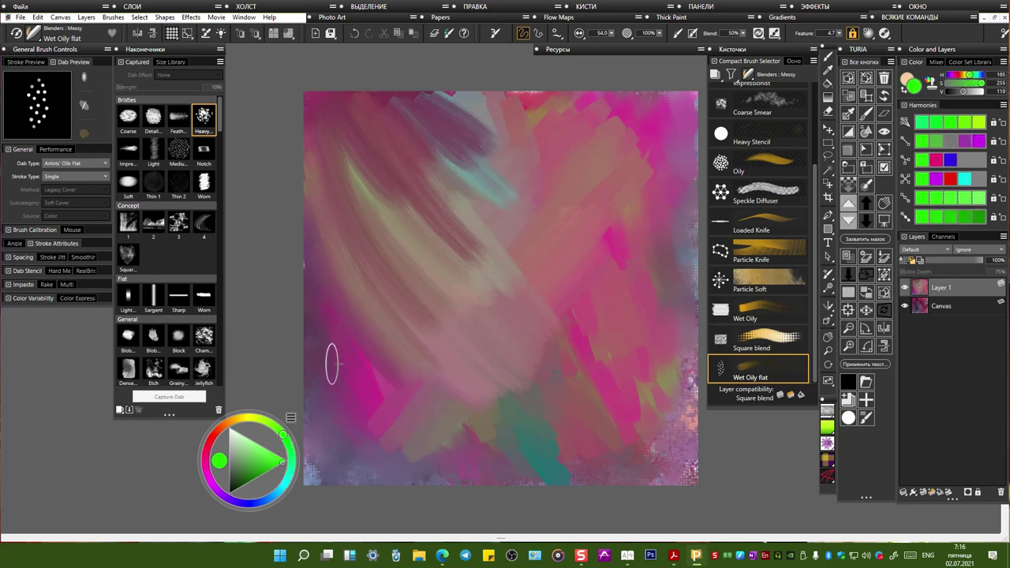
drag(323, 149, 440, 311)
drag(338, 122, 463, 289)
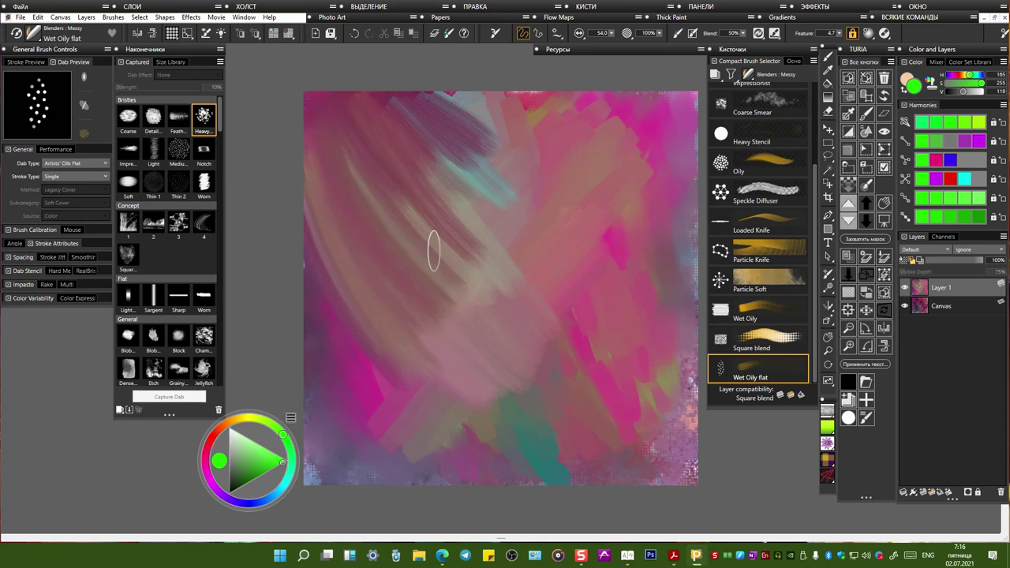
Step: Smear the upper middle of the painting up to its top edge with parallel diagonal strokes
drag(399, 195, 496, 268)
drag(413, 134, 498, 204)
drag(446, 153, 510, 182)
drag(413, 110, 513, 162)
drag(426, 94, 517, 150)
drag(426, 91, 544, 158)
drag(466, 91, 568, 141)
drag(493, 79, 620, 102)
Step: Blend the painting's right side with long strokes curving from the edge down toward the lower middle
drag(686, 109, 662, 212)
drag(673, 154, 623, 278)
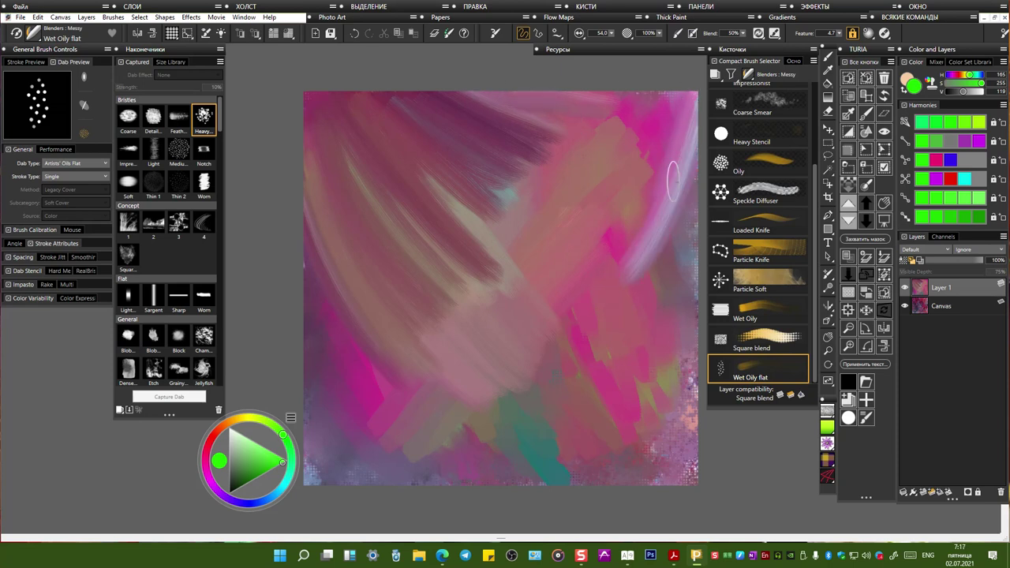
drag(673, 180, 597, 333)
drag(681, 201, 555, 401)
drag(684, 236, 612, 402)
drag(677, 302, 569, 436)
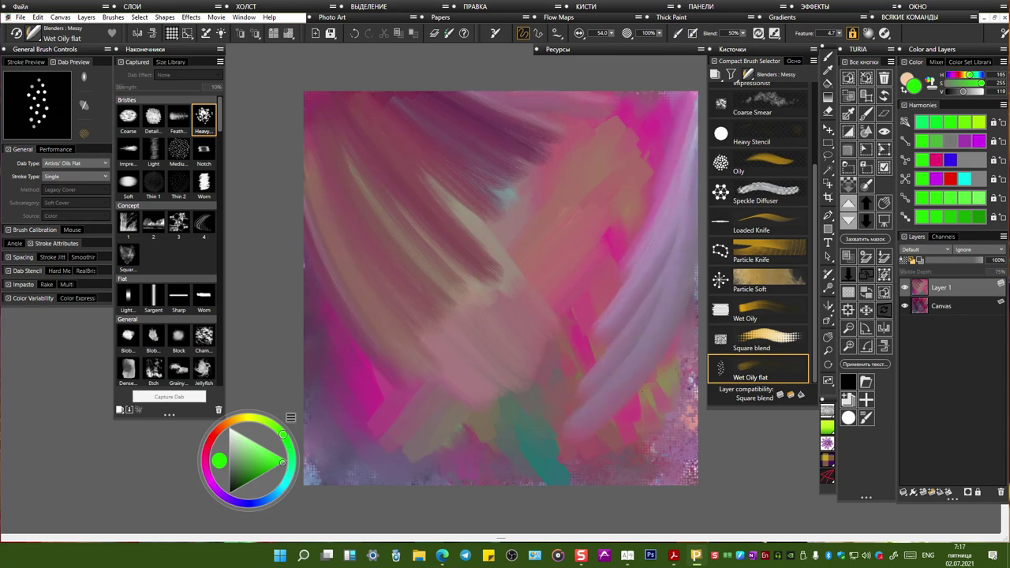
Step: Smear the painting's lower right corner with short diagonal strokes running down to the bottom edge
drag(641, 394, 560, 465)
drag(670, 416, 597, 483)
drag(684, 439, 641, 485)
drag(697, 463, 680, 485)
drag(690, 380, 624, 485)
drag(683, 378, 574, 487)
Step: Blend the area right of centre and the teal patch near the bottom with diagonal strokes toward the lower left
drag(635, 257, 513, 422)
drag(623, 310, 506, 460)
mouse_move(612, 286)
mouse_down()
mouse_move(537, 384)
mouse_move(528, 375)
mouse_up()
drag(607, 262, 523, 352)
drag(571, 253, 475, 303)
drag(575, 310, 497, 412)
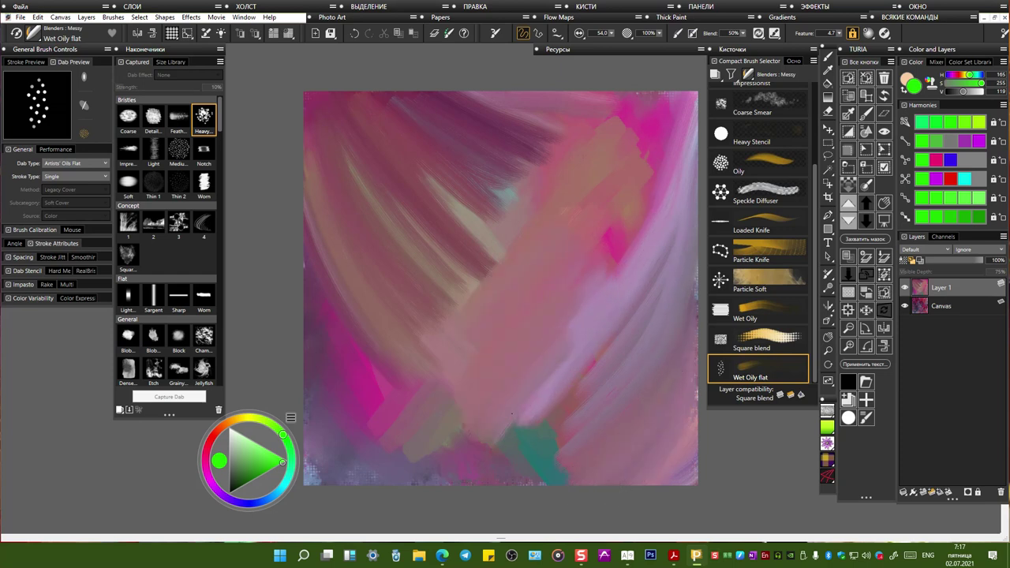
drag(565, 368, 478, 458)
drag(573, 395, 510, 465)
drag(581, 432, 530, 477)
drag(594, 352, 530, 439)
drag(621, 262, 536, 343)
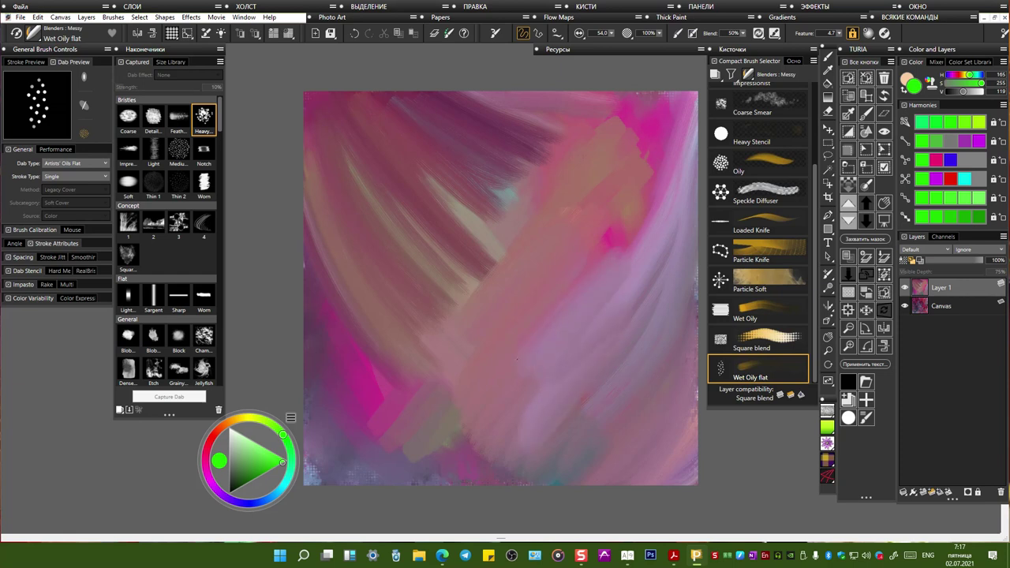
Step: Smear diagonally from the upper centre of the painting down over the magenta and olive patches at the lower left
drag(527, 146, 430, 252)
drag(498, 143, 430, 281)
drag(502, 221, 446, 304)
drag(506, 241, 427, 356)
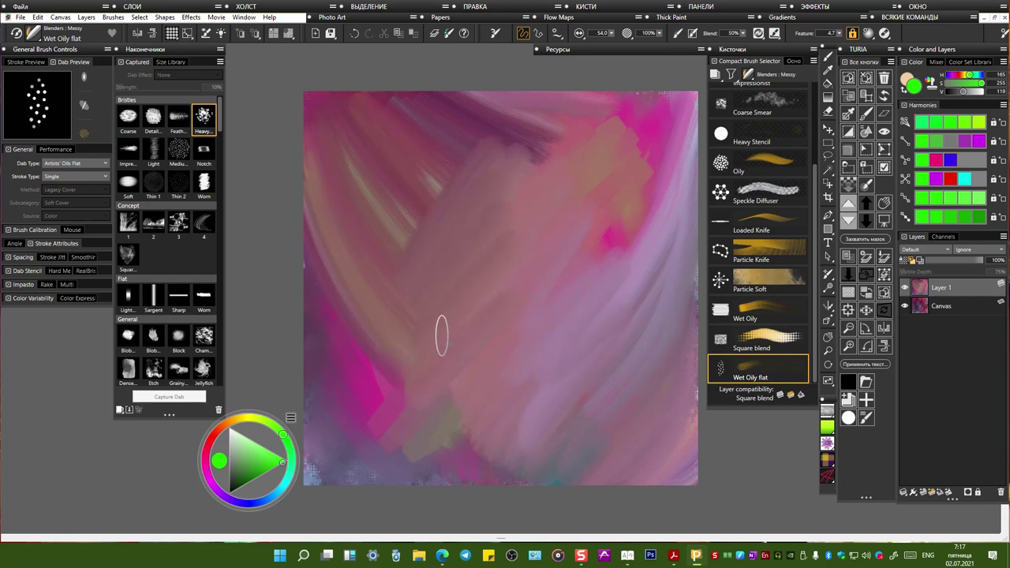
drag(454, 316, 371, 438)
drag(475, 370, 430, 466)
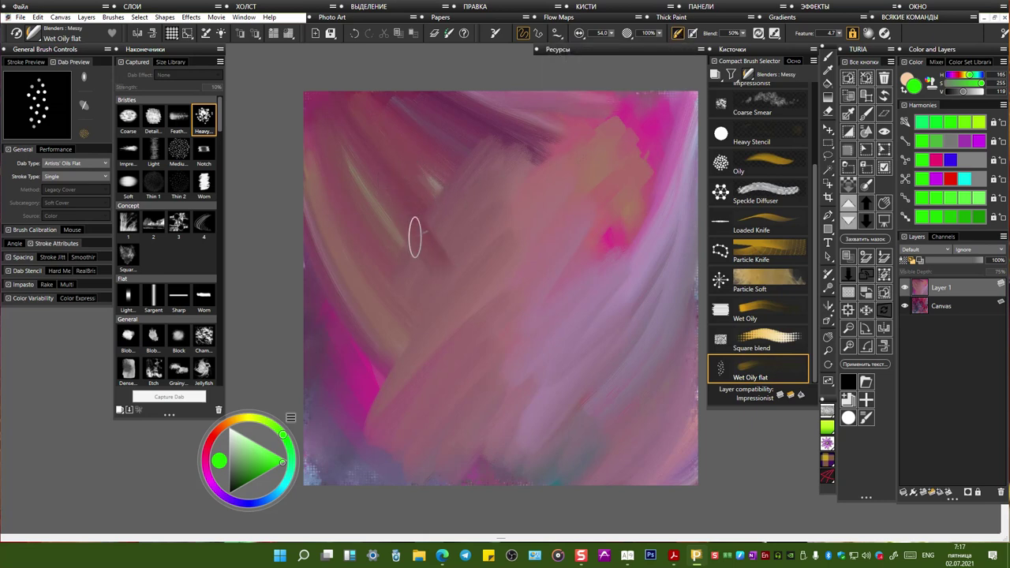
Step: Add crossing diagonal strokes running down to the right through the painting's centre
drag(379, 189, 458, 299)
drag(412, 225, 460, 281)
mouse_move(427, 156)
mouse_down()
mouse_move(462, 247)
mouse_move(505, 245)
mouse_up()
drag(481, 162, 541, 260)
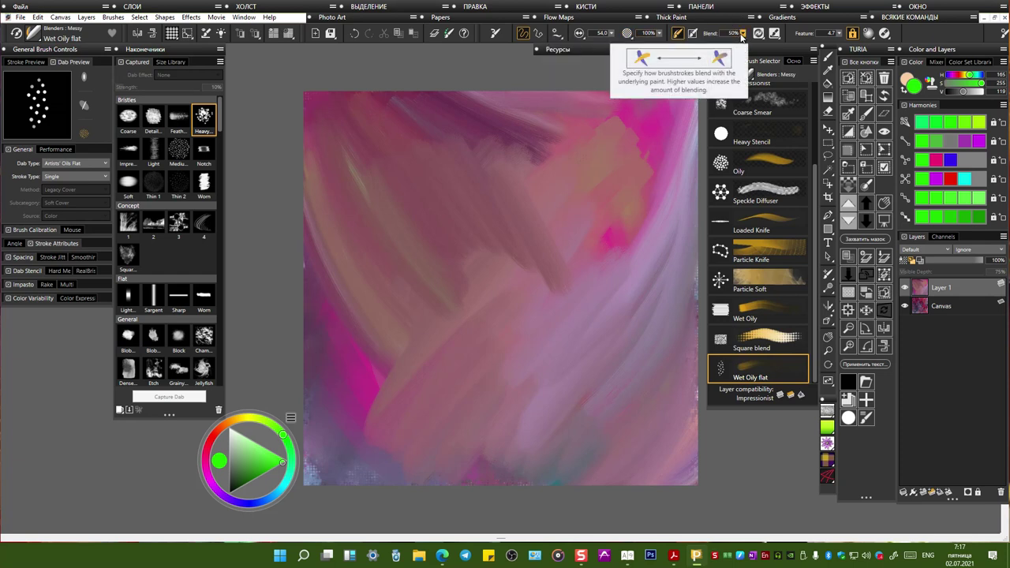
Step: Lower the brush's Blend to 13%, scribble test strokes over the painting's left half, and pick a lighter green
drag(743, 36, 705, 43)
mouse_move(459, 198)
mouse_down()
mouse_move(495, 305)
mouse_move(432, 207)
mouse_move(429, 237)
mouse_move(480, 373)
mouse_move(430, 322)
mouse_move(403, 329)
mouse_move(366, 299)
mouse_move(351, 331)
mouse_move(400, 460)
mouse_up()
mouse_move(342, 239)
mouse_down()
mouse_move(379, 316)
mouse_move(474, 205)
mouse_up()
click(256, 448)
click(258, 443)
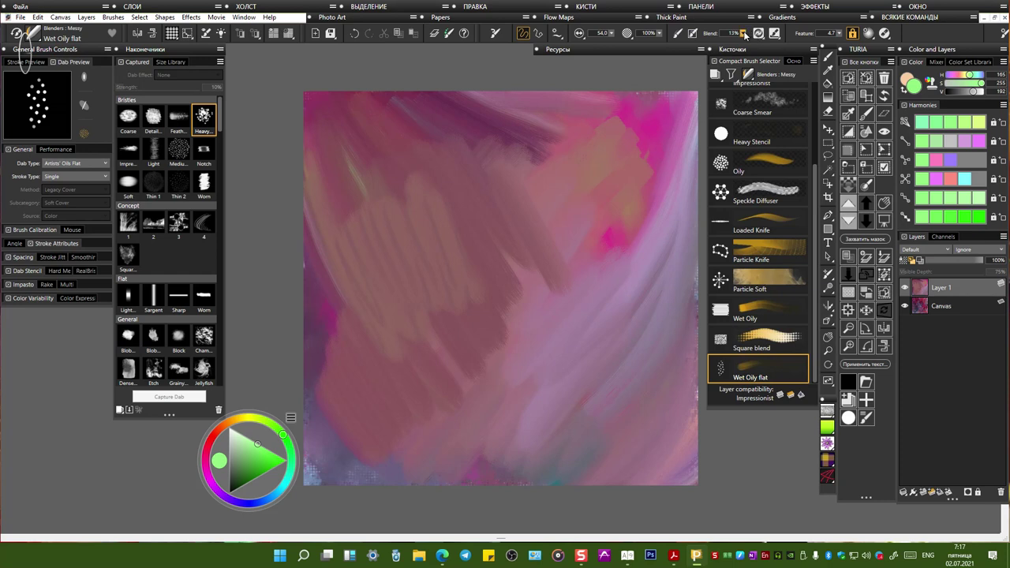
Step: Raise the brush's Blend to 100% and smear short downward strokes from the painting's centre toward the left
click(692, 33)
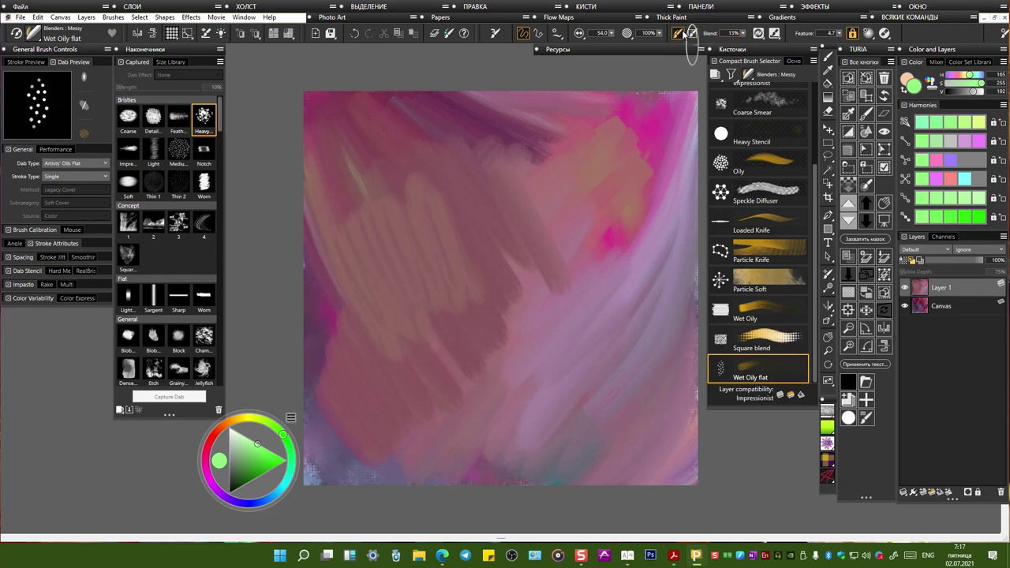
drag(719, 43, 814, 36)
drag(537, 241, 562, 320)
drag(489, 212, 522, 294)
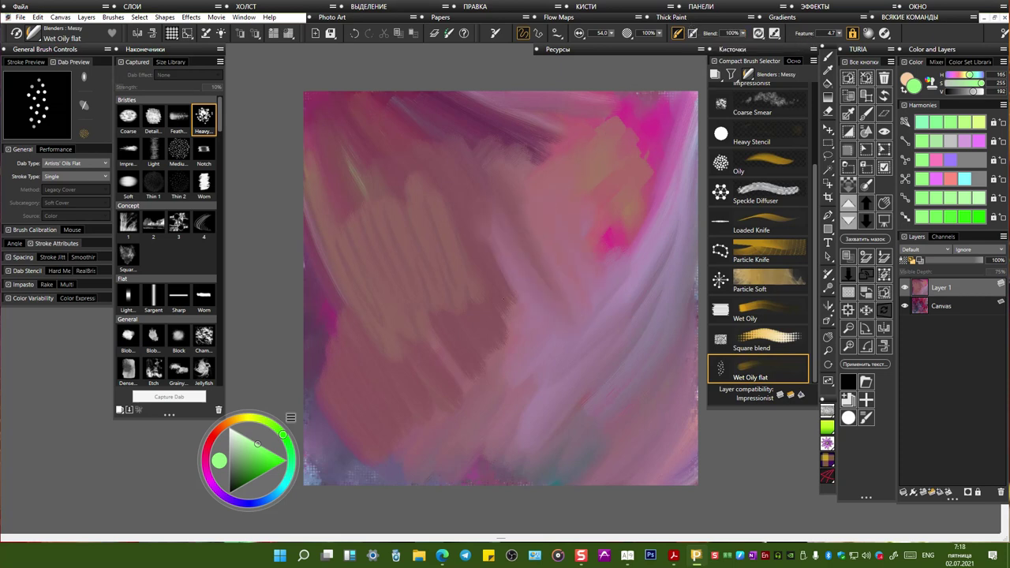
drag(485, 260, 525, 347)
drag(467, 312, 505, 374)
drag(438, 258, 472, 368)
drag(413, 317, 447, 392)
drag(371, 332, 395, 373)
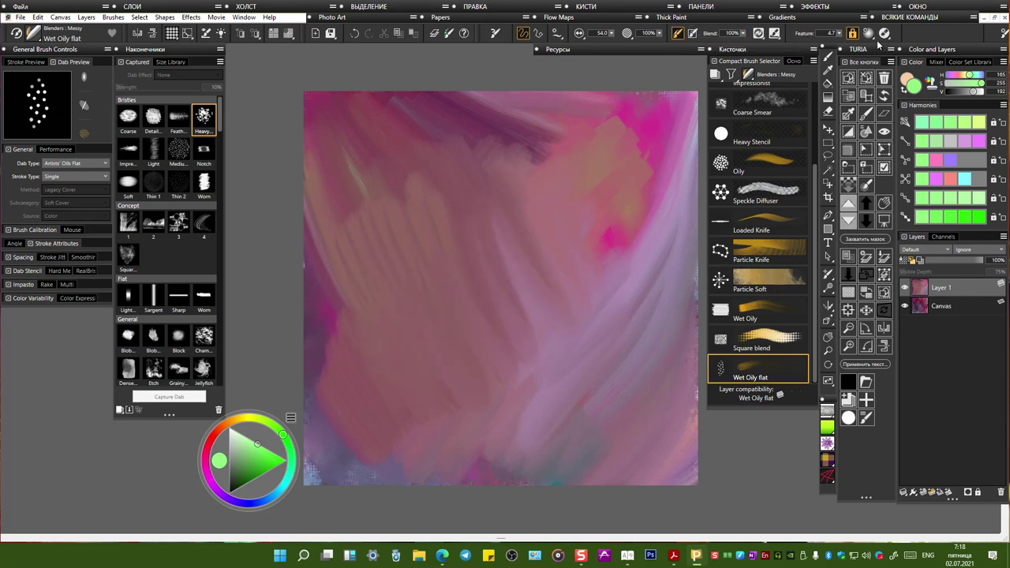
Step: Raise the paint Amount in the Artists' Oils settings, trying 39% and then a higher value
click(760, 33)
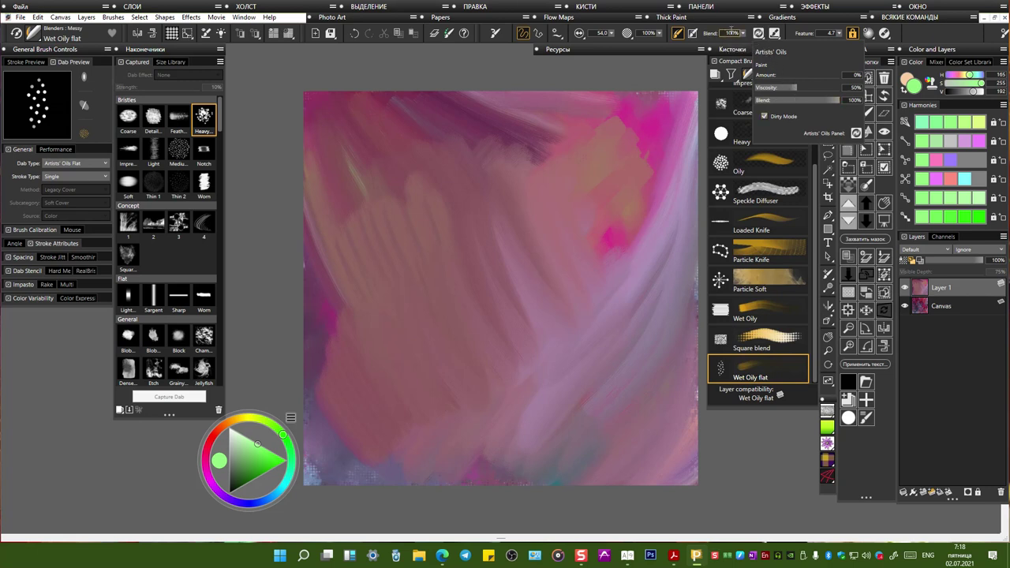
click(788, 75)
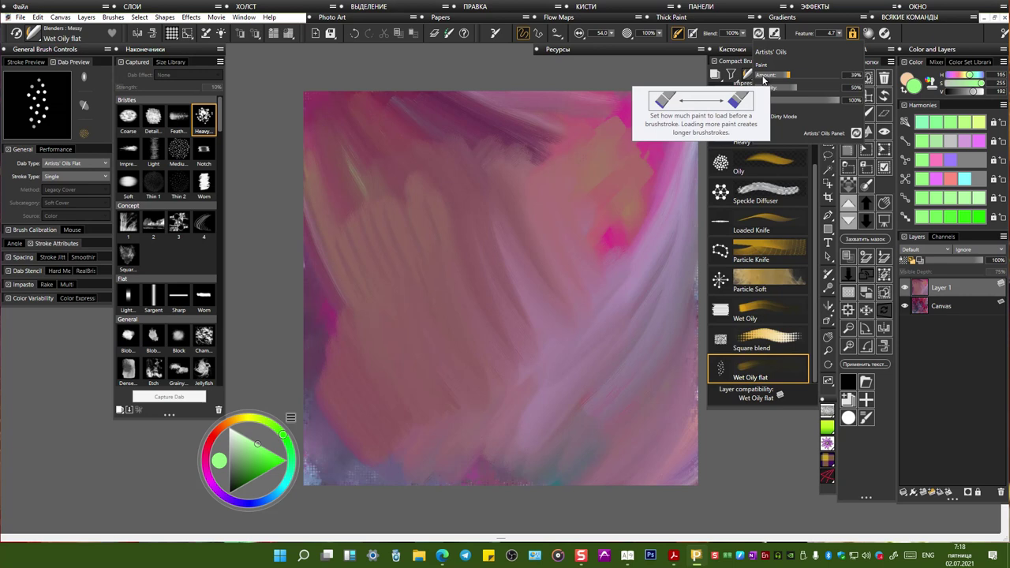
click(812, 75)
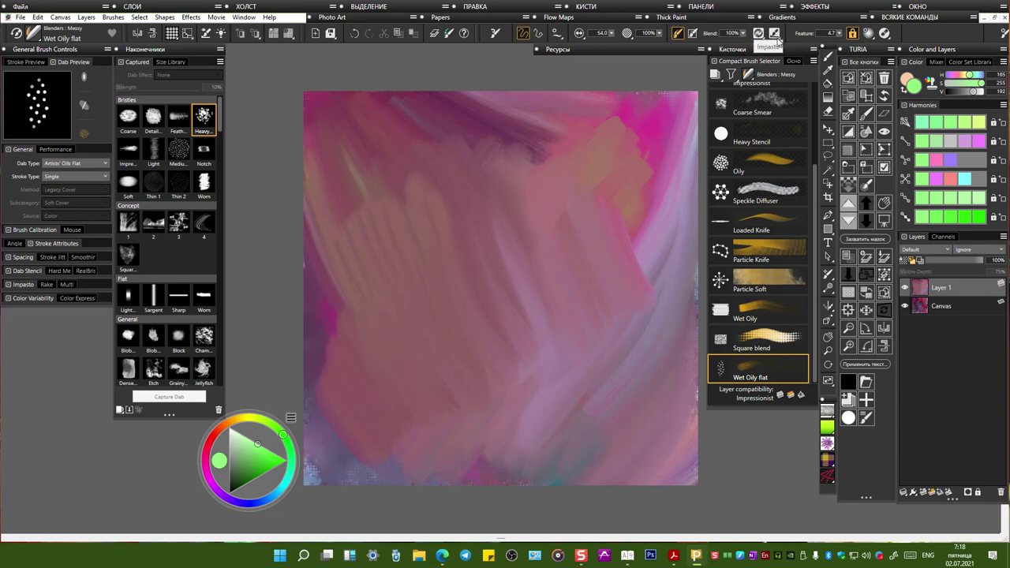
Step: Blend the painting's left edge and lower left with long curved strokes sweeping toward the lower right
drag(316, 254, 387, 376)
drag(310, 272, 373, 395)
mouse_move(313, 324)
mouse_down()
mouse_move(384, 440)
mouse_move(363, 490)
mouse_move(335, 396)
mouse_move(355, 390)
mouse_move(413, 429)
mouse_up()
drag(327, 295, 487, 457)
drag(316, 212, 407, 367)
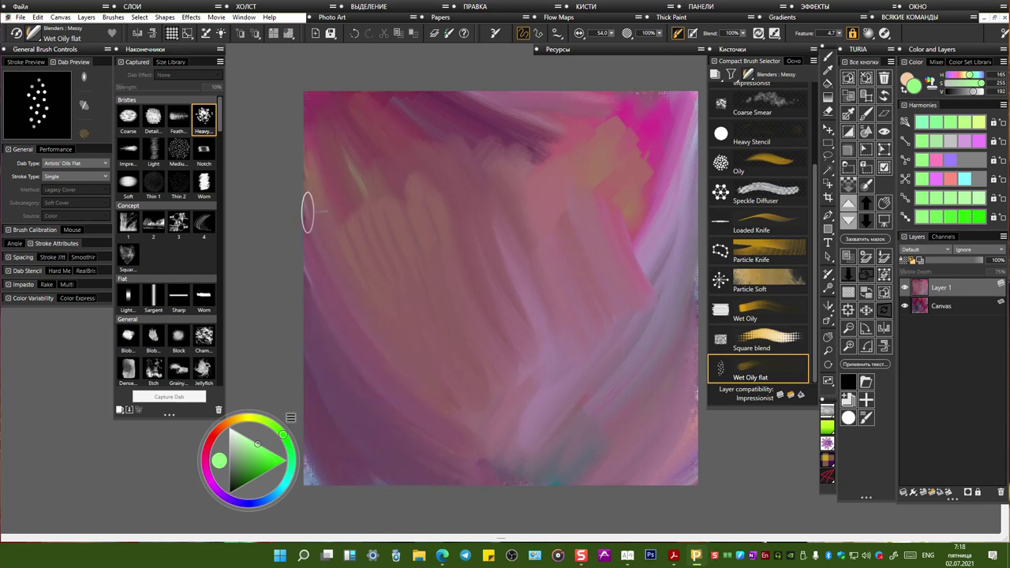
drag(350, 214, 523, 418)
drag(392, 311, 582, 463)
drag(451, 323, 617, 446)
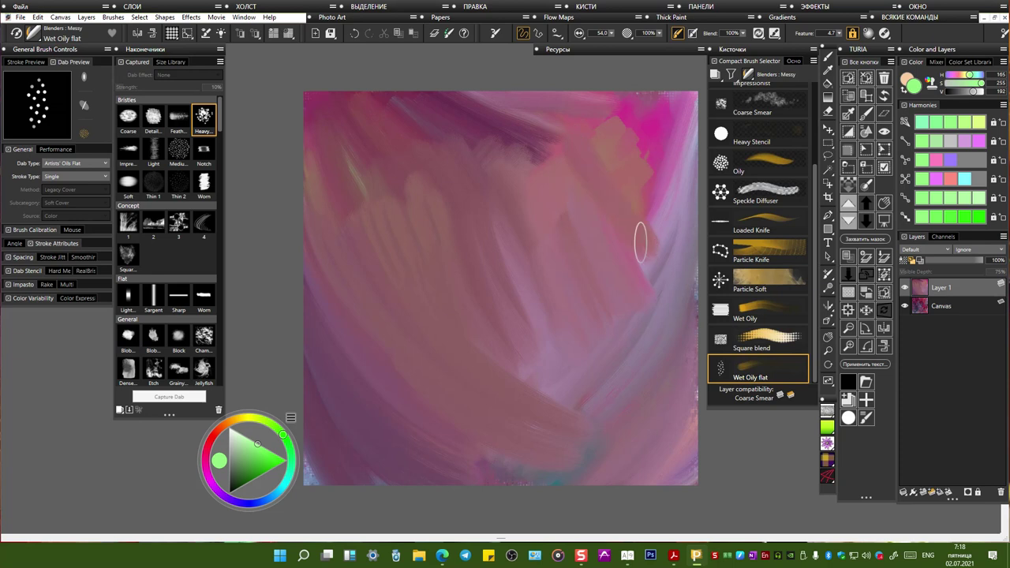
Step: Smear three long arcs from the dark purple area near the top down into the painting's centre
drag(442, 117, 600, 302)
drag(490, 138, 566, 293)
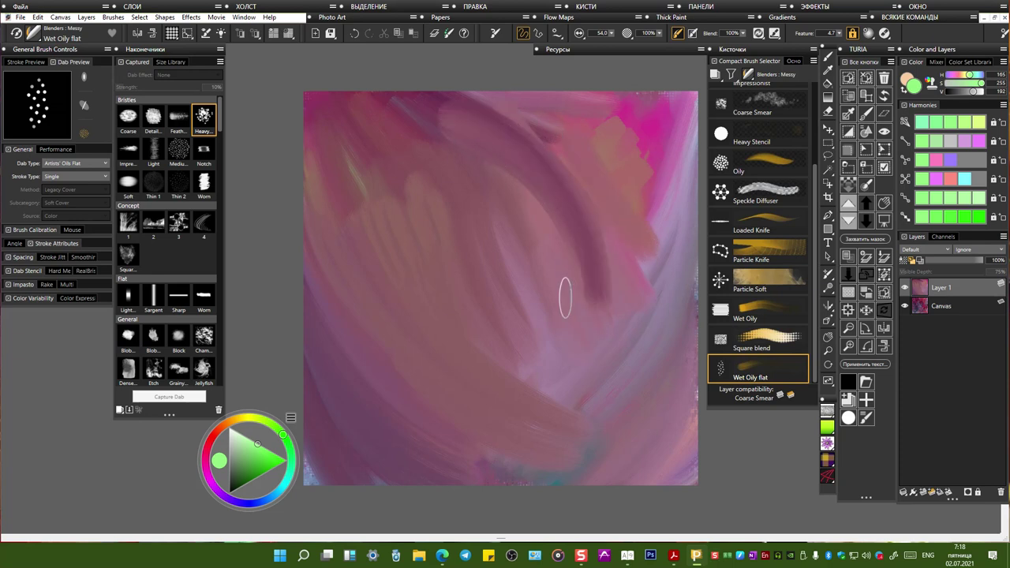
drag(426, 130, 534, 351)
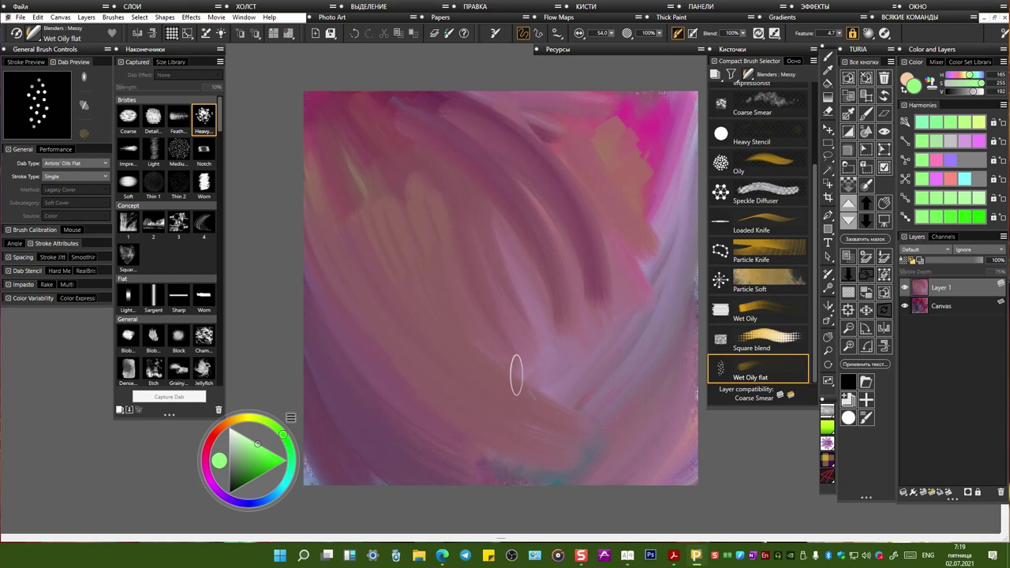
Step: Set the brush's dab profile to Pointed Rake Profile
click(870, 34)
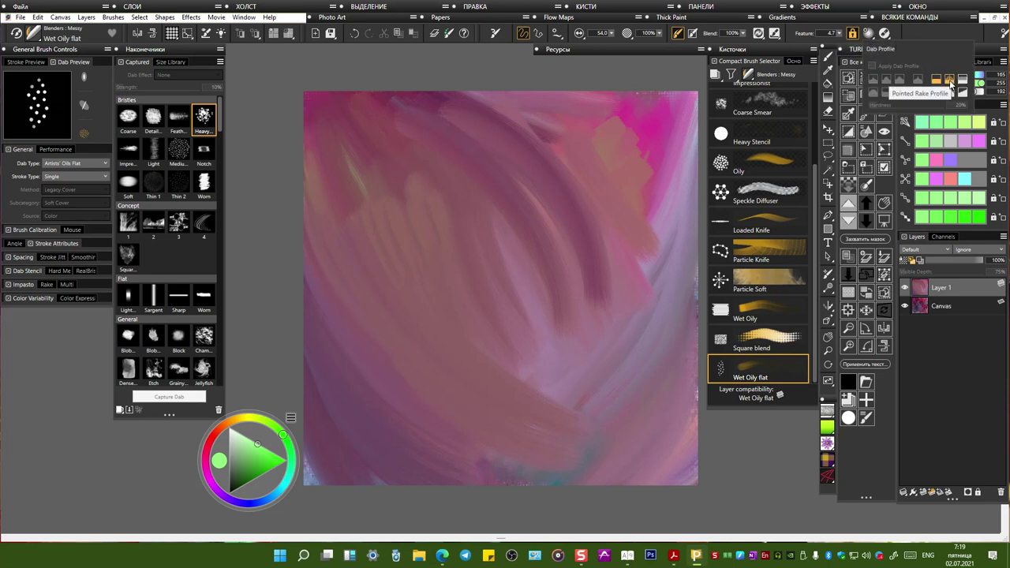
click(950, 80)
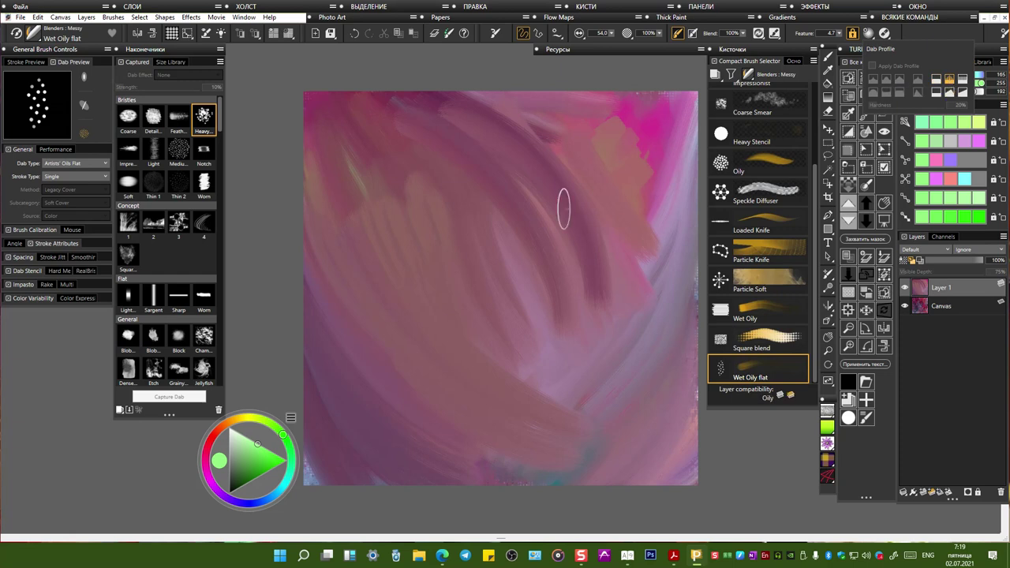
Step: Smear long strokes from the upper centre toward the lower right, then steeper ones down to the painting's lower edge
drag(490, 195, 602, 363)
drag(488, 174, 638, 383)
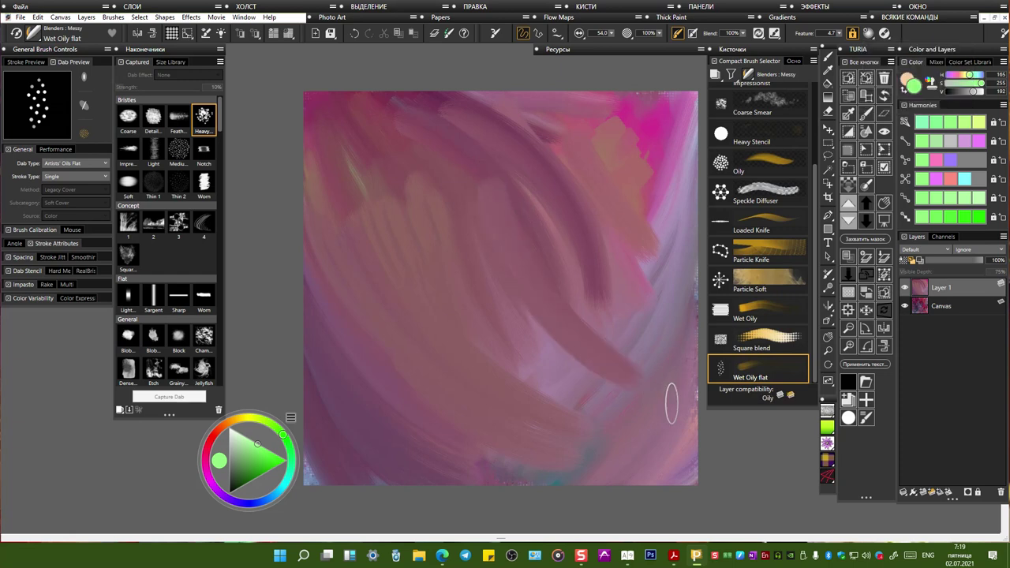
drag(523, 221, 635, 367)
drag(514, 171, 638, 367)
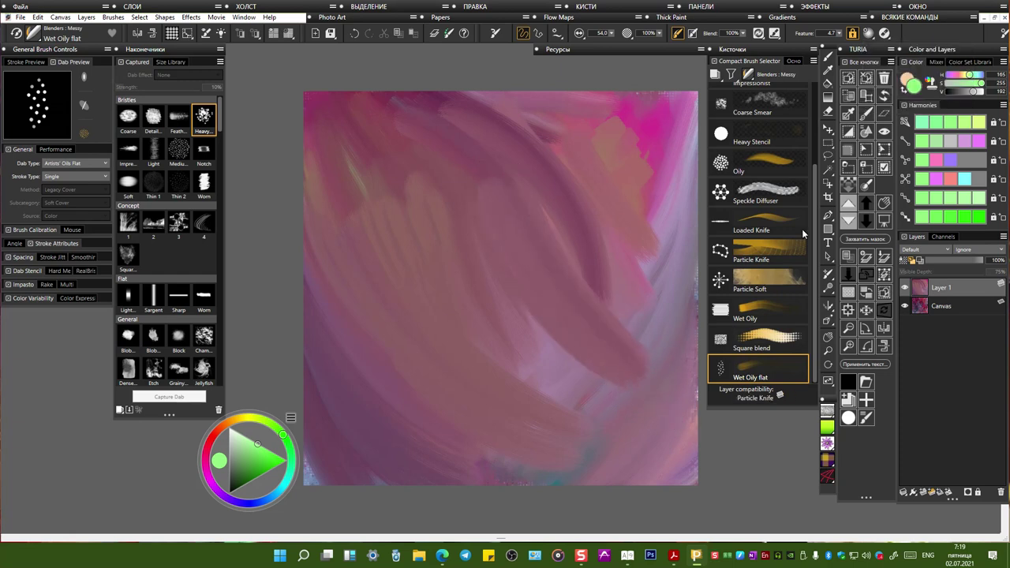
mouse_move(552, 201)
mouse_down()
mouse_move(619, 340)
mouse_move(624, 400)
mouse_up()
drag(604, 213, 612, 401)
drag(605, 260, 524, 446)
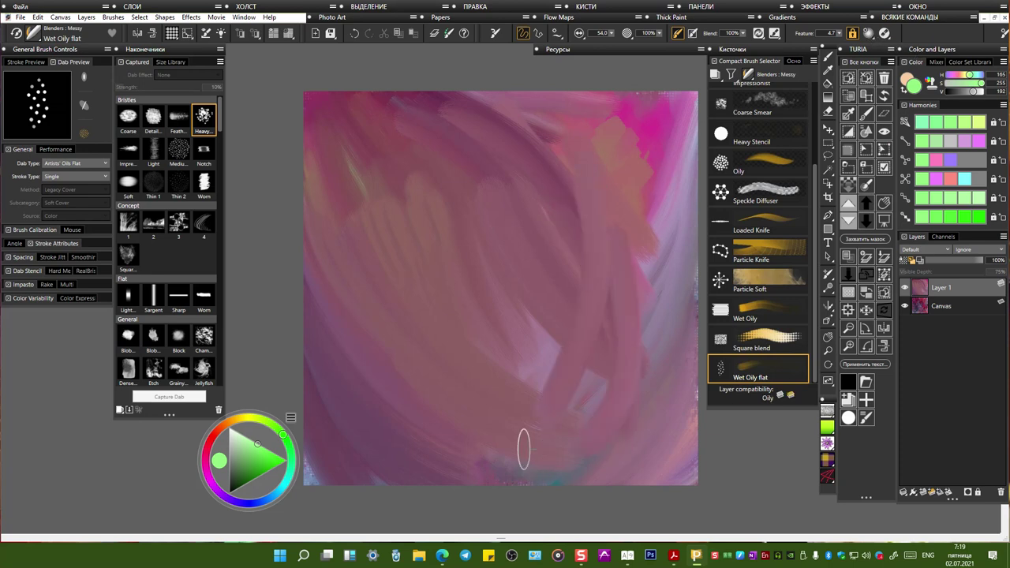
Step: Switch to the dab profile beside Pointed Rake Profile and smear long arcs through the painting's centre
click(871, 34)
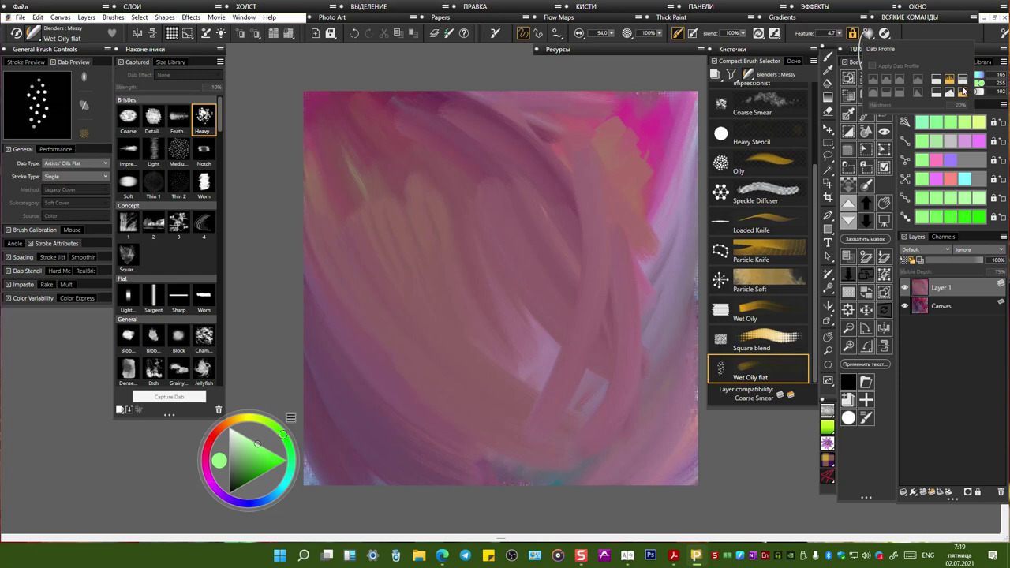
click(964, 82)
mouse_move(480, 162)
mouse_down()
mouse_move(556, 364)
mouse_move(601, 387)
mouse_up()
drag(438, 180, 545, 383)
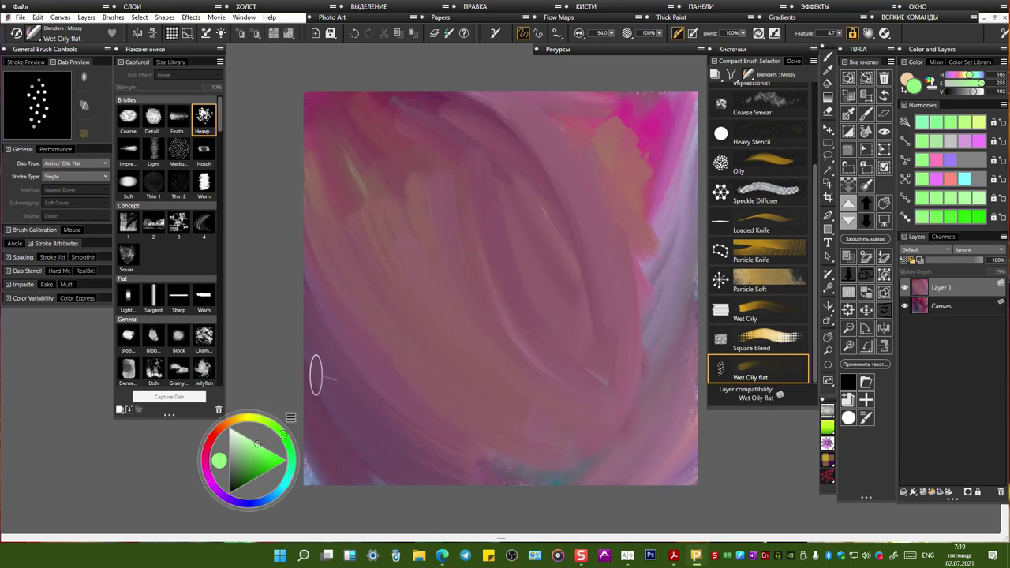
Step: Lower the Blend to 13% and then 0%, testing broad diagonal strokes from the upper right into the centre
click(760, 34)
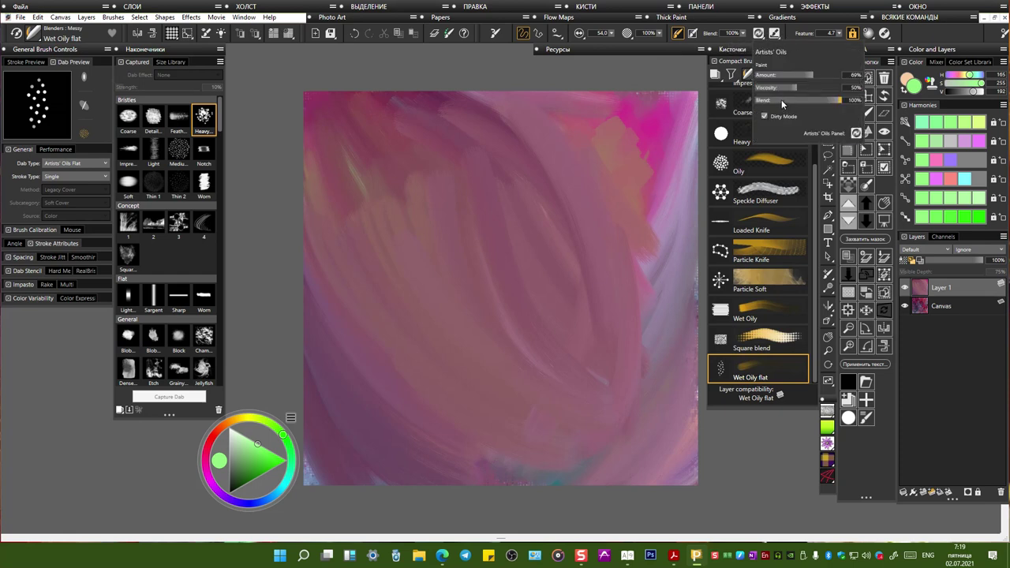
drag(790, 101, 763, 105)
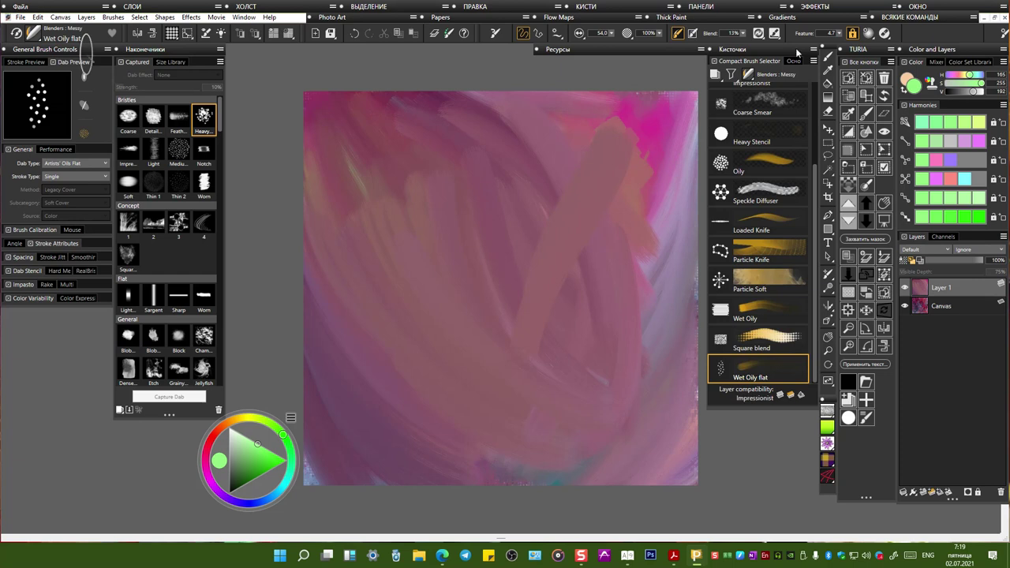
click(743, 35)
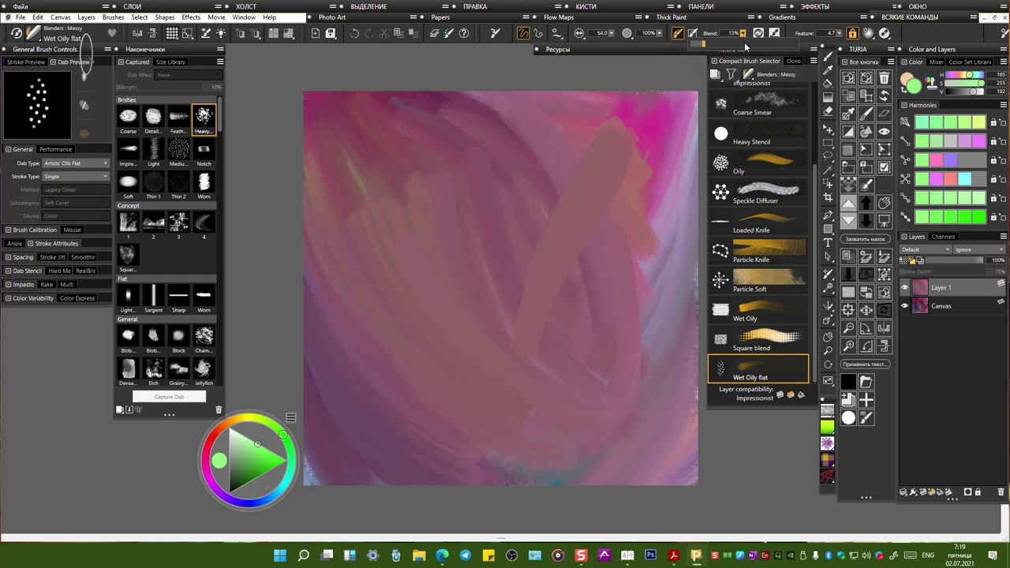
mouse_move(605, 122)
mouse_down()
mouse_move(505, 272)
mouse_move(547, 354)
mouse_up()
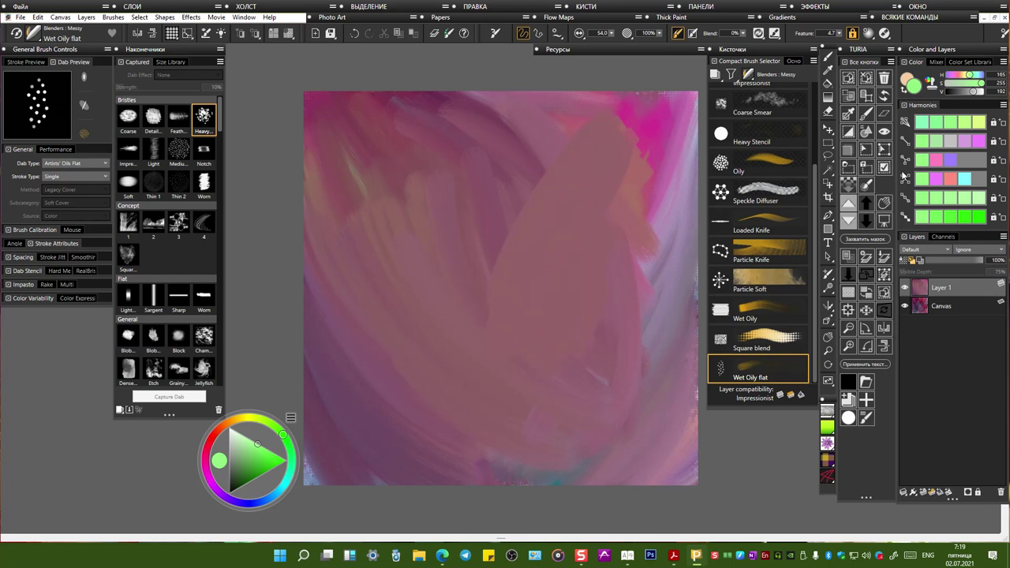
Step: Paint broad pink diagonal strokes across the centre and cover their lower ends with yellow-green strokes
click(938, 161)
mouse_move(584, 115)
mouse_down()
mouse_move(521, 185)
mouse_move(553, 158)
mouse_move(588, 169)
mouse_up()
drag(546, 228, 469, 365)
mouse_move(485, 142)
mouse_down()
mouse_move(414, 332)
mouse_move(431, 367)
mouse_up()
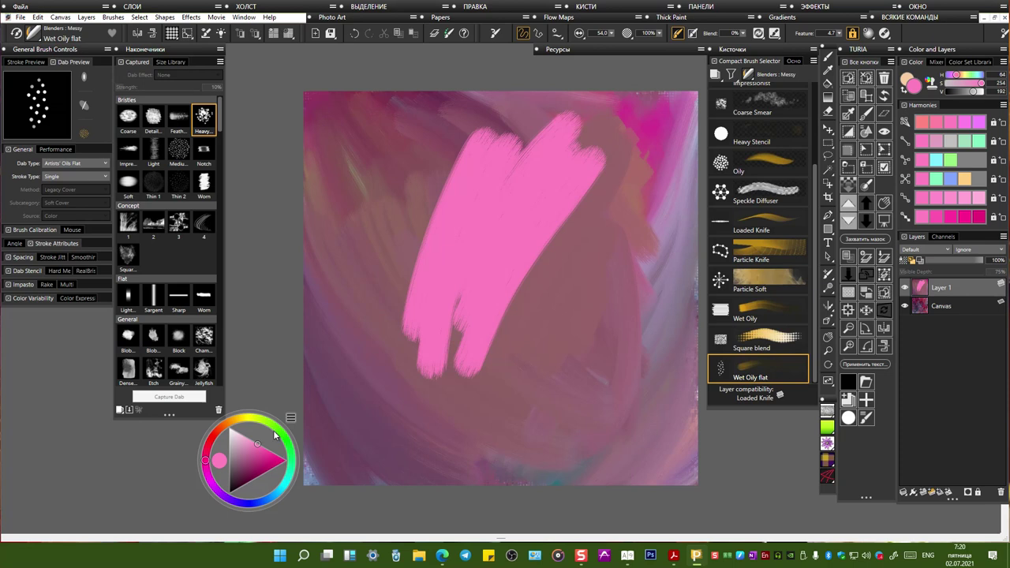
drag(264, 427, 258, 420)
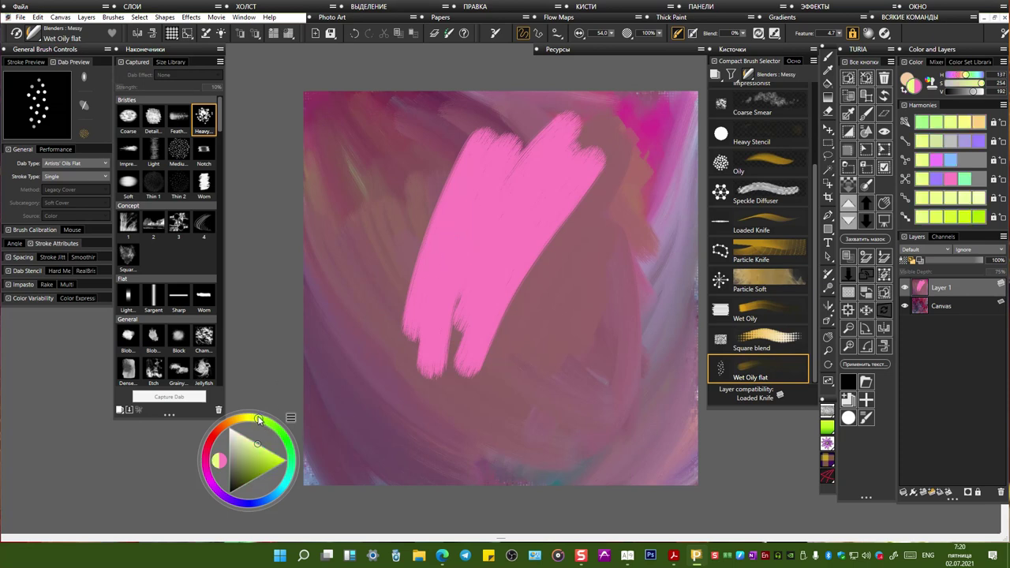
mouse_move(345, 341)
mouse_down()
mouse_move(395, 284)
mouse_move(371, 355)
mouse_move(426, 316)
mouse_move(438, 381)
mouse_move(544, 326)
mouse_up()
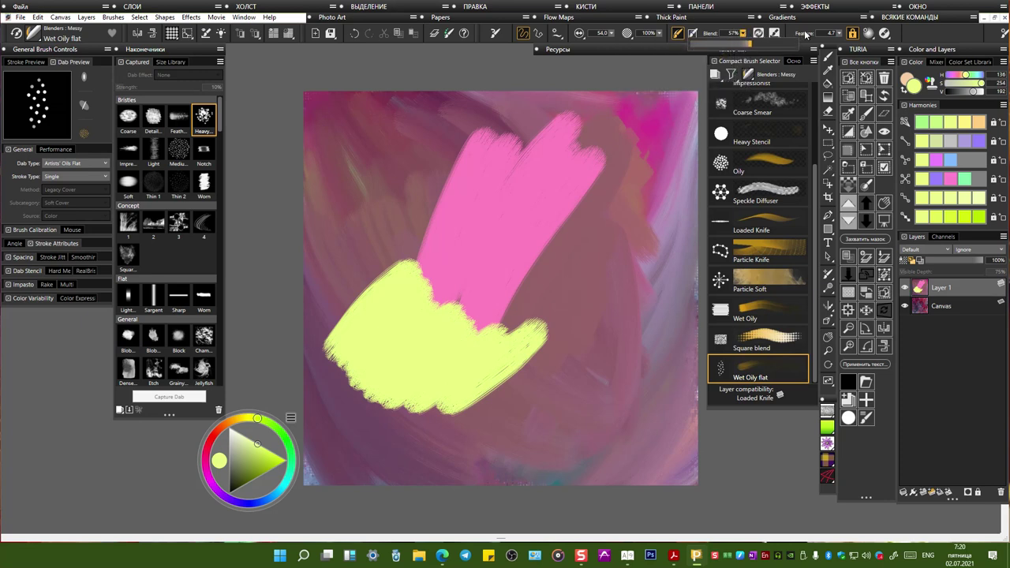
Step: Test the Blend at 57% and then 100% with diagonal strokes across the yellow-green and pink paint
click(750, 44)
mouse_move(395, 209)
mouse_down()
mouse_move(391, 237)
mouse_move(427, 280)
mouse_move(450, 284)
mouse_up()
mouse_move(426, 332)
mouse_down()
mouse_move(506, 348)
mouse_move(553, 332)
mouse_move(474, 375)
mouse_up()
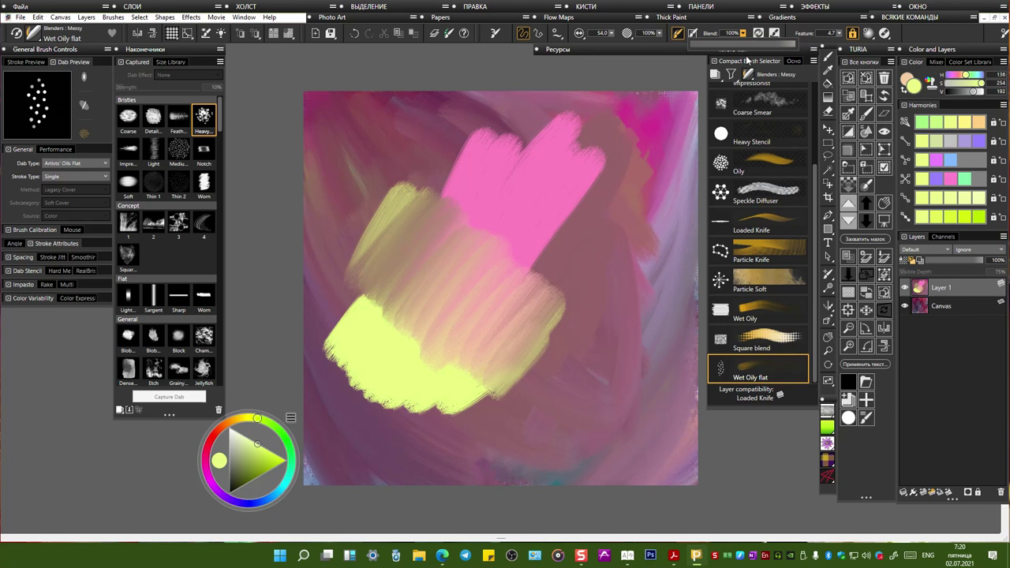
mouse_move(605, 126)
mouse_down()
mouse_move(571, 199)
mouse_move(564, 114)
mouse_move(574, 187)
mouse_move(562, 218)
mouse_move(548, 230)
mouse_move(521, 216)
mouse_move(568, 357)
mouse_move(504, 335)
mouse_move(455, 412)
mouse_move(414, 395)
mouse_move(359, 416)
mouse_up()
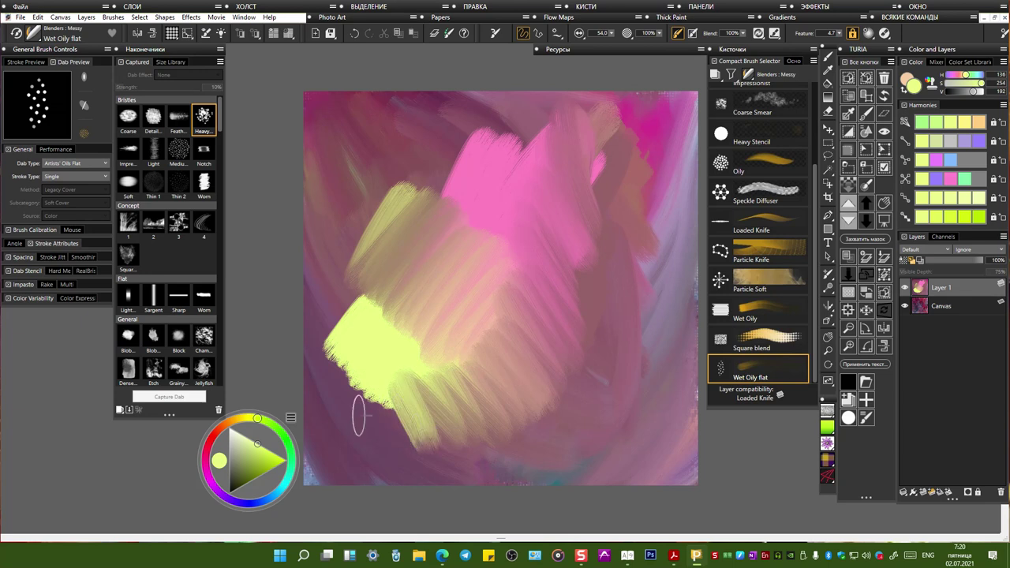
Step: Pick a light cyan and brush strokes along the left side into the yellow-green area
click(282, 490)
drag(326, 268, 366, 349)
mouse_move(339, 237)
mouse_down()
mouse_move(372, 319)
mouse_move(379, 181)
mouse_move(403, 138)
mouse_move(320, 331)
mouse_move(368, 343)
mouse_move(430, 288)
mouse_up()
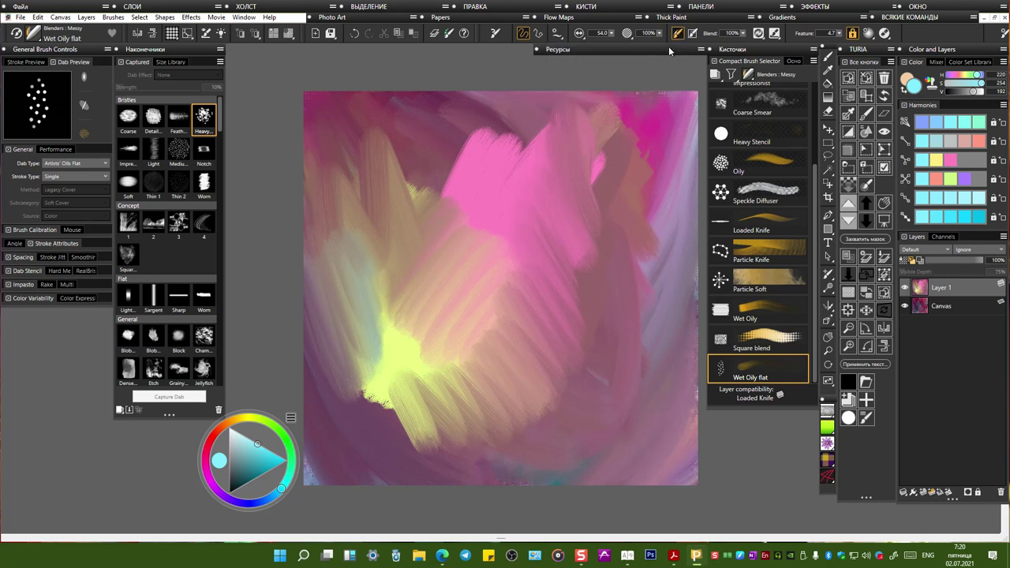
Step: Turn off Dirty Mode and blend the pink, olive and yellow-green areas with diagonal strokes across the whole painting
click(678, 36)
mouse_move(521, 119)
mouse_down()
mouse_move(466, 170)
mouse_move(481, 119)
mouse_move(442, 189)
mouse_move(467, 207)
mouse_up()
drag(537, 122, 484, 201)
drag(559, 138, 469, 270)
mouse_move(391, 227)
mouse_down()
mouse_move(375, 256)
mouse_move(406, 339)
mouse_up()
mouse_move(373, 253)
mouse_down()
mouse_move(395, 410)
mouse_move(348, 426)
mouse_move(426, 383)
mouse_move(482, 371)
mouse_move(509, 269)
mouse_move(576, 233)
mouse_move(607, 175)
mouse_up()
mouse_move(388, 212)
mouse_down()
mouse_move(402, 136)
mouse_move(355, 138)
mouse_move(341, 205)
mouse_move(367, 300)
mouse_move(434, 371)
mouse_move(521, 304)
mouse_up()
mouse_move(540, 382)
mouse_down()
mouse_move(584, 324)
mouse_move(521, 371)
mouse_move(505, 315)
mouse_move(422, 355)
mouse_up()
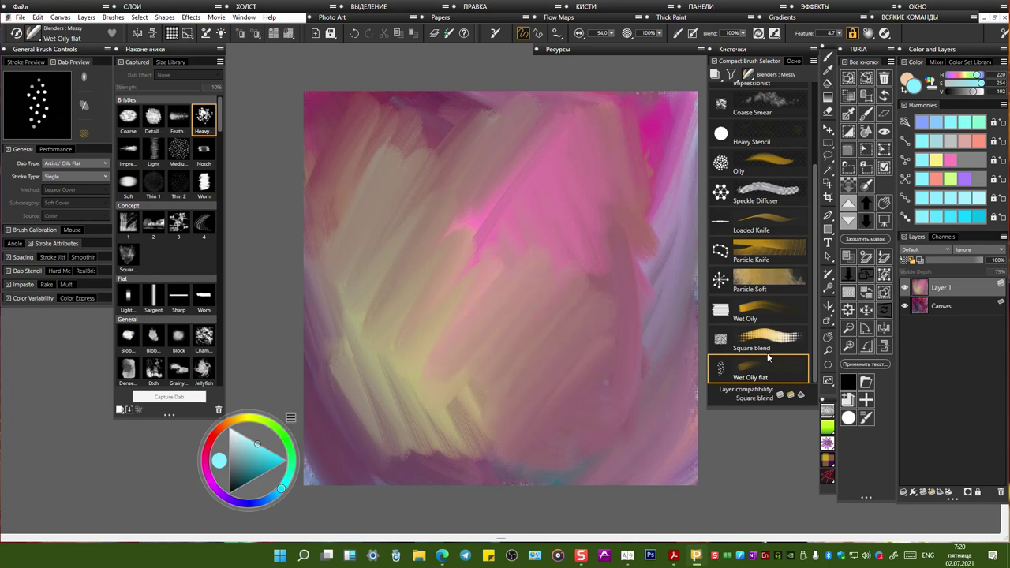
Step: Save the current brush as a new variant named Wet Oily flat1 in the Blenders : Messy category
right_click(765, 373)
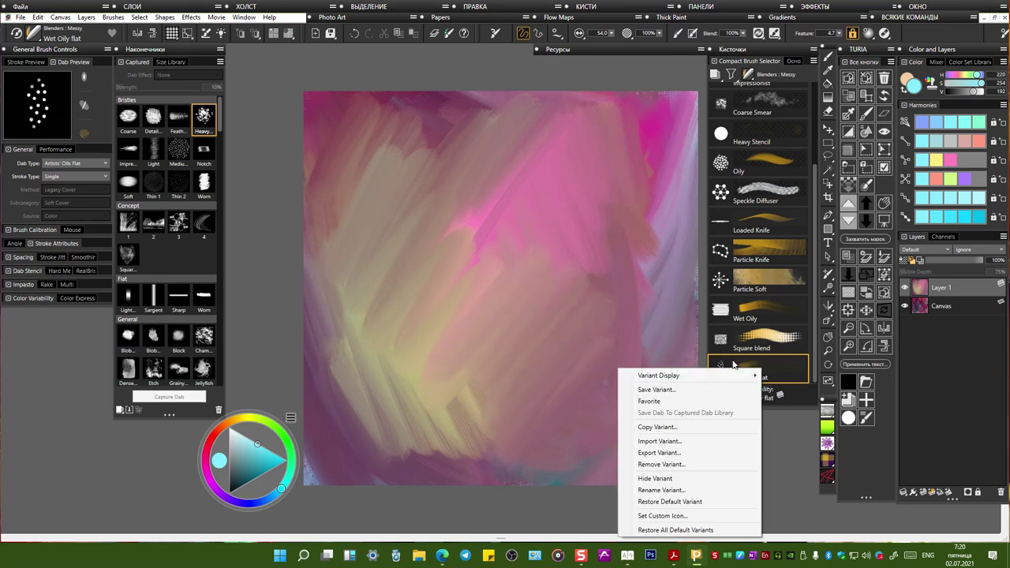
click(676, 390)
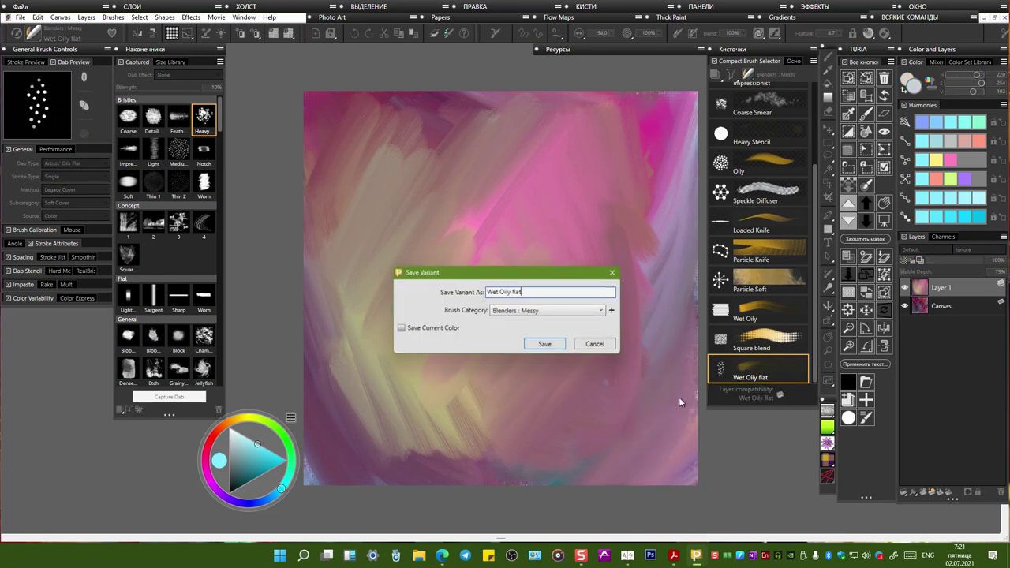
click(555, 312)
click(555, 312)
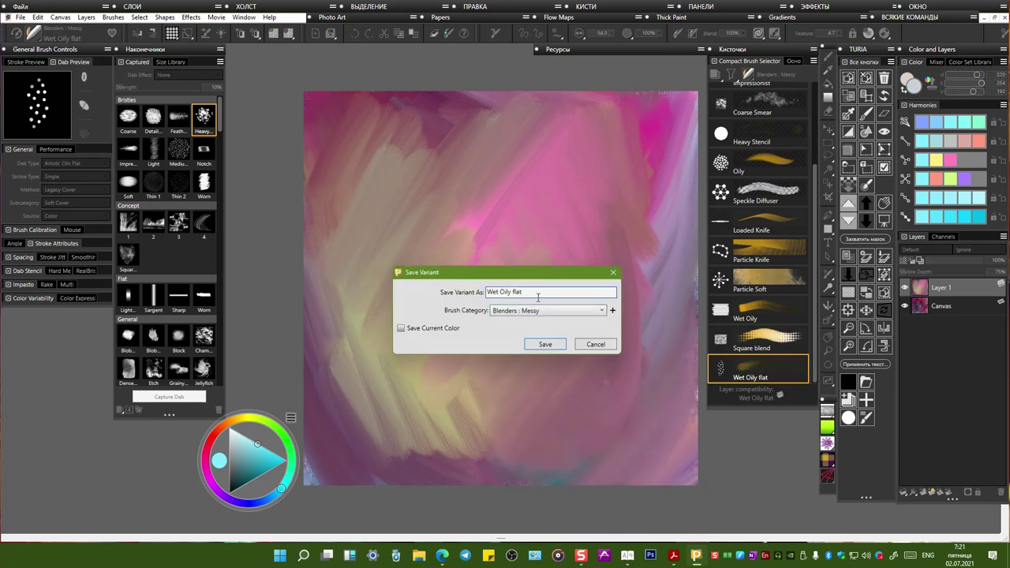
click(537, 292)
text(1)
click(545, 345)
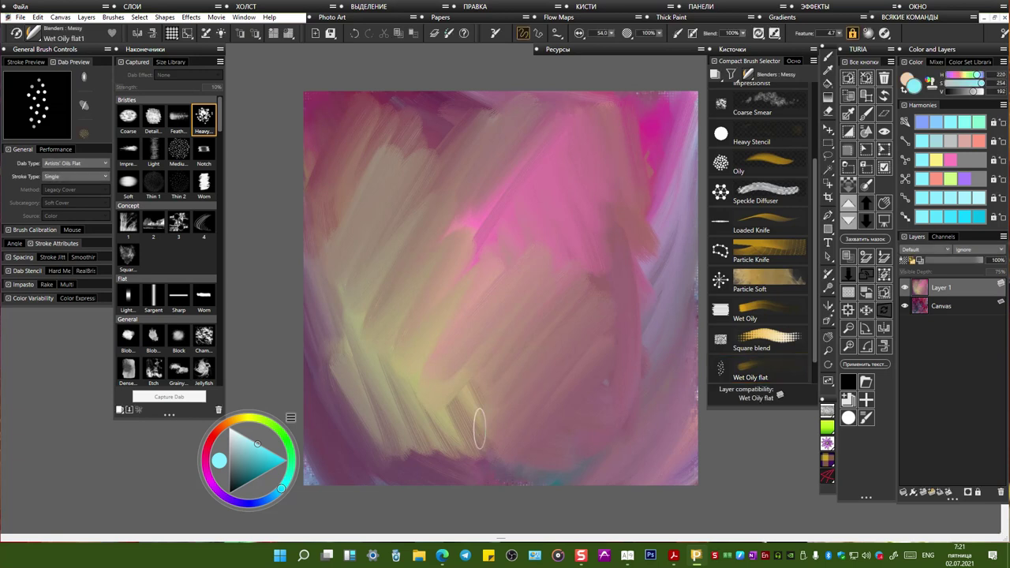
Step: Select the Wet Oily variant and then switch to the Wet Oily flat variant
click(771, 314)
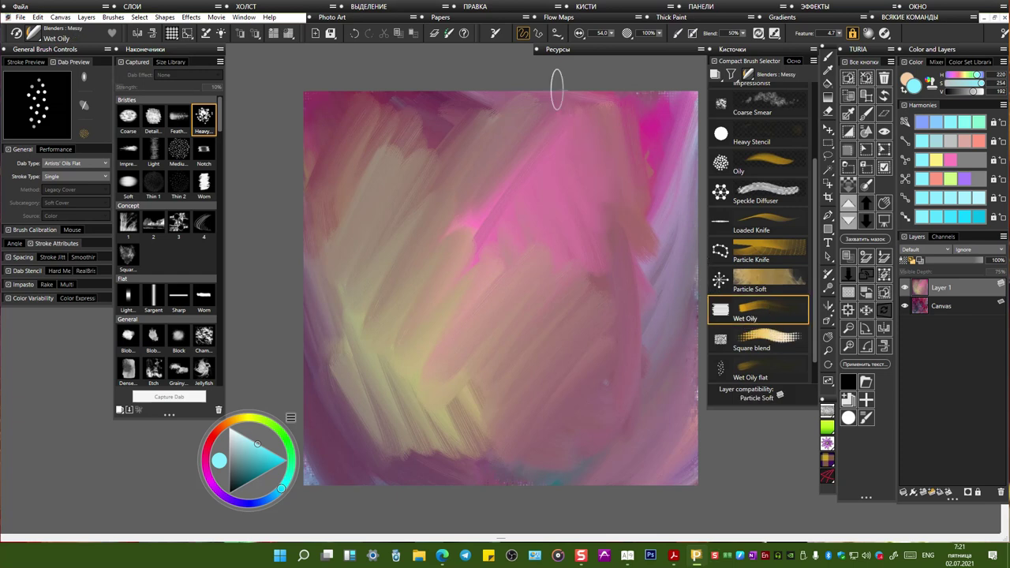
click(497, 34)
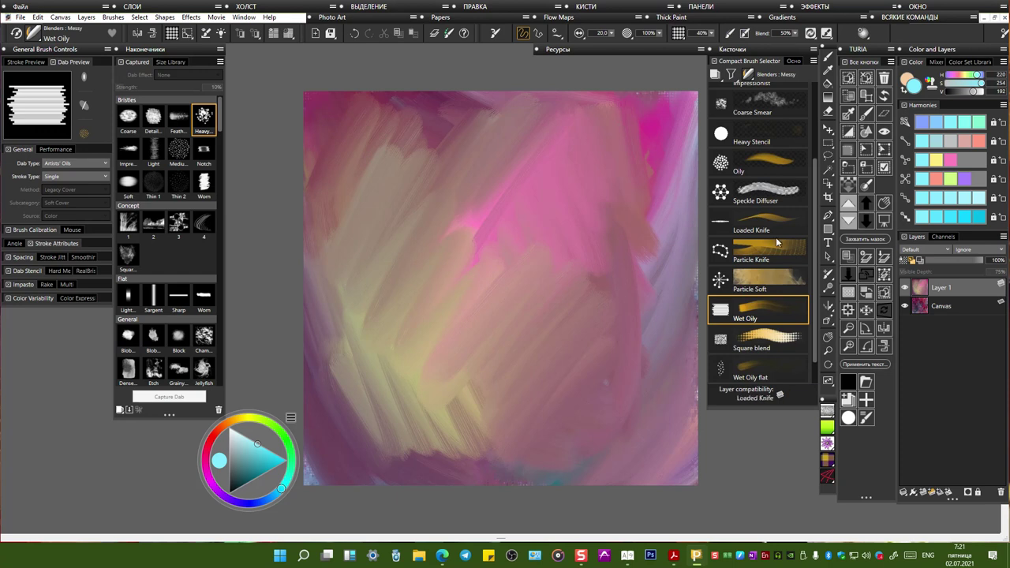
click(763, 369)
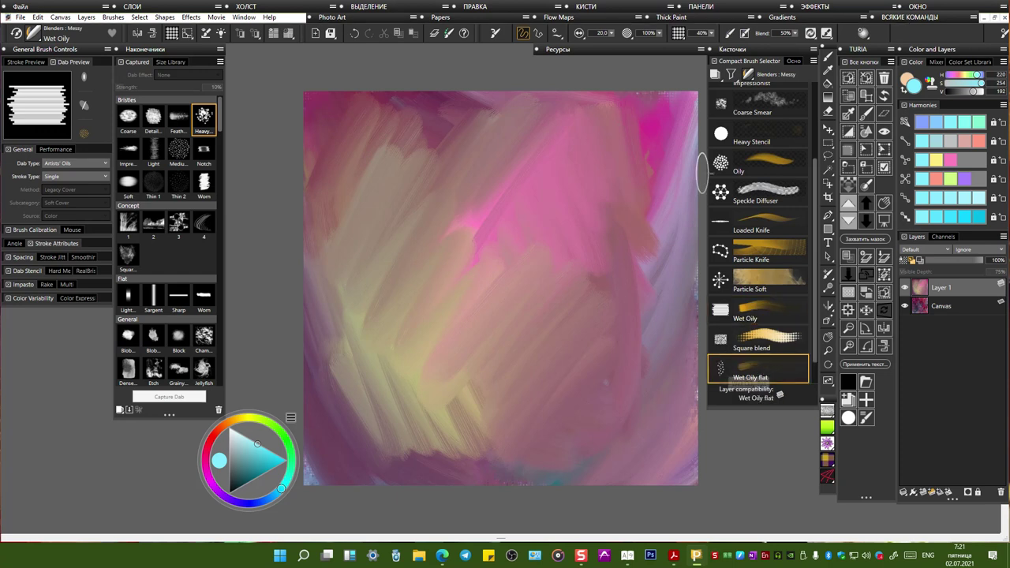
click(497, 34)
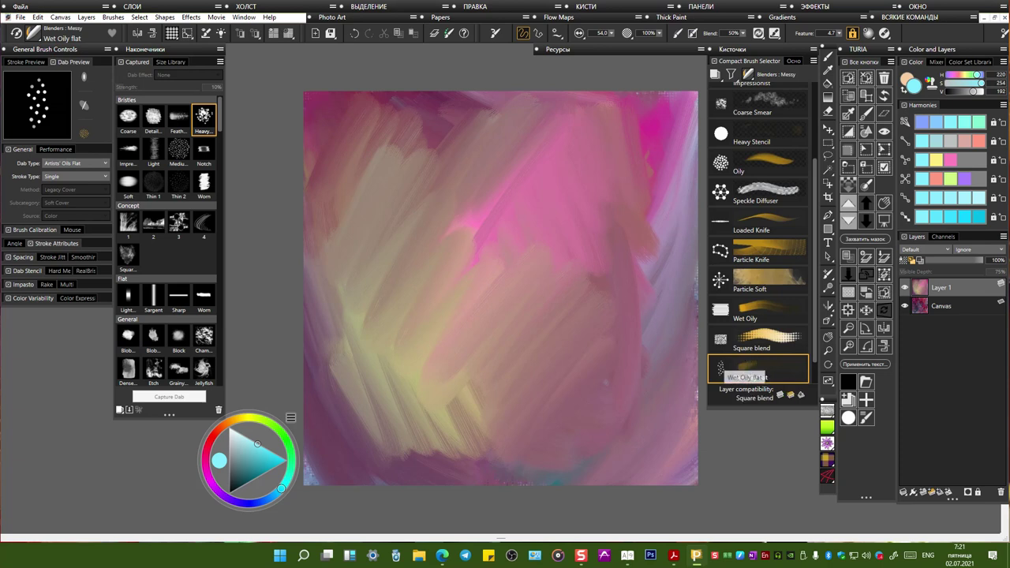
Step: Smear the pink and yellow-green paint through the centre and lower left, trying darker, more saturated cyan colours
mouse_move(535, 227)
mouse_down()
mouse_move(474, 253)
mouse_move(401, 304)
mouse_move(474, 324)
mouse_move(464, 385)
mouse_up()
mouse_move(402, 363)
mouse_down()
mouse_move(379, 304)
mouse_move(456, 332)
mouse_up()
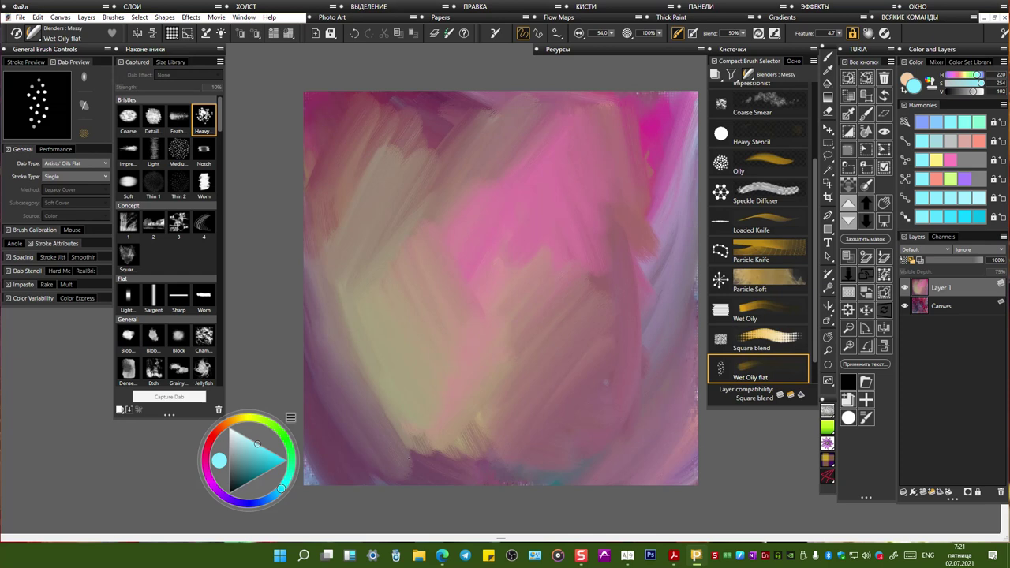
click(262, 455)
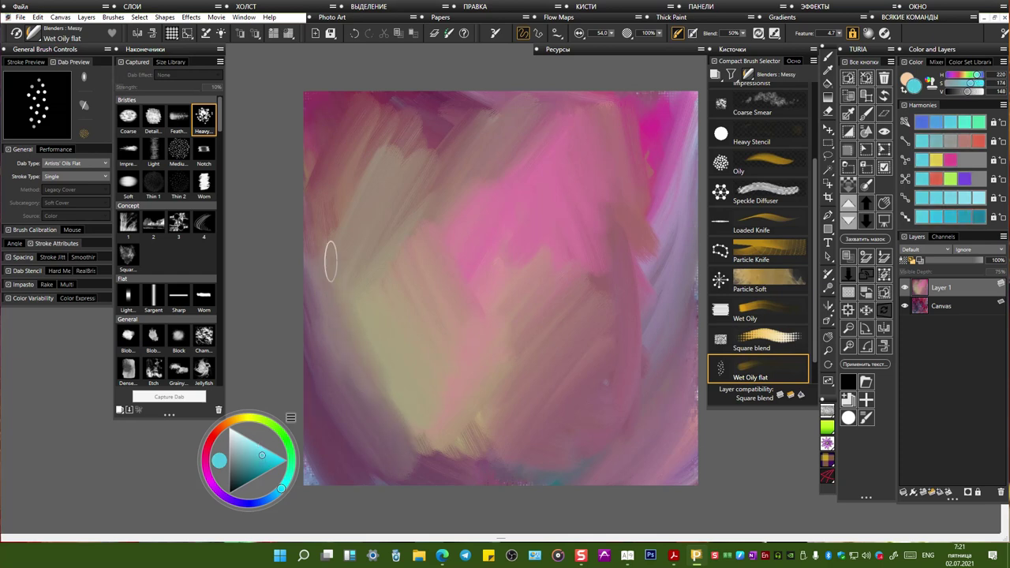
click(275, 459)
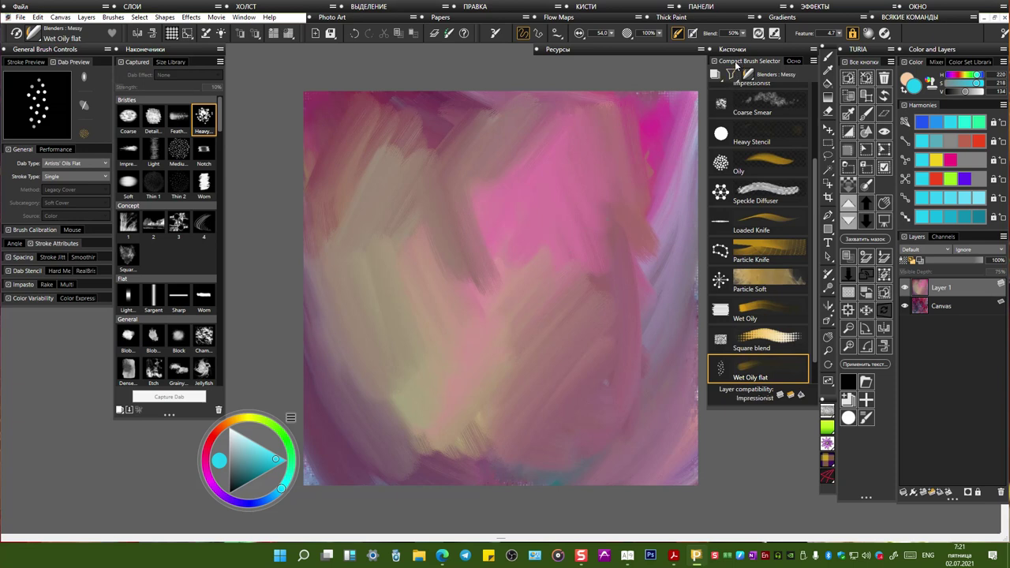
Step: Set the Blend to 19% and sweep three parallel diagonal strokes down the painting's upper right side
drag(743, 35, 709, 40)
drag(621, 117, 570, 235)
drag(627, 176, 578, 276)
drag(651, 229, 608, 332)
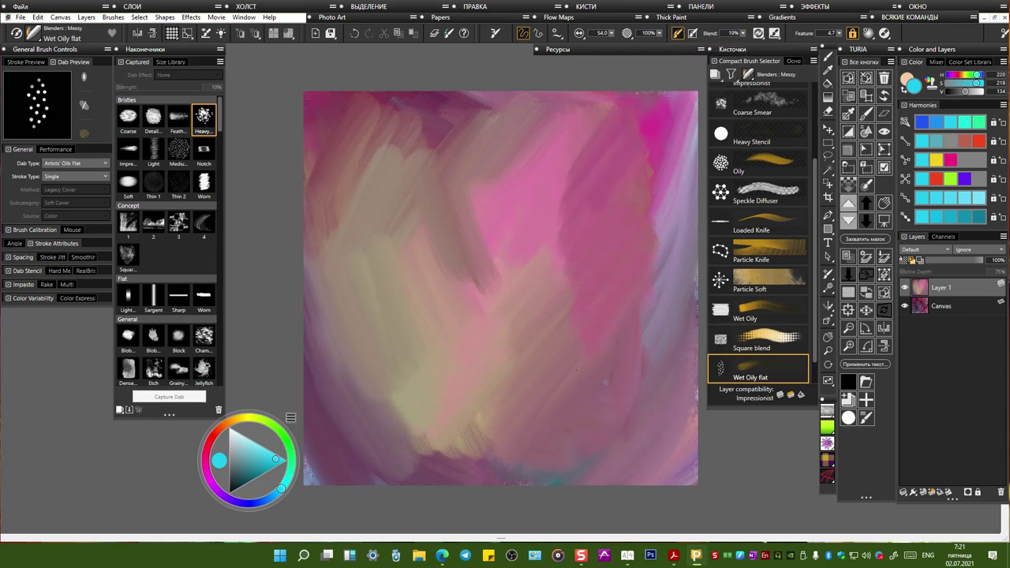
Step: Adjust the cyan to a deep, saturated shade and smear a diagonal stroke through the pink upper centre
click(263, 460)
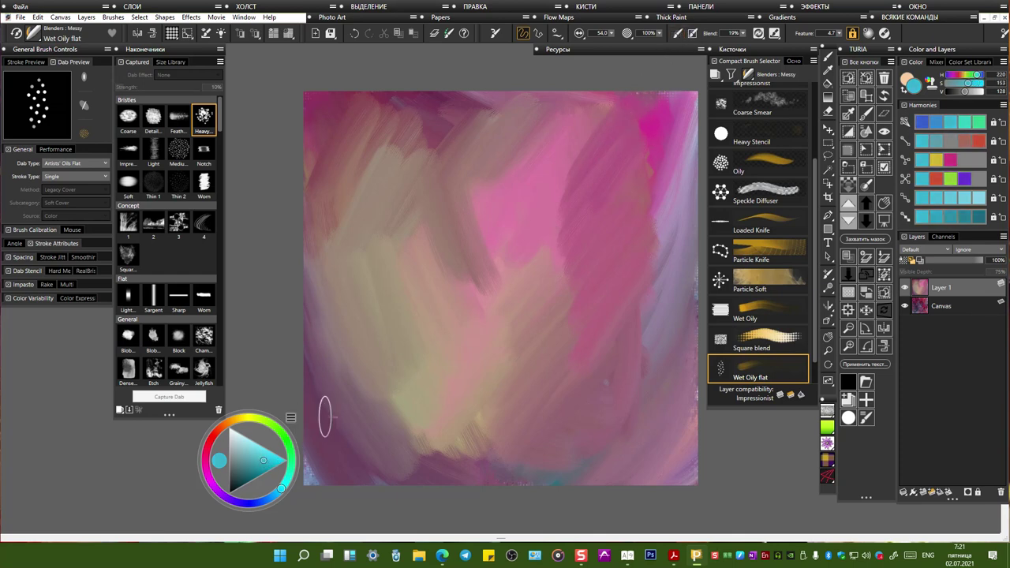
click(274, 461)
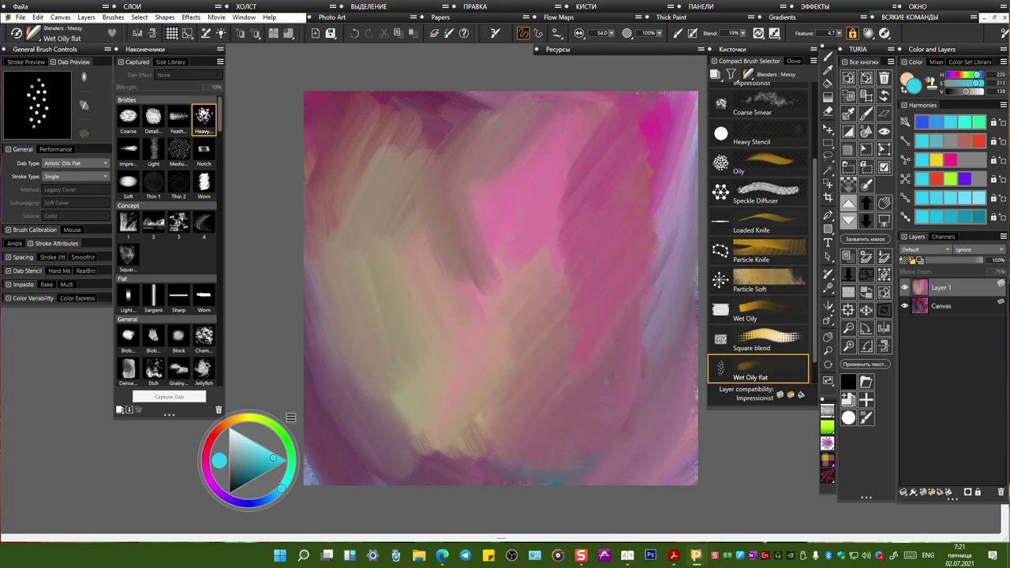
drag(520, 169, 470, 274)
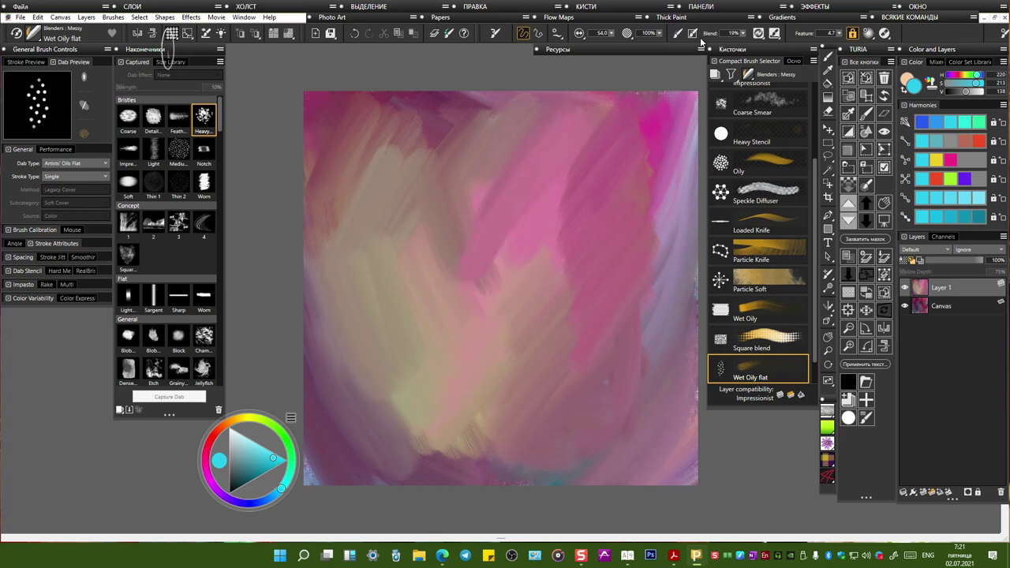
Step: Raise the Artists' Oils paint Amount for cyan diagonal strokes in the upper centre, and reduce the Amount to 11%
click(759, 33)
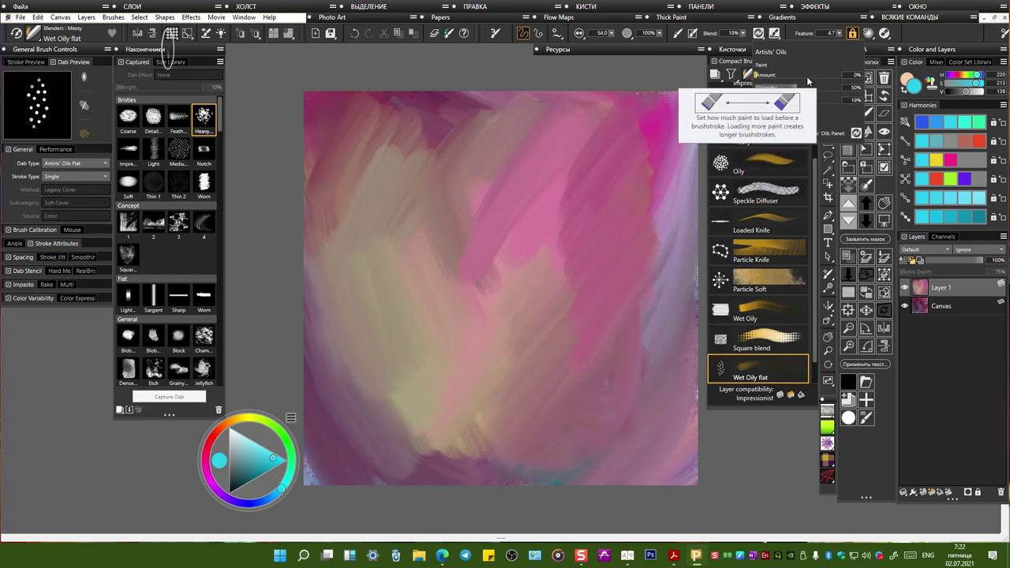
mouse_move(505, 233)
mouse_down()
mouse_move(577, 153)
mouse_move(600, 149)
mouse_move(501, 287)
mouse_up()
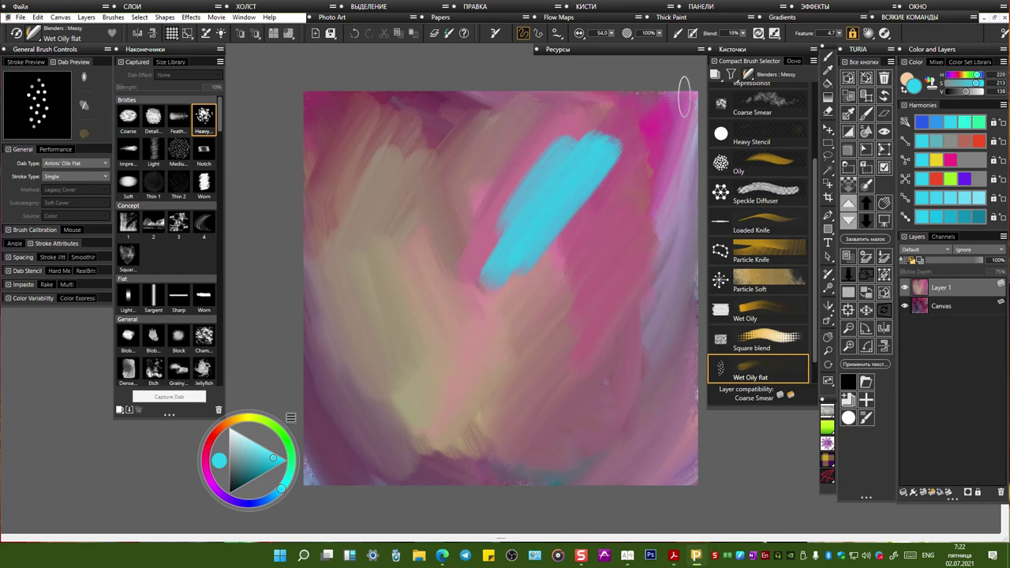
click(762, 36)
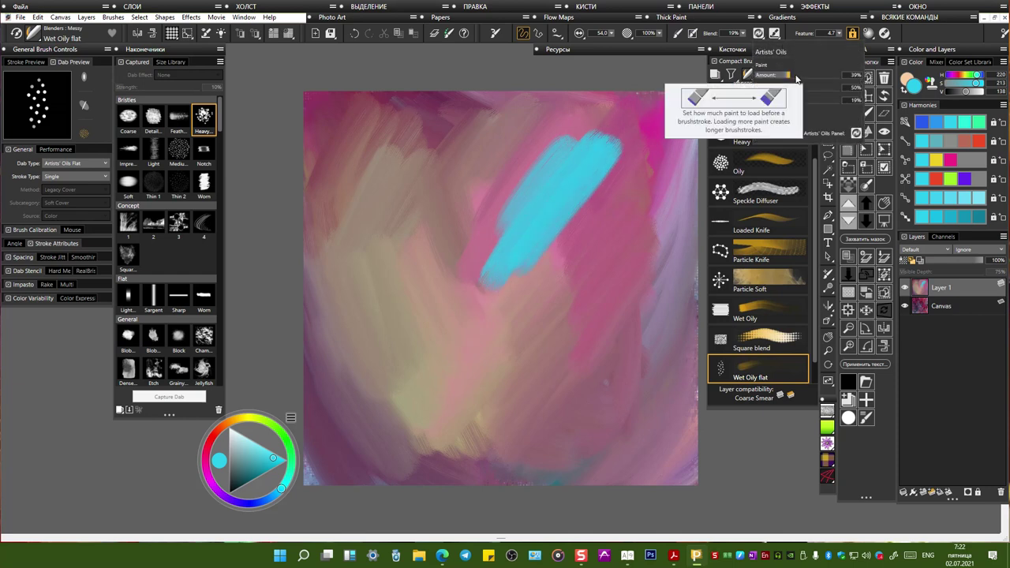
drag(789, 76, 764, 77)
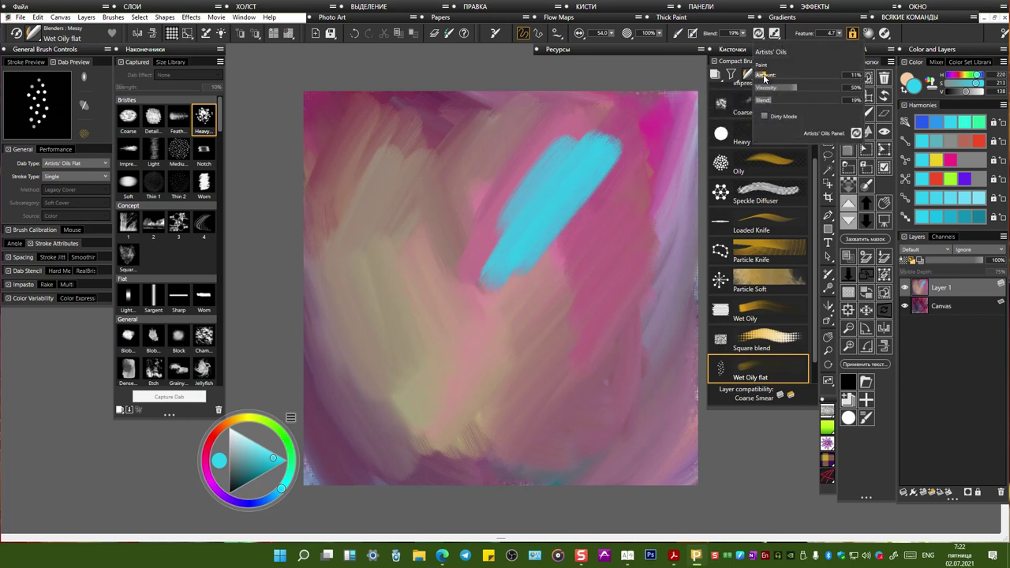
Step: Paint cyan strokes across the upper half and centre, reducing the Artists' Oils paint Amount to 1% after the first diagonal strokes
mouse_move(523, 145)
mouse_down()
mouse_move(472, 206)
mouse_move(523, 146)
mouse_move(461, 255)
mouse_move(461, 281)
mouse_move(506, 231)
mouse_move(552, 230)
mouse_up()
mouse_move(433, 191)
mouse_down()
mouse_move(411, 245)
mouse_move(450, 240)
mouse_up()
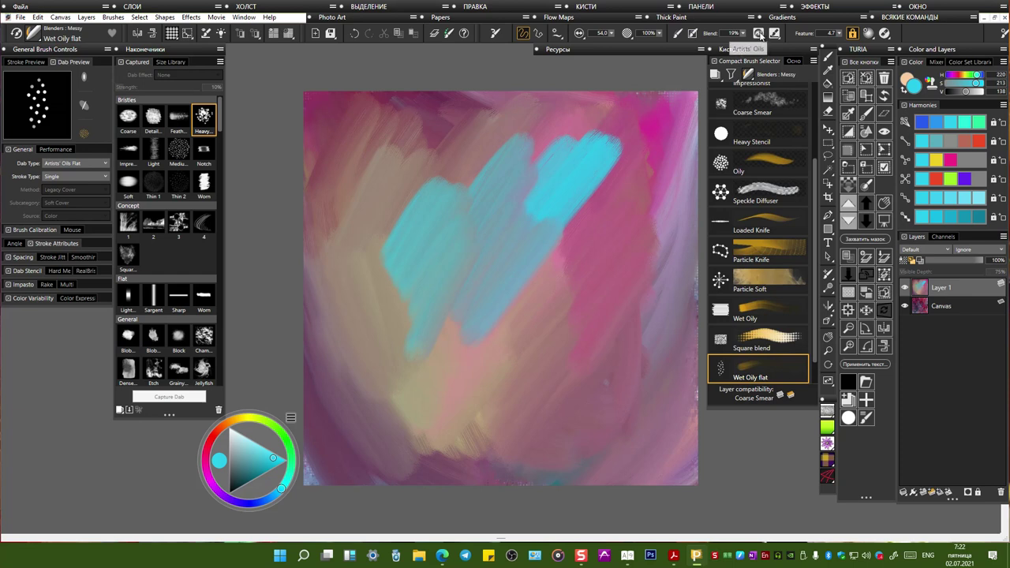
click(773, 34)
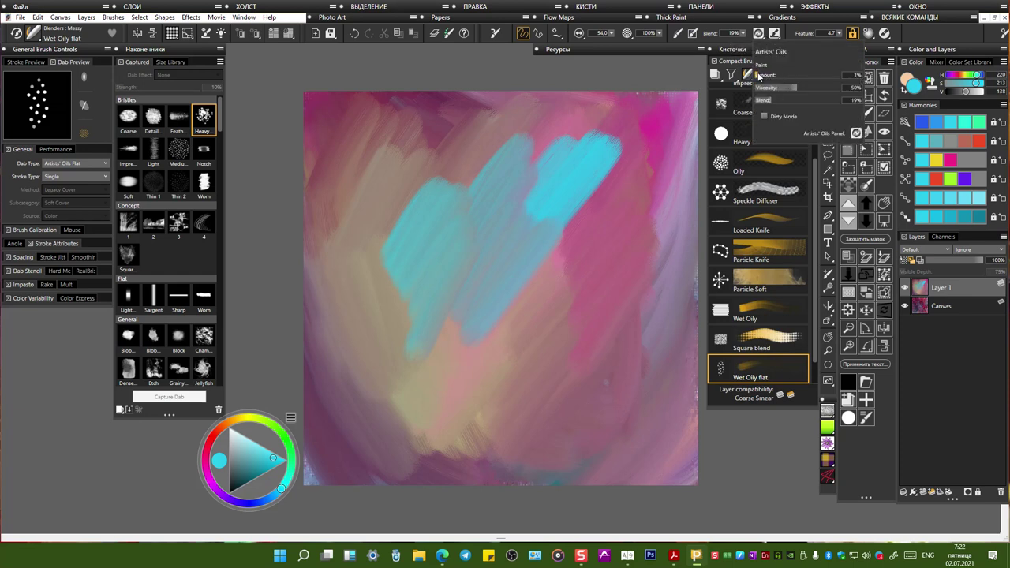
click(596, 150)
mouse_move(596, 150)
mouse_down()
mouse_move(590, 140)
mouse_move(635, 126)
mouse_move(573, 272)
mouse_move(505, 347)
mouse_move(442, 347)
mouse_move(376, 203)
mouse_move(466, 138)
mouse_move(477, 253)
mouse_up()
mouse_move(399, 197)
mouse_down()
mouse_move(465, 315)
mouse_move(399, 256)
mouse_move(341, 231)
mouse_move(321, 184)
mouse_move(327, 149)
mouse_move(348, 141)
mouse_move(398, 179)
mouse_move(481, 183)
mouse_move(535, 238)
mouse_up()
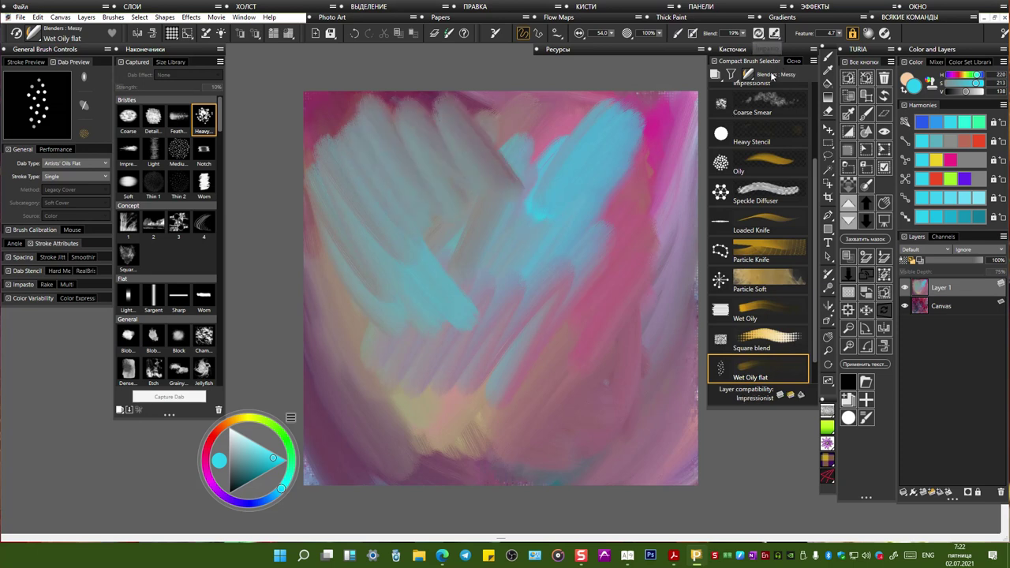
mouse_move(545, 131)
mouse_down()
mouse_move(465, 249)
mouse_move(451, 342)
mouse_up()
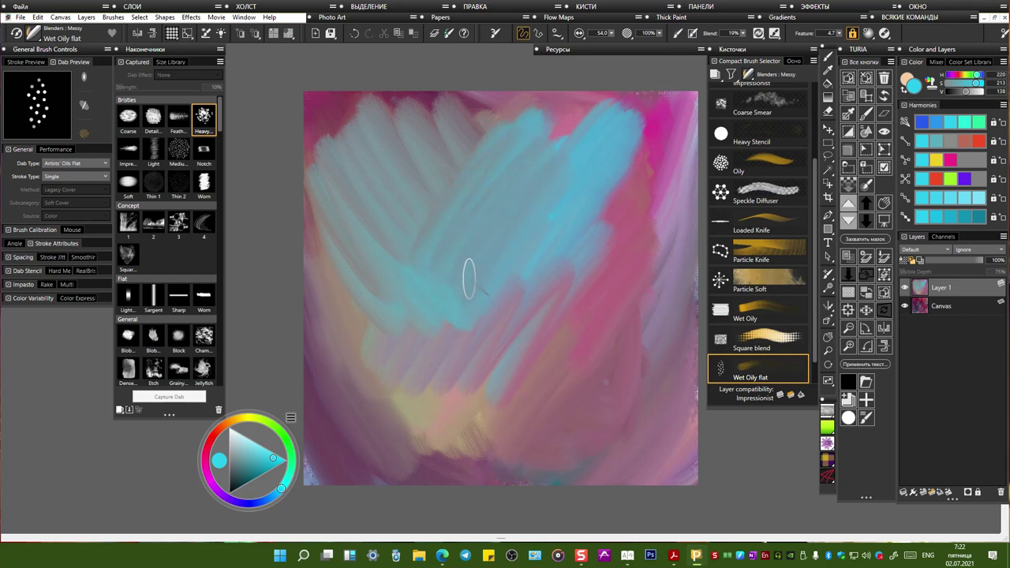
mouse_move(487, 102)
mouse_down()
mouse_move(395, 149)
mouse_move(311, 114)
mouse_move(320, 237)
mouse_move(452, 306)
mouse_move(519, 237)
mouse_move(466, 158)
mouse_move(513, 236)
mouse_move(632, 325)
mouse_move(545, 422)
mouse_up()
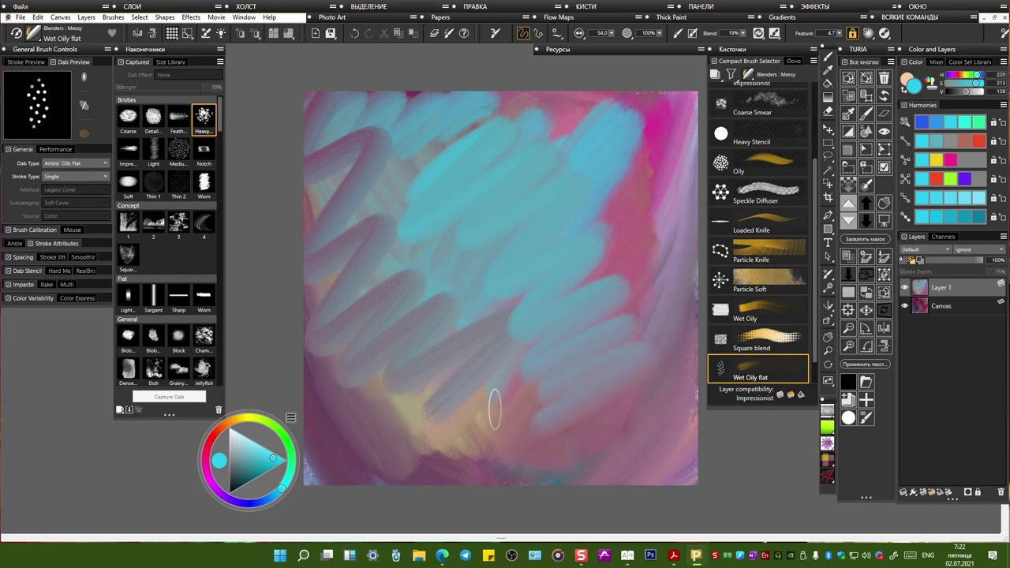
Step: Switch to a dark teal and smear zigzag strokes over the lower left, the rest of the canvas and the upper left
click(258, 477)
mouse_move(311, 463)
mouse_down()
mouse_move(458, 422)
mouse_move(377, 450)
mouse_move(398, 316)
mouse_up()
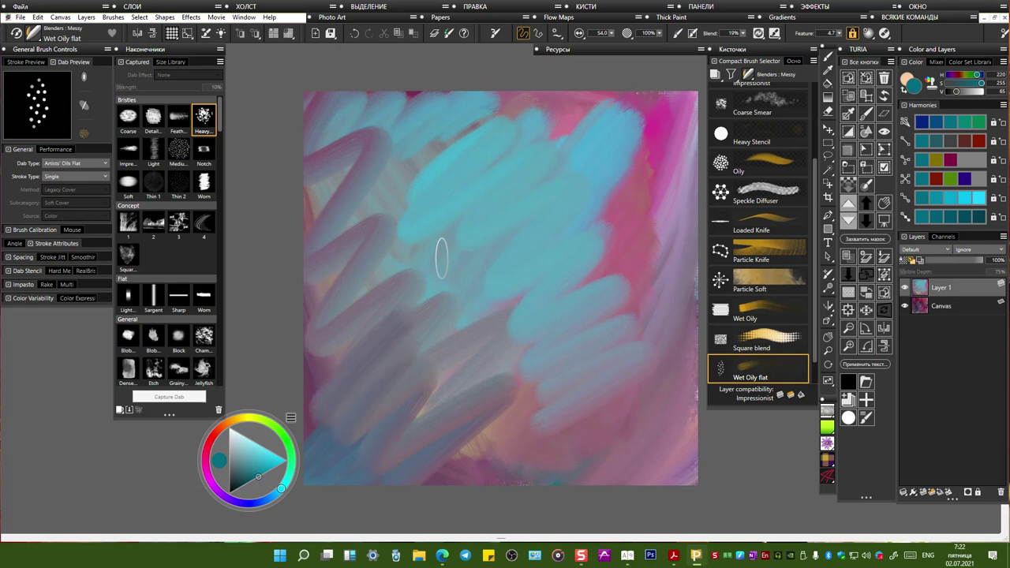
mouse_move(410, 146)
mouse_down()
mouse_move(401, 217)
mouse_move(378, 234)
mouse_move(324, 228)
mouse_move(329, 329)
mouse_move(354, 406)
mouse_move(353, 324)
mouse_move(392, 198)
mouse_move(454, 281)
mouse_move(463, 126)
mouse_move(519, 211)
mouse_move(560, 126)
mouse_move(630, 215)
mouse_move(674, 155)
mouse_move(650, 202)
mouse_move(559, 269)
mouse_move(561, 236)
mouse_move(499, 393)
mouse_move(534, 385)
mouse_move(586, 402)
mouse_move(567, 435)
mouse_move(447, 418)
mouse_move(409, 443)
mouse_move(422, 367)
mouse_move(462, 254)
mouse_move(373, 279)
mouse_move(346, 201)
mouse_move(329, 254)
mouse_move(319, 137)
mouse_move(328, 333)
mouse_move(325, 272)
mouse_move(300, 360)
mouse_up()
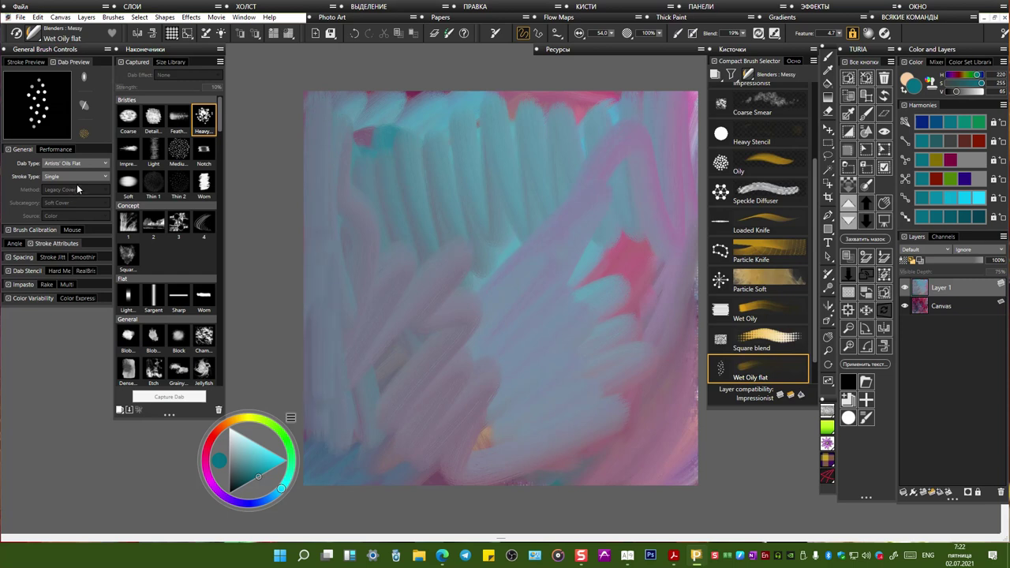
mouse_move(410, 111)
mouse_down()
mouse_move(366, 163)
mouse_move(320, 158)
mouse_move(406, 119)
mouse_up()
mouse_move(449, 166)
mouse_down()
mouse_move(374, 233)
mouse_move(404, 237)
mouse_move(416, 325)
mouse_up()
Step: Shift the hue to olive green and smear diagonal strokes over the painting's upper left and centre
drag(266, 426, 257, 419)
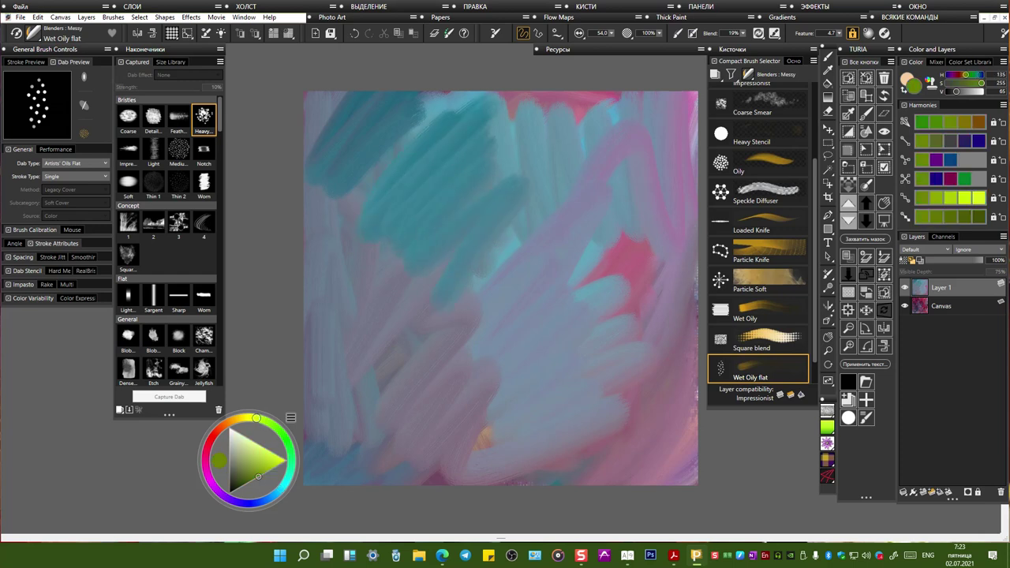
mouse_move(455, 165)
mouse_down()
mouse_move(338, 189)
mouse_move(367, 107)
mouse_move(339, 221)
mouse_move(467, 204)
mouse_move(387, 332)
mouse_move(446, 367)
mouse_move(491, 355)
mouse_up()
mouse_move(584, 130)
mouse_down()
mouse_move(473, 142)
mouse_move(432, 205)
mouse_move(478, 251)
mouse_move(509, 320)
mouse_move(450, 454)
mouse_move(434, 462)
mouse_up()
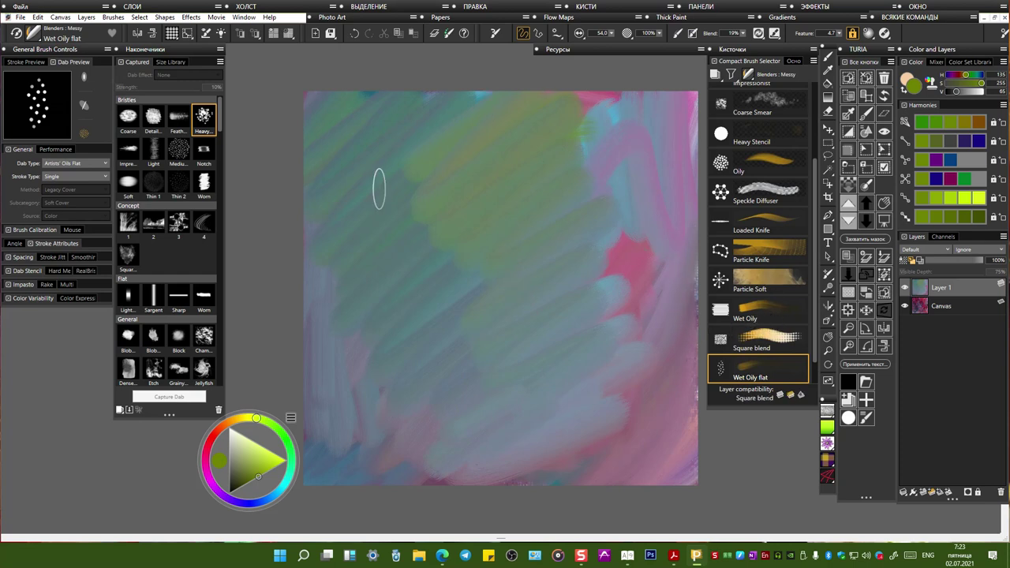
Step: Set the Dab Type to Thin Lines Gravity Particles and test it with thin olive strokes in the upper left
click(83, 164)
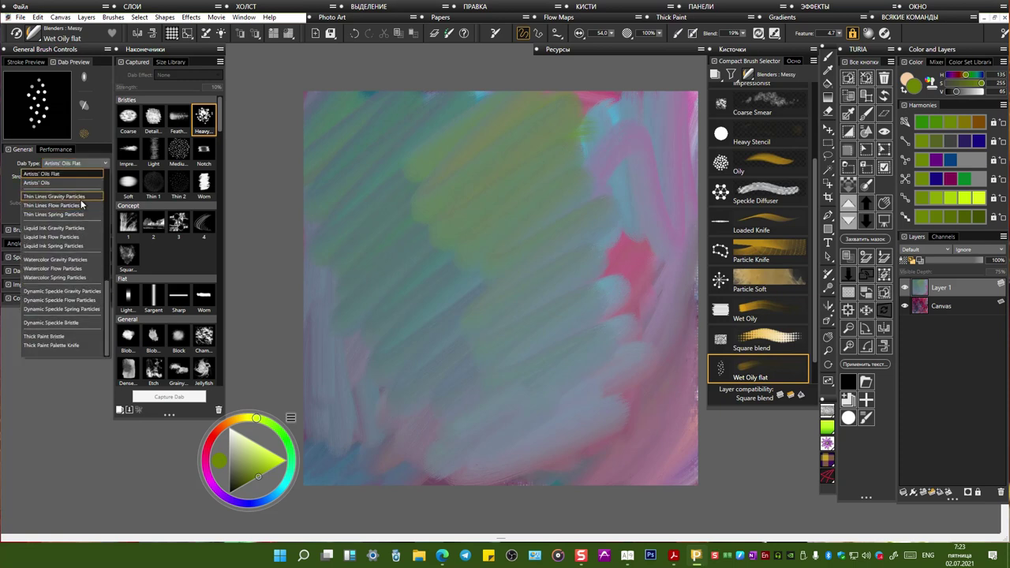
click(84, 205)
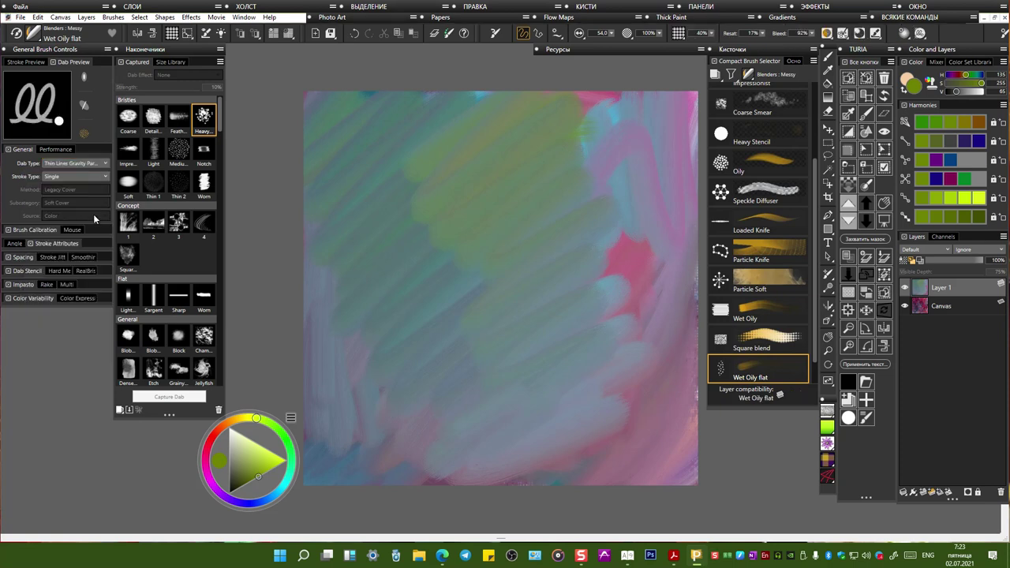
click(363, 160)
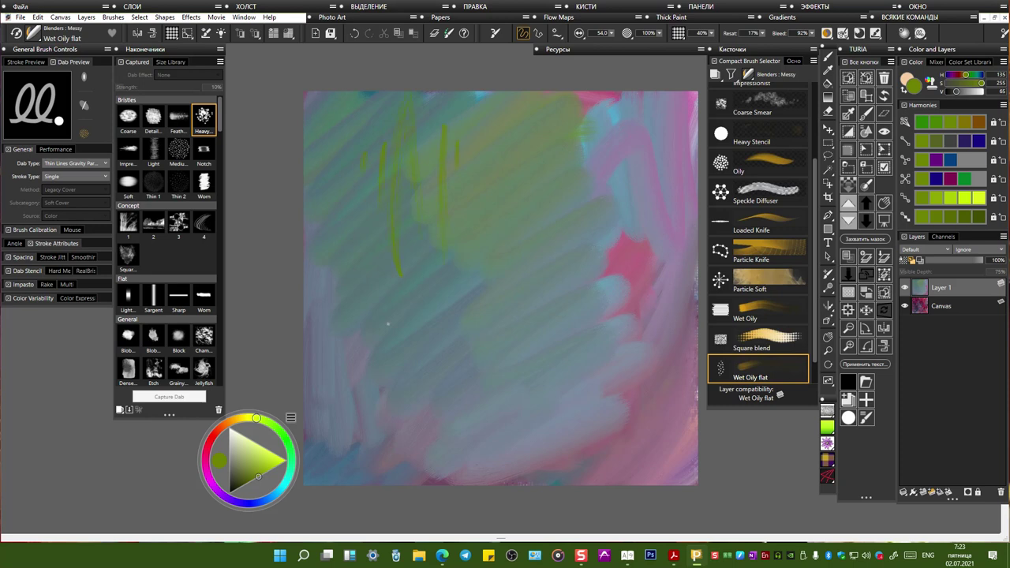
Step: Brighten the colour to lime and paint tapering line strokes down the centre, plus a large arc on the left
click(277, 456)
drag(458, 162, 446, 251)
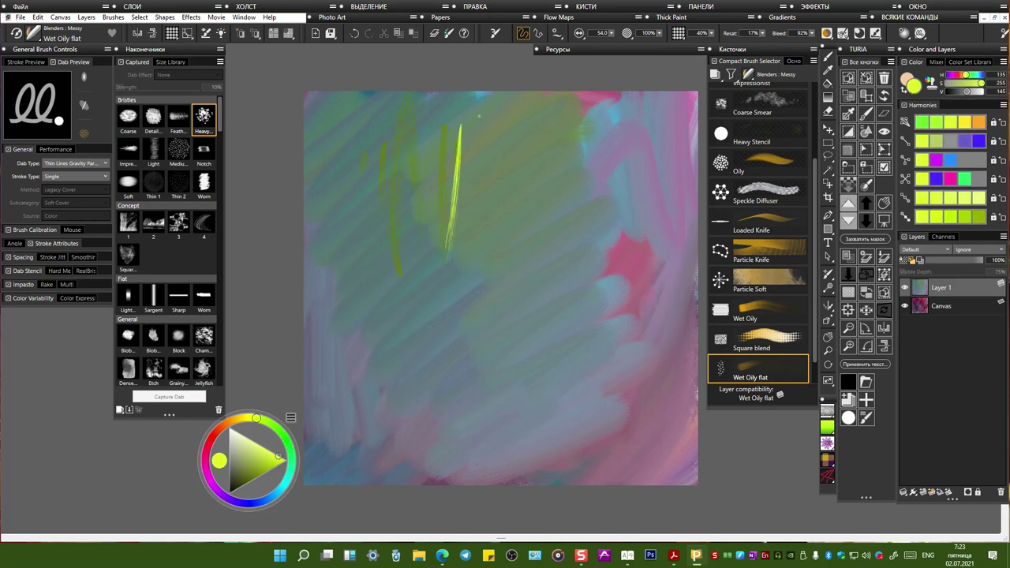
drag(479, 118, 462, 280)
drag(499, 125, 450, 319)
drag(536, 148, 453, 327)
drag(570, 157, 557, 212)
drag(484, 328, 450, 379)
mouse_move(579, 164)
mouse_down()
mouse_move(516, 323)
mouse_move(443, 397)
mouse_move(383, 405)
mouse_up()
mouse_move(585, 164)
mouse_down()
mouse_move(442, 438)
mouse_move(377, 466)
mouse_move(599, 237)
mouse_move(409, 486)
mouse_up()
mouse_move(355, 329)
mouse_down()
mouse_move(413, 144)
mouse_move(460, 140)
mouse_up()
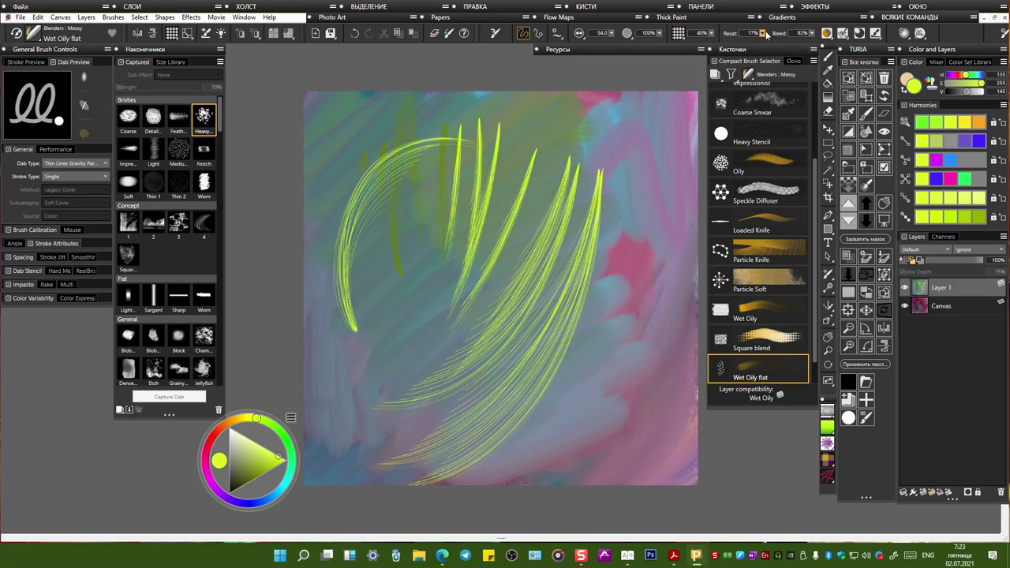
Step: Check the Blending settings, and paint lime grass blades fanning up and rightward from one base point at lower right
click(827, 34)
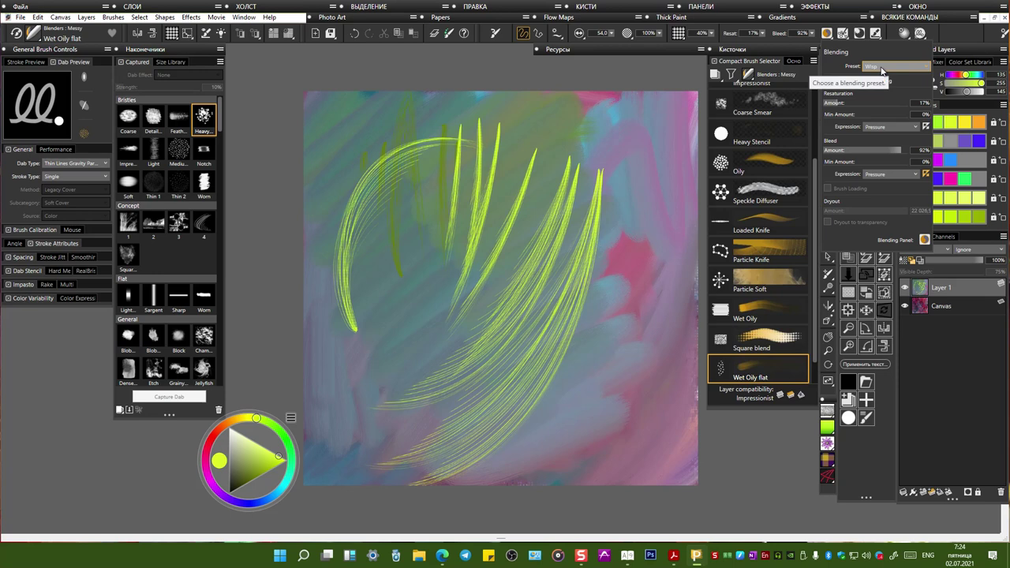
mouse_move(603, 370)
mouse_down()
mouse_move(610, 272)
mouse_move(628, 225)
mouse_up()
drag(601, 370, 632, 255)
drag(614, 315, 646, 239)
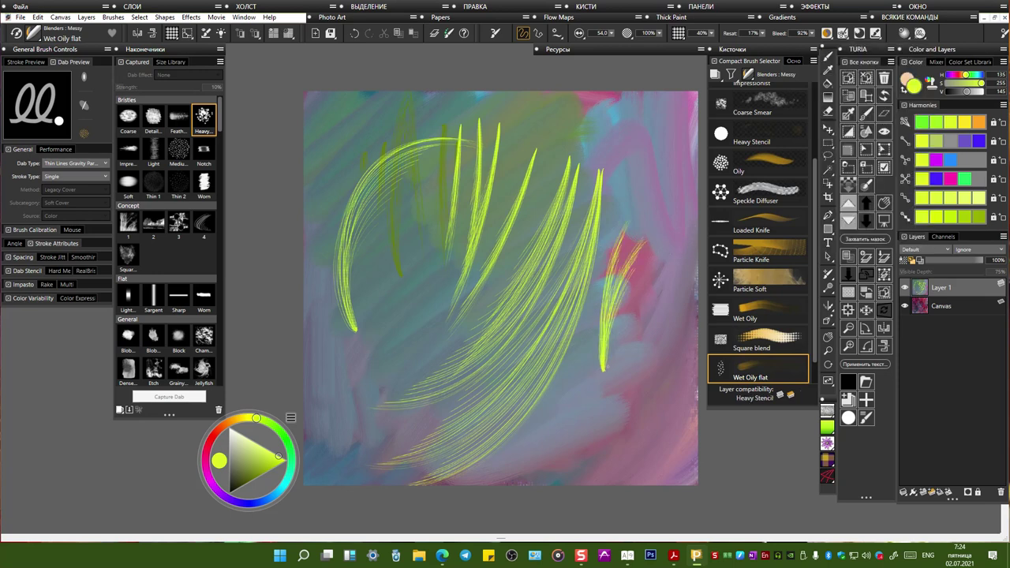
drag(605, 369, 645, 267)
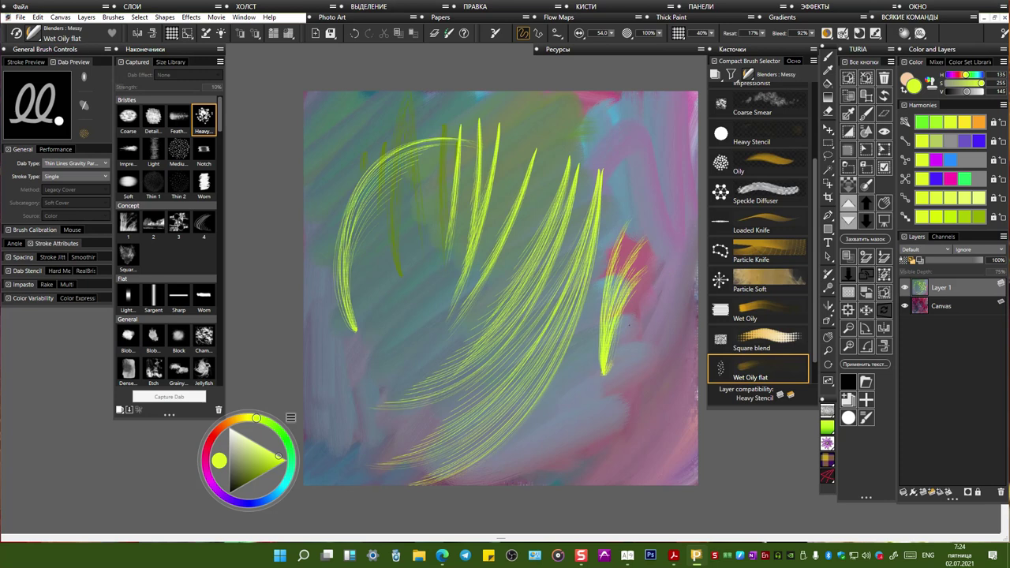
drag(604, 370, 660, 320)
mouse_move(605, 371)
mouse_down()
mouse_move(665, 352)
mouse_move(673, 365)
mouse_up()
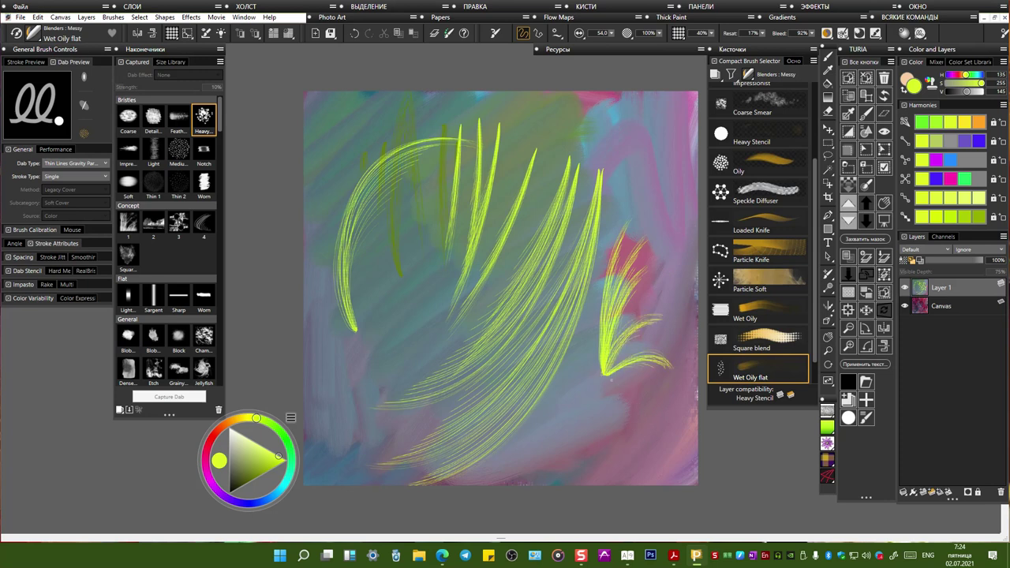
drag(606, 373, 663, 347)
Step: Add lime blades leaning left from the same base point, plus a tall blade rising to the upper right
drag(603, 373, 587, 334)
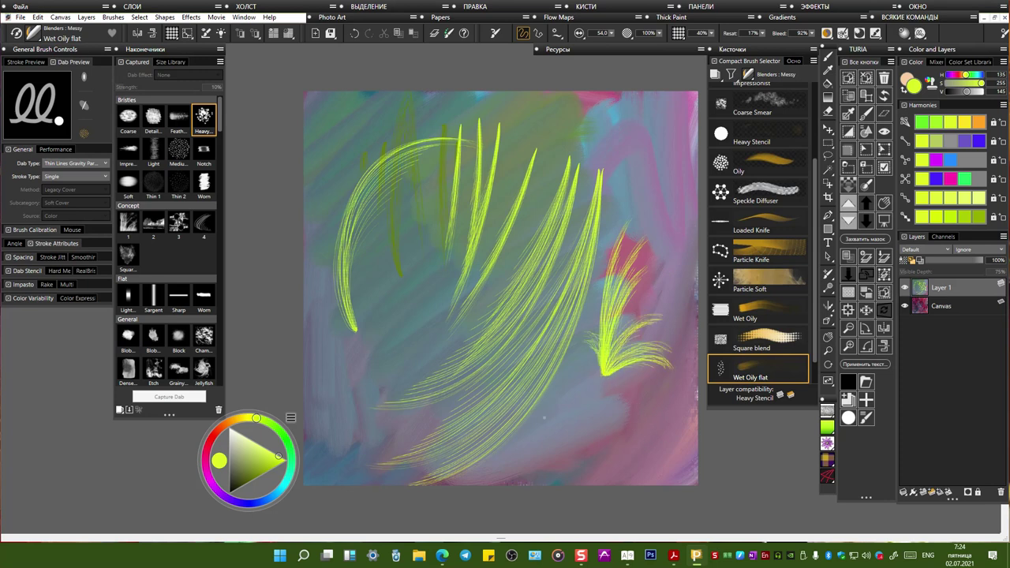
mouse_move(604, 371)
mouse_down()
mouse_move(570, 347)
mouse_move(584, 304)
mouse_move(564, 304)
mouse_move(593, 362)
mouse_move(566, 322)
mouse_up()
mouse_move(604, 369)
mouse_down()
mouse_move(586, 284)
mouse_move(559, 260)
mouse_up()
drag(605, 369, 525, 197)
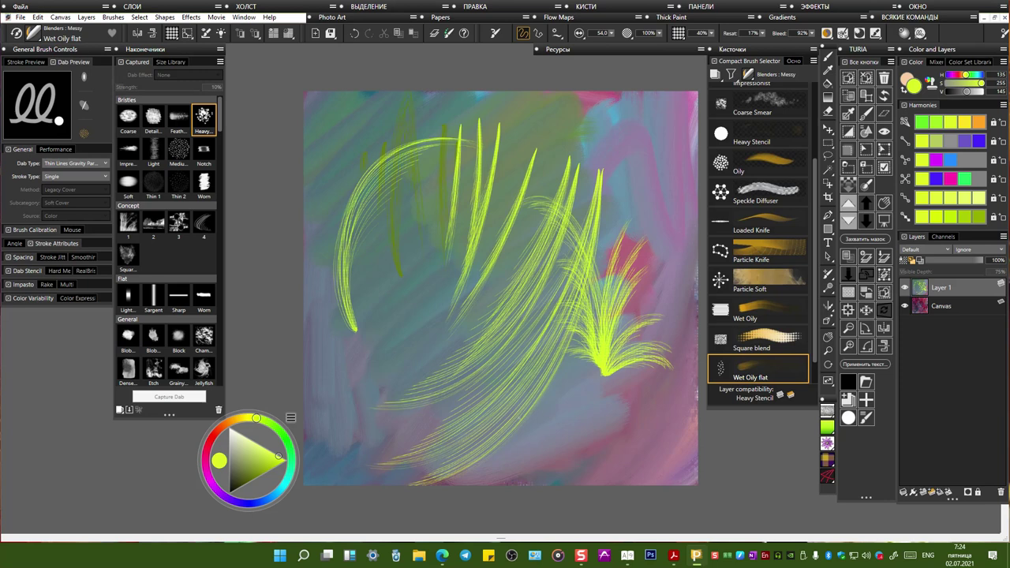
mouse_move(605, 367)
mouse_down()
mouse_move(607, 158)
mouse_move(609, 294)
mouse_move(639, 120)
mouse_up()
Step: Darken the colour to olive green and add two tall upright blades to the grass tuft
drag(276, 465, 260, 475)
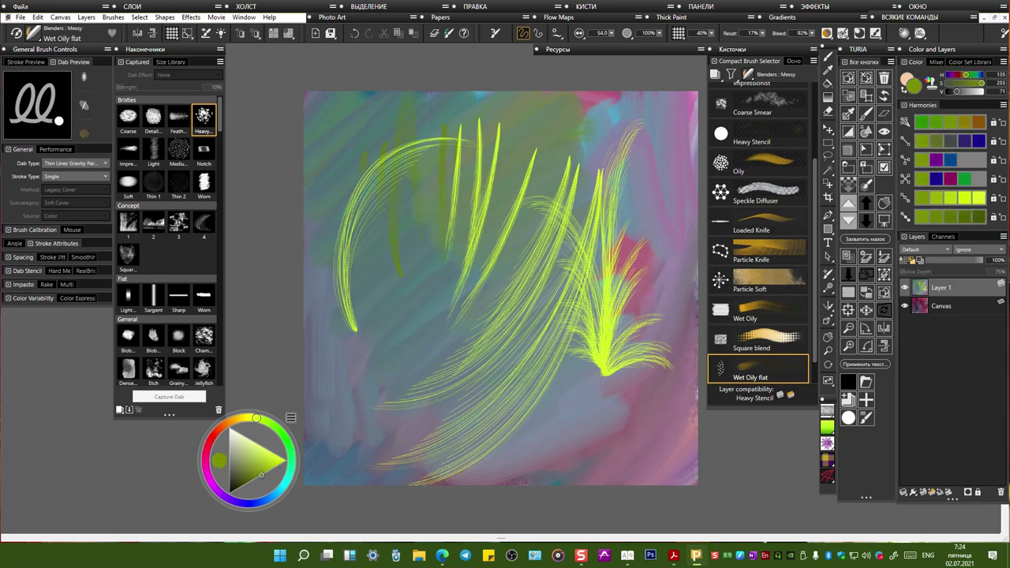
drag(606, 355, 589, 162)
drag(609, 371, 591, 171)
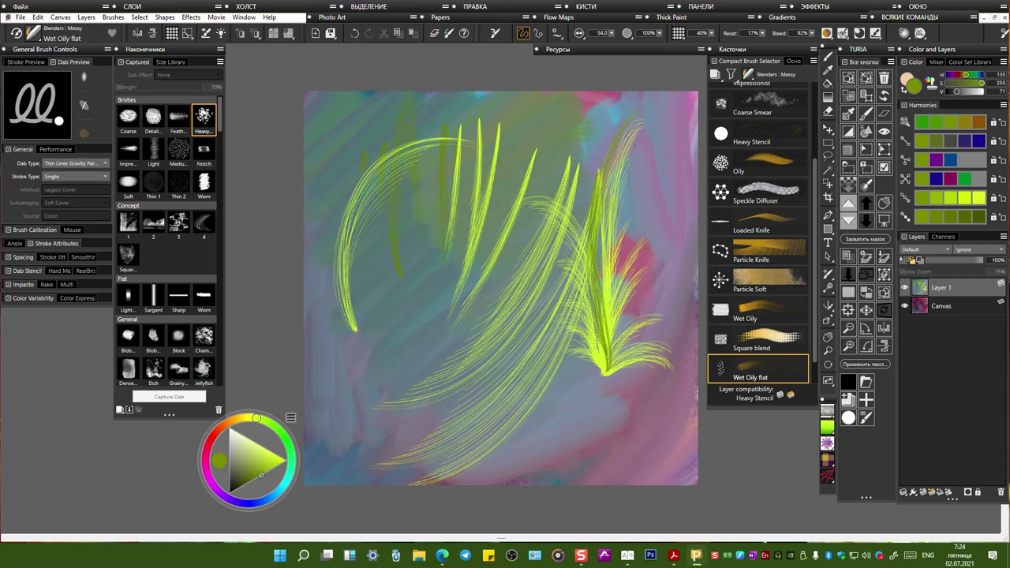
Step: Pick a near-black green and paint upright blades and long blades arching left from the base of the grass tuft
click(239, 490)
mouse_move(607, 370)
mouse_down()
mouse_move(597, 264)
mouse_move(606, 118)
mouse_up()
mouse_move(608, 363)
mouse_down()
mouse_move(606, 189)
mouse_move(636, 120)
mouse_up()
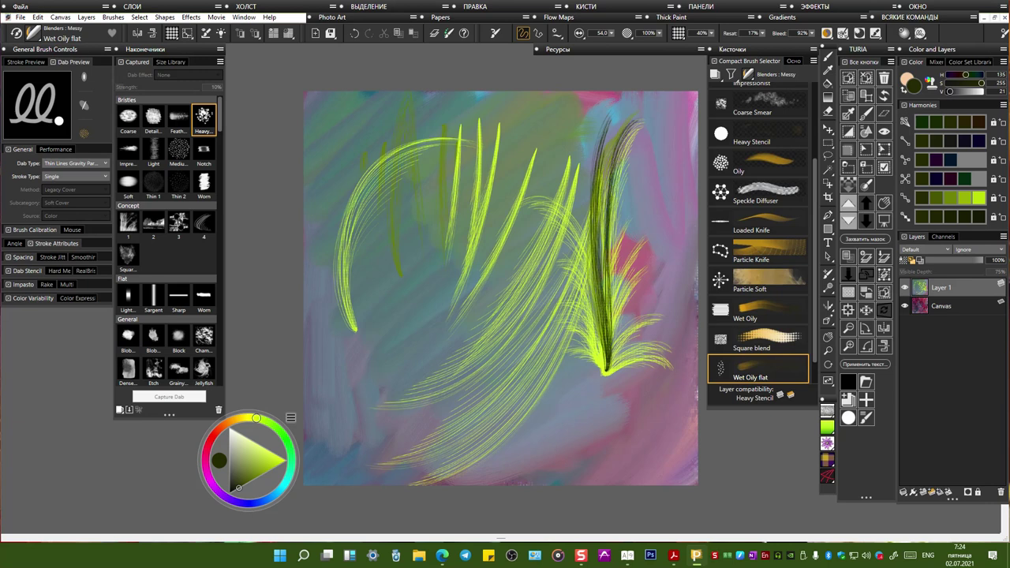
mouse_move(605, 365)
mouse_down()
mouse_move(572, 237)
mouse_move(530, 178)
mouse_up()
mouse_move(604, 369)
mouse_down()
mouse_move(552, 275)
mouse_move(503, 221)
mouse_move(479, 235)
mouse_up()
drag(611, 371, 631, 131)
mouse_move(604, 373)
mouse_down()
mouse_move(649, 272)
mouse_move(635, 154)
mouse_up()
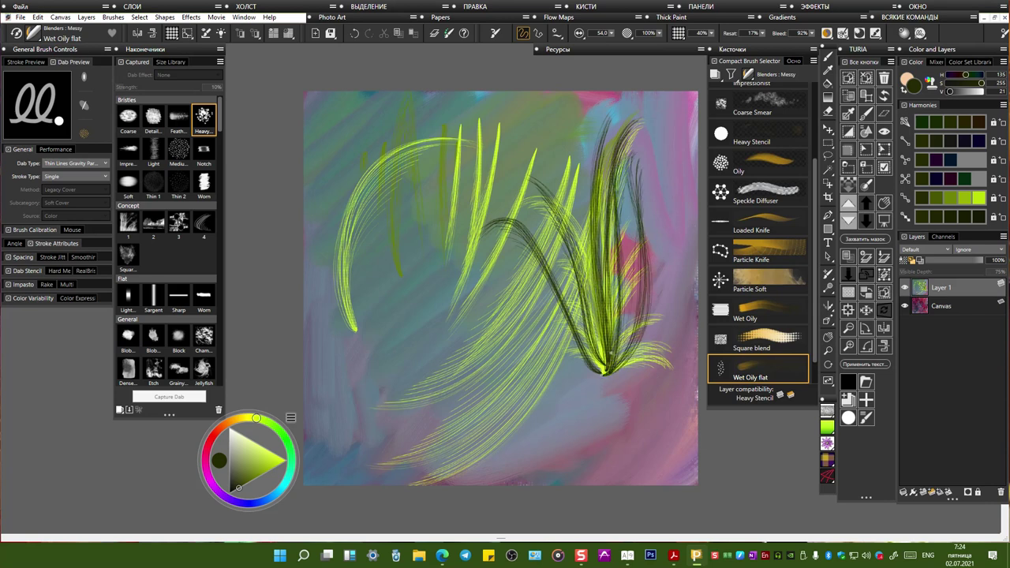
drag(603, 371, 395, 270)
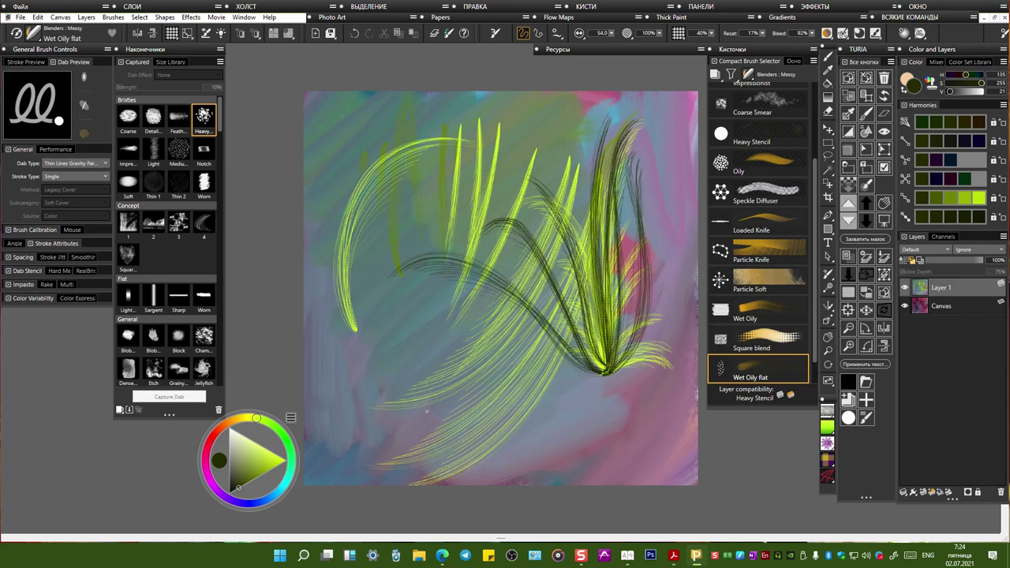
mouse_move(604, 371)
mouse_down()
mouse_move(574, 386)
mouse_move(375, 304)
mouse_move(355, 330)
mouse_up()
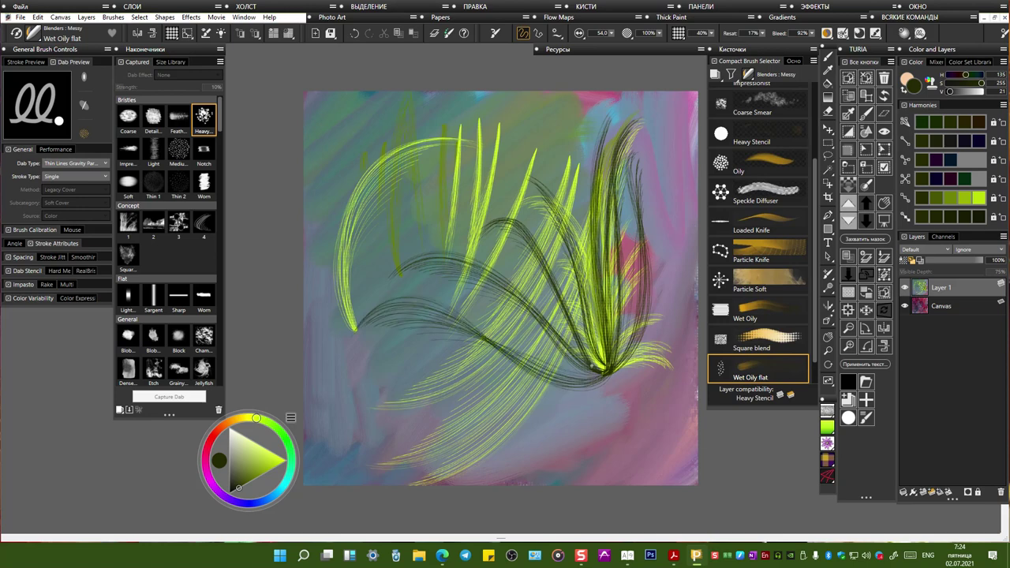
mouse_move(603, 373)
mouse_down()
mouse_move(371, 379)
mouse_move(338, 395)
mouse_up()
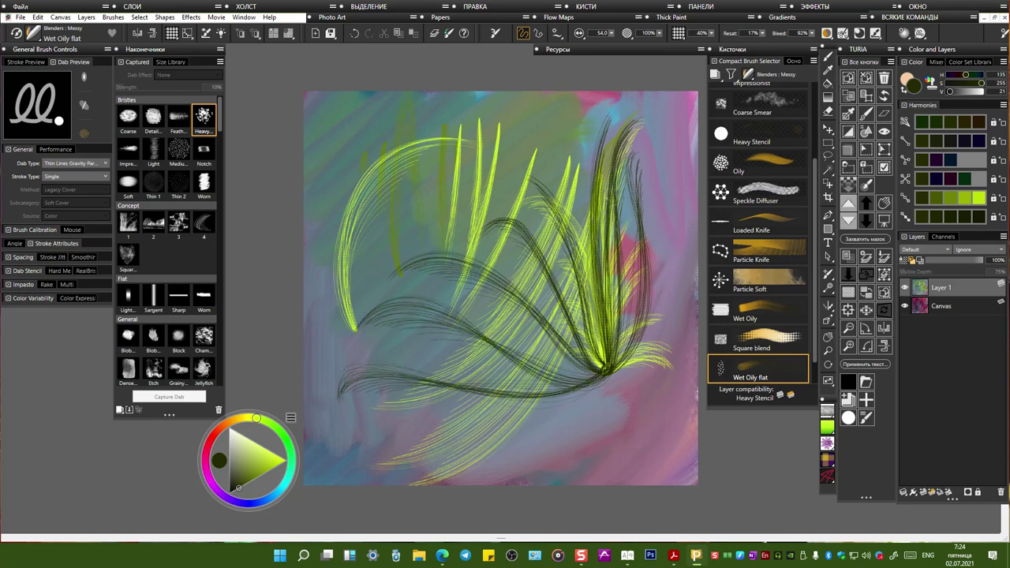
Step: Check the brush Size settings, and paint two dark arcs curving rightward from a new base point at upper left
click(579, 32)
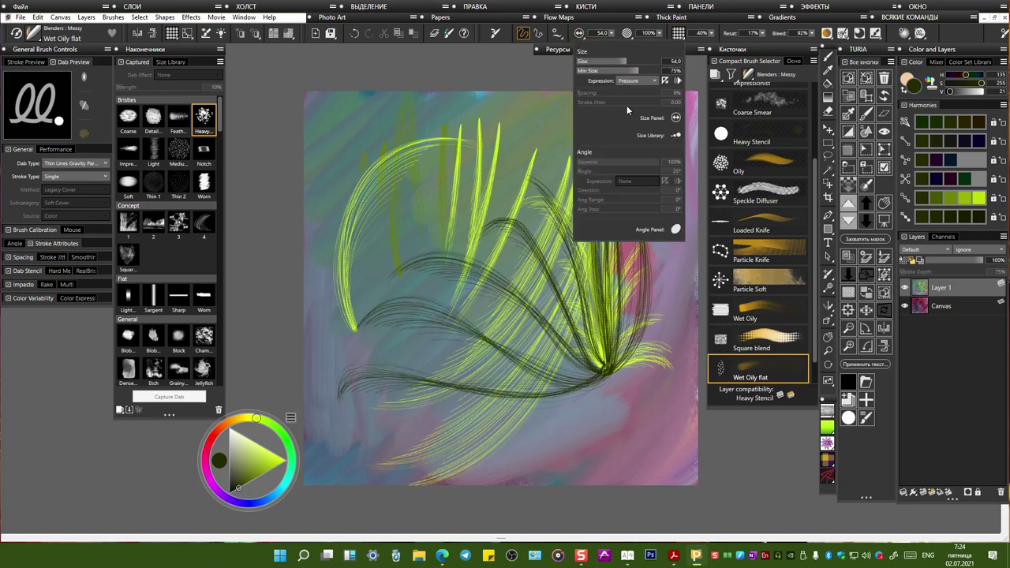
click(460, 240)
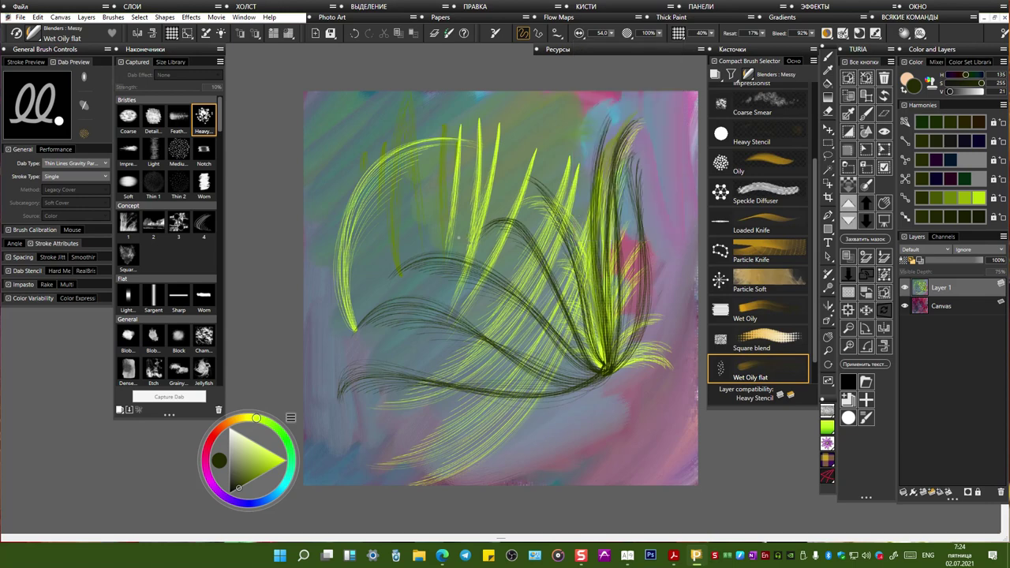
mouse_move(395, 253)
mouse_down()
mouse_move(381, 142)
mouse_move(485, 172)
mouse_up()
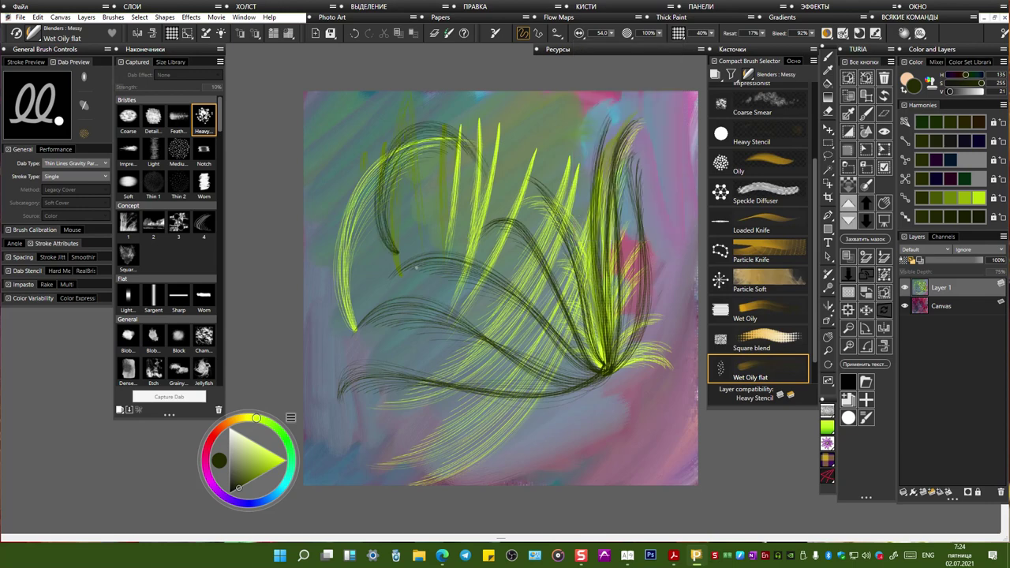
mouse_move(394, 255)
mouse_down()
mouse_move(418, 177)
mouse_move(481, 225)
mouse_up()
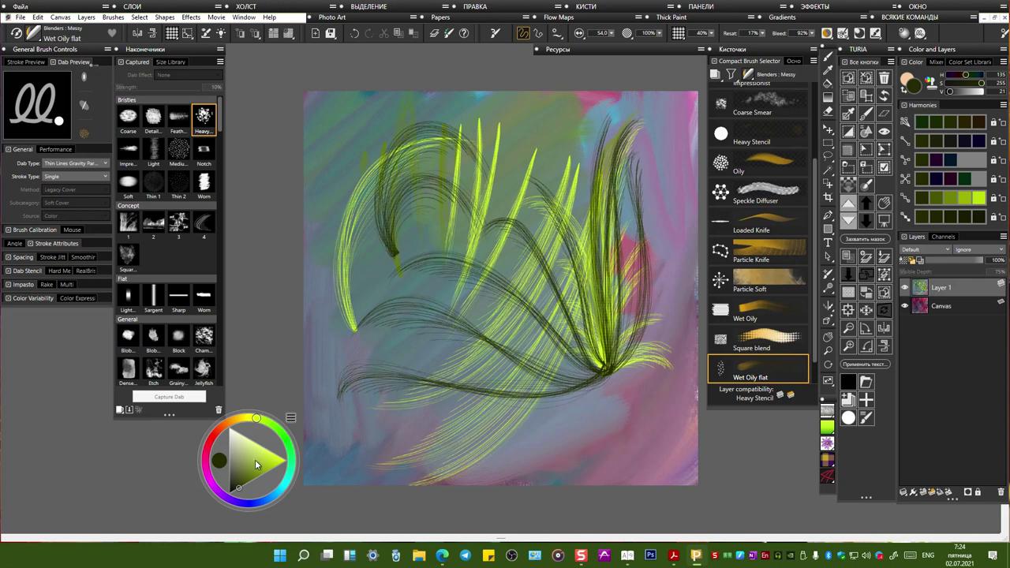
Step: Return to bright lime and paint curved blades and a small coil at the upper-left tuft, plus large circular sweeps across the canvas
drag(255, 463, 275, 455)
drag(394, 254, 472, 210)
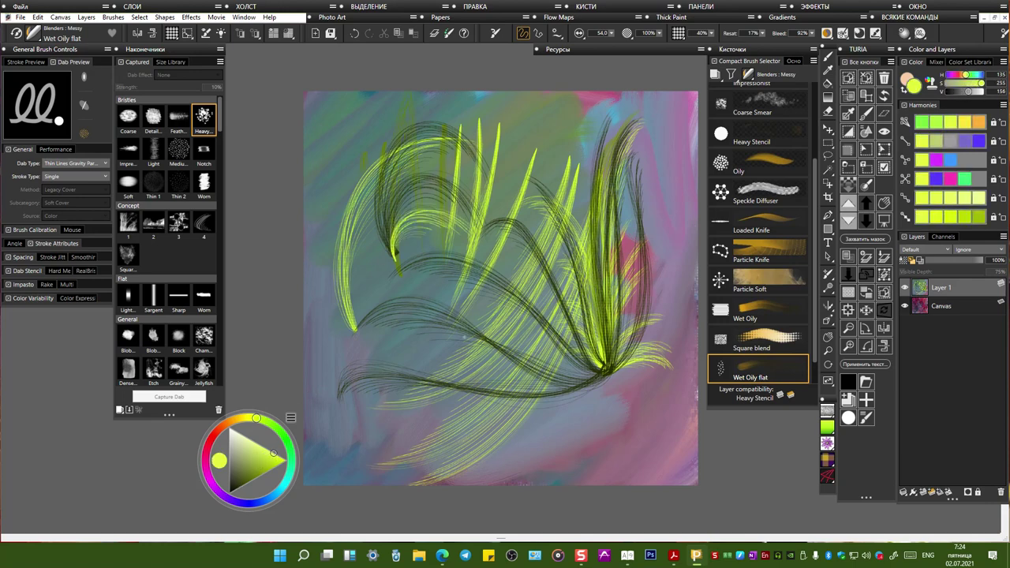
mouse_move(395, 257)
mouse_down()
mouse_move(391, 155)
mouse_move(480, 161)
mouse_up()
mouse_move(396, 252)
mouse_down()
mouse_move(378, 207)
mouse_move(473, 111)
mouse_move(517, 186)
mouse_up()
mouse_move(401, 259)
mouse_down()
mouse_move(419, 101)
mouse_move(537, 177)
mouse_up()
mouse_move(399, 263)
mouse_down()
mouse_move(387, 280)
mouse_move(395, 267)
mouse_up()
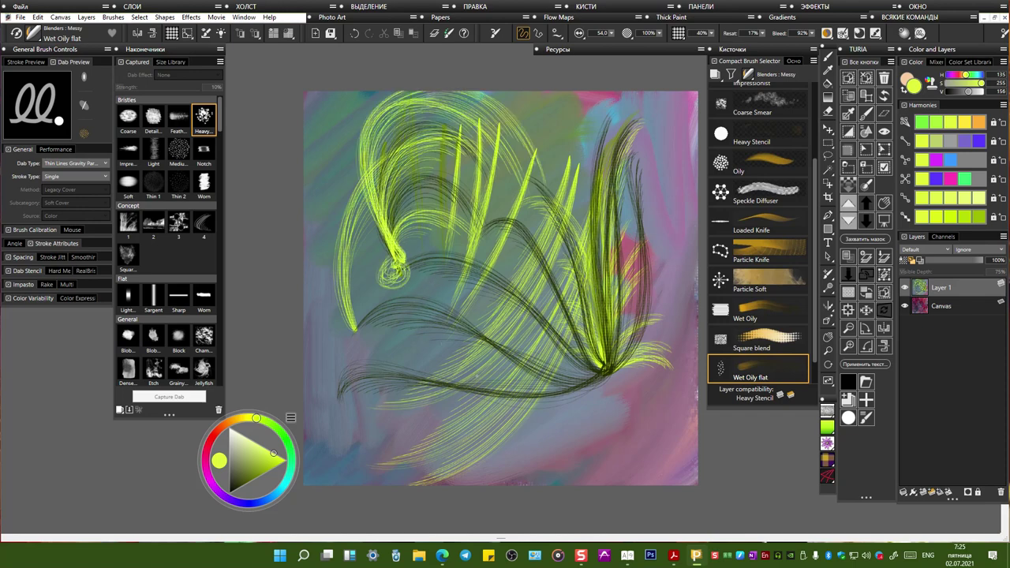
mouse_move(612, 369)
mouse_down()
mouse_move(389, 401)
mouse_move(468, 105)
mouse_move(687, 316)
mouse_up()
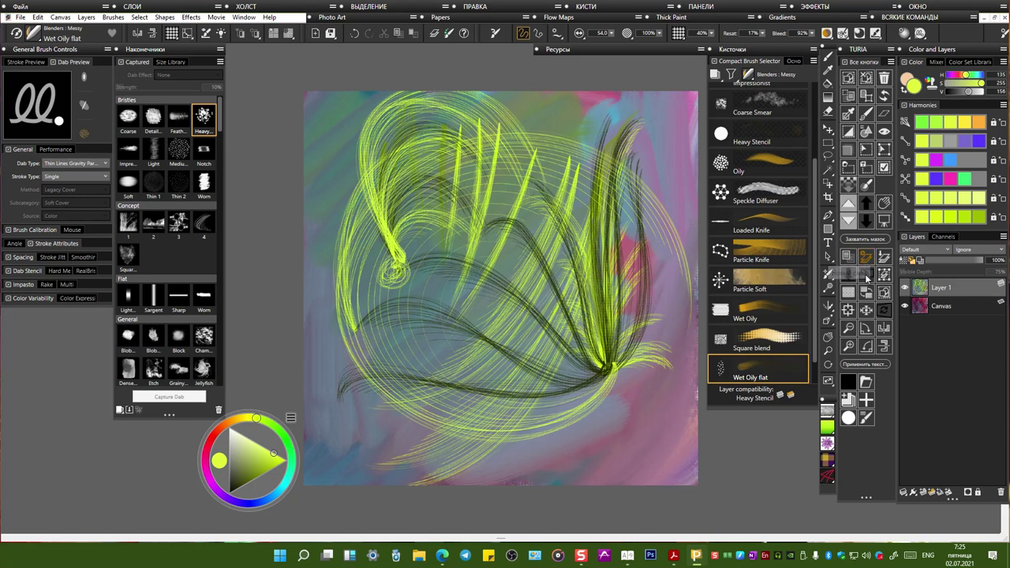
Step: Add a new layer above Layer 1 and hide Layer 1
click(868, 265)
click(906, 306)
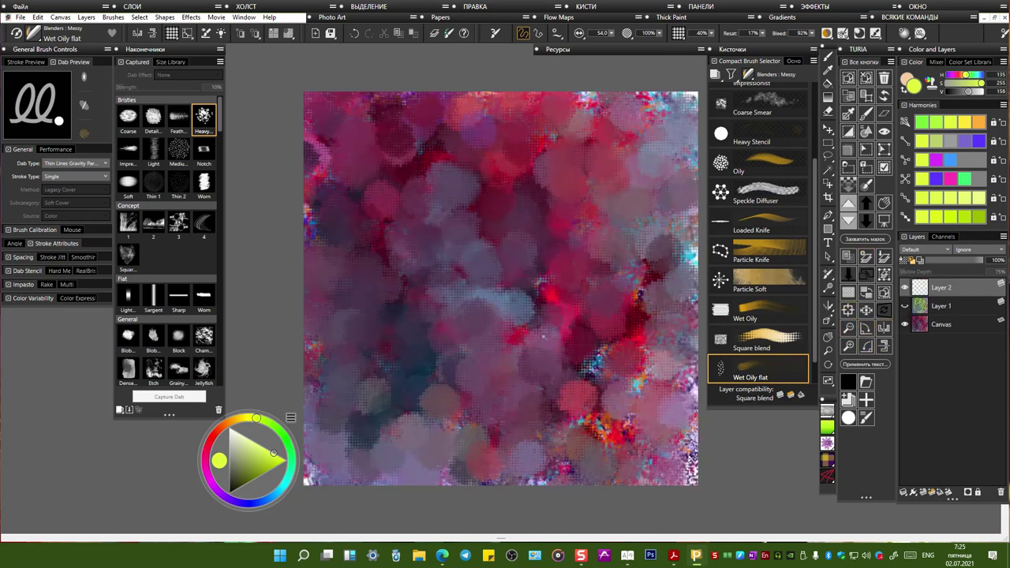
Step: Paint large lime looping strokes sweeping upward and rightward from one base point below the canvas centre on Layer 2
mouse_move(420, 349)
mouse_down()
mouse_move(479, 386)
mouse_move(454, 133)
mouse_move(501, 245)
mouse_up()
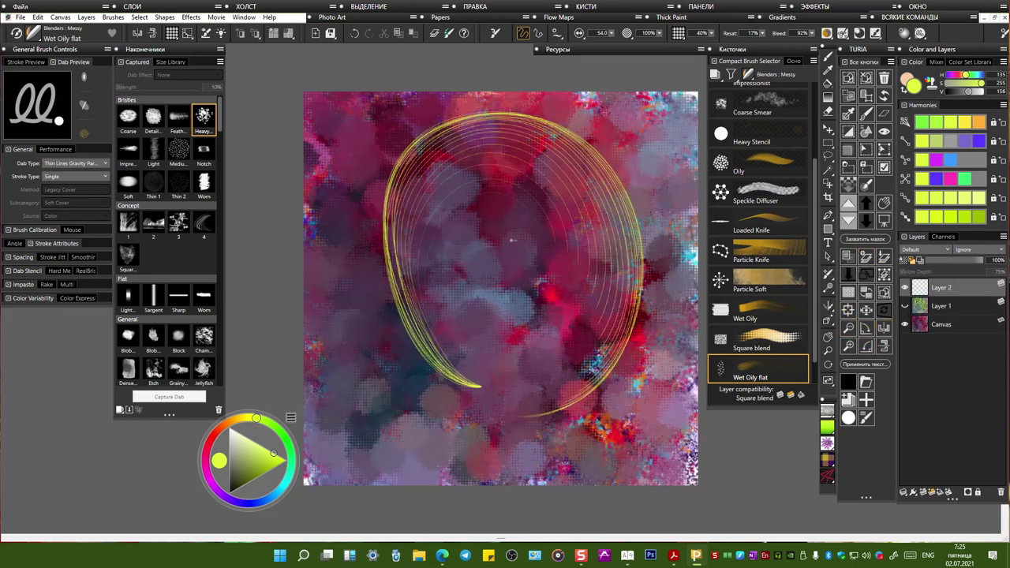
mouse_move(478, 387)
mouse_down()
mouse_move(467, 308)
mouse_move(529, 304)
mouse_up()
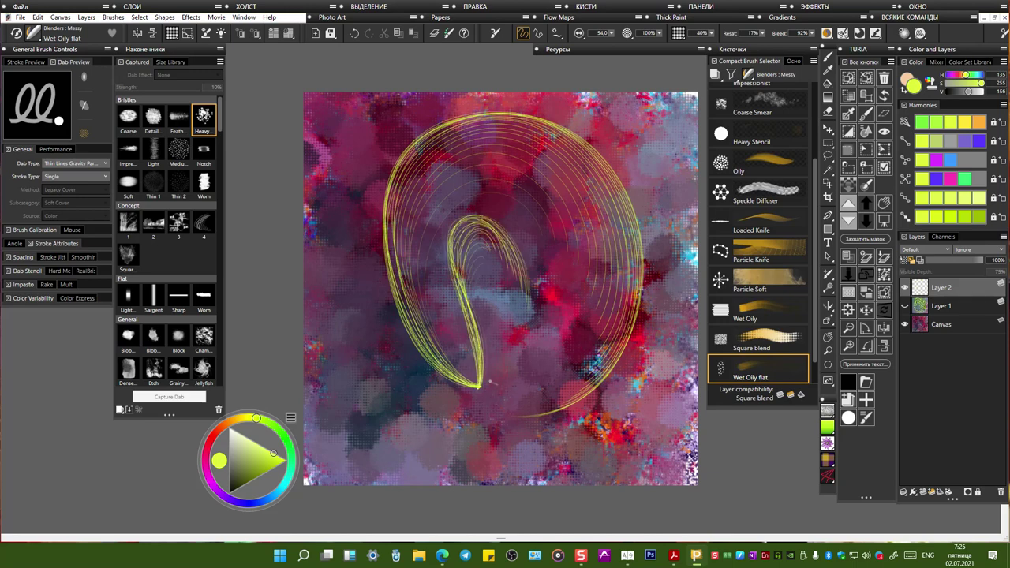
mouse_move(478, 387)
mouse_down()
mouse_move(594, 397)
mouse_move(606, 353)
mouse_move(478, 336)
mouse_up()
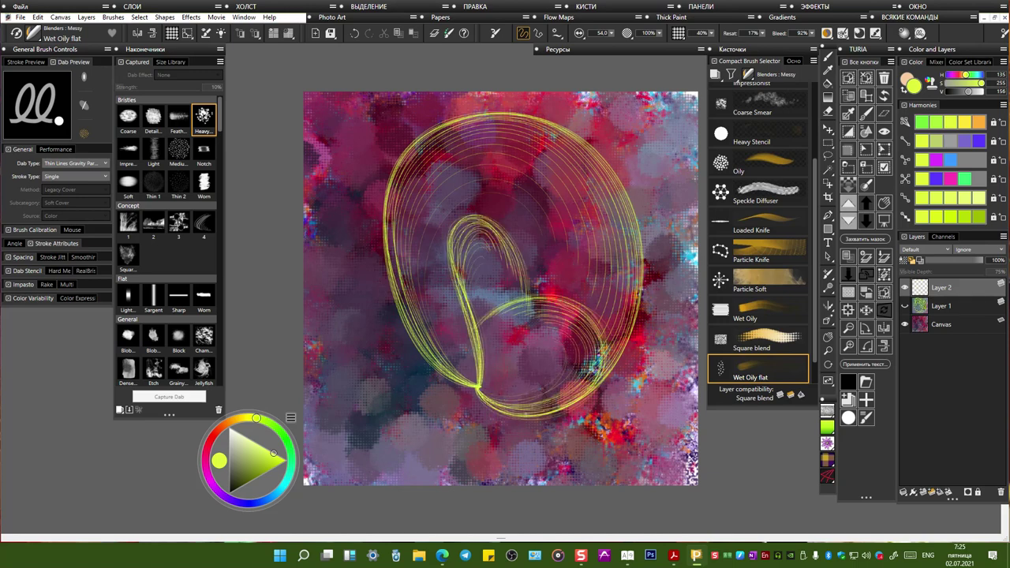
mouse_move(478, 385)
mouse_down()
mouse_move(423, 178)
mouse_move(580, 261)
mouse_up()
mouse_move(478, 387)
mouse_down()
mouse_move(476, 414)
mouse_move(580, 465)
mouse_move(686, 388)
mouse_move(652, 150)
mouse_move(632, 107)
mouse_move(410, 111)
mouse_up()
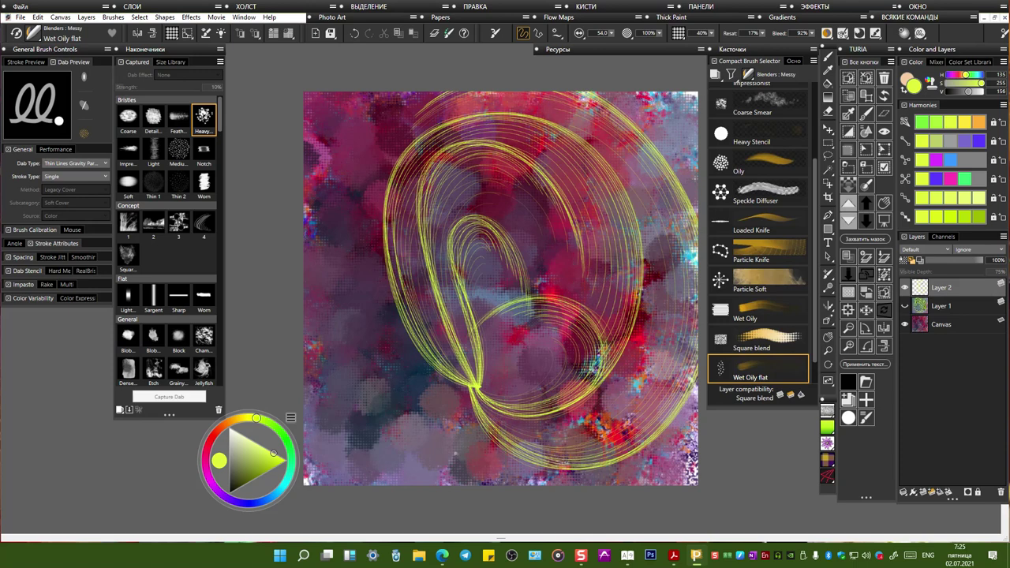
Step: Paint lime sweeps from the same base point toward the canvas's upper-left corner, left edge and bottom edge
mouse_move(472, 388)
mouse_down()
mouse_move(356, 352)
mouse_move(332, 93)
mouse_up()
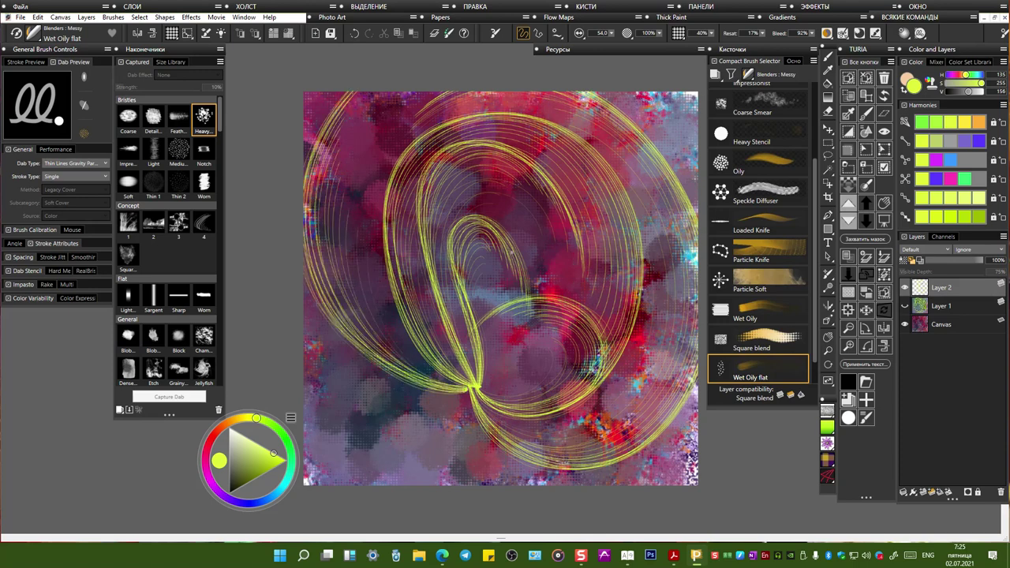
mouse_move(472, 390)
mouse_down()
mouse_move(537, 484)
mouse_move(568, 482)
mouse_up()
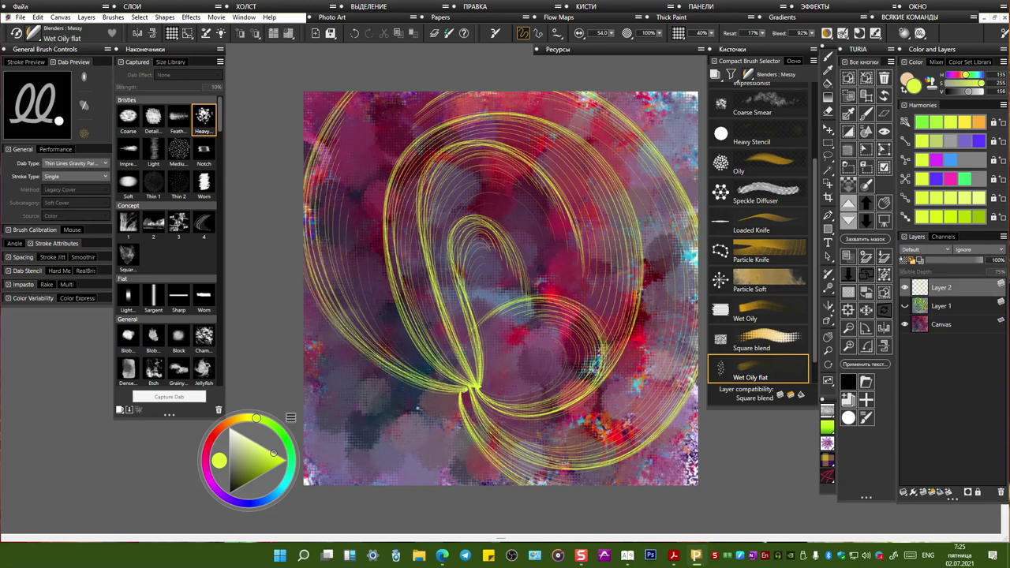
mouse_move(472, 389)
mouse_down()
mouse_move(368, 414)
mouse_move(303, 403)
mouse_up()
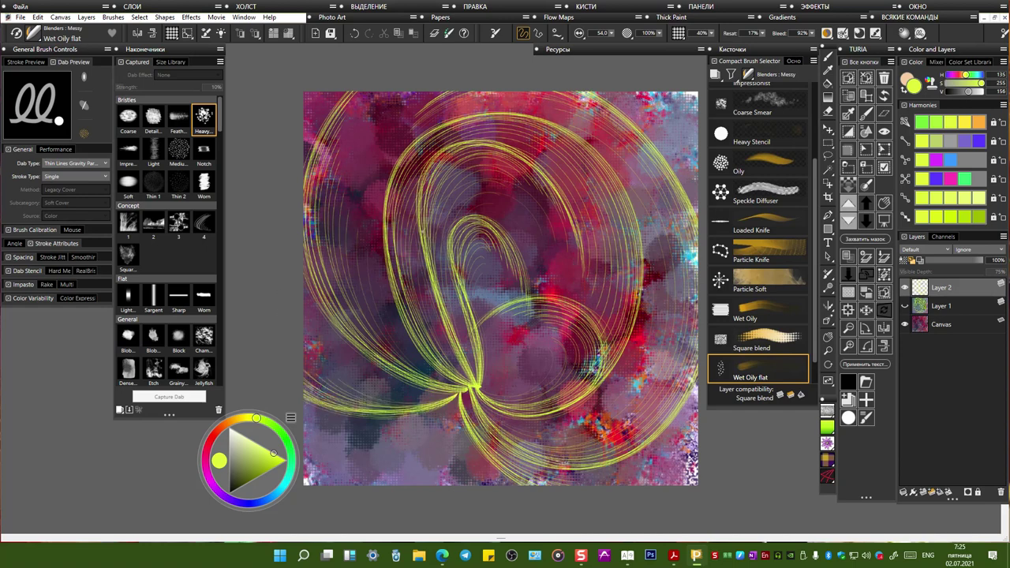
mouse_move(462, 390)
mouse_down()
mouse_move(452, 466)
mouse_move(494, 484)
mouse_up()
mouse_move(447, 408)
mouse_down()
mouse_move(371, 482)
mouse_move(347, 478)
mouse_up()
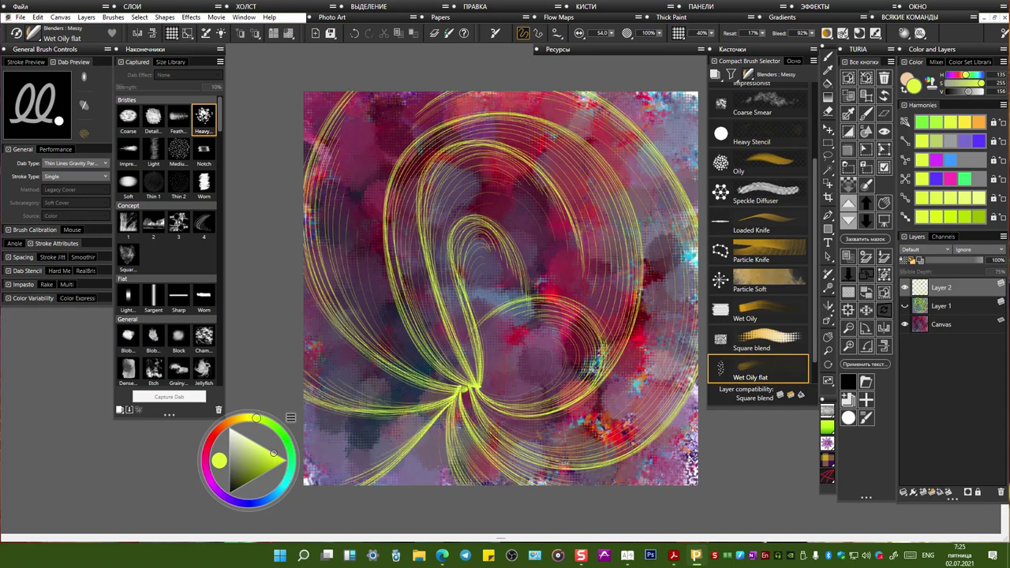
Step: Paint a small coil right of the base point and curling blades above it, undoing one narrow upright loop
mouse_move(478, 388)
mouse_down()
mouse_move(513, 318)
mouse_move(523, 430)
mouse_up()
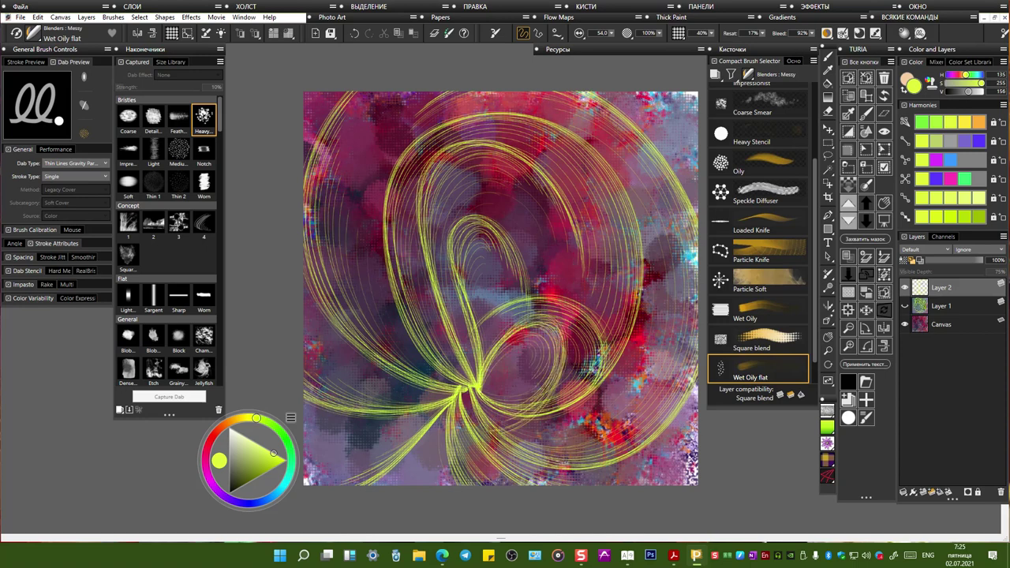
mouse_move(477, 379)
mouse_down()
mouse_move(491, 259)
mouse_move(507, 319)
mouse_up()
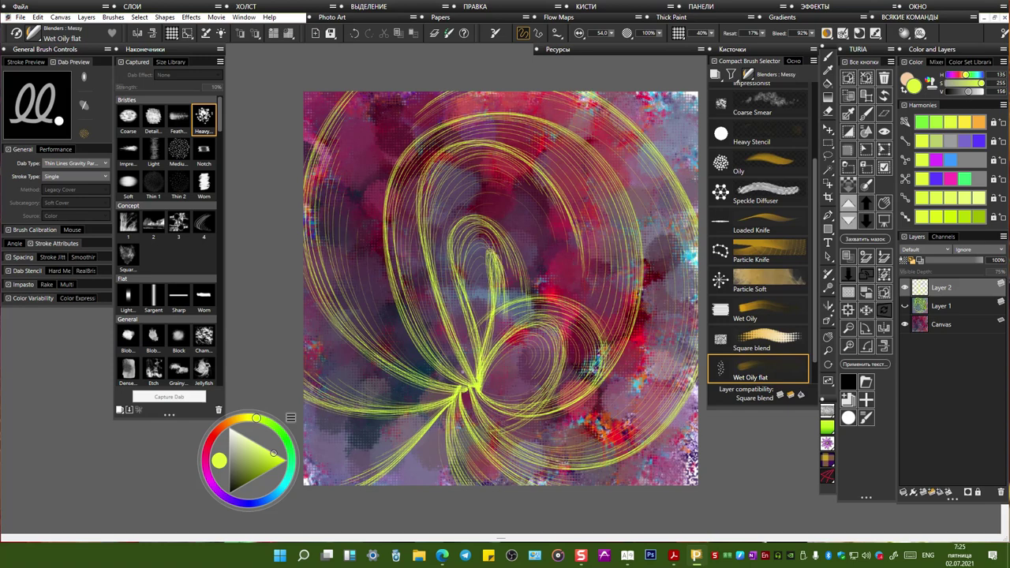
key(ctrl+z)
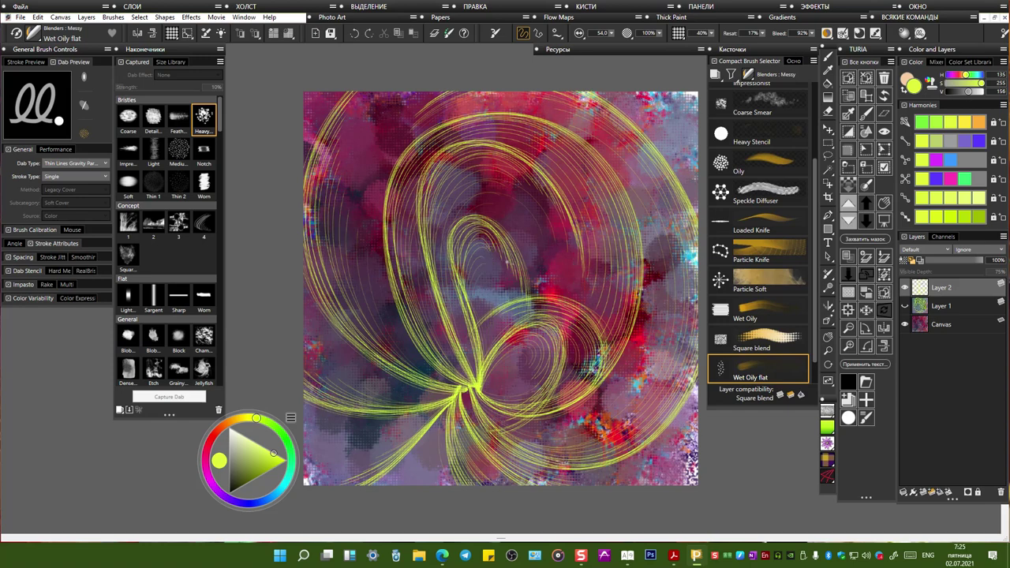
mouse_move(533, 301)
mouse_down()
mouse_move(512, 241)
mouse_move(556, 223)
mouse_move(548, 270)
mouse_move(570, 272)
mouse_up()
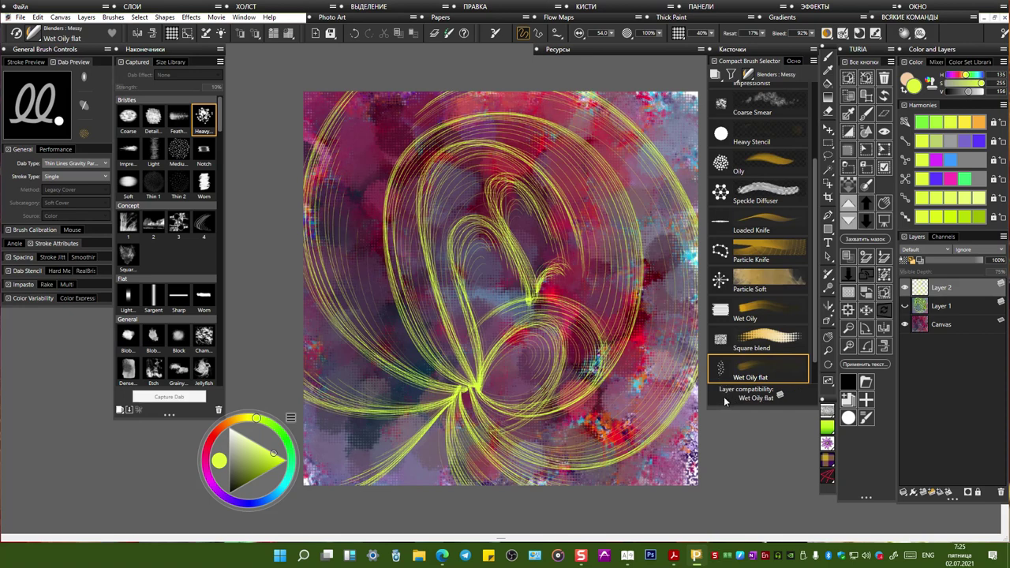
Step: Start saving the modified Wet Oily flat brush as a variant and assign it to the Particles : Thin category
right_click(758, 368)
click(672, 387)
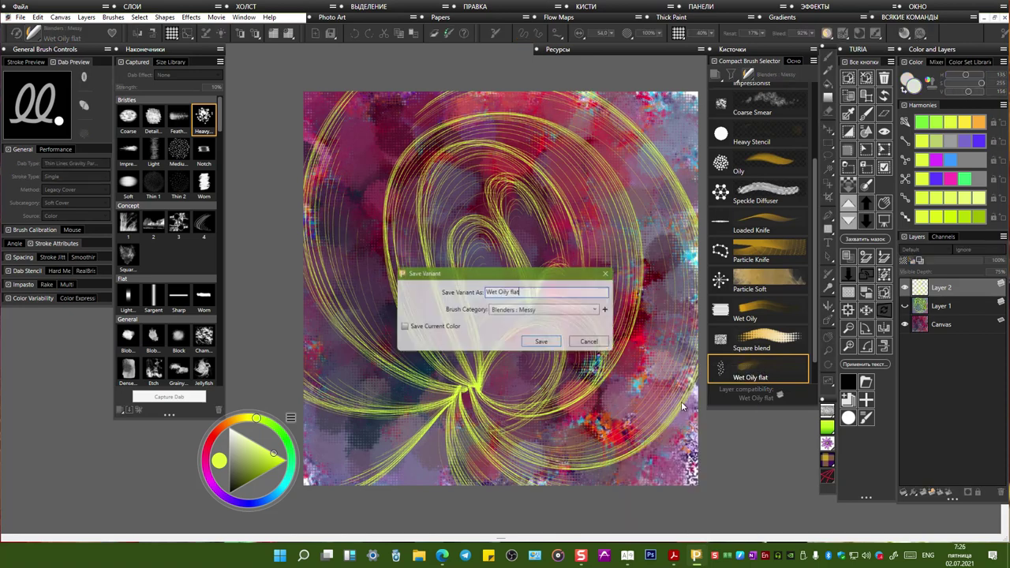
click(559, 312)
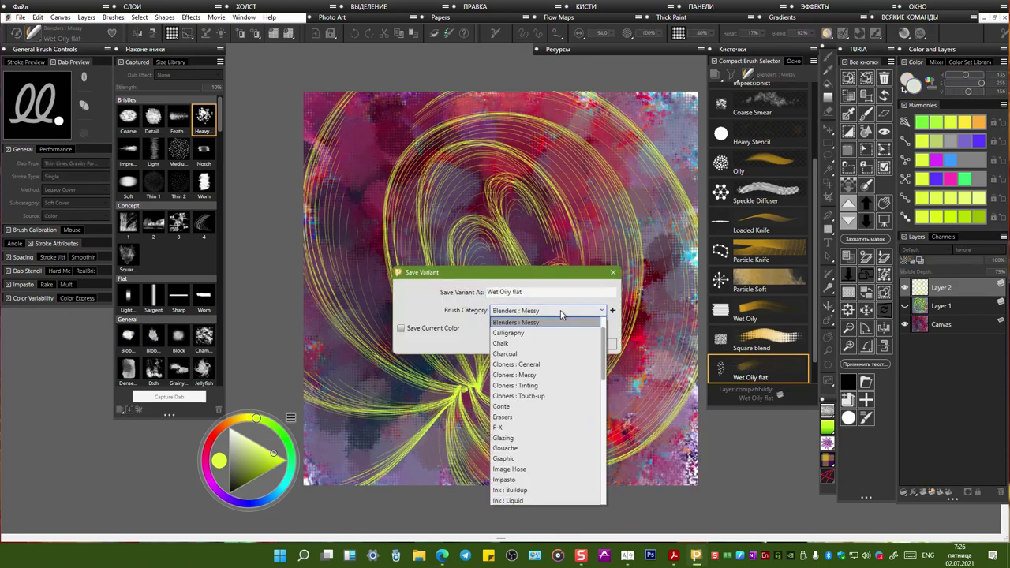
drag(604, 356, 604, 420)
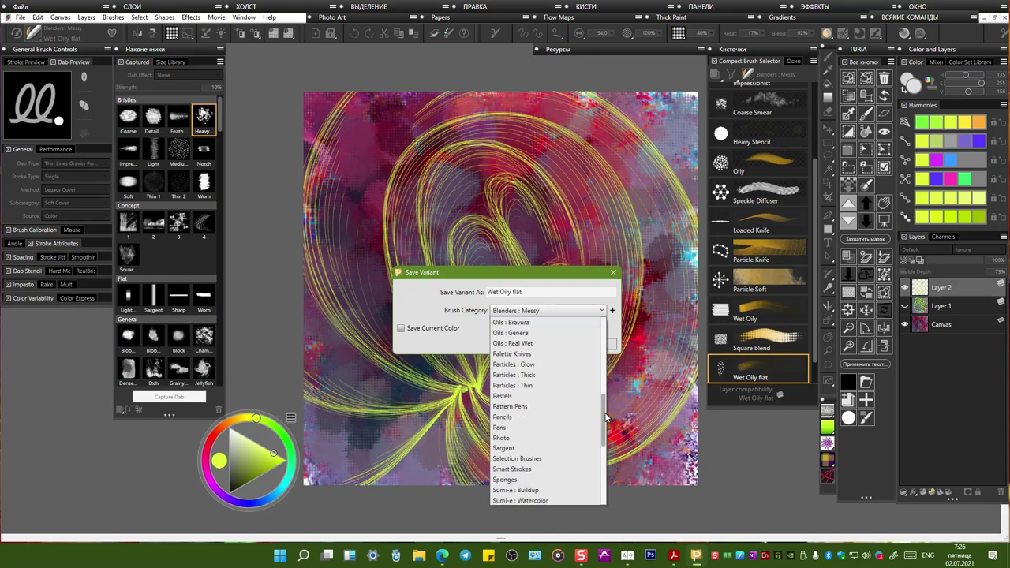
click(551, 385)
Step: Name the brush variant Wet Oily particles, save it, and locate it in the Particles : Thin brush list
click(538, 295)
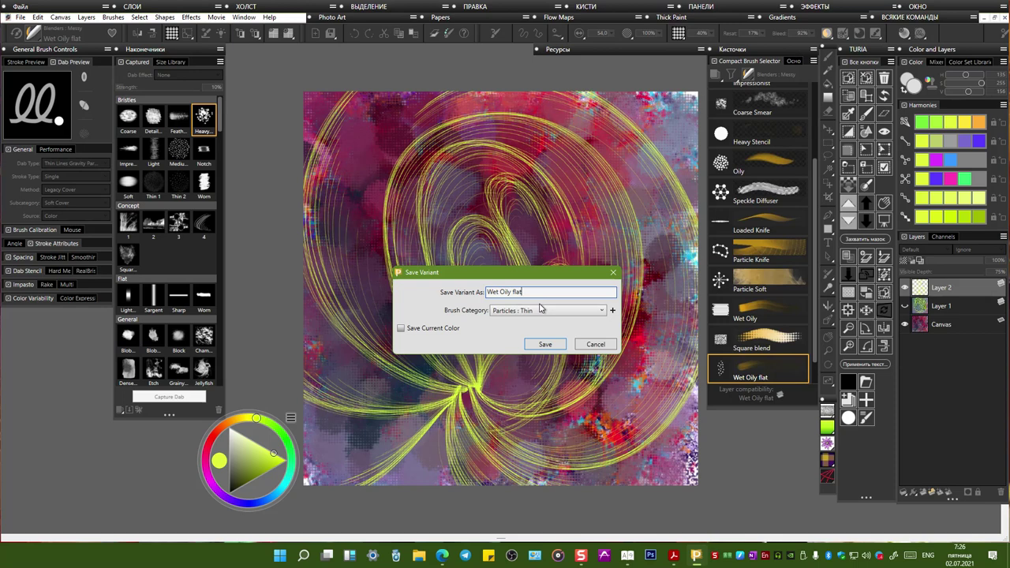
text(1)
key(BackSpace)
key(BackSpace)
key(BackSpace)
key(BackSpace)
text(p)
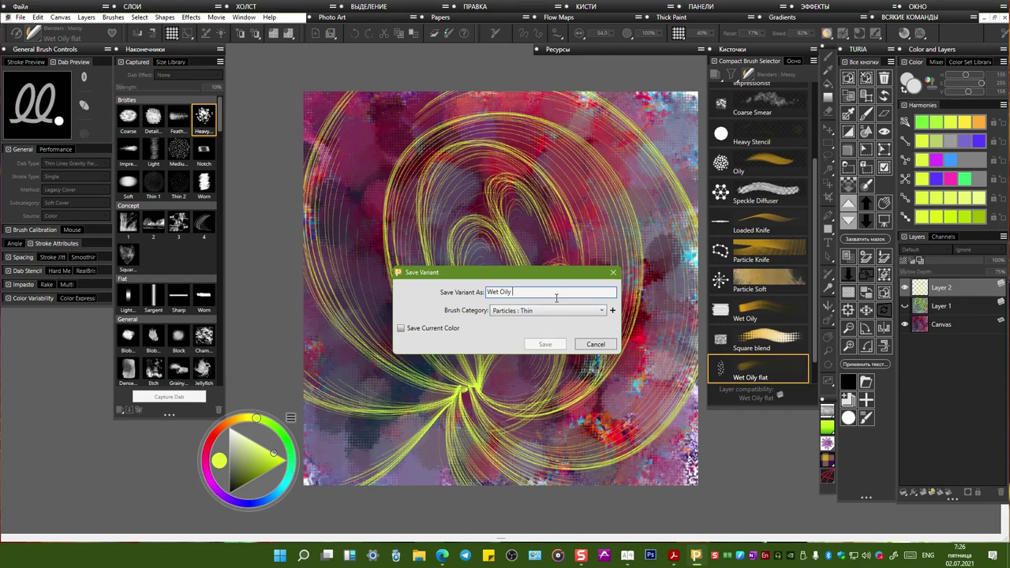
text(a)
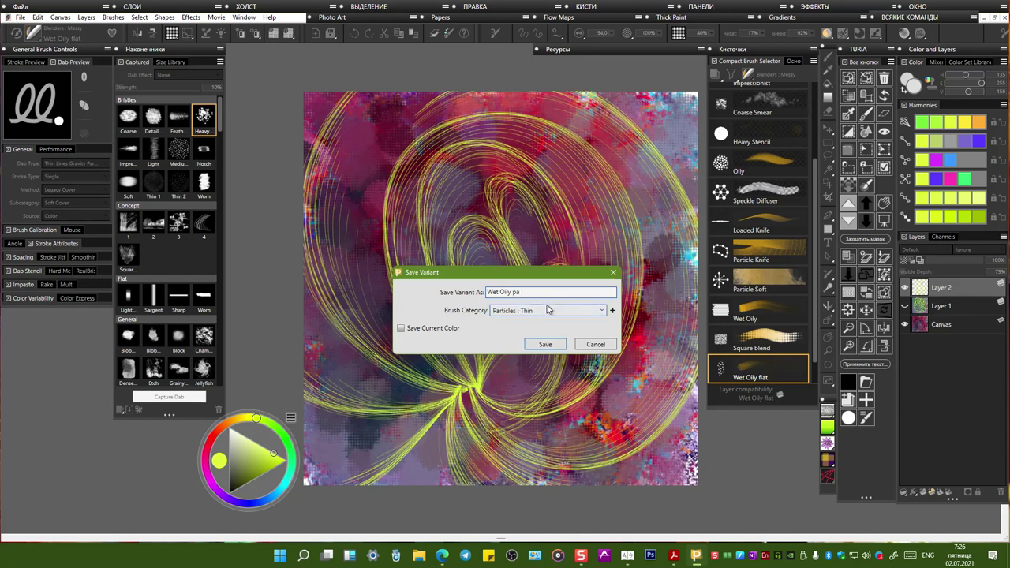
text(rtic)
text(es)
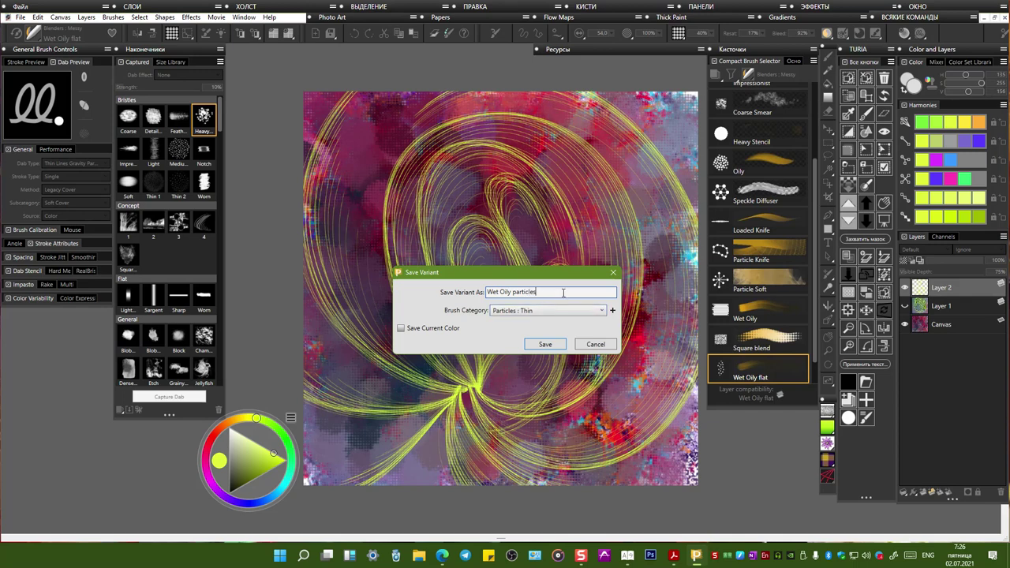
click(546, 345)
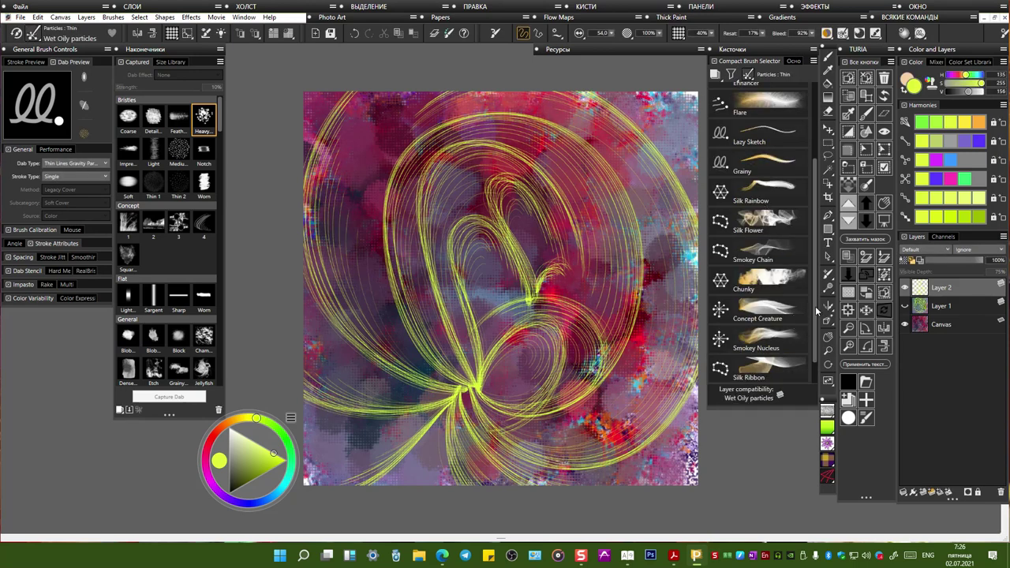
drag(815, 312, 818, 345)
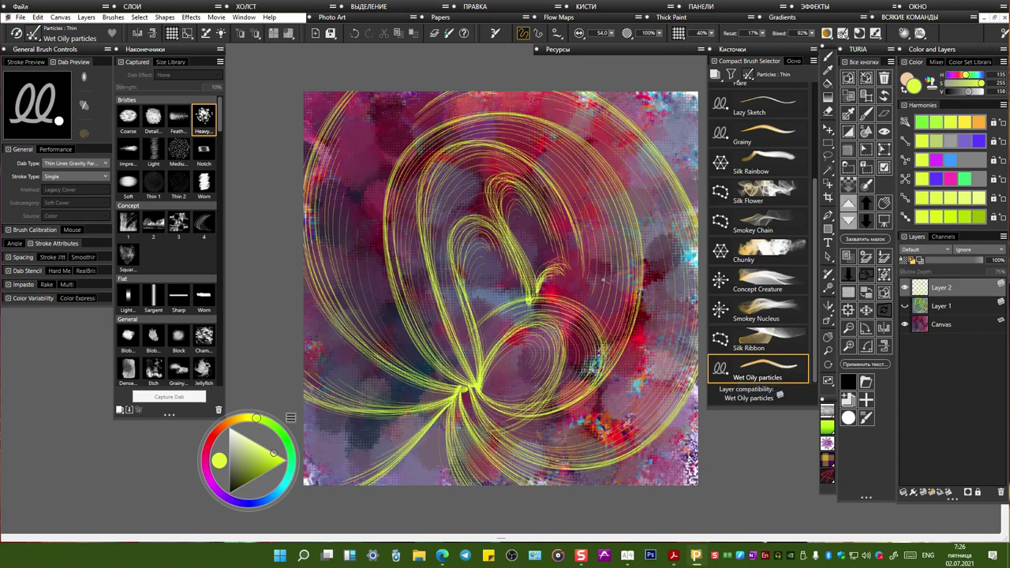
Step: Paint a loop with the saved brush, increase its size to 101.3, and add upright strokes in brighter green
mouse_move(462, 385)
mouse_down()
mouse_move(431, 364)
mouse_move(355, 135)
mouse_move(483, 328)
mouse_up()
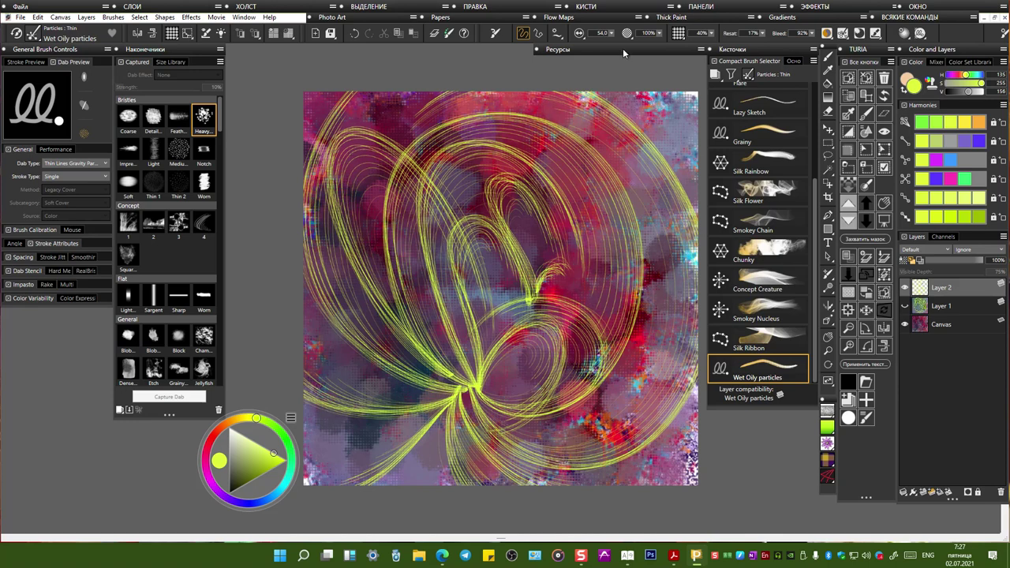
drag(611, 33, 624, 35)
click(921, 123)
mouse_move(468, 382)
mouse_down()
mouse_move(465, 225)
mouse_move(516, 382)
mouse_move(450, 189)
mouse_move(480, 175)
mouse_up()
mouse_move(466, 355)
mouse_down()
mouse_move(448, 183)
mouse_move(485, 177)
mouse_move(480, 316)
mouse_move(481, 279)
mouse_move(497, 326)
mouse_up()
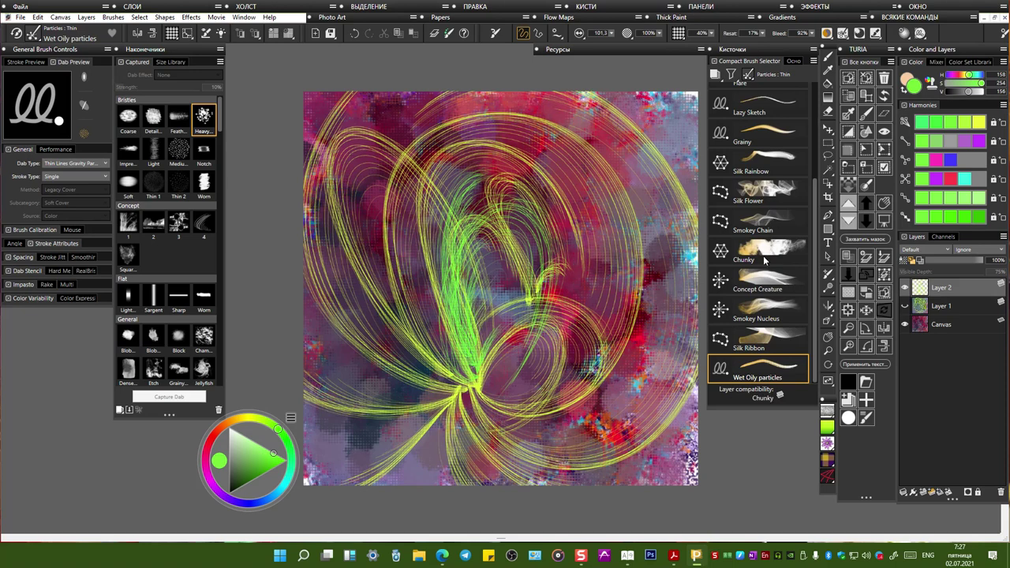
Step: Enable Glow for the thin-line particles and paint green strokes at the left and downward from the canvas's upper edge
click(843, 34)
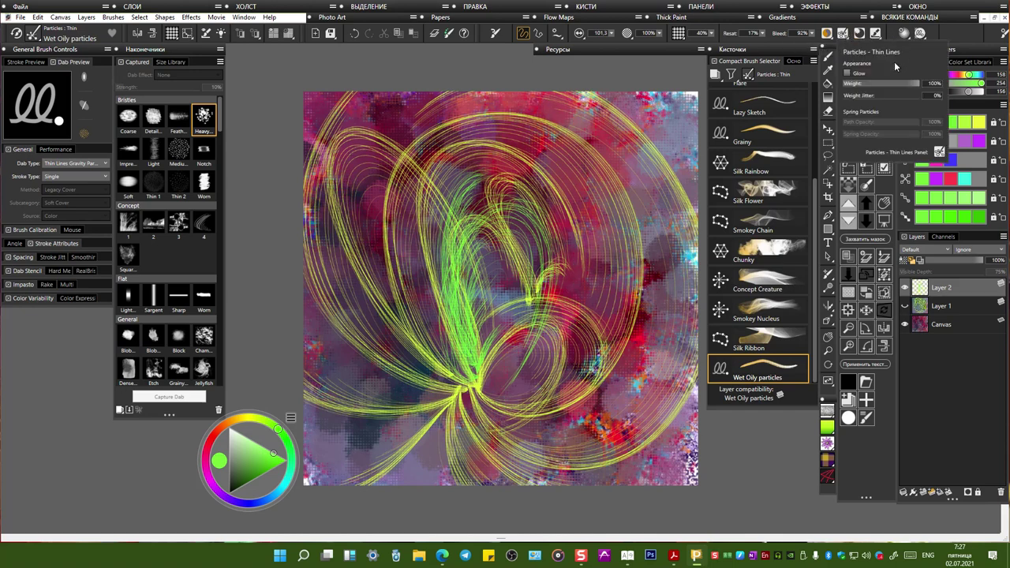
click(849, 74)
mouse_move(462, 391)
mouse_down()
mouse_move(444, 404)
mouse_move(314, 339)
mouse_move(332, 230)
mouse_up()
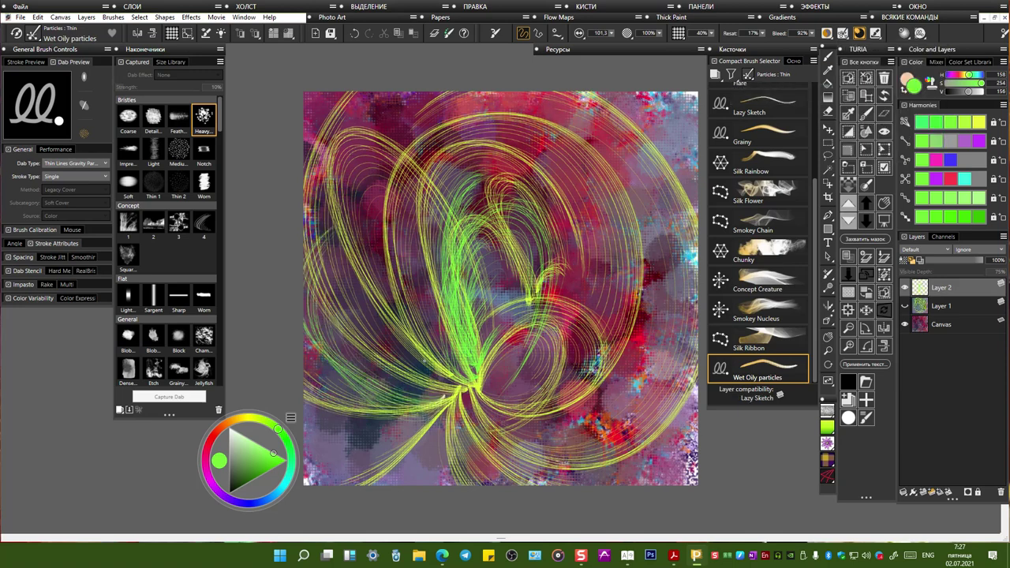
mouse_move(416, 98)
mouse_down()
mouse_move(403, 123)
mouse_move(377, 343)
mouse_up()
drag(427, 98, 393, 331)
mouse_move(422, 98)
mouse_down()
mouse_move(459, 142)
mouse_move(463, 207)
mouse_move(414, 133)
mouse_move(398, 152)
mouse_up()
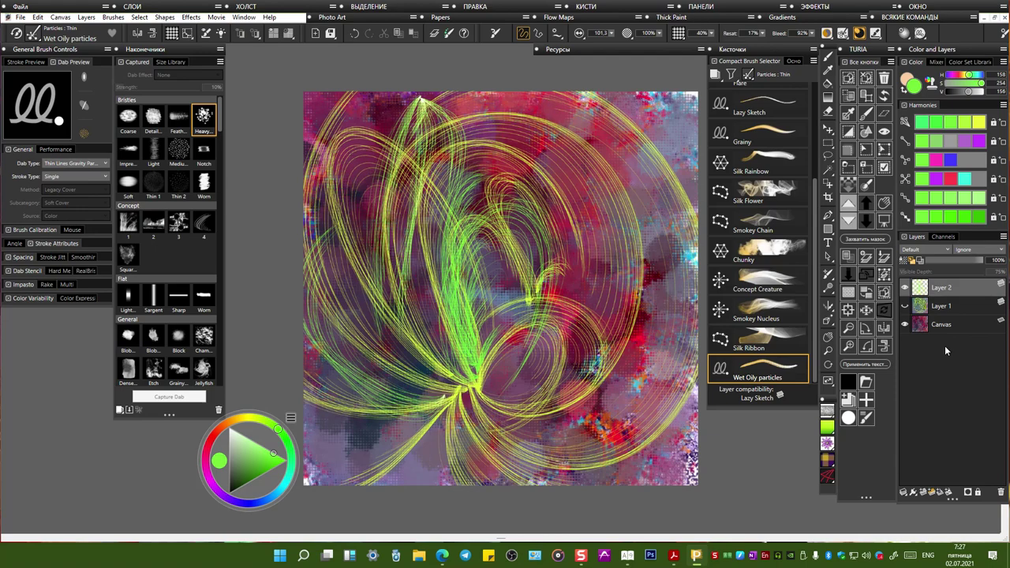
Step: Create a new image from the Particle Brushes preset, 2000 by 1200 pixels with a black canvas
click(21, 18)
click(36, 28)
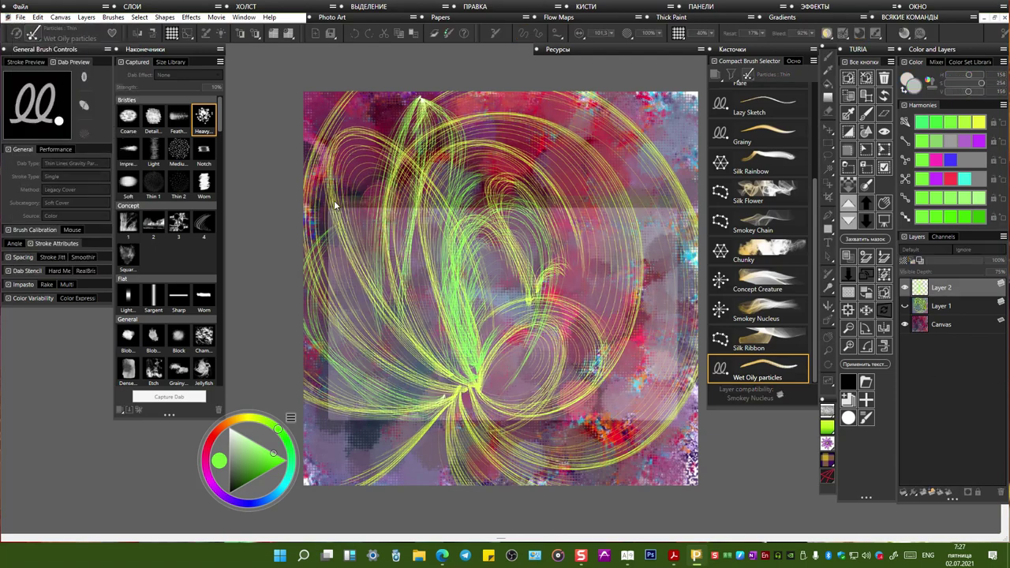
click(399, 271)
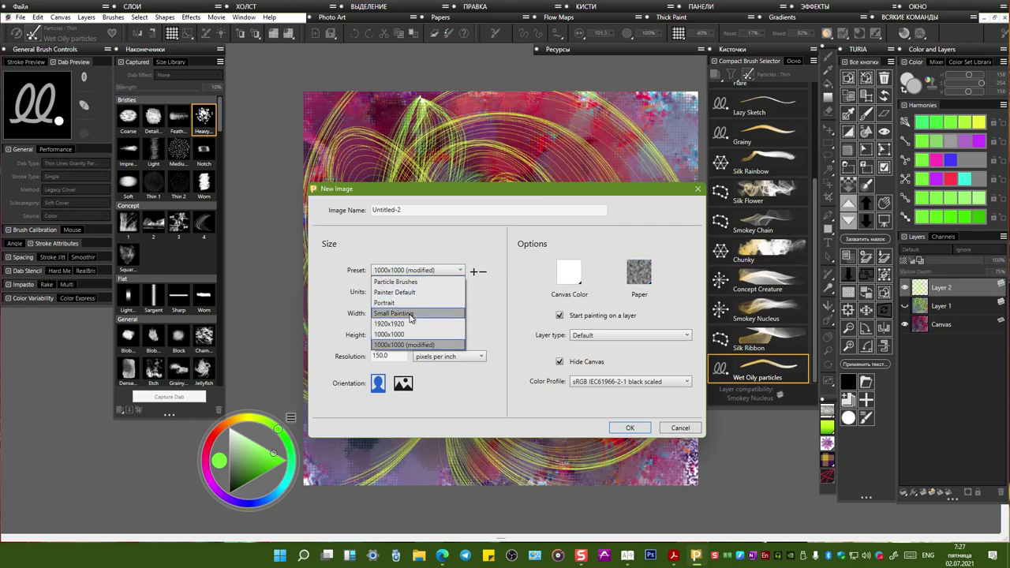
click(406, 282)
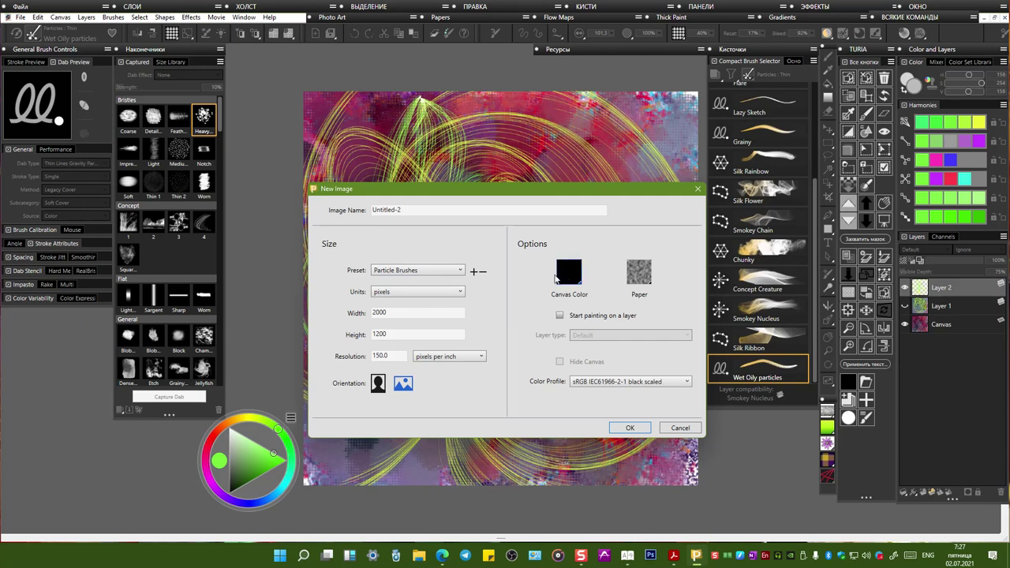
click(374, 314)
key(Tab)
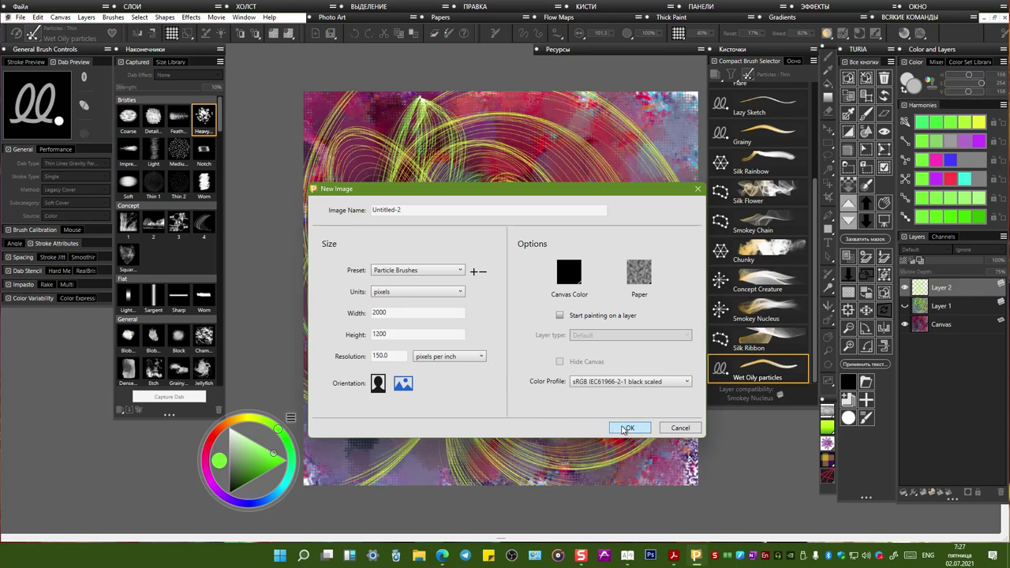
click(623, 429)
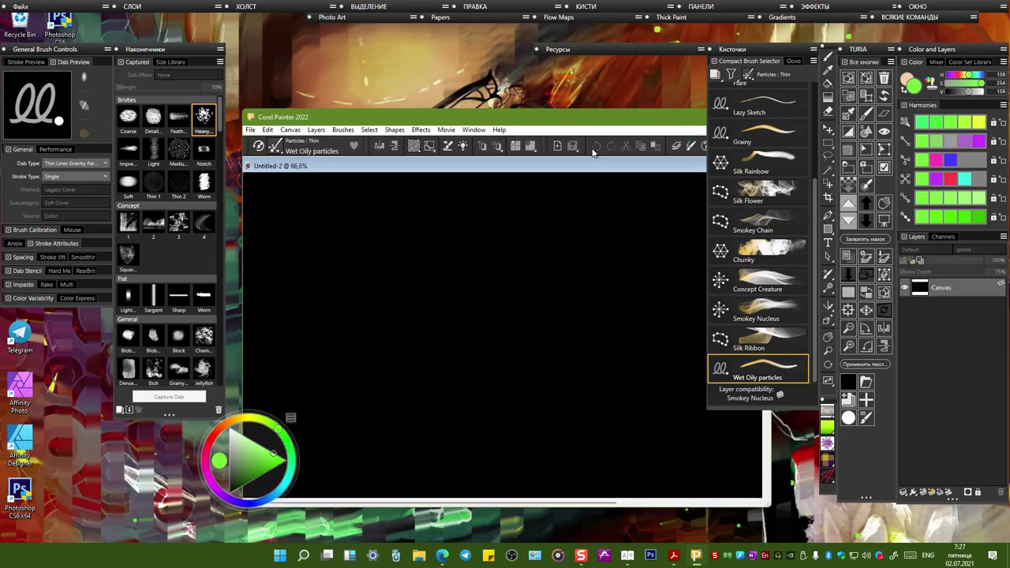
Step: Maximize the program and the new image's window, and add a layer above the black canvas
drag(588, 121, 455, 79)
click(602, 75)
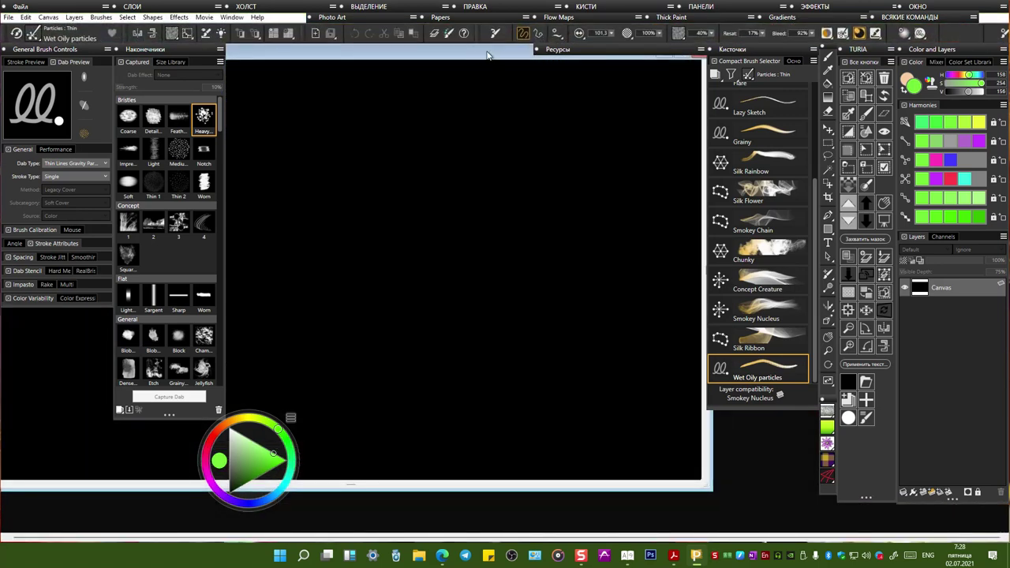
drag(488, 54, 464, 81)
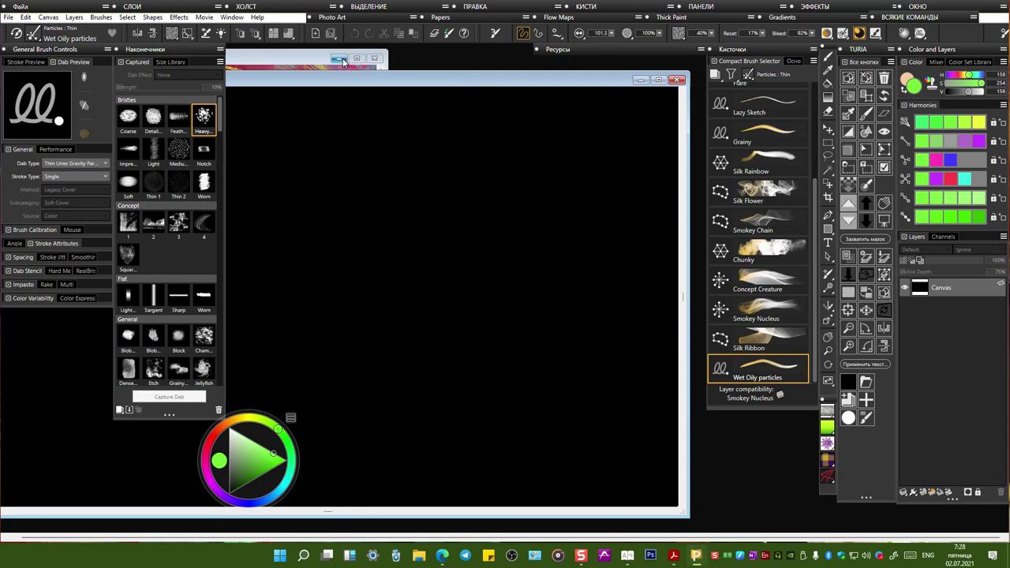
click(658, 80)
scroll(461, 239, down, 3)
scroll(529, 224, up, 2)
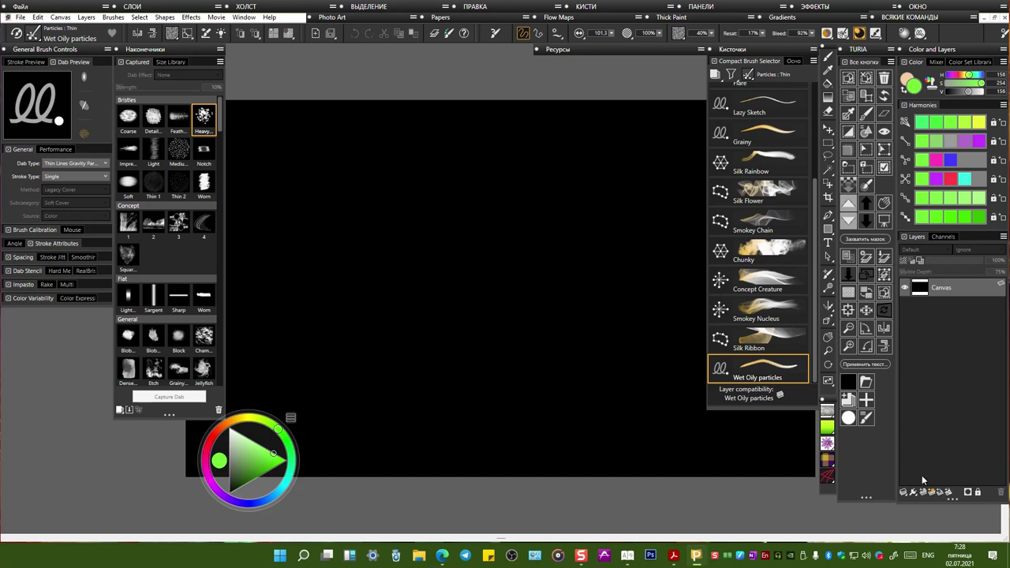
click(868, 273)
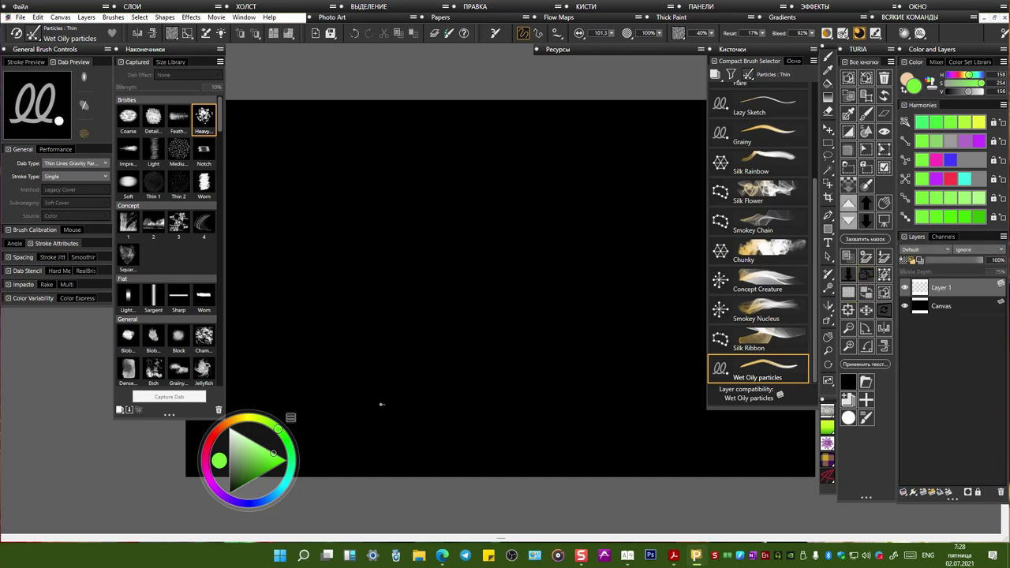
Step: Paint glowing green arcs fanning up and across from the lower-left area of the black canvas on Layer 1
mouse_move(336, 429)
mouse_down()
mouse_move(379, 440)
mouse_move(343, 437)
mouse_move(378, 462)
mouse_move(346, 441)
mouse_up()
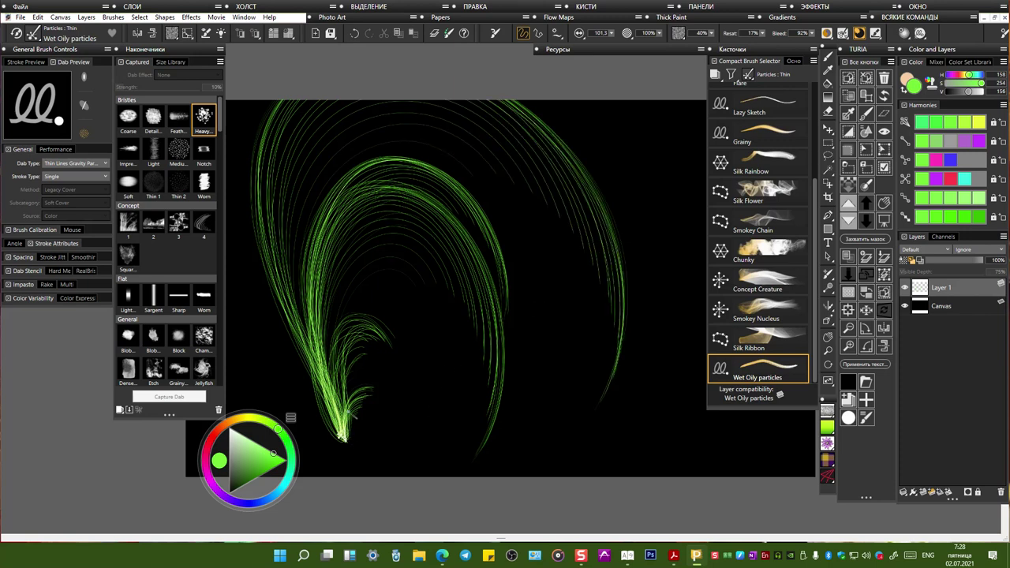
mouse_move(346, 440)
mouse_down()
mouse_move(393, 436)
mouse_move(365, 463)
mouse_move(342, 434)
mouse_move(389, 423)
mouse_move(363, 471)
mouse_move(348, 446)
mouse_move(403, 452)
mouse_move(374, 465)
mouse_move(400, 361)
mouse_move(424, 455)
mouse_move(397, 465)
mouse_move(365, 434)
mouse_move(371, 418)
mouse_move(429, 415)
mouse_move(482, 350)
mouse_move(384, 388)
mouse_move(387, 448)
mouse_up()
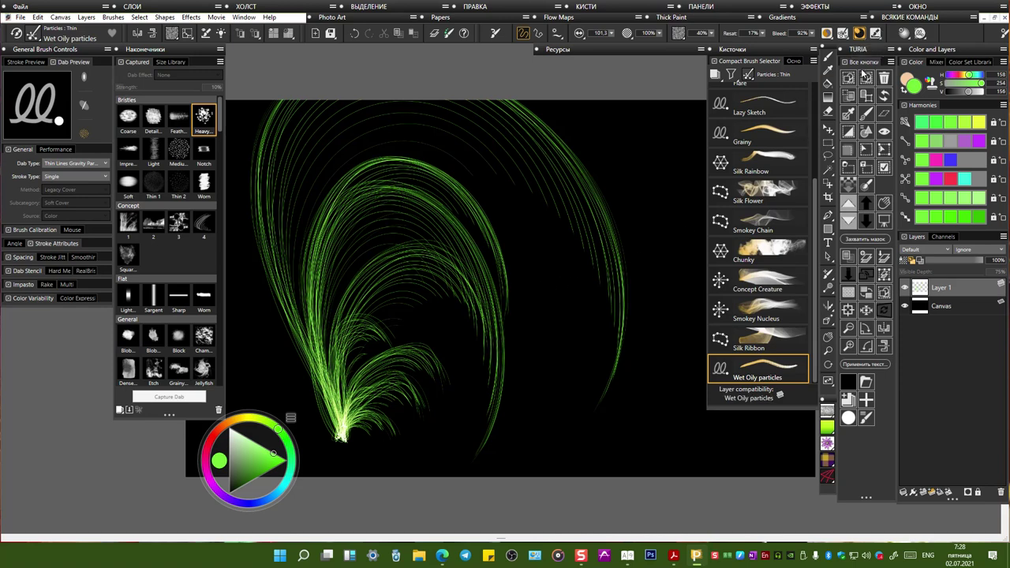
Step: Set the thin-line particles' Weight Jitter to 34% and paint a wide sweeping arc and a small loop near the canvas's right side
click(857, 35)
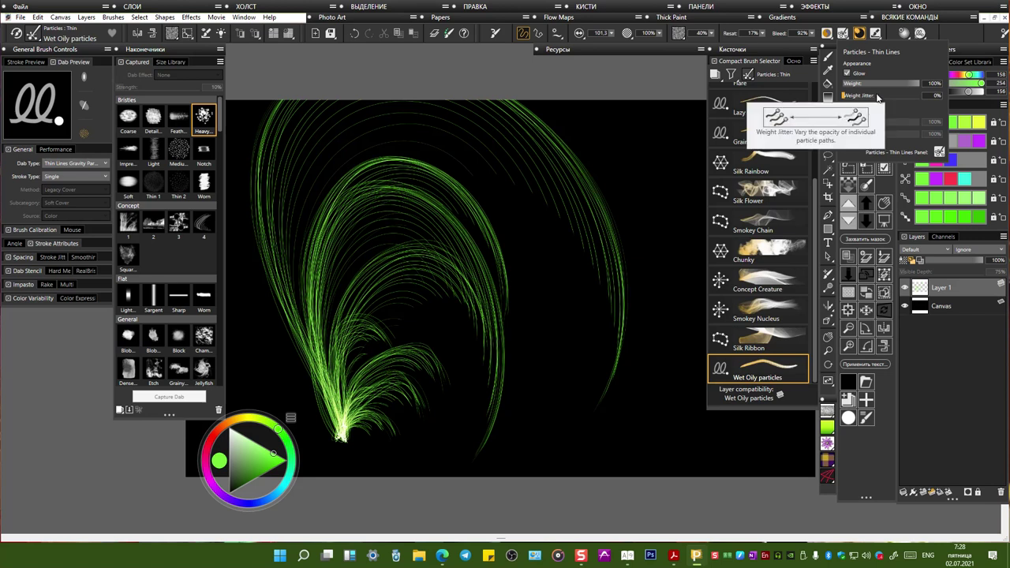
drag(859, 96, 879, 103)
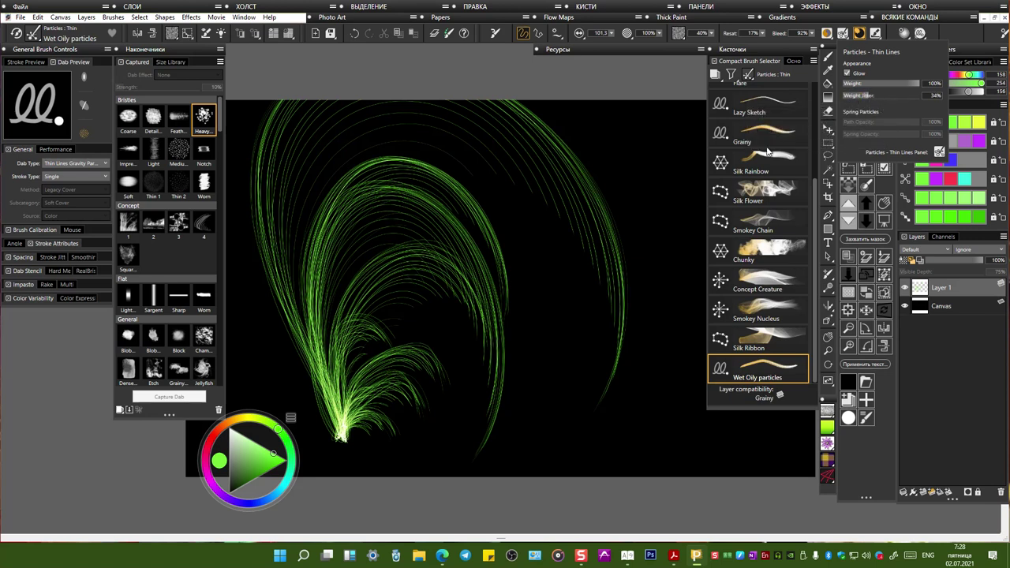
mouse_move(353, 432)
mouse_down()
mouse_move(300, 308)
mouse_move(482, 127)
mouse_move(462, 450)
mouse_move(476, 444)
mouse_up()
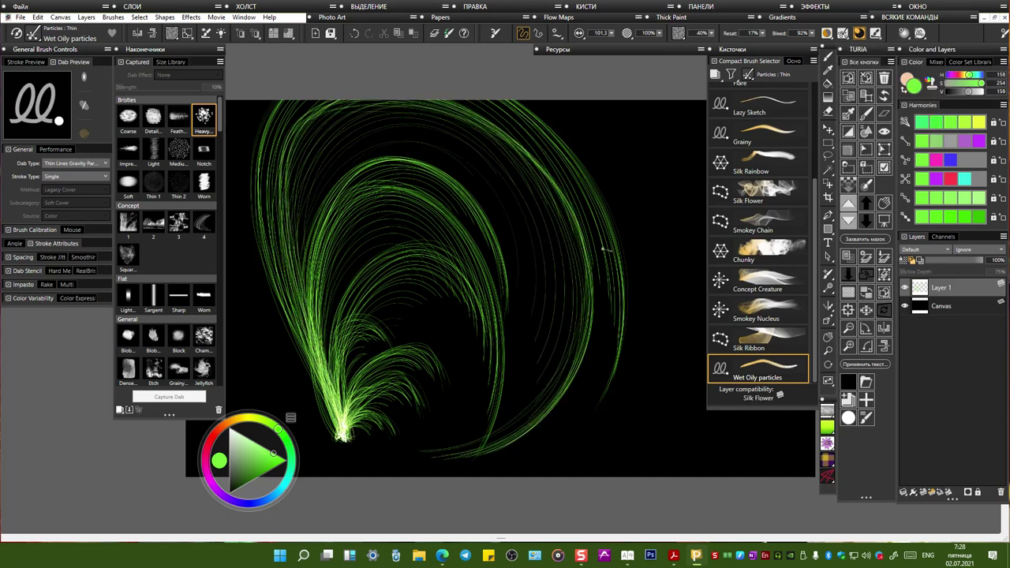
drag(617, 220, 619, 219)
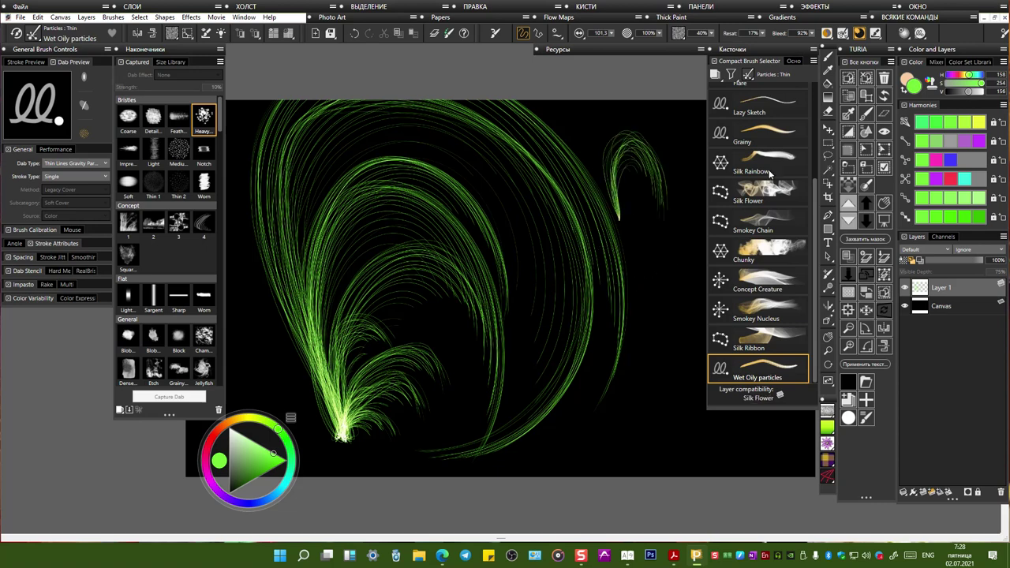
Step: Raise the Weight Jitter to 72% and paint small curls and a fan of lines along the canvas's right side
click(856, 35)
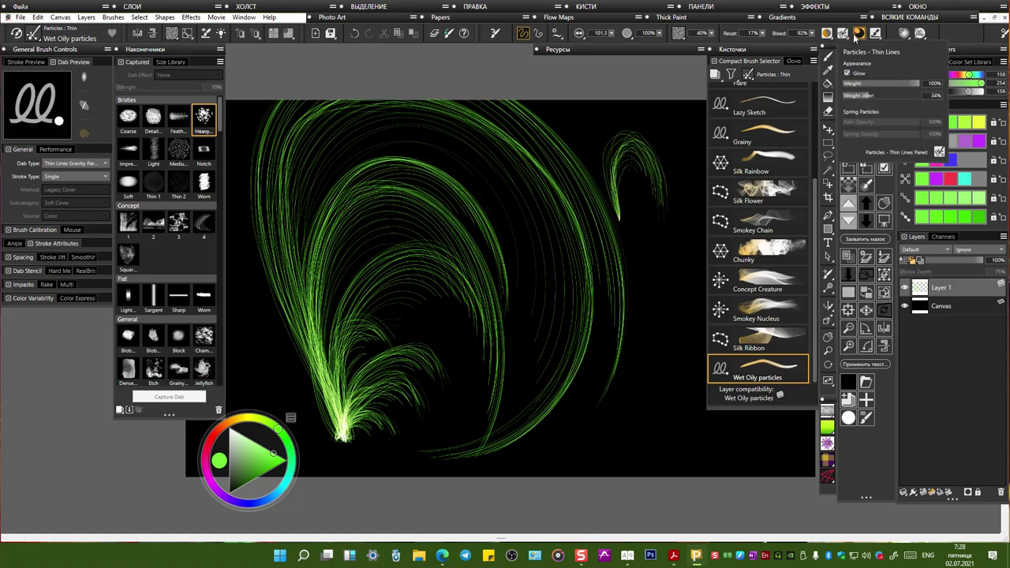
drag(876, 95, 901, 96)
mouse_move(644, 258)
mouse_down()
mouse_move(677, 246)
mouse_move(648, 322)
mouse_move(652, 281)
mouse_move(664, 275)
mouse_move(649, 330)
mouse_up()
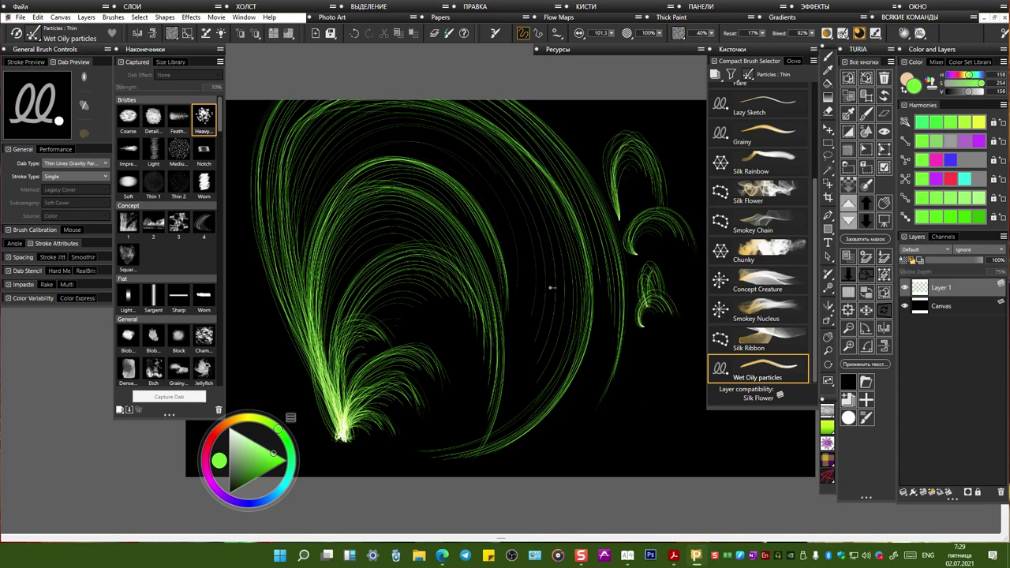
mouse_move(592, 437)
mouse_down()
mouse_move(626, 357)
mouse_move(648, 434)
mouse_move(624, 448)
mouse_move(595, 440)
mouse_move(632, 418)
mouse_move(619, 473)
mouse_move(596, 438)
mouse_up()
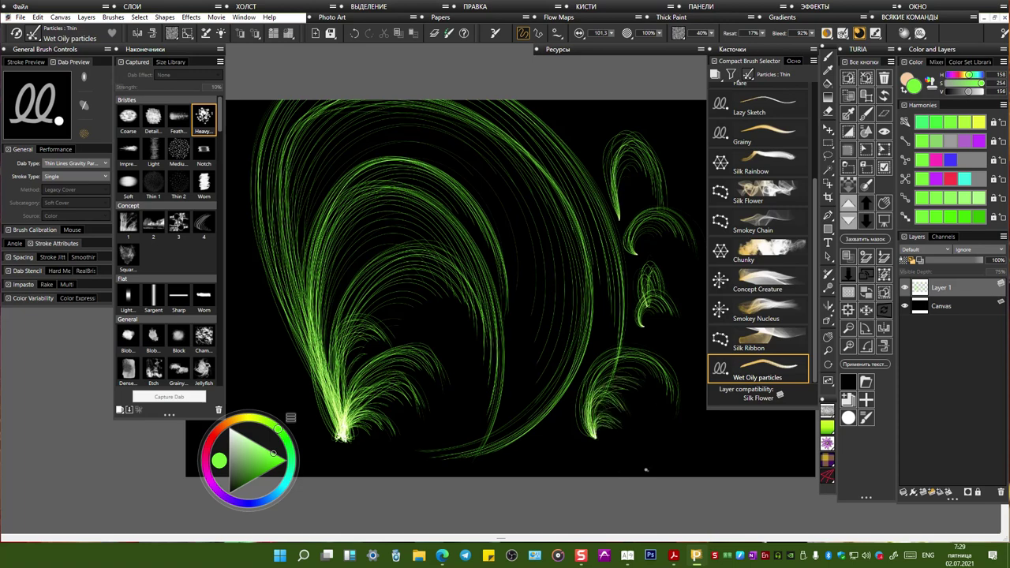
Step: Float the Particles - Thin Lines settings beside the dab library, set Weight to 52%, and paint an arc from the fan's base
click(844, 34)
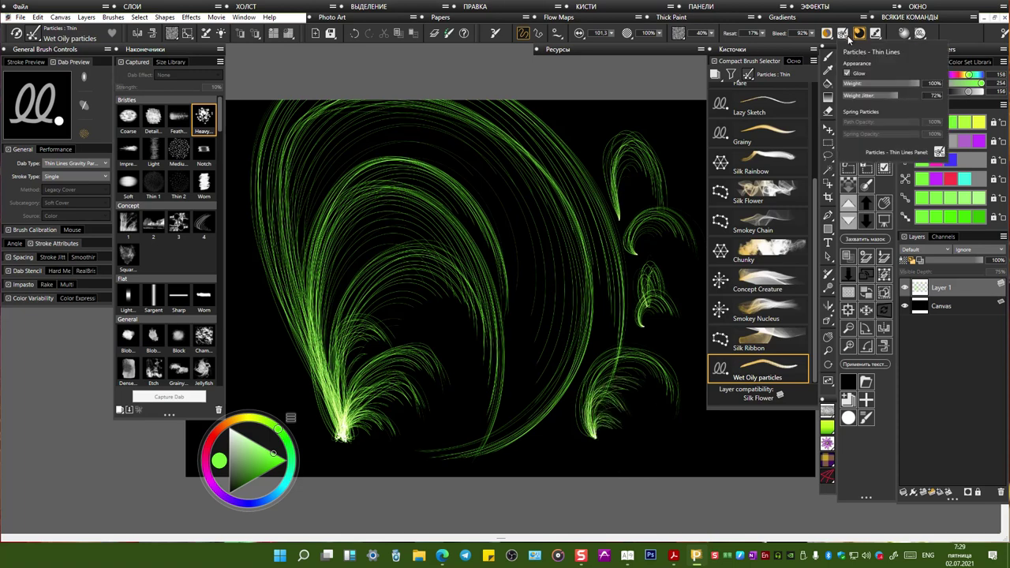
click(939, 153)
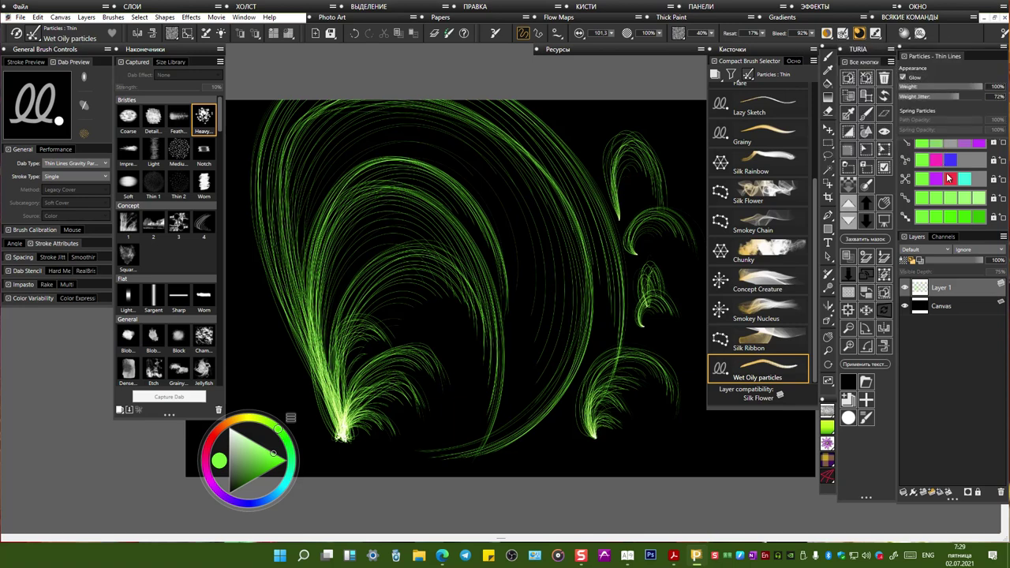
drag(948, 47, 285, 47)
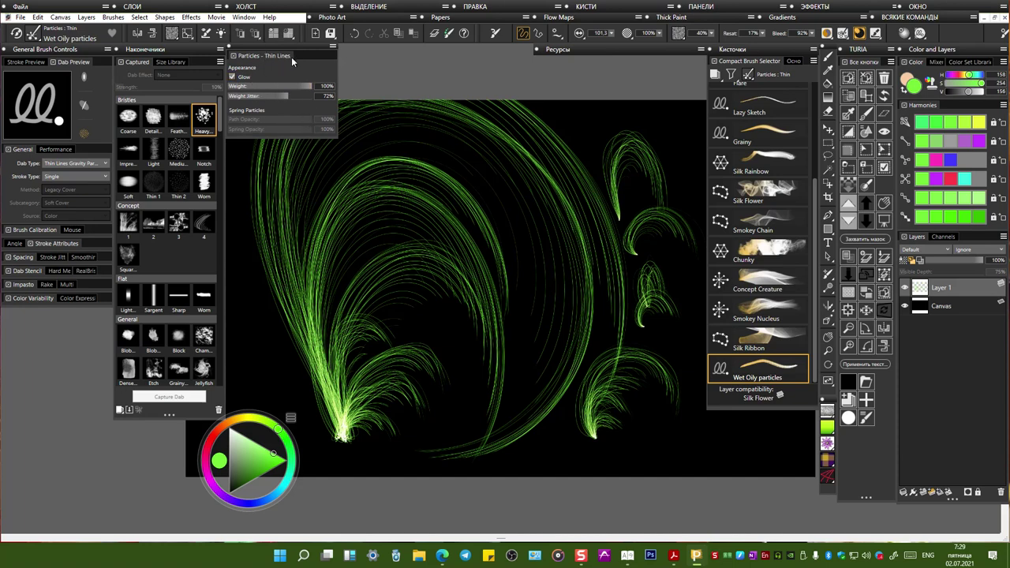
drag(279, 85, 274, 87)
mouse_move(339, 433)
mouse_down()
mouse_move(266, 331)
mouse_move(371, 177)
mouse_move(403, 225)
mouse_up()
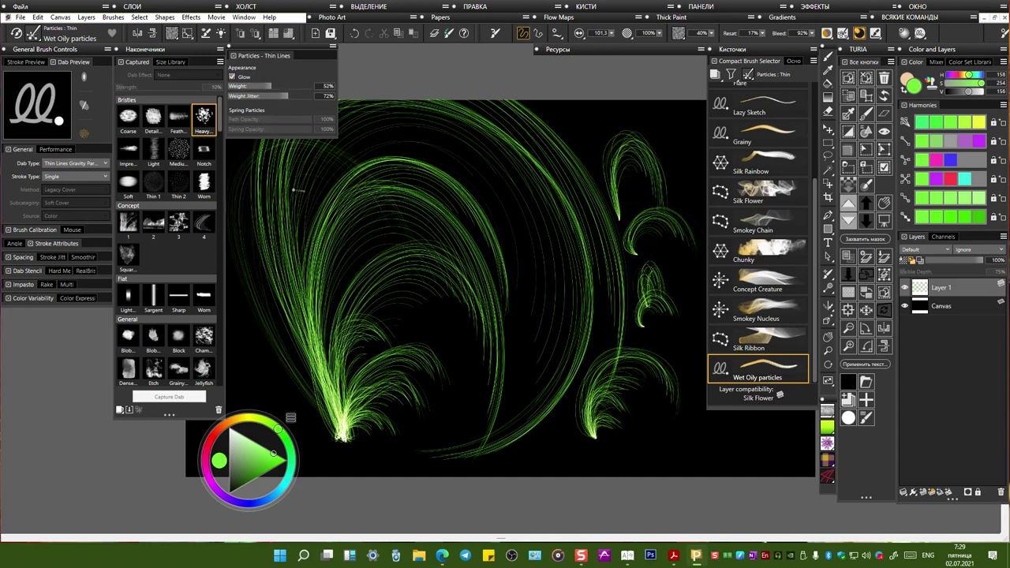
Step: Set Weight to 100%, paint strokes from the fan's base and the canvas's lower middle, and close the floating Thin Lines settings
drag(273, 86, 314, 86)
mouse_move(338, 430)
mouse_down()
mouse_move(303, 383)
mouse_move(237, 341)
mouse_up()
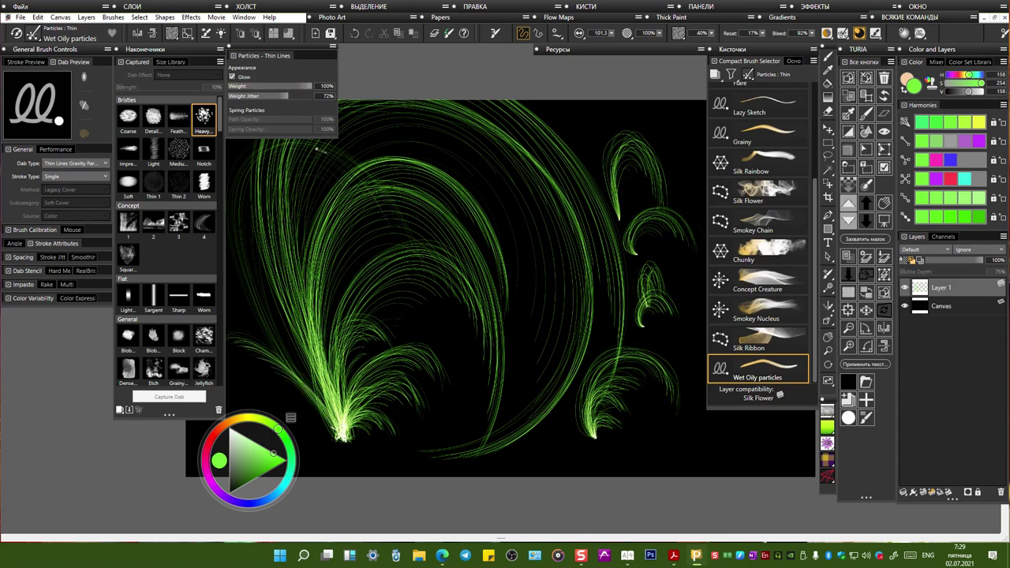
click(227, 46)
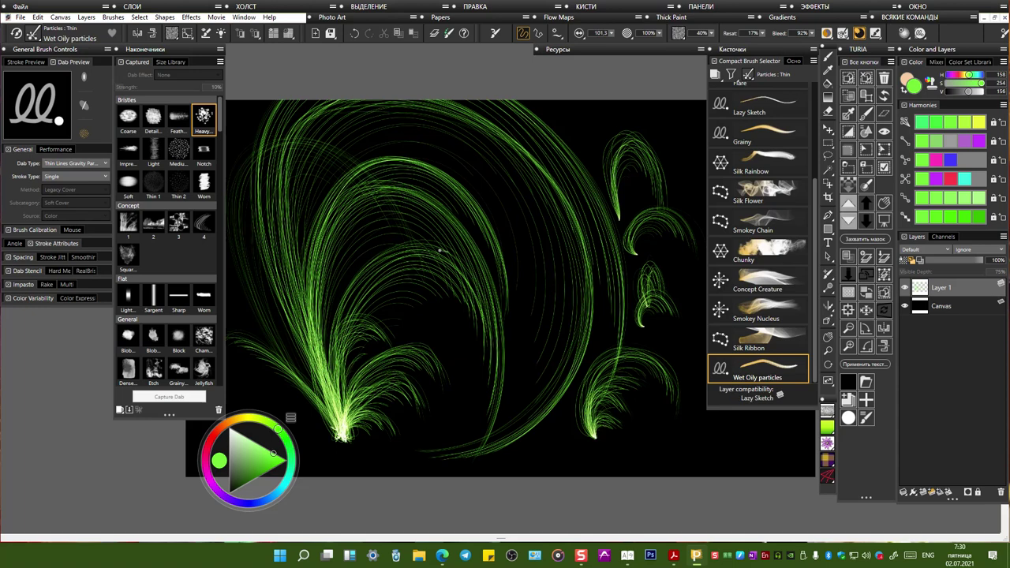
drag(464, 414, 455, 432)
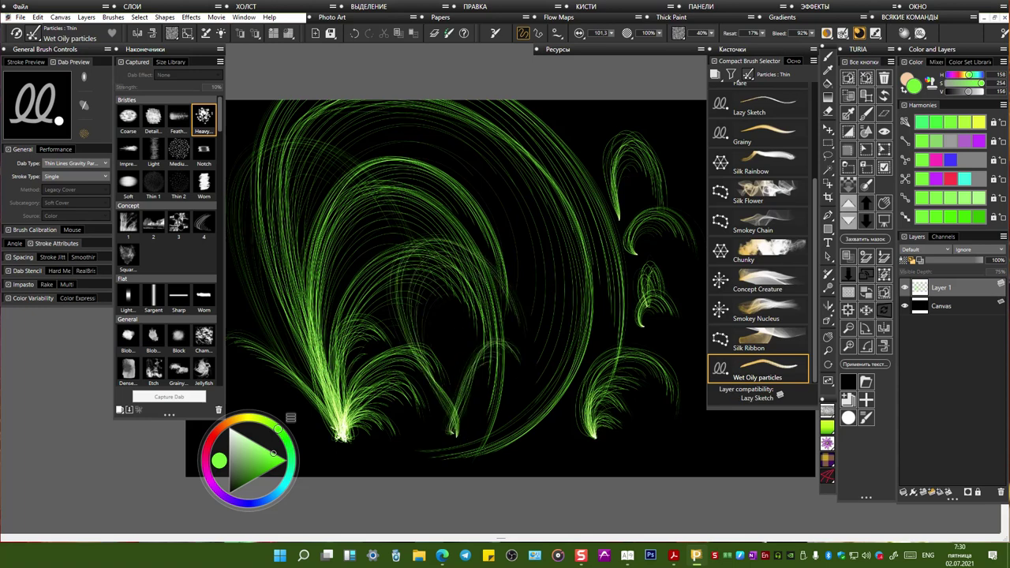
Step: Enable Paint with Depth for the brush, keep the type at Color and Depth, and set Depth to 300%
click(878, 34)
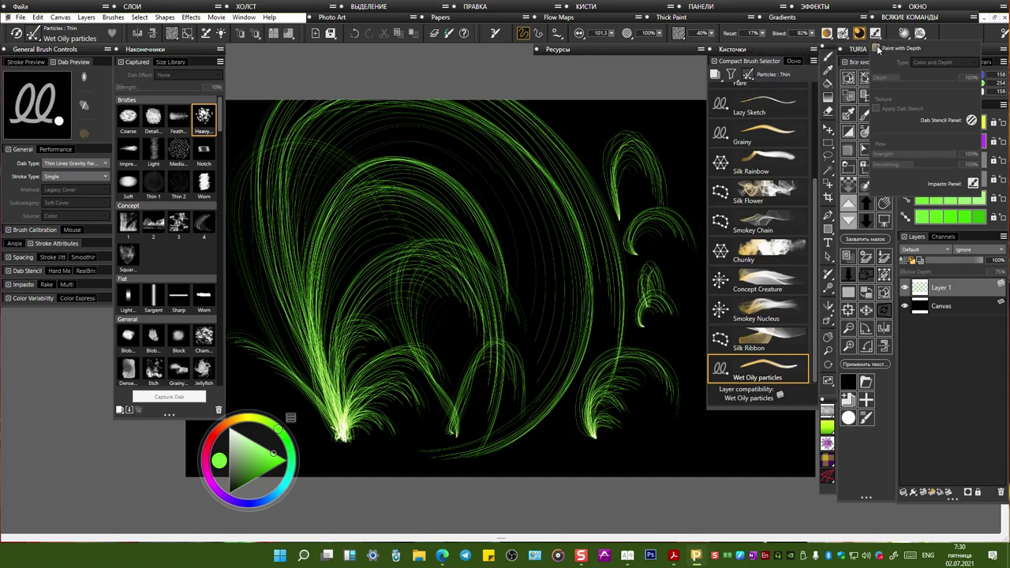
click(877, 48)
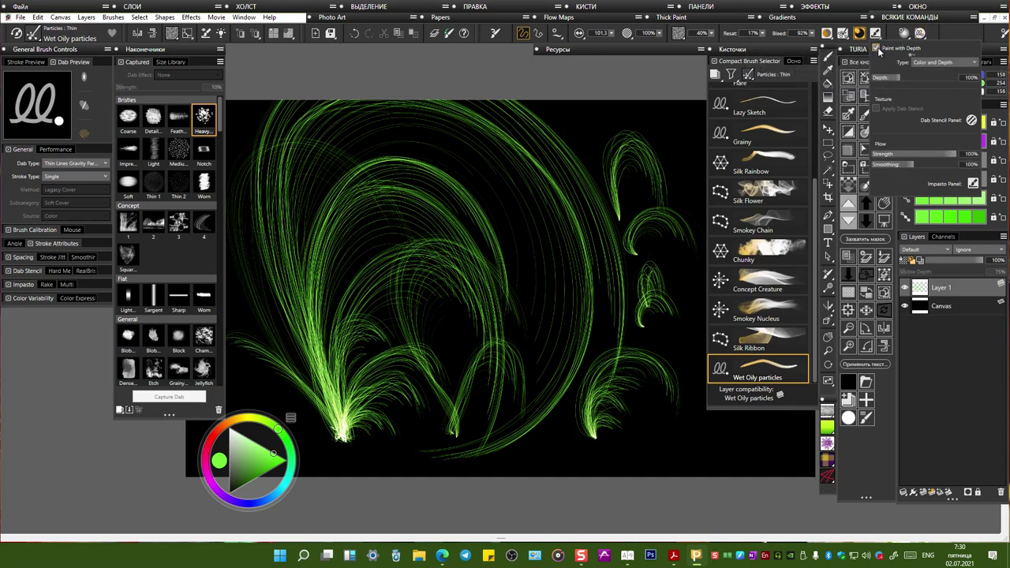
click(942, 62)
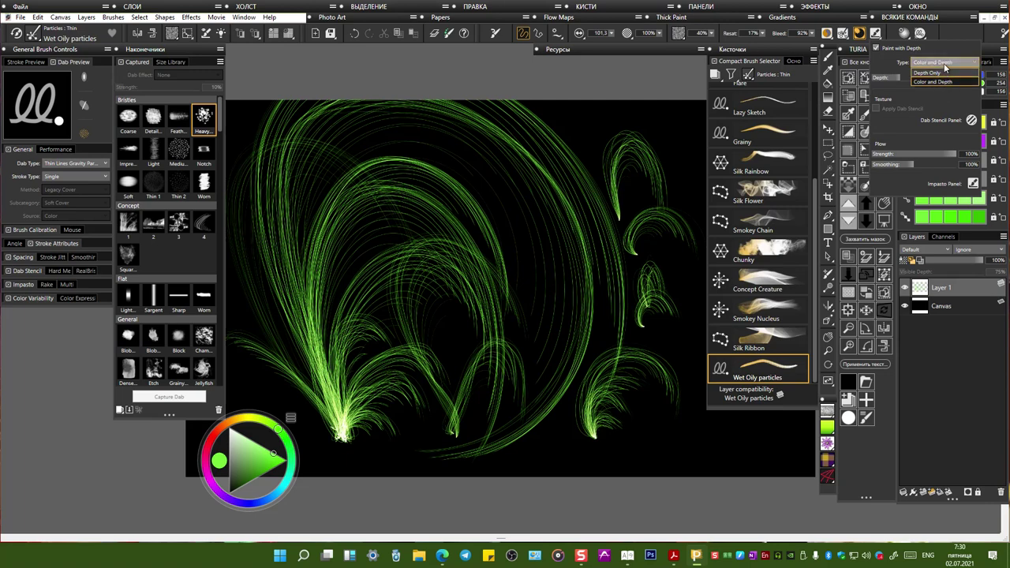
click(945, 66)
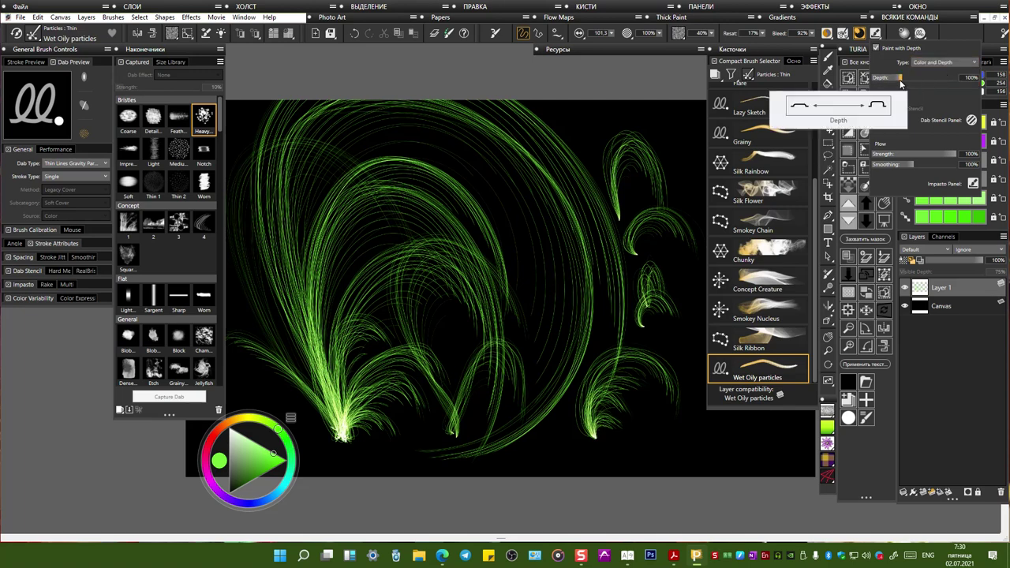
drag(904, 78, 962, 76)
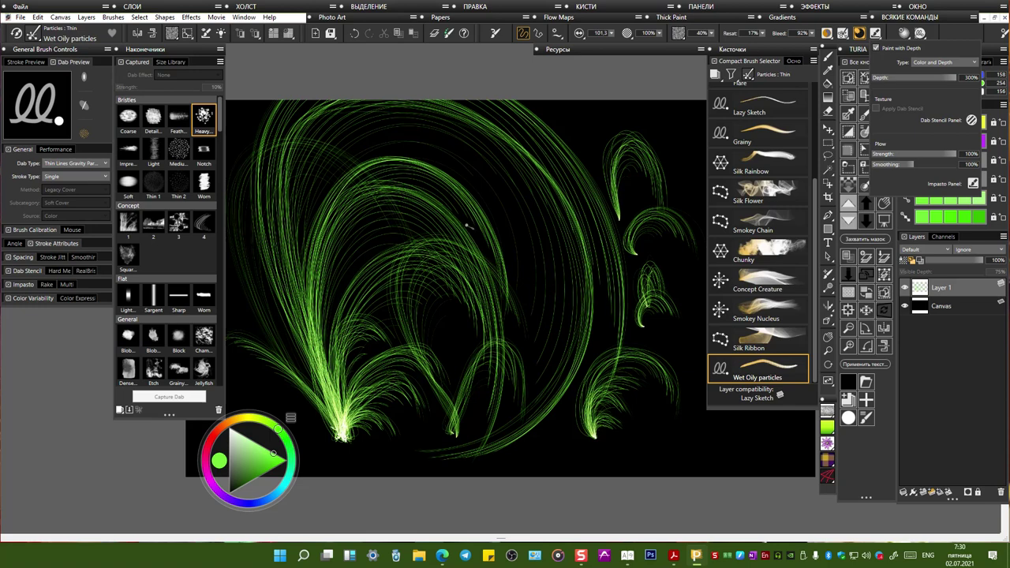
Step: Paint long crossing strokes with depth over the middle of the green arcs
mouse_move(512, 261)
mouse_down()
mouse_move(505, 207)
mouse_move(545, 177)
mouse_move(550, 263)
mouse_move(496, 217)
mouse_move(580, 169)
mouse_move(550, 256)
mouse_up()
mouse_move(341, 420)
mouse_down()
mouse_move(340, 316)
mouse_move(389, 418)
mouse_move(401, 265)
mouse_move(457, 355)
mouse_move(501, 205)
mouse_move(562, 307)
mouse_move(577, 197)
mouse_move(604, 324)
mouse_move(612, 170)
mouse_up()
mouse_move(380, 229)
mouse_down()
mouse_move(442, 190)
mouse_move(347, 268)
mouse_move(553, 292)
mouse_move(316, 371)
mouse_up()
drag(671, 371, 375, 410)
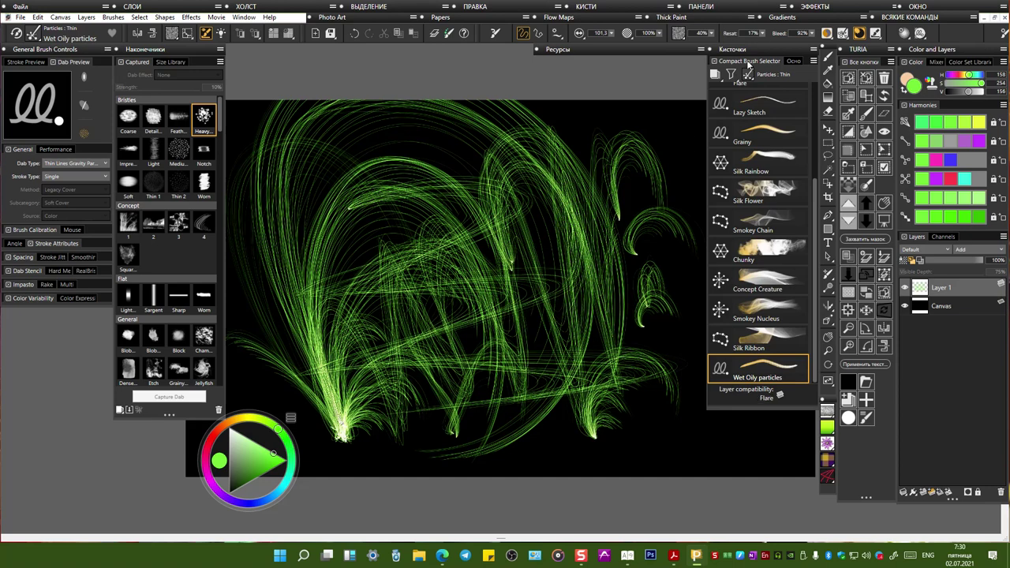
Step: Set the brush's Reset to 73% and paint short strokes in the middle and upper part of the canvas
drag(763, 34, 823, 37)
mouse_move(381, 257)
mouse_down()
mouse_move(386, 210)
mouse_move(450, 251)
mouse_up()
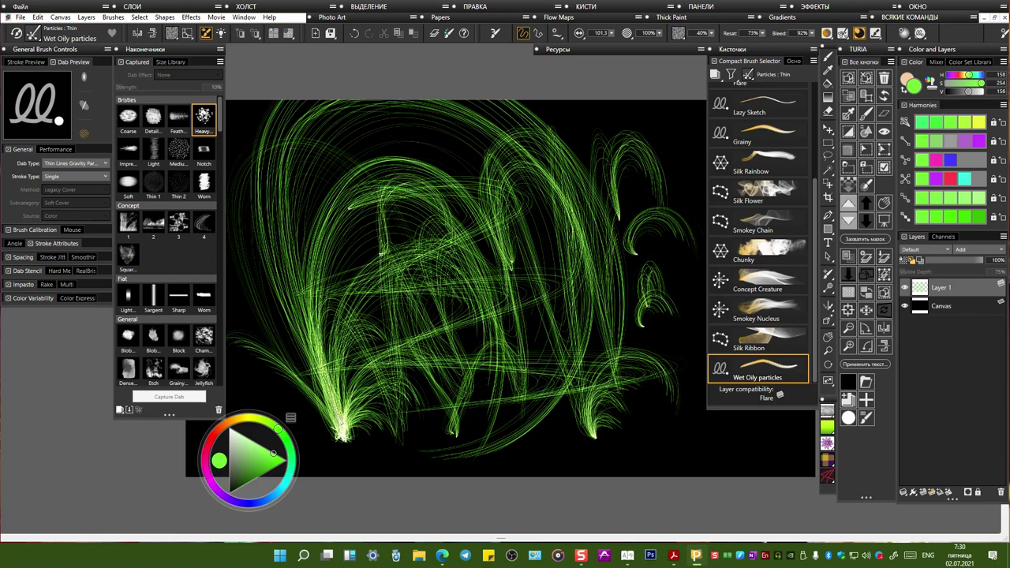
mouse_move(412, 152)
mouse_down()
mouse_move(420, 128)
mouse_move(440, 157)
mouse_move(463, 145)
mouse_up()
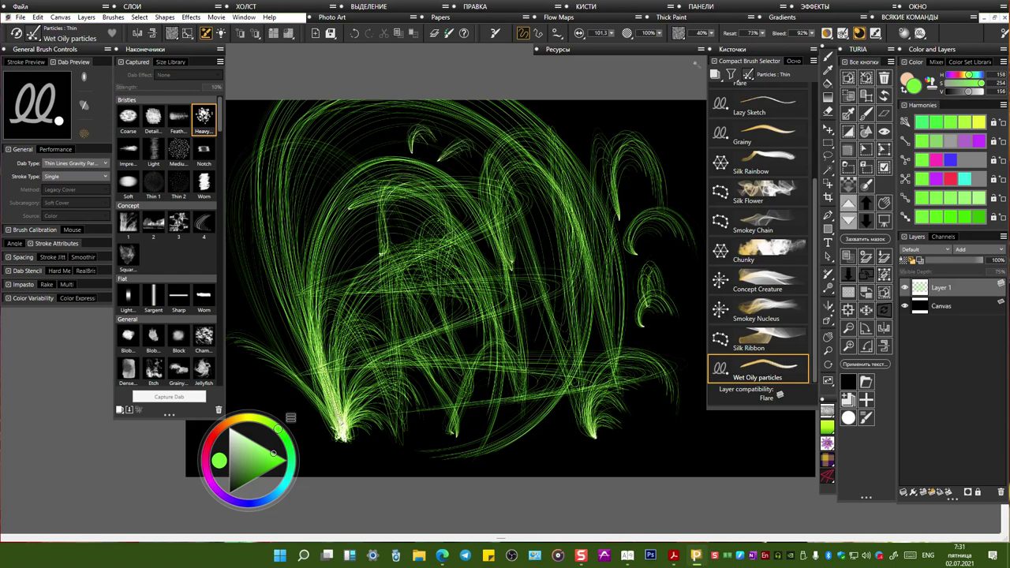
Step: Lower the brush's minimum size and paint curved strokes in the upper left plus short upright dabs in the upper right
click(611, 33)
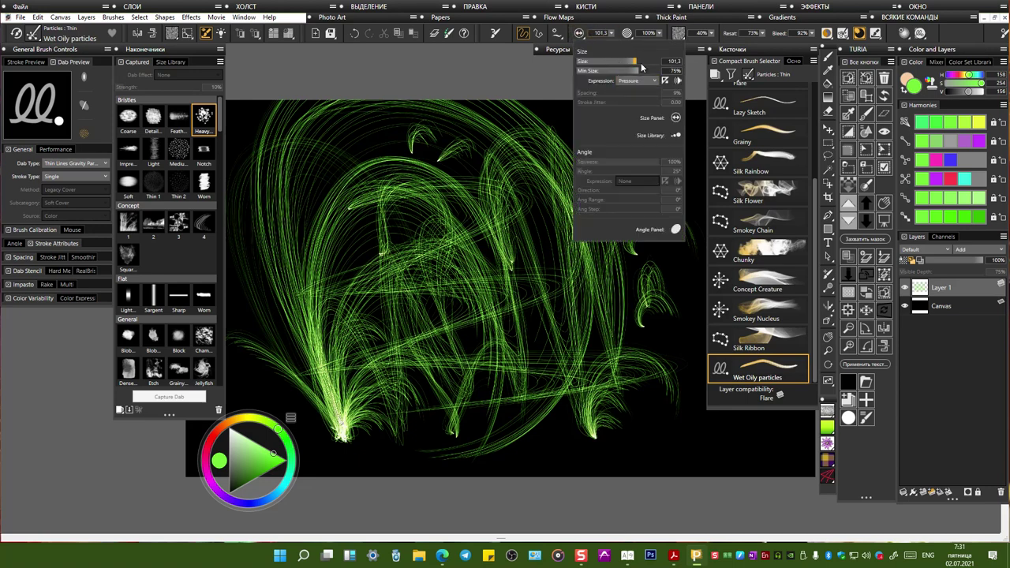
drag(641, 71, 626, 72)
mouse_move(339, 190)
mouse_down()
mouse_move(426, 158)
mouse_move(405, 252)
mouse_move(339, 212)
mouse_move(385, 335)
mouse_up()
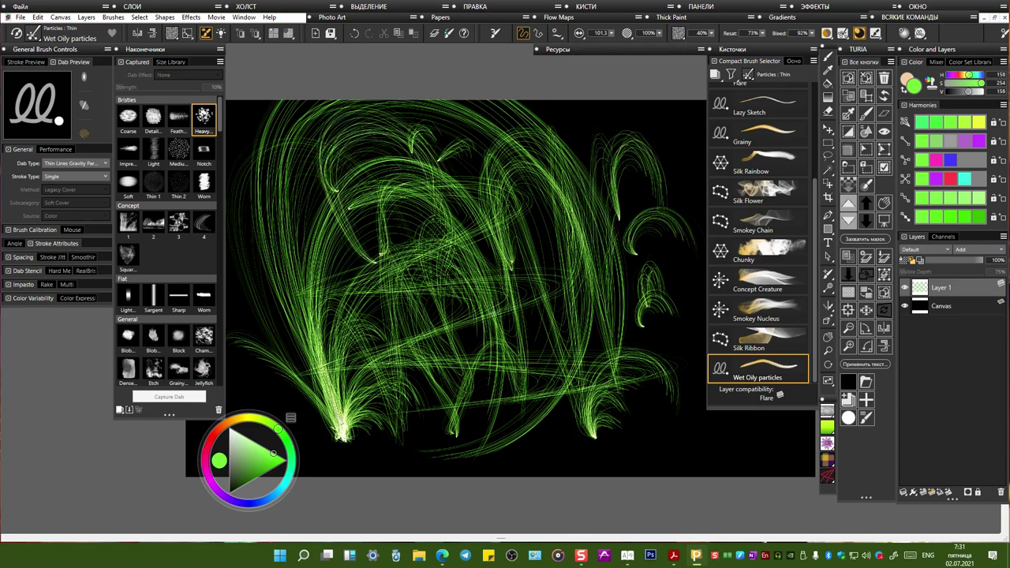
mouse_move(608, 162)
mouse_down()
mouse_move(606, 112)
mouse_move(665, 119)
mouse_move(665, 107)
mouse_move(675, 120)
mouse_up()
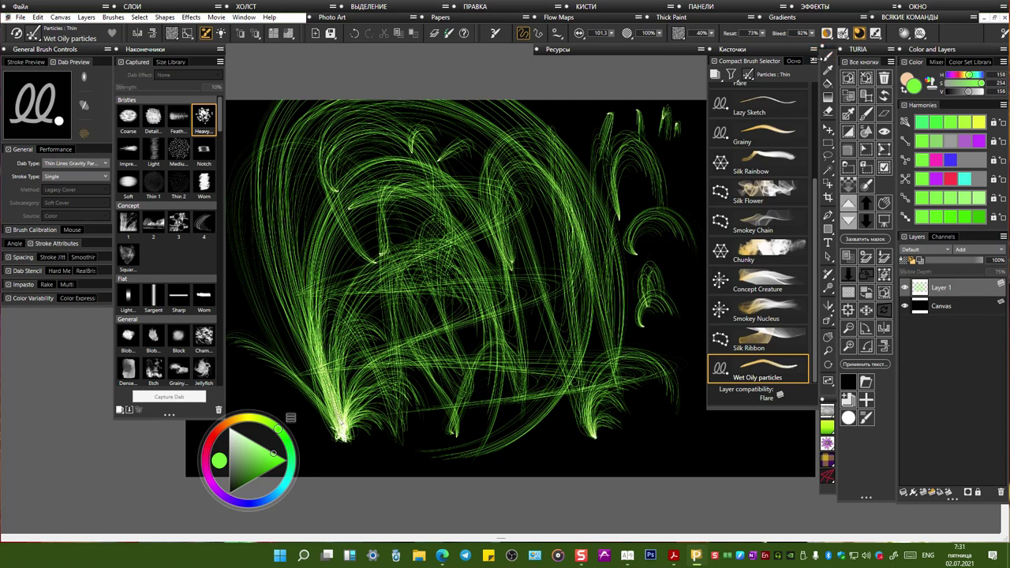
Step: Set the particles' Weight Jitter to 0% and paint a hooked stroke and a pointed downward stroke in the canvas's upper half
click(921, 35)
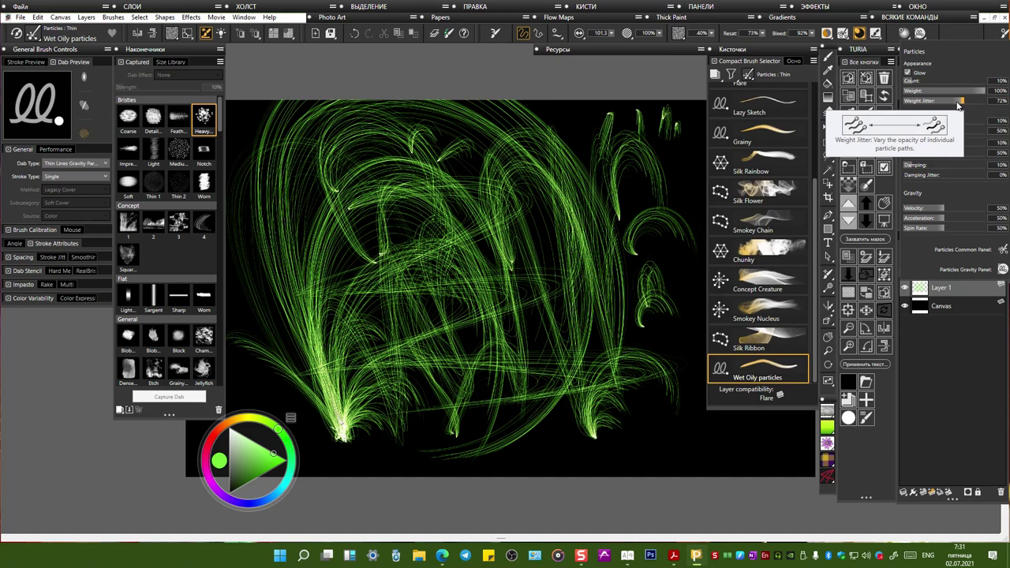
drag(959, 103, 964, 103)
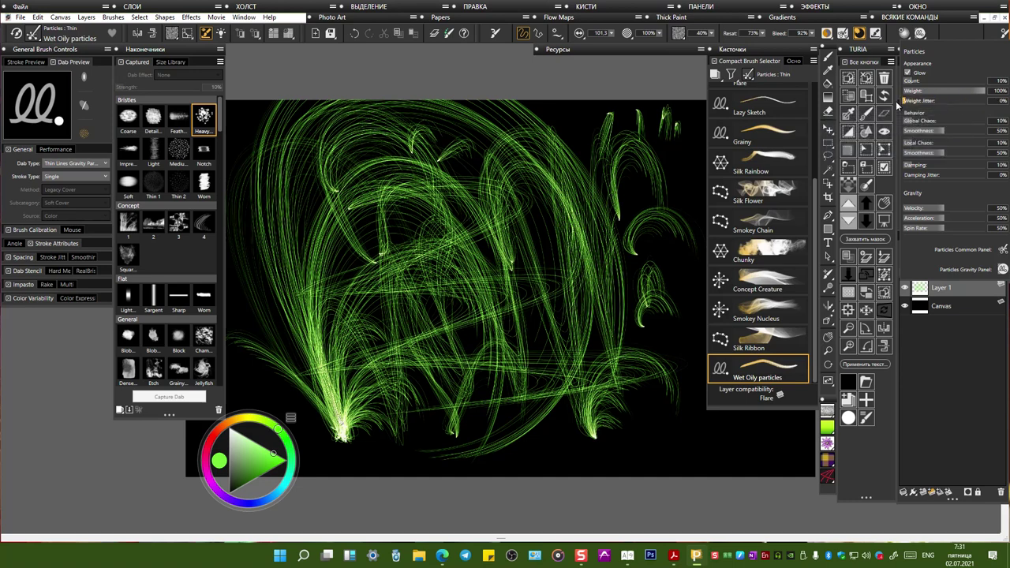
mouse_move(566, 135)
mouse_down()
mouse_move(570, 116)
mouse_move(603, 126)
mouse_up()
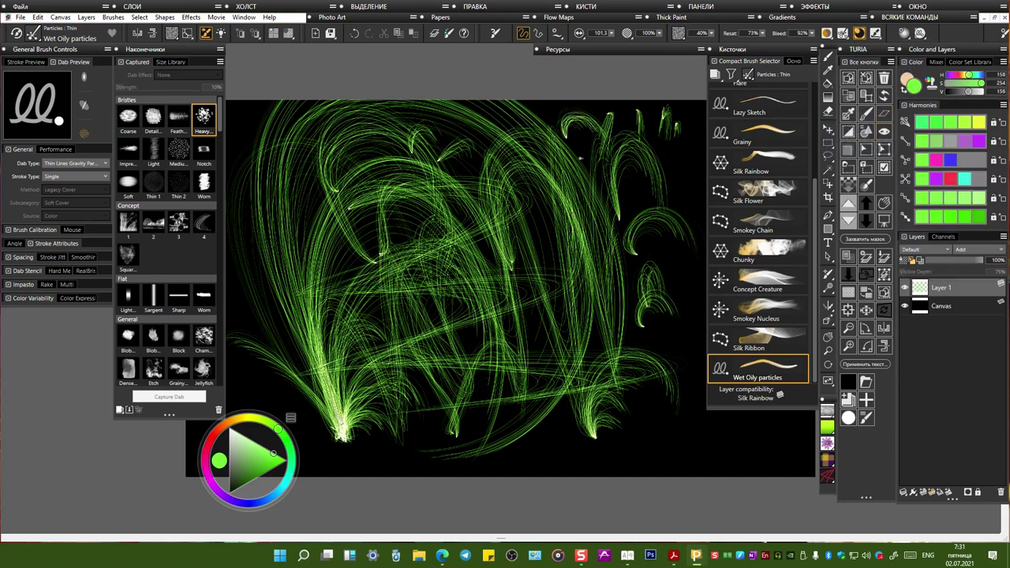
drag(456, 158, 472, 263)
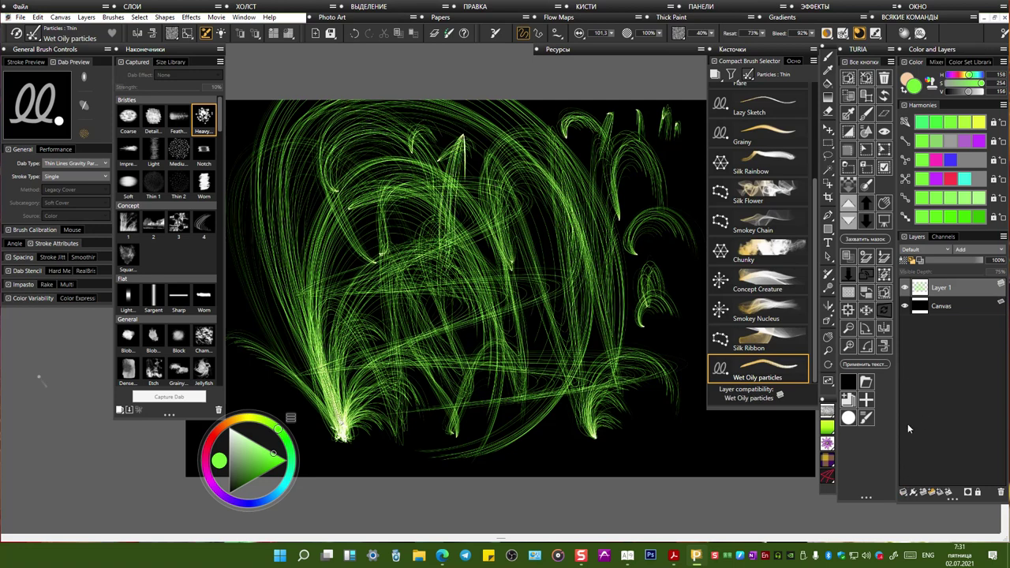
Step: Add a new layer above Layer 1, hide Layer 1, and paint a fan of green strokes spreading from one upper-left point
click(866, 258)
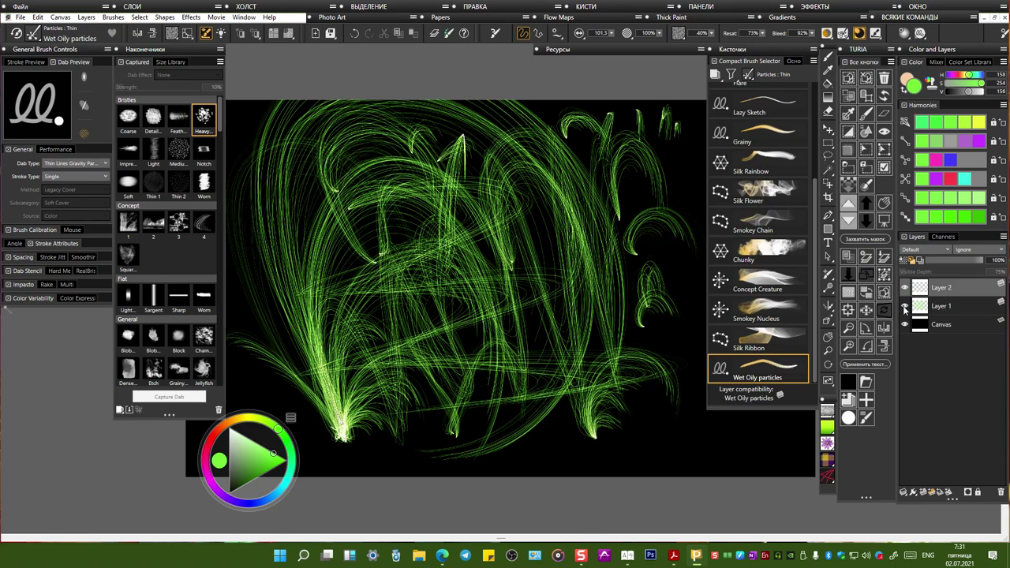
click(904, 306)
drag(293, 128, 300, 324)
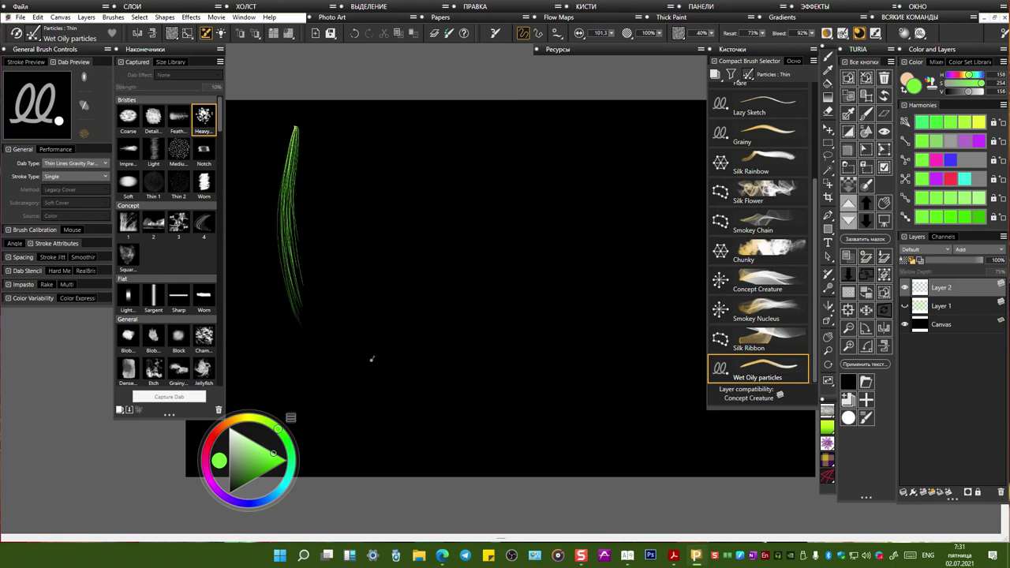
drag(298, 124, 345, 355)
drag(306, 127, 372, 324)
drag(300, 125, 410, 255)
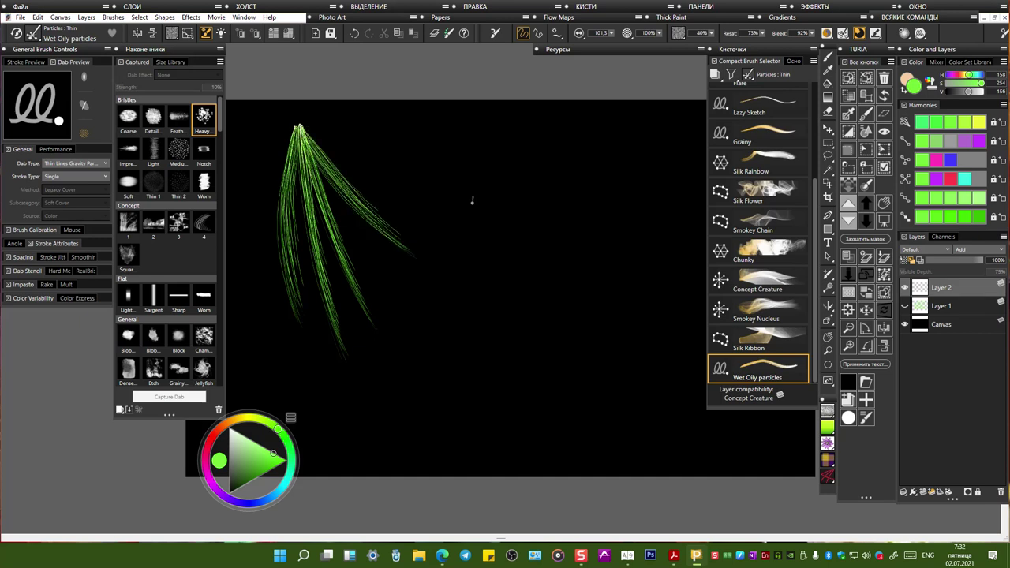
drag(302, 123, 352, 170)
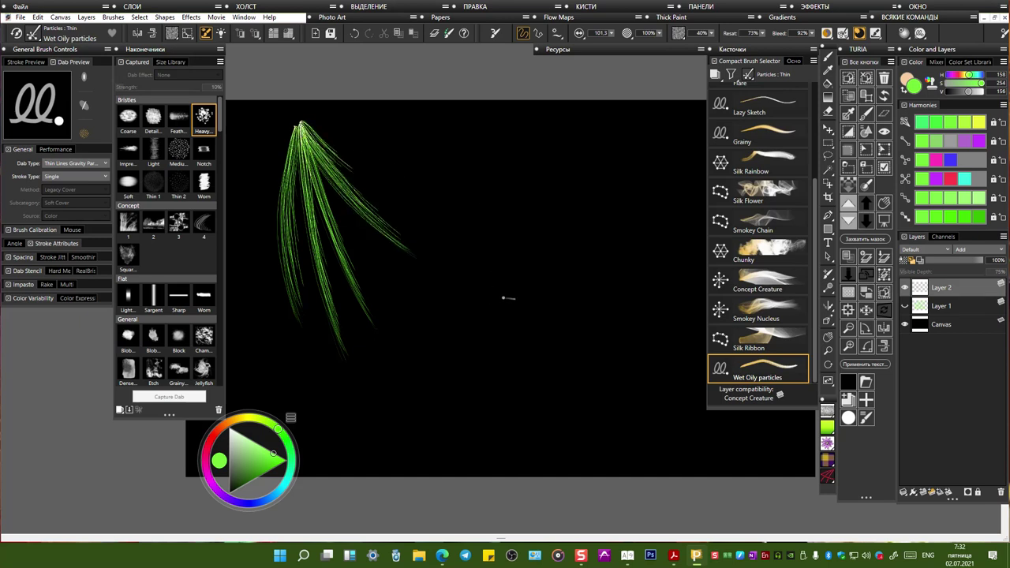
Step: Open the common Particles controls and move their palette beside the brush selector
click(920, 35)
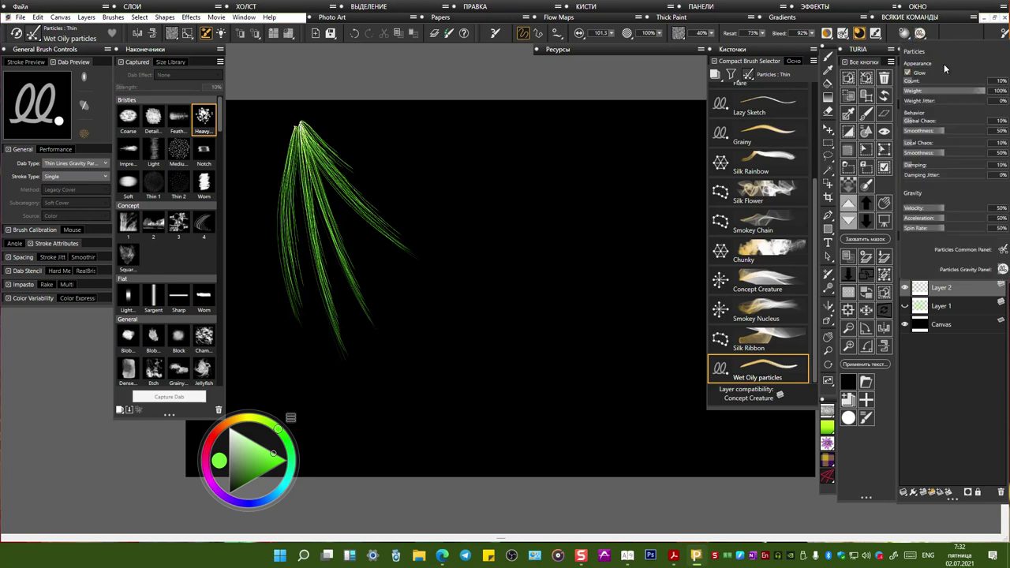
click(1004, 250)
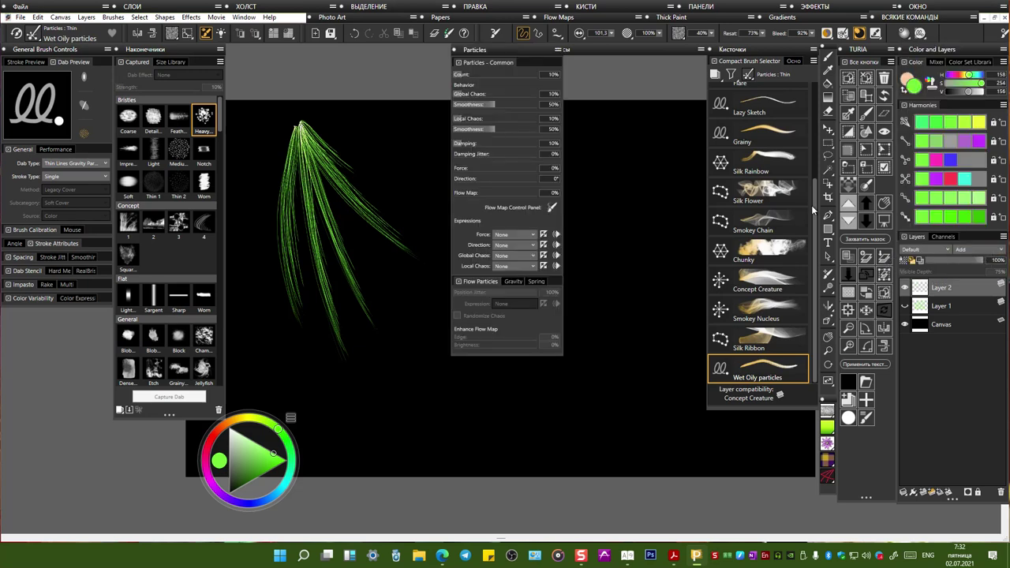
click(244, 17)
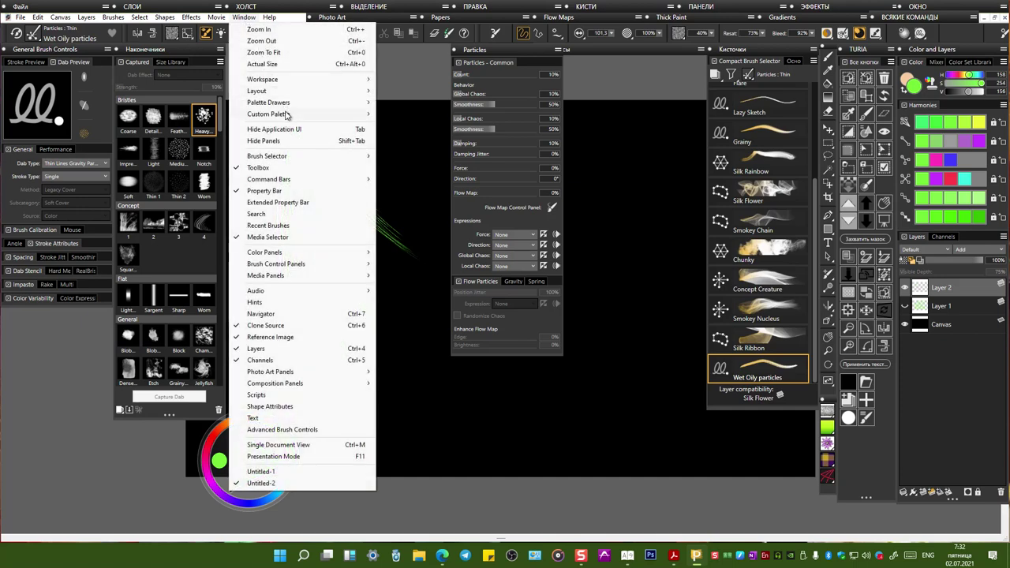
mouse_move(290, 103)
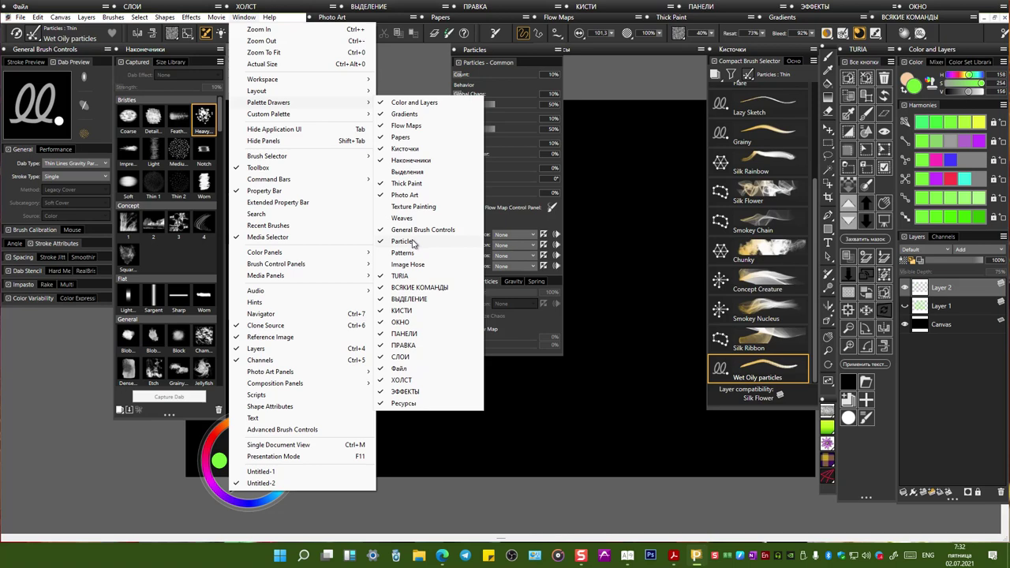
click(508, 55)
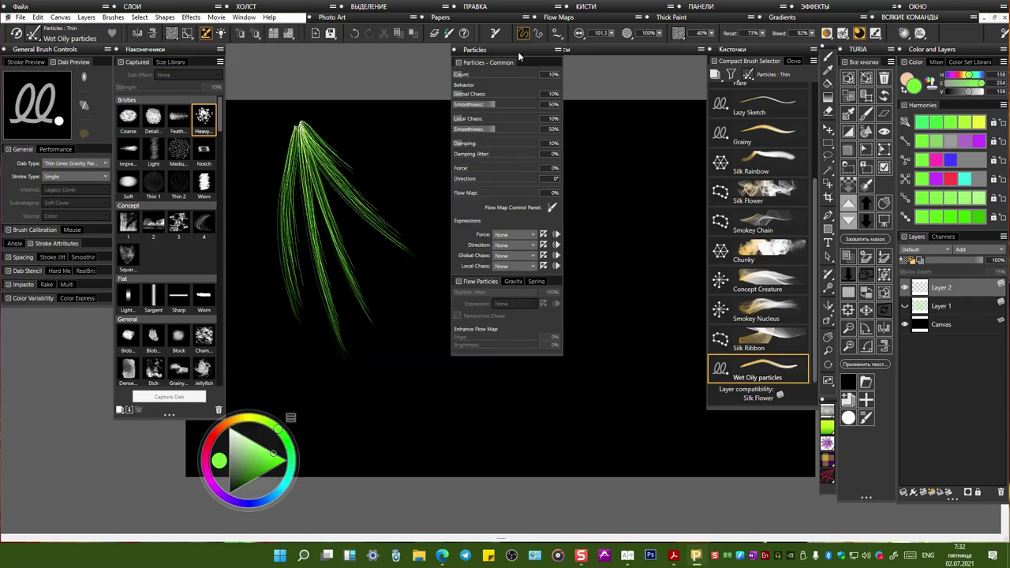
drag(517, 49, 666, 64)
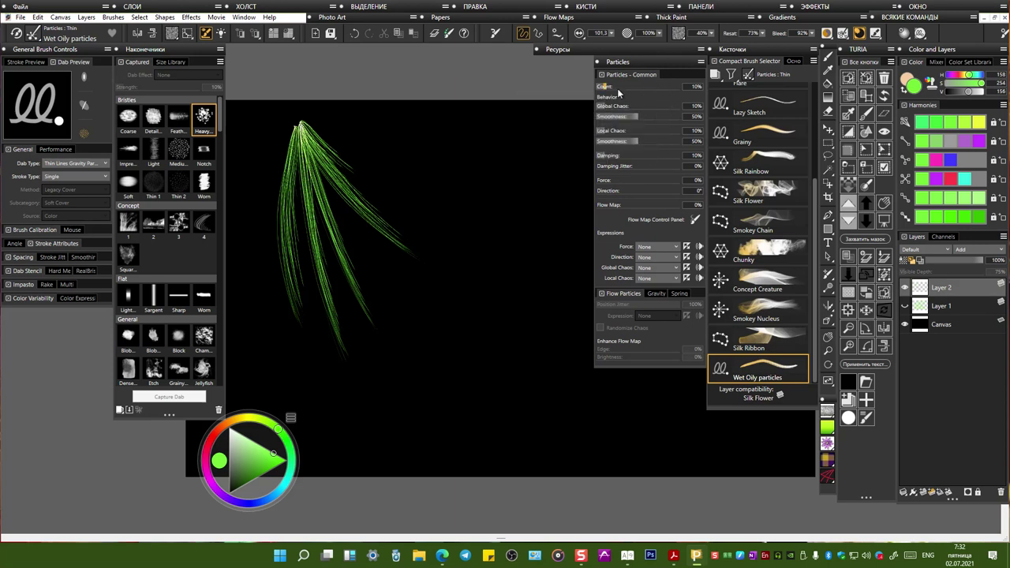
Step: Set the particle Count to 36% and paint a hooked stroke with a fan of downward strokes below it
mouse_move(609, 91)
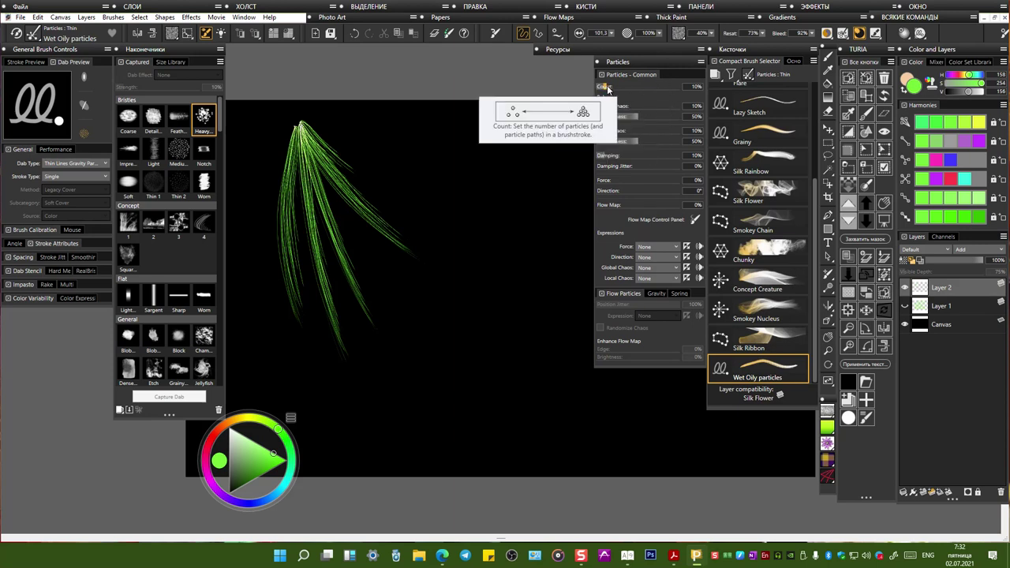
click(610, 89)
drag(623, 88, 628, 89)
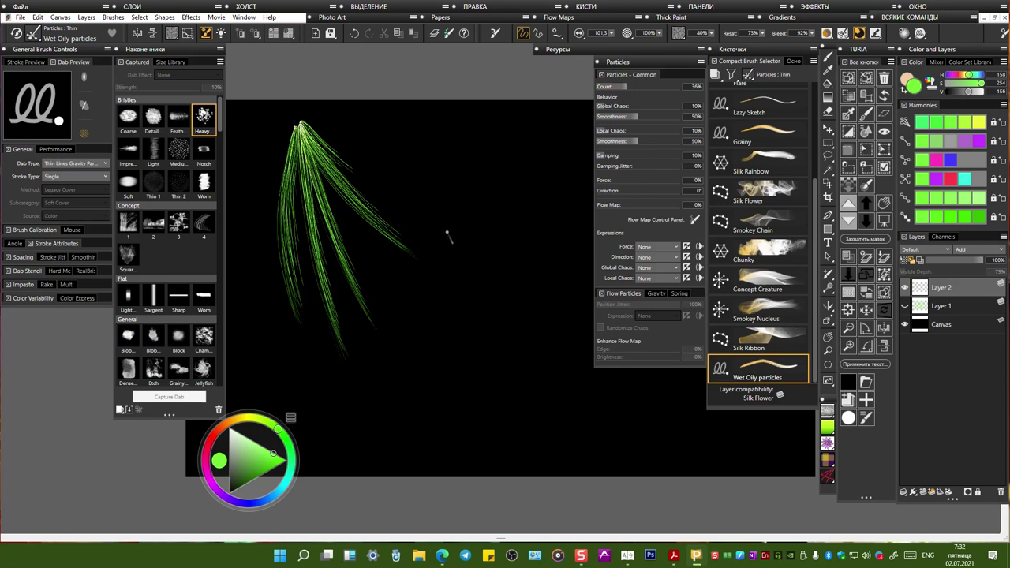
mouse_move(428, 208)
mouse_down()
mouse_move(466, 150)
mouse_move(470, 271)
mouse_move(435, 367)
mouse_up()
mouse_move(465, 268)
mouse_down()
mouse_move(454, 341)
mouse_move(484, 318)
mouse_move(518, 357)
mouse_up()
drag(470, 266, 408, 321)
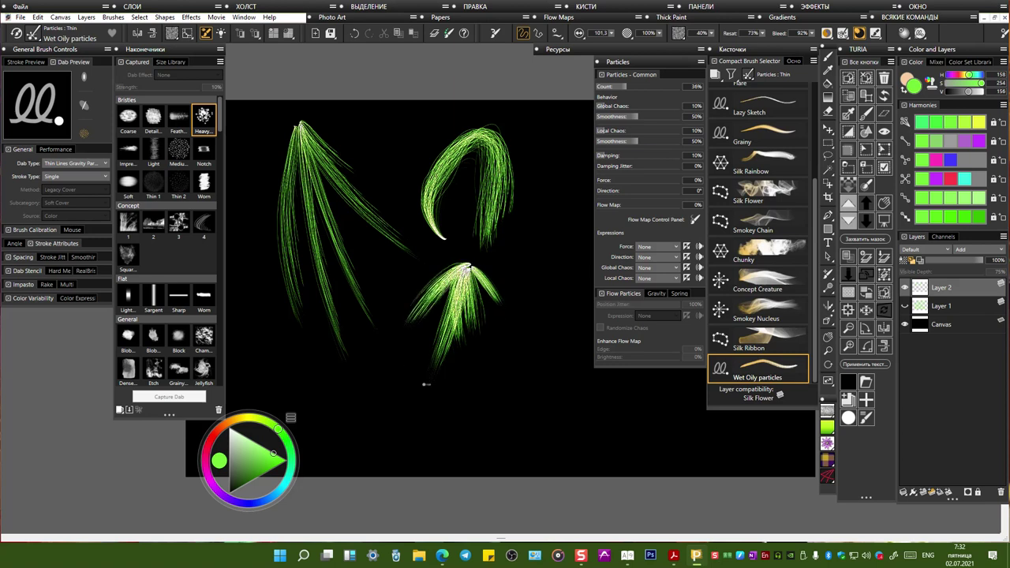
mouse_move(464, 269)
mouse_down()
mouse_move(421, 346)
mouse_move(486, 324)
mouse_move(462, 298)
mouse_move(454, 351)
mouse_move(494, 379)
mouse_move(462, 355)
mouse_move(516, 330)
mouse_up()
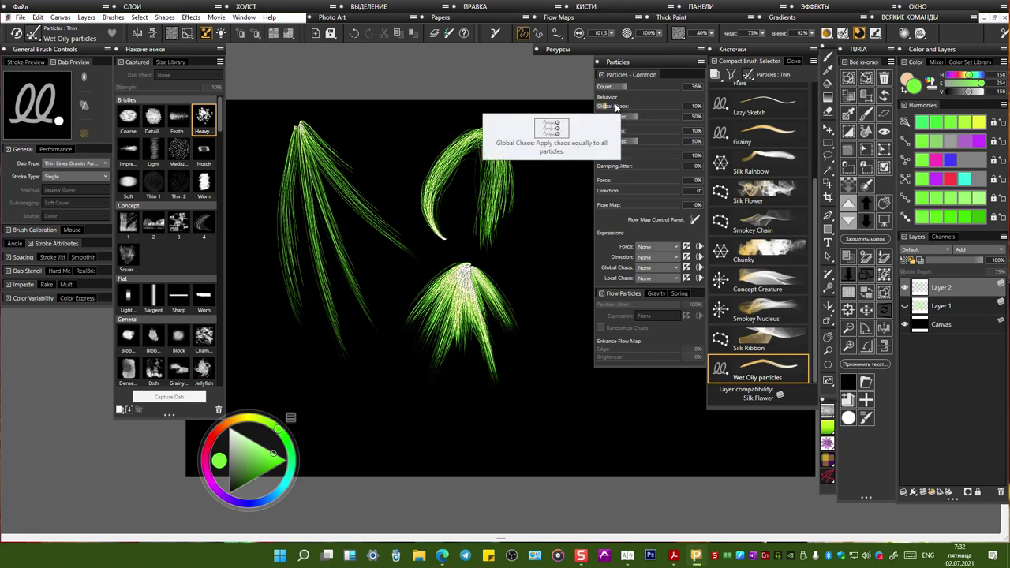
Step: Set Global Chaos to 48% and paint many green strokes spreading outward and downward from the canvas's centre
drag(607, 107, 636, 106)
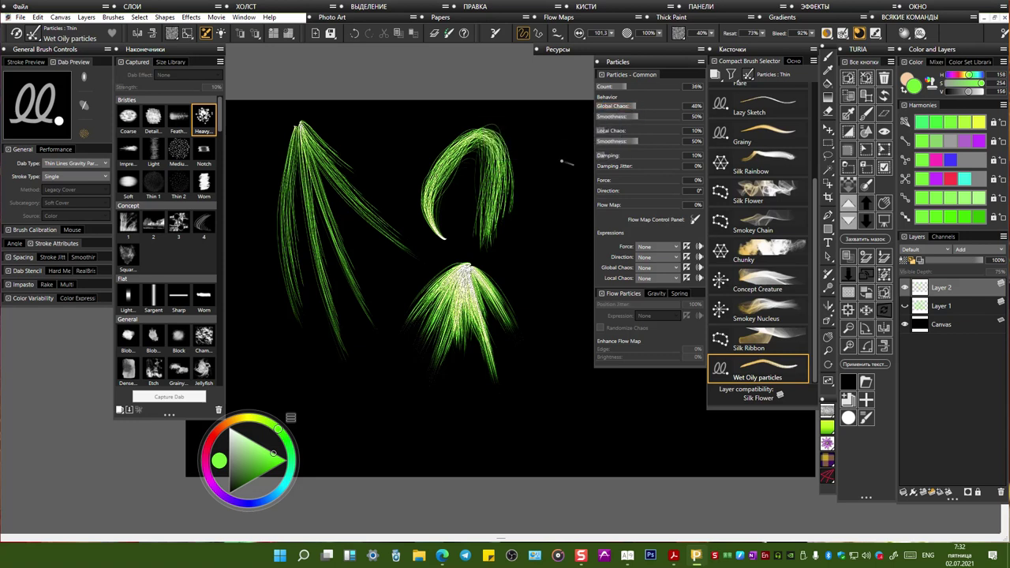
mouse_move(464, 267)
mouse_down()
mouse_move(406, 301)
mouse_move(381, 405)
mouse_move(457, 261)
mouse_move(408, 364)
mouse_up()
mouse_move(466, 270)
mouse_down()
mouse_move(527, 260)
mouse_move(508, 334)
mouse_move(508, 287)
mouse_move(487, 266)
mouse_move(500, 250)
mouse_move(505, 366)
mouse_up()
drag(464, 267, 415, 395)
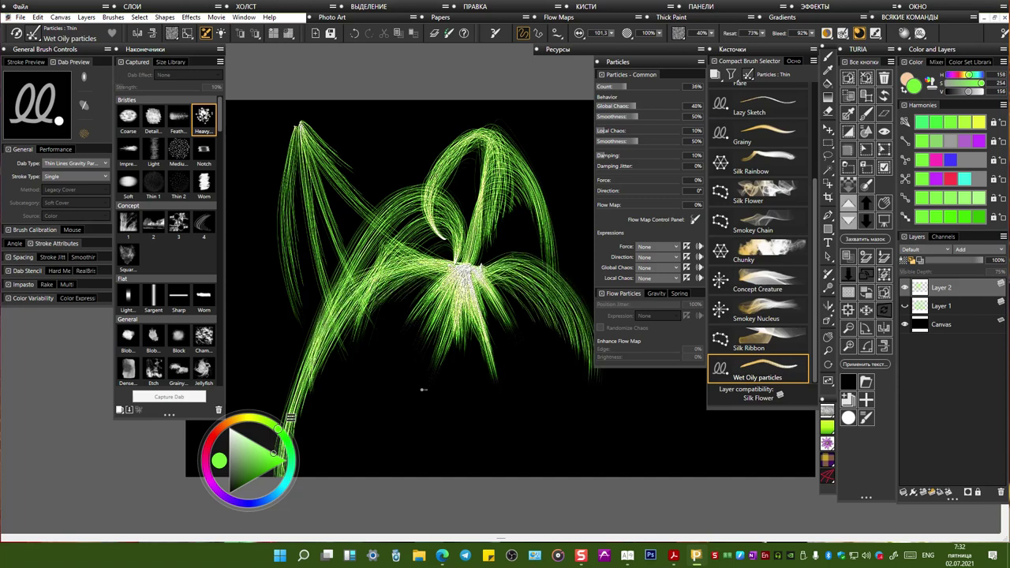
drag(487, 260, 550, 398)
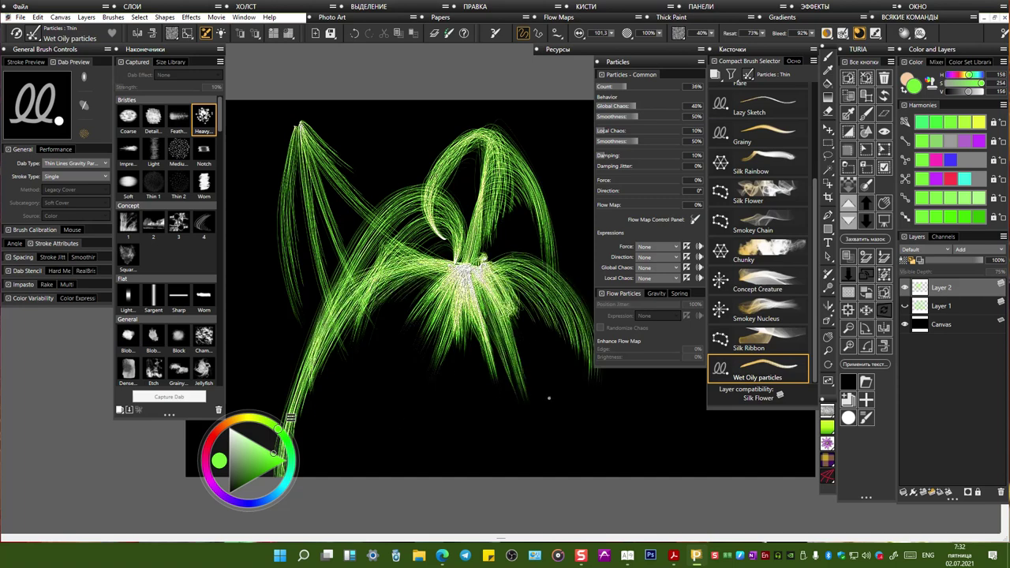
mouse_move(484, 258)
mouse_down()
mouse_move(483, 293)
mouse_move(548, 362)
mouse_move(387, 395)
mouse_move(360, 425)
mouse_move(426, 359)
mouse_move(362, 461)
mouse_up()
mouse_move(472, 257)
mouse_down()
mouse_move(391, 367)
mouse_move(553, 260)
mouse_move(498, 379)
mouse_up()
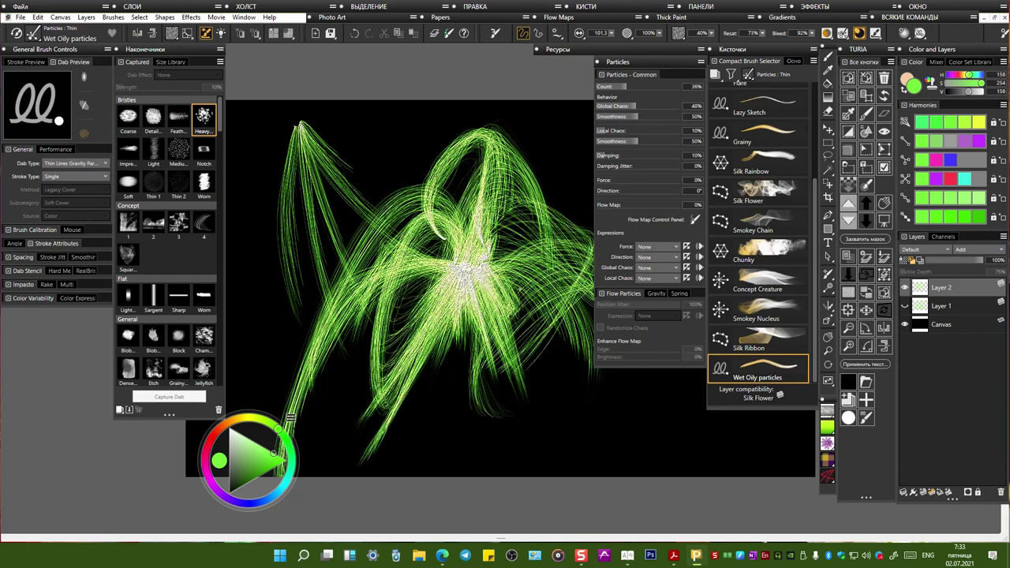
drag(462, 372, 379, 390)
mouse_move(472, 163)
mouse_down()
mouse_move(499, 183)
mouse_move(513, 247)
mouse_move(592, 244)
mouse_move(517, 365)
mouse_move(323, 453)
mouse_up()
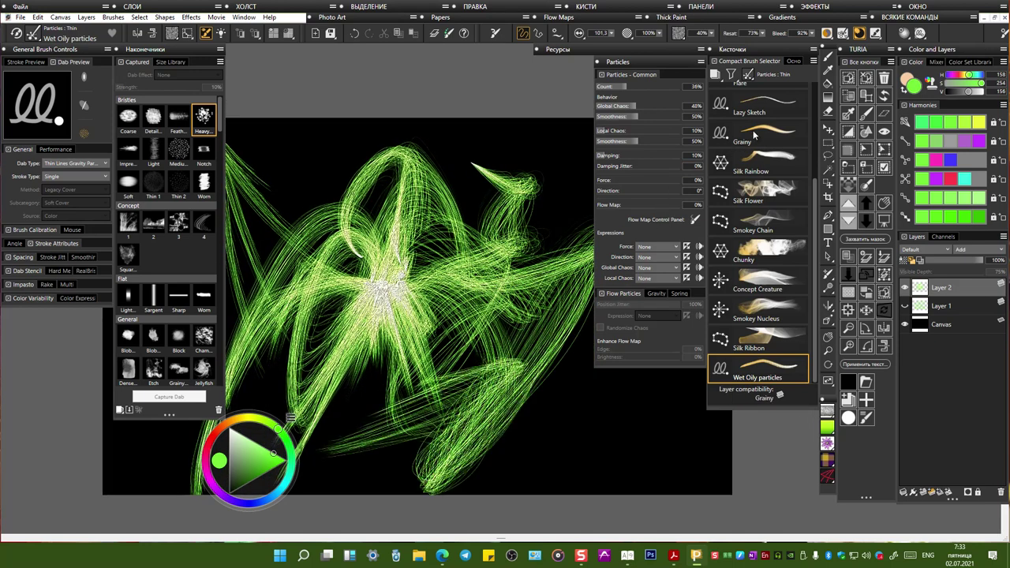
Step: Reduce Global Chaos to 4% and finally 0%, painting test strokes in the canvas's upper right and lower right
drag(641, 104, 602, 111)
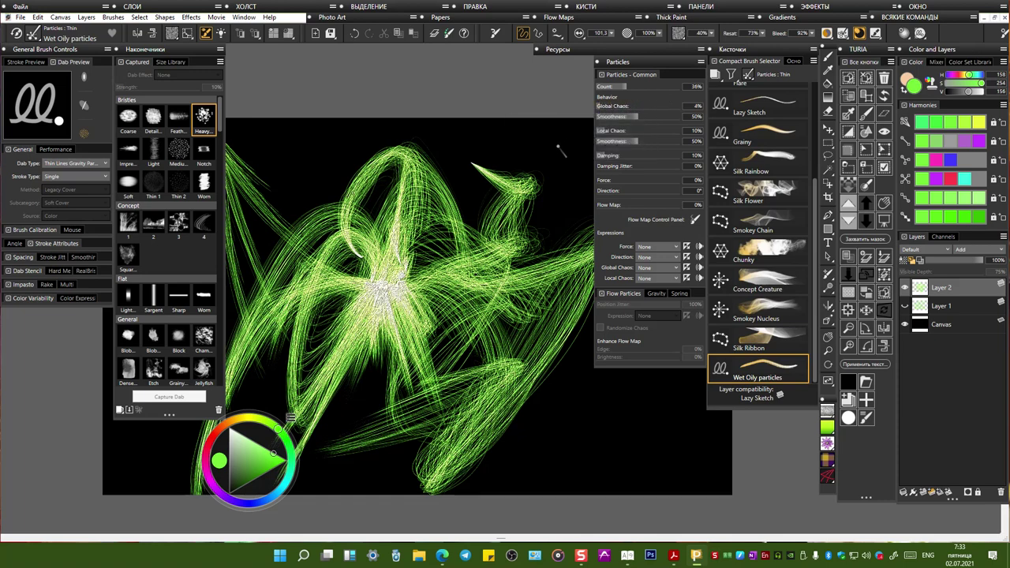
mouse_move(511, 139)
mouse_down()
mouse_move(490, 212)
mouse_move(517, 140)
mouse_up()
click(604, 105)
drag(604, 105, 597, 105)
drag(519, 140, 518, 140)
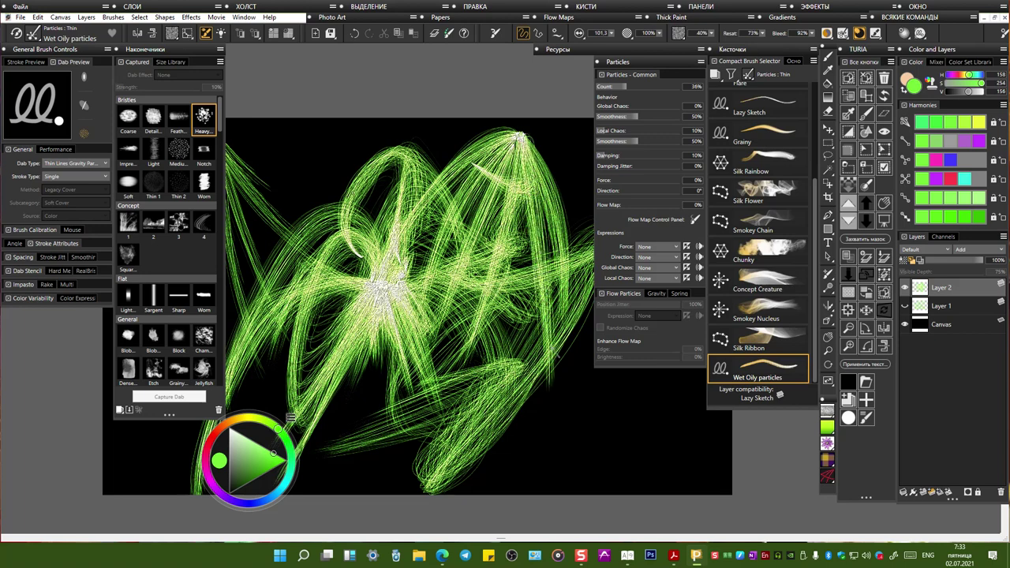
mouse_move(537, 444)
mouse_down()
mouse_move(553, 379)
mouse_move(592, 418)
mouse_move(536, 450)
mouse_up()
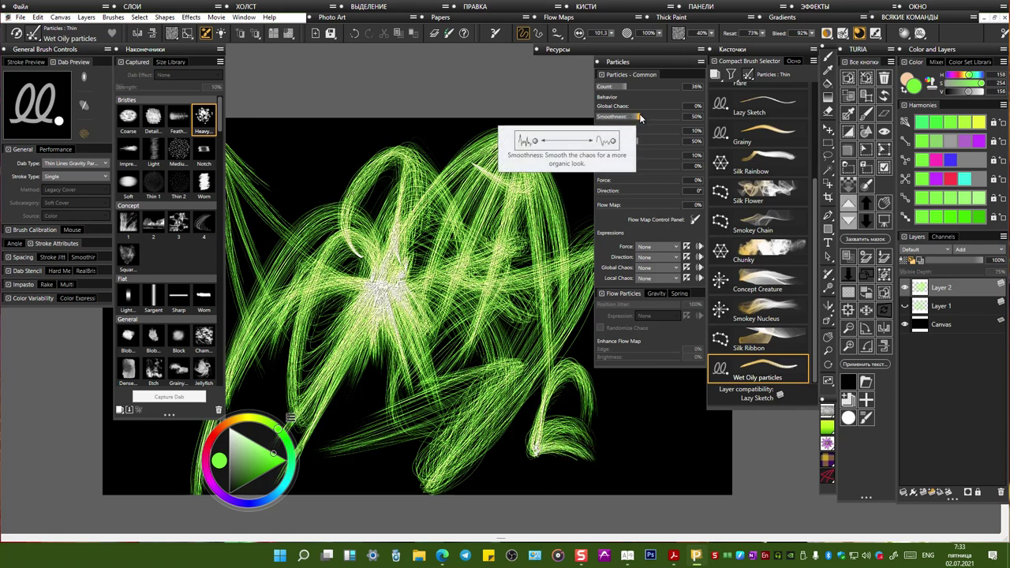
Step: Set the Global Chaos Smoothness to 100% and paint diagonal strokes falling leftward from the canvas's upper edge
drag(639, 116, 687, 116)
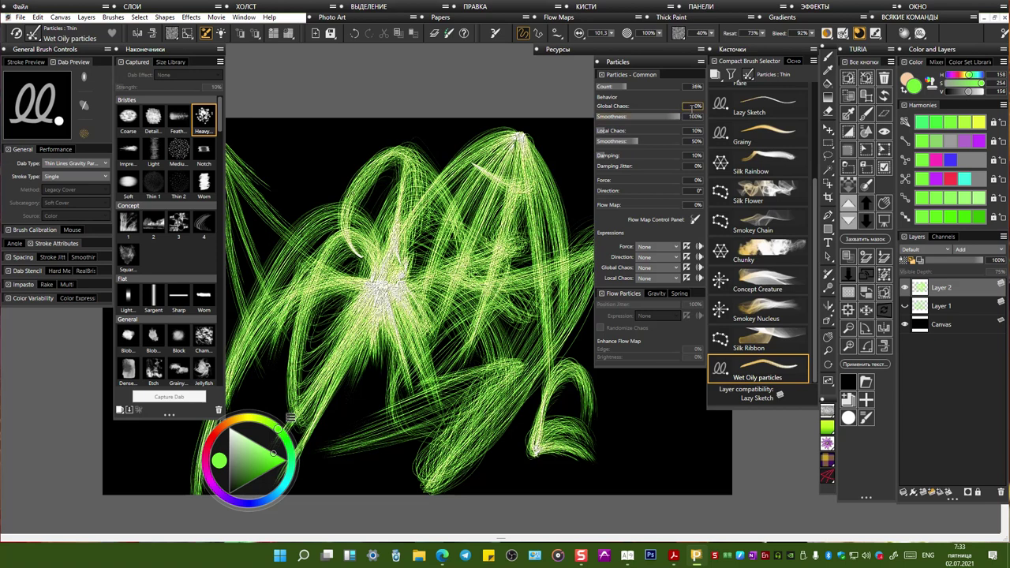
drag(469, 132, 371, 233)
mouse_move(371, 128)
mouse_down()
mouse_move(300, 198)
mouse_move(244, 288)
mouse_move(296, 233)
mouse_move(241, 356)
mouse_move(267, 371)
mouse_up()
drag(370, 130, 328, 323)
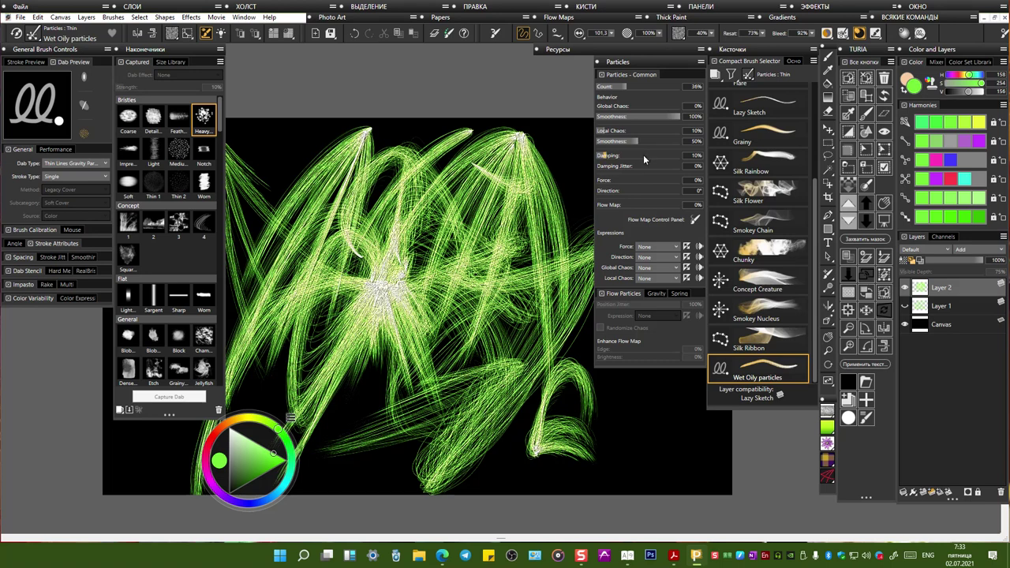
Step: Set the Global Chaos Smoothness to 0%, clear Layer 2, and paint a large arch with a smaller one inside
drag(632, 116, 582, 124)
drag(423, 127, 377, 188)
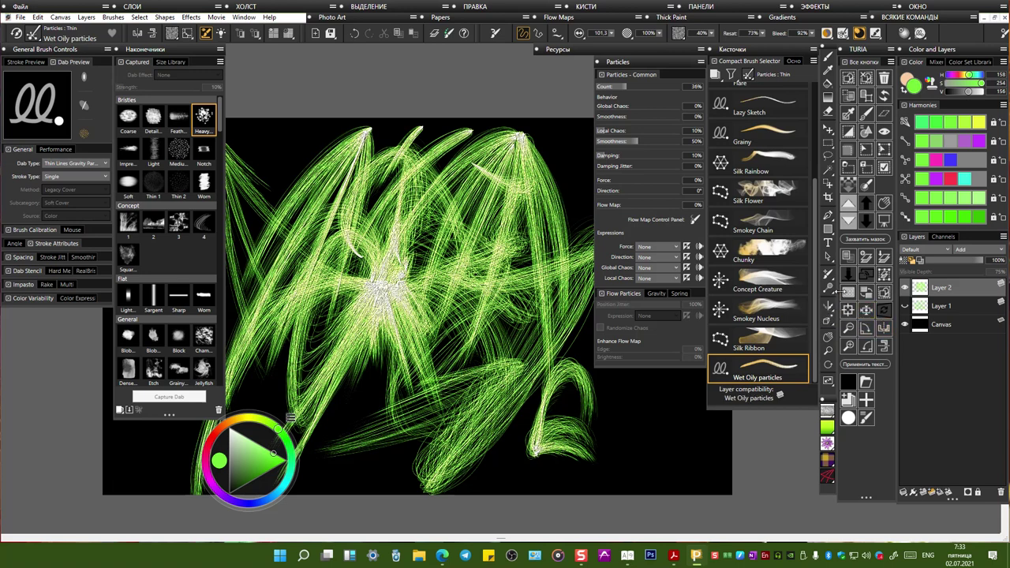
click(850, 386)
mouse_move(359, 428)
mouse_down()
mouse_move(304, 371)
mouse_move(458, 229)
mouse_move(452, 359)
mouse_up()
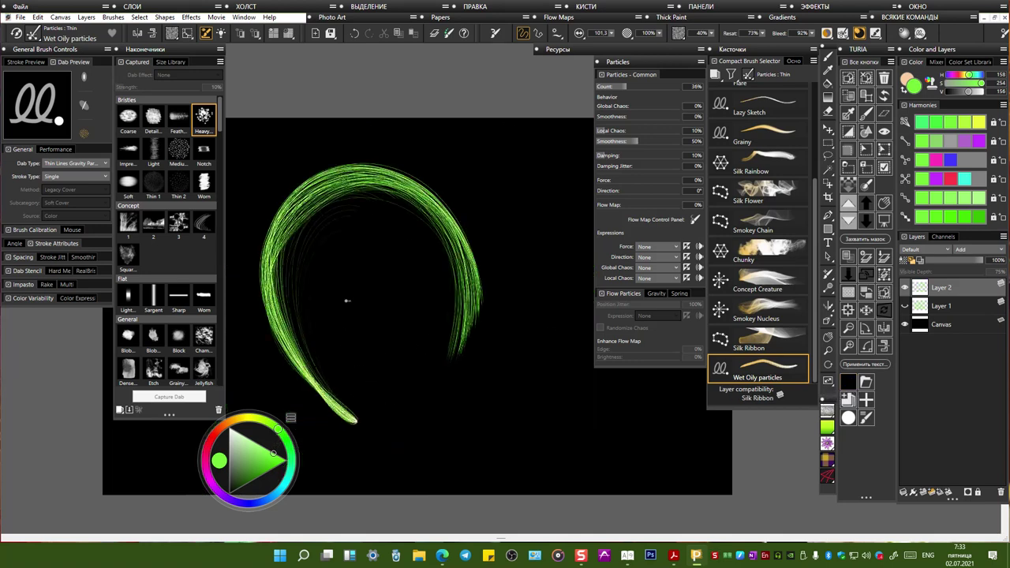
drag(357, 421, 414, 348)
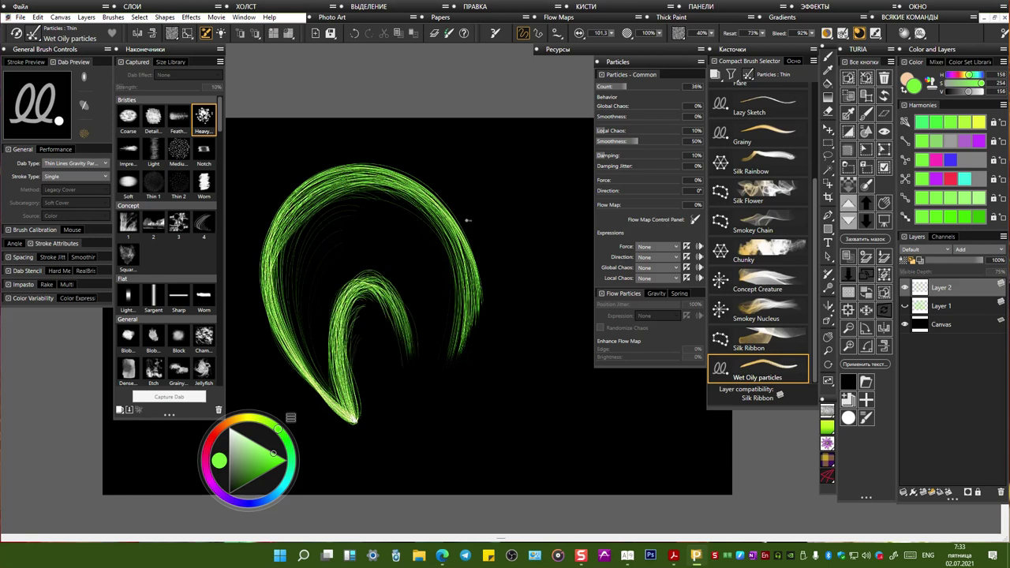
Step: Paint overlapping long strokes from the top of the canvas down to its lower edge, beside the arches
drag(526, 136, 499, 327)
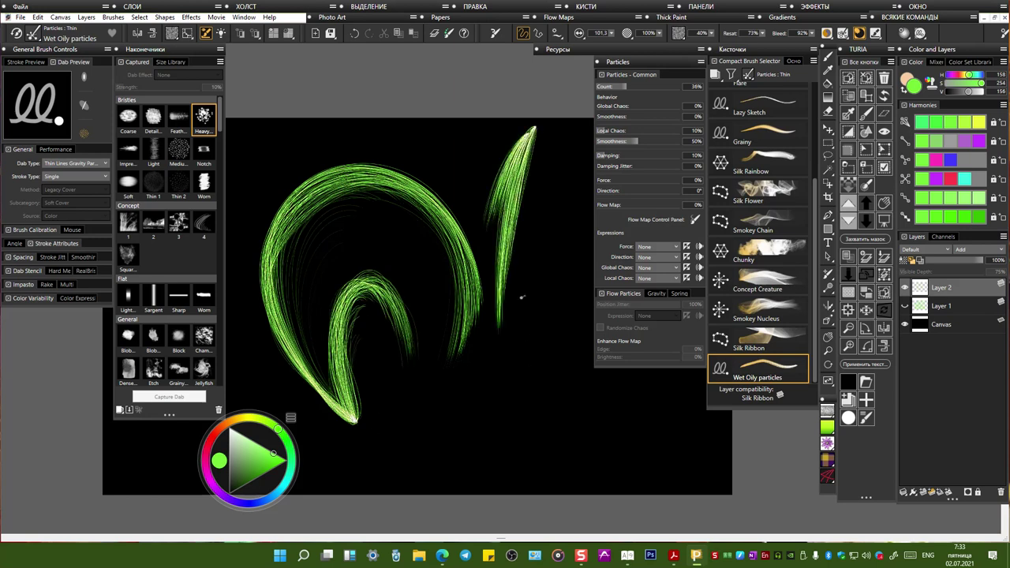
drag(535, 128, 473, 494)
mouse_move(529, 139)
mouse_down()
mouse_move(497, 390)
mouse_move(415, 486)
mouse_move(517, 245)
mouse_move(460, 489)
mouse_up()
drag(505, 204, 472, 494)
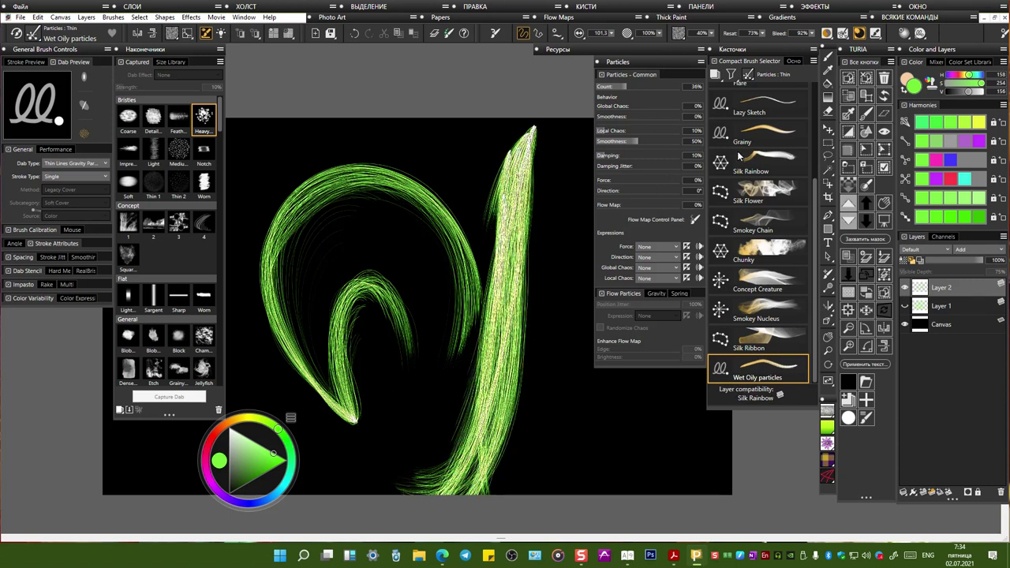
Step: Set the Global Chaos Smoothness back to 100% and paint two long diagonal strokes down across the arches
drag(608, 117, 662, 116)
mouse_move(526, 126)
mouse_down()
mouse_move(497, 150)
mouse_move(407, 304)
mouse_move(402, 332)
mouse_up()
mouse_move(520, 126)
mouse_down()
mouse_move(377, 414)
mouse_move(363, 470)
mouse_up()
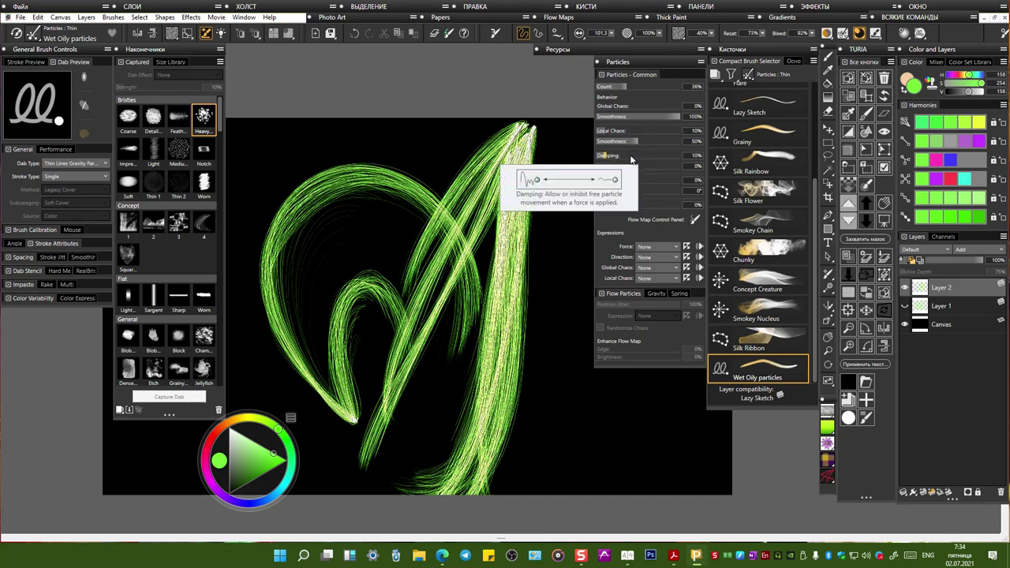
Step: Set Local Chaos to 0% and paint thin diagonal strokes plus a long looping ribbon across the canvas
click(602, 136)
drag(601, 135, 597, 136)
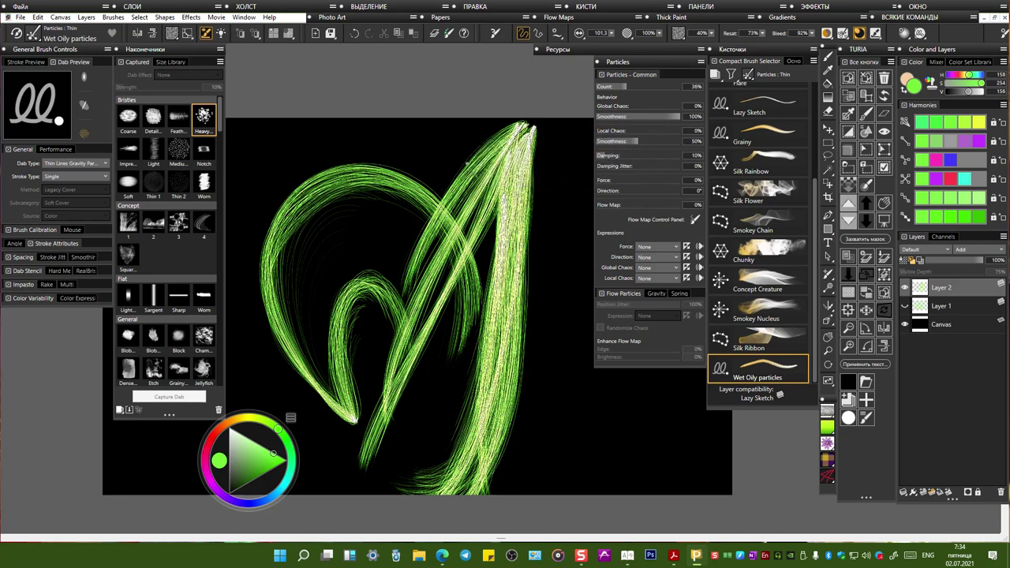
drag(460, 135, 324, 278)
mouse_move(465, 128)
mouse_down()
mouse_move(320, 313)
mouse_move(294, 332)
mouse_up()
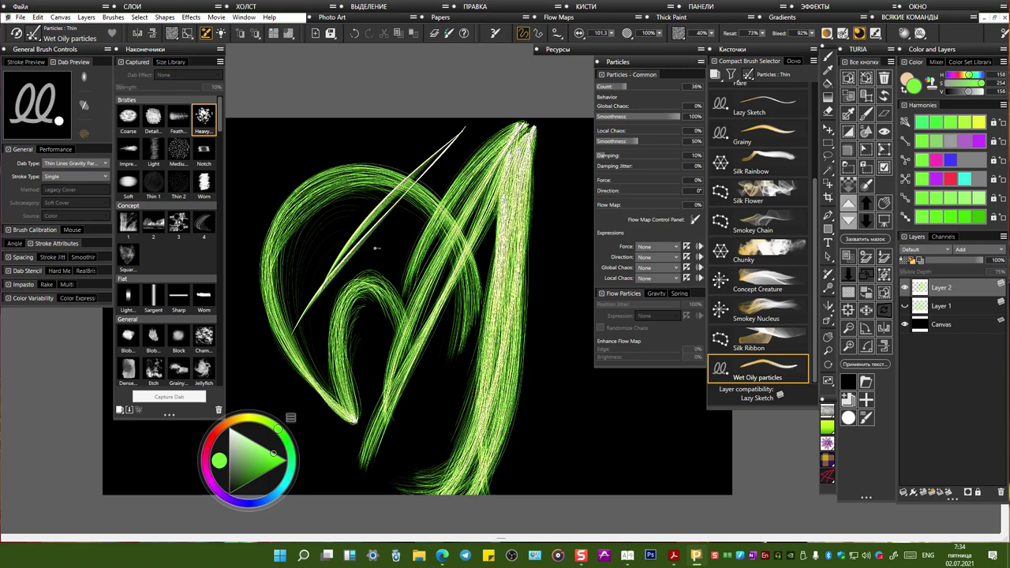
drag(464, 126, 270, 379)
mouse_move(462, 128)
mouse_down()
mouse_move(316, 395)
mouse_move(552, 410)
mouse_move(681, 450)
mouse_move(705, 439)
mouse_up()
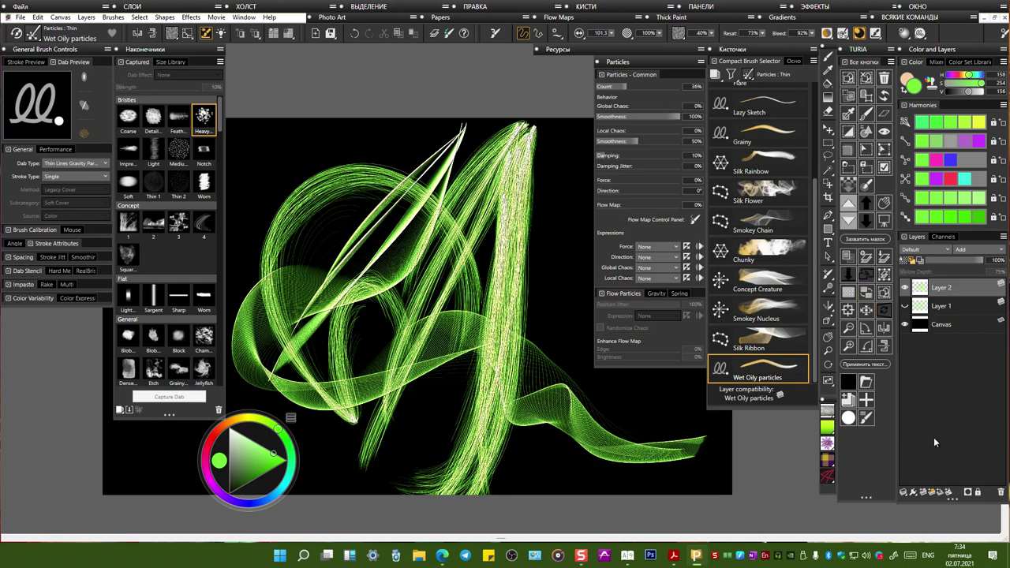
Step: Add a new layer above Layer 2, hide Layer 2, and fill the canvas with looping ribbon strokes
click(865, 260)
click(905, 307)
mouse_move(284, 243)
mouse_down()
mouse_move(255, 206)
mouse_move(336, 228)
mouse_move(395, 310)
mouse_move(410, 203)
mouse_move(493, 253)
mouse_move(520, 313)
mouse_move(554, 327)
mouse_move(574, 199)
mouse_up()
mouse_move(302, 251)
mouse_down()
mouse_move(462, 216)
mouse_move(304, 296)
mouse_move(408, 337)
mouse_move(352, 395)
mouse_move(504, 375)
mouse_move(385, 442)
mouse_move(487, 439)
mouse_move(541, 455)
mouse_move(683, 454)
mouse_up()
mouse_move(531, 419)
mouse_down()
mouse_move(414, 482)
mouse_move(442, 253)
mouse_move(410, 332)
mouse_move(489, 244)
mouse_up()
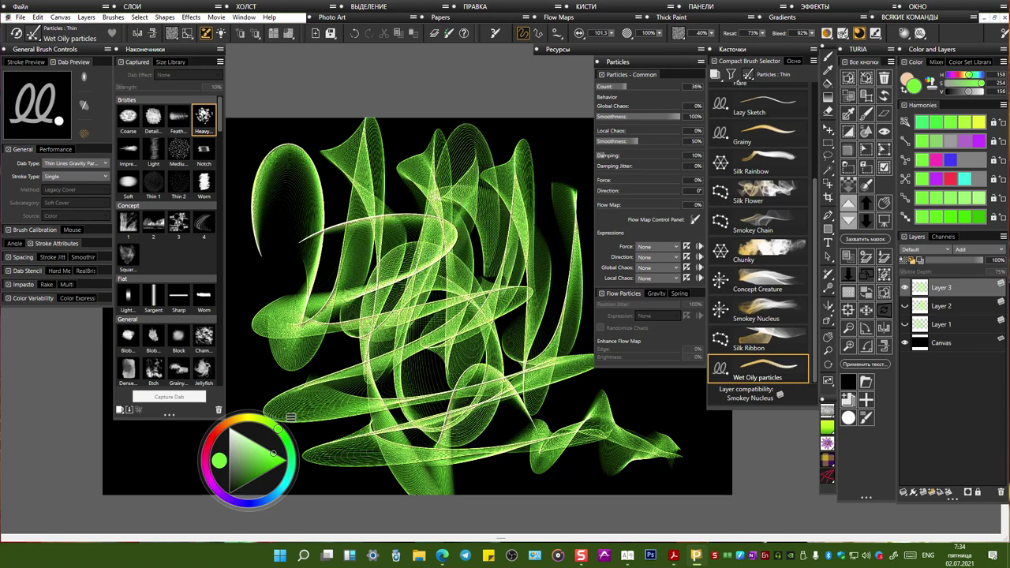
Step: Save the brush variant as Wet Oily particles 1 in Particles : Thin and paint a test stroke across the upper canvas
right_click(756, 373)
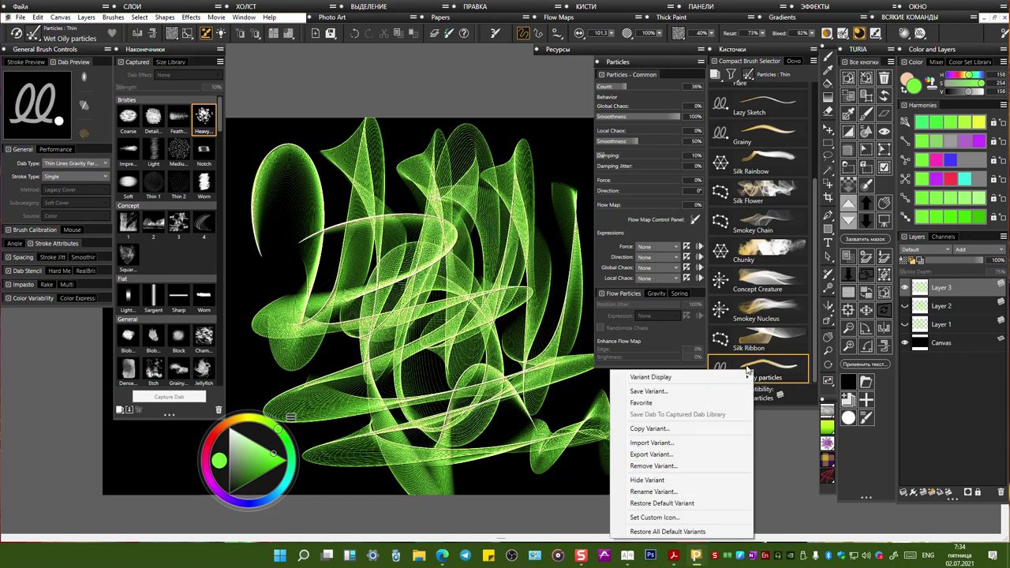
click(672, 391)
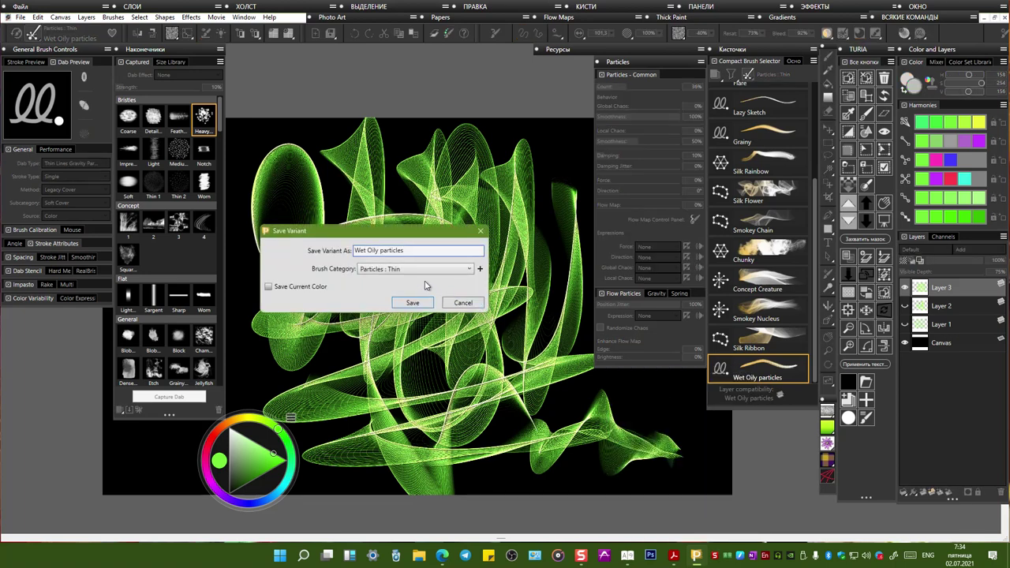
text(1)
key(Return)
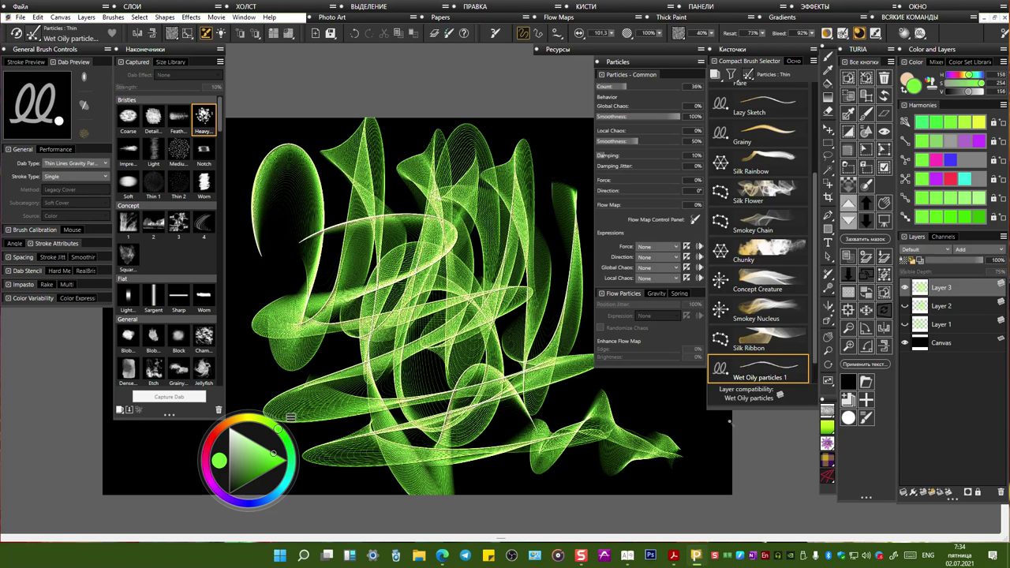
mouse_move(264, 222)
mouse_down()
mouse_move(294, 304)
mouse_move(336, 229)
mouse_move(540, 208)
mouse_move(583, 237)
mouse_up()
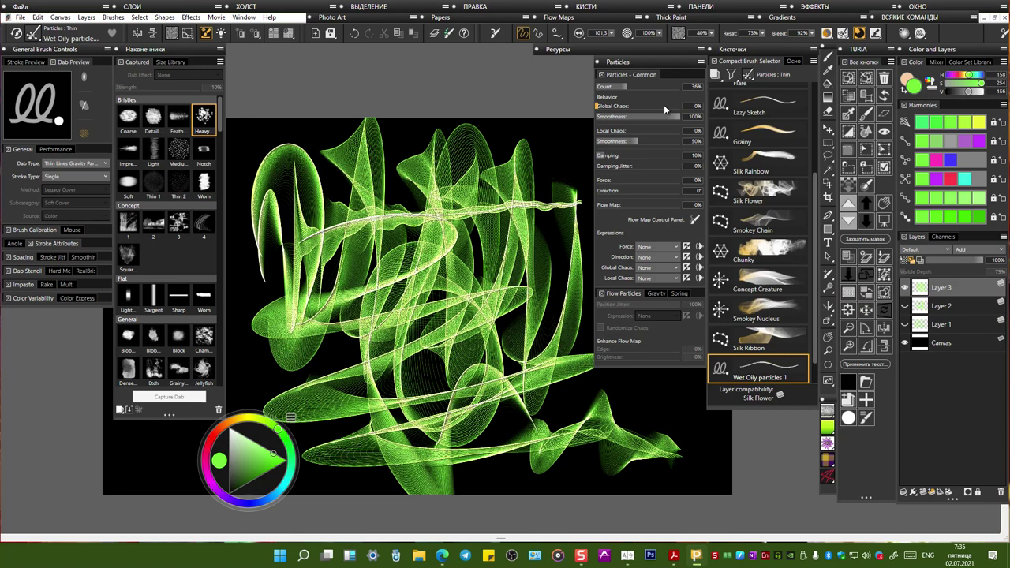
Step: Set Local Chaos to 14% and paint two downward strokes in the canvas's upper left
click(609, 132)
mouse_move(321, 130)
mouse_down()
mouse_move(314, 124)
mouse_move(261, 305)
mouse_up()
mouse_move(276, 127)
mouse_down()
mouse_move(237, 299)
mouse_move(237, 370)
mouse_move(249, 385)
mouse_up()
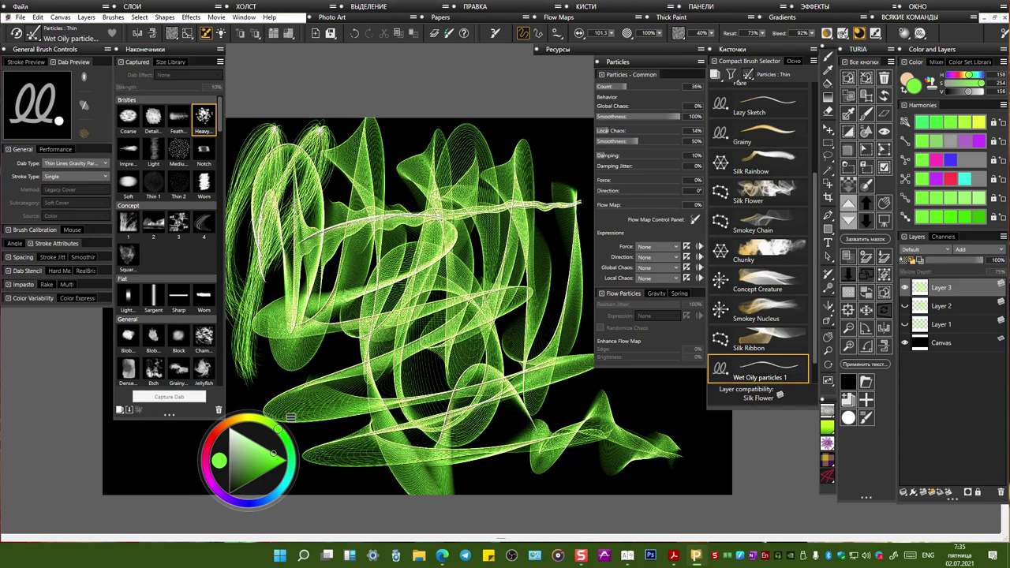
Step: Set Damping to 13% and Local Chaos to 59%, and paint short test strokes along the canvas's upper edge
drag(607, 157, 618, 158)
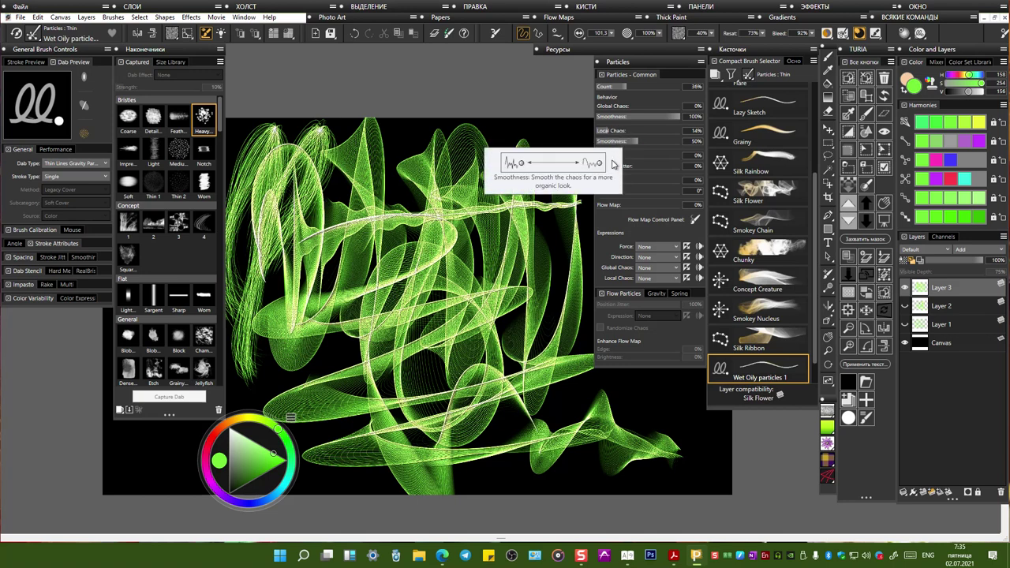
drag(612, 131, 647, 133)
drag(406, 124, 406, 122)
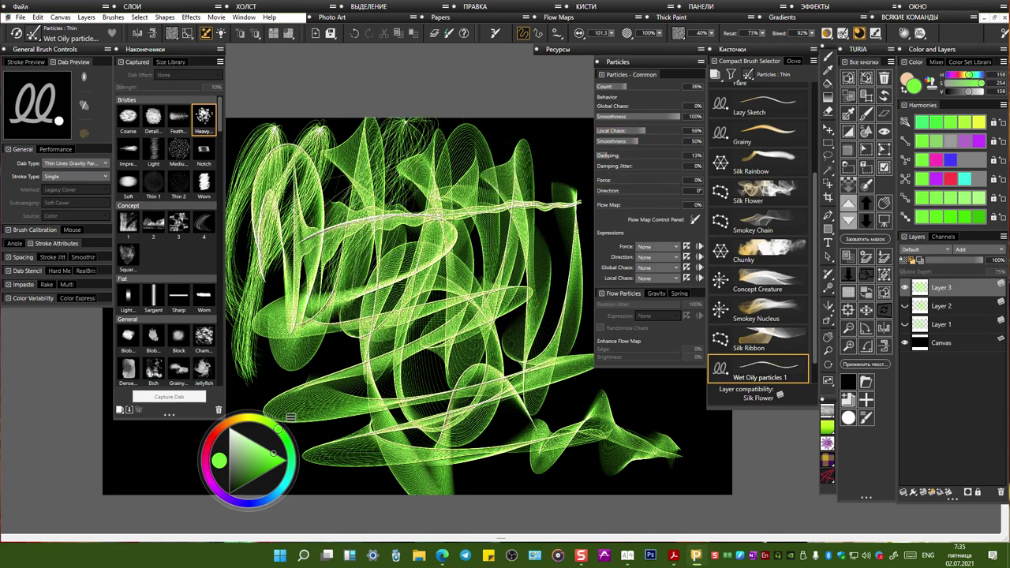
drag(494, 129, 507, 319)
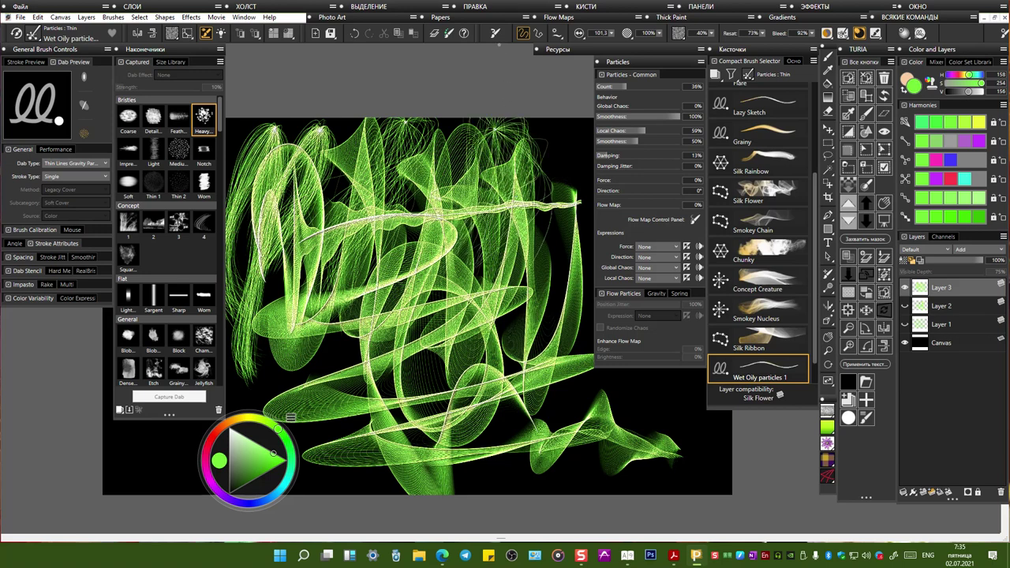
Step: Reset the brush variant to its saved settings and paint two downward test strokes in the canvas's upper right
click(496, 34)
drag(552, 141, 442, 316)
drag(552, 139, 541, 278)
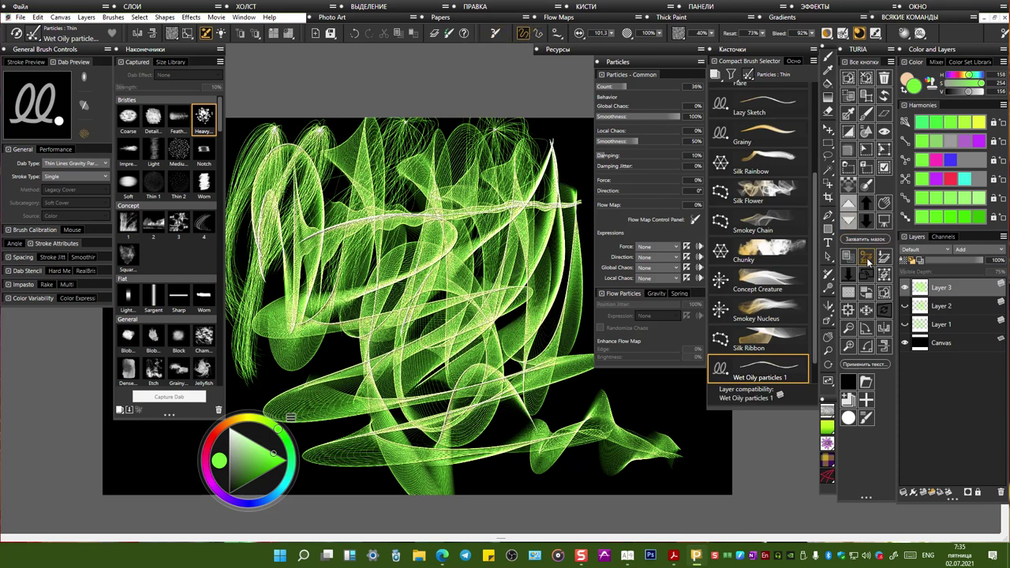
Step: Clear the painted strokes to black and paint a wide looping ribbon and a smaller one across the upper canvas
click(849, 379)
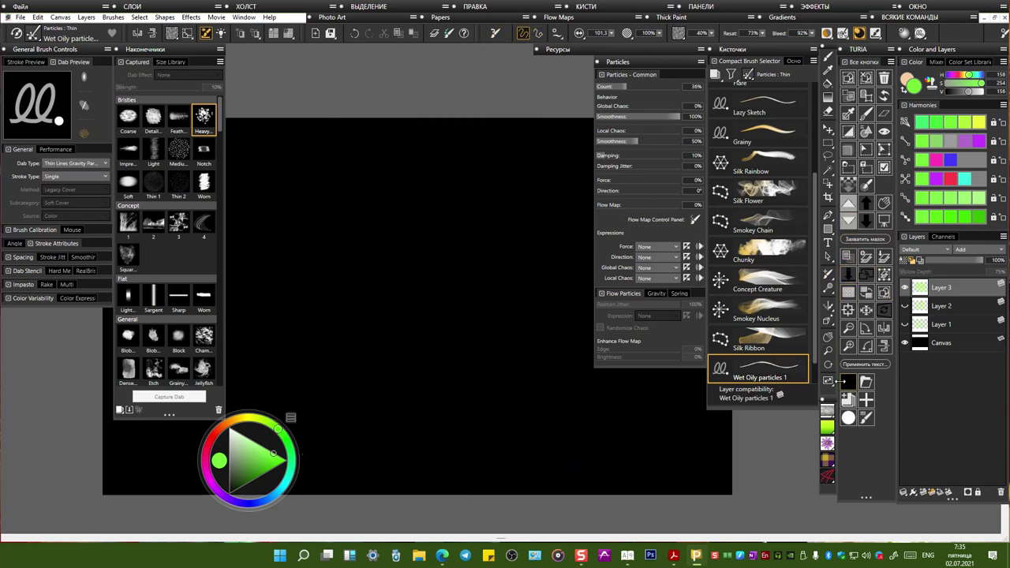
mouse_move(265, 170)
mouse_down()
mouse_move(311, 172)
mouse_move(251, 230)
mouse_move(437, 189)
mouse_move(490, 226)
mouse_up()
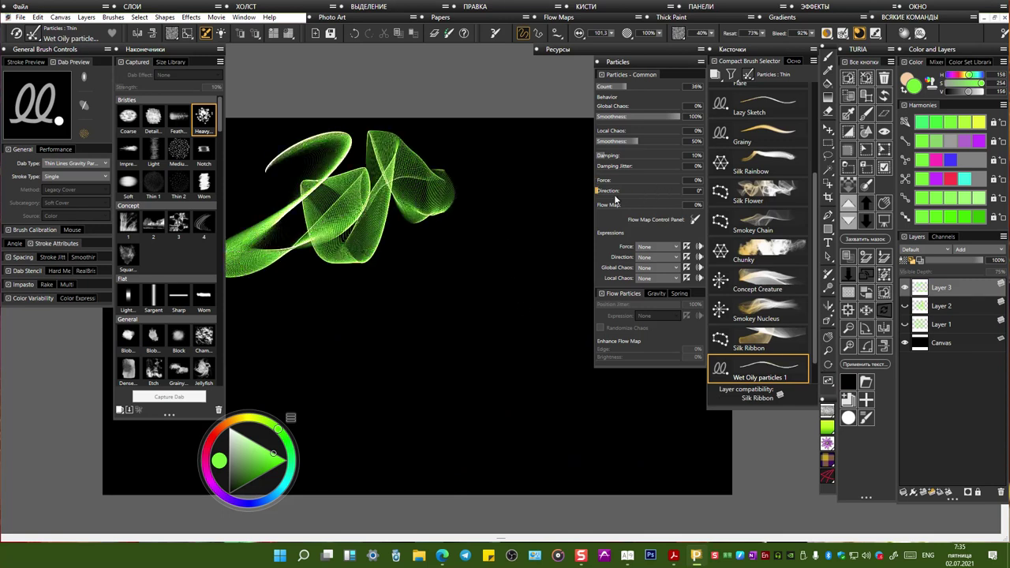
drag(484, 192, 543, 253)
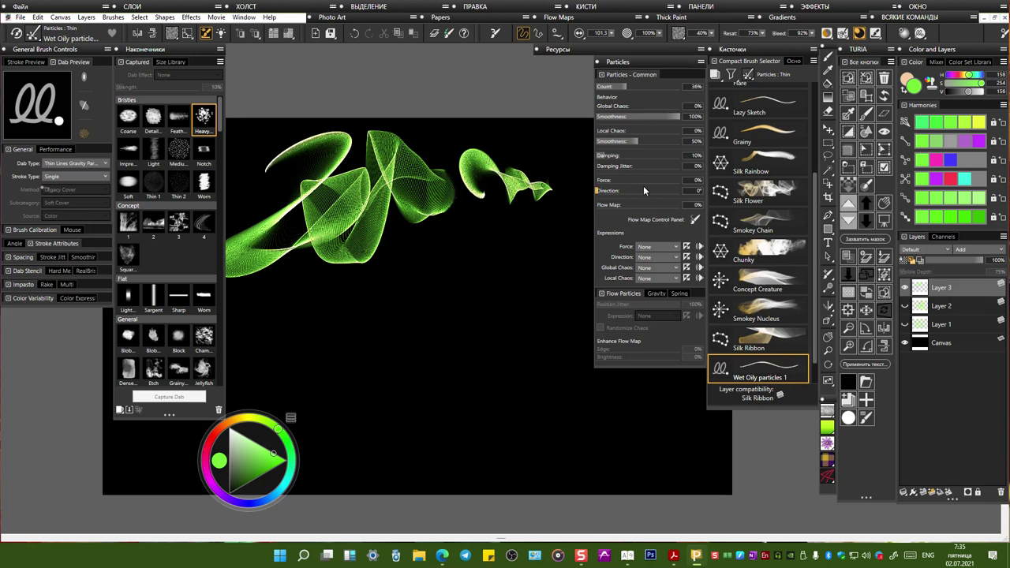
Step: Set Local Chaos to 15% and paint a wavy stroke below the ribbons plus diagonal strokes beside it
click(605, 132)
drag(605, 132, 614, 132)
mouse_move(262, 281)
mouse_down()
mouse_move(292, 304)
mouse_move(395, 237)
mouse_move(451, 304)
mouse_up()
drag(523, 228, 466, 303)
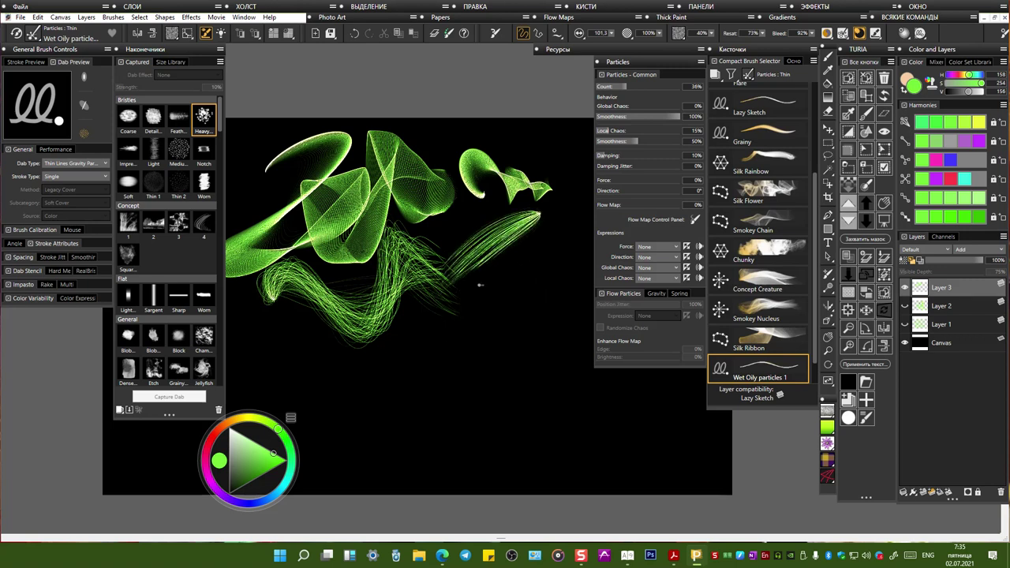
mouse_move(490, 268)
mouse_down()
mouse_move(548, 218)
mouse_move(446, 332)
mouse_move(544, 276)
mouse_up()
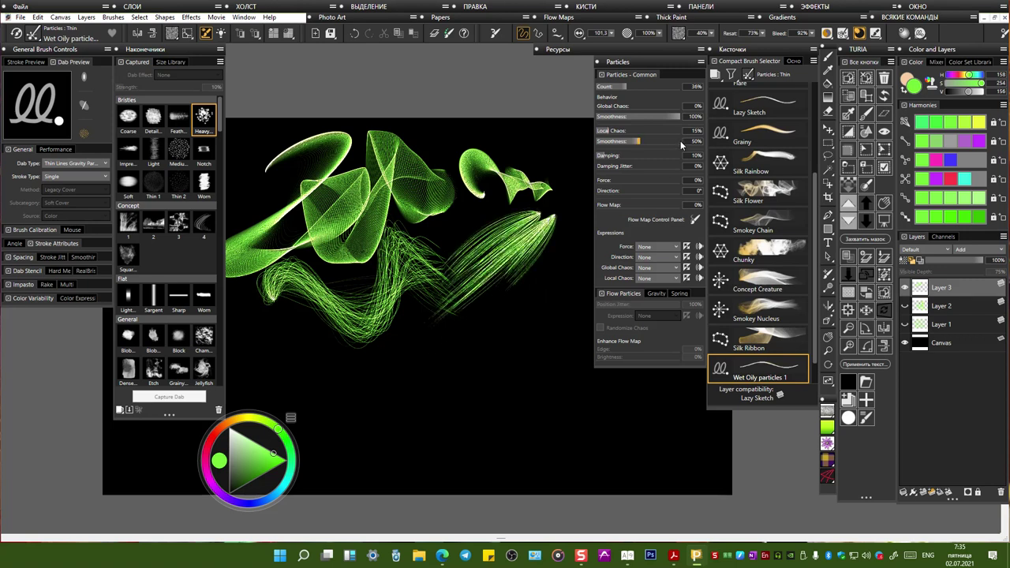
Step: Set Local Chaos to 55% and paint two downward strokes over the diagonal strands
click(641, 129)
drag(558, 223, 499, 301)
drag(562, 207, 459, 350)
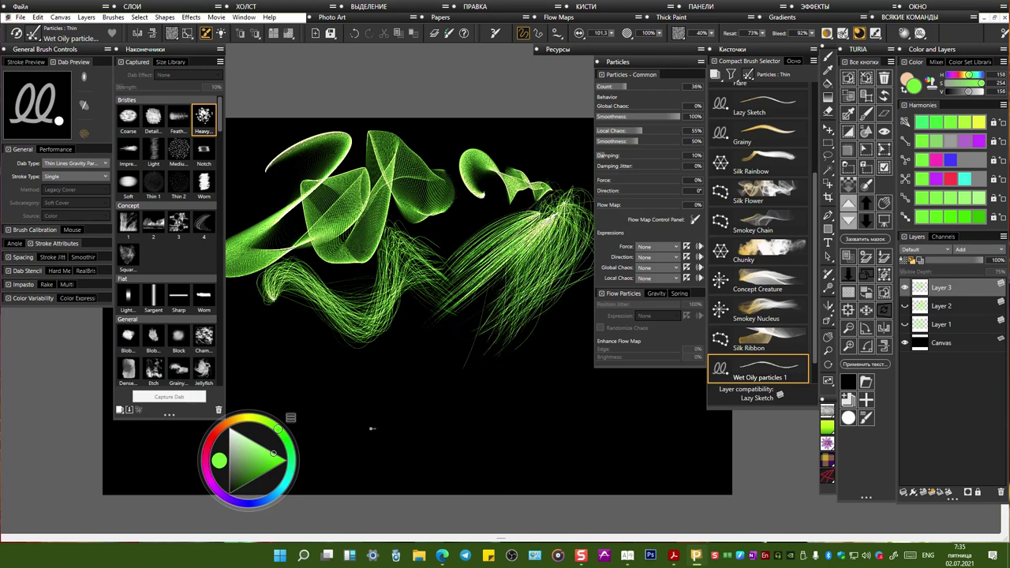
Step: Dab a series of radiating particle bursts across the lower canvas
drag(372, 429, 401, 432)
click(390, 442)
click(445, 439)
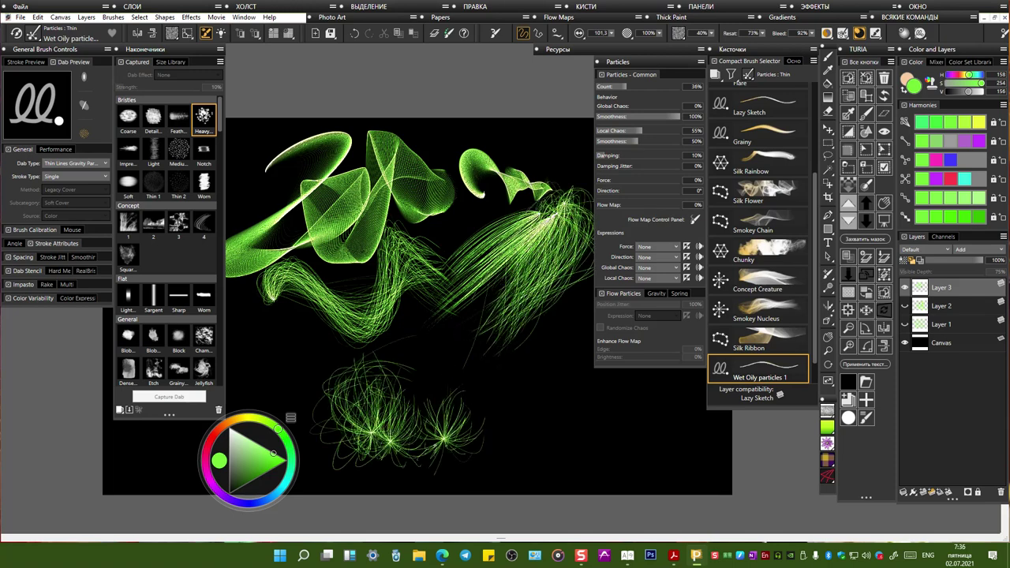
click(418, 437)
click(427, 378)
mouse_move(315, 391)
mouse_down()
mouse_move(268, 369)
mouse_move(296, 334)
mouse_up()
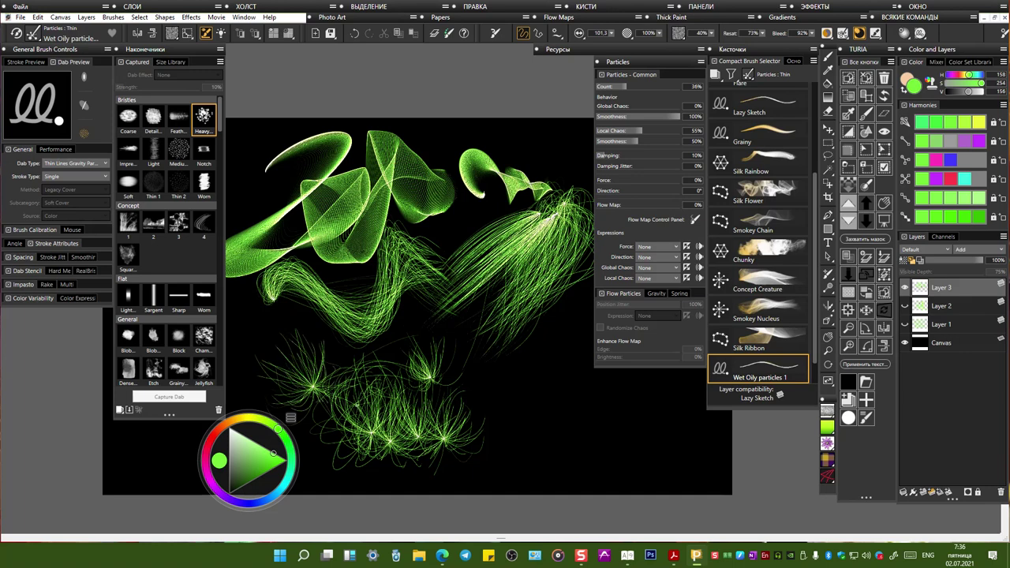
mouse_move(489, 366)
mouse_down()
mouse_move(504, 413)
mouse_move(563, 447)
mouse_move(601, 408)
mouse_move(631, 444)
mouse_move(673, 416)
mouse_up()
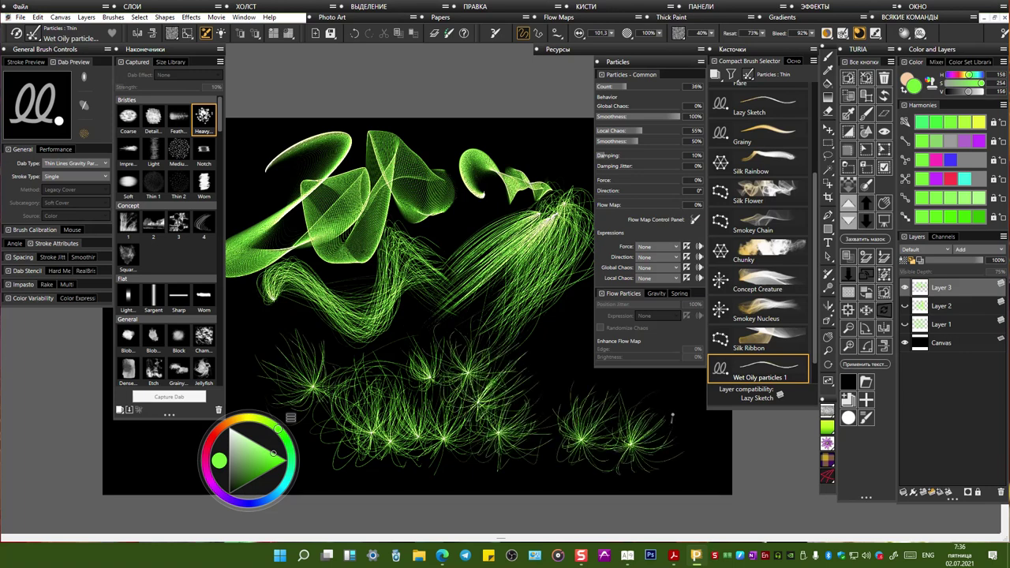
Step: Save the brush variant as Wet Oily particles 2 in Particles : Thin
right_click(770, 364)
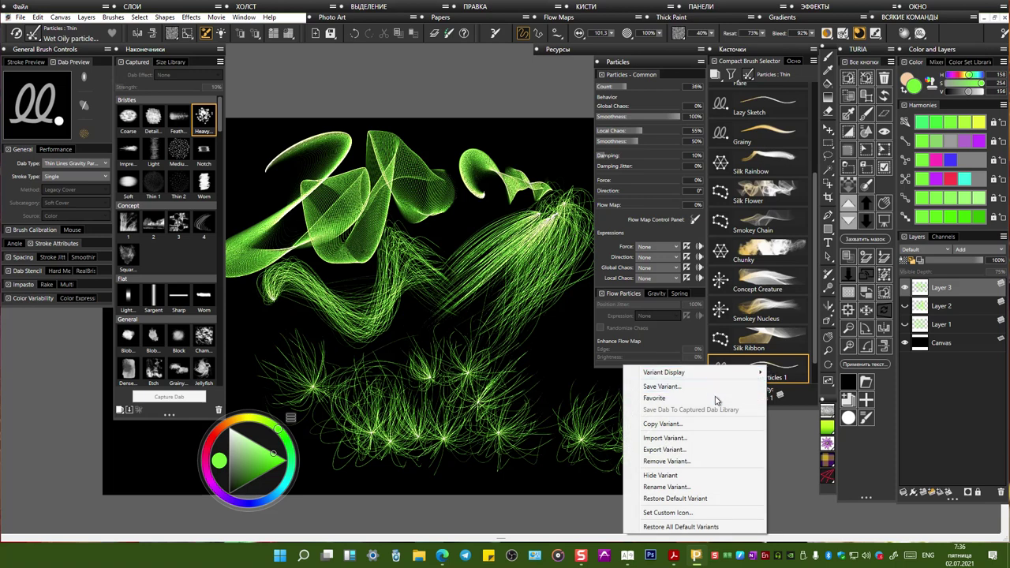
click(715, 387)
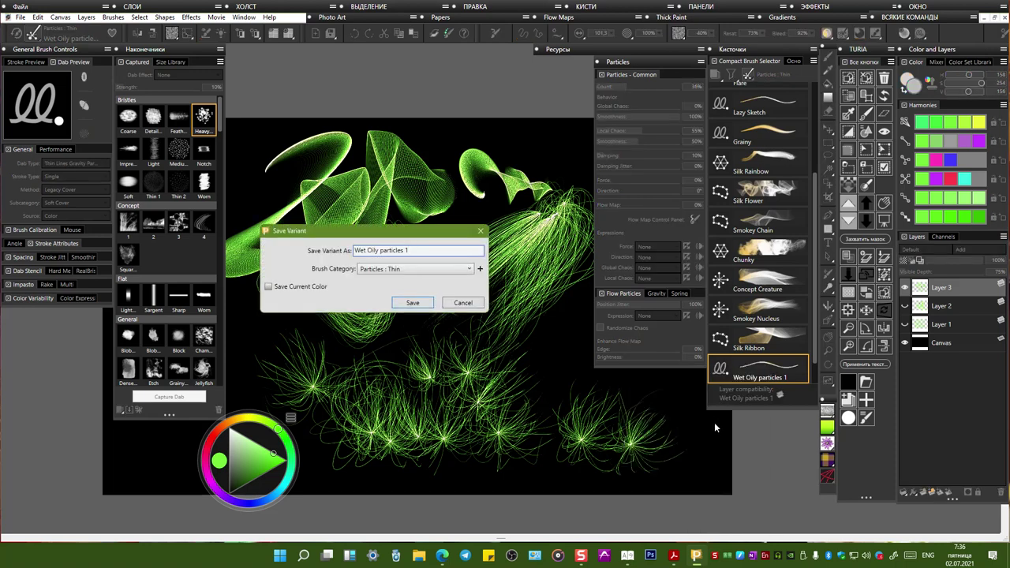
key(BackSpace)
text(2)
key(Return)
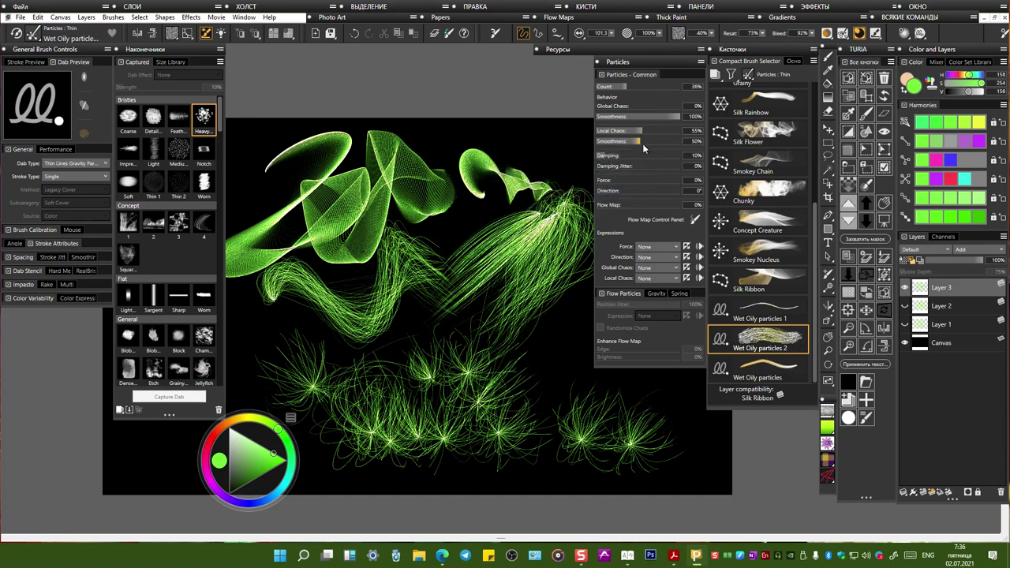
Step: Set the Local Chaos Smoothness to 100% and dab particle bursts around the ribbons in the upper canvas
drag(642, 141, 690, 140)
drag(446, 242, 466, 211)
click(448, 238)
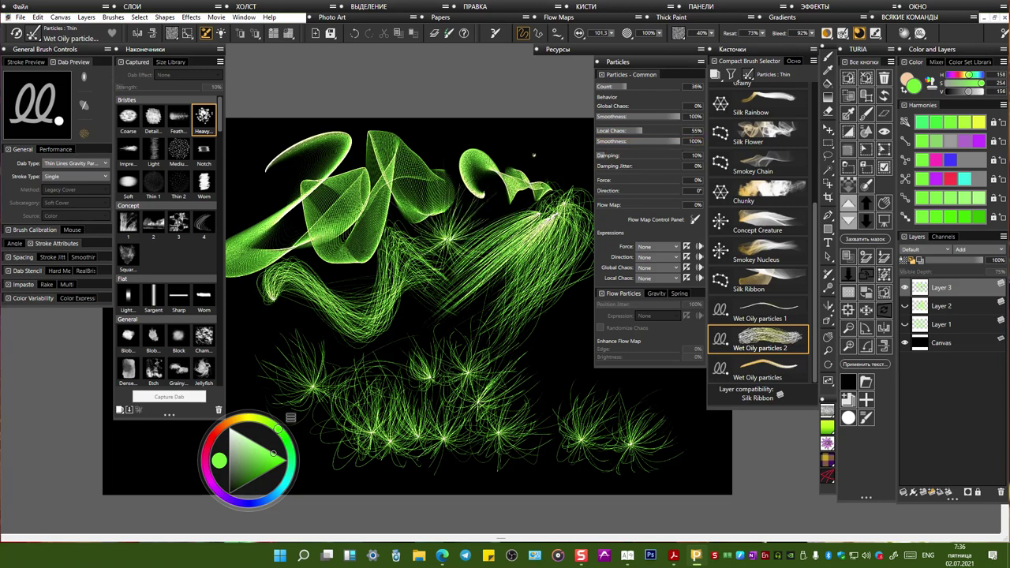
drag(535, 160, 553, 171)
drag(448, 150, 469, 102)
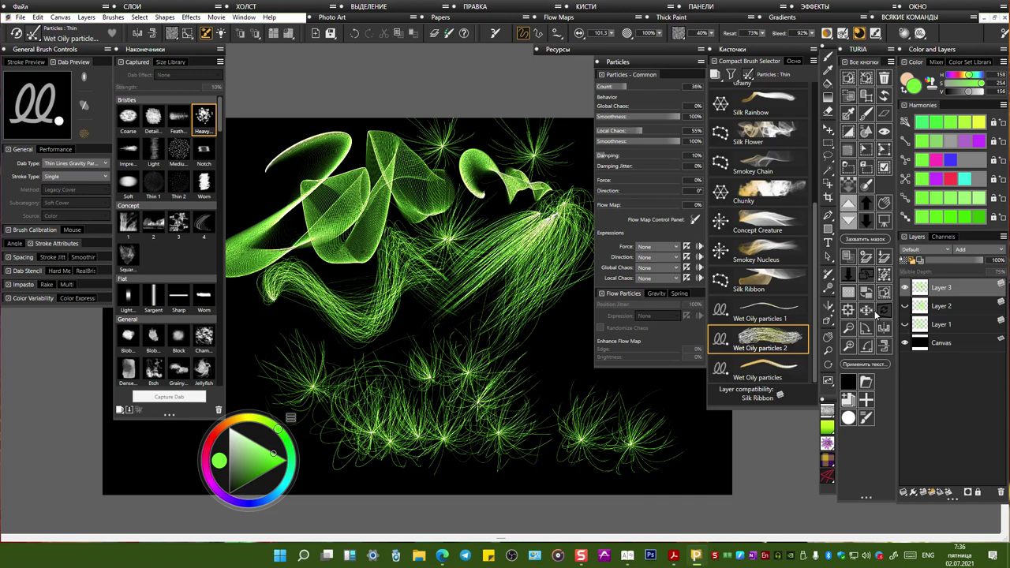
Step: Add a new layer above Layer 3 and hide Layer 3
click(867, 257)
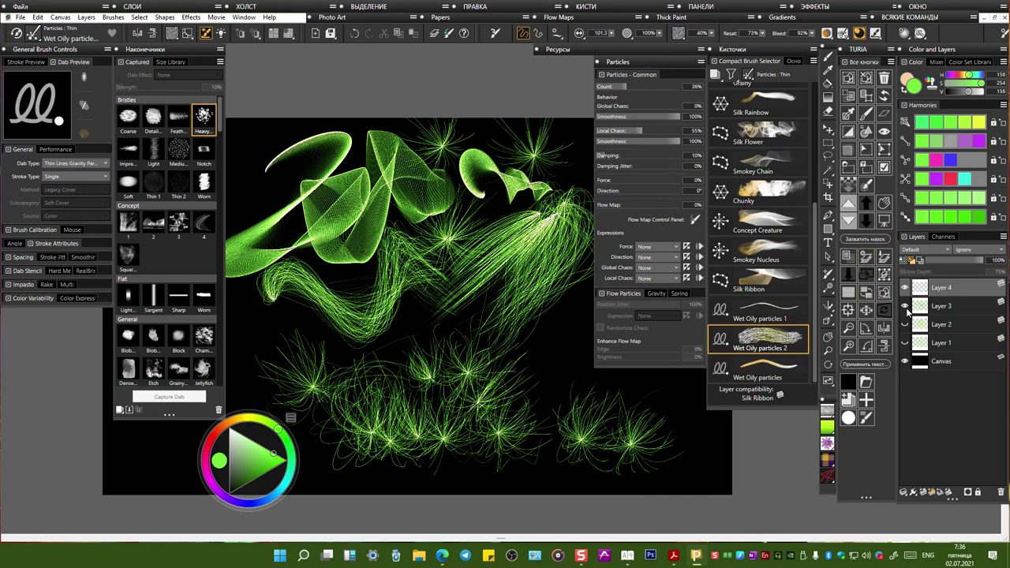
click(906, 308)
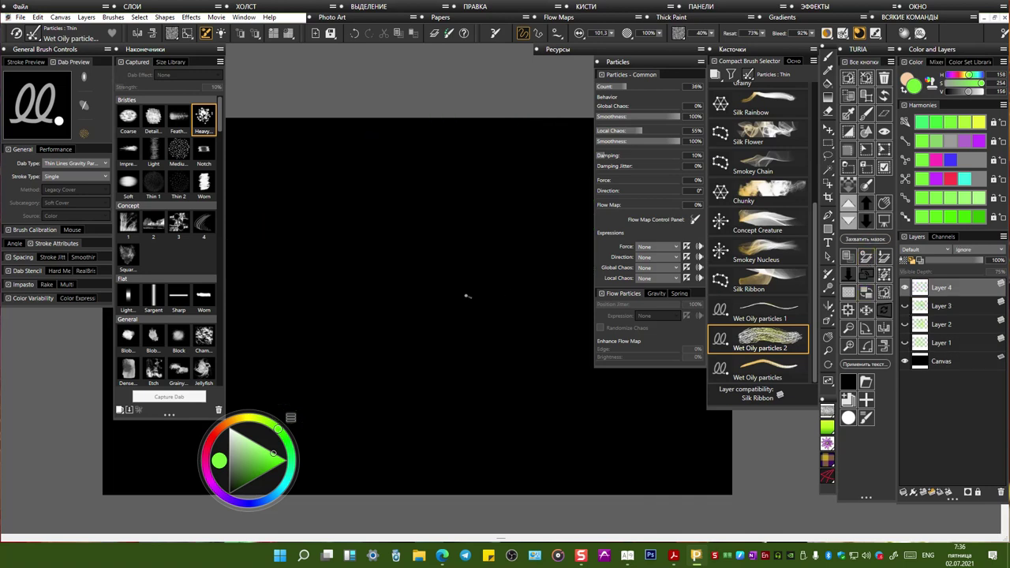
Step: Collapse the dab libraries and the reference image, and move the color wheel off the canvas to the lower left
click(174, 49)
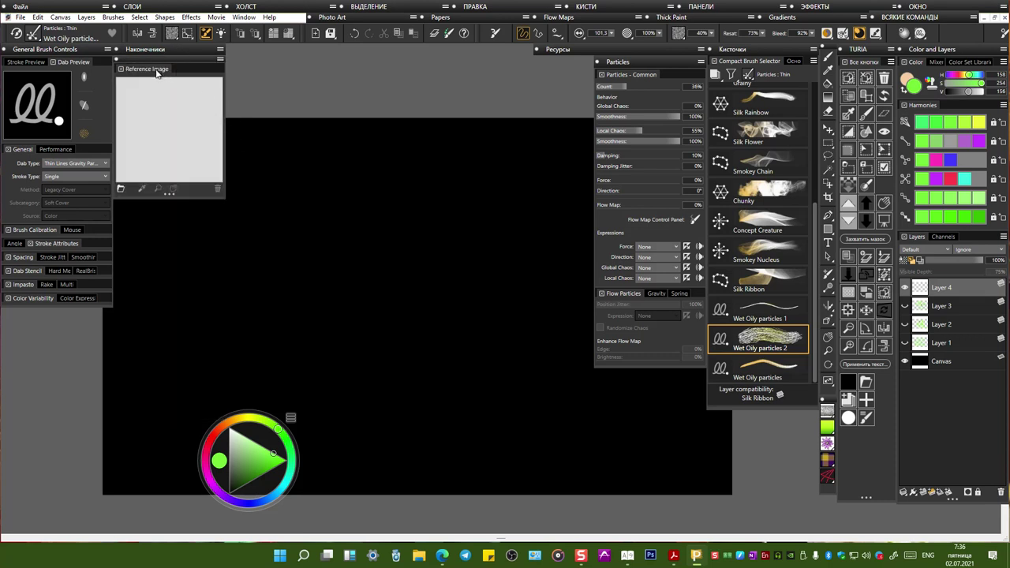
click(157, 70)
drag(262, 438, 73, 440)
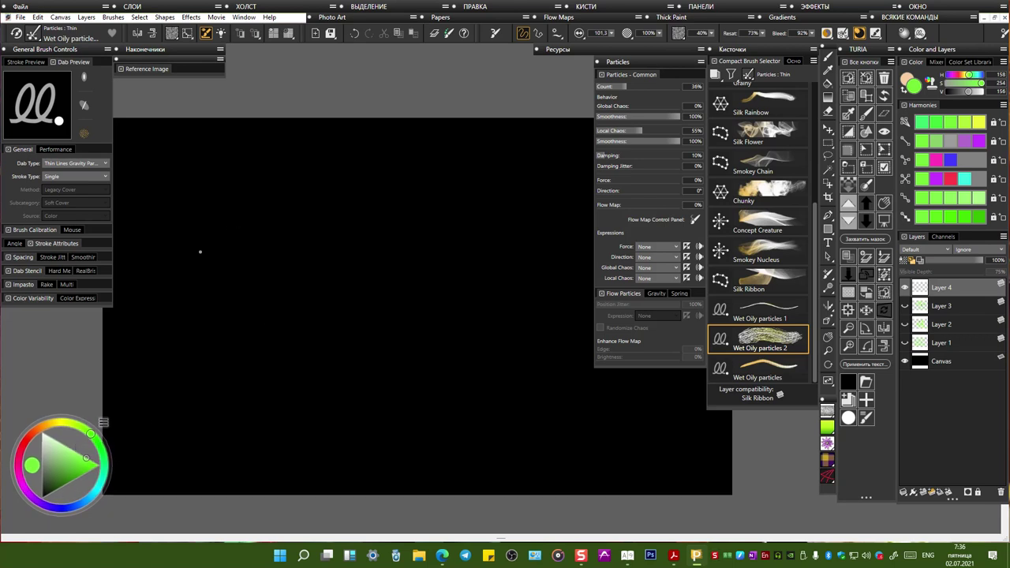
Step: Dab two rows of firework-like particle bursts of varying size across the upper part of Layer 4
key(ctrl+plus)
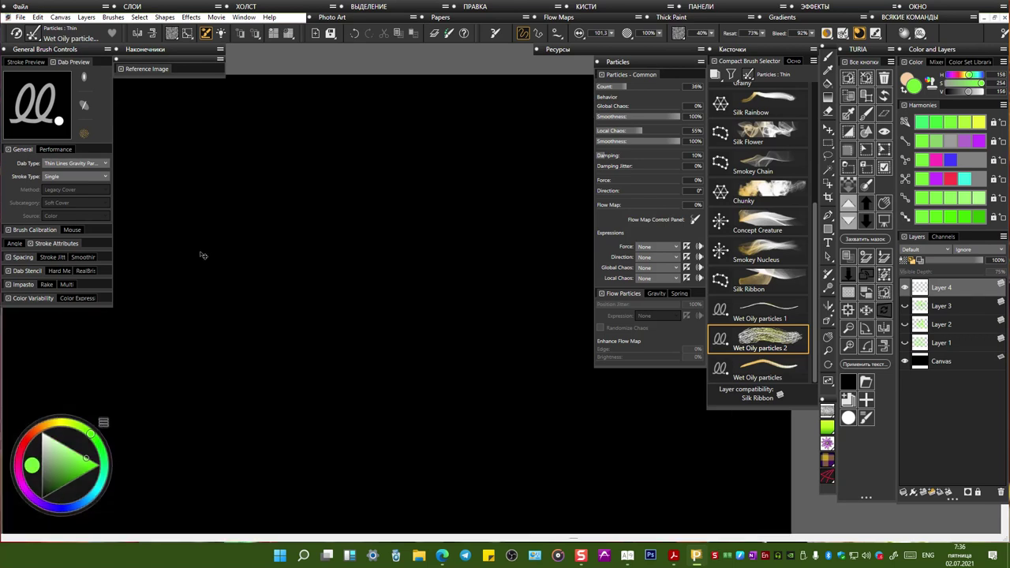
click(184, 123)
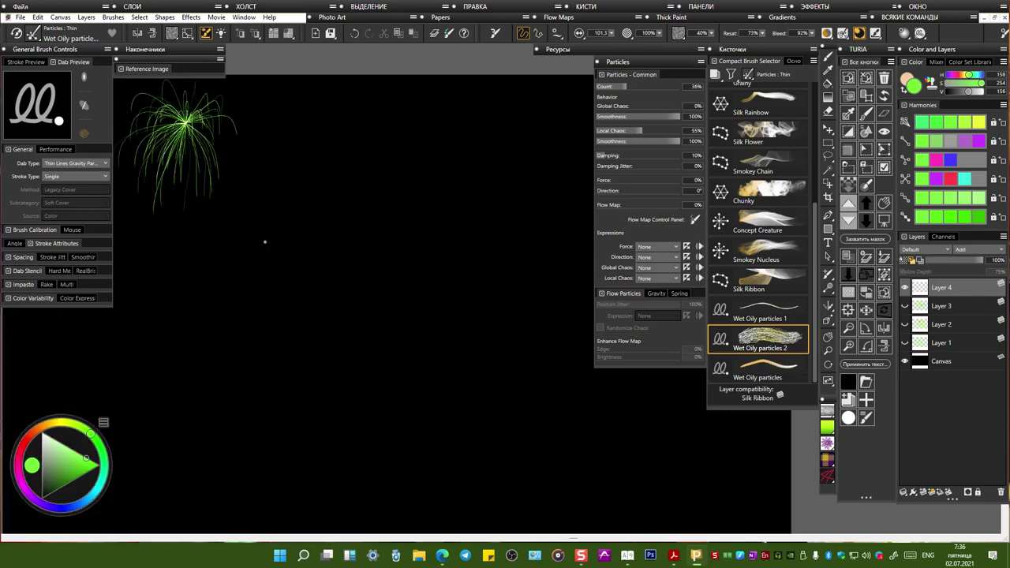
click(320, 125)
click(395, 126)
click(439, 132)
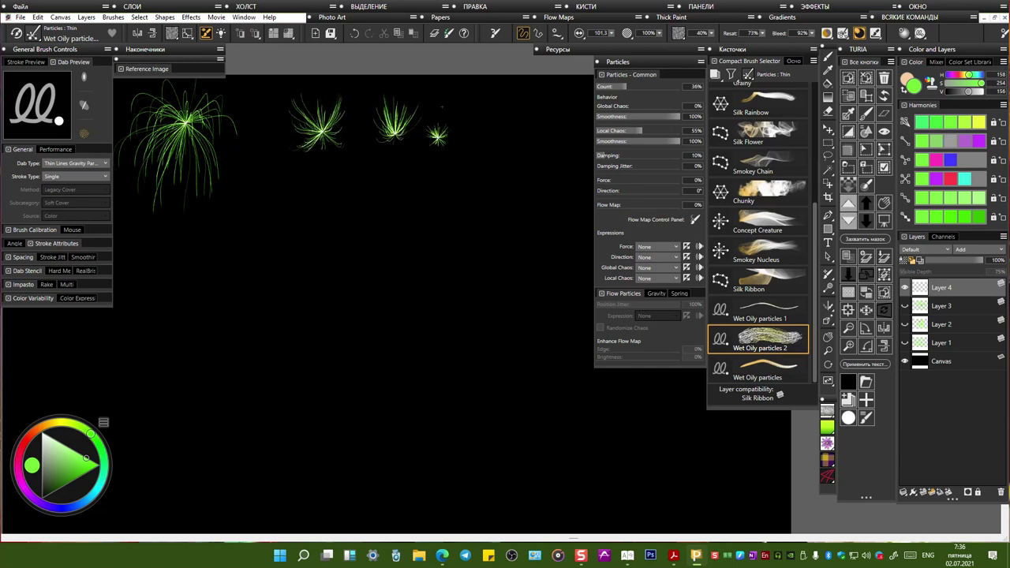
click(483, 141)
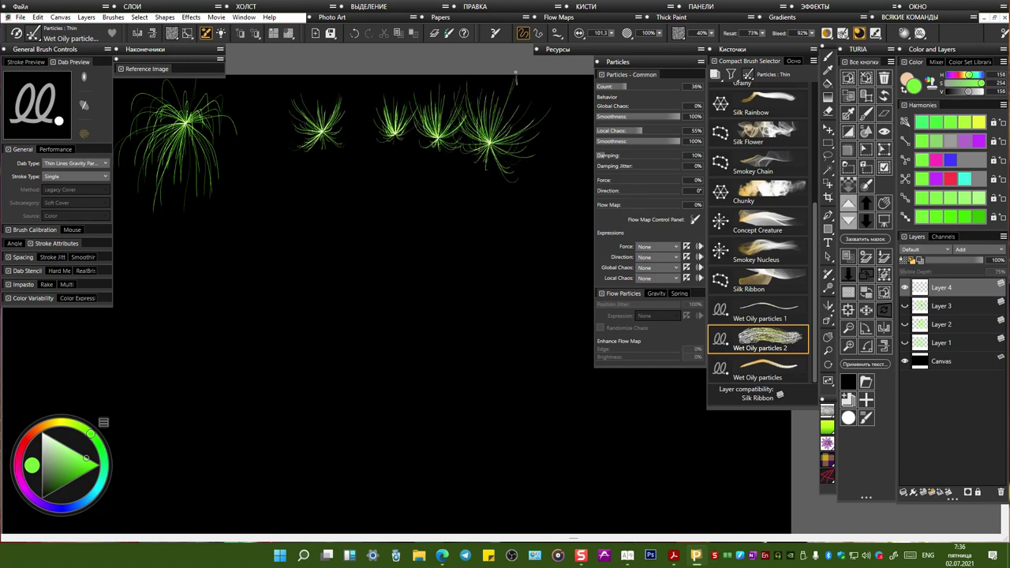
click(260, 169)
click(316, 172)
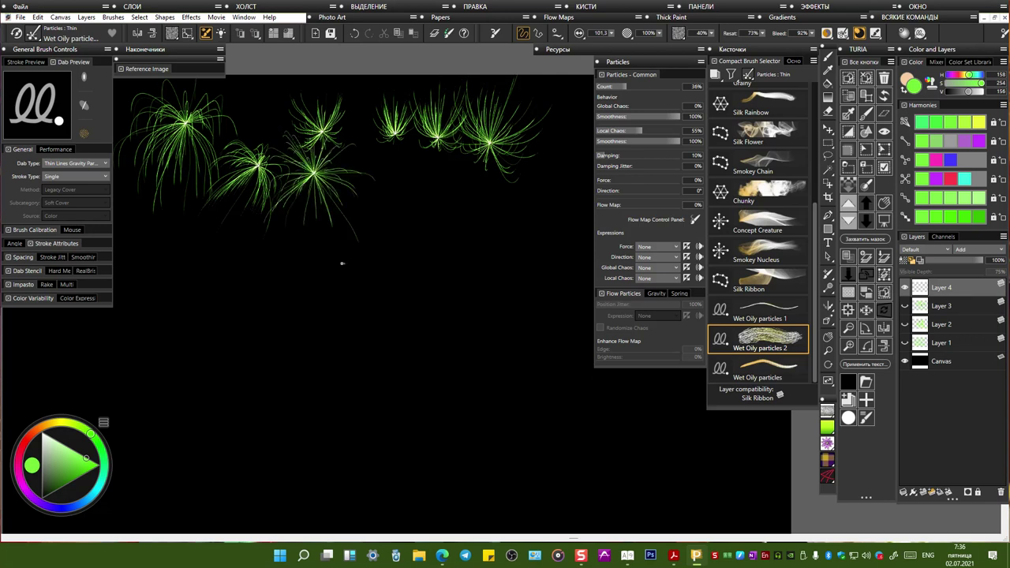
click(378, 167)
click(442, 174)
click(511, 190)
click(544, 127)
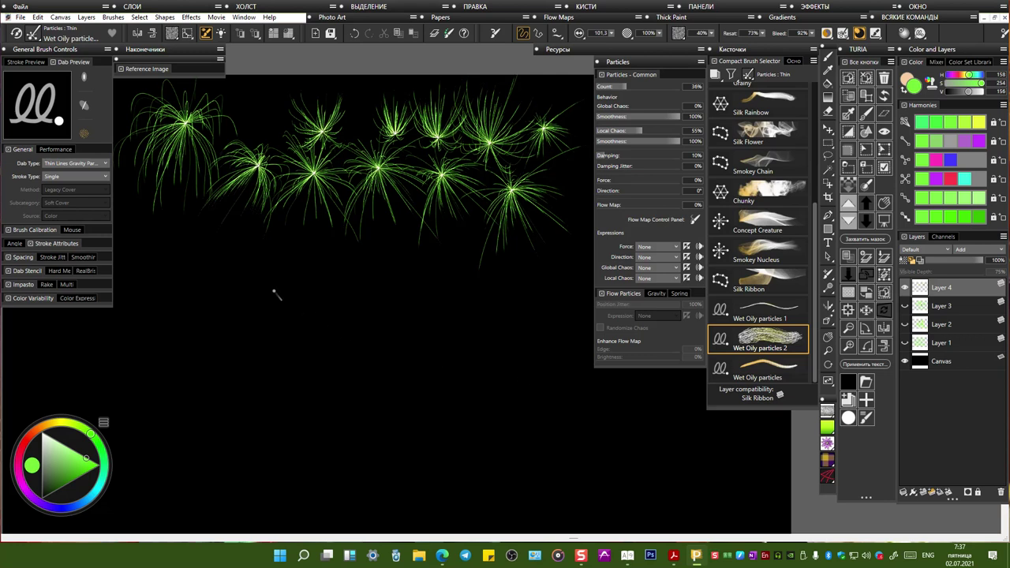
Step: Move the color wheel onto the canvas and dock Color Variability with the layers, extending the layer list to show every layer
drag(74, 446, 220, 411)
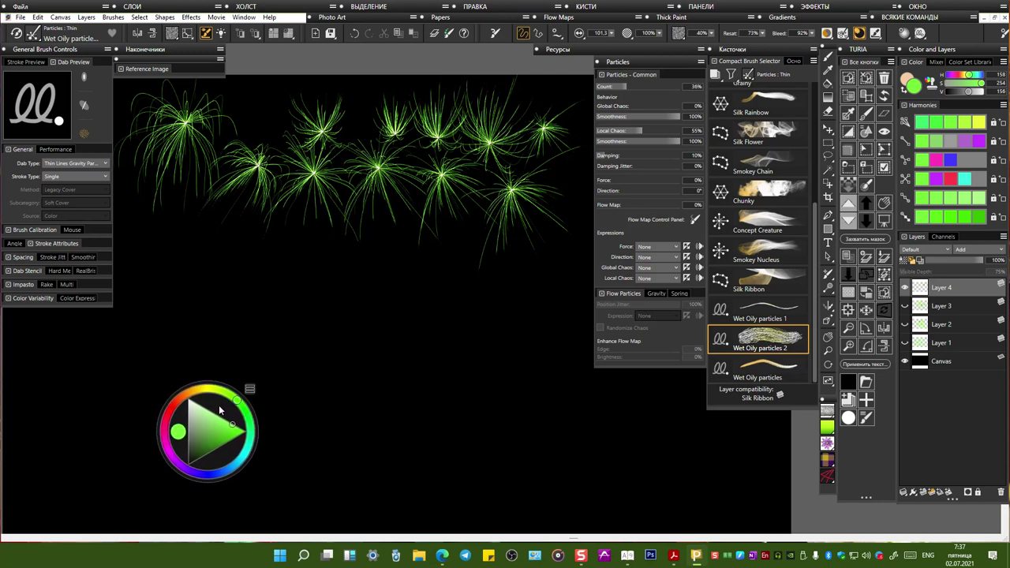
click(37, 297)
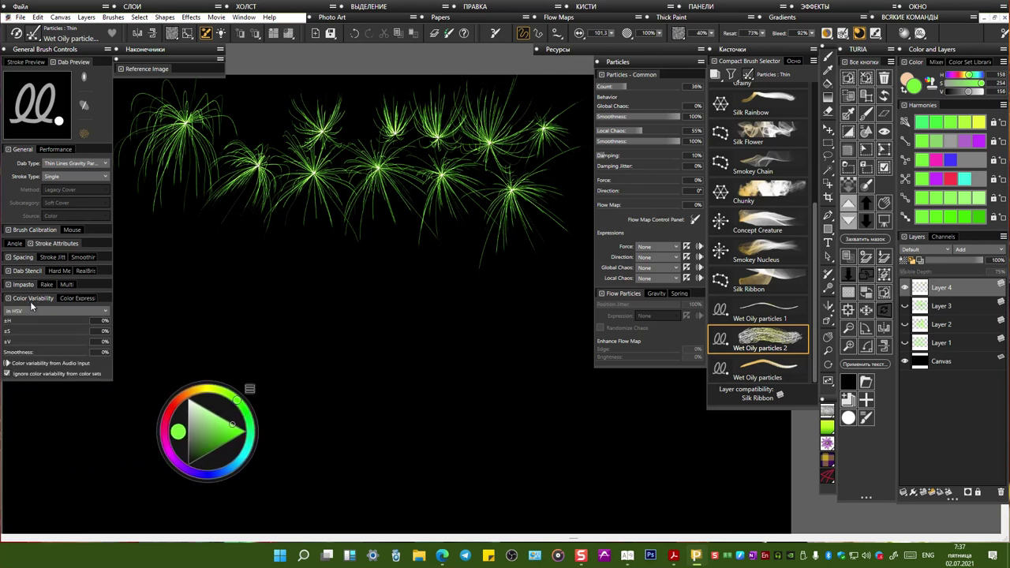
drag(35, 299, 939, 226)
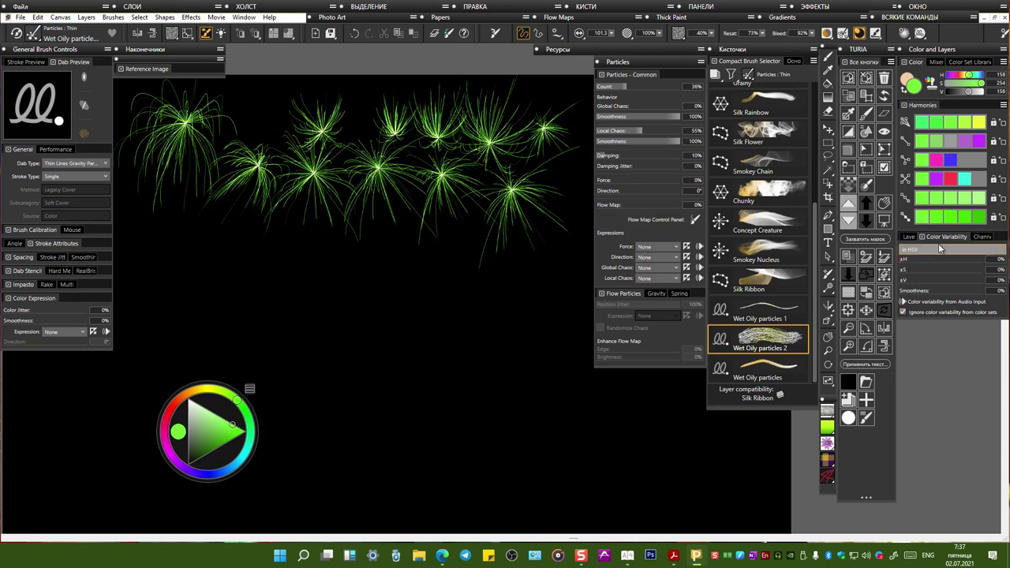
click(908, 235)
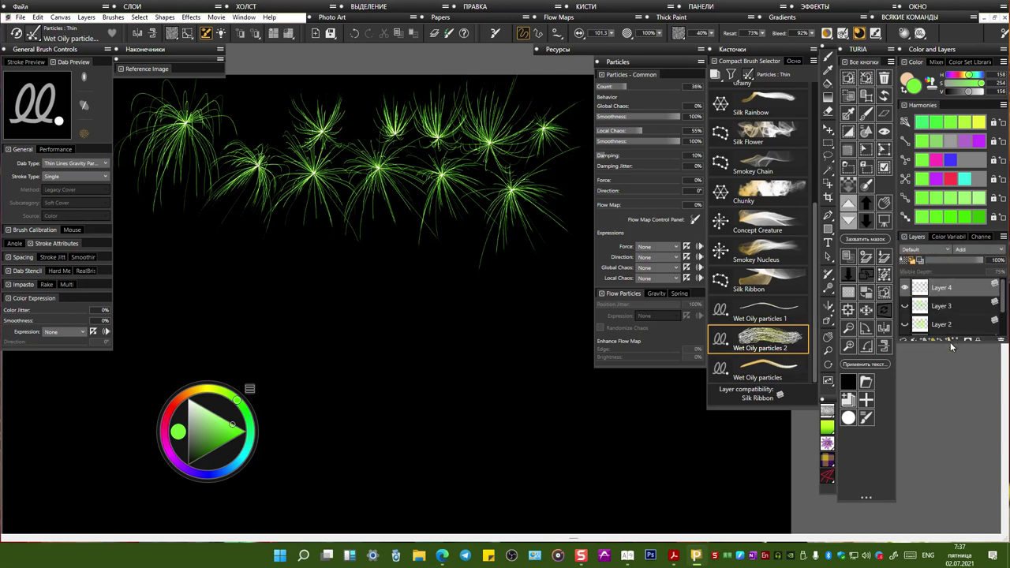
drag(988, 338, 987, 490)
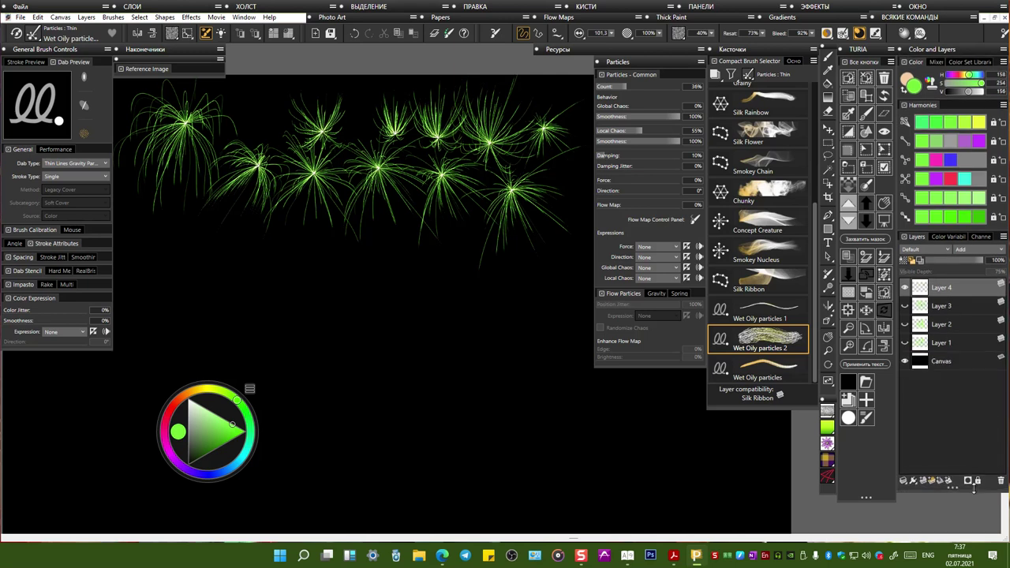
Step: Separate Color Variability into its own section between Harmonies and Layers, and extend the layer list down to the Canvas
click(942, 236)
drag(942, 236, 939, 226)
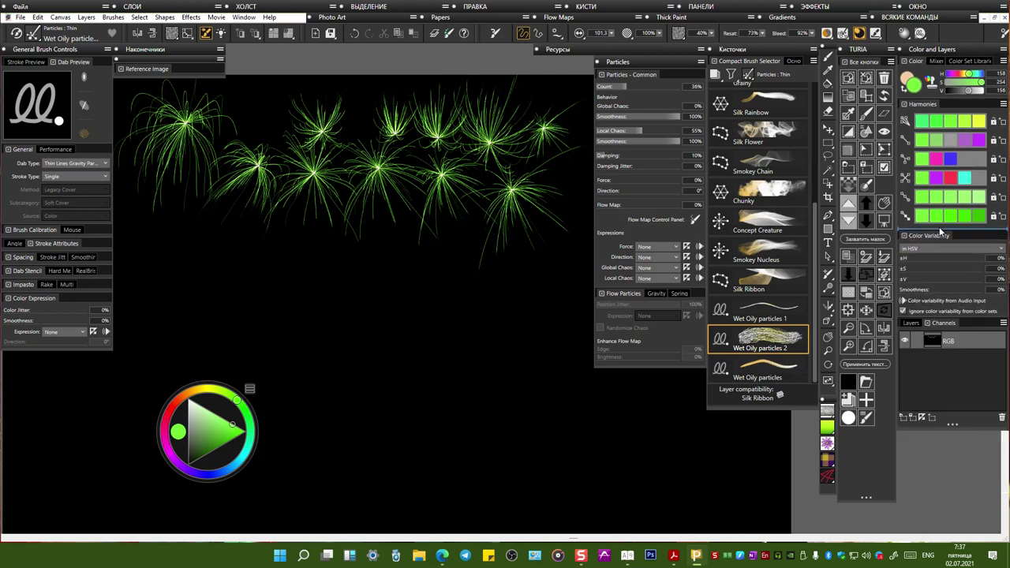
click(919, 325)
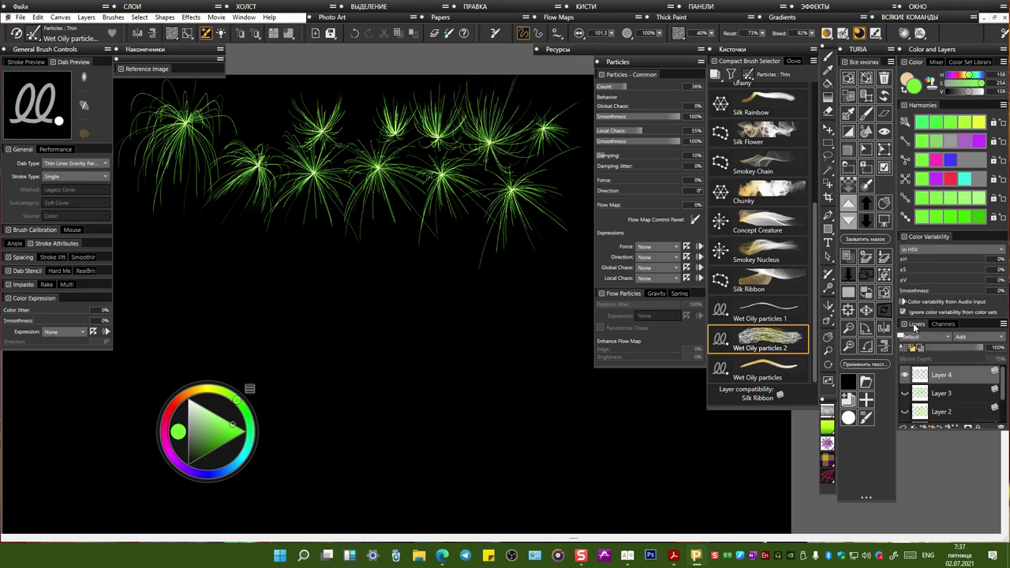
drag(957, 428, 953, 521)
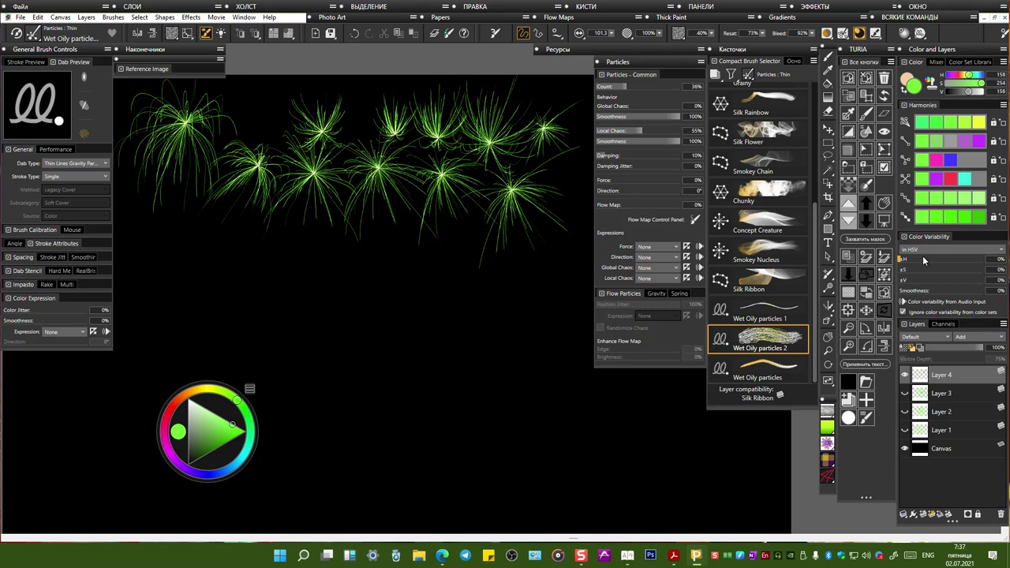
Step: Try to raise the brush's hue variability and open the list of color variability modes
drag(901, 260, 908, 260)
click(913, 251)
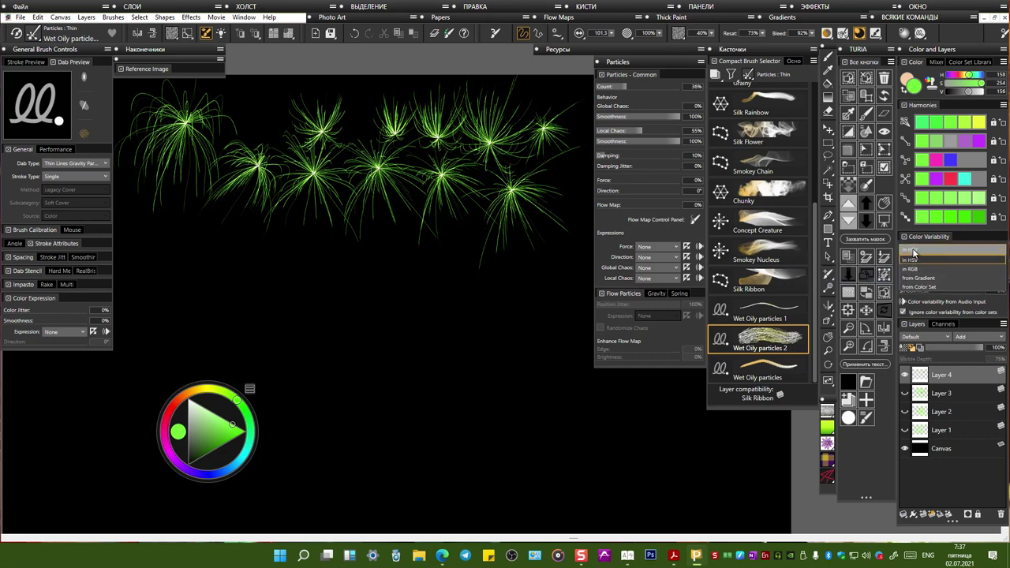
Step: Set the brush's color variability to come from the gradient and choose the red-to-yellow gradient
click(915, 278)
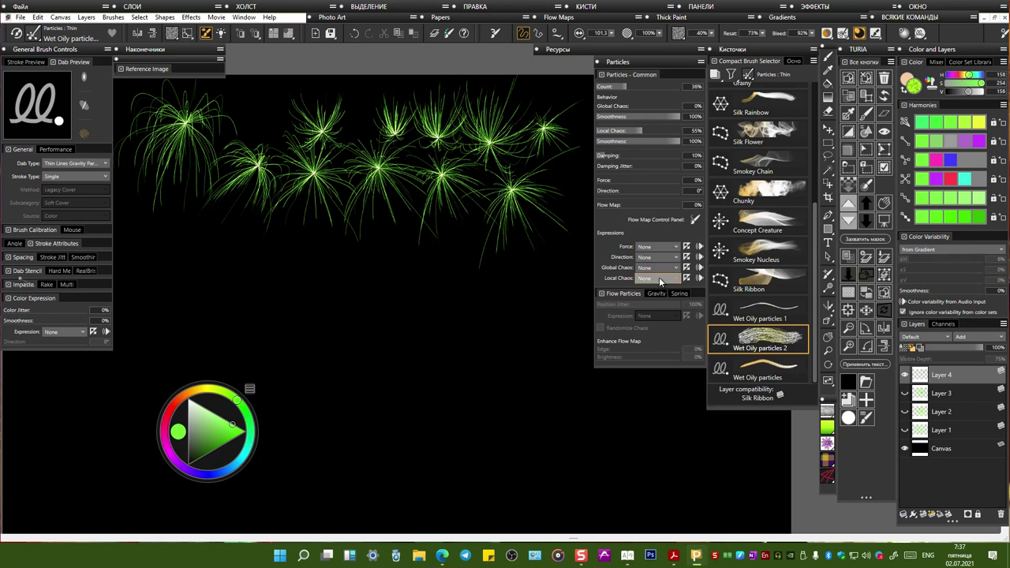
click(829, 428)
scroll(869, 461, down, 4)
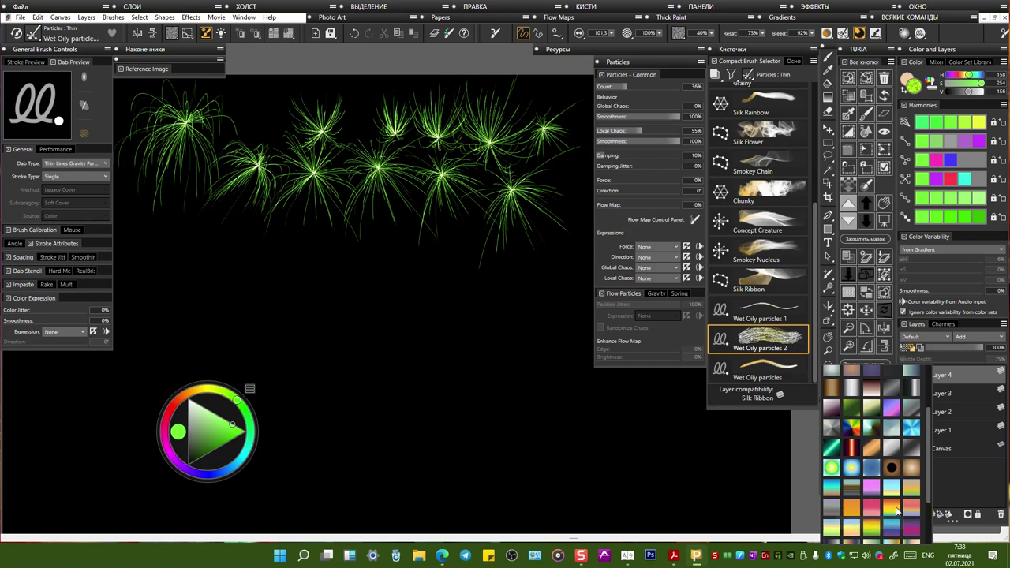
click(897, 511)
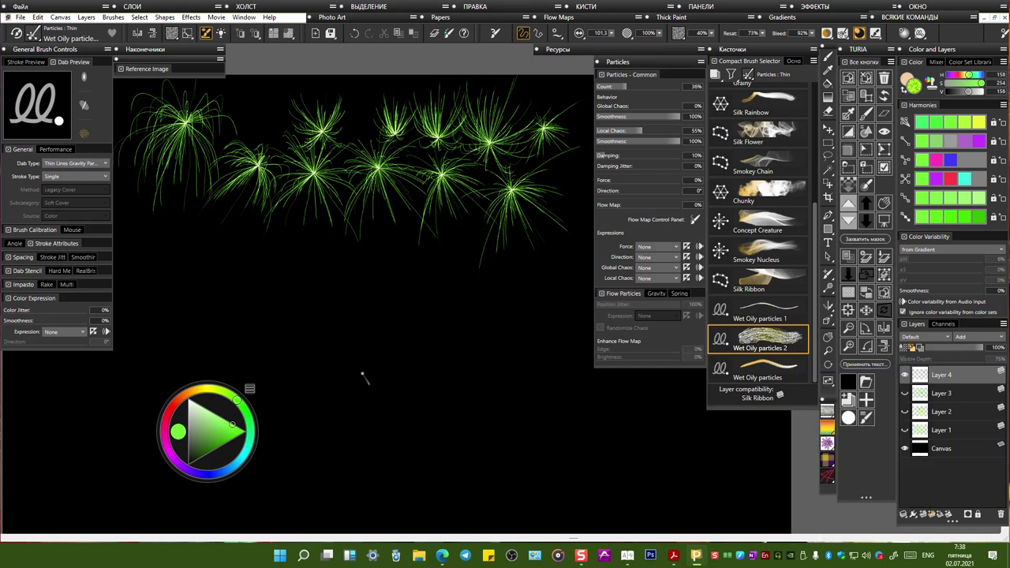
Step: Paint large golden firework plumes across the middle of the canvas on Layer 4, beneath the rows of green bursts
drag(365, 379, 360, 371)
drag(499, 267, 488, 260)
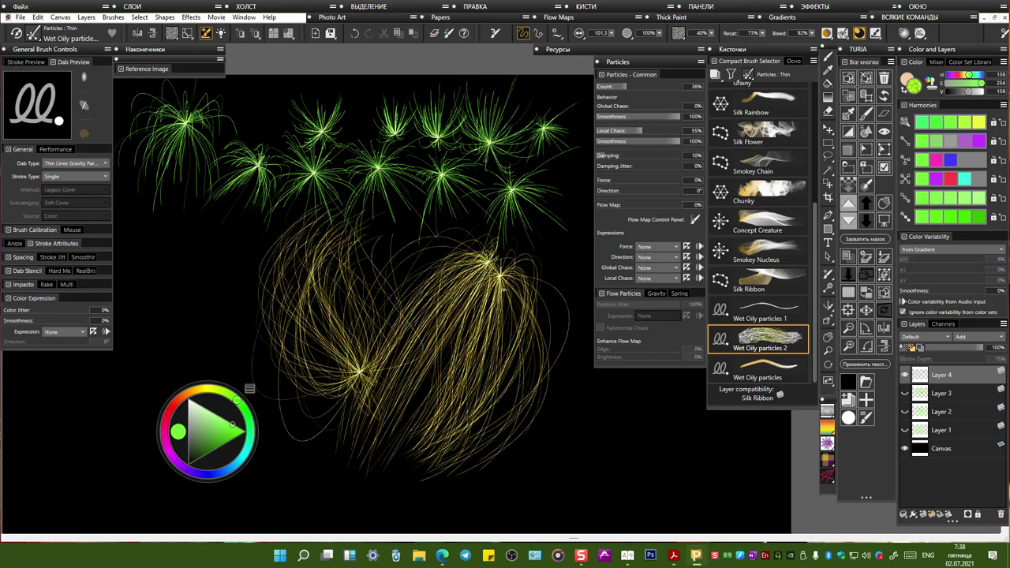
drag(282, 256, 232, 222)
drag(216, 407, 113, 432)
drag(233, 218, 229, 223)
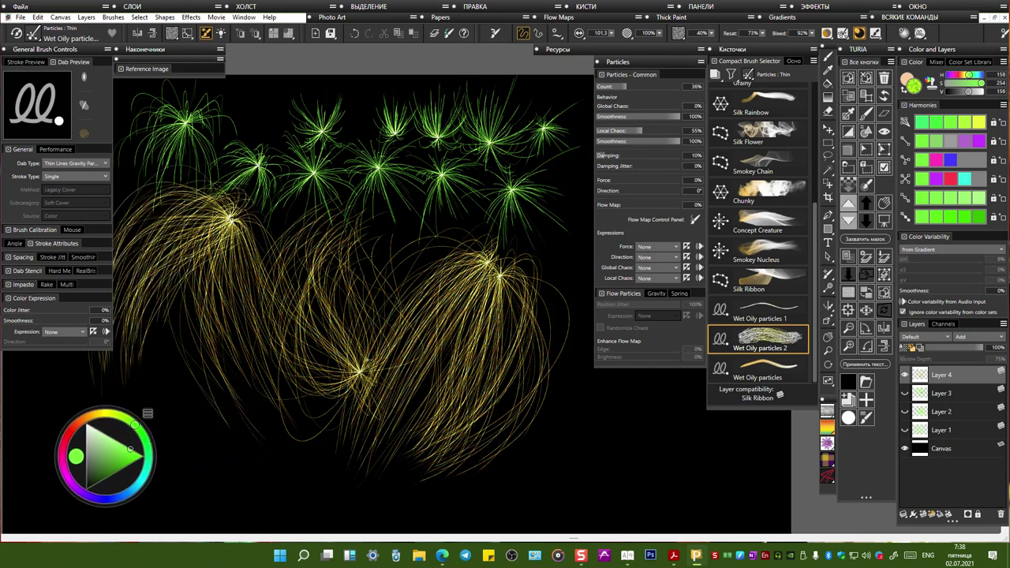
mouse_move(502, 266)
mouse_down()
mouse_move(462, 446)
mouse_move(389, 464)
mouse_up()
click(474, 259)
click(490, 261)
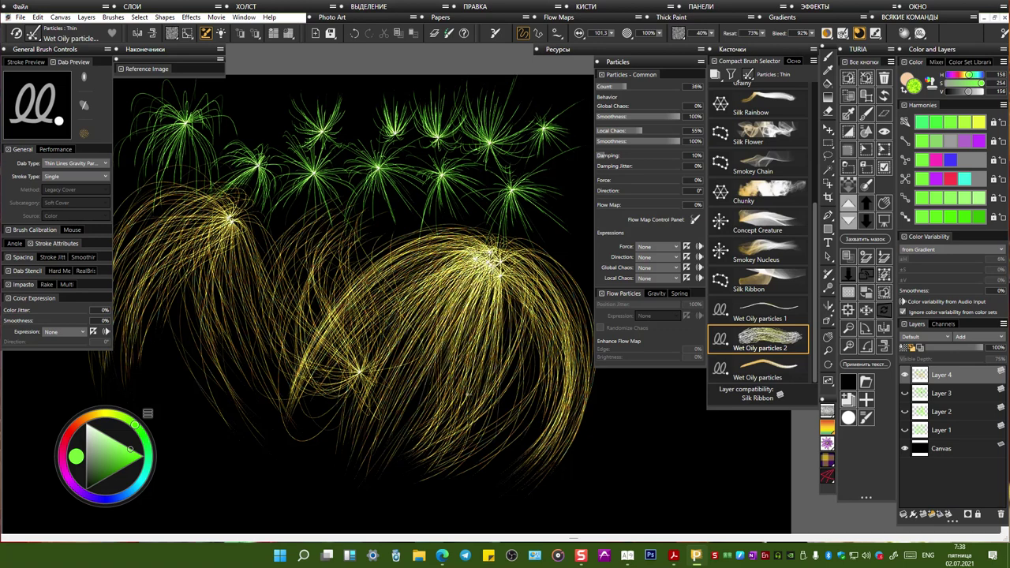
Step: Add small golden bursts just below the green fireworks and around the canvas's upper-left area
click(390, 213)
click(398, 214)
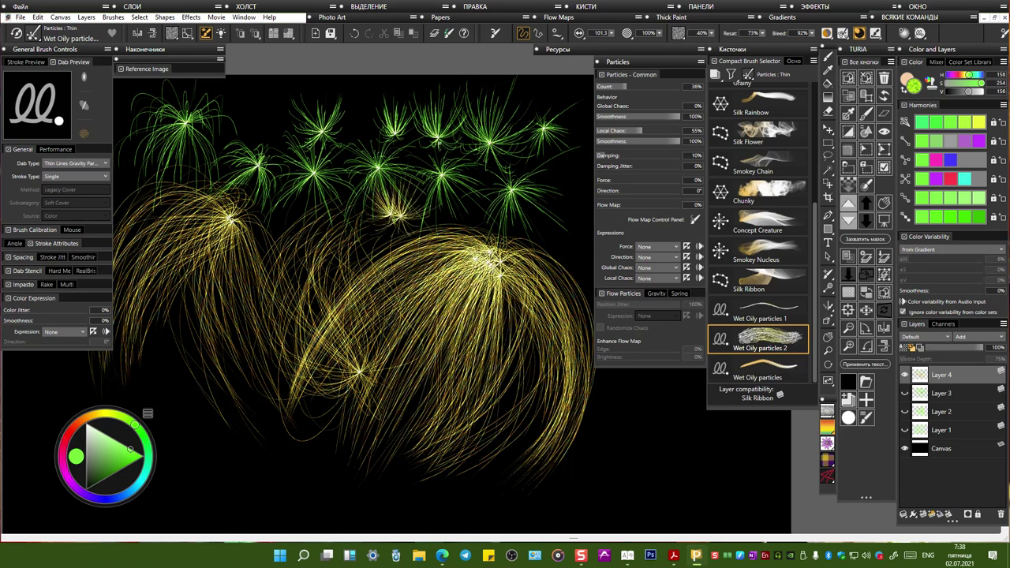
click(350, 197)
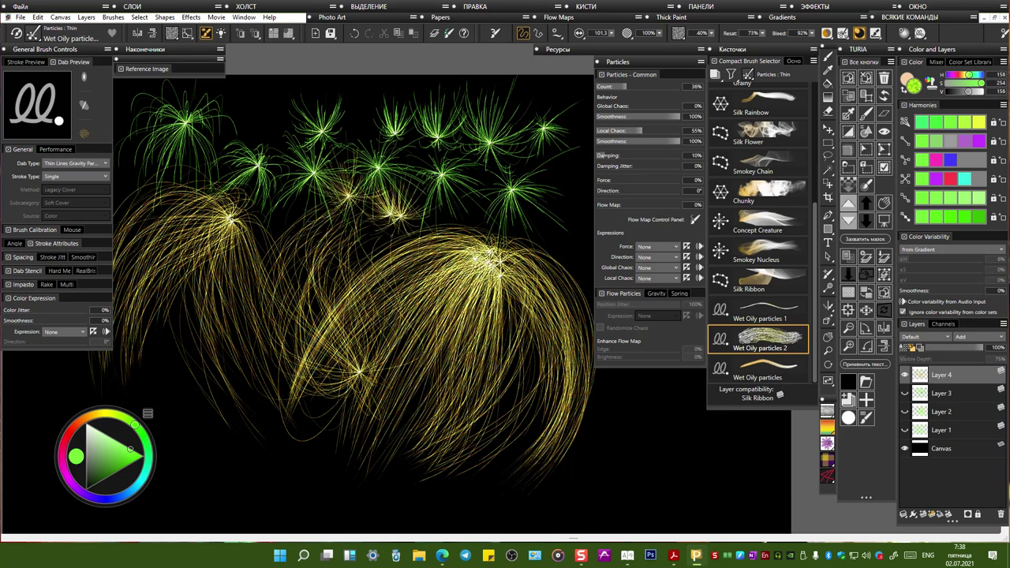
click(466, 212)
click(558, 196)
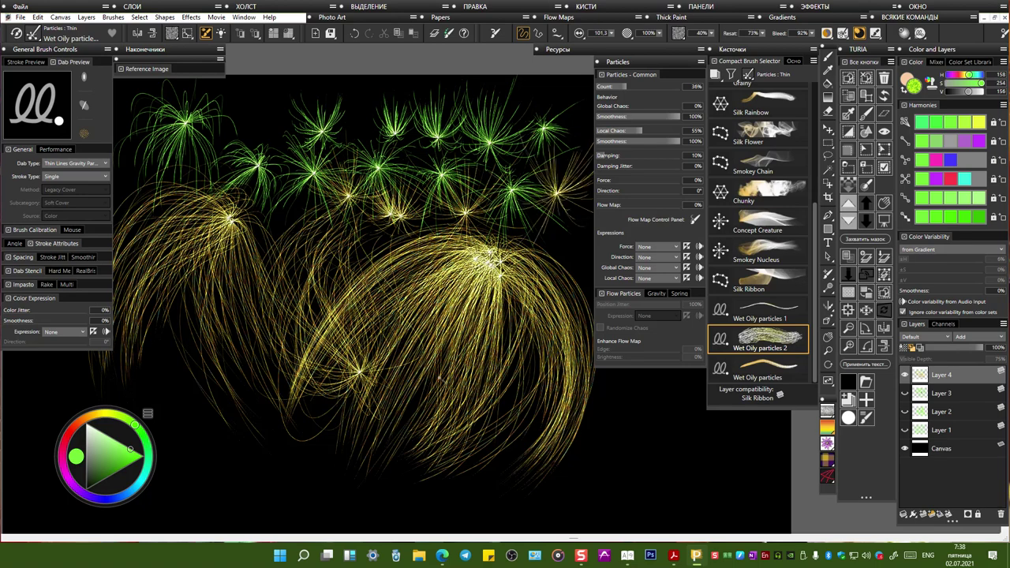
scroll(442, 382, down, 3)
scroll(449, 388, up, 2)
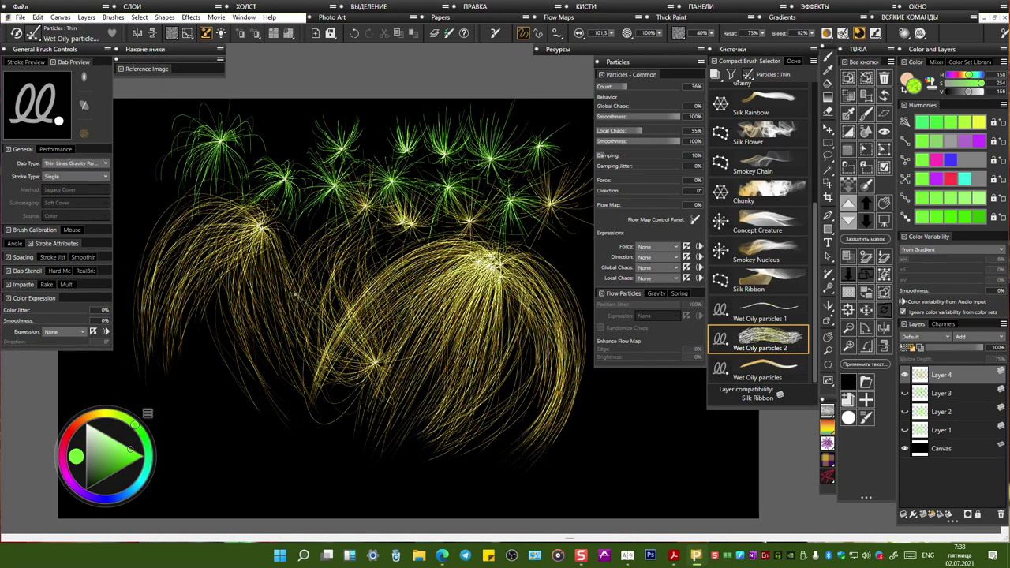
click(172, 190)
click(271, 142)
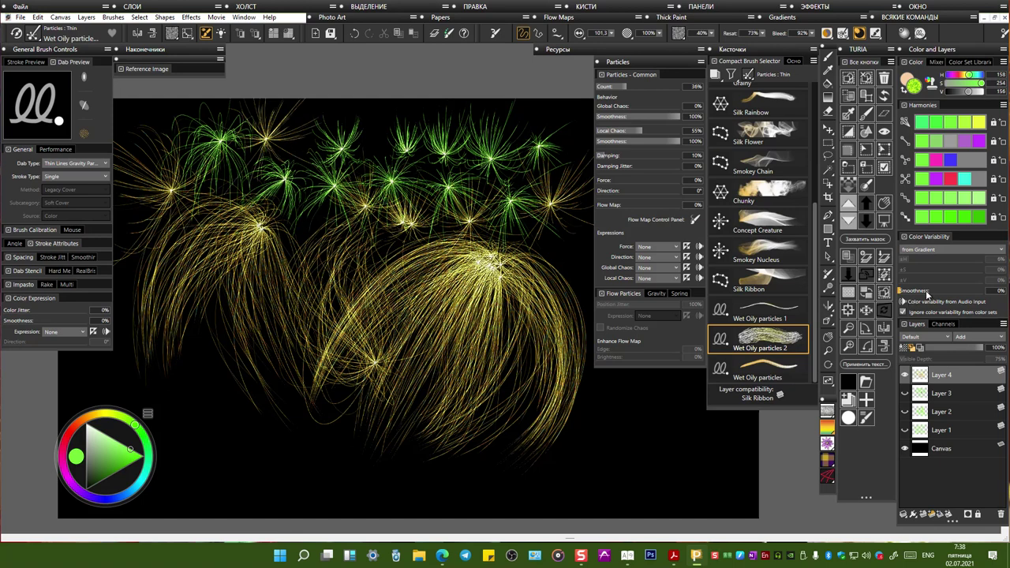
Step: Set the color variability smoothness to 85% and paint multicolored bursts plus a long sweeping stroke along the canvas's lower edge
drag(925, 292, 958, 292)
mouse_move(955, 292)
mouse_down()
mouse_move(985, 293)
mouse_move(971, 293)
mouse_up()
click(229, 449)
drag(198, 357, 223, 336)
click(302, 472)
click(321, 478)
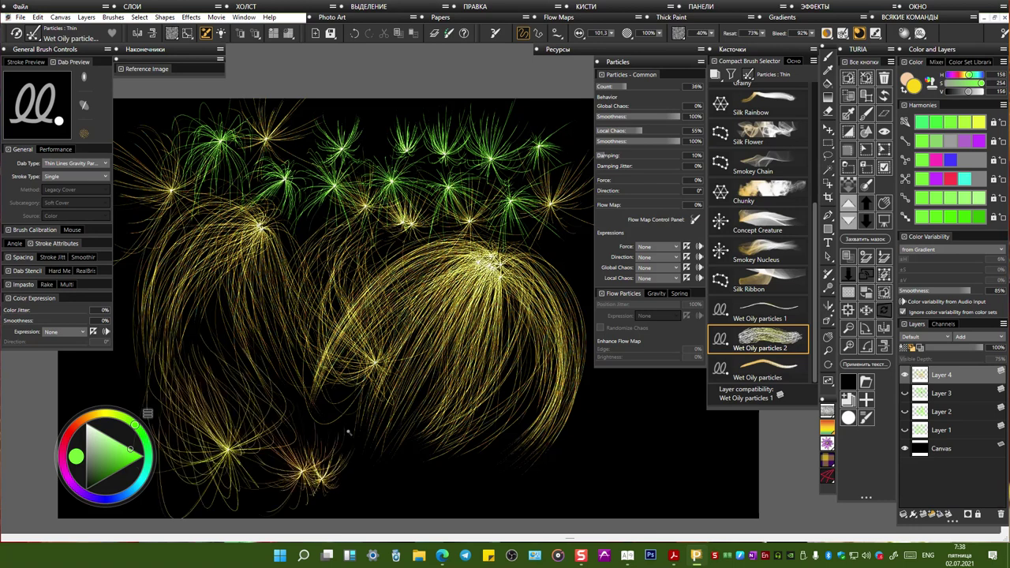
click(358, 474)
click(372, 481)
mouse_move(385, 483)
mouse_down()
mouse_move(503, 432)
mouse_move(445, 482)
mouse_move(385, 489)
mouse_move(519, 471)
mouse_move(678, 404)
mouse_up()
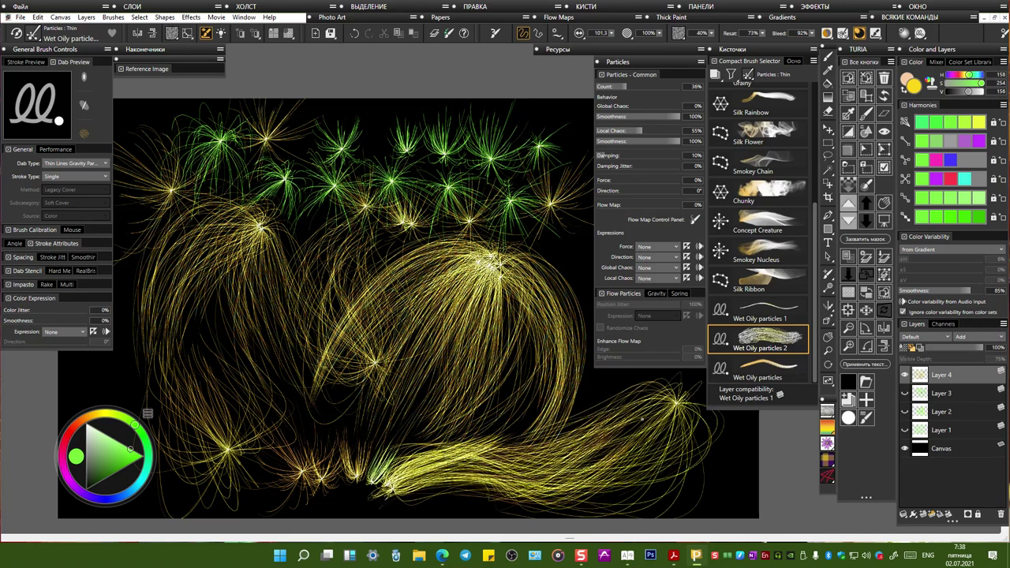
Step: Paint two long falling plumes on the canvas's right side and add small bursts along its upper edge
drag(396, 335, 291, 306)
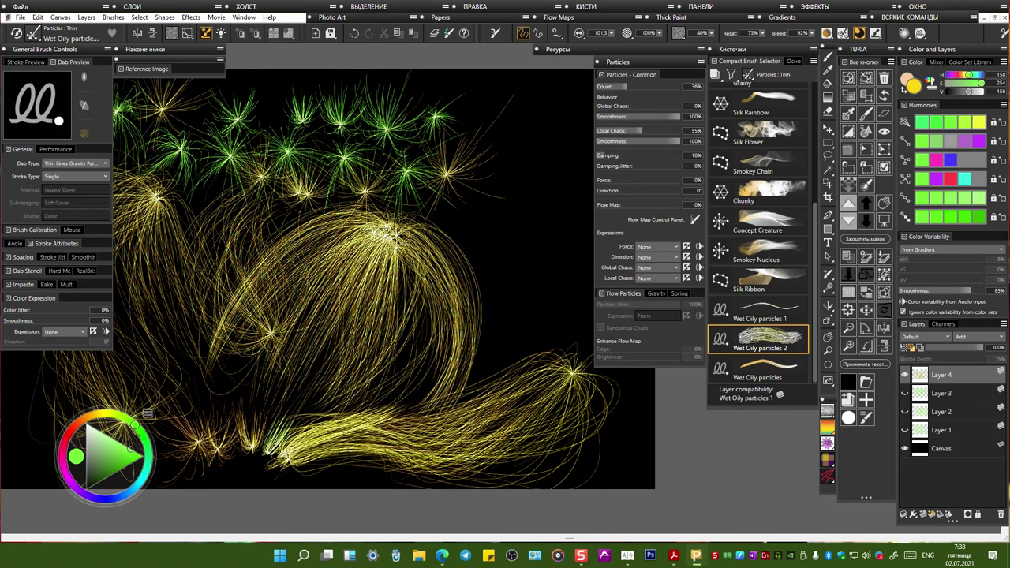
drag(525, 124, 481, 303)
drag(556, 113, 513, 411)
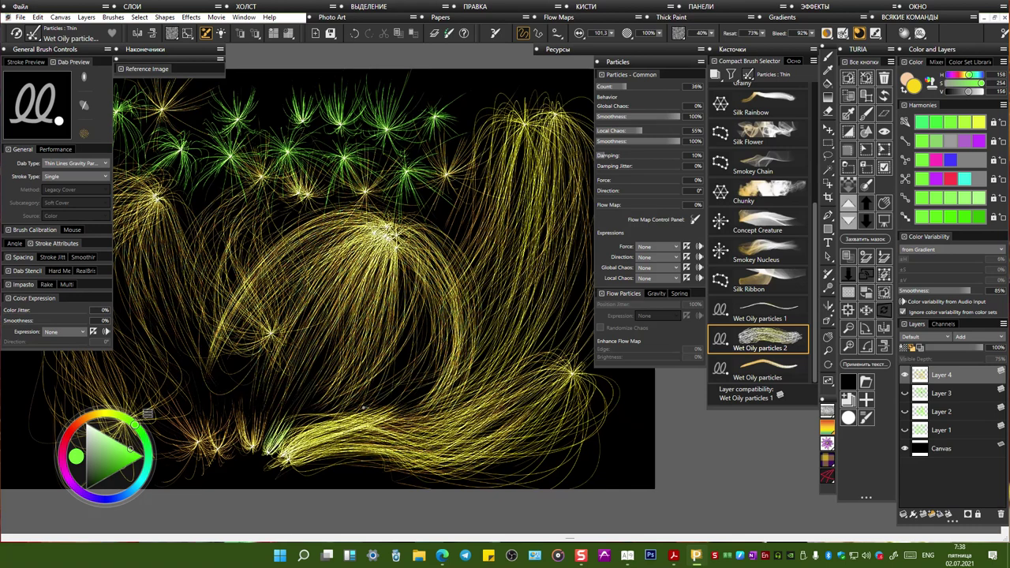
click(474, 100)
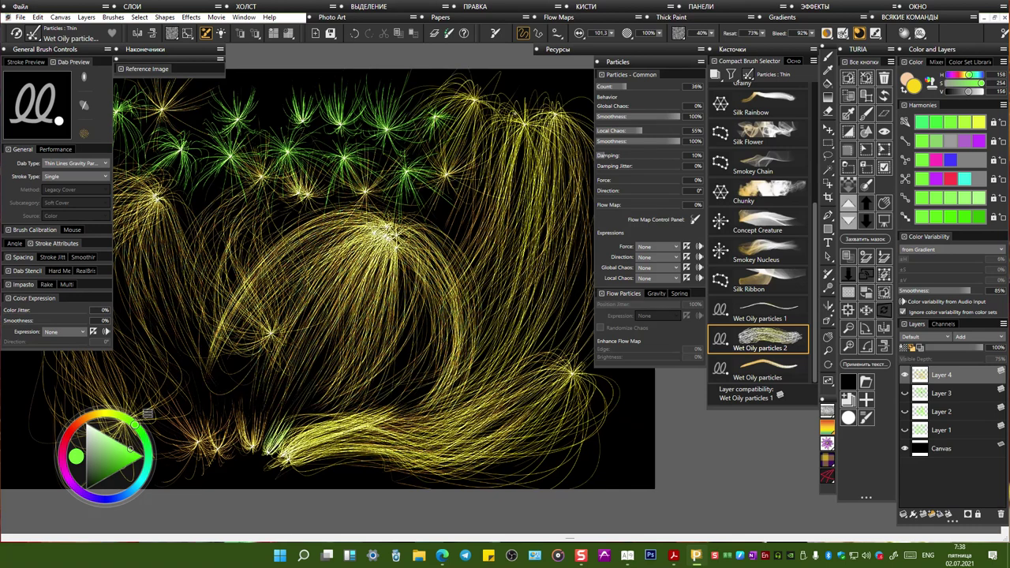
click(520, 93)
click(553, 85)
click(273, 93)
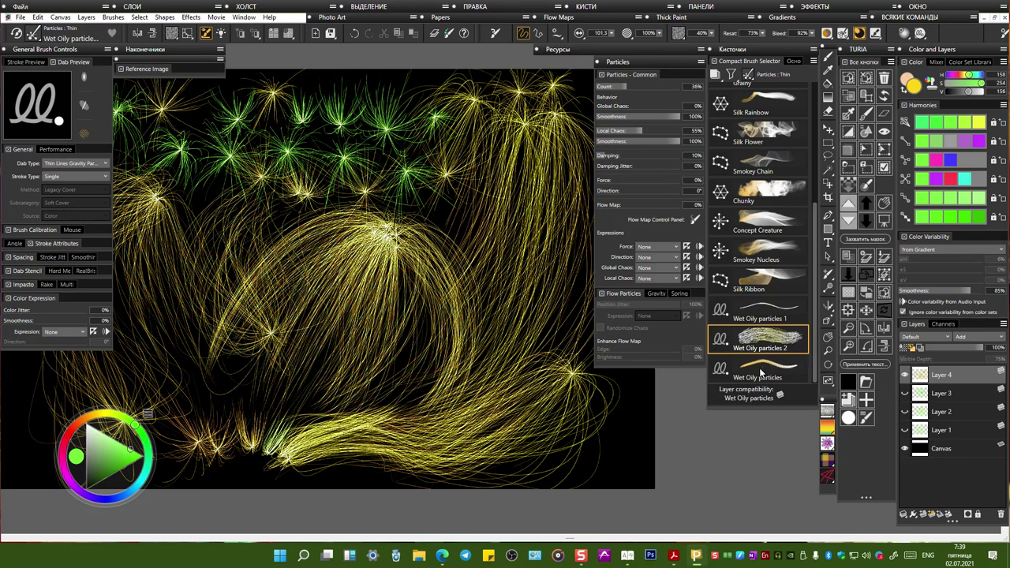
Step: Save the current brush as a new variant named "Wet Oily particles 3" in the Particles : Thin category
scroll(498, 290, down, 4)
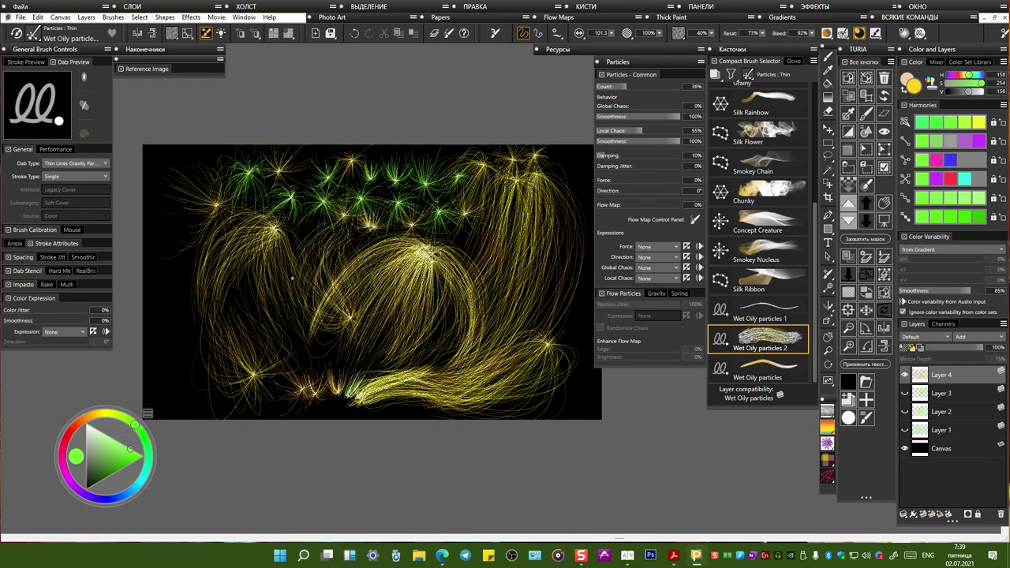
scroll(498, 290, up, 3)
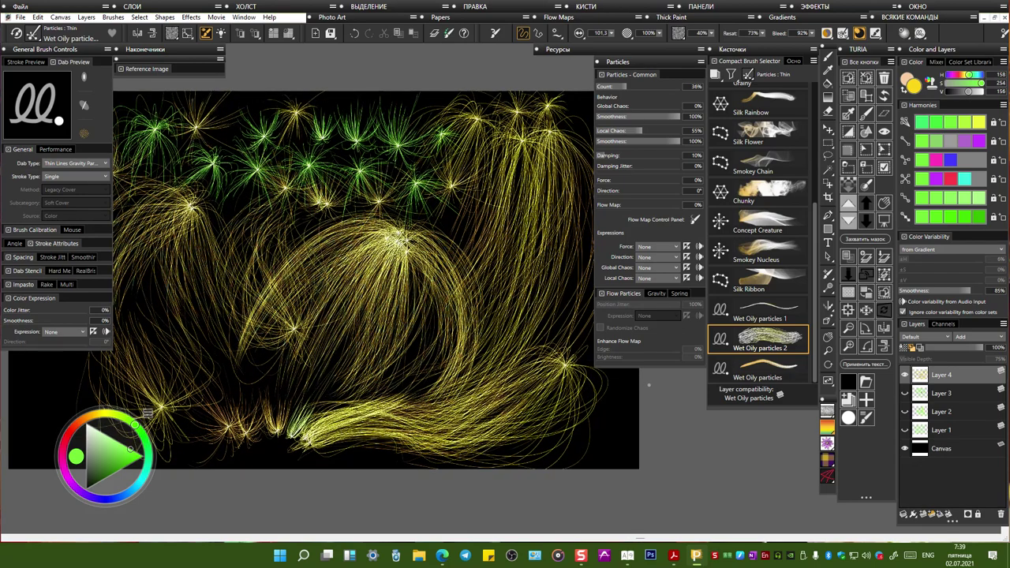
right_click(750, 339)
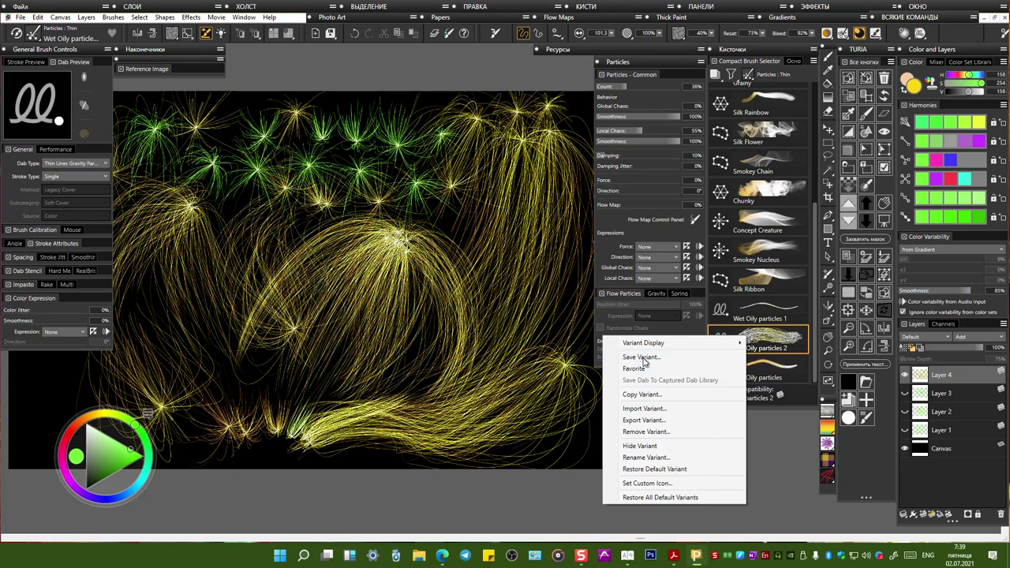
click(643, 357)
key(BackSpace)
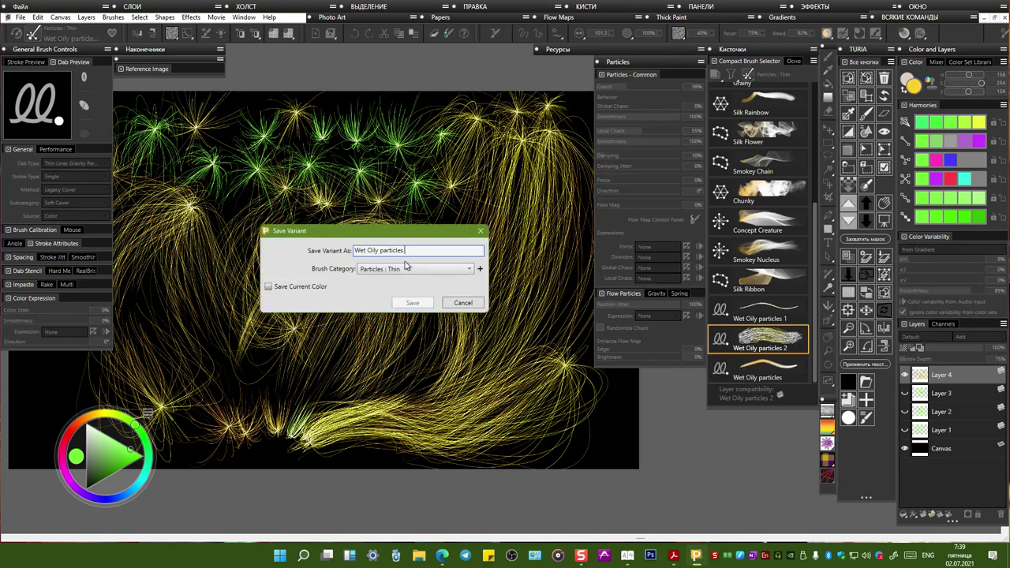
text(3)
key(Return)
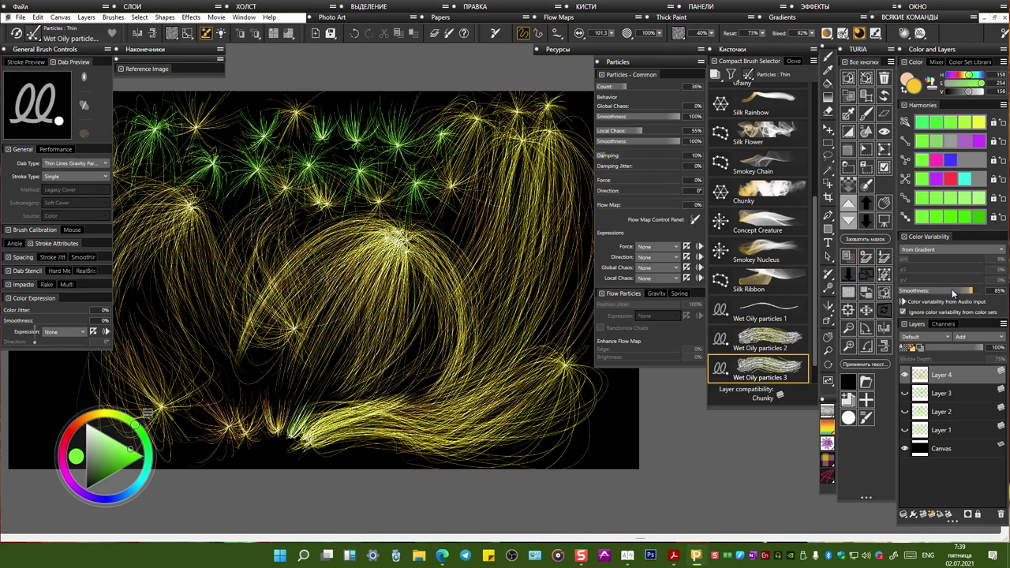
Step: Set the color variability smoothness to 56%, add a new layer above Layer 4 and hide Layer 4
drag(953, 292, 947, 292)
click(863, 258)
click(906, 393)
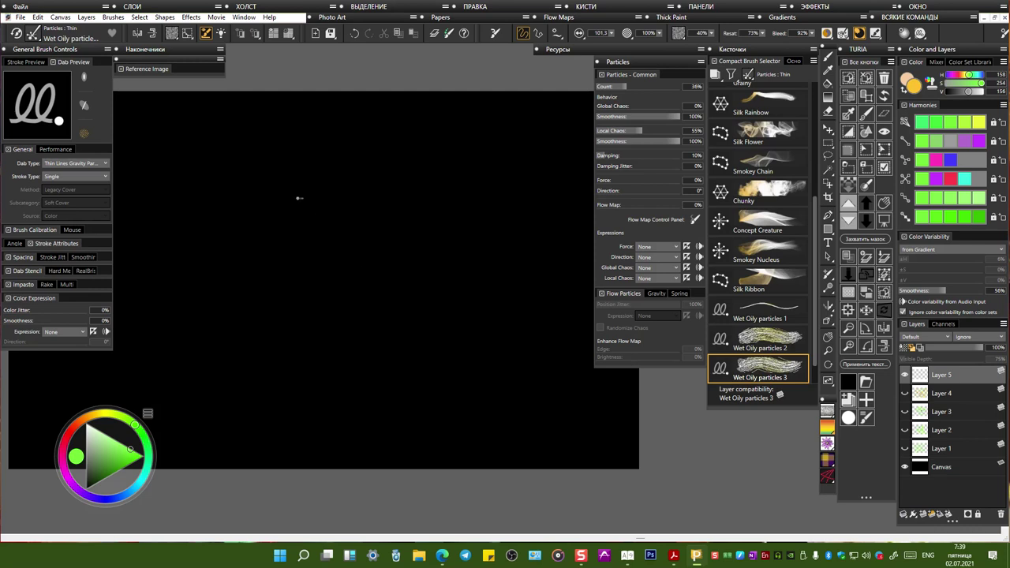
Step: Paint falling firework plumes across the upper part of Layer 5, lowering the color variability smoothness to 50% after the first two
click(267, 126)
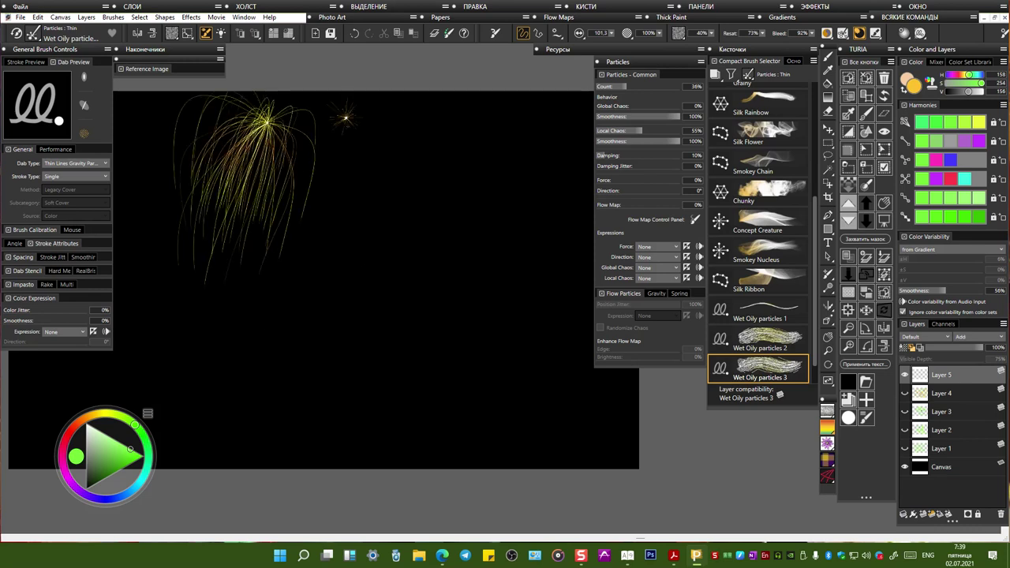
mouse_move(345, 120)
mouse_down()
mouse_move(348, 204)
mouse_move(249, 402)
mouse_up()
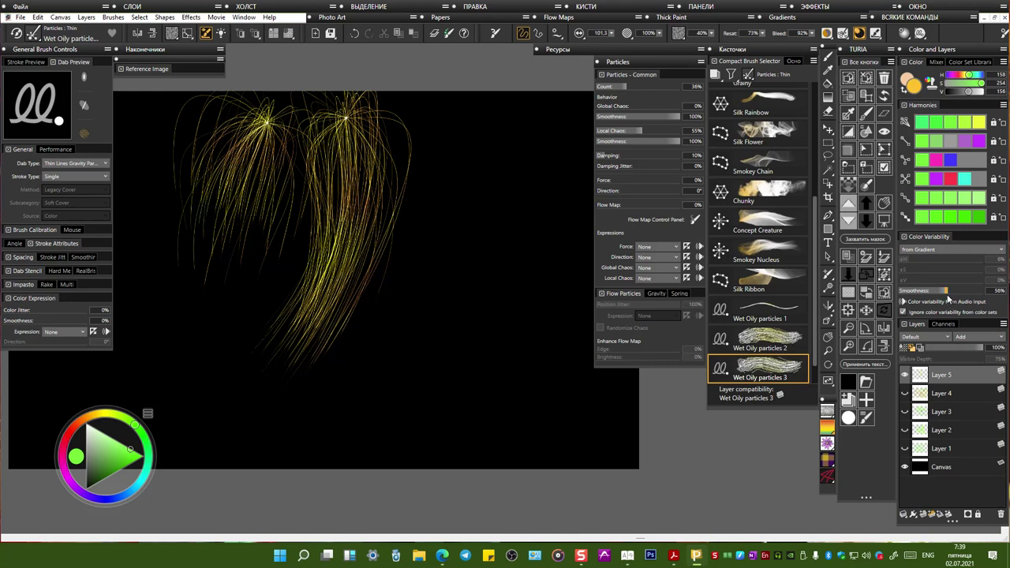
drag(947, 290, 945, 291)
click(484, 122)
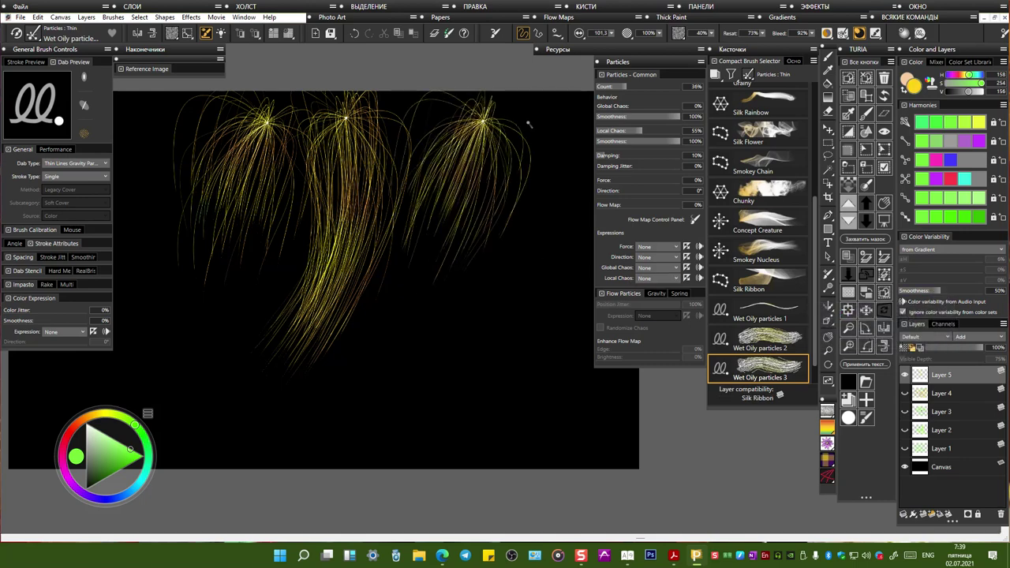
mouse_move(529, 124)
mouse_down()
mouse_move(489, 259)
mouse_move(345, 388)
mouse_up()
drag(535, 162, 298, 430)
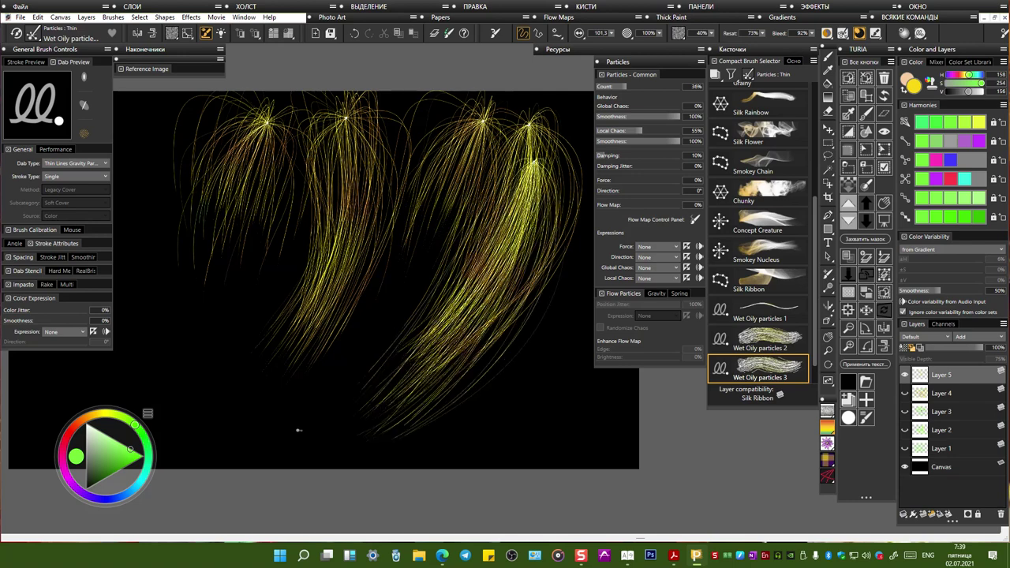
Step: Paint dense overlapping plumes fanning out from the canvas's upper-left area toward the lower right
click(150, 129)
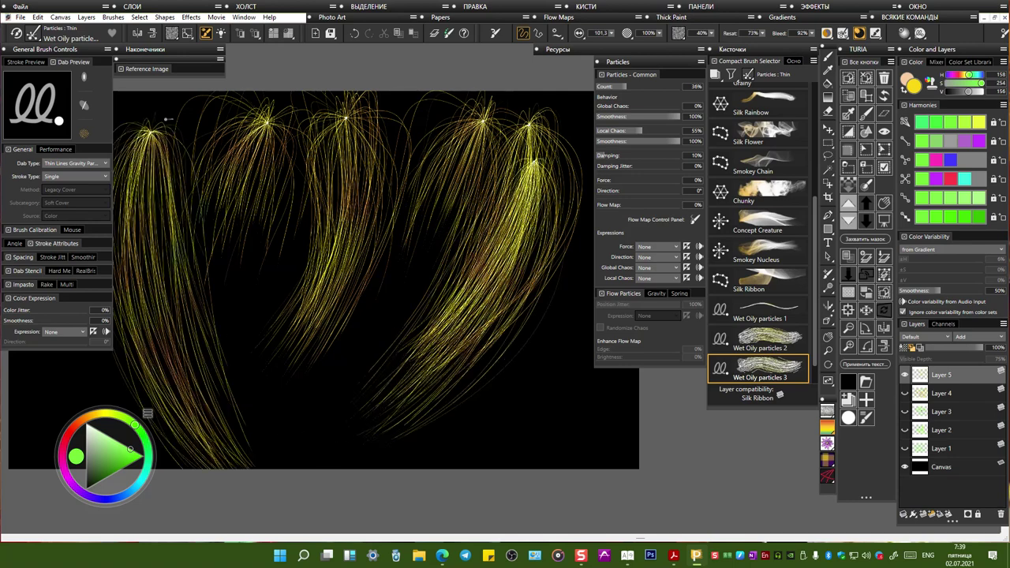
click(164, 134)
click(177, 131)
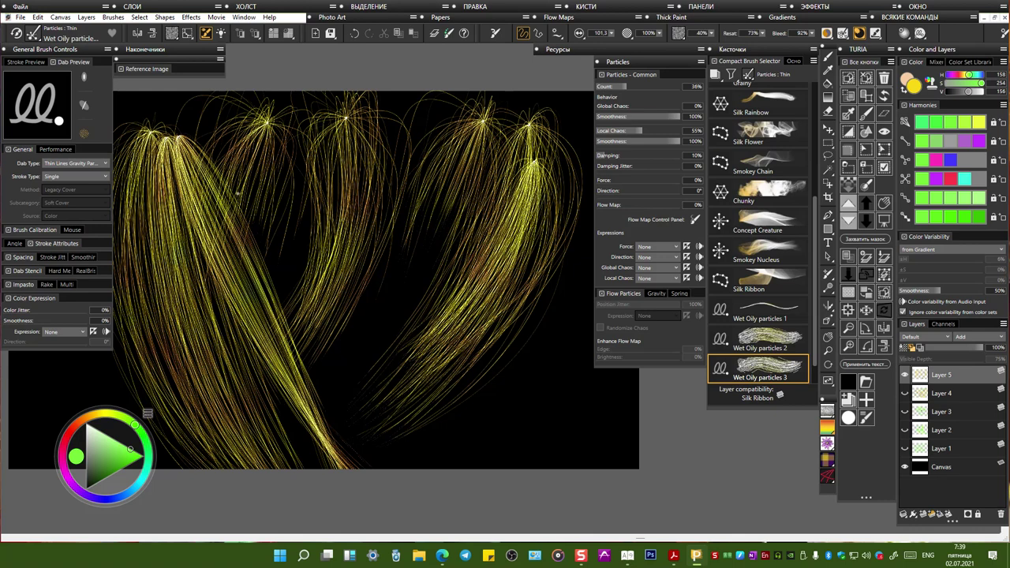
click(202, 136)
click(207, 140)
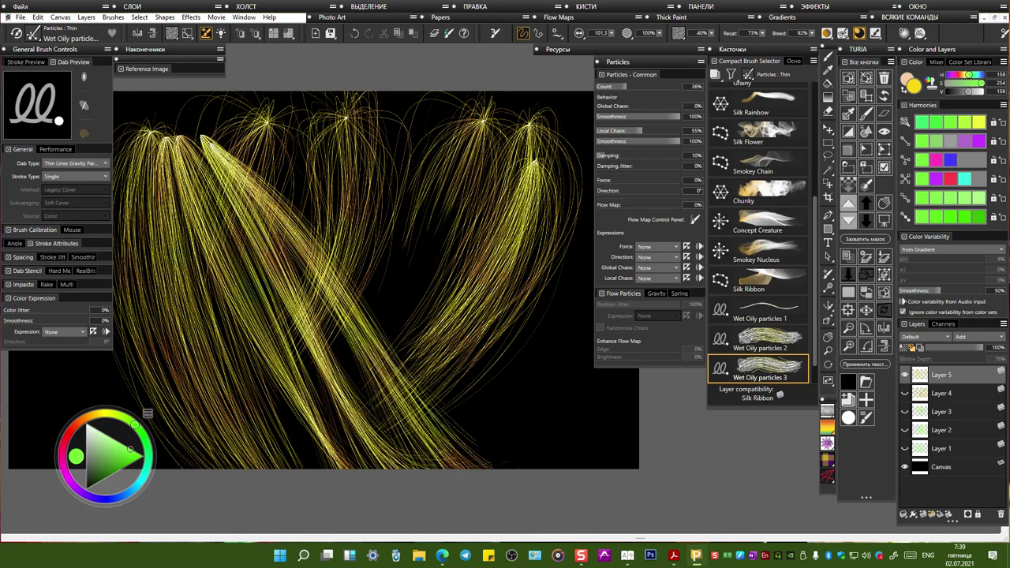
click(223, 144)
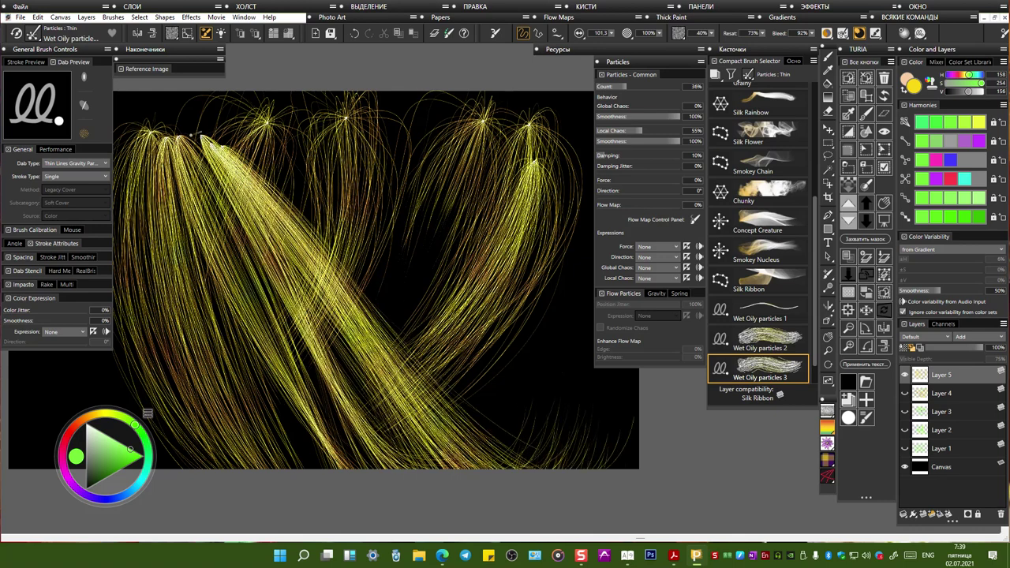
click(182, 131)
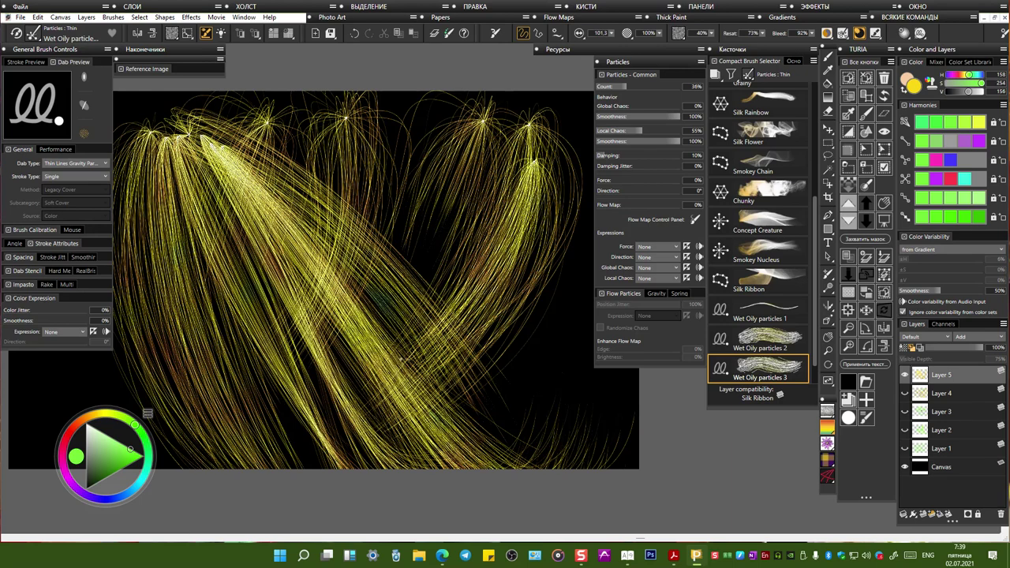
click(235, 136)
click(197, 131)
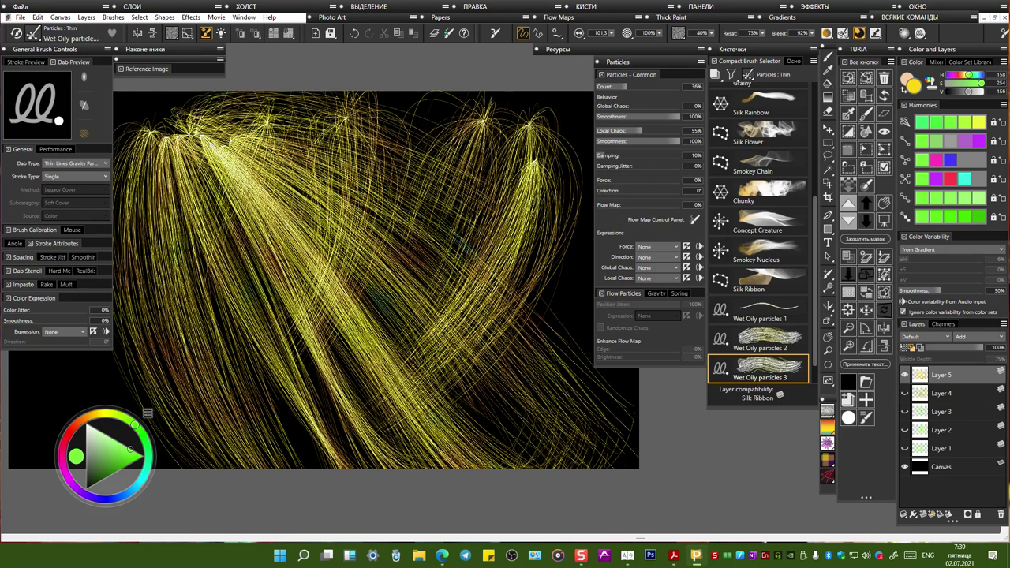
Step: Add further sweeping strokes from the canvas's upper edge, one falling downward and the others spreading toward the right side
key(ctrl+minus)
key(ctrl+minus)
drag(314, 203, 316, 270)
mouse_move(307, 183)
mouse_down()
mouse_move(272, 284)
mouse_move(316, 284)
mouse_move(314, 197)
mouse_move(371, 332)
mouse_move(466, 340)
mouse_move(403, 237)
mouse_move(505, 332)
mouse_up()
drag(339, 182, 553, 252)
drag(390, 185, 570, 213)
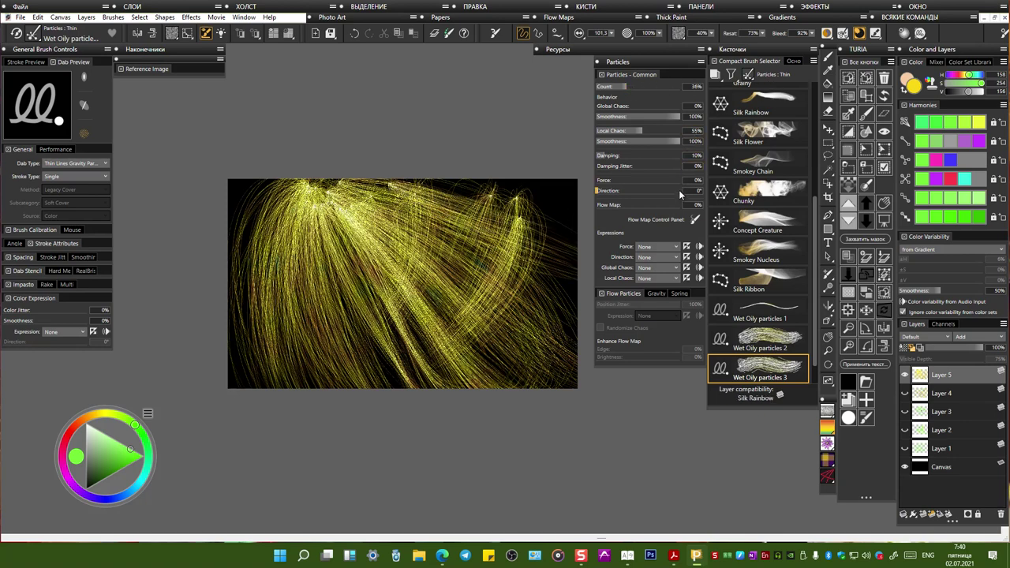
Step: Toggle the Glow option in the brush's thin-line particle settings
click(844, 35)
click(847, 73)
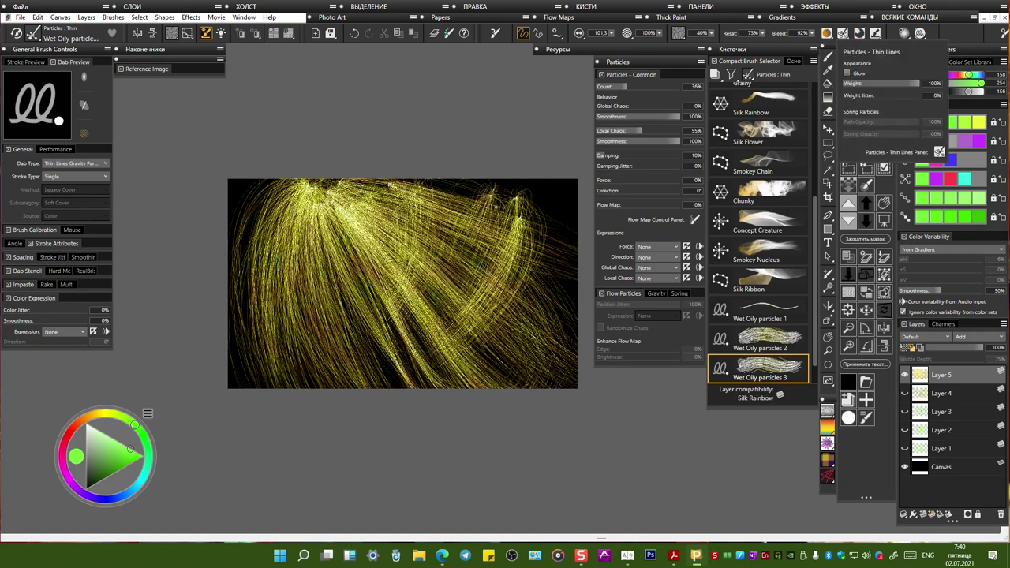
Step: Paint three more falling plumes near the upper-right corner of Layer 5 and one down its left edge
drag(529, 190, 475, 285)
mouse_move(531, 191)
mouse_down()
mouse_move(468, 325)
mouse_move(493, 316)
mouse_move(466, 352)
mouse_up()
drag(564, 197, 513, 320)
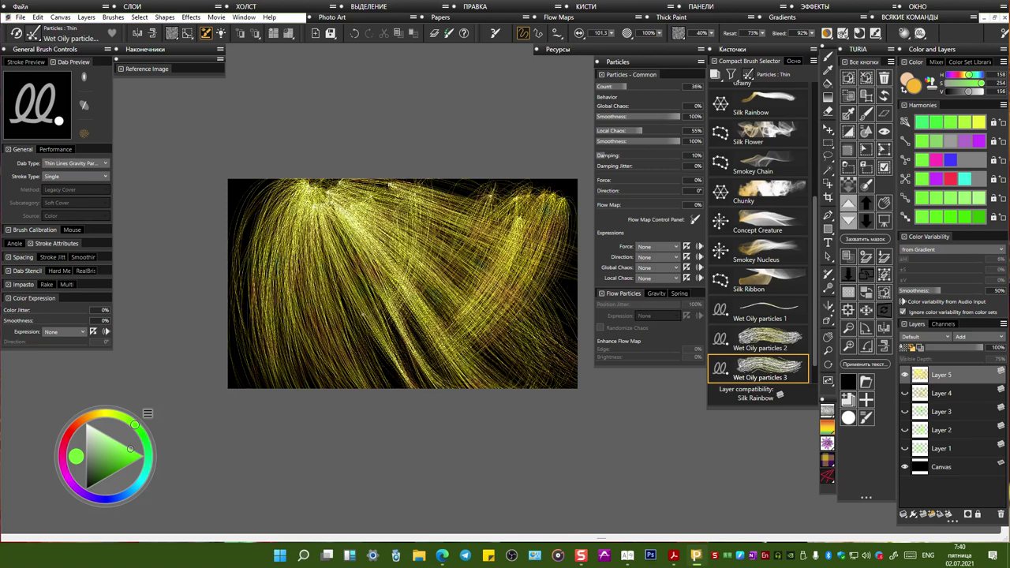
mouse_move(271, 188)
mouse_down()
mouse_move(237, 292)
mouse_move(301, 361)
mouse_up()
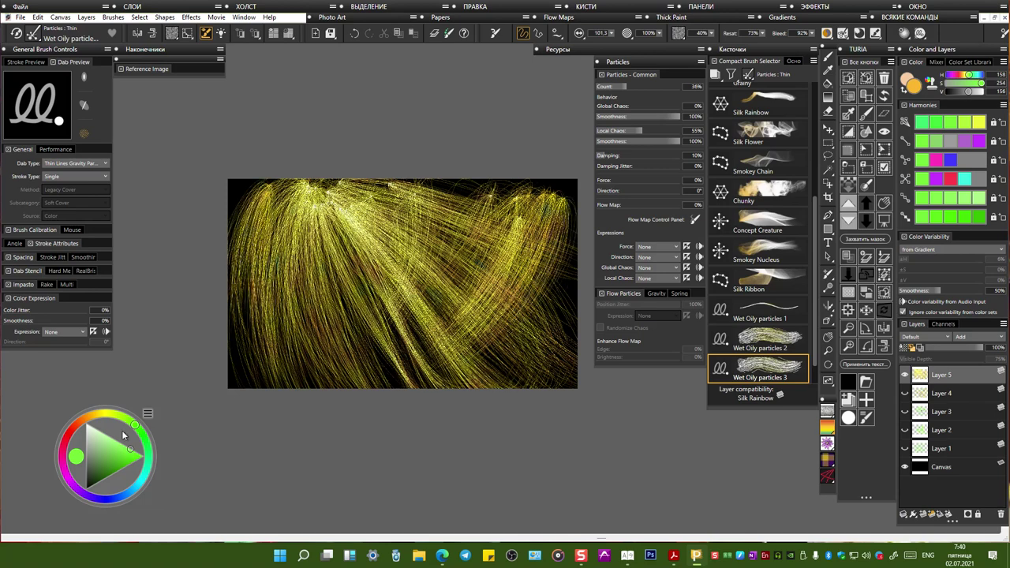
Step: Choose a very pale green and switch color variability to HSV with hue 6%, saturation 2% and value 22%
click(94, 428)
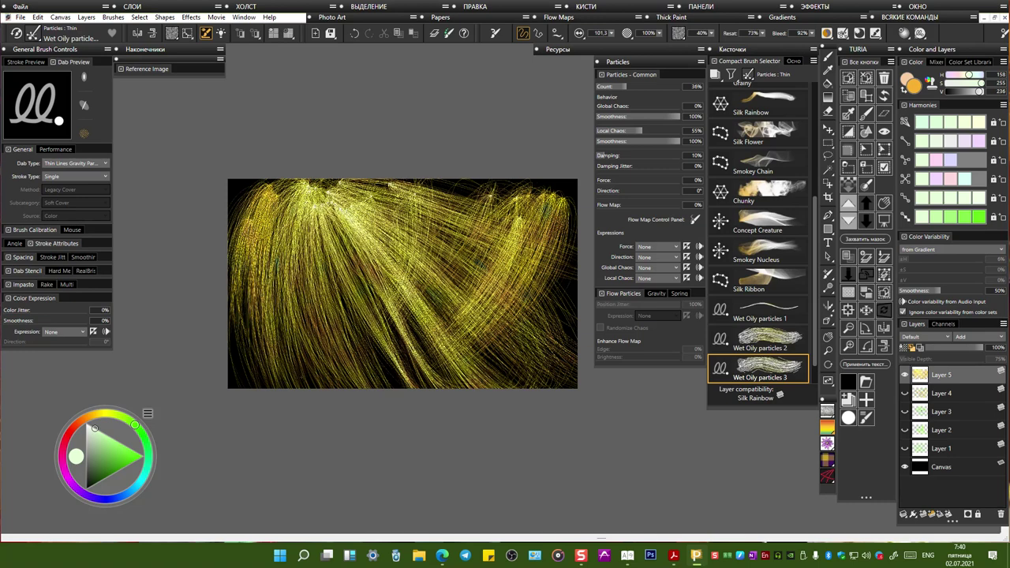
click(934, 249)
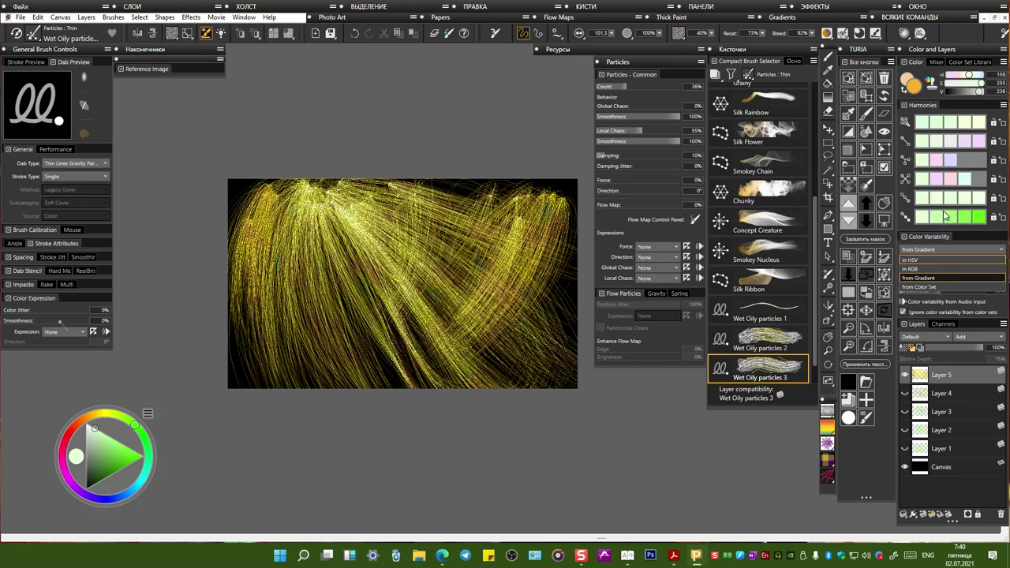
click(931, 260)
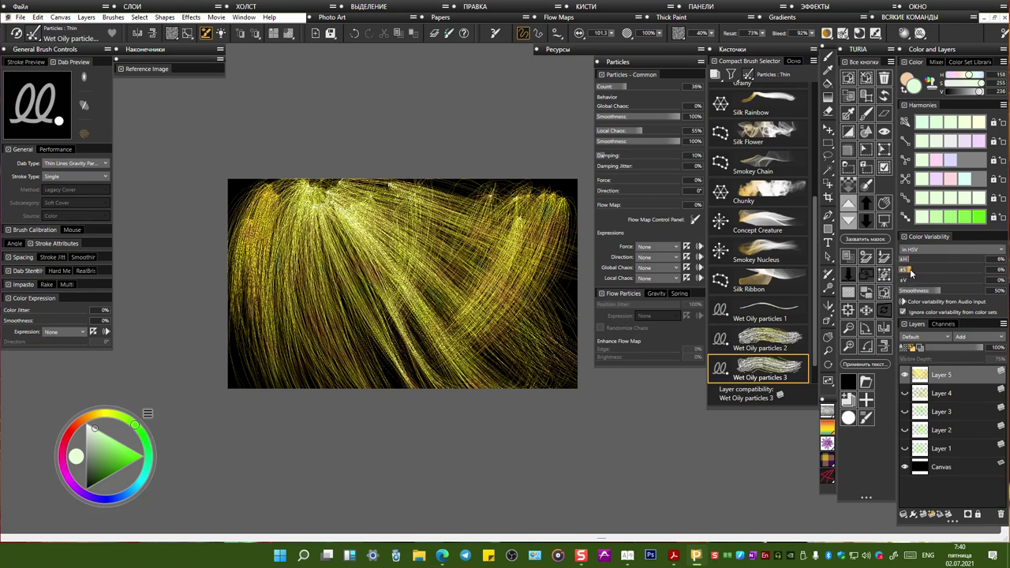
drag(910, 274, 906, 274)
click(903, 270)
click(902, 270)
click(907, 281)
mouse_move(908, 283)
mouse_down()
mouse_move(941, 284)
mouse_move(915, 281)
mouse_up()
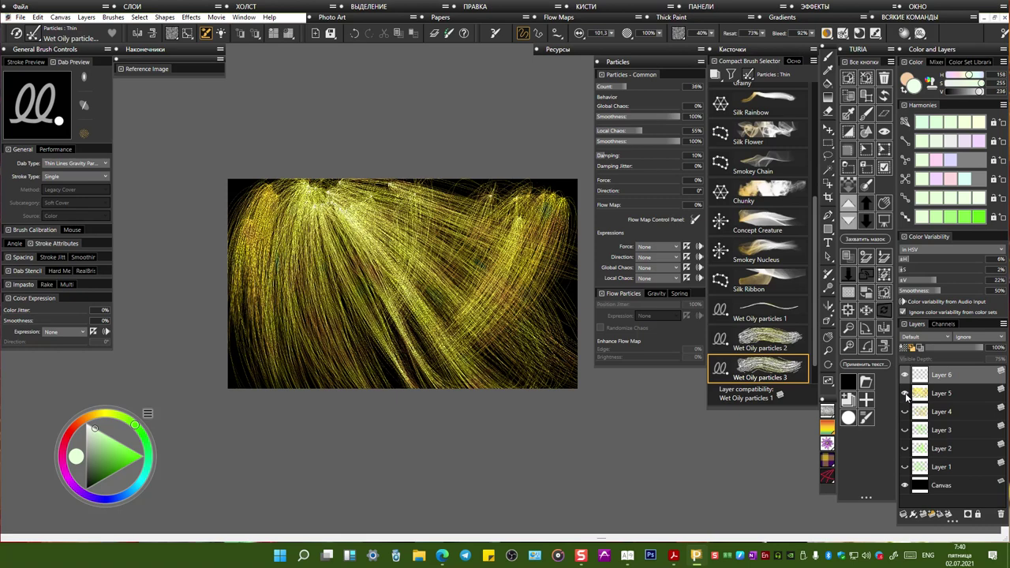
Step: With Layer 5 hidden, paint four pale falling plumes side by side across the upper left and centre of new Layer 6
click(862, 383)
drag(345, 195, 323, 290)
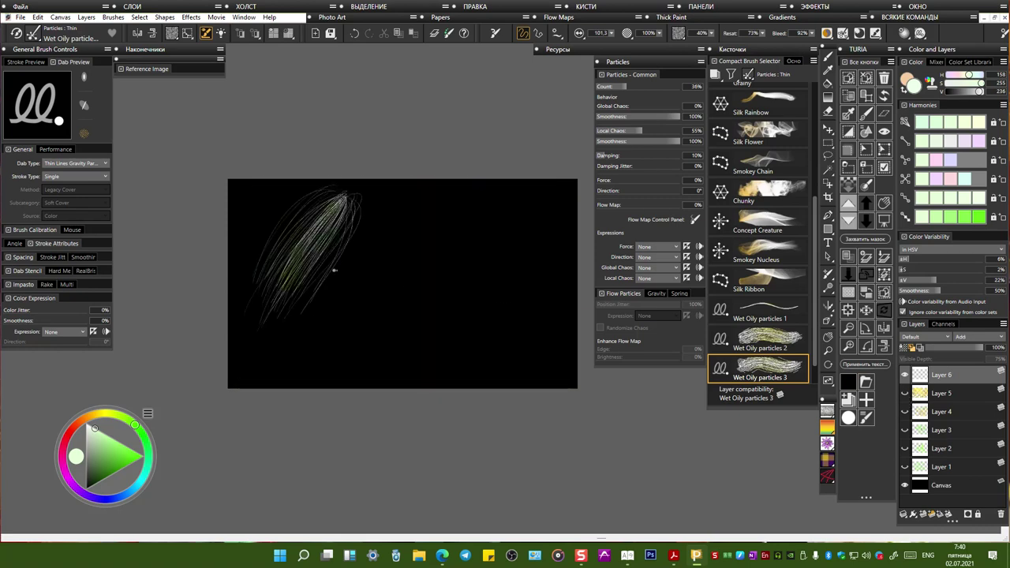
drag(380, 201, 364, 310)
drag(410, 214, 387, 309)
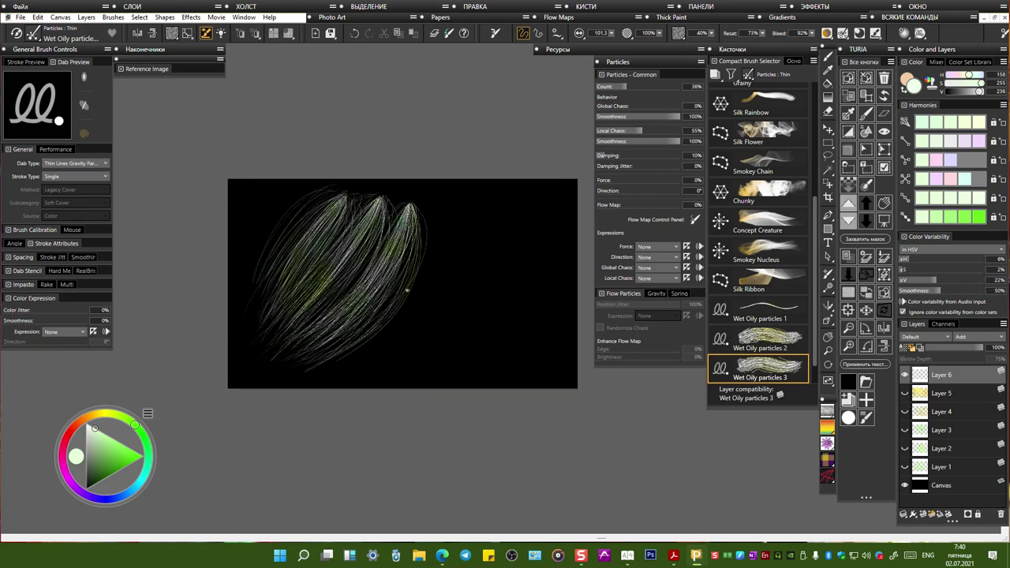
drag(429, 225, 337, 359)
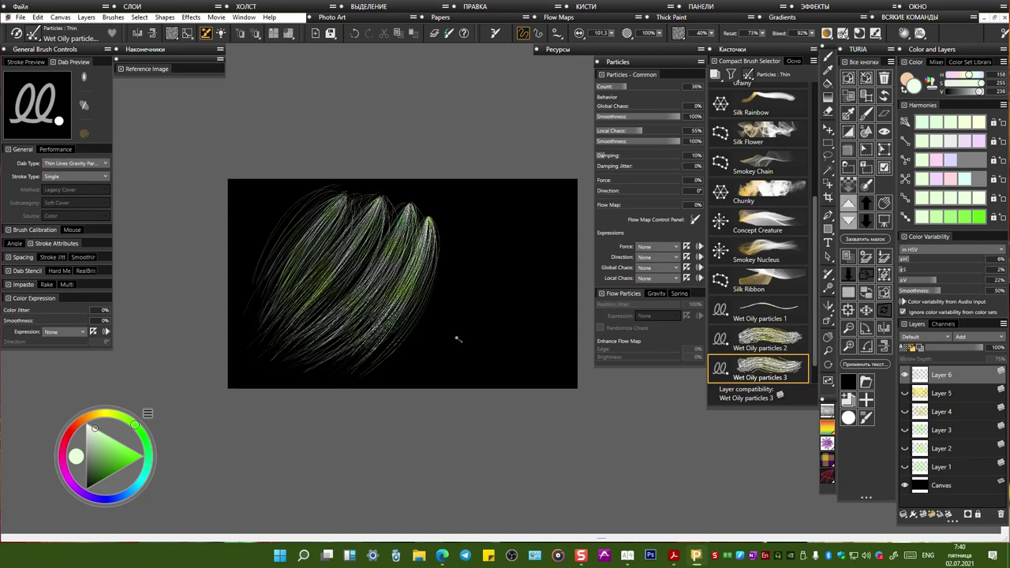
Step: Choose a saturated green and paint two plumes sweeping down-left from the canvas's upper-right area
key(ctrl+plus)
mouse_move(120, 447)
mouse_down()
mouse_move(118, 461)
mouse_move(137, 455)
mouse_up()
mouse_move(478, 152)
mouse_down()
mouse_move(434, 236)
mouse_move(428, 276)
mouse_move(395, 324)
mouse_up()
drag(518, 161, 418, 324)
Step: Change the hue to cyan and paint three long plumes over and beside the green ones
mouse_move(136, 428)
mouse_down()
mouse_move(147, 473)
mouse_move(139, 482)
mouse_up()
drag(502, 145, 403, 339)
drag(539, 173, 419, 371)
mouse_move(549, 190)
mouse_down()
mouse_move(363, 360)
mouse_move(539, 190)
mouse_move(327, 419)
mouse_up()
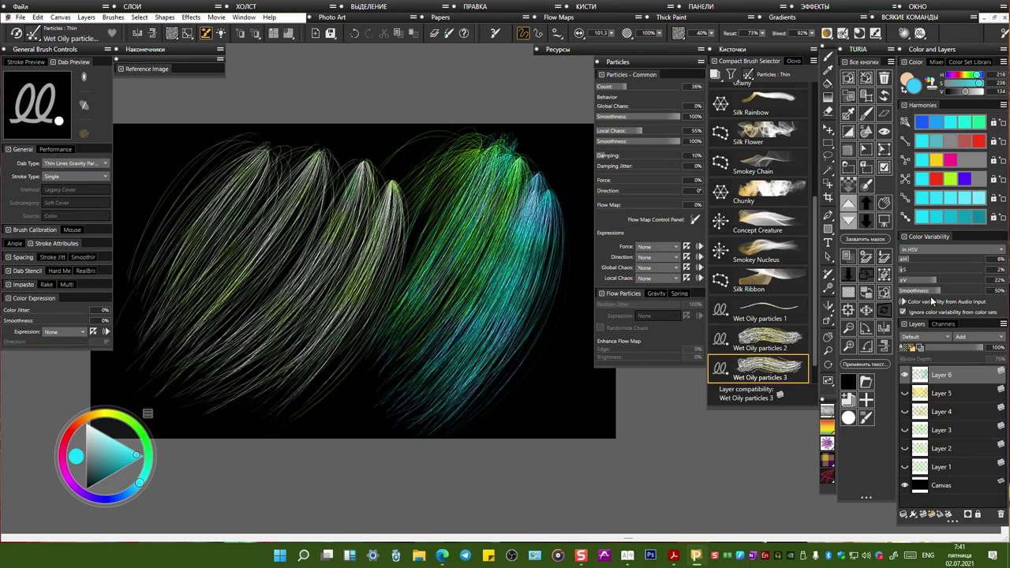
Step: Raise the color variability smoothness to 81% and paint four more cyan plumes over the right half of the canvas
drag(945, 292, 965, 292)
mouse_move(494, 140)
mouse_down()
mouse_move(426, 207)
mouse_move(339, 347)
mouse_up()
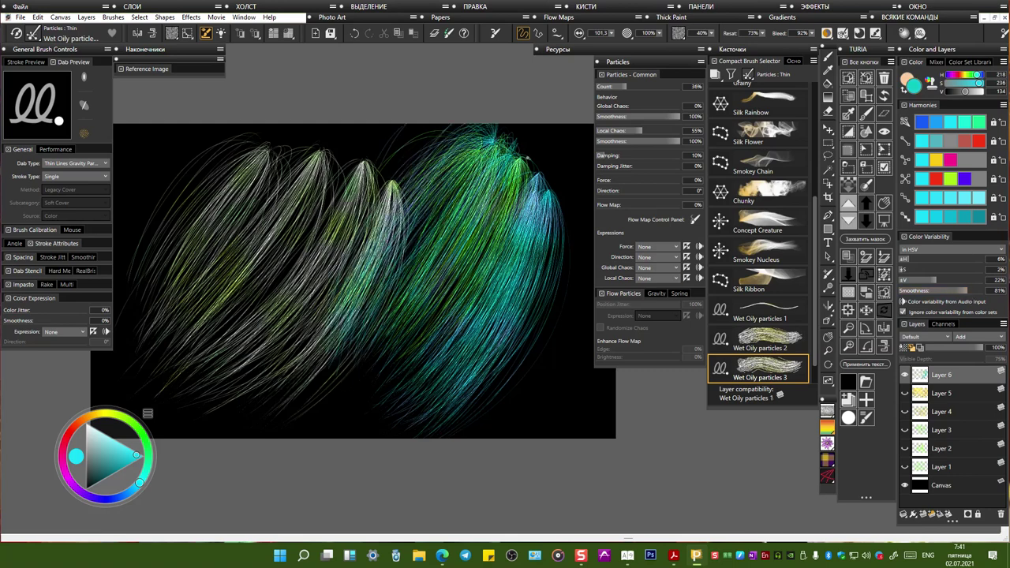
drag(543, 143, 414, 381)
mouse_move(545, 147)
mouse_down()
mouse_move(498, 402)
mouse_move(465, 316)
mouse_up()
drag(490, 157, 390, 363)
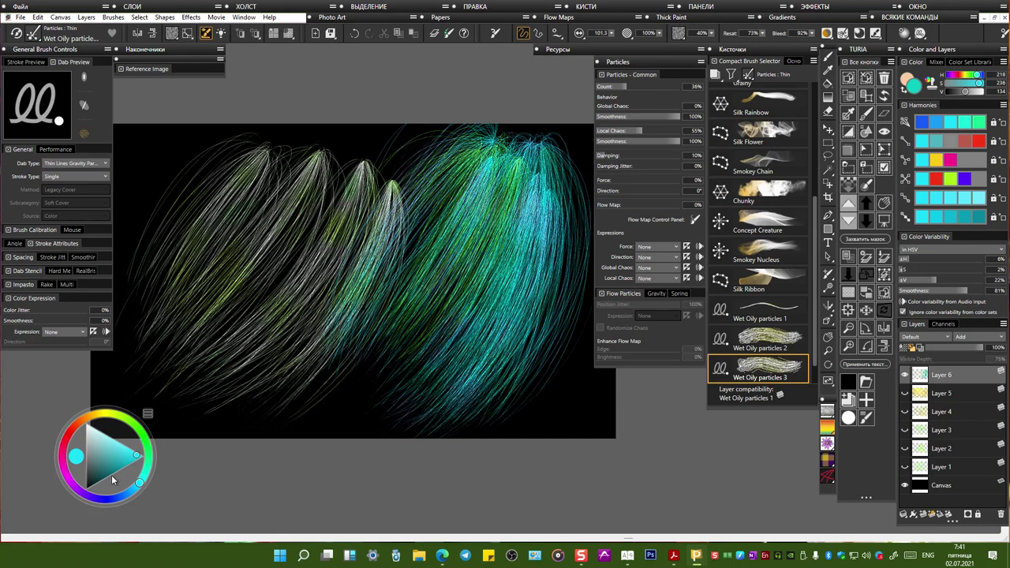
Step: Change the hue to blue and paint overlapping plumes across the upper centre of Layer 6, falling down-left
click(116, 499)
drag(360, 146, 312, 193)
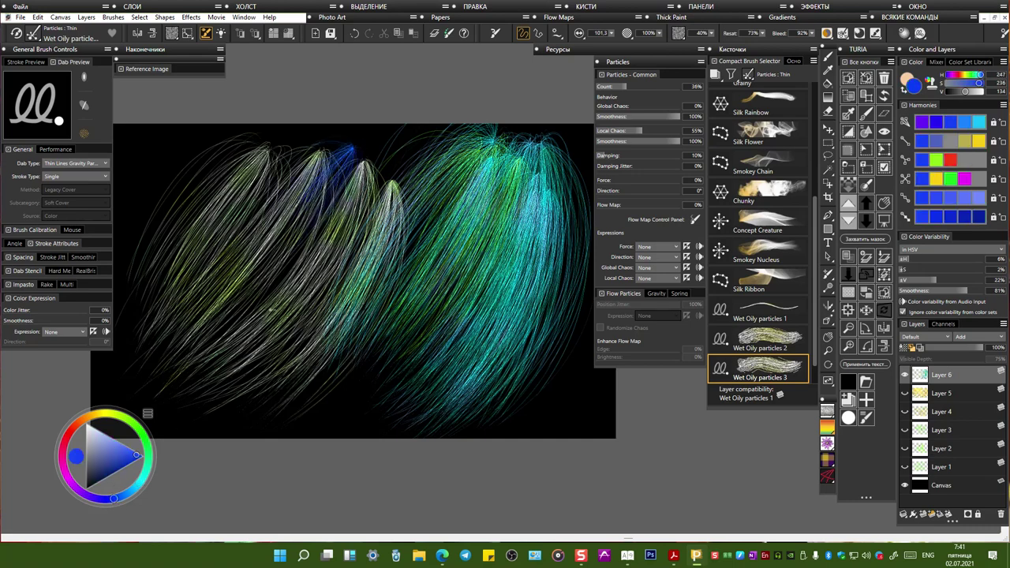
drag(357, 146, 255, 340)
mouse_move(370, 145)
mouse_down()
mouse_move(308, 261)
mouse_move(293, 339)
mouse_up()
drag(408, 137, 327, 268)
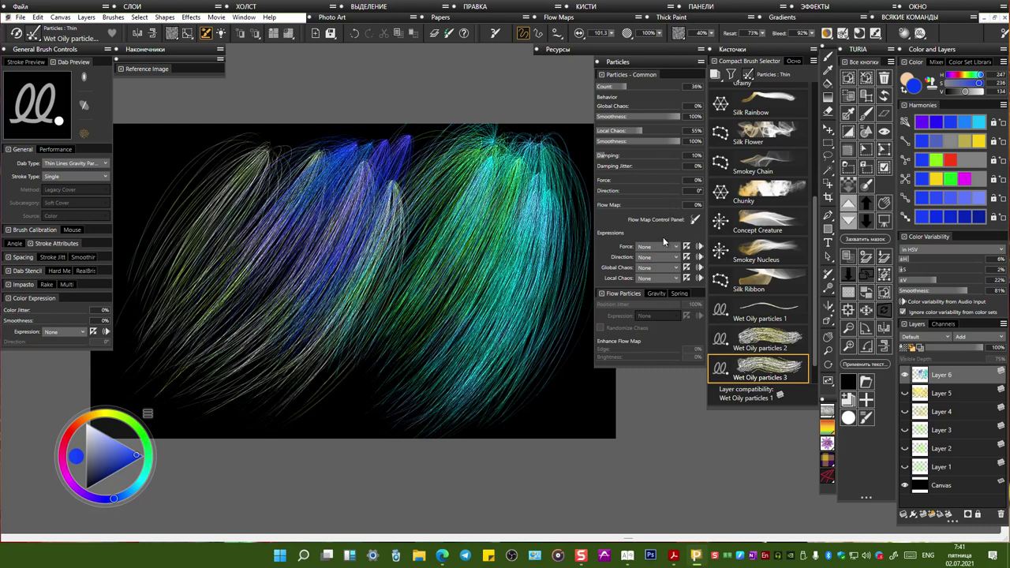
Step: Set the particle damping to 91% and test it with short marks on new Layer 7 with Layer 6 hidden
mouse_move(639, 156)
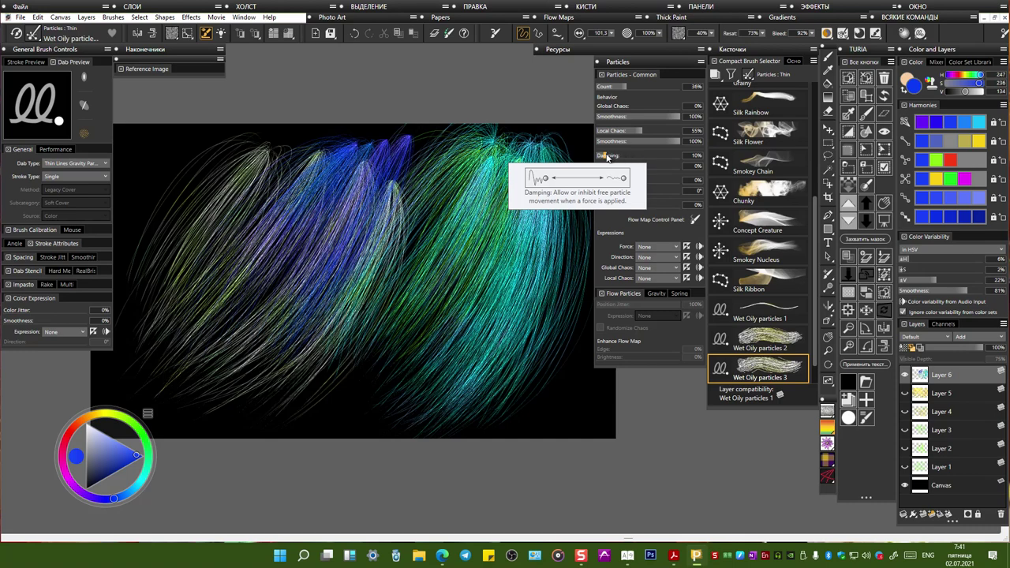
drag(607, 156, 673, 156)
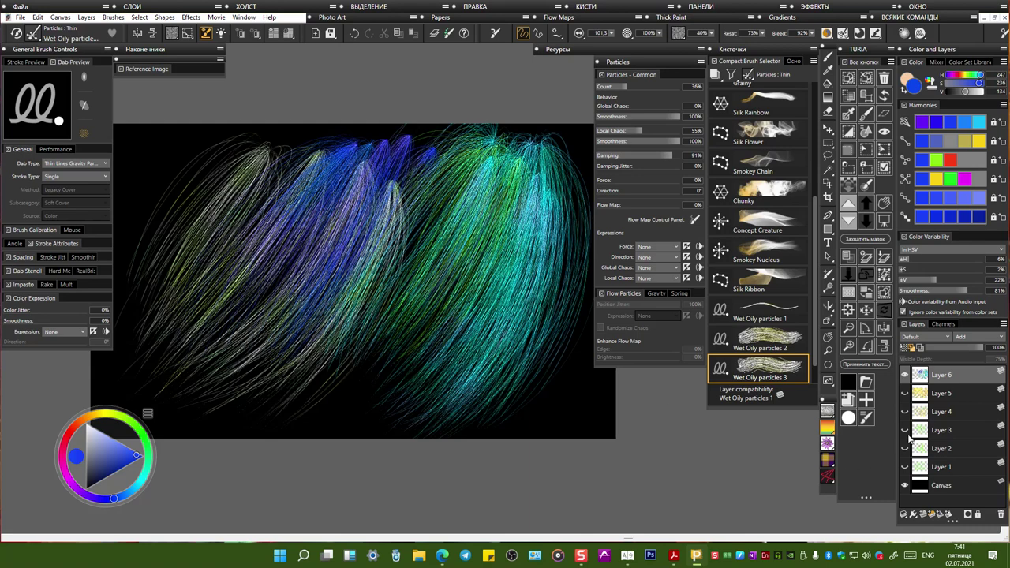
click(867, 258)
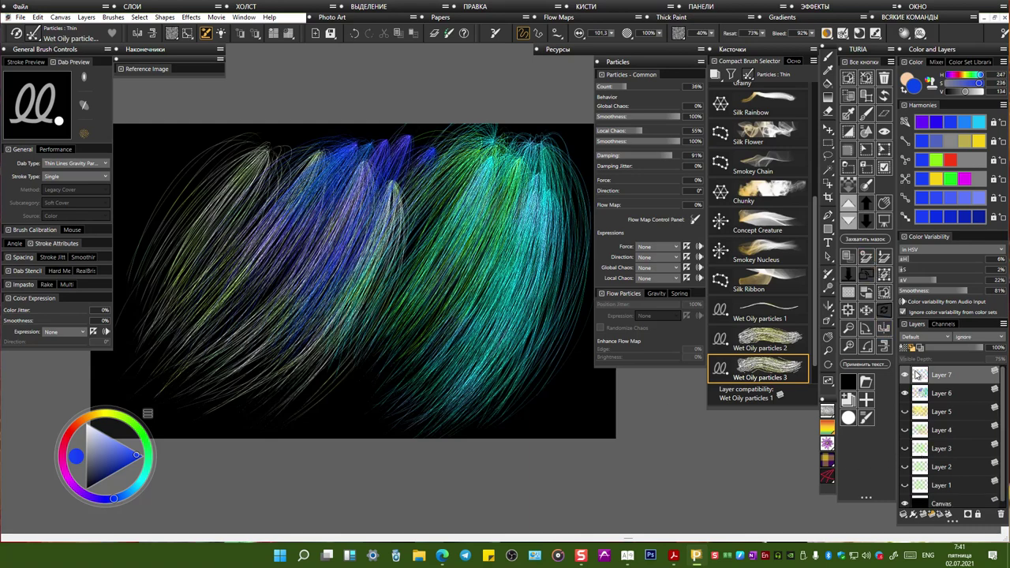
click(905, 393)
drag(241, 166, 247, 168)
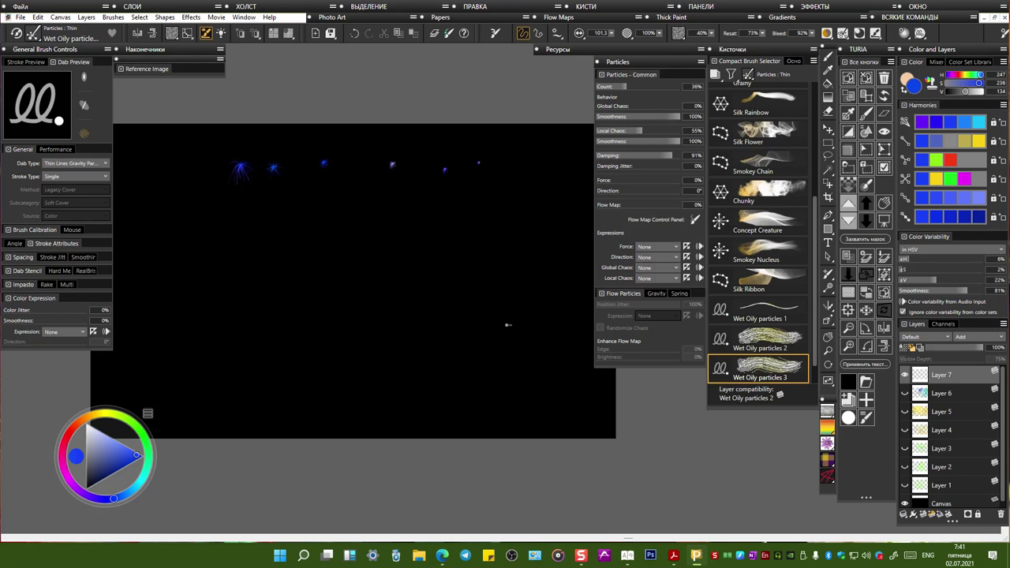
Step: Lower the particle damping to 4% and paint blue strokes falling down-left from the canvas's upper-right area
drag(632, 160, 602, 158)
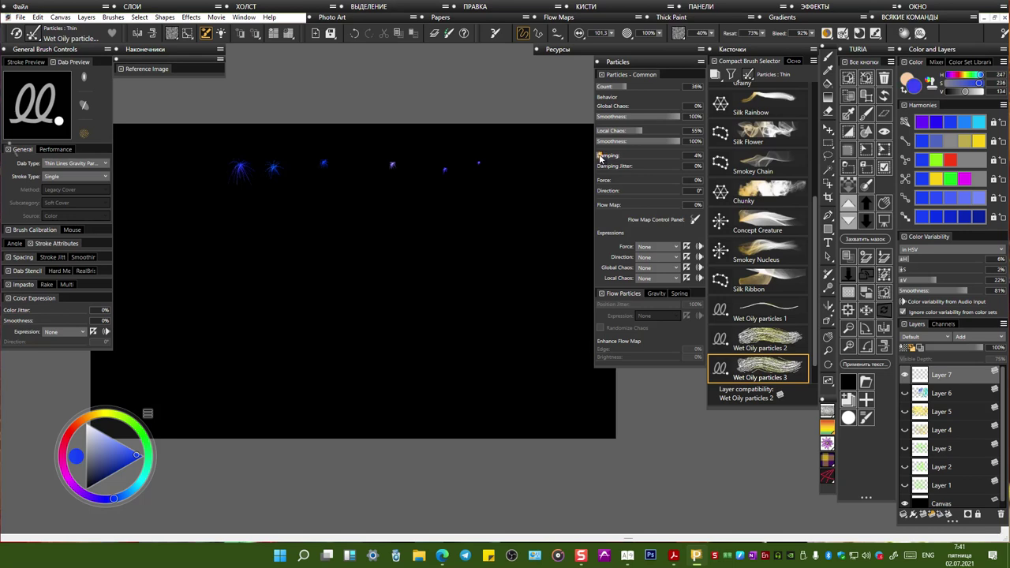
drag(523, 147, 527, 184)
drag(521, 150, 469, 281)
Step: Paint a dense blue firework in the canvas's upper-left area, with repeated strokes fanning out downward from one point
mouse_move(191, 144)
mouse_down()
mouse_move(206, 284)
mouse_move(218, 231)
mouse_move(193, 146)
mouse_move(210, 291)
mouse_move(235, 241)
mouse_move(195, 138)
mouse_move(238, 321)
mouse_move(221, 209)
mouse_move(198, 147)
mouse_move(337, 343)
mouse_move(195, 144)
mouse_move(319, 323)
mouse_move(195, 155)
mouse_move(345, 382)
mouse_move(195, 136)
mouse_move(290, 319)
mouse_move(193, 140)
mouse_up()
drag(237, 330, 258, 379)
drag(194, 150, 321, 347)
drag(197, 145, 293, 319)
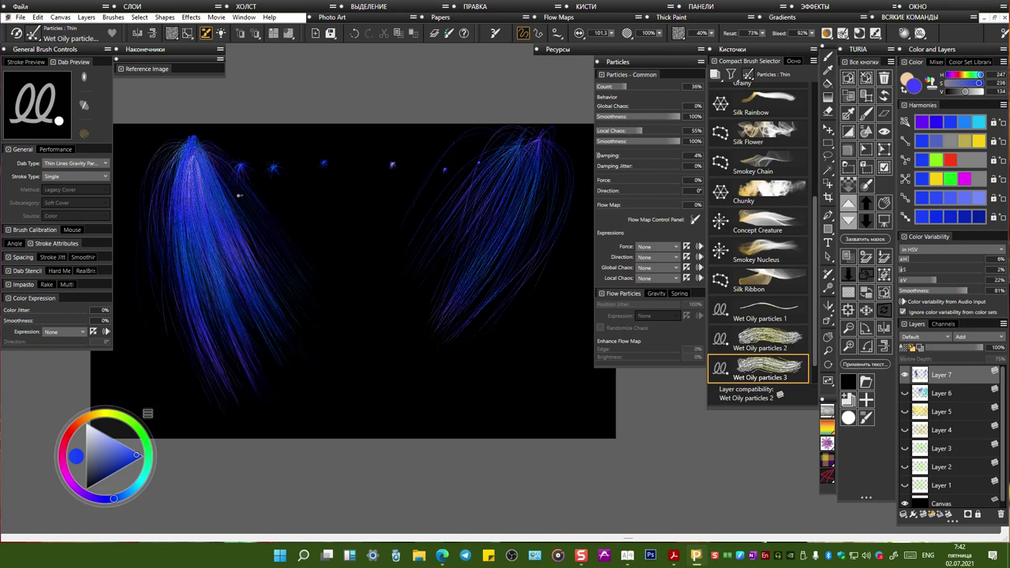
drag(188, 150, 261, 375)
mouse_move(191, 141)
mouse_down()
mouse_move(262, 324)
mouse_move(243, 192)
mouse_move(200, 139)
mouse_move(325, 278)
mouse_up()
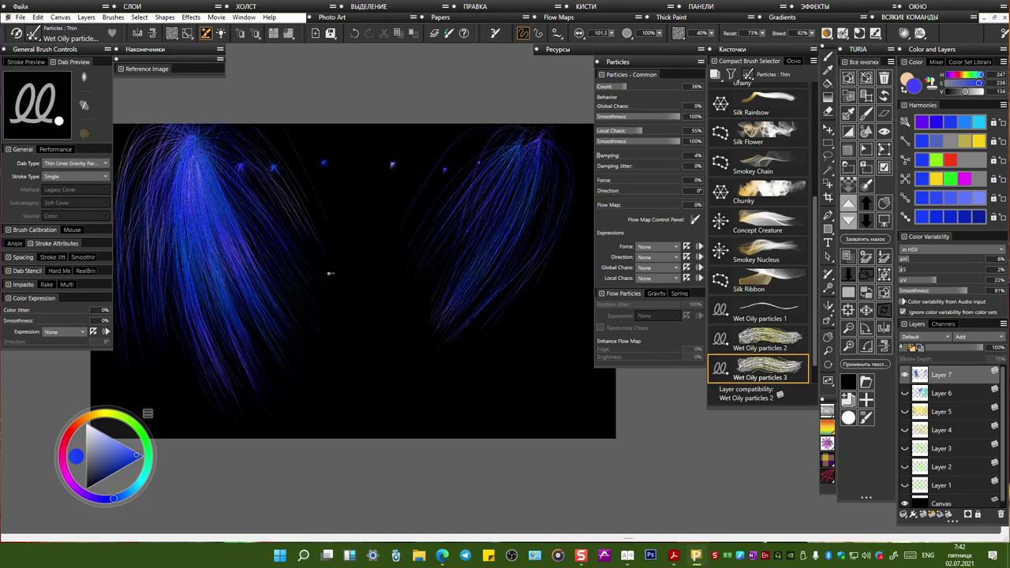
Step: Check the brush's size expression settings and paint blue plumes falling through the middle of the canvas
click(586, 35)
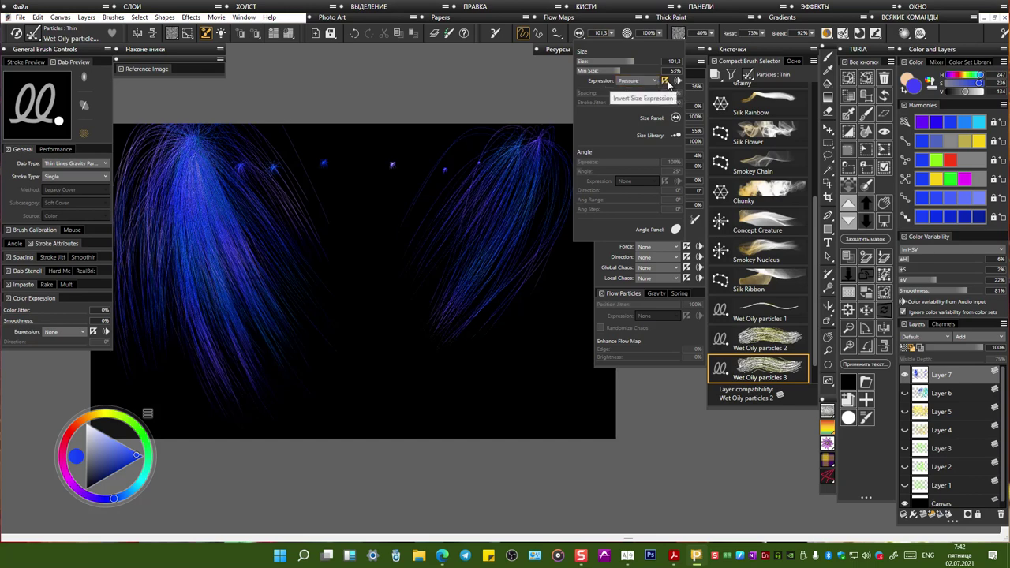
click(362, 241)
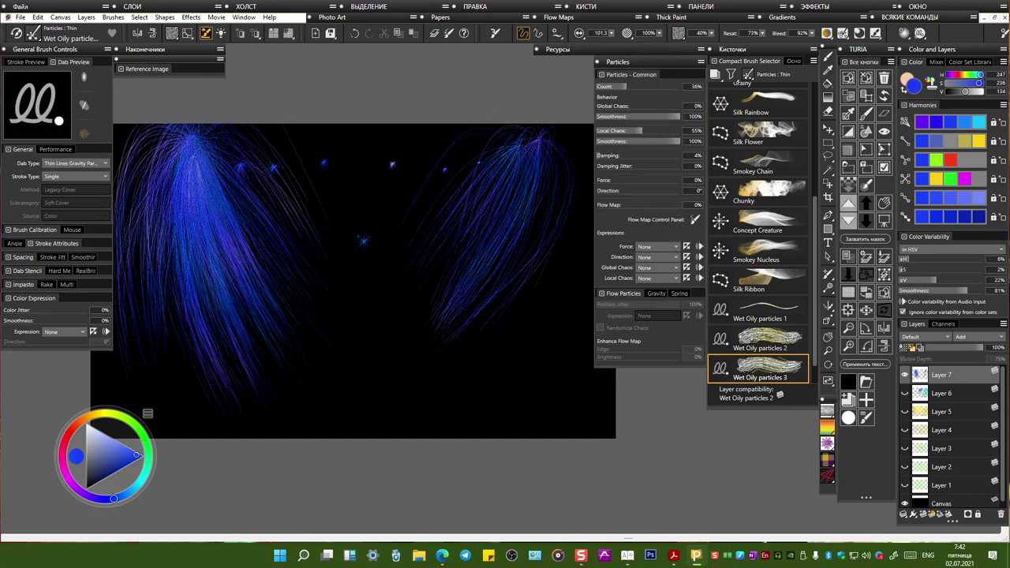
mouse_move(366, 179)
mouse_down()
mouse_move(386, 320)
mouse_move(374, 169)
mouse_move(374, 306)
mouse_move(377, 221)
mouse_up()
mouse_move(377, 161)
mouse_down()
mouse_move(374, 276)
mouse_move(364, 159)
mouse_move(348, 291)
mouse_move(381, 237)
mouse_move(370, 162)
mouse_move(369, 388)
mouse_move(365, 226)
mouse_move(383, 417)
mouse_move(380, 192)
mouse_move(362, 154)
mouse_move(428, 363)
mouse_up()
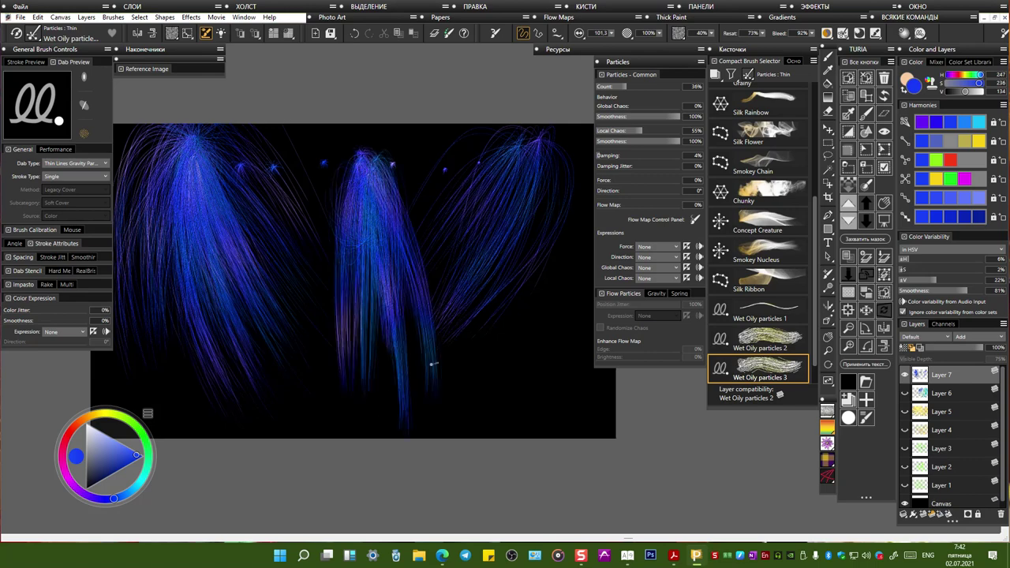
Step: Lower the brush's minimum size to 8% and paint plumes on both sides of the central one
click(591, 36)
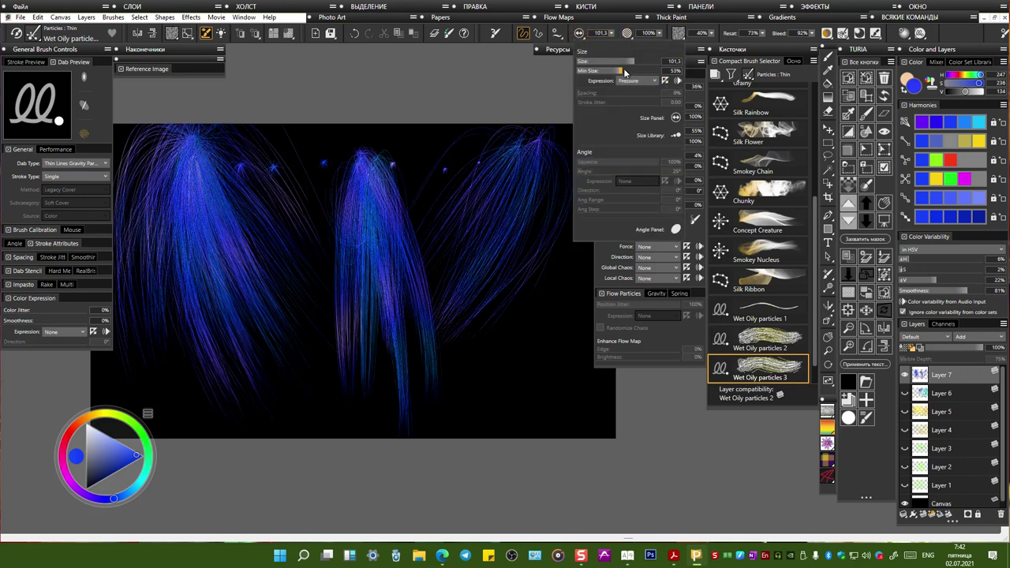
drag(622, 75, 583, 72)
drag(449, 150, 417, 320)
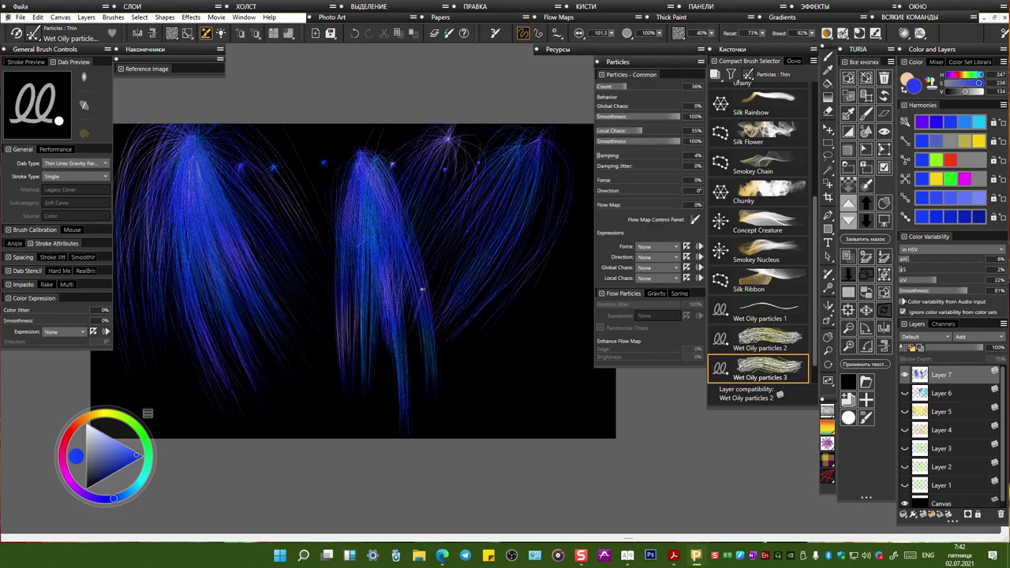
drag(448, 136, 372, 267)
mouse_move(323, 149)
mouse_down()
mouse_move(278, 268)
mouse_move(304, 181)
mouse_up()
mouse_move(333, 145)
mouse_down()
mouse_move(304, 261)
mouse_move(318, 247)
mouse_move(308, 210)
mouse_up()
Step: Raise the brush's minimum size and paint bursts along the canvas's right side, including one rising from the lower-right area
click(580, 33)
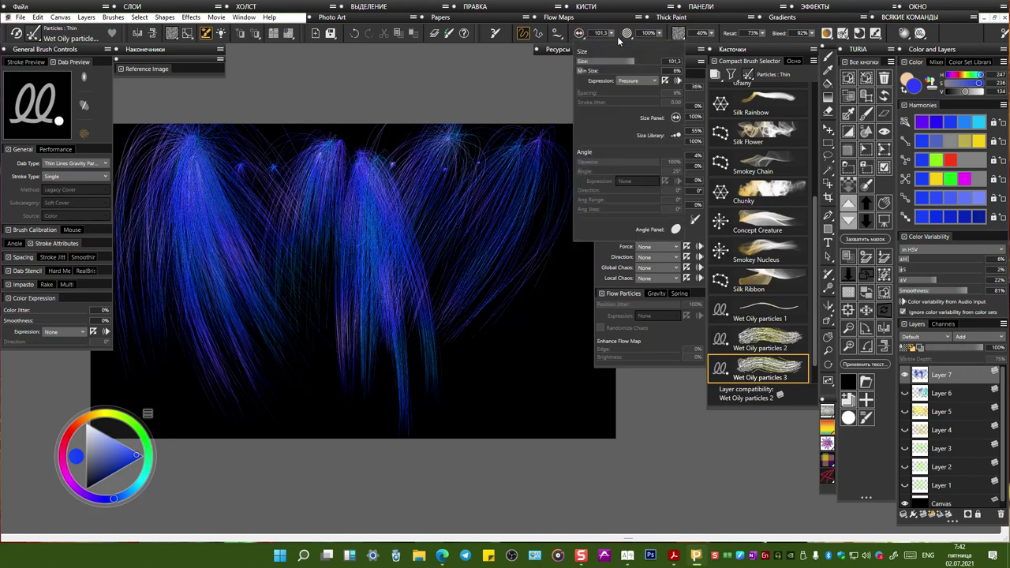
drag(625, 71, 641, 72)
drag(536, 258, 481, 347)
drag(543, 199, 483, 289)
mouse_move(523, 381)
mouse_down()
mouse_move(483, 296)
mouse_move(505, 335)
mouse_move(465, 284)
mouse_move(511, 392)
mouse_move(445, 261)
mouse_move(395, 267)
mouse_up()
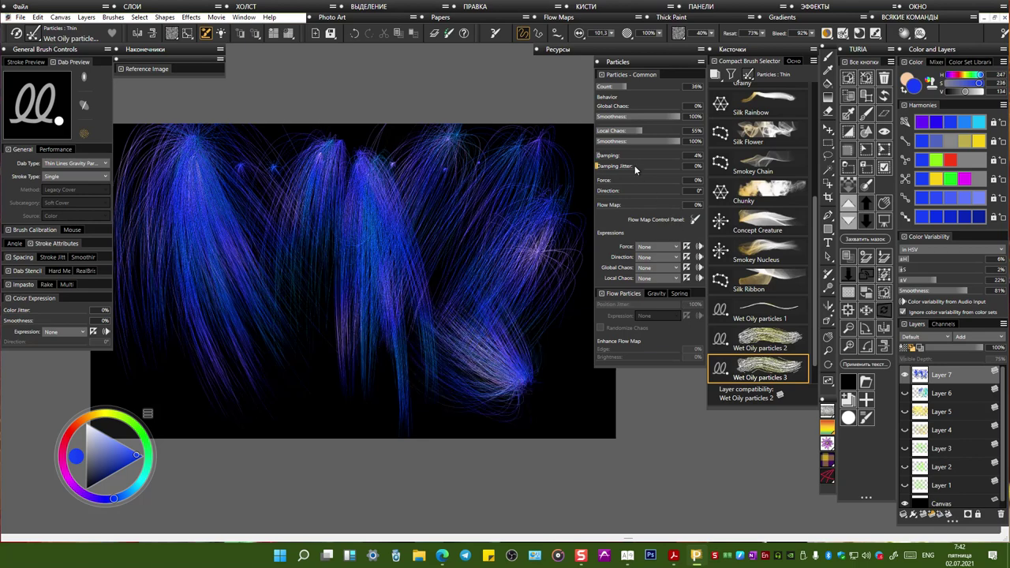
Step: Set the particle damping to 0% and paint blue plumes between the upper-left firework and the central one
click(596, 157)
drag(272, 215, 297, 296)
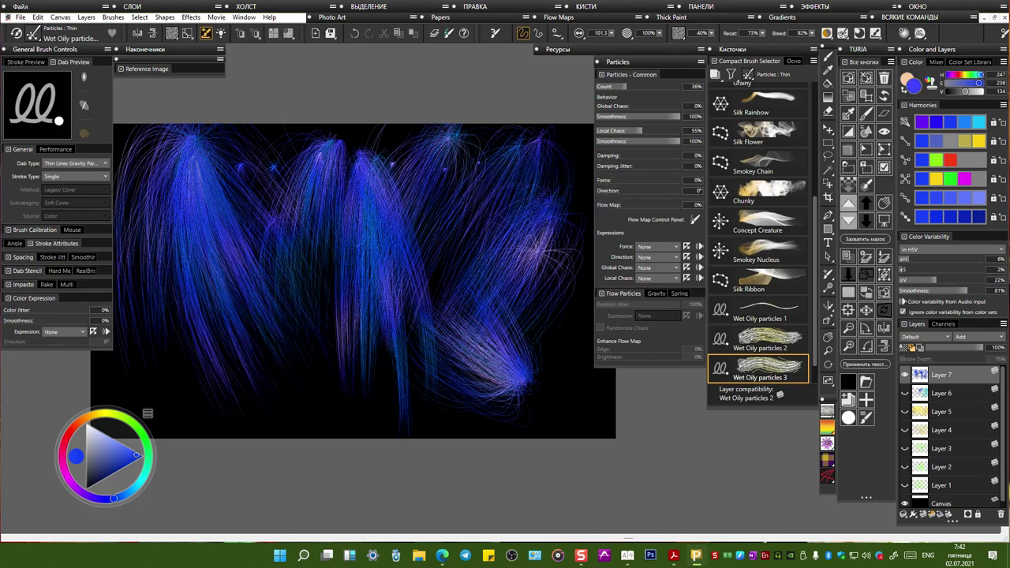
drag(271, 215, 323, 355)
mouse_move(268, 186)
mouse_down()
mouse_move(291, 268)
mouse_move(390, 361)
mouse_up()
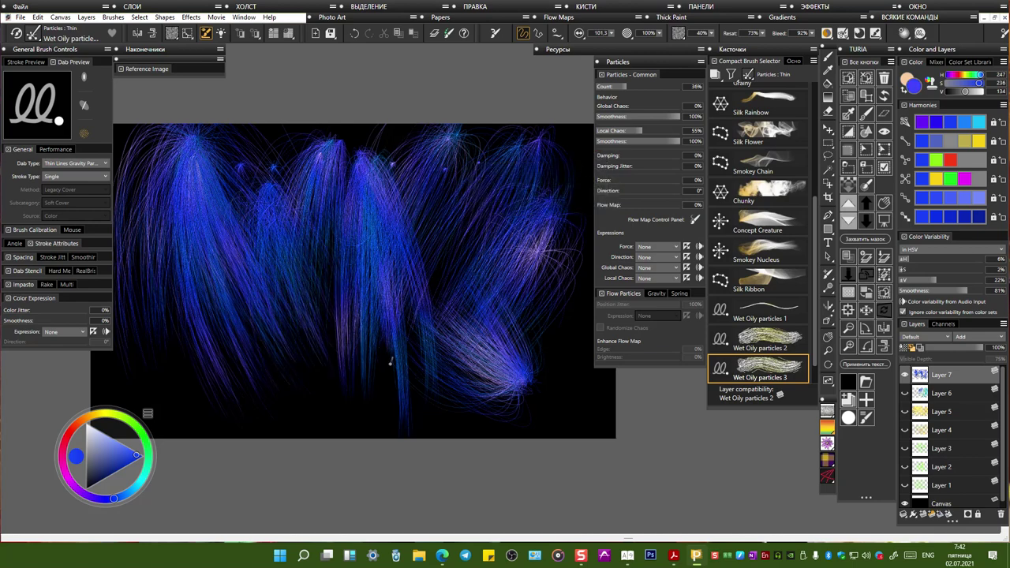
Step: Choose a pale blue and paint a dense bright firework over the upper-left plumes, spreading toward the centre
click(105, 435)
mouse_move(270, 177)
mouse_down()
mouse_move(266, 169)
mouse_move(294, 157)
mouse_move(257, 146)
mouse_move(241, 158)
mouse_move(266, 161)
mouse_move(266, 145)
mouse_move(229, 146)
mouse_move(233, 182)
mouse_move(236, 150)
mouse_move(213, 182)
mouse_move(205, 158)
mouse_move(218, 382)
mouse_move(233, 138)
mouse_up()
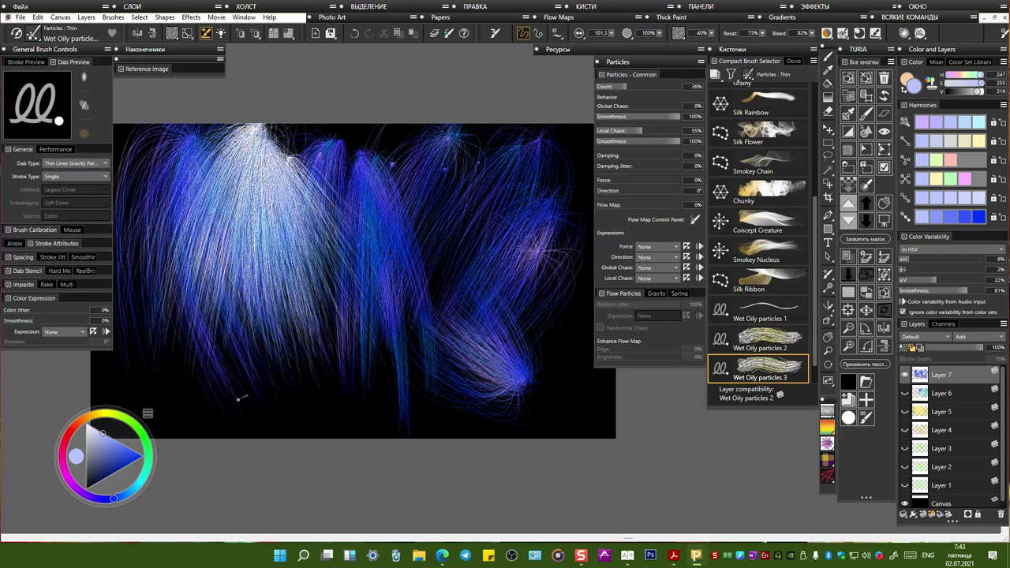
drag(290, 157, 340, 221)
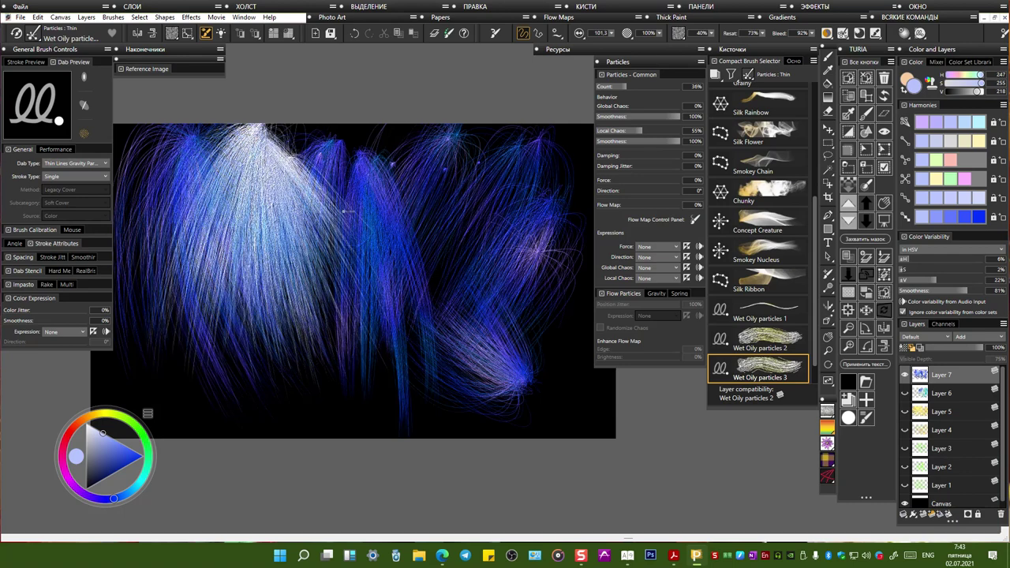
drag(281, 158, 363, 260)
mouse_move(276, 177)
mouse_down()
mouse_move(372, 332)
mouse_move(340, 276)
mouse_up()
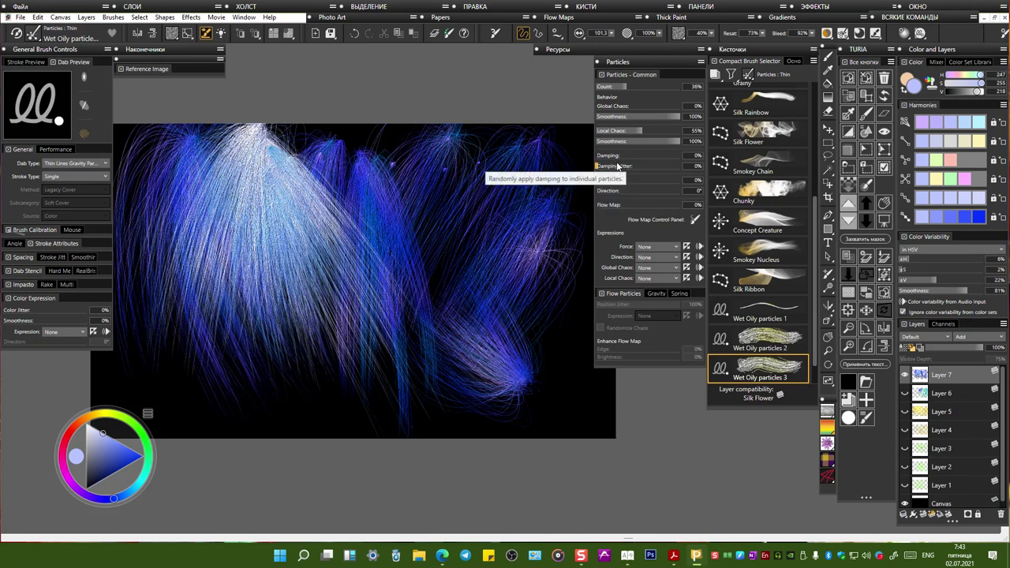
Step: Set the damping jitter to 64% and test it with a pale stroke falling from the upper-right area
drag(632, 166, 643, 169)
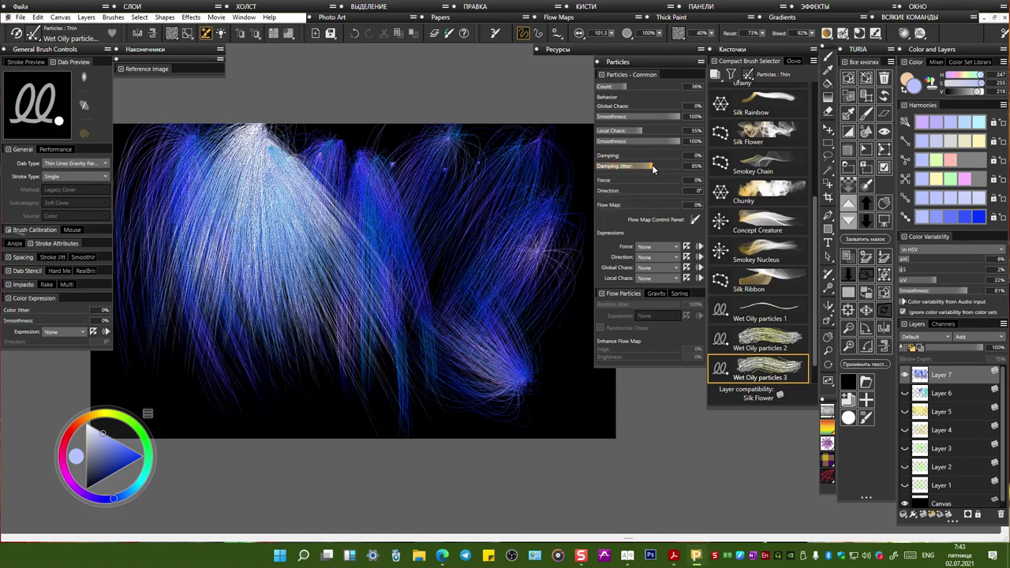
drag(465, 170, 437, 280)
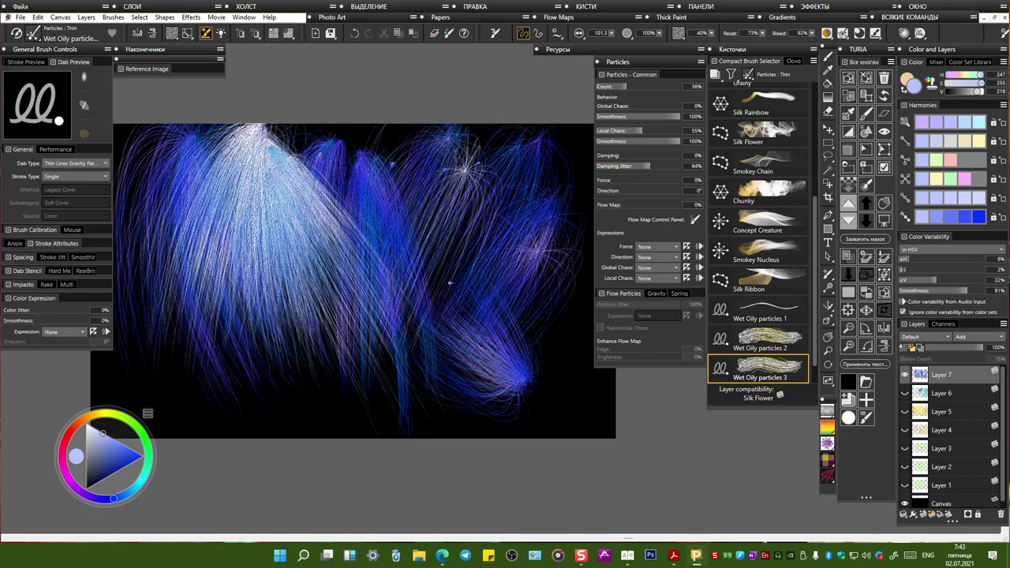
Step: Raise the damping to 12% and the damping jitter to 100%, painting pale bursts in the canvas's upper-right area
drag(505, 157, 472, 269)
mouse_move(665, 169)
mouse_down()
mouse_move(684, 168)
mouse_move(607, 158)
mouse_move(493, 241)
mouse_up()
mouse_move(558, 151)
mouse_down()
mouse_move(489, 237)
mouse_move(565, 141)
mouse_up()
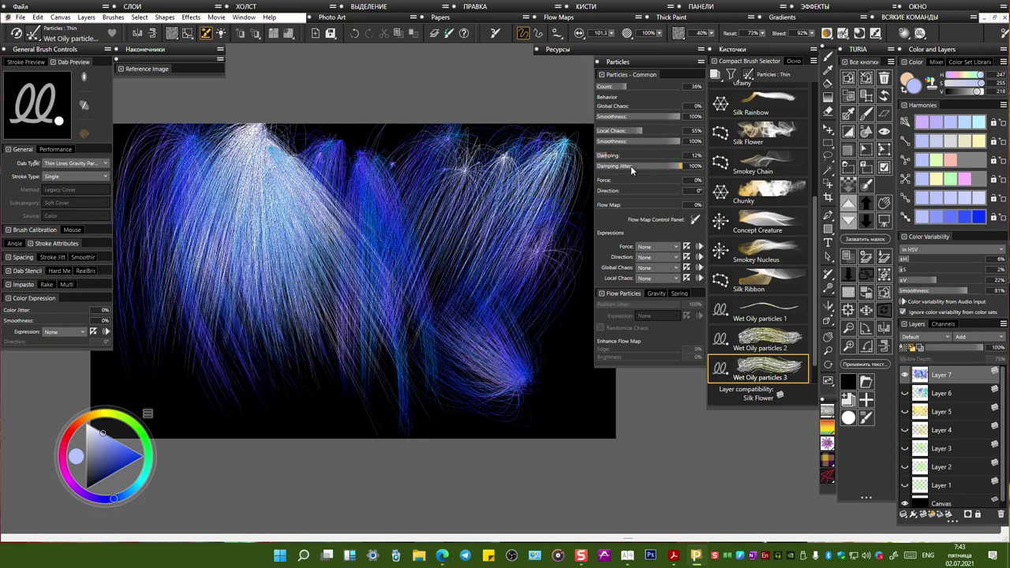
Step: Reset the damping and damping jitter to 0% and paint a white burst near the canvas's top centre
click(597, 167)
drag(597, 170, 595, 157)
drag(381, 139, 384, 134)
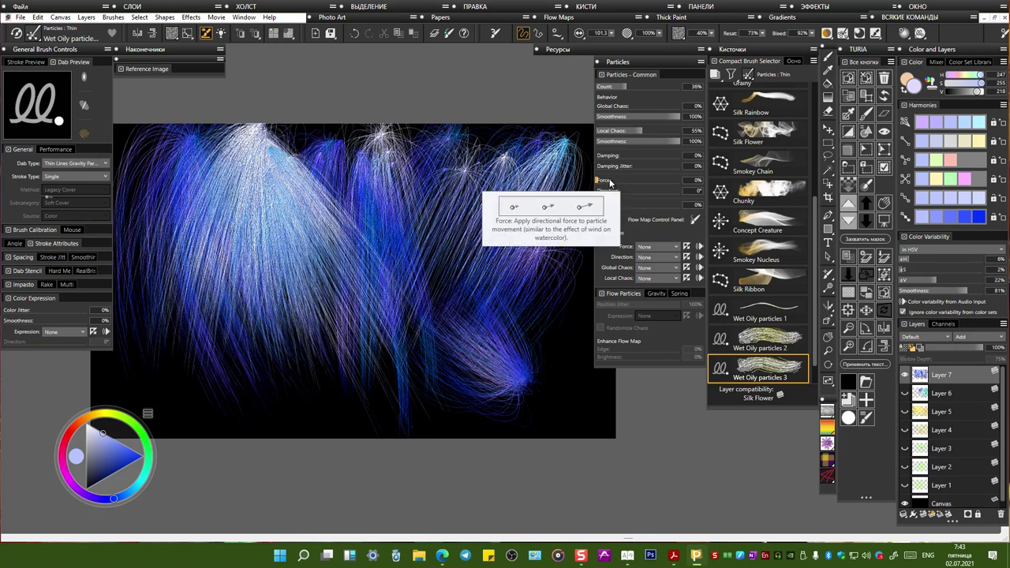
Step: Set the particle force to 61% and test it with rows of rightward plumes at the canvas's centre and right of it
drag(609, 182, 649, 180)
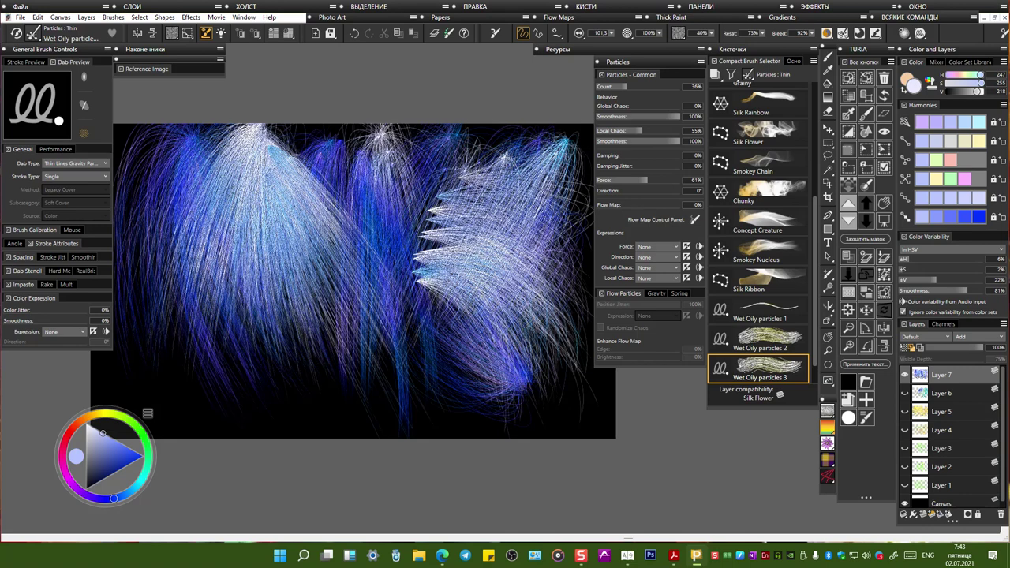
mouse_move(336, 202)
mouse_down()
mouse_move(399, 237)
mouse_move(436, 306)
mouse_up()
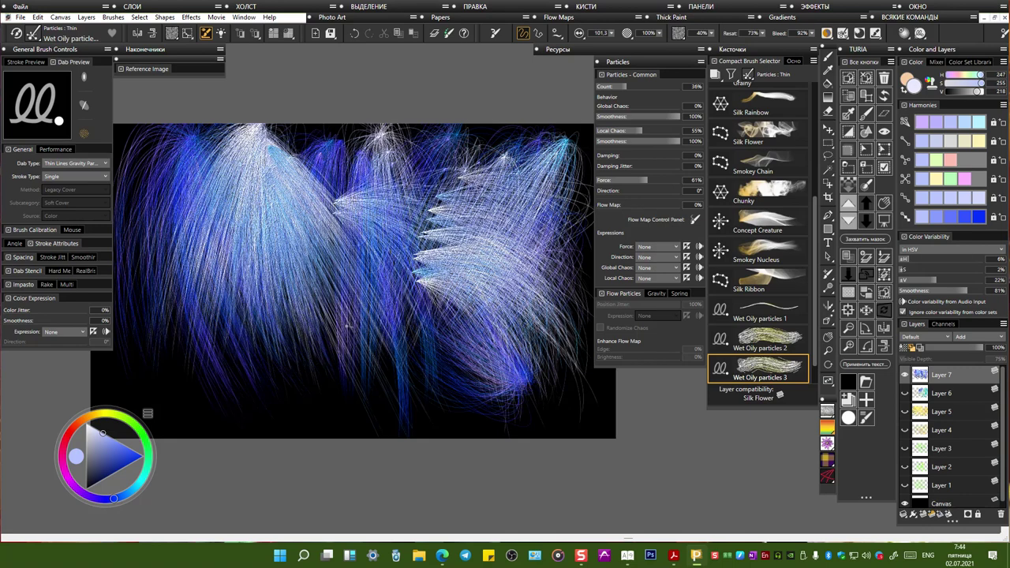
drag(335, 240, 373, 355)
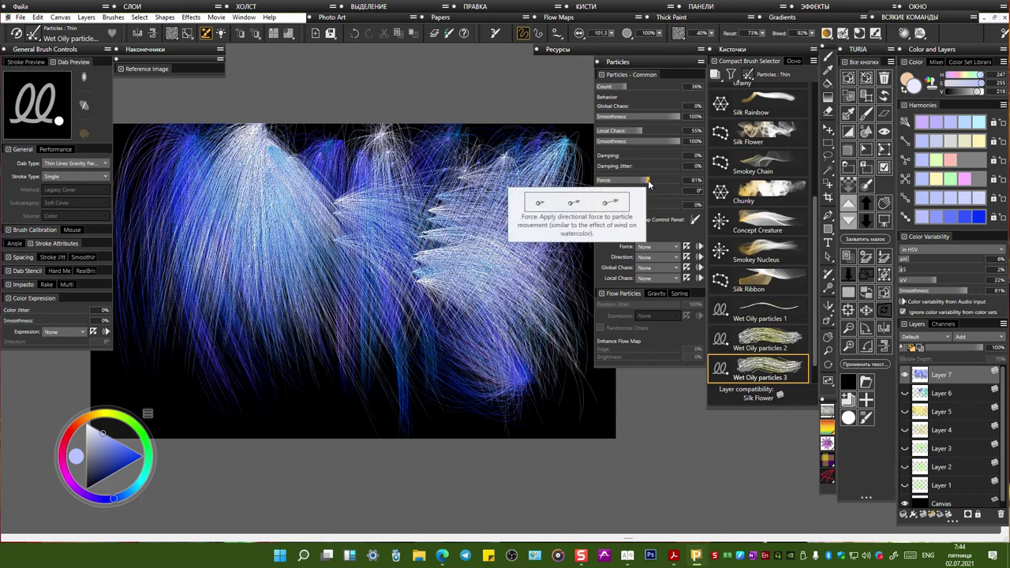
Step: Raise the particle force to 100% and paint long sweeping plumes across the canvas's centre and lower area
drag(649, 178, 650, 179)
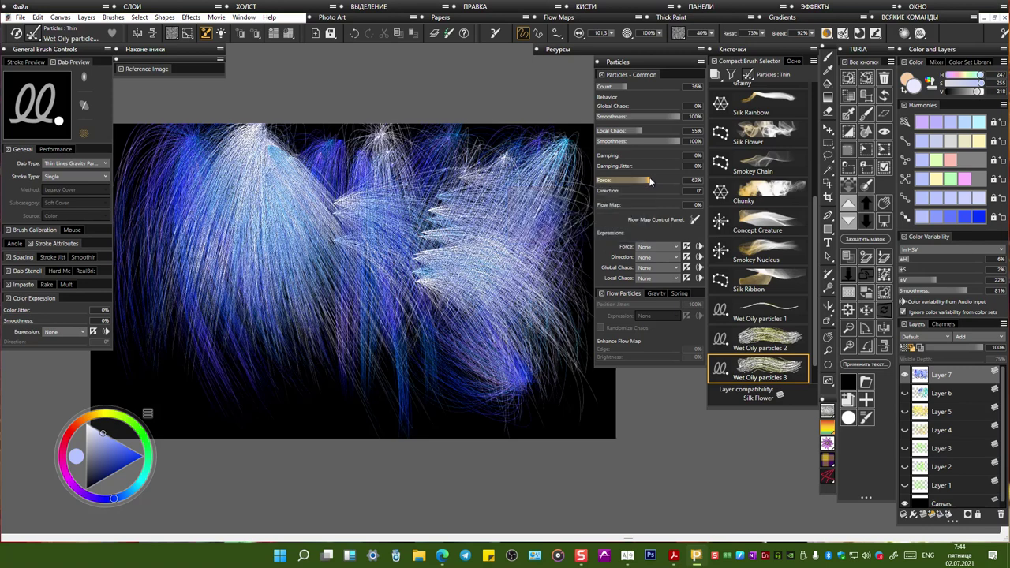
mouse_move(377, 164)
mouse_down()
mouse_move(522, 167)
mouse_move(412, 168)
mouse_move(497, 197)
mouse_up()
mouse_move(337, 181)
mouse_down()
mouse_move(419, 185)
mouse_move(493, 217)
mouse_up()
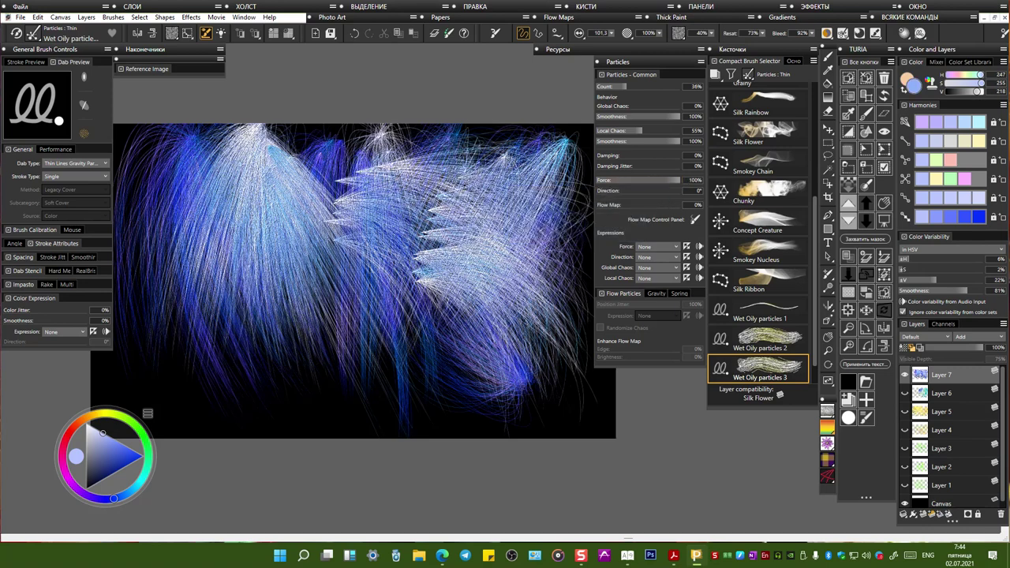
drag(332, 221, 466, 304)
mouse_move(338, 258)
mouse_down()
mouse_move(395, 260)
mouse_move(251, 381)
mouse_up()
drag(232, 335, 467, 288)
mouse_move(450, 323)
mouse_down()
mouse_move(347, 355)
mouse_move(418, 261)
mouse_move(469, 358)
mouse_up()
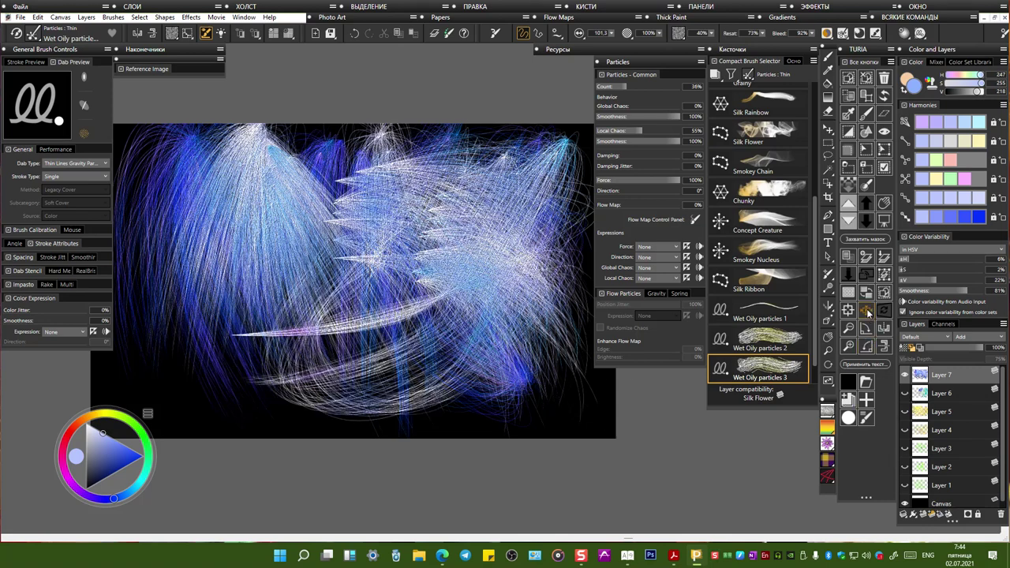
Step: Add a new layer, hide Layer 7, and paint three curved full-force plumes sweeping right and falling downward
click(885, 311)
click(905, 393)
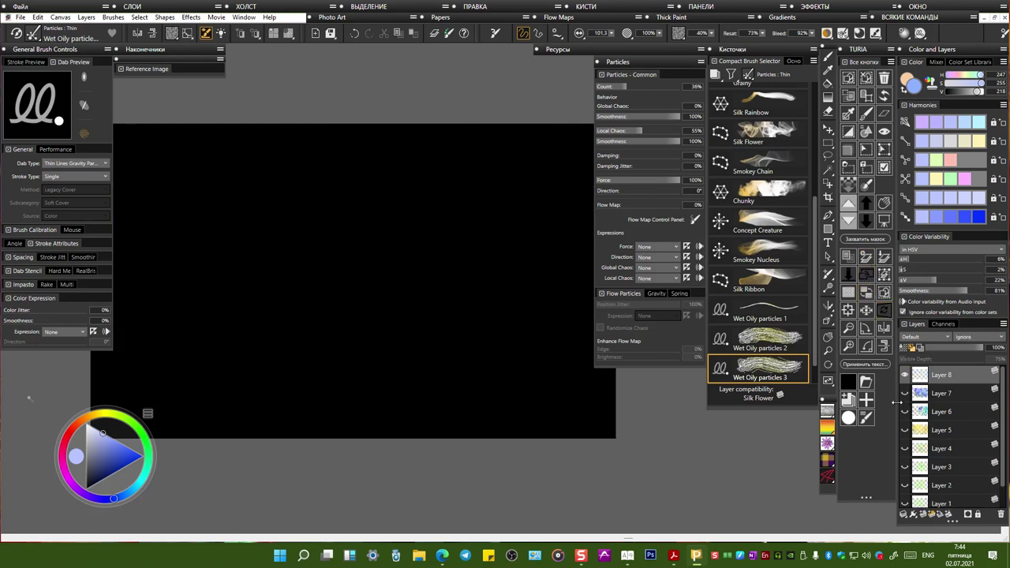
mouse_move(177, 191)
mouse_down()
mouse_move(325, 192)
mouse_move(249, 371)
mouse_up()
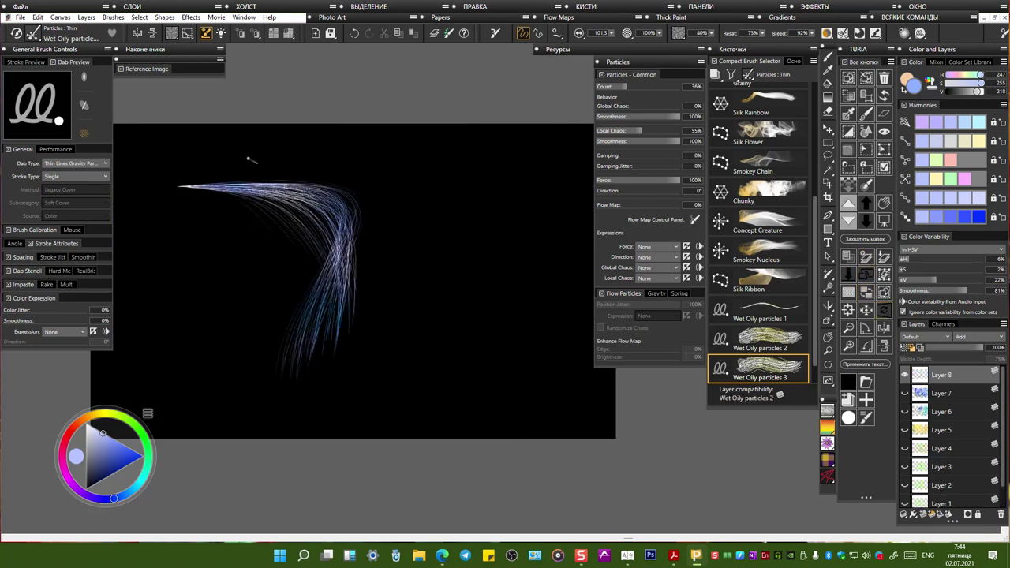
mouse_move(387, 158)
mouse_down()
mouse_move(389, 293)
mouse_move(491, 353)
mouse_up()
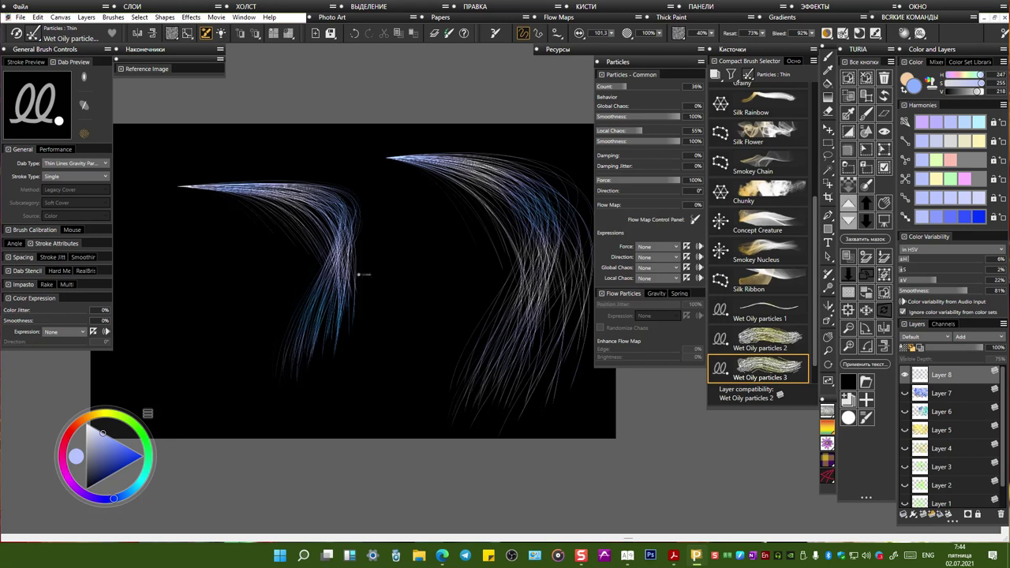
mouse_move(163, 151)
mouse_down()
mouse_move(170, 292)
mouse_move(249, 387)
mouse_up()
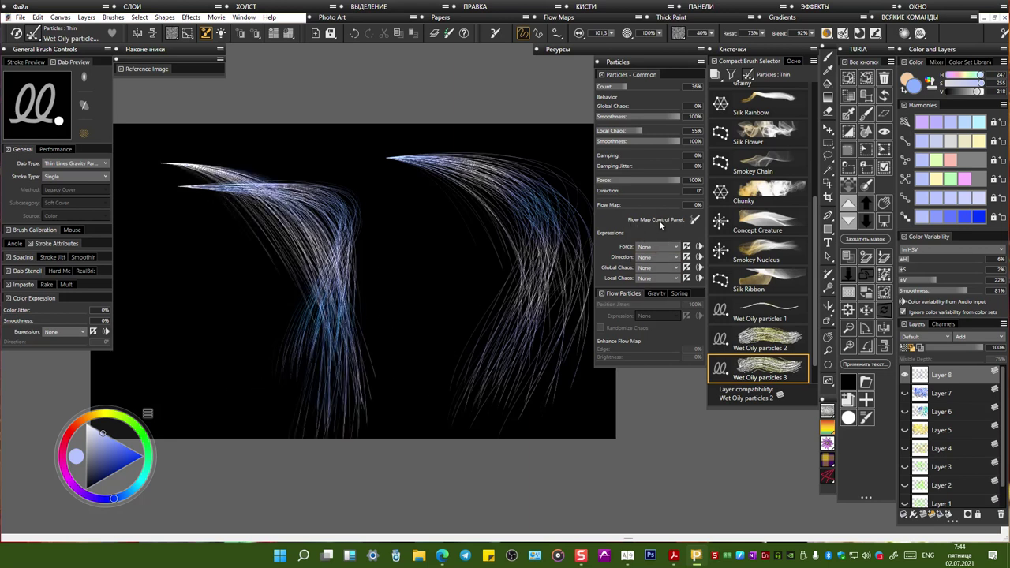
Step: Set the particle force to 8% and paint a thin fountain-like burst at the canvas's upper centre
drag(656, 190, 603, 184)
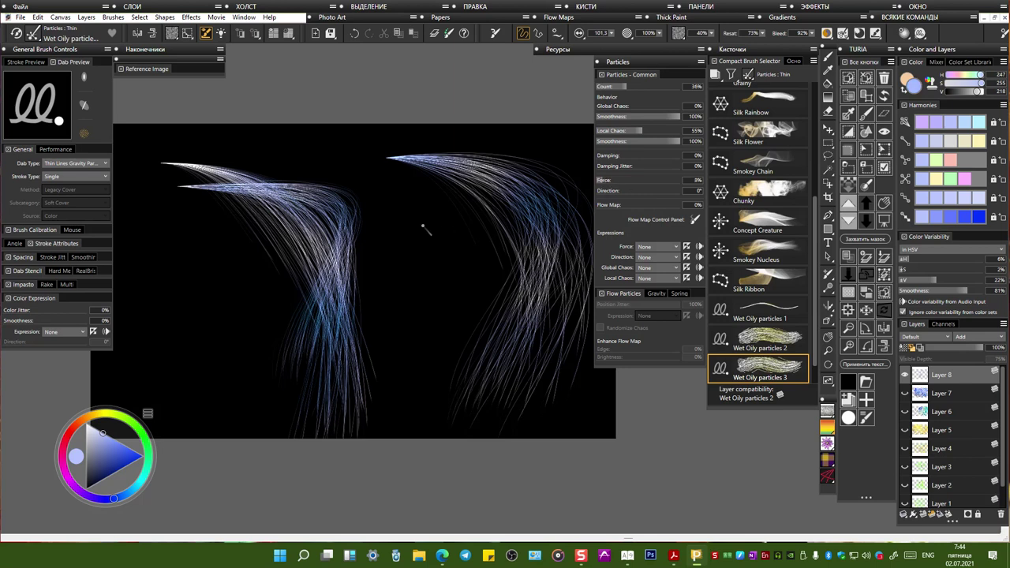
click(371, 170)
drag(385, 297, 399, 330)
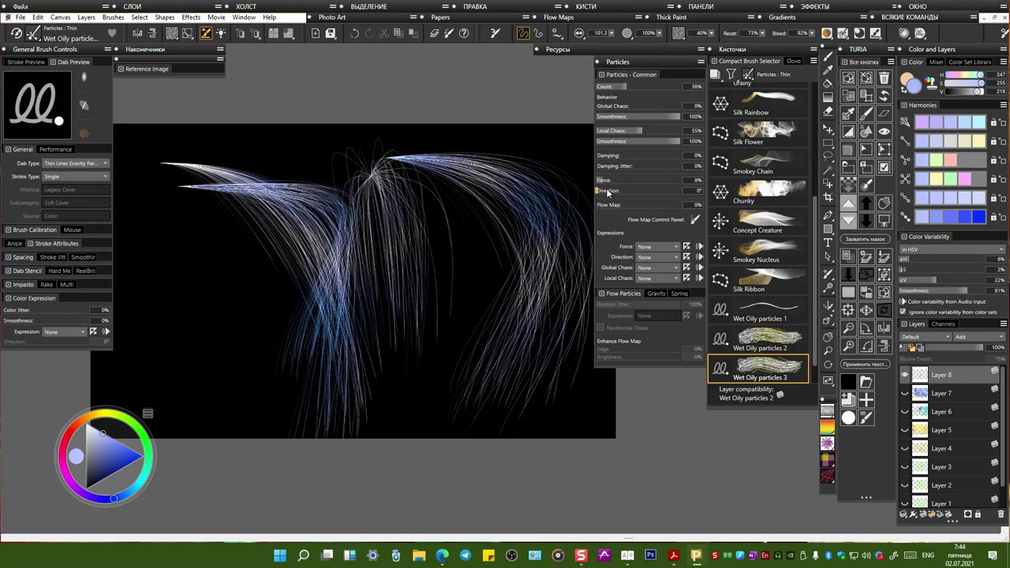
Step: Set the particle force to 24% and paint a dense falling burst on the canvas's upper-left side
drag(604, 187, 618, 184)
mouse_move(170, 193)
mouse_down()
mouse_move(174, 311)
mouse_move(195, 308)
mouse_move(197, 383)
mouse_up()
mouse_move(170, 196)
mouse_down()
mouse_move(207, 378)
mouse_move(192, 398)
mouse_up()
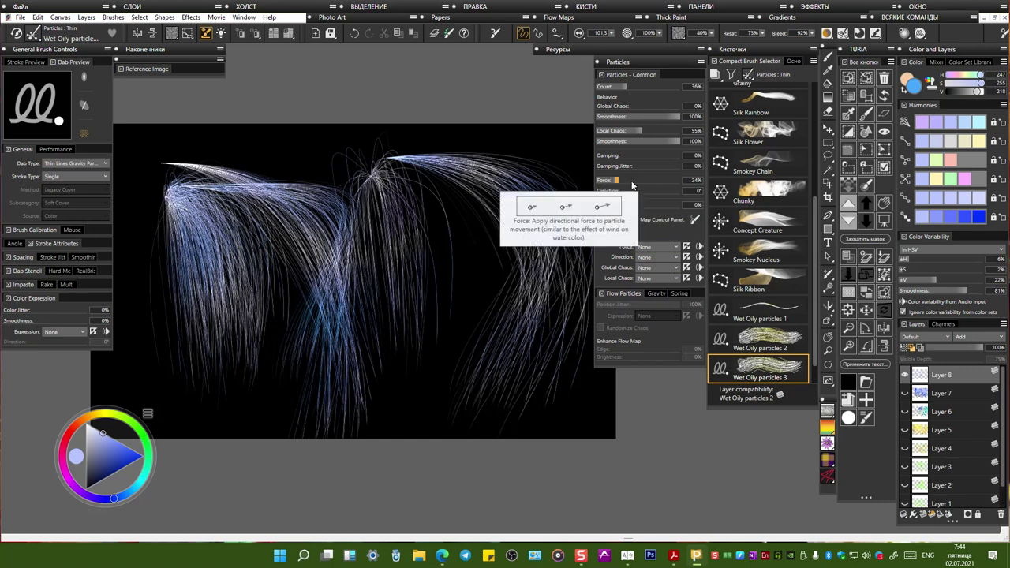
Step: Set the damping to 14% and paint short falling bursts along the canvas's top centre
click(608, 157)
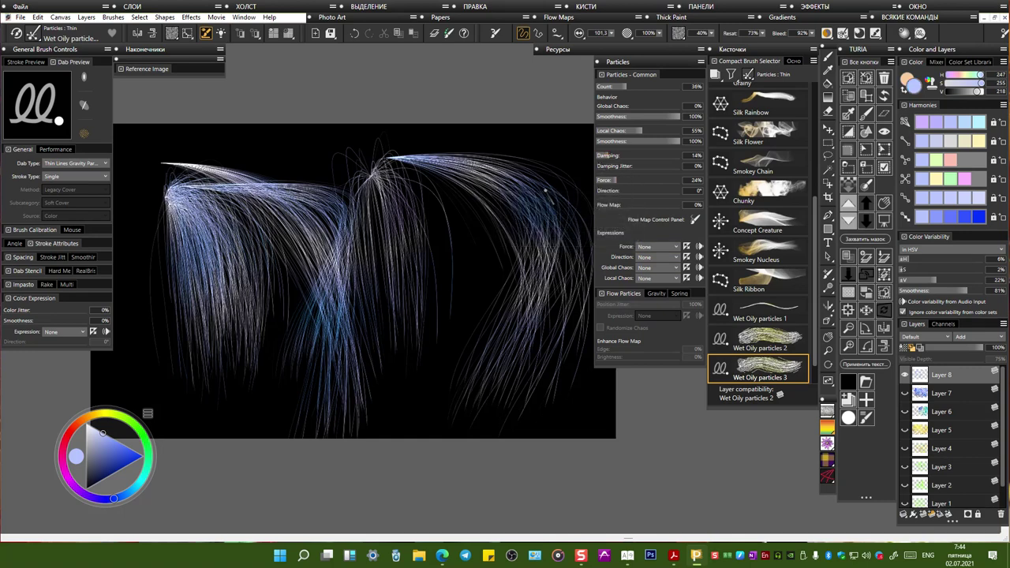
mouse_move(347, 152)
mouse_down()
mouse_move(305, 184)
mouse_move(300, 146)
mouse_move(276, 149)
mouse_up()
click(274, 151)
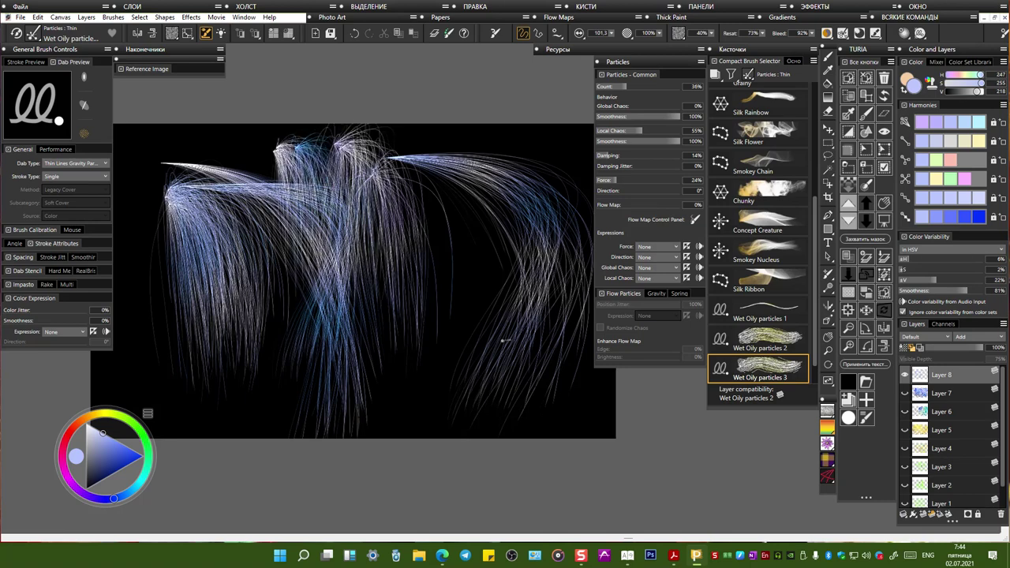
Step: Raise the particle force to 84% and paint rightward plumes on the right half of the canvas
click(632, 180)
drag(453, 204, 447, 204)
drag(641, 180, 675, 180)
mouse_move(435, 214)
mouse_down()
mouse_move(448, 364)
mouse_move(443, 324)
mouse_up()
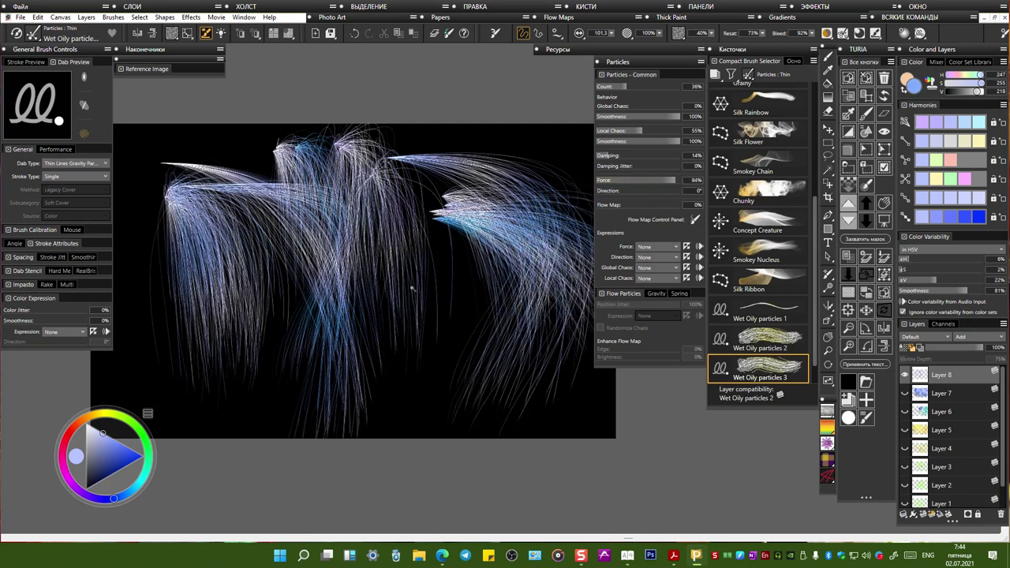
Step: Raise the particle force to 94% and paint a tall column of rightward plumes down the canvas's right half
drag(430, 220, 430, 218)
mouse_move(433, 172)
mouse_down()
mouse_move(400, 200)
mouse_move(398, 189)
mouse_move(415, 367)
mouse_move(426, 346)
mouse_move(427, 369)
mouse_up()
drag(409, 261, 481, 272)
drag(409, 341, 474, 347)
mouse_move(413, 364)
mouse_down()
mouse_move(453, 367)
mouse_move(473, 392)
mouse_up()
drag(413, 401, 466, 407)
drag(405, 350, 474, 356)
drag(403, 318, 474, 324)
mouse_move(409, 294)
mouse_down()
mouse_move(450, 297)
mouse_move(408, 261)
mouse_move(409, 191)
mouse_move(484, 218)
mouse_up()
drag(406, 201, 444, 205)
drag(406, 165, 436, 167)
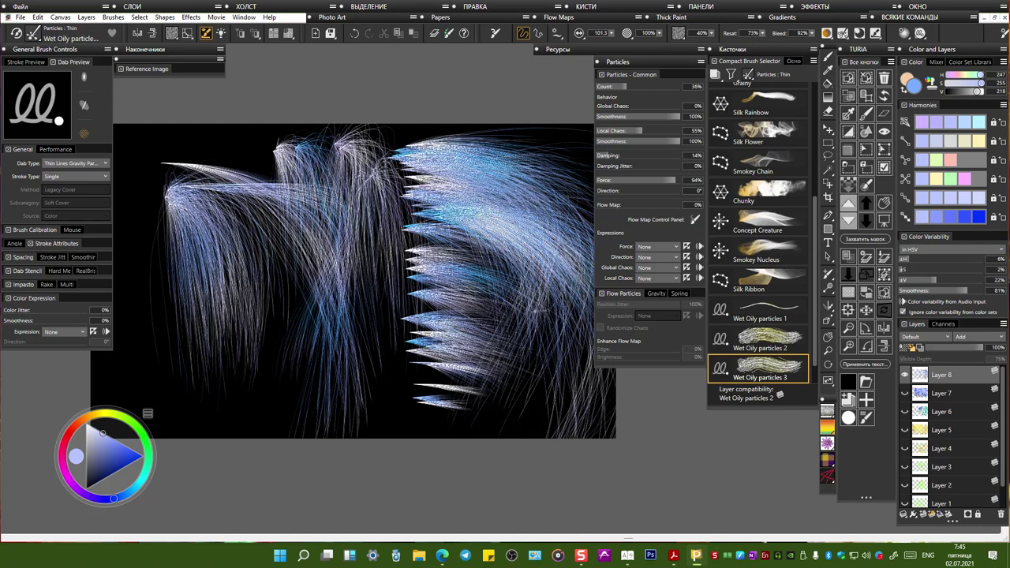
Step: Set the force direction to 43° and paint plumes rising diagonally from the canvas's centre
click(606, 194)
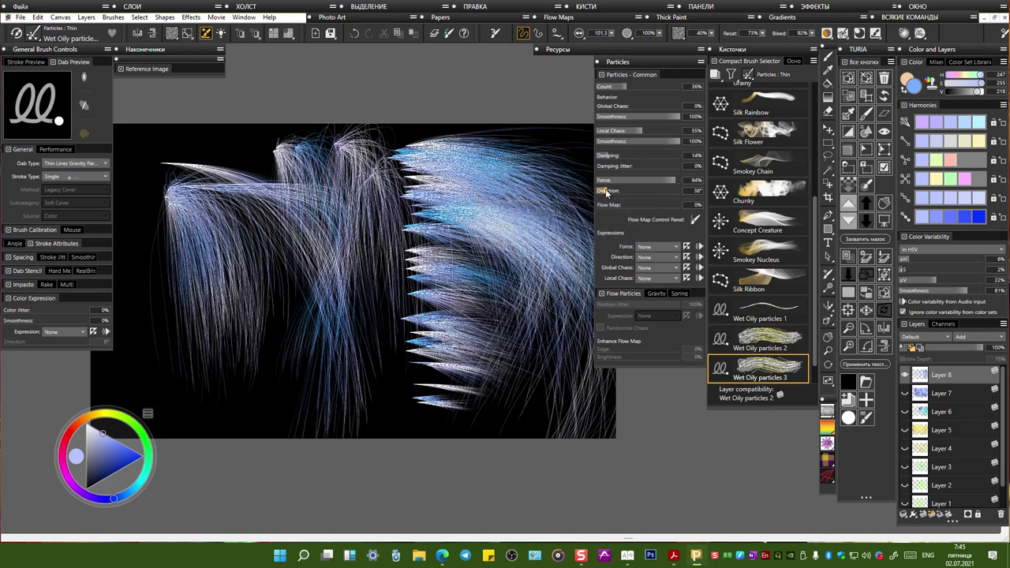
drag(607, 192, 605, 196)
click(350, 260)
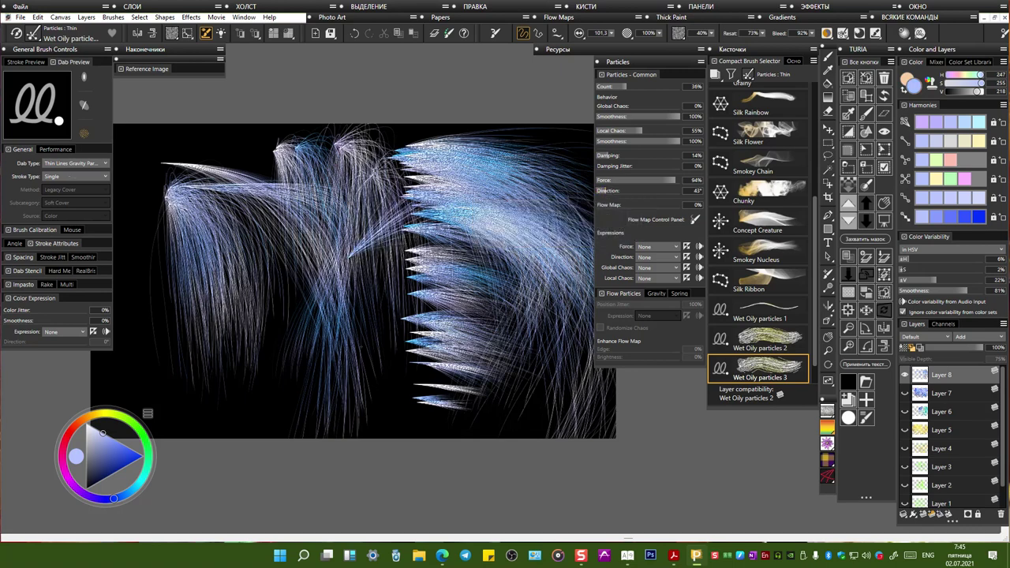
click(348, 258)
Step: Set the force direction to 103° and paint a row of upward plumes left of the canvas's centre
drag(607, 192, 620, 191)
mouse_move(310, 262)
mouse_down()
mouse_move(328, 329)
mouse_move(296, 252)
mouse_move(278, 273)
mouse_move(303, 276)
mouse_up()
click(295, 253)
click(270, 336)
click(278, 350)
click(289, 353)
click(297, 353)
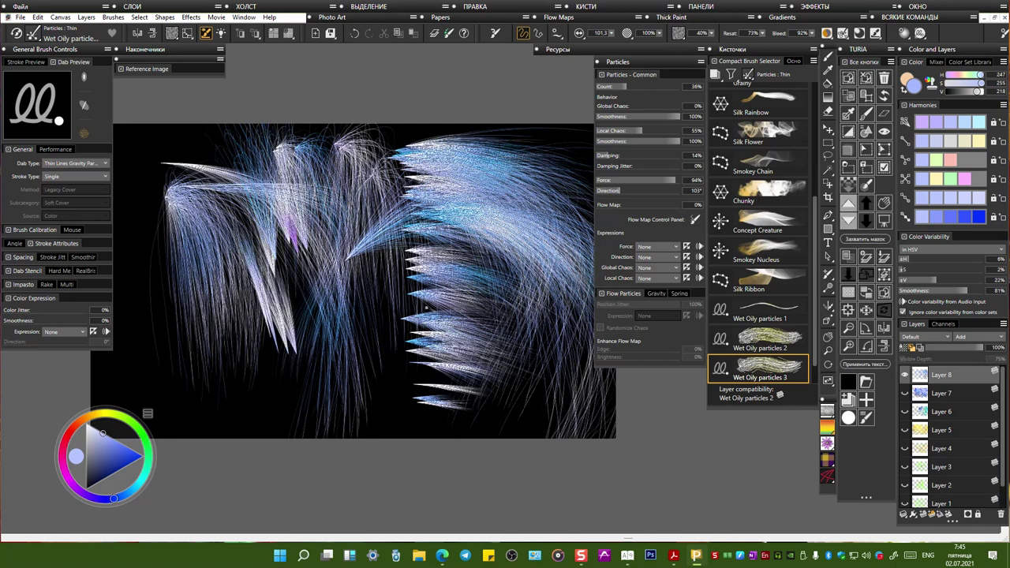
Step: Set the force direction to 94° and paint several upward plumes around the canvas's centre
drag(621, 191, 618, 191)
click(373, 304)
mouse_move(376, 376)
mouse_down()
mouse_move(348, 376)
mouse_move(388, 369)
mouse_up()
click(353, 308)
click(326, 309)
click(318, 306)
click(342, 329)
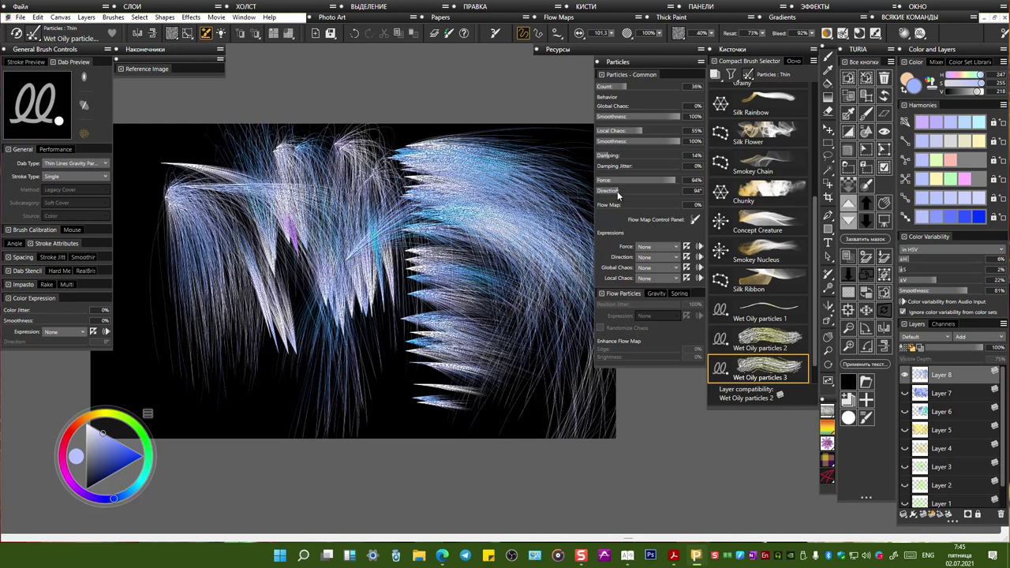
Step: Lower the particle force to 12% and paint small bursts across the canvas's lower centre
click(606, 180)
mouse_move(395, 332)
mouse_down()
mouse_move(371, 351)
mouse_move(271, 387)
mouse_up()
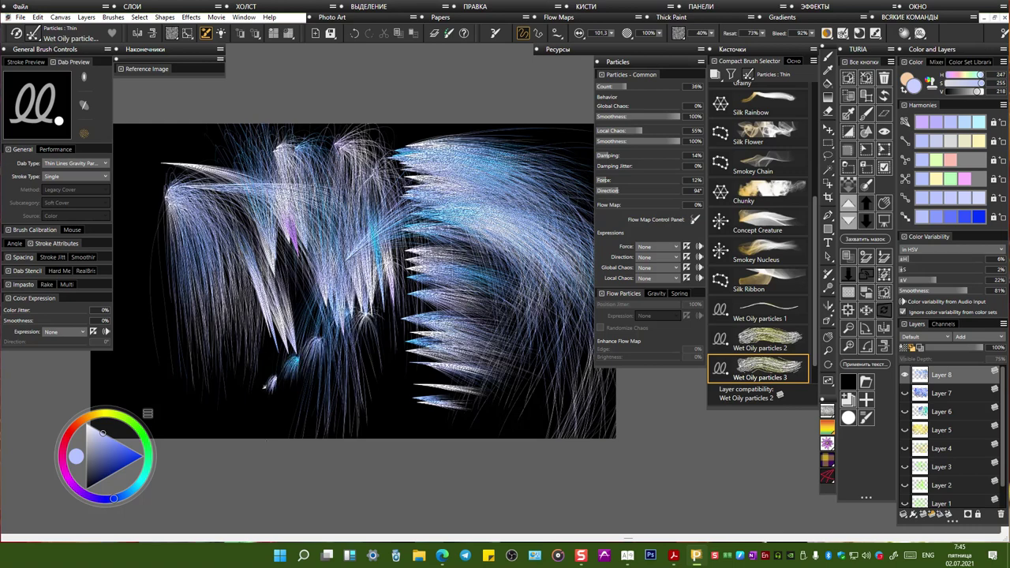
mouse_move(371, 344)
mouse_down()
mouse_move(376, 331)
mouse_move(386, 335)
mouse_up()
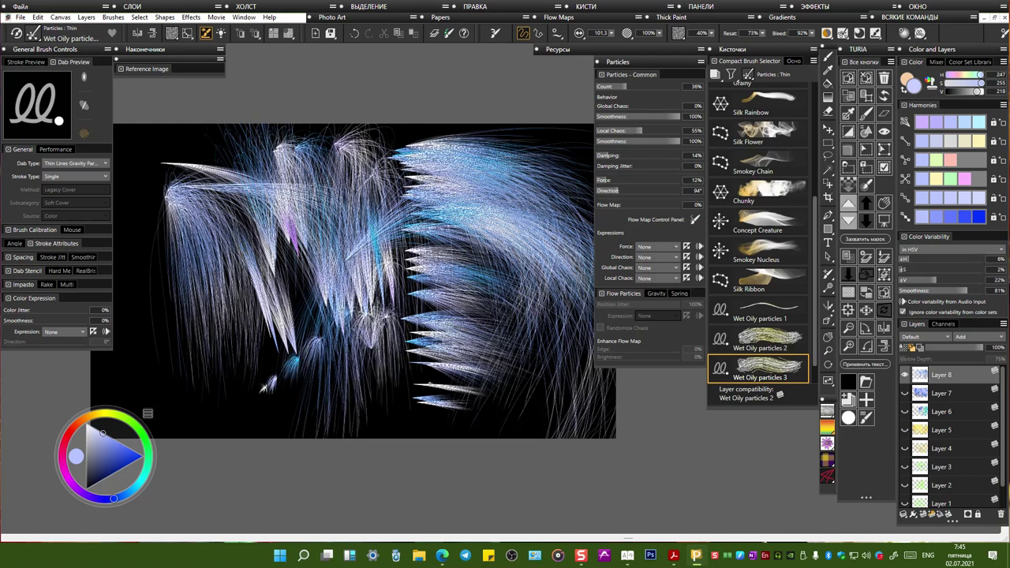
Step: Set the particle force to 38% and paint small bursts beside the central plumes and up the canvas's left edge
drag(613, 181, 629, 182)
drag(402, 317, 392, 340)
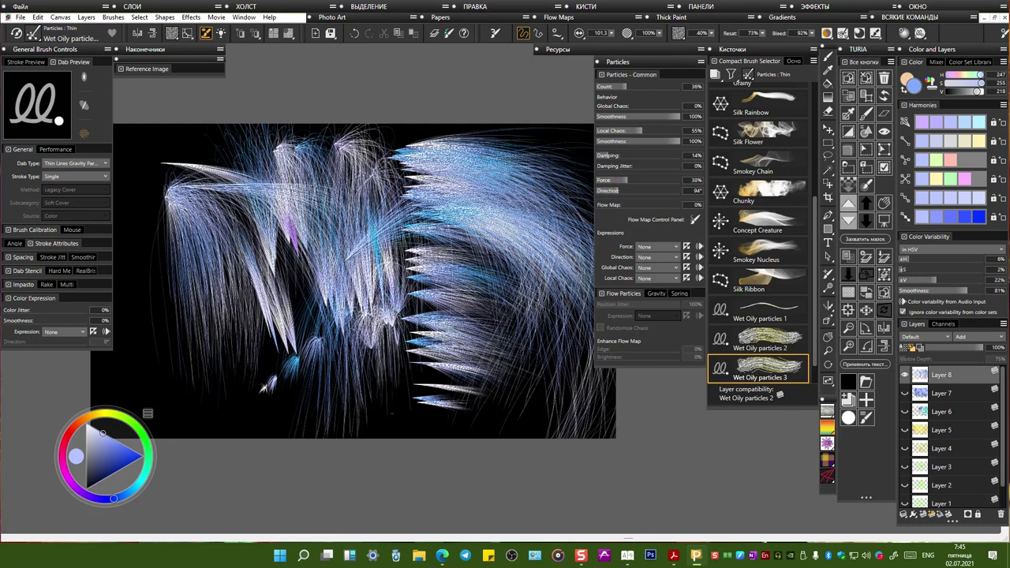
drag(151, 265, 154, 238)
drag(158, 303, 155, 240)
mouse_move(153, 195)
mouse_down()
mouse_move(149, 154)
mouse_move(159, 126)
mouse_up()
Step: Paint upward plumes with 74% force on the left side and with 100% force in the lower centre
drag(653, 180, 659, 180)
drag(150, 195, 183, 325)
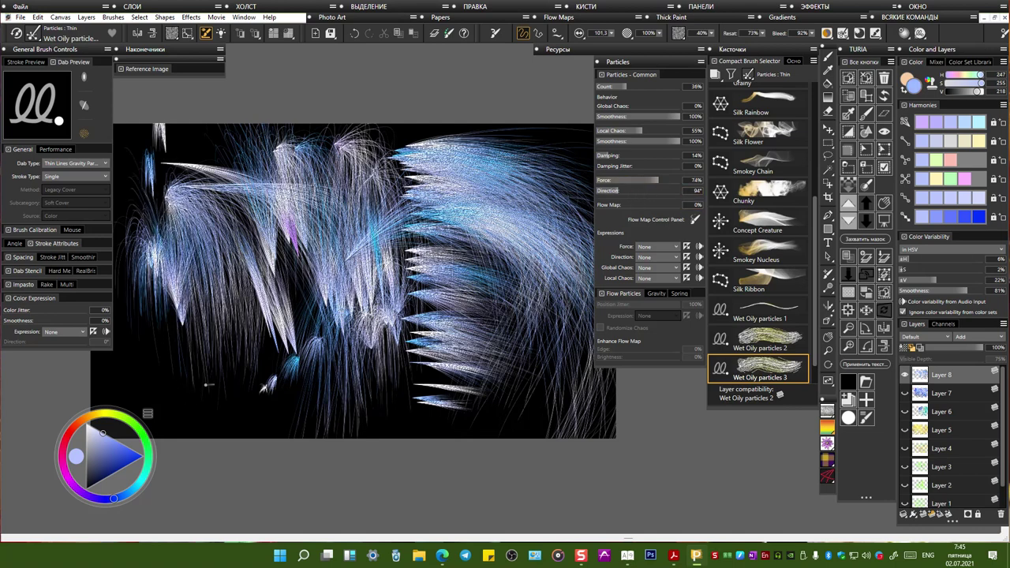
drag(658, 180, 682, 180)
mouse_move(376, 368)
mouse_down()
mouse_move(312, 269)
mouse_move(334, 355)
mouse_move(309, 267)
mouse_up()
drag(350, 346, 336, 249)
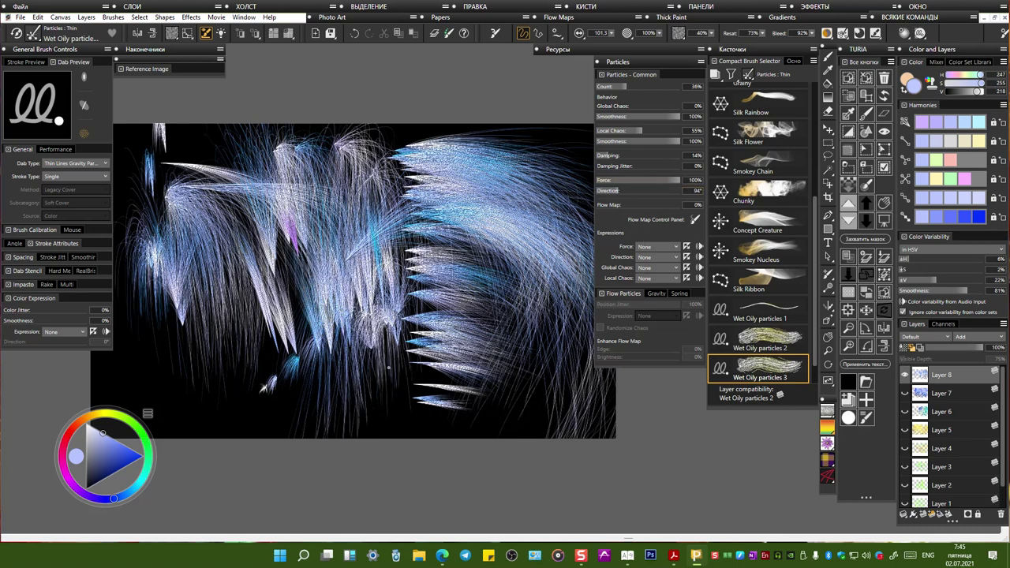
Step: Add a new layer, hide Layer 8, and paint six separate upward plumes across the canvas's upper half
click(867, 258)
click(906, 394)
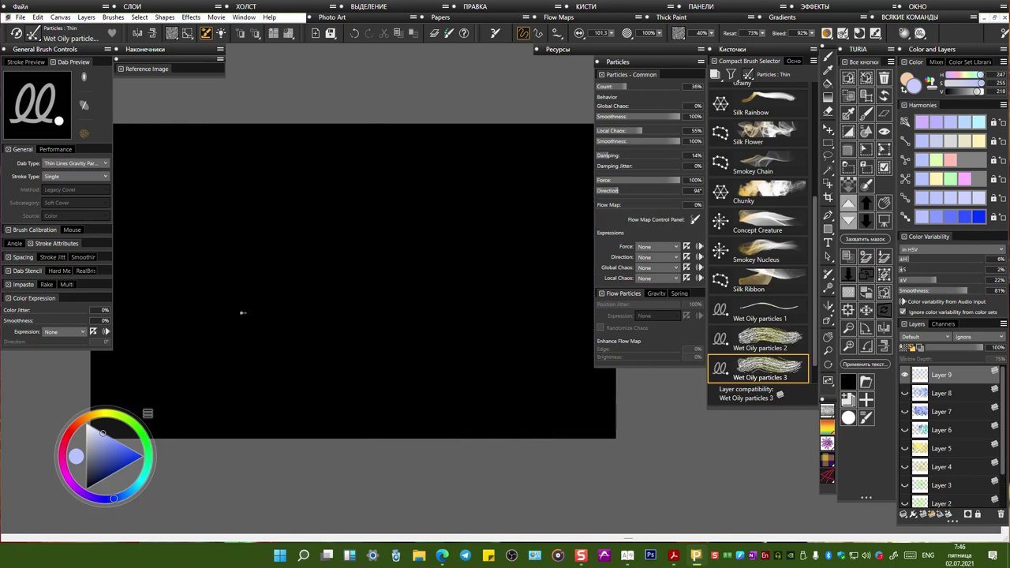
drag(235, 295, 251, 377)
drag(269, 263, 273, 350)
drag(316, 235, 324, 276)
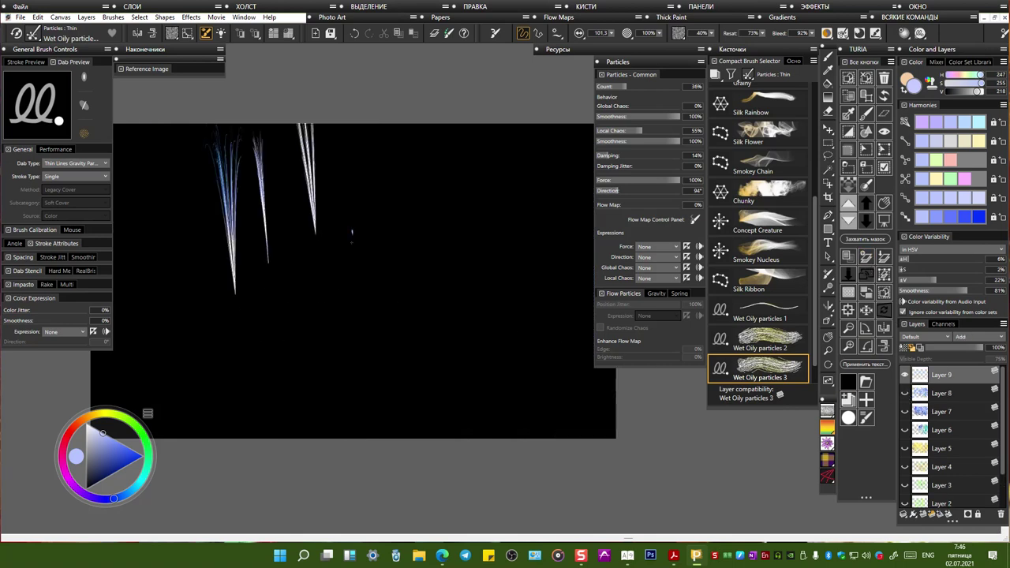
drag(353, 235, 360, 273)
drag(387, 224, 400, 256)
drag(426, 219, 428, 224)
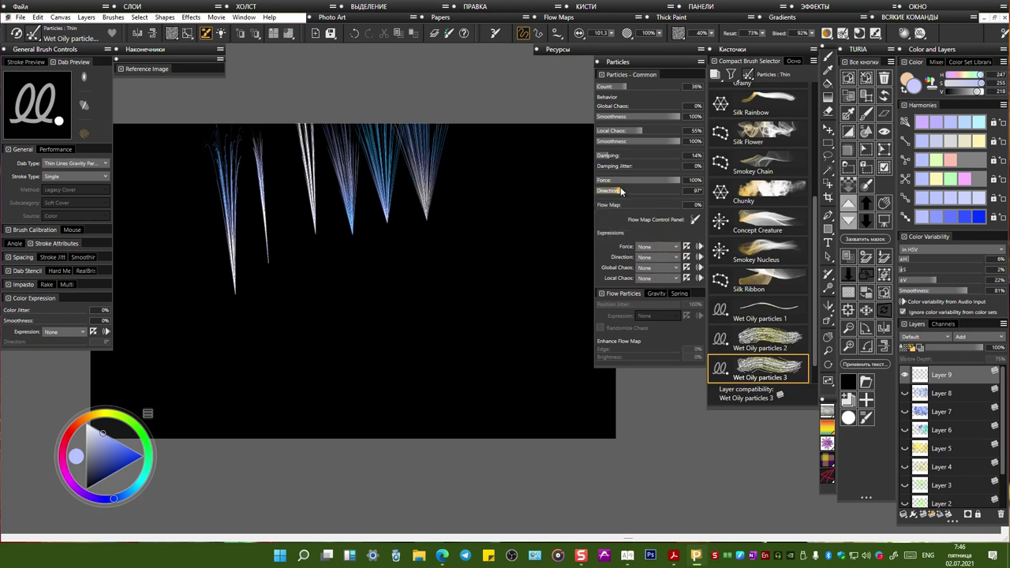
Step: Set the force direction to 180° and paint a dense column of leftward plumes below the upward ones
drag(620, 191, 628, 191)
drag(482, 236, 483, 365)
drag(472, 244, 478, 362)
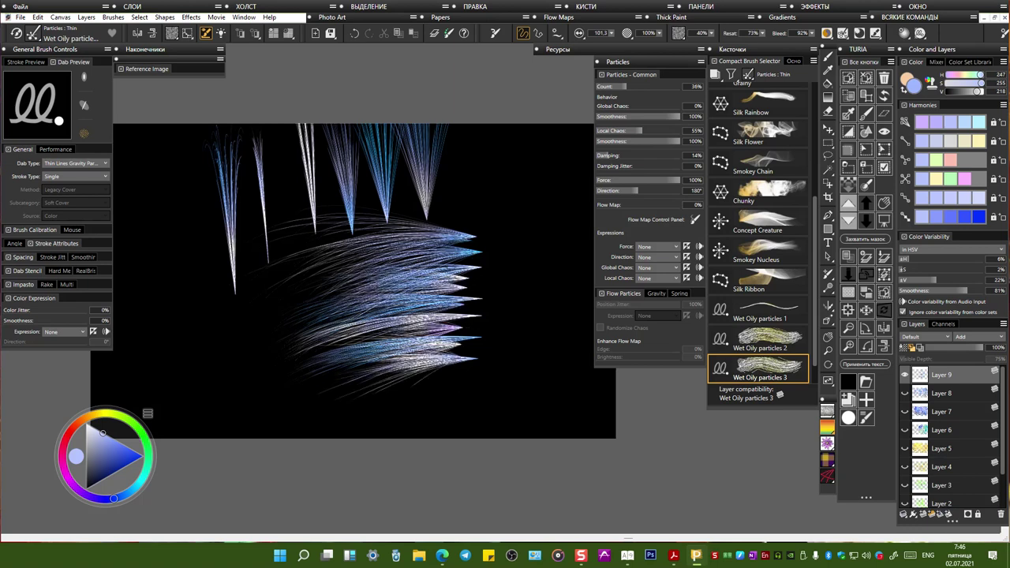
drag(475, 233, 471, 375)
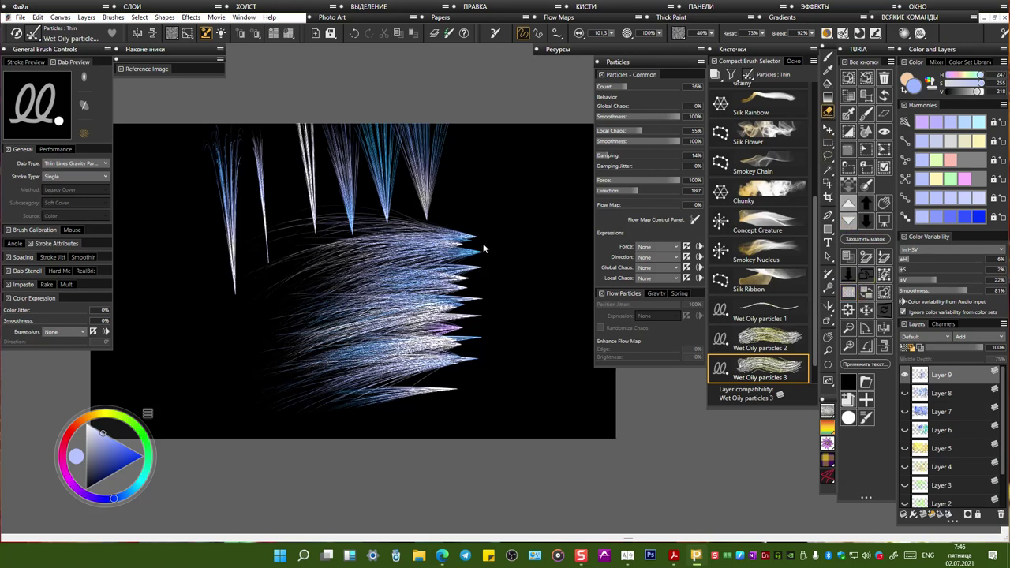
Step: Erase the pointed right-hand tips of the leftward plumes to give them a straight vertical edge
drag(479, 243, 457, 332)
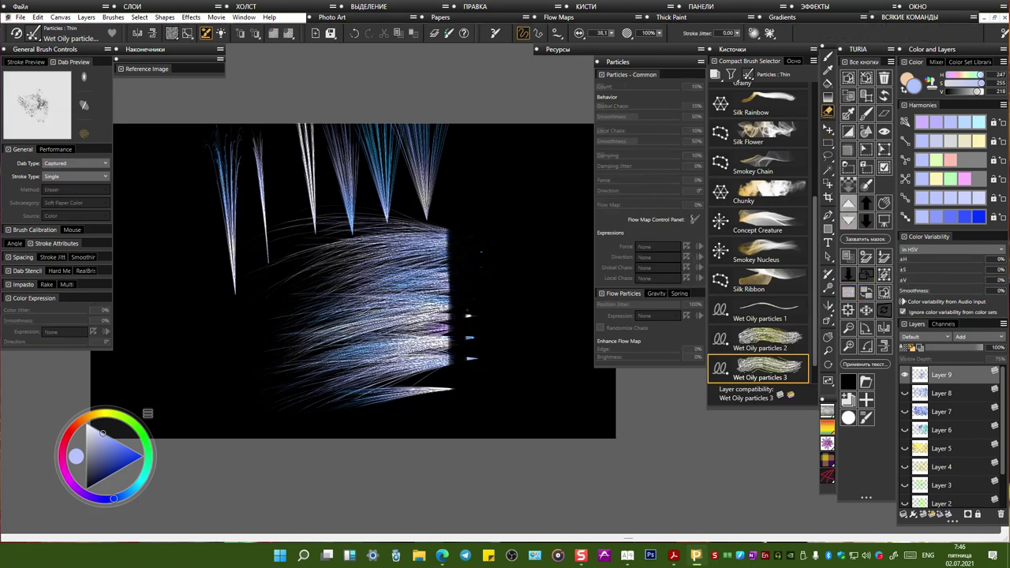
mouse_move(483, 272)
mouse_down()
mouse_move(456, 360)
mouse_move(446, 261)
mouse_move(447, 368)
mouse_up()
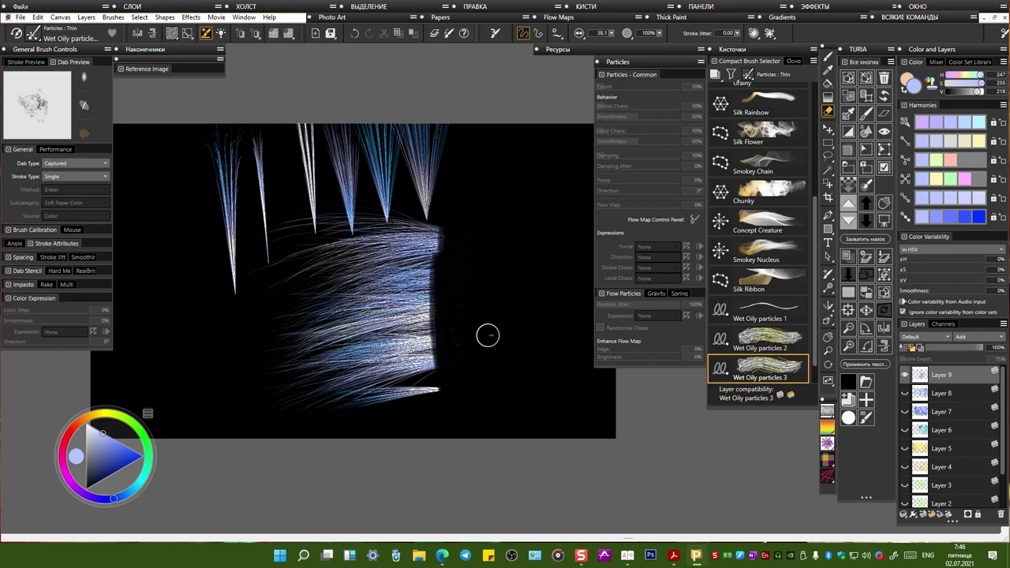
Step: Erase further into the right edge of the leftward plumes, carving a V-shaped notch at mid-height
drag(445, 224, 453, 375)
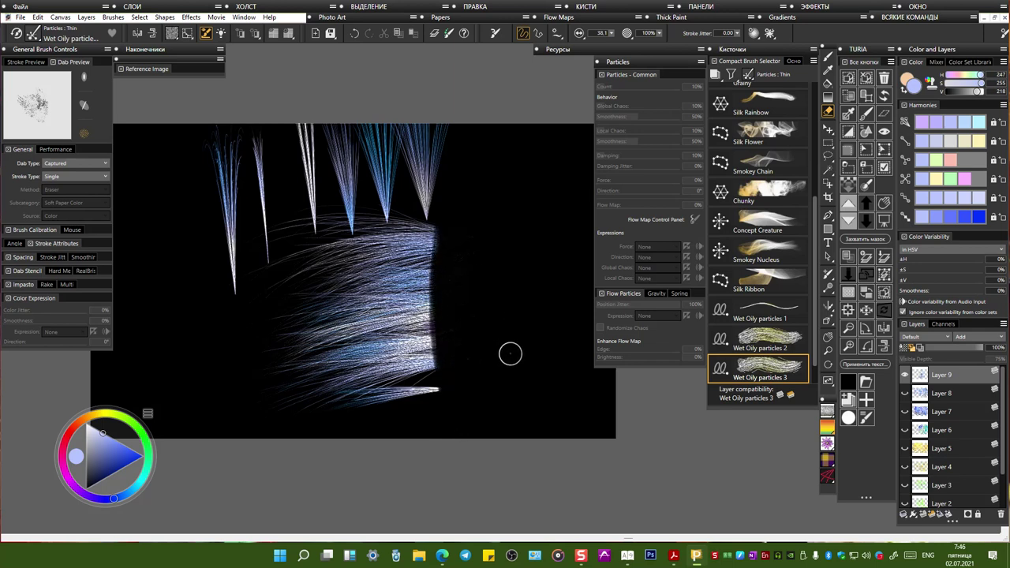
drag(447, 248, 438, 349)
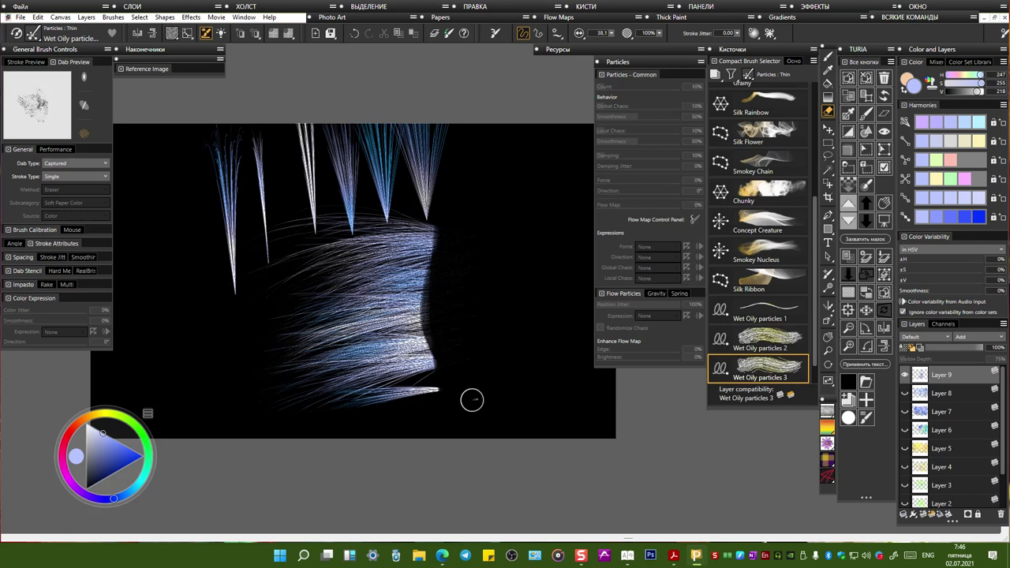
mouse_move(452, 224)
mouse_down()
mouse_move(413, 304)
mouse_move(448, 363)
mouse_up()
mouse_move(434, 276)
mouse_down()
mouse_move(420, 324)
mouse_move(425, 316)
mouse_move(447, 371)
mouse_up()
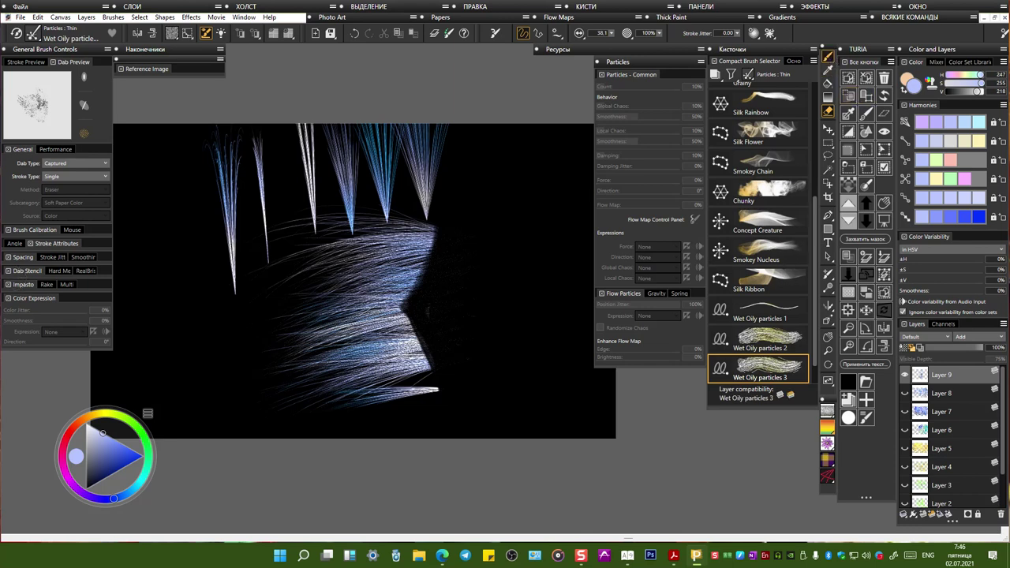
Step: Return to the particle brush, set the force direction to 360°, and paint two rightward plumes beside the erased edge
click(828, 56)
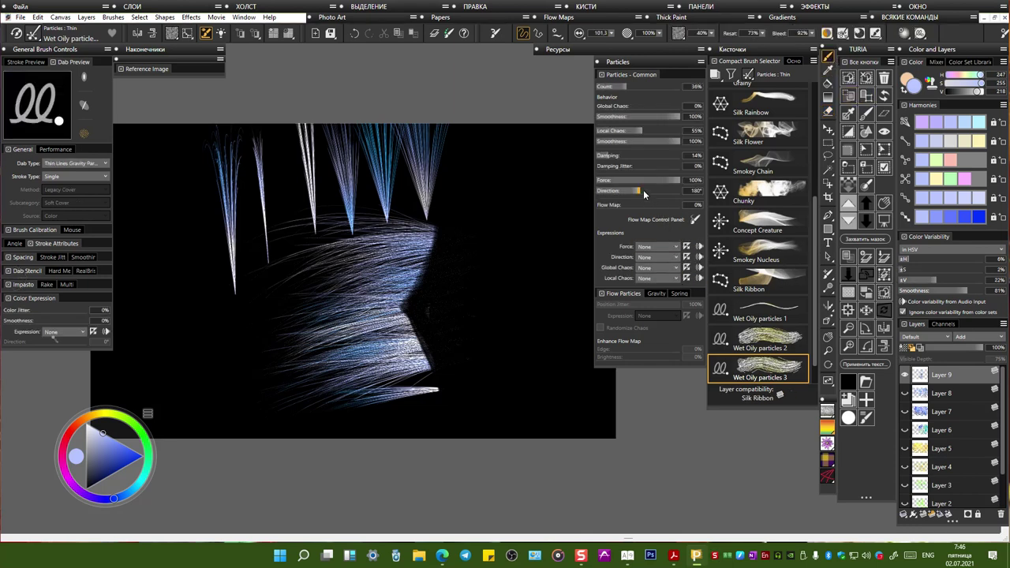
drag(643, 190, 681, 190)
drag(516, 276, 521, 317)
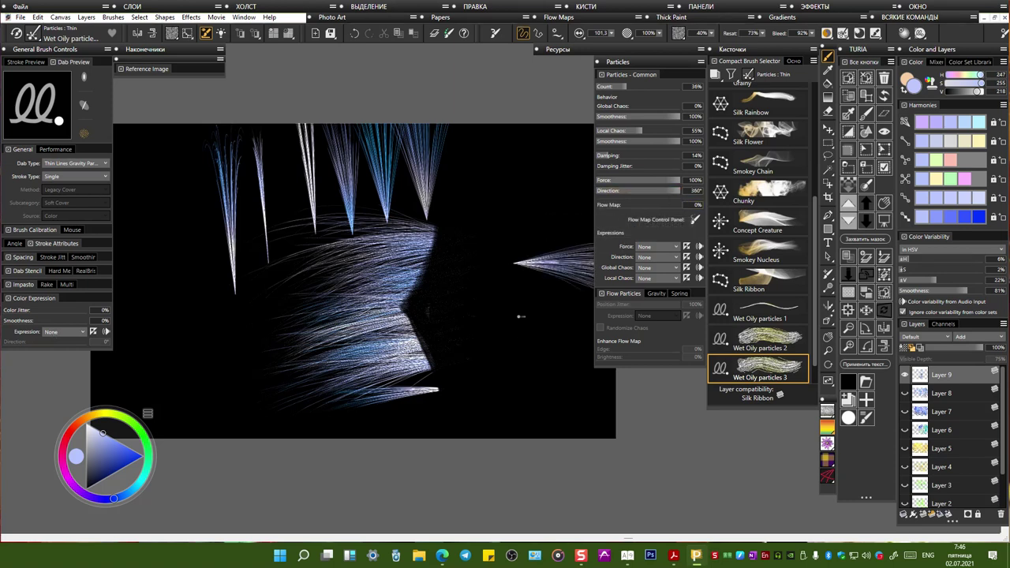
click(515, 281)
Step: Paint single plumes with force directions of 223° and 261°, plus one aimed slightly further round, right of the notch
click(696, 190)
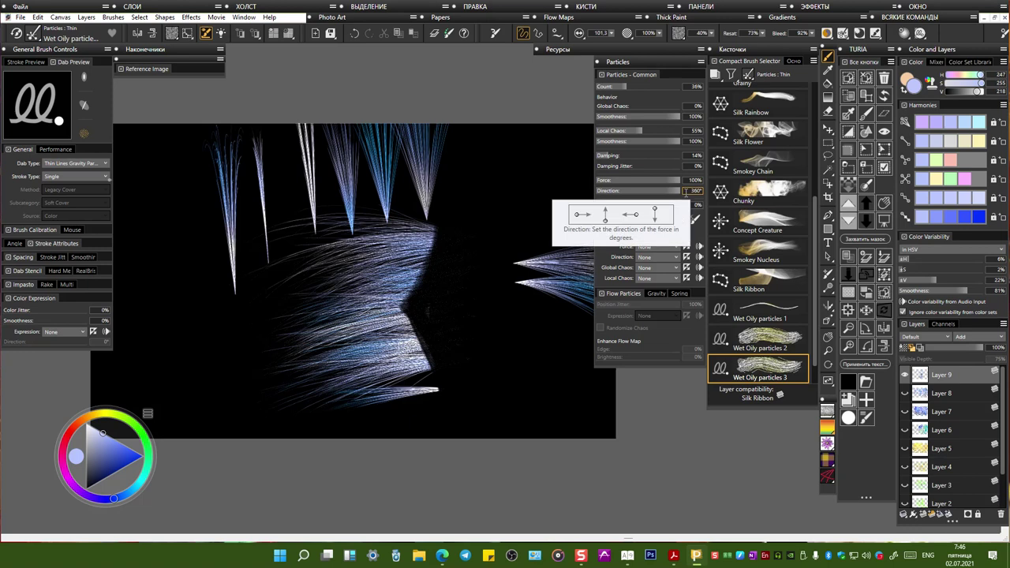
drag(682, 191, 648, 196)
drag(494, 307, 479, 348)
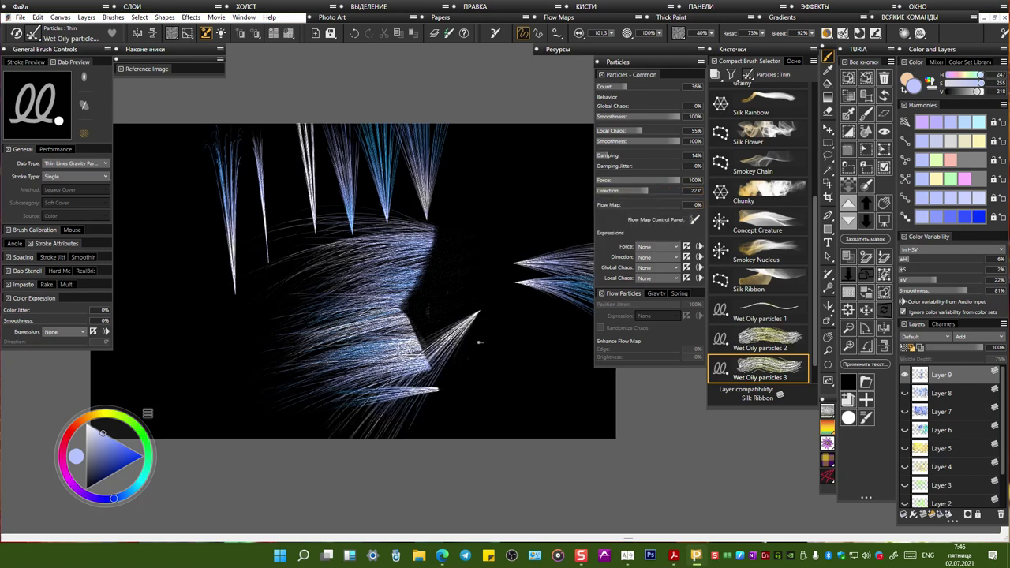
drag(649, 191, 658, 189)
mouse_move(512, 295)
mouse_down()
mouse_move(510, 351)
mouse_move(512, 323)
mouse_move(509, 354)
mouse_up()
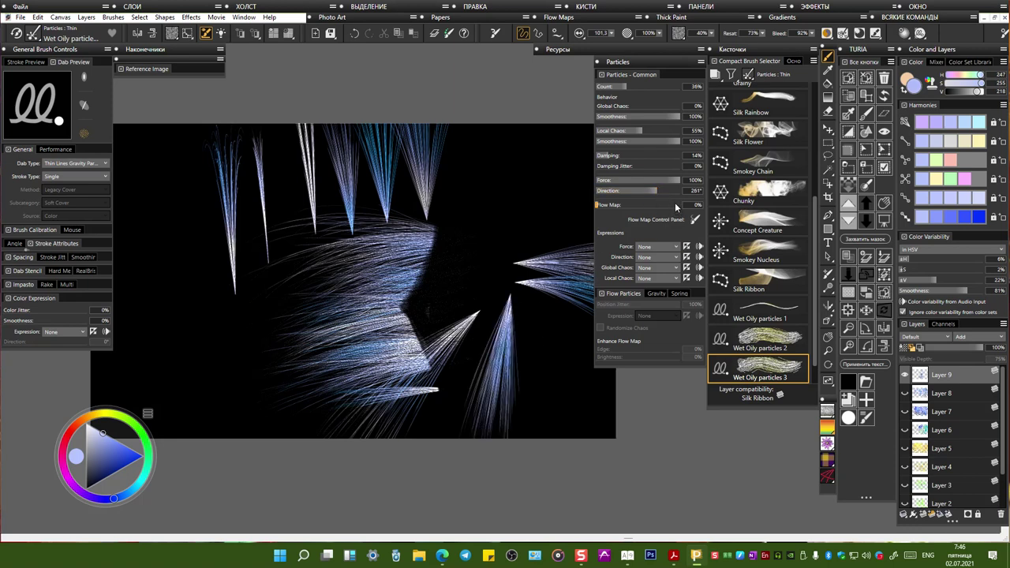
drag(662, 192, 665, 192)
drag(492, 266, 532, 330)
Step: Set the force direction to 270° and paint a dense curtain of downward plumes across the canvas
drag(666, 189, 663, 187)
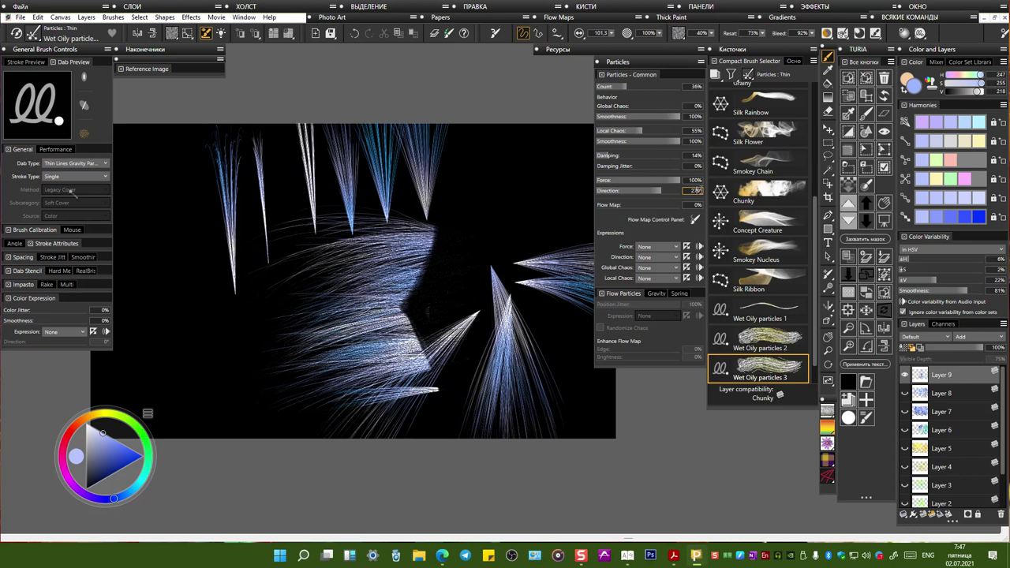
drag(693, 190, 708, 192)
text(270)
key(Return)
mouse_move(207, 253)
mouse_down()
mouse_move(170, 214)
mouse_move(190, 180)
mouse_move(289, 155)
mouse_move(347, 161)
mouse_move(385, 150)
mouse_move(418, 184)
mouse_move(485, 180)
mouse_move(523, 207)
mouse_up()
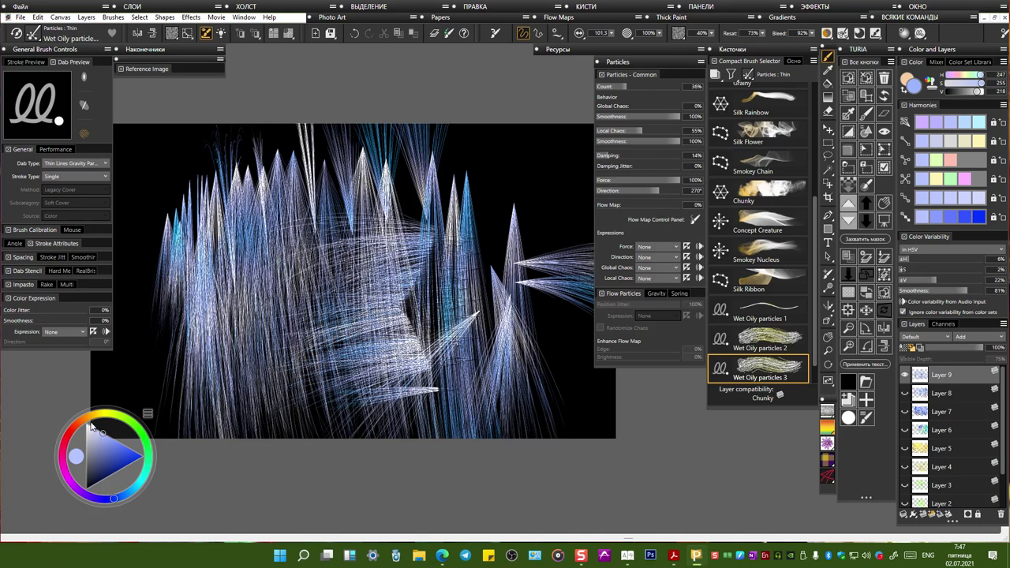
Step: Paint saturated blue downward plumes into the curtain and purple-magenta ones along both sides of the canvas
drag(120, 451, 123, 463)
drag(261, 165, 258, 335)
drag(289, 160, 294, 322)
click(69, 480)
drag(209, 162, 205, 307)
mouse_move(170, 143)
mouse_down()
mouse_move(168, 298)
mouse_move(141, 277)
mouse_move(187, 236)
mouse_up()
mouse_move(529, 294)
mouse_down()
mouse_move(494, 153)
mouse_move(536, 169)
mouse_move(557, 376)
mouse_up()
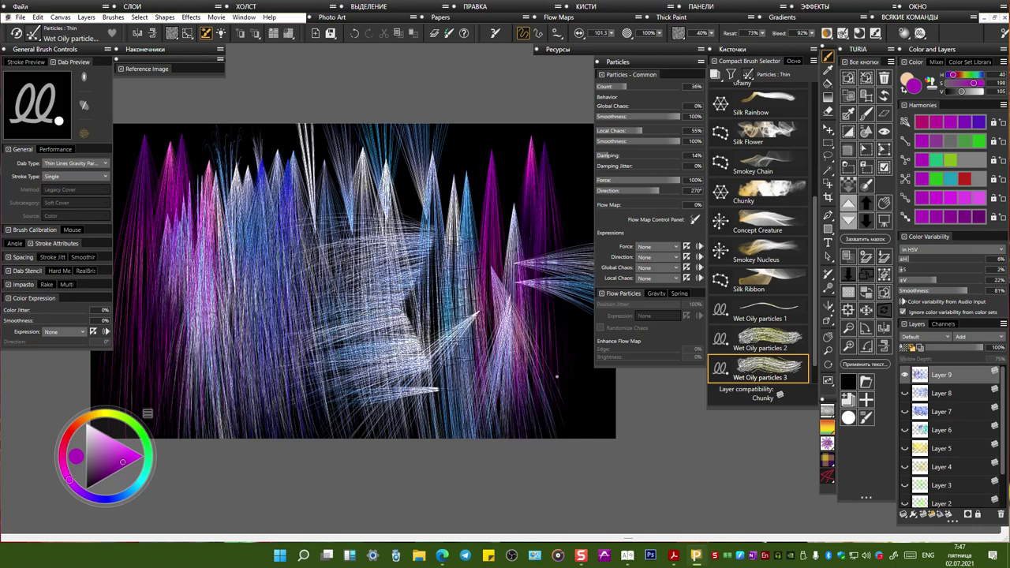
Step: Set the flow map strength to 24% and paint more purple downward plumes on the canvas's right side
click(616, 204)
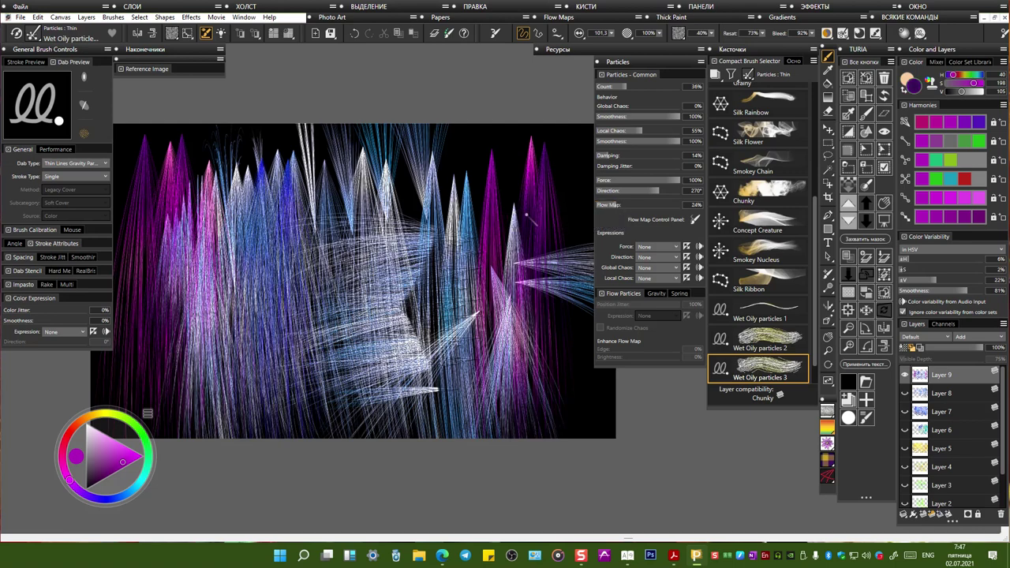
mouse_move(488, 158)
mouse_down()
mouse_move(475, 314)
mouse_move(499, 332)
mouse_move(536, 297)
mouse_up()
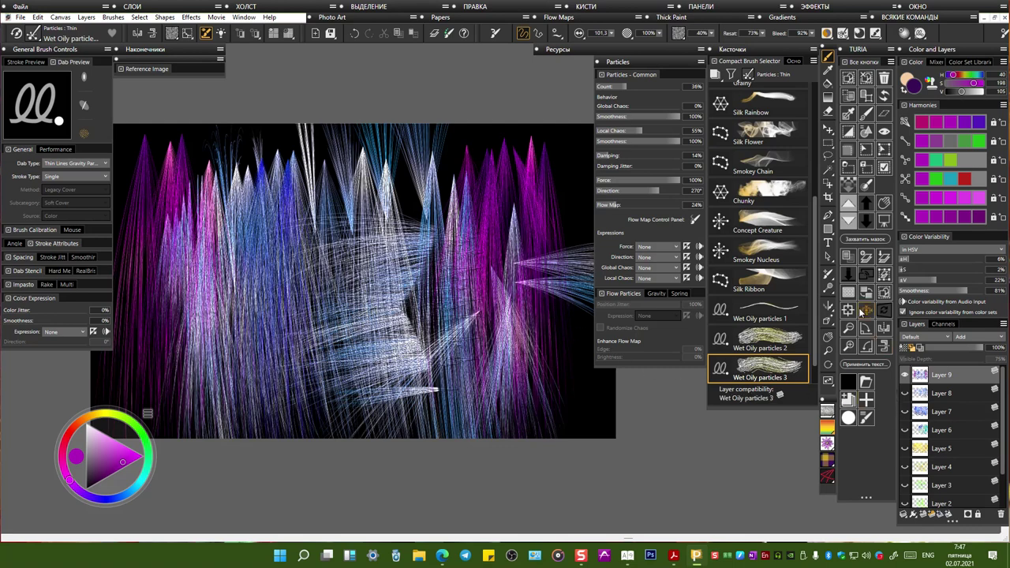
Step: Add a new layer, hide Layer 9, and paint a dense curtain of magenta downward plumes left of the canvas centre
click(867, 257)
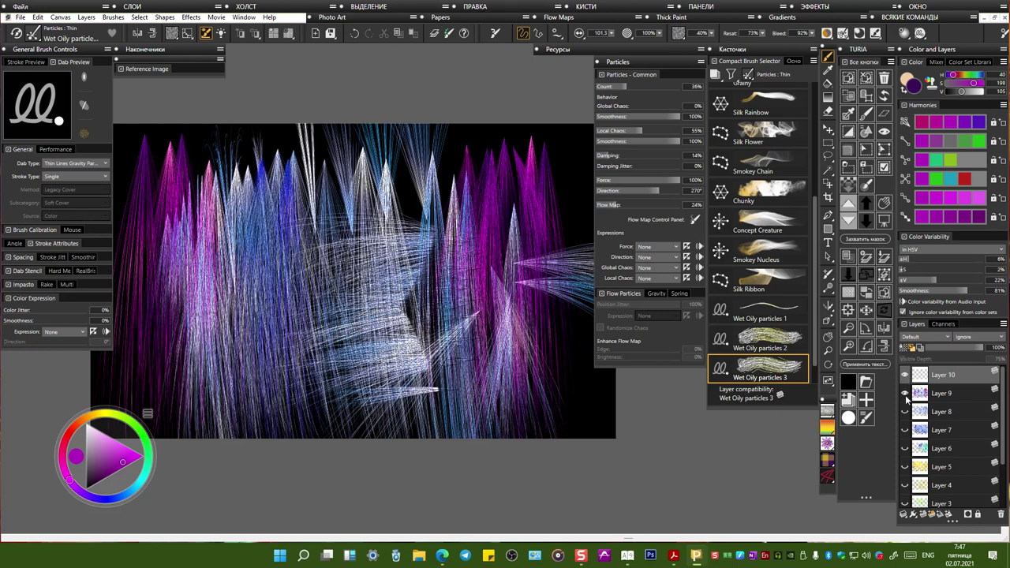
click(906, 394)
mouse_move(280, 175)
mouse_down()
mouse_move(289, 168)
mouse_move(280, 158)
mouse_move(270, 356)
mouse_up()
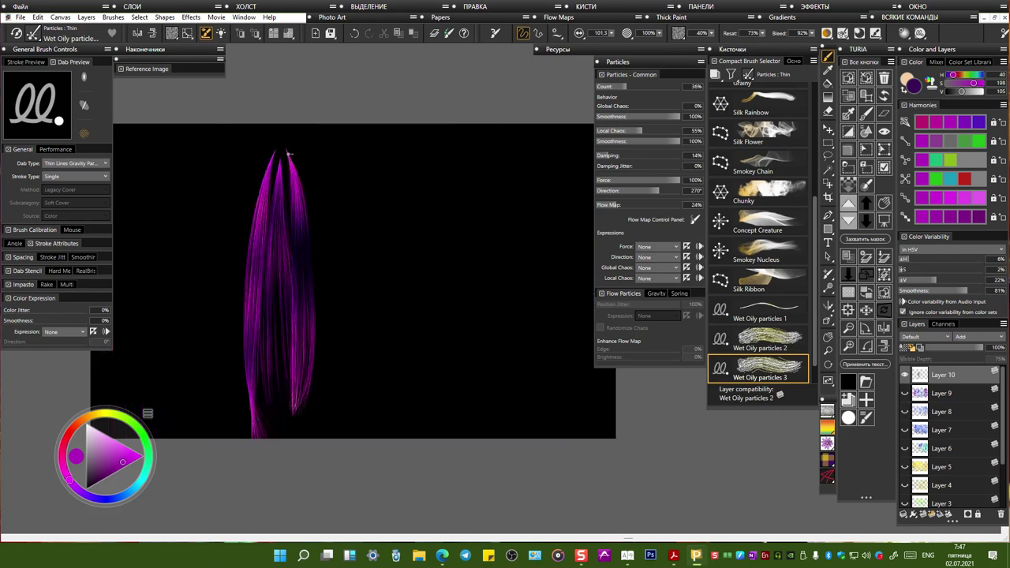
drag(289, 155, 315, 229)
mouse_move(280, 165)
mouse_down()
mouse_move(293, 176)
mouse_move(292, 150)
mouse_move(269, 286)
mouse_up()
mouse_move(341, 167)
mouse_down()
mouse_move(367, 185)
mouse_move(362, 165)
mouse_move(371, 170)
mouse_move(375, 152)
mouse_move(388, 182)
mouse_move(377, 138)
mouse_move(397, 177)
mouse_up()
mouse_move(360, 147)
mouse_down()
mouse_move(238, 168)
mouse_move(204, 251)
mouse_up()
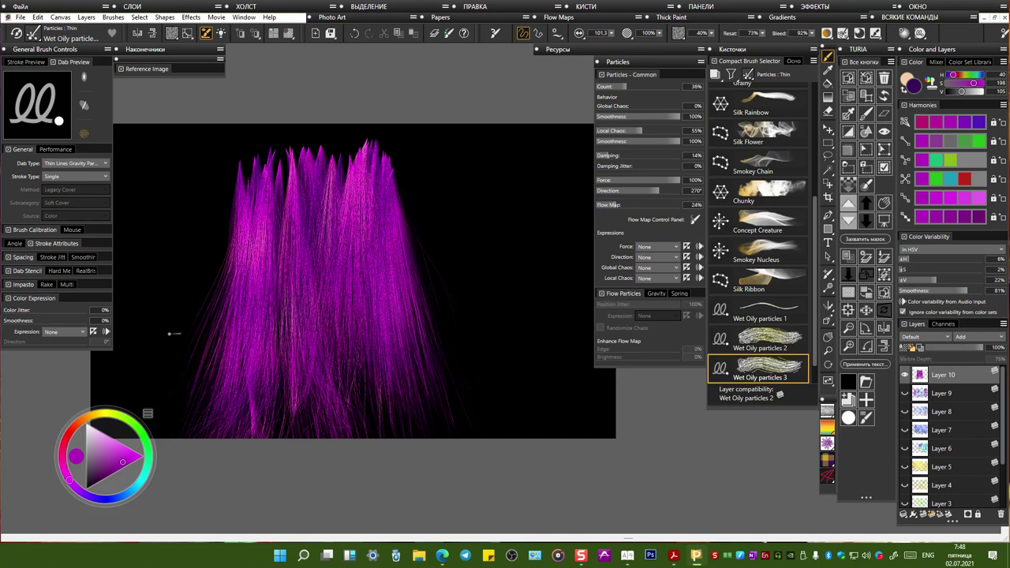
Step: Choose a pale pink and paint lighter downward plumes over the magenta curtain
click(101, 440)
drag(102, 440, 102, 435)
mouse_move(336, 148)
mouse_down()
mouse_move(253, 154)
mouse_move(385, 154)
mouse_move(452, 288)
mouse_up()
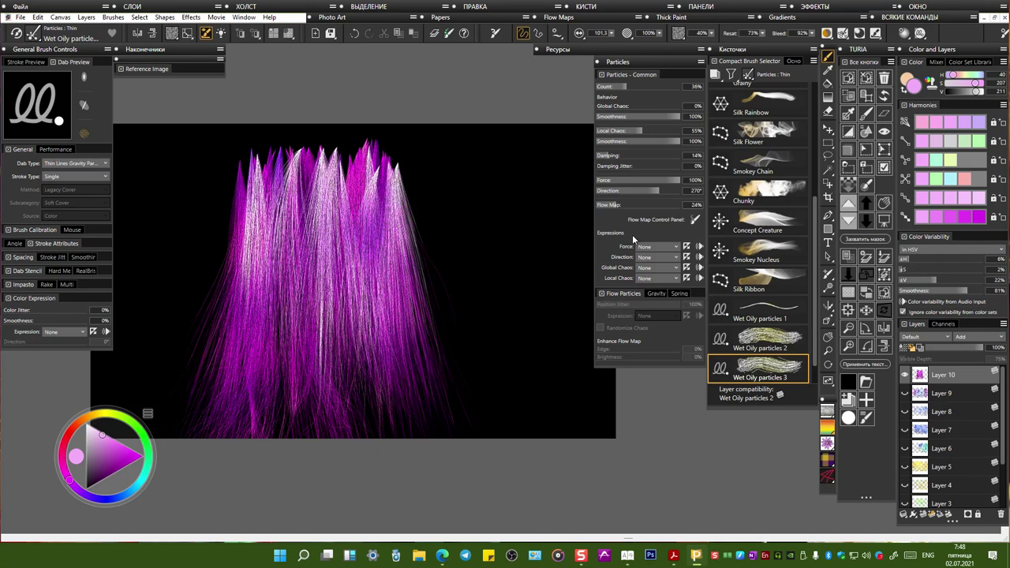
Step: Set the flow map strength to 88% and paint several pale plumes right of the magenta curtain
drag(639, 203, 671, 205)
mouse_move(498, 214)
mouse_down()
mouse_move(495, 251)
mouse_move(500, 188)
mouse_move(516, 273)
mouse_move(490, 166)
mouse_move(501, 353)
mouse_up()
mouse_move(486, 177)
mouse_down()
mouse_move(481, 229)
mouse_move(474, 141)
mouse_move(527, 207)
mouse_up()
drag(535, 165, 545, 229)
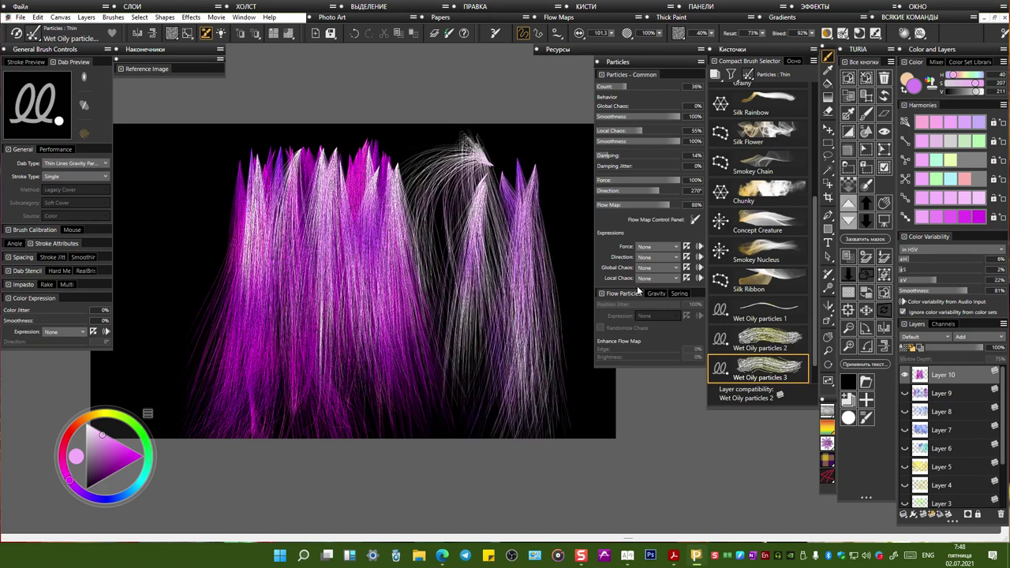
Step: Choose the second flow map texture, with large white dots, and paint drooping plumes along the canvas's left edge
click(695, 220)
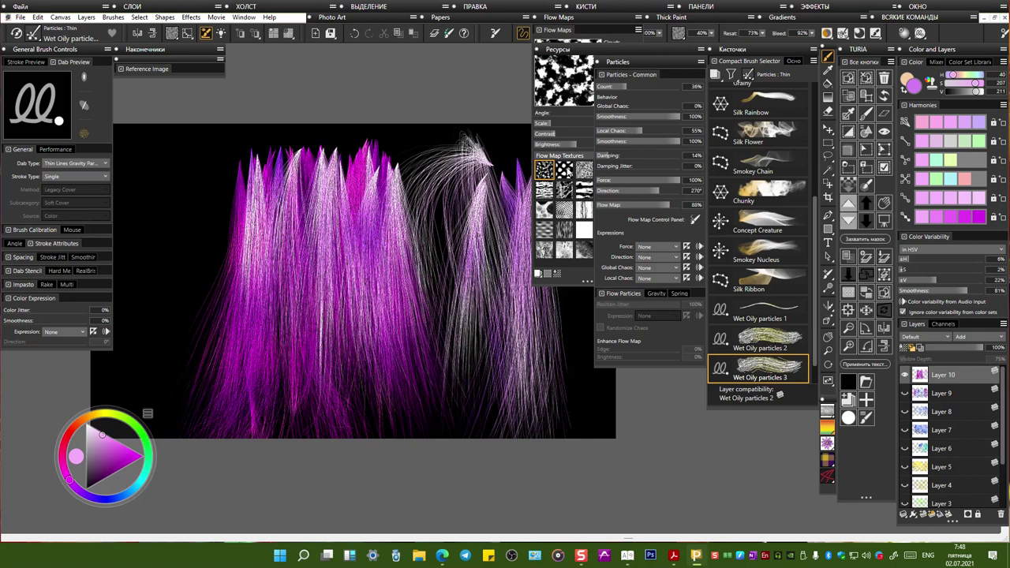
click(565, 170)
mouse_move(210, 173)
mouse_down()
mouse_move(118, 162)
mouse_move(177, 167)
mouse_move(155, 161)
mouse_move(199, 158)
mouse_move(186, 166)
mouse_move(177, 157)
mouse_move(212, 150)
mouse_move(172, 144)
mouse_up()
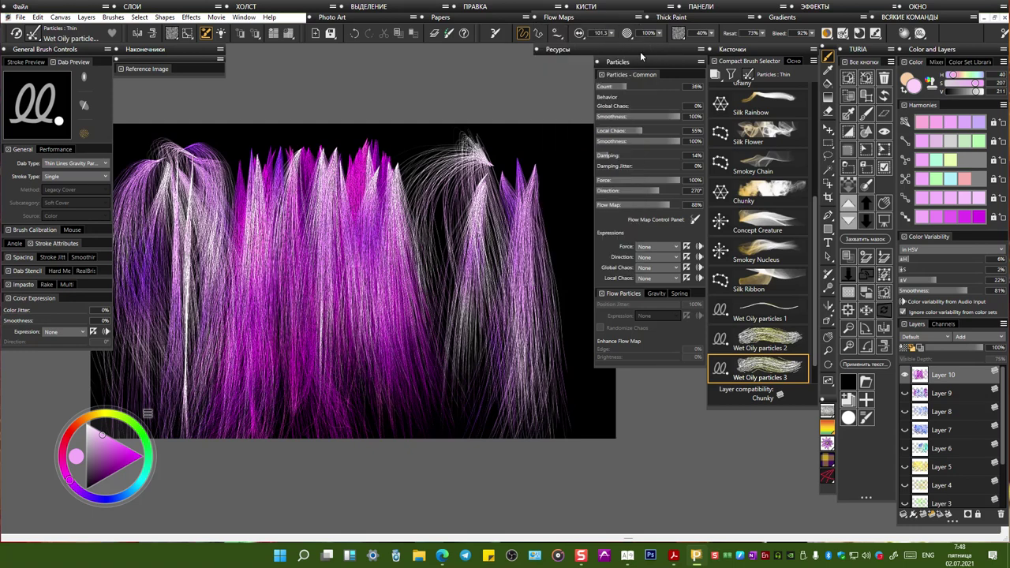
Step: Set the flow map strength to 0% and paint a row of straight-falling plumes on the canvas's right side
drag(657, 206, 592, 208)
mouse_move(552, 150)
mouse_down()
mouse_move(555, 288)
mouse_move(562, 280)
mouse_up()
drag(563, 140, 567, 307)
drag(546, 139, 548, 292)
drag(535, 163, 556, 295)
drag(518, 130, 509, 363)
drag(500, 142, 493, 316)
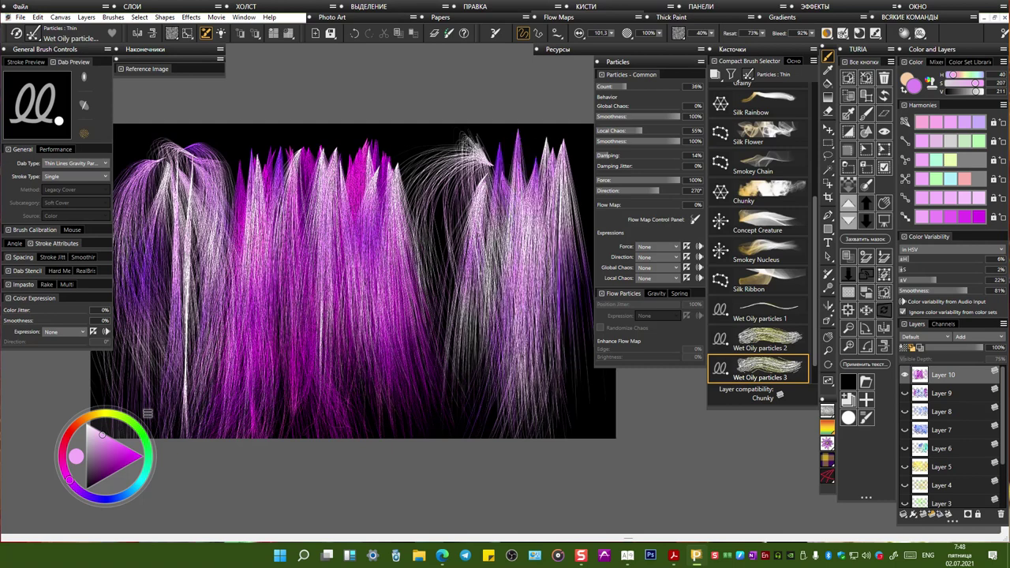
drag(460, 142, 457, 292)
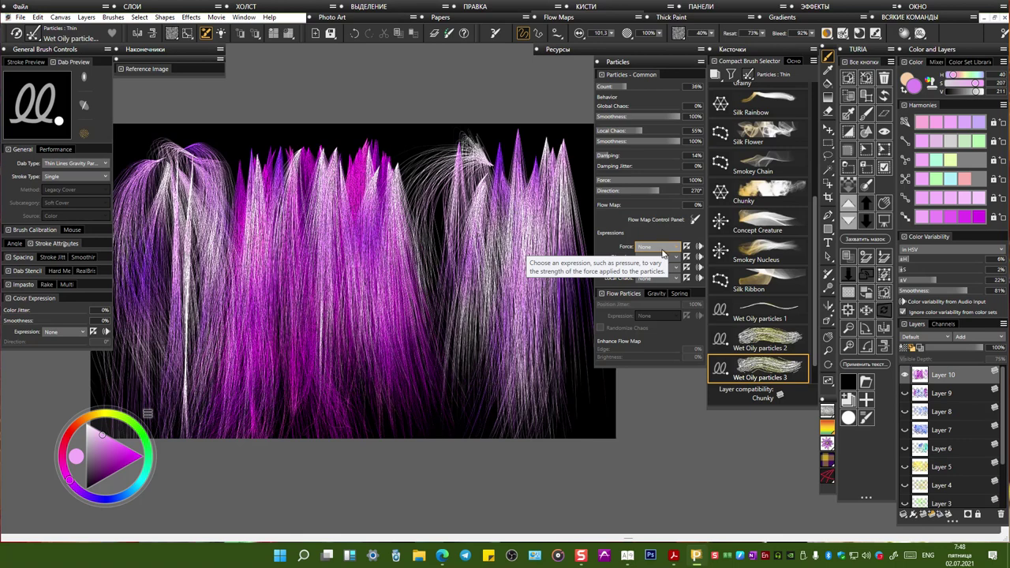
Step: Set the Force expression to Velocity and paint downward plumes in the gap right of the magenta curtain
click(668, 259)
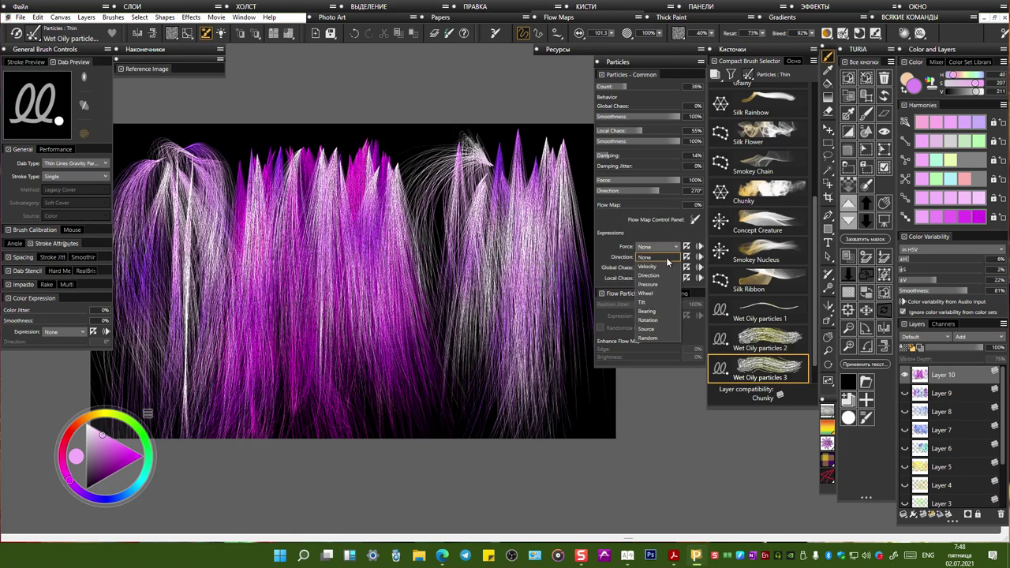
click(647, 267)
mouse_move(426, 143)
mouse_down()
mouse_move(426, 198)
mouse_move(435, 194)
mouse_up()
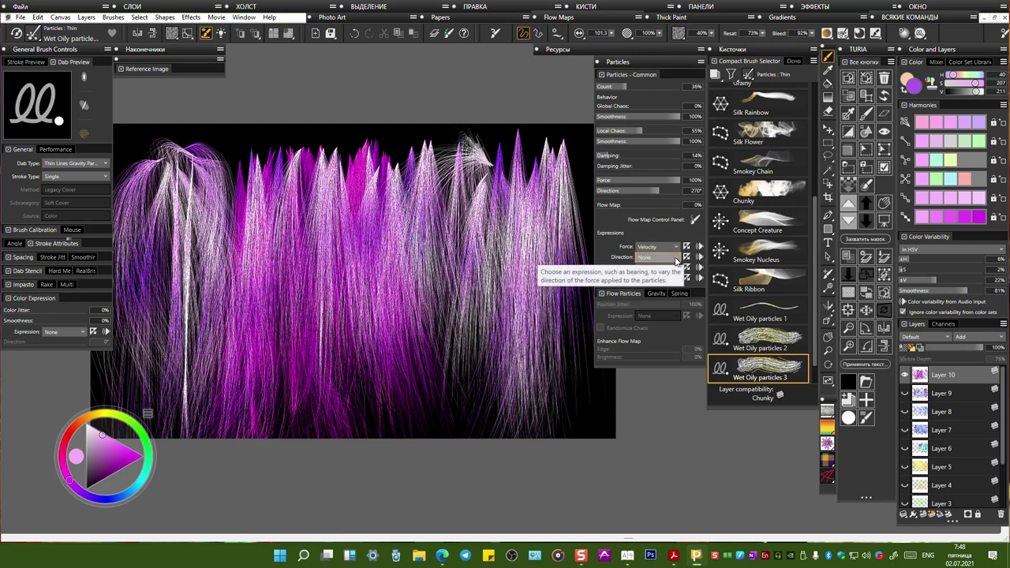
Step: Set the Direction expression to Pressure and paint test plumes over the curtain and in the lower right of the canvas
click(680, 259)
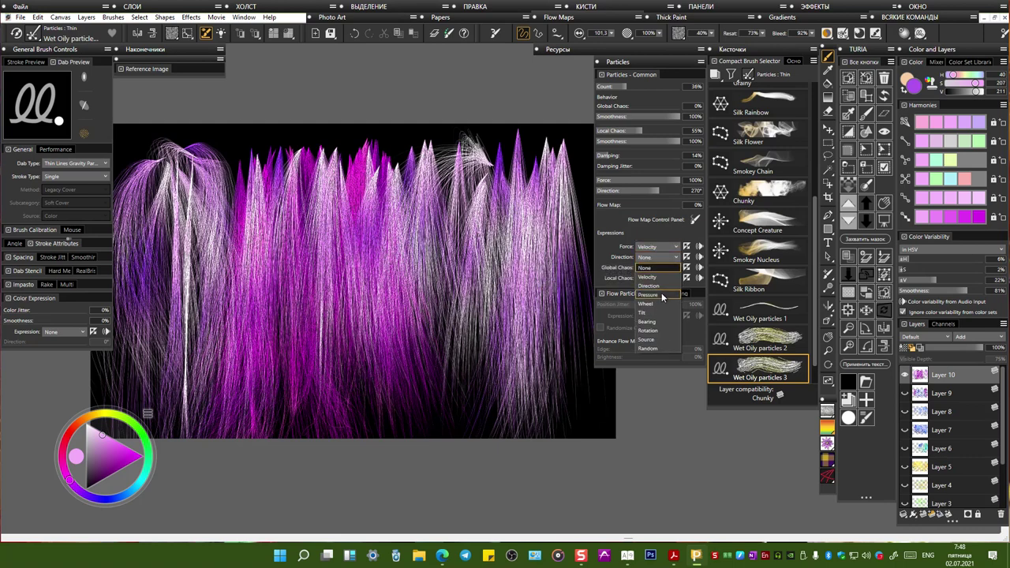
click(660, 294)
click(396, 139)
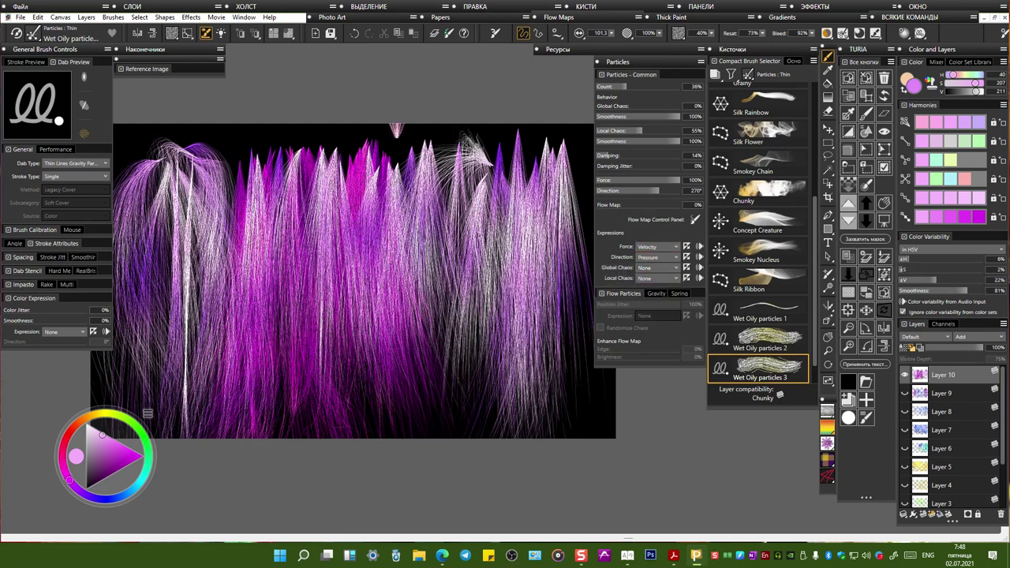
click(306, 138)
click(349, 189)
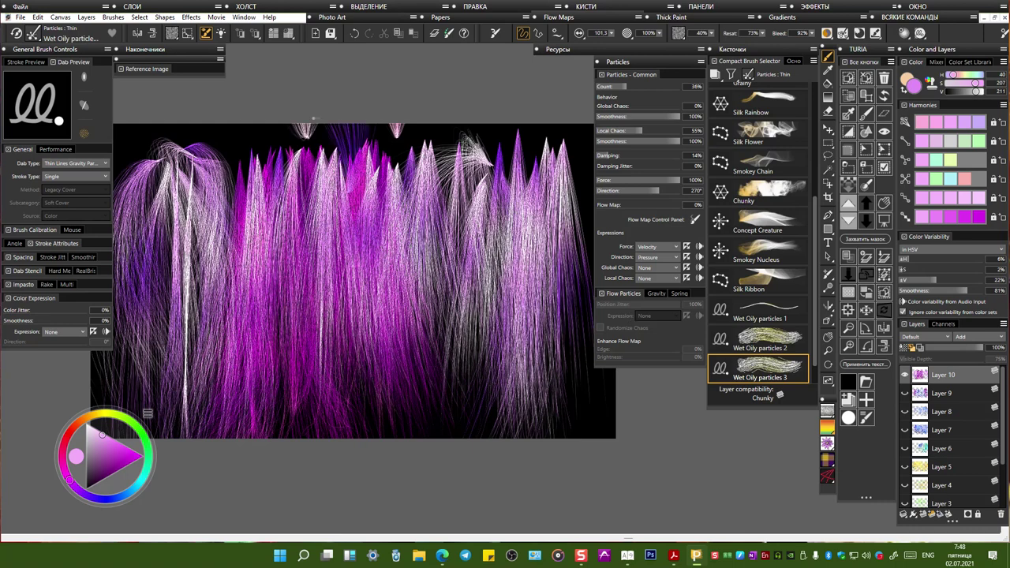
click(362, 197)
click(342, 235)
click(303, 248)
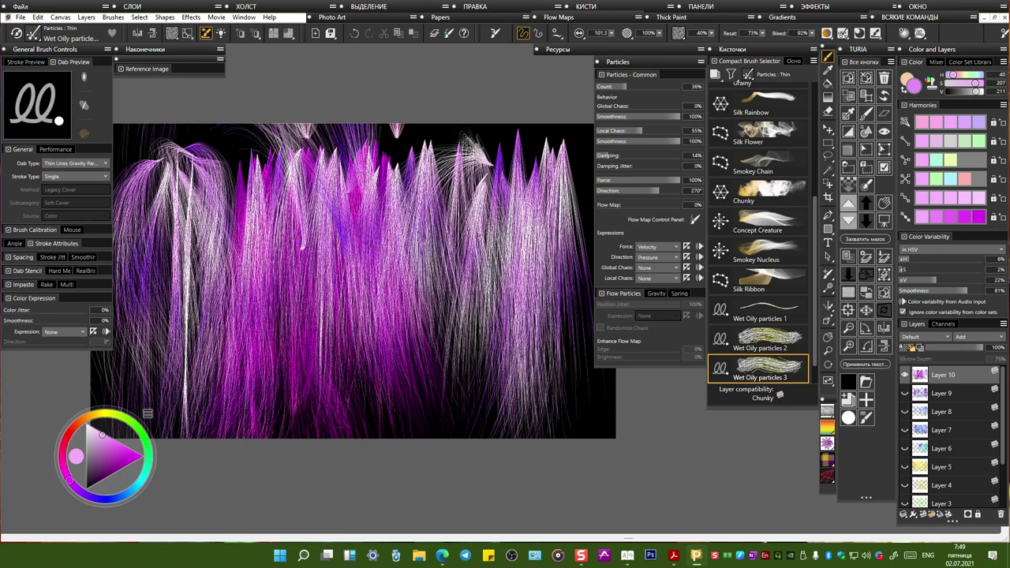
click(332, 190)
mouse_move(440, 301)
mouse_down()
mouse_move(437, 242)
mouse_move(499, 414)
mouse_up()
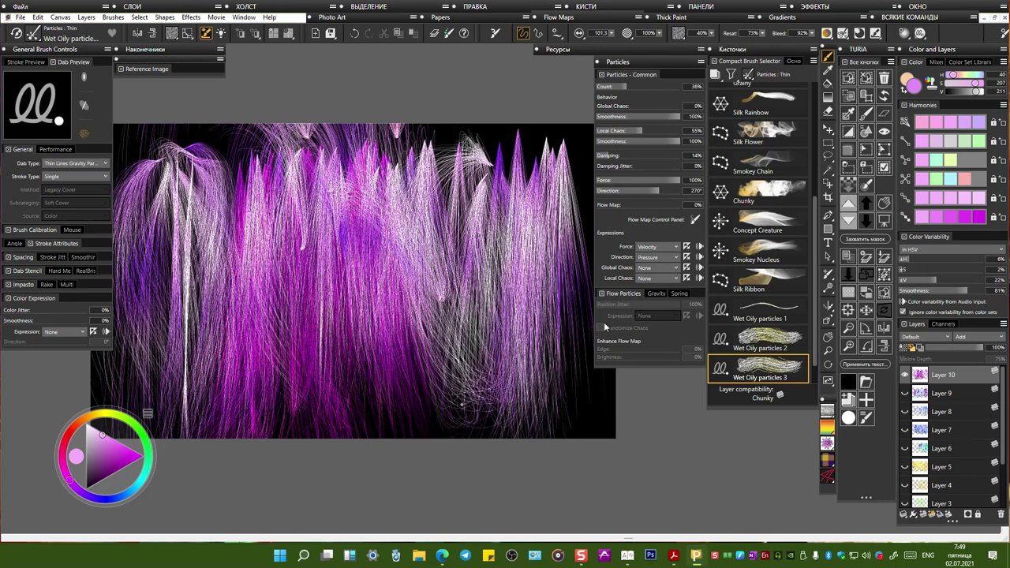
Step: Set the Global Chaos expression to Velocity and paint strokes across the upper part of the canvas
click(656, 278)
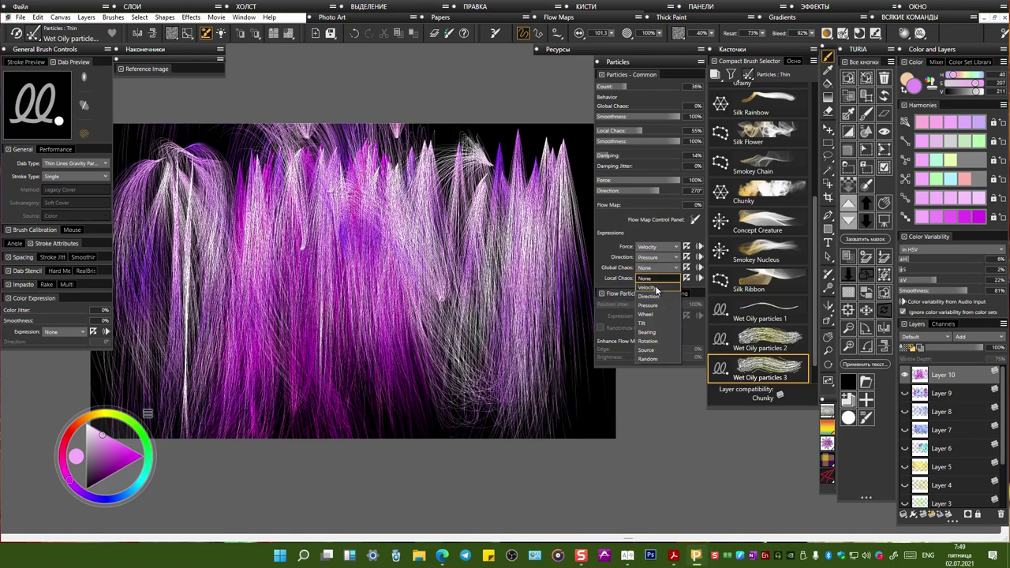
click(655, 288)
mouse_move(222, 146)
mouse_down()
mouse_move(229, 241)
mouse_move(338, 286)
mouse_move(483, 186)
mouse_move(399, 158)
mouse_move(474, 190)
mouse_up()
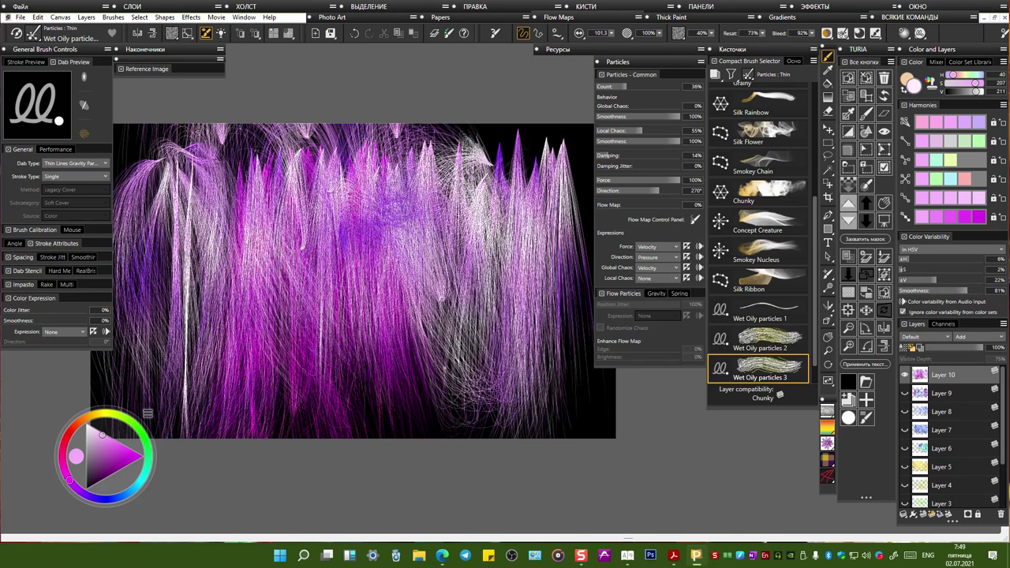
Step: Clear the current layer and paint large looping, swirling strokes across the whole canvas
click(844, 378)
mouse_move(171, 233)
mouse_down()
mouse_move(233, 179)
mouse_move(190, 319)
mouse_move(273, 205)
mouse_up()
mouse_move(304, 279)
mouse_down()
mouse_move(298, 304)
mouse_move(387, 307)
mouse_move(438, 229)
mouse_move(521, 229)
mouse_move(449, 375)
mouse_move(347, 237)
mouse_move(331, 300)
mouse_move(426, 174)
mouse_move(489, 221)
mouse_move(371, 395)
mouse_move(182, 418)
mouse_move(229, 134)
mouse_move(355, 372)
mouse_move(512, 407)
mouse_up()
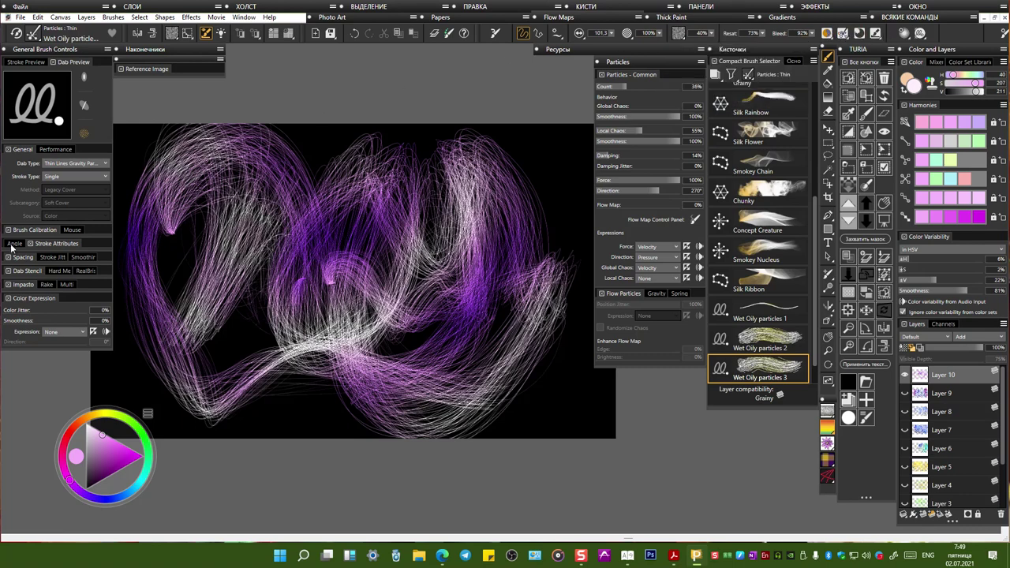
Step: Change the brush's dab type to Thin Lines Flow Particles
click(59, 164)
click(59, 164)
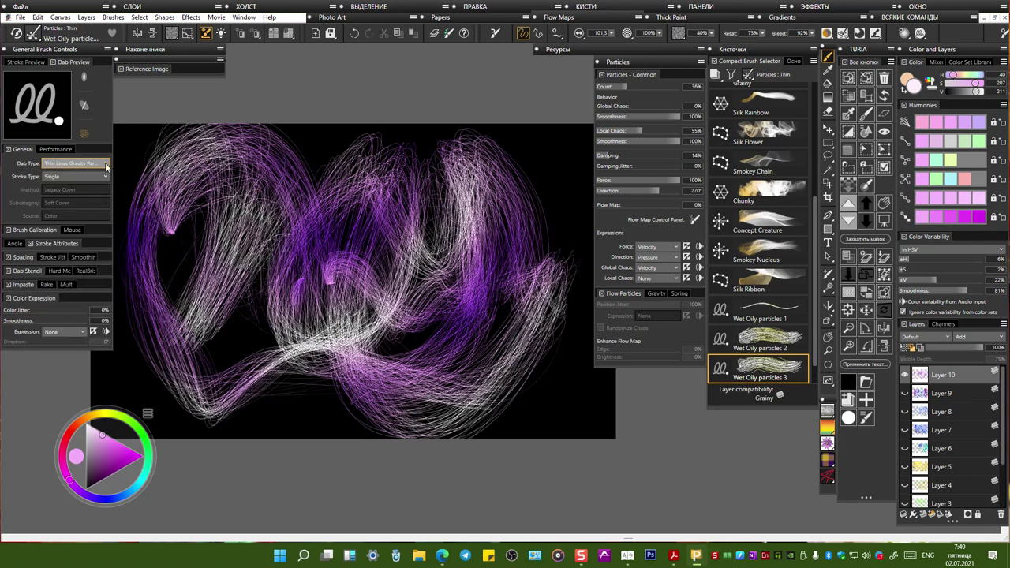
click(64, 176)
click(63, 176)
click(65, 166)
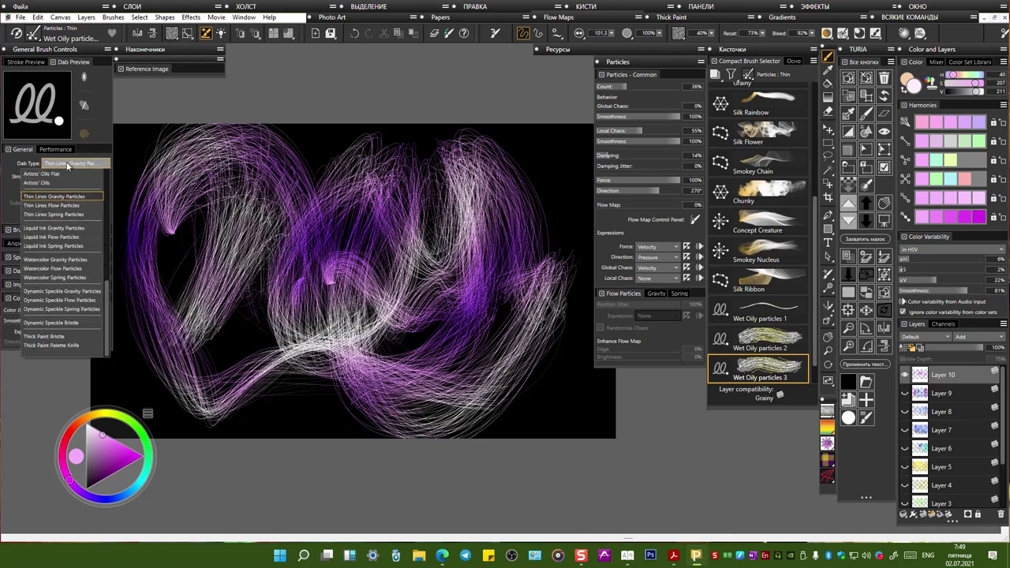
click(65, 207)
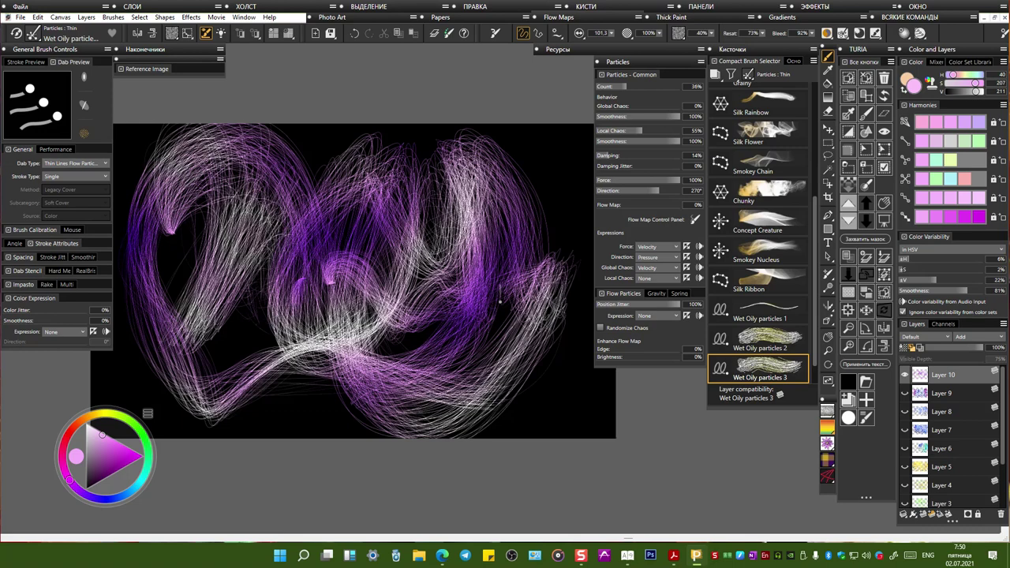
Step: Clear the current layer and paint flow particle strokes across the whole canvas
click(851, 387)
mouse_move(224, 293)
mouse_down()
mouse_move(214, 284)
mouse_move(271, 305)
mouse_up()
mouse_move(266, 201)
mouse_down()
mouse_move(268, 182)
mouse_move(292, 237)
mouse_move(316, 229)
mouse_move(371, 292)
mouse_up()
mouse_move(399, 280)
mouse_down()
mouse_move(497, 197)
mouse_move(522, 237)
mouse_up()
mouse_move(223, 221)
mouse_down()
mouse_move(223, 205)
mouse_move(166, 197)
mouse_move(150, 158)
mouse_move(162, 205)
mouse_move(146, 292)
mouse_move(201, 355)
mouse_move(443, 379)
mouse_move(553, 371)
mouse_move(514, 284)
mouse_move(544, 150)
mouse_move(201, 142)
mouse_up()
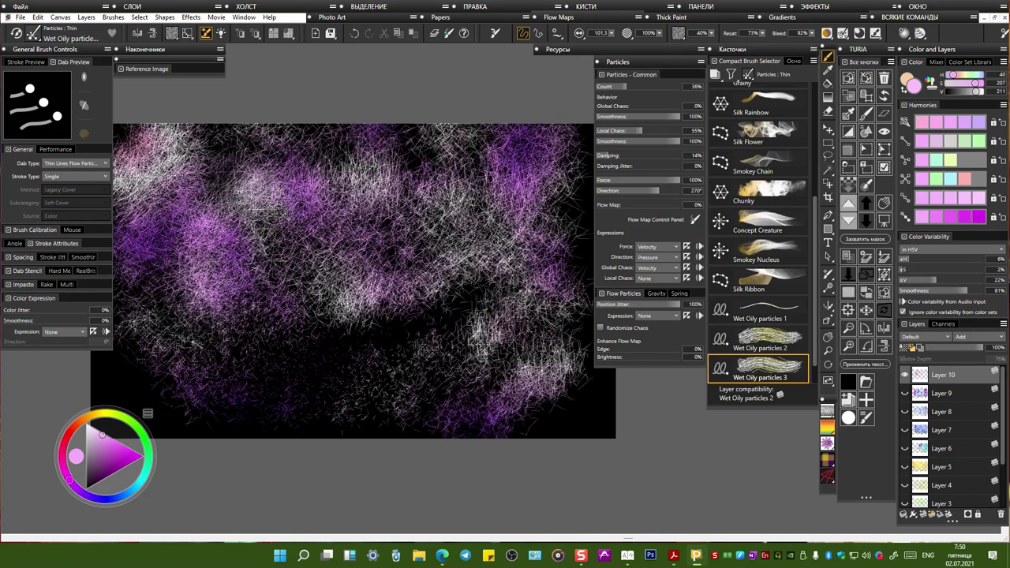
Step: Switch the colour to bright green and paint over most of the canvas
click(146, 446)
click(133, 463)
mouse_move(304, 284)
mouse_down()
mouse_move(253, 260)
mouse_move(178, 332)
mouse_move(434, 375)
mouse_move(418, 316)
mouse_move(356, 347)
mouse_move(111, 379)
mouse_move(443, 411)
mouse_move(569, 355)
mouse_move(450, 308)
mouse_move(348, 245)
mouse_move(244, 261)
mouse_move(127, 260)
mouse_move(285, 221)
mouse_move(416, 221)
mouse_move(554, 242)
mouse_move(559, 430)
mouse_move(371, 411)
mouse_move(166, 414)
mouse_move(332, 426)
mouse_move(565, 418)
mouse_up()
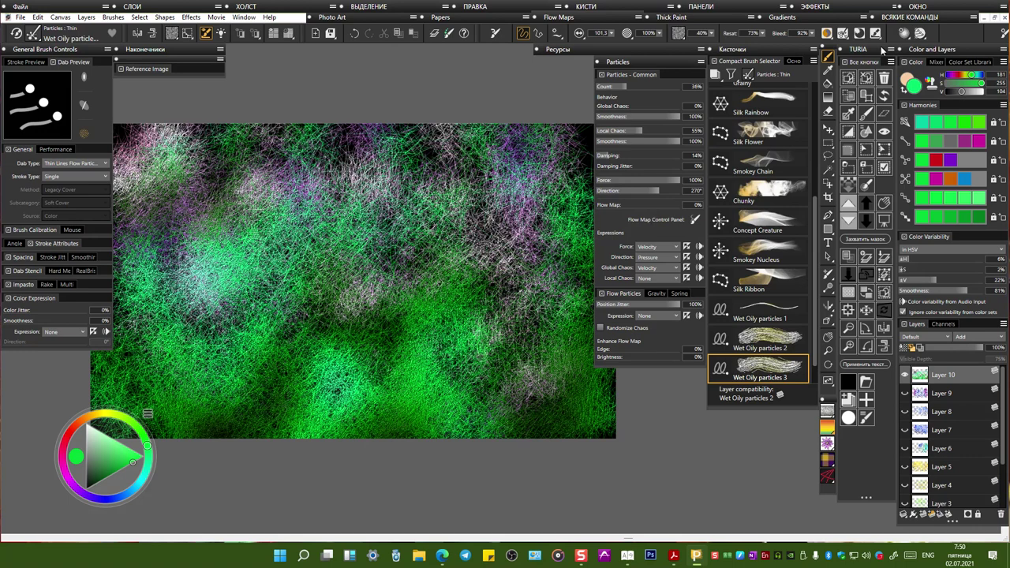
Step: Hide the particle settings panel and show it again
click(921, 34)
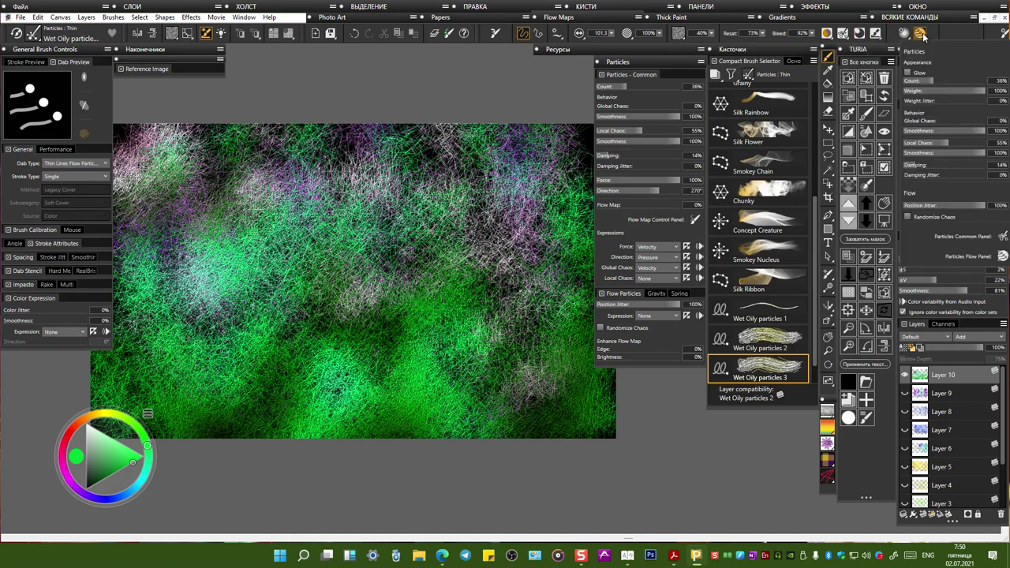
click(1003, 257)
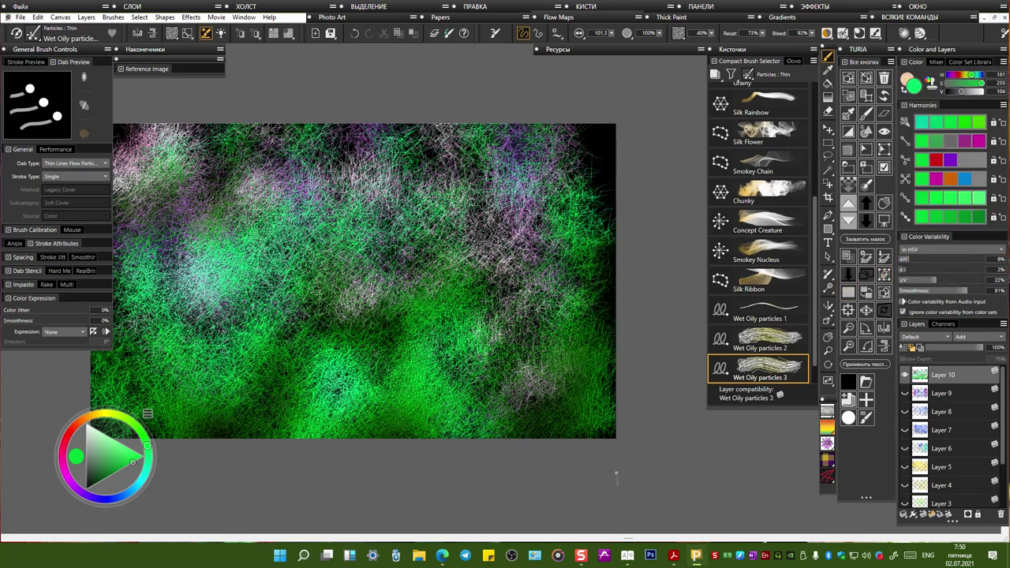
click(921, 34)
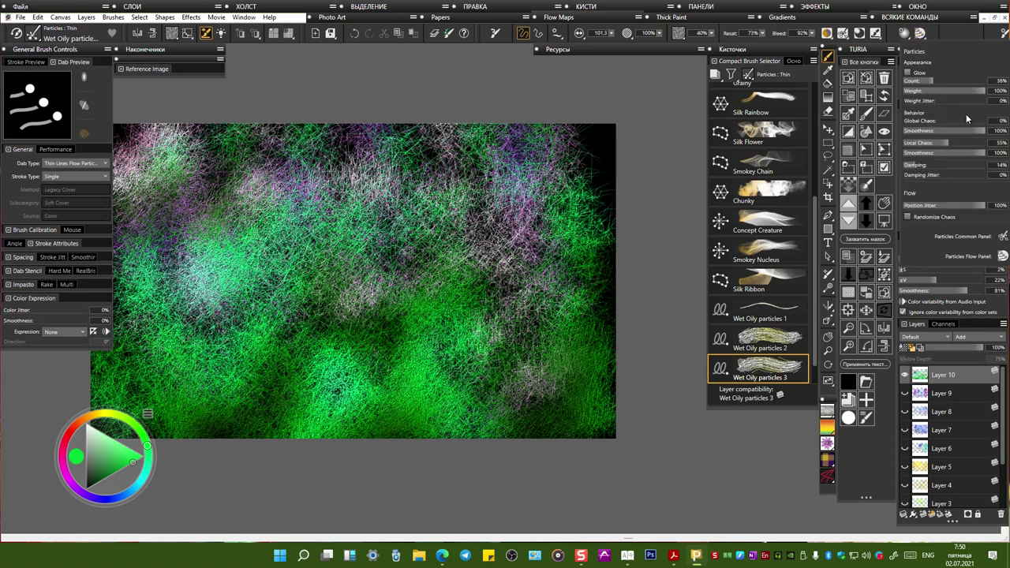
click(1003, 257)
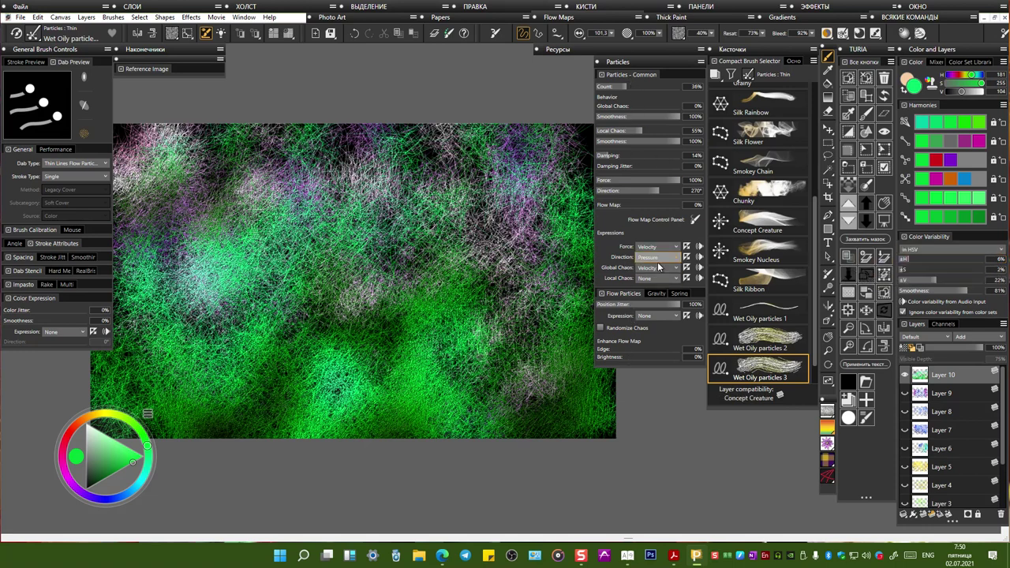
Step: Set Position Jitter to 51%, hide Layer 10 and paint a vertical test stroke on a new layer
click(641, 306)
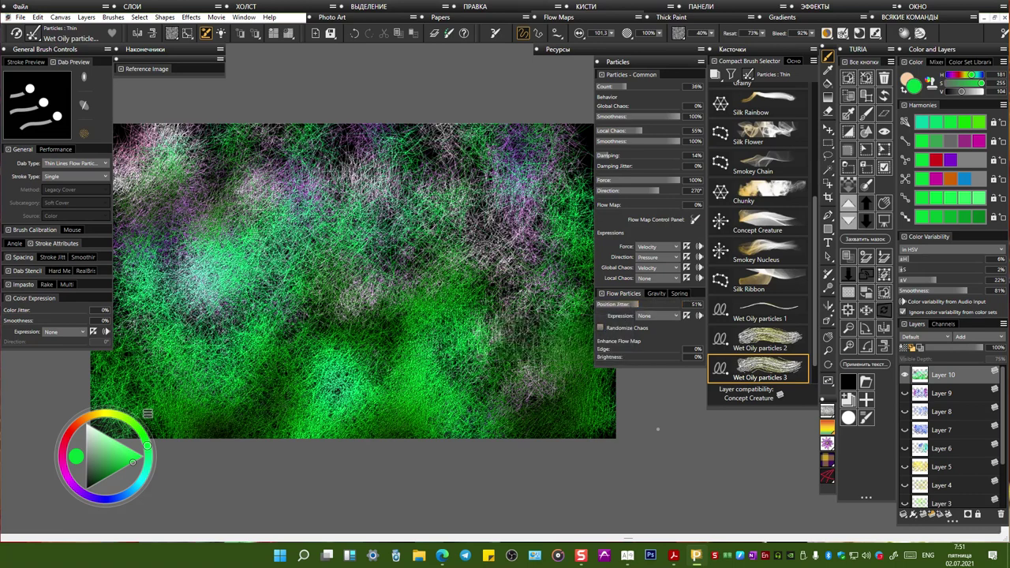
click(907, 377)
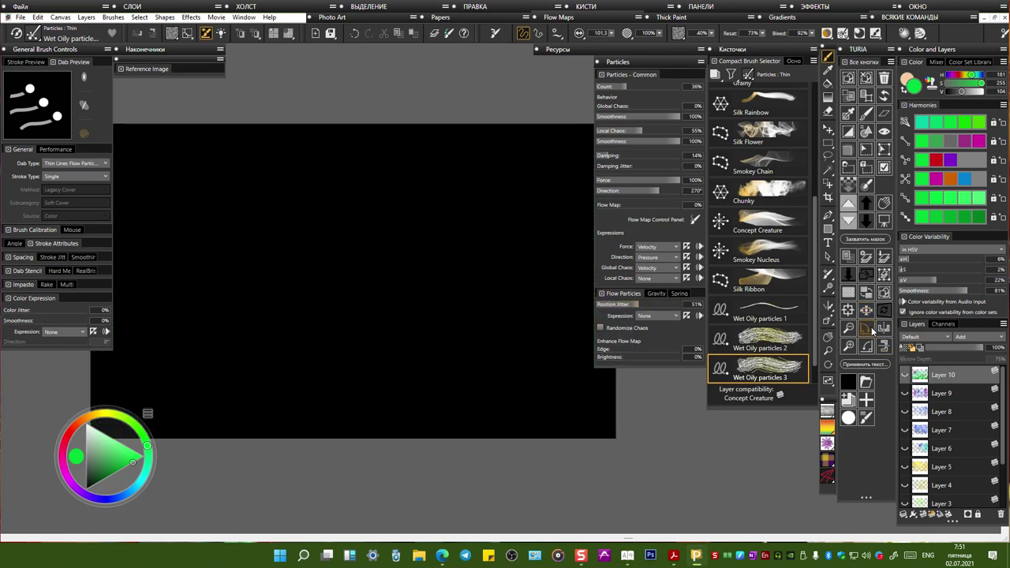
click(845, 271)
mouse_move(220, 188)
mouse_down()
mouse_move(194, 170)
mouse_move(201, 260)
mouse_move(242, 338)
mouse_up()
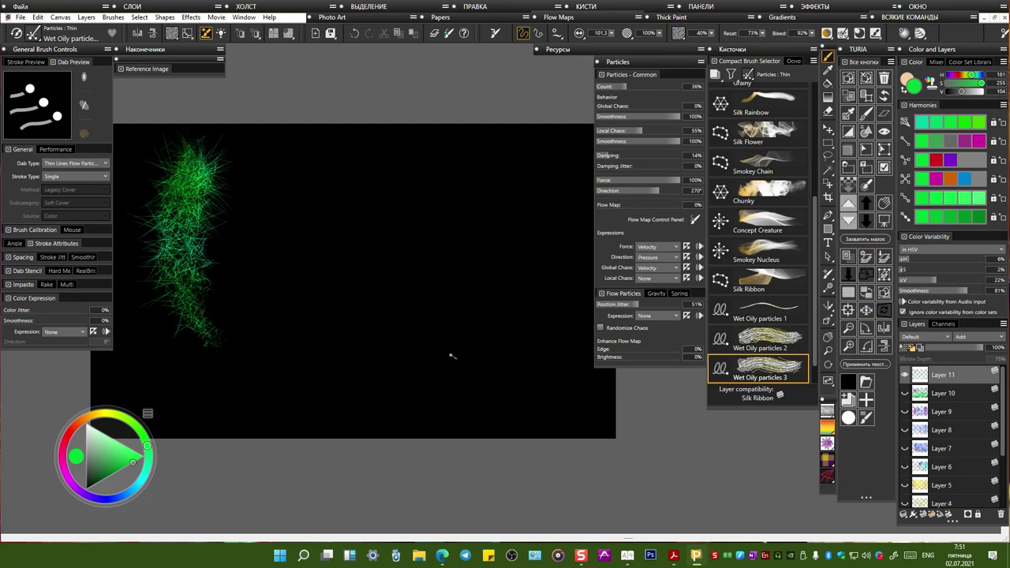
Step: Reduce Position Jitter to 22% and then further, painting long vertical strokes at each setting
click(616, 306)
mouse_move(242, 181)
mouse_down()
mouse_move(266, 349)
mouse_move(328, 380)
mouse_up()
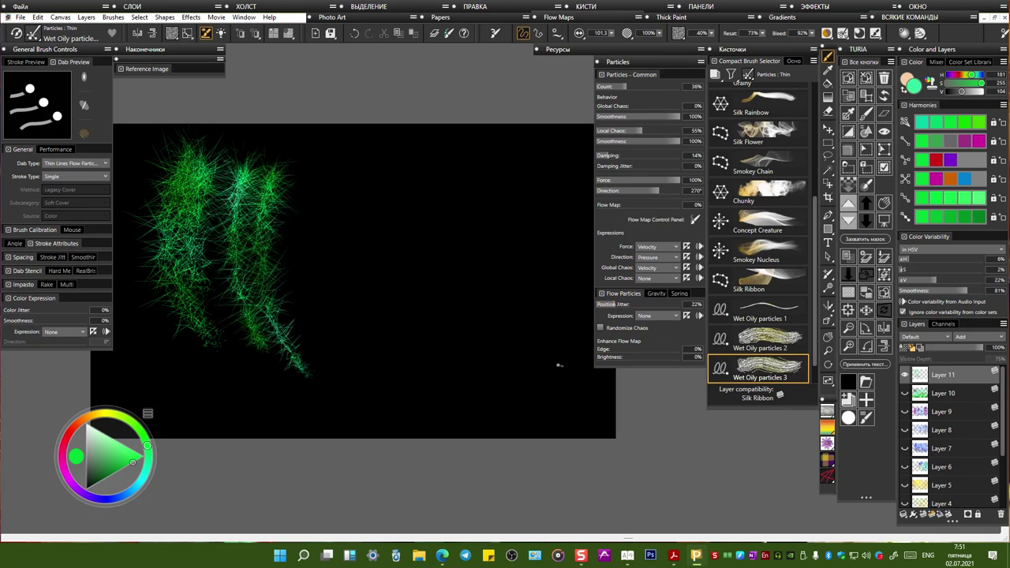
drag(617, 306, 605, 307)
mouse_move(377, 149)
mouse_down()
mouse_move(343, 380)
mouse_move(388, 179)
mouse_move(348, 388)
mouse_up()
drag(407, 142, 357, 388)
Step: Set Position Jitter to 2% and paint thin curving strokes over the right half of the canvas
drag(606, 306, 600, 304)
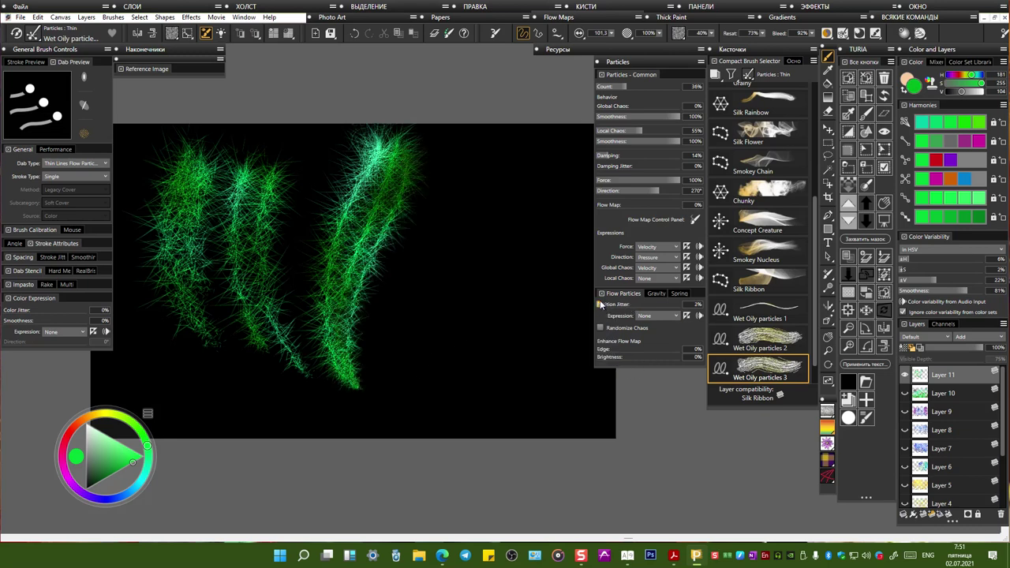
mouse_move(426, 154)
mouse_down()
mouse_move(420, 225)
mouse_move(371, 388)
mouse_up()
mouse_move(446, 136)
mouse_down()
mouse_move(458, 178)
mouse_move(379, 380)
mouse_up()
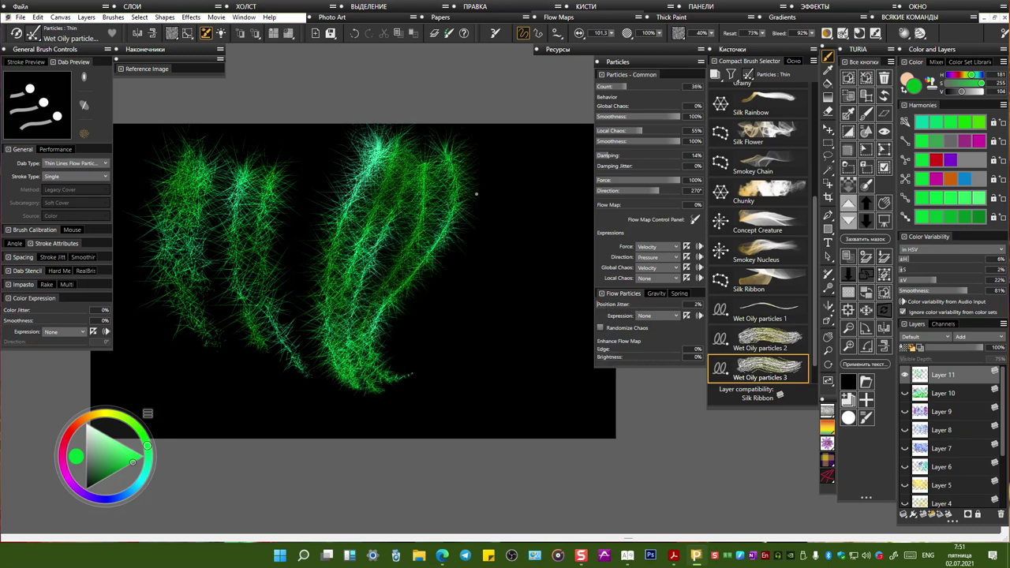
drag(483, 130, 407, 315)
drag(371, 387, 467, 329)
mouse_move(486, 363)
mouse_down()
mouse_move(505, 279)
mouse_move(505, 130)
mouse_move(512, 325)
mouse_move(501, 395)
mouse_move(543, 250)
mouse_move(549, 394)
mouse_up()
Step: Set Position Jitter to 72% and paint two strokes in the upper middle of the canvas
click(657, 304)
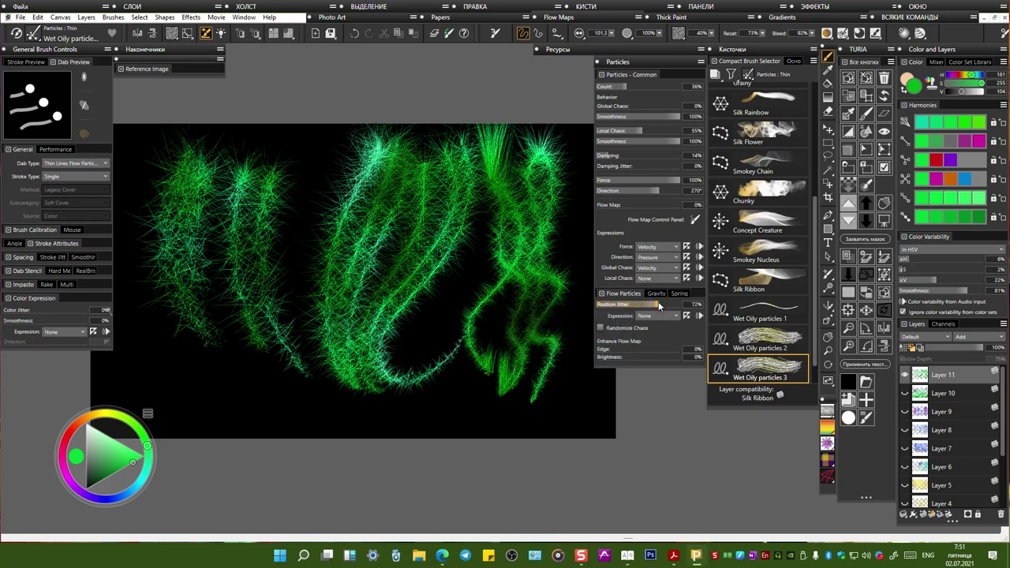
drag(338, 158, 304, 264)
drag(328, 142, 302, 269)
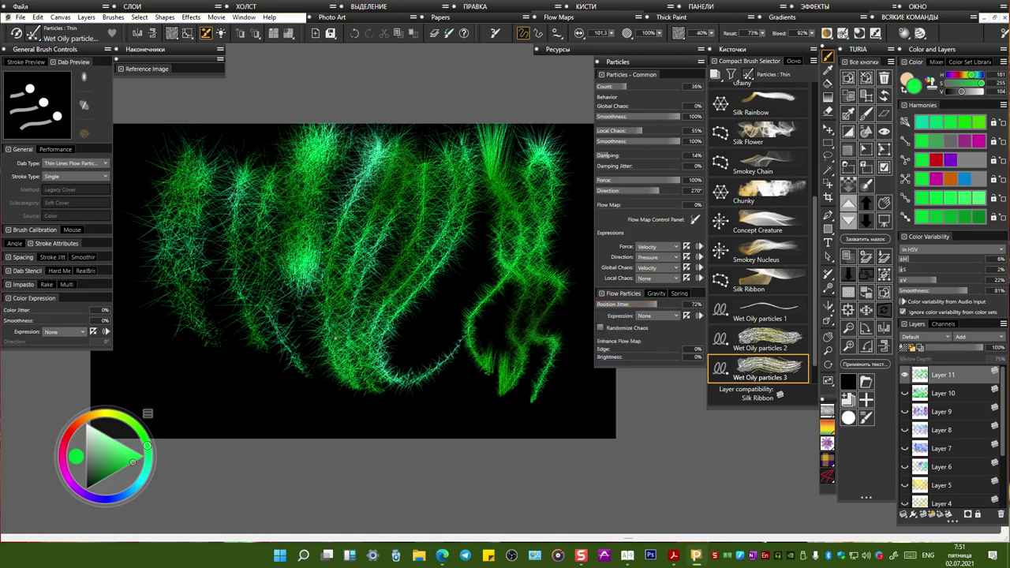
Step: Set Position Jitter to 99% with its expression on Velocity, and paint a long stroke down the canvas's left part
drag(659, 305, 685, 305)
click(662, 315)
click(649, 335)
mouse_move(235, 147)
mouse_down()
mouse_move(223, 308)
mouse_move(271, 379)
mouse_up()
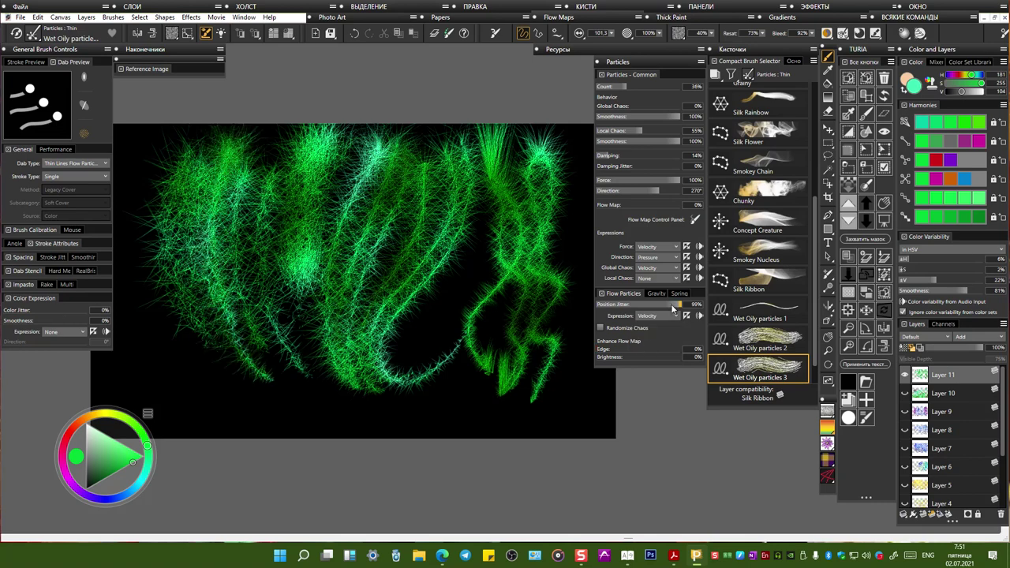
Step: Reset the Position Jitter expression to None, enable Randomize Chaos and fill the canvas with strokes
click(668, 316)
click(647, 326)
click(639, 329)
mouse_move(148, 311)
mouse_down()
mouse_move(177, 348)
mouse_move(308, 419)
mouse_move(363, 387)
mouse_move(481, 363)
mouse_move(450, 252)
mouse_move(505, 221)
mouse_move(553, 418)
mouse_up()
mouse_move(207, 412)
mouse_down()
mouse_move(127, 379)
mouse_move(174, 403)
mouse_move(442, 379)
mouse_move(591, 408)
mouse_move(552, 162)
mouse_move(505, 130)
mouse_move(213, 166)
mouse_move(134, 237)
mouse_move(126, 292)
mouse_up()
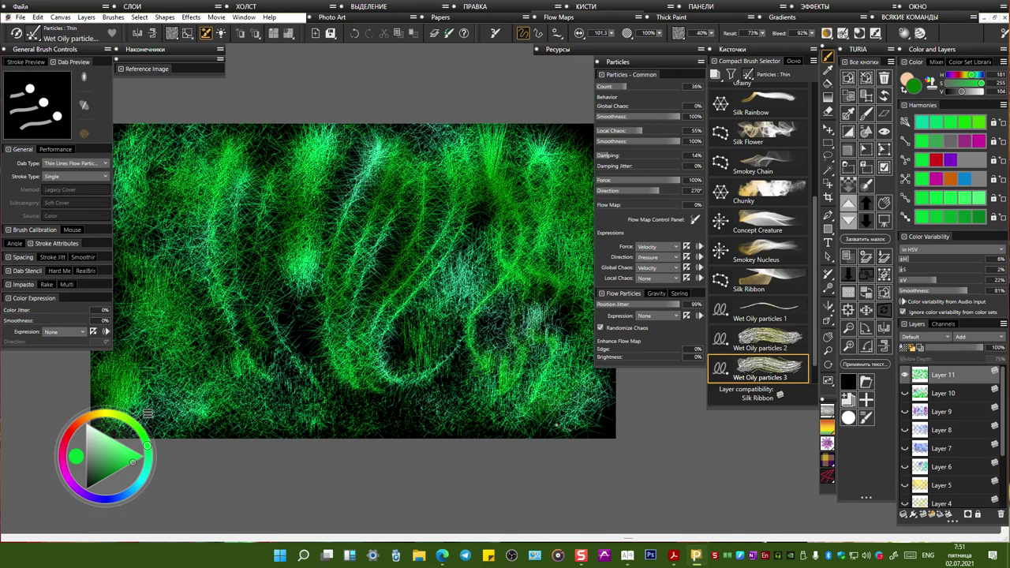
mouse_move(355, 422)
mouse_down()
mouse_move(450, 426)
mouse_move(233, 422)
mouse_up()
mouse_move(288, 406)
mouse_down()
mouse_move(300, 379)
mouse_move(332, 395)
mouse_up()
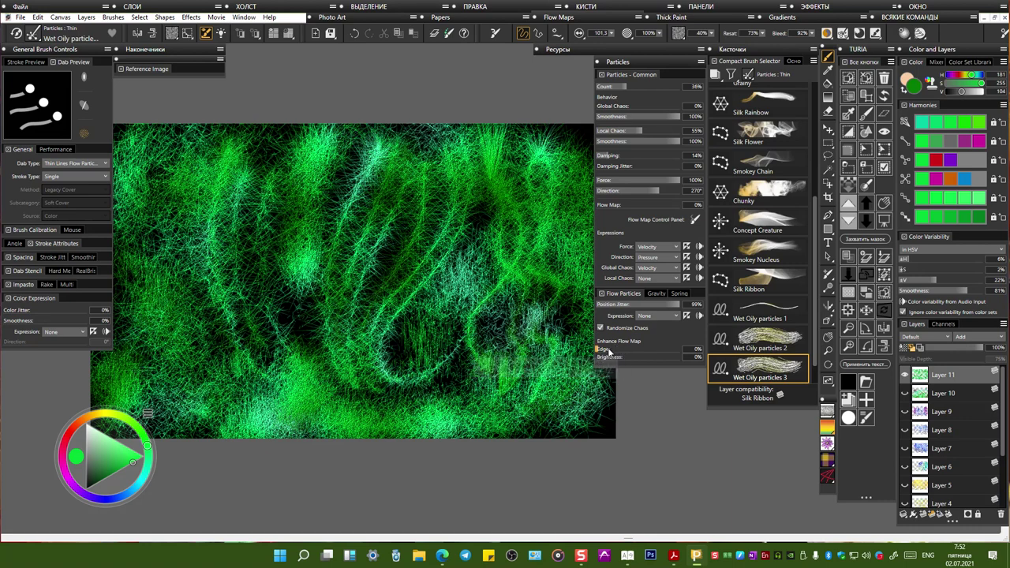
Step: Set the Enhance Flow Map Edge to 37% and paint strokes over the lower centre of the canvas
drag(604, 350, 627, 350)
mouse_move(440, 324)
mouse_down()
mouse_move(407, 318)
mouse_move(410, 379)
mouse_up()
mouse_move(392, 323)
mouse_down()
mouse_move(350, 331)
mouse_move(292, 316)
mouse_up()
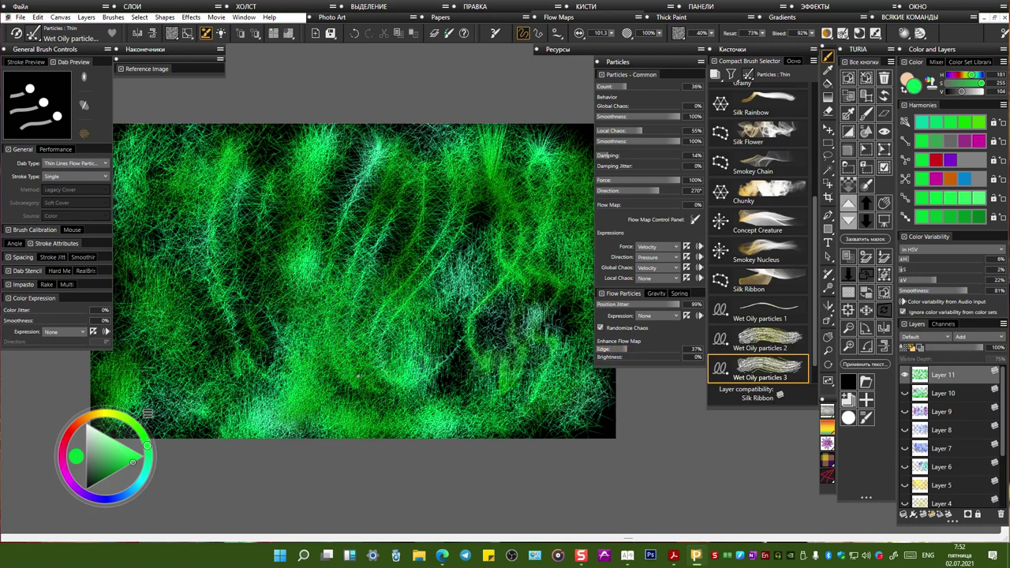
Step: Change the colour to saturated orange and paint broad strokes across the middle of the canvas
click(79, 427)
drag(76, 424, 85, 412)
drag(125, 453, 143, 456)
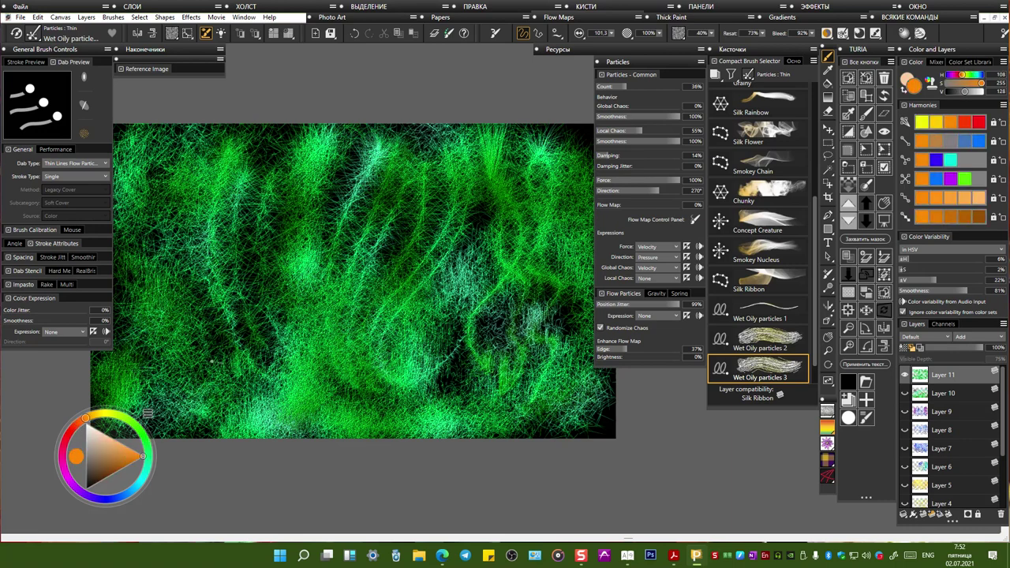
mouse_move(252, 269)
mouse_down()
mouse_move(243, 193)
mouse_move(241, 278)
mouse_move(201, 282)
mouse_move(252, 201)
mouse_move(324, 229)
mouse_move(481, 237)
mouse_move(560, 300)
mouse_move(562, 436)
mouse_up()
mouse_move(490, 316)
mouse_down()
mouse_move(458, 363)
mouse_move(221, 308)
mouse_move(189, 261)
mouse_move(166, 371)
mouse_up()
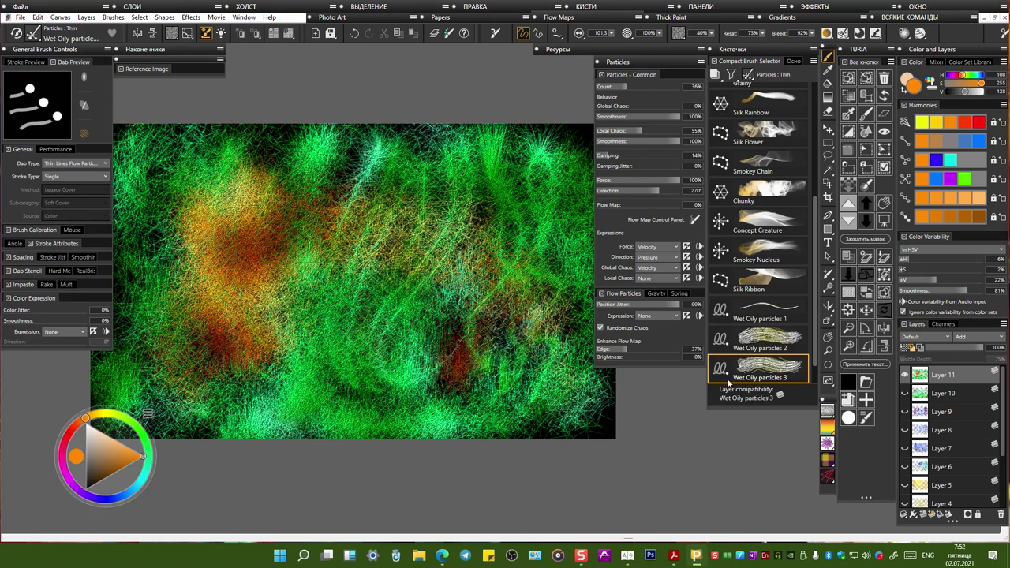
Step: Set the Enhance Flow Map Brightness to 24% and paint a yellow test stroke in the upper left of the canvas
drag(634, 359, 648, 358)
drag(634, 359, 617, 357)
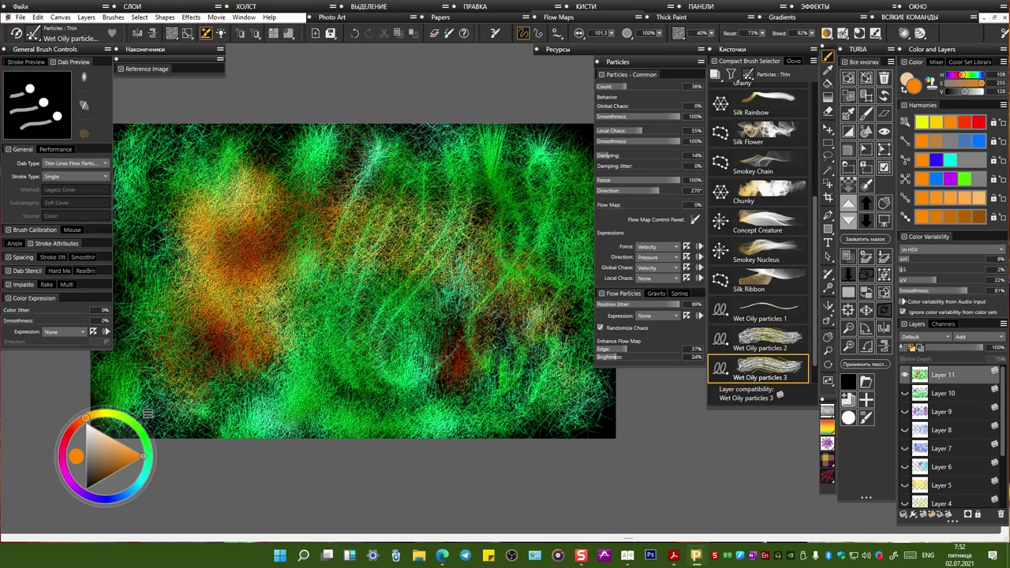
click(107, 418)
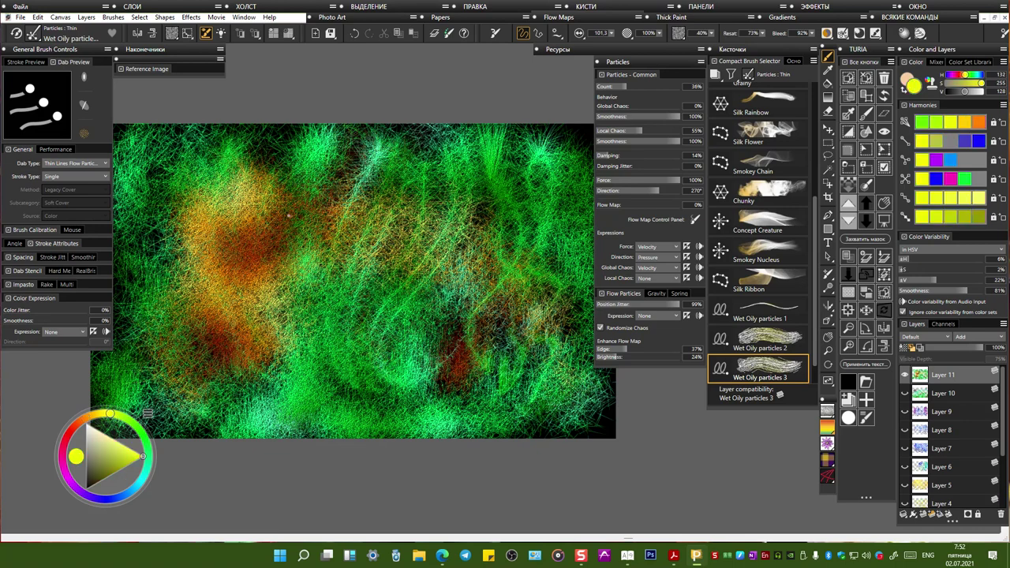
drag(257, 231, 275, 140)
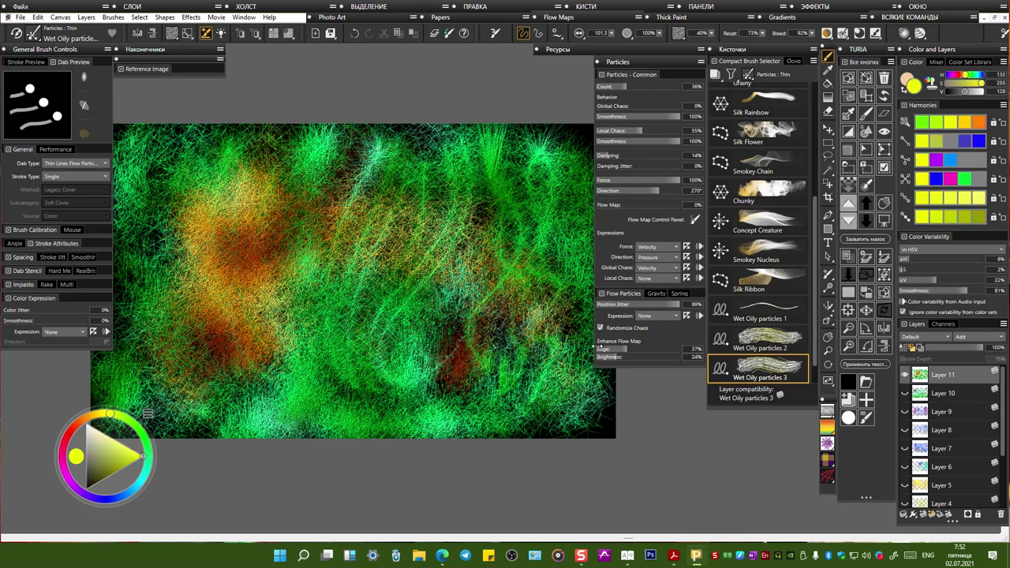
Step: Set the Enhance Flow Map Edge to 78% and Brightness to 0%, and paint more yellow strokes
drag(625, 361, 664, 350)
mouse_move(414, 146)
mouse_down()
mouse_move(399, 190)
mouse_move(430, 198)
mouse_move(474, 181)
mouse_move(466, 244)
mouse_up()
mouse_move(134, 292)
mouse_down()
mouse_move(146, 372)
mouse_move(133, 320)
mouse_up()
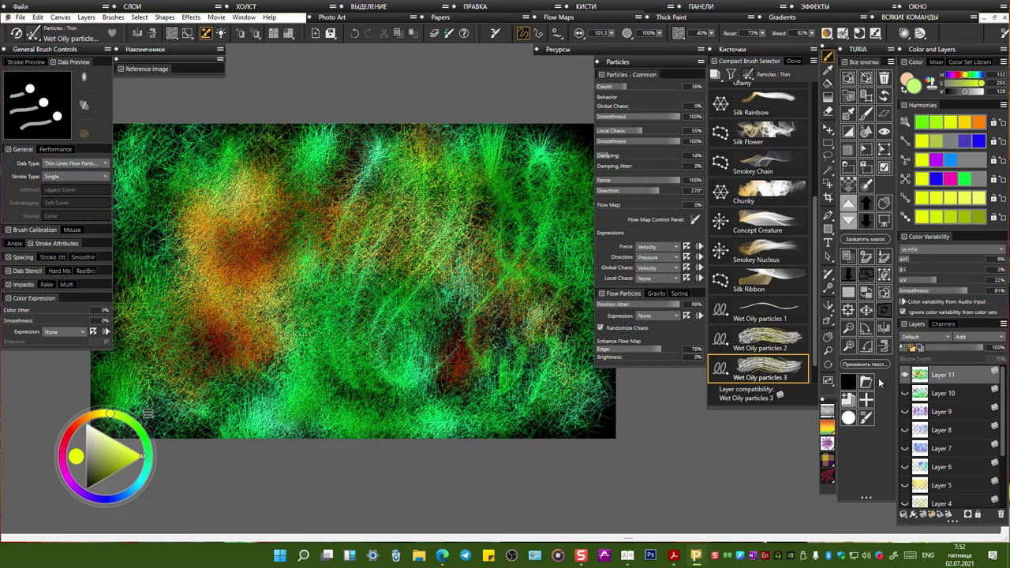
Step: Clear the layer and paint sparse yellow strokes across the entire canvas
click(849, 382)
mouse_move(242, 311)
mouse_down()
mouse_move(204, 197)
mouse_move(270, 215)
mouse_move(319, 254)
mouse_move(381, 282)
mouse_move(403, 248)
mouse_move(462, 281)
mouse_move(517, 177)
mouse_move(567, 142)
mouse_move(544, 284)
mouse_up()
mouse_move(237, 142)
mouse_down()
mouse_move(262, 163)
mouse_move(162, 154)
mouse_move(141, 316)
mouse_move(197, 332)
mouse_move(315, 414)
mouse_up()
mouse_move(359, 369)
mouse_down()
mouse_move(505, 407)
mouse_move(442, 312)
mouse_move(418, 371)
mouse_move(583, 473)
mouse_up()
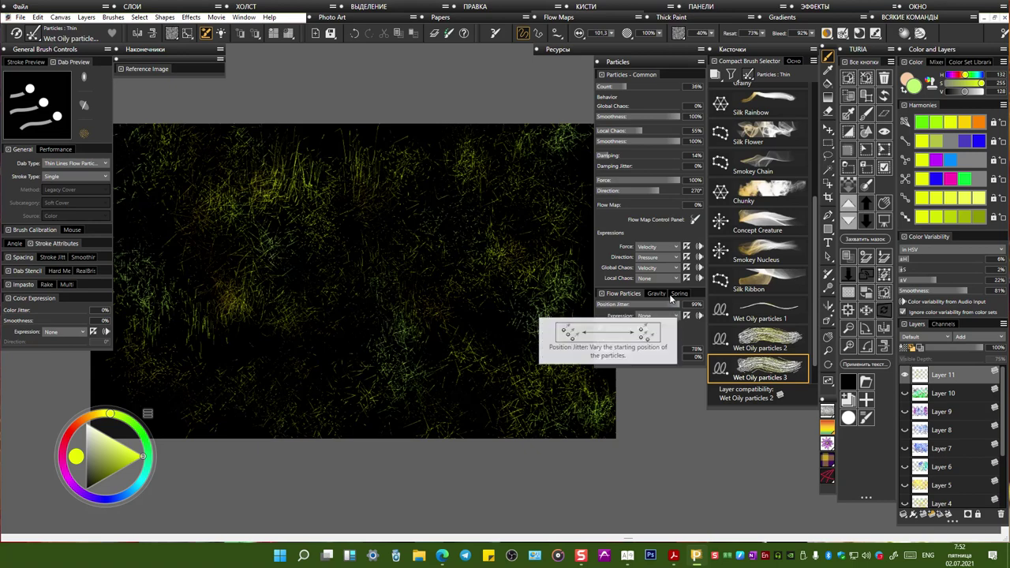
Step: Examine the Gravity and Spring particle settings and the list of available dab types
click(656, 294)
click(679, 294)
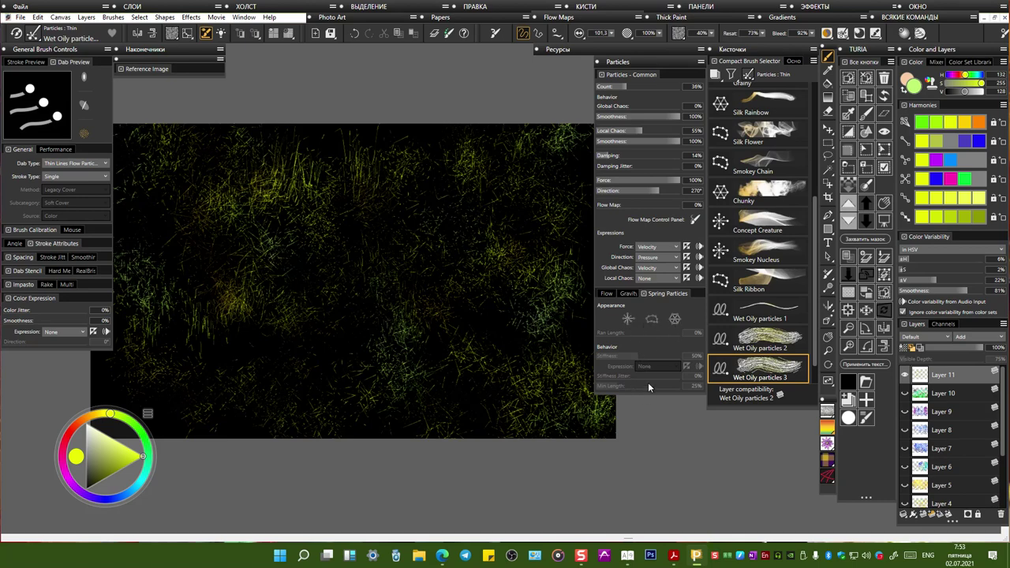
click(77, 177)
click(79, 162)
click(79, 163)
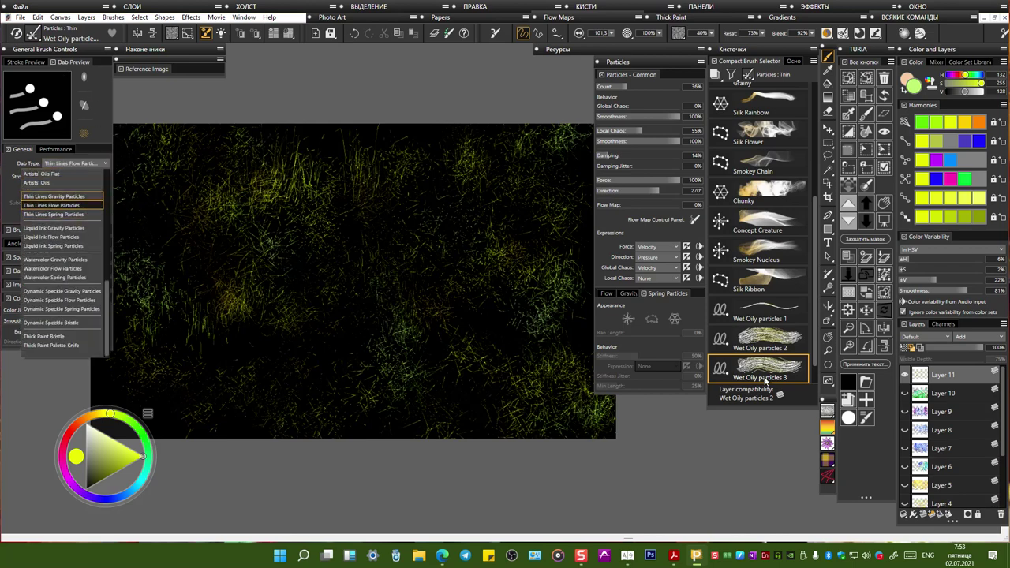
Step: Save the current brush as a new variant named Wet Oily particles 4 in the Particles : Thin category
click(762, 369)
right_click(762, 369)
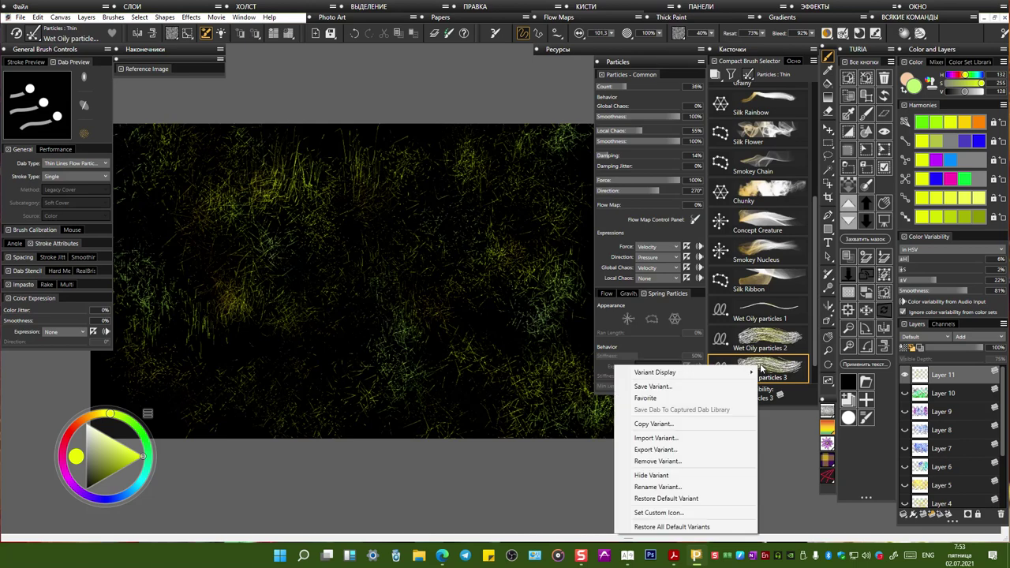
click(673, 387)
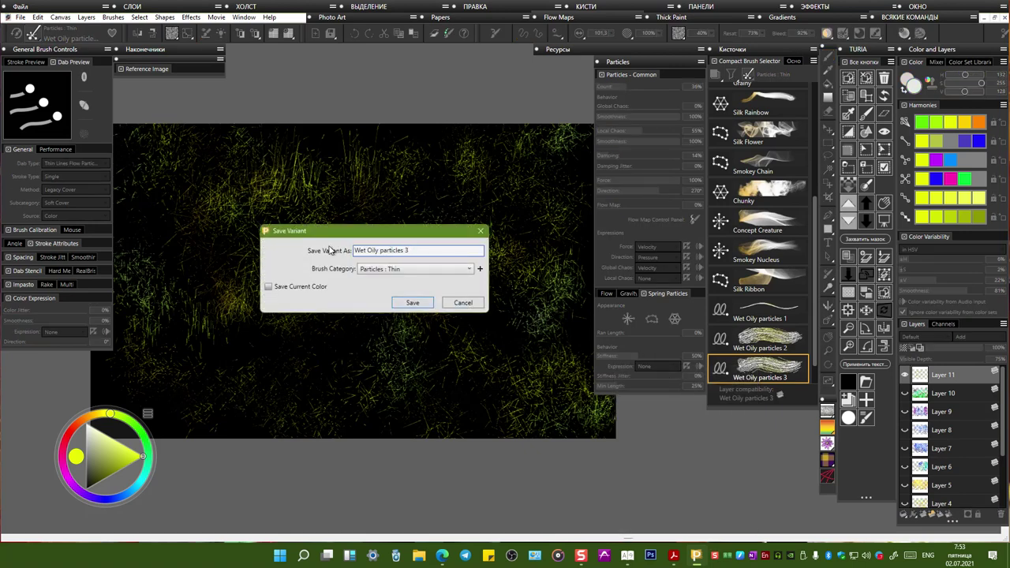
key(BackSpace)
text(4)
key(Return)
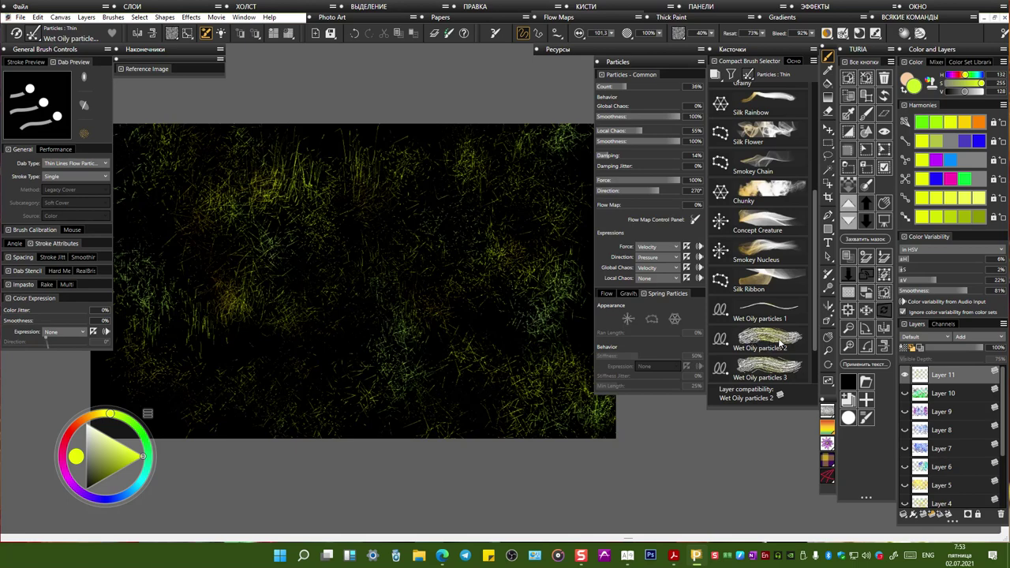
scroll(809, 341, down, 2)
click(776, 314)
right_click(778, 311)
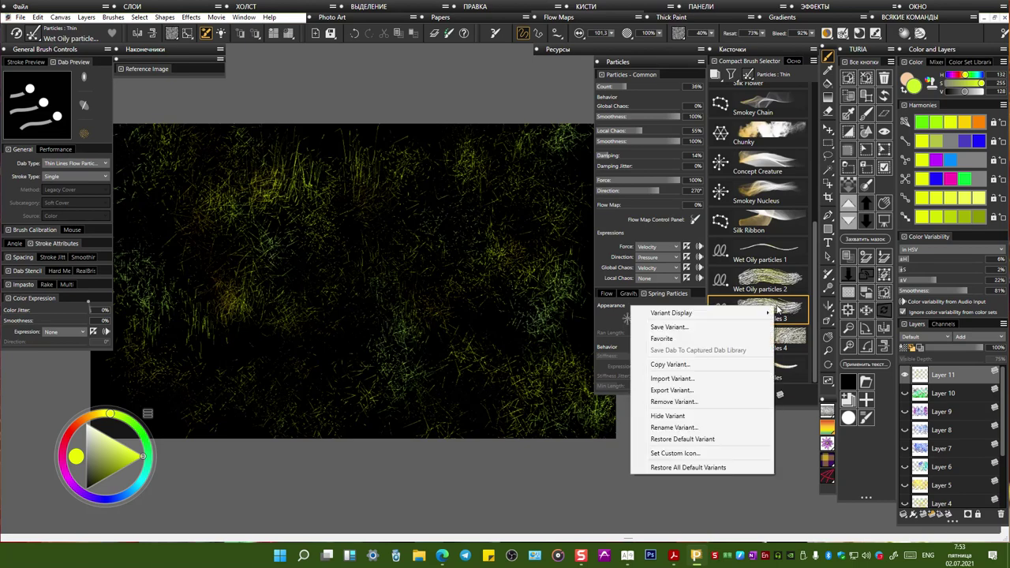
click(706, 403)
click(558, 310)
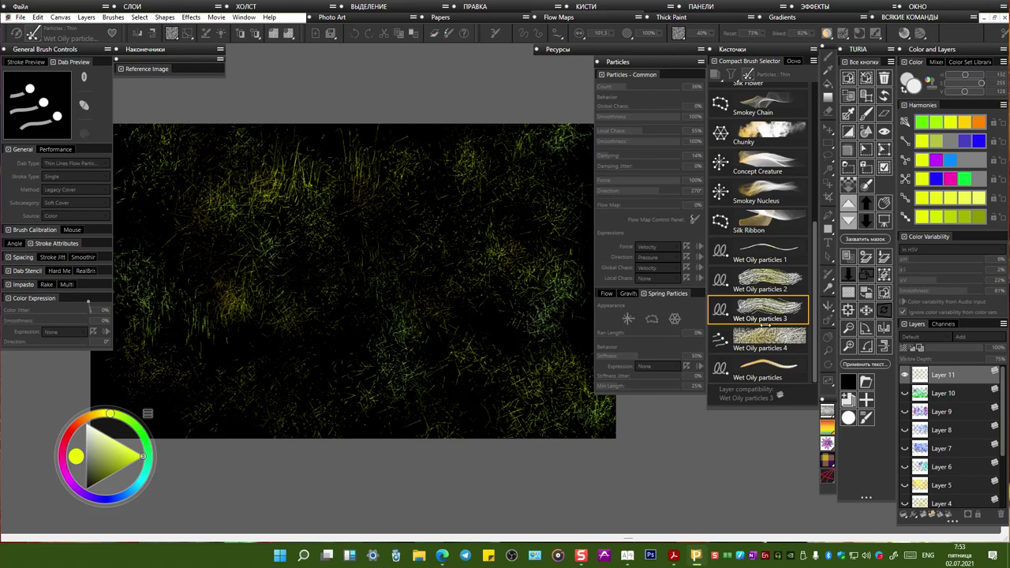
Step: Restore the Wet Oily particles 3 variant to its defaults and paint a test stroke in the upper centre
right_click(770, 314)
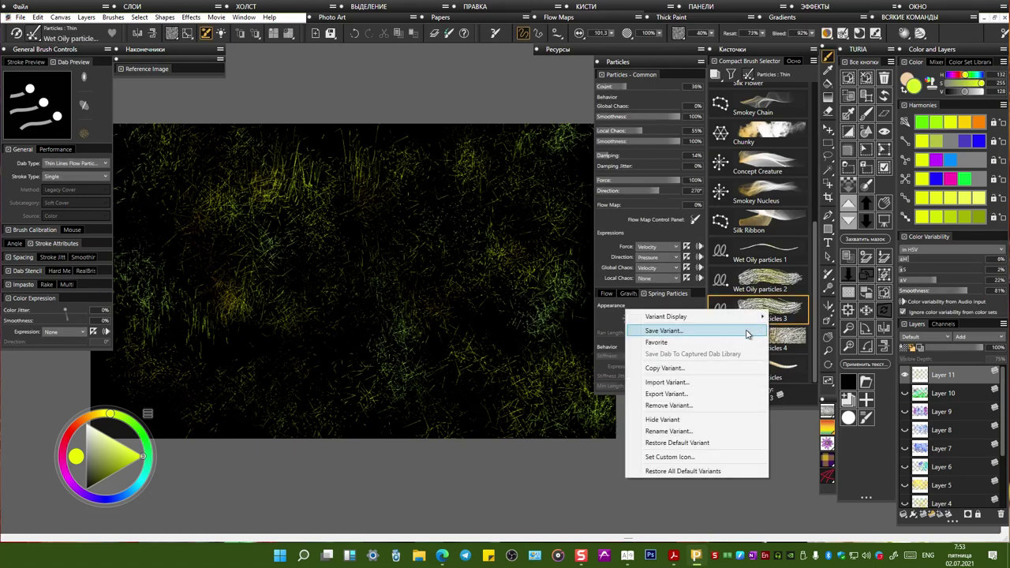
click(694, 443)
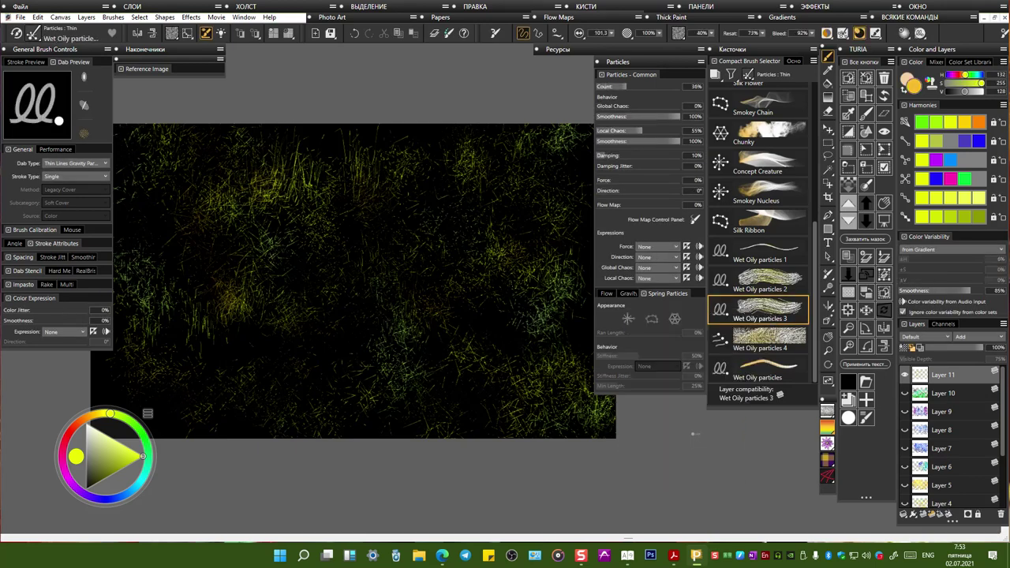
drag(411, 151, 386, 287)
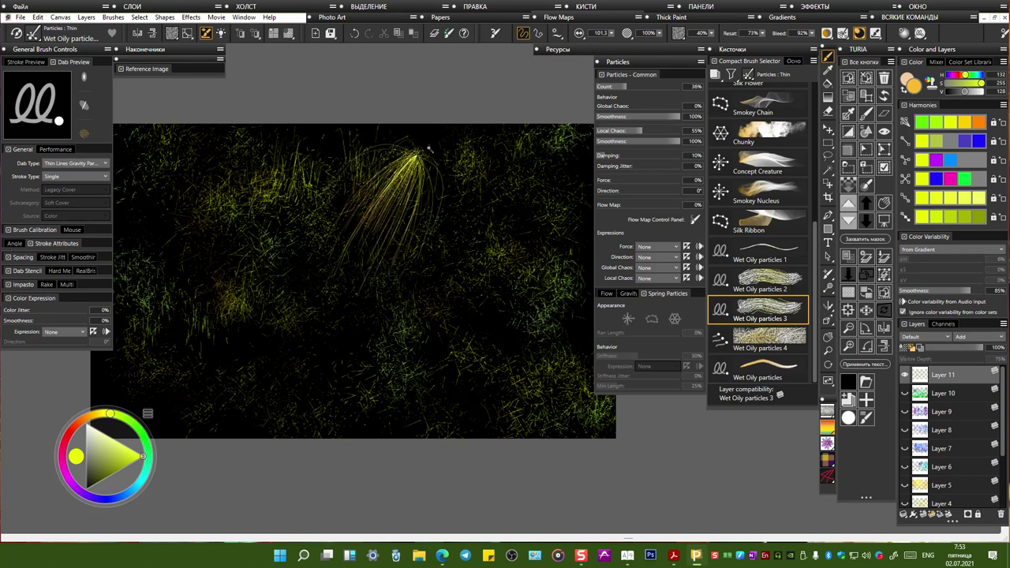
Step: Paint dense yellow particle strokes at the upper centre, then set Damping to 5% and test it further along the top
drag(424, 146, 445, 296)
mouse_move(424, 141)
mouse_down()
mouse_move(394, 205)
mouse_move(432, 265)
mouse_up()
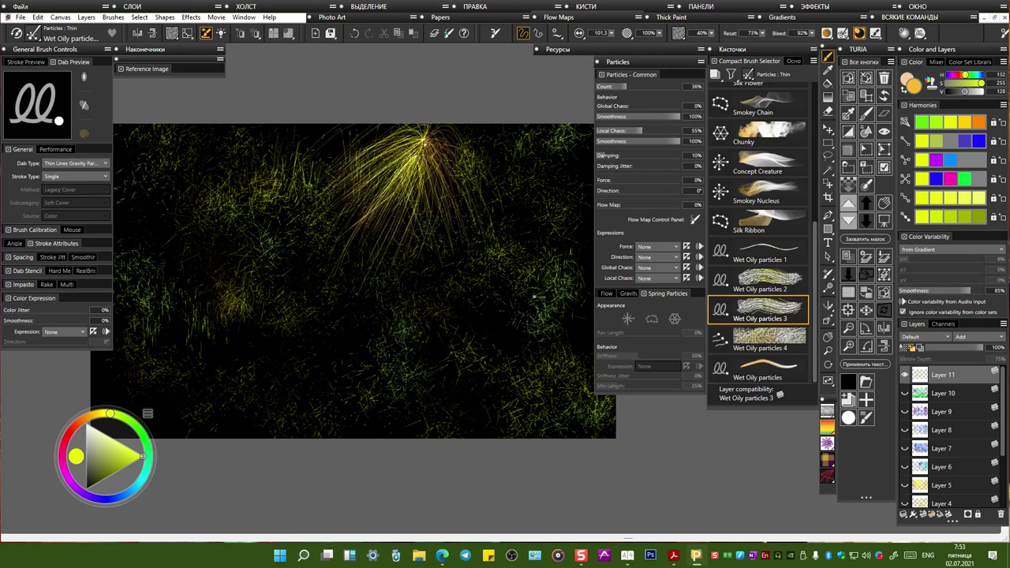
mouse_move(425, 135)
mouse_down()
mouse_move(461, 221)
mouse_move(472, 201)
mouse_move(478, 212)
mouse_move(418, 142)
mouse_move(373, 302)
mouse_up()
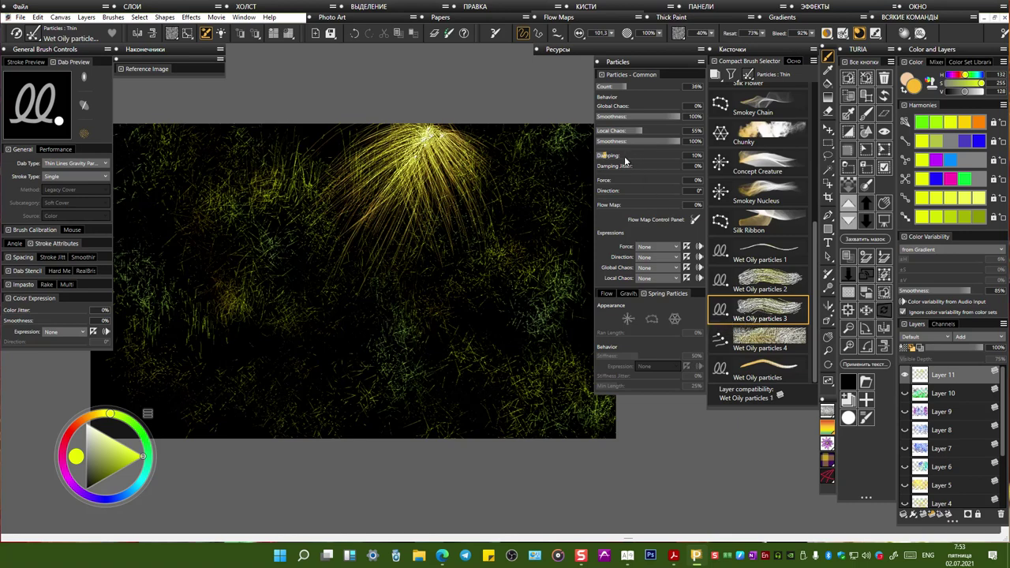
drag(606, 155, 600, 156)
click(506, 156)
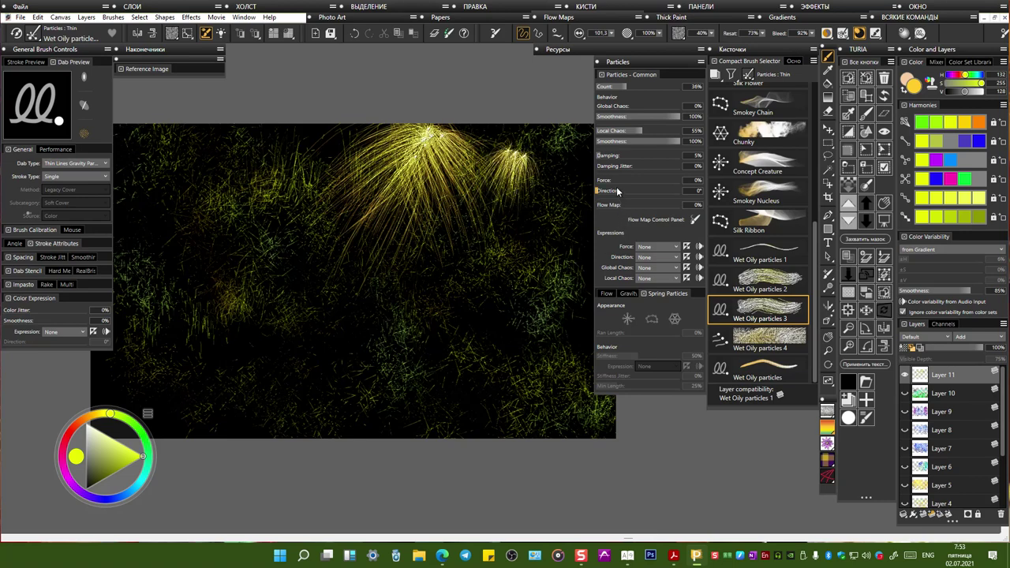
Step: Set the force Direction to 189° and paint a dense yellow burst at the canvas's upper right
drag(618, 191, 640, 191)
click(507, 154)
click(501, 157)
click(517, 154)
drag(512, 152, 512, 151)
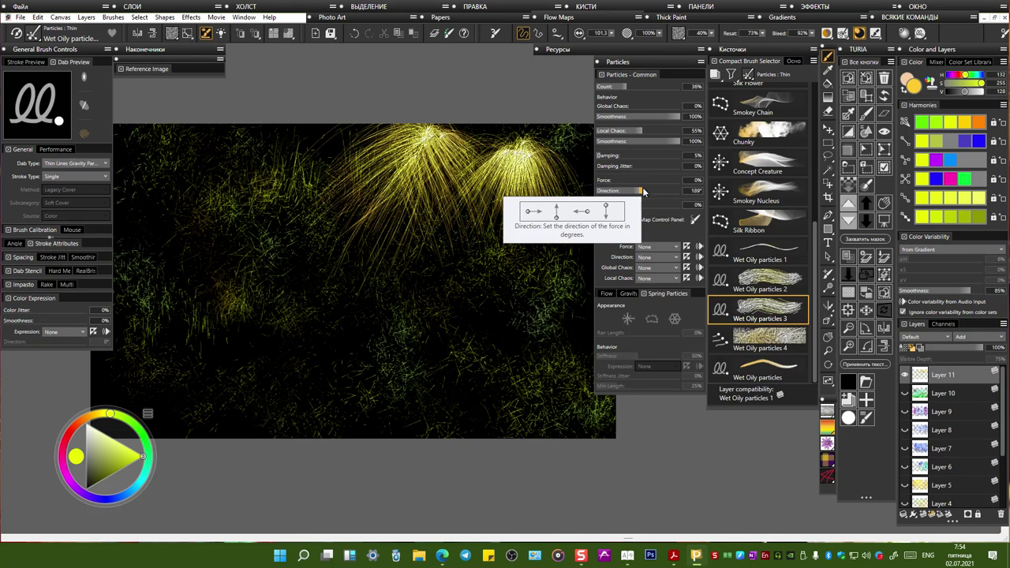
Step: Set Direction to 180° and Force to 19%, and paint a particle burst in the canvas's upper left
drag(642, 191, 638, 191)
click(613, 180)
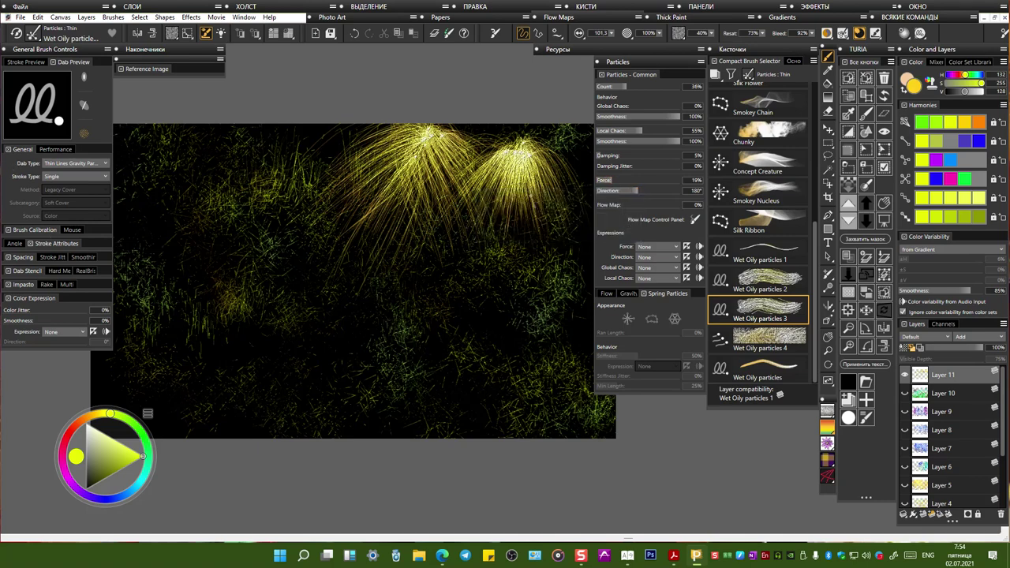
drag(281, 163, 275, 163)
drag(623, 180, 640, 180)
drag(277, 163, 275, 163)
click(620, 182)
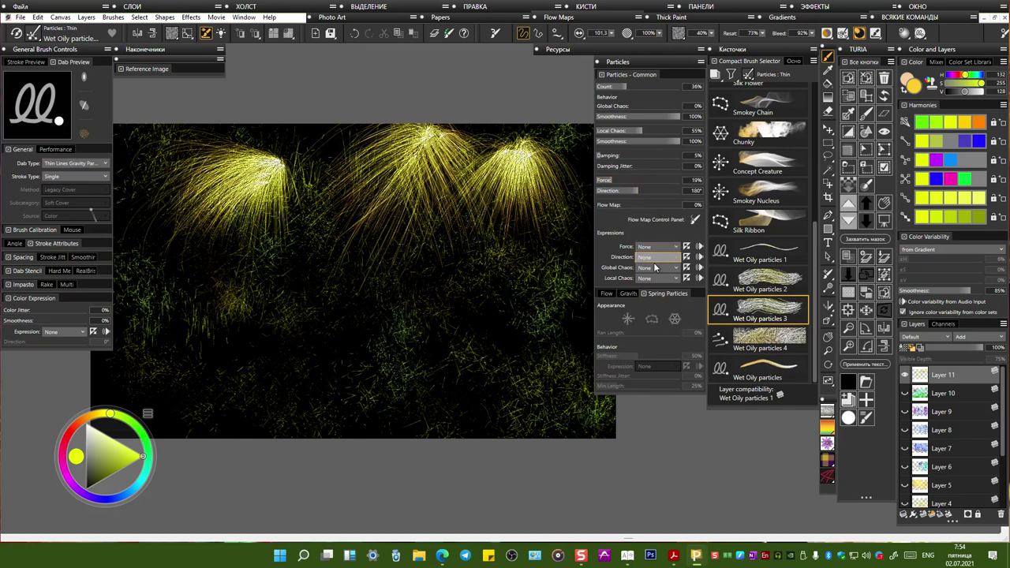
Step: Set the gravity particles' Velocity to 84% and paint a test burst near the canvas centre
click(606, 294)
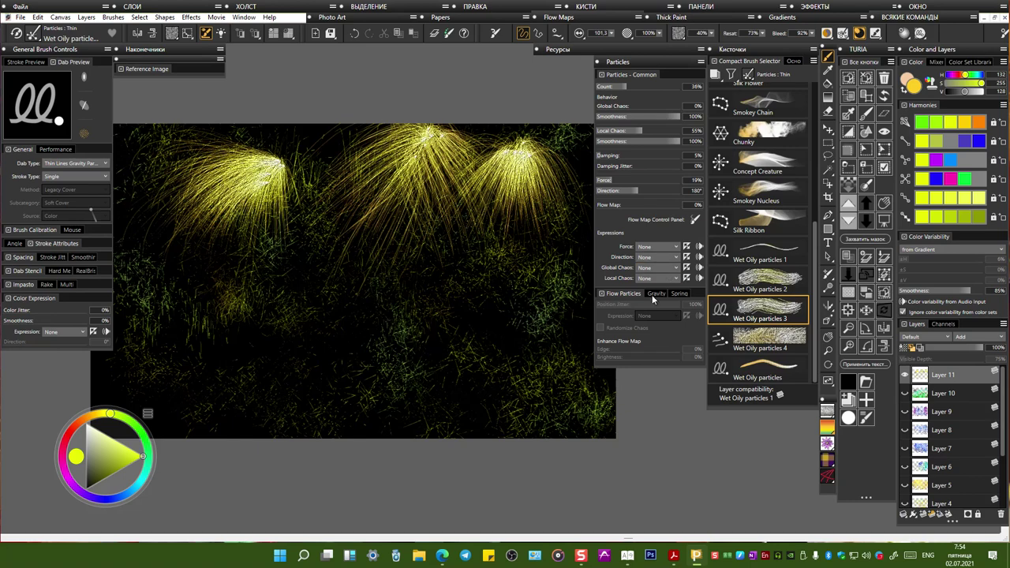
click(653, 294)
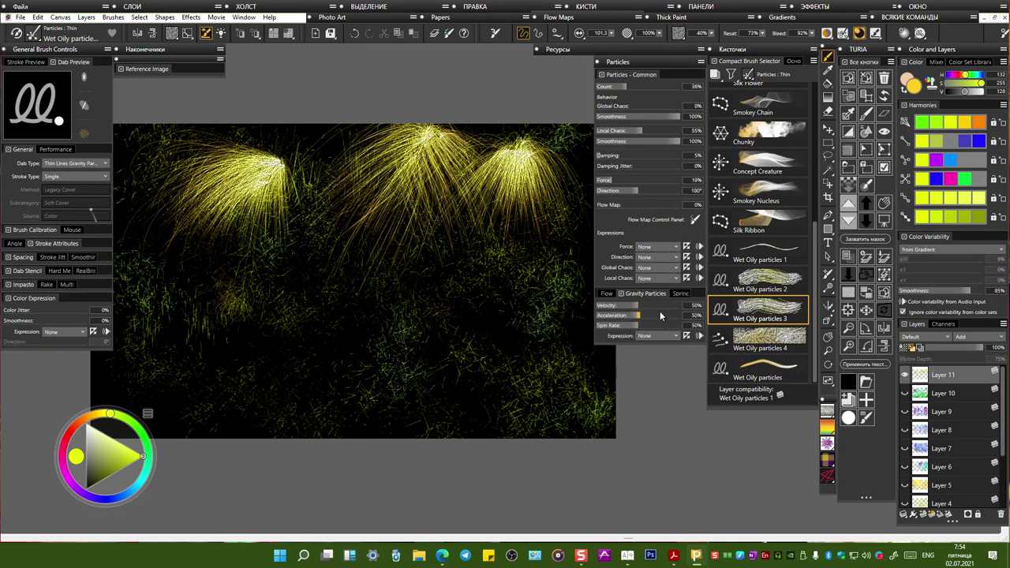
drag(646, 310, 667, 306)
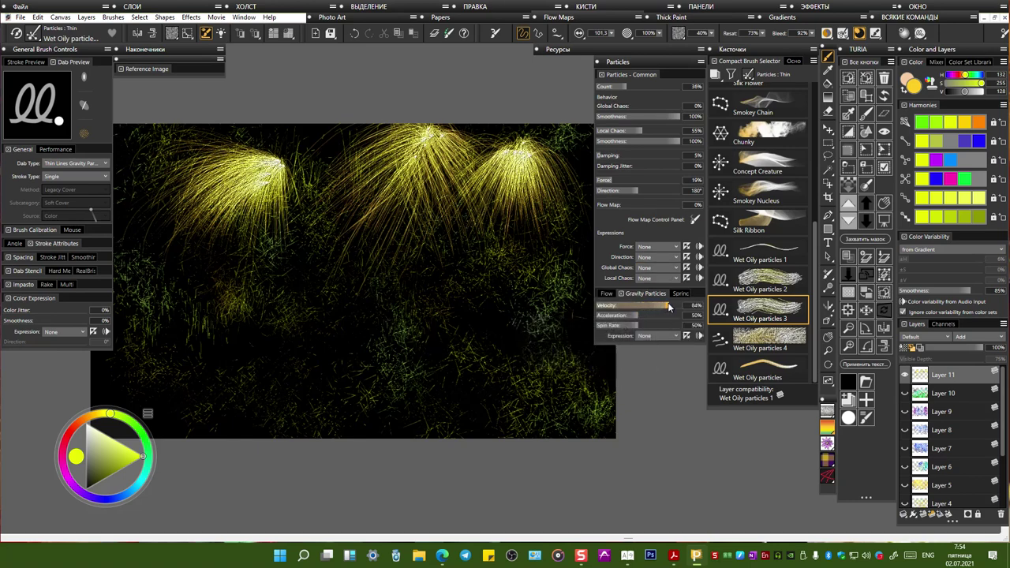
drag(379, 242, 399, 247)
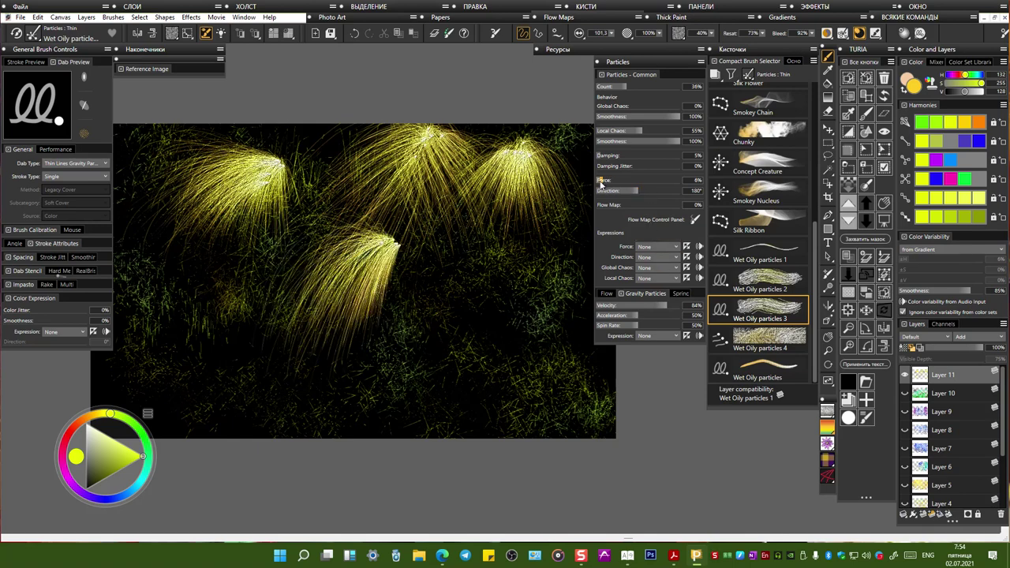
Step: Test Force at 60% with strokes right of centre, then set Force to 0% and Direction to 0° and paint there again
drag(620, 181, 647, 181)
mouse_move(489, 240)
mouse_down()
mouse_move(487, 284)
mouse_move(515, 331)
mouse_up()
drag(631, 191, 596, 192)
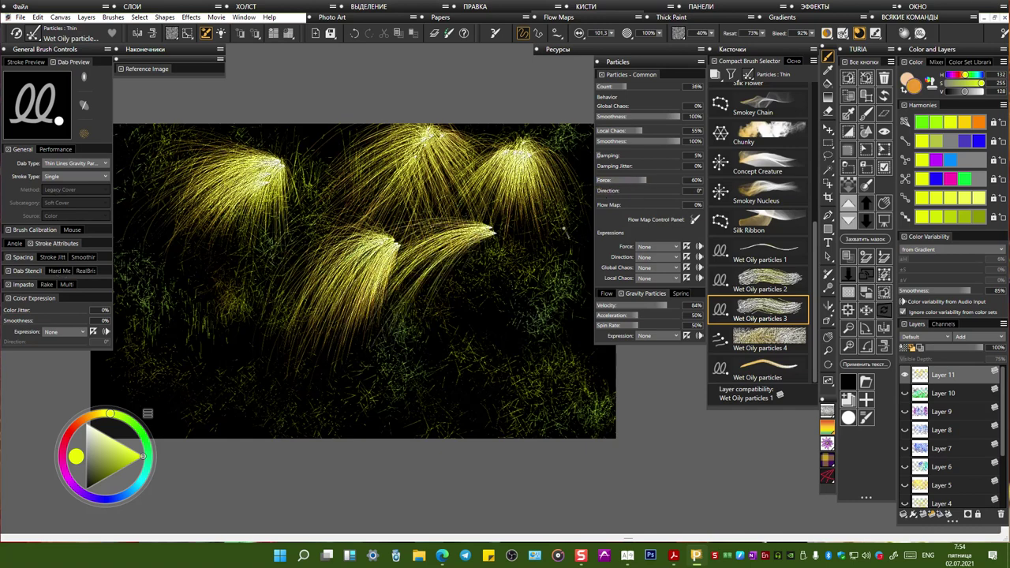
drag(493, 232, 492, 309)
drag(641, 181, 588, 183)
mouse_move(492, 234)
mouse_down()
mouse_move(483, 341)
mouse_move(536, 357)
mouse_move(566, 412)
mouse_move(469, 406)
mouse_move(444, 420)
mouse_up()
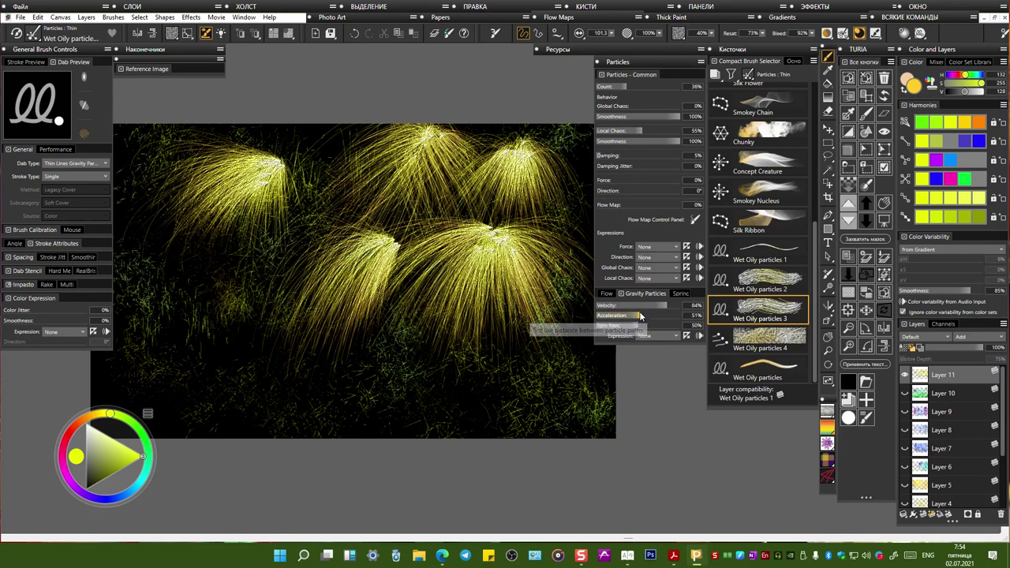
Step: Set the gravity Acceleration to 97% and paint a long falling fan of strokes on the canvas's left side
drag(643, 319, 680, 316)
drag(201, 266, 197, 359)
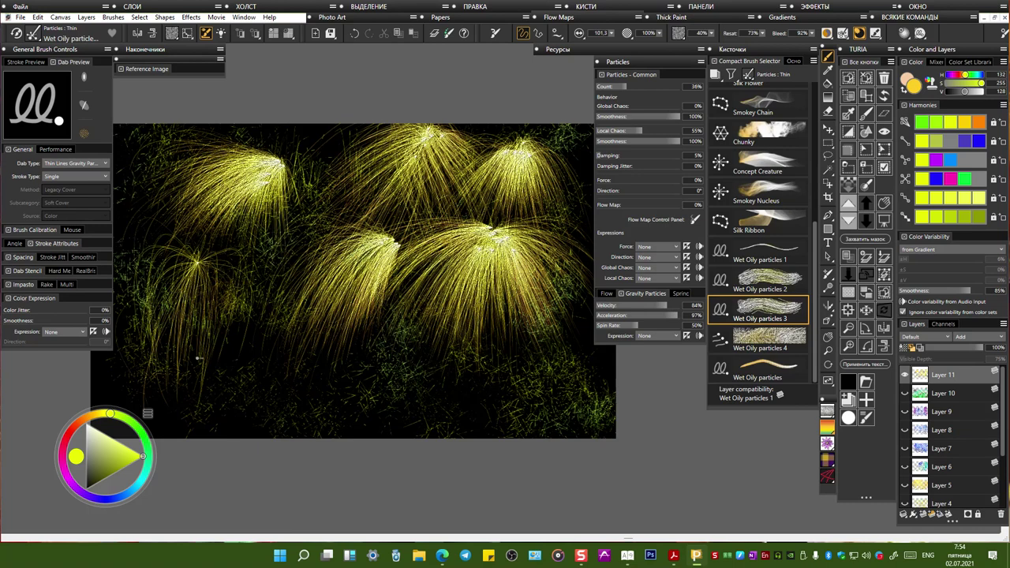
mouse_move(199, 252)
mouse_down()
mouse_move(182, 430)
mouse_move(316, 426)
mouse_up()
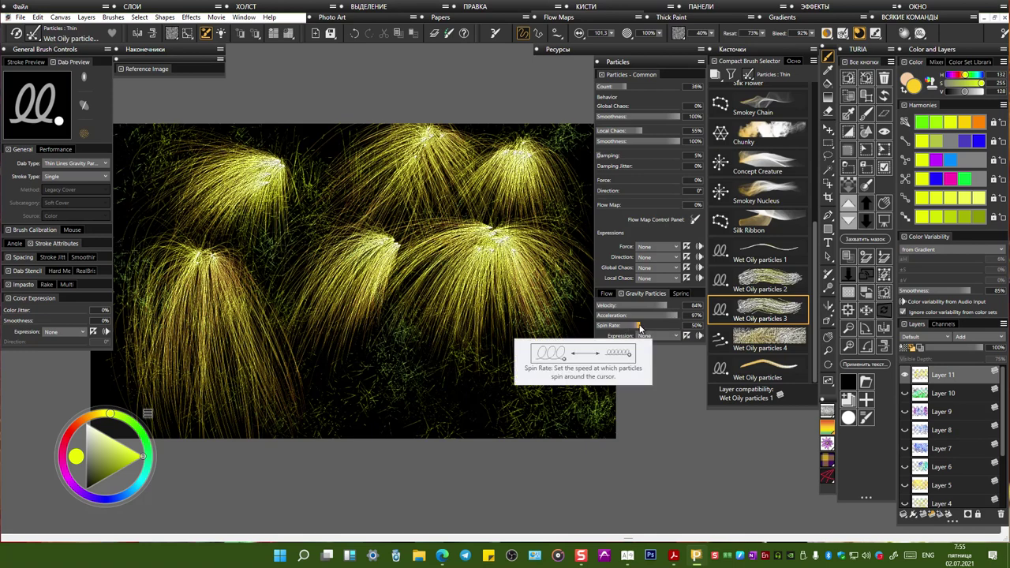
Step: Set the Spin Rate to 99% and paint wide curving strokes left of the canvas centre
drag(640, 326, 687, 327)
mouse_move(346, 217)
mouse_down()
mouse_move(316, 268)
mouse_move(320, 260)
mouse_up()
drag(338, 189, 280, 308)
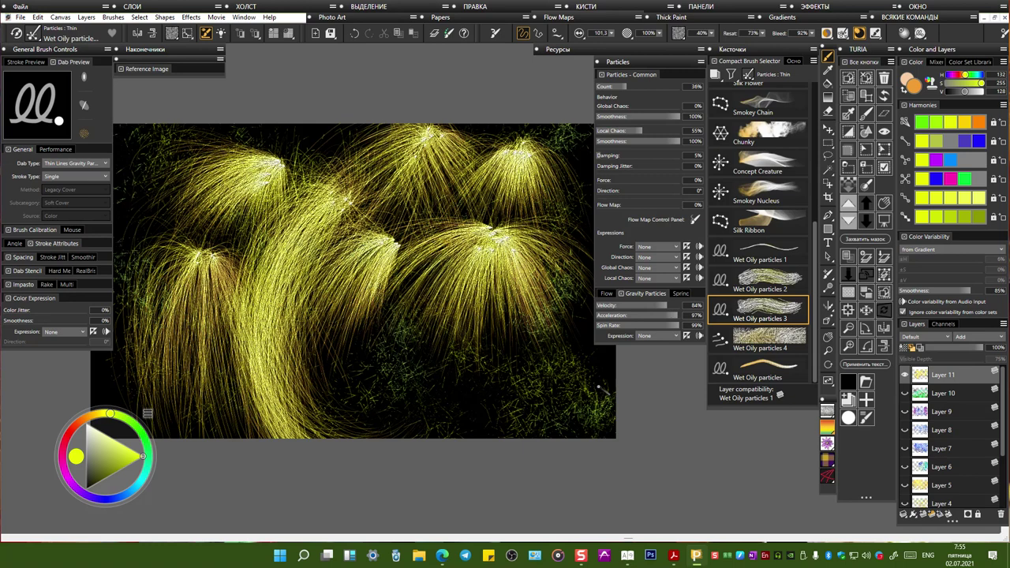
Step: Test a Spin Rate of 8% with strokes down from the centre, then set it to 96% and paint a small burst near the top
drag(639, 327, 603, 328)
mouse_move(417, 244)
mouse_down()
mouse_move(395, 419)
mouse_move(444, 417)
mouse_up()
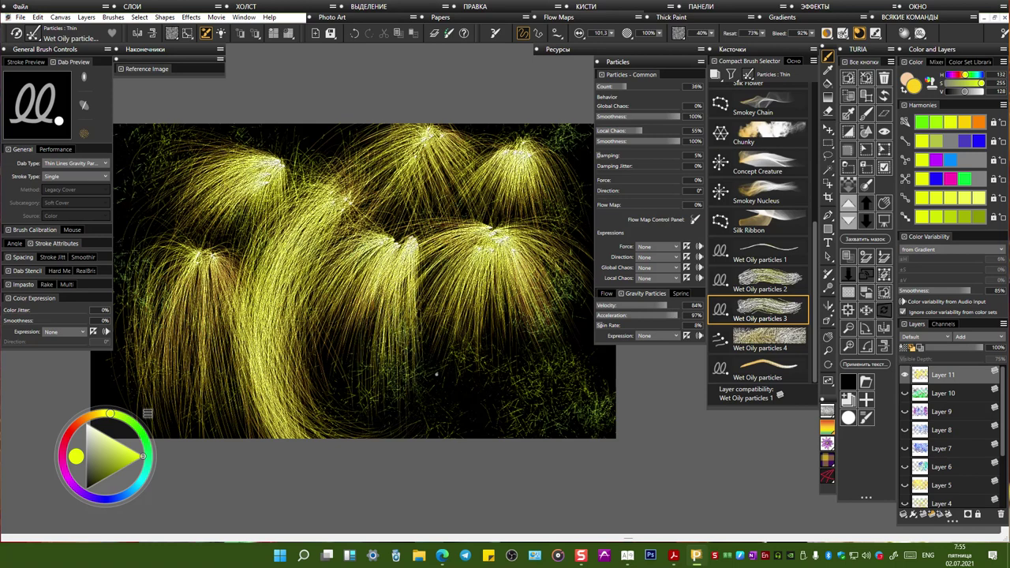
mouse_move(410, 242)
mouse_down()
mouse_move(477, 394)
mouse_move(505, 397)
mouse_up()
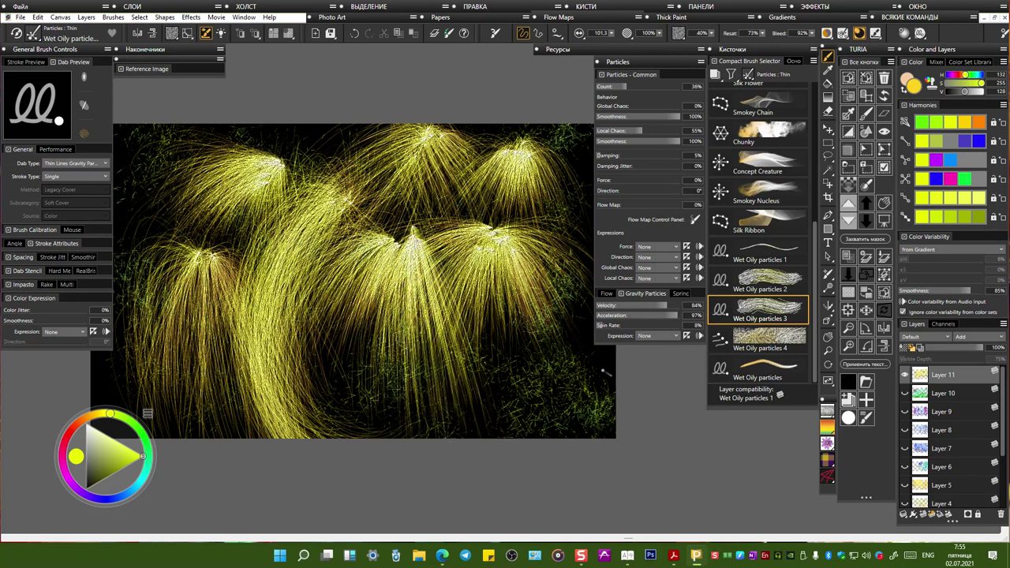
drag(627, 326, 679, 326)
drag(301, 154, 297, 151)
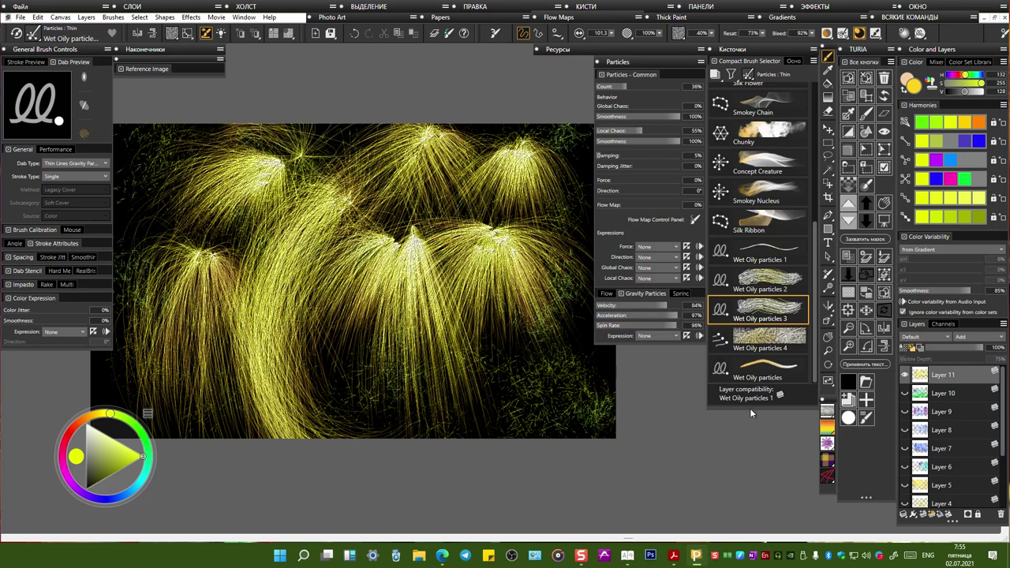
Step: Hide Layer 11, add a new layer, and paint a burst at the left and long curved strokes from the upper right
click(906, 376)
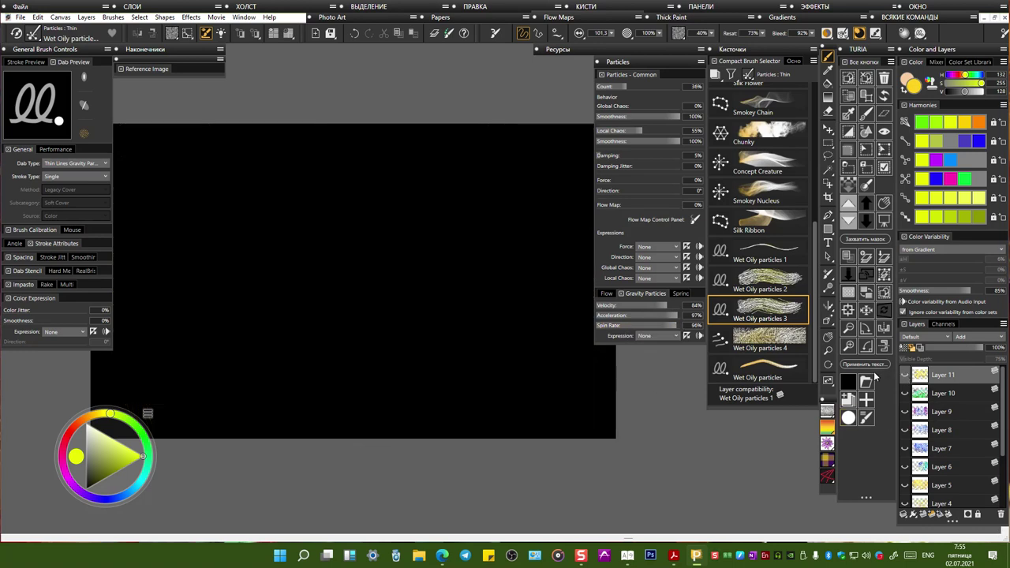
click(866, 256)
drag(188, 323, 240, 315)
drag(553, 143, 546, 316)
mouse_move(528, 153)
mouse_down()
mouse_move(368, 277)
mouse_move(419, 434)
mouse_move(347, 248)
mouse_move(466, 333)
mouse_up()
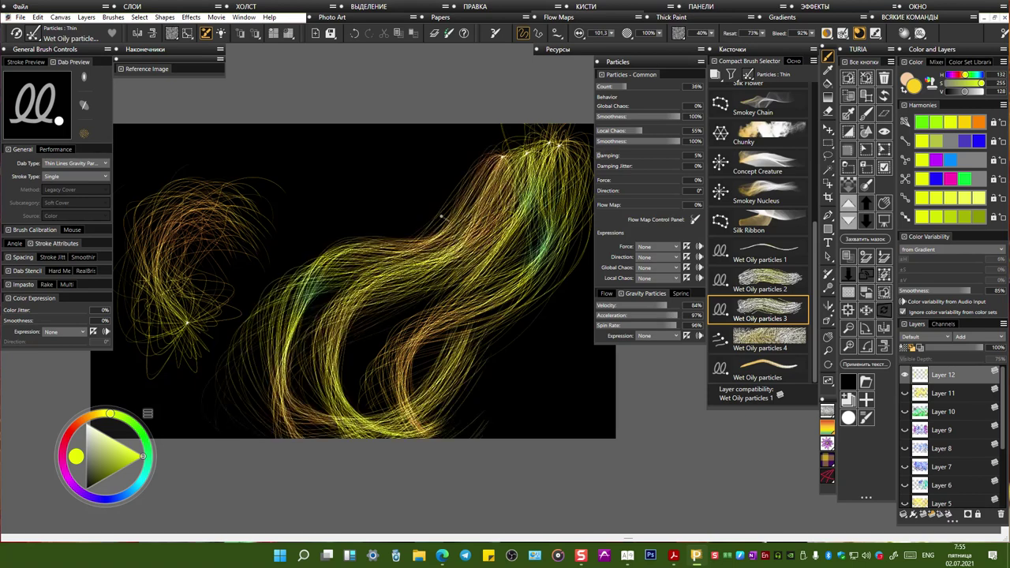
mouse_move(507, 150)
mouse_down()
mouse_move(293, 248)
mouse_move(442, 419)
mouse_up()
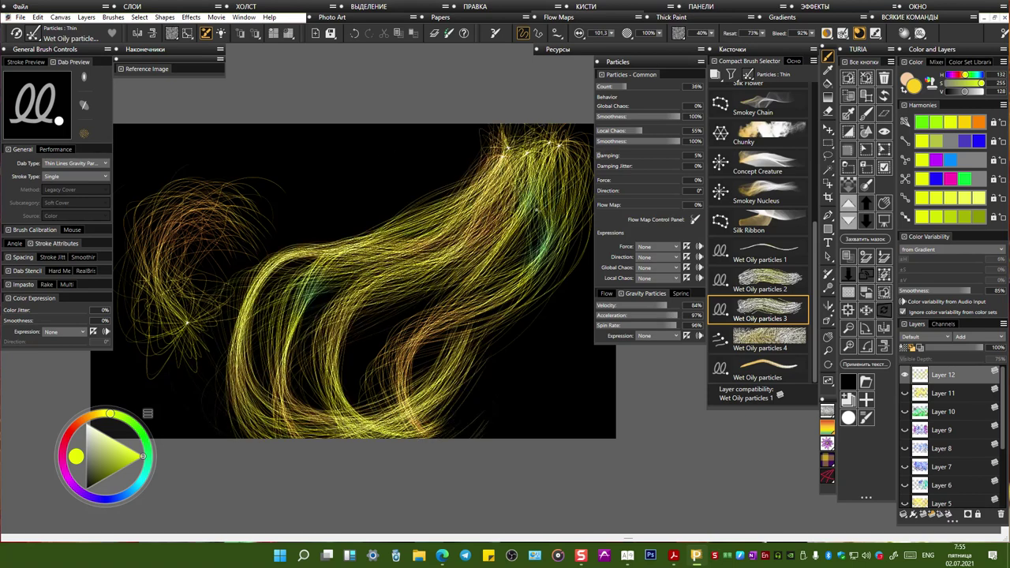
Step: Paint dense swirling strokes across the canvas starting from the burst on the left
mouse_move(191, 321)
mouse_down()
mouse_move(256, 193)
mouse_move(331, 270)
mouse_move(367, 351)
mouse_move(201, 207)
mouse_move(355, 407)
mouse_up()
mouse_move(190, 323)
mouse_down()
mouse_move(410, 260)
mouse_move(513, 466)
mouse_up()
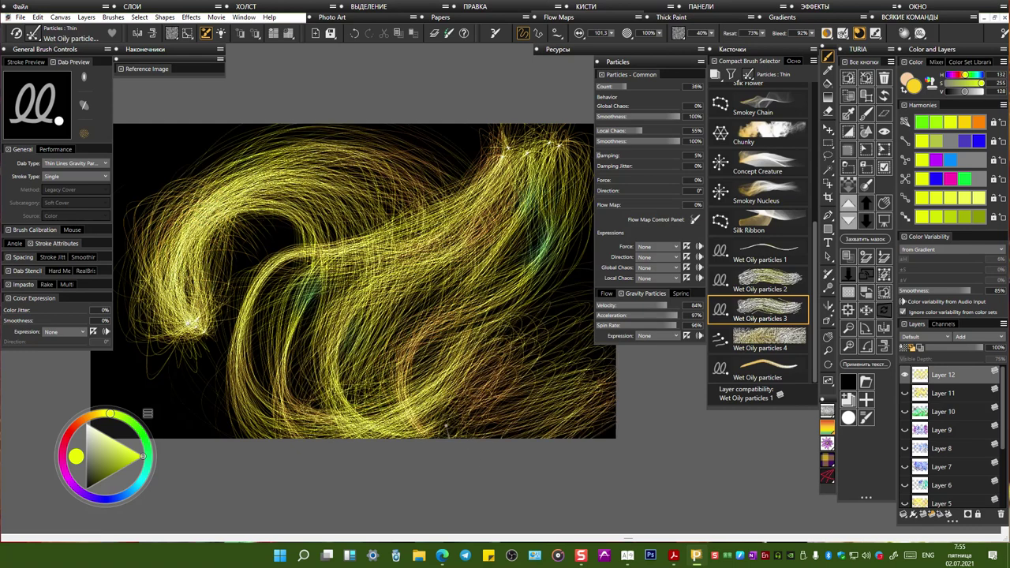
mouse_move(204, 347)
mouse_down()
mouse_move(193, 328)
mouse_move(294, 461)
mouse_up()
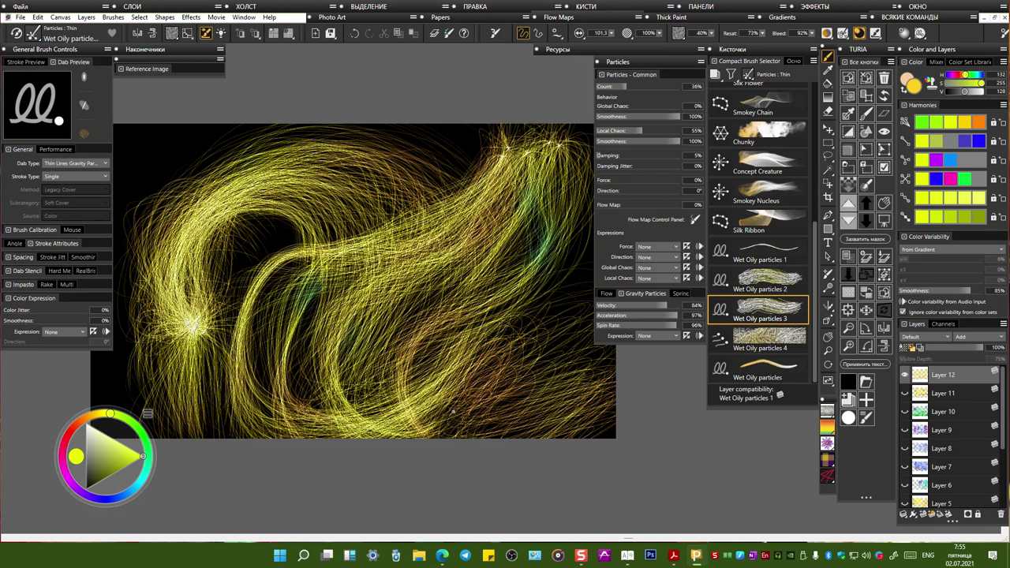
Step: Set the gravity Velocity to 100%, pick a red colour, and paint long curved strokes from the canvas's upper part
click(677, 306)
mouse_move(456, 155)
mouse_down()
mouse_move(308, 315)
mouse_move(304, 371)
mouse_move(490, 286)
mouse_up()
drag(106, 420, 58, 434)
drag(347, 157, 221, 379)
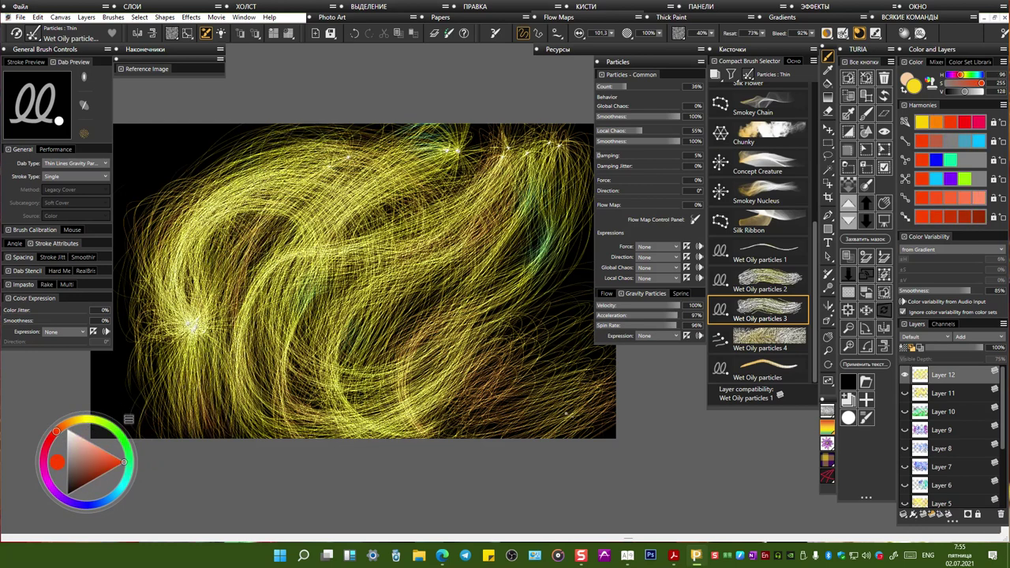
Step: Change the colour to blue and paint more curved strokes across the left half and at the lower right
click(88, 508)
drag(341, 162, 237, 379)
drag(127, 471, 111, 502)
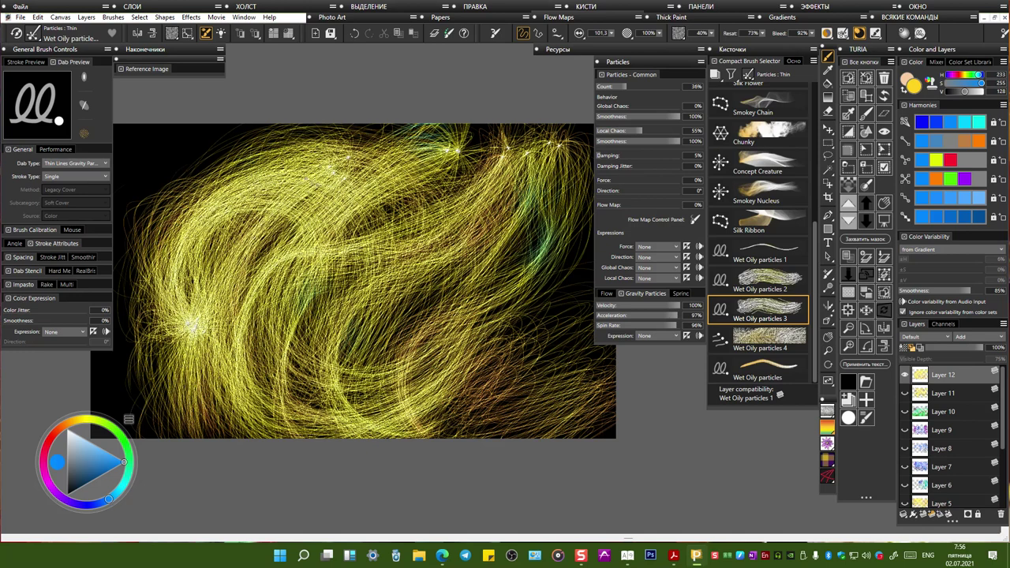
drag(285, 156, 189, 379)
mouse_move(231, 149)
mouse_down()
mouse_move(182, 371)
mouse_move(207, 386)
mouse_up()
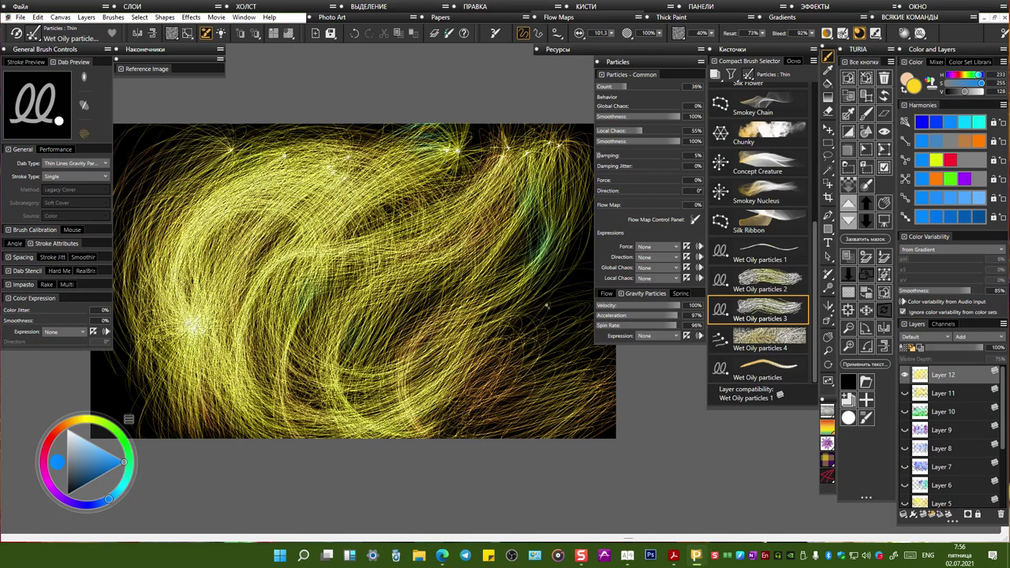
drag(572, 261, 517, 419)
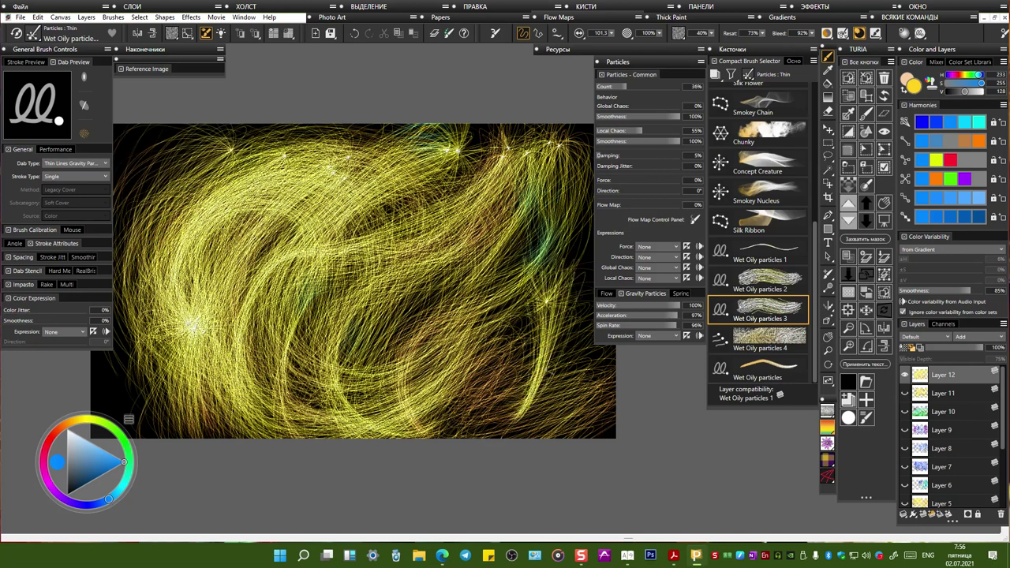
Step: Switch the colour variability to in HSV and paint long blue strokes from the upper right towards the lower centre
click(937, 251)
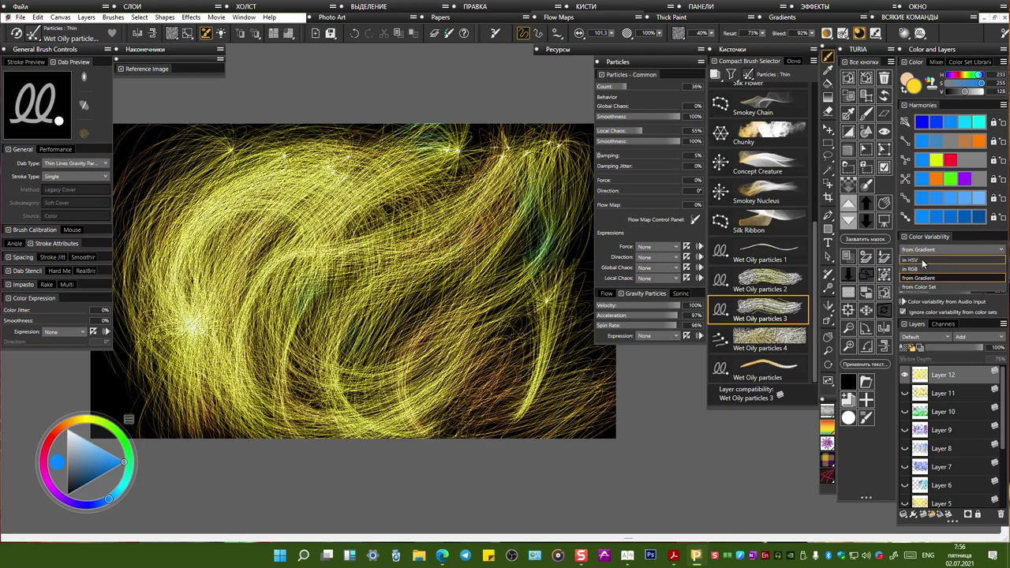
click(923, 263)
mouse_move(478, 135)
mouse_down()
mouse_move(331, 378)
mouse_move(331, 260)
mouse_move(355, 399)
mouse_up()
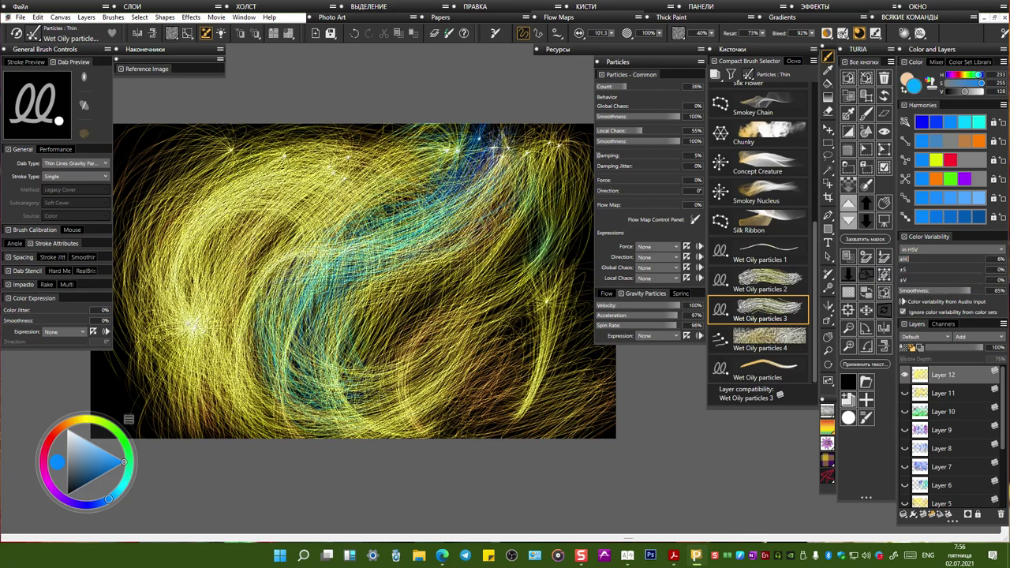
drag(497, 158, 340, 406)
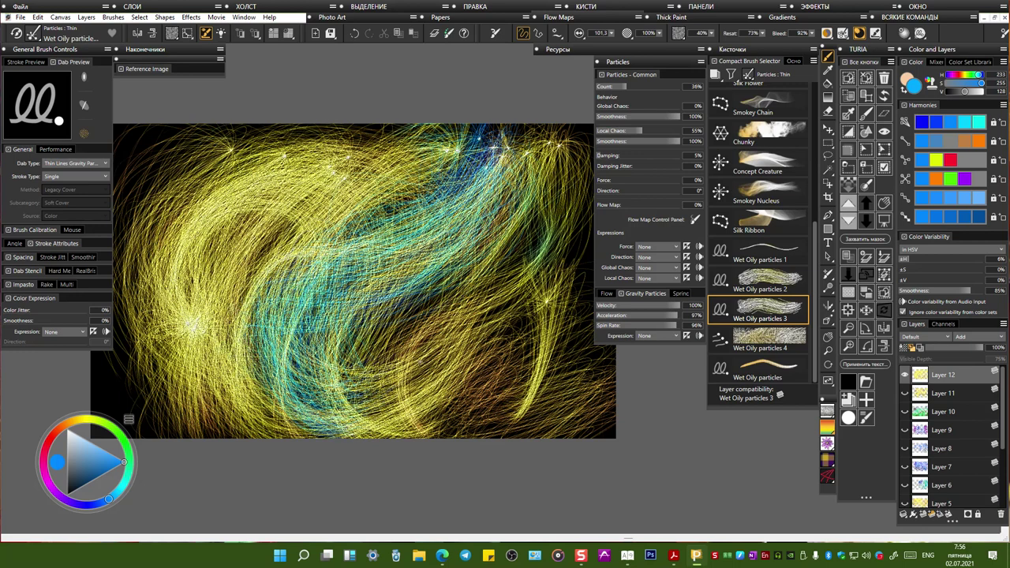
Step: Clear the layer and paint blue and turquoise particle strokes until the whole canvas is covered
click(847, 384)
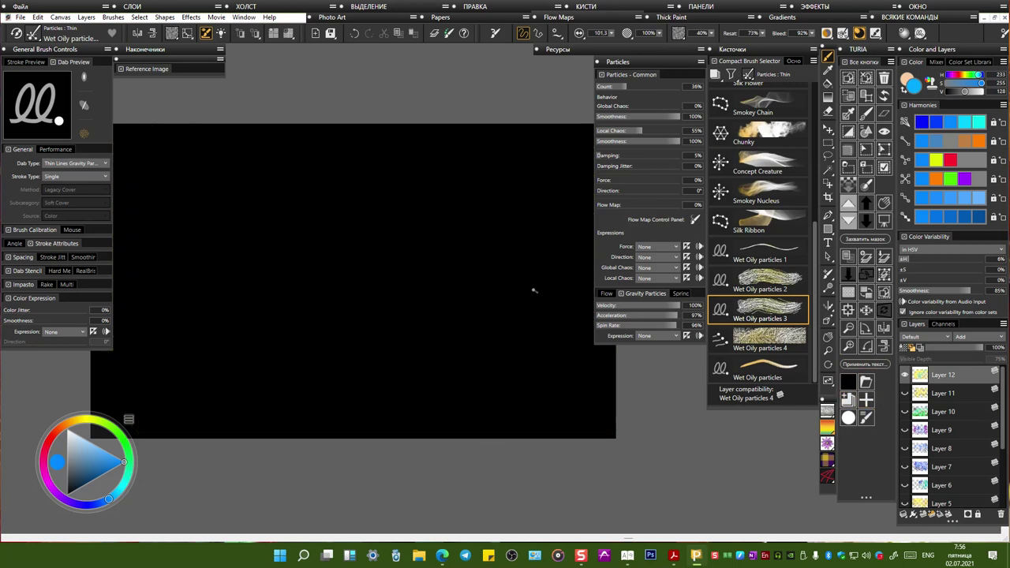
mouse_move(207, 247)
mouse_down()
mouse_move(196, 247)
mouse_move(320, 210)
mouse_move(458, 206)
mouse_move(525, 229)
mouse_up()
mouse_move(147, 301)
mouse_down()
mouse_move(276, 254)
mouse_move(442, 273)
mouse_move(553, 316)
mouse_move(473, 371)
mouse_up()
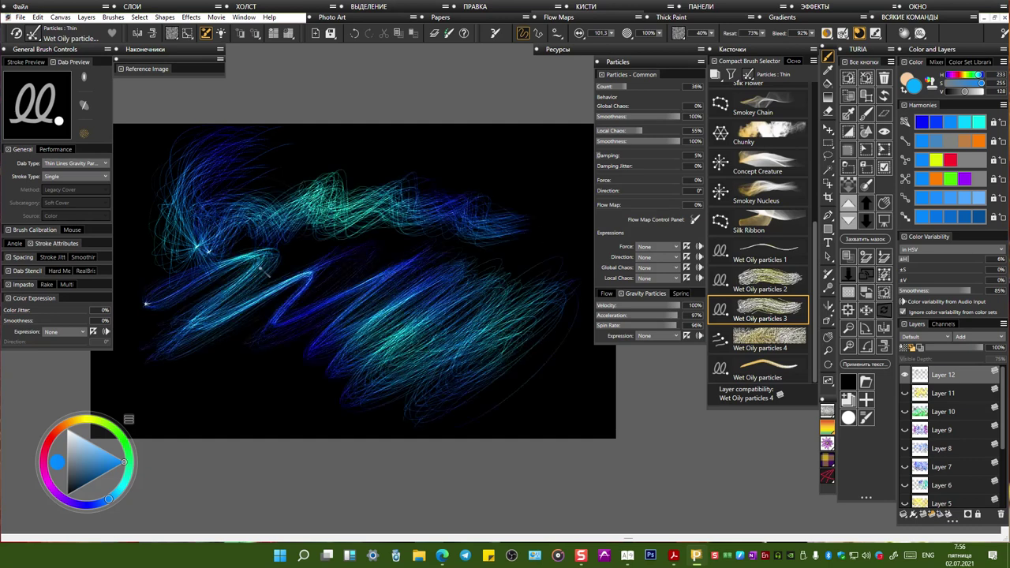
mouse_move(143, 162)
mouse_down()
mouse_move(191, 301)
mouse_move(158, 187)
mouse_move(243, 338)
mouse_up()
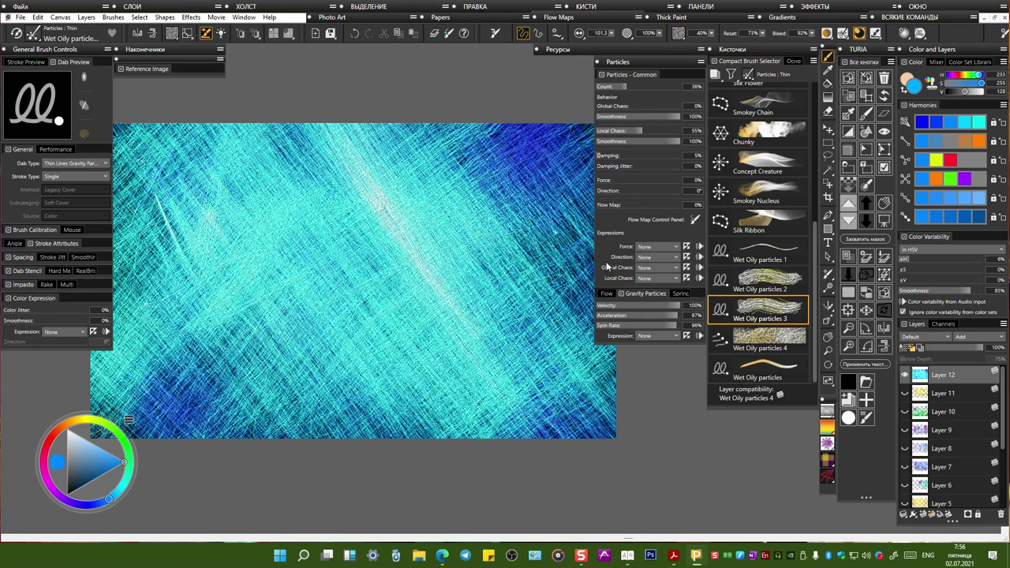
Step: Turn off Glow, set Local Chaos to 12%, and paint long downward blue strokes on the canvas's right side
click(922, 33)
click(908, 72)
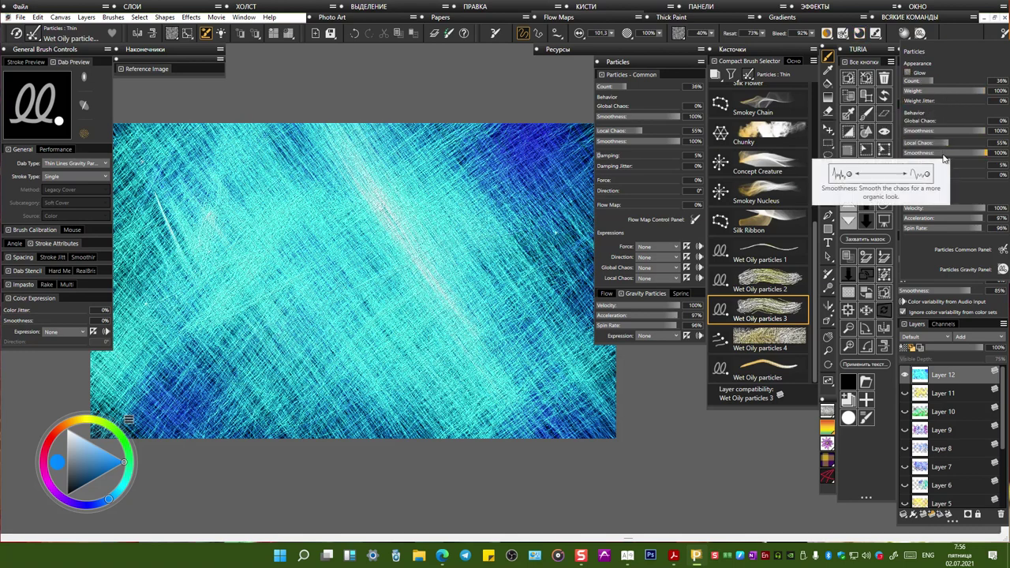
drag(941, 143, 914, 144)
drag(491, 184, 542, 347)
mouse_move(476, 141)
mouse_down()
mouse_move(540, 401)
mouse_move(534, 420)
mouse_up()
mouse_move(439, 144)
mouse_down()
mouse_move(521, 371)
mouse_move(528, 430)
mouse_move(514, 431)
mouse_up()
Step: Change the colour to green and paint curved strokes fanning down from one point at the canvas's upper centre
click(115, 431)
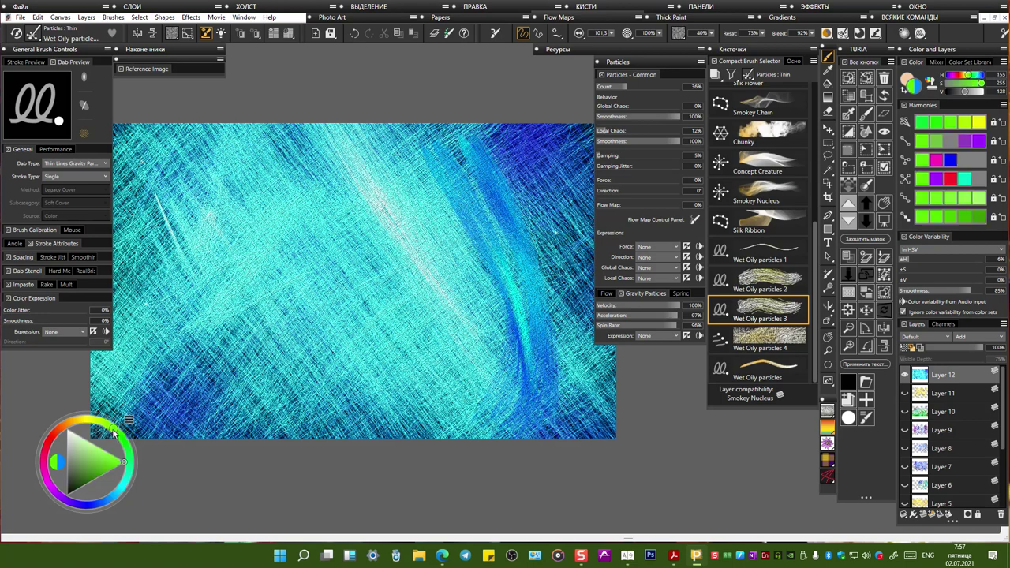
mouse_move(278, 177)
mouse_down()
mouse_move(230, 344)
mouse_move(229, 436)
mouse_move(214, 434)
mouse_move(257, 423)
mouse_up()
mouse_move(285, 159)
mouse_down()
mouse_move(278, 285)
mouse_move(297, 367)
mouse_up()
drag(283, 154, 332, 324)
mouse_move(282, 155)
mouse_down()
mouse_move(375, 316)
mouse_move(449, 315)
mouse_move(502, 355)
mouse_up()
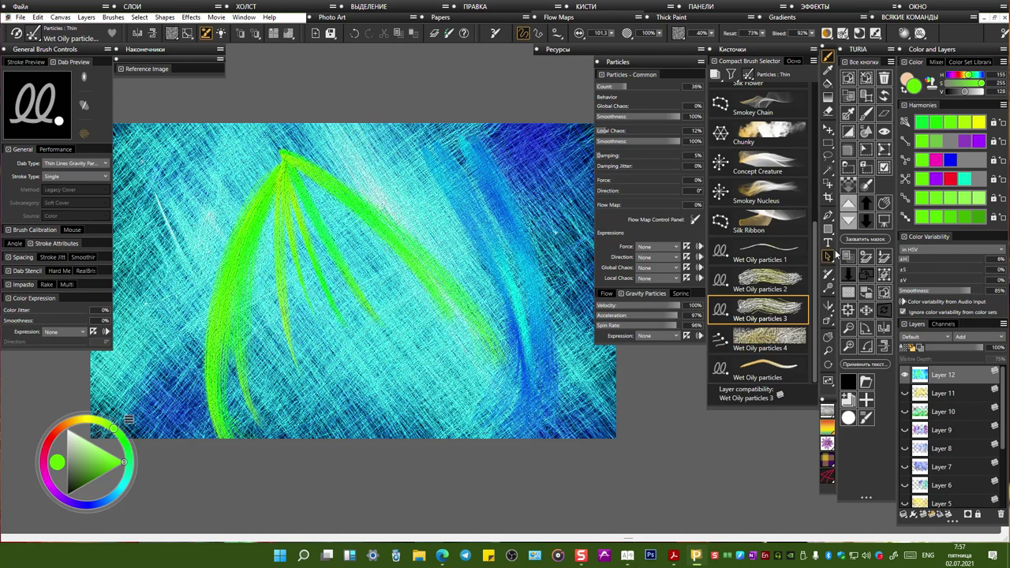
Step: Set the gravity particles expression to Random and paint looping green strokes across the centre and right half of the canvas
click(920, 35)
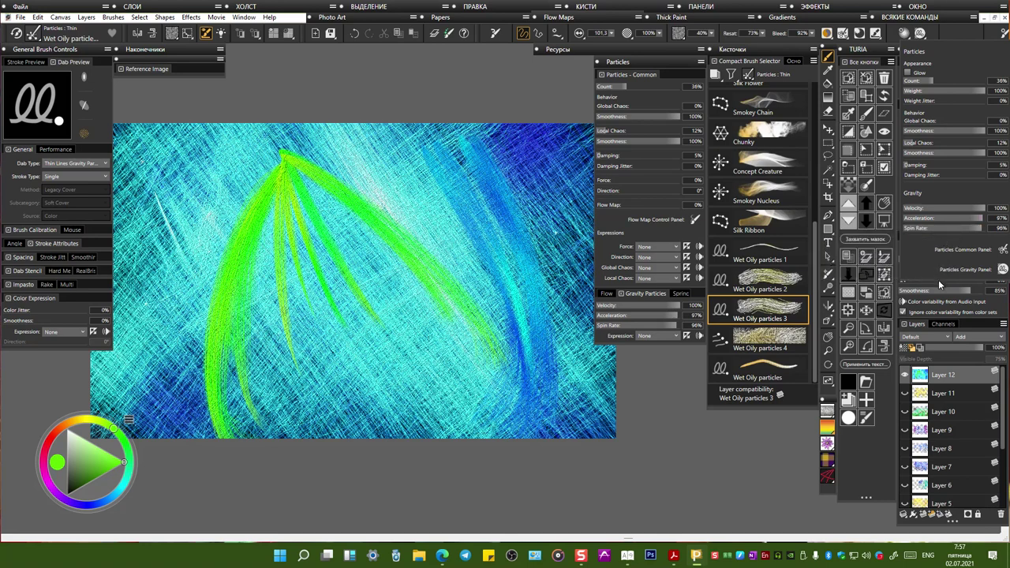
click(658, 336)
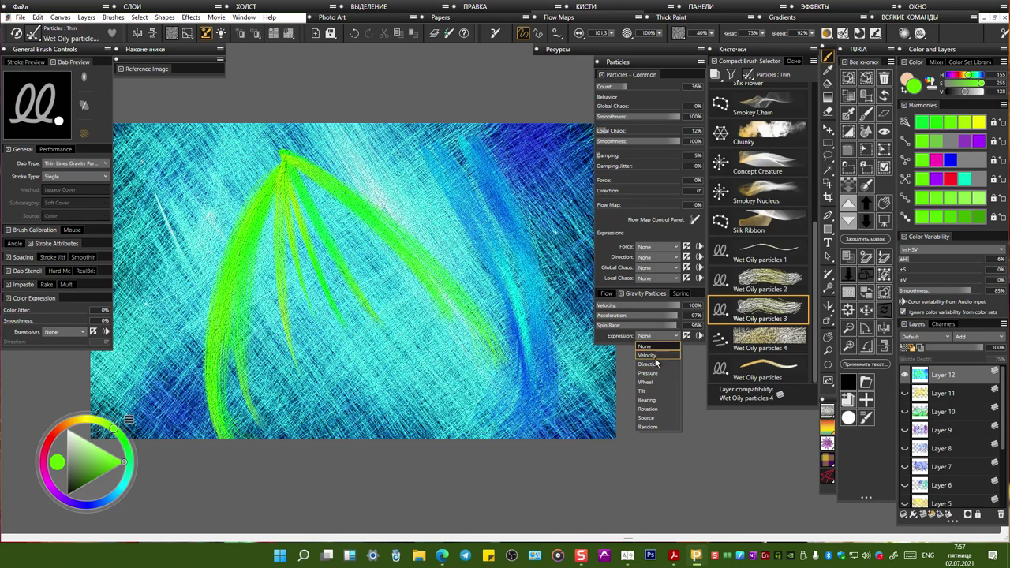
click(655, 427)
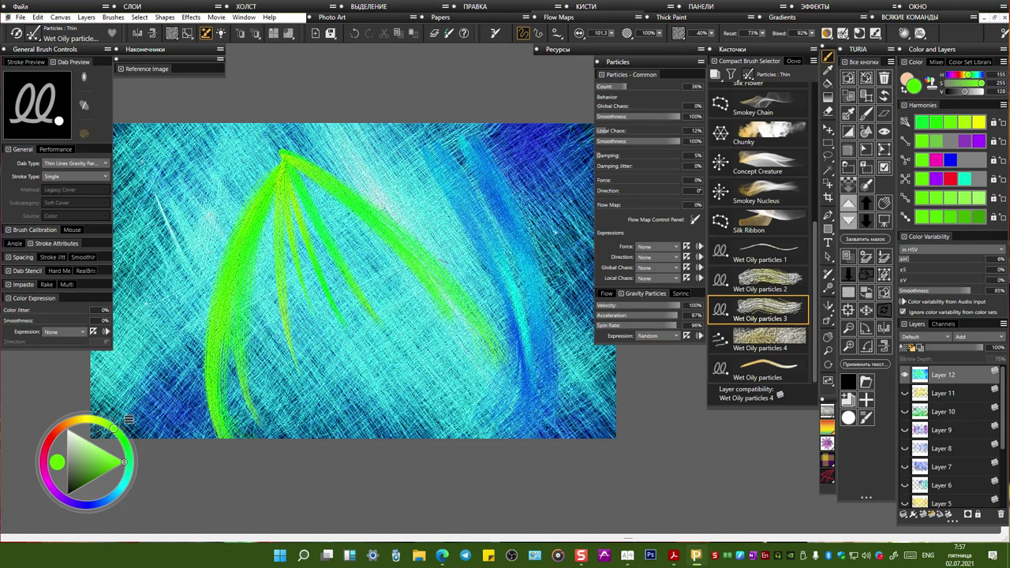
mouse_move(305, 207)
mouse_down()
mouse_move(395, 146)
mouse_move(470, 144)
mouse_move(517, 354)
mouse_move(527, 360)
mouse_up()
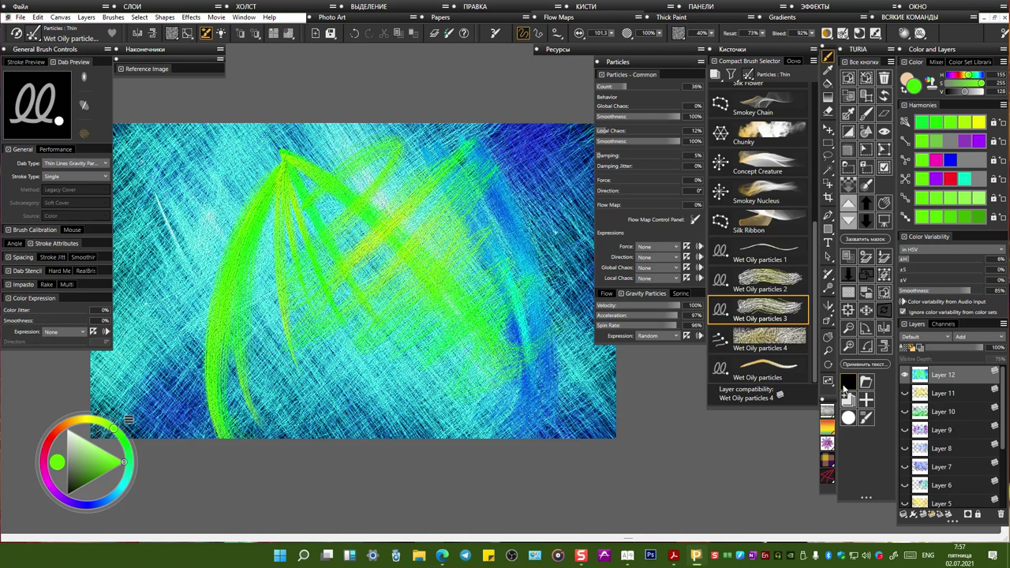
Step: Clear the layer and paint zigzag and looping green strokes over the black canvas
click(848, 383)
mouse_move(156, 203)
mouse_down()
mouse_move(159, 264)
mouse_move(246, 147)
mouse_move(238, 224)
mouse_move(268, 248)
mouse_move(326, 228)
mouse_move(334, 296)
mouse_move(396, 271)
mouse_move(441, 319)
mouse_move(561, 364)
mouse_move(510, 459)
mouse_up()
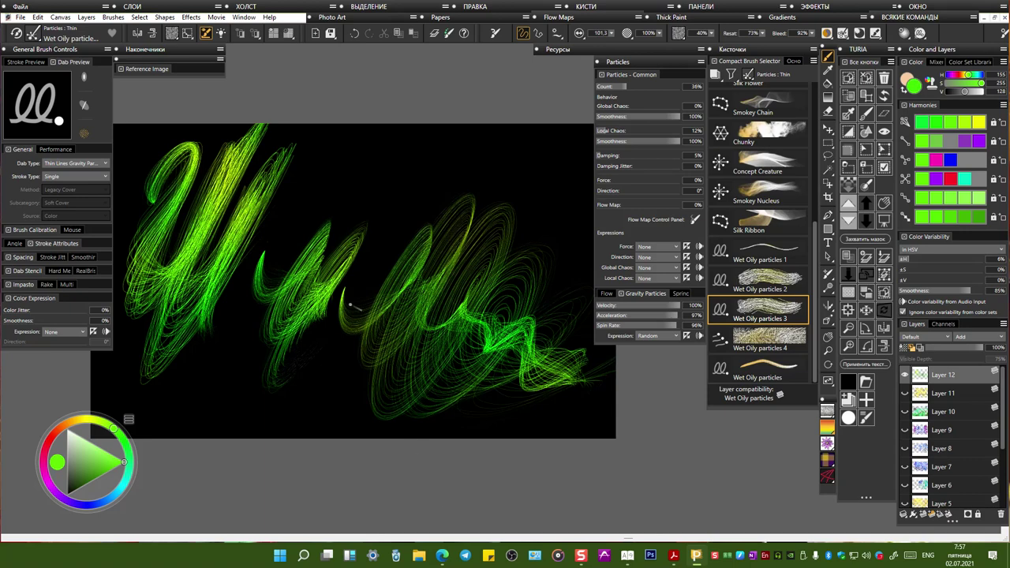
mouse_move(268, 257)
mouse_down()
mouse_move(343, 237)
mouse_move(411, 158)
mouse_move(564, 198)
mouse_up()
Step: Save the brush as a new variant named Wet Oily particles 5 in the Particles : Thin category and select it
right_click(767, 318)
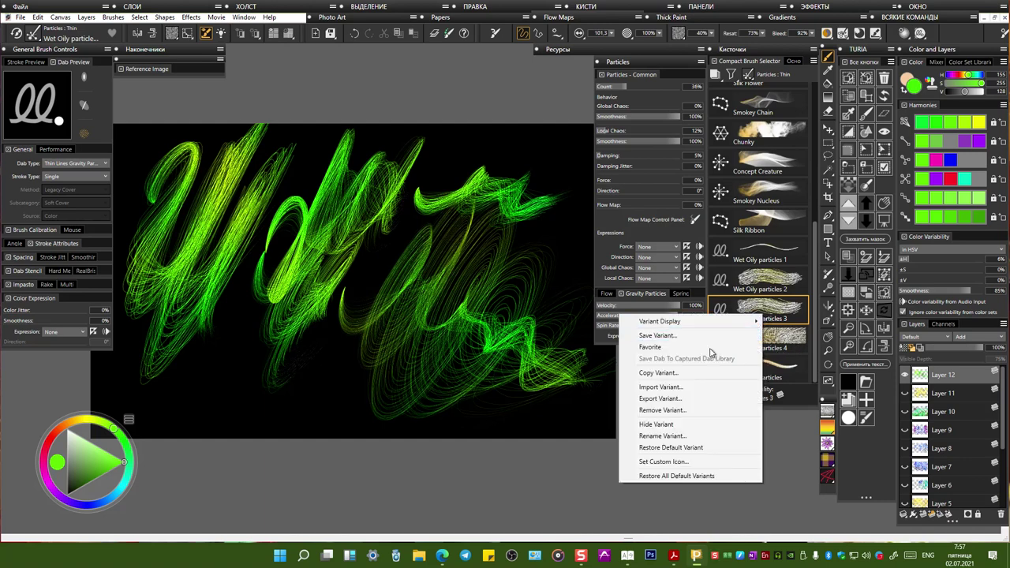
click(709, 336)
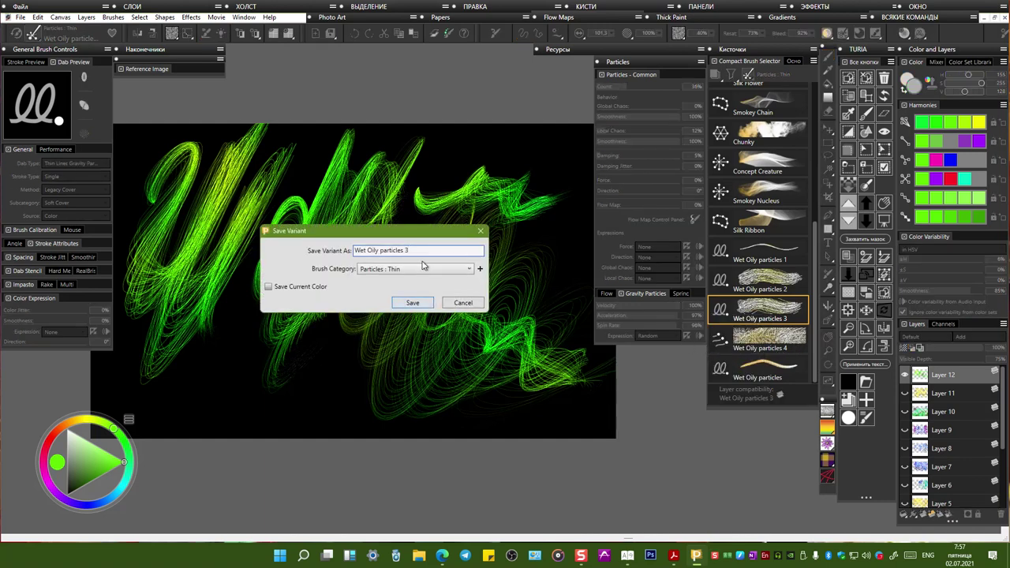
key(BackSpace)
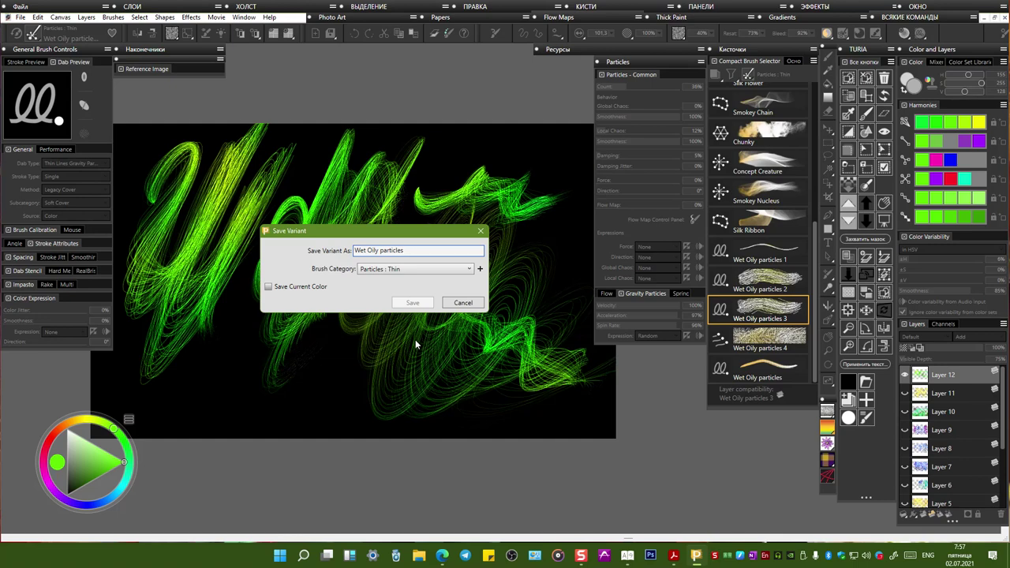
text(5)
key(Return)
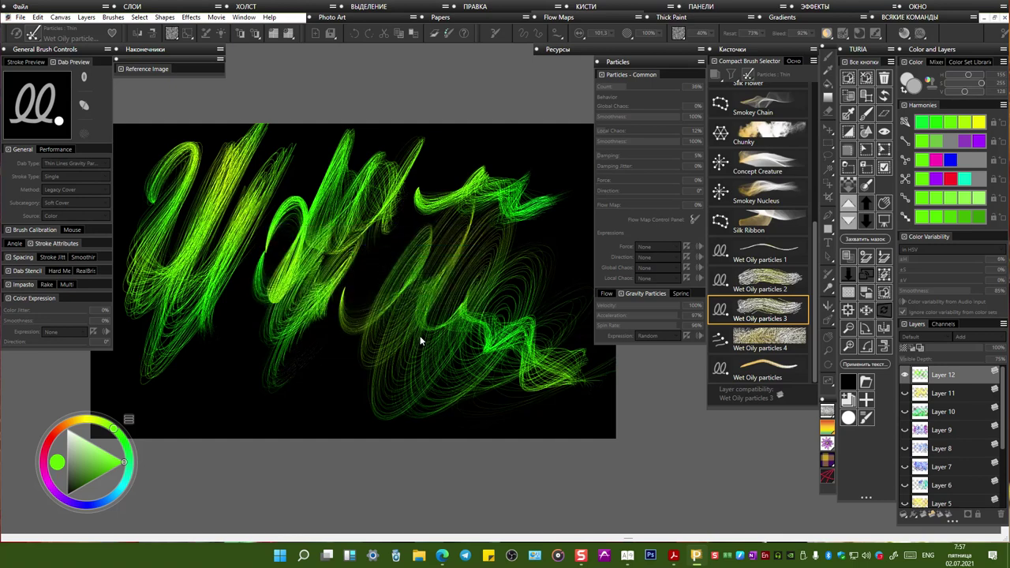
click(767, 381)
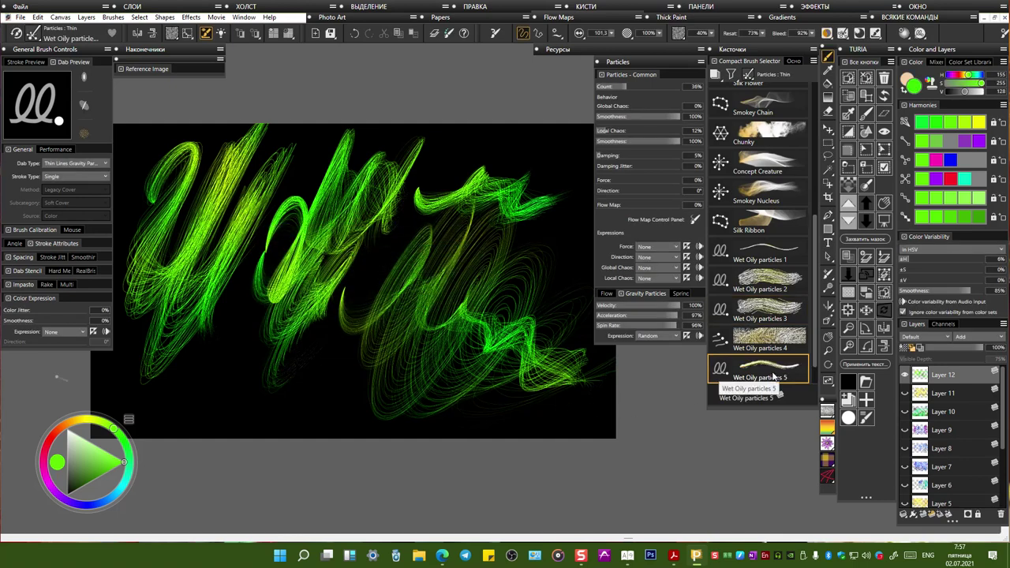
Step: Paint green zigzag strokes with Wet Oily particles 5 along the lower part and up the right side
drag(814, 283, 817, 322)
mouse_move(214, 391)
mouse_down()
mouse_move(201, 368)
mouse_move(203, 314)
mouse_up()
mouse_move(213, 363)
mouse_down()
mouse_move(237, 355)
mouse_move(244, 371)
mouse_move(229, 347)
mouse_move(331, 347)
mouse_move(395, 363)
mouse_move(466, 300)
mouse_move(505, 166)
mouse_move(598, 232)
mouse_up()
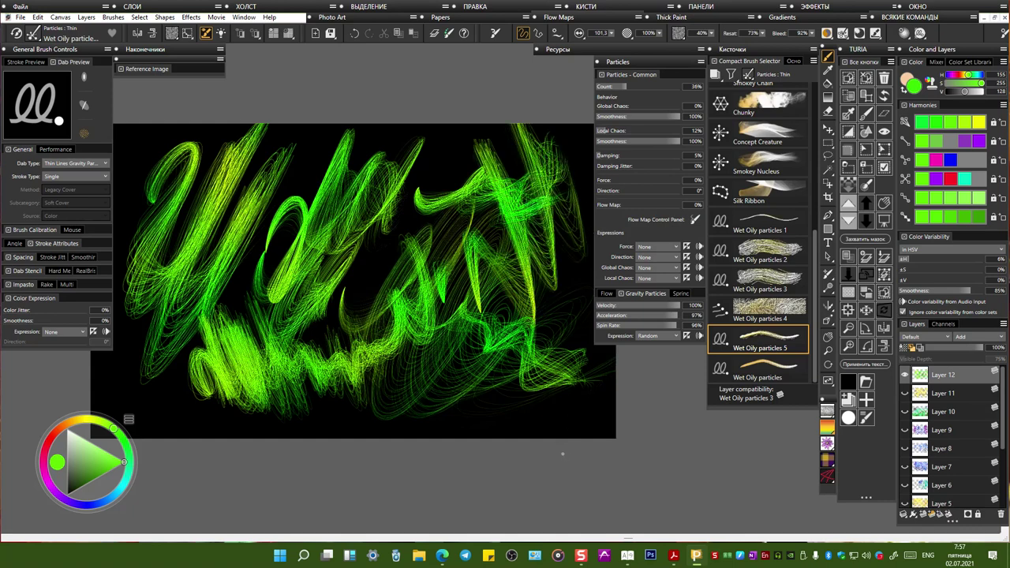
Step: Change the colour to turquoise, clear the layer, and paint zigzags on the left and a downward fan of strokes on the right
click(966, 180)
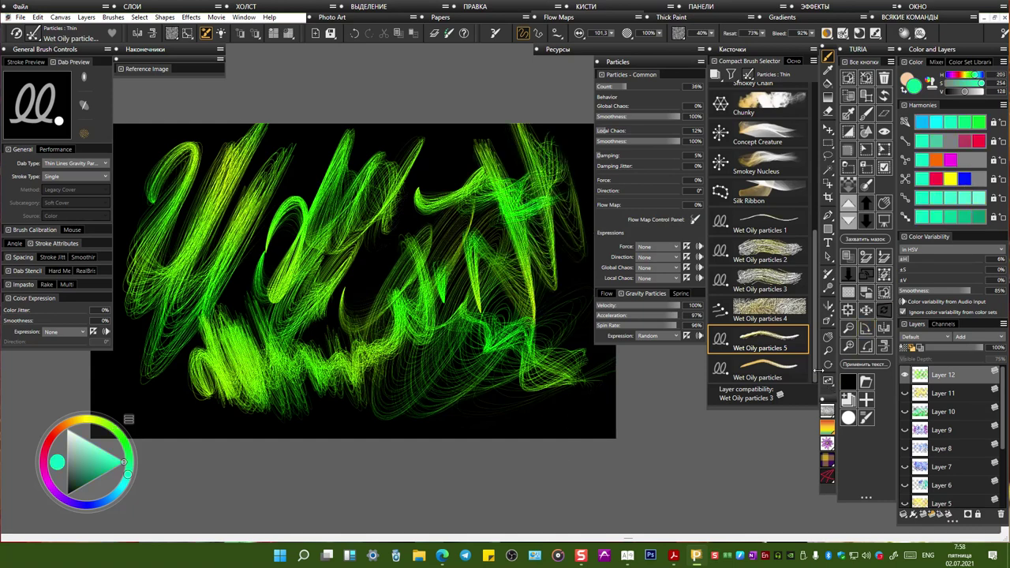
click(850, 382)
mouse_move(147, 192)
mouse_down()
mouse_move(165, 165)
mouse_move(154, 210)
mouse_move(201, 198)
mouse_move(206, 218)
mouse_move(168, 279)
mouse_move(261, 182)
mouse_move(296, 168)
mouse_move(150, 340)
mouse_move(314, 192)
mouse_move(327, 225)
mouse_move(366, 204)
mouse_up()
mouse_move(429, 151)
mouse_down()
mouse_move(363, 300)
mouse_move(389, 394)
mouse_move(407, 377)
mouse_move(407, 395)
mouse_move(466, 378)
mouse_move(541, 399)
mouse_up()
drag(423, 147, 597, 436)
drag(418, 147, 344, 254)
mouse_move(402, 172)
mouse_down()
mouse_move(312, 351)
mouse_move(335, 335)
mouse_up()
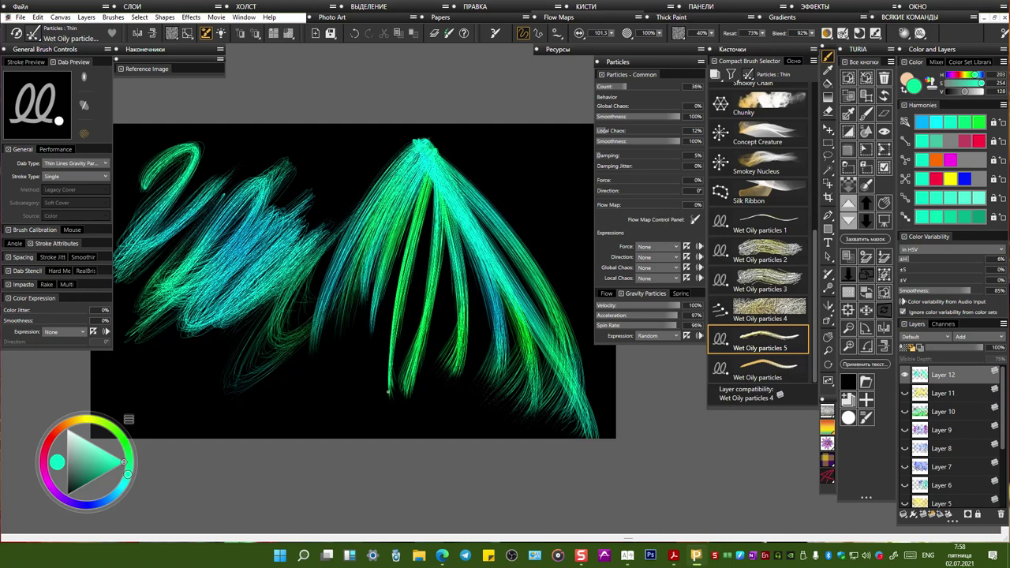
Step: Fill the left and centre of the canvas with dense diagonal turquoise strokes and add a zigzag along the lower right
mouse_move(313, 197)
mouse_down()
mouse_move(371, 158)
mouse_move(426, 138)
mouse_move(467, 166)
mouse_up()
mouse_move(371, 331)
mouse_down()
mouse_move(513, 379)
mouse_move(571, 442)
mouse_up()
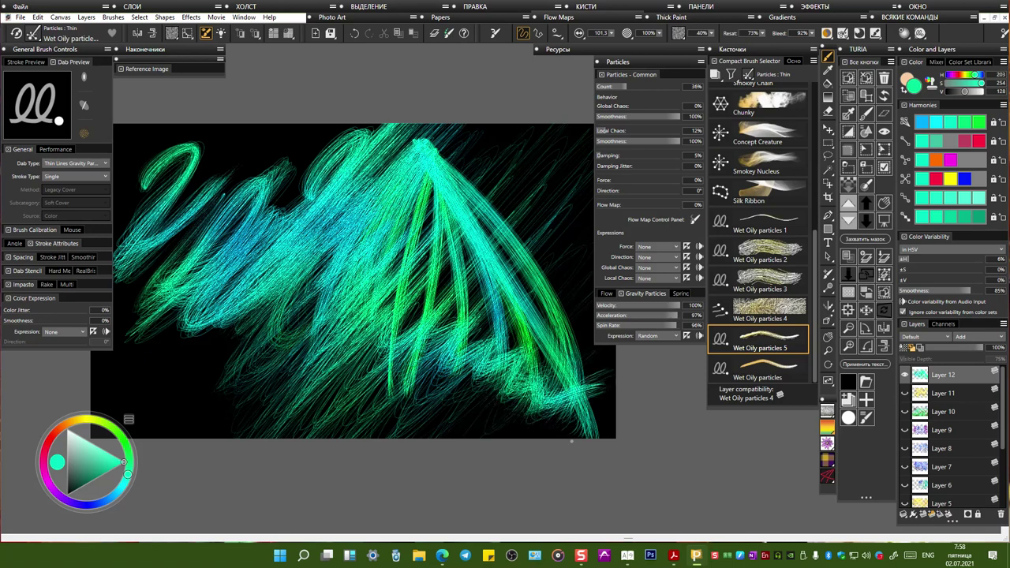
mouse_move(316, 182)
mouse_down()
mouse_move(276, 229)
mouse_move(229, 206)
mouse_move(174, 197)
mouse_move(143, 158)
mouse_move(276, 158)
mouse_move(348, 190)
mouse_move(552, 197)
mouse_move(528, 419)
mouse_up()
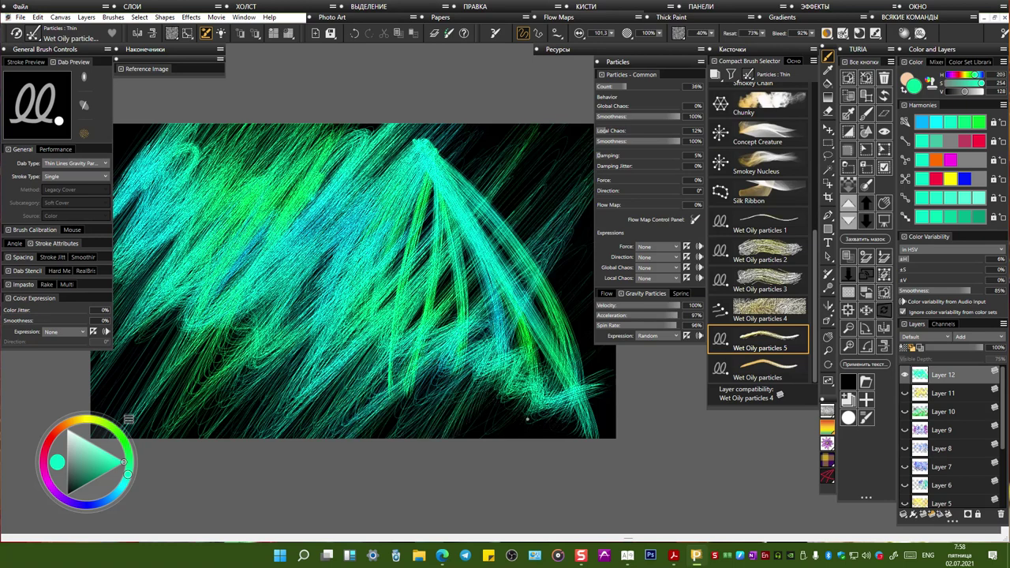
Step: Set the dab type to Thin Lines Spring Particles and paint a winding stroke down the right side of the canvas
click(79, 164)
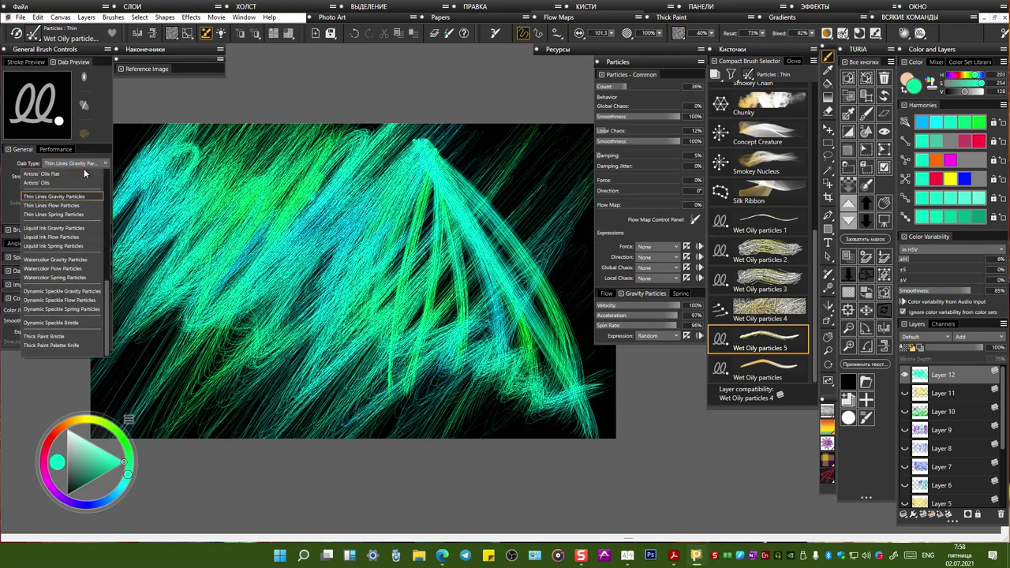
click(82, 215)
mouse_move(468, 166)
mouse_down()
mouse_move(505, 186)
mouse_move(552, 236)
mouse_up()
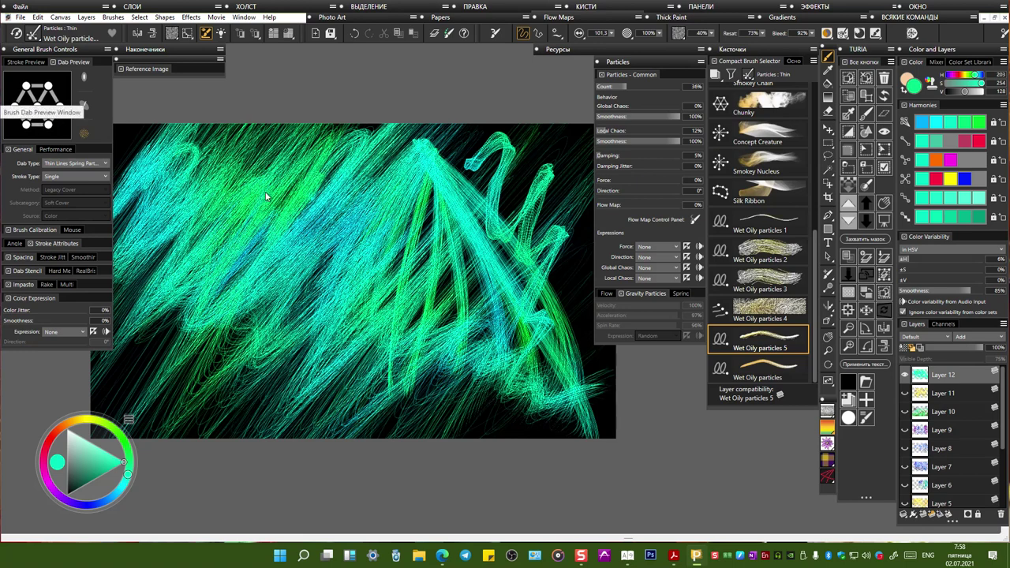
Step: Clear the layer, paint a wavy spring-particle stroke at the upper left, and stamp seven small rings in an arc beside it
click(849, 383)
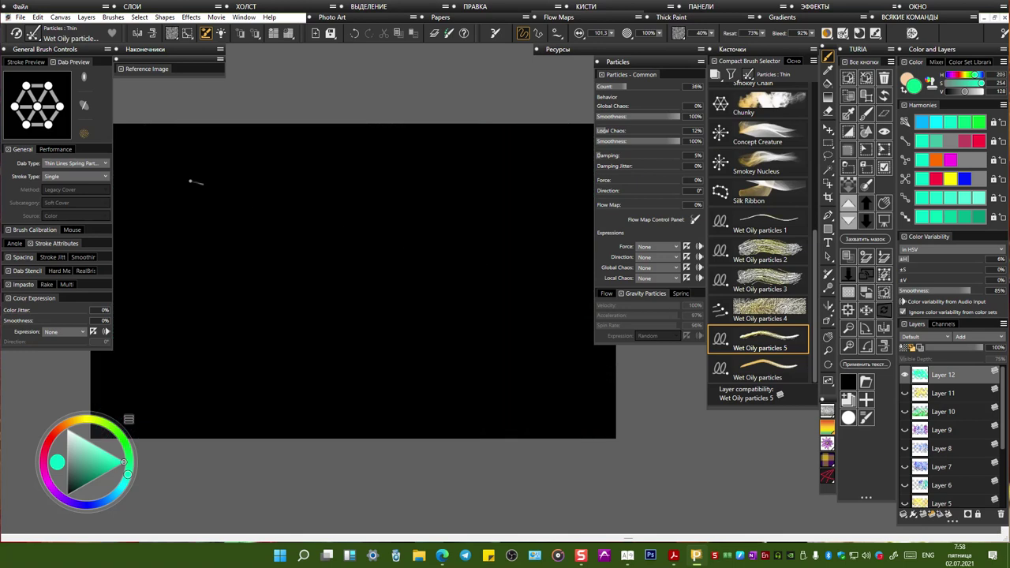
mouse_move(160, 199)
mouse_down()
mouse_move(187, 161)
mouse_move(162, 224)
mouse_move(184, 243)
mouse_move(224, 186)
mouse_move(217, 233)
mouse_move(254, 201)
mouse_move(273, 197)
mouse_move(294, 227)
mouse_up()
click(333, 202)
click(363, 208)
click(394, 217)
click(421, 240)
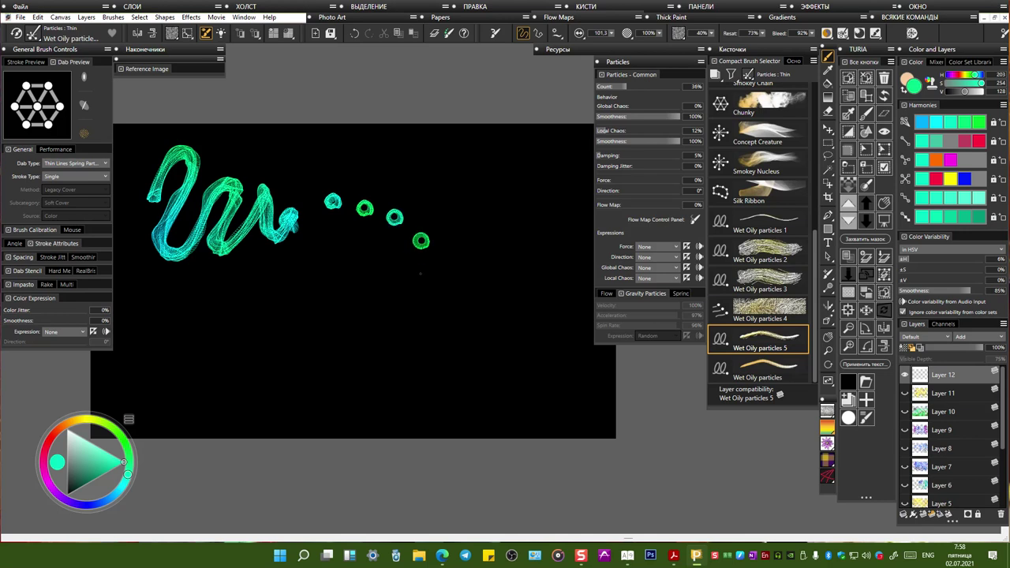
click(420, 273)
click(383, 315)
click(318, 339)
Step: Increase the brush size to 282.5 and stamp eight large rings around the canvas
drag(613, 38, 655, 48)
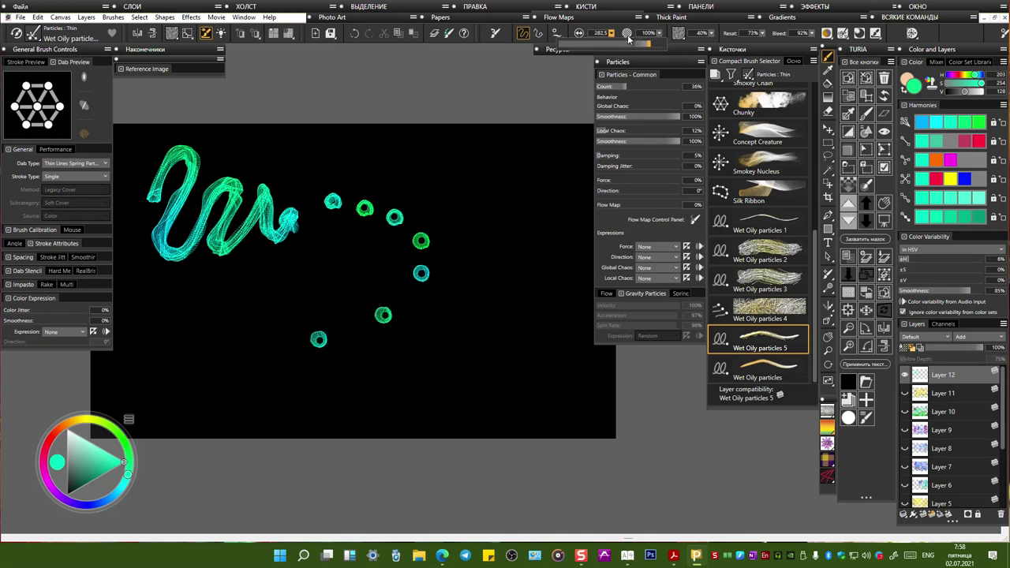
click(438, 180)
click(490, 219)
click(511, 309)
click(398, 391)
click(212, 377)
click(308, 274)
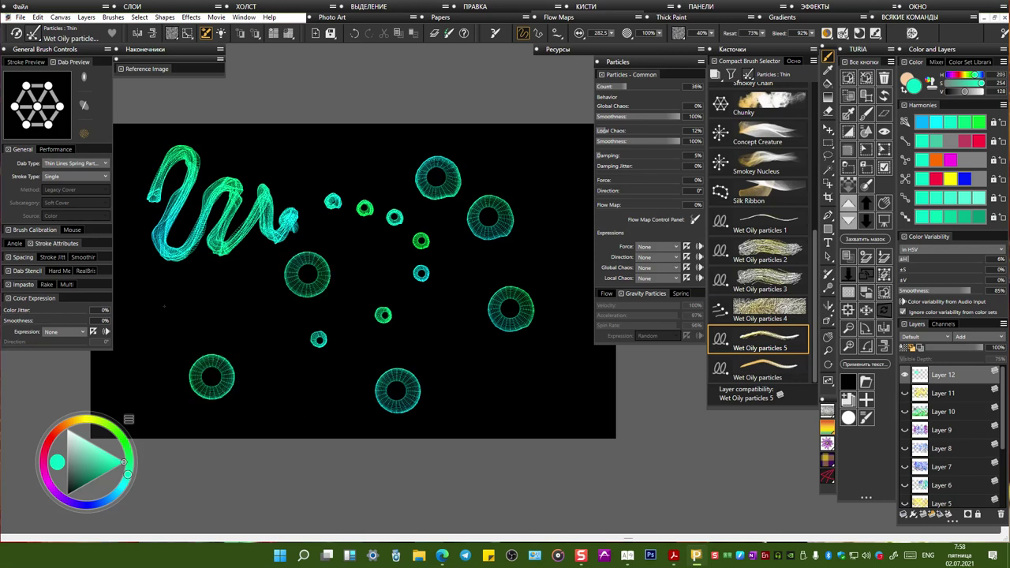
click(164, 307)
click(298, 162)
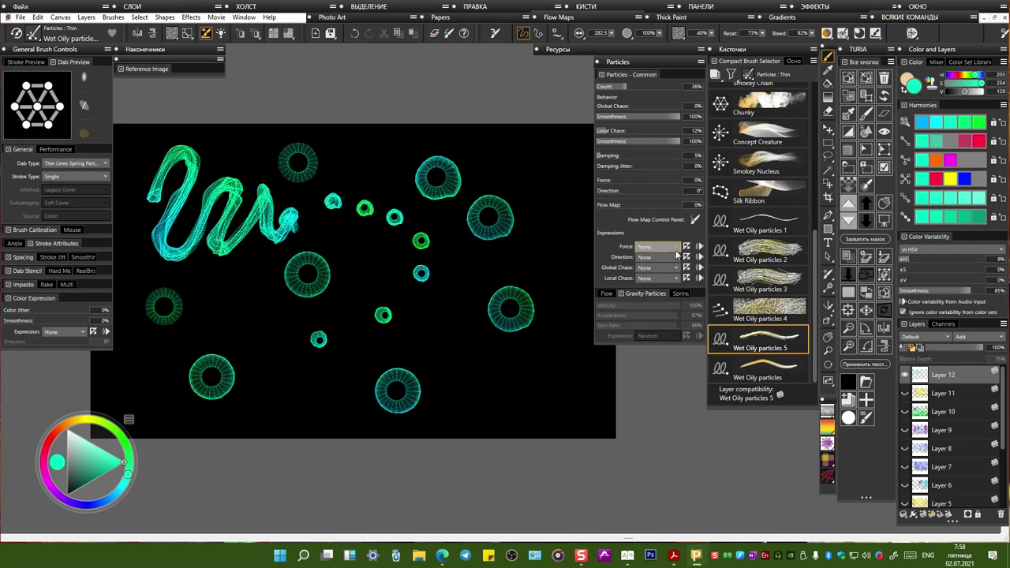
Step: Paint four wide mesh-like strokes on the right half, two running downward and two sweeping up from the lower centre
drag(541, 149, 553, 252)
mouse_move(507, 146)
mouse_down()
mouse_move(491, 252)
mouse_move(513, 314)
mouse_up()
mouse_move(453, 319)
mouse_down()
mouse_move(444, 331)
mouse_move(391, 272)
mouse_up()
drag(465, 330, 442, 224)
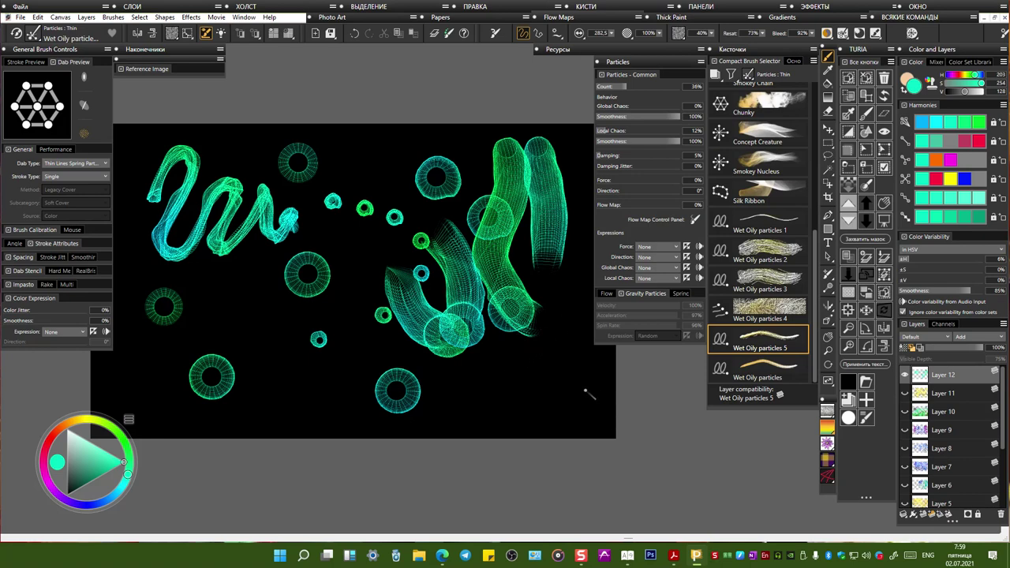
right_click(756, 342)
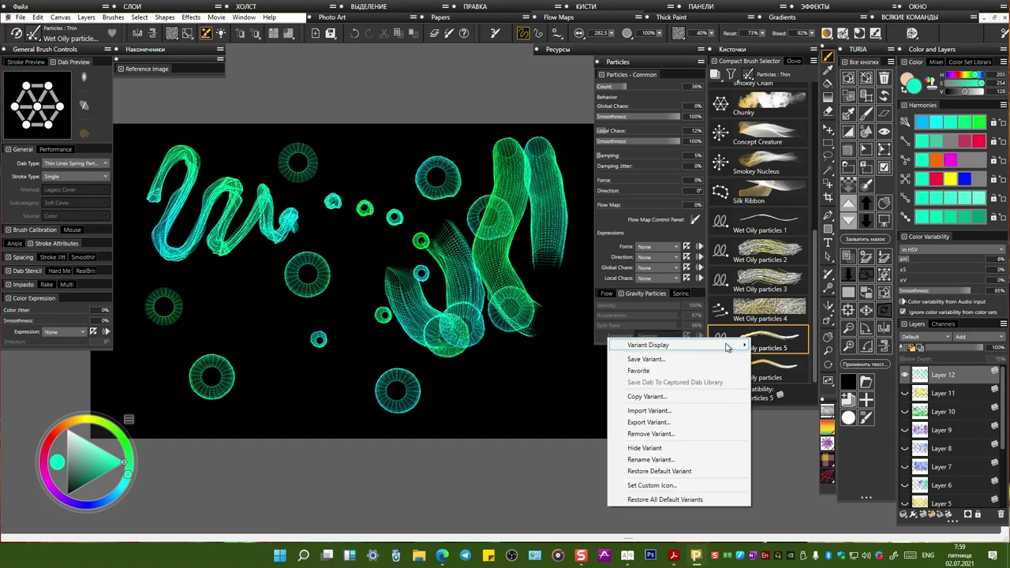
click(669, 360)
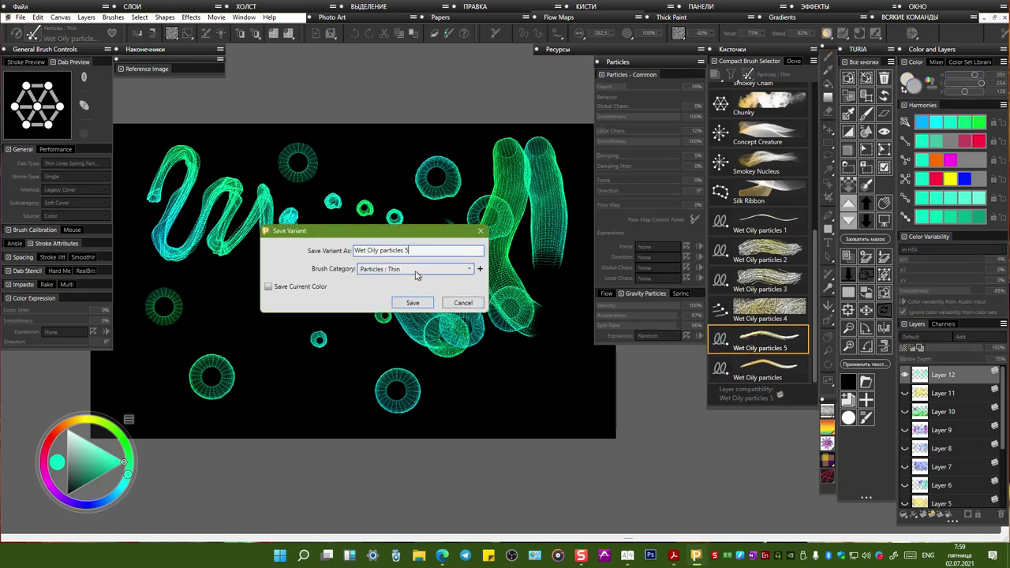
key(BackSpace)
key(BackSpace)
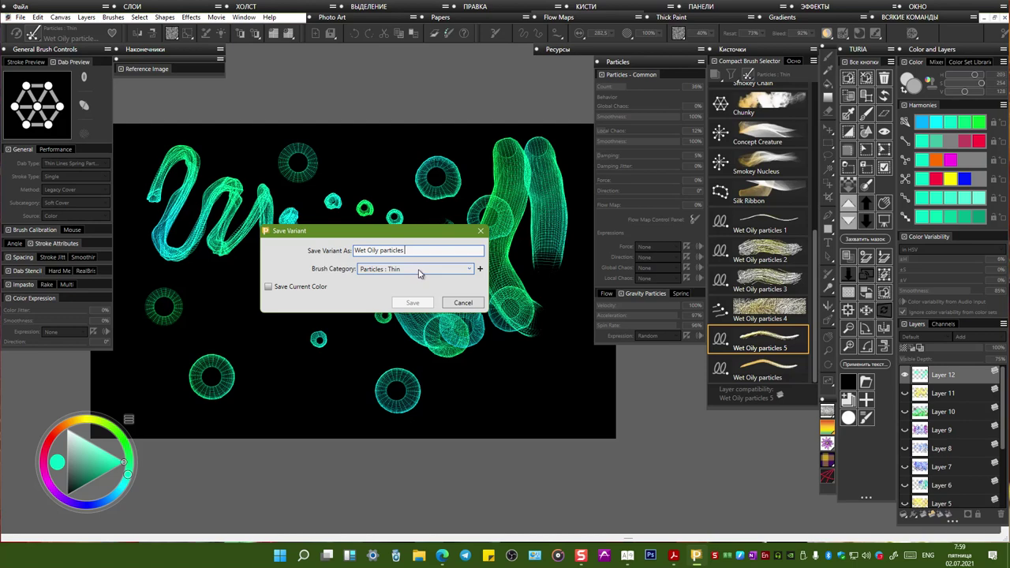
text(5)
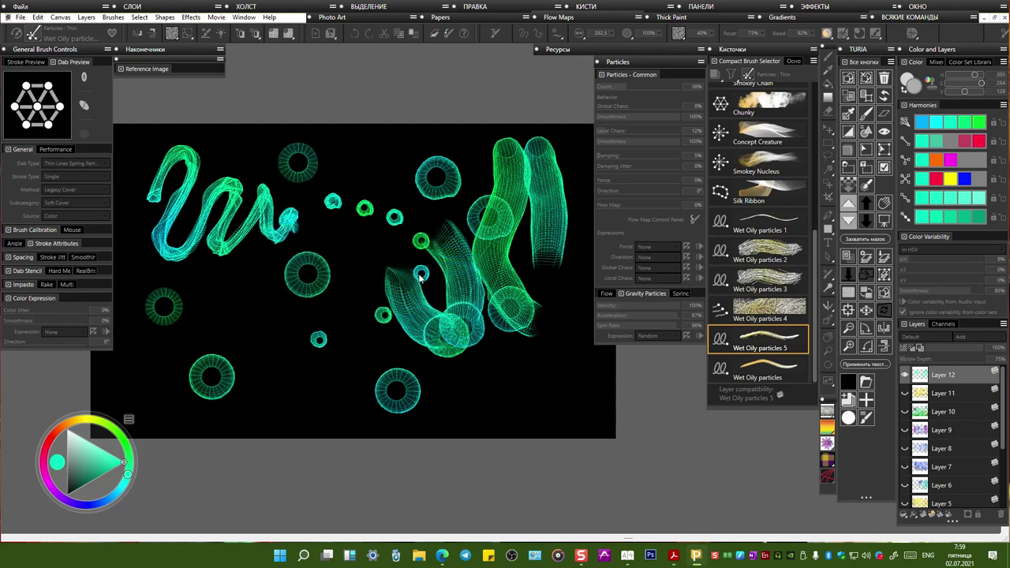
key(Return)
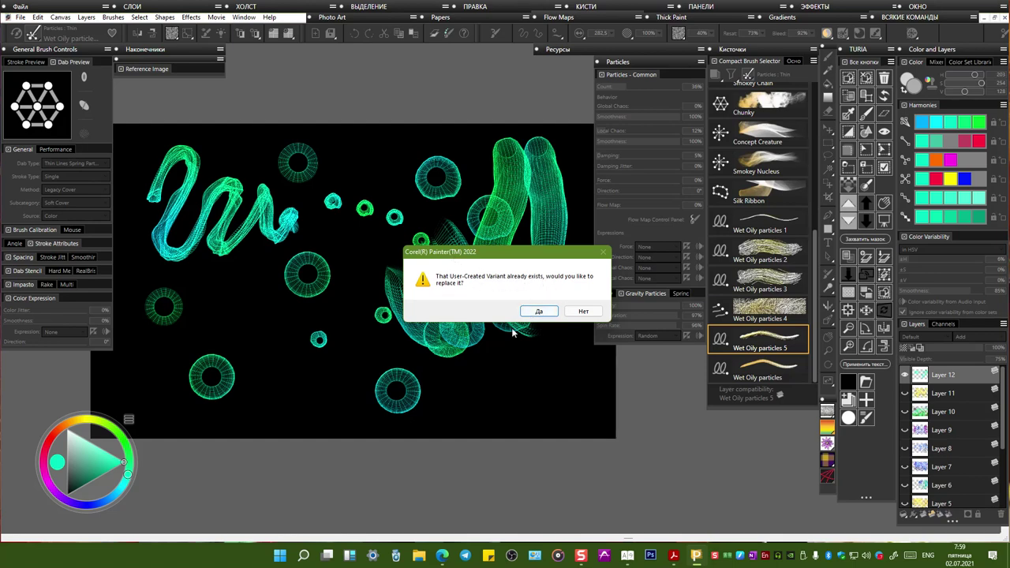
click(581, 313)
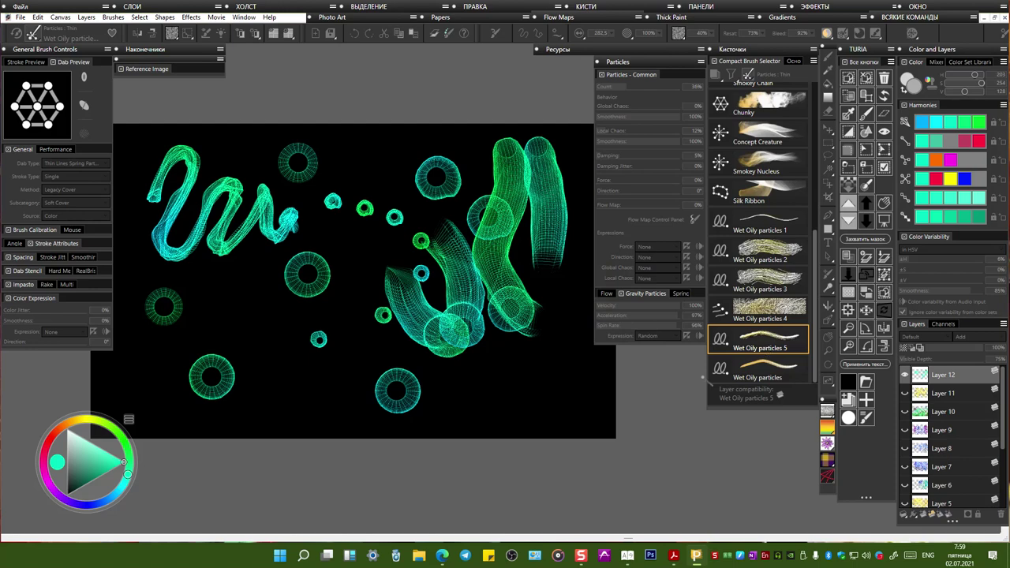
Step: Reselect Wet Oily particles 5 and save it as a new variant named Wet Oily particles 6
click(769, 351)
right_click(739, 338)
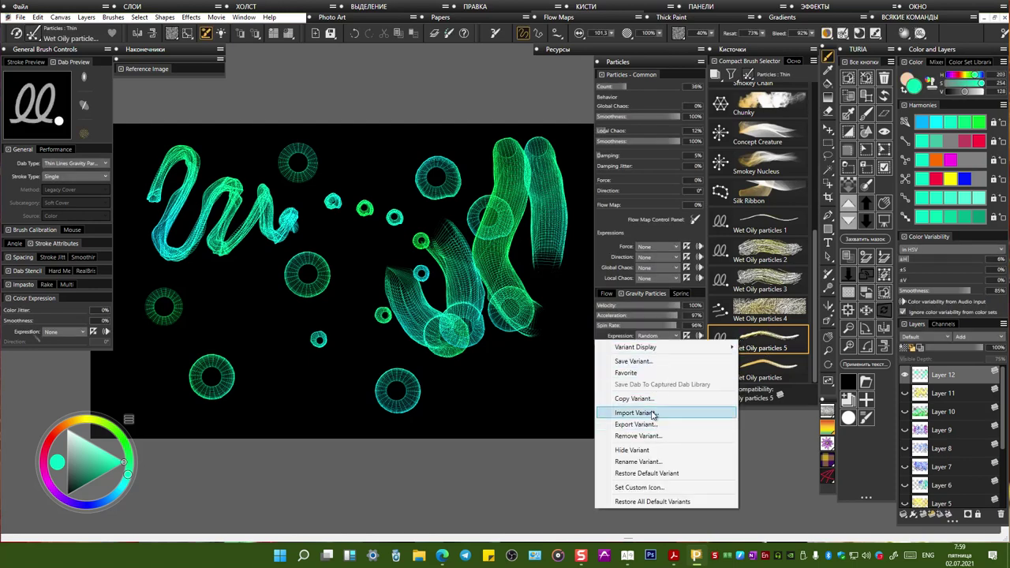
click(649, 363)
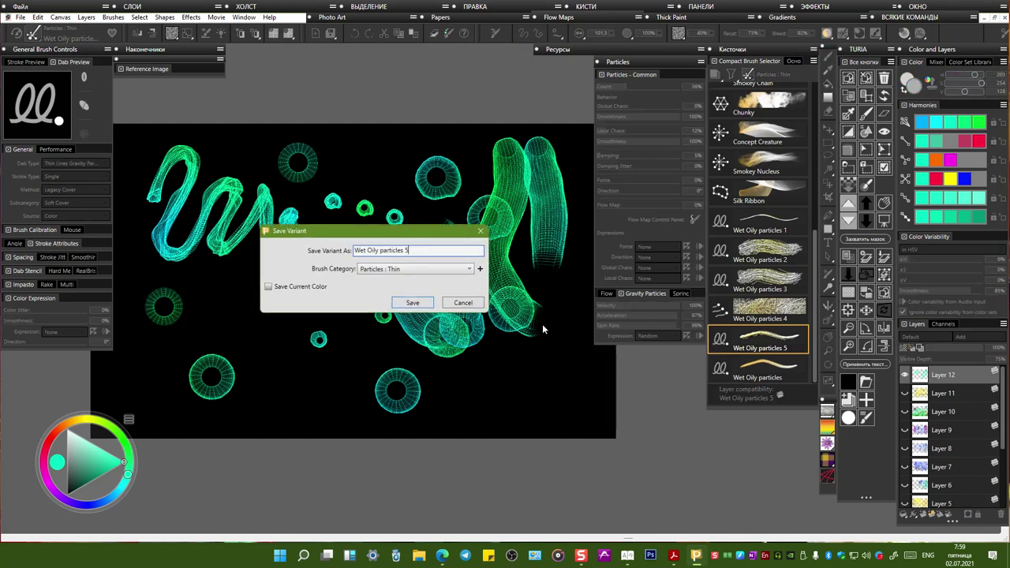
key(BackSpace)
key(BackSpace)
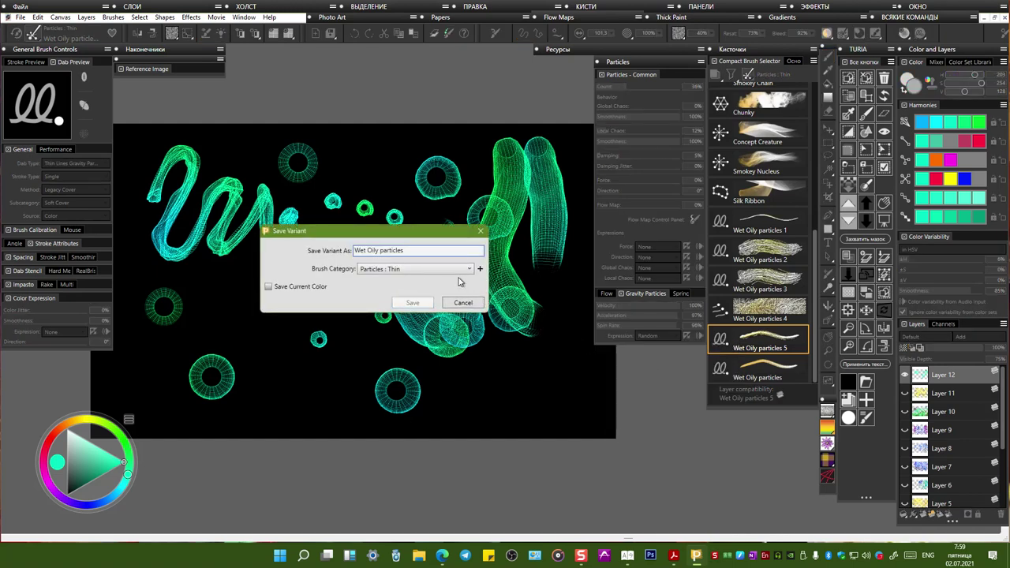
text(6)
click(413, 304)
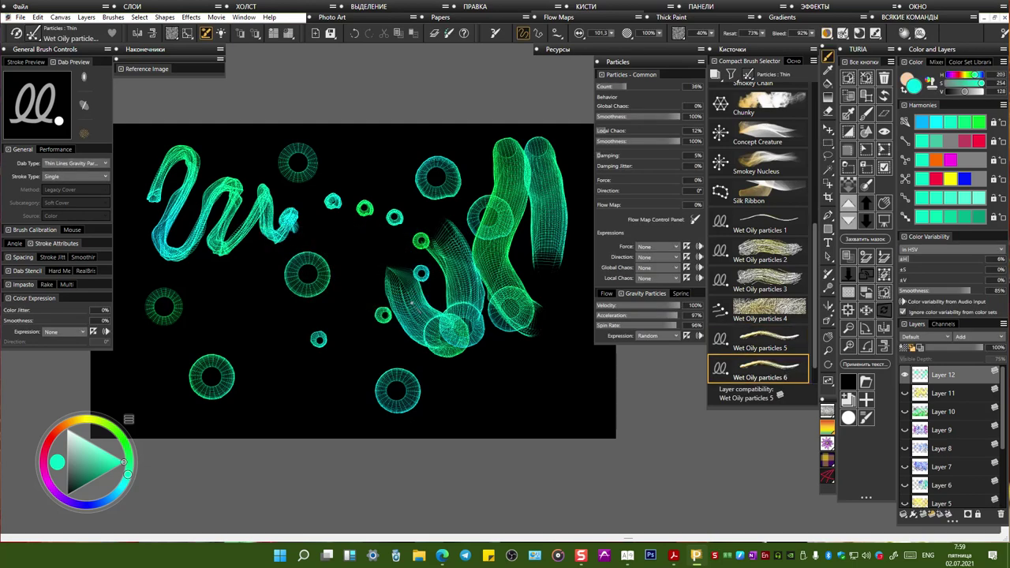
Step: Paint flared gravity-particle strokes between the end of the wavy stroke and the empty area below it
mouse_move(262, 317)
mouse_down()
mouse_move(254, 330)
mouse_move(292, 243)
mouse_up()
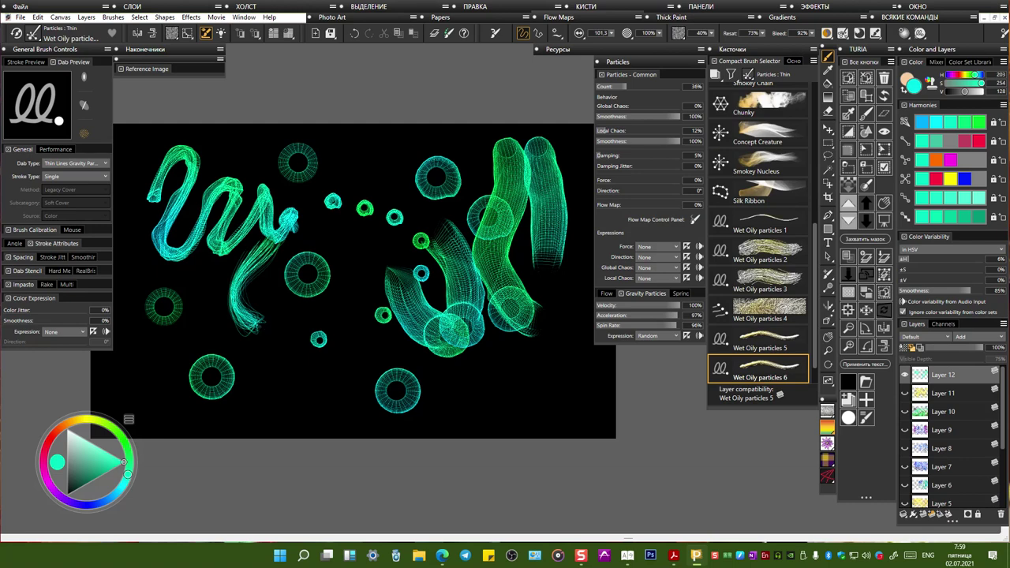
drag(265, 333, 294, 226)
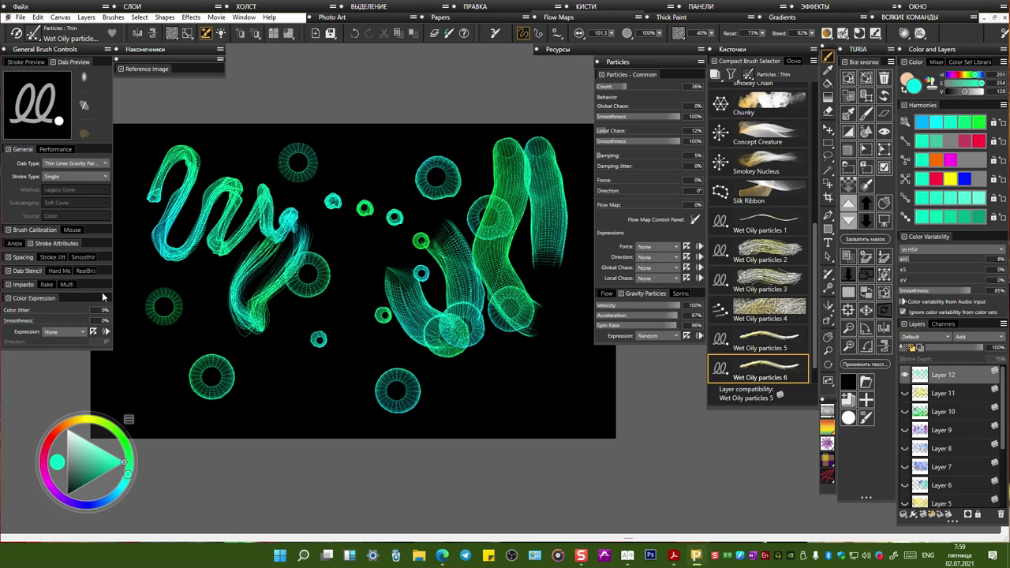
Step: Change the brush's dab type to Thin Lines Spring Particles and save it over the variant Wet Oily particles 6
click(75, 163)
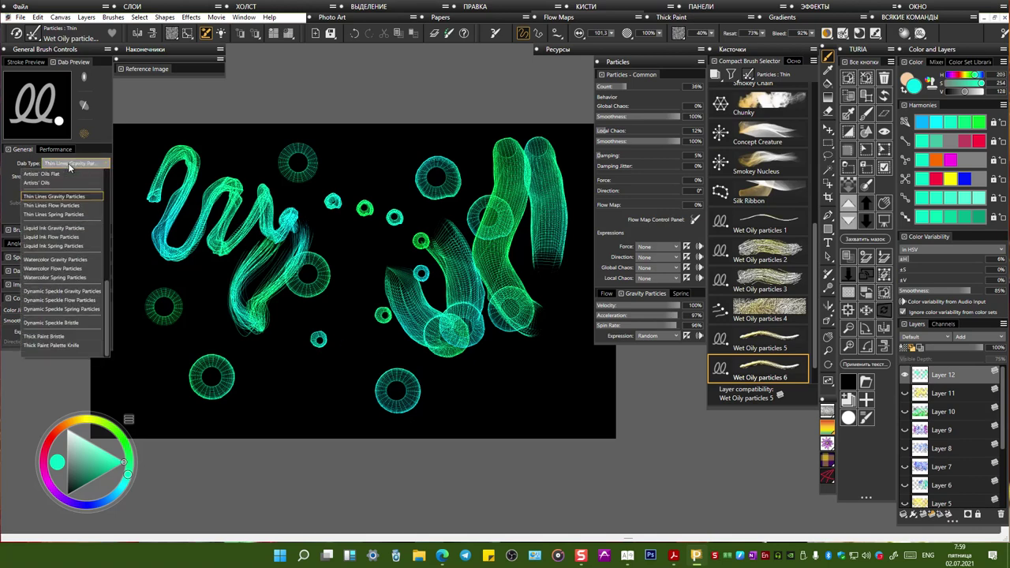
click(64, 214)
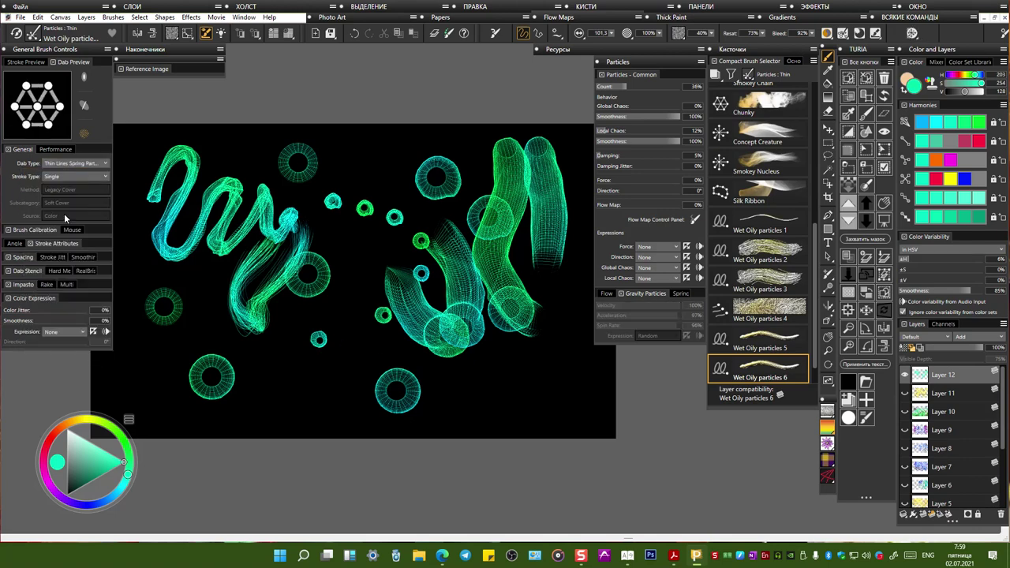
right_click(768, 376)
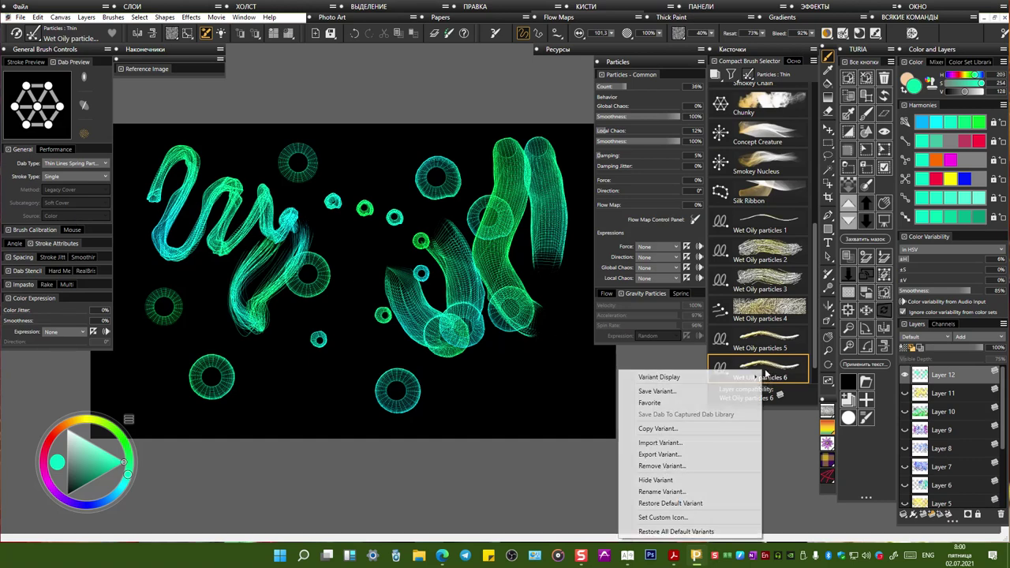
click(675, 392)
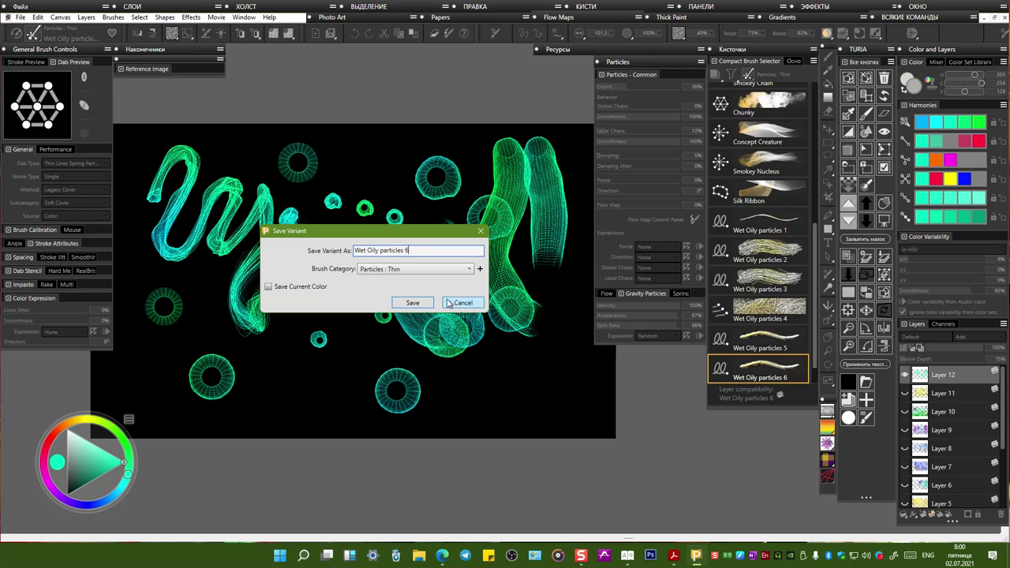
click(424, 307)
click(536, 314)
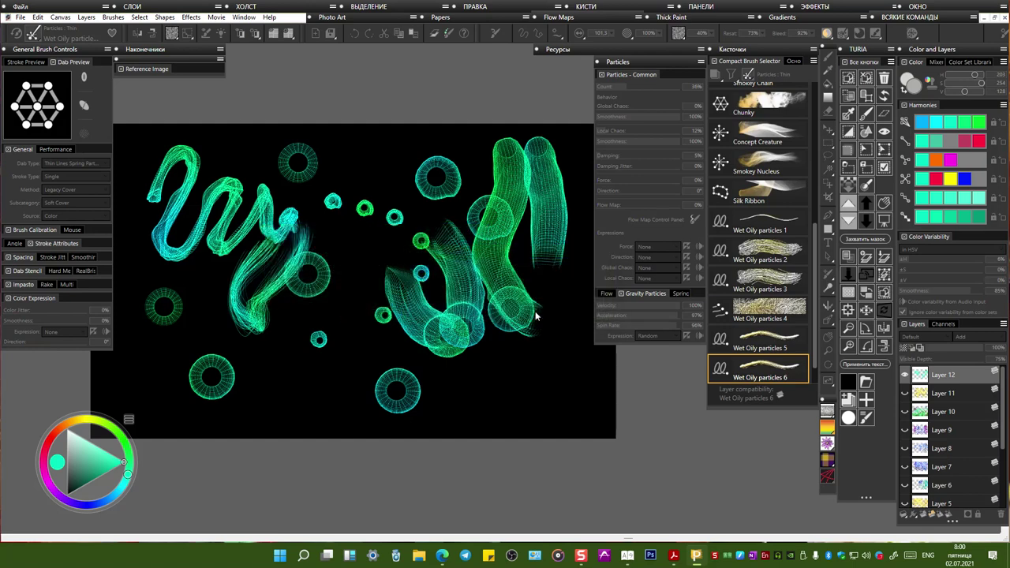
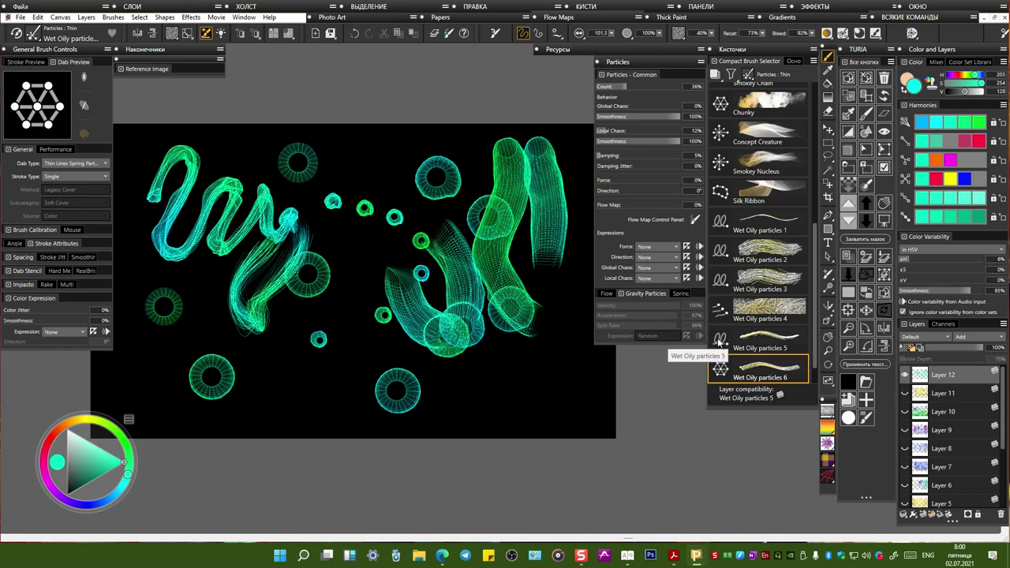
Step: Paint a fan of curved spring-particle strokes spreading upward from one point near the canvas centre
mouse_move(353, 274)
mouse_down()
mouse_move(346, 250)
mouse_move(365, 230)
mouse_move(363, 270)
mouse_move(383, 227)
mouse_up()
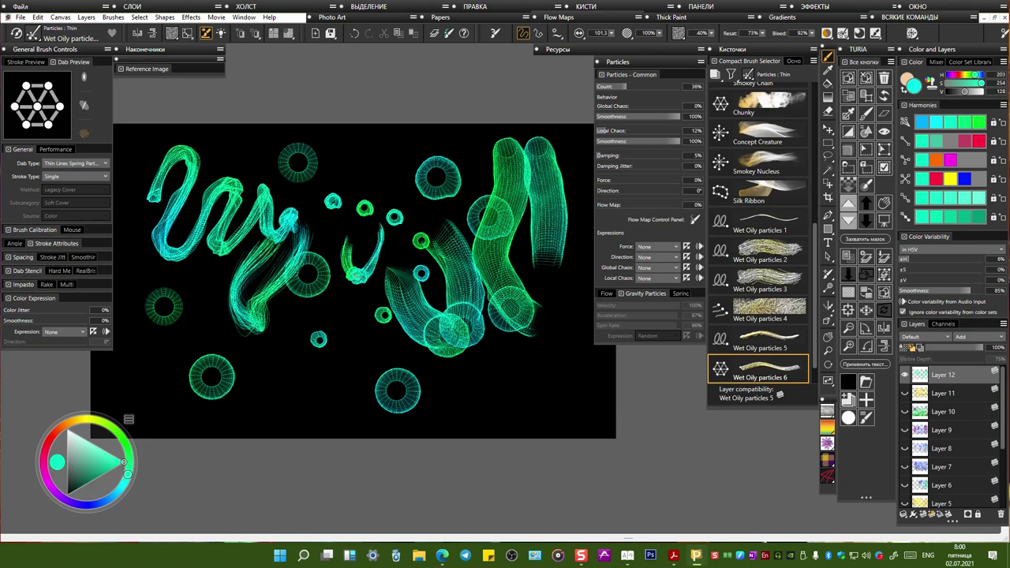
drag(356, 281, 332, 197)
drag(367, 276, 402, 196)
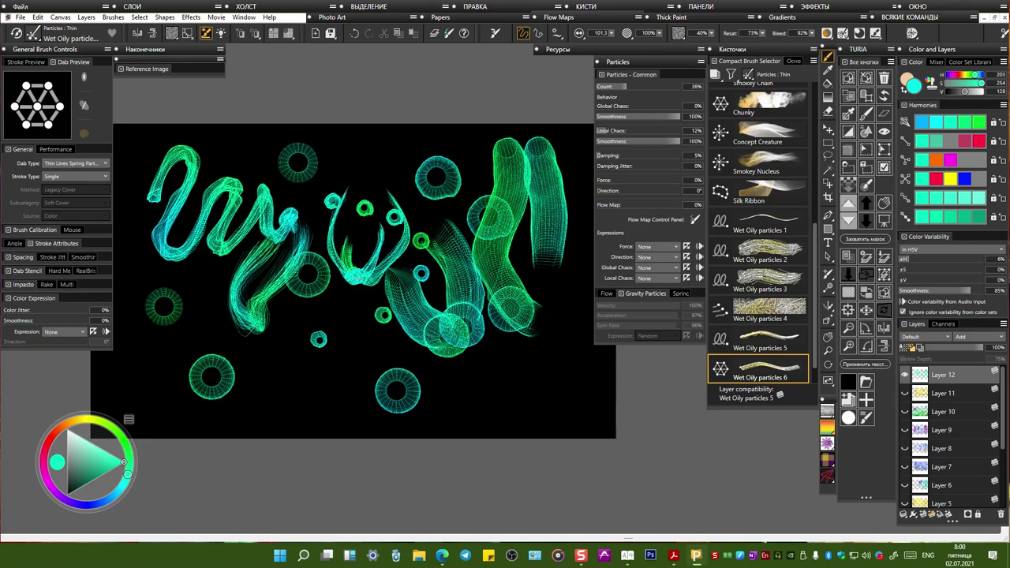
drag(353, 283, 324, 198)
drag(361, 286, 456, 223)
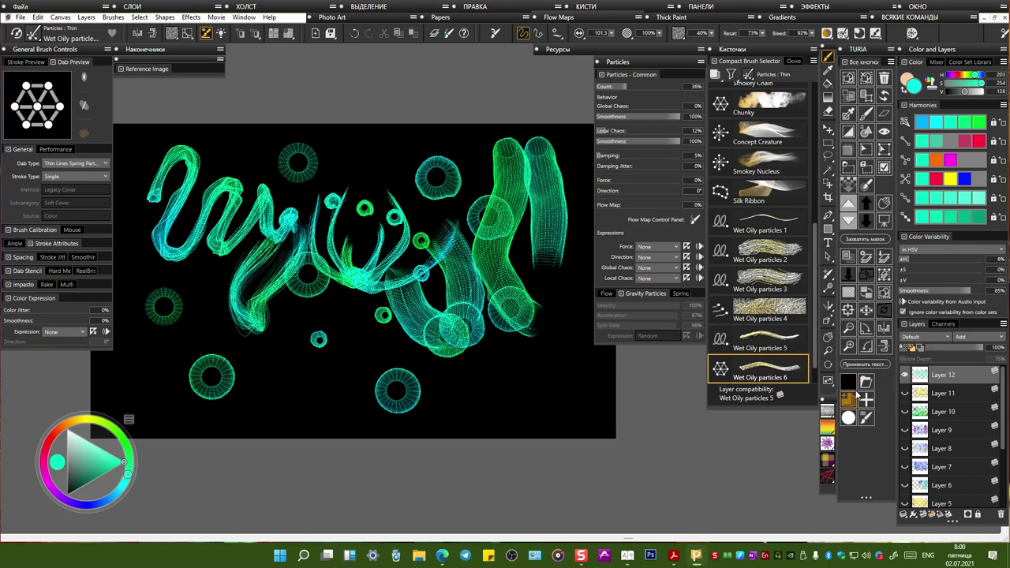
Step: Add a new layer, hide Layer 12, and paint two arcs rising from one point on the canvas's left side
key(ctrl+shift+n)
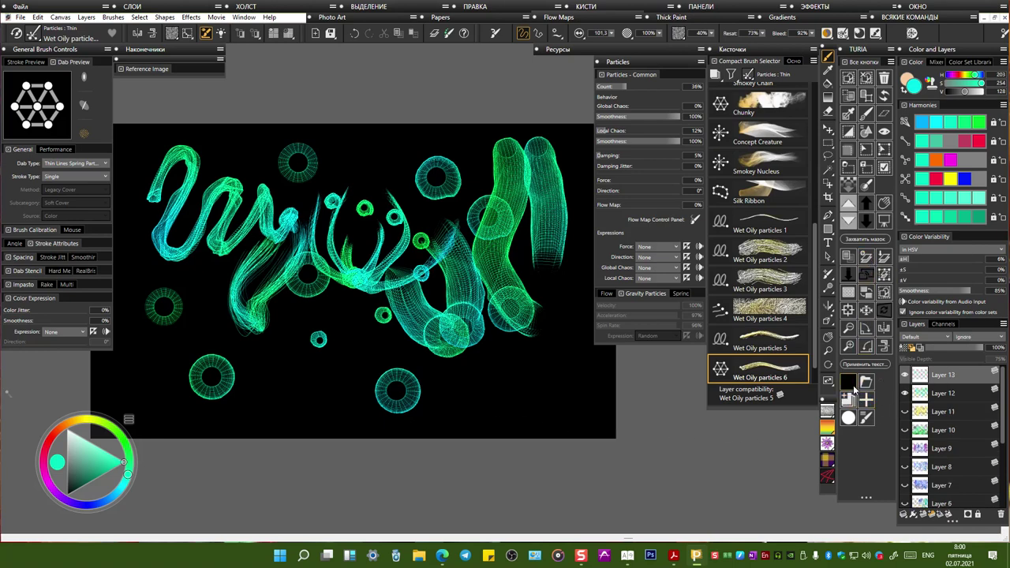
click(905, 393)
mouse_move(207, 296)
mouse_down()
mouse_move(177, 298)
mouse_move(225, 245)
mouse_up()
mouse_move(190, 303)
mouse_down()
mouse_move(169, 222)
mouse_move(232, 210)
mouse_up()
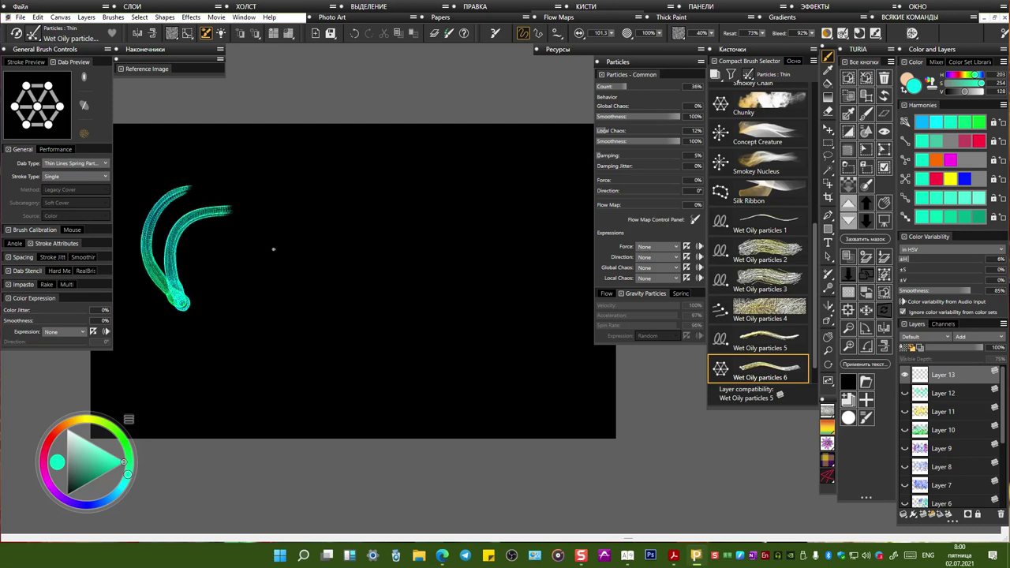
Step: Paint four long S-shaped strokes from the top centre toward the lower left, plus a short three-stroke fan on the right
mouse_move(343, 139)
mouse_down()
mouse_move(259, 229)
mouse_move(250, 268)
mouse_move(364, 197)
mouse_move(227, 335)
mouse_up()
drag(344, 141, 233, 383)
mouse_move(344, 141)
mouse_down()
mouse_move(379, 183)
mouse_move(245, 407)
mouse_up()
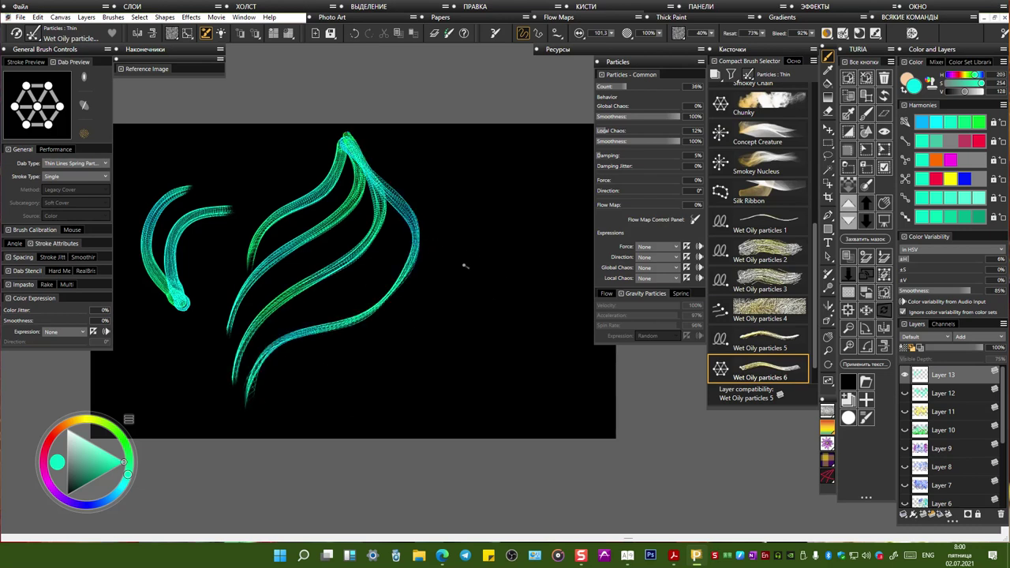
mouse_move(465, 272)
mouse_down()
mouse_move(496, 184)
mouse_move(474, 251)
mouse_move(516, 177)
mouse_move(498, 264)
mouse_move(539, 235)
mouse_up()
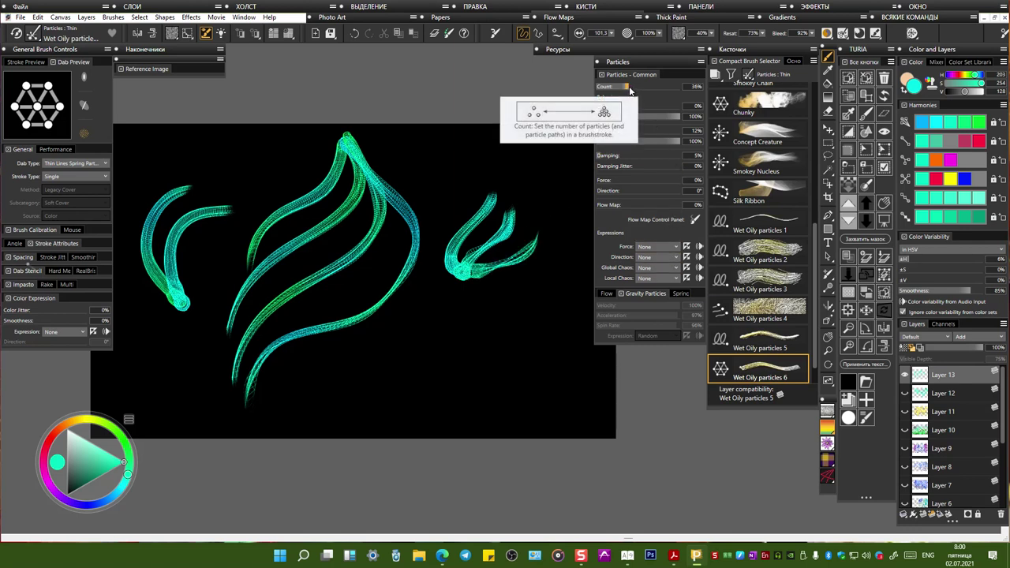
Step: Raise the particle Count to 71% and paint another three-stroke fan at the lower right
drag(631, 90, 636, 88)
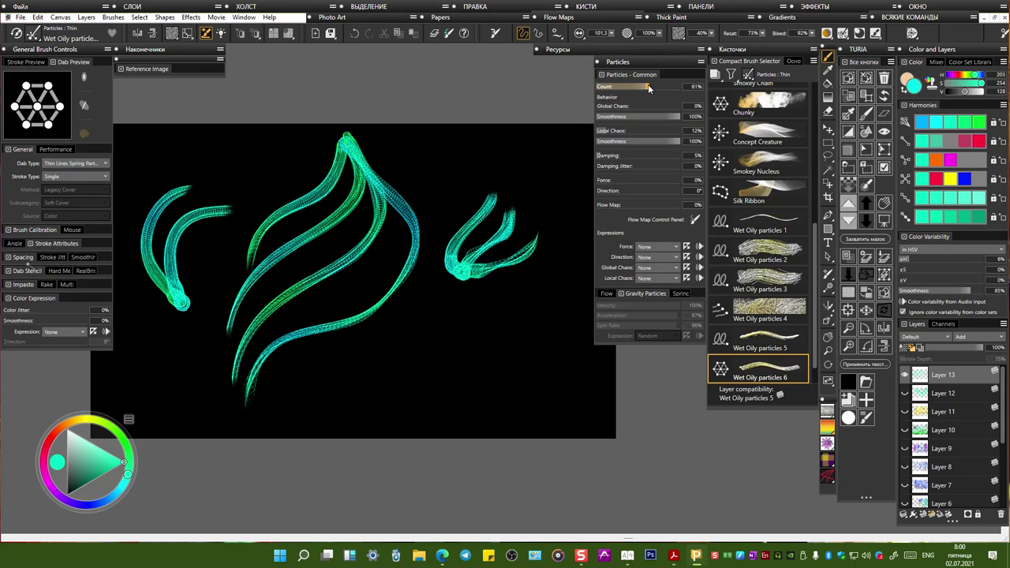
mouse_move(472, 341)
mouse_down()
mouse_move(462, 255)
mouse_move(489, 364)
mouse_move(496, 285)
mouse_move(505, 357)
mouse_move(525, 259)
mouse_up()
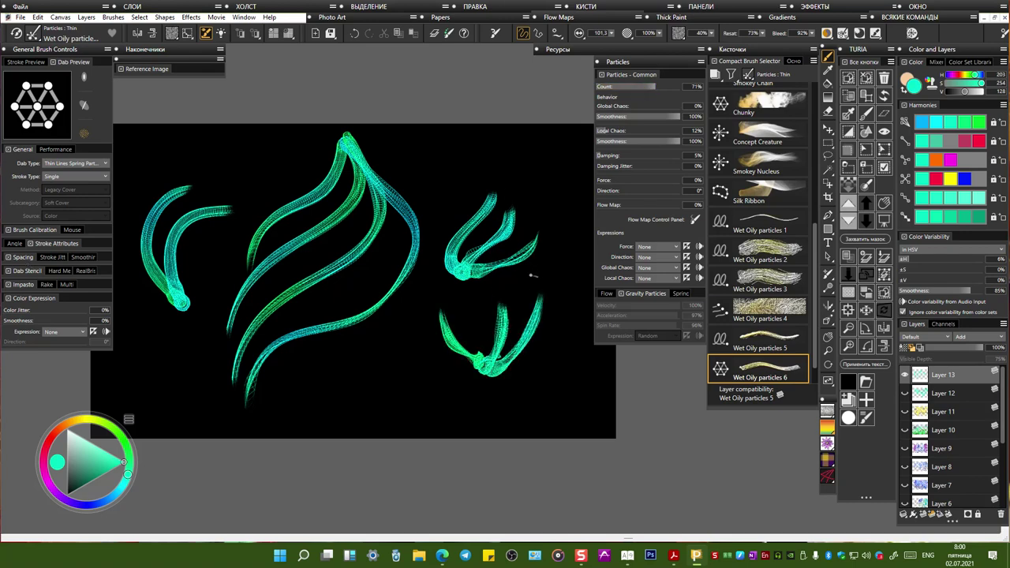
Step: Increase the brush size to 255.8 and paint several thick mesh tubes between and across the existing fans
scroll(527, 311, up, 3)
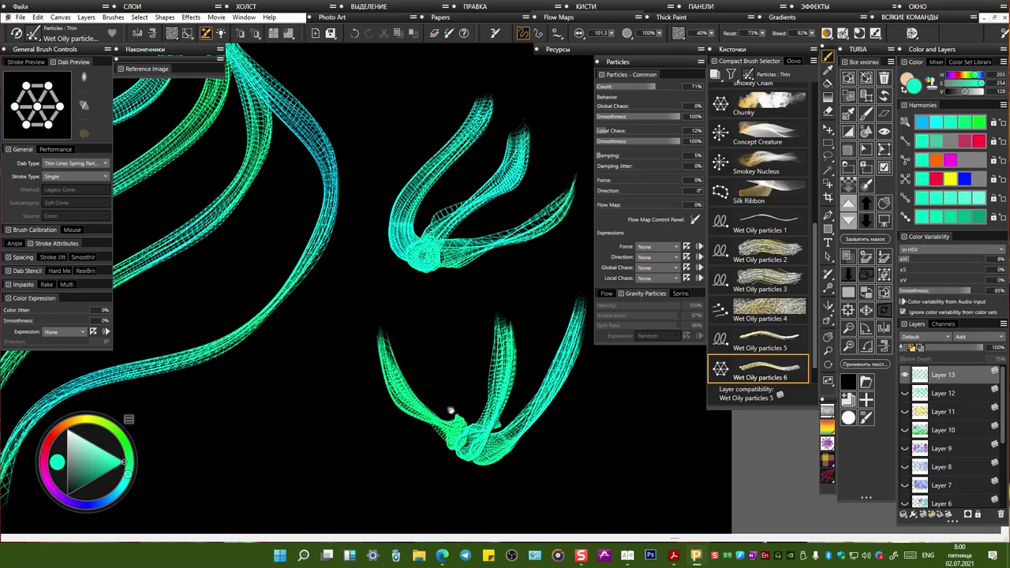
drag(451, 411, 478, 357)
drag(612, 33, 628, 33)
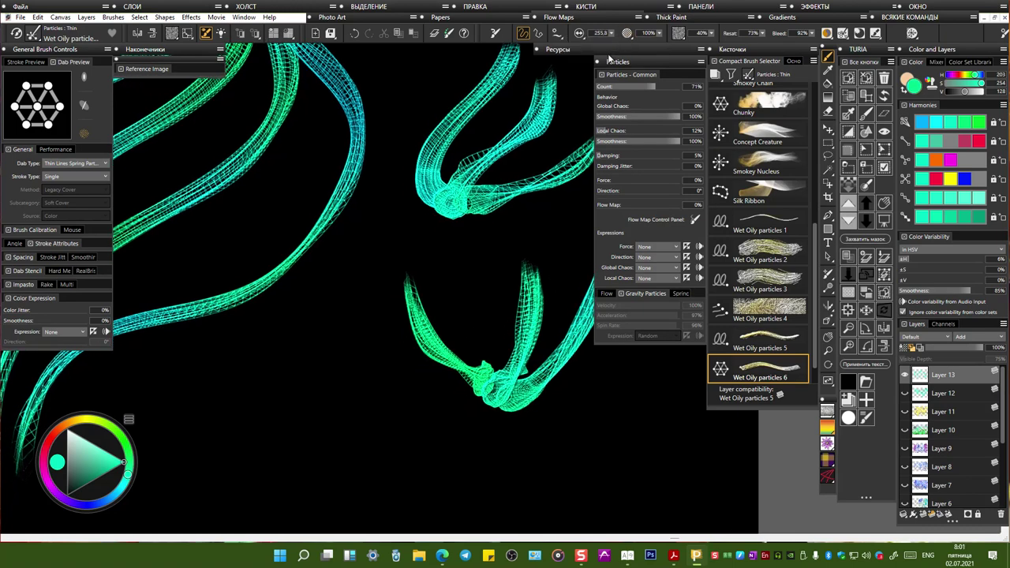
mouse_move(361, 252)
mouse_down()
mouse_move(372, 237)
mouse_move(359, 316)
mouse_move(308, 371)
mouse_move(366, 358)
mouse_up()
drag(420, 384, 439, 447)
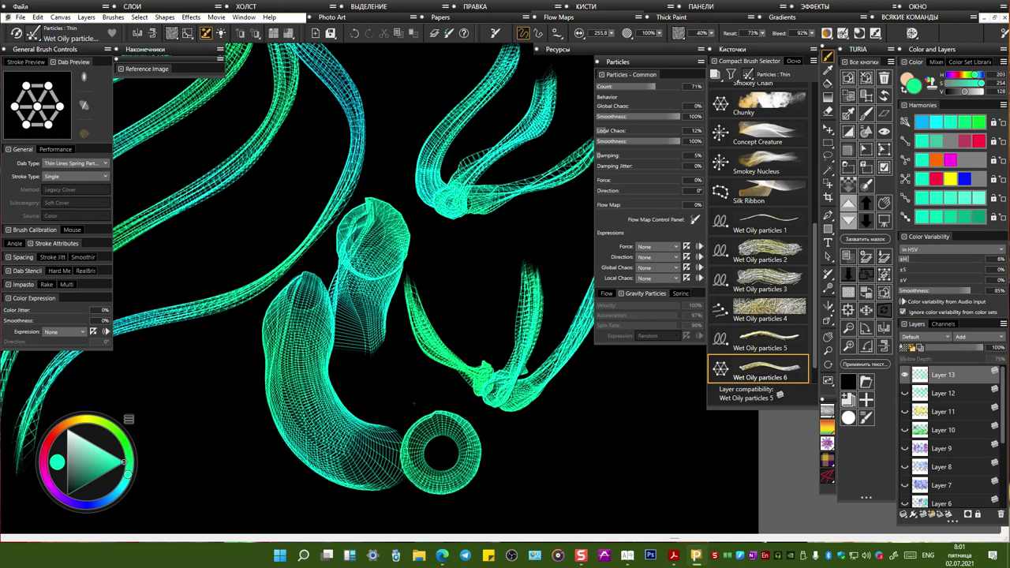
mouse_move(507, 465)
mouse_down()
mouse_move(506, 340)
mouse_move(486, 221)
mouse_move(454, 158)
mouse_move(411, 199)
mouse_up()
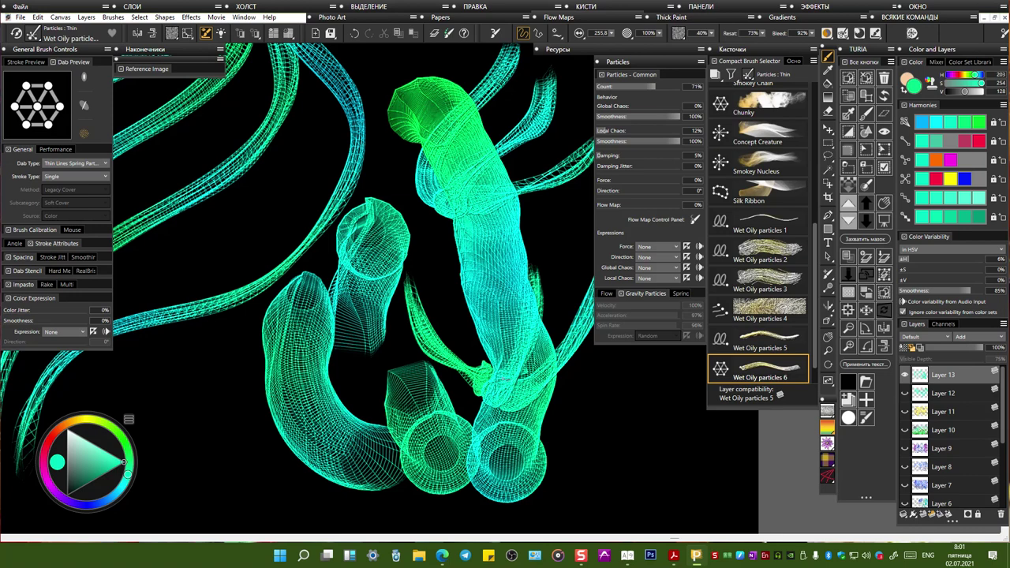
Step: Paint a long twisting tube arching over the other tubes, and a further stroke from the upper left toward the centre
key(ctrl+minus)
mouse_move(304, 410)
mouse_down()
mouse_move(251, 385)
mouse_move(215, 312)
mouse_move(285, 248)
mouse_move(283, 201)
mouse_move(324, 172)
mouse_move(342, 136)
mouse_move(377, 105)
mouse_move(433, 85)
mouse_move(492, 99)
mouse_move(536, 130)
mouse_move(616, 433)
mouse_up()
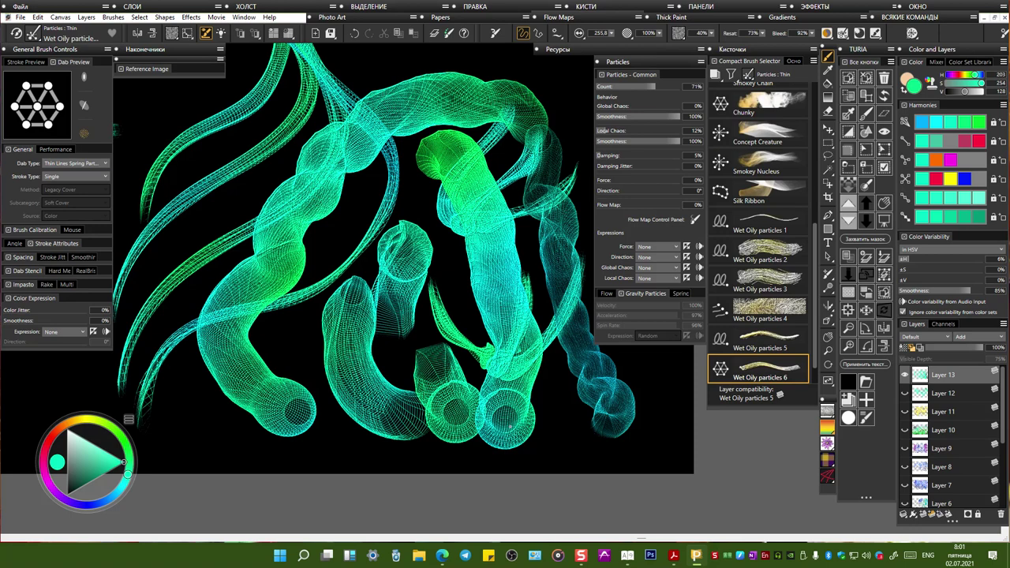
mouse_move(254, 139)
mouse_down()
mouse_move(213, 162)
mouse_move(252, 201)
mouse_move(169, 303)
mouse_move(207, 406)
mouse_move(245, 394)
mouse_move(272, 426)
mouse_move(304, 343)
mouse_move(387, 273)
mouse_move(411, 340)
mouse_up()
Step: Clear Layer 13 and paint a diagonal zigzag stroke followed by a tightly coiled stroke running down to the lower right
click(849, 399)
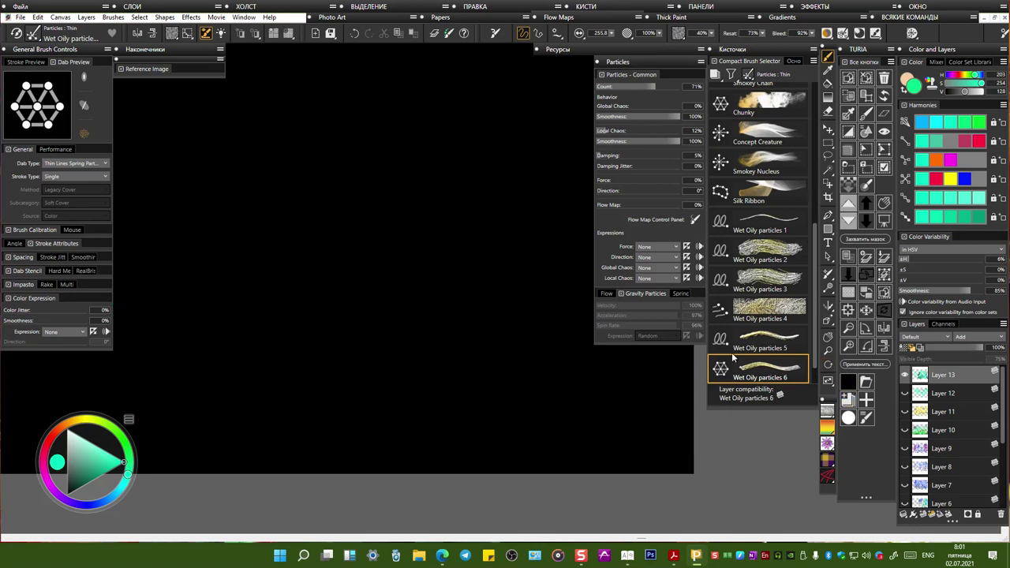
mouse_move(167, 149)
mouse_down()
mouse_move(182, 120)
mouse_move(237, 237)
mouse_move(283, 254)
mouse_move(332, 308)
mouse_move(418, 198)
mouse_move(474, 245)
mouse_move(490, 364)
mouse_move(592, 347)
mouse_move(584, 367)
mouse_up()
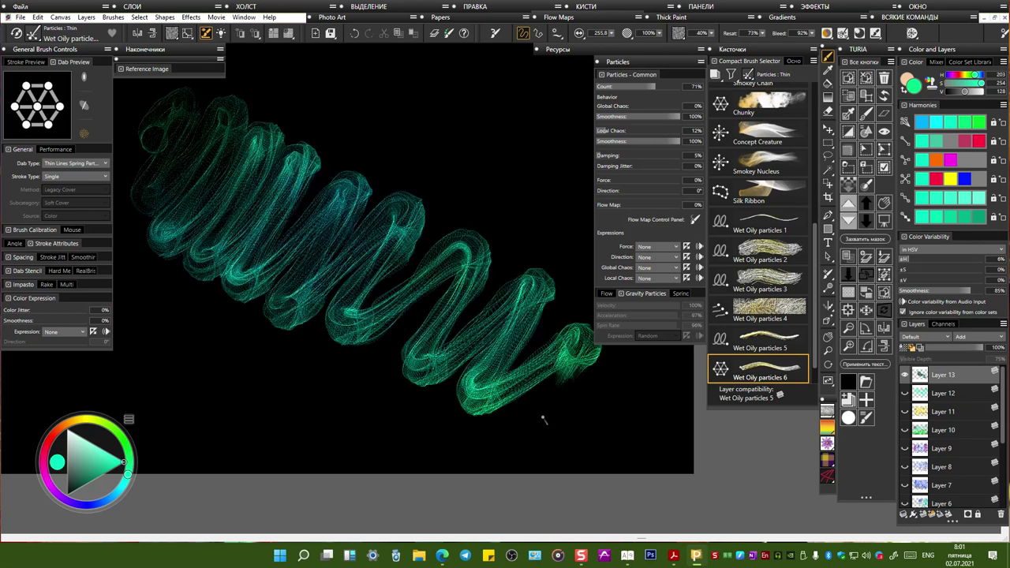
mouse_move(347, 138)
mouse_down()
mouse_move(391, 144)
mouse_move(387, 167)
mouse_move(461, 140)
mouse_move(446, 178)
mouse_move(496, 186)
mouse_move(506, 221)
mouse_move(527, 231)
mouse_move(528, 304)
mouse_move(549, 379)
mouse_move(576, 411)
mouse_move(674, 451)
mouse_up()
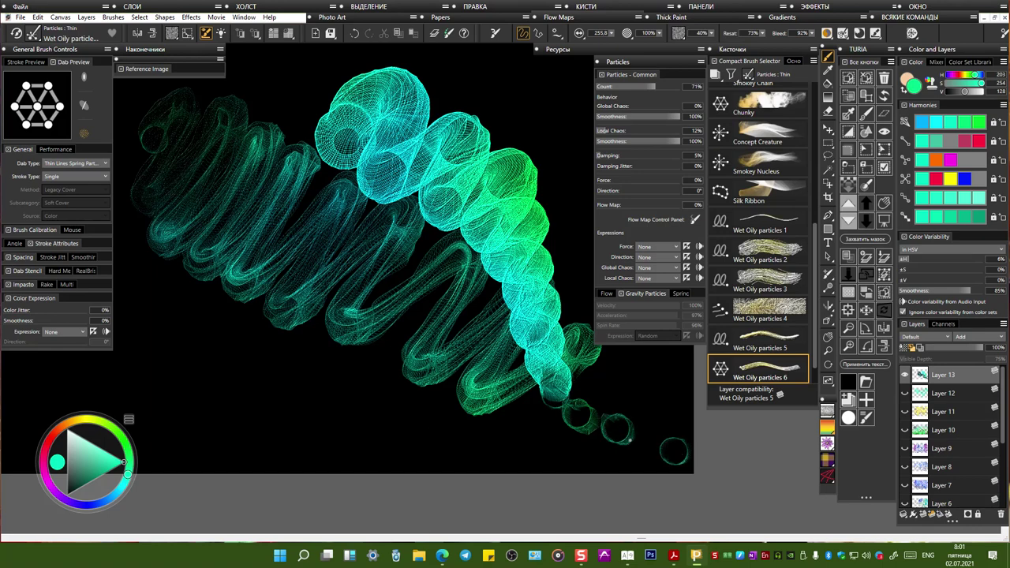
Step: Paint a short wavy stroke at the upper left and several long curves sweeping down to the canvas's lower edge
key(ctrl+minus)
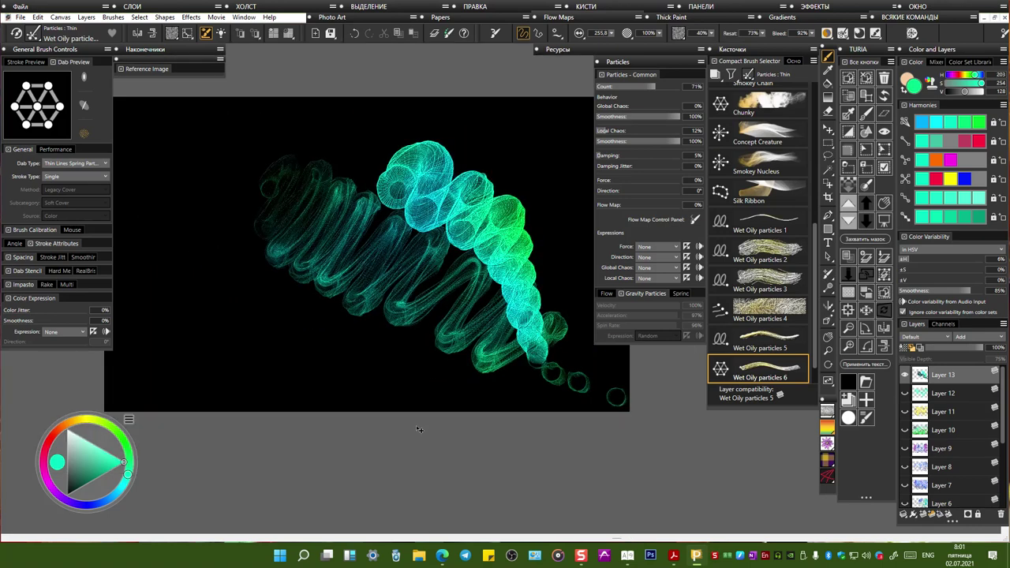
mouse_move(299, 205)
mouse_down()
mouse_move(286, 170)
mouse_move(211, 184)
mouse_move(157, 142)
mouse_up()
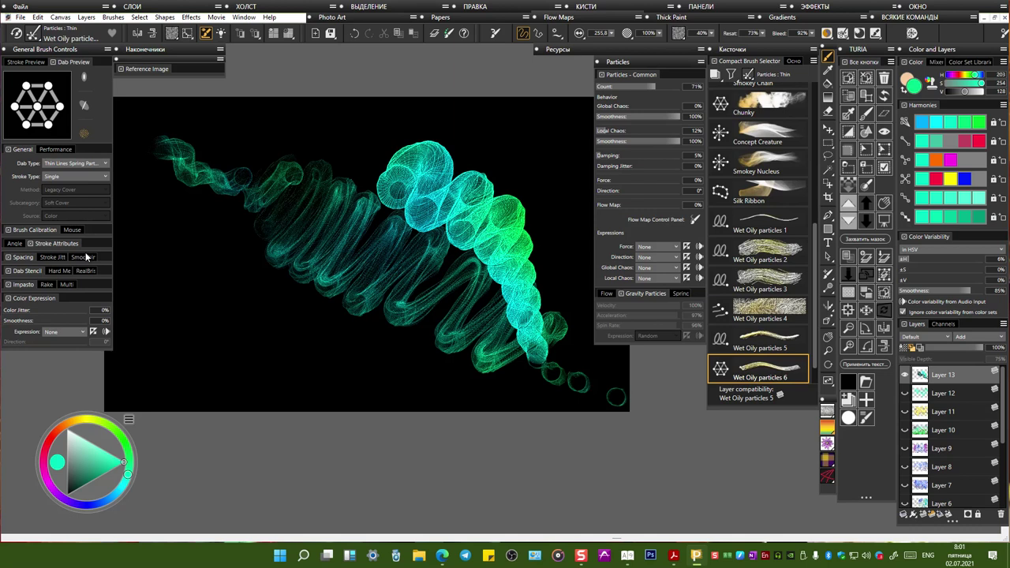
mouse_move(245, 362)
mouse_down()
mouse_move(170, 276)
mouse_move(169, 184)
mouse_move(248, 362)
mouse_up()
mouse_move(154, 159)
mouse_down()
mouse_move(246, 381)
mouse_move(167, 268)
mouse_move(252, 387)
mouse_up()
mouse_move(158, 140)
mouse_down()
mouse_move(155, 246)
mouse_move(280, 402)
mouse_move(158, 276)
mouse_move(308, 402)
mouse_move(155, 146)
mouse_move(276, 362)
mouse_move(178, 266)
mouse_move(288, 343)
mouse_up()
mouse_move(141, 125)
mouse_down()
mouse_move(207, 316)
mouse_move(308, 371)
mouse_up()
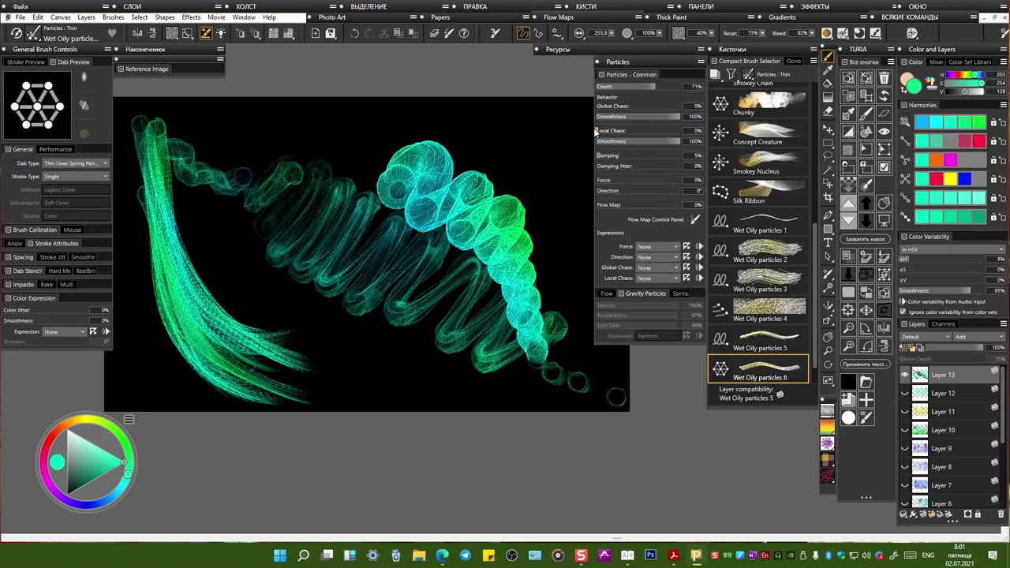
Step: With Local Chaos at 0%, paint a winding tube on the right and two smooth tapering curves at the lower left
mouse_move(505, 146)
mouse_down()
mouse_move(474, 119)
mouse_move(576, 233)
mouse_move(555, 338)
mouse_up()
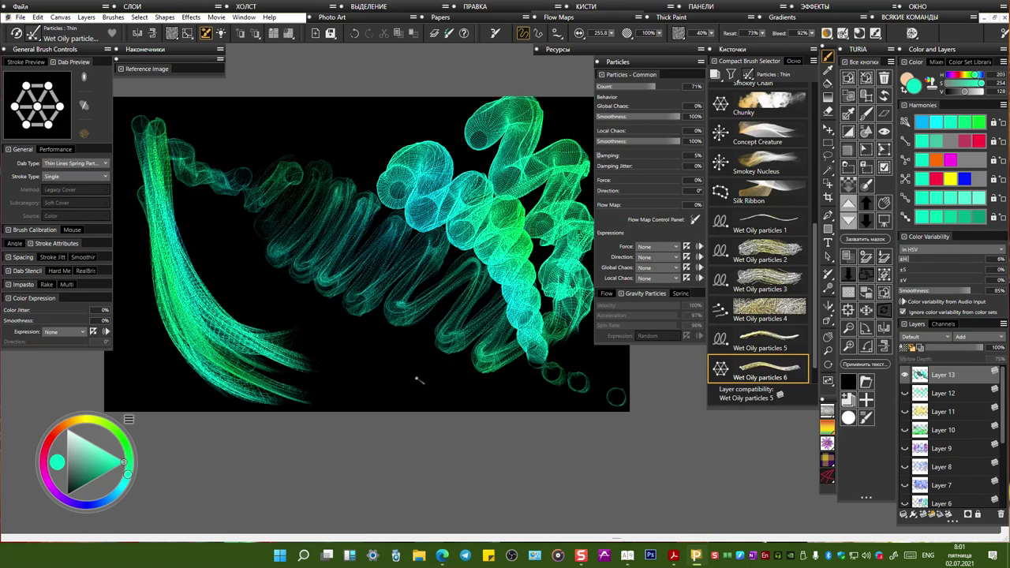
mouse_move(190, 207)
mouse_down()
mouse_move(292, 363)
mouse_move(391, 388)
mouse_up()
mouse_move(221, 223)
mouse_down()
mouse_move(287, 315)
mouse_move(482, 398)
mouse_up()
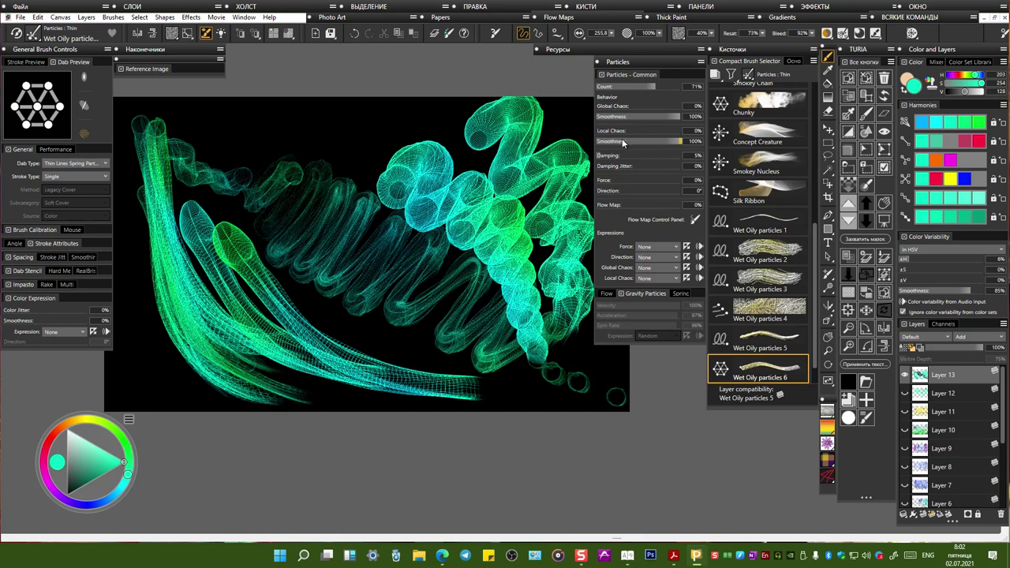
Step: Set Local Chaos to 55% and paint four twisted strokes across the upper left and centre of the canvas
mouse_move(616, 131)
mouse_down()
mouse_move(671, 132)
mouse_move(625, 135)
mouse_up()
mouse_move(335, 117)
mouse_down()
mouse_move(348, 177)
mouse_move(339, 296)
mouse_move(335, 146)
mouse_move(328, 300)
mouse_up()
drag(252, 104, 359, 288)
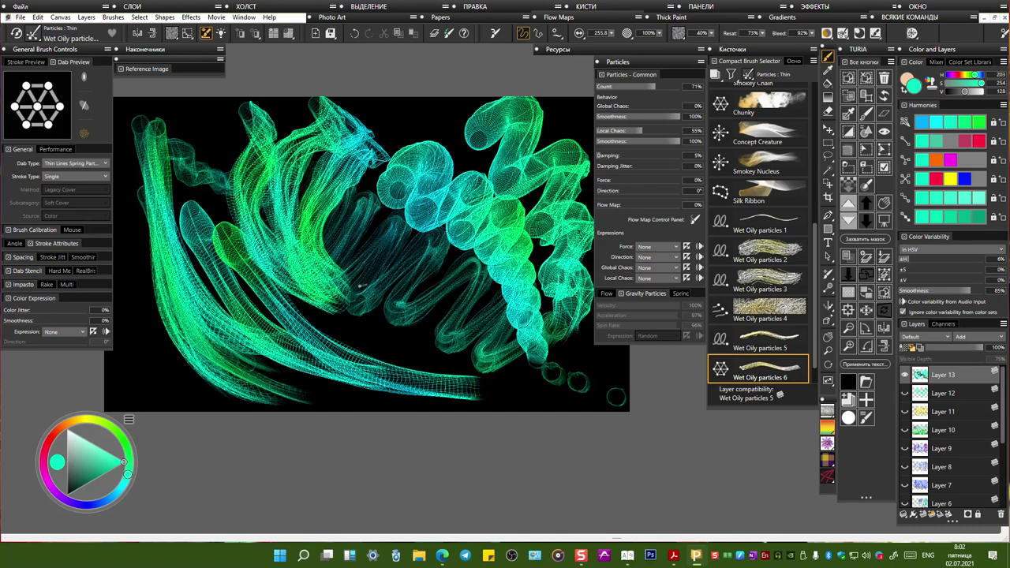
drag(422, 339, 335, 181)
drag(445, 341, 347, 194)
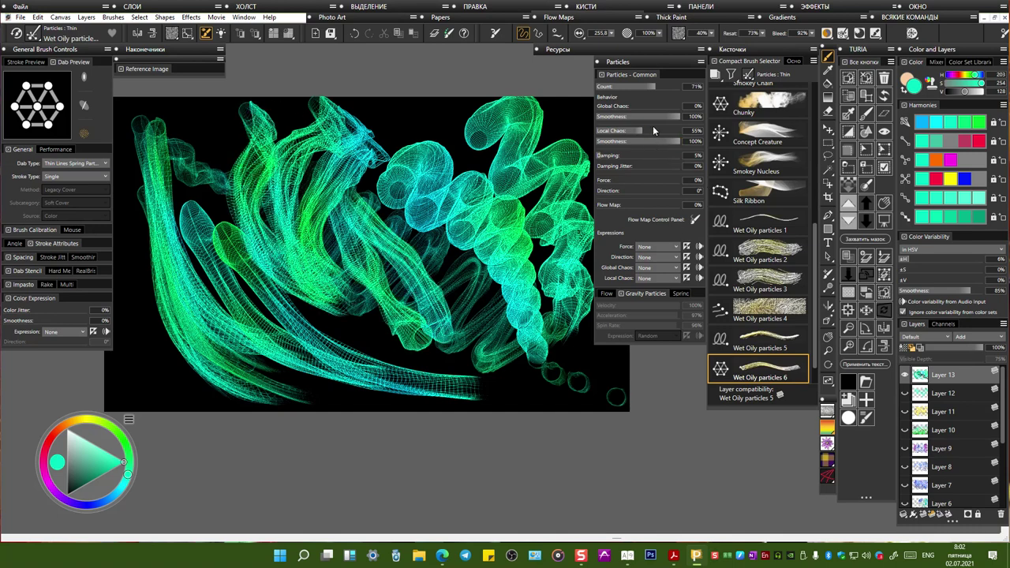
Step: Set Local Chaos to 100% and paint a test stroke down from the upper centre
drag(666, 133, 682, 133)
mouse_move(419, 111)
mouse_down()
mouse_move(446, 170)
mouse_move(433, 270)
mouse_up()
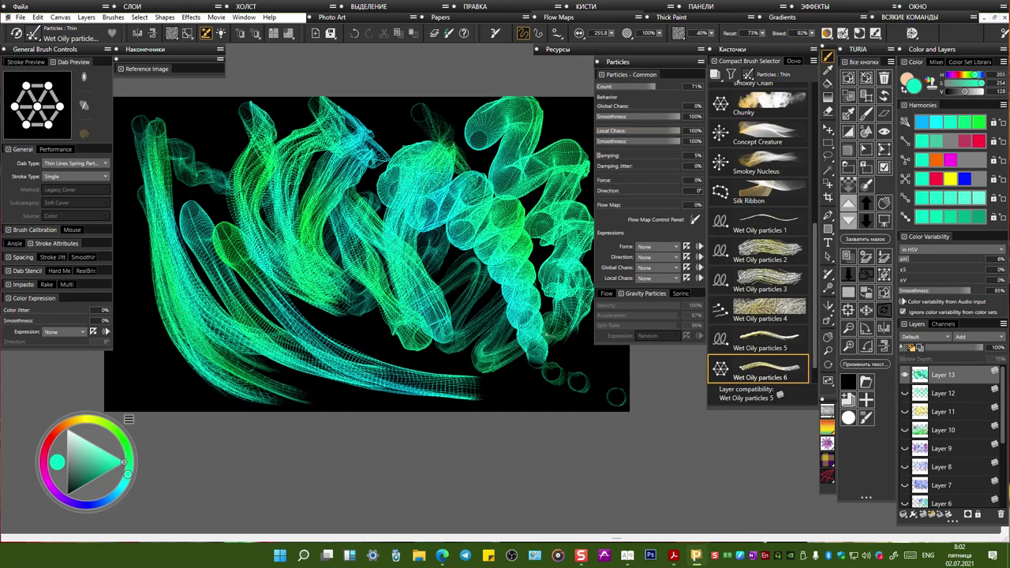
Step: Clear Layer 13 and paint four separate wavy strokes side by side across the canvas
click(850, 382)
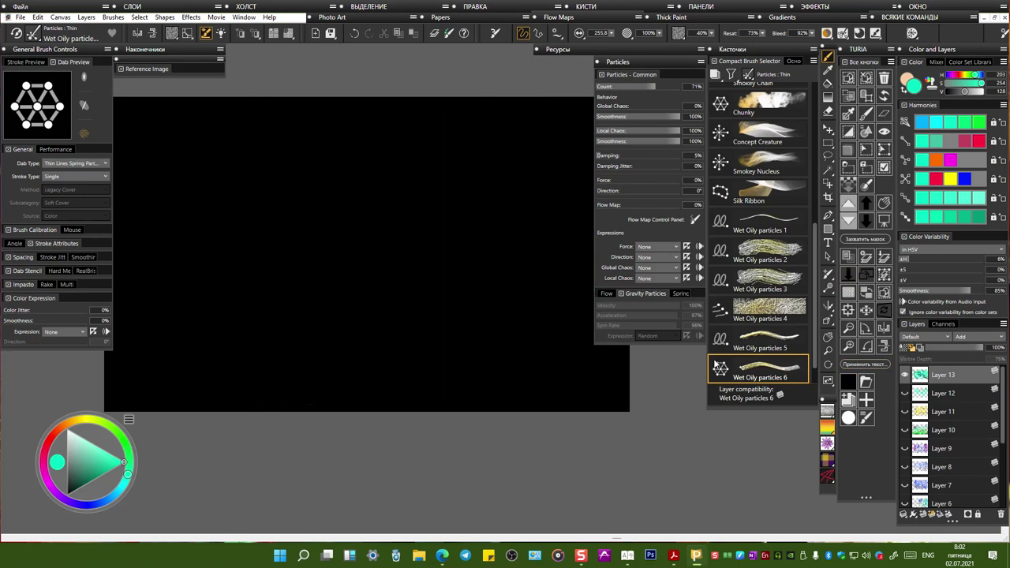
mouse_move(156, 199)
mouse_down()
mouse_move(167, 251)
mouse_move(270, 359)
mouse_move(296, 339)
mouse_up()
mouse_move(301, 146)
mouse_down()
mouse_move(328, 260)
mouse_move(304, 351)
mouse_up()
drag(402, 142, 391, 347)
drag(494, 175, 468, 320)
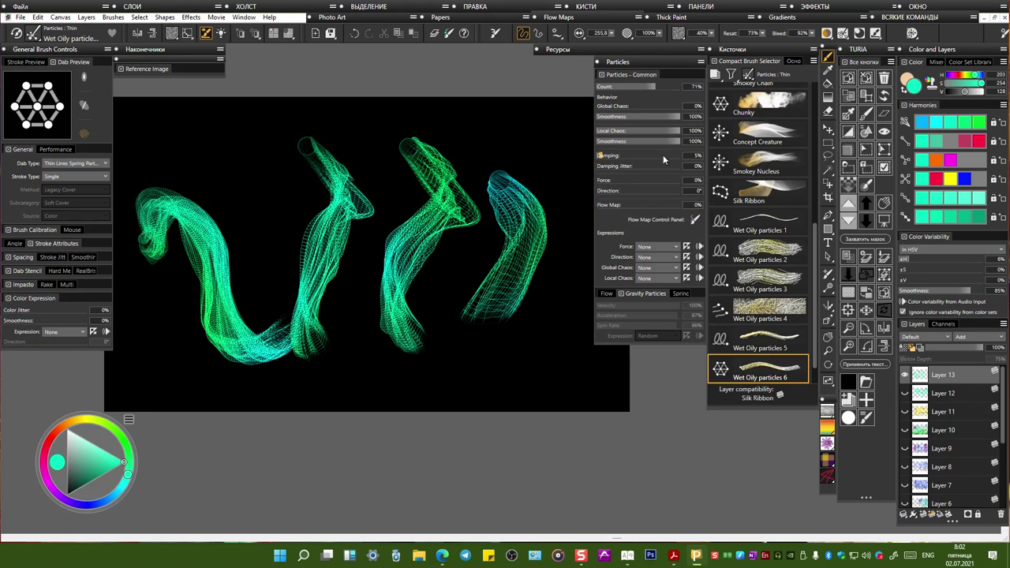
Step: Set Local Chaos to 0% and its Smoothness to 38%, and paint four downward tubes plus winding strokes around the canvas edges
drag(626, 133, 580, 140)
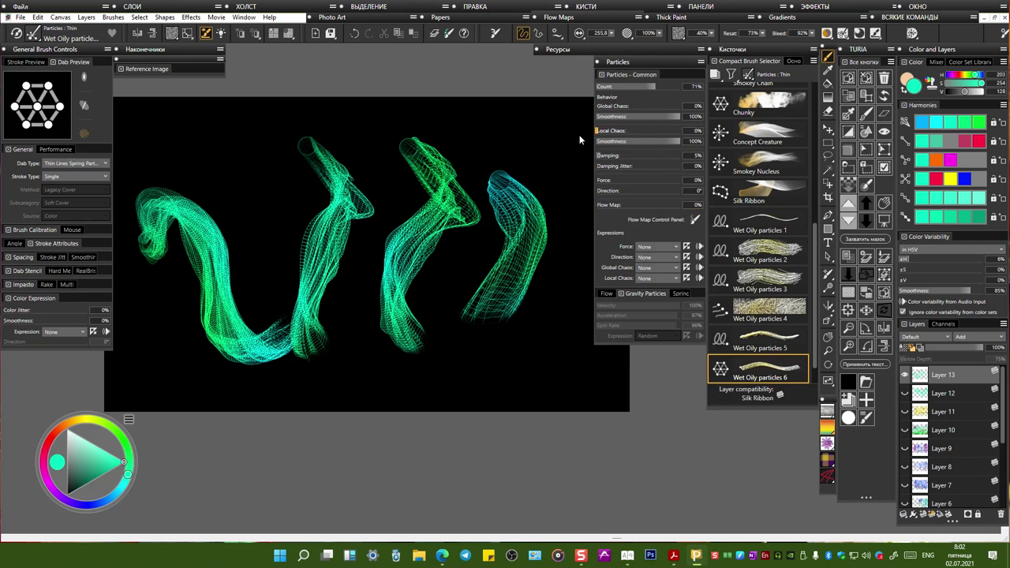
click(628, 141)
drag(463, 108, 439, 264)
drag(519, 104, 547, 262)
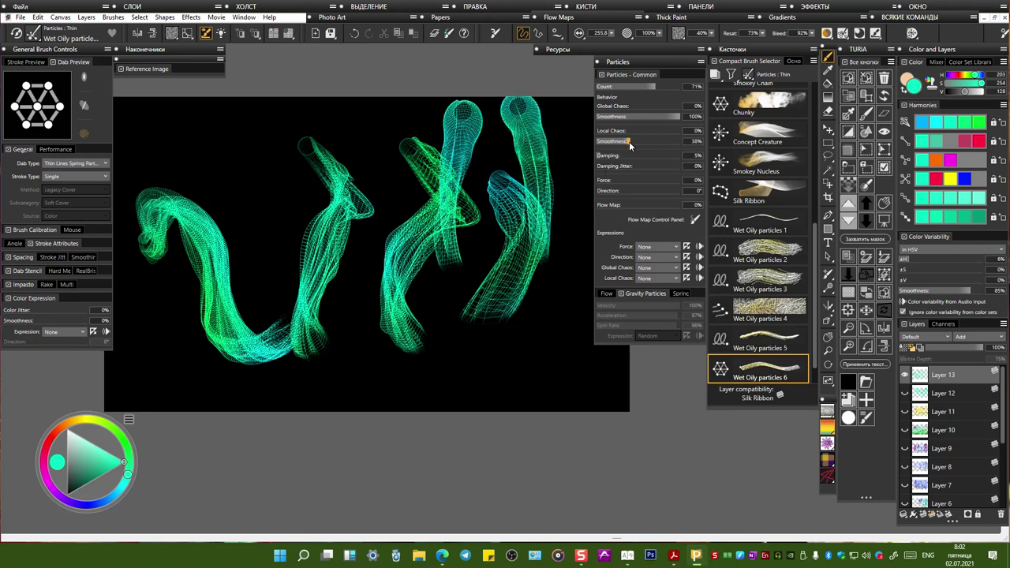
drag(251, 130, 288, 330)
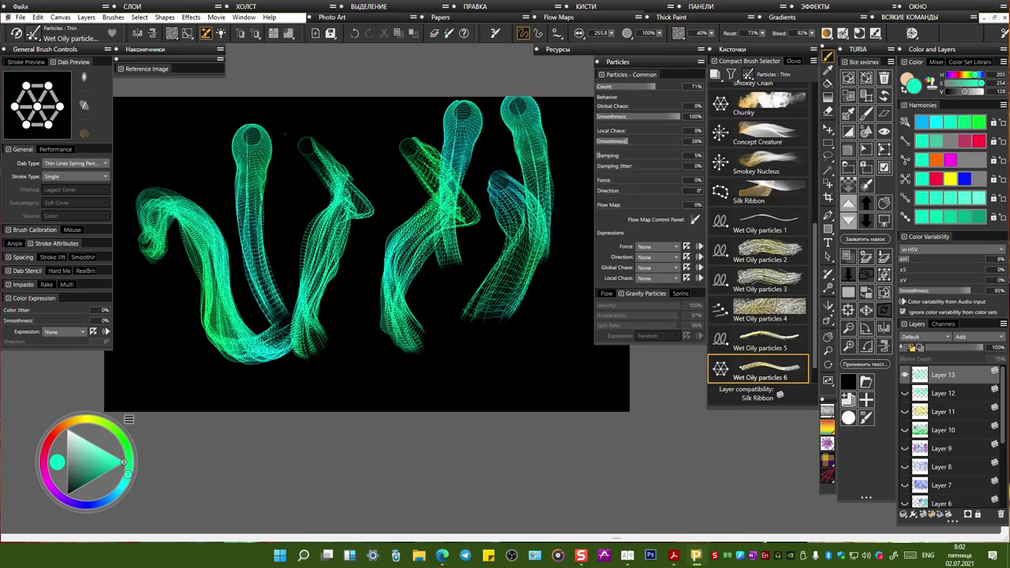
drag(282, 127, 297, 320)
mouse_move(432, 359)
mouse_down()
mouse_move(447, 312)
mouse_move(443, 262)
mouse_up()
mouse_move(509, 376)
mouse_down()
mouse_move(557, 288)
mouse_move(564, 206)
mouse_move(552, 146)
mouse_move(351, 134)
mouse_move(260, 117)
mouse_move(166, 158)
mouse_move(142, 284)
mouse_move(206, 359)
mouse_move(513, 385)
mouse_move(566, 371)
mouse_up()
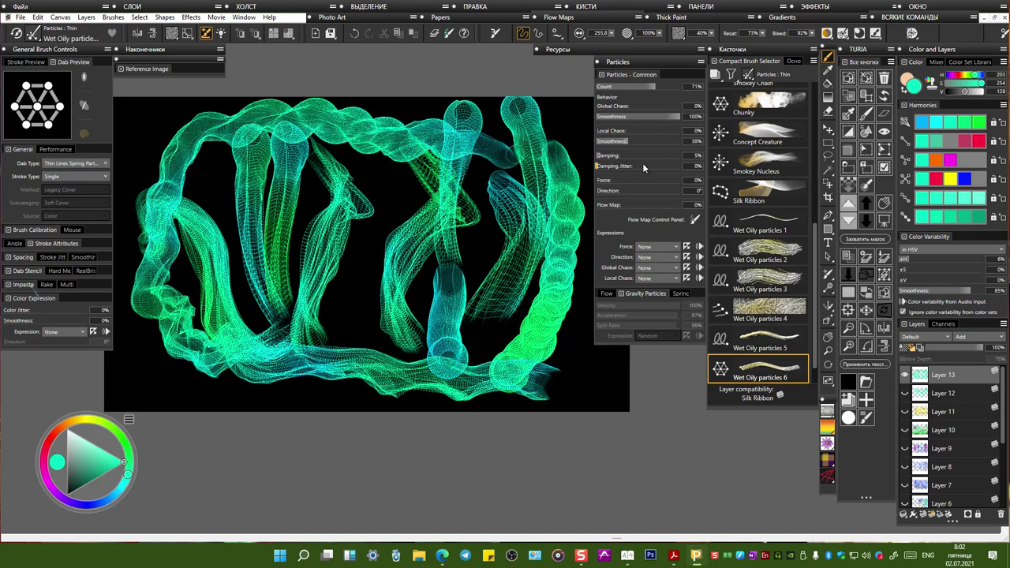
Step: Set Global Chaos to 51% and test it with a winding stroke at the centre and a zigzag at the upper left of the cleared Layer 13
drag(623, 112, 638, 111)
mouse_move(377, 166)
mouse_down()
mouse_move(331, 237)
mouse_move(394, 252)
mouse_move(371, 320)
mouse_up()
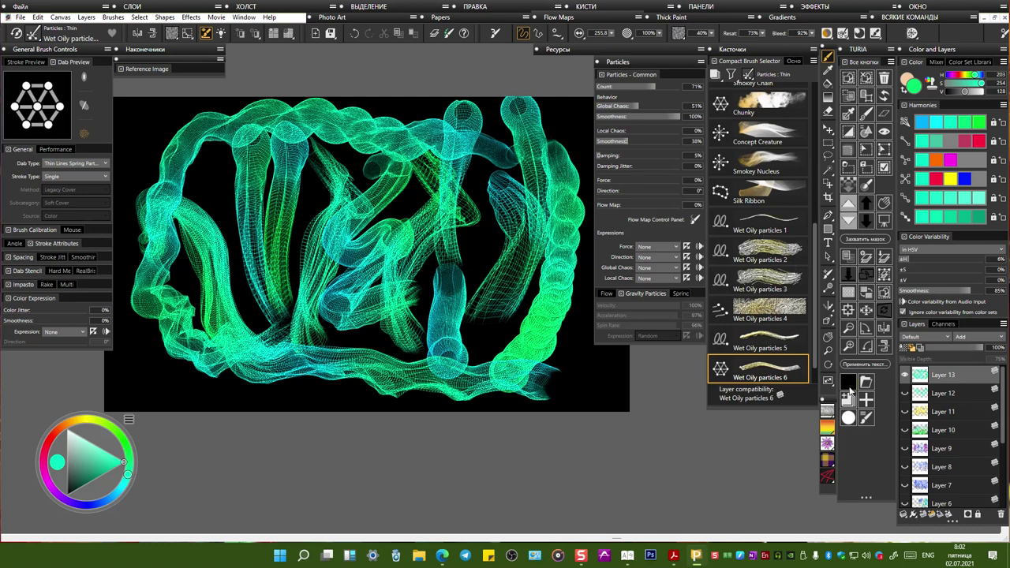
key(BackSpace)
mouse_move(129, 157)
mouse_down()
mouse_move(150, 120)
mouse_move(131, 253)
mouse_move(233, 130)
mouse_move(304, 142)
mouse_move(260, 273)
mouse_up()
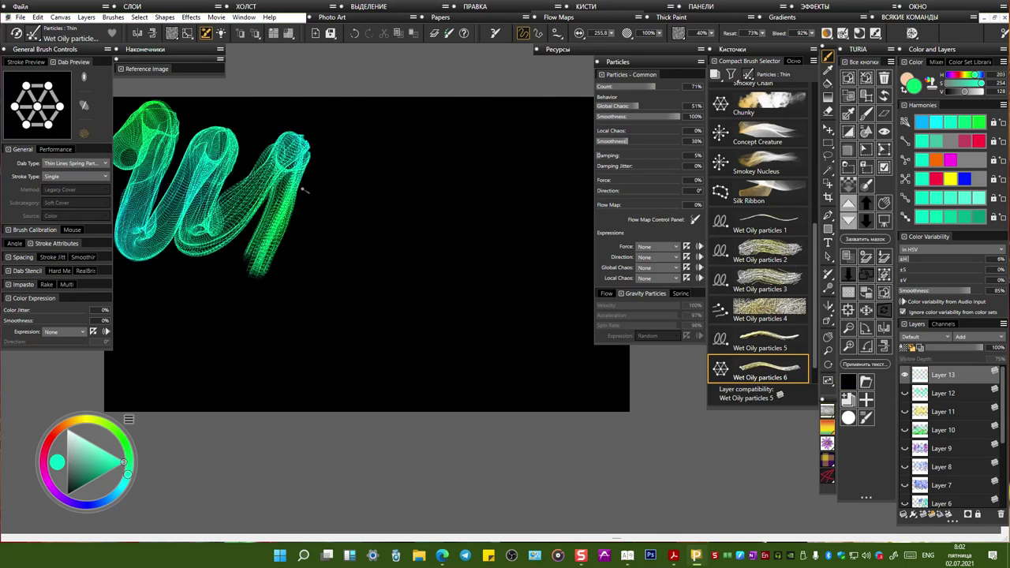
Step: Set Global Chaos to 92%, lower its Smoothness close to zero, and paint zigzag strokes across the upper right and lower half
mouse_move(644, 107)
mouse_down()
mouse_move(669, 105)
mouse_move(636, 118)
mouse_up()
mouse_move(327, 145)
mouse_down()
mouse_move(371, 103)
mouse_move(398, 170)
mouse_move(399, 233)
mouse_move(497, 221)
mouse_move(553, 235)
mouse_up()
drag(636, 116, 600, 116)
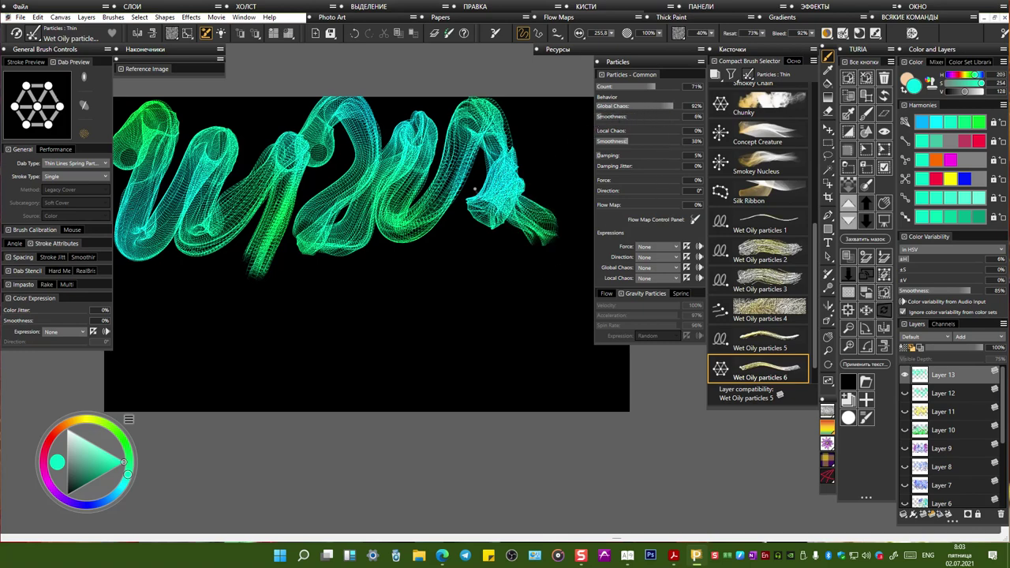
mouse_move(153, 359)
mouse_down()
mouse_move(194, 260)
mouse_move(251, 251)
mouse_move(320, 253)
mouse_move(429, 343)
mouse_move(547, 351)
mouse_up()
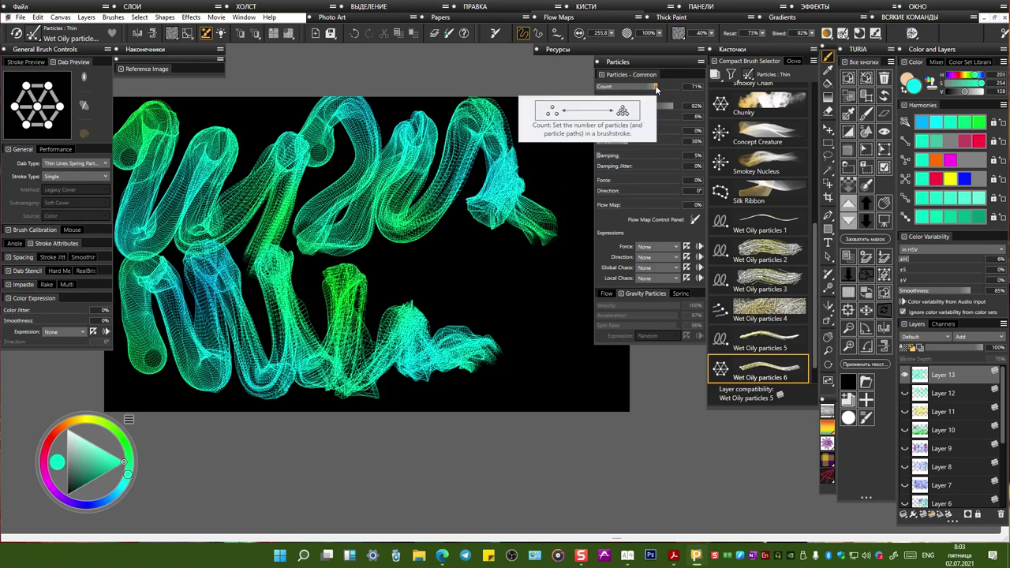
Step: Set Count to 100%, Global Chaos to 0% and its Smoothness to 71%, painting dense overlapping strokes over the right half of the canvas
drag(659, 89, 681, 92)
mouse_move(559, 155)
mouse_down()
mouse_move(513, 107)
mouse_move(474, 233)
mouse_move(584, 142)
mouse_move(504, 303)
mouse_up()
mouse_move(436, 234)
mouse_down()
mouse_move(517, 361)
mouse_move(585, 217)
mouse_up()
mouse_move(645, 109)
mouse_down()
mouse_move(598, 107)
mouse_move(655, 117)
mouse_up()
mouse_move(406, 207)
mouse_down()
mouse_move(379, 344)
mouse_move(387, 308)
mouse_move(398, 355)
mouse_up()
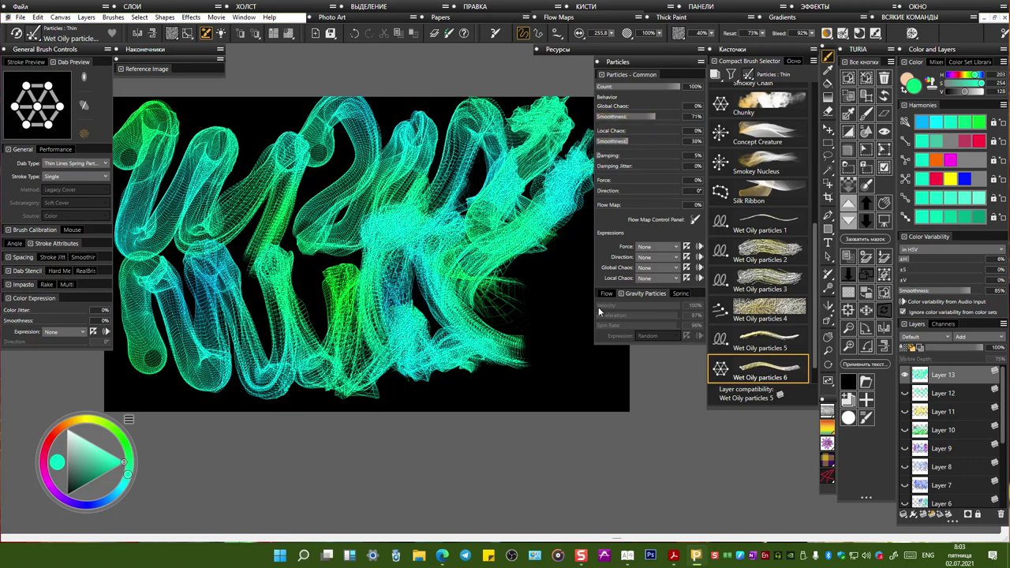
Step: Clear Layer 13 and paint four dense mesh strokes curving down from the upper left towards the lower centre
click(850, 399)
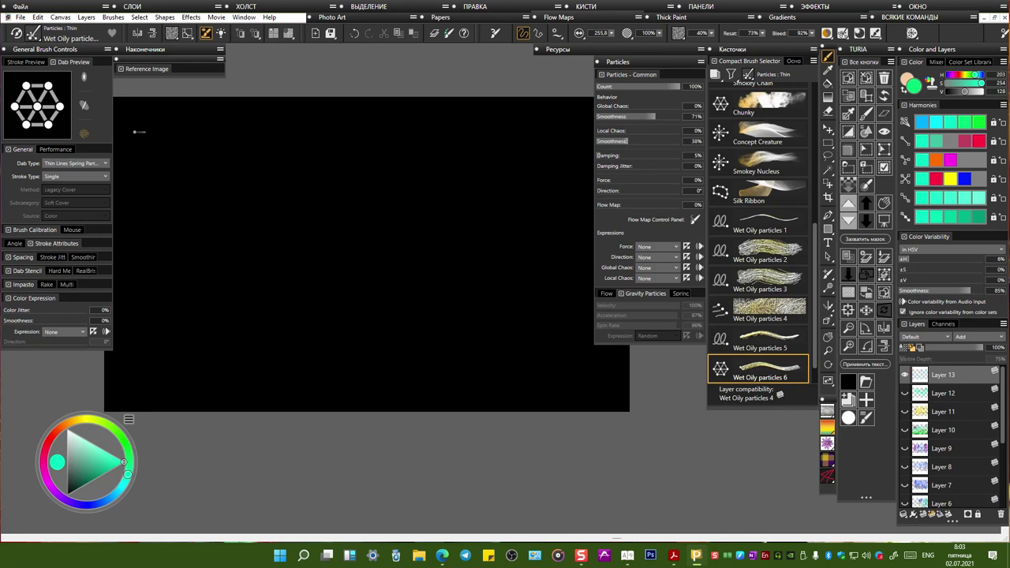
drag(136, 131, 242, 332)
mouse_move(162, 99)
mouse_down()
mouse_move(197, 225)
mouse_move(324, 359)
mouse_up()
drag(225, 102, 371, 359)
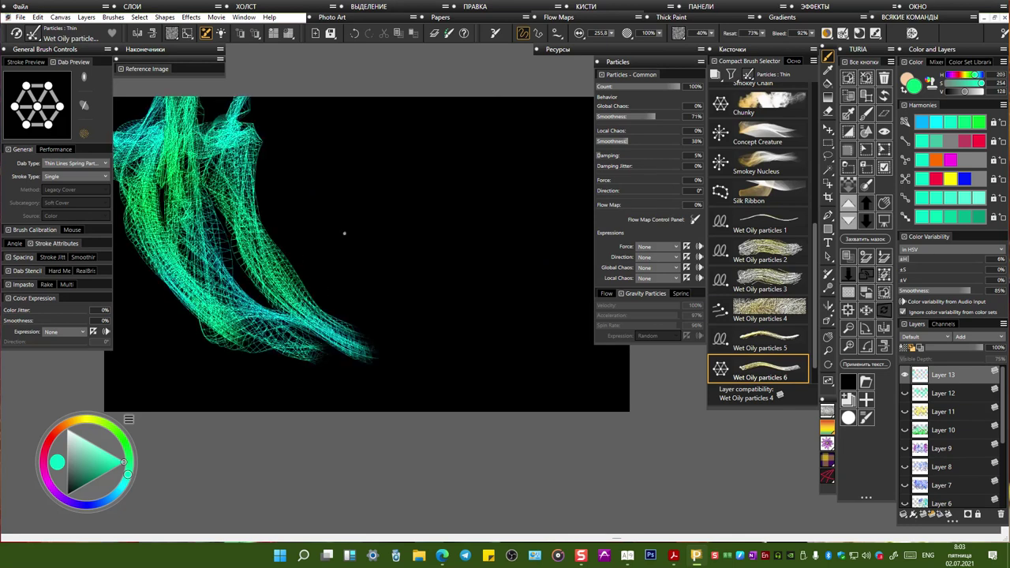
drag(296, 130, 359, 277)
drag(428, 318, 446, 348)
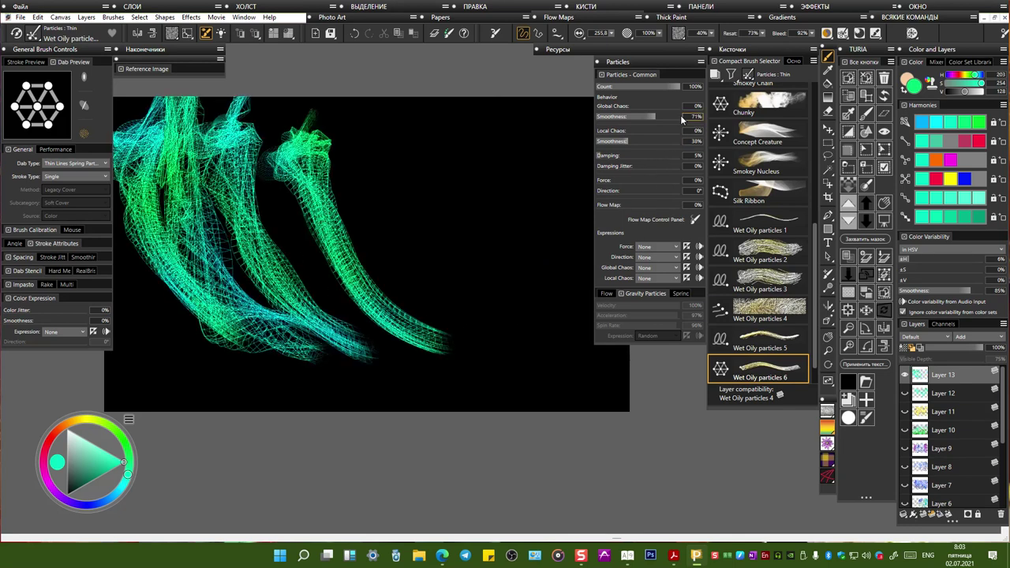
Step: Set Count to 6% and paint four curved mesh tubes side by side on the right half of the canvas
drag(671, 88, 634, 90)
drag(608, 93, 598, 97)
mouse_move(521, 120)
mouse_down()
mouse_move(485, 180)
mouse_move(418, 348)
mouse_up()
mouse_move(562, 123)
mouse_down()
mouse_move(539, 193)
mouse_move(442, 340)
mouse_up()
mouse_move(488, 111)
mouse_down()
mouse_move(383, 235)
mouse_move(347, 359)
mouse_up()
drag(573, 169, 505, 342)
Step: Set Damping Jitter to 58% and paint two curved strokes down from the upper centre
drag(620, 77, 614, 74)
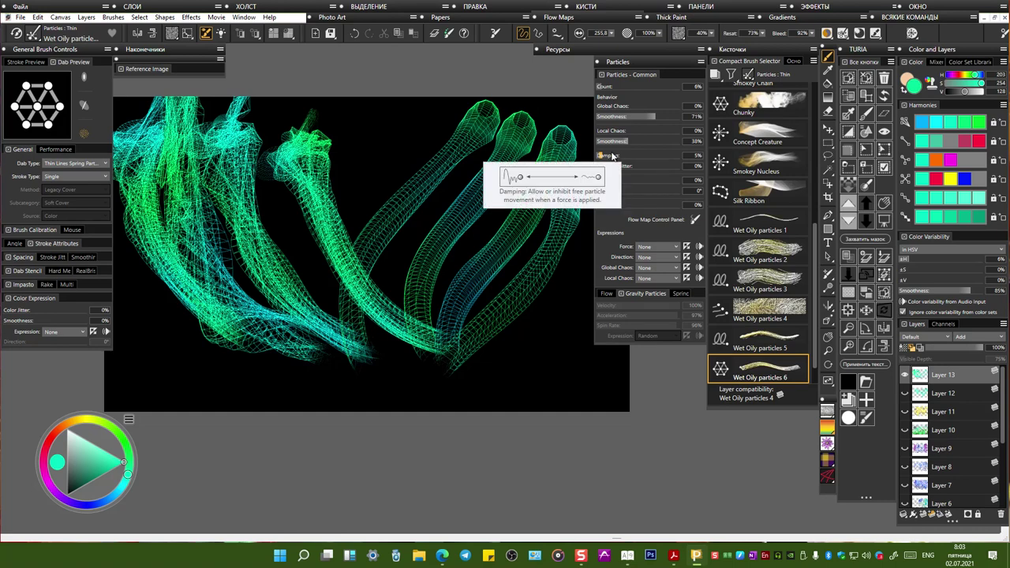
drag(617, 168, 622, 169)
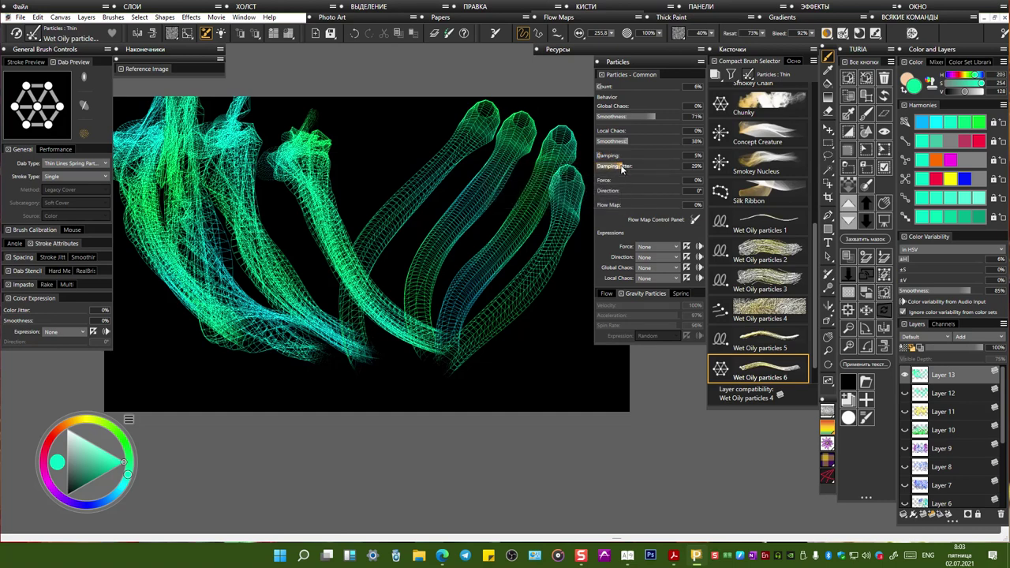
drag(418, 123, 362, 261)
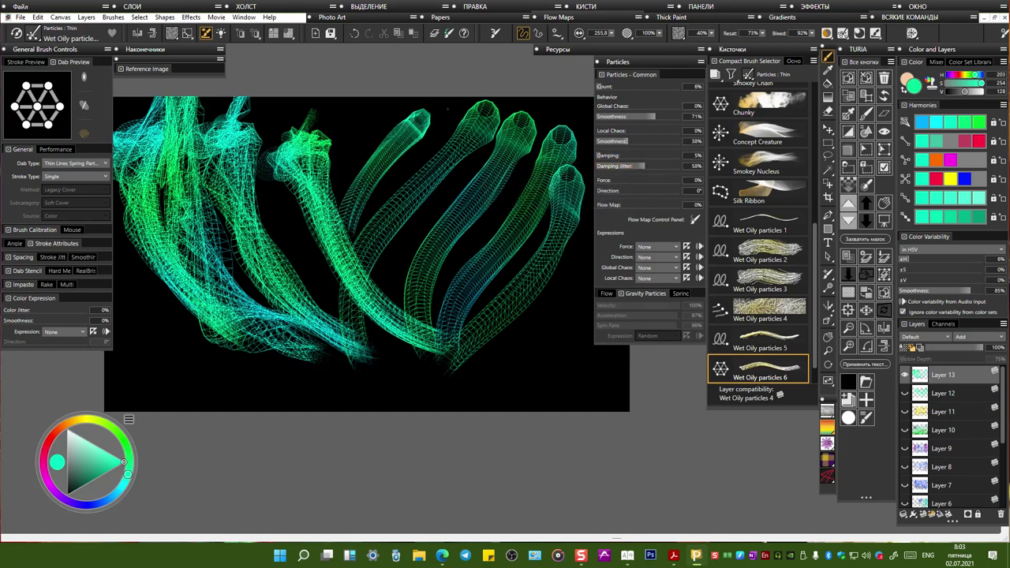
drag(448, 109, 360, 335)
Step: Set Force to 27% and test it with a curved stroke, and with two tapering tubes at the upper left of the cleared Layer 13
drag(616, 182, 623, 182)
mouse_move(473, 190)
mouse_down()
mouse_move(391, 268)
mouse_move(383, 359)
mouse_move(280, 139)
mouse_up()
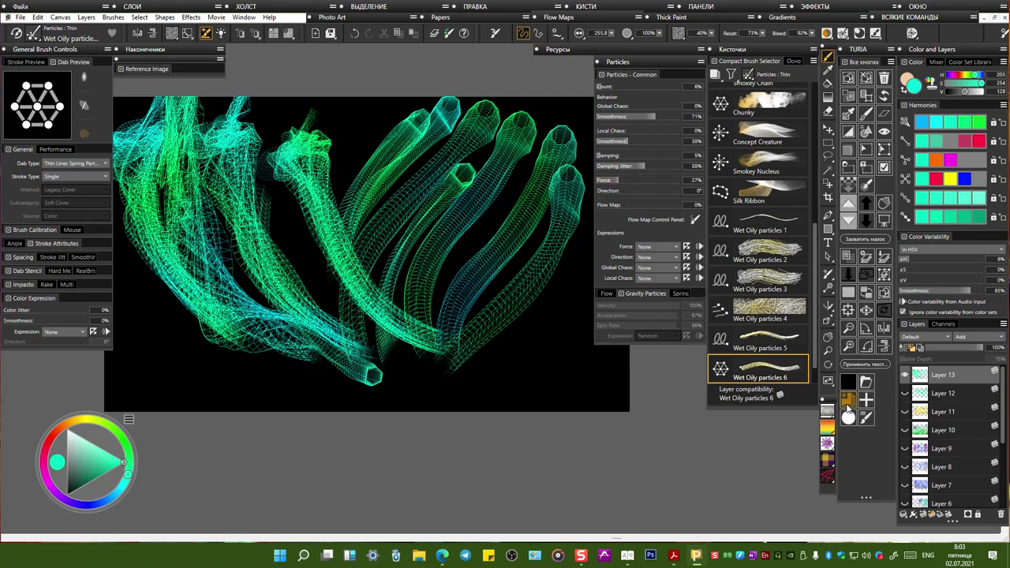
click(851, 382)
mouse_move(181, 132)
mouse_down()
mouse_move(213, 213)
mouse_move(316, 314)
mouse_up()
drag(250, 124, 296, 284)
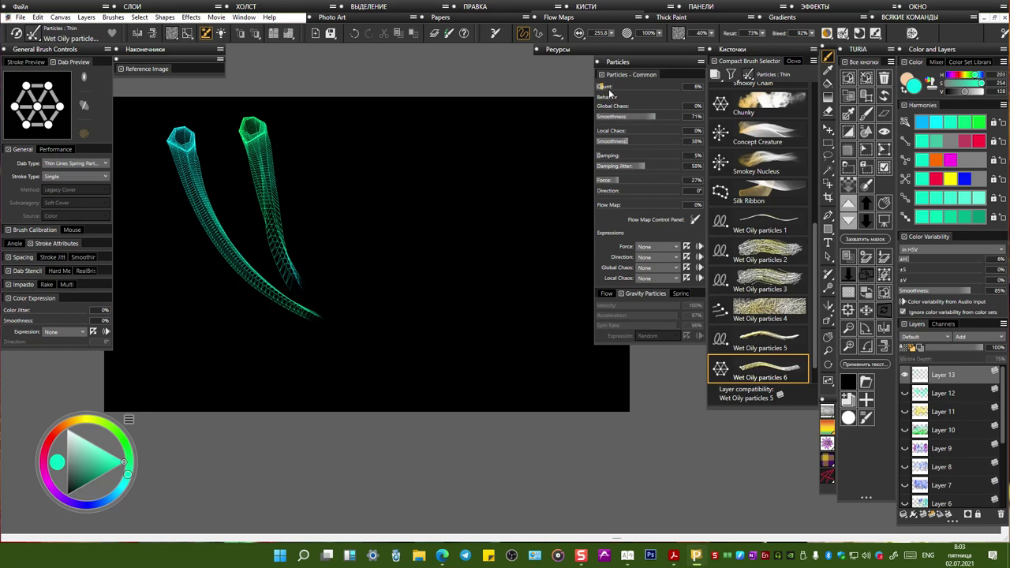
Step: Set Count to 0%, paint two triangular tubes on the right and stamp six single triangles around them
drag(471, 118, 511, 263)
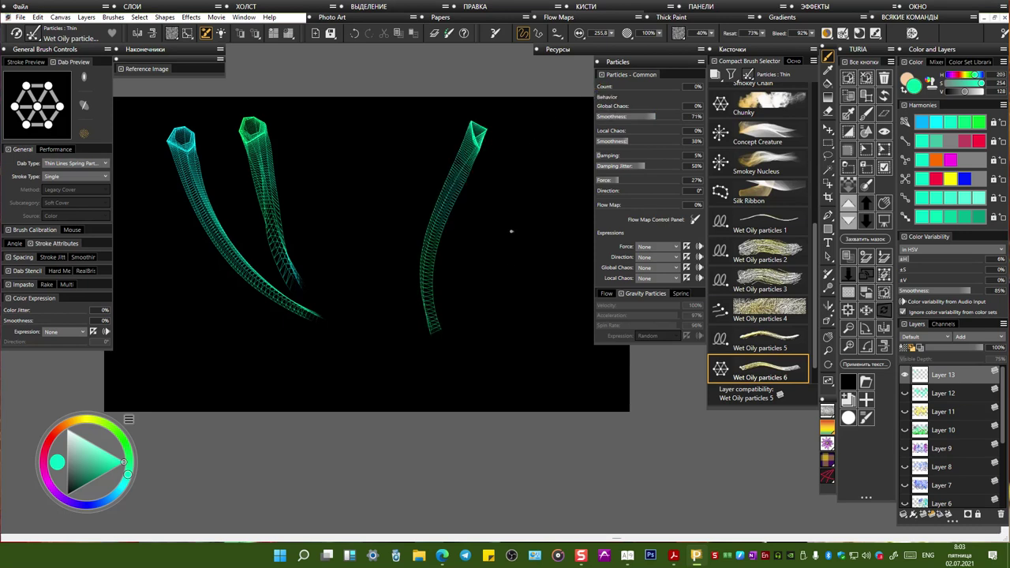
drag(526, 119, 523, 211)
click(555, 175)
click(553, 244)
click(526, 303)
click(507, 344)
click(506, 234)
click(471, 289)
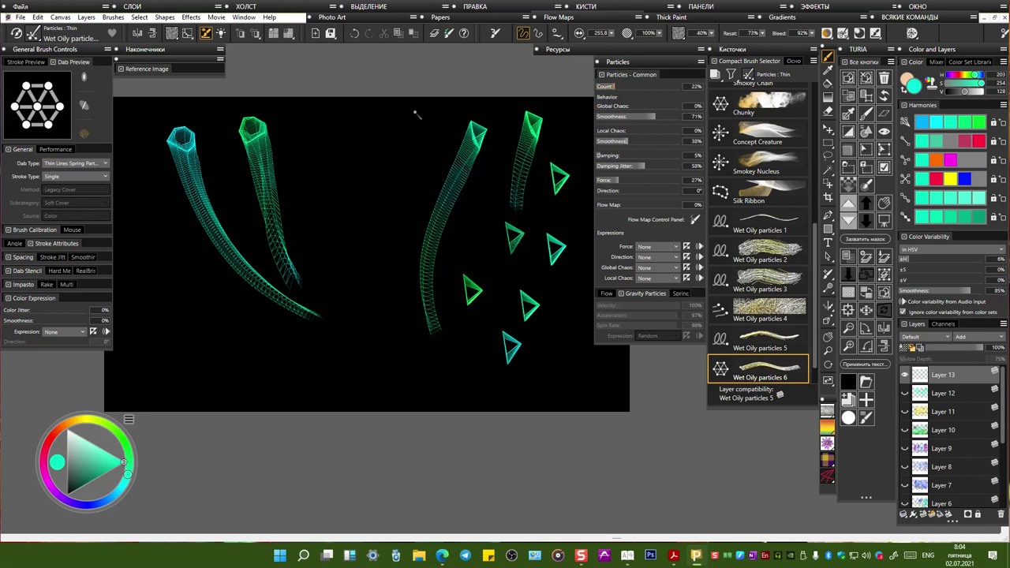
Step: Set Count to 22% and paint two curved tubes down the middle of the canvas
drag(413, 111, 429, 342)
mouse_move(368, 113)
mouse_down()
mouse_move(359, 334)
mouse_move(371, 356)
mouse_up()
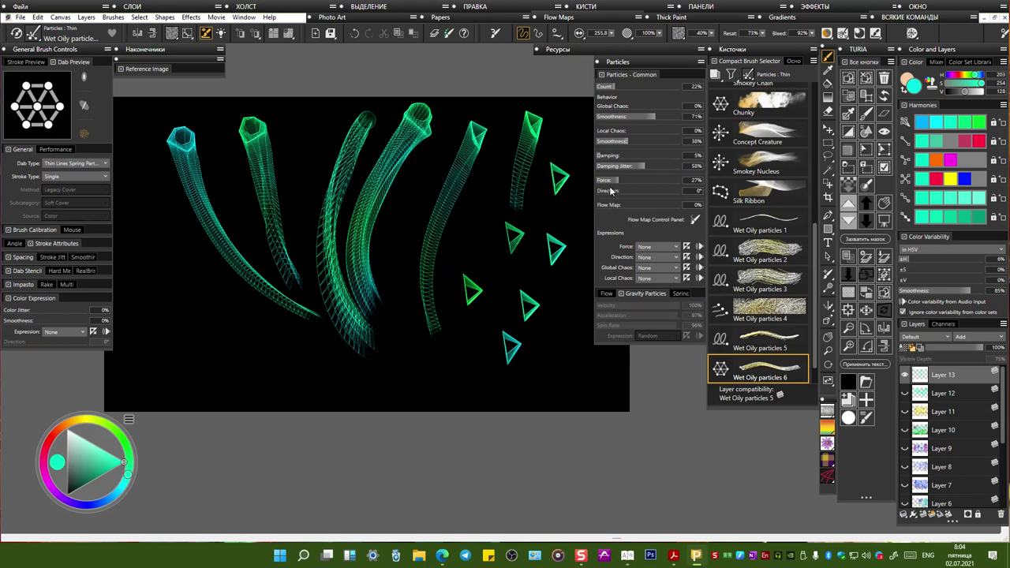
Step: Set Direction to 207° and Flow Map to 46%, testing each with tube strokes winding across the canvas
drag(616, 193, 644, 191)
drag(487, 131, 489, 311)
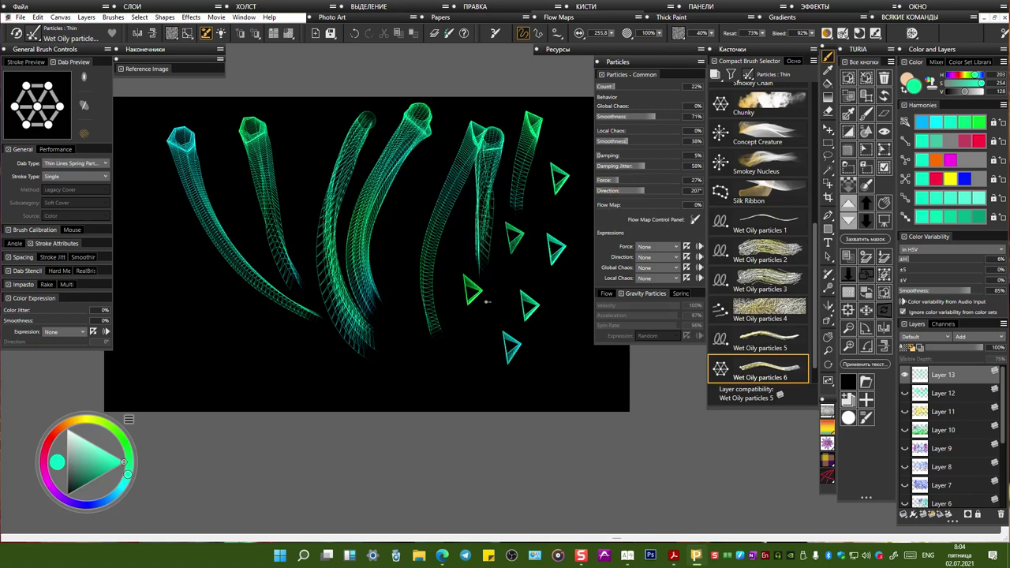
mouse_move(207, 325)
mouse_down()
mouse_move(192, 319)
mouse_move(212, 277)
mouse_move(276, 231)
mouse_move(342, 219)
mouse_move(419, 339)
mouse_move(474, 181)
mouse_move(513, 253)
mouse_move(525, 221)
mouse_up()
drag(615, 206, 634, 206)
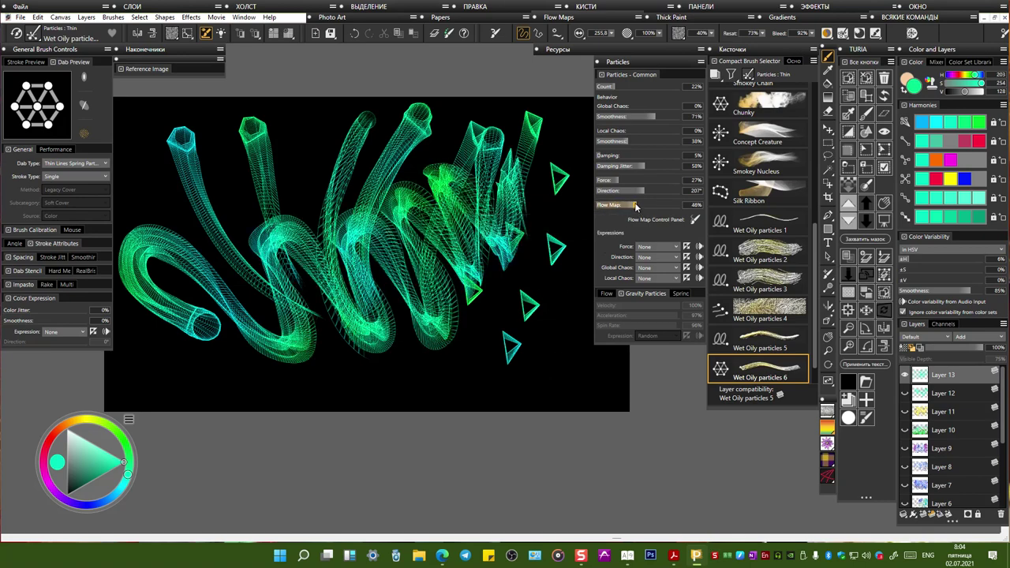
mouse_move(286, 168)
mouse_down()
mouse_move(311, 124)
mouse_move(447, 150)
mouse_move(540, 235)
mouse_move(513, 330)
mouse_move(561, 361)
mouse_move(544, 300)
mouse_move(432, 383)
mouse_move(354, 390)
mouse_move(266, 374)
mouse_move(169, 392)
mouse_up()
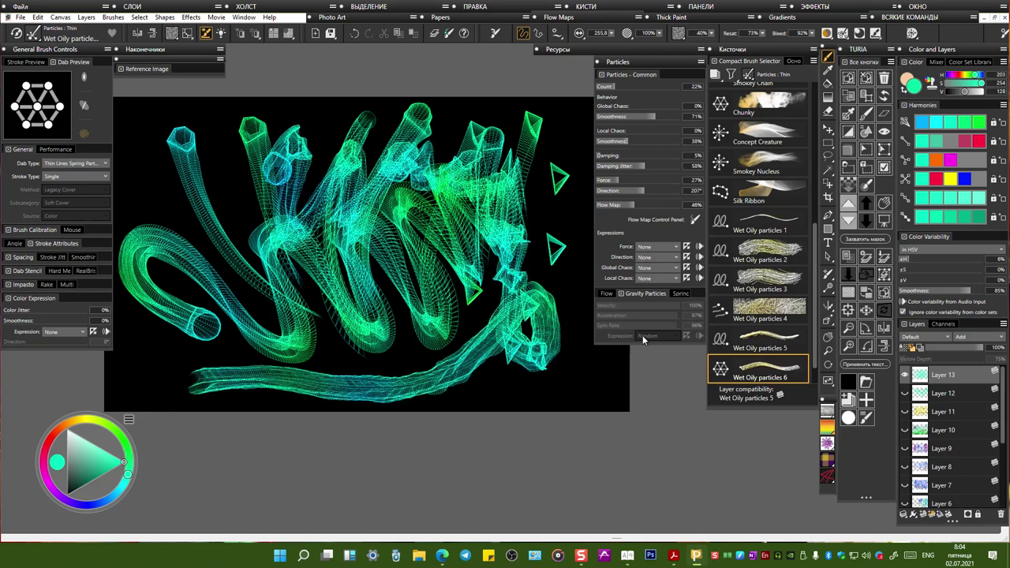
Step: Set the Force and Direction expressions to Random, painting a short test stroke over the lower canvas for each
click(655, 257)
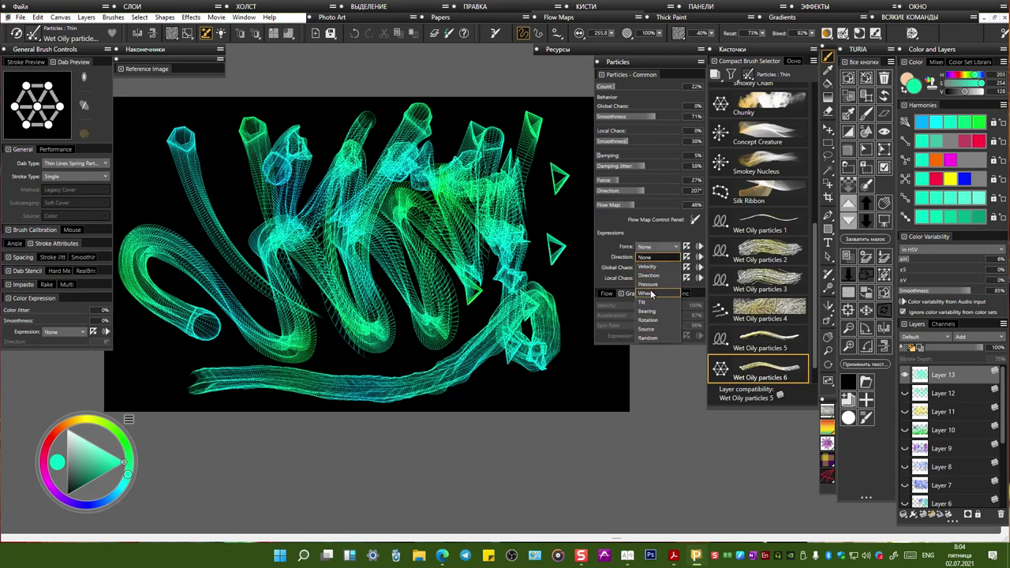
click(660, 338)
mouse_move(410, 337)
mouse_down()
mouse_move(454, 316)
mouse_move(538, 357)
mouse_up()
click(660, 261)
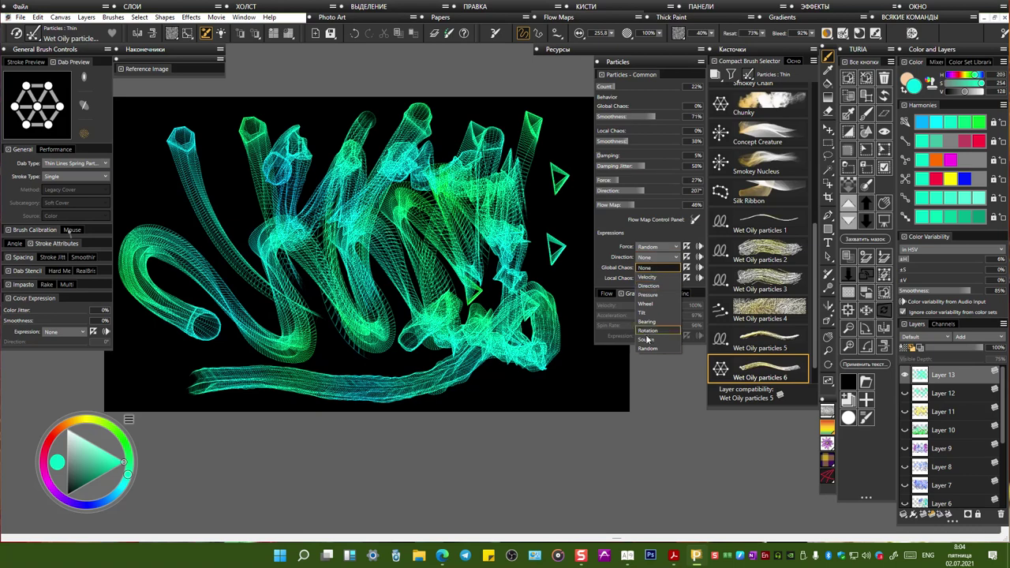
click(660, 349)
mouse_move(273, 280)
mouse_down()
mouse_move(315, 331)
mouse_move(341, 309)
mouse_up()
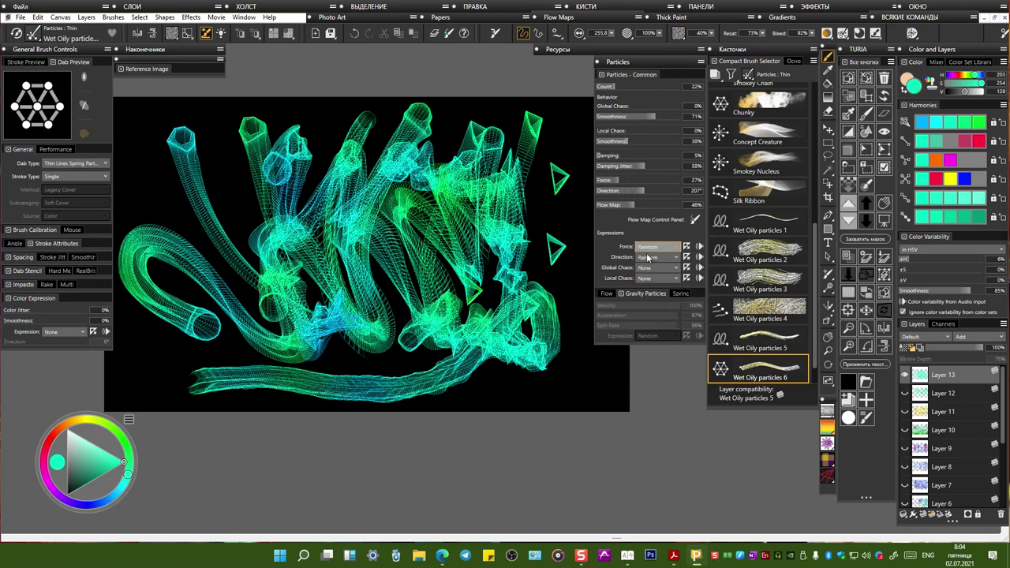
Step: Set the Global Chaos and Local Chaos expressions to Random, and paint three strokes at the upper left and a zigzag on the right
click(660, 278)
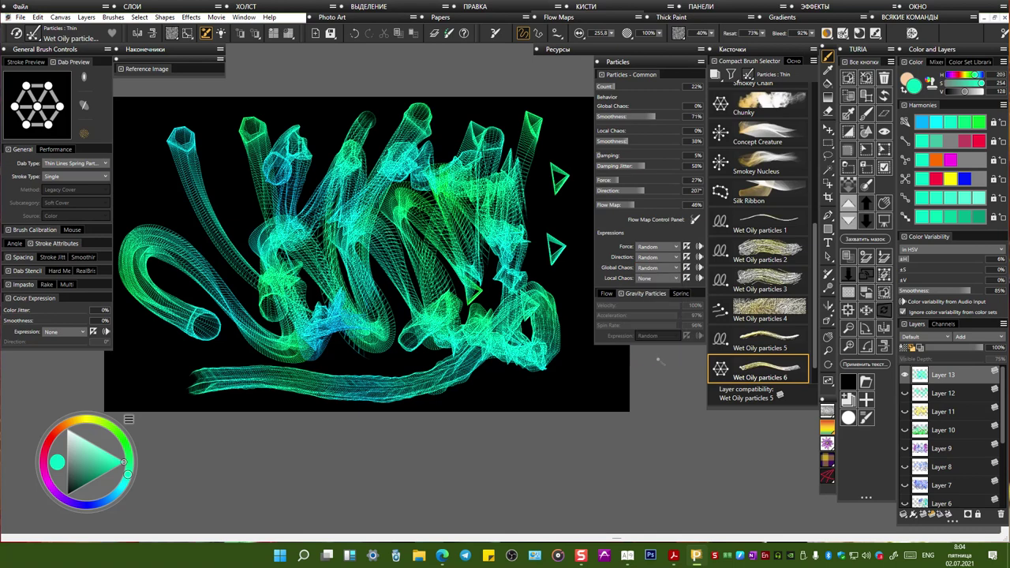
click(649, 359)
drag(224, 116, 239, 260)
mouse_move(162, 124)
mouse_down()
mouse_move(204, 274)
mouse_move(142, 187)
mouse_move(213, 276)
mouse_up()
mouse_move(186, 120)
mouse_down()
mouse_move(204, 231)
mouse_move(251, 207)
mouse_move(319, 221)
mouse_up()
mouse_move(429, 115)
mouse_down()
mouse_move(481, 138)
mouse_move(536, 194)
mouse_move(541, 304)
mouse_up()
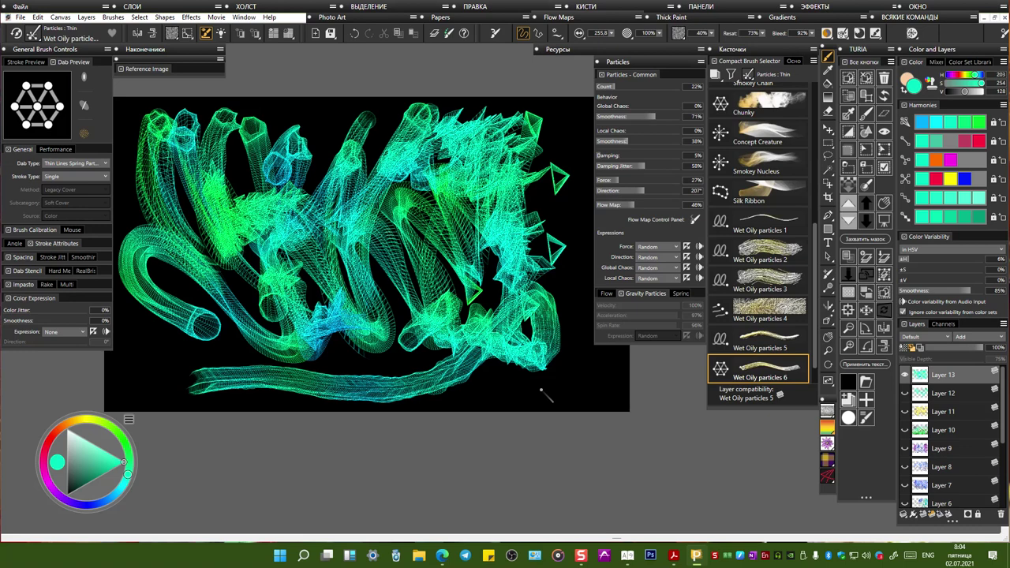
Step: Switch the spring particle arrangement to the chain type and paint a zigzag test stroke over the upper centre
click(910, 36)
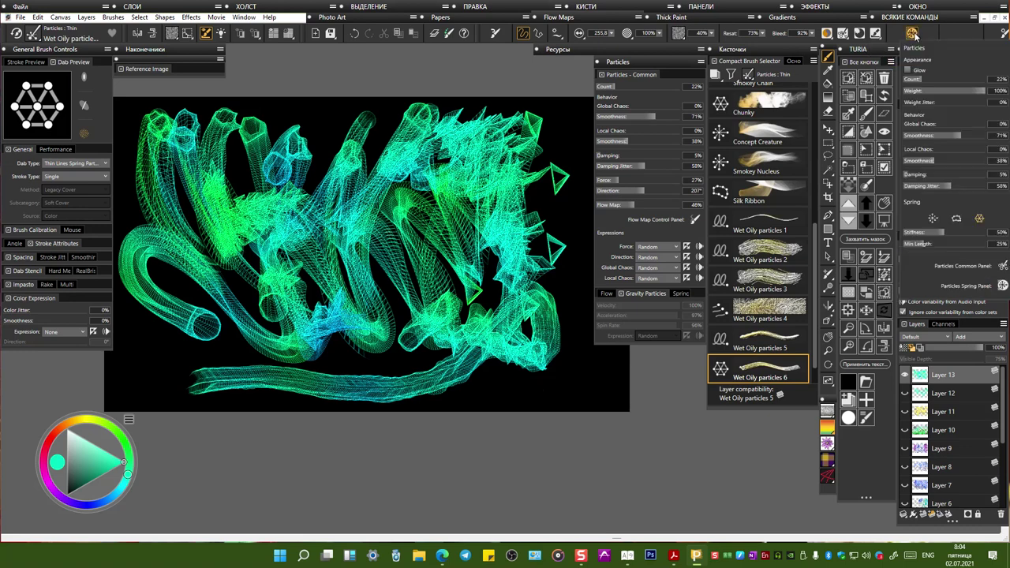
click(958, 221)
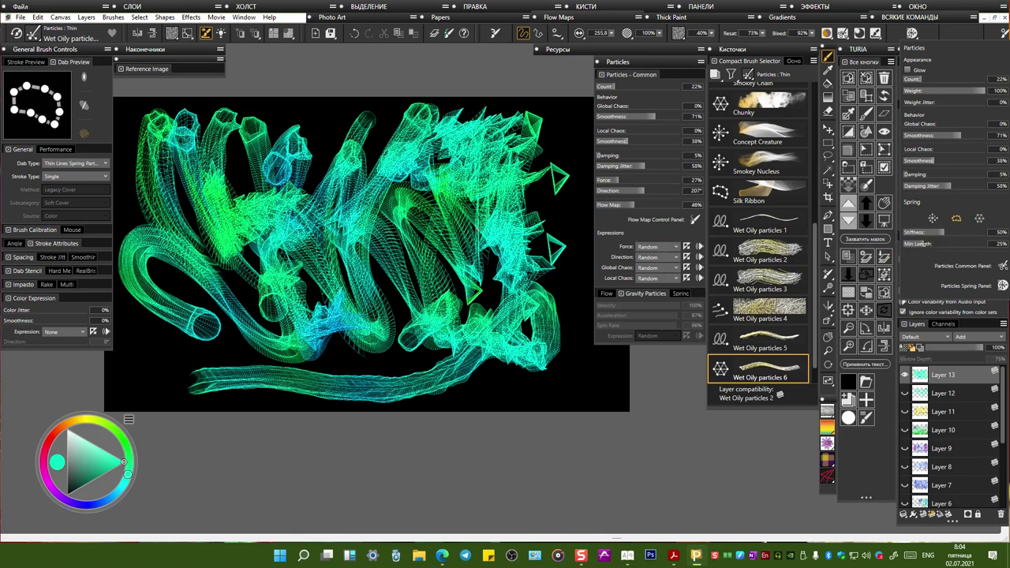
mouse_move(251, 123)
mouse_down()
mouse_move(379, 158)
mouse_move(355, 236)
mouse_up()
drag(418, 197, 462, 288)
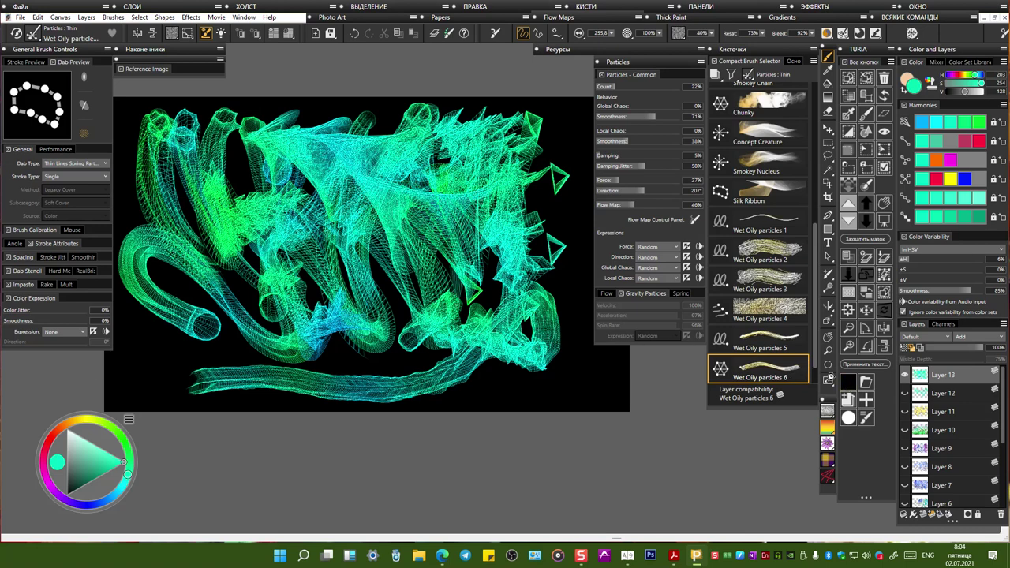
Step: Clear Layer 13, paint a large green zigzag across the canvas, and paint a wavy orange stroke over its upper part
click(844, 381)
mouse_move(201, 213)
mouse_down()
mouse_move(138, 190)
mouse_move(170, 307)
mouse_move(245, 130)
mouse_move(302, 321)
mouse_move(348, 142)
mouse_move(375, 348)
mouse_move(473, 351)
mouse_move(546, 288)
mouse_move(545, 356)
mouse_up()
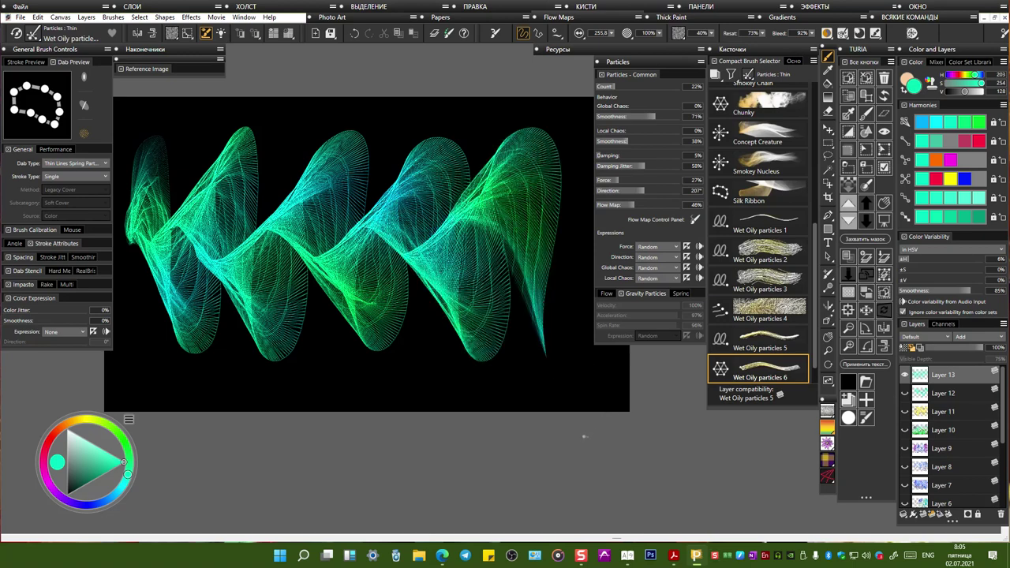
click(126, 445)
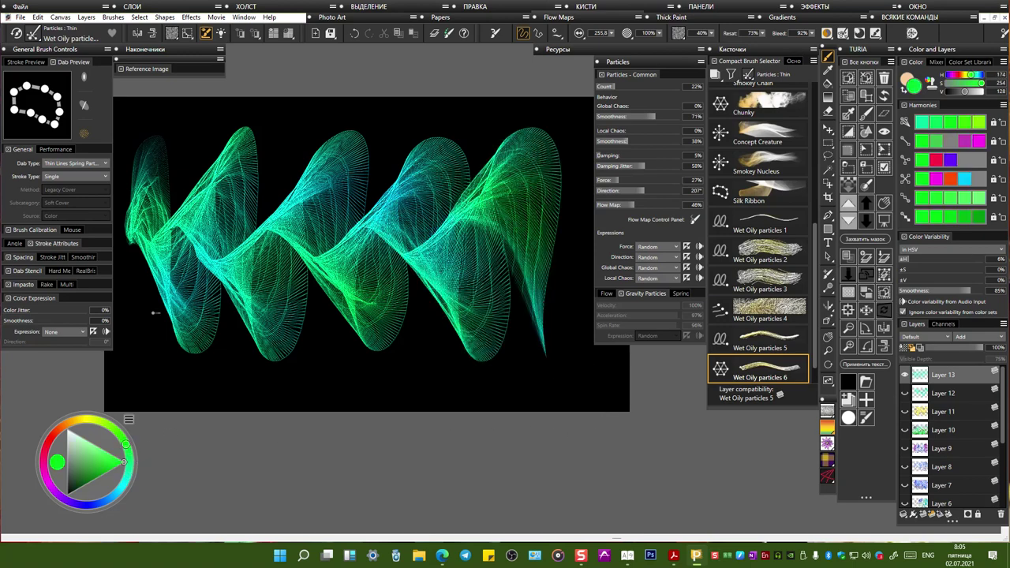
click(69, 423)
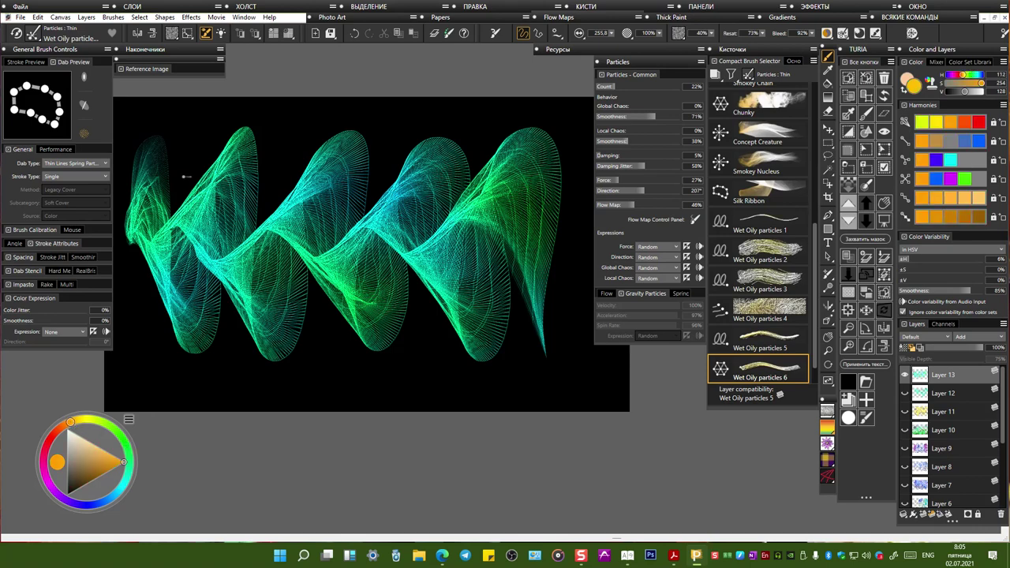
mouse_move(169, 201)
mouse_down()
mouse_move(225, 119)
mouse_move(265, 191)
mouse_move(347, 115)
mouse_move(383, 196)
mouse_move(466, 118)
mouse_move(533, 114)
mouse_move(572, 205)
mouse_move(518, 405)
mouse_up()
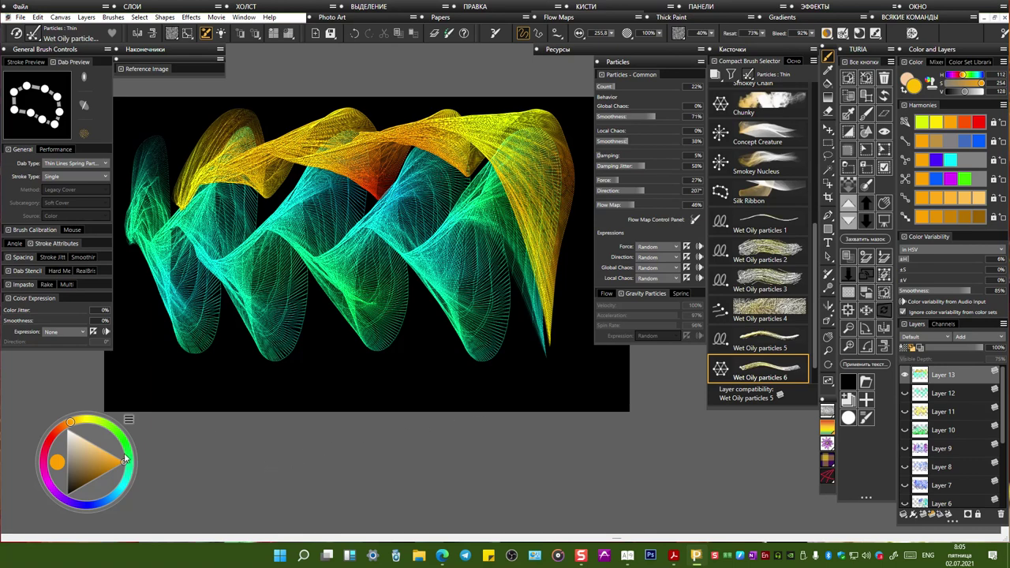
Step: Pick magenta as the brush colour and paint a wavy stroke along the lower part of the Layer 13 pattern
drag(69, 425, 47, 478)
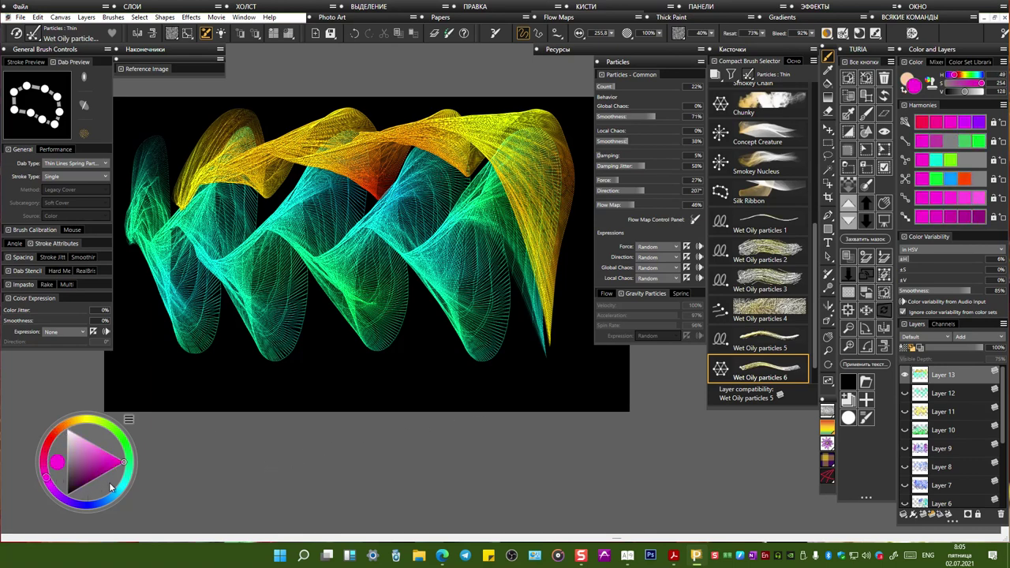
mouse_move(130, 237)
mouse_down()
mouse_move(170, 348)
mouse_move(205, 316)
mouse_move(260, 372)
mouse_move(311, 296)
mouse_move(375, 383)
mouse_move(416, 292)
mouse_move(474, 391)
mouse_move(517, 277)
mouse_move(545, 386)
mouse_move(573, 359)
mouse_move(586, 212)
mouse_up()
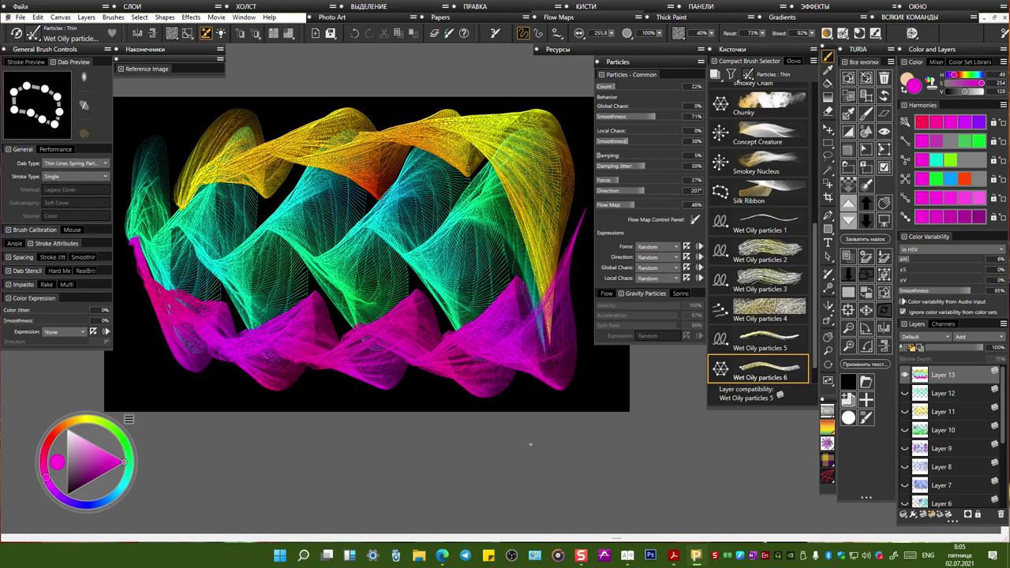
Step: Save the current brush settings as a new variant named Wet Oily particles 7 in the Particles : Thin category
right_click(742, 374)
click(667, 390)
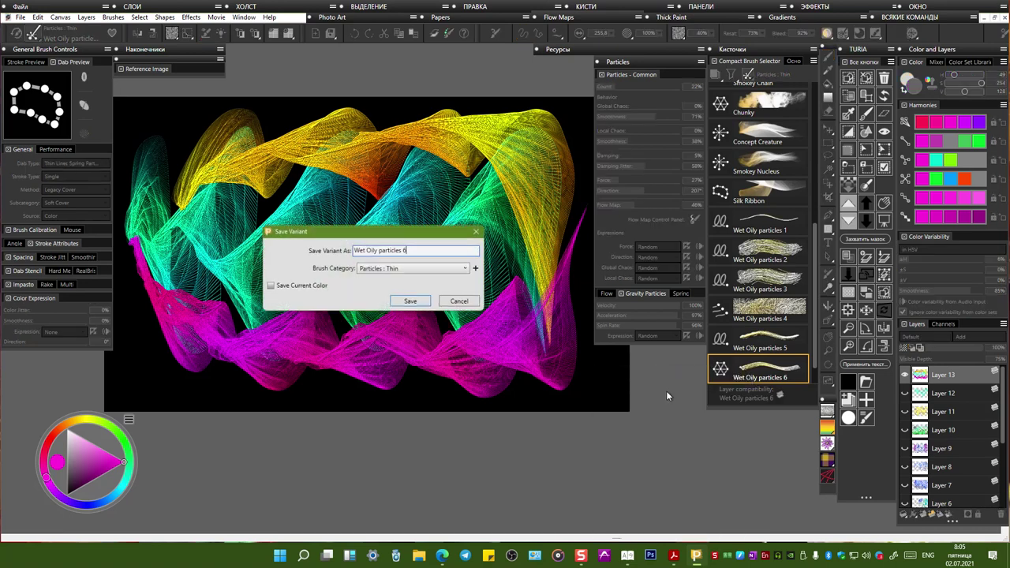
key(BackSpace)
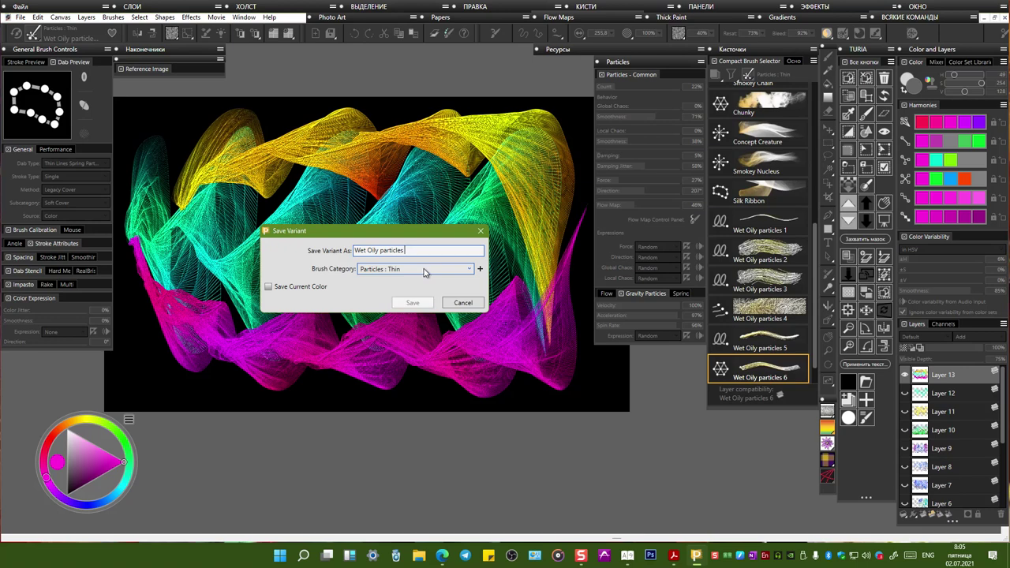
text(7)
click(413, 303)
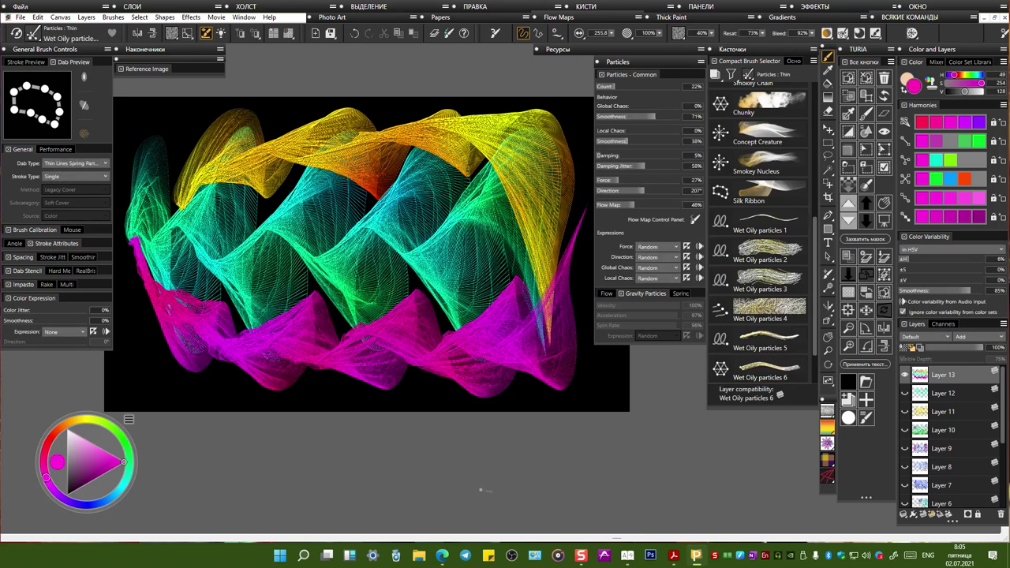
Step: Restore the Wet Oily particles 6 variant to its default settings and select the Wet Oily particles 7 variant
drag(817, 337, 816, 365)
right_click(764, 318)
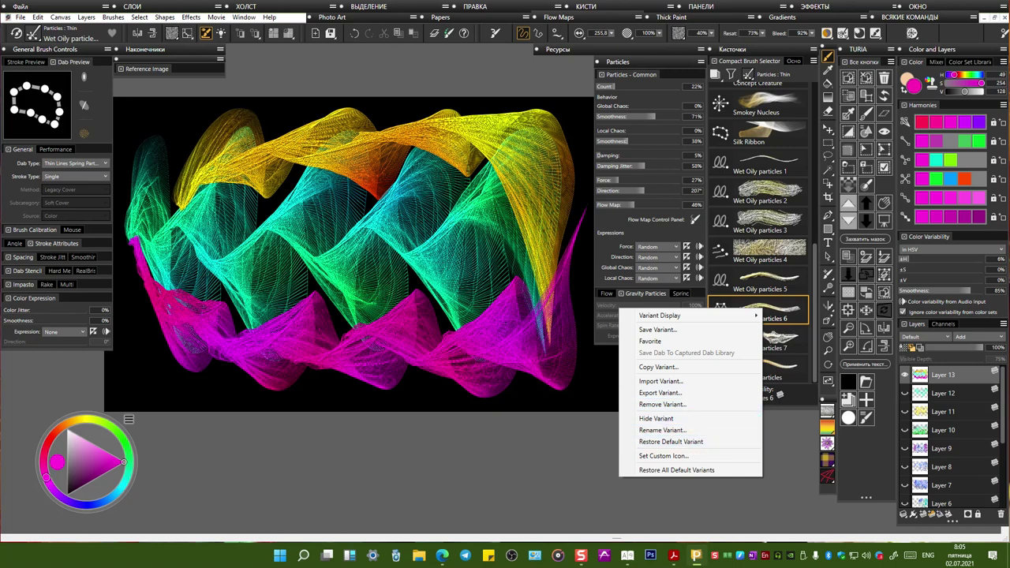
click(691, 443)
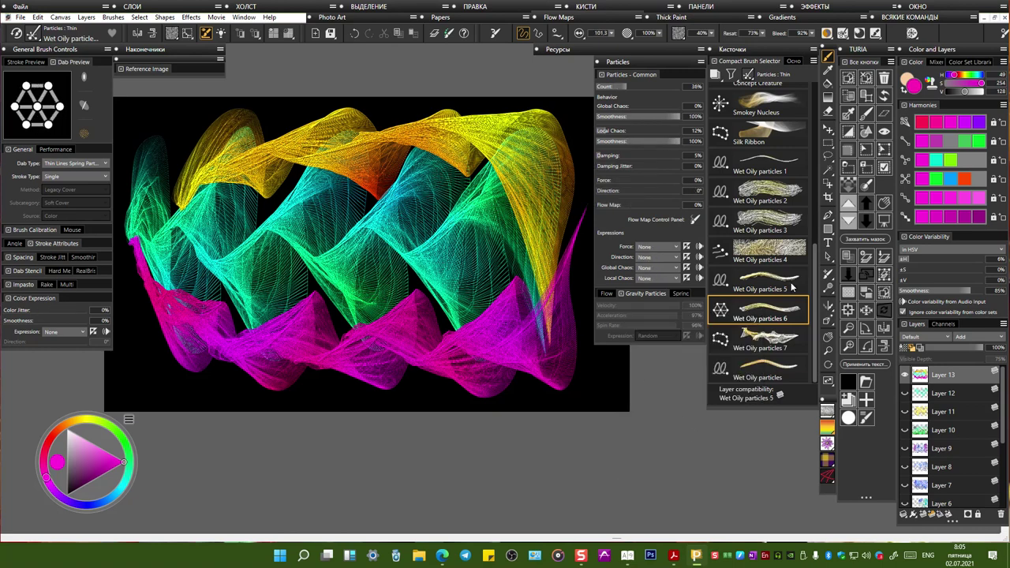
click(764, 340)
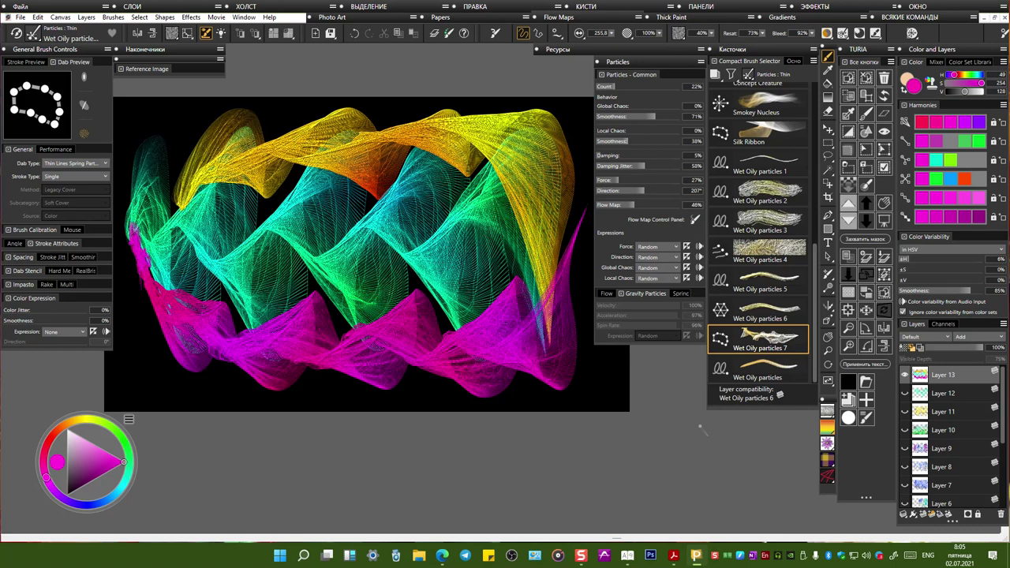
Step: Switch the springs to the radial type and, on a new layer with Layer 13 hidden, paint several magenta wavy strokes across the canvas
click(914, 34)
click(933, 220)
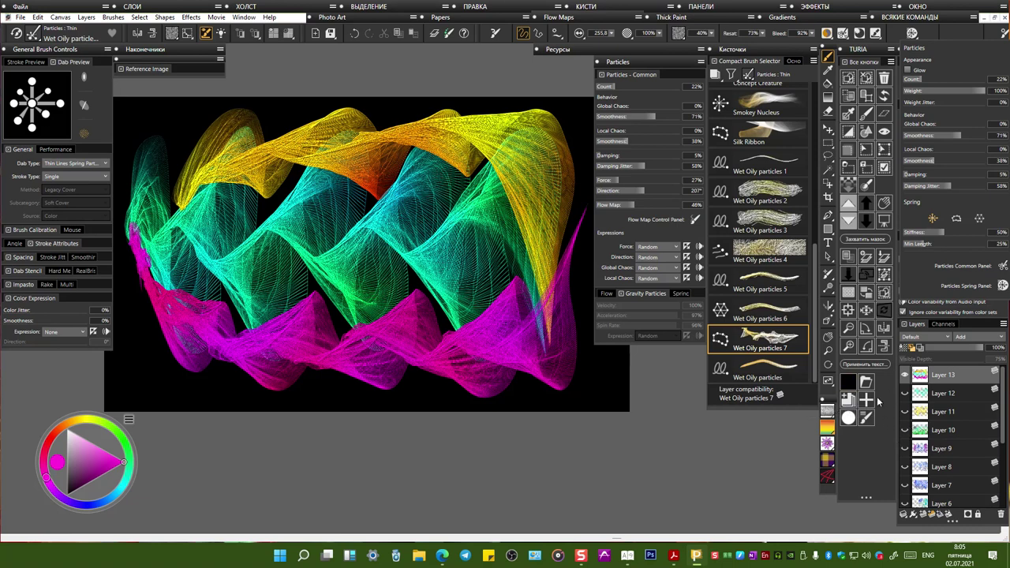
click(871, 258)
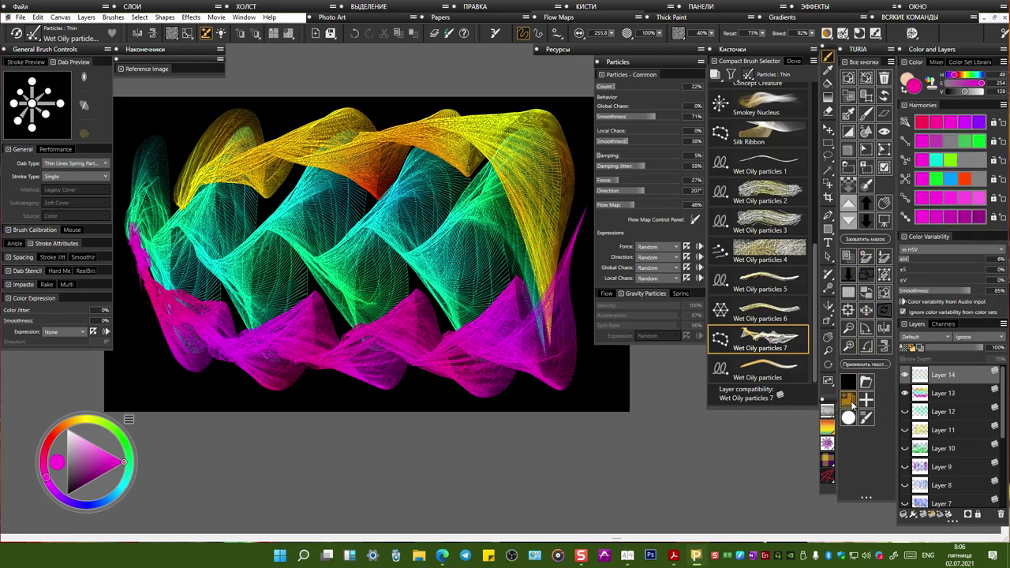
click(906, 394)
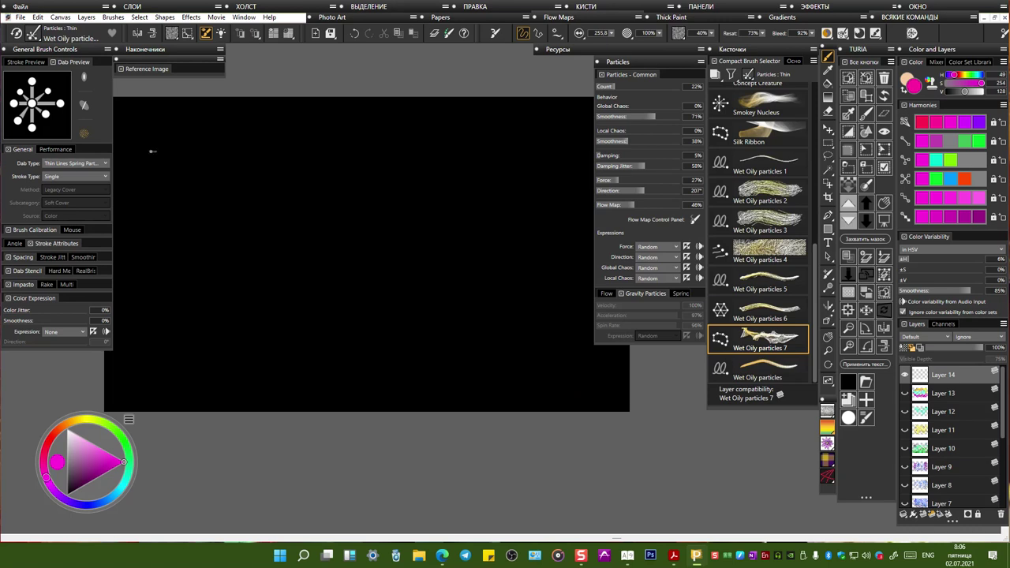
mouse_move(138, 137)
mouse_down()
mouse_move(180, 142)
mouse_move(148, 287)
mouse_move(206, 261)
mouse_move(258, 162)
mouse_move(231, 326)
mouse_up()
mouse_move(272, 143)
mouse_down()
mouse_move(254, 279)
mouse_move(305, 336)
mouse_move(326, 168)
mouse_move(378, 187)
mouse_move(348, 339)
mouse_up()
mouse_move(410, 350)
mouse_down()
mouse_move(378, 237)
mouse_move(442, 126)
mouse_move(506, 456)
mouse_up()
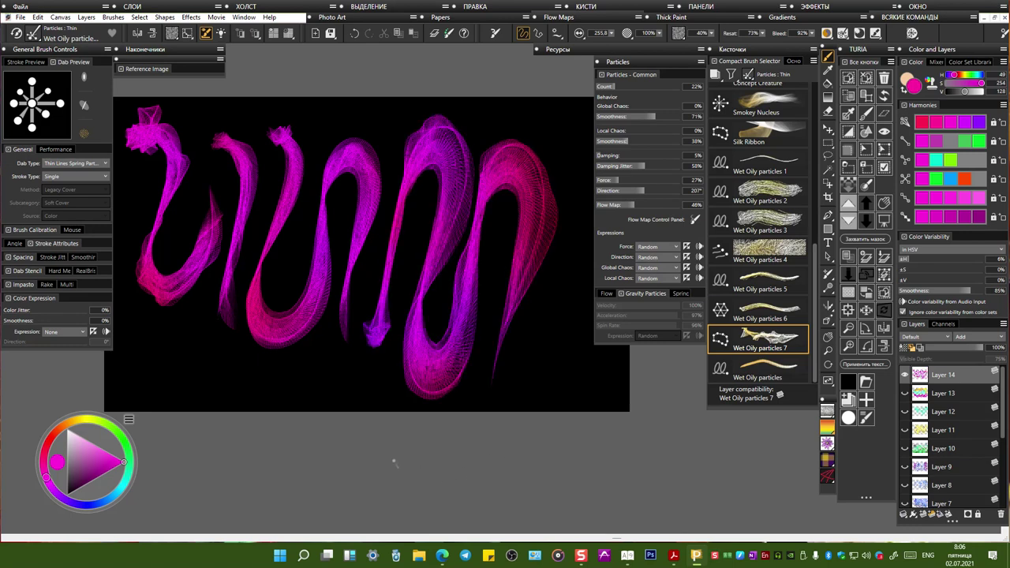
Step: Pick light blue as the brush colour and paint several curved strokes over the magenta ones across the canvas
click(119, 493)
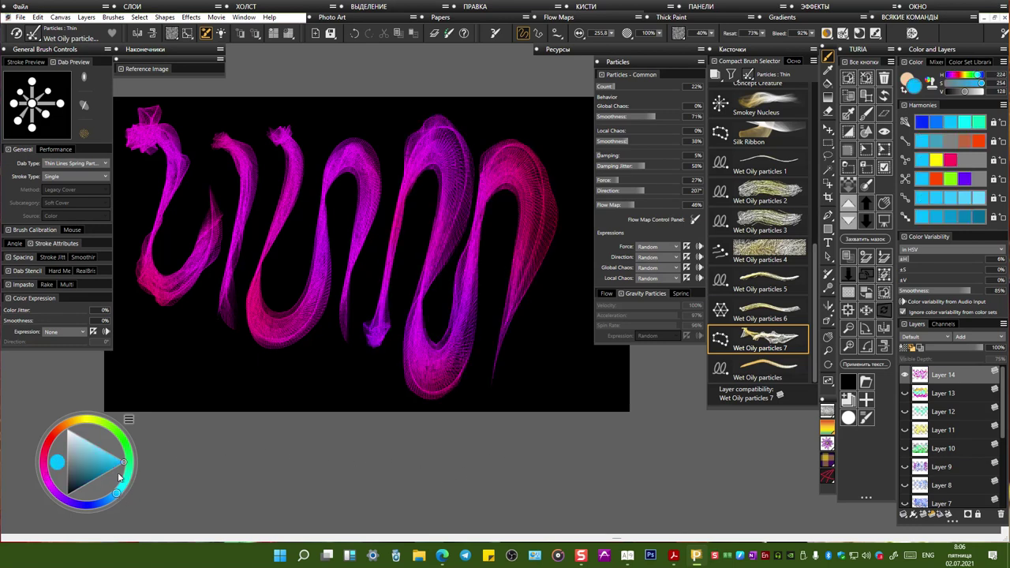
mouse_move(154, 156)
mouse_down()
mouse_move(140, 197)
mouse_move(216, 246)
mouse_up()
drag(225, 119, 290, 366)
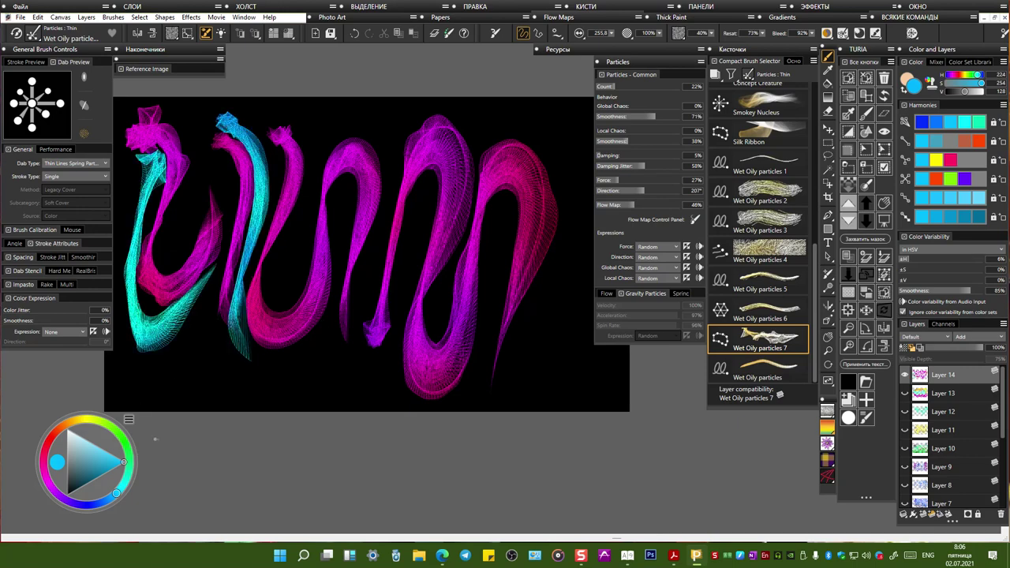
mouse_move(304, 125)
mouse_down()
mouse_move(313, 168)
mouse_move(284, 261)
mouse_move(296, 270)
mouse_move(316, 139)
mouse_move(372, 128)
mouse_move(381, 237)
mouse_move(367, 310)
mouse_up()
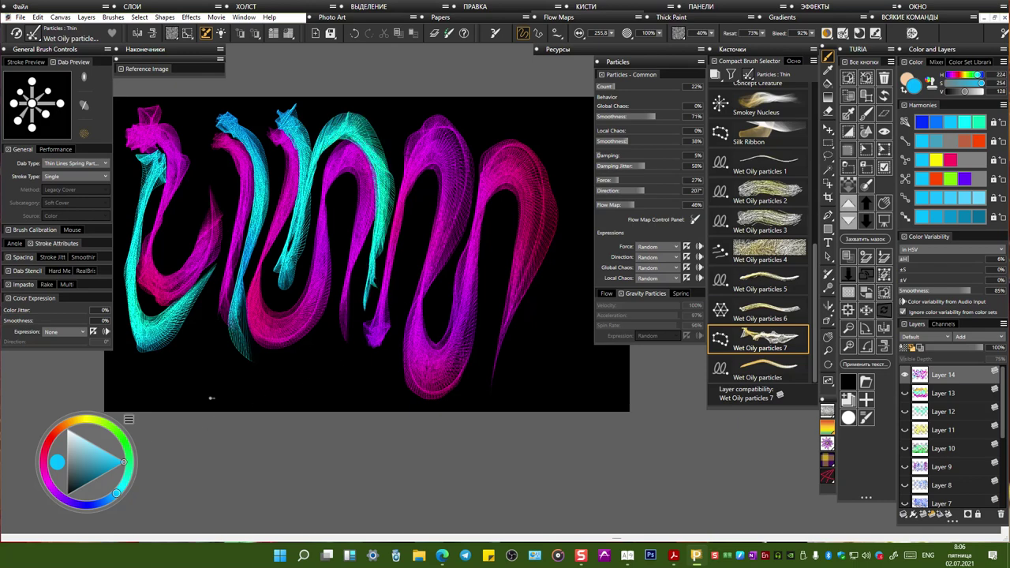
mouse_move(415, 190)
mouse_down()
mouse_move(384, 349)
mouse_move(399, 407)
mouse_move(478, 363)
mouse_move(494, 237)
mouse_move(517, 225)
mouse_move(500, 396)
mouse_move(567, 270)
mouse_move(578, 152)
mouse_up()
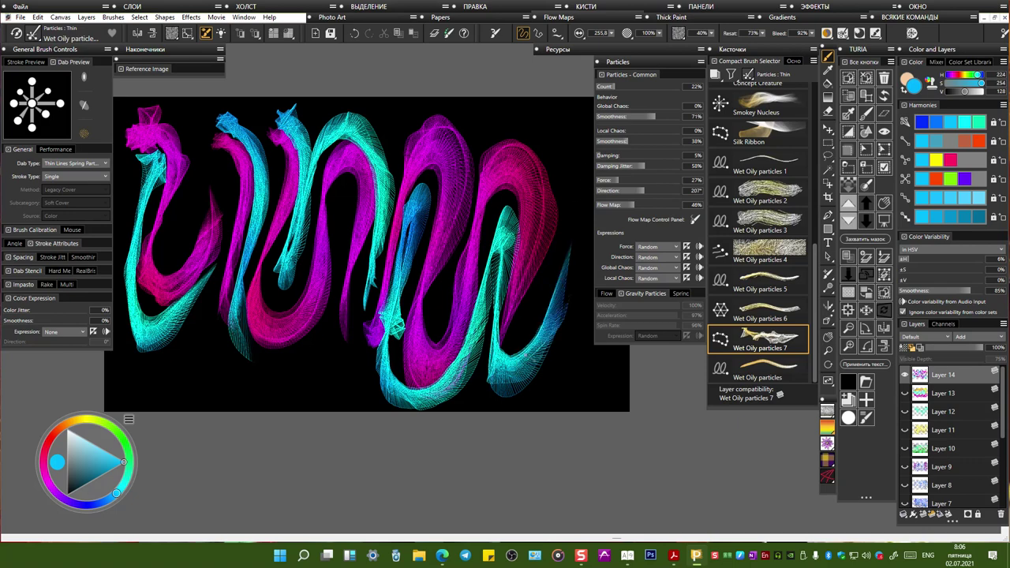
Step: Set the brush's Global Chaos to 30%, Local Chaos to 19% and Damping to 33%
click(615, 132)
click(627, 106)
click(629, 155)
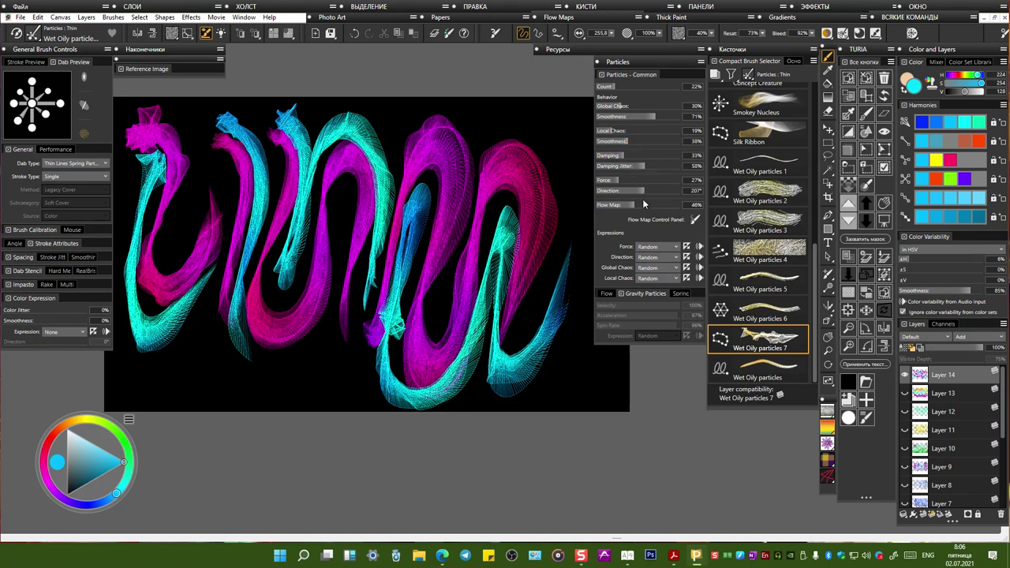
Step: Set Count to 56%, Force to 51%, Direction to 265° and Flow Map to 58%, and paint a long sweeping blue stroke across the canvas
click(610, 180)
drag(610, 181, 638, 181)
click(639, 205)
mouse_move(462, 118)
mouse_down()
mouse_move(506, 100)
mouse_move(544, 128)
mouse_move(580, 216)
mouse_move(588, 272)
mouse_move(321, 365)
mouse_move(166, 369)
mouse_up()
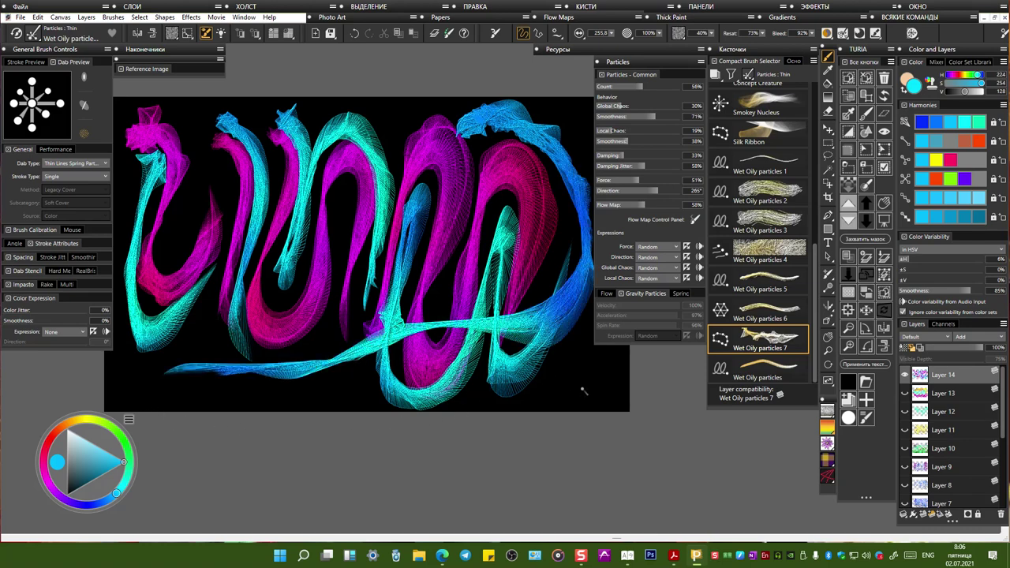
Step: On a new layer with Layer 14 hidden, set the ±V colour variability to 18% and paint a zigzag stroke on the left
click(905, 377)
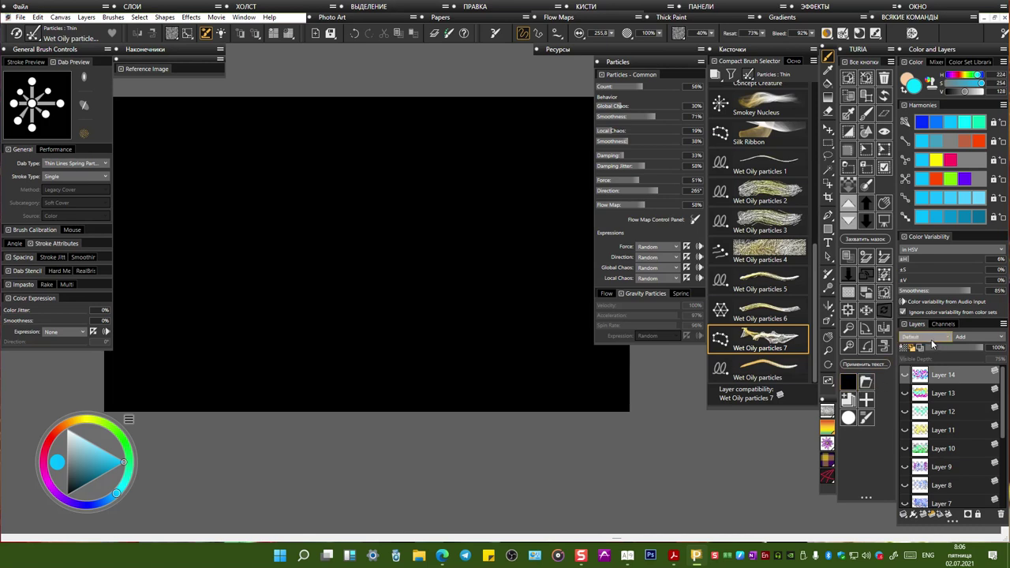
click(866, 258)
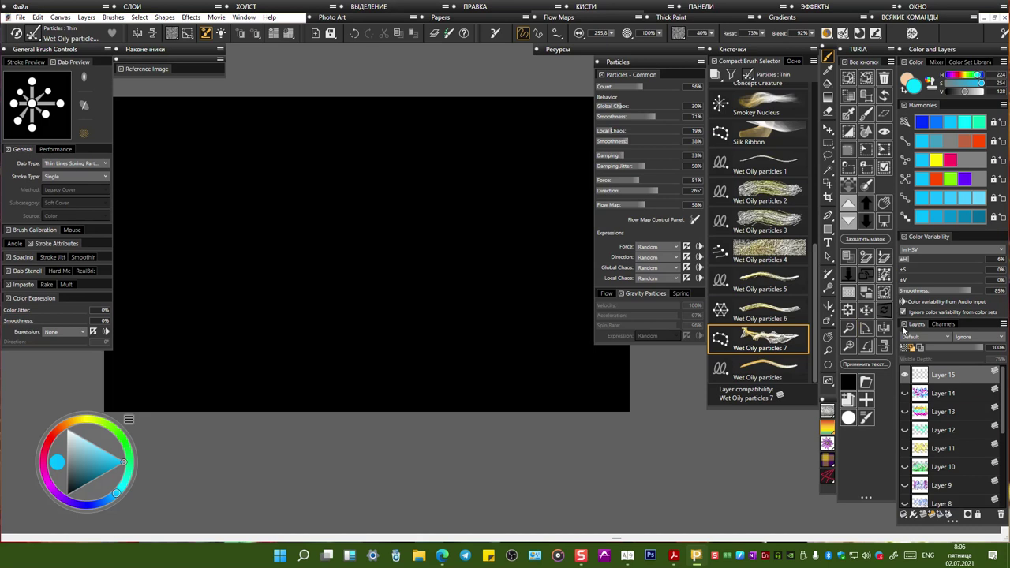
drag(911, 281, 929, 281)
mouse_move(180, 275)
mouse_down()
mouse_move(141, 198)
mouse_move(201, 206)
mouse_move(246, 329)
mouse_move(249, 129)
mouse_move(315, 300)
mouse_move(359, 258)
mouse_up()
Step: Set the ±H colour variability to 33%, and paint a zigzag on the right and a wavy stroke along the canvas bottom
drag(917, 260, 956, 261)
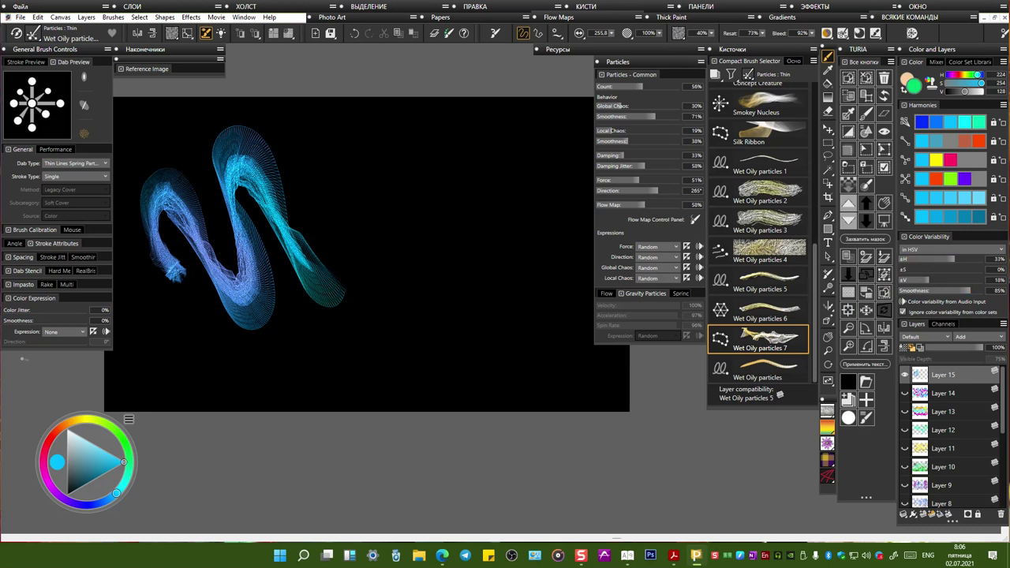
mouse_move(322, 228)
mouse_down()
mouse_move(304, 134)
mouse_move(359, 300)
mouse_move(394, 127)
mouse_move(444, 156)
mouse_move(517, 304)
mouse_move(557, 126)
mouse_move(552, 320)
mouse_up()
mouse_move(113, 388)
mouse_down()
mouse_move(150, 336)
mouse_move(207, 356)
mouse_move(379, 338)
mouse_move(540, 351)
mouse_move(570, 336)
mouse_up()
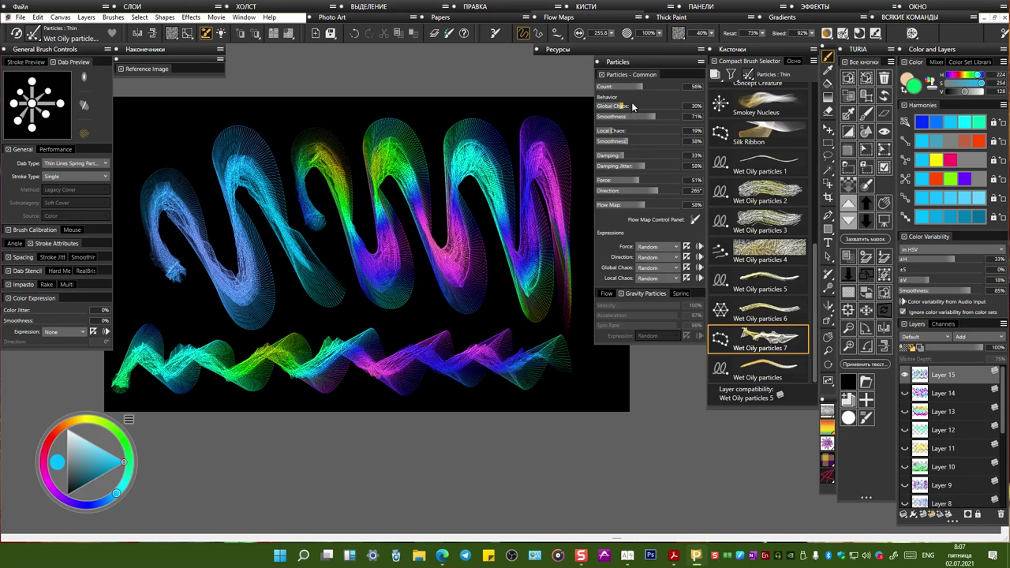
Step: Raise Global Chaos to 98% and paint a zigzag on the left of a new layer with Layer 15 hidden
drag(659, 103, 678, 103)
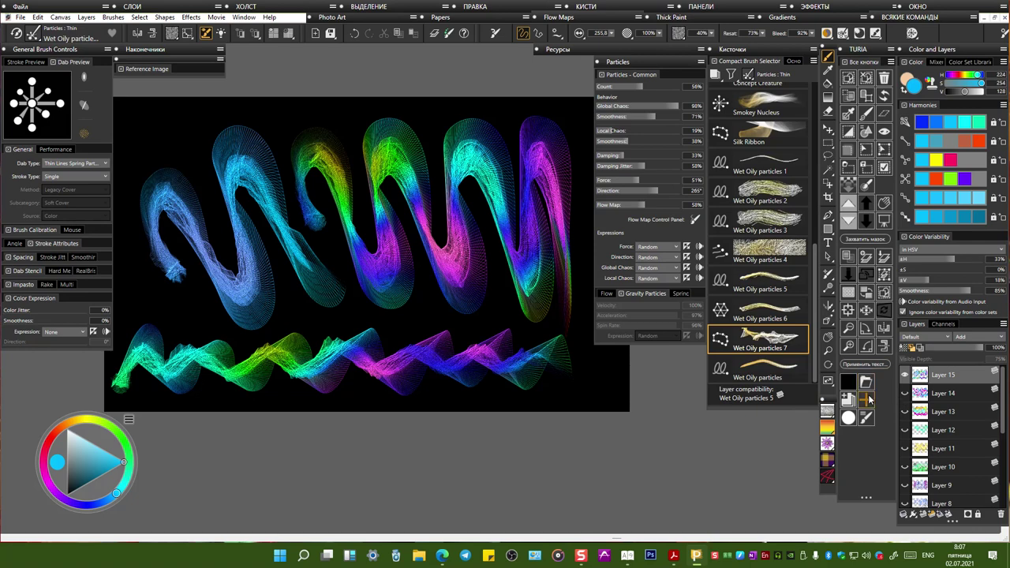
click(866, 259)
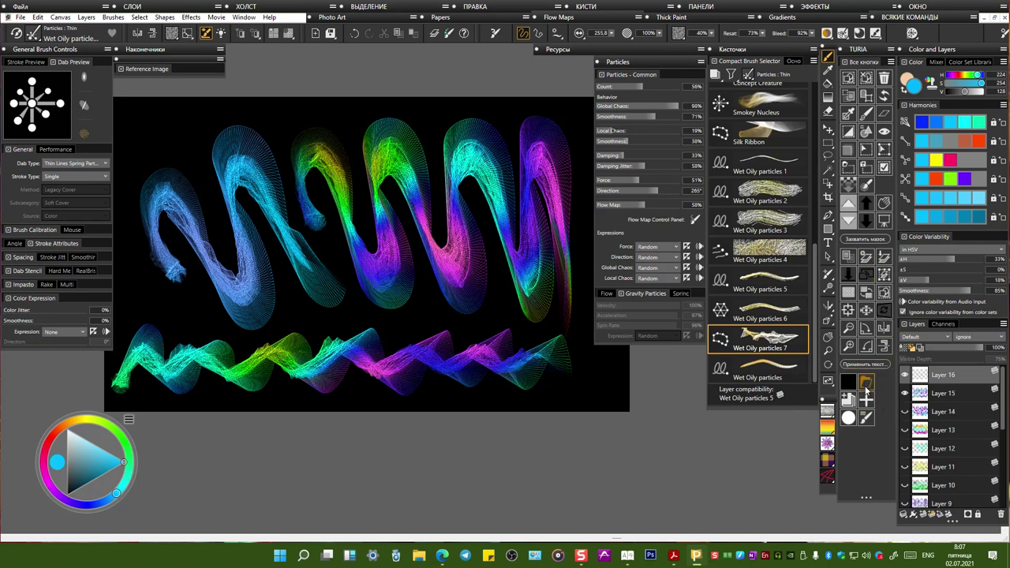
click(906, 394)
mouse_move(151, 289)
mouse_down()
mouse_move(164, 167)
mouse_move(235, 243)
mouse_move(316, 363)
mouse_up()
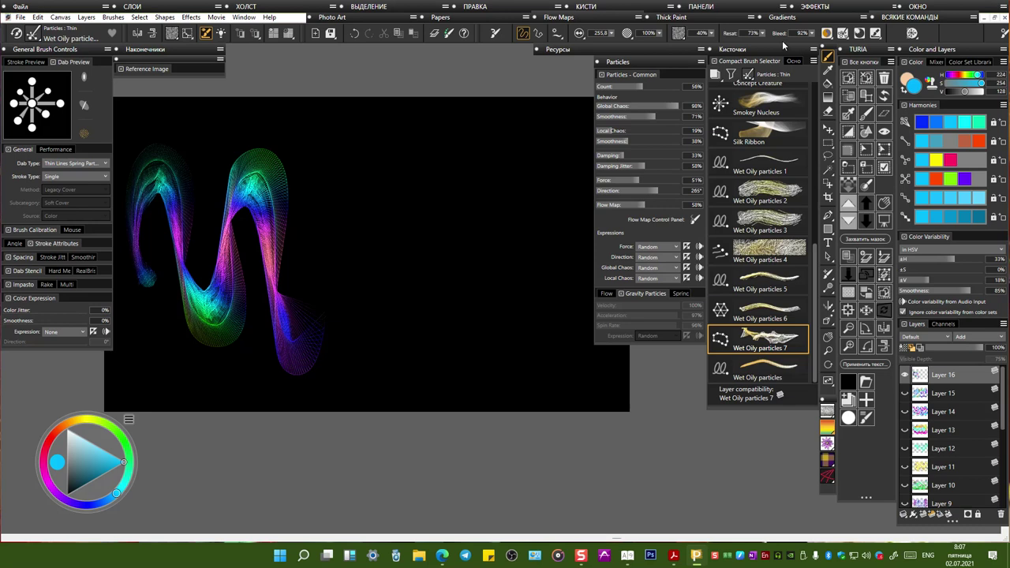
Step: Enable Glow, set Weight to 58%, Weight Jitter to 52%, Path Opacity to 53% and Spring Opacity to 58%, and paint a wavy stroke on the right
click(848, 35)
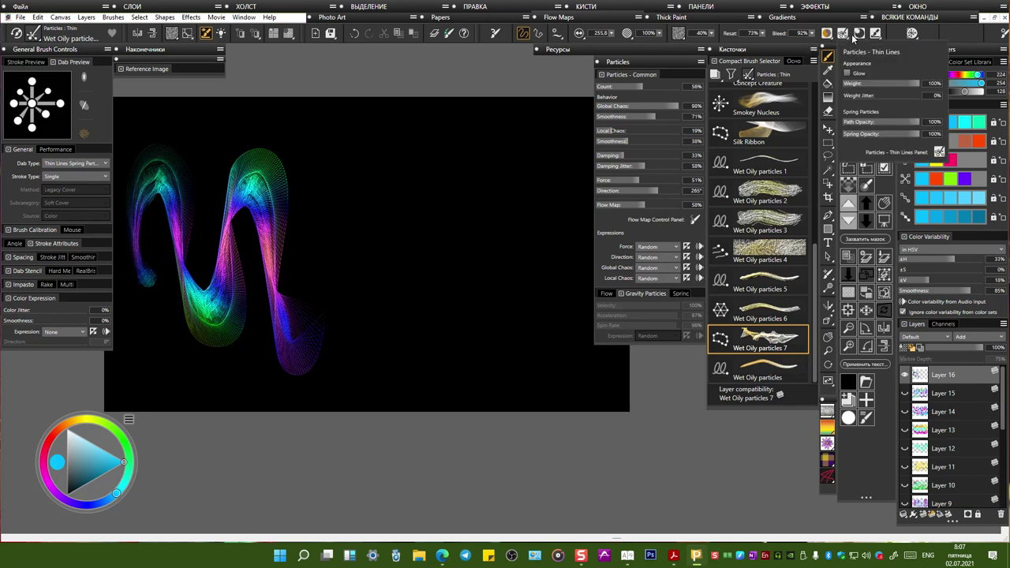
click(849, 74)
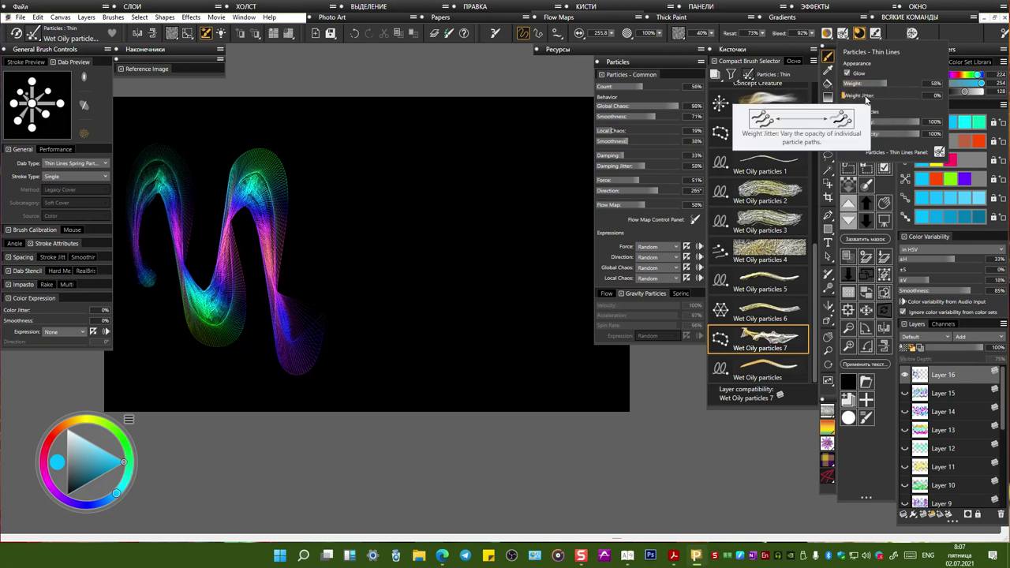
drag(871, 96, 883, 97)
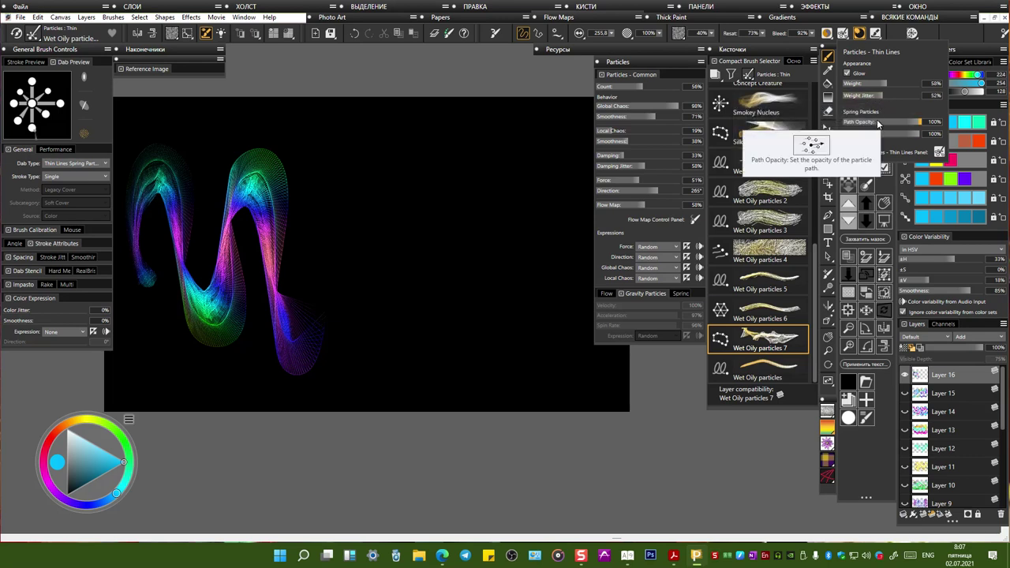
drag(879, 124, 882, 125)
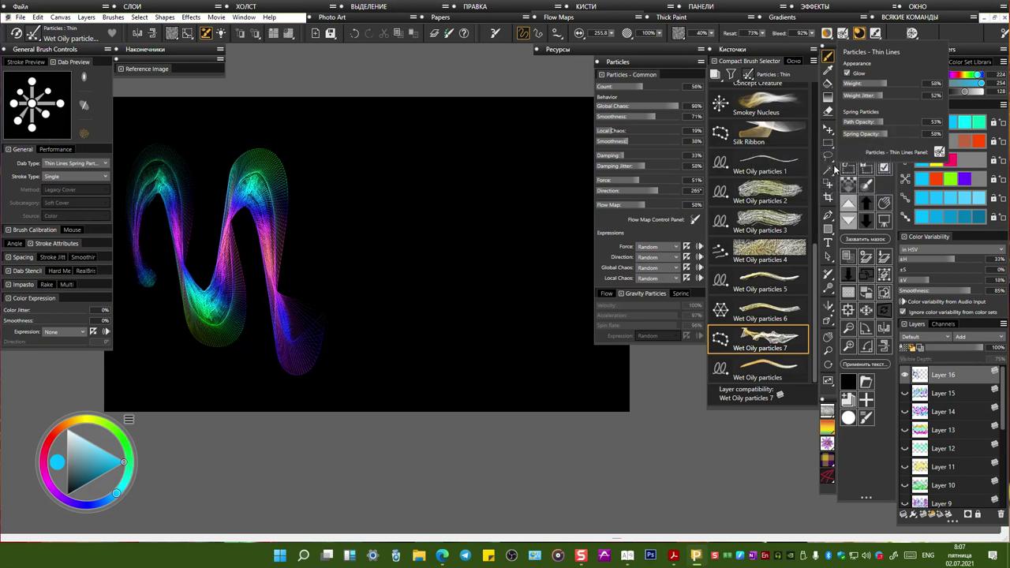
mouse_move(322, 213)
mouse_down()
mouse_move(348, 146)
mouse_move(376, 342)
mouse_move(411, 191)
mouse_move(486, 145)
mouse_move(454, 304)
mouse_move(509, 258)
mouse_move(536, 134)
mouse_up()
drag(525, 300, 514, 363)
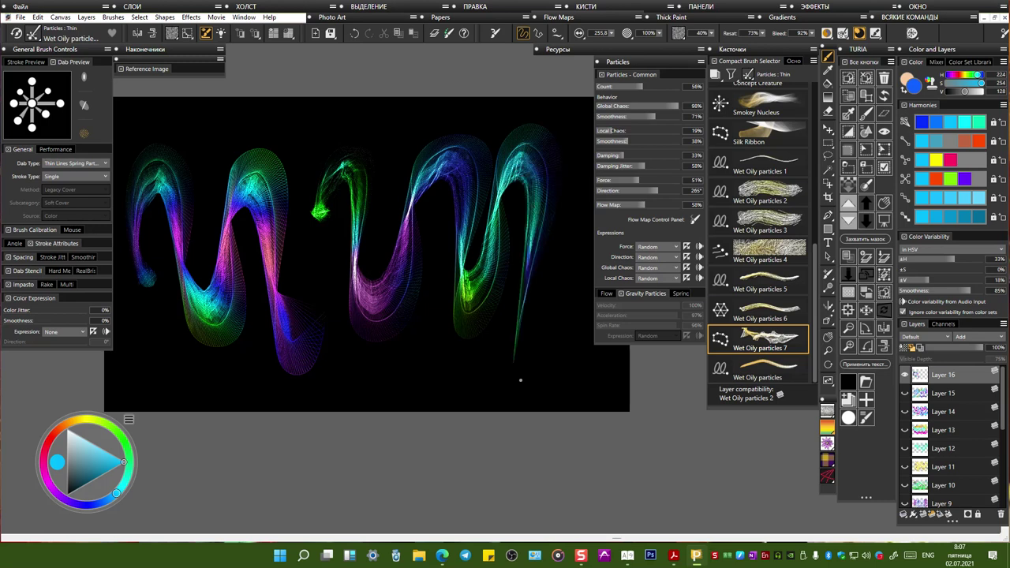
Step: Lower Path Opacity to 1% and Spring Opacity to 0%, and paint a test stroke near the canvas centre
click(848, 36)
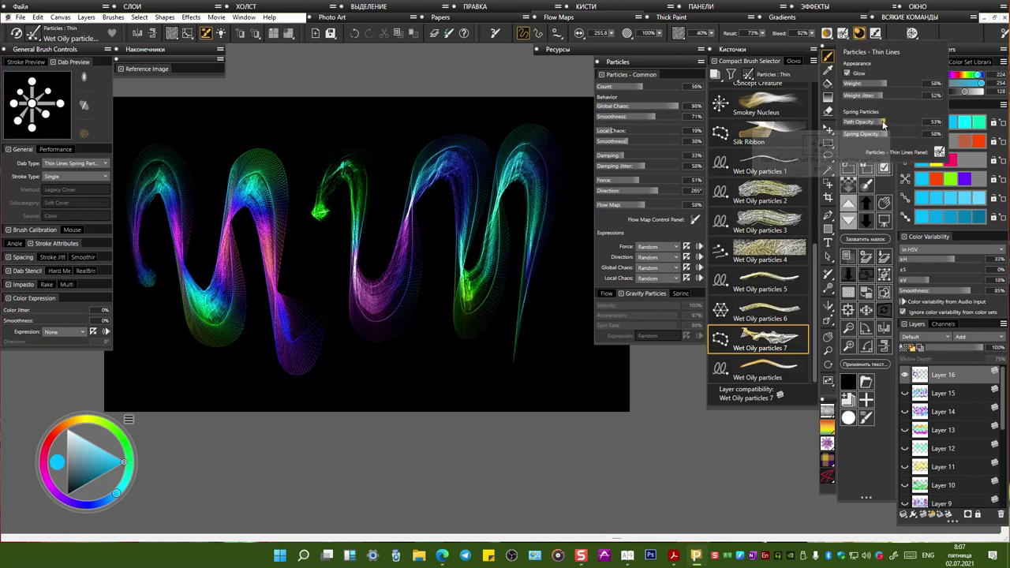
drag(883, 124, 844, 124)
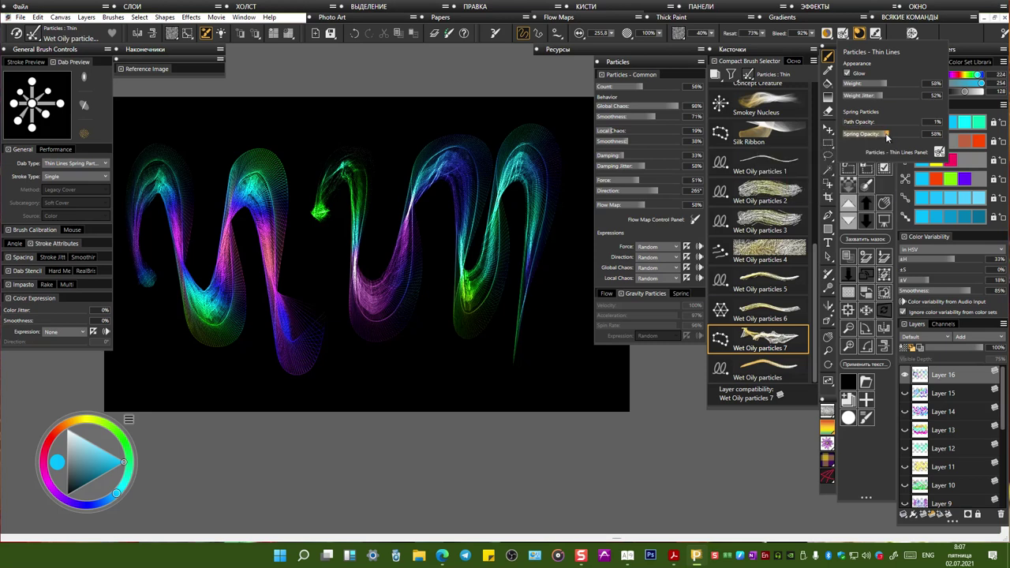
click(292, 152)
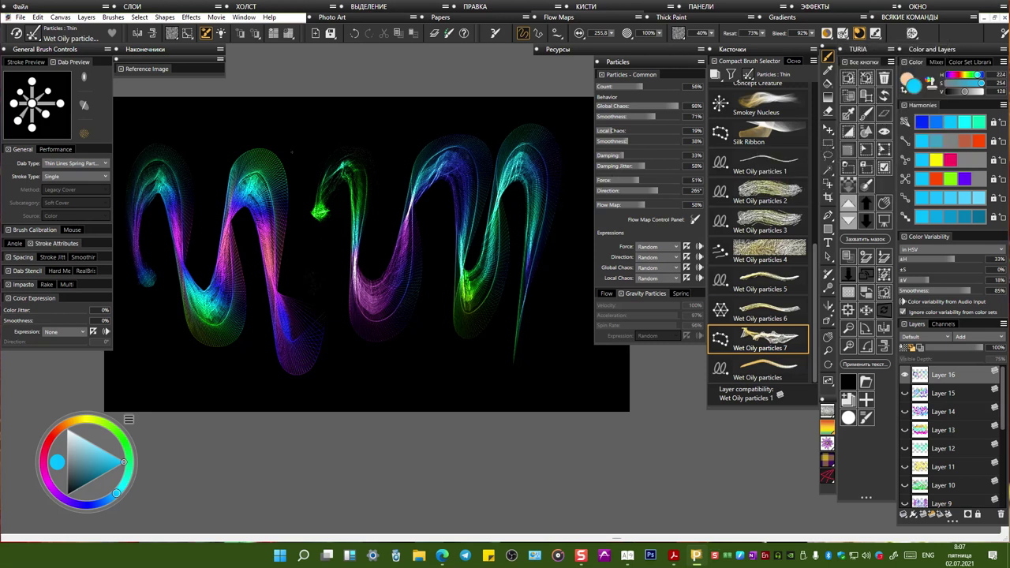
Step: Set the thin-line particles' Path Opacity to 42% and Spring Opacity to 51%
click(847, 35)
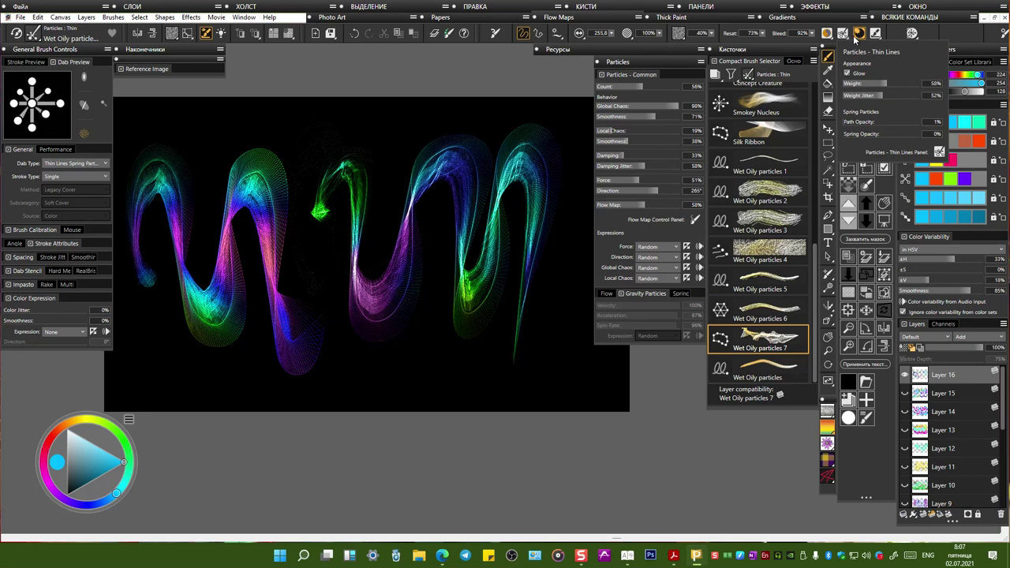
drag(863, 124, 886, 135)
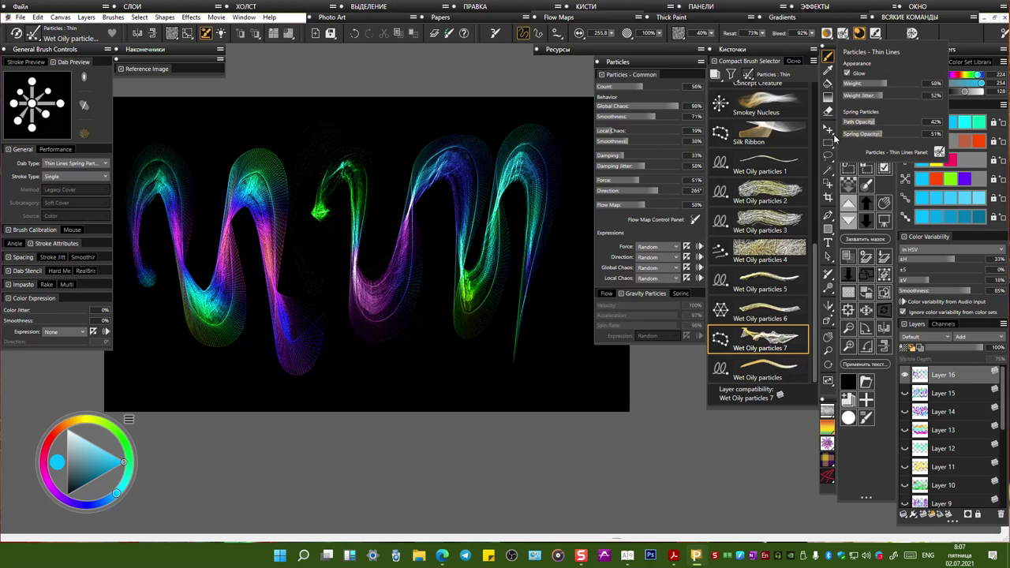
Step: Paint a tall wavy stroke over the right half of the canvas and a sweeping curved stroke across its lower and upper parts
mouse_move(347, 170)
mouse_down()
mouse_move(367, 259)
mouse_move(403, 170)
mouse_move(457, 292)
mouse_move(517, 154)
mouse_move(562, 138)
mouse_move(584, 382)
mouse_up()
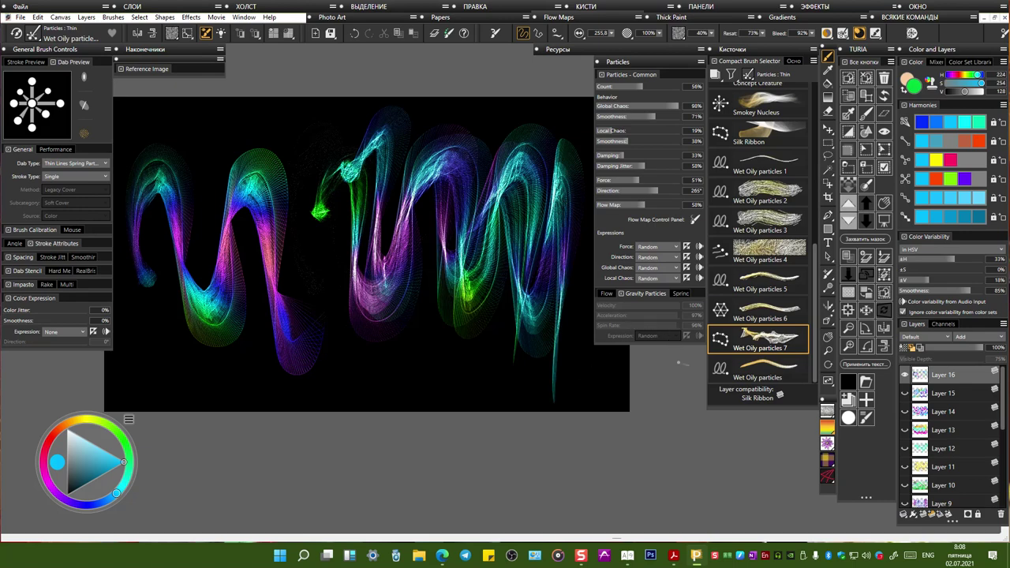
mouse_move(130, 332)
mouse_down()
mouse_move(333, 390)
mouse_move(442, 341)
mouse_move(430, 265)
mouse_move(291, 191)
mouse_move(304, 136)
mouse_move(418, 134)
mouse_move(498, 150)
mouse_up()
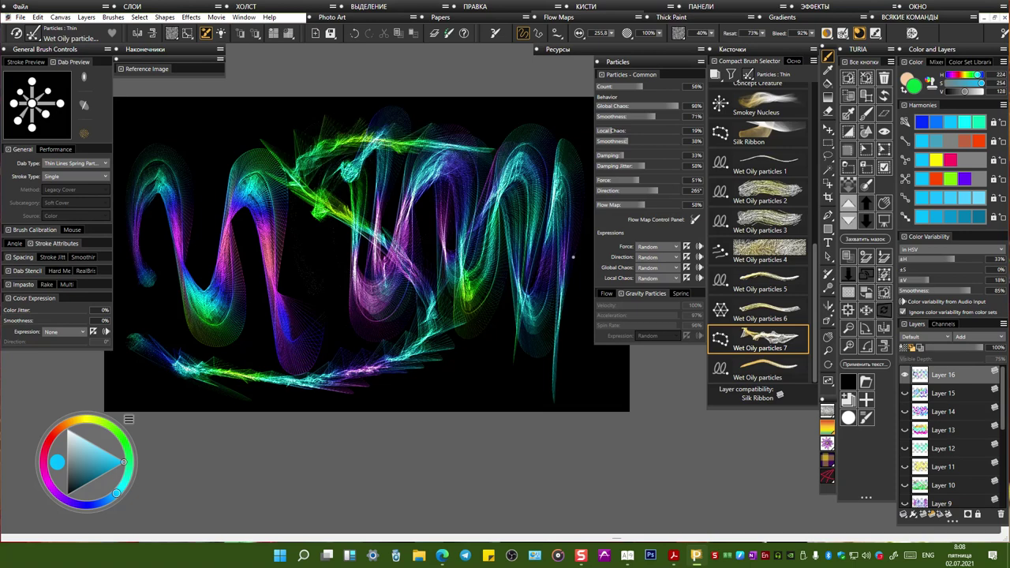
Step: Lower Local Chaos to 3%, raise the spring Min Length, and paint a stroke from the upper left to the lower right
click(914, 34)
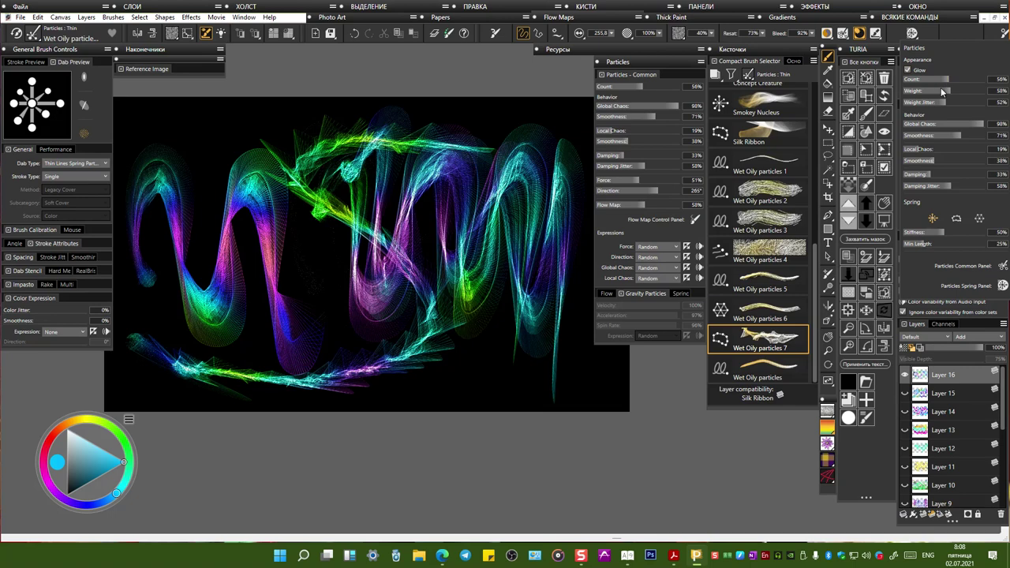
drag(920, 150, 907, 150)
click(932, 245)
drag(952, 244, 970, 248)
drag(162, 180, 202, 151)
mouse_move(204, 207)
mouse_down()
mouse_move(257, 264)
mouse_move(353, 277)
mouse_move(587, 385)
mouse_up()
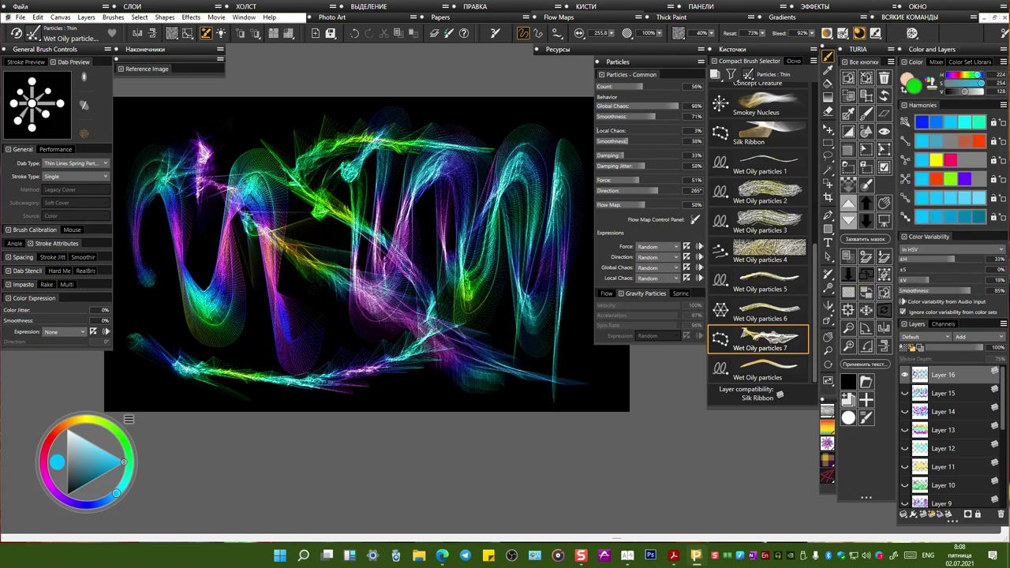
Step: Hide Layer 16, add a new layer, and paint a zigzag stroke on the left side of the canvas
click(906, 375)
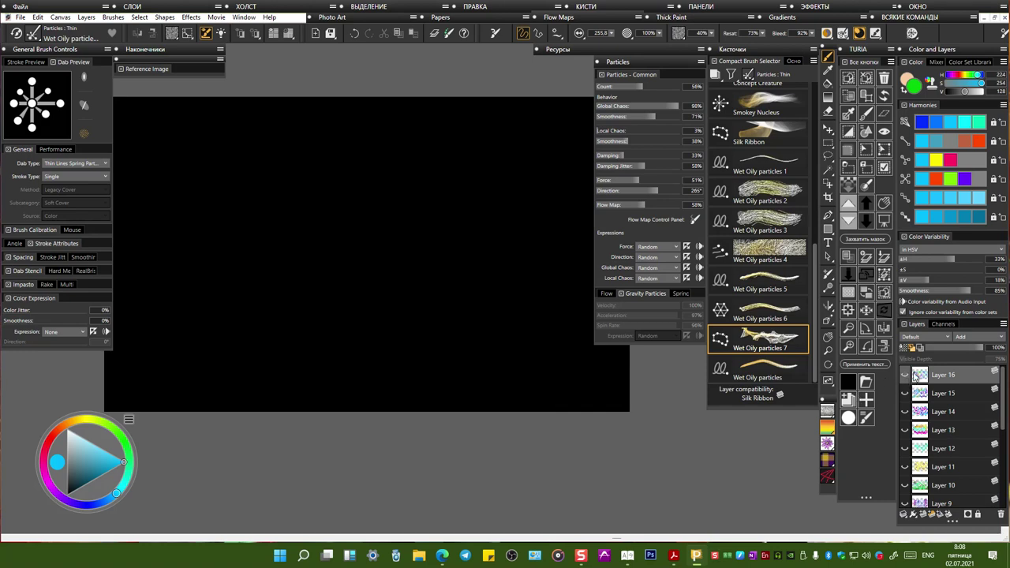
click(866, 257)
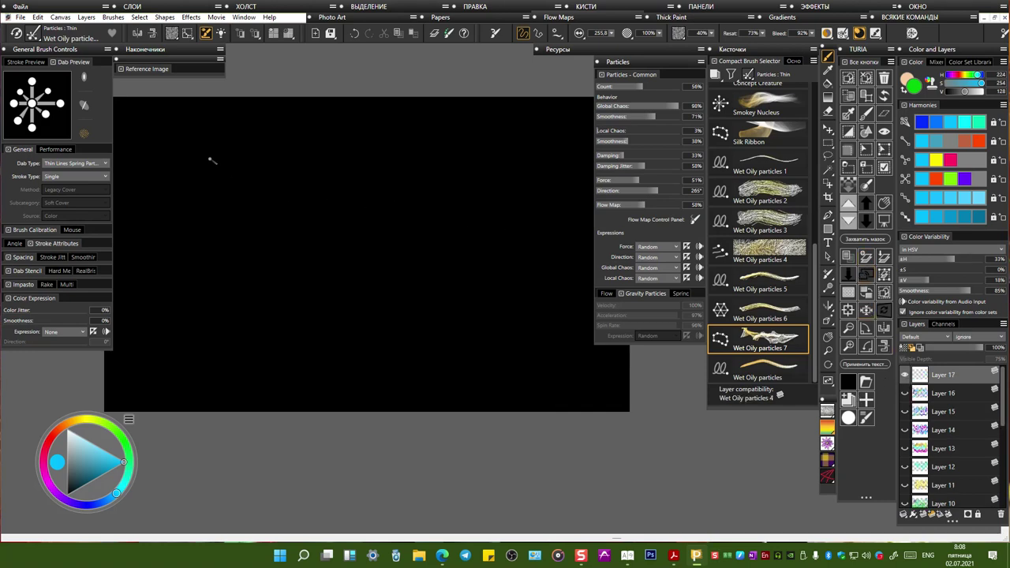
mouse_move(138, 127)
mouse_down()
mouse_move(169, 157)
mouse_move(172, 197)
mouse_move(232, 169)
mouse_move(194, 347)
mouse_move(261, 268)
mouse_up()
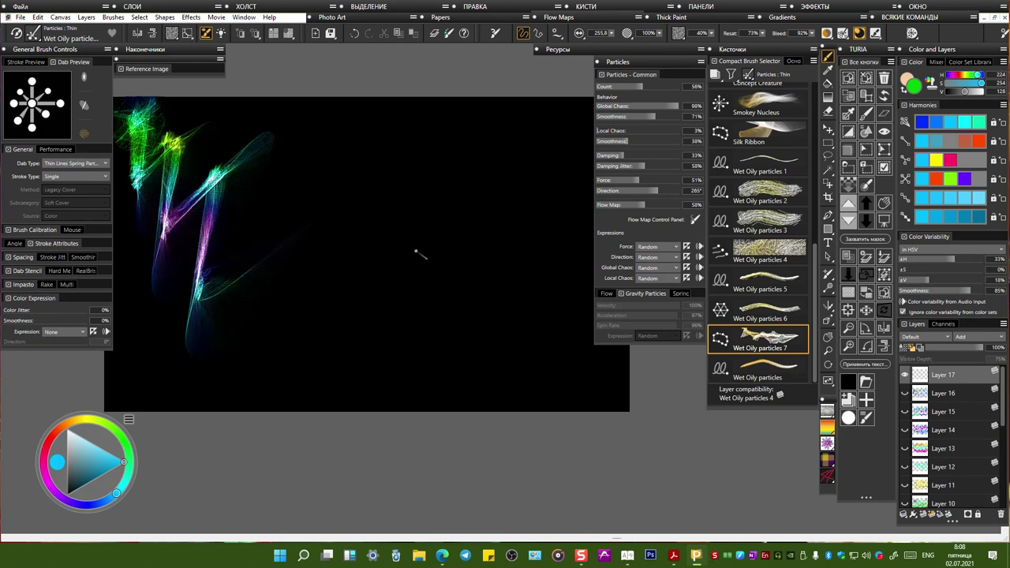
Step: Set Damping to 76%, Damping Jitter to 92%, Min Length to 50% and Count to 31%, and paint a wavy stroke across the middle
click(920, 36)
mouse_move(962, 187)
mouse_down()
mouse_move(980, 187)
mouse_move(965, 176)
mouse_up()
drag(961, 242, 945, 245)
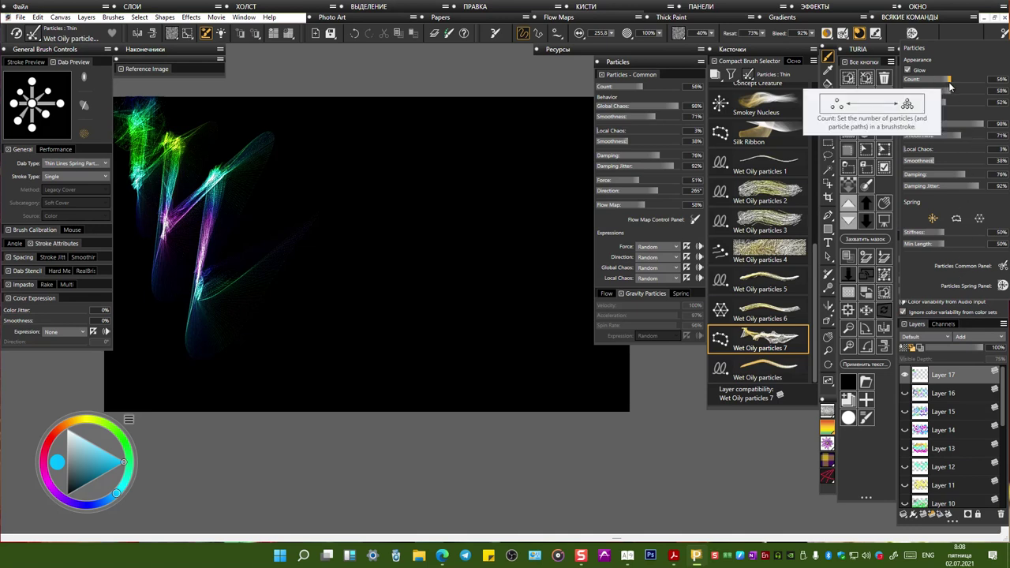
drag(953, 85, 931, 85)
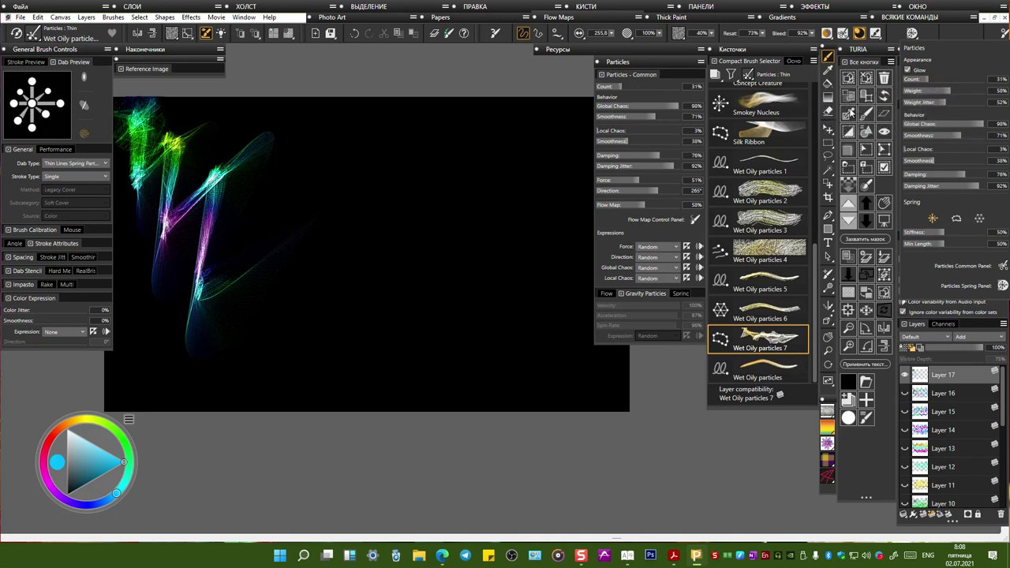
mouse_move(323, 139)
mouse_down()
mouse_move(294, 237)
mouse_move(362, 146)
mouse_move(399, 253)
mouse_move(509, 203)
mouse_move(544, 280)
mouse_up()
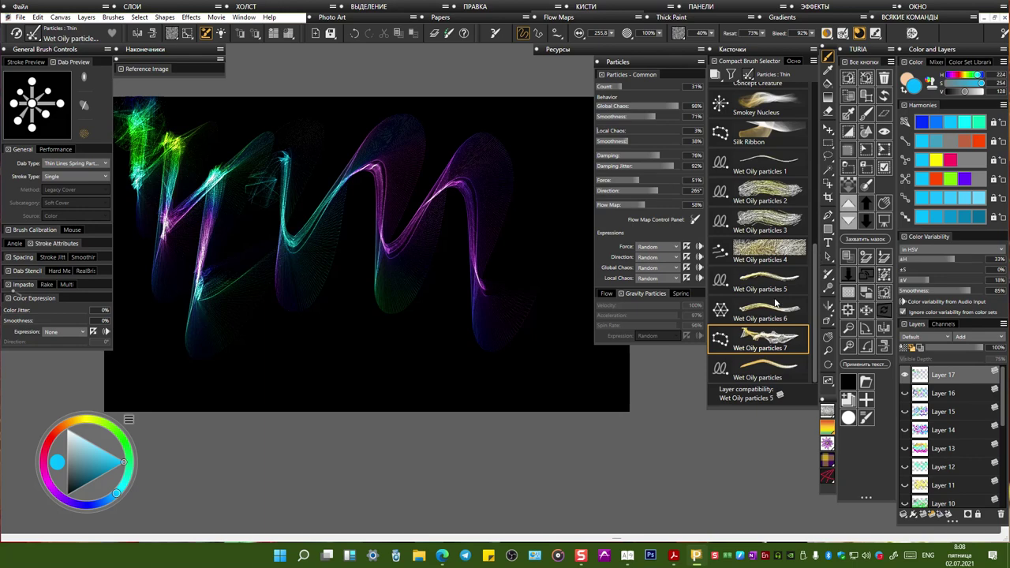
Step: Paint vertical strokes near the canvas's right edge and several curved strokes along its lower middle
right_click(762, 339)
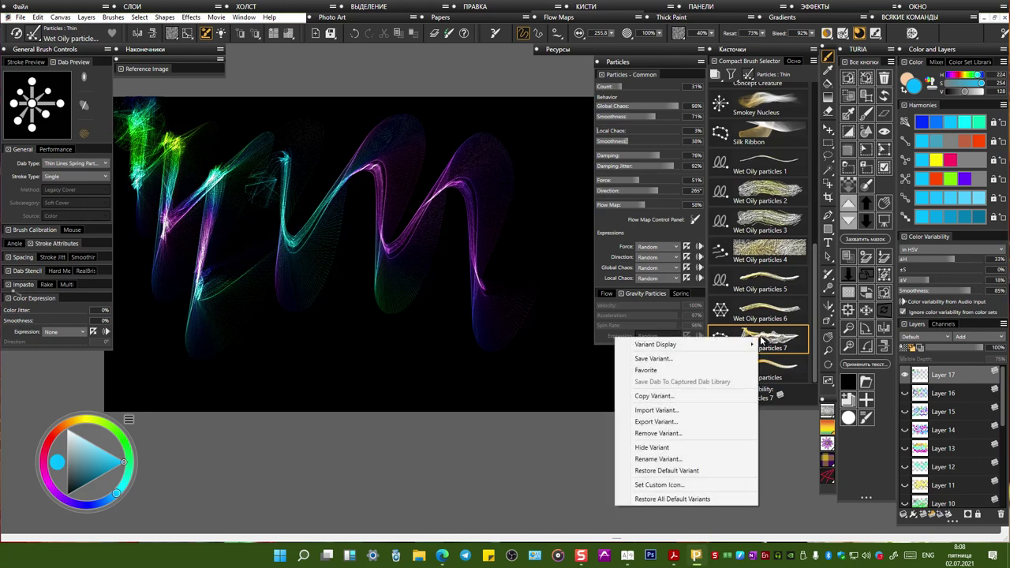
click(508, 155)
mouse_move(531, 108)
mouse_down()
mouse_move(534, 348)
mouse_move(554, 347)
mouse_up()
drag(565, 108, 543, 374)
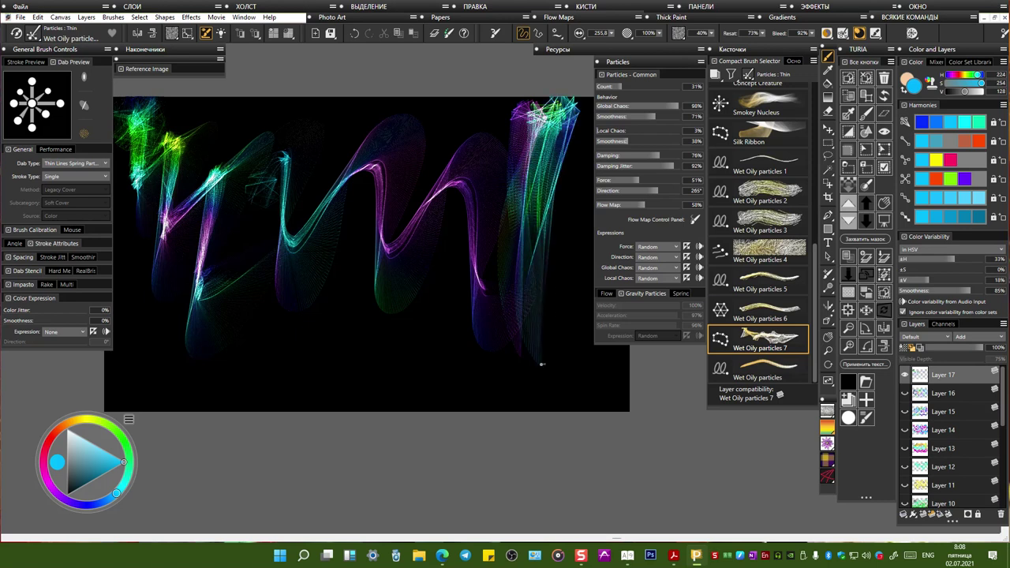
drag(434, 344, 450, 229)
mouse_move(461, 368)
mouse_down()
mouse_move(466, 241)
mouse_move(498, 257)
mouse_up()
mouse_move(426, 388)
mouse_down()
mouse_move(375, 296)
mouse_move(341, 313)
mouse_up()
mouse_move(394, 384)
mouse_down()
mouse_move(340, 369)
mouse_move(268, 390)
mouse_up()
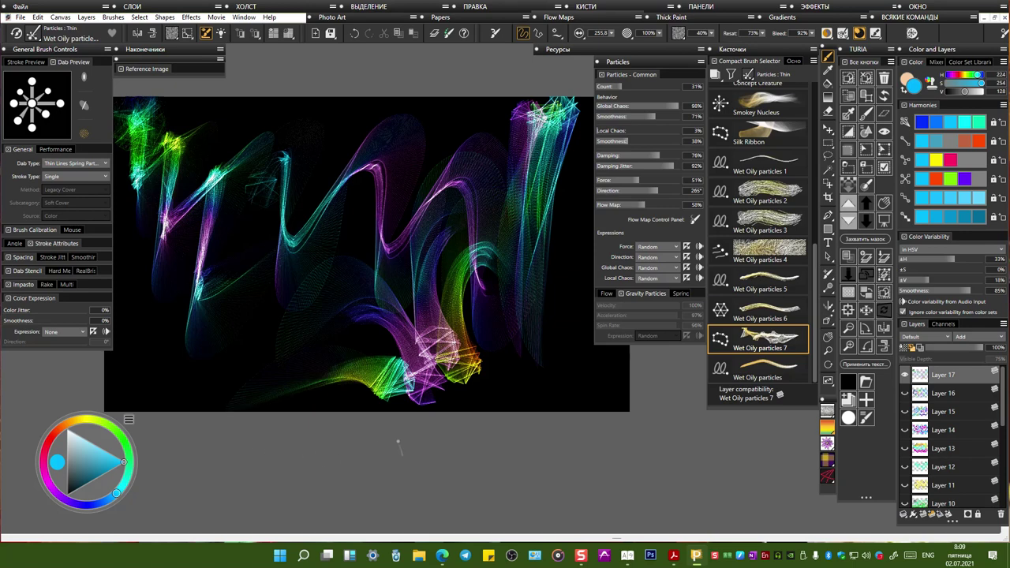
Step: Set the brush Size expression to Velocity and paint curved strokes over the lower left and middle
click(581, 34)
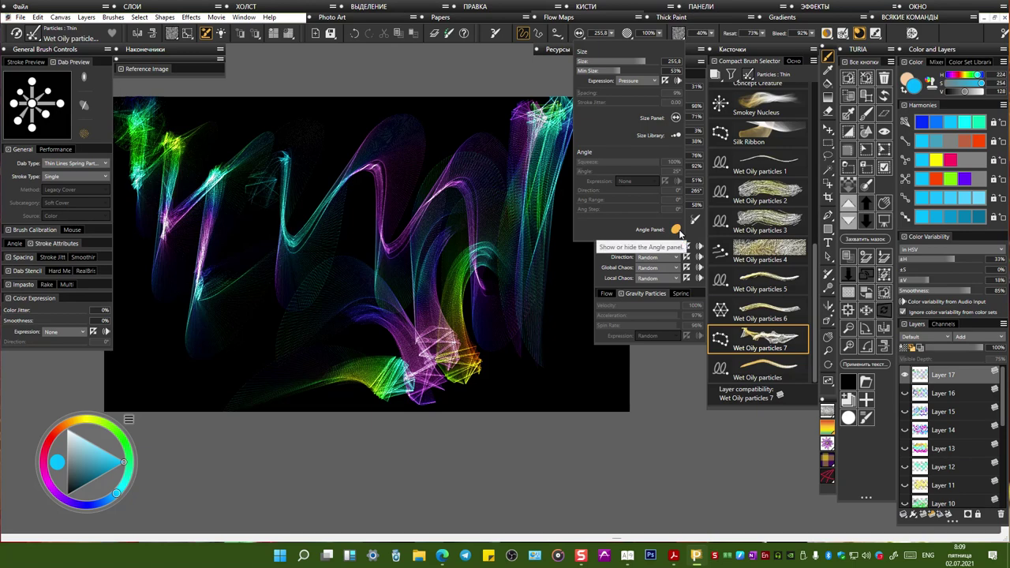
click(645, 82)
click(637, 106)
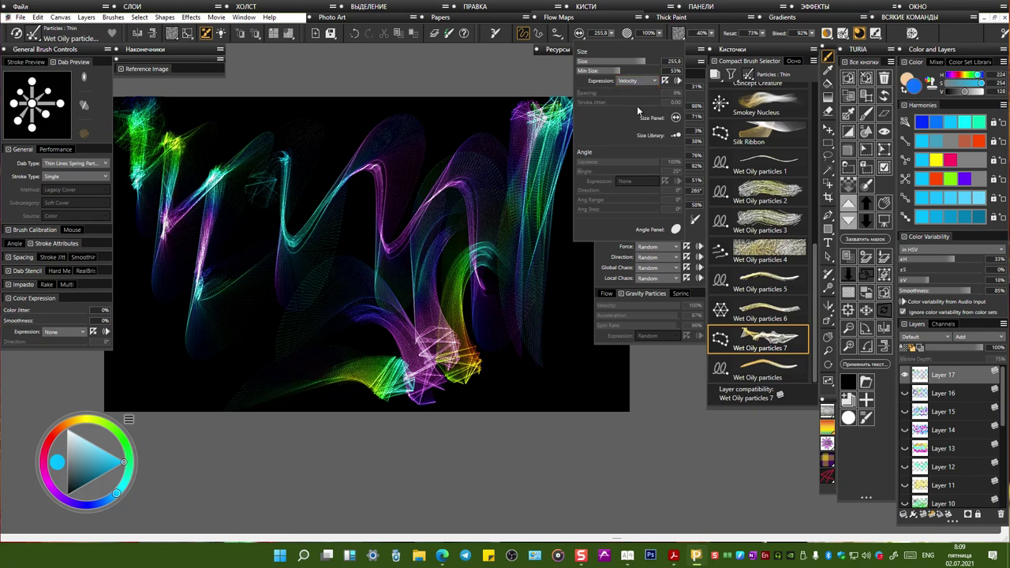
mouse_move(265, 337)
mouse_down()
mouse_move(237, 257)
mouse_move(284, 253)
mouse_move(387, 150)
mouse_move(466, 178)
mouse_move(490, 332)
mouse_up()
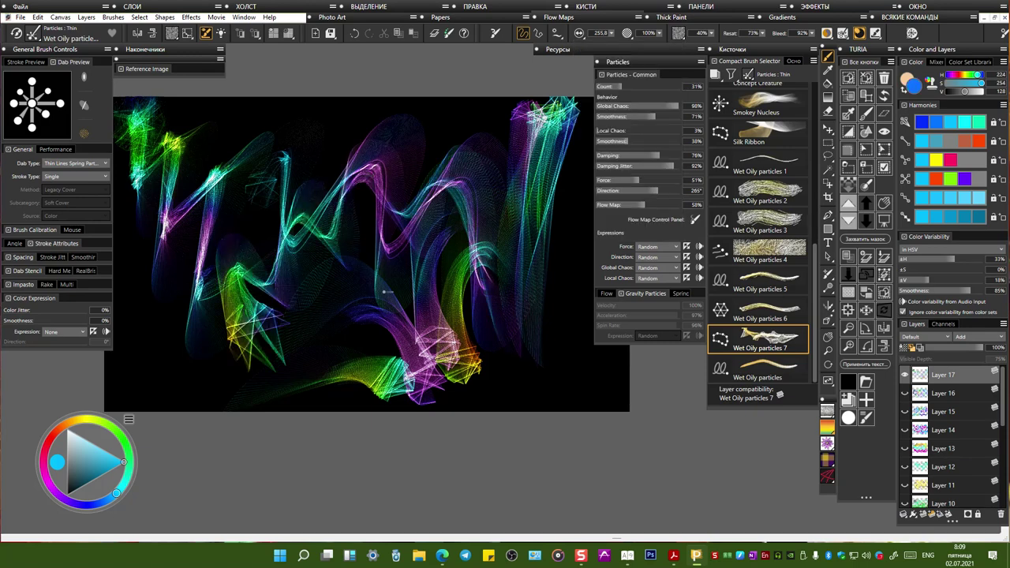
drag(225, 383, 310, 344)
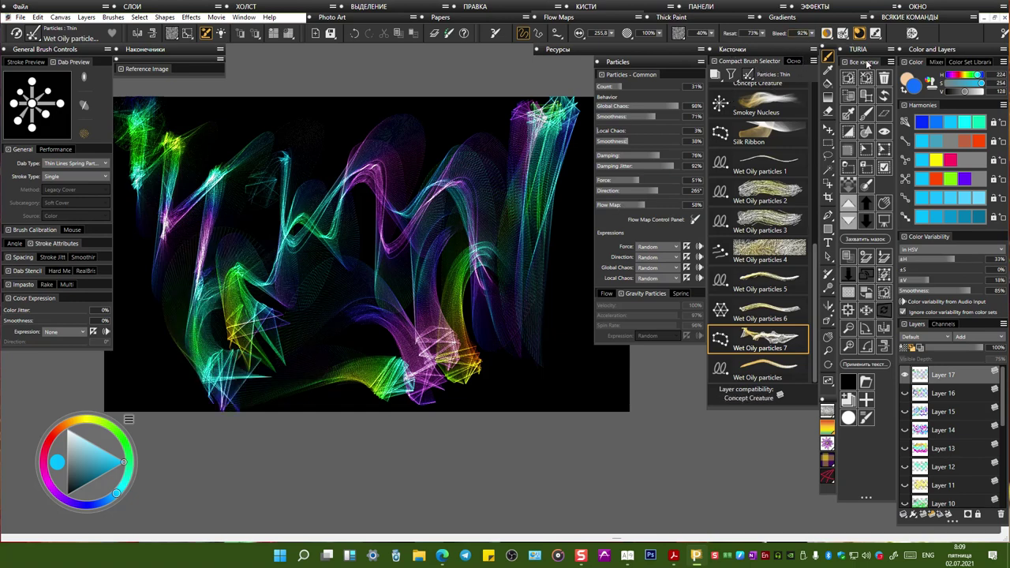
Step: Raise the particle Count to 62% and paint dense short strokes across the upper middle and right of the canvas
click(914, 34)
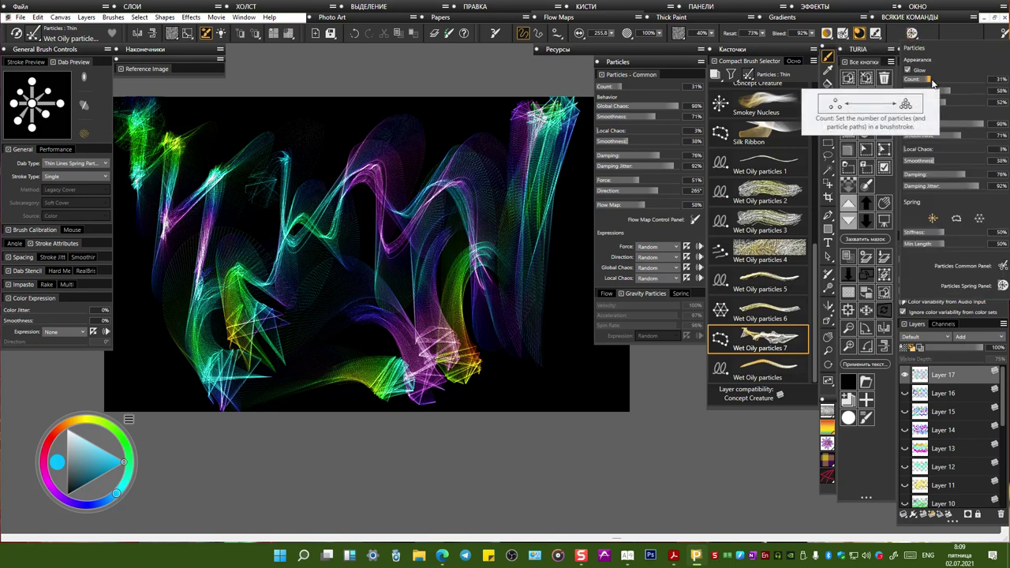
drag(933, 83, 952, 83)
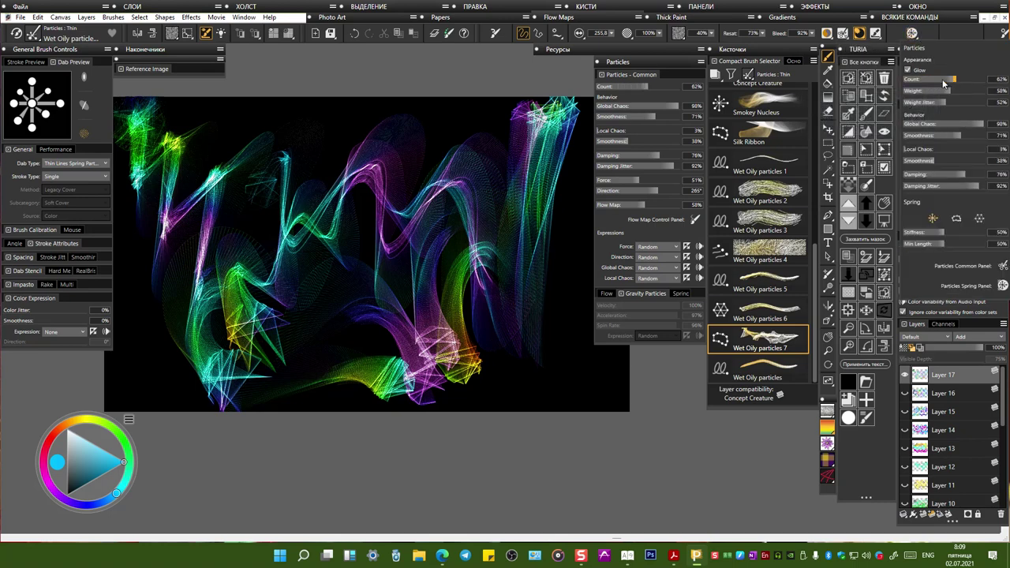
mouse_move(438, 155)
mouse_down()
mouse_move(427, 142)
mouse_move(394, 178)
mouse_move(466, 127)
mouse_move(442, 170)
mouse_up()
mouse_move(344, 127)
mouse_down()
mouse_move(264, 218)
mouse_move(269, 229)
mouse_up()
drag(517, 188, 543, 331)
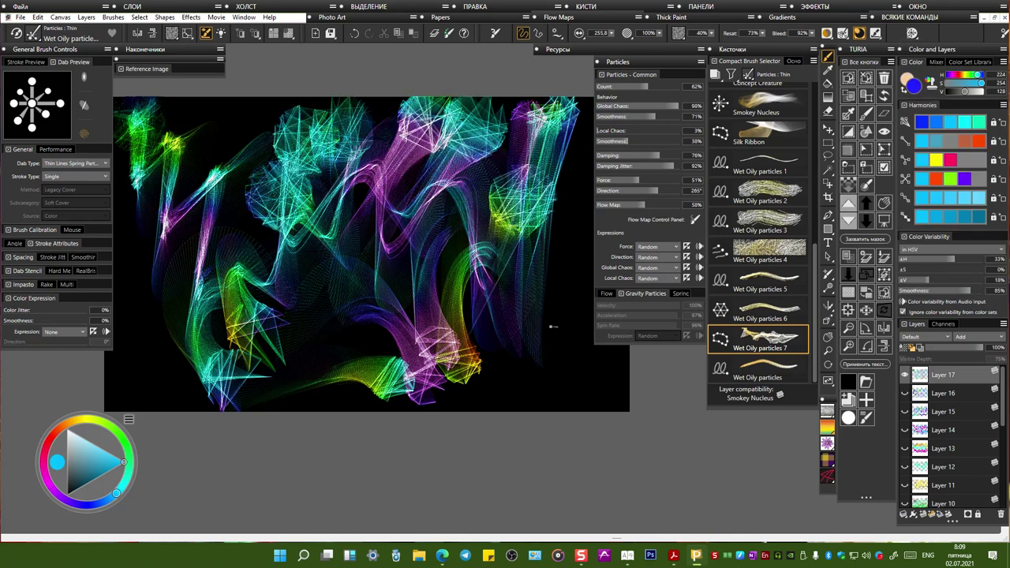
Step: Lower Global Chaos to 15%, paint a stroke at the right edge, and place several particle dabs on the left half
click(914, 33)
drag(943, 128, 916, 124)
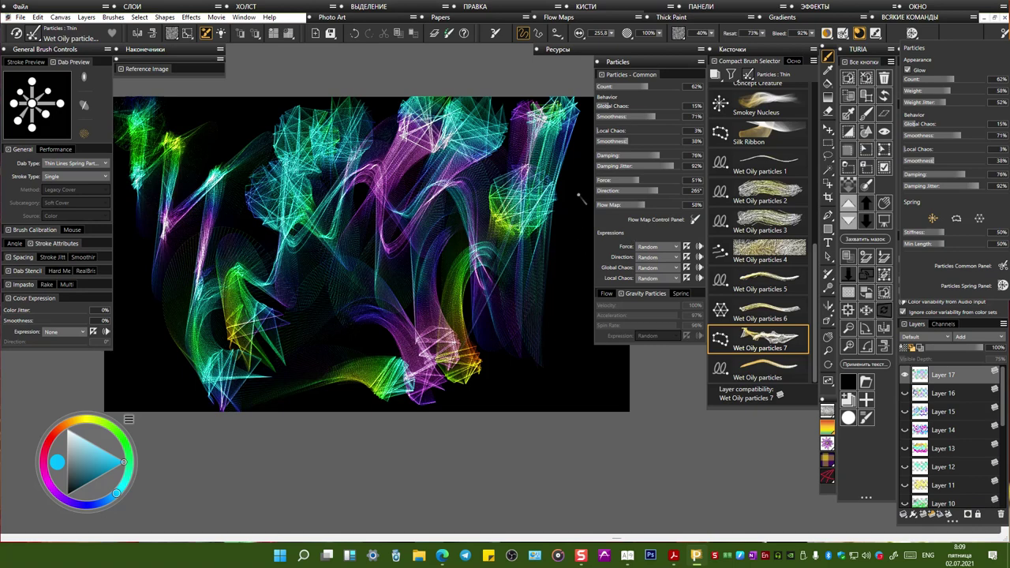
drag(577, 190, 608, 352)
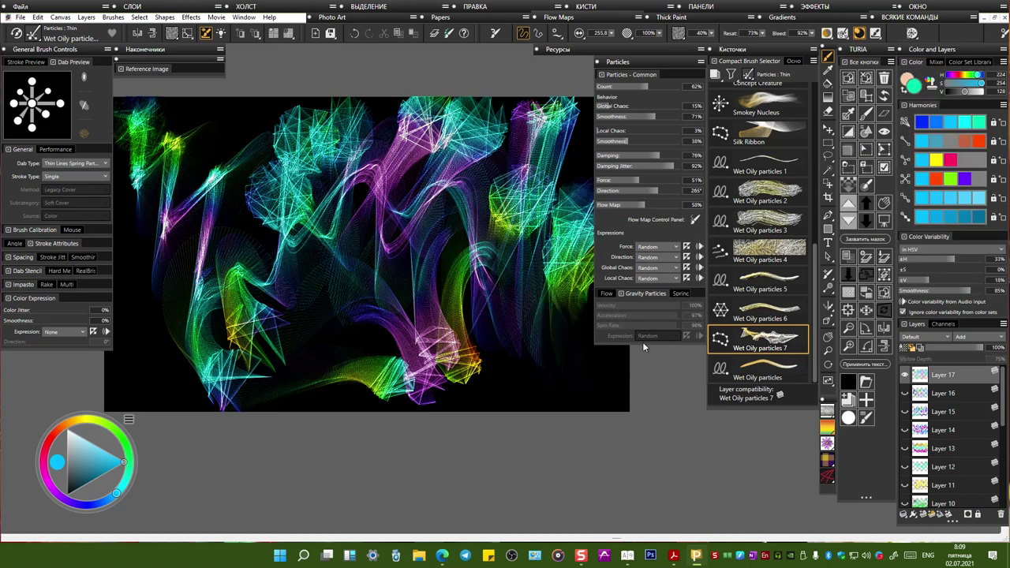
click(302, 295)
click(234, 172)
click(206, 125)
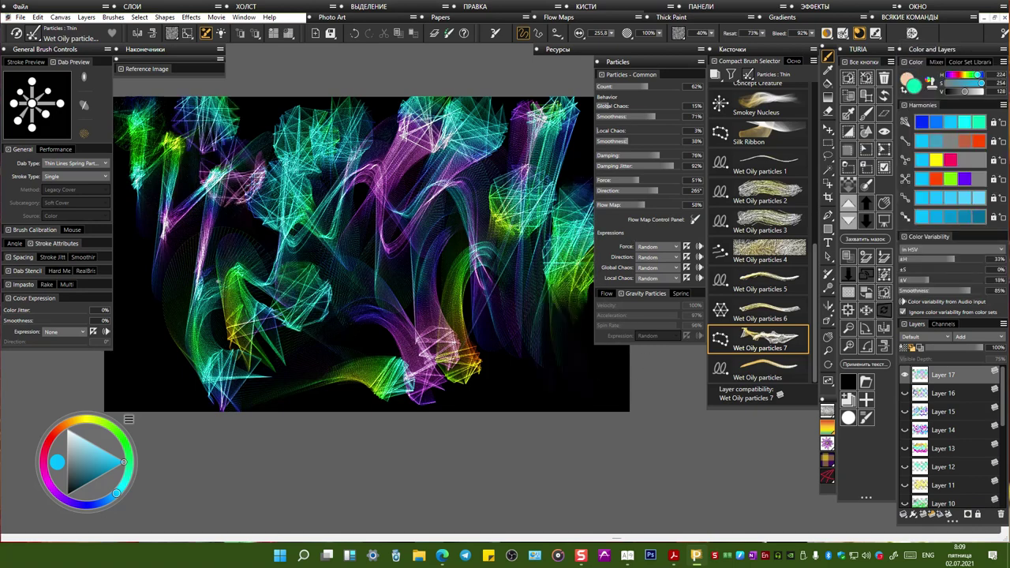
click(158, 271)
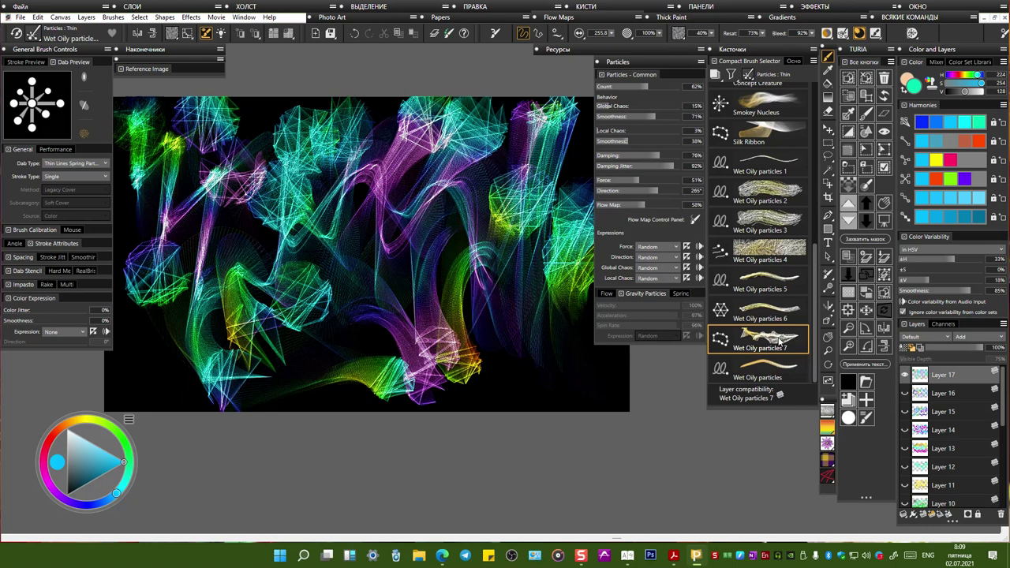
Step: Save the adjusted brush as a new variant named Wet Oily particles 8 in the Particles : Thin category
right_click(777, 341)
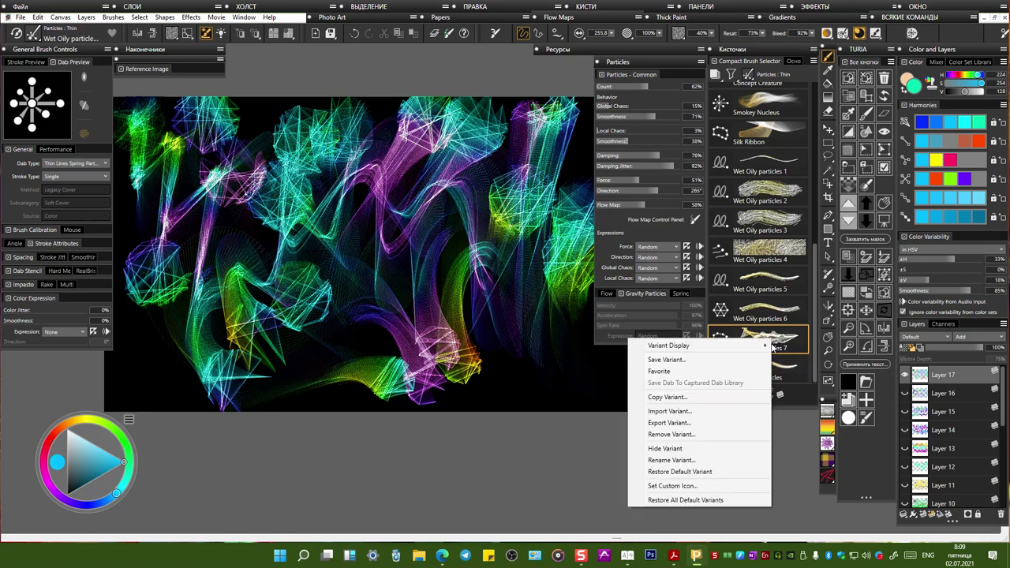
click(692, 361)
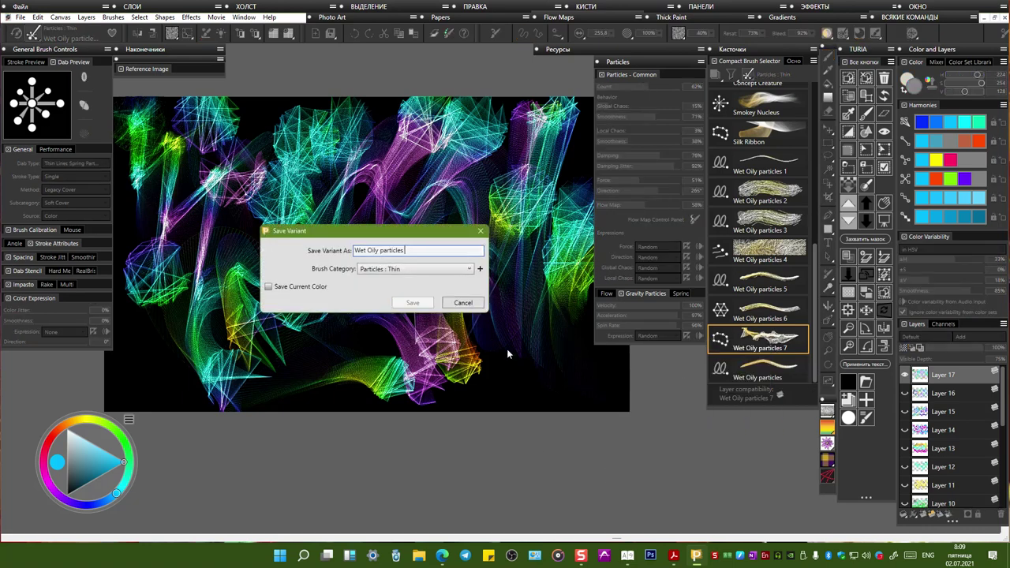
key(BackSpace)
text(8)
key(Return)
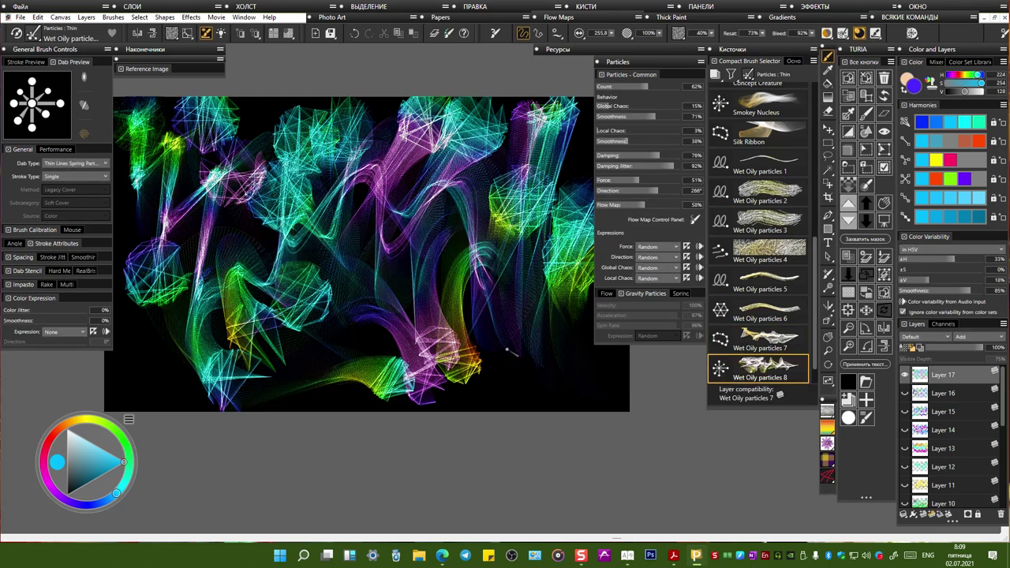
Step: Restore the Wet Oily particles 7 brush to its default variant
right_click(737, 342)
click(639, 472)
scroll(367, 254, down, 1)
scroll(367, 254, up, 1)
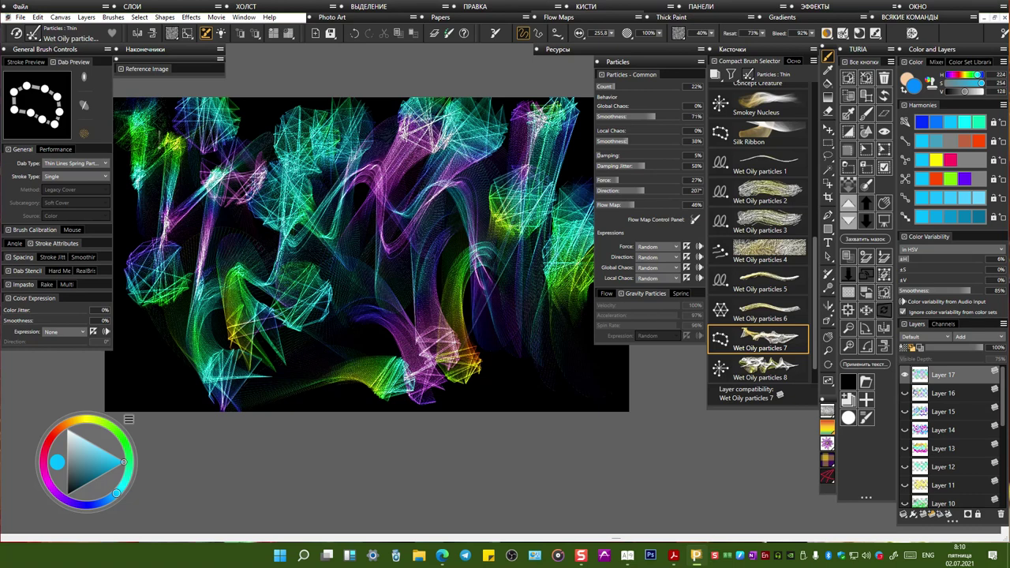
Step: Paint a cyan stroke in the canvas's lower right corner and a pink-red stroke over its upper edge
scroll(228, 183, up, 3)
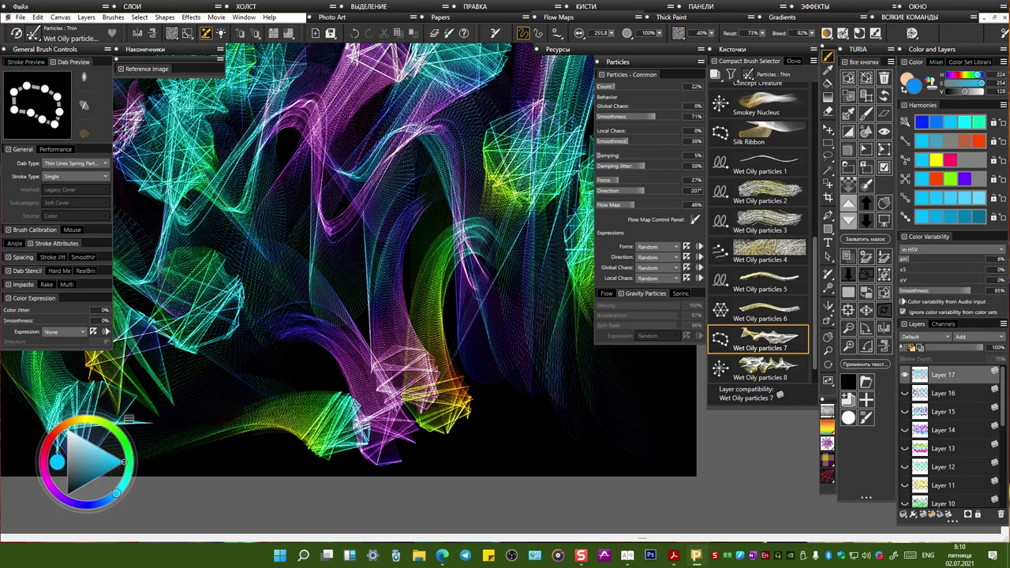
click(694, 156)
scroll(305, 146, up, 4)
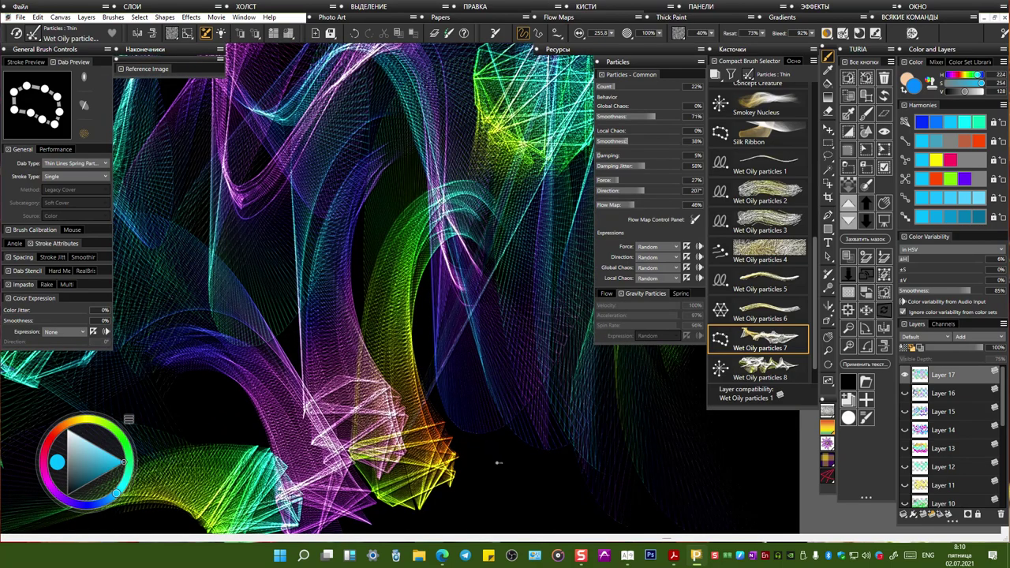
mouse_move(491, 484)
mouse_down()
mouse_move(492, 444)
mouse_move(499, 435)
mouse_move(537, 479)
mouse_move(558, 425)
mouse_move(661, 406)
mouse_move(684, 414)
mouse_move(690, 490)
mouse_move(700, 447)
mouse_move(724, 446)
mouse_move(740, 499)
mouse_move(781, 458)
mouse_up()
click(928, 176)
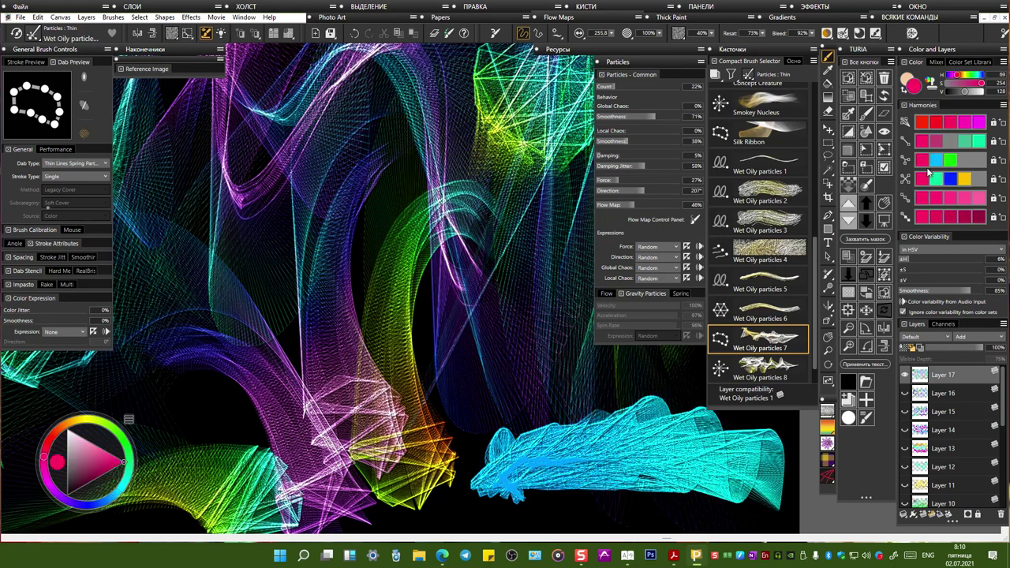
mouse_move(505, 485)
mouse_down()
mouse_move(486, 434)
mouse_move(545, 403)
mouse_move(640, 395)
mouse_move(707, 407)
mouse_up()
Step: Set the colour variability ±V to 24% and paint a large dense pink shape beside the cyan stroke
drag(912, 281, 940, 281)
mouse_move(474, 466)
mouse_down()
mouse_move(446, 387)
mouse_move(482, 261)
mouse_move(395, 154)
mouse_move(292, 221)
mouse_move(276, 418)
mouse_move(339, 474)
mouse_move(513, 331)
mouse_move(379, 134)
mouse_move(229, 260)
mouse_move(340, 450)
mouse_up()
drag(390, 413, 414, 430)
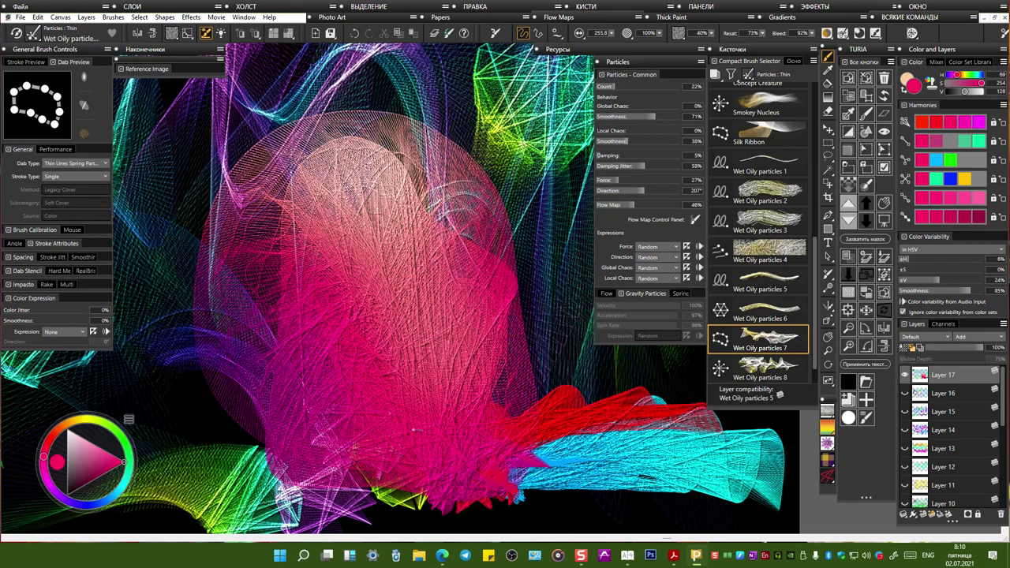
Step: Pick a lime green and paint a fan shape over the pink area and large arcs around the canvas
click(112, 431)
mouse_move(304, 442)
mouse_down()
mouse_move(197, 316)
mouse_move(205, 190)
mouse_move(418, 139)
mouse_move(517, 296)
mouse_move(314, 441)
mouse_up()
key(ctrl+minus)
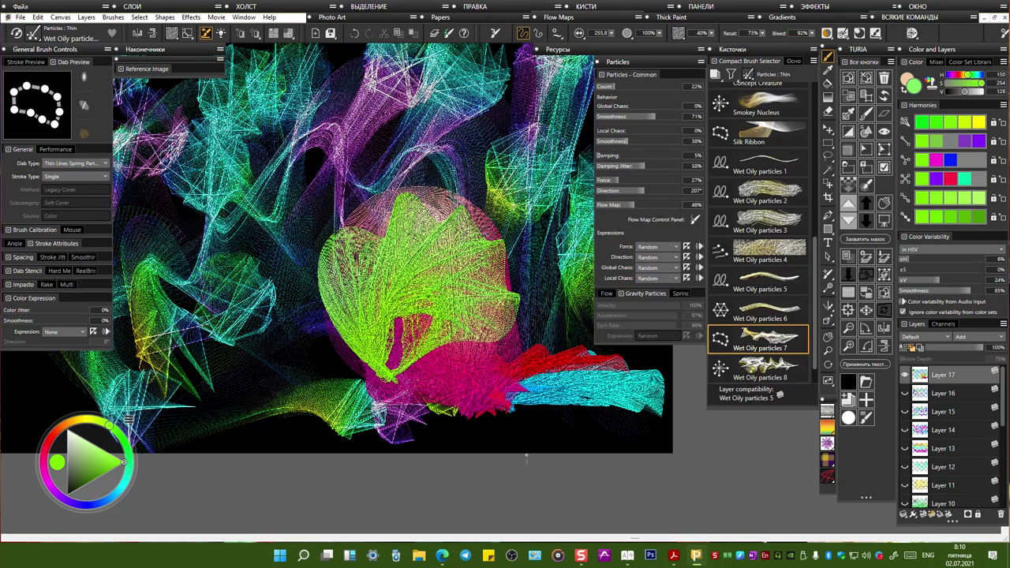
scroll(525, 462, down, 2)
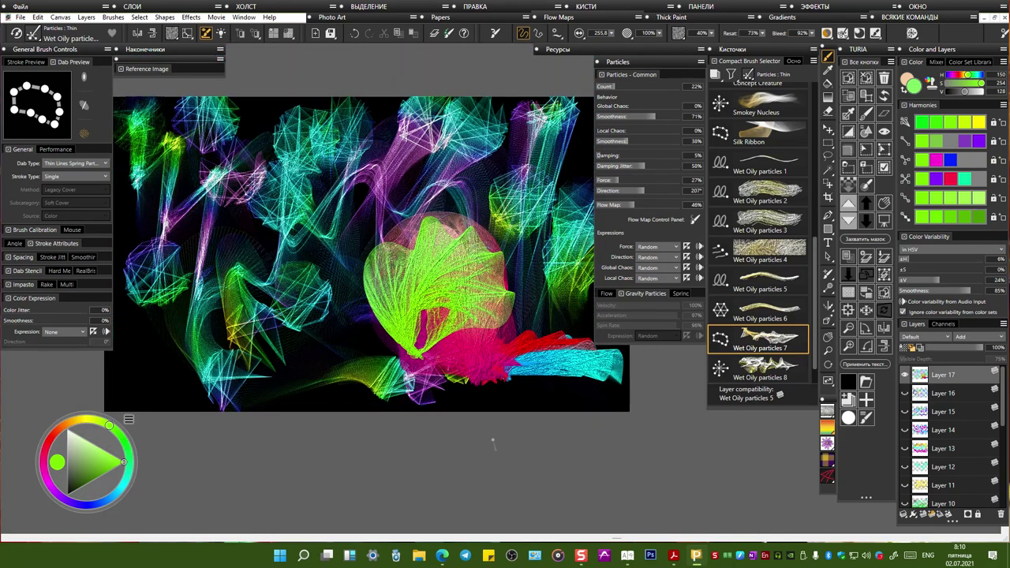
mouse_move(294, 384)
mouse_down()
mouse_move(326, 395)
mouse_move(233, 371)
mouse_move(161, 300)
mouse_move(142, 233)
mouse_move(154, 177)
mouse_move(253, 130)
mouse_move(347, 115)
mouse_up()
mouse_move(261, 229)
mouse_down()
mouse_move(493, 146)
mouse_move(561, 261)
mouse_move(442, 371)
mouse_move(308, 402)
mouse_move(314, 365)
mouse_move(253, 217)
mouse_move(474, 166)
mouse_move(371, 261)
mouse_move(303, 399)
mouse_up()
Step: Paint blue strokes inside the green arcs and purple strokes over the centre and left of the canvas
click(117, 492)
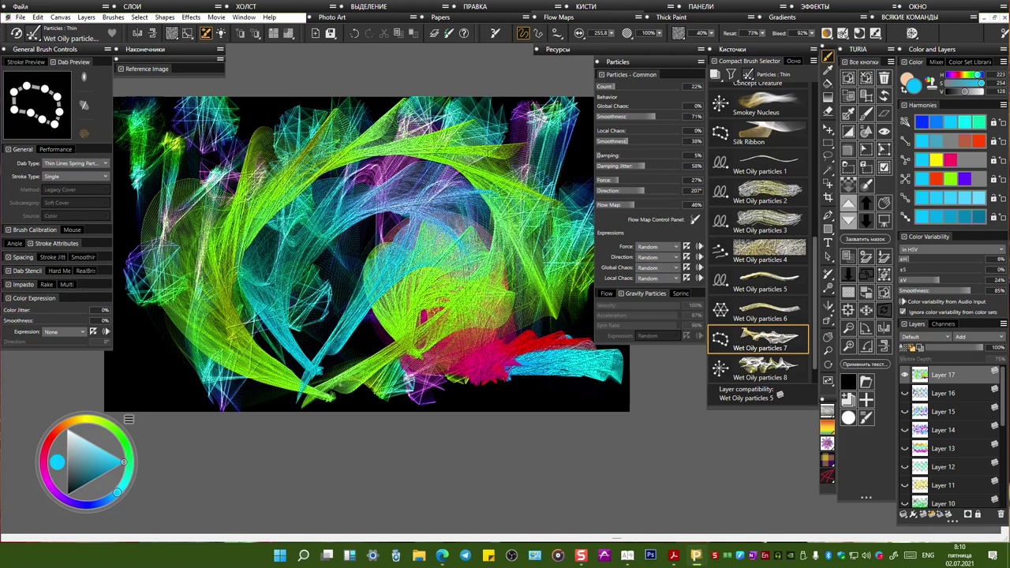
click(57, 492)
mouse_move(296, 364)
mouse_down()
mouse_move(303, 193)
mouse_move(431, 233)
mouse_move(316, 379)
mouse_move(395, 225)
mouse_move(308, 261)
mouse_move(355, 340)
mouse_move(371, 348)
mouse_move(411, 181)
mouse_move(340, 260)
mouse_move(354, 405)
mouse_move(284, 402)
mouse_move(158, 315)
mouse_move(134, 174)
mouse_move(132, 237)
mouse_move(154, 118)
mouse_move(426, 111)
mouse_up()
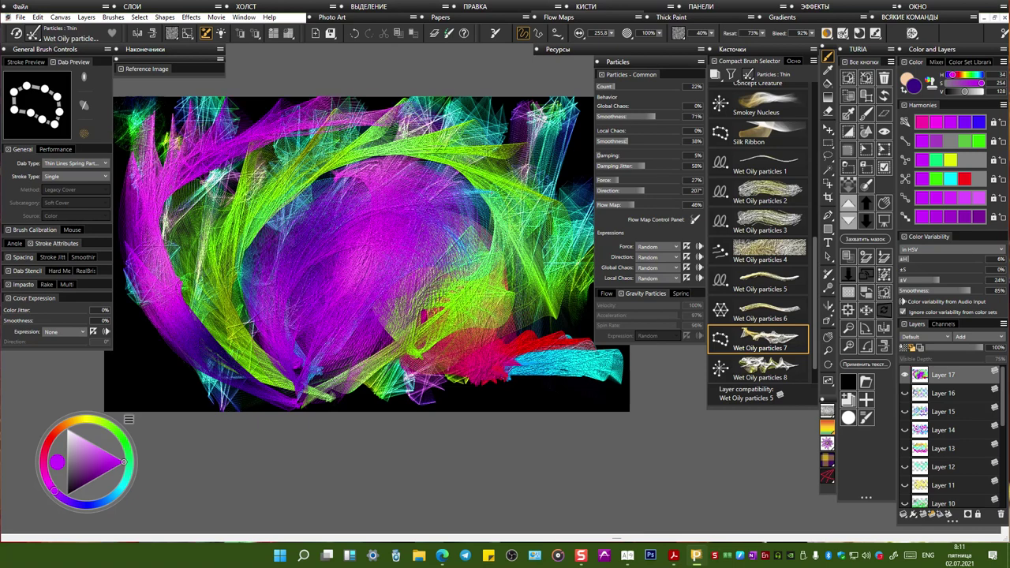